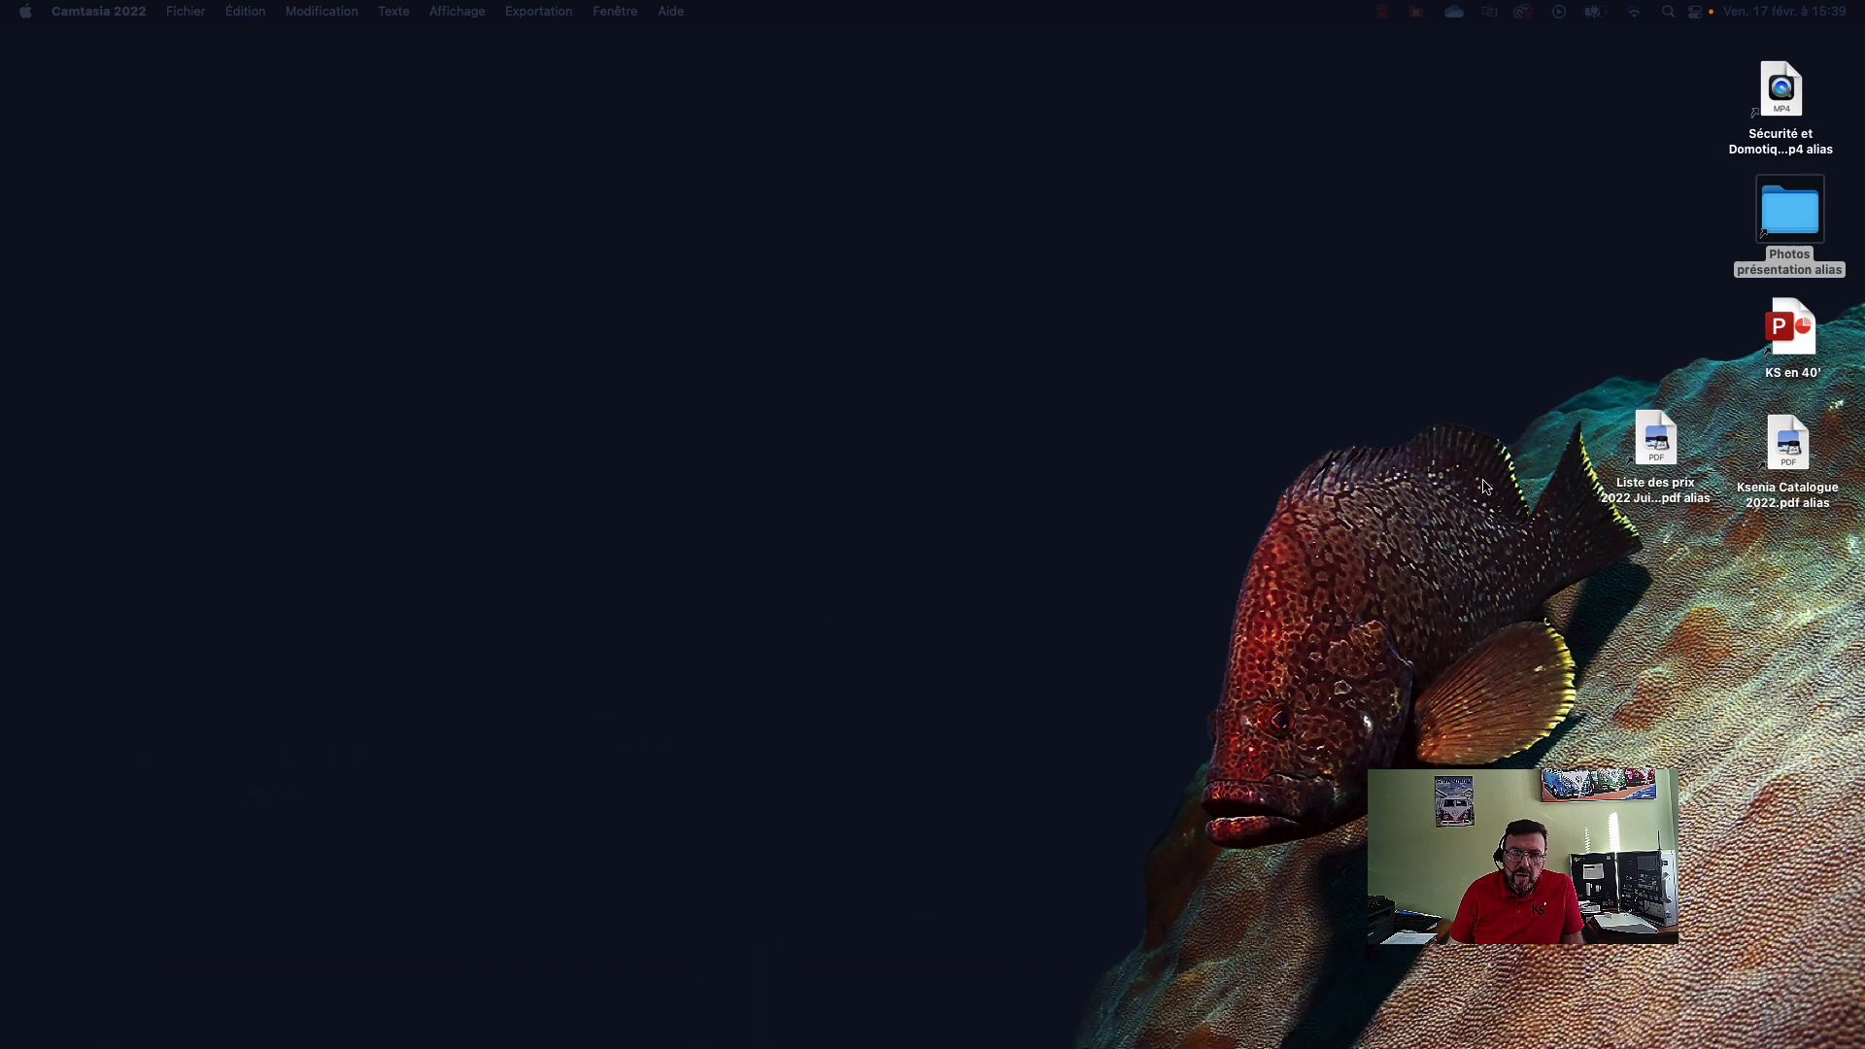
# Open RDC équipé.jpg from Photos présentation > Plans maison in Aperçu.
pyautogui.doubleClick(1784, 228)
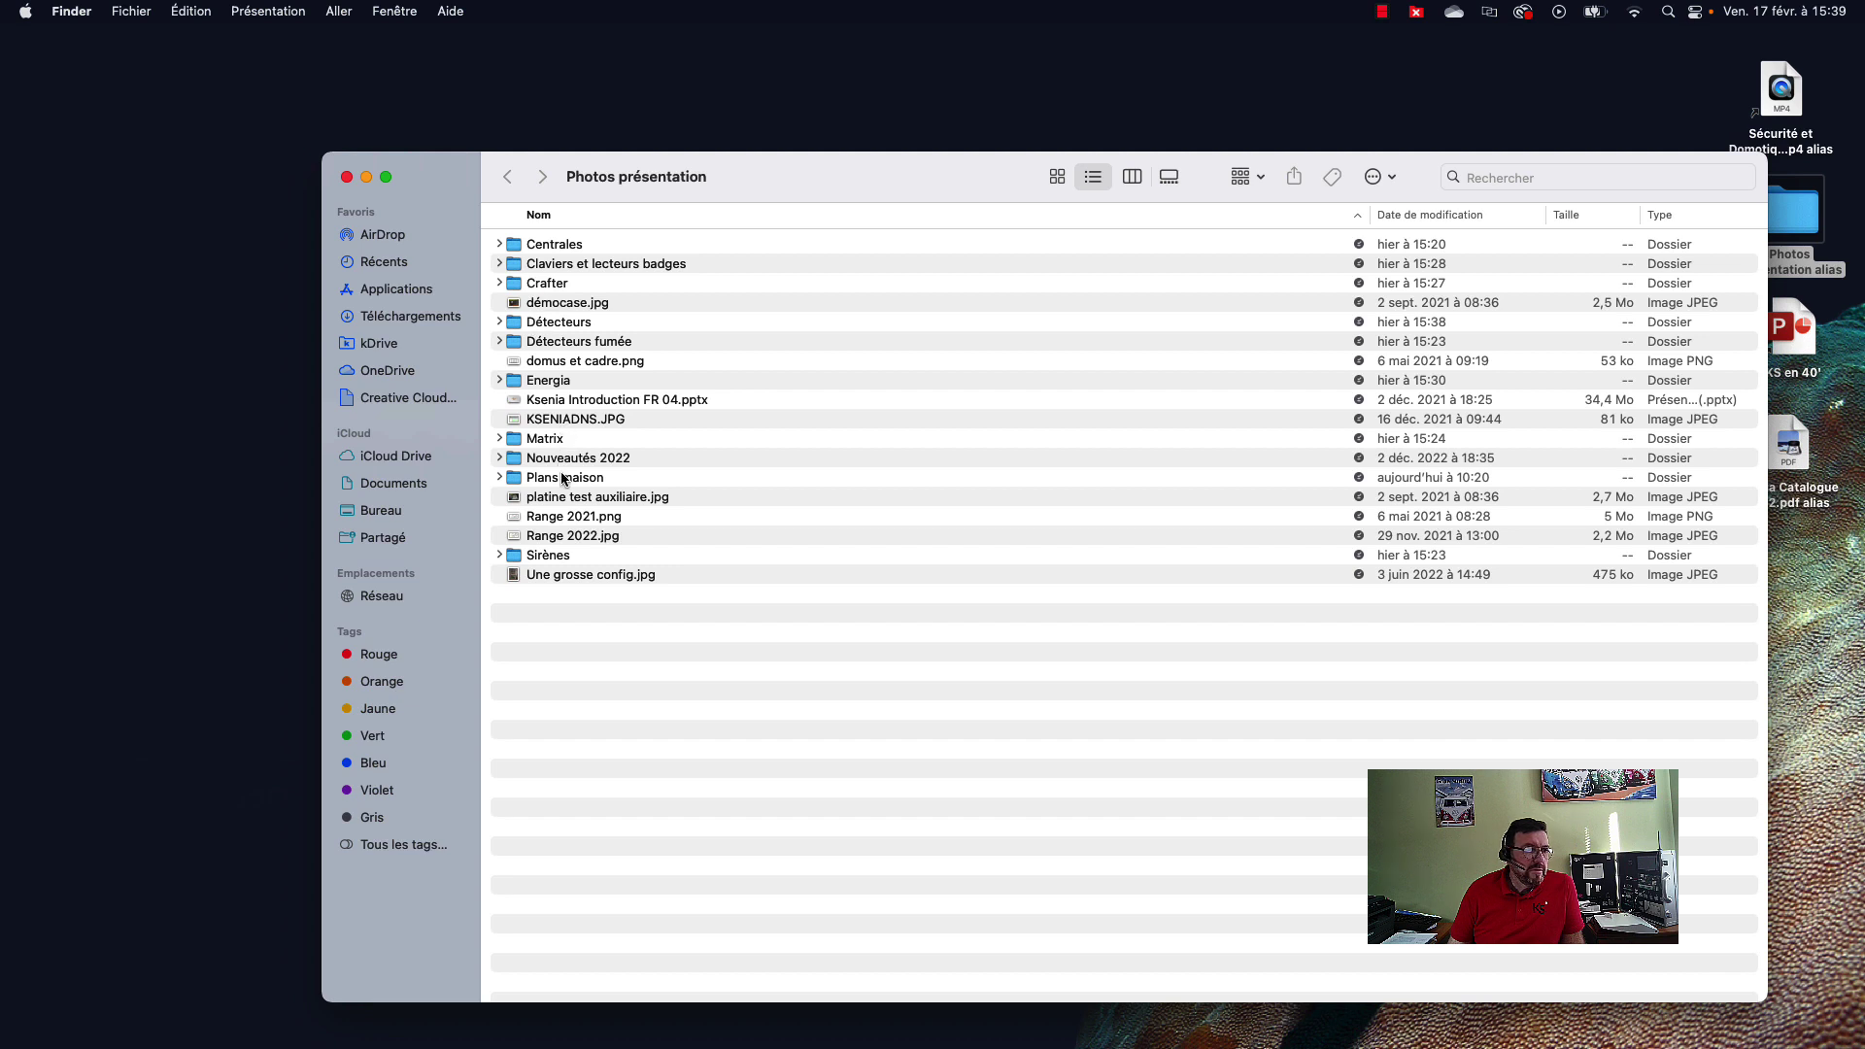
pyautogui.doubleClick(516, 479)
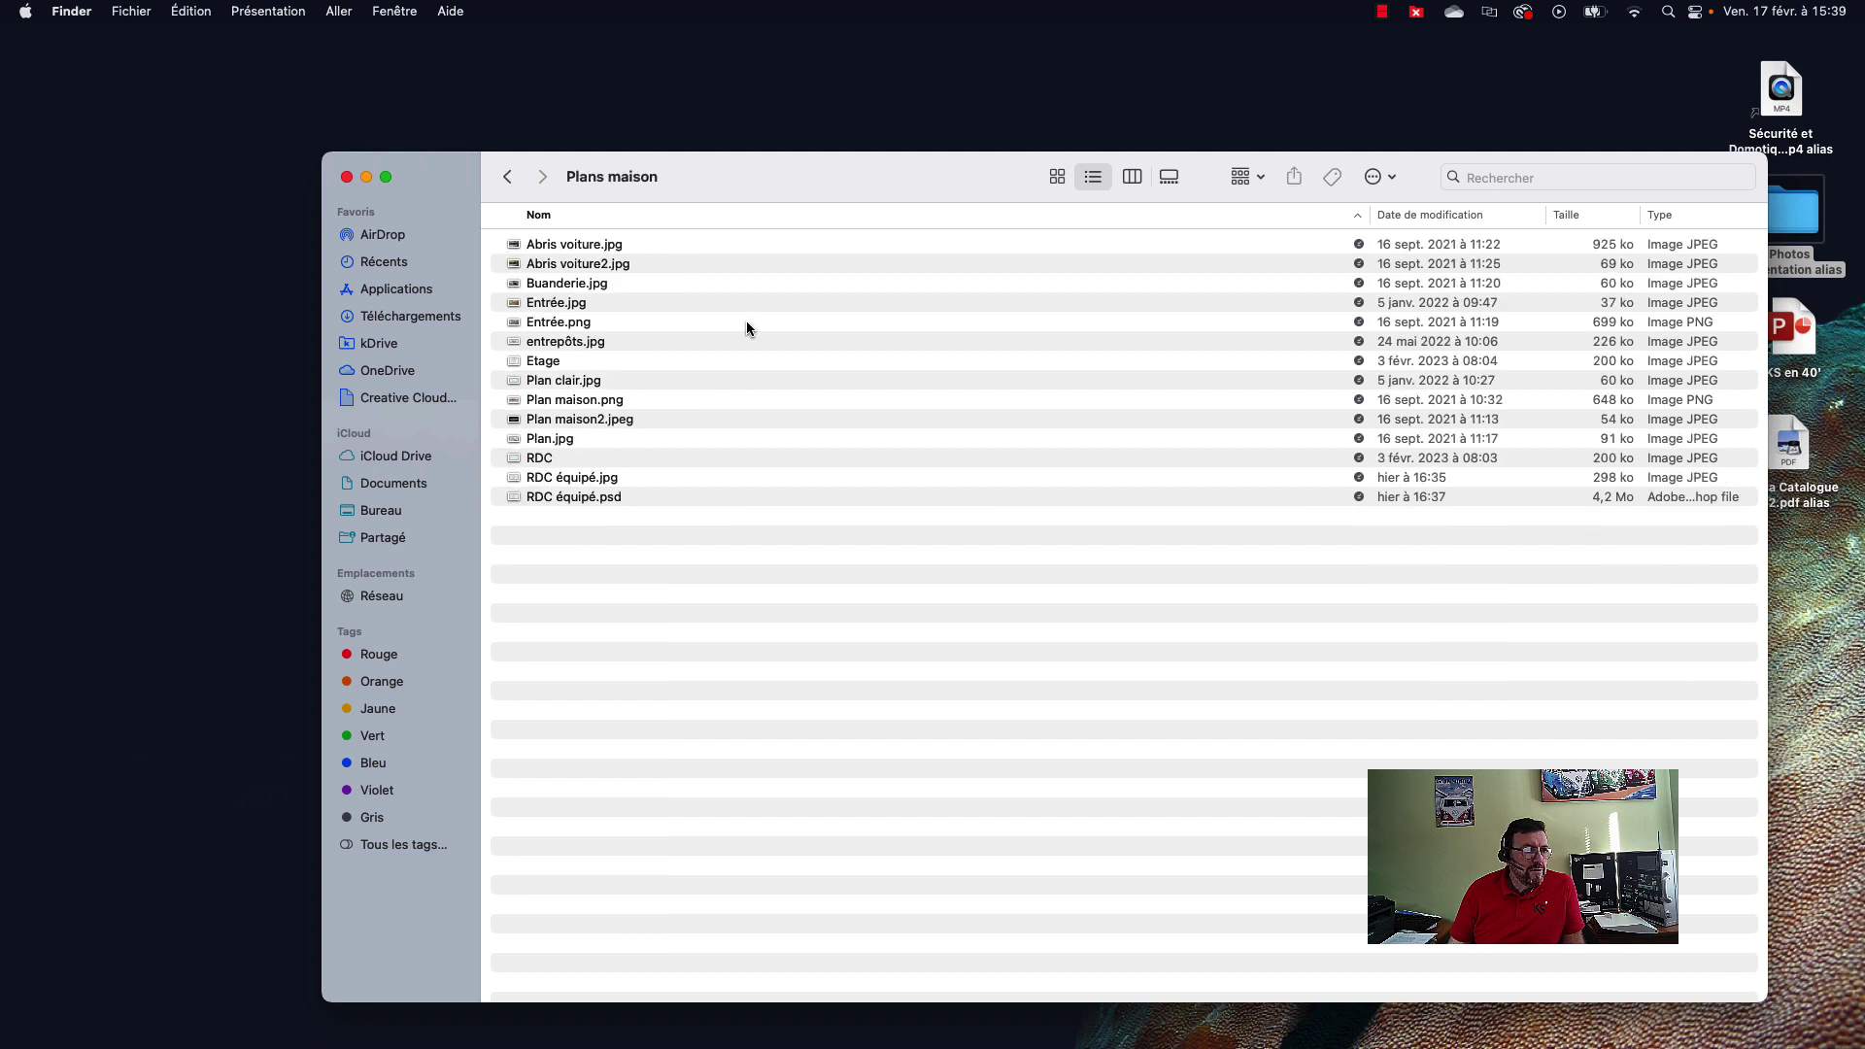
pyautogui.doubleClick(513, 479)
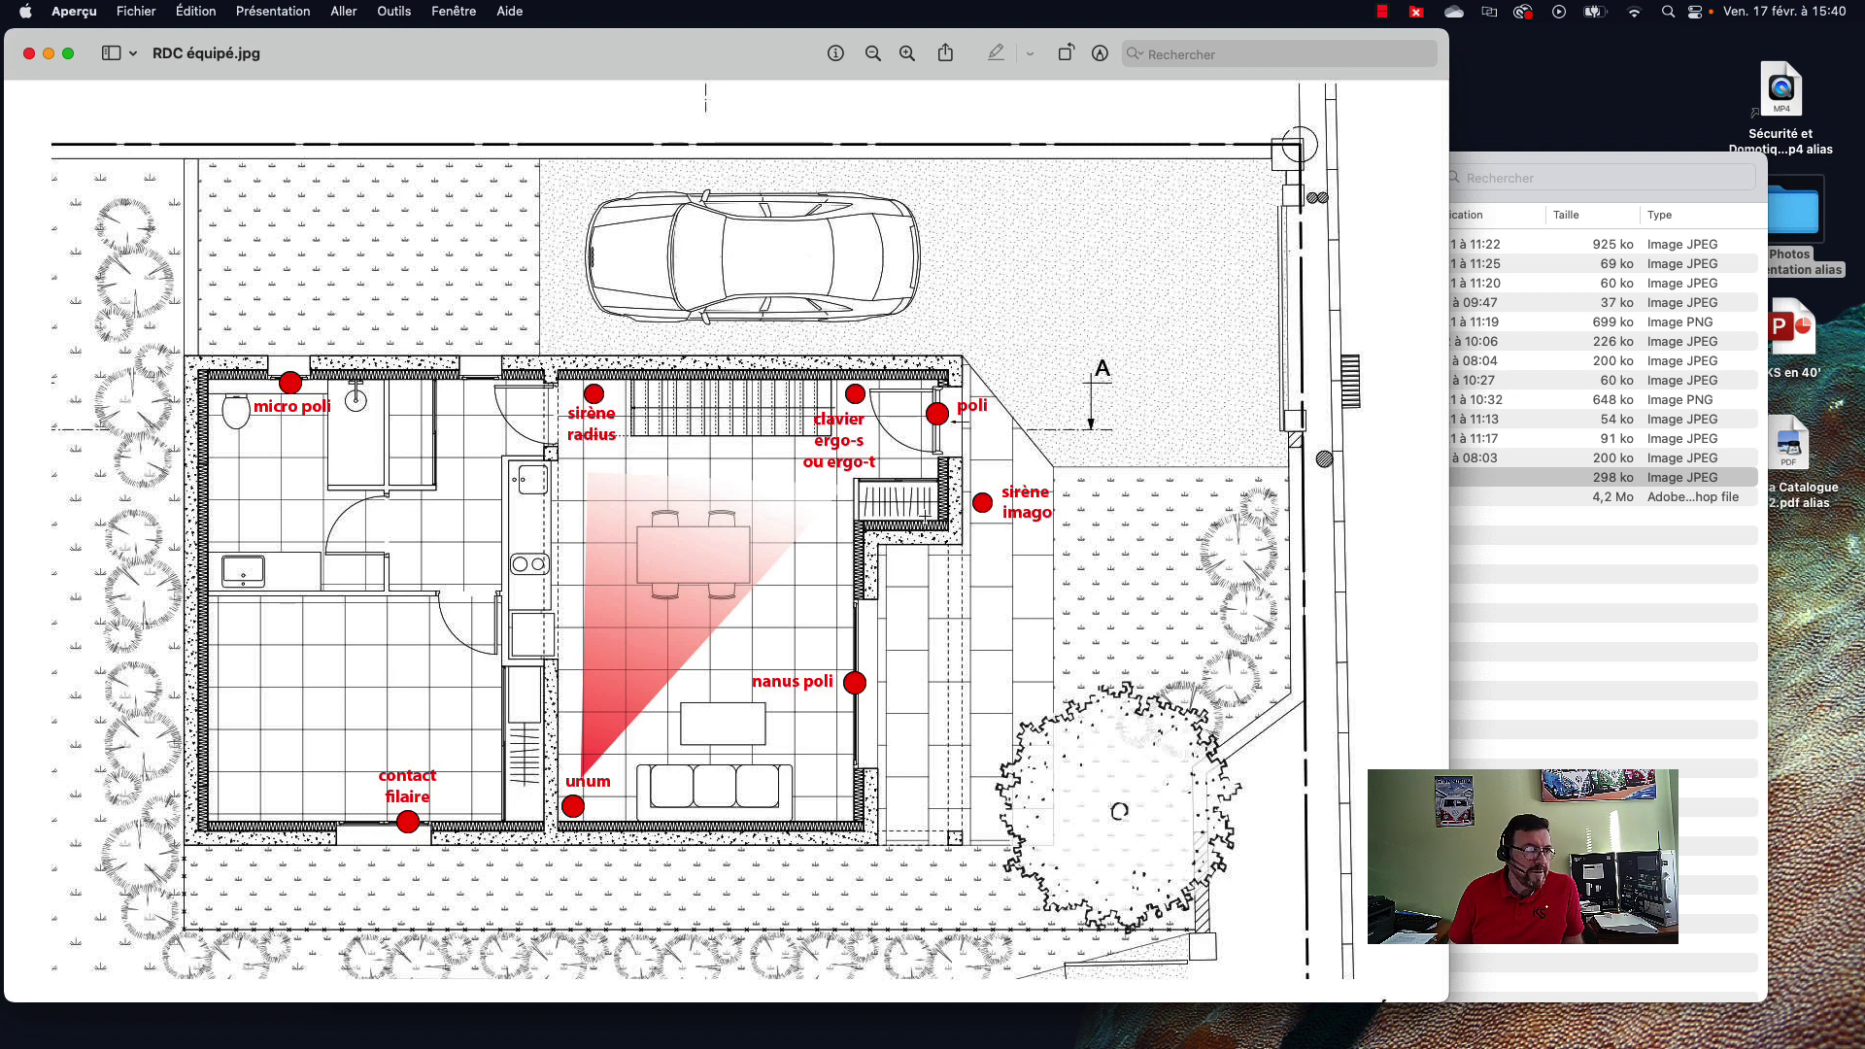
# View the Lares 4_0 40 wls board photo from the Centrales folder, then close it.
pyautogui.moveTo(532, 68); pyautogui.dragTo(770, 64)
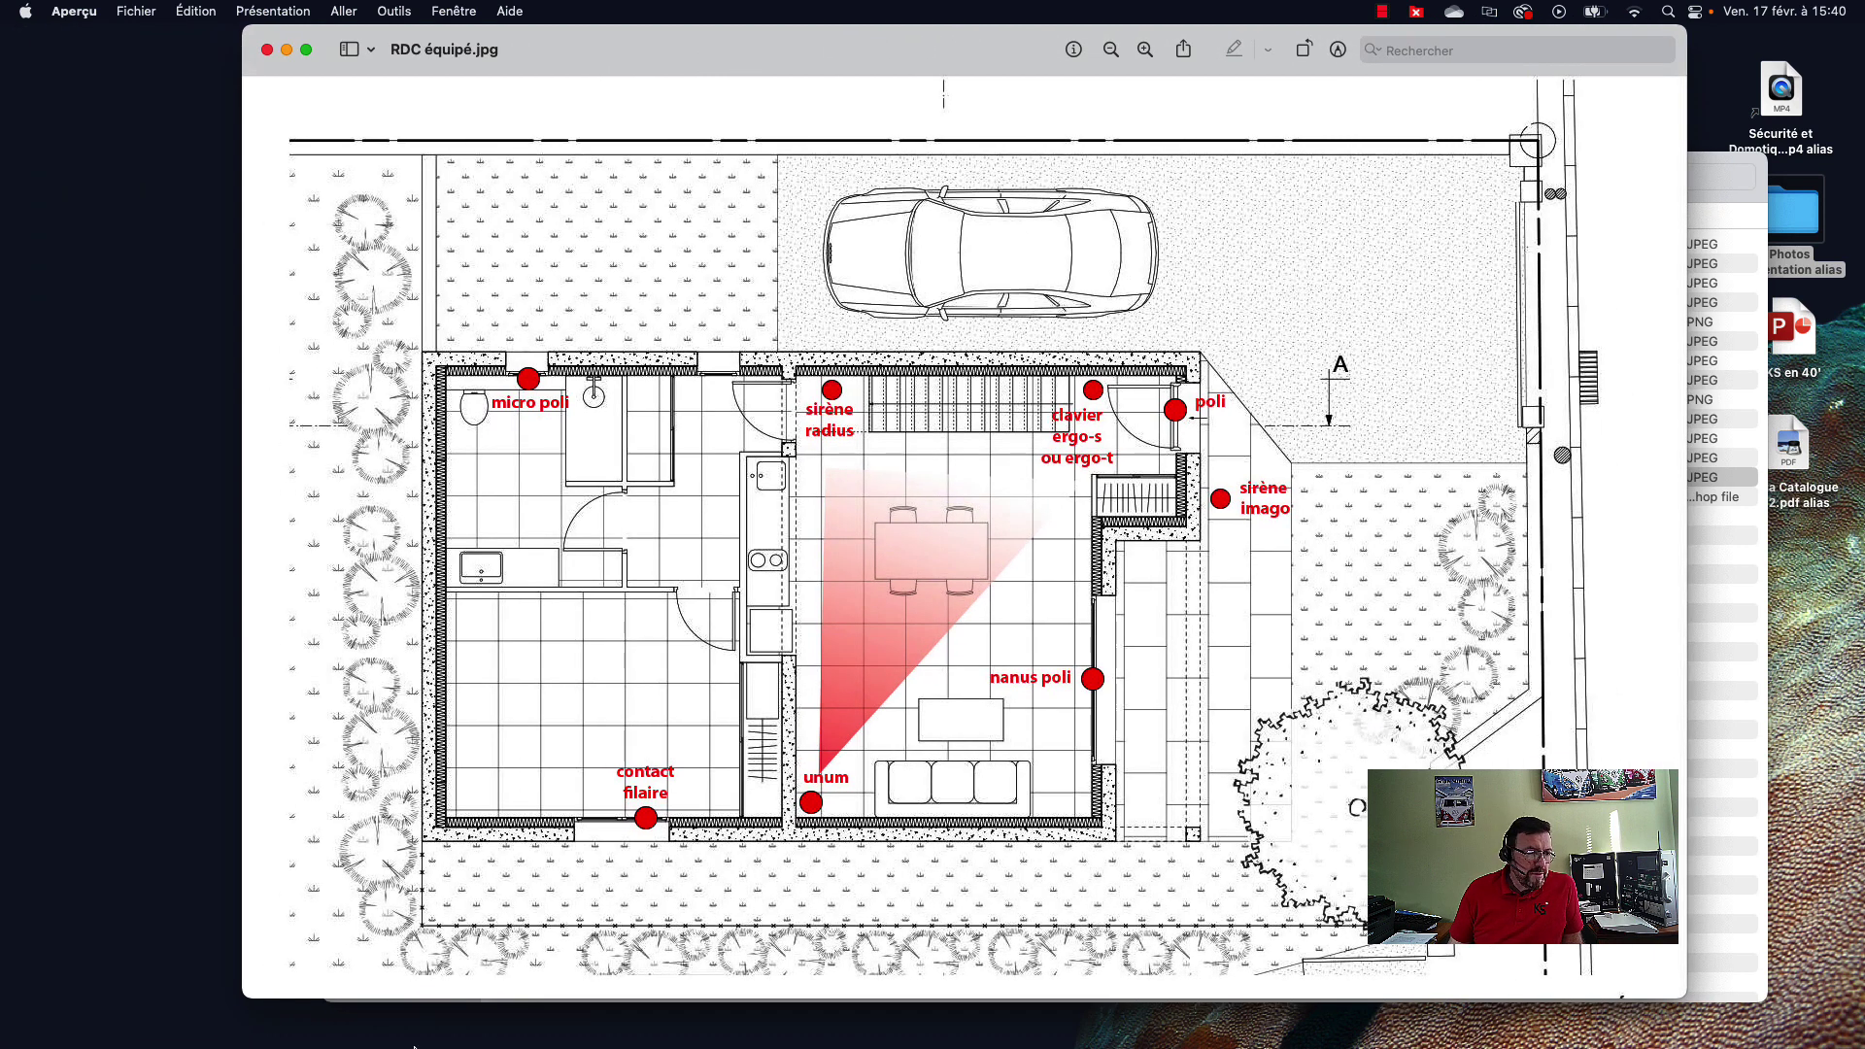
pyautogui.moveTo(476, 1045)
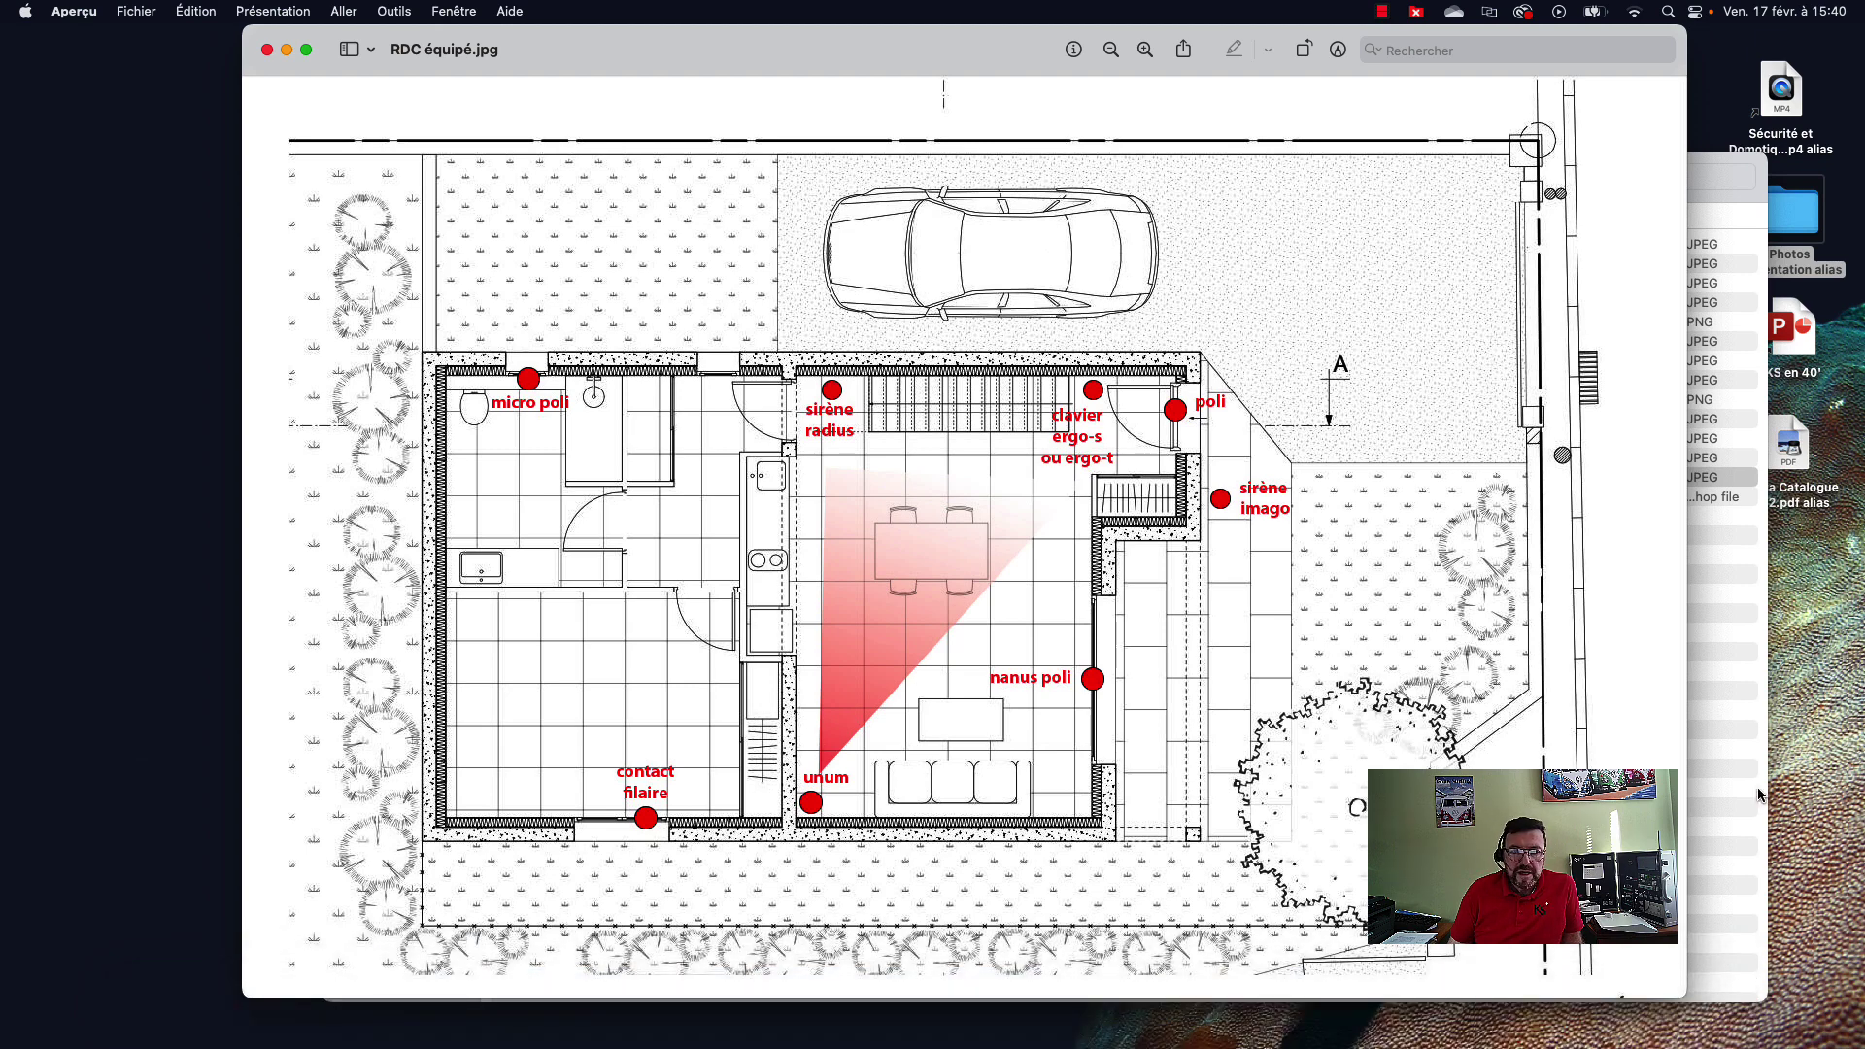
pyautogui.click(1728, 740)
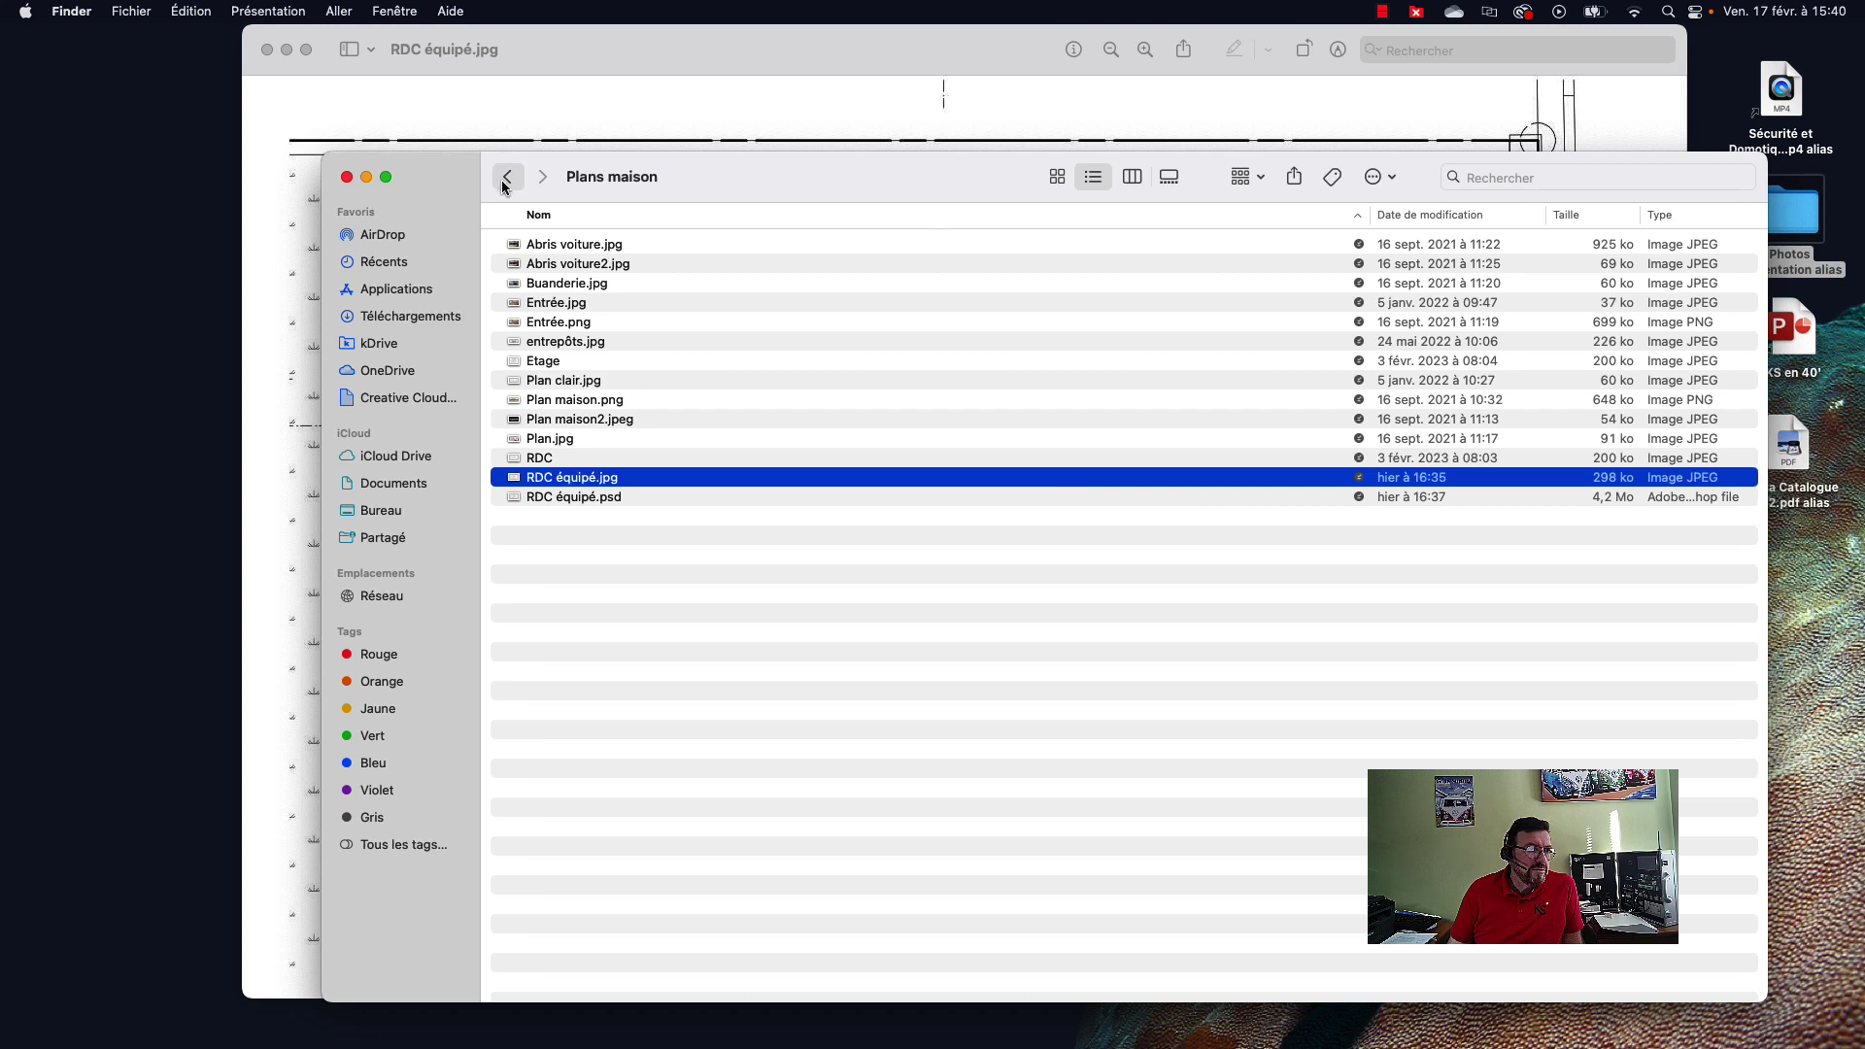
pyautogui.click(507, 176)
pyautogui.doubleClick(541, 245)
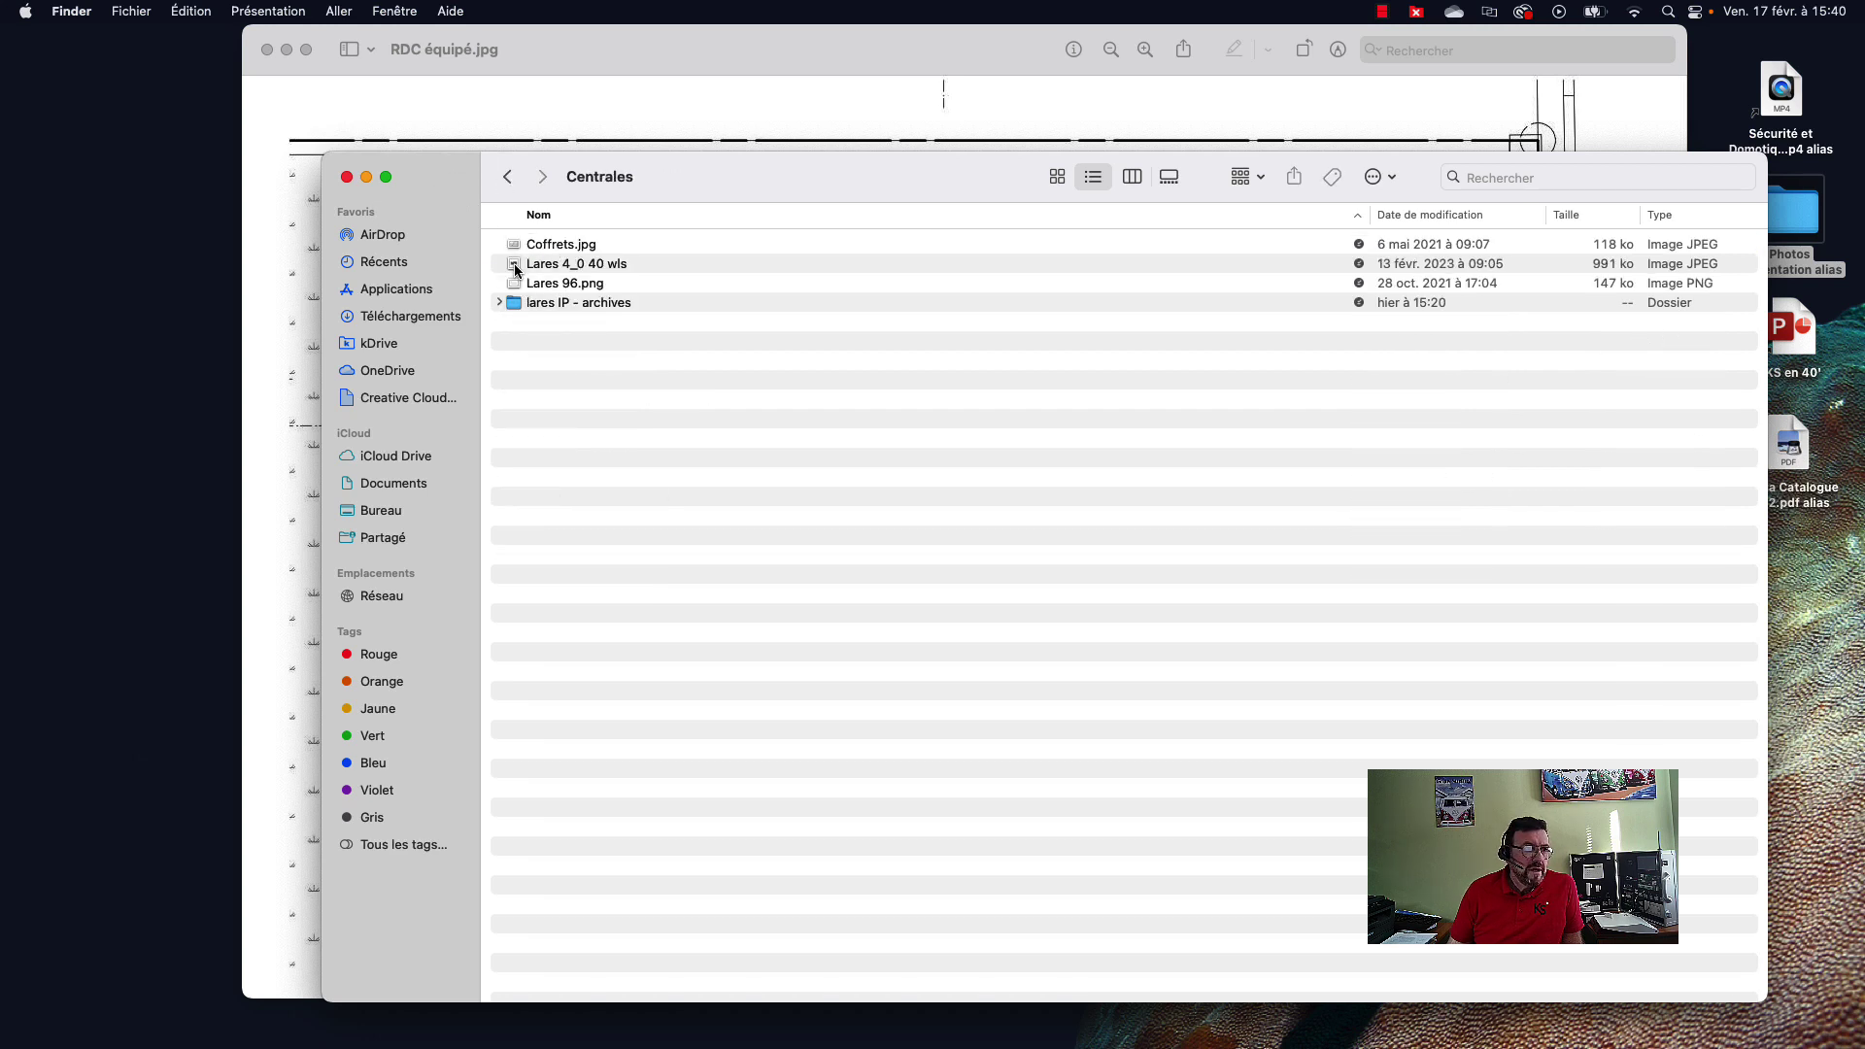
pyautogui.doubleClick(520, 263)
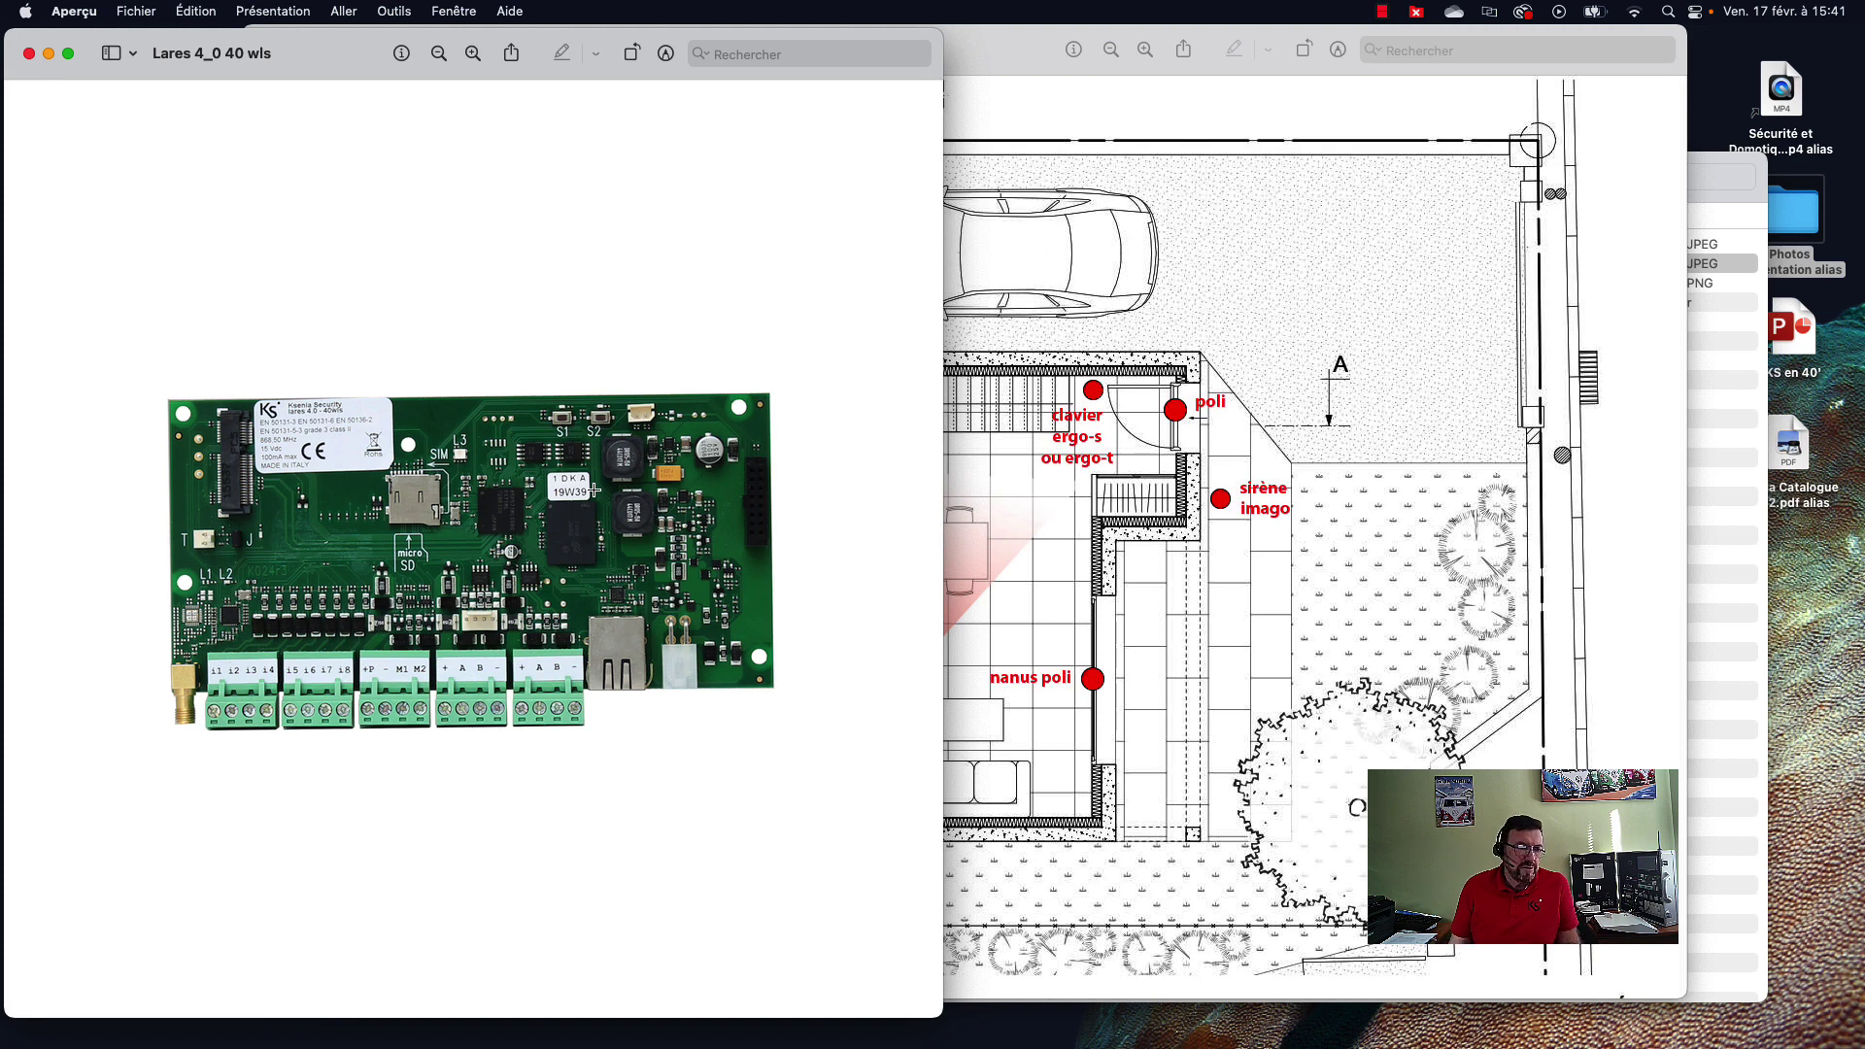
pyautogui.click(29, 54)
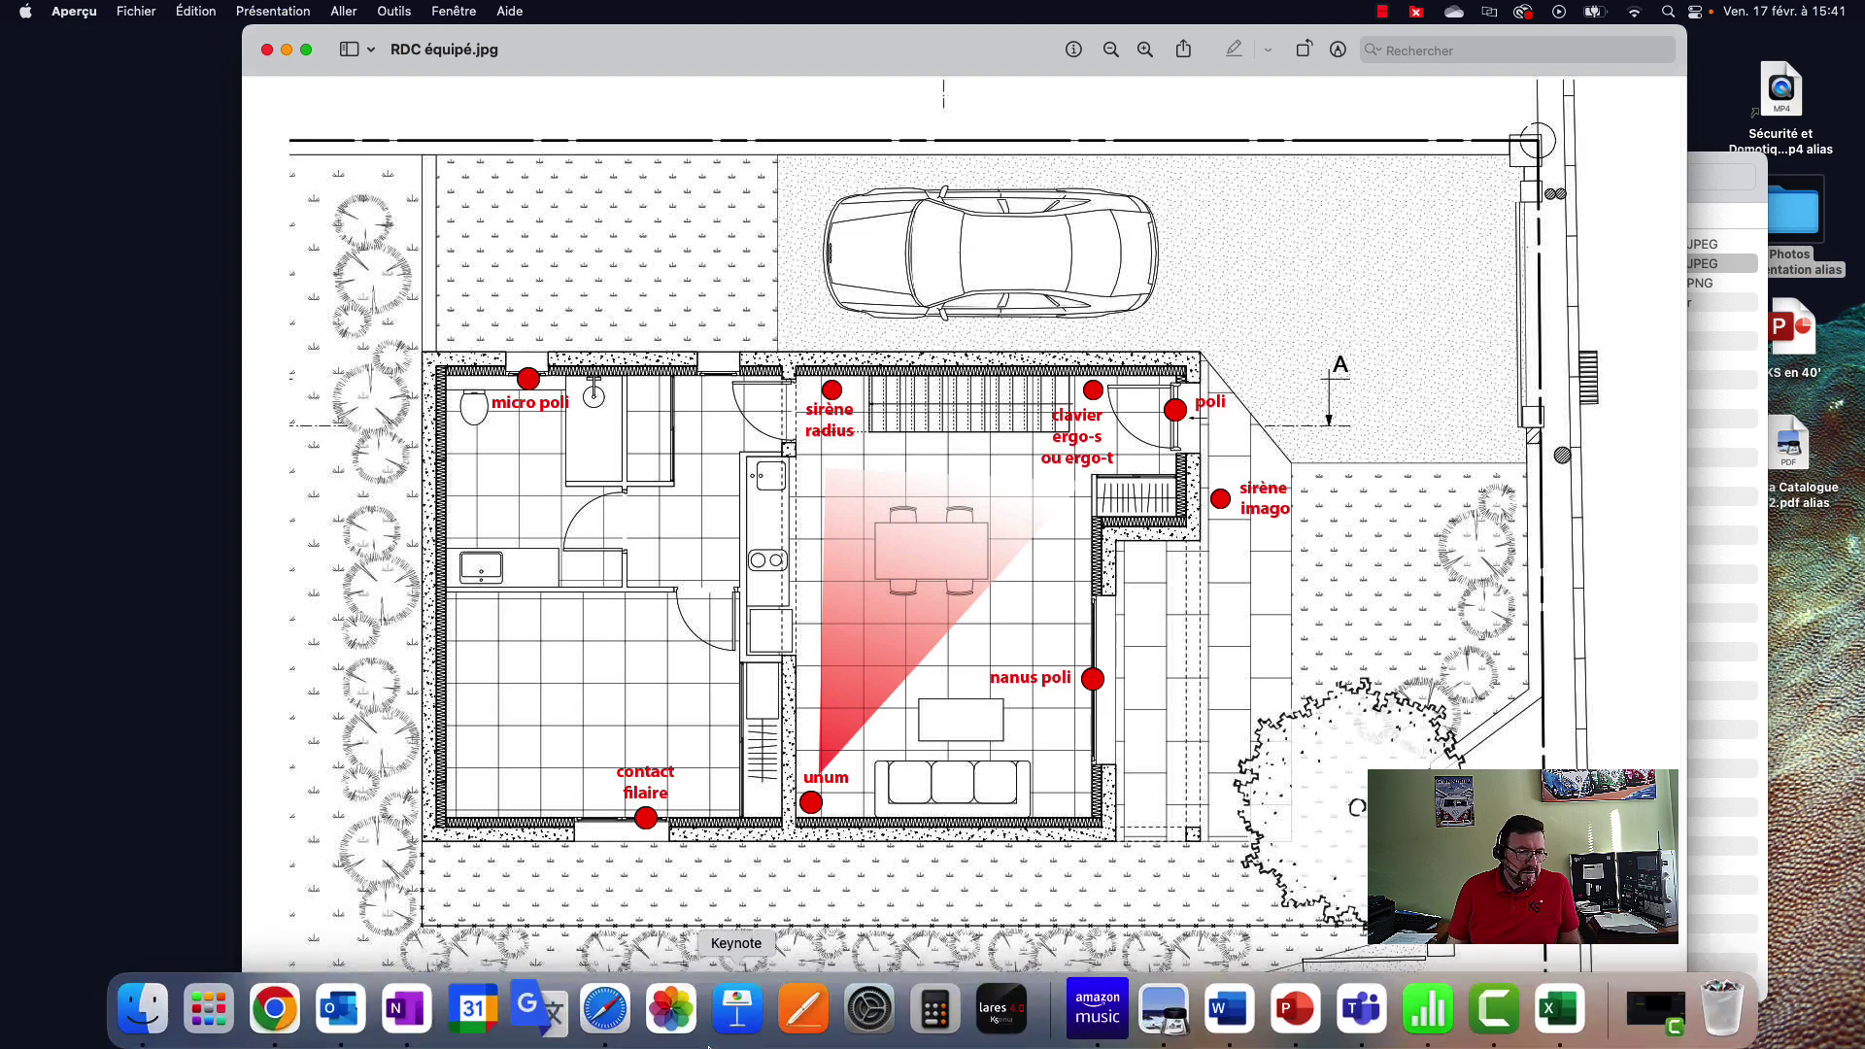
pyautogui.click(275, 1005)
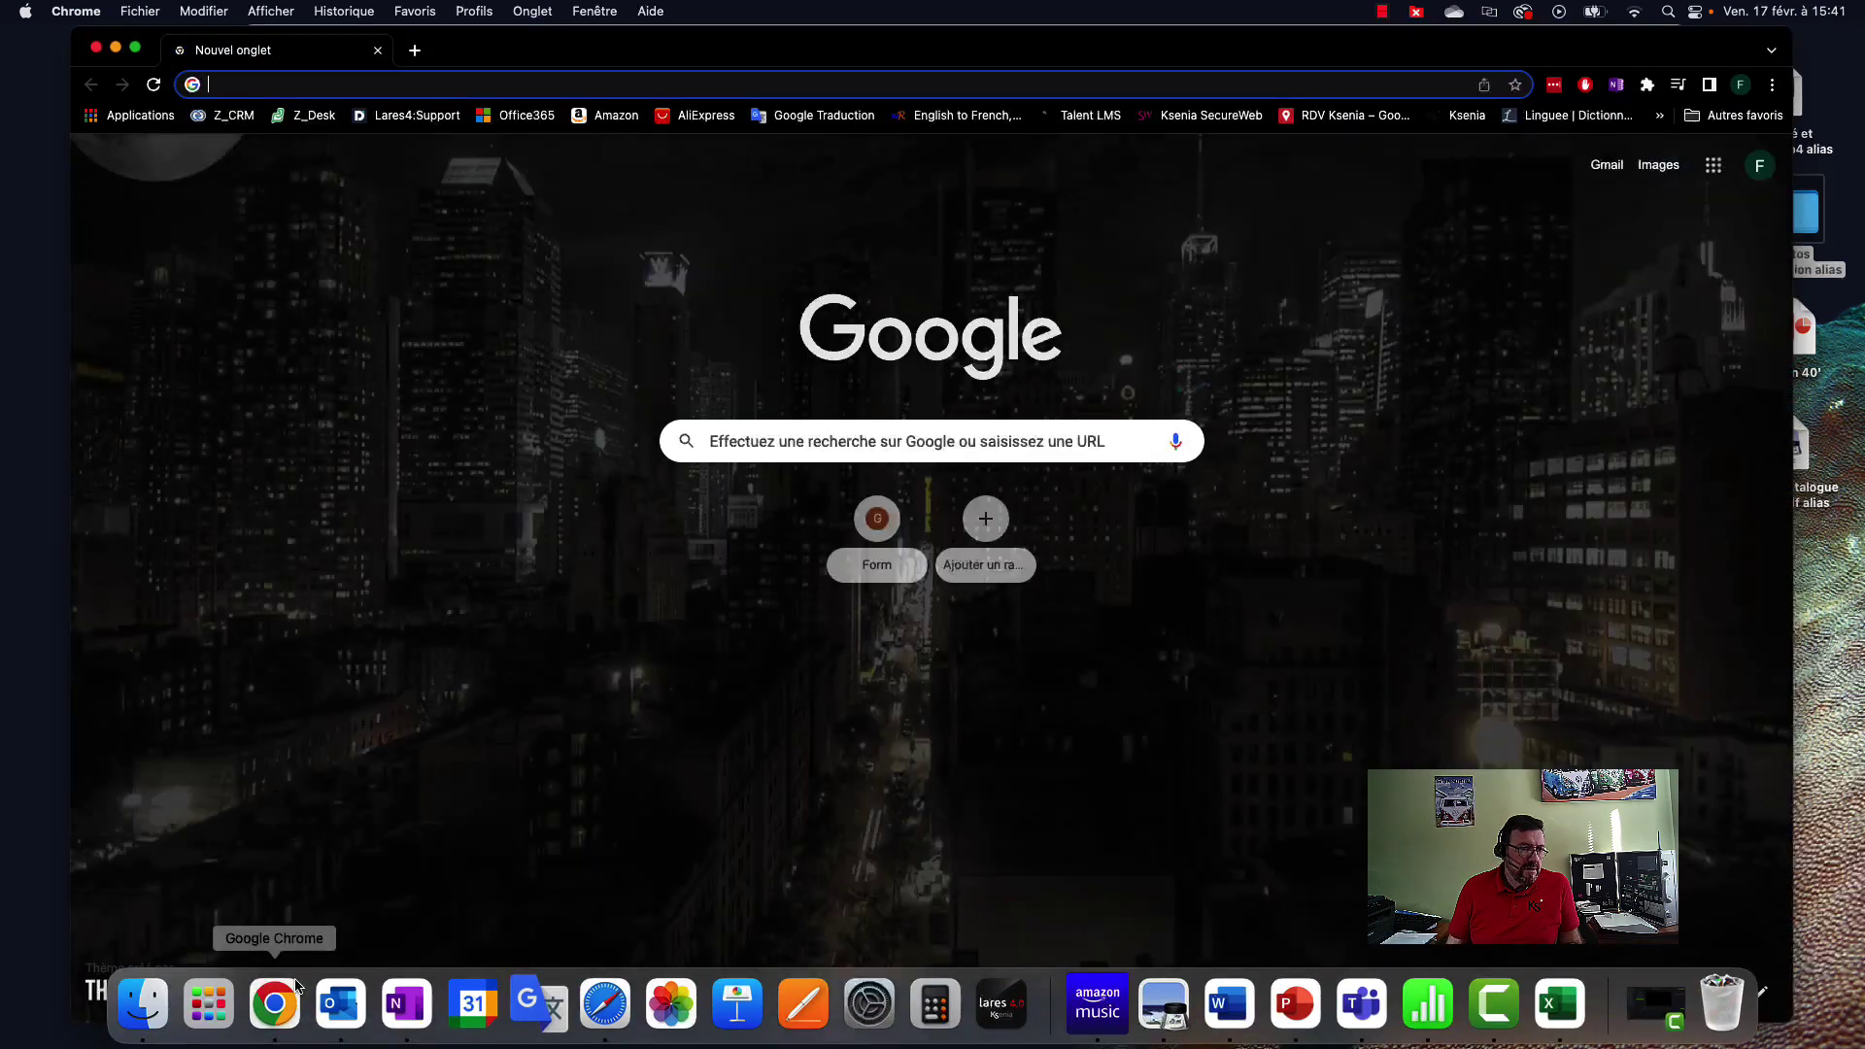
pyautogui.click(329, 85)
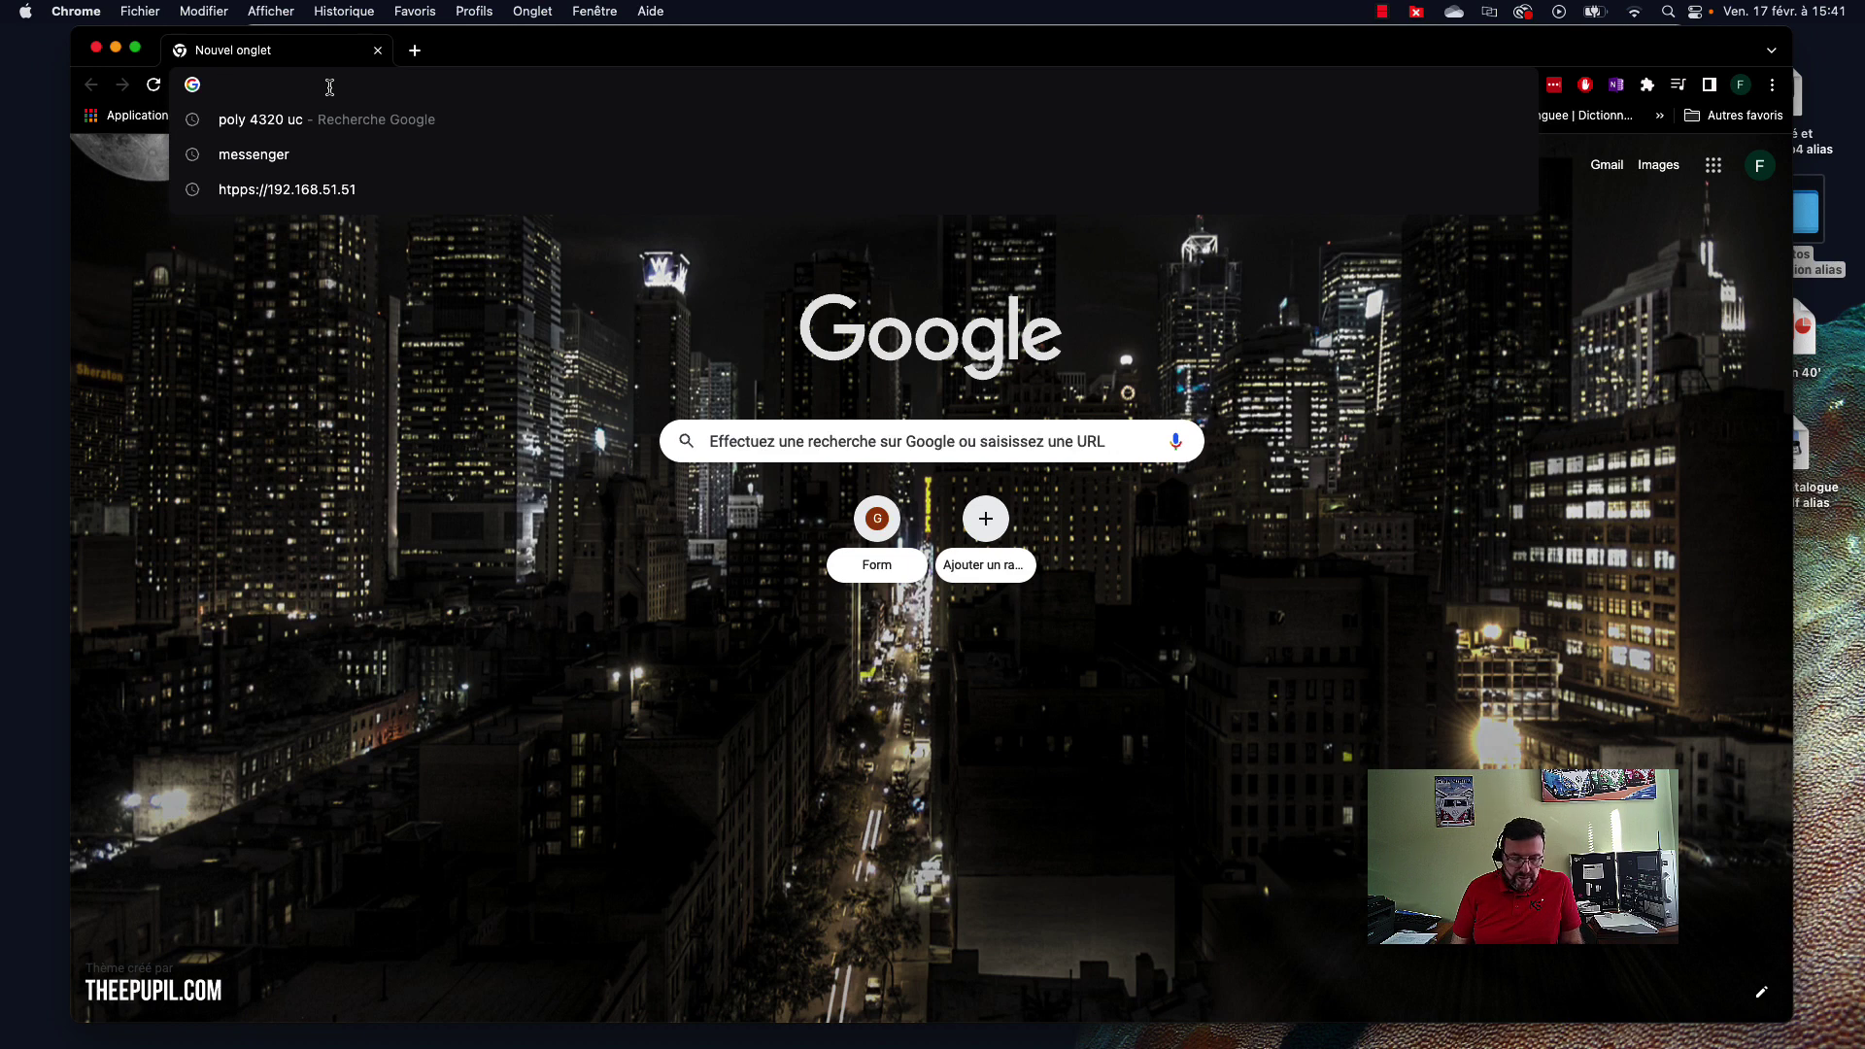
pyautogui.write('h')
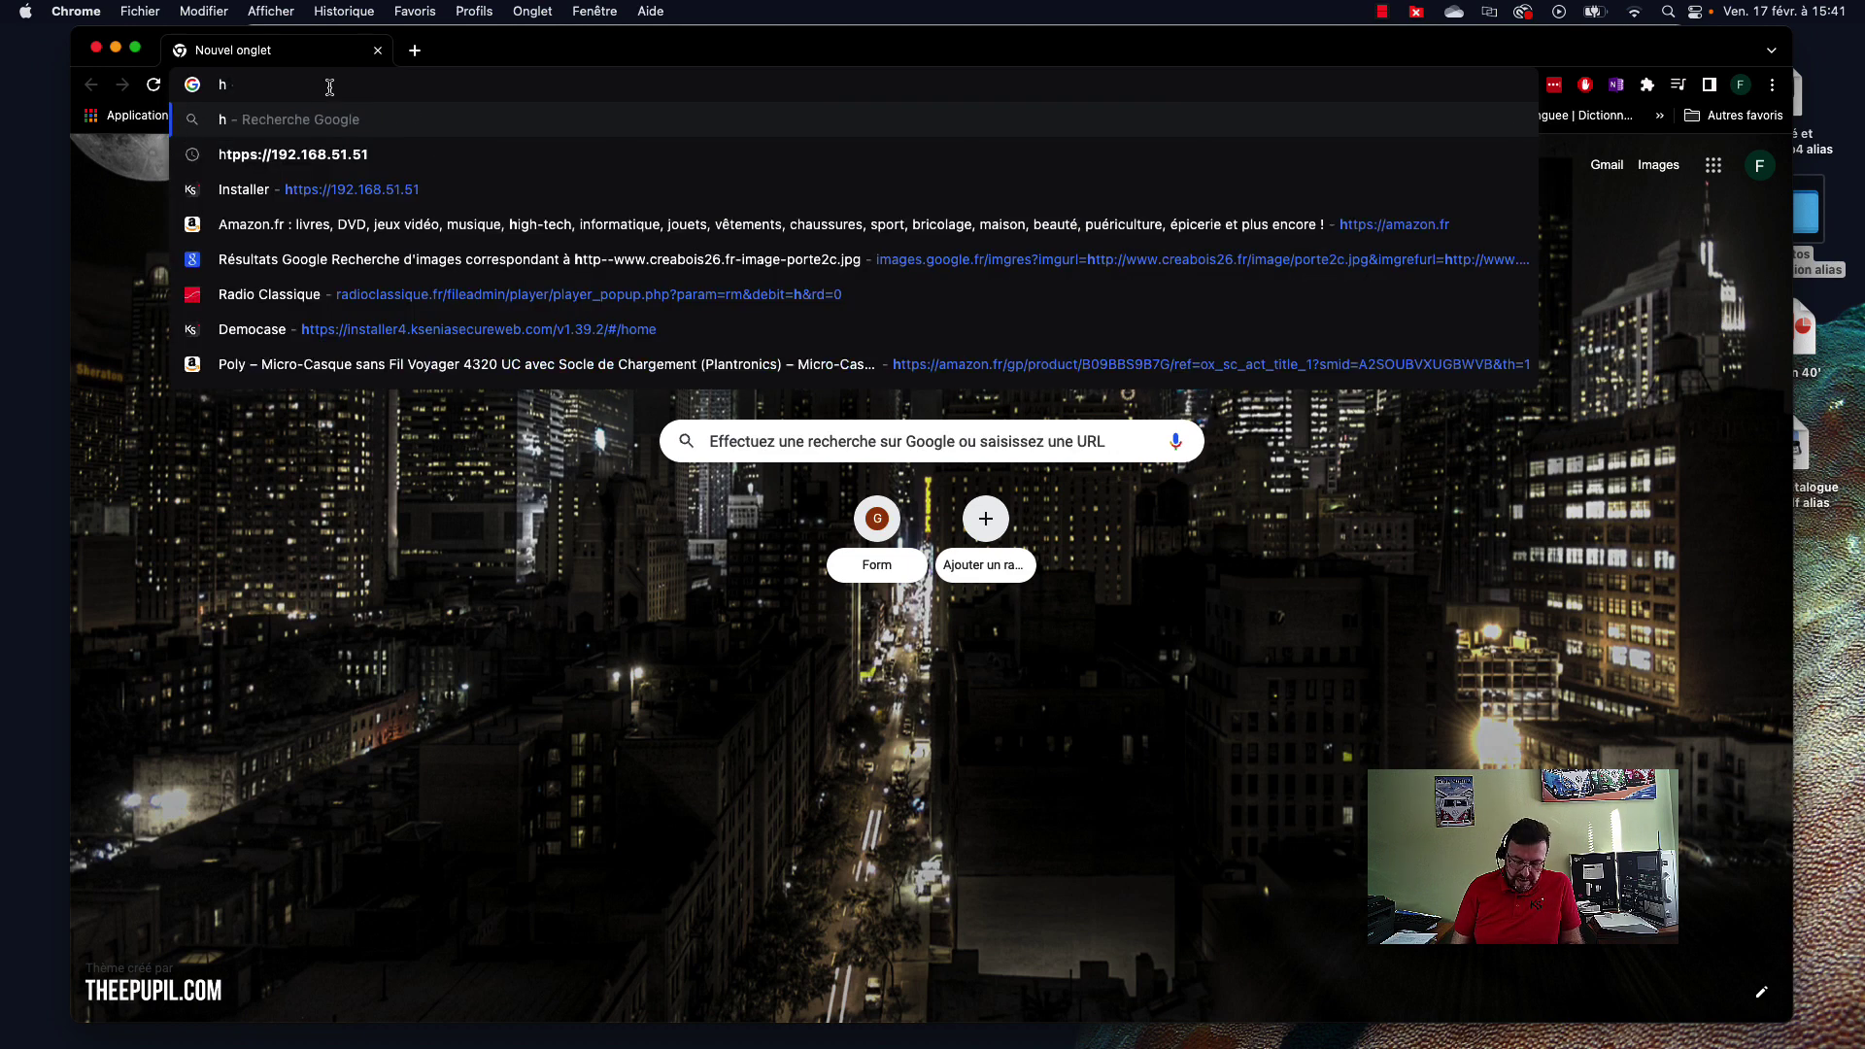
pyautogui.write('ttps')
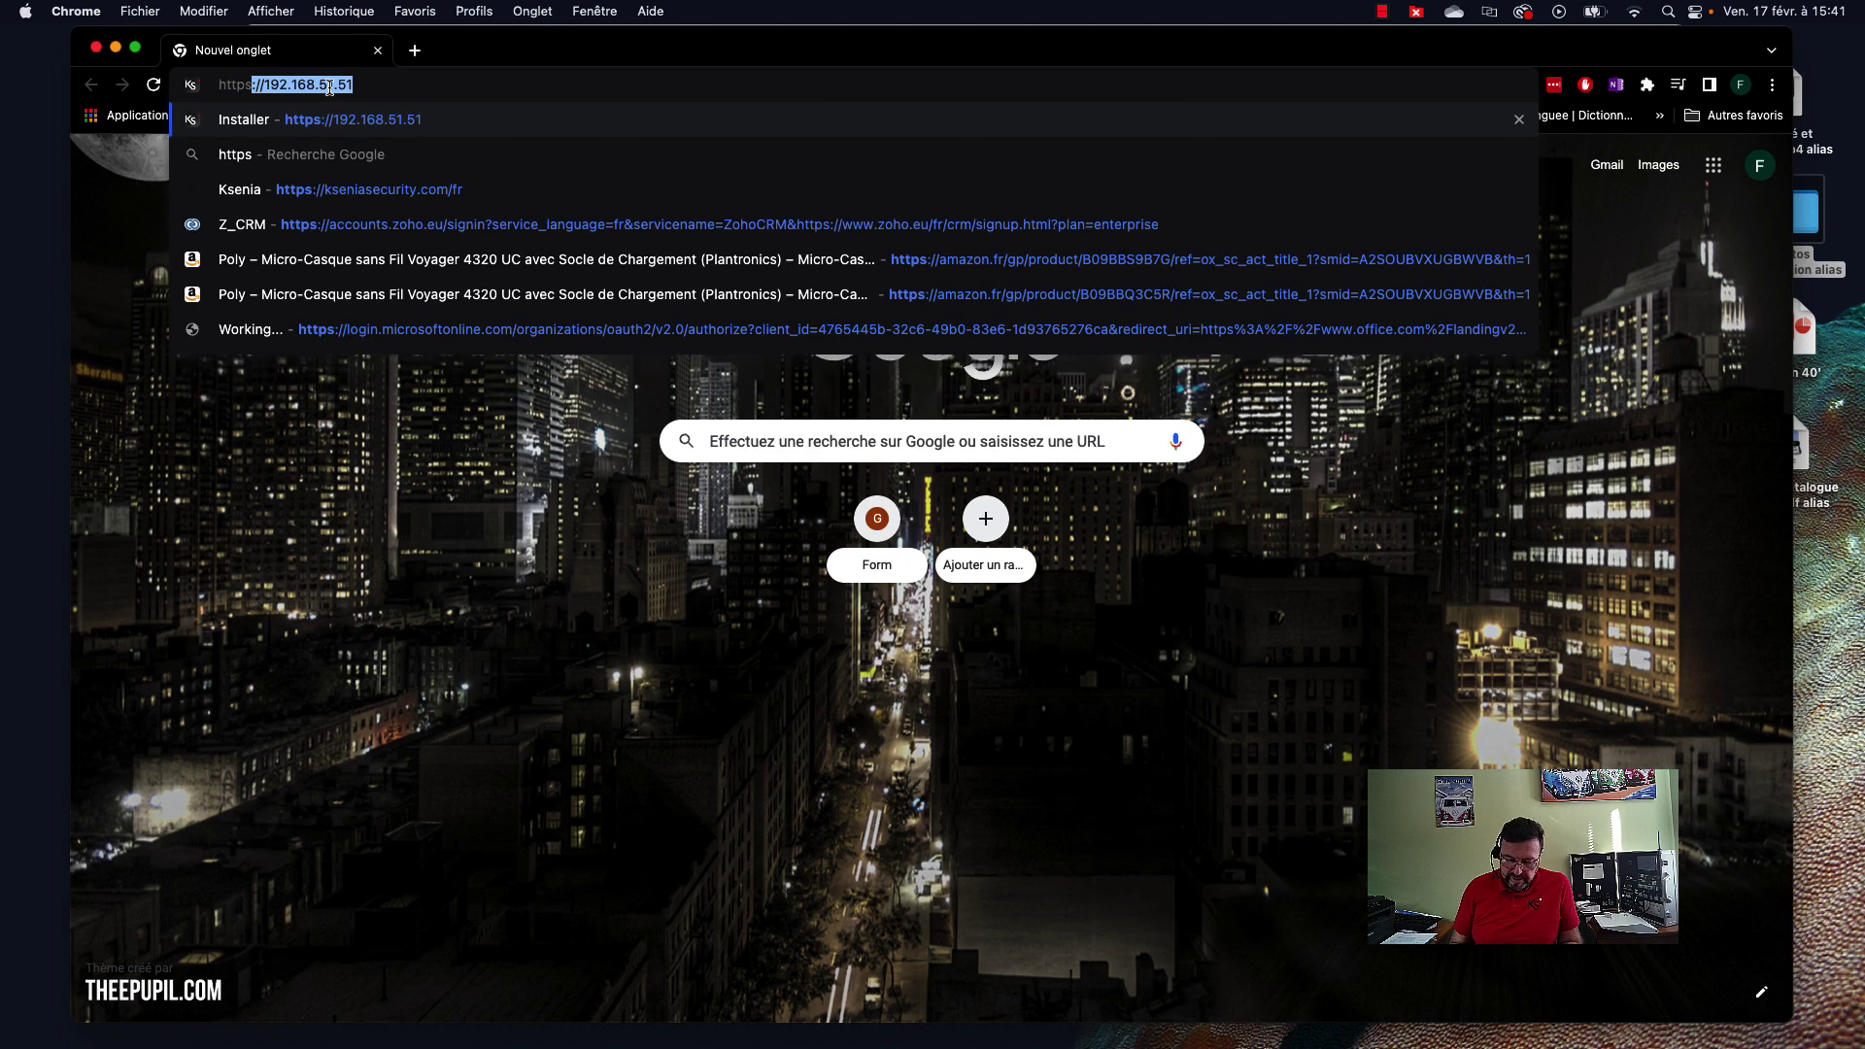
pyautogui.write('://')
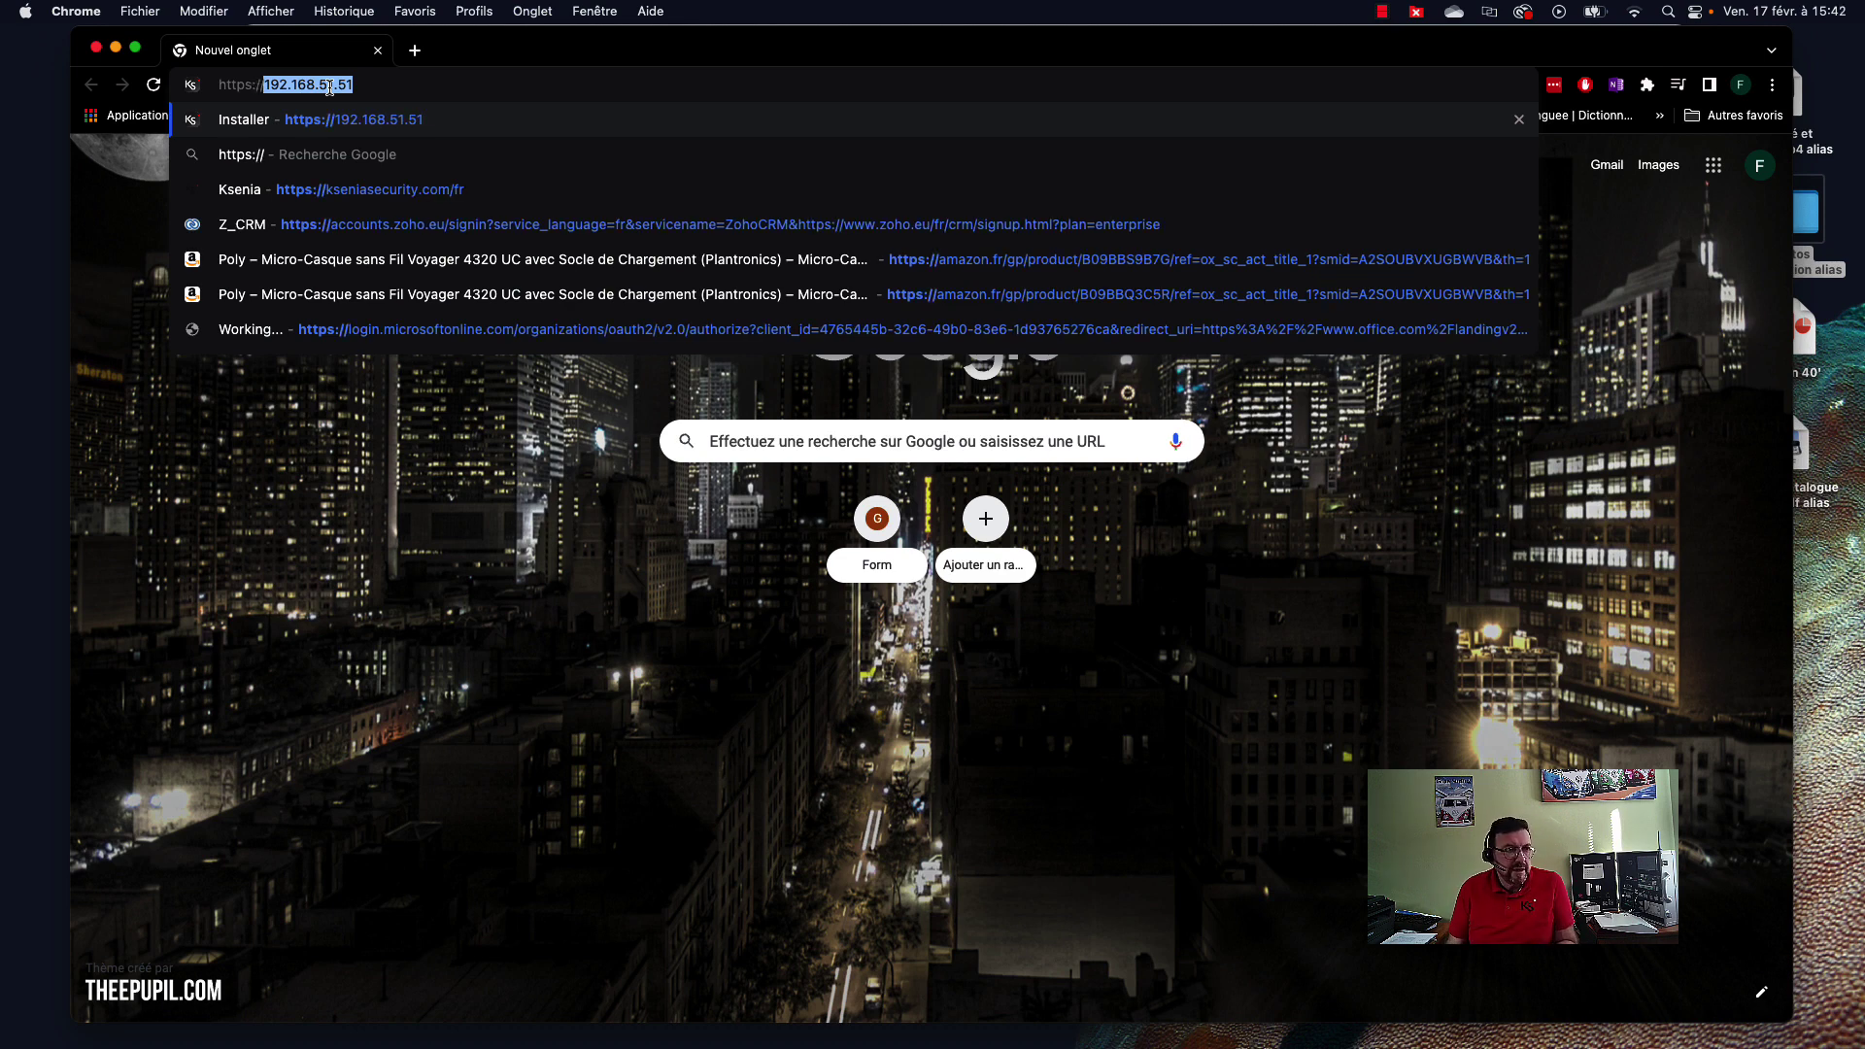
pyautogui.press('Right')
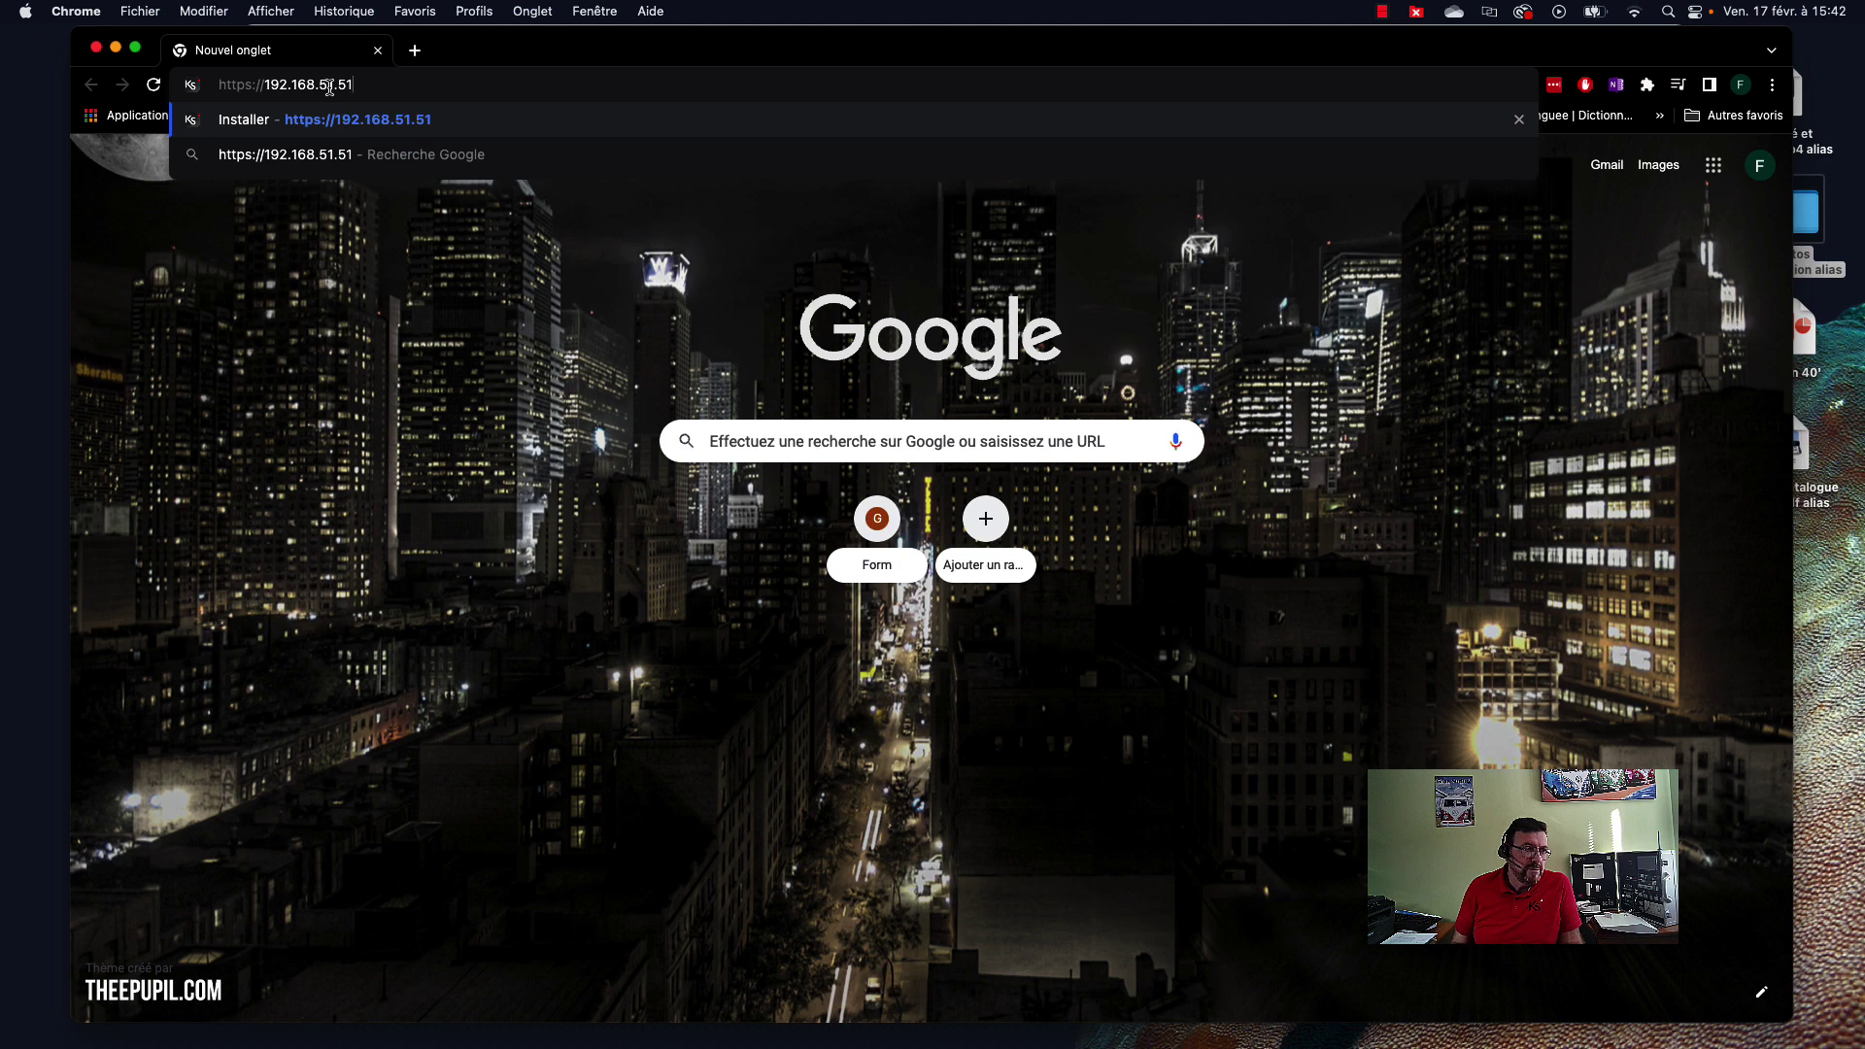
pyautogui.press('Return')
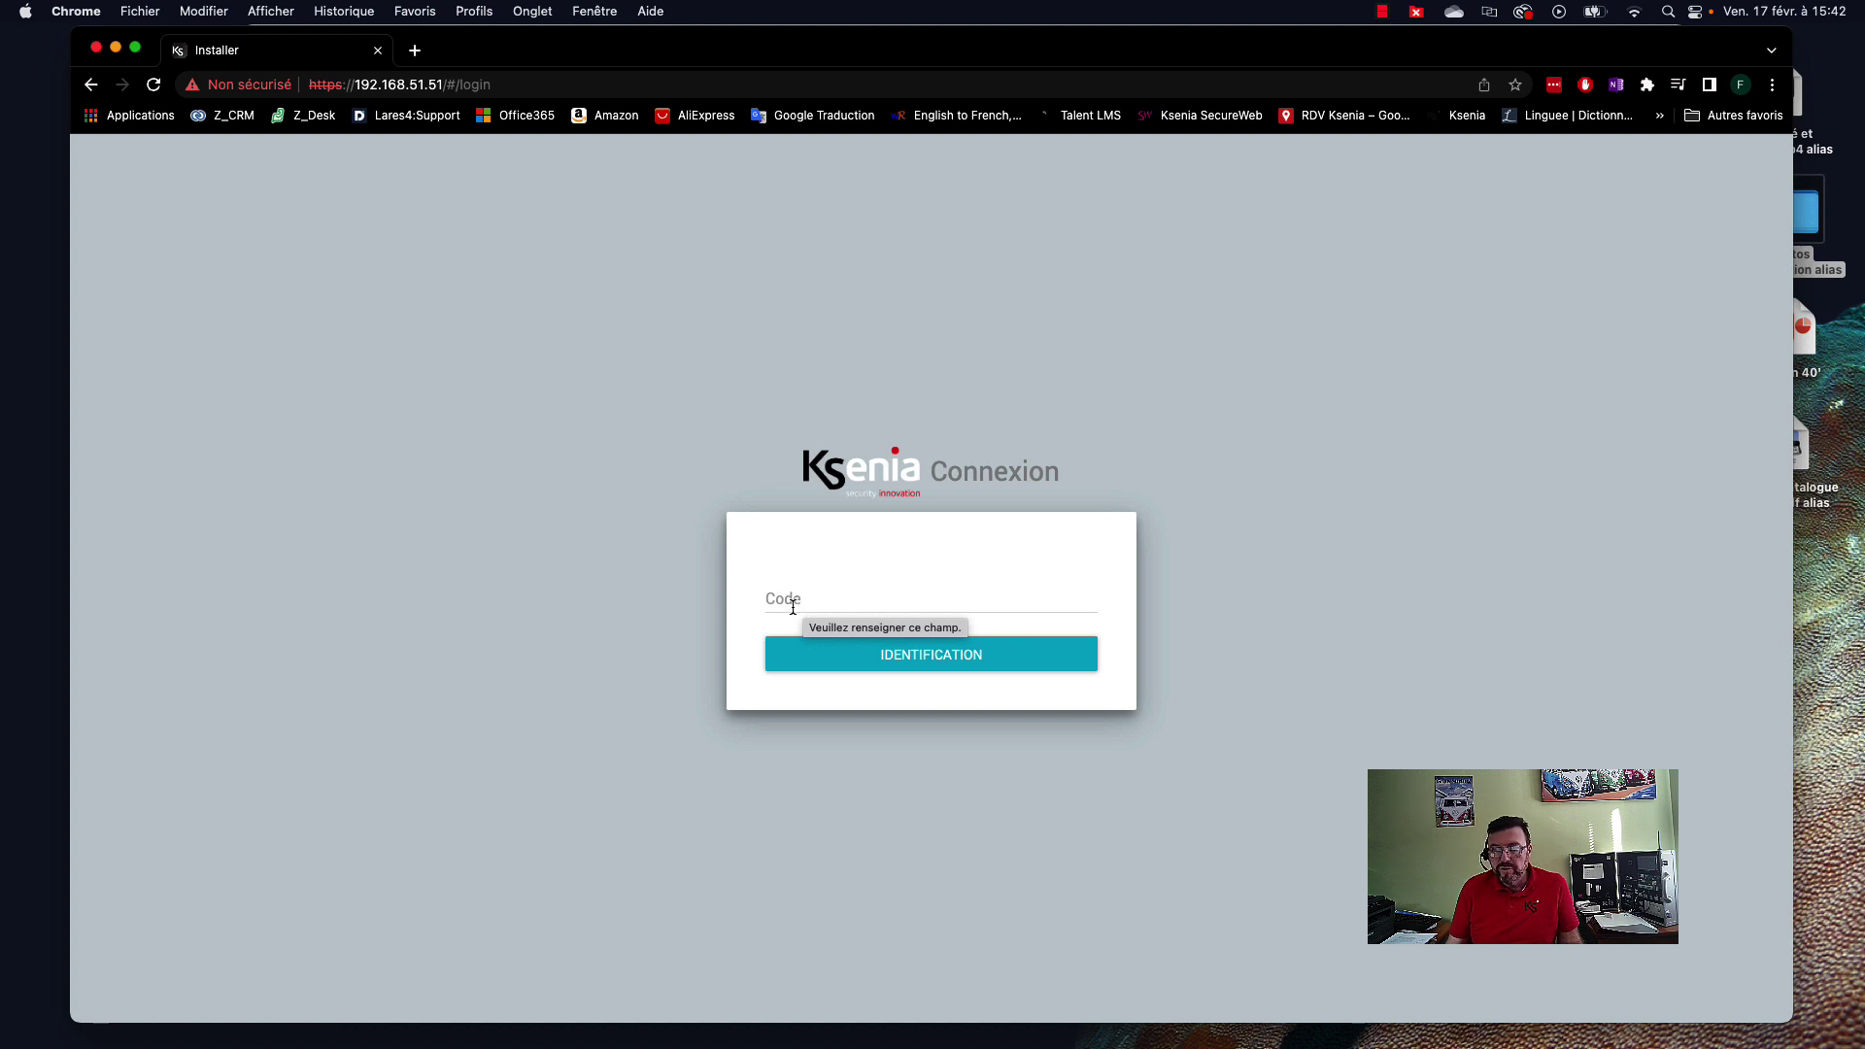
# Log into the installer interface with the installer code.
pyautogui.click(789, 602)
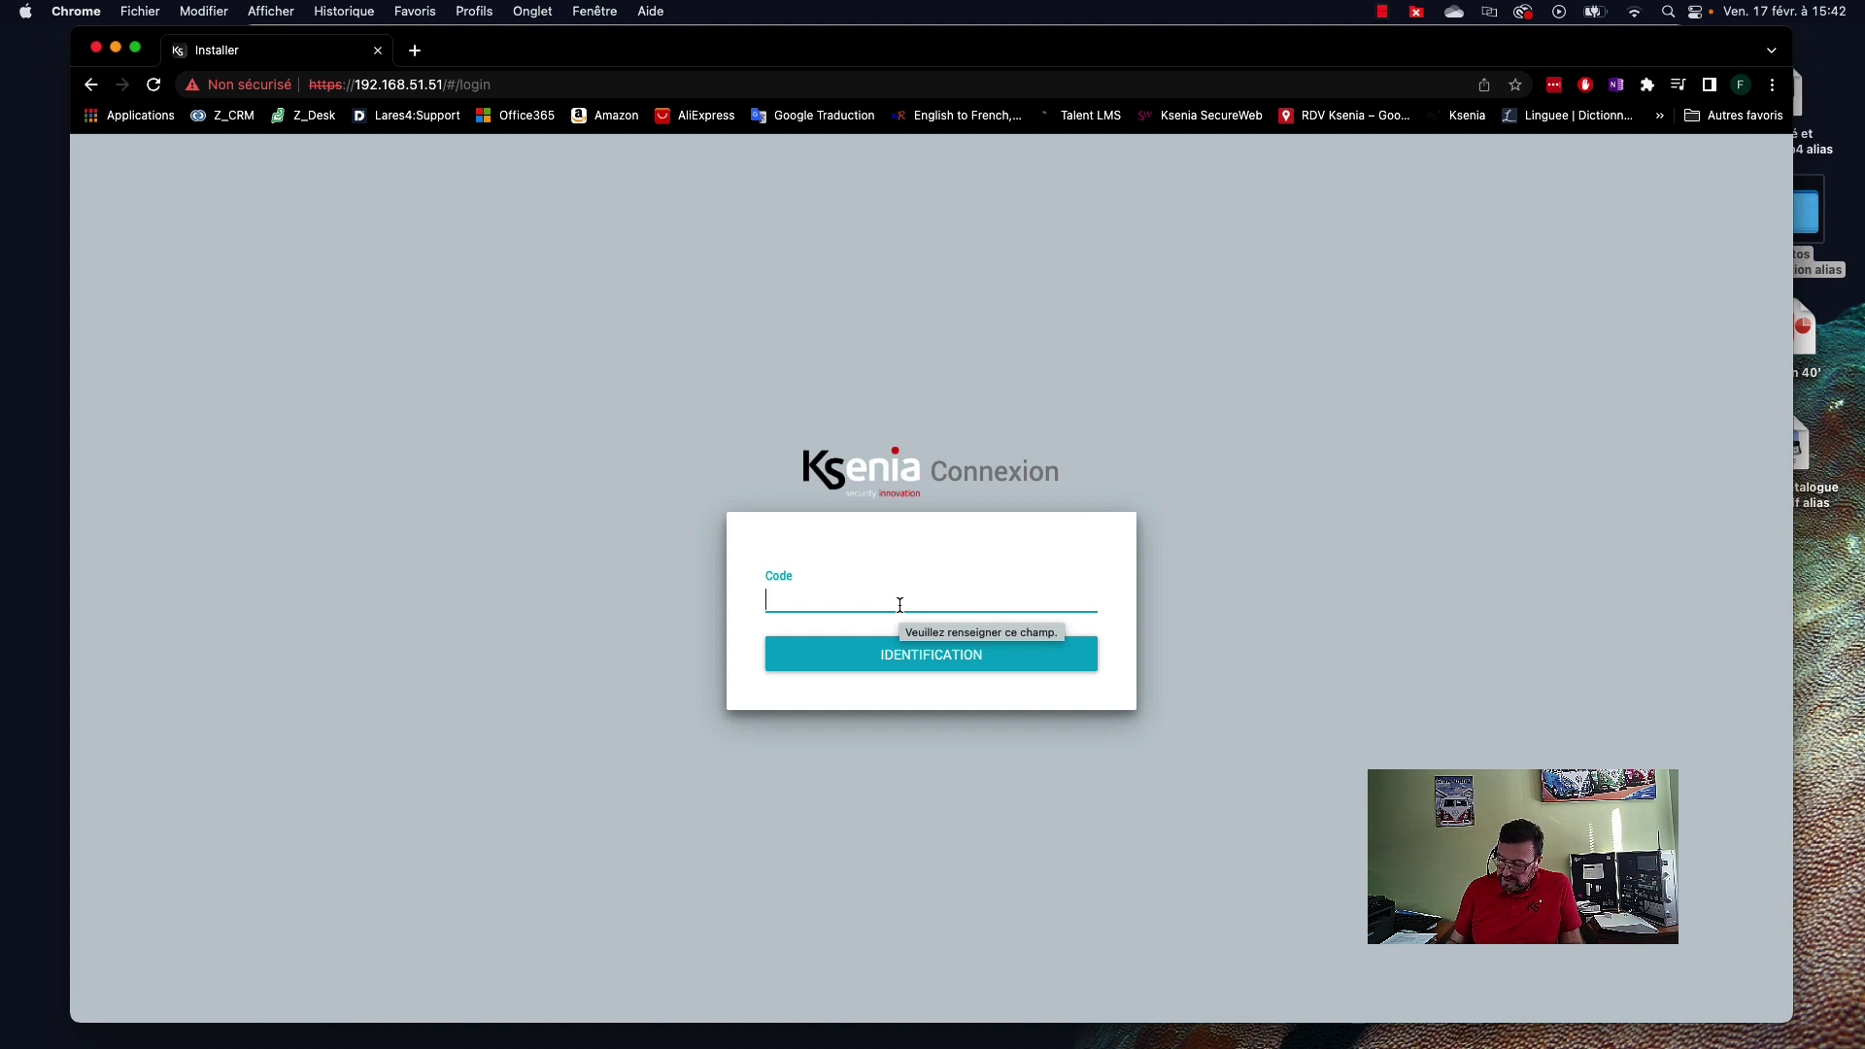
pyautogui.write('••••••')
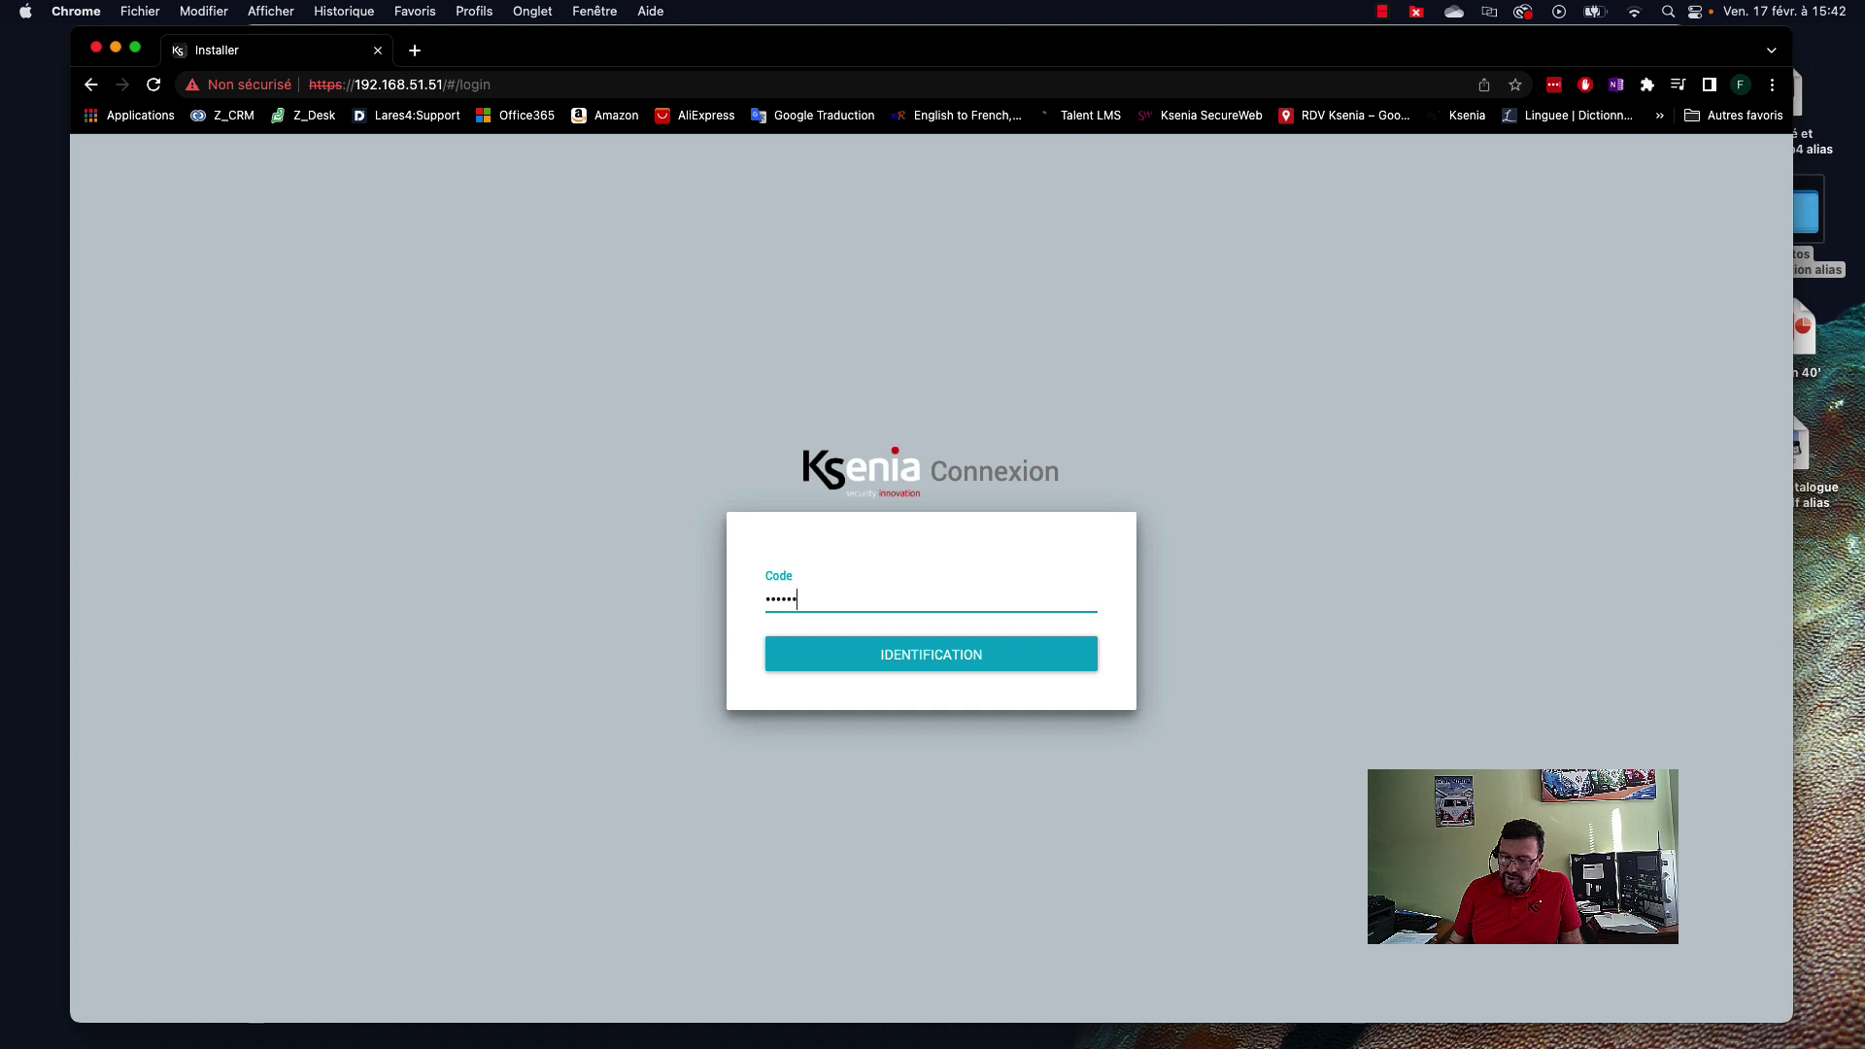
pyautogui.click(998, 641)
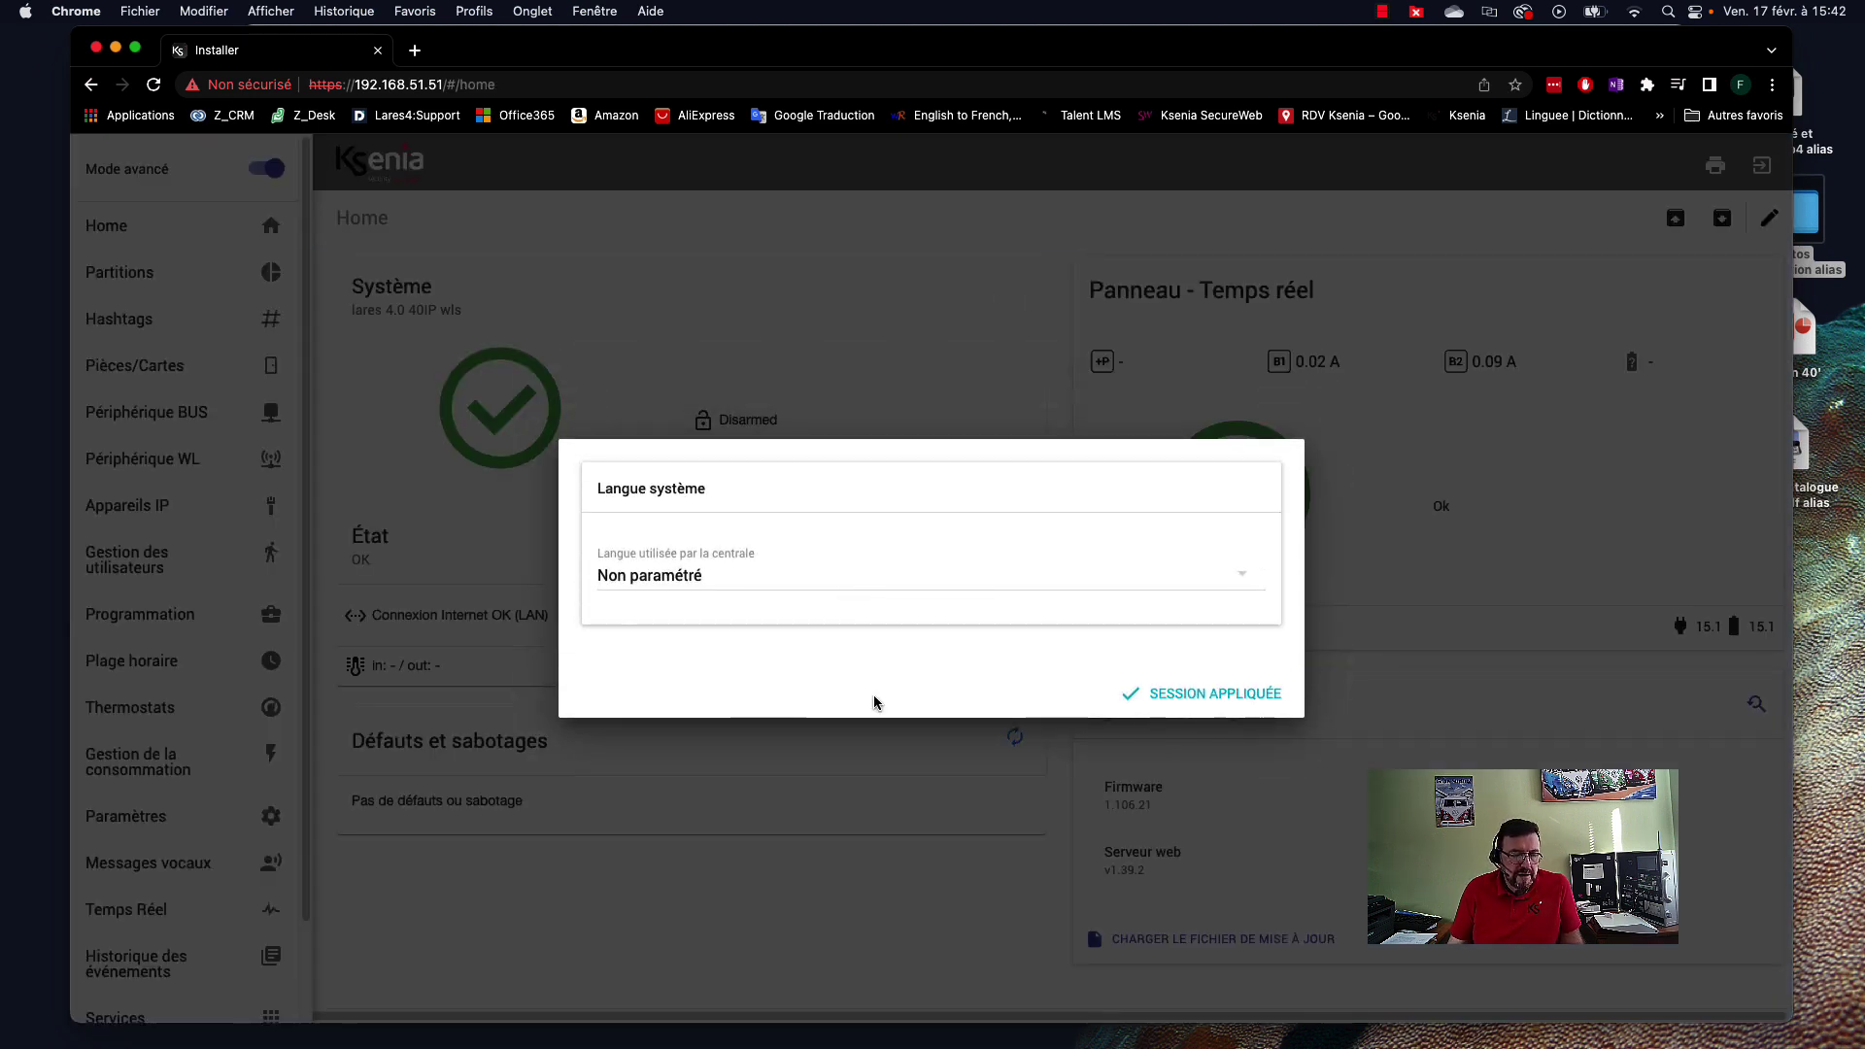
# Set the panel's system language to Français and apply it to the session.
pyautogui.click(708, 581)
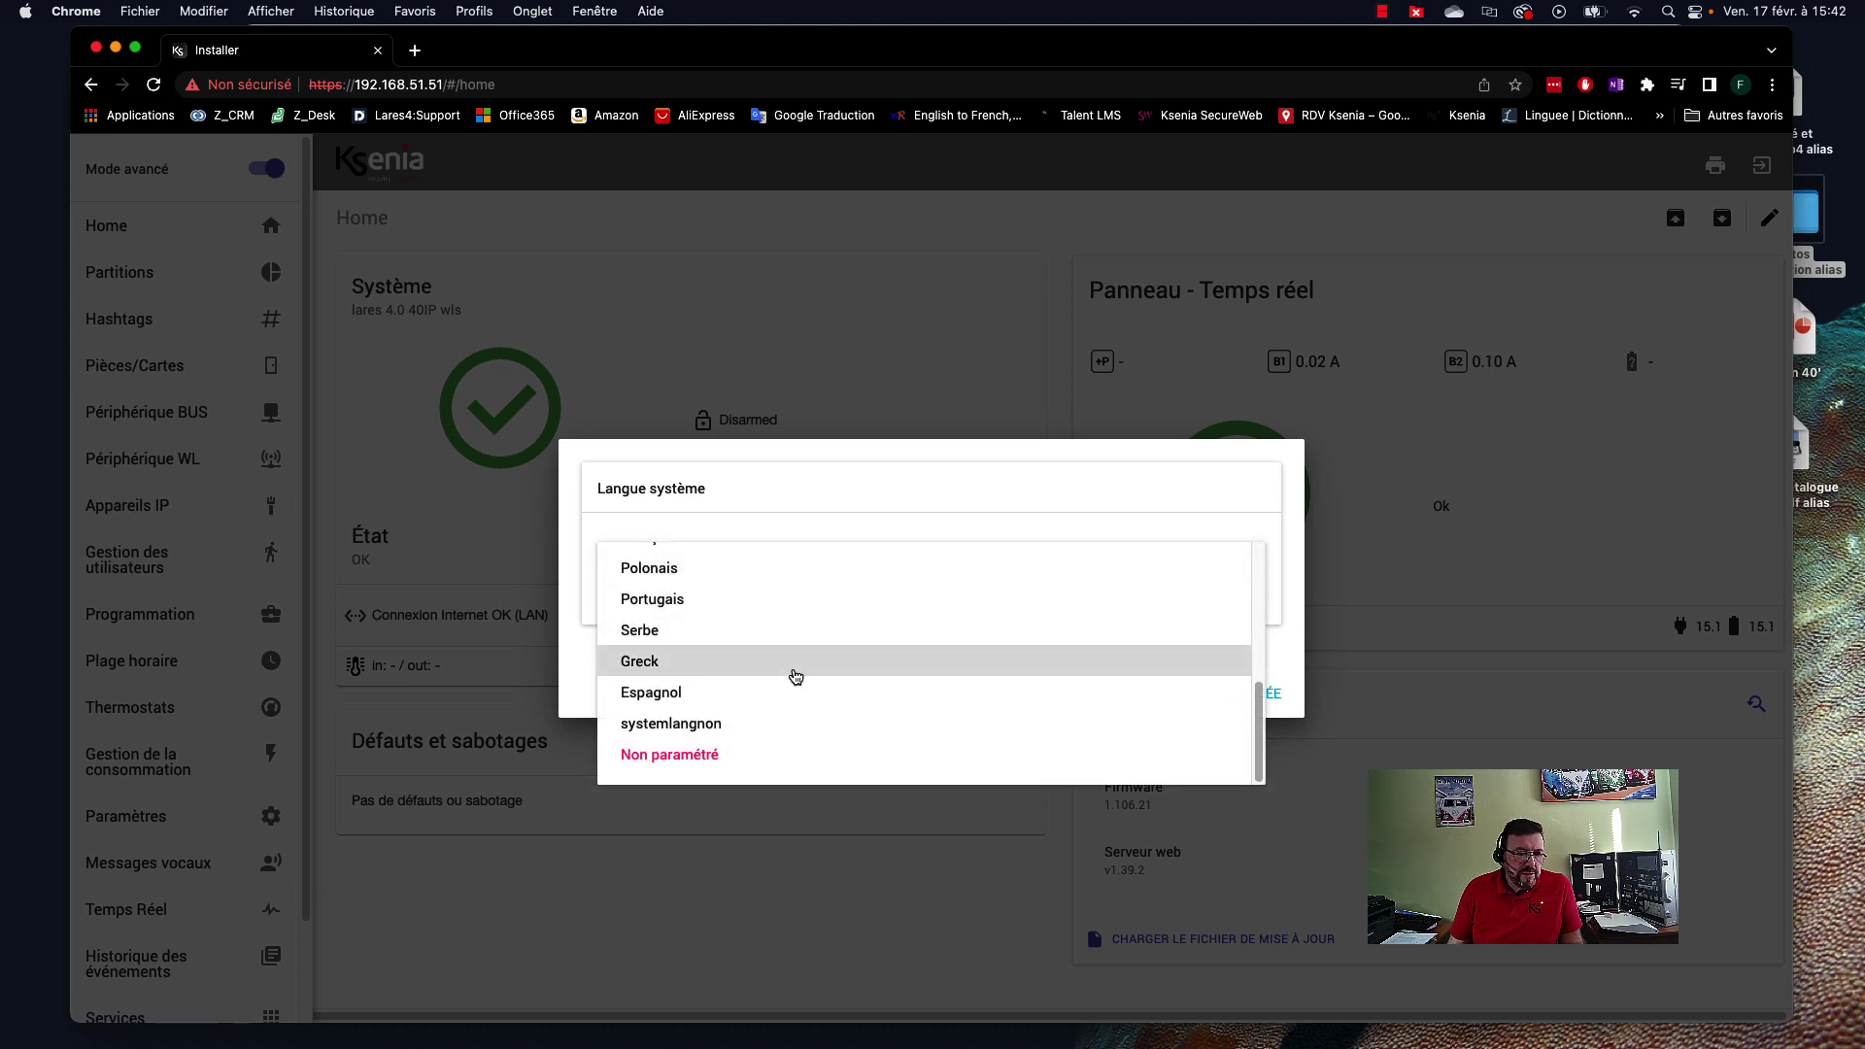
pyautogui.scroll(1, 1001, 674)
pyautogui.click(668, 564)
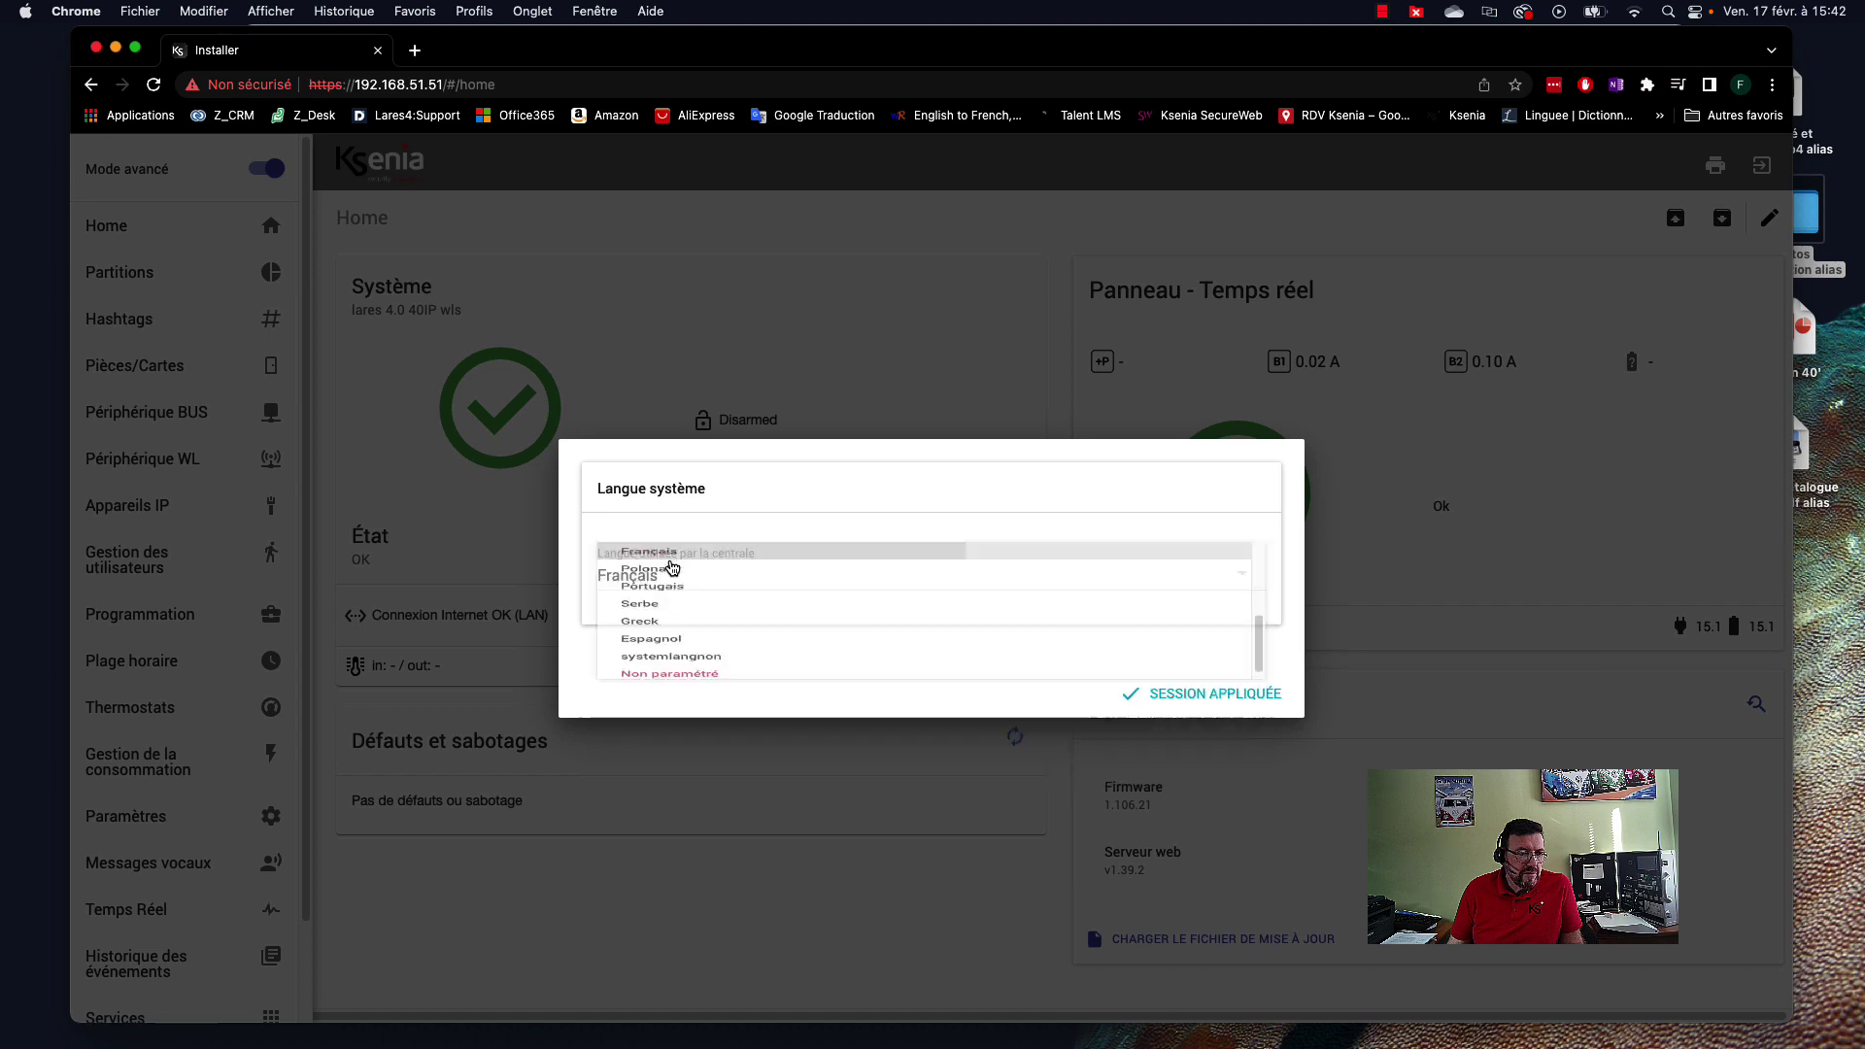
pyautogui.click(1220, 696)
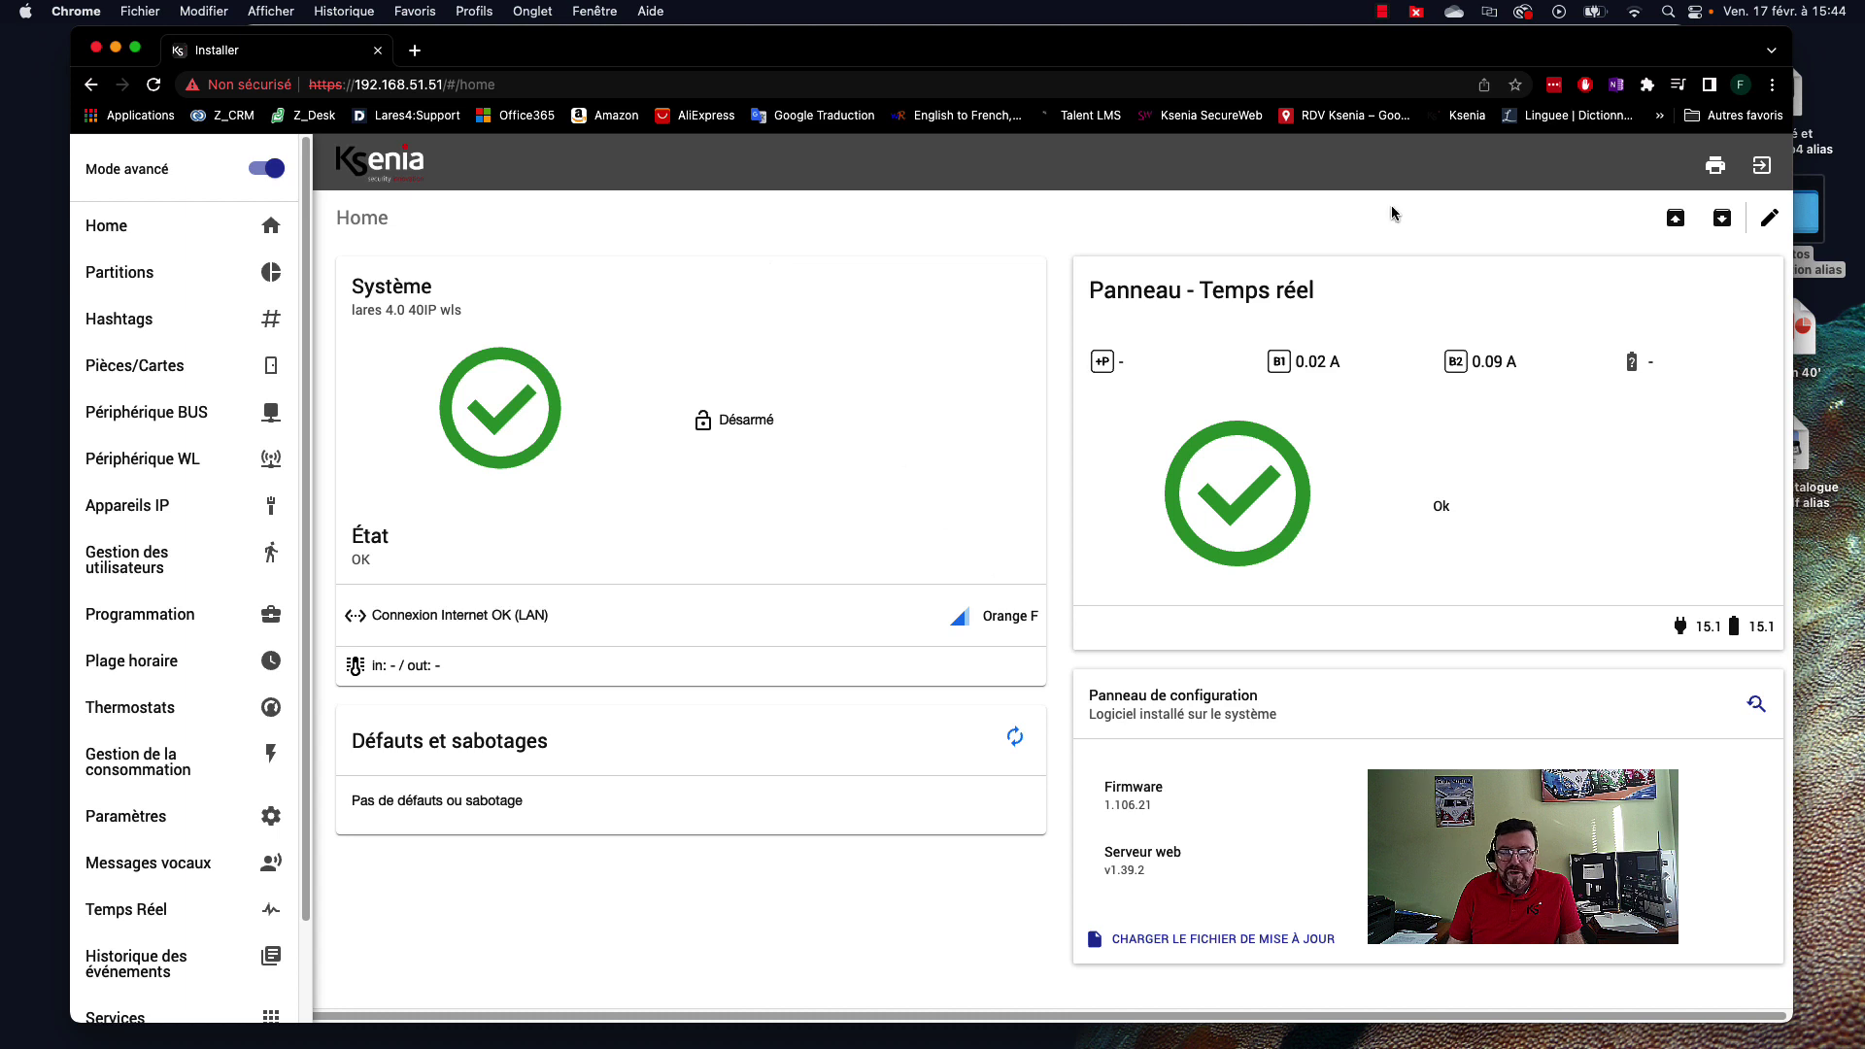
# Log out of the installer interface and load kseniasecureweb.com in a new tab.
pyautogui.click(1761, 169)
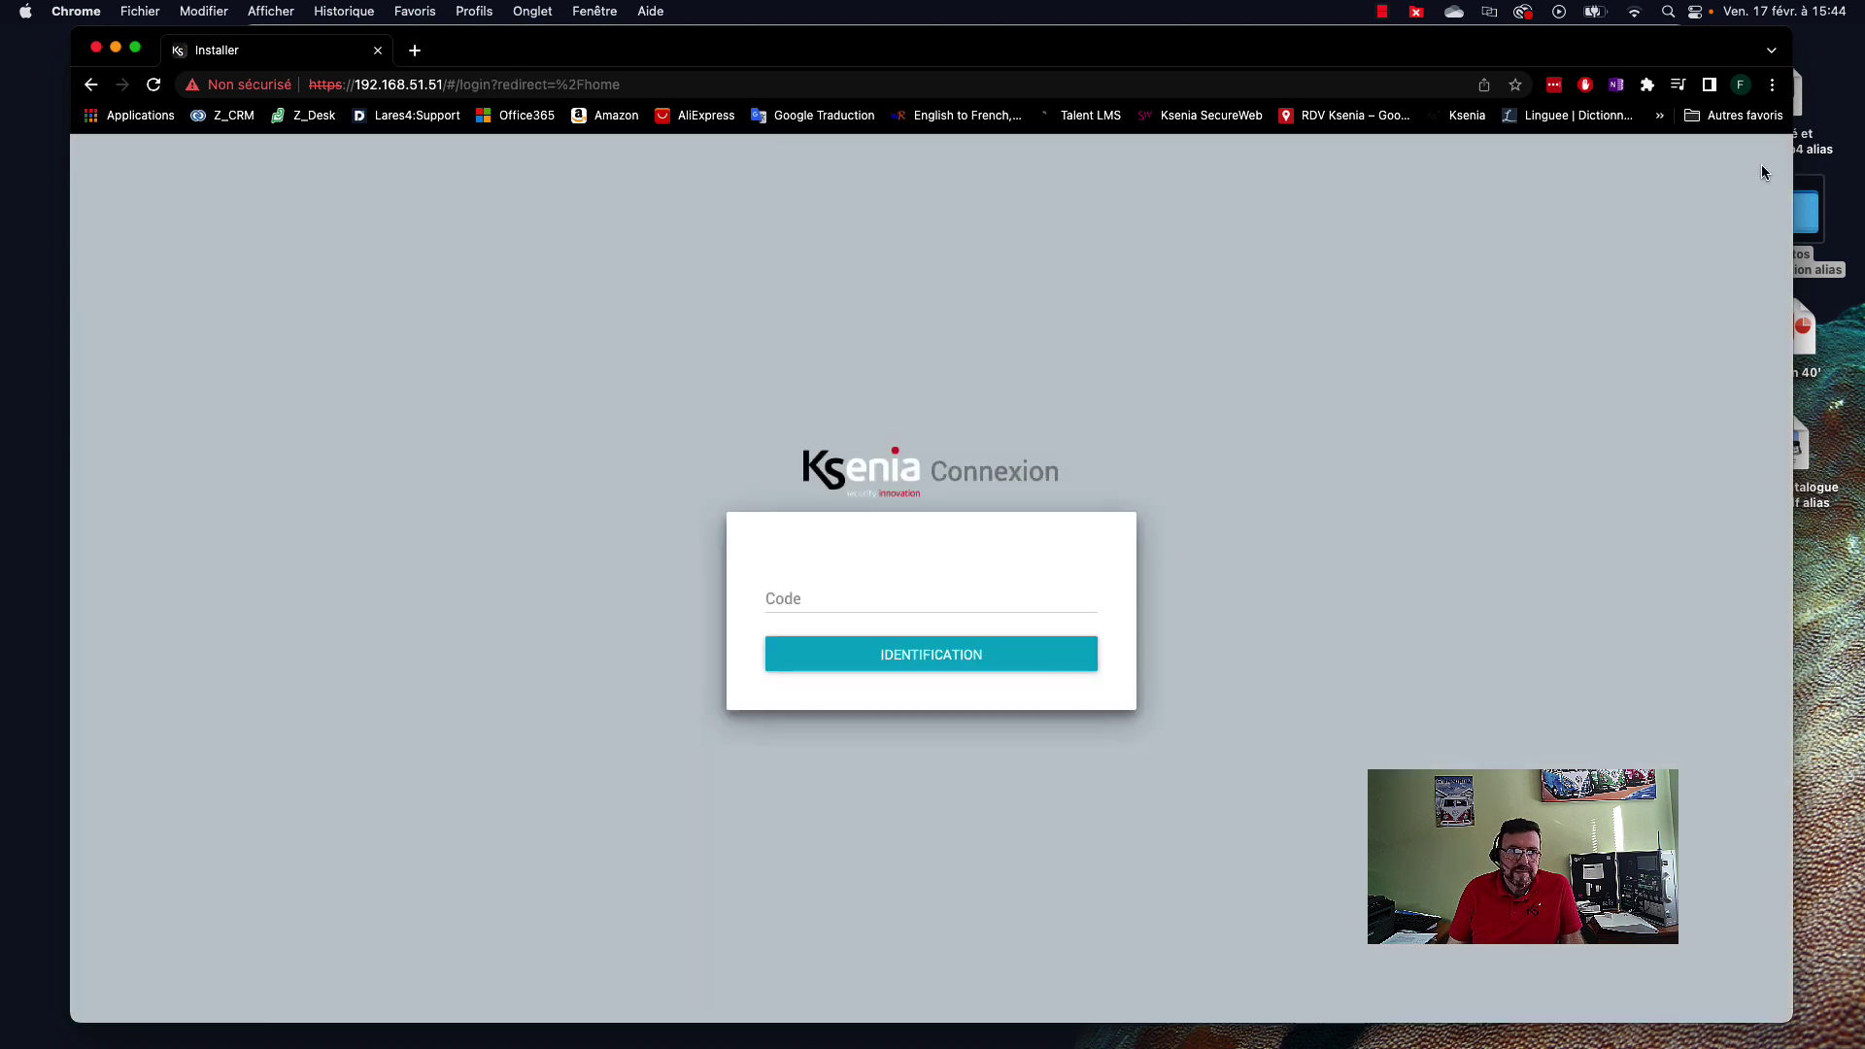
pyautogui.click(415, 51)
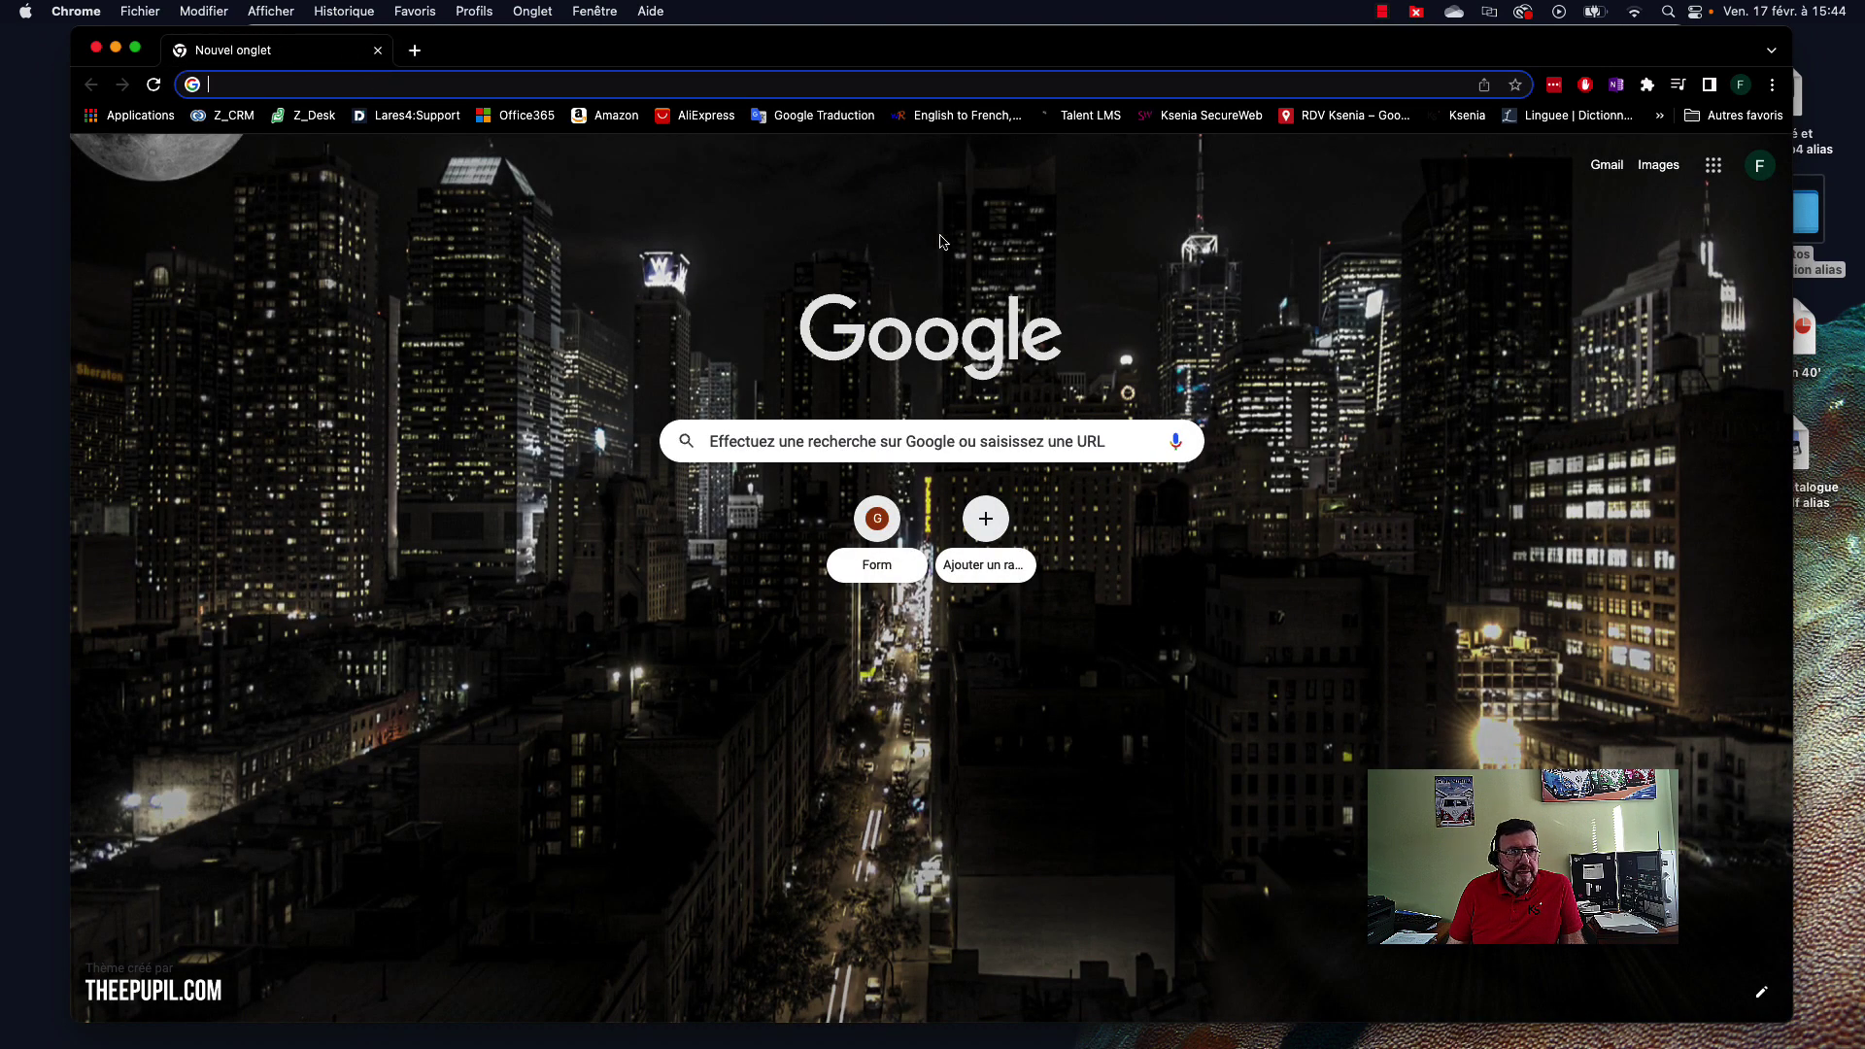
pyautogui.click(476, 85)
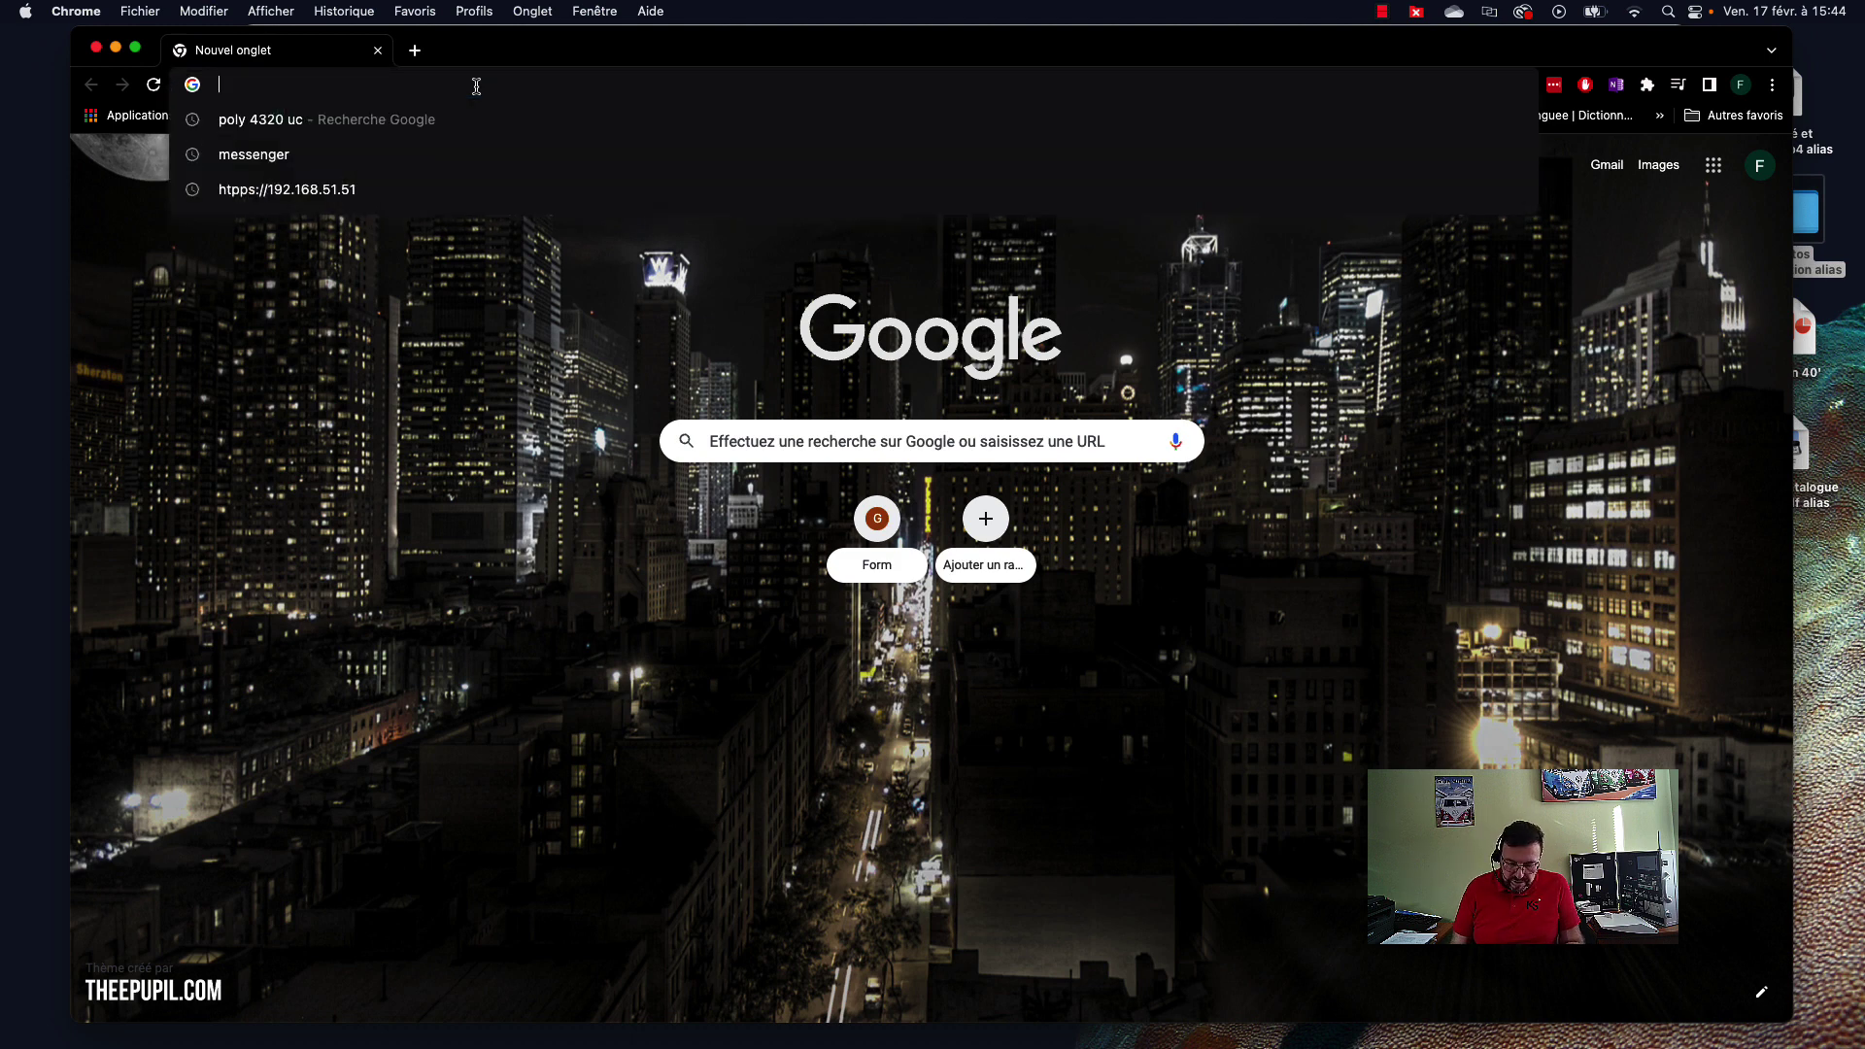
pyautogui.write('ksenia')
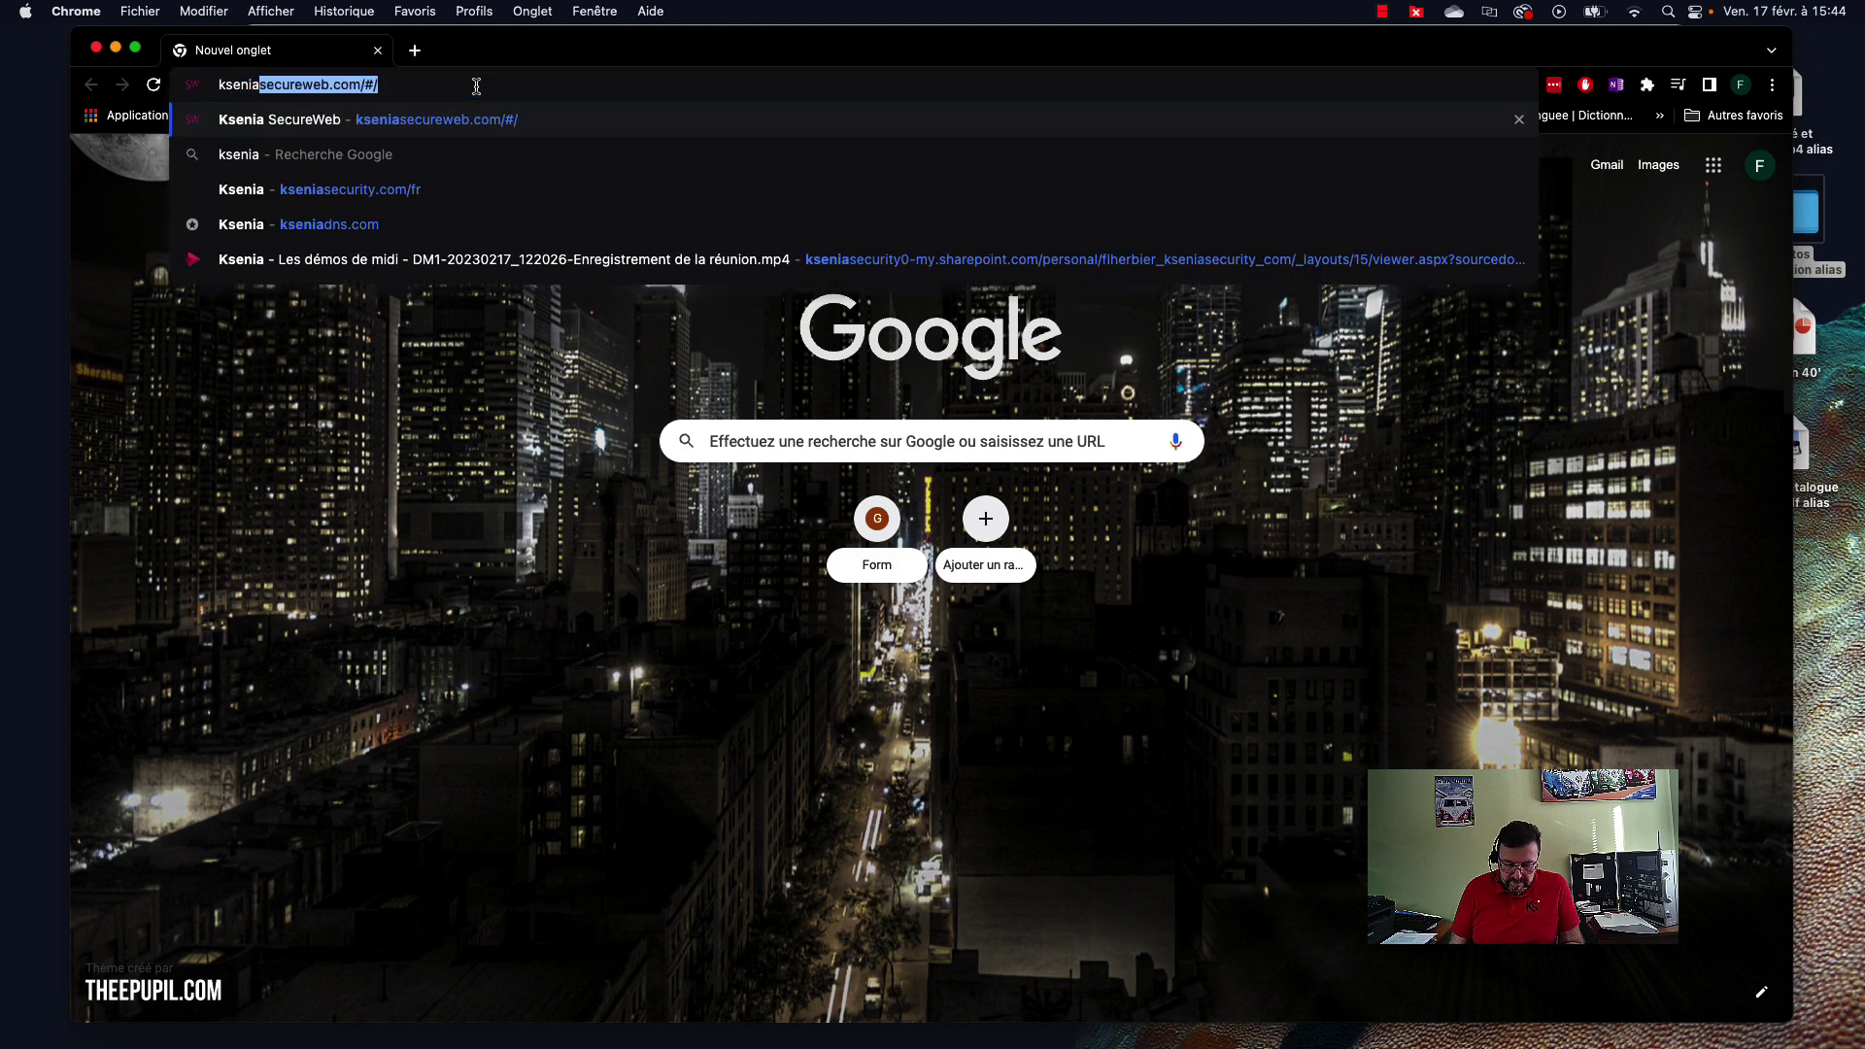
pyautogui.write('secure')
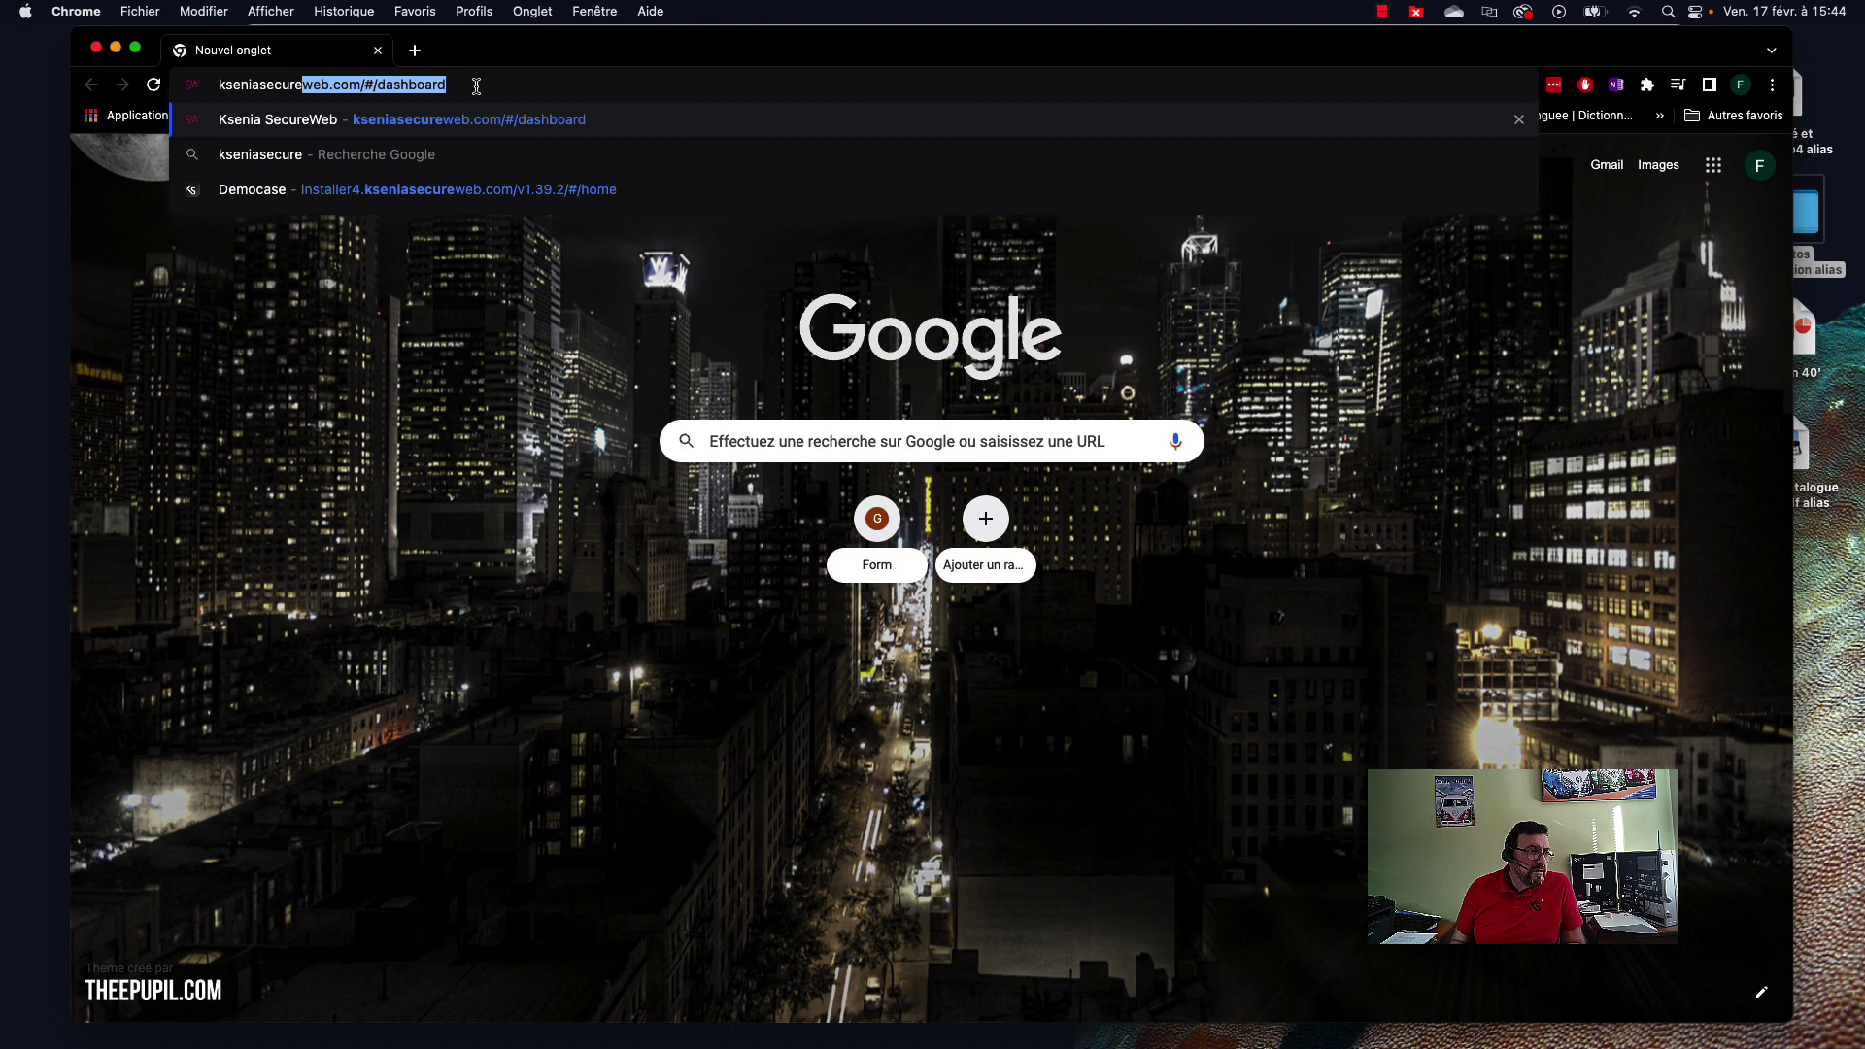
pyautogui.write('web.com/#/dashboard')
pyautogui.press('Return')
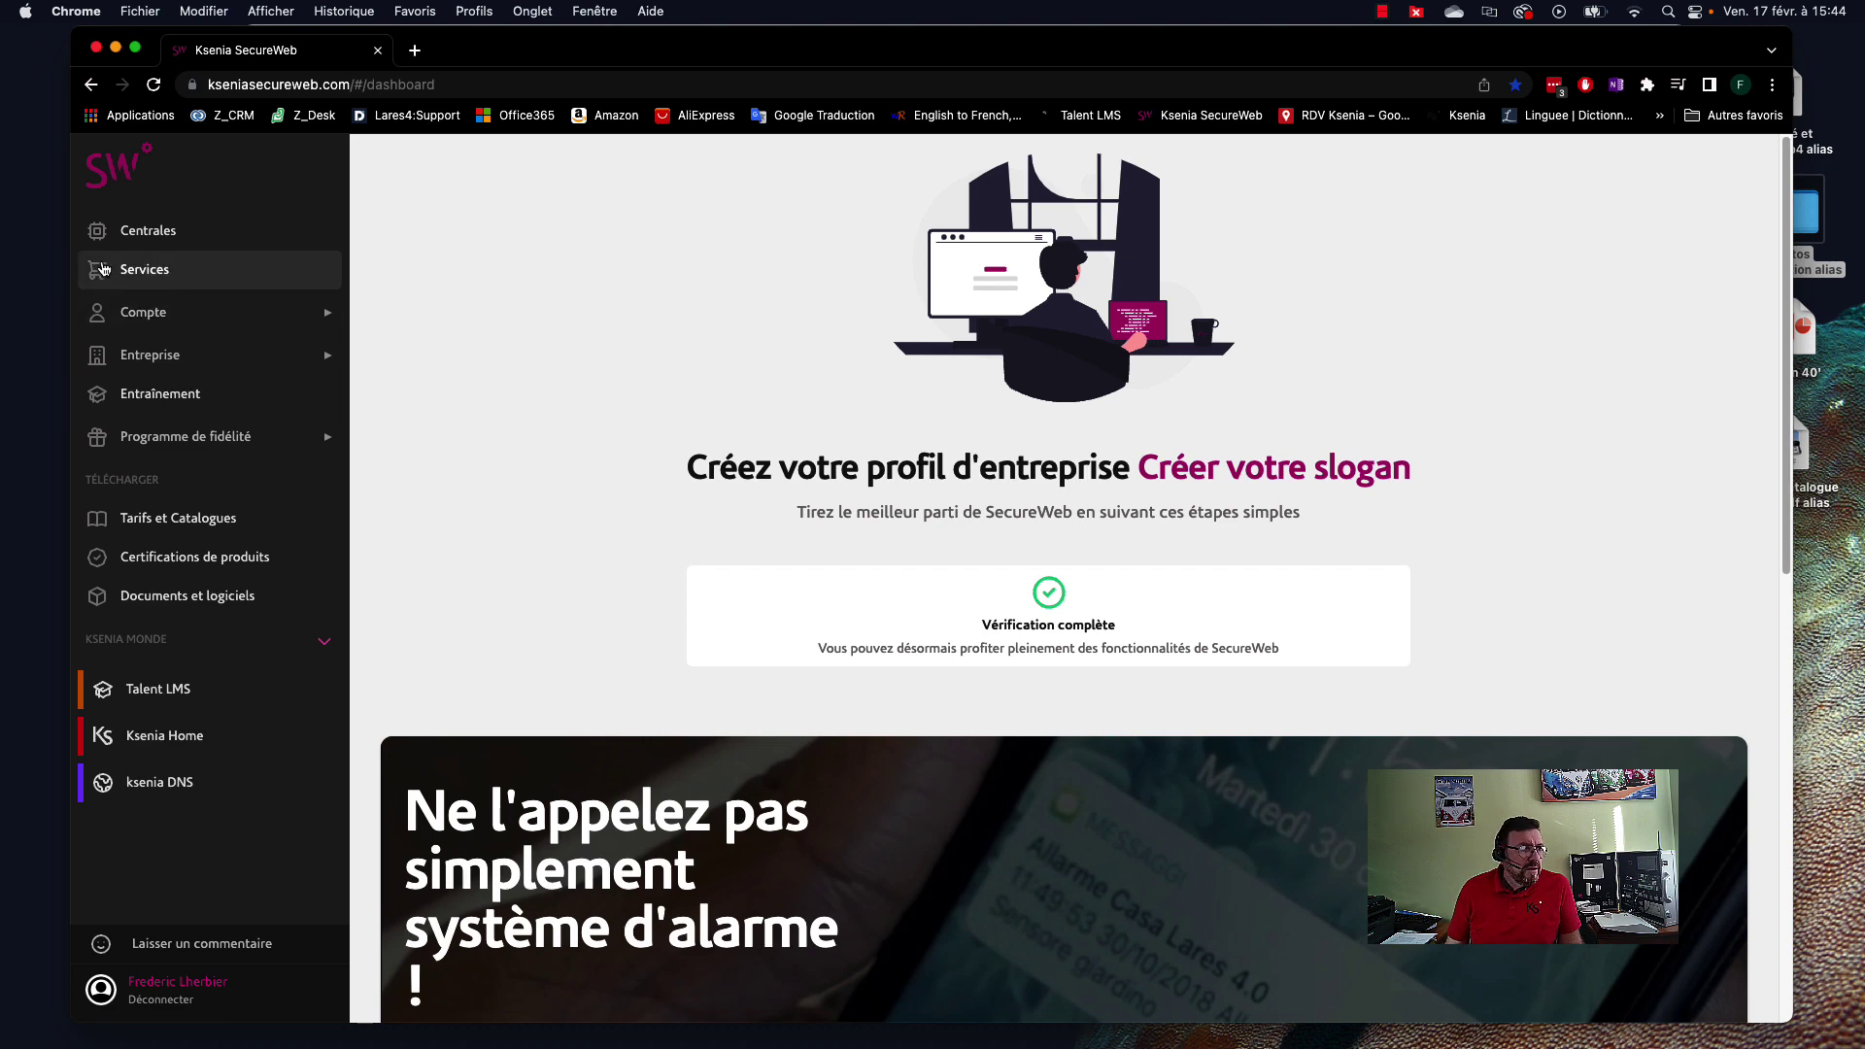
# Go to Centrales in the sidebar to list the six registered panels.
pyautogui.click(135, 237)
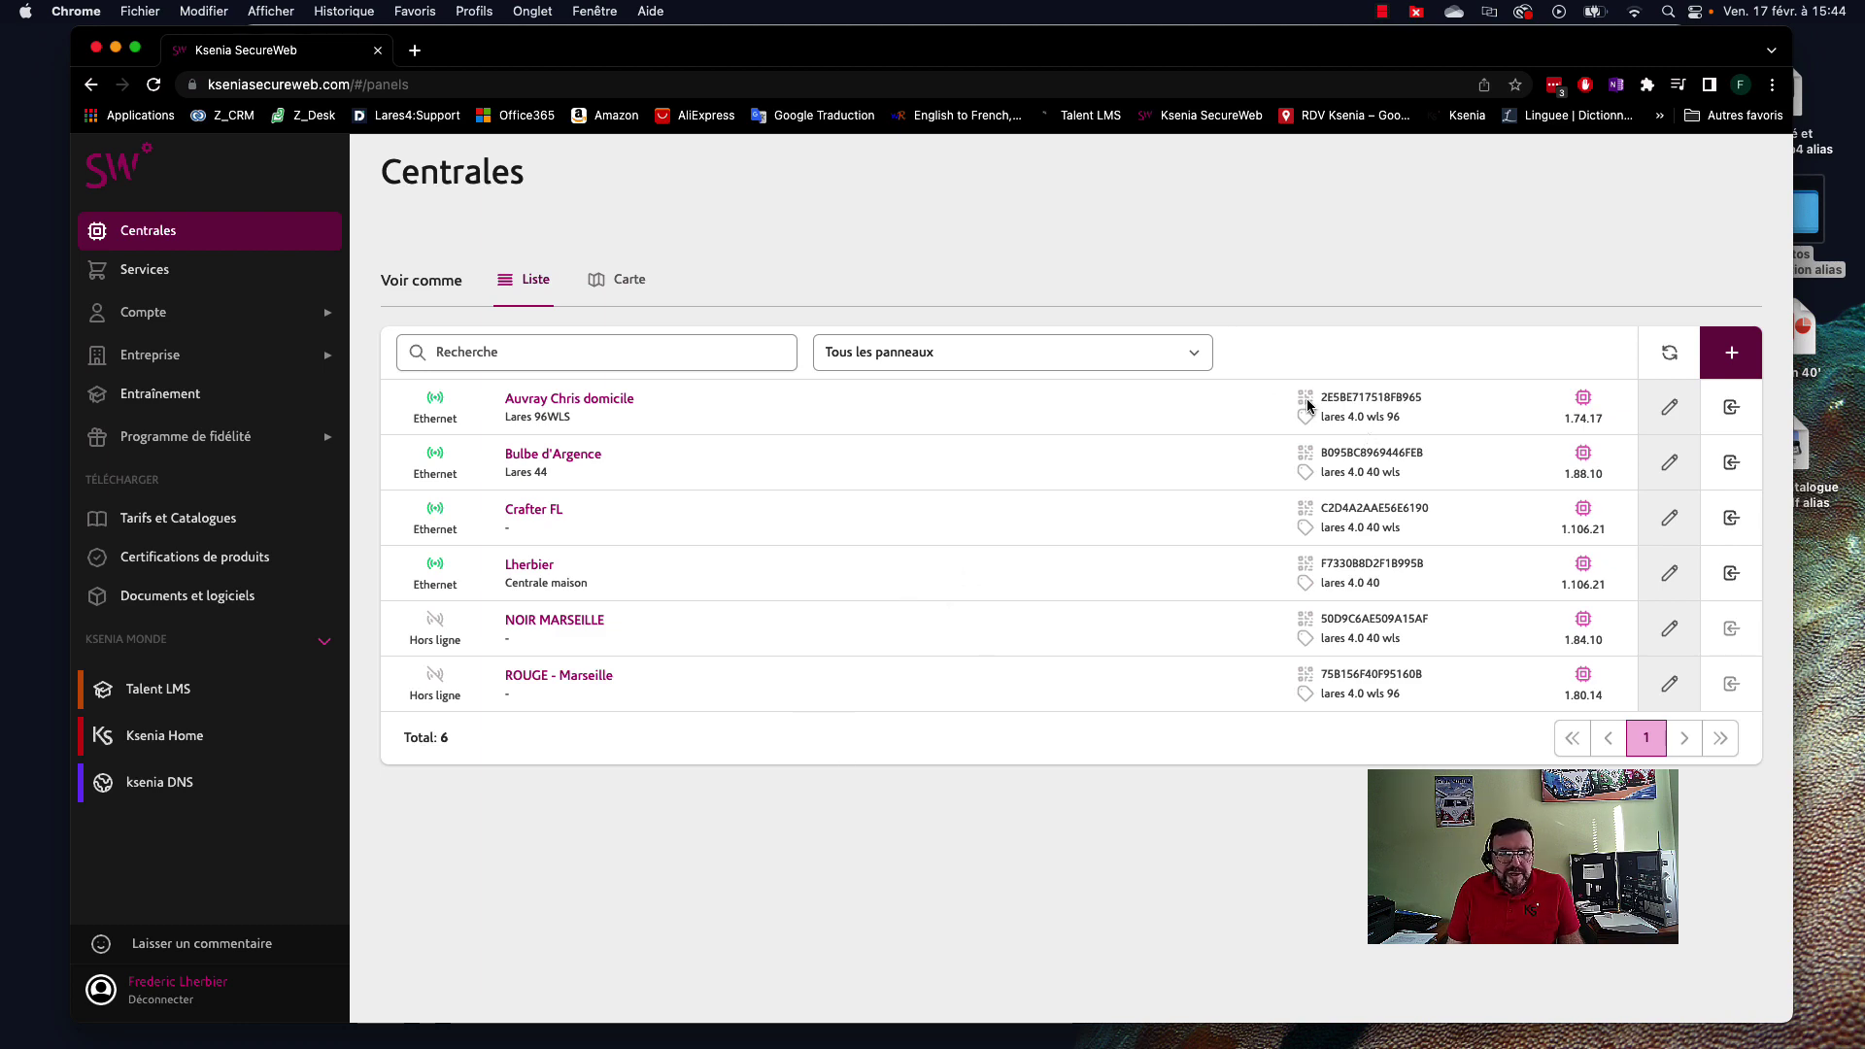
# Add a new panel with its serial number and the name Democase, then save it.
pyautogui.click(1732, 352)
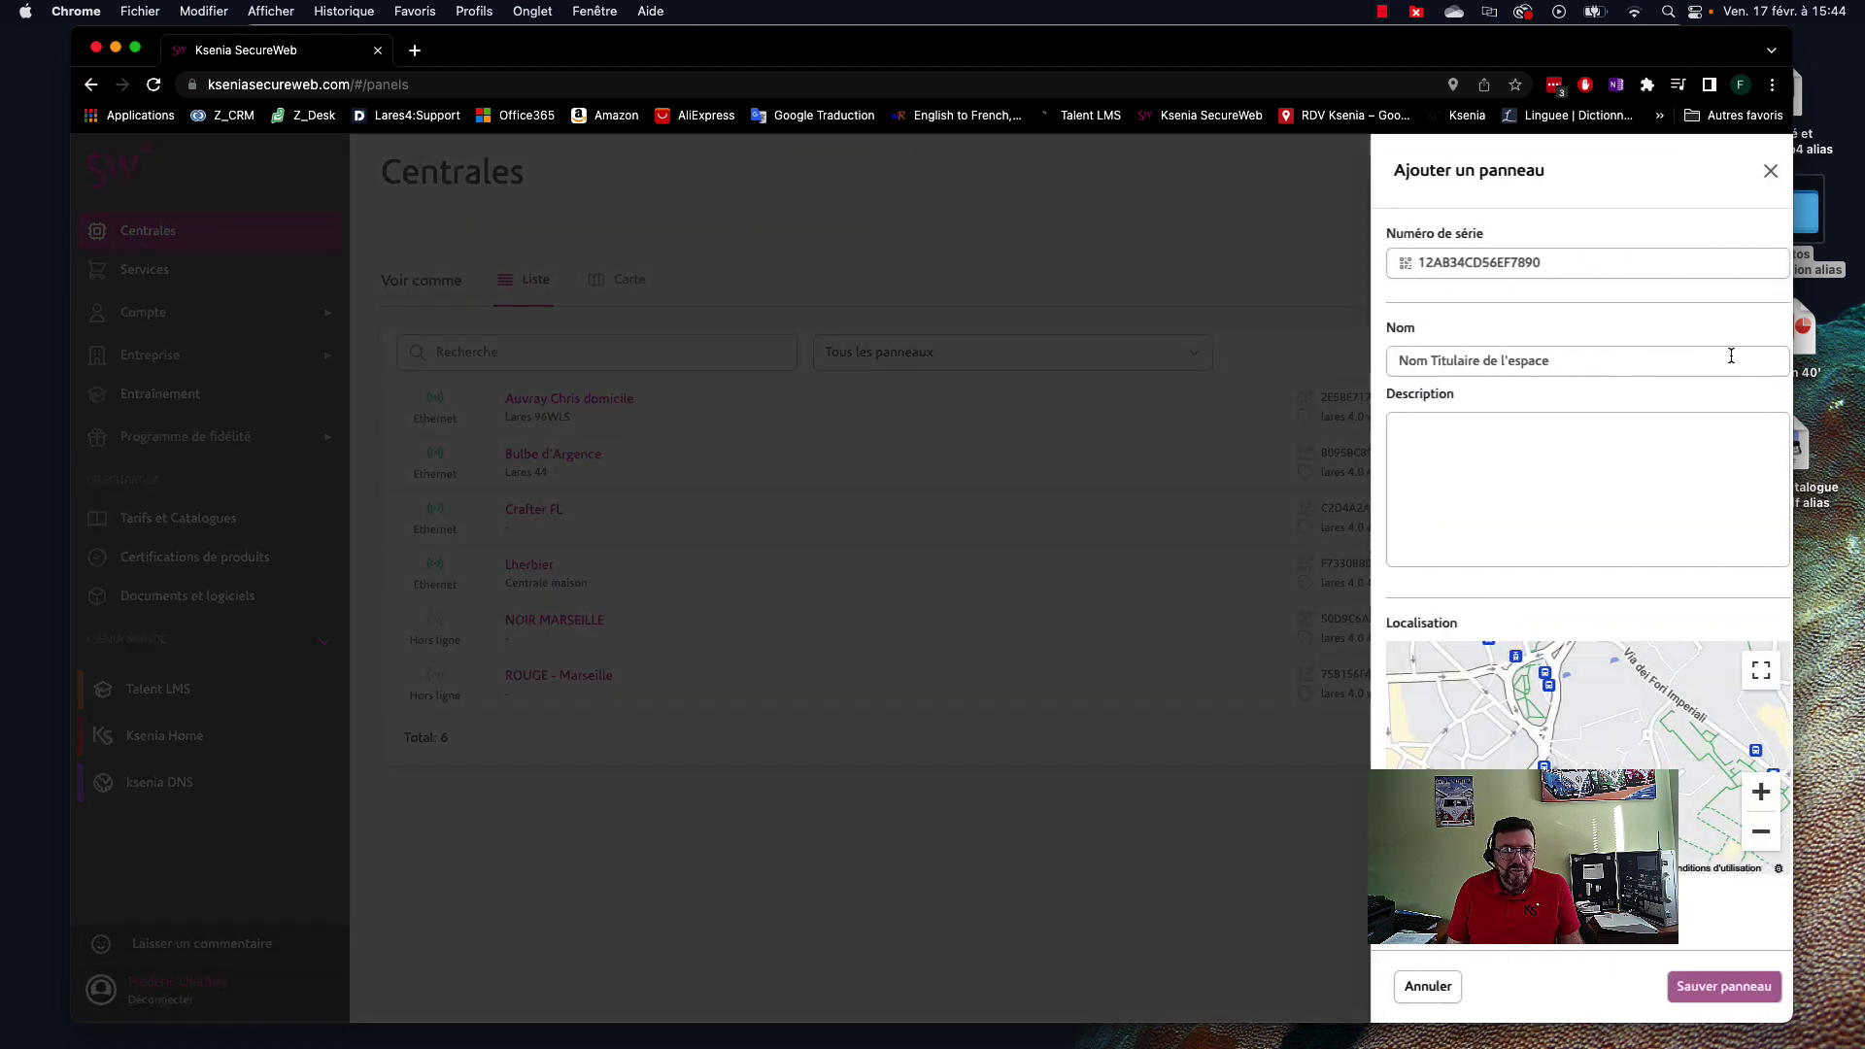
pyautogui.click(1562, 266)
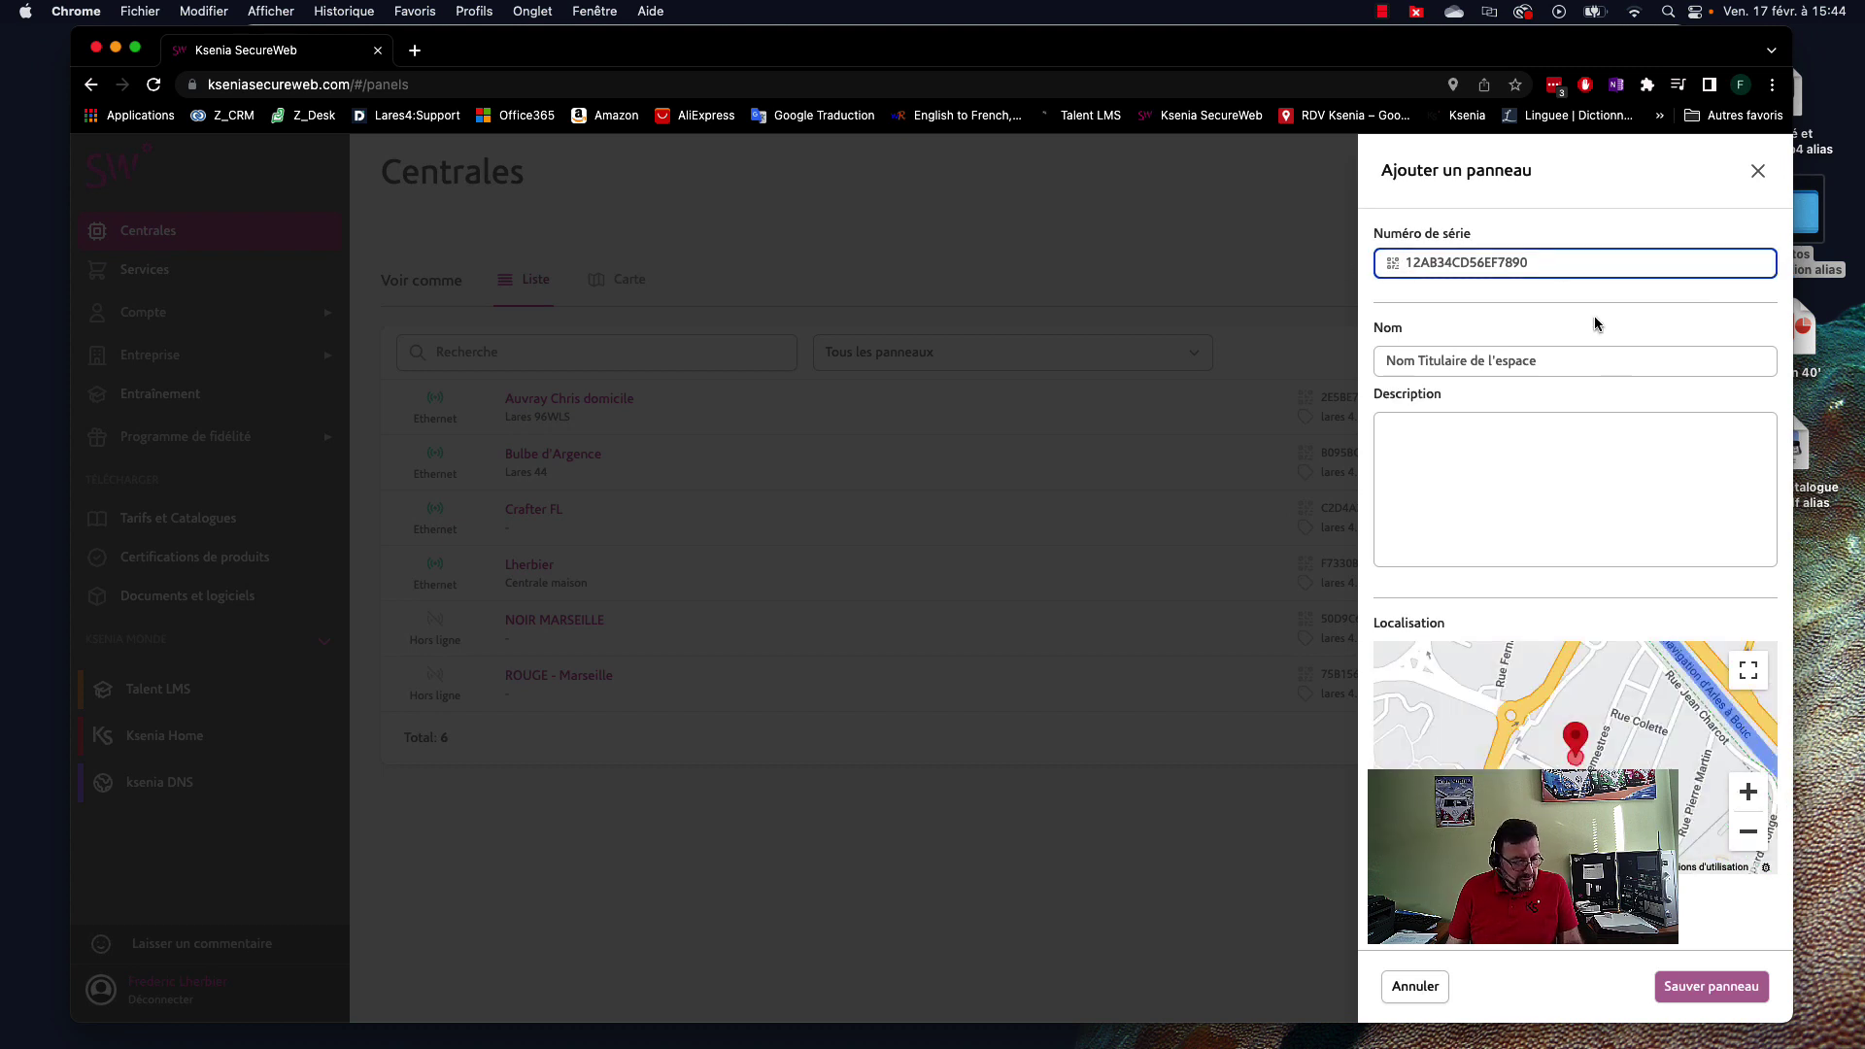
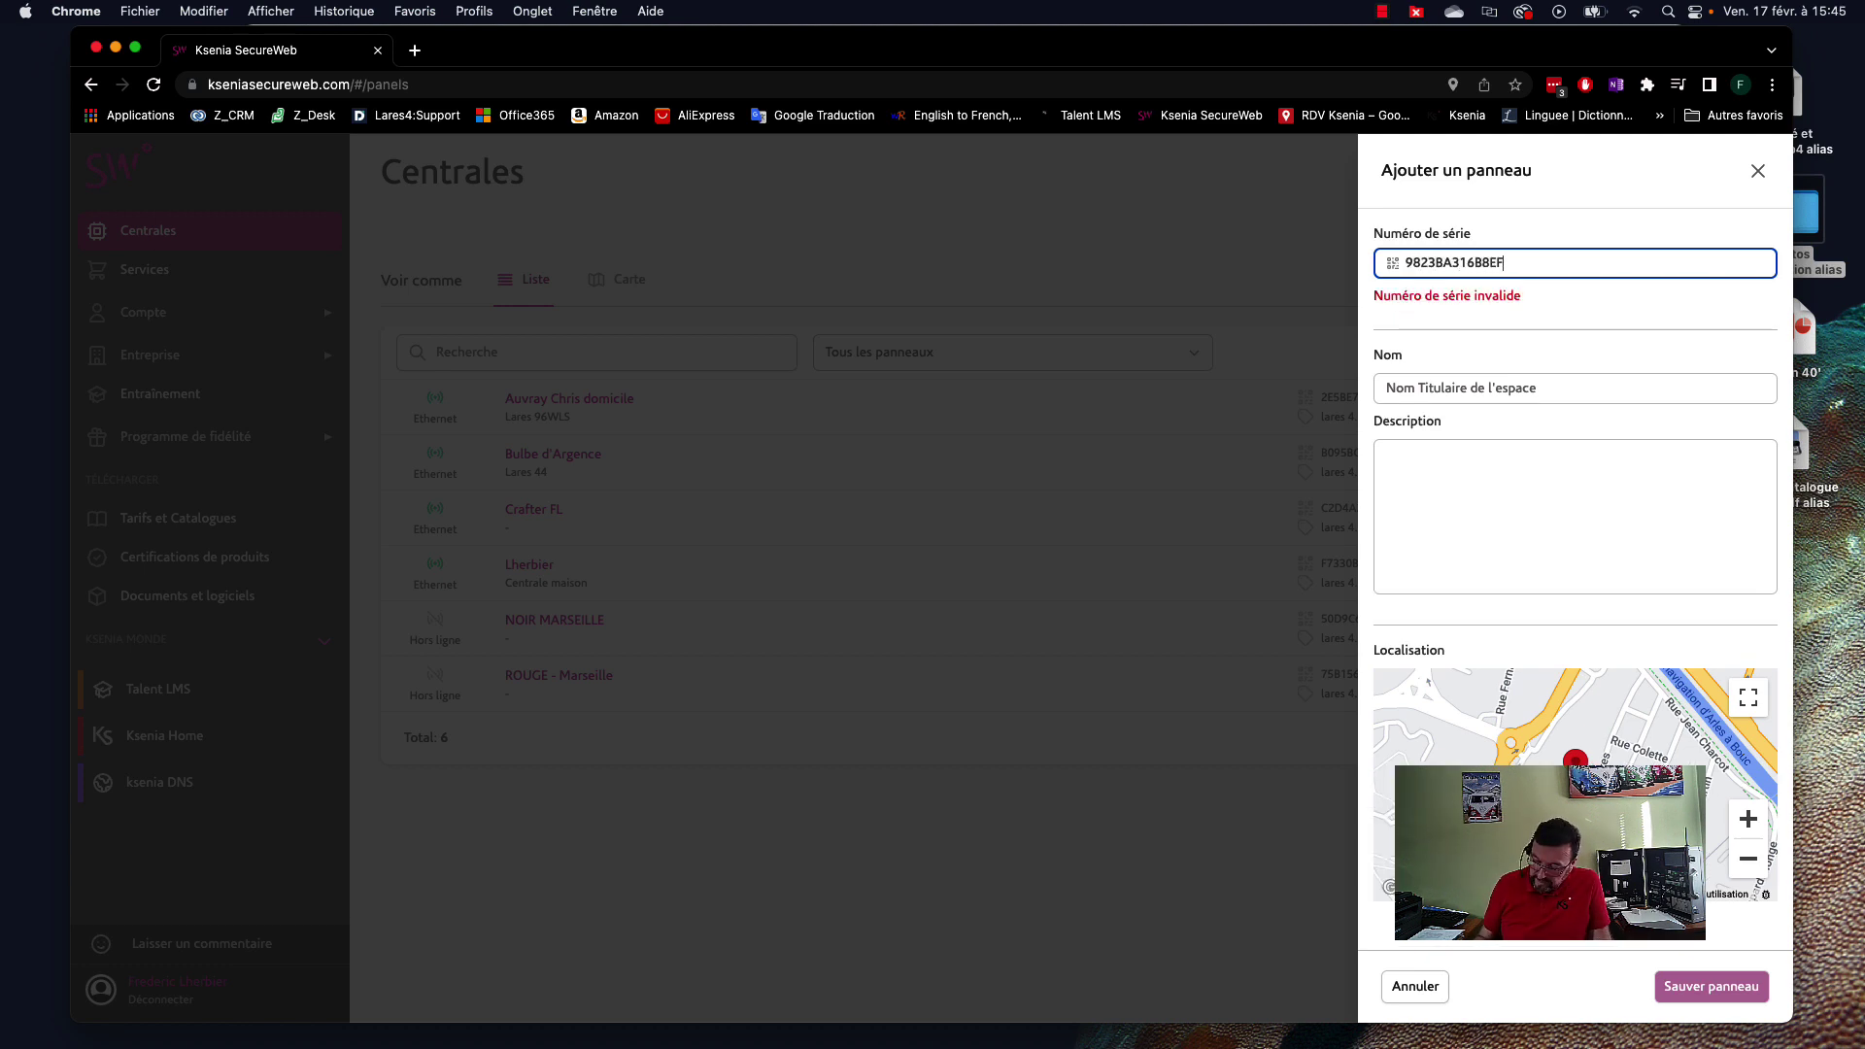
pyautogui.click(1417, 361)
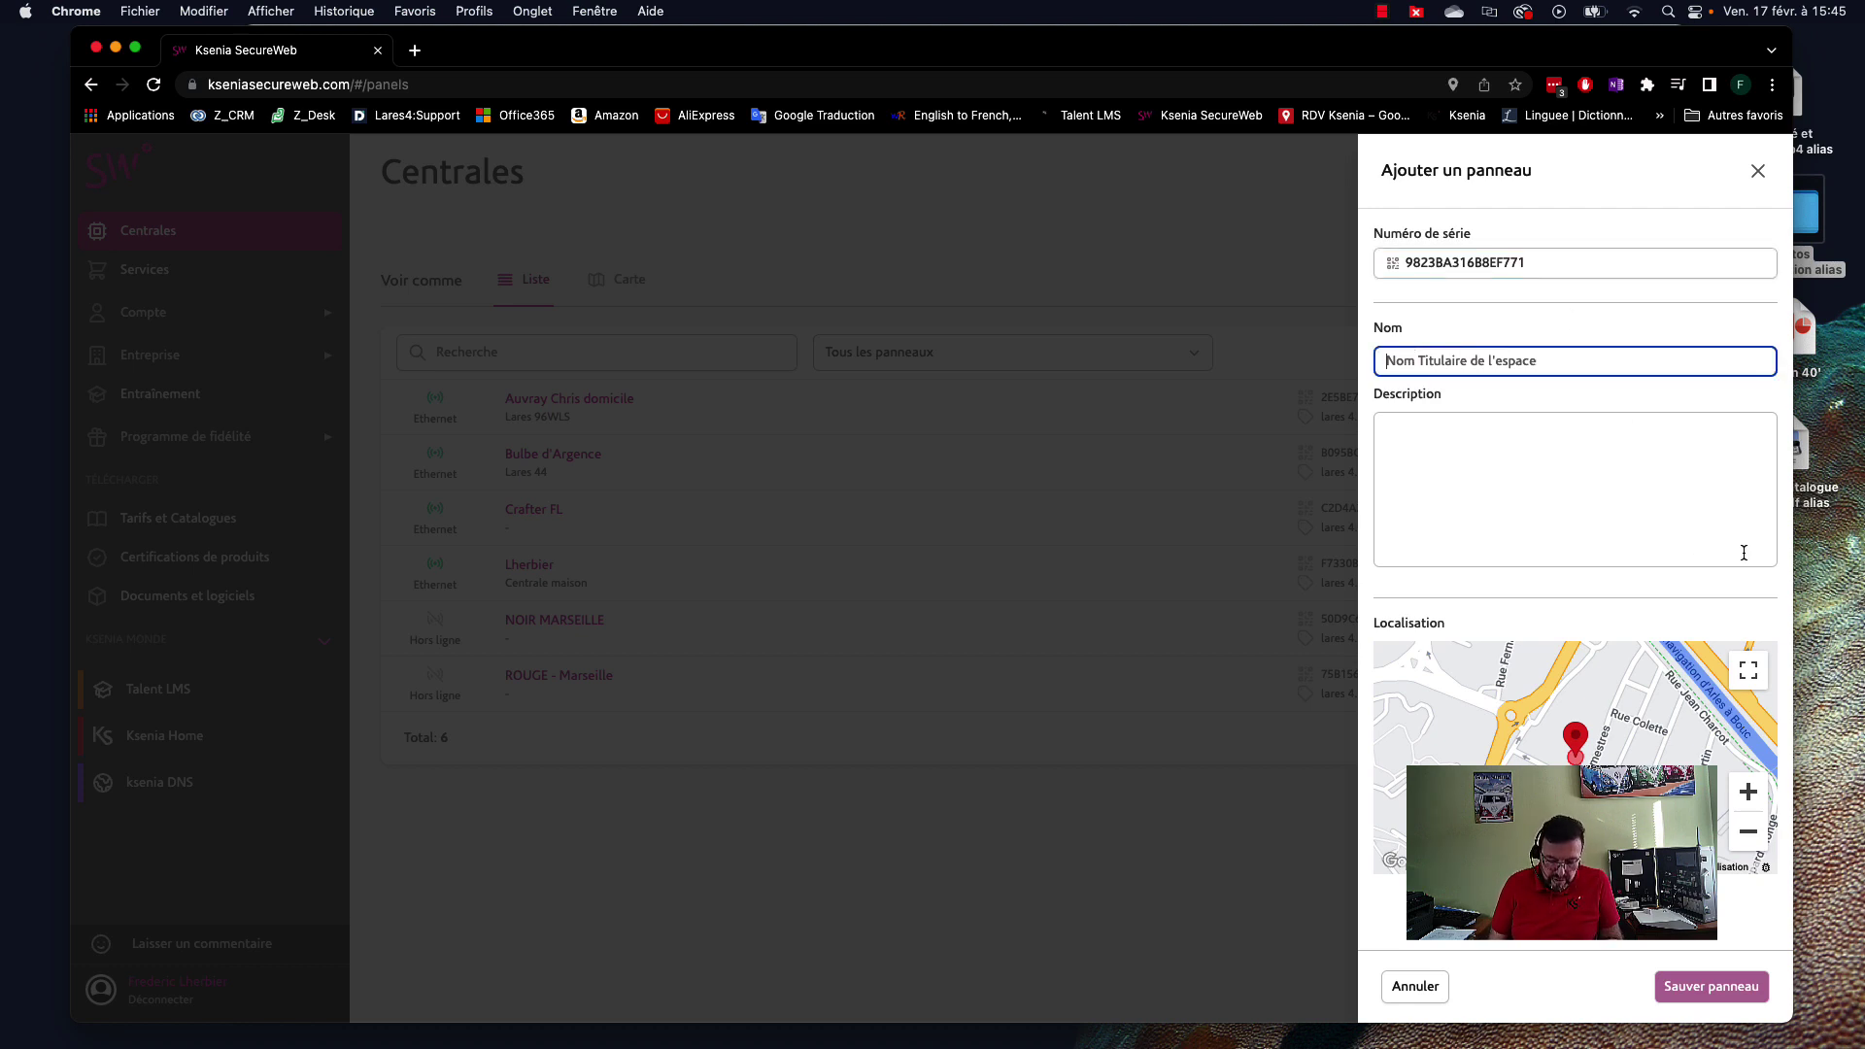
pyautogui.write('Democa')
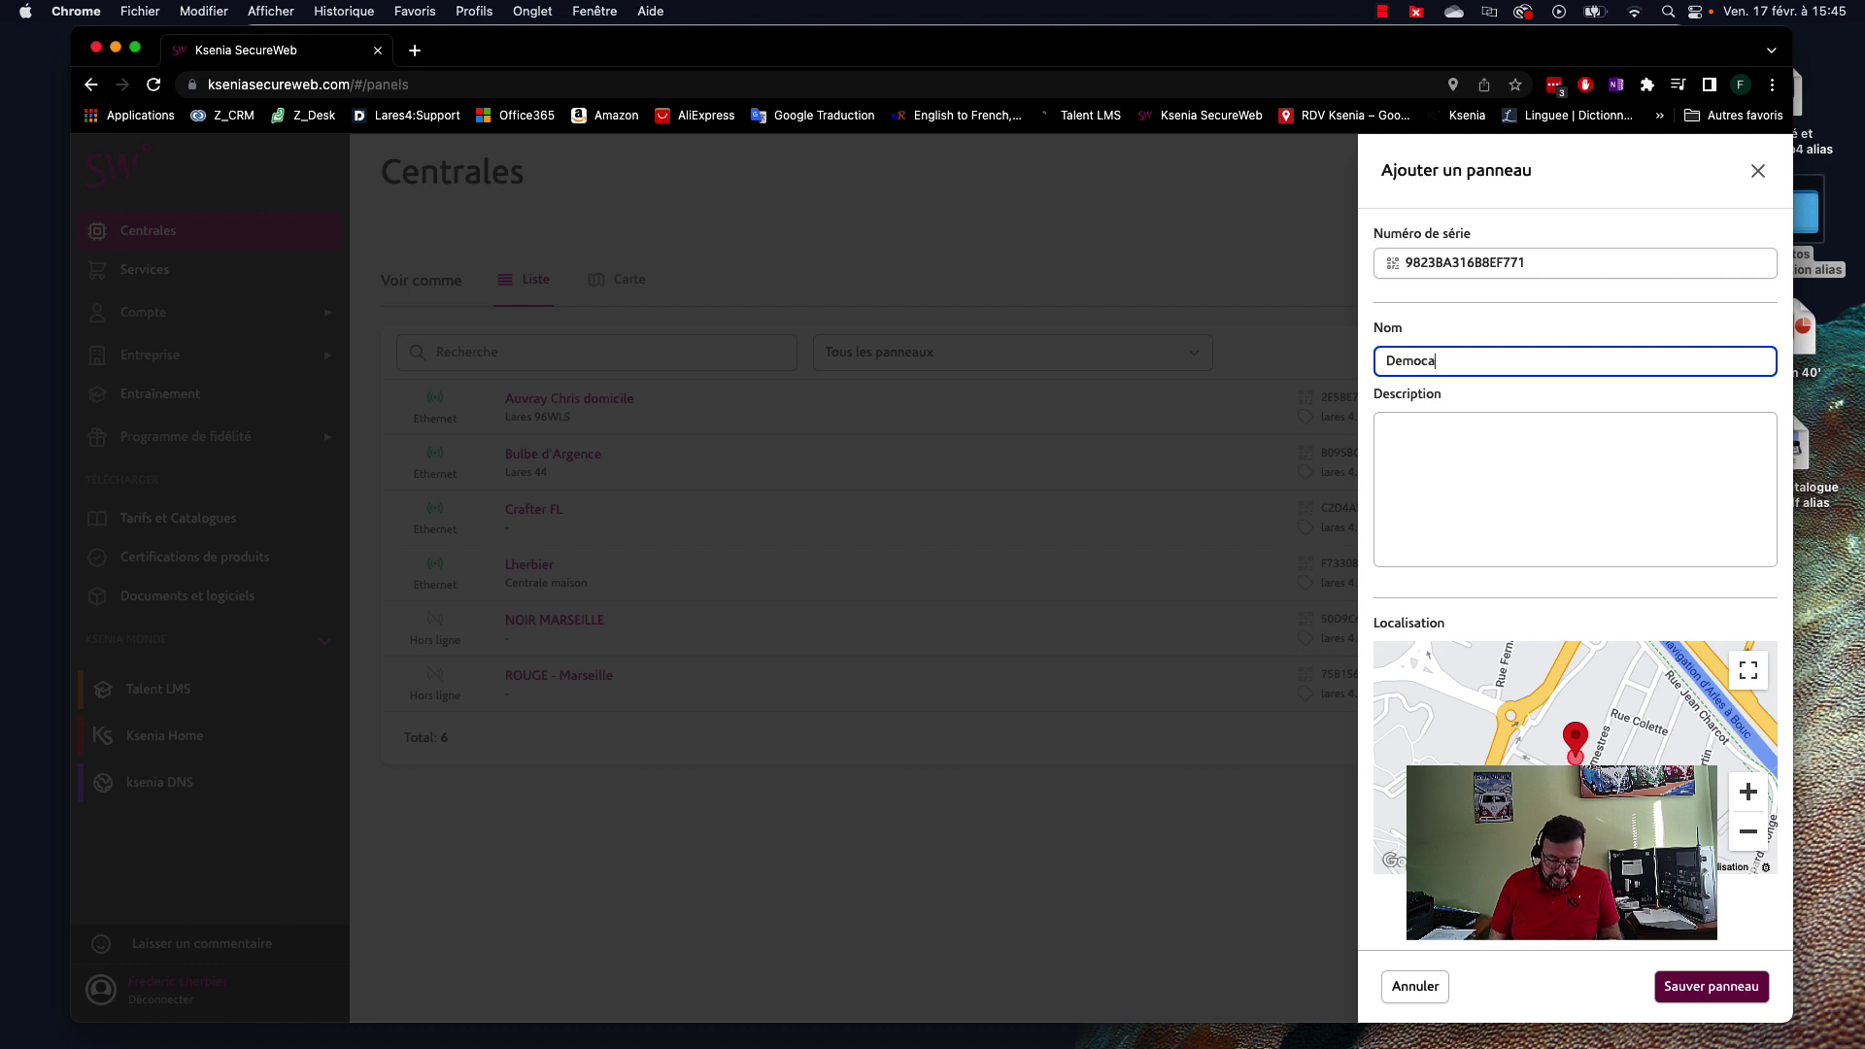
pyautogui.write('se')
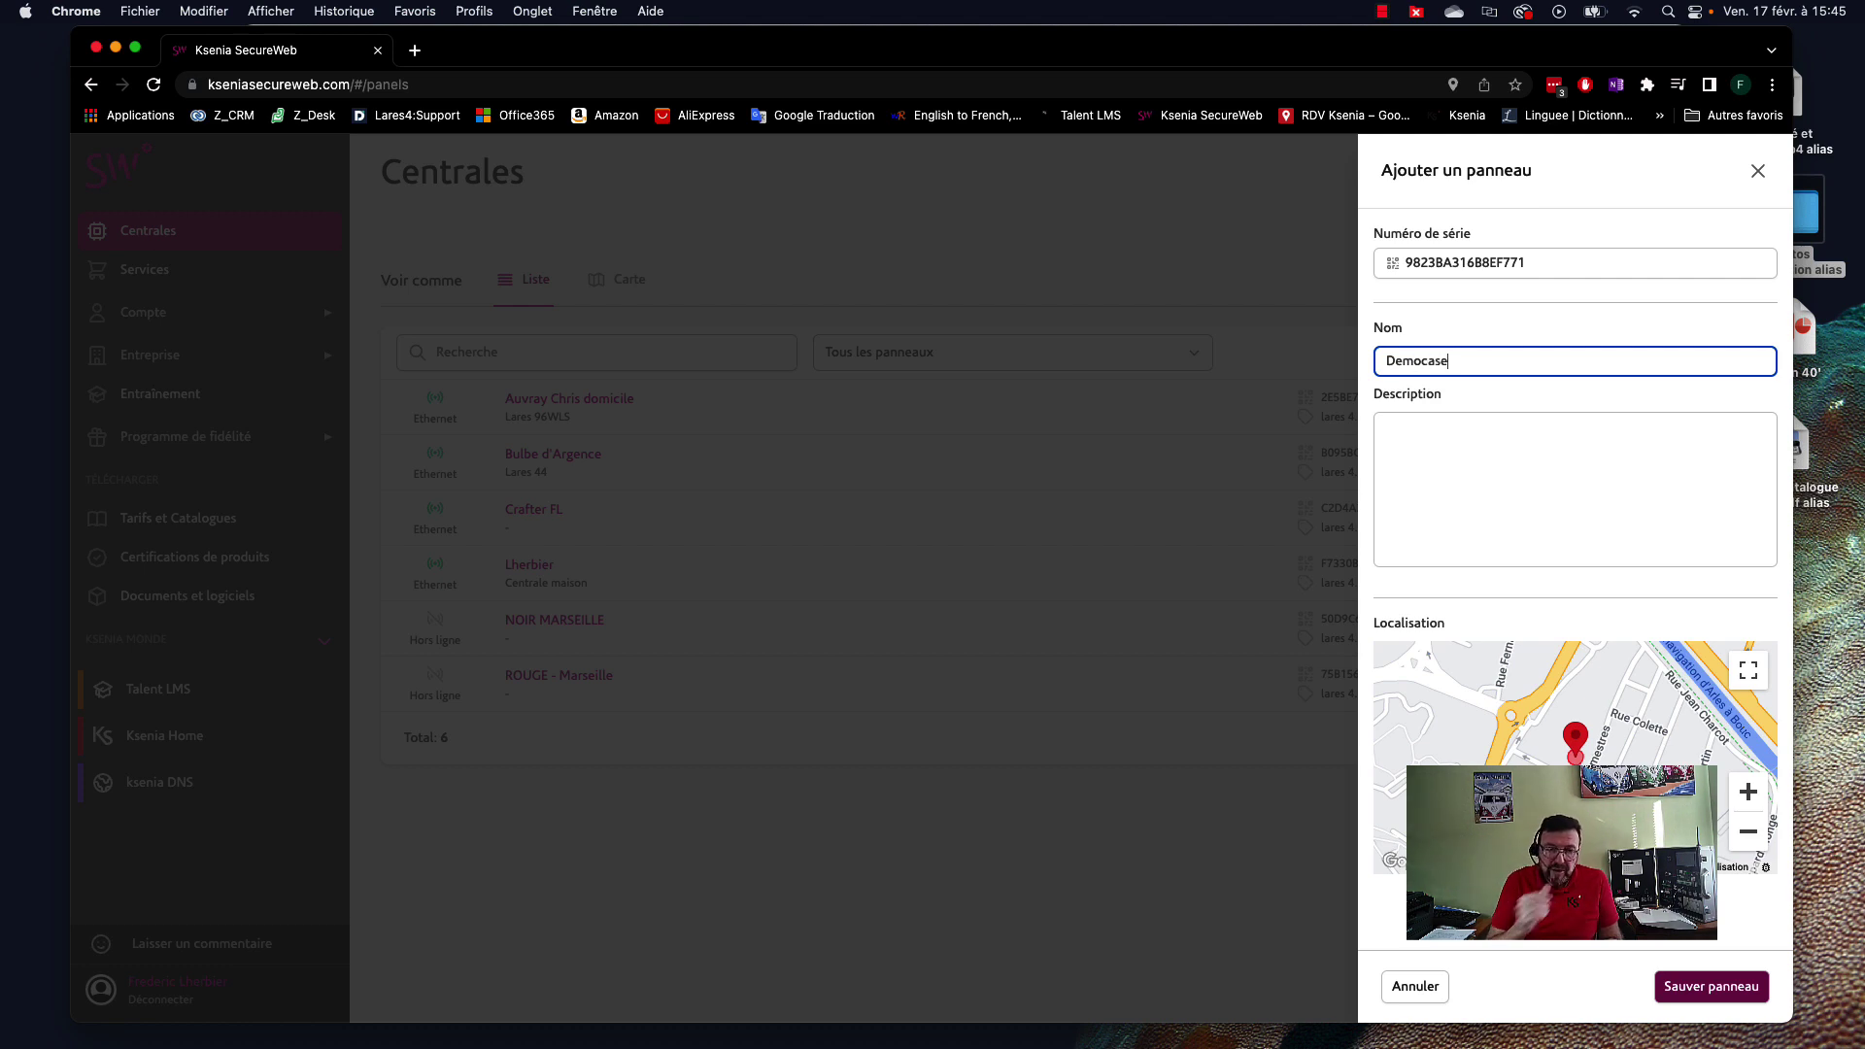
pyautogui.click(1454, 475)
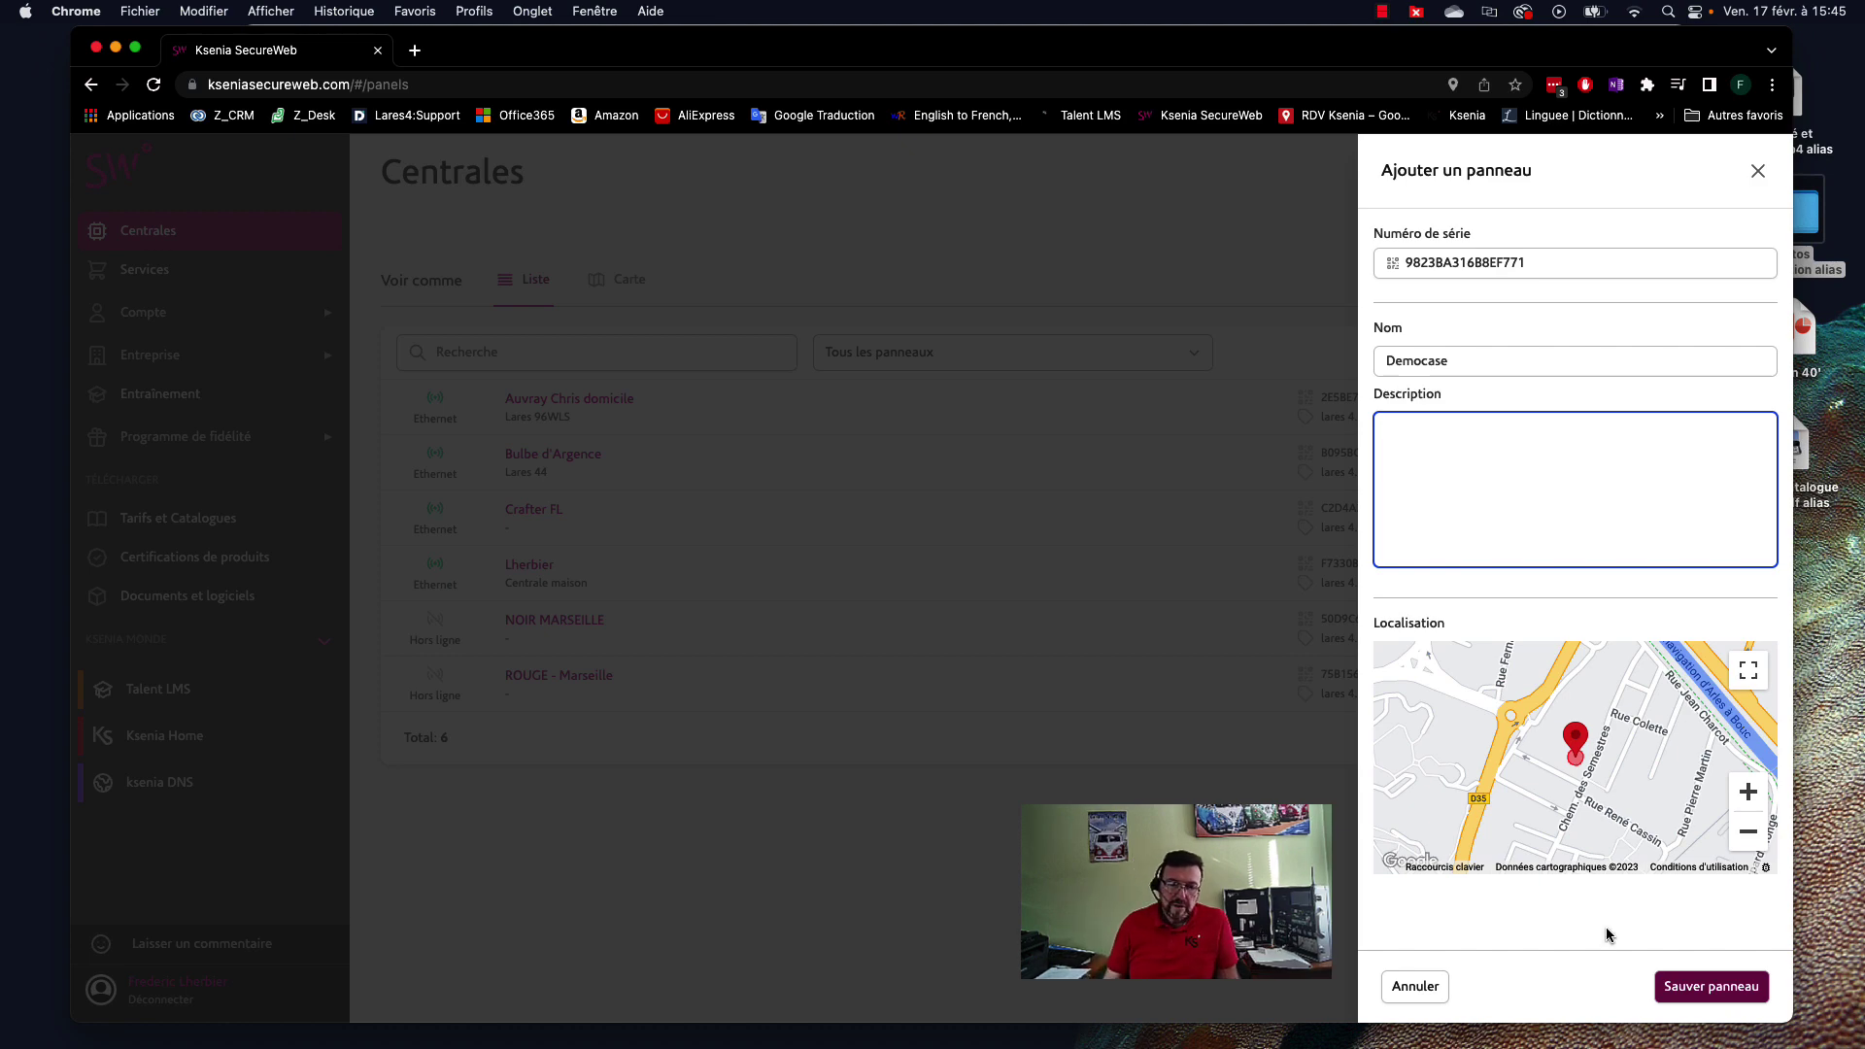
pyautogui.click(1723, 998)
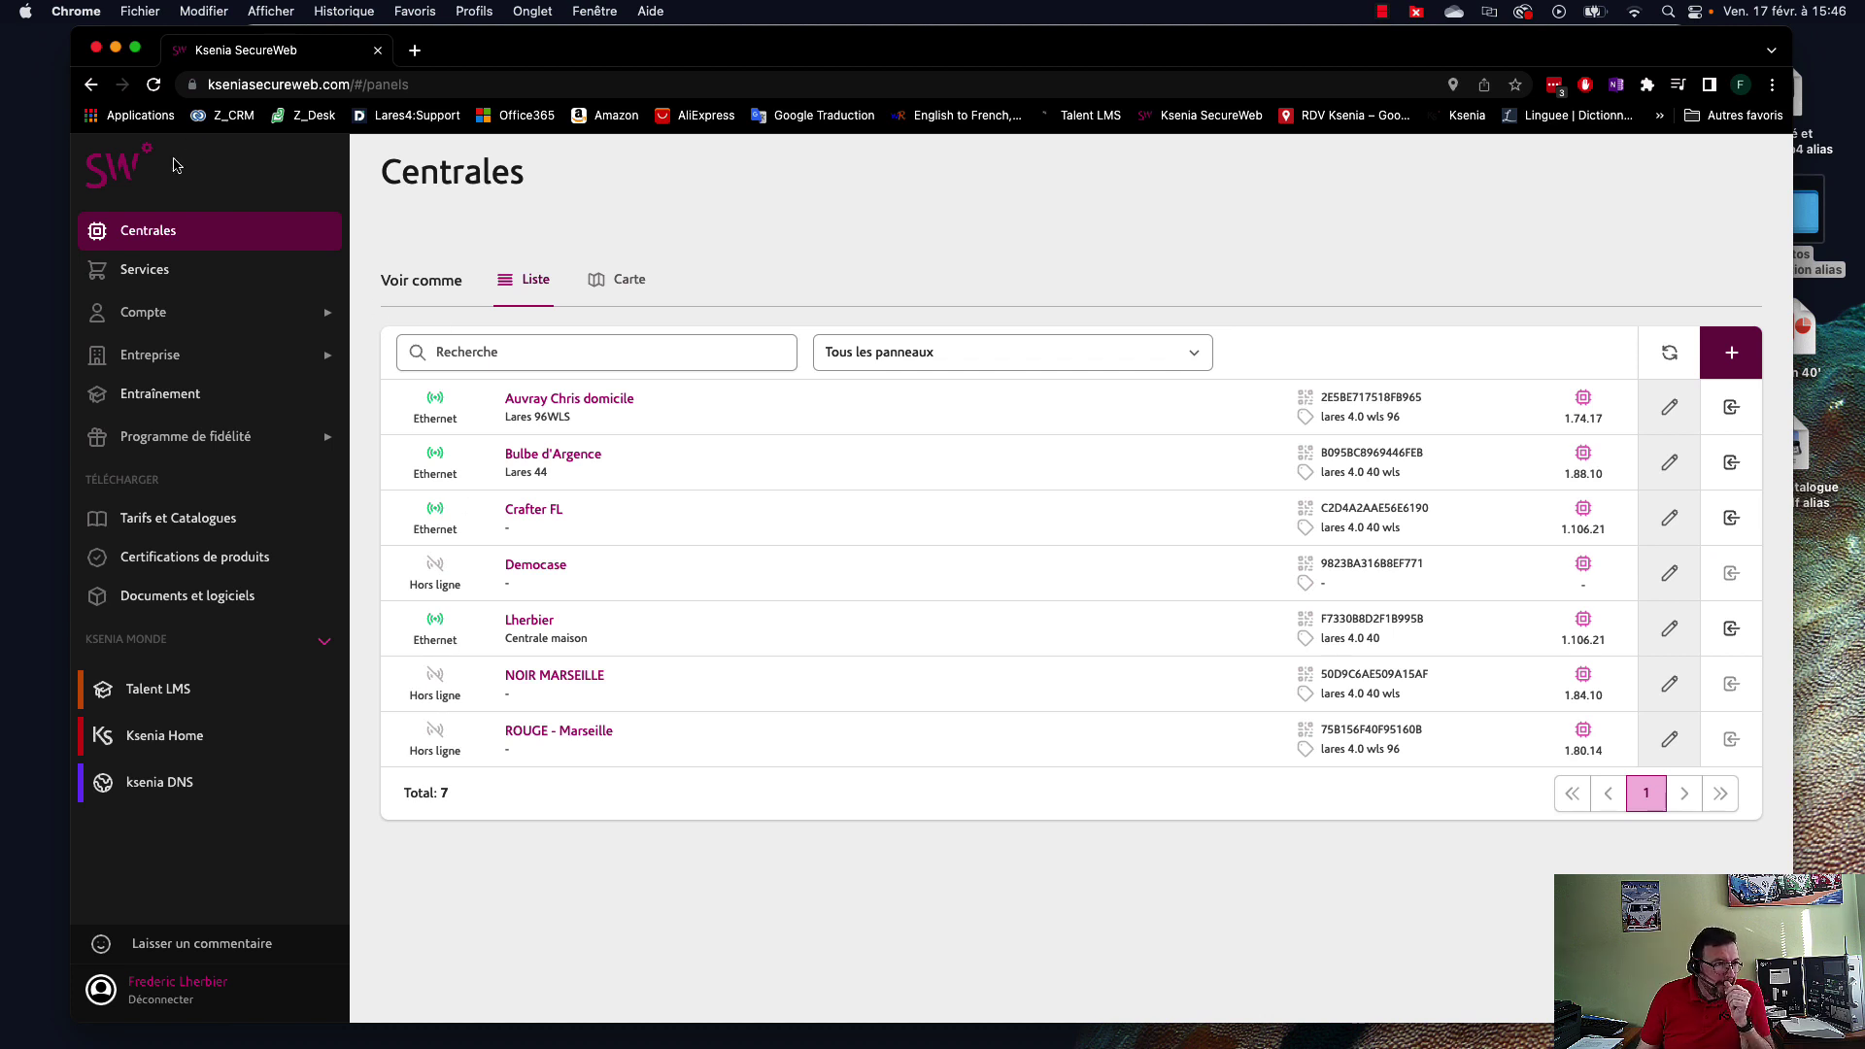
# Visit the Services page, then go to Tarifs et Catalogues.
pyautogui.click(134, 273)
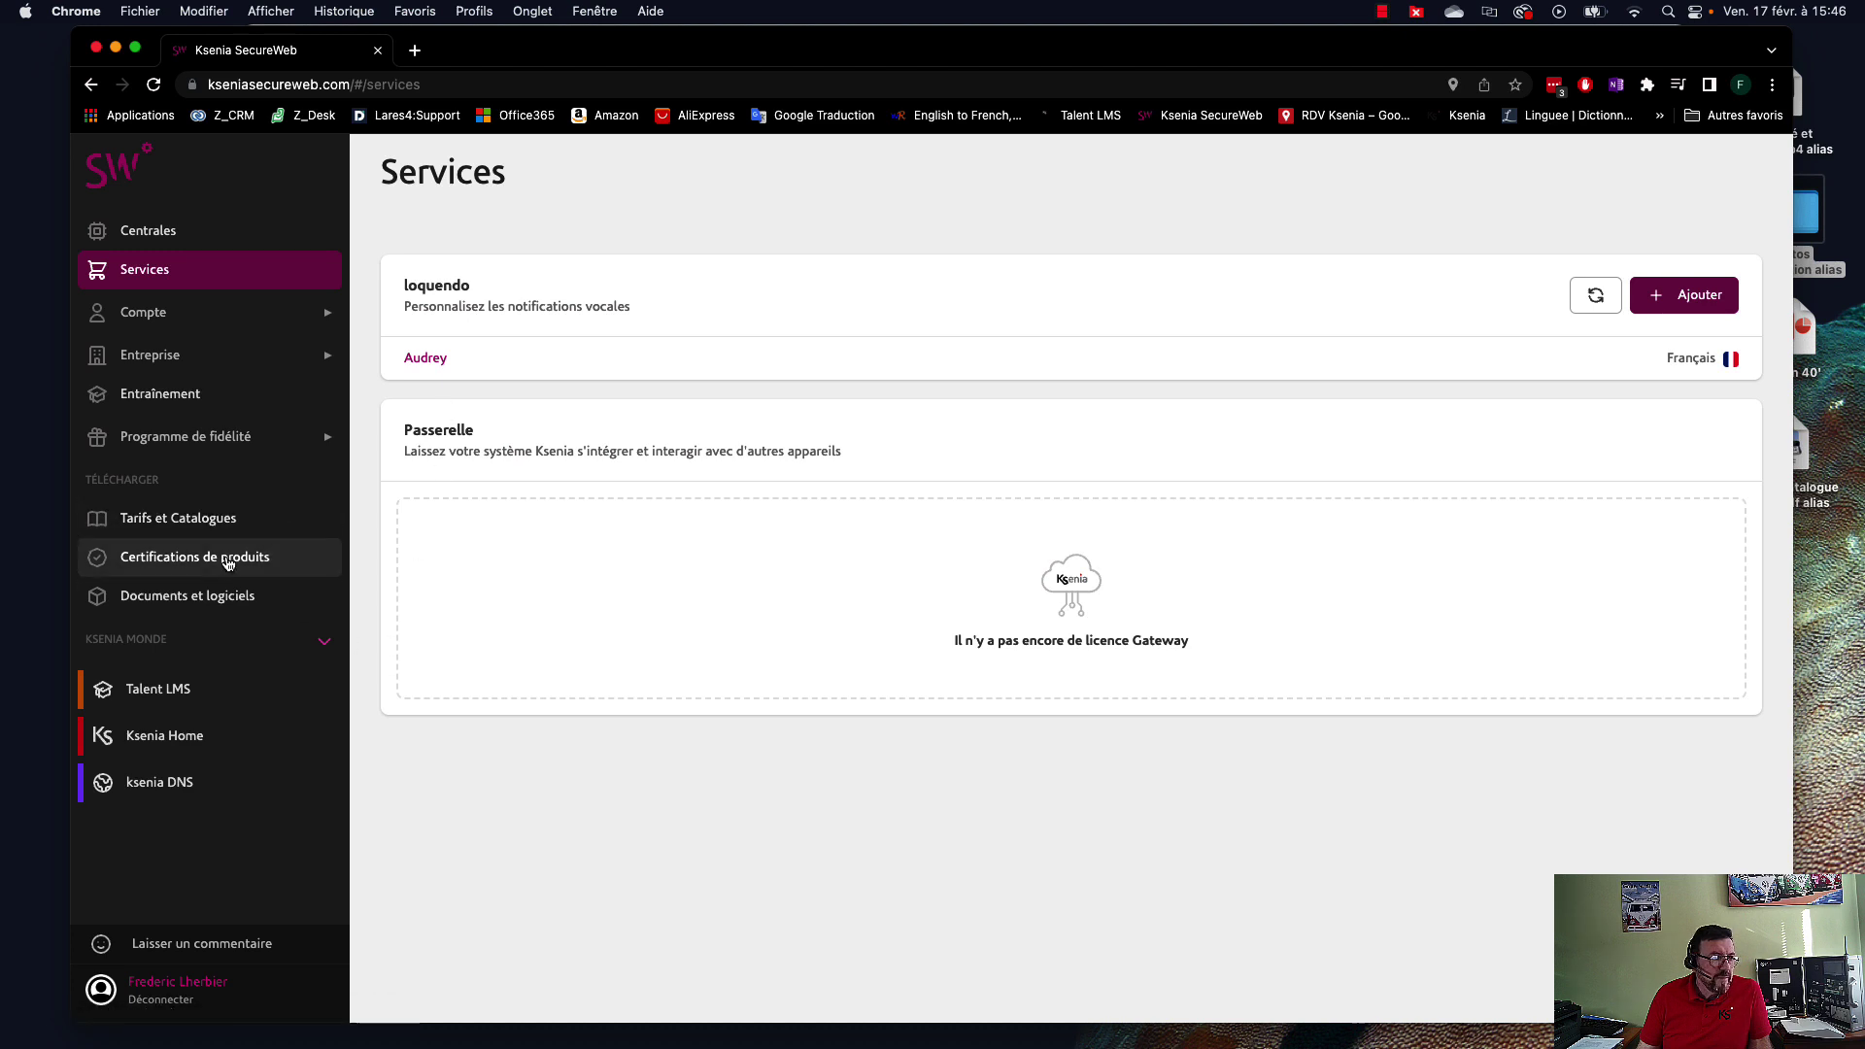
pyautogui.click(170, 532)
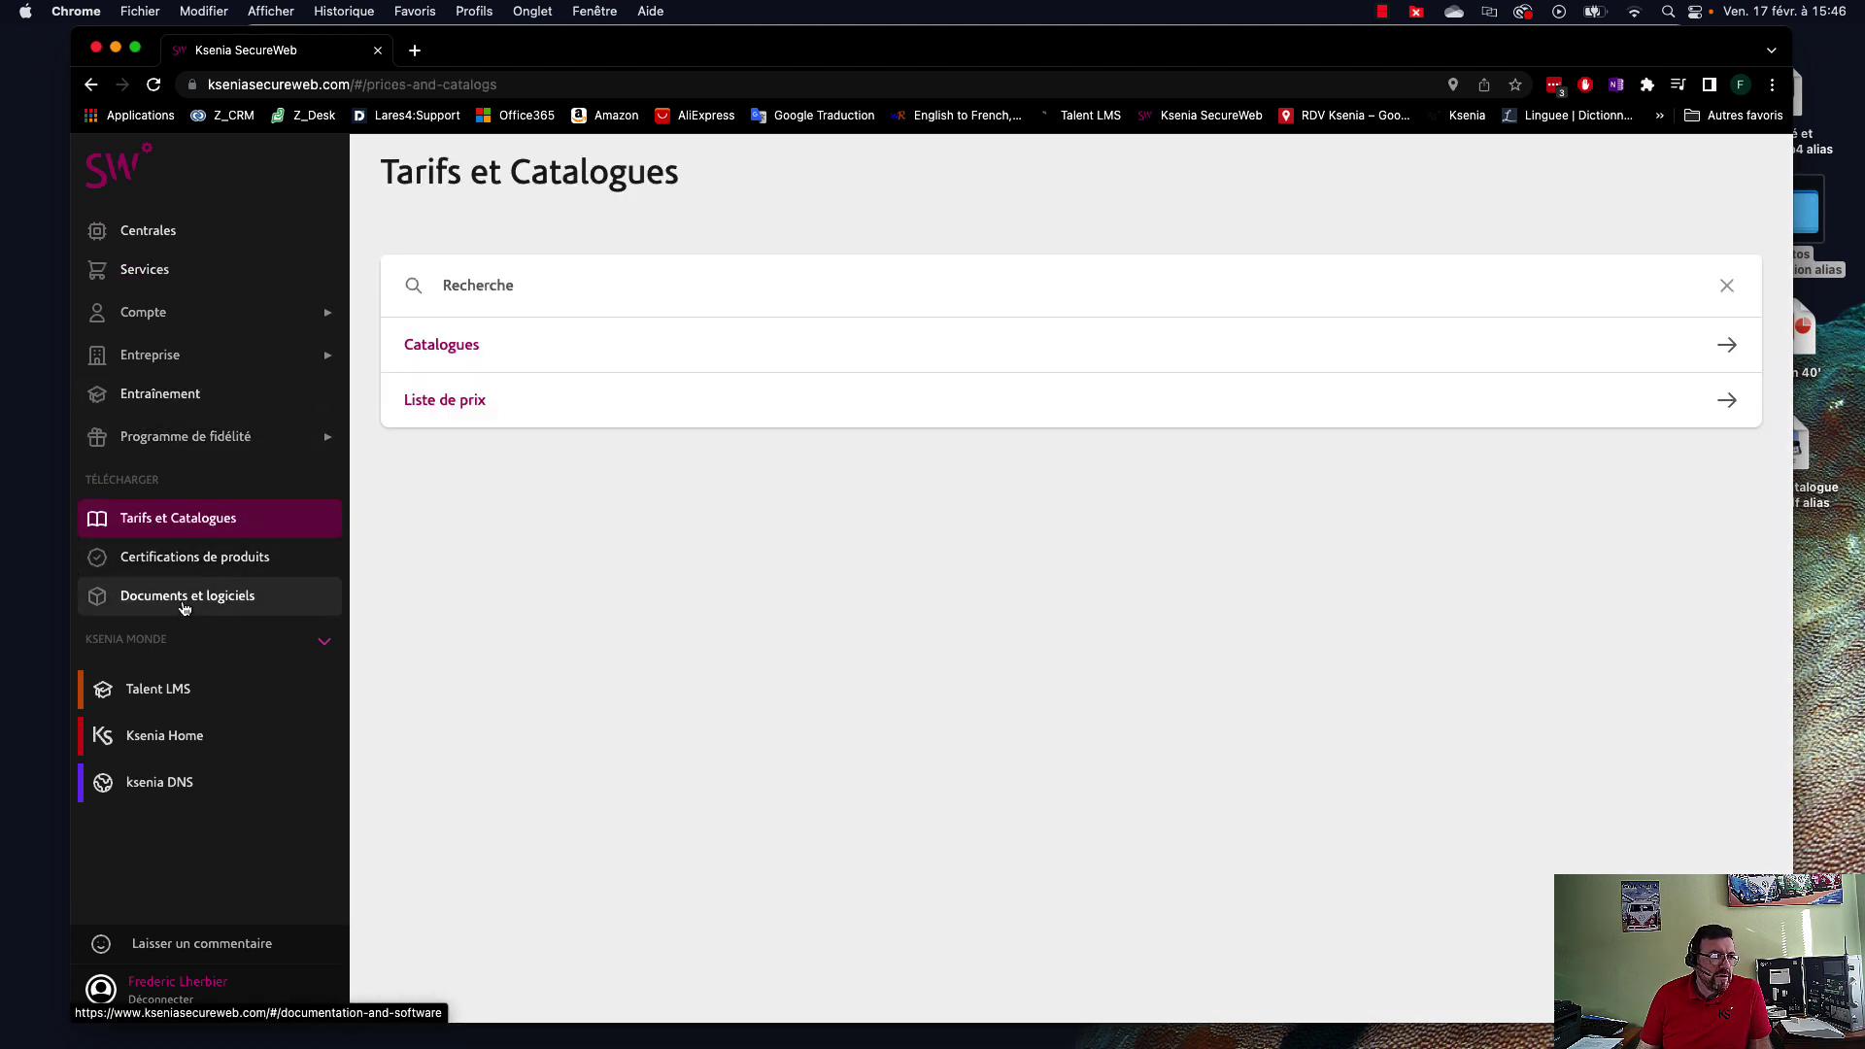
# Browse the auxi entry in Documents et logiciels, then return to the Centrales list.
pyautogui.click(185, 601)
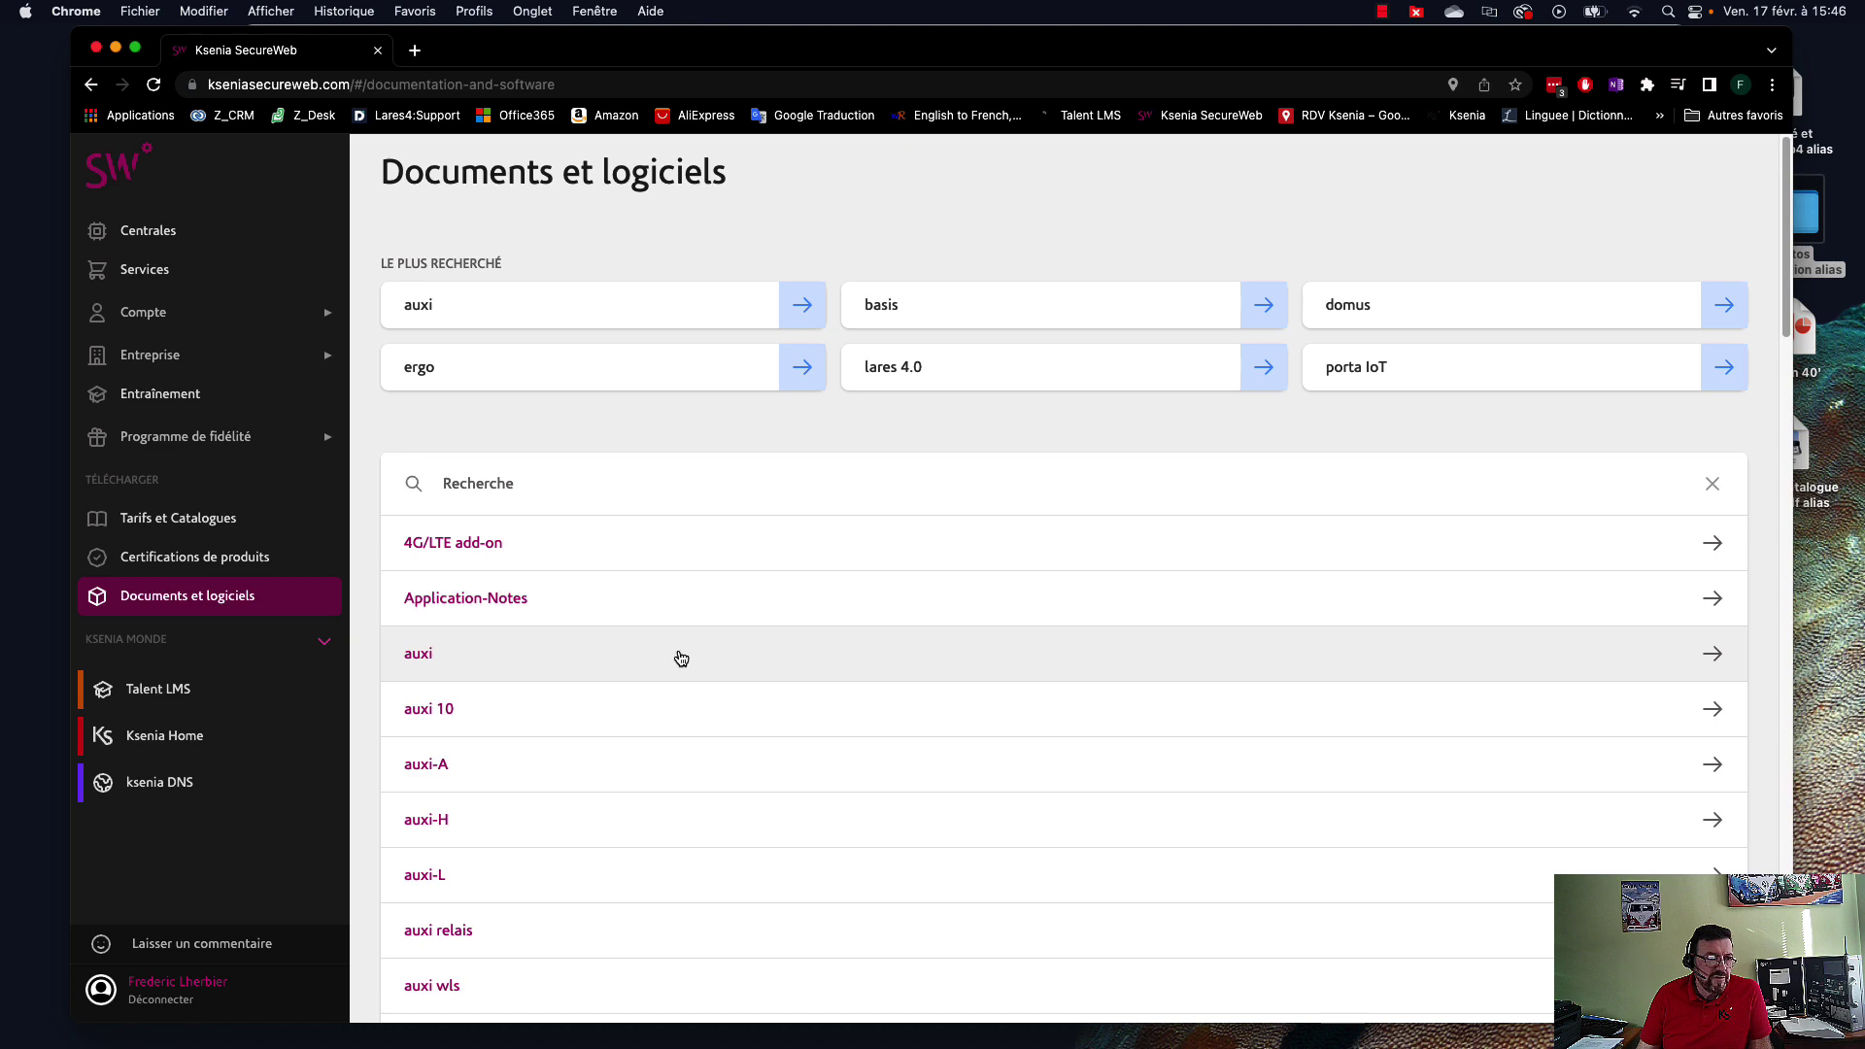
pyautogui.click(674, 653)
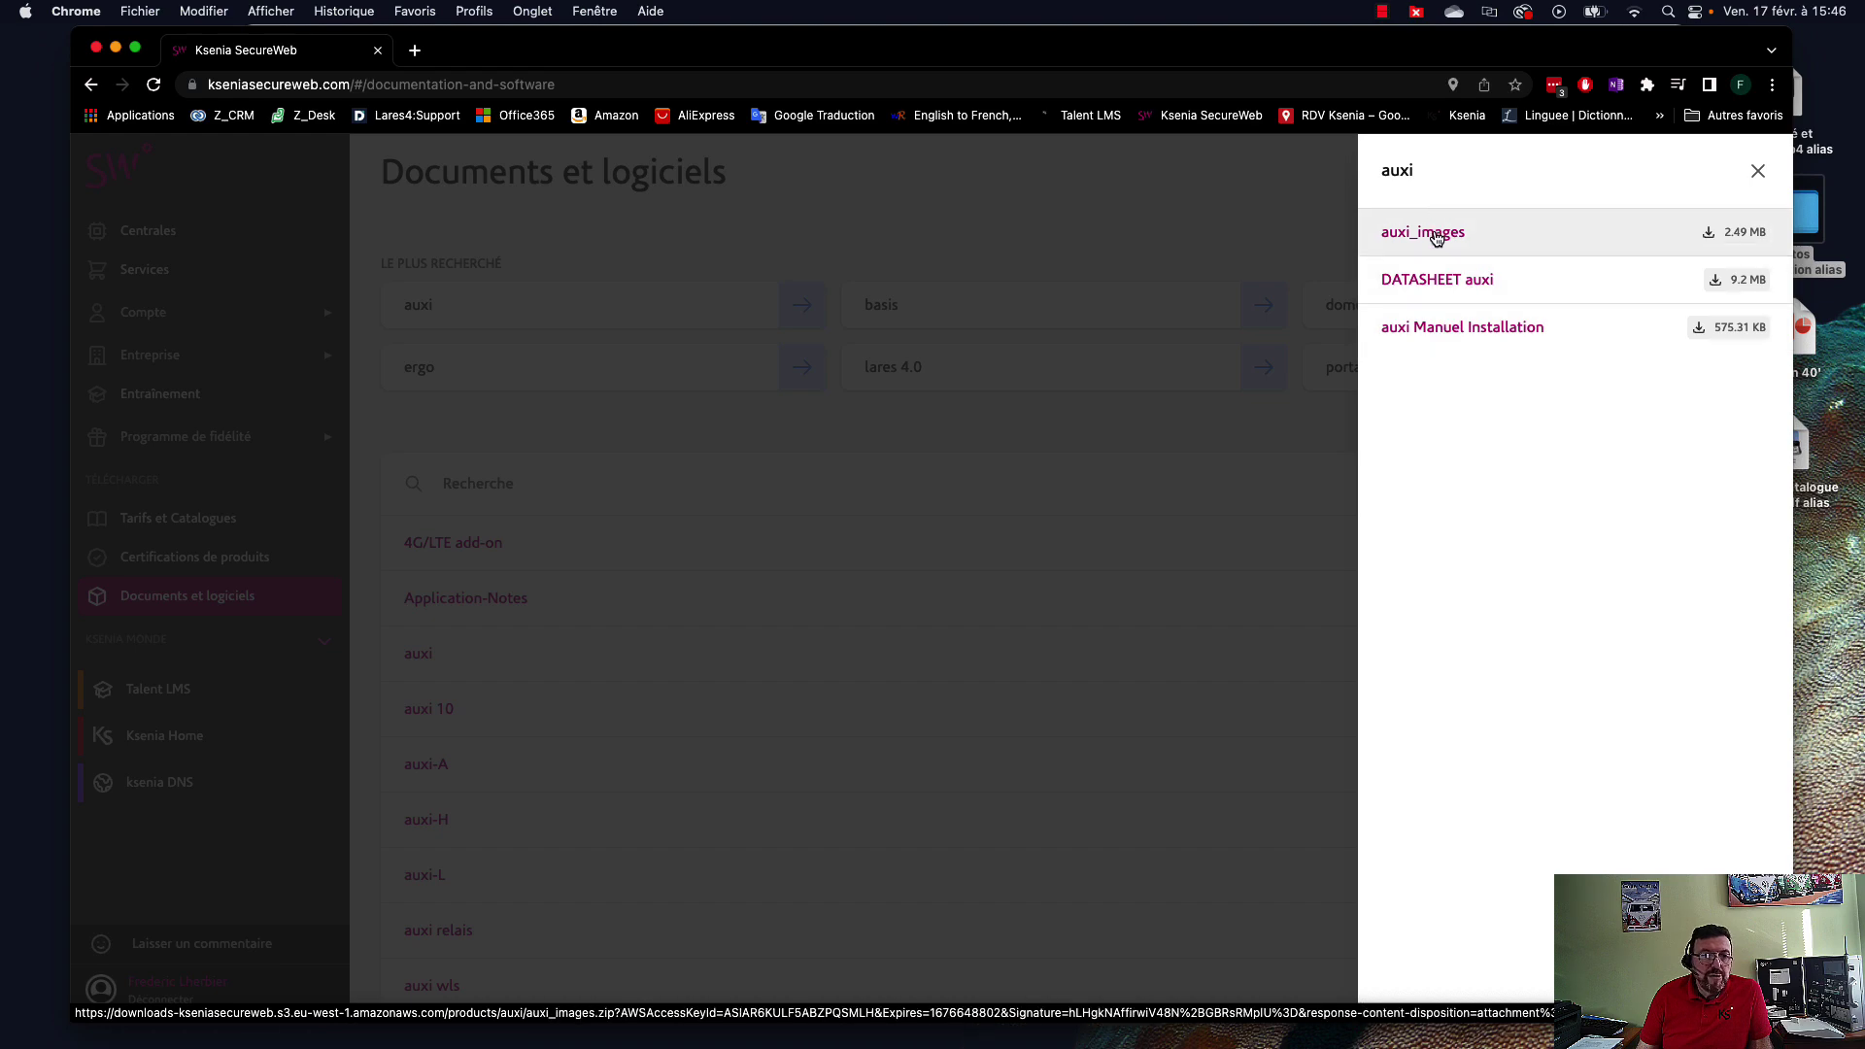
pyautogui.click(1759, 171)
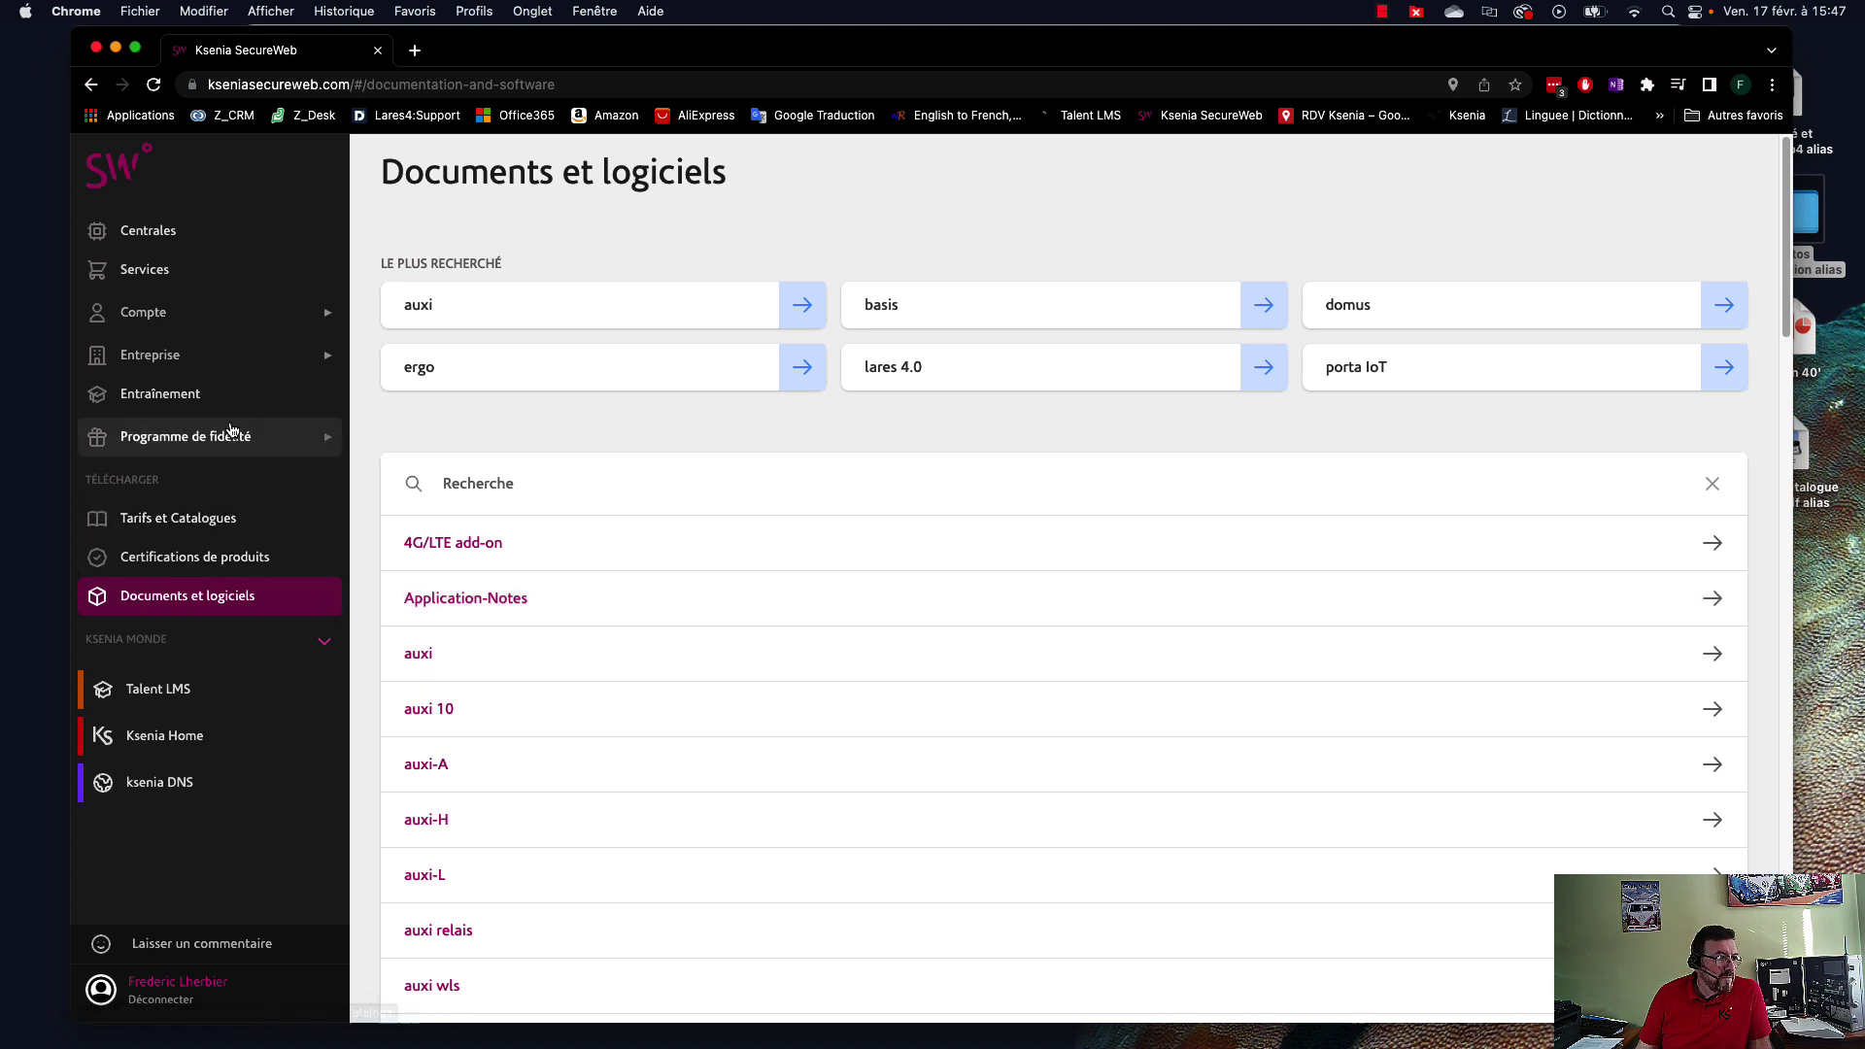
pyautogui.click(146, 231)
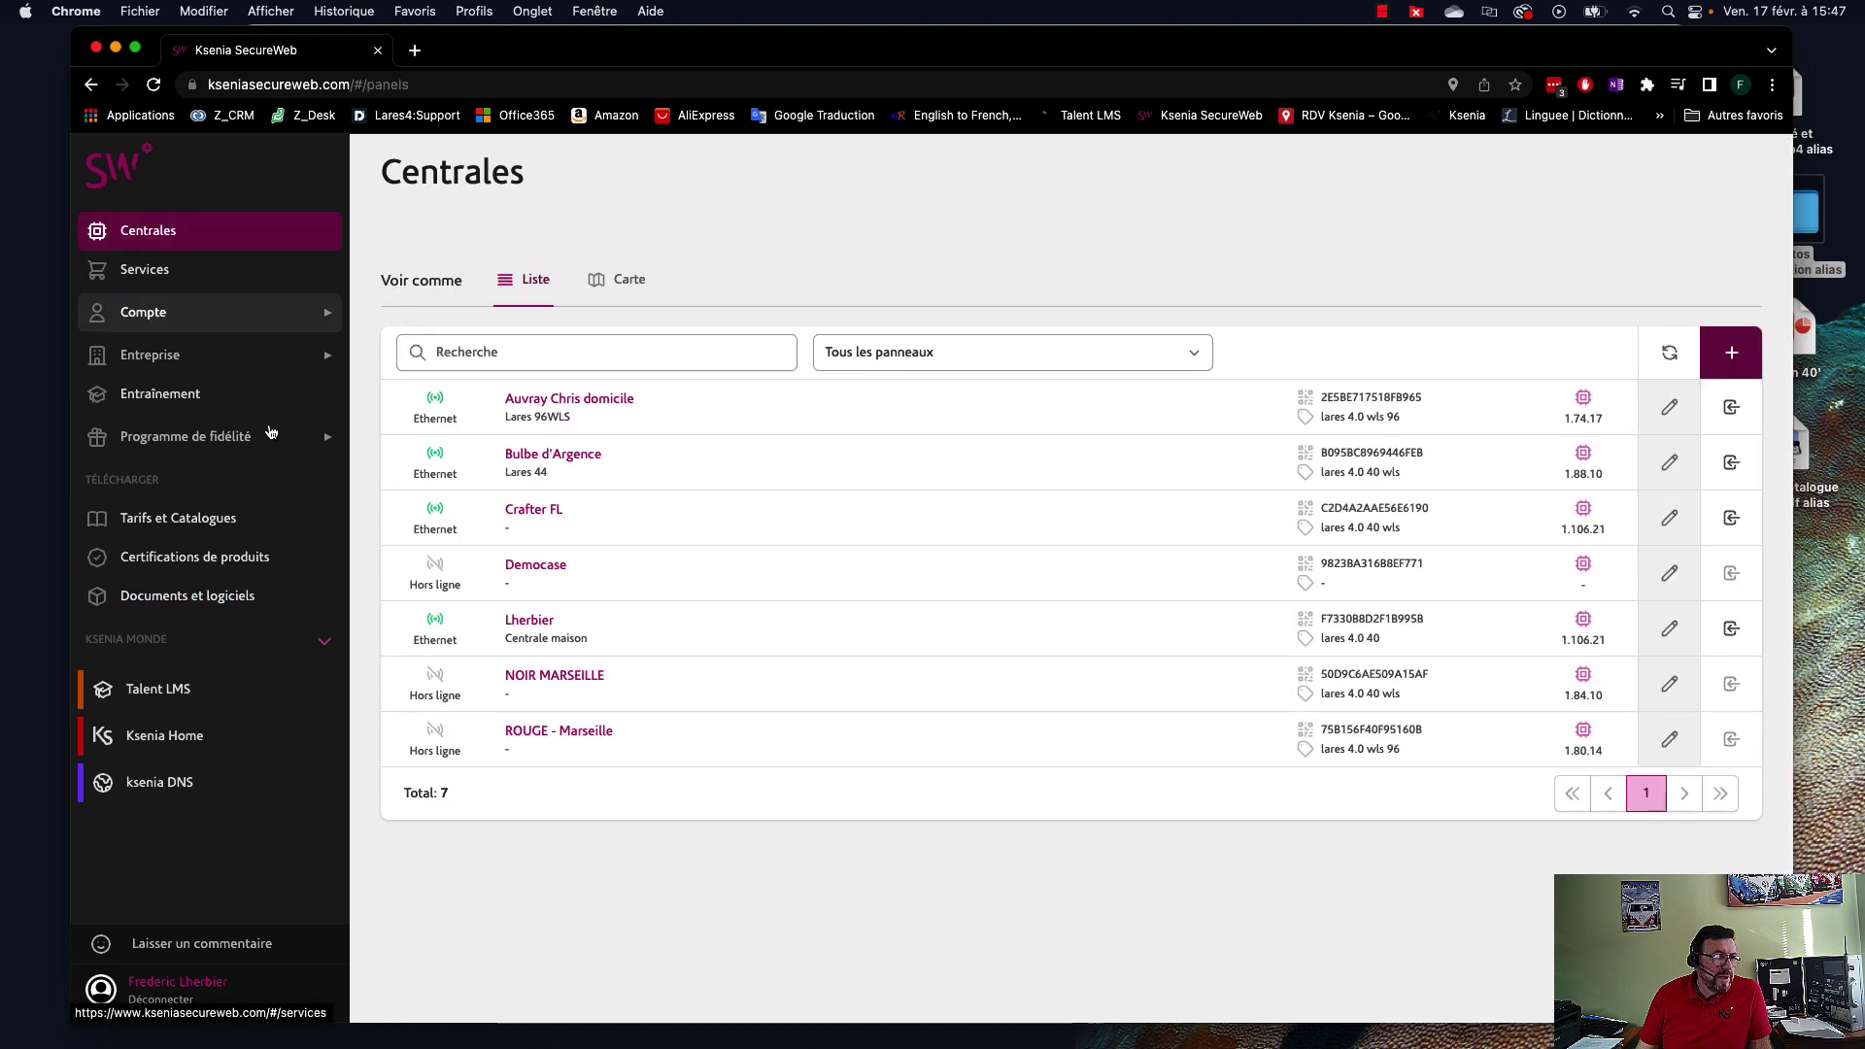
# Reload the panel list, then start a remote connection to Democase in a new tab.
pyautogui.click(155, 85)
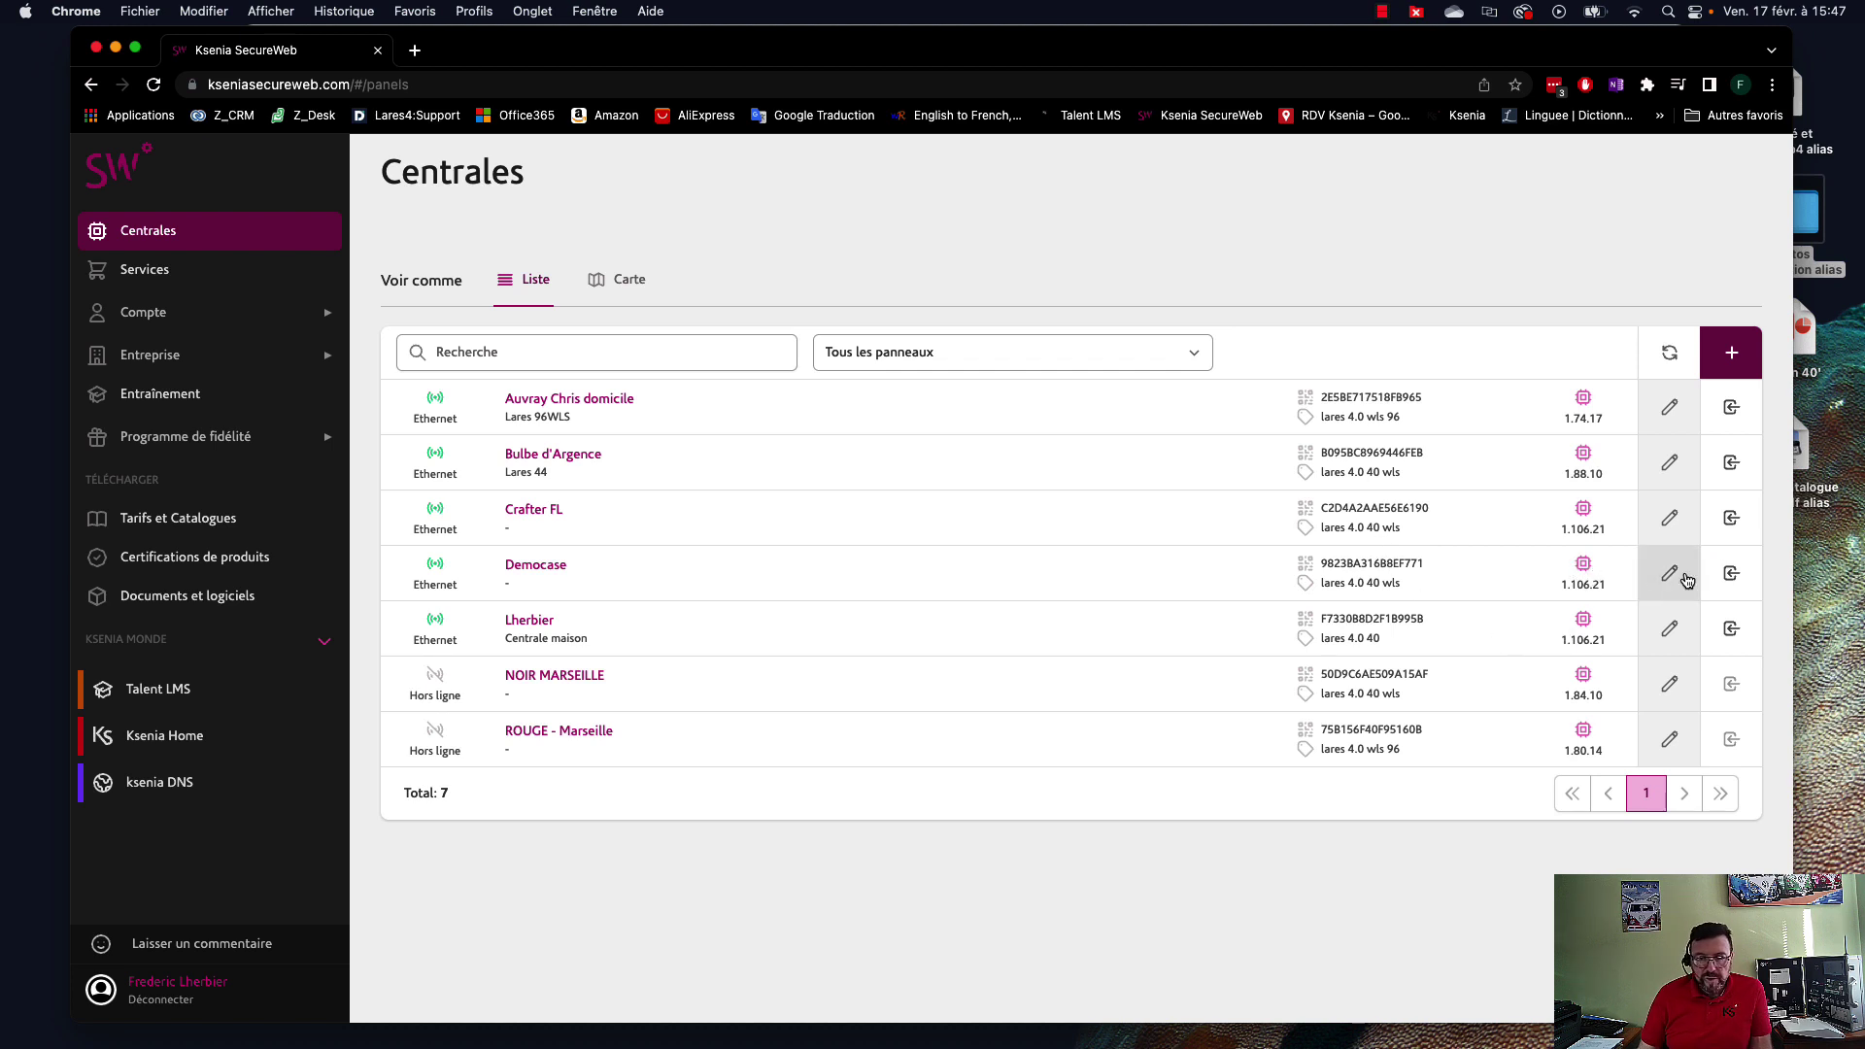
pyautogui.click(1733, 574)
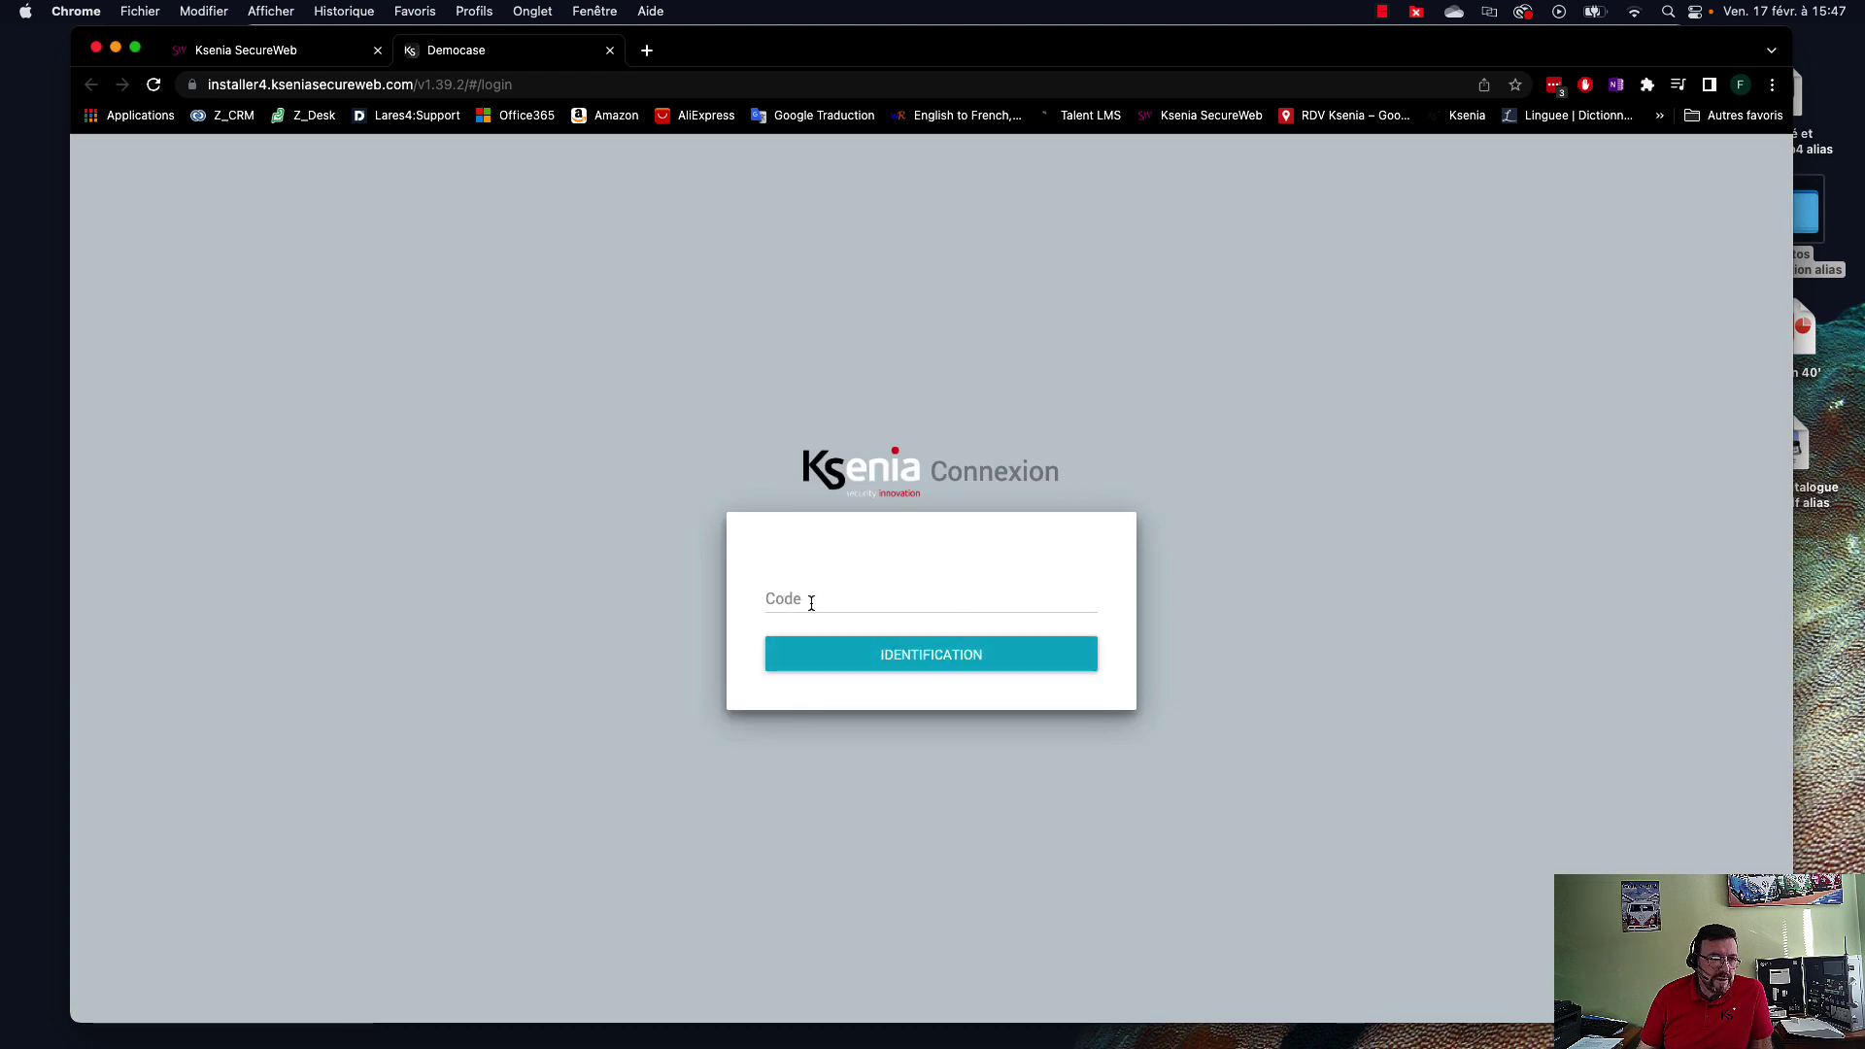
# Log in to the Democase panel with the installer code and select the page's web address.
pyautogui.click(806, 596)
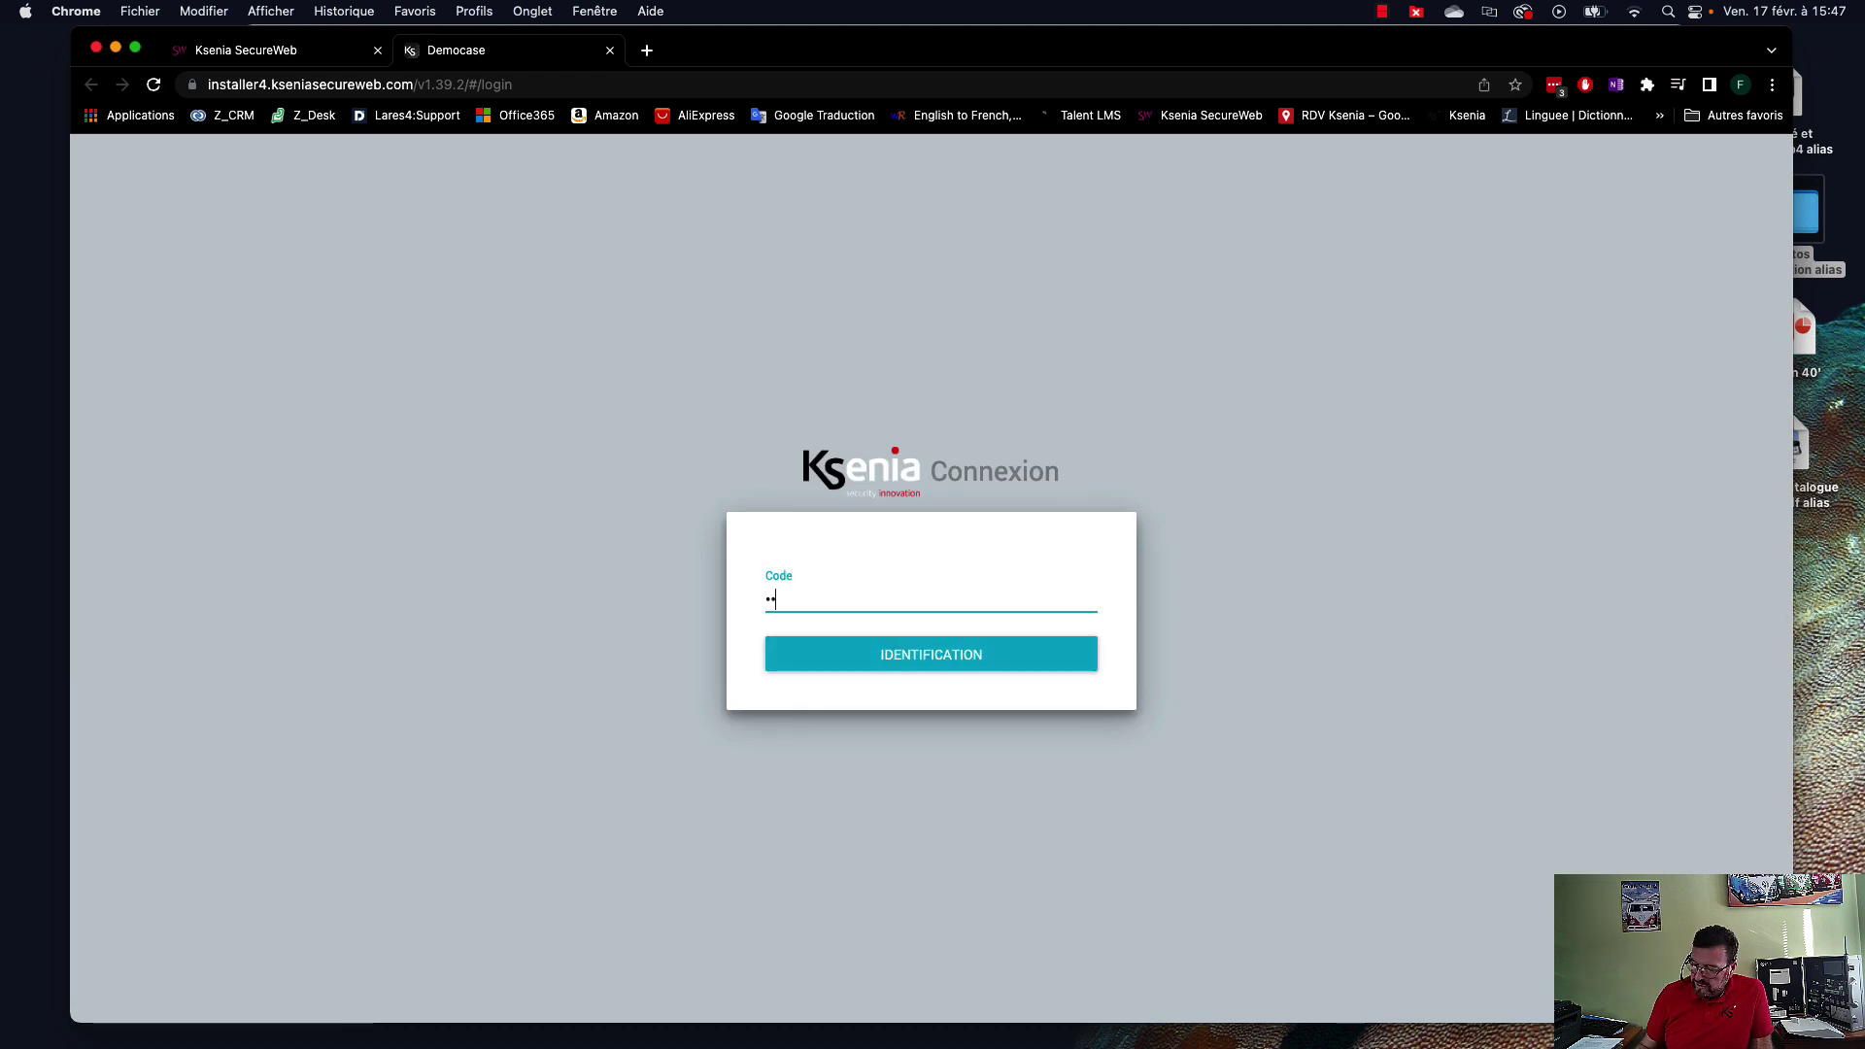
pyautogui.press('Return')
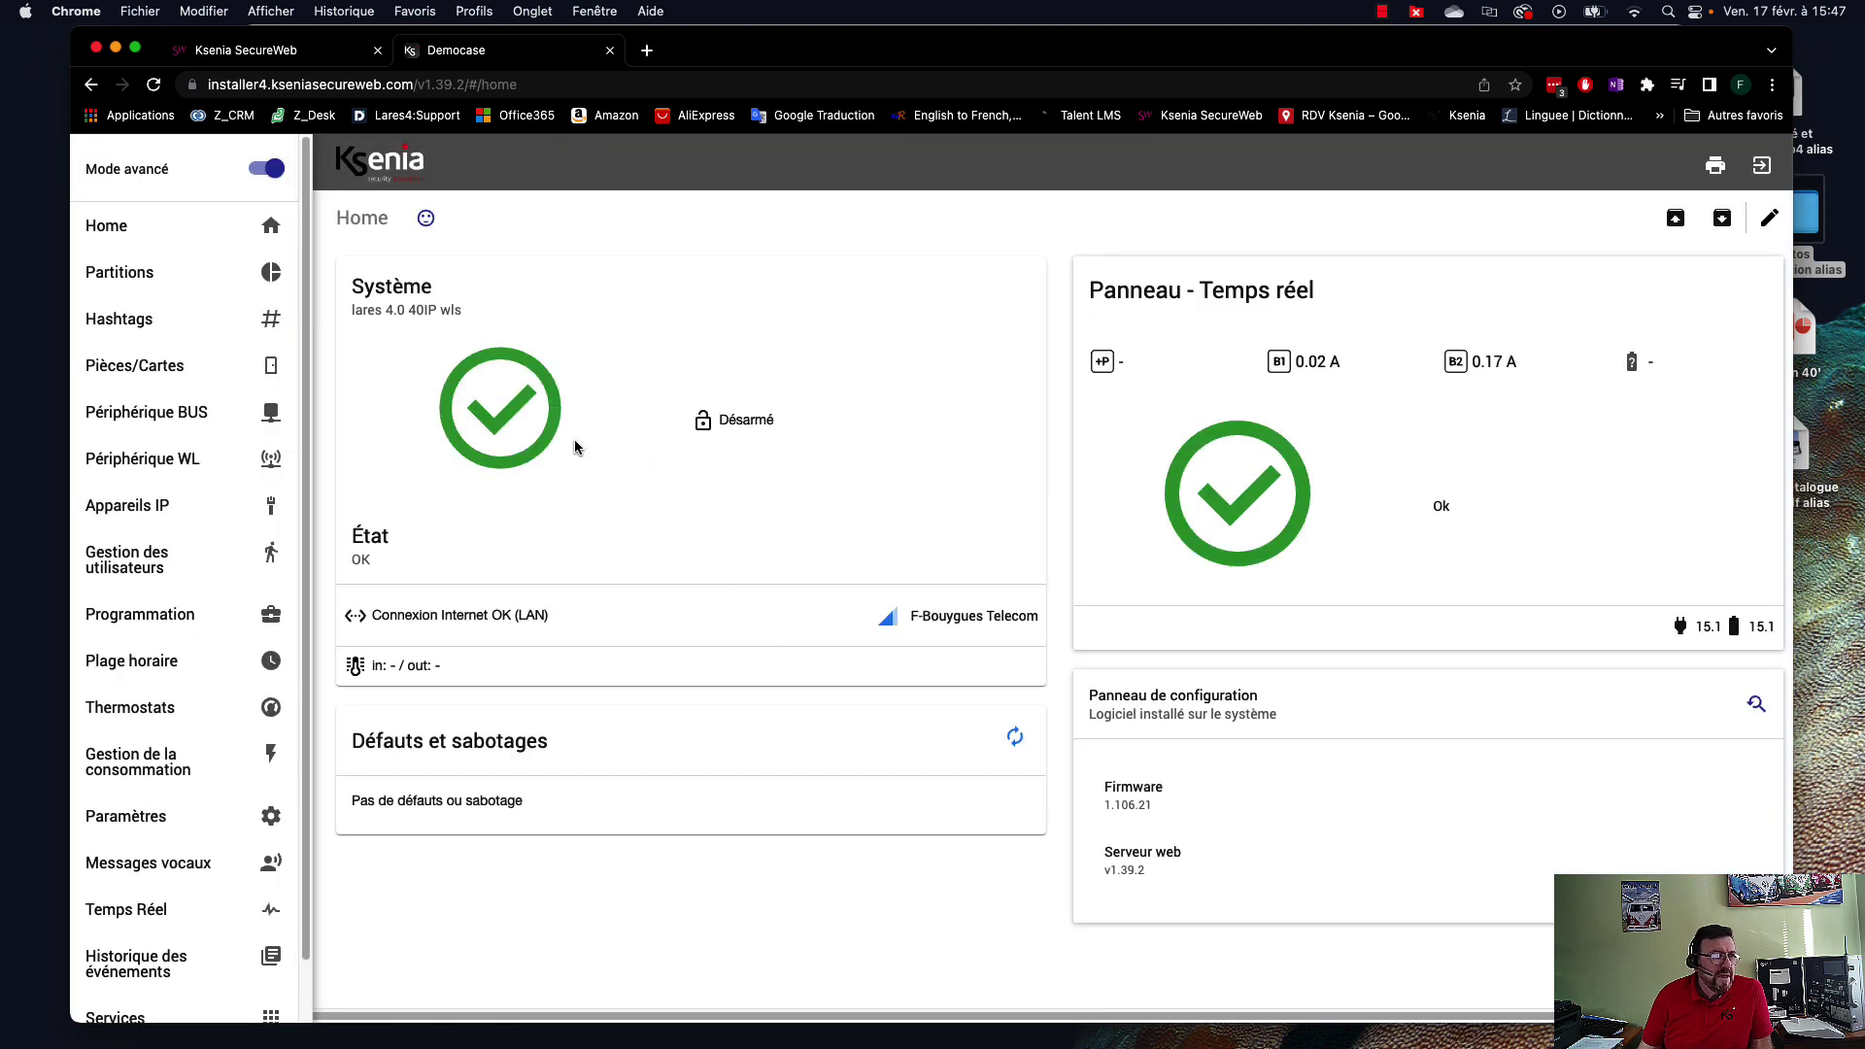
pyautogui.moveTo(227, 85); pyautogui.dragTo(533, 94)
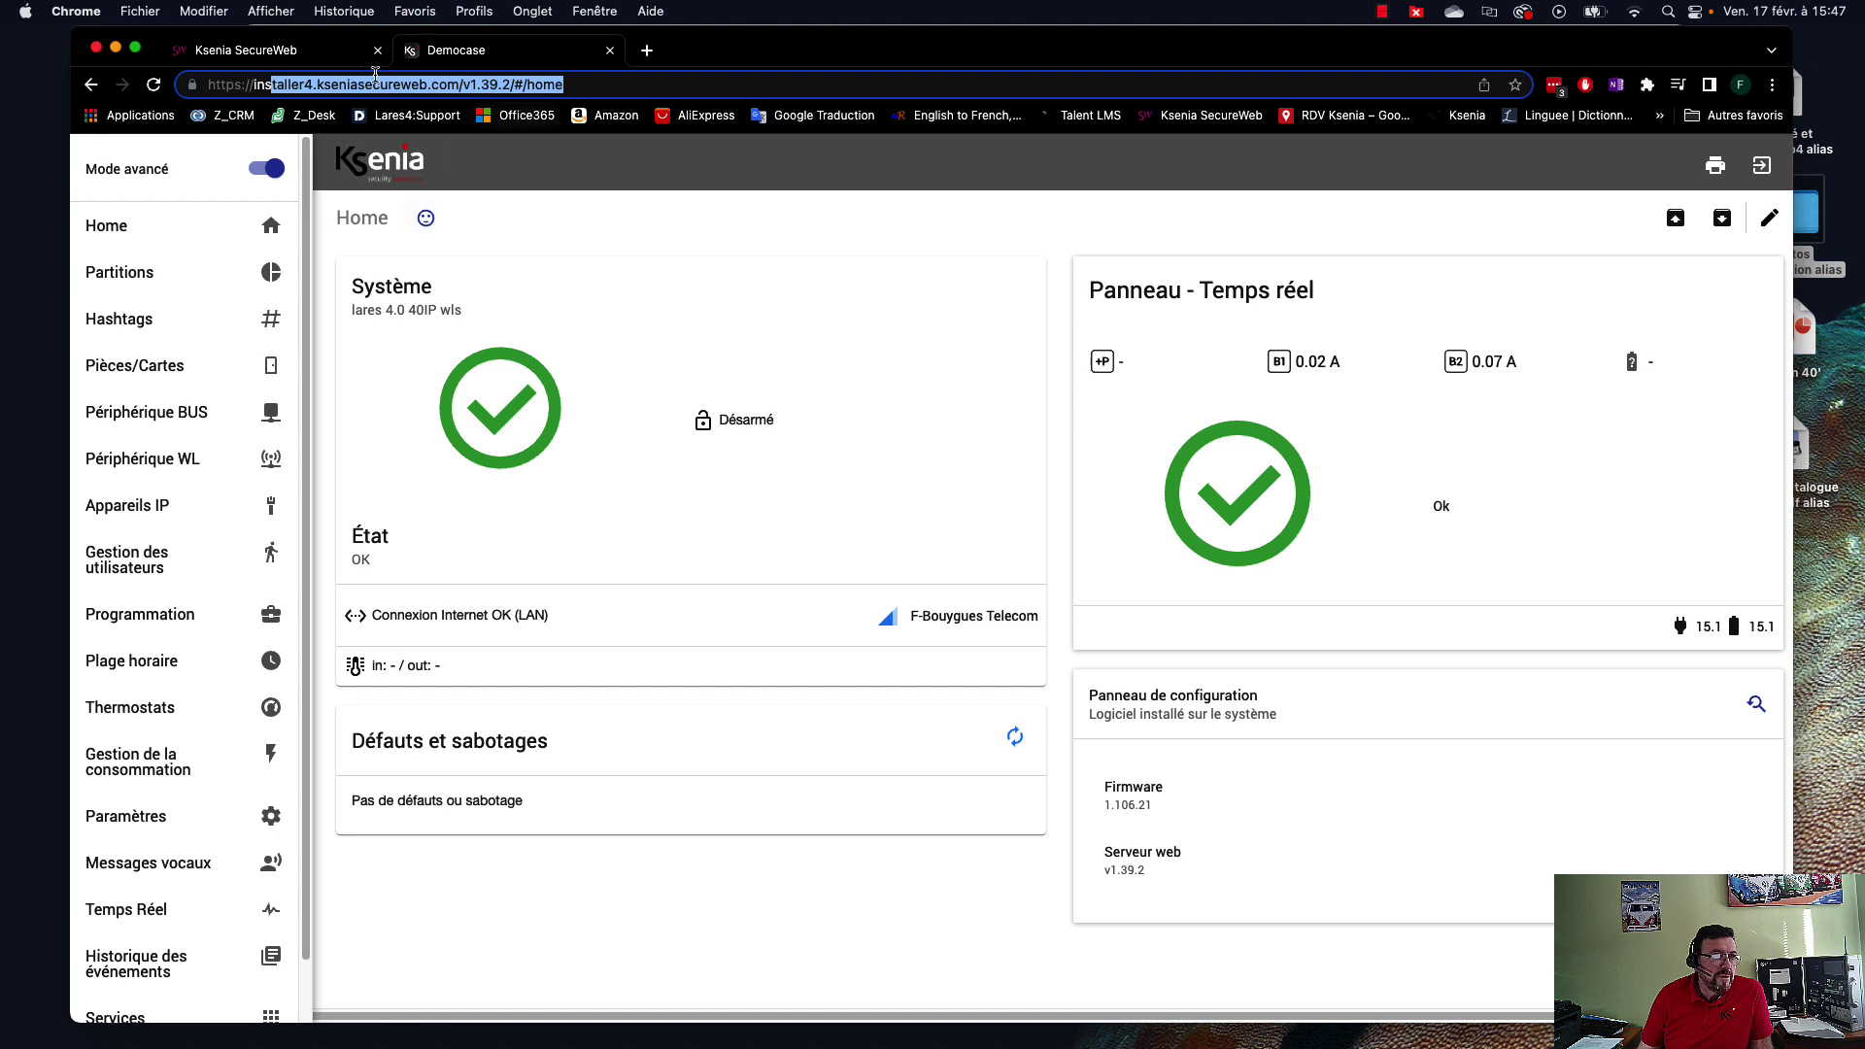
pyautogui.moveTo(213, 88); pyautogui.dragTo(564, 89)
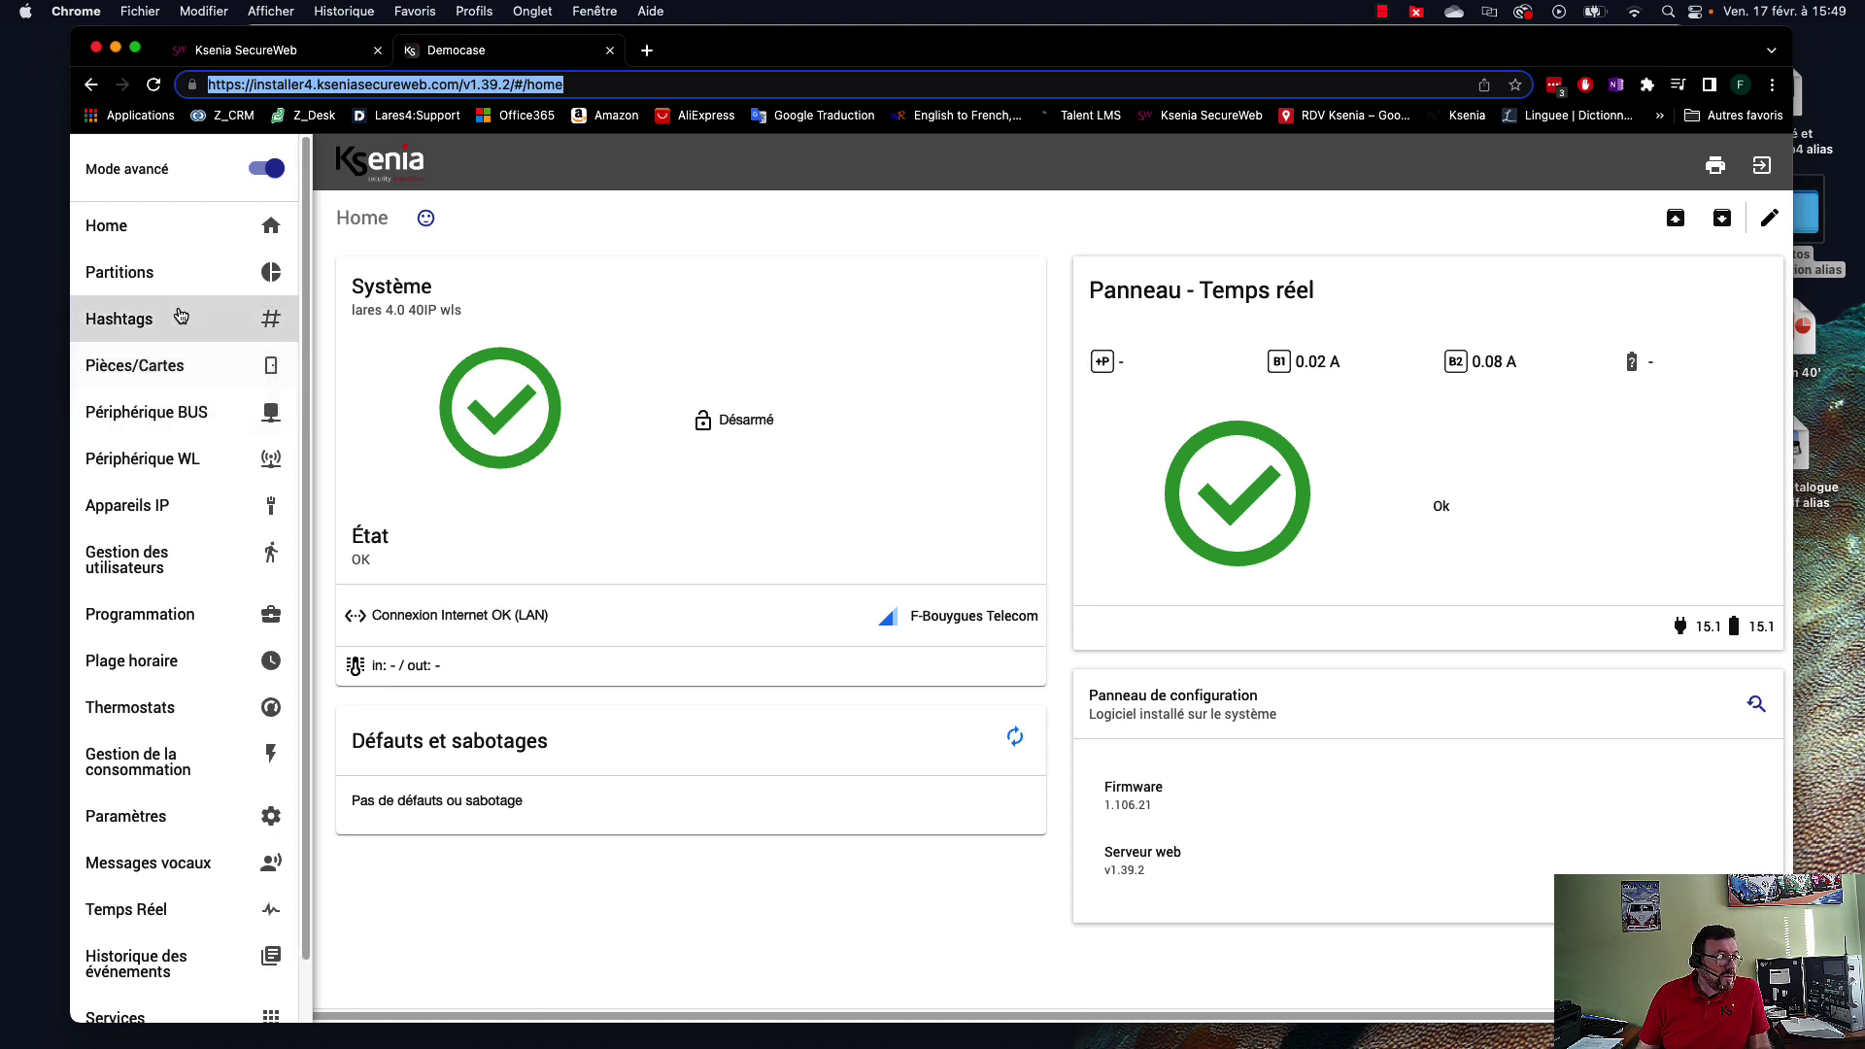
# Show the BUS user-interface keypads (volo in, ergo s) and enter edit mode.
pyautogui.click(173, 416)
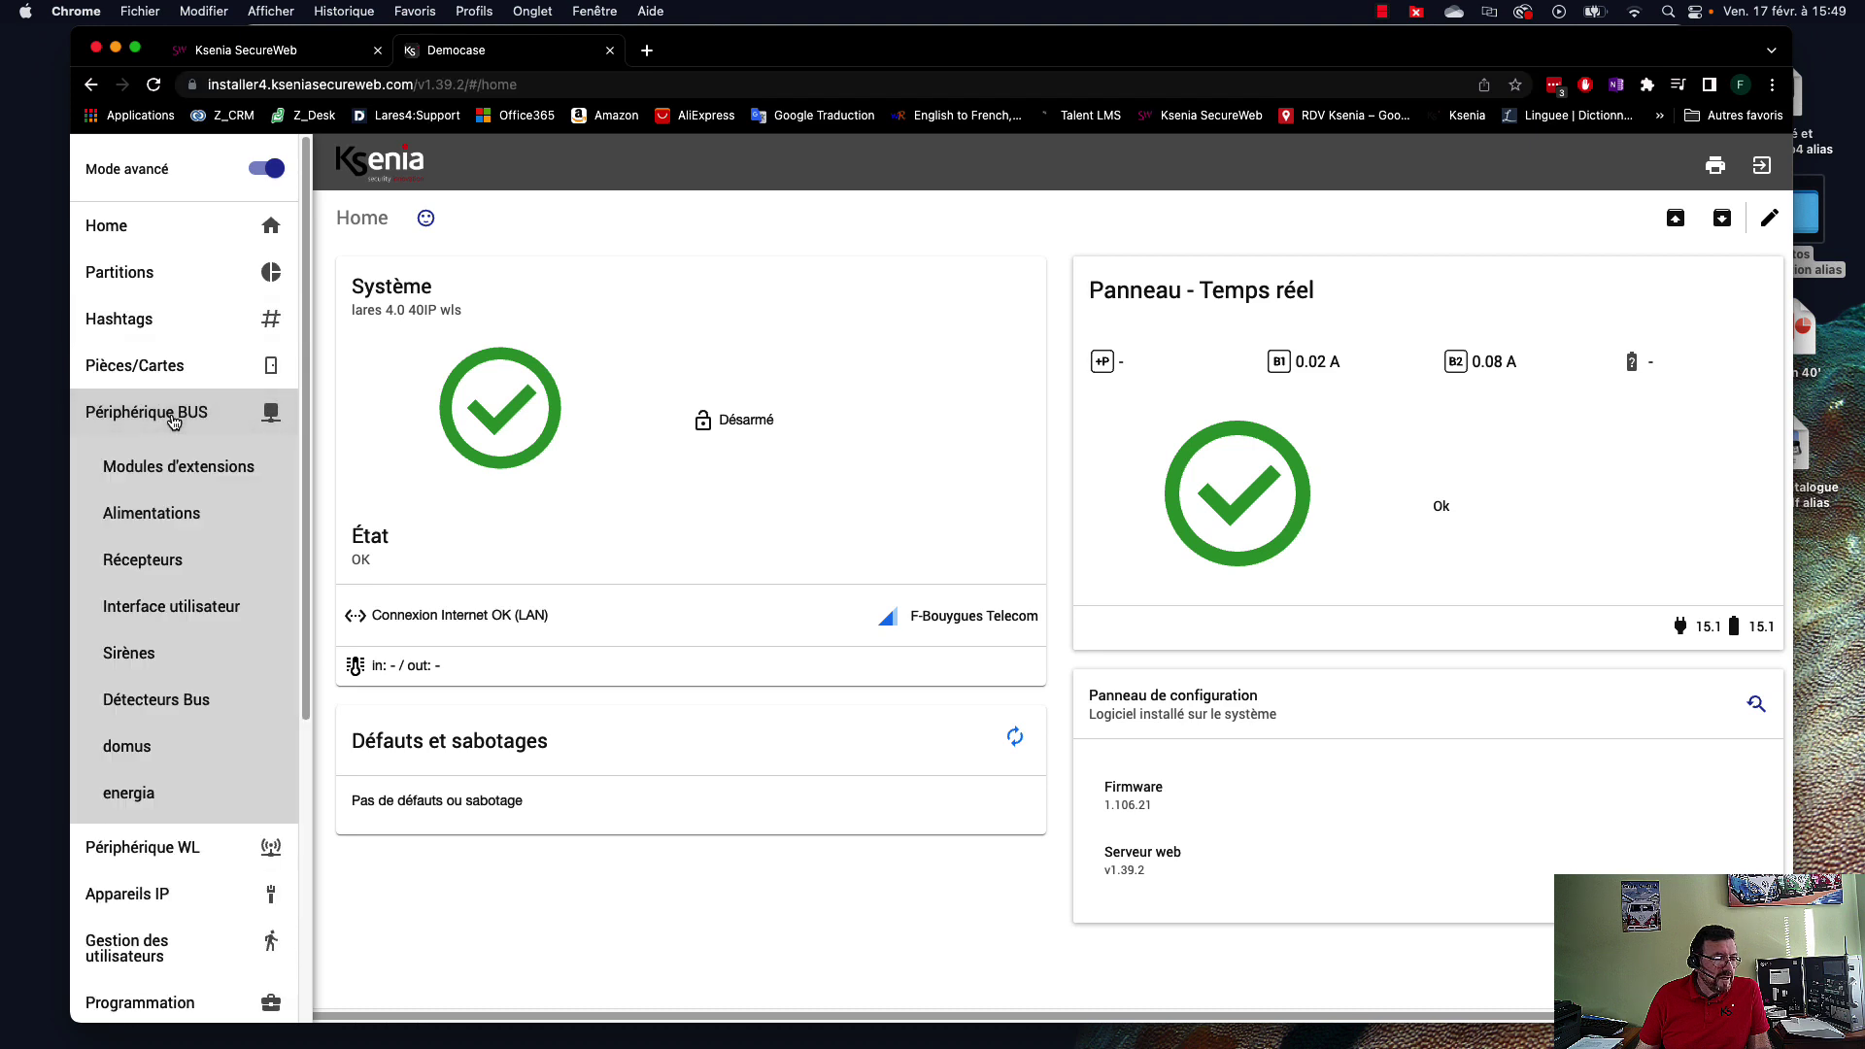
pyautogui.click(165, 606)
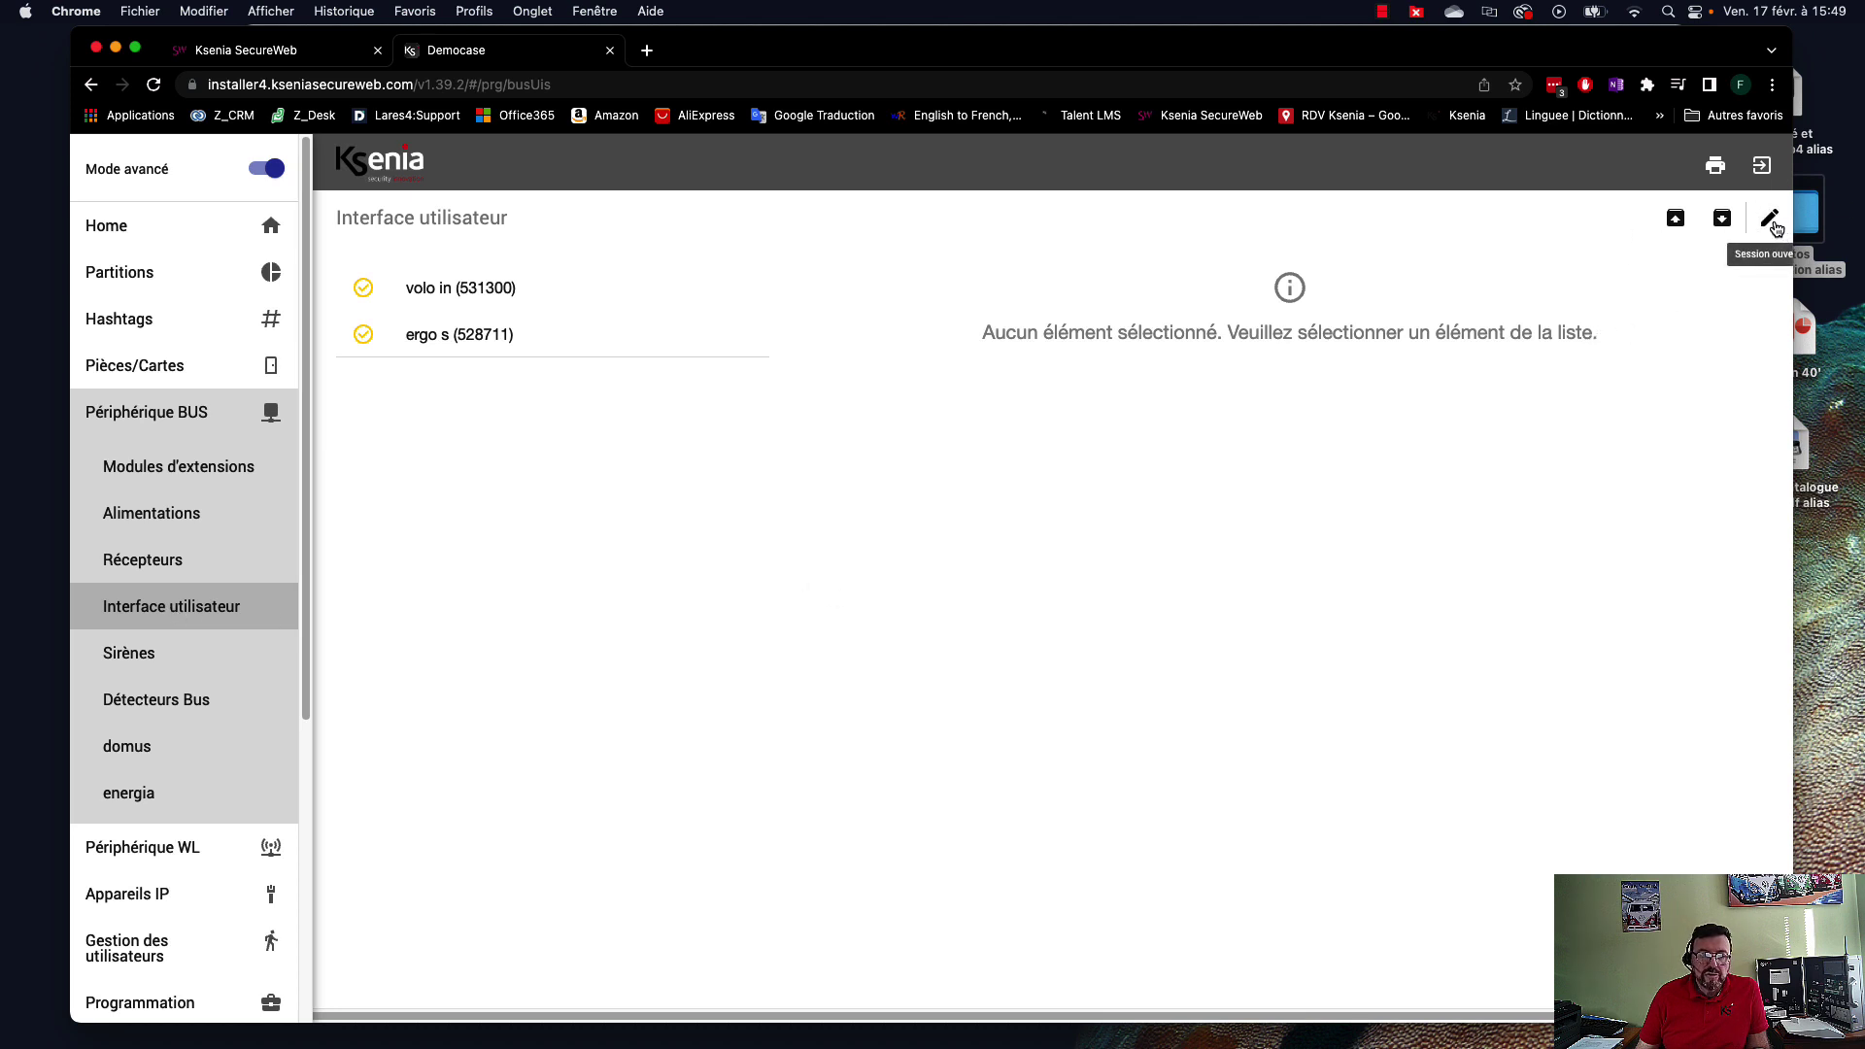
pyautogui.click(1772, 223)
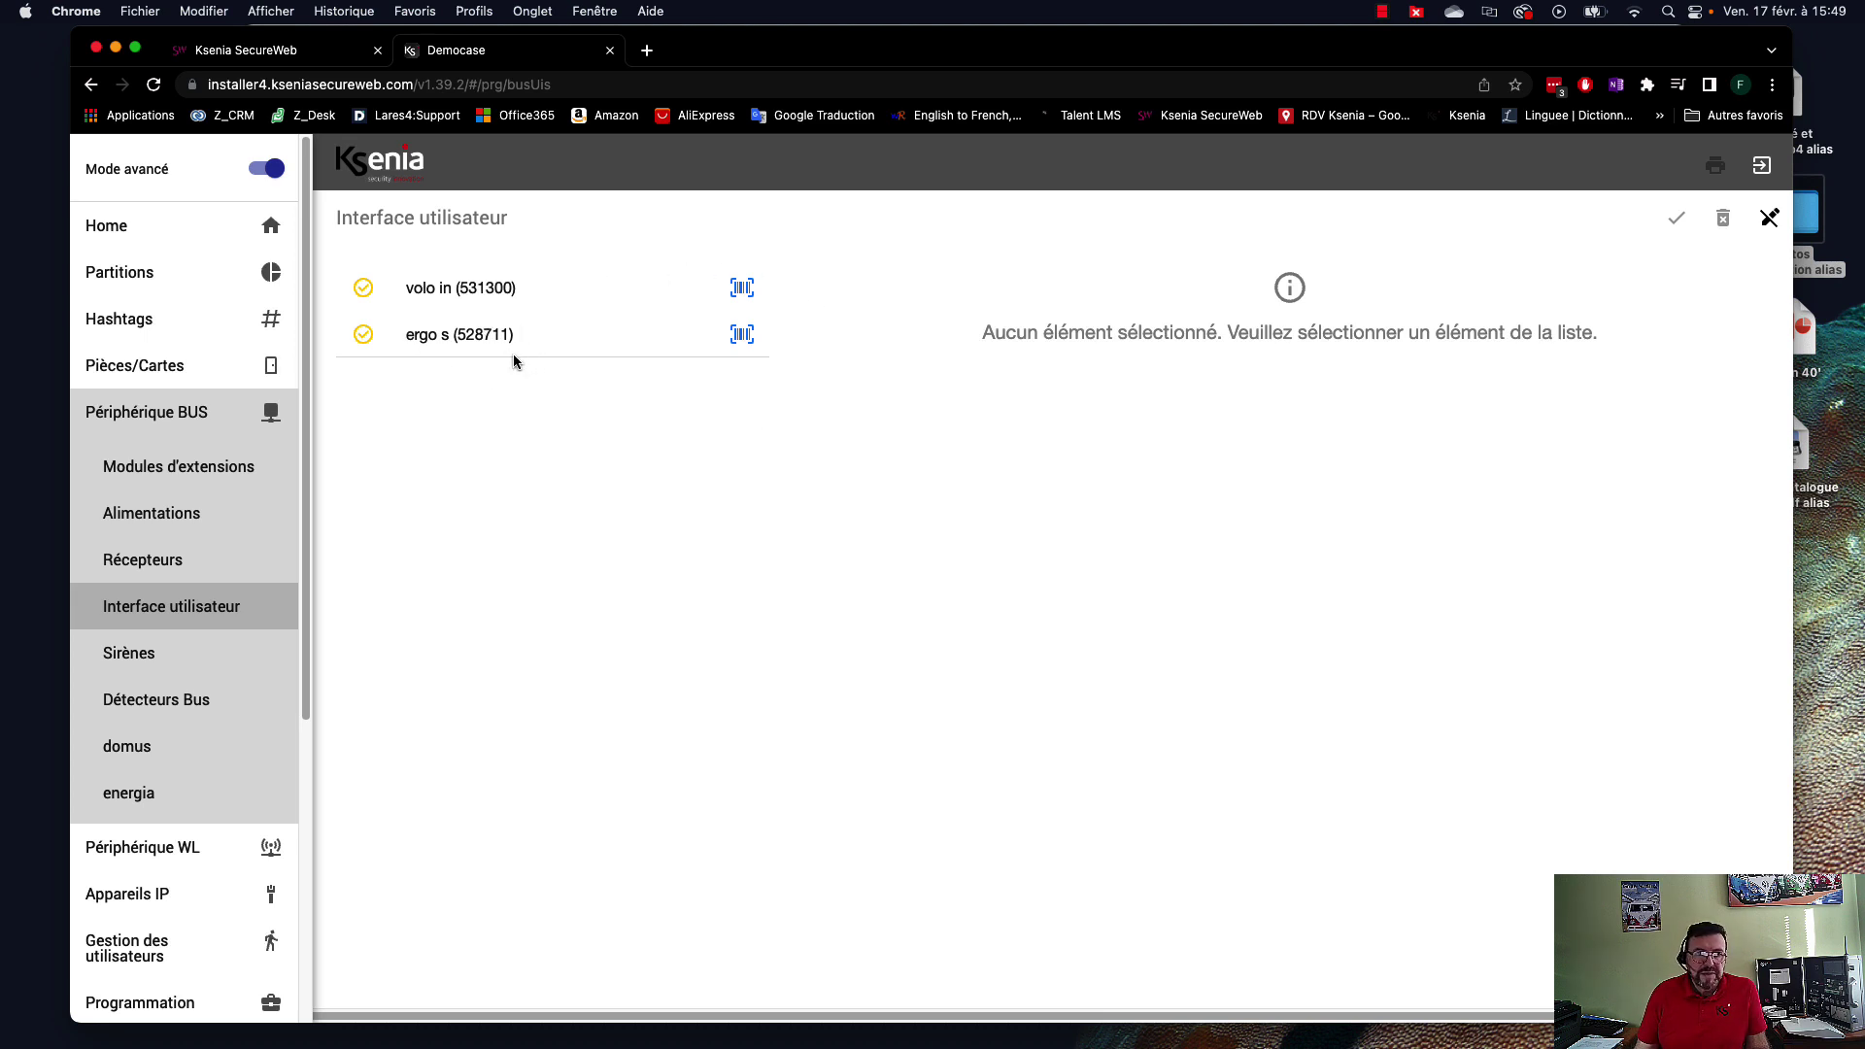
# Add the ergo s keypad, rename it Clavier, and keep its partition as Tout.
pyautogui.click(743, 335)
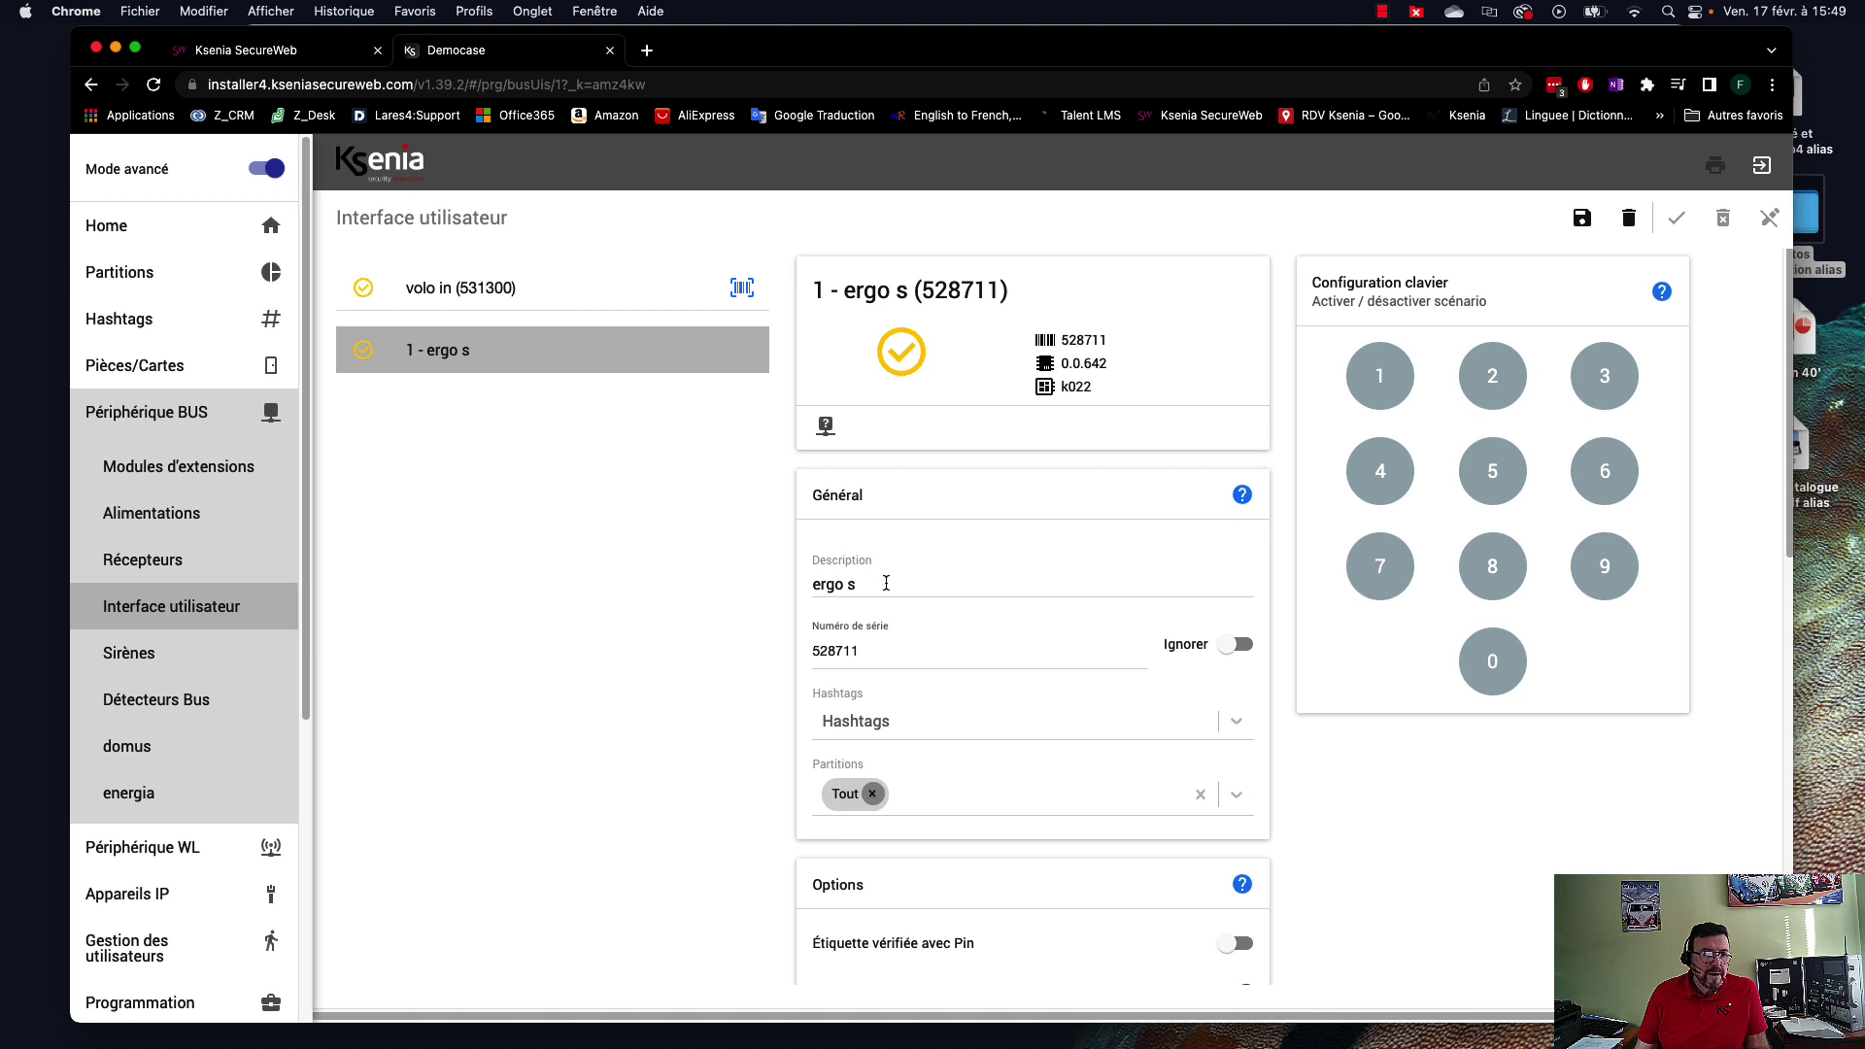
pyautogui.moveTo(879, 581); pyautogui.dragTo(768, 577)
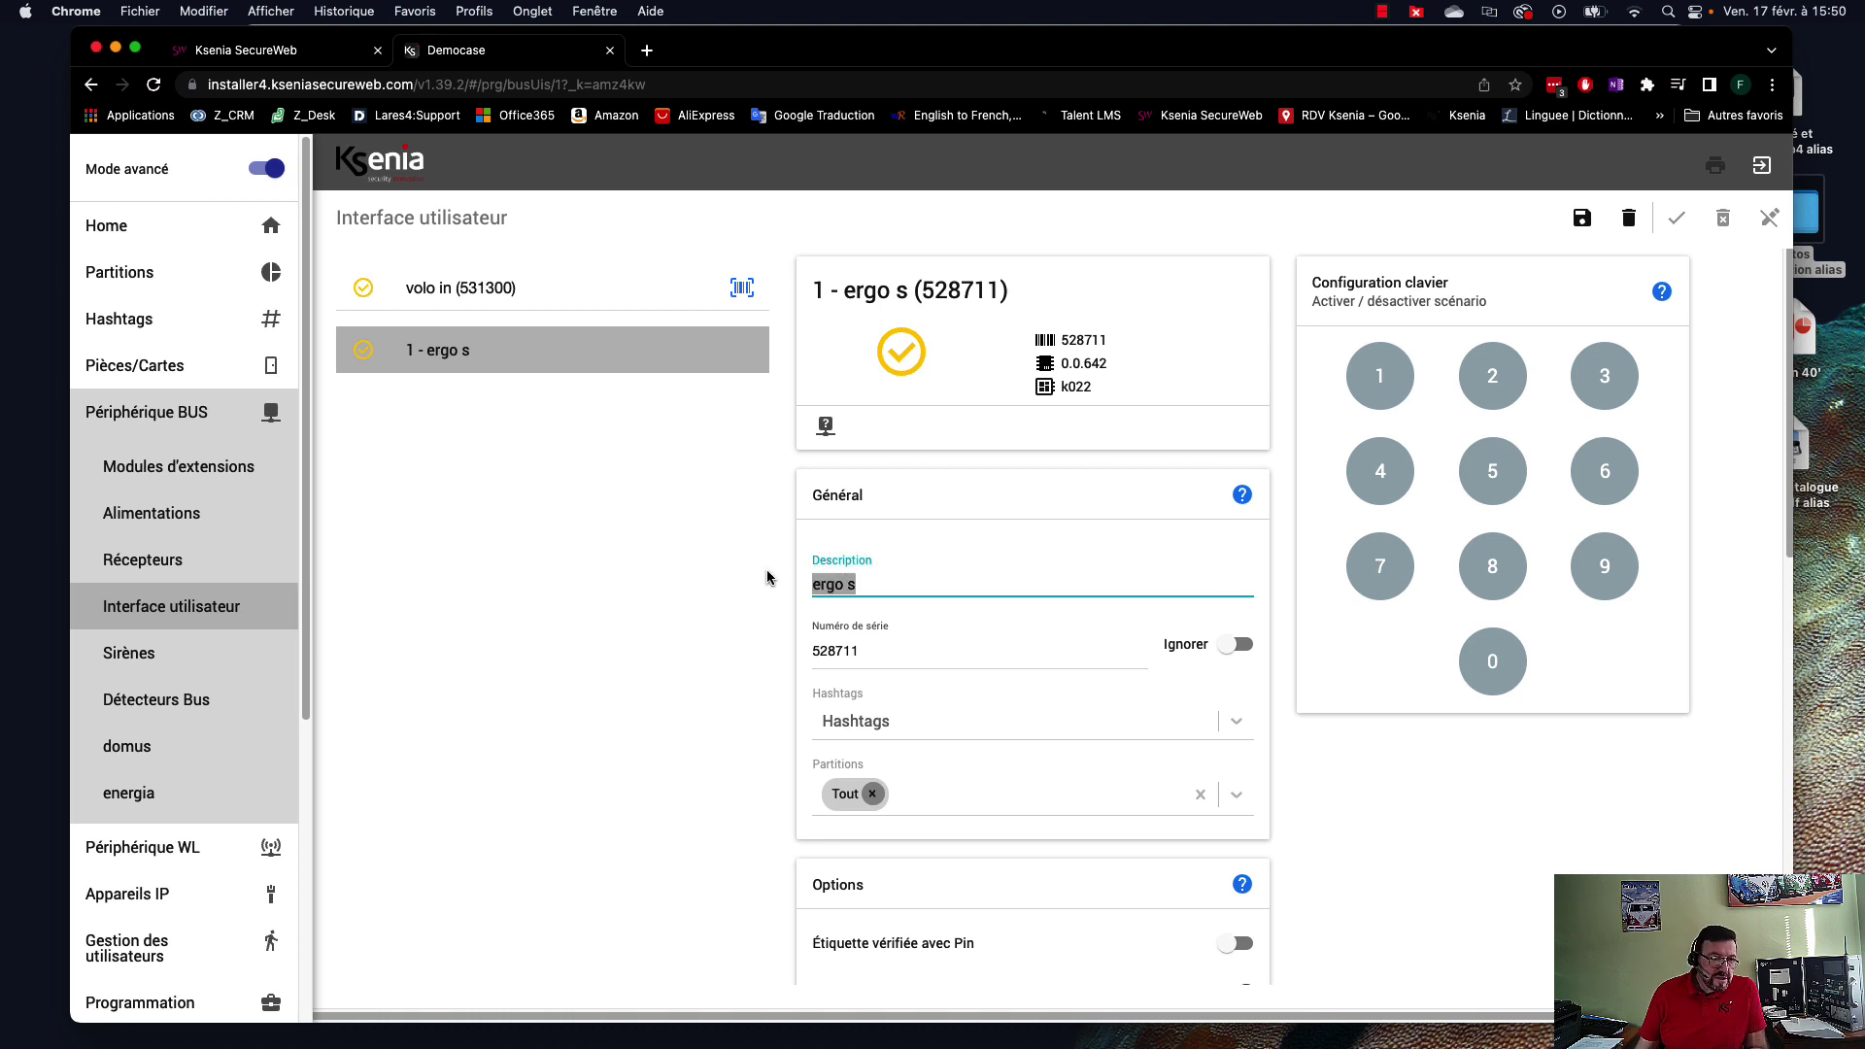
pyautogui.write('C')
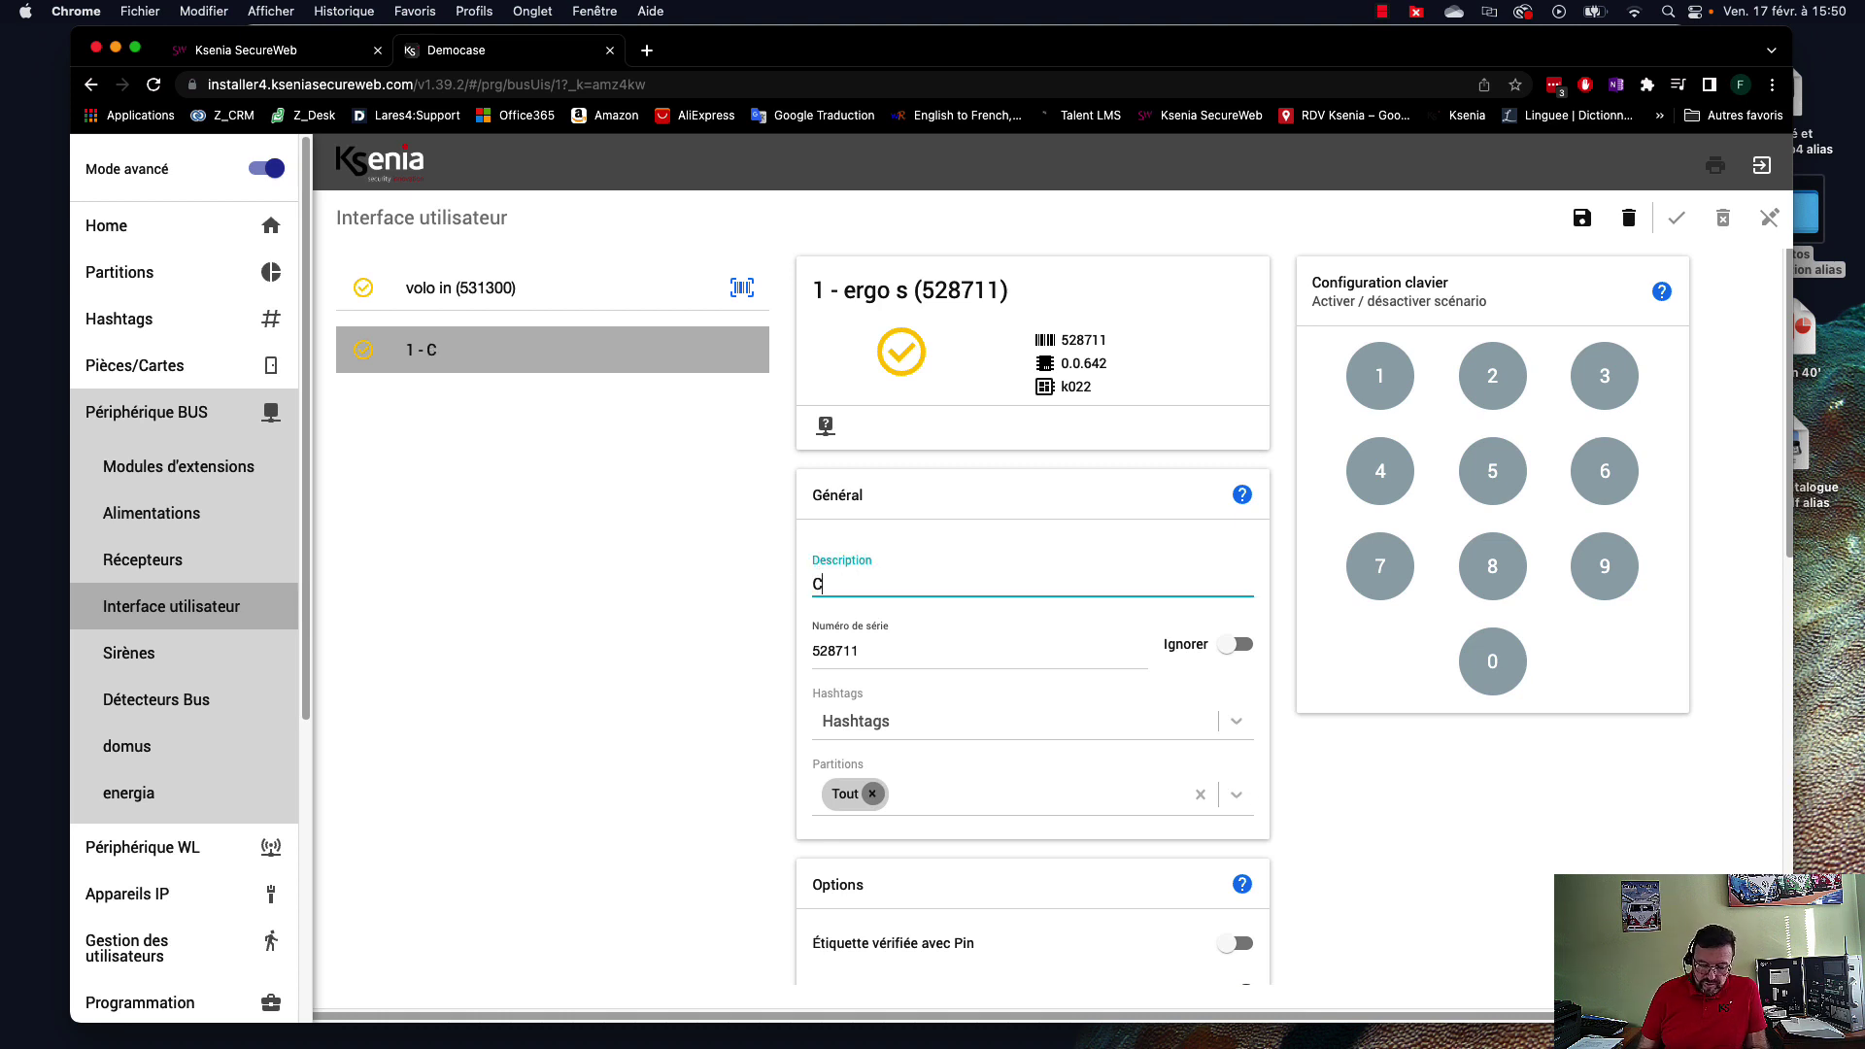
pyautogui.write('lavier')
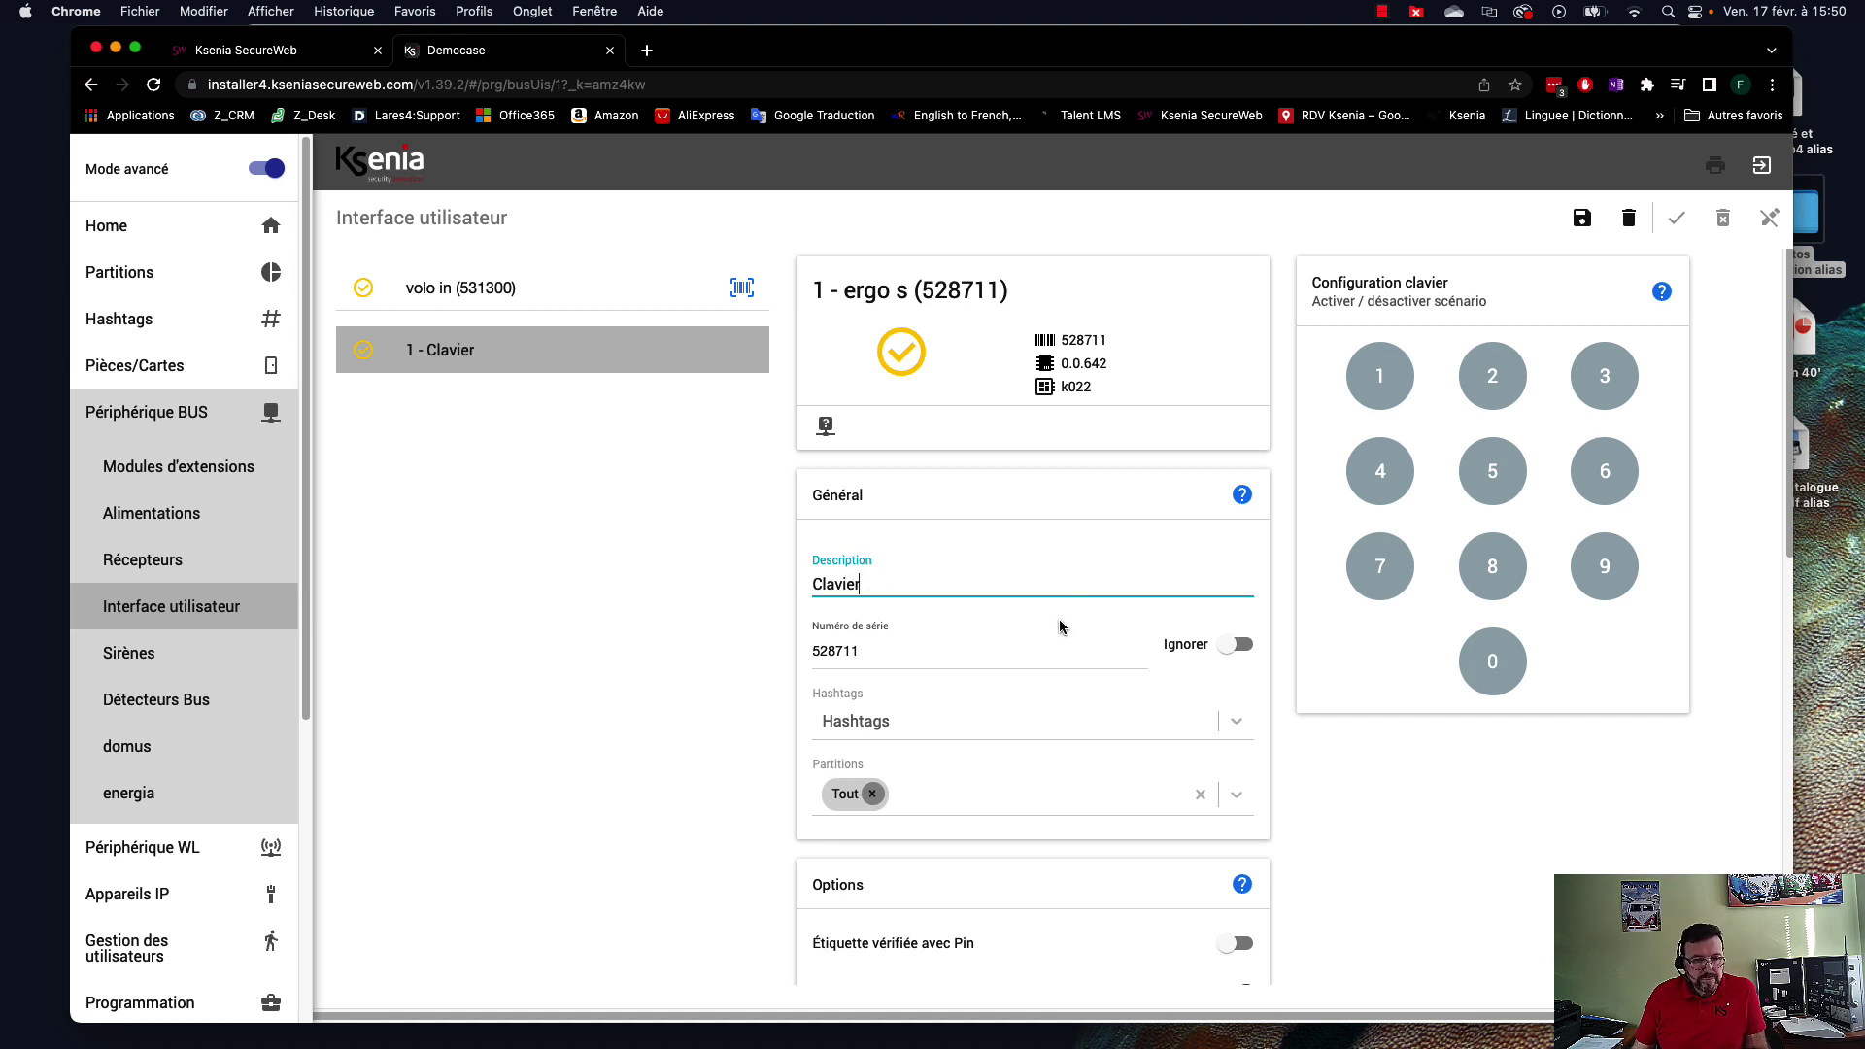
pyautogui.scroll(-1, 1050, 624)
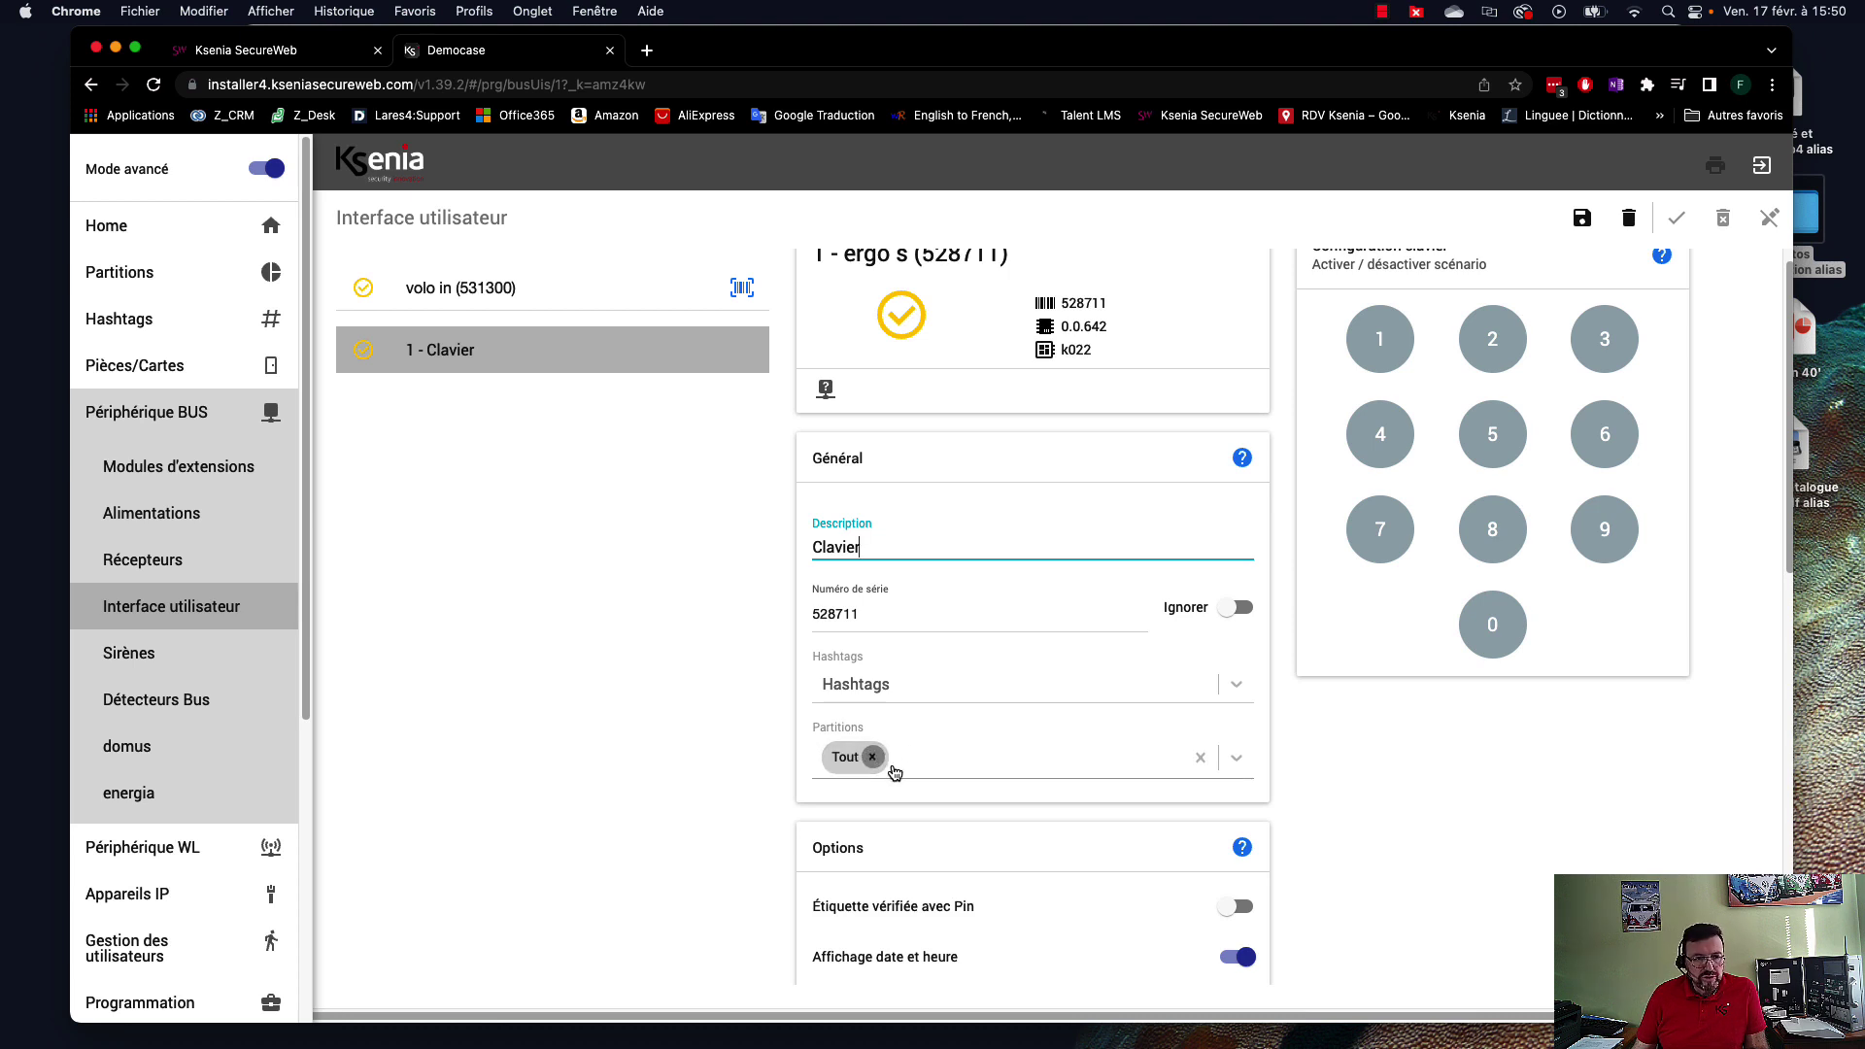
pyautogui.click(1237, 760)
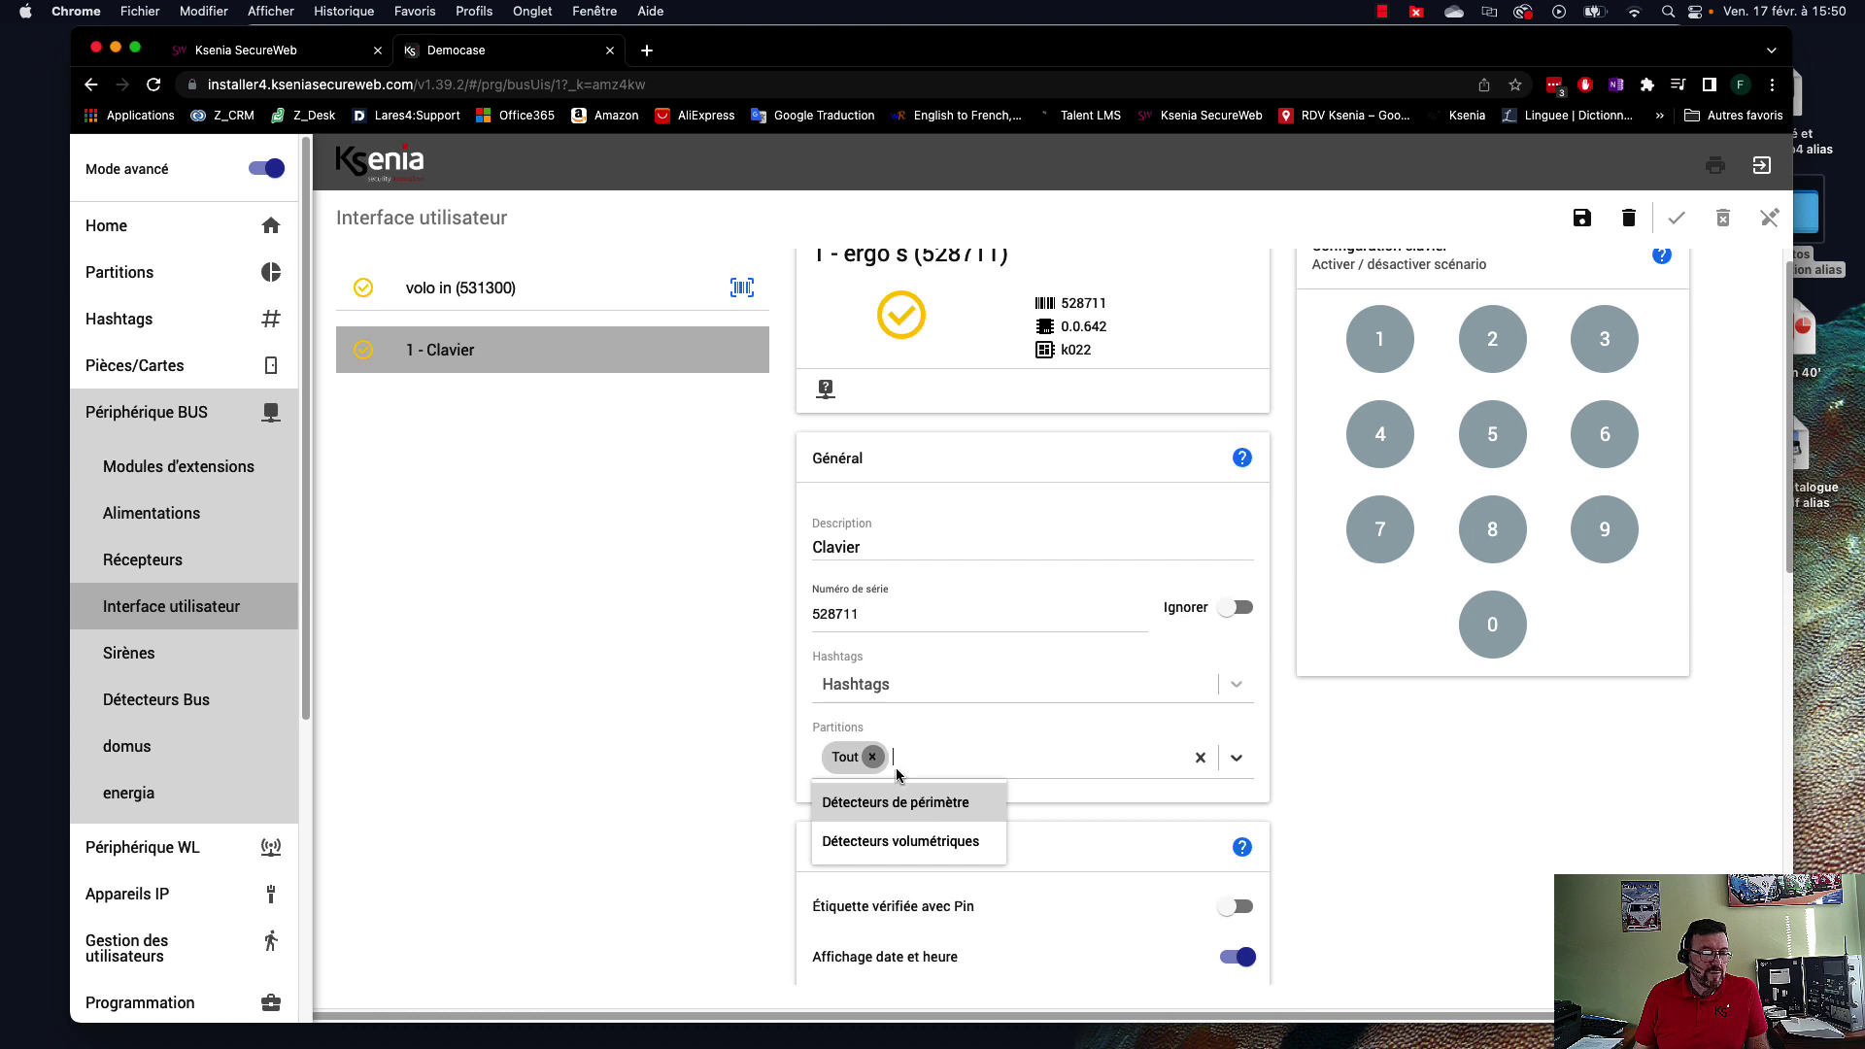
pyautogui.click(935, 759)
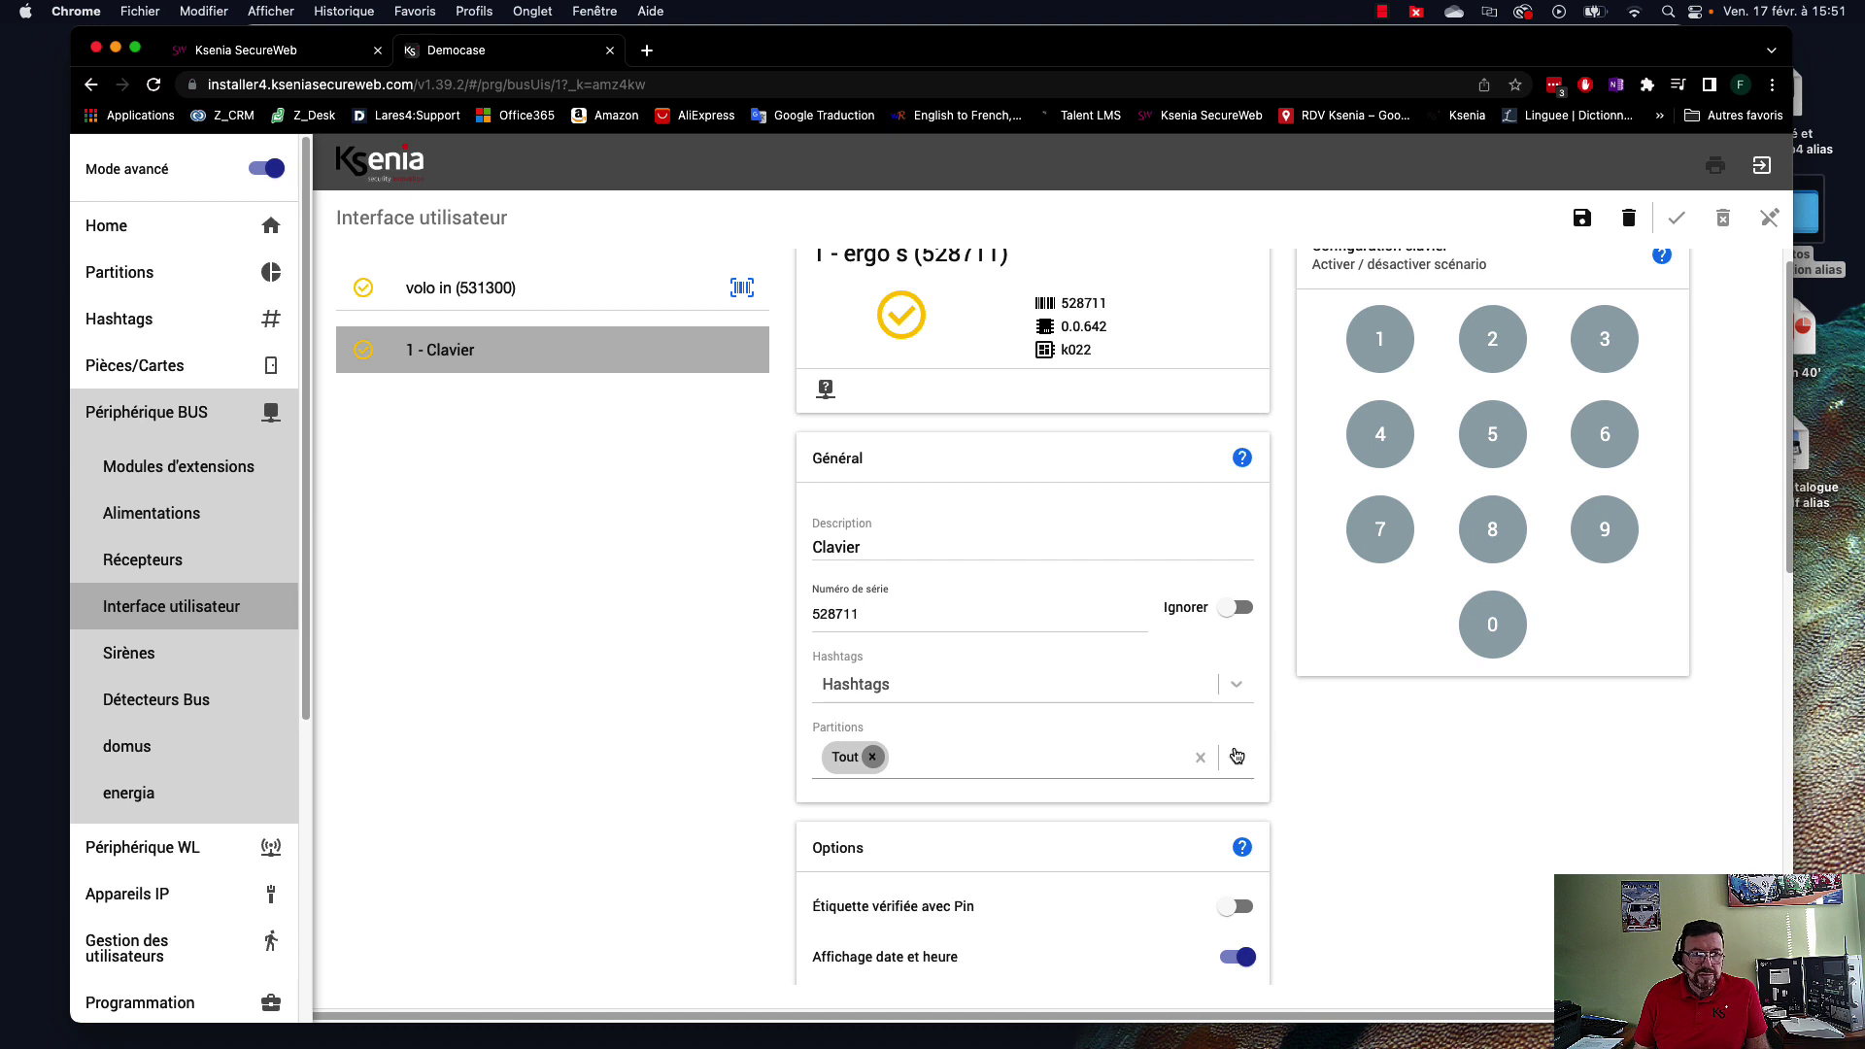
pyautogui.scroll(1, 1411, 808)
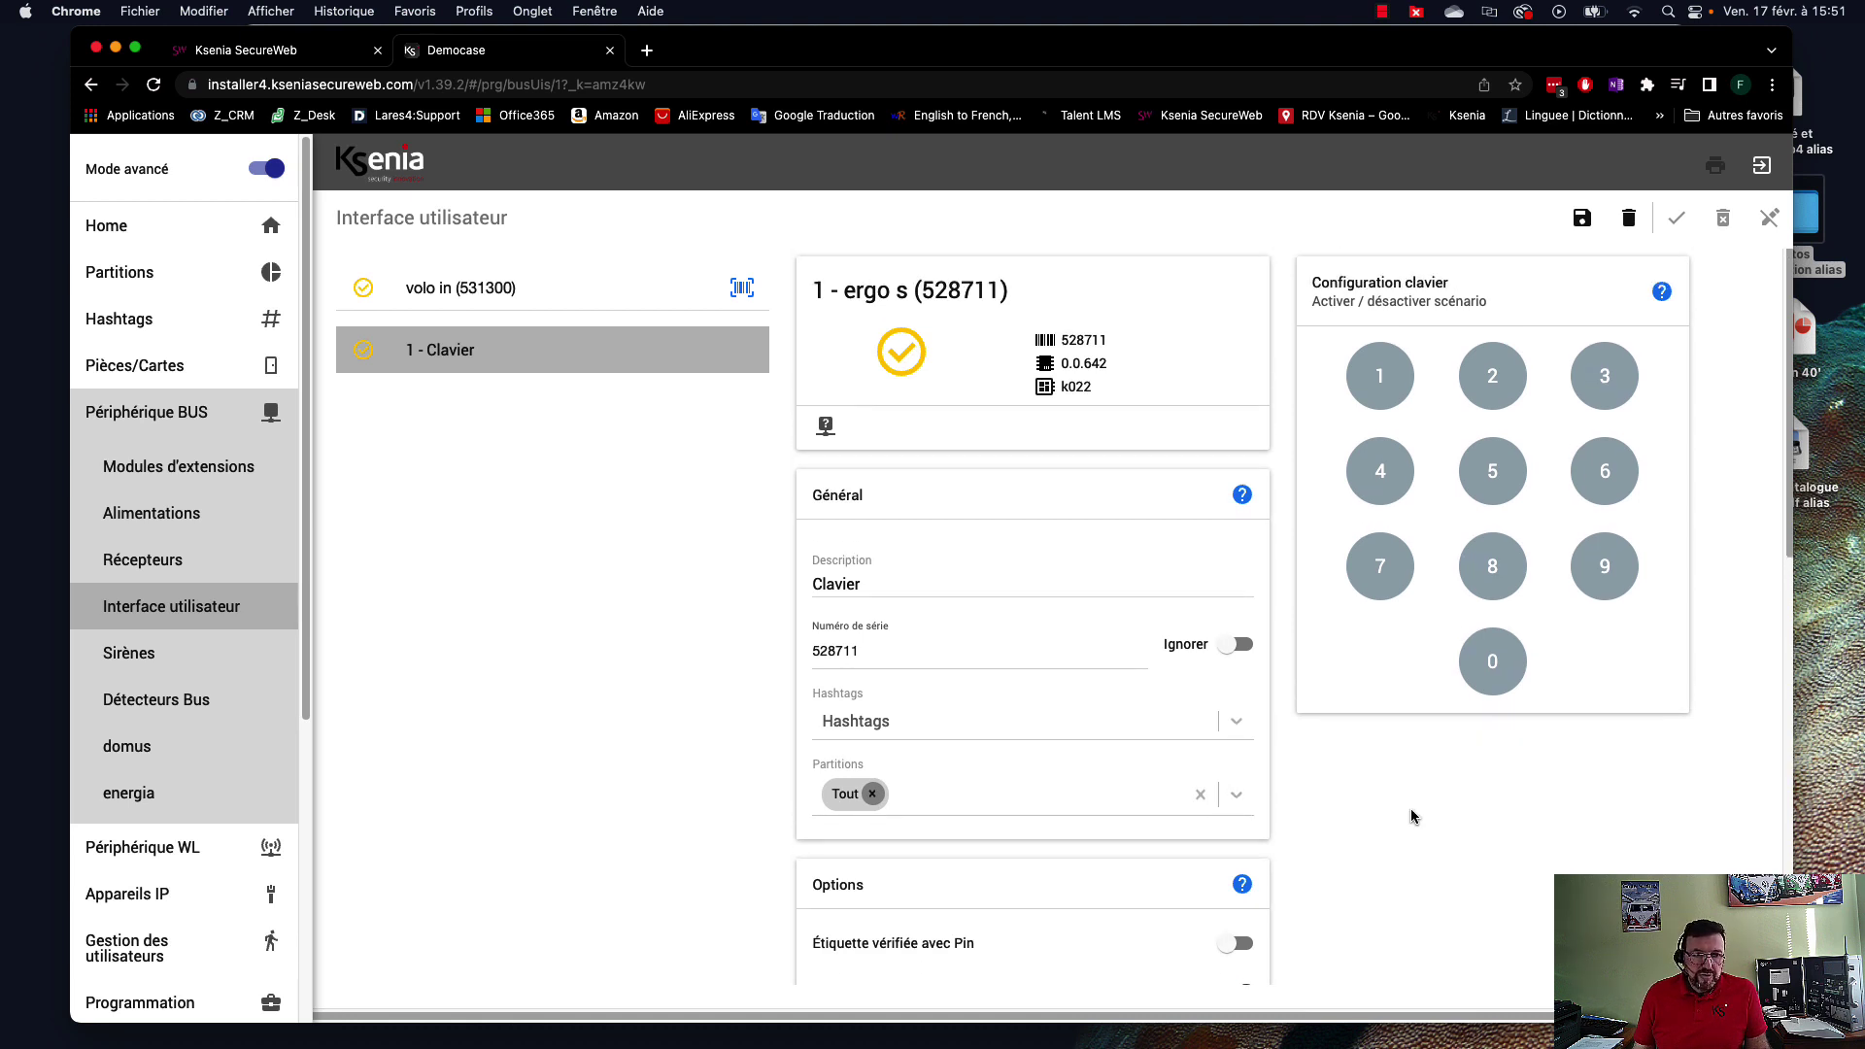
# Save the Clavier keypad settings and exit edit mode.
pyautogui.click(1581, 220)
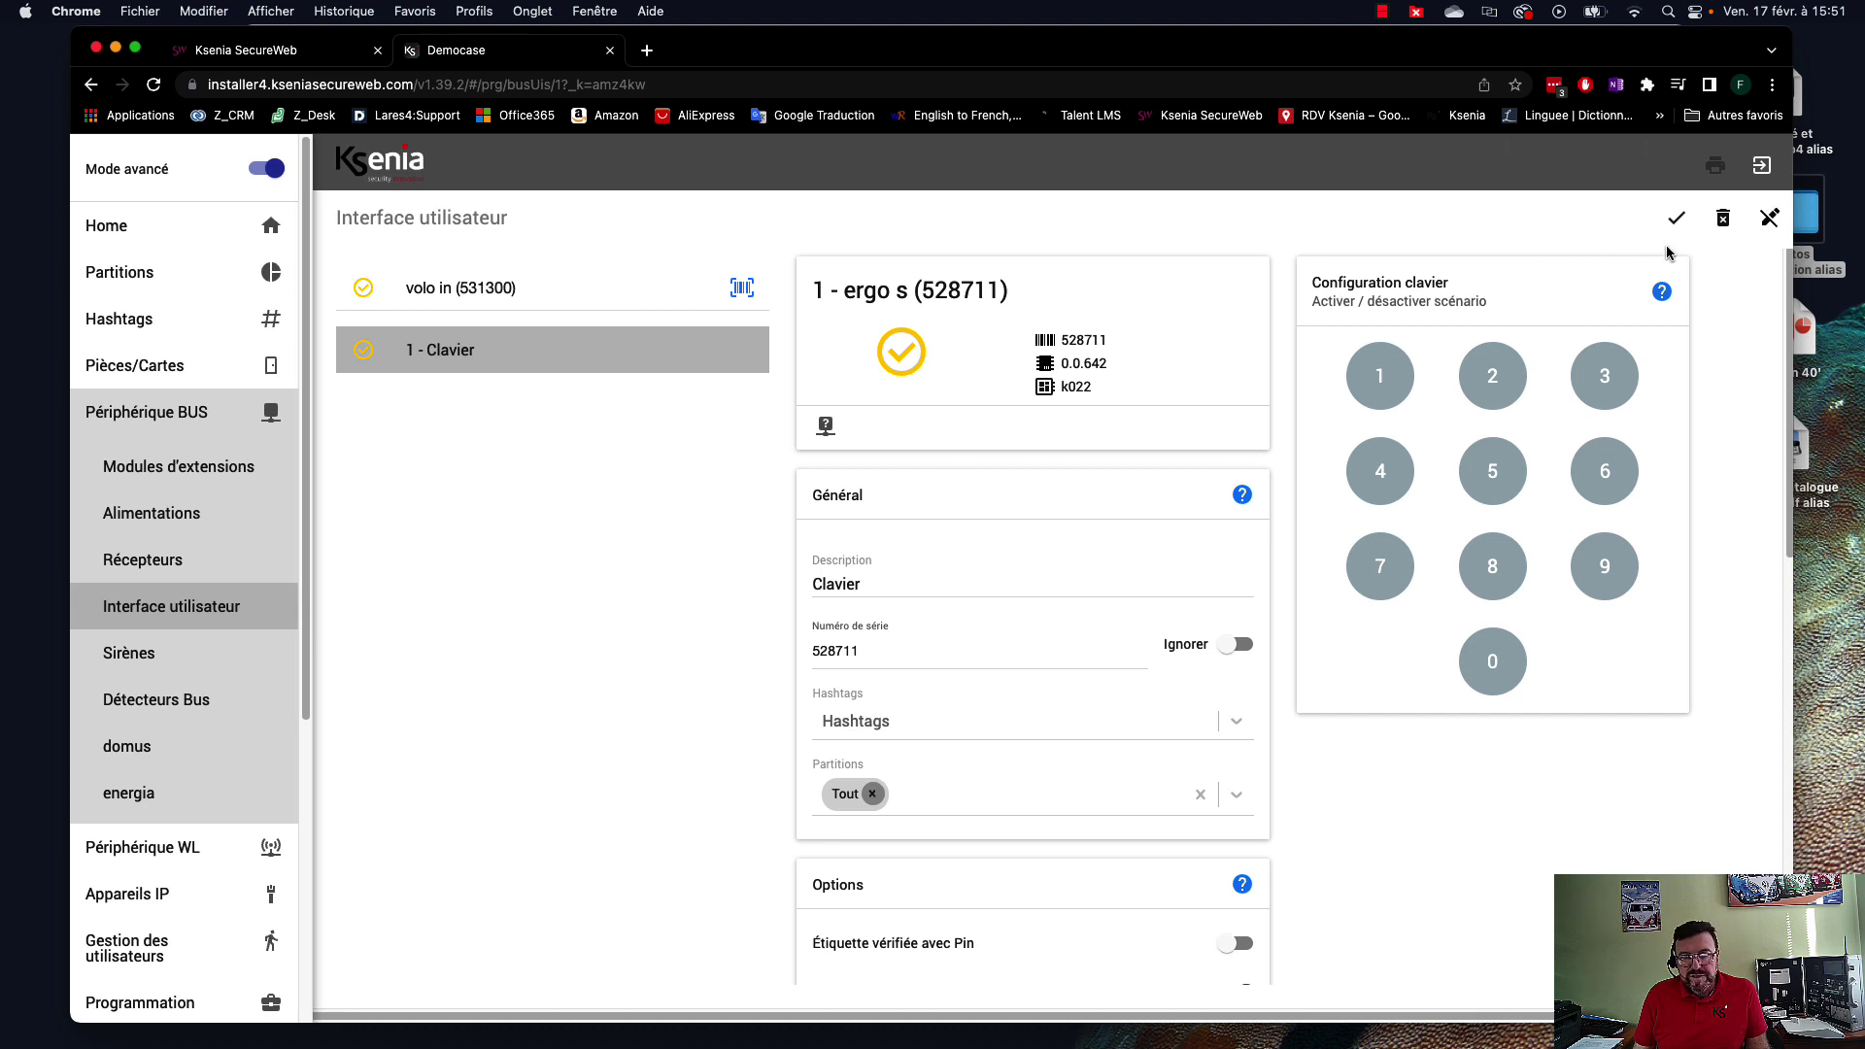
pyautogui.click(1676, 217)
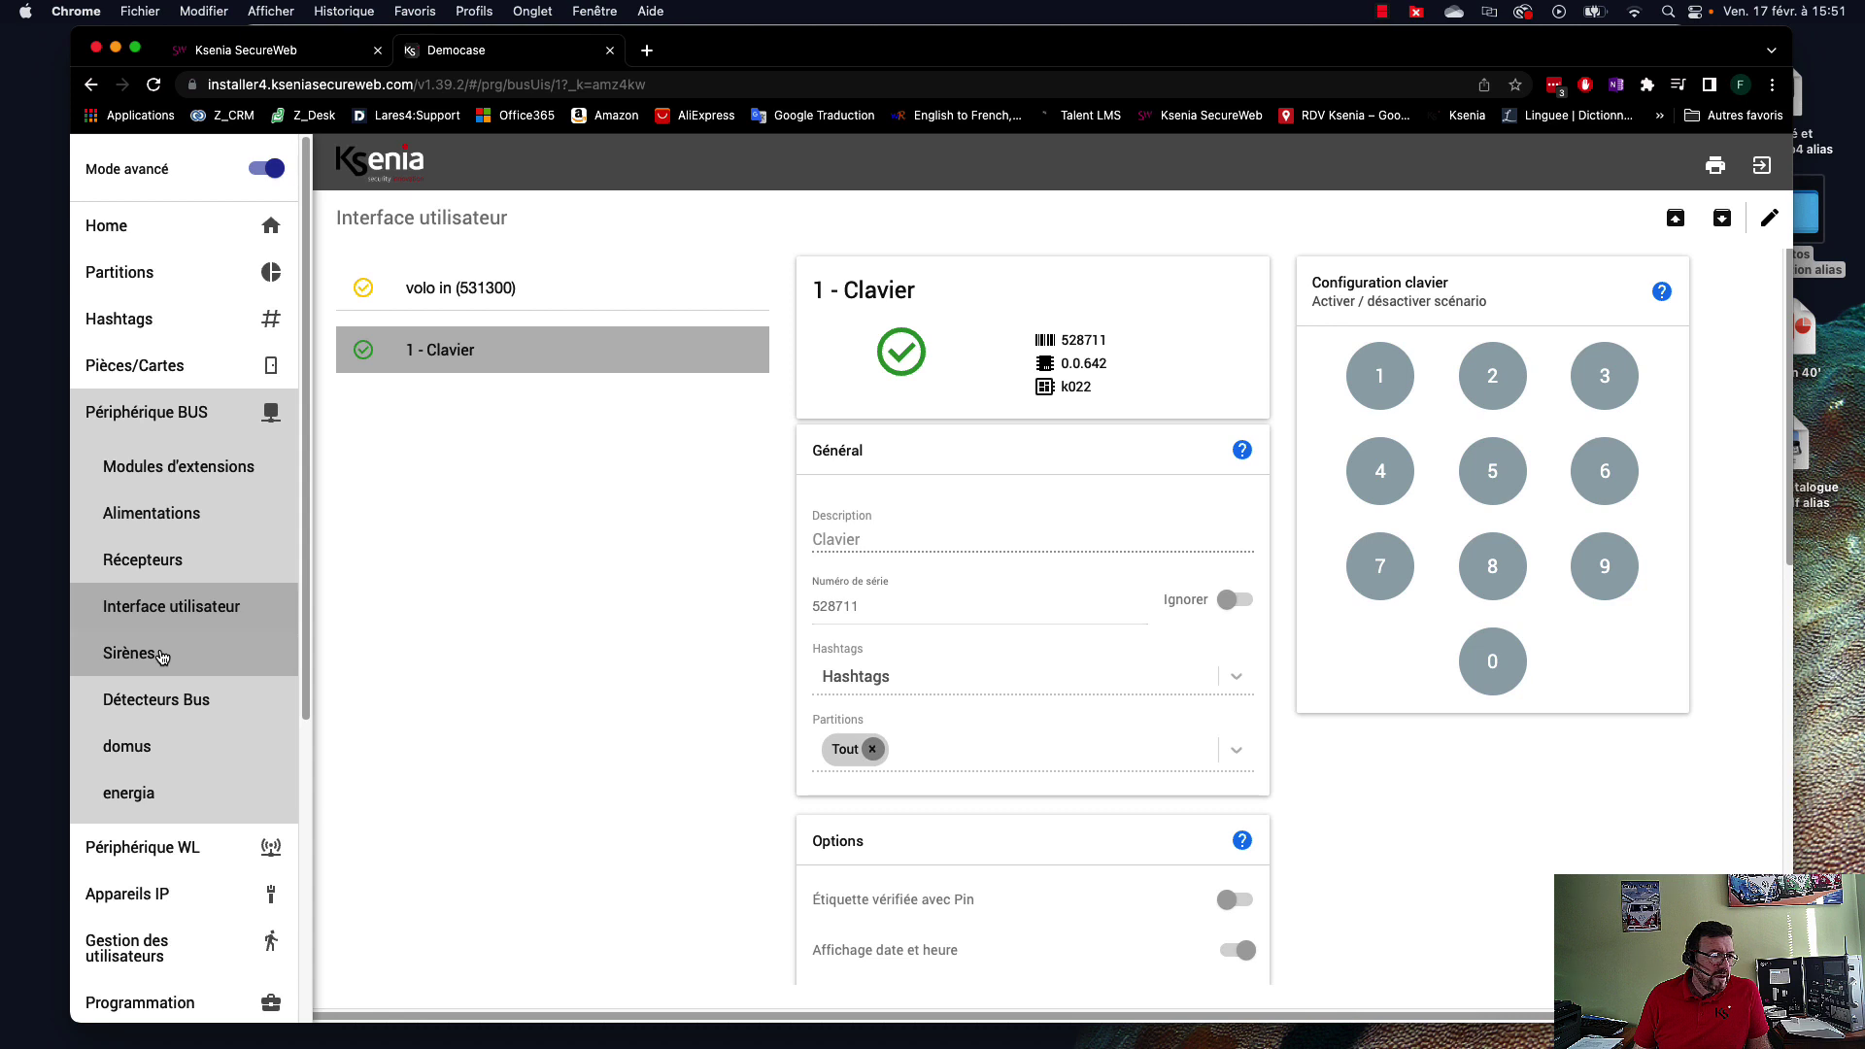
# Rename the wireless siren to Sirène façade SUD with serial 006790 and save it.
pyautogui.scroll(-3, 165, 666)
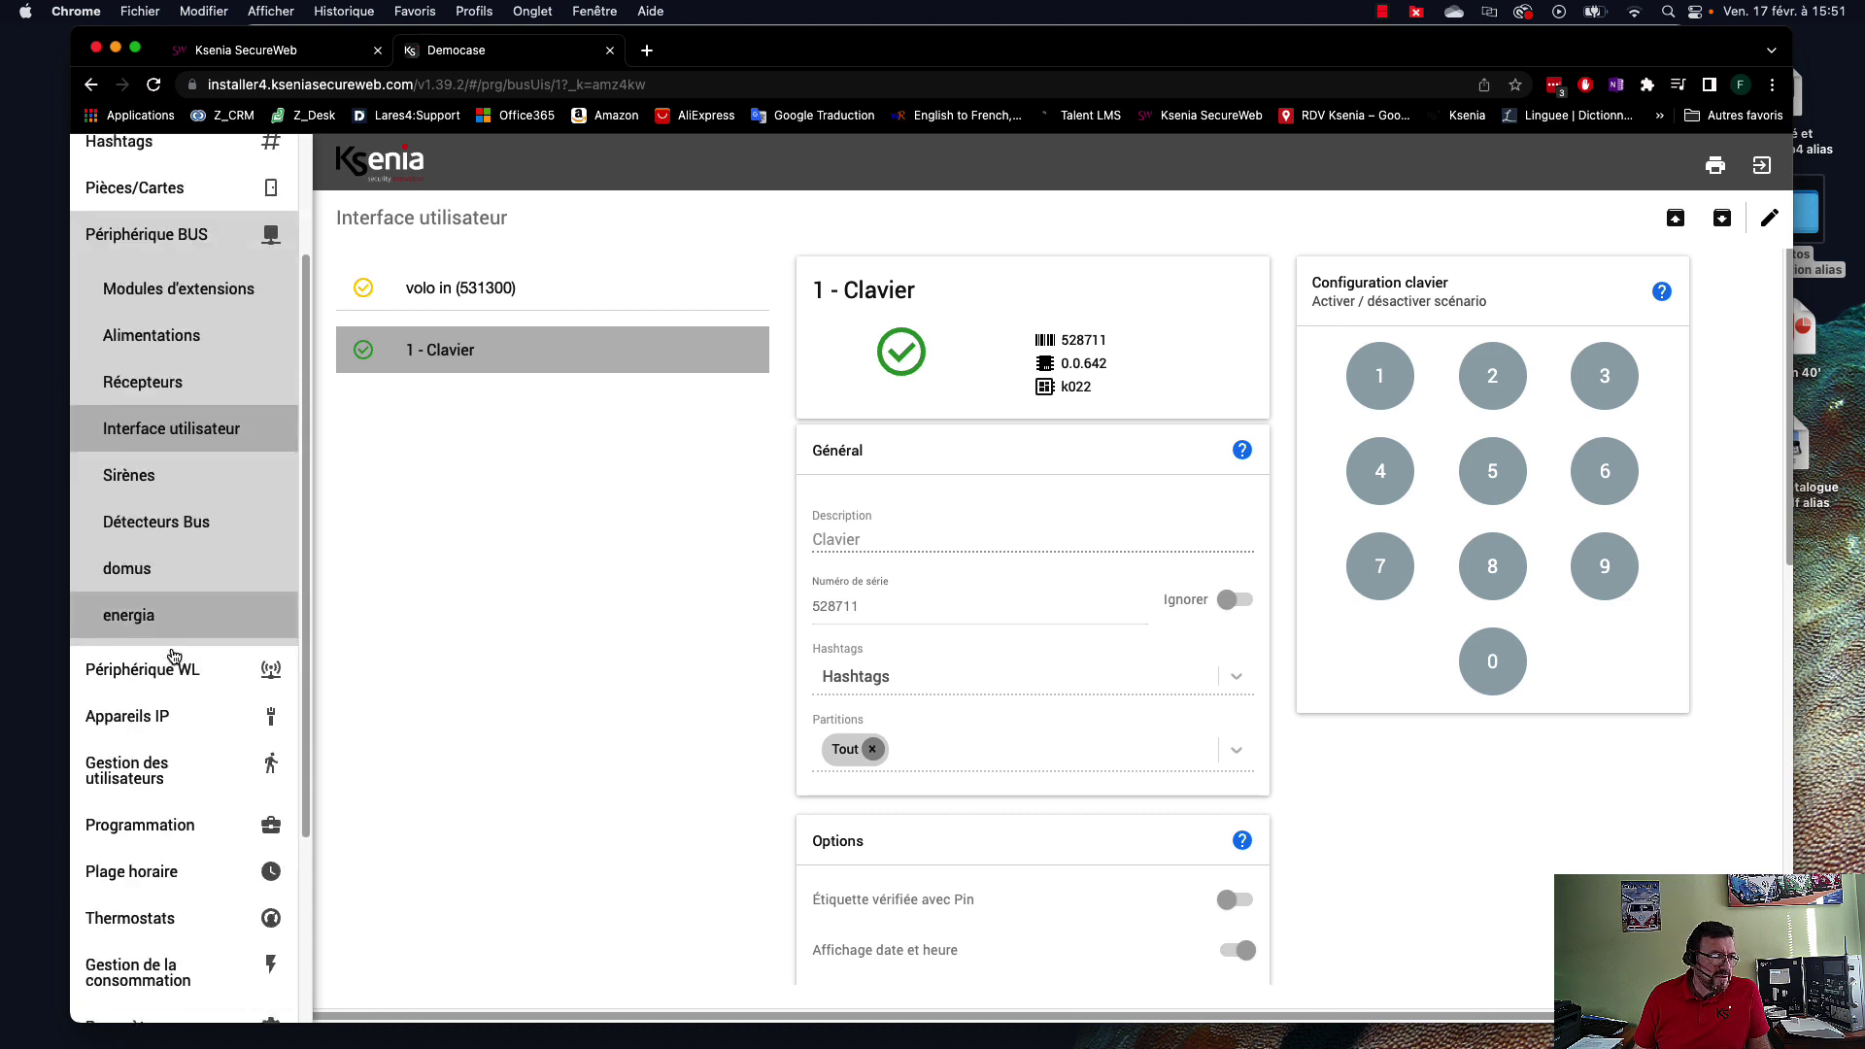
pyautogui.click(169, 663)
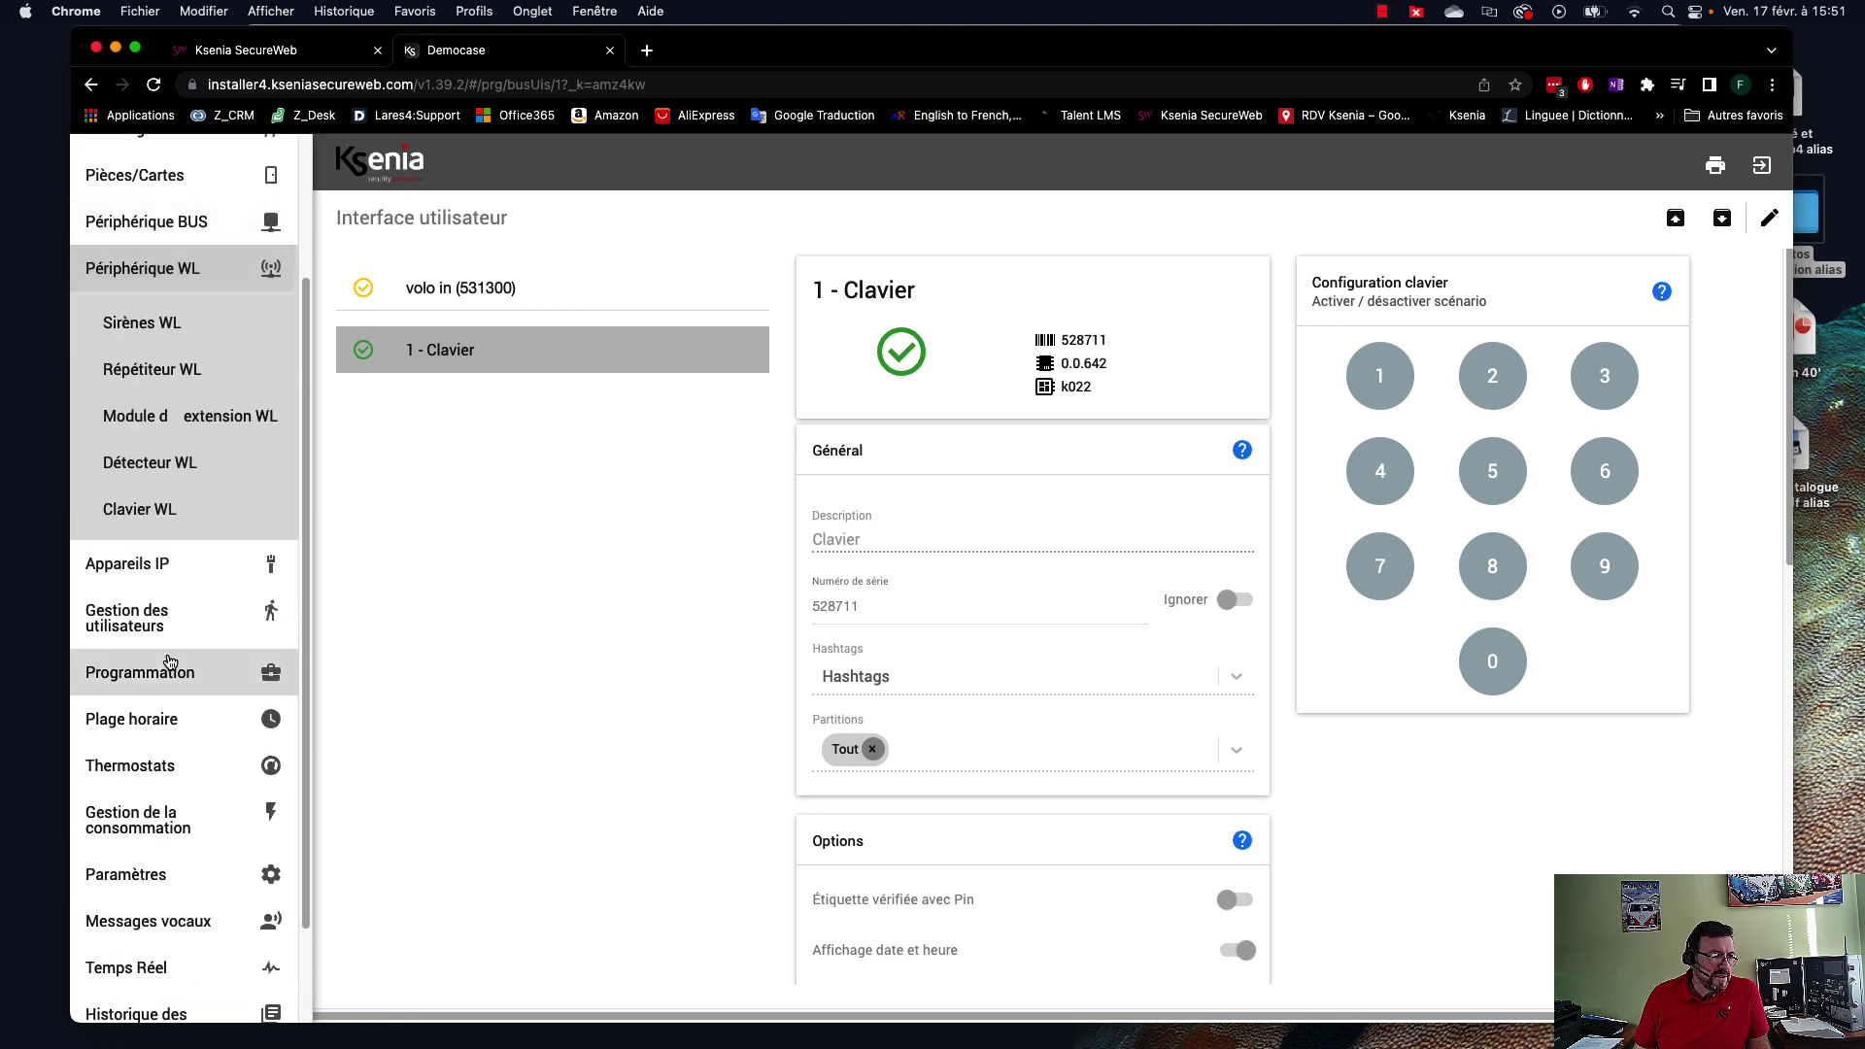
pyautogui.click(165, 324)
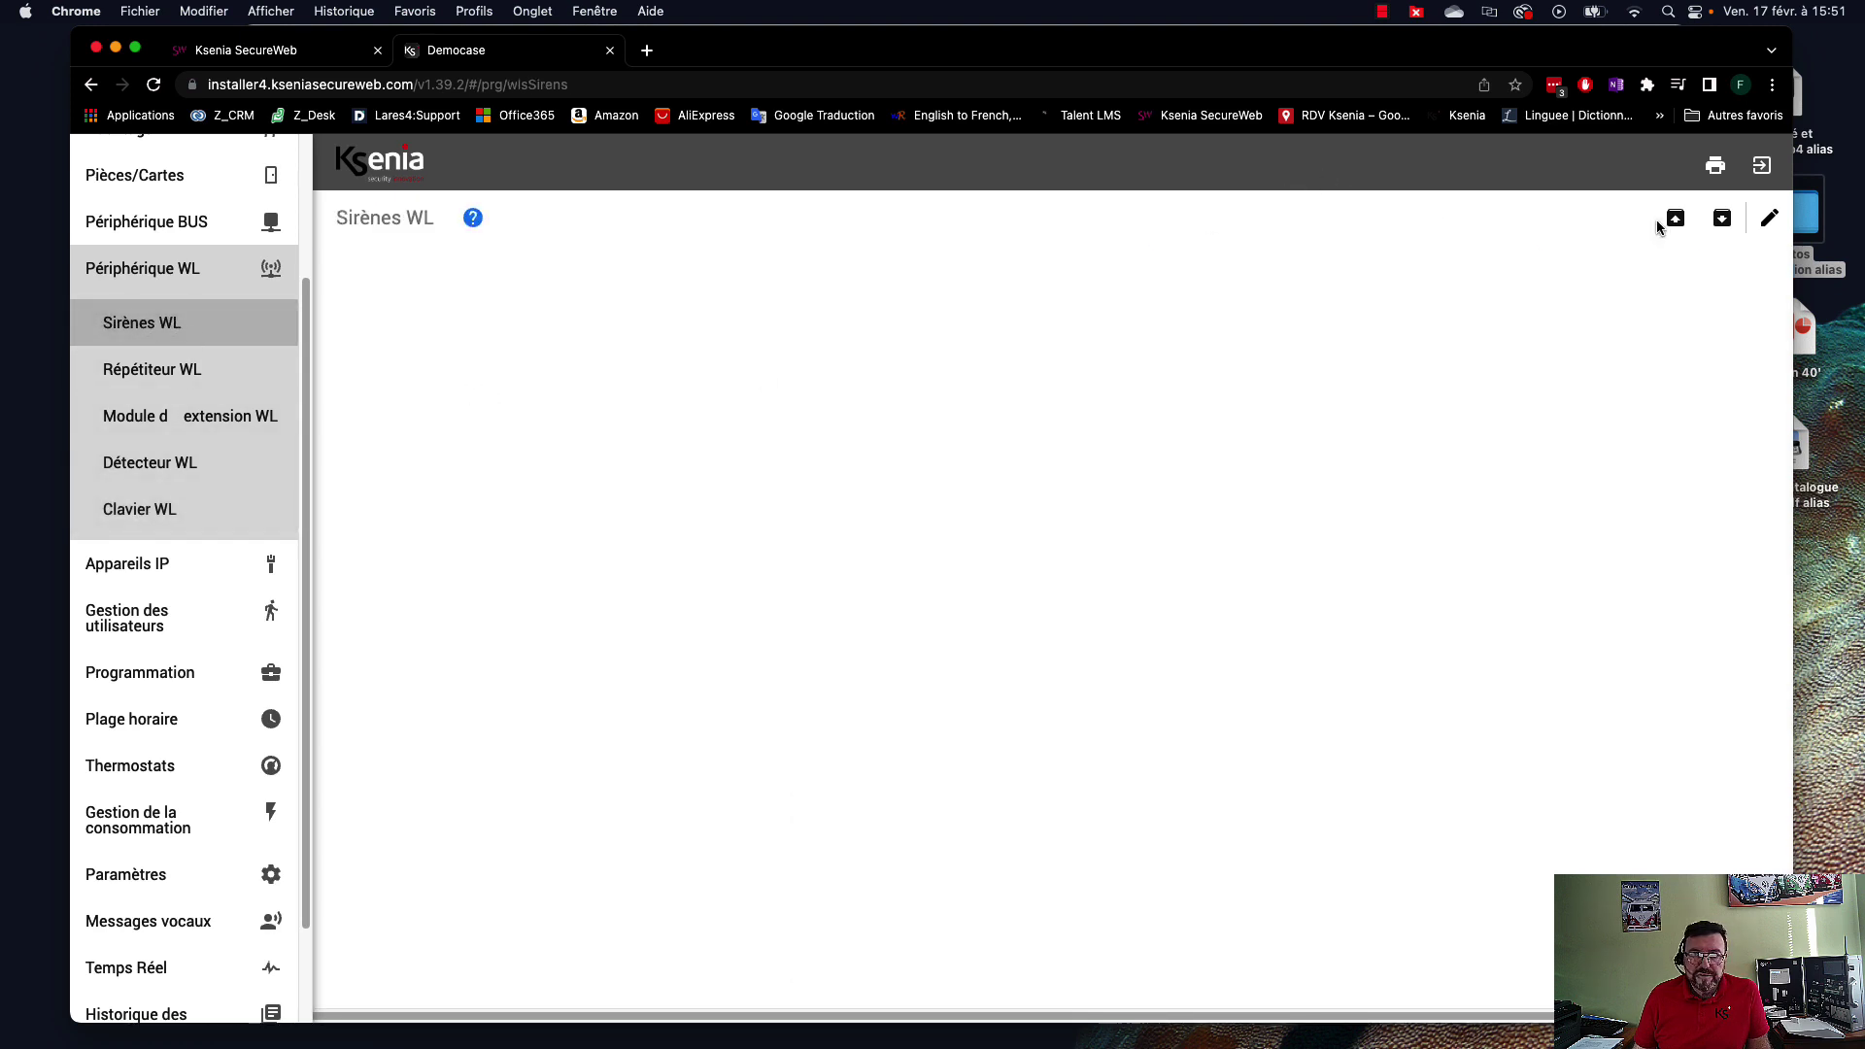
pyautogui.click(1767, 221)
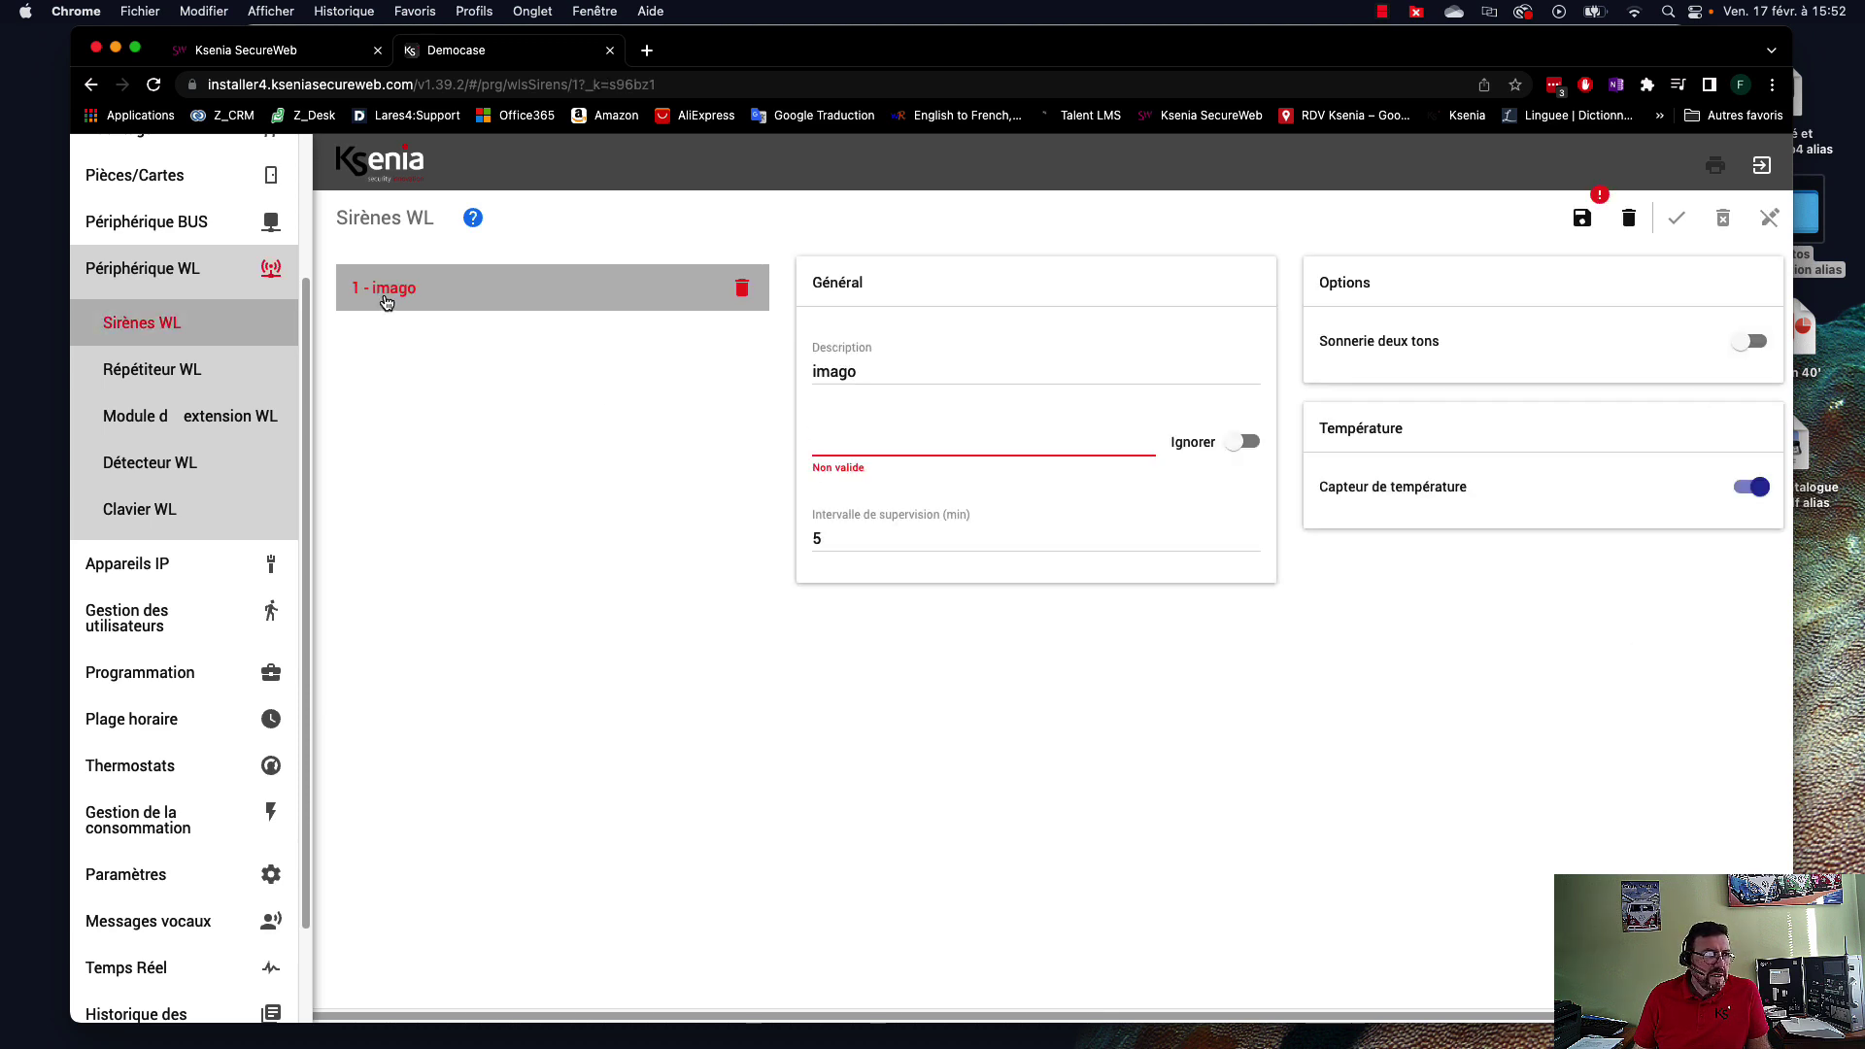
pyautogui.moveTo(907, 371); pyautogui.dragTo(783, 370)
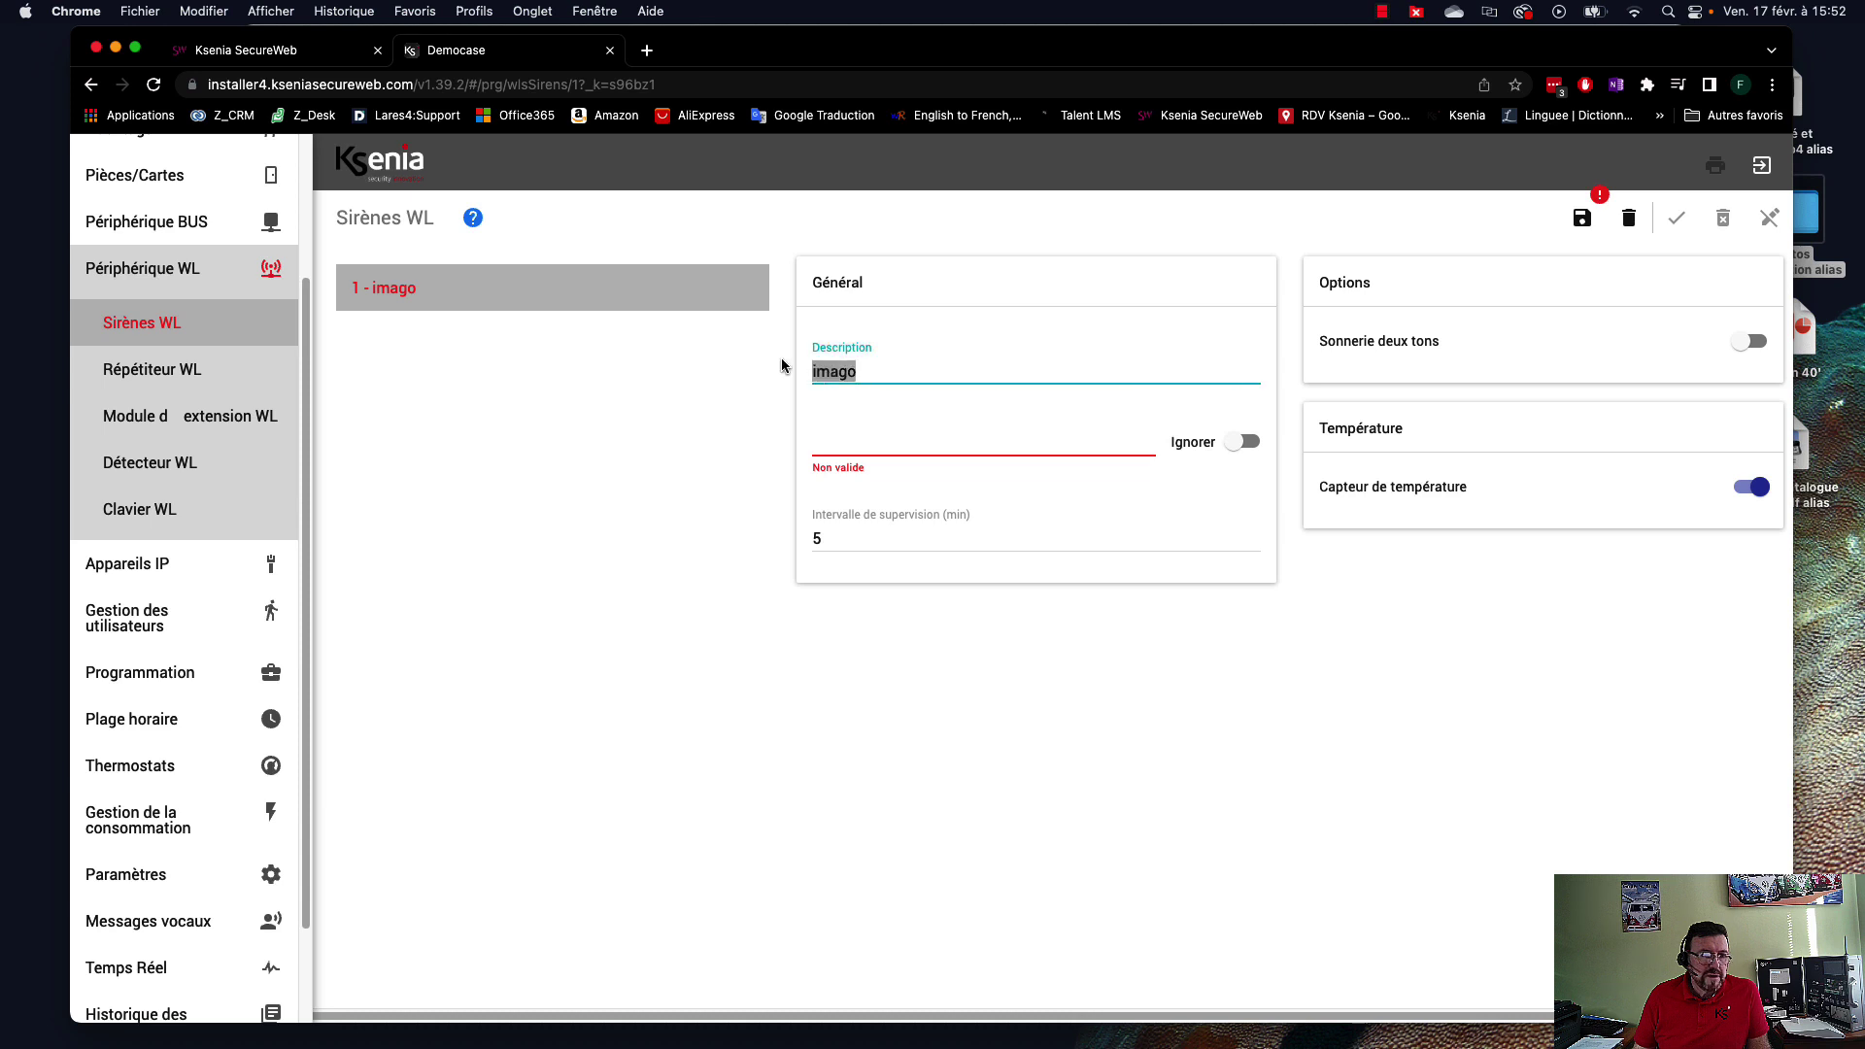
pyautogui.write('S')
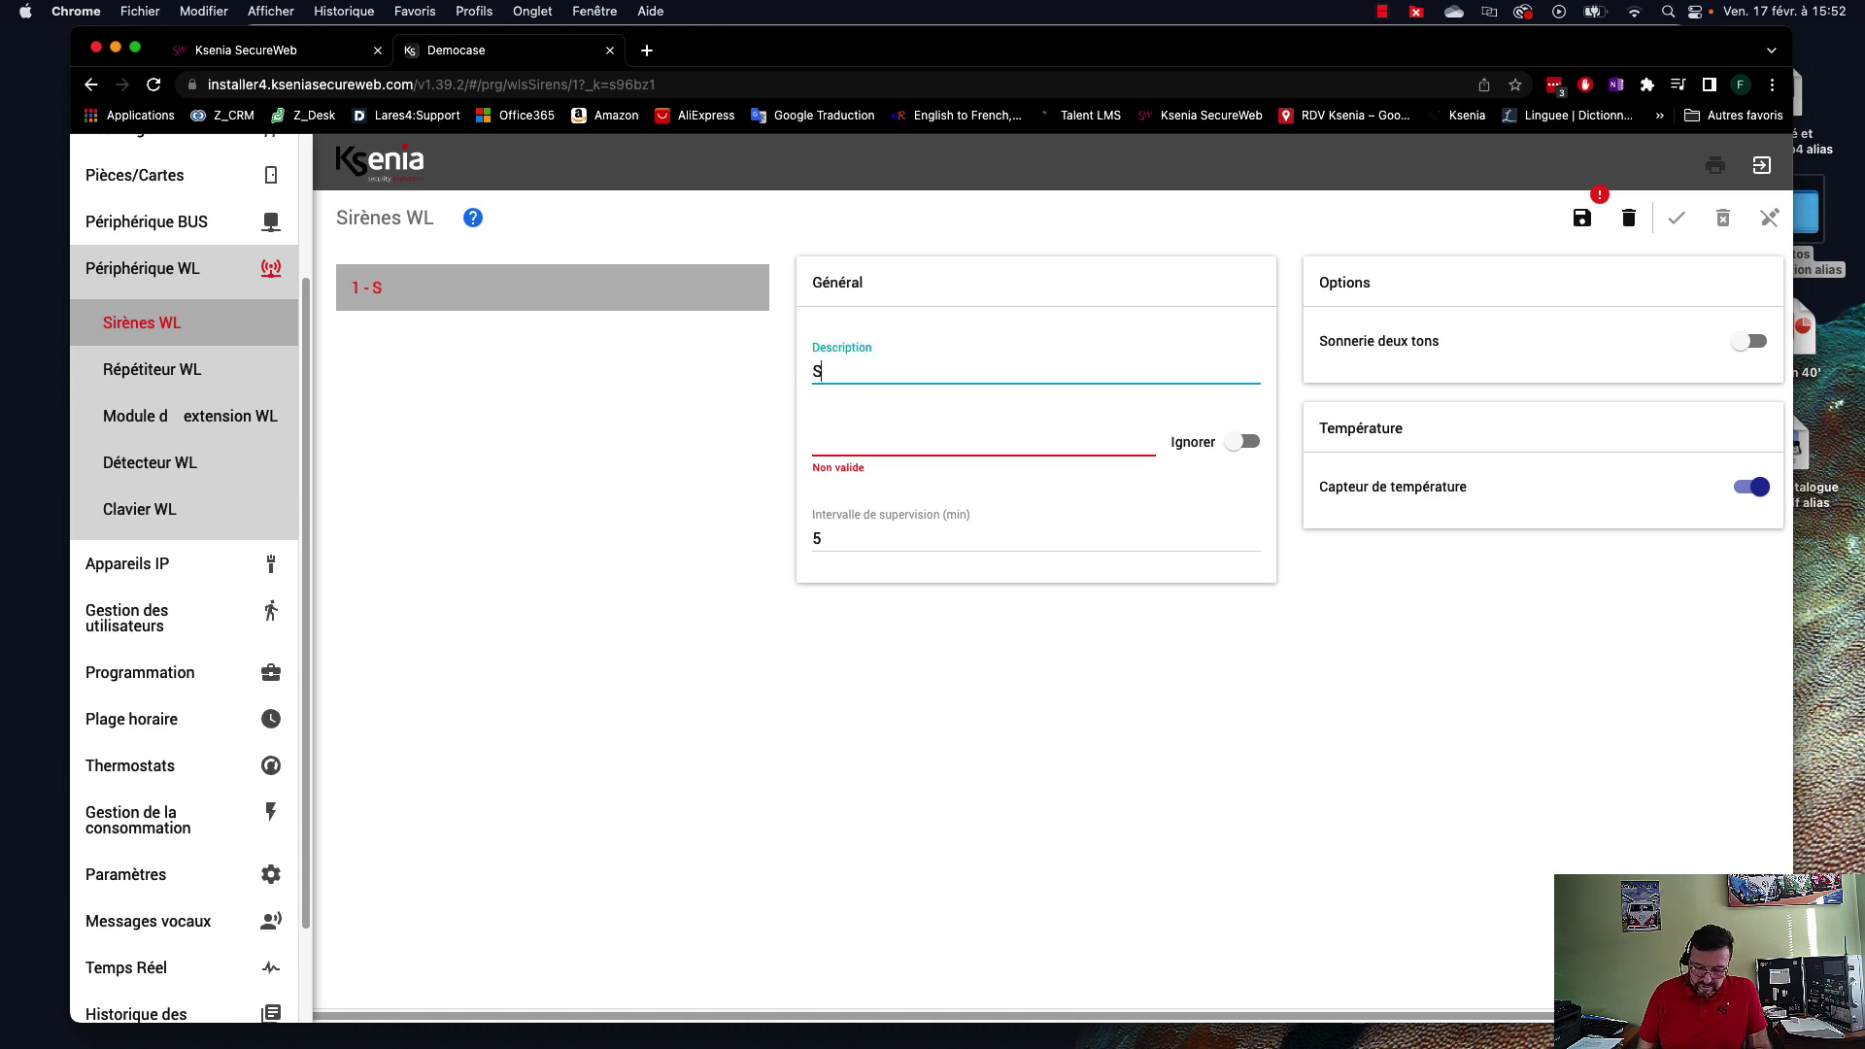
pyautogui.write('irène façade')
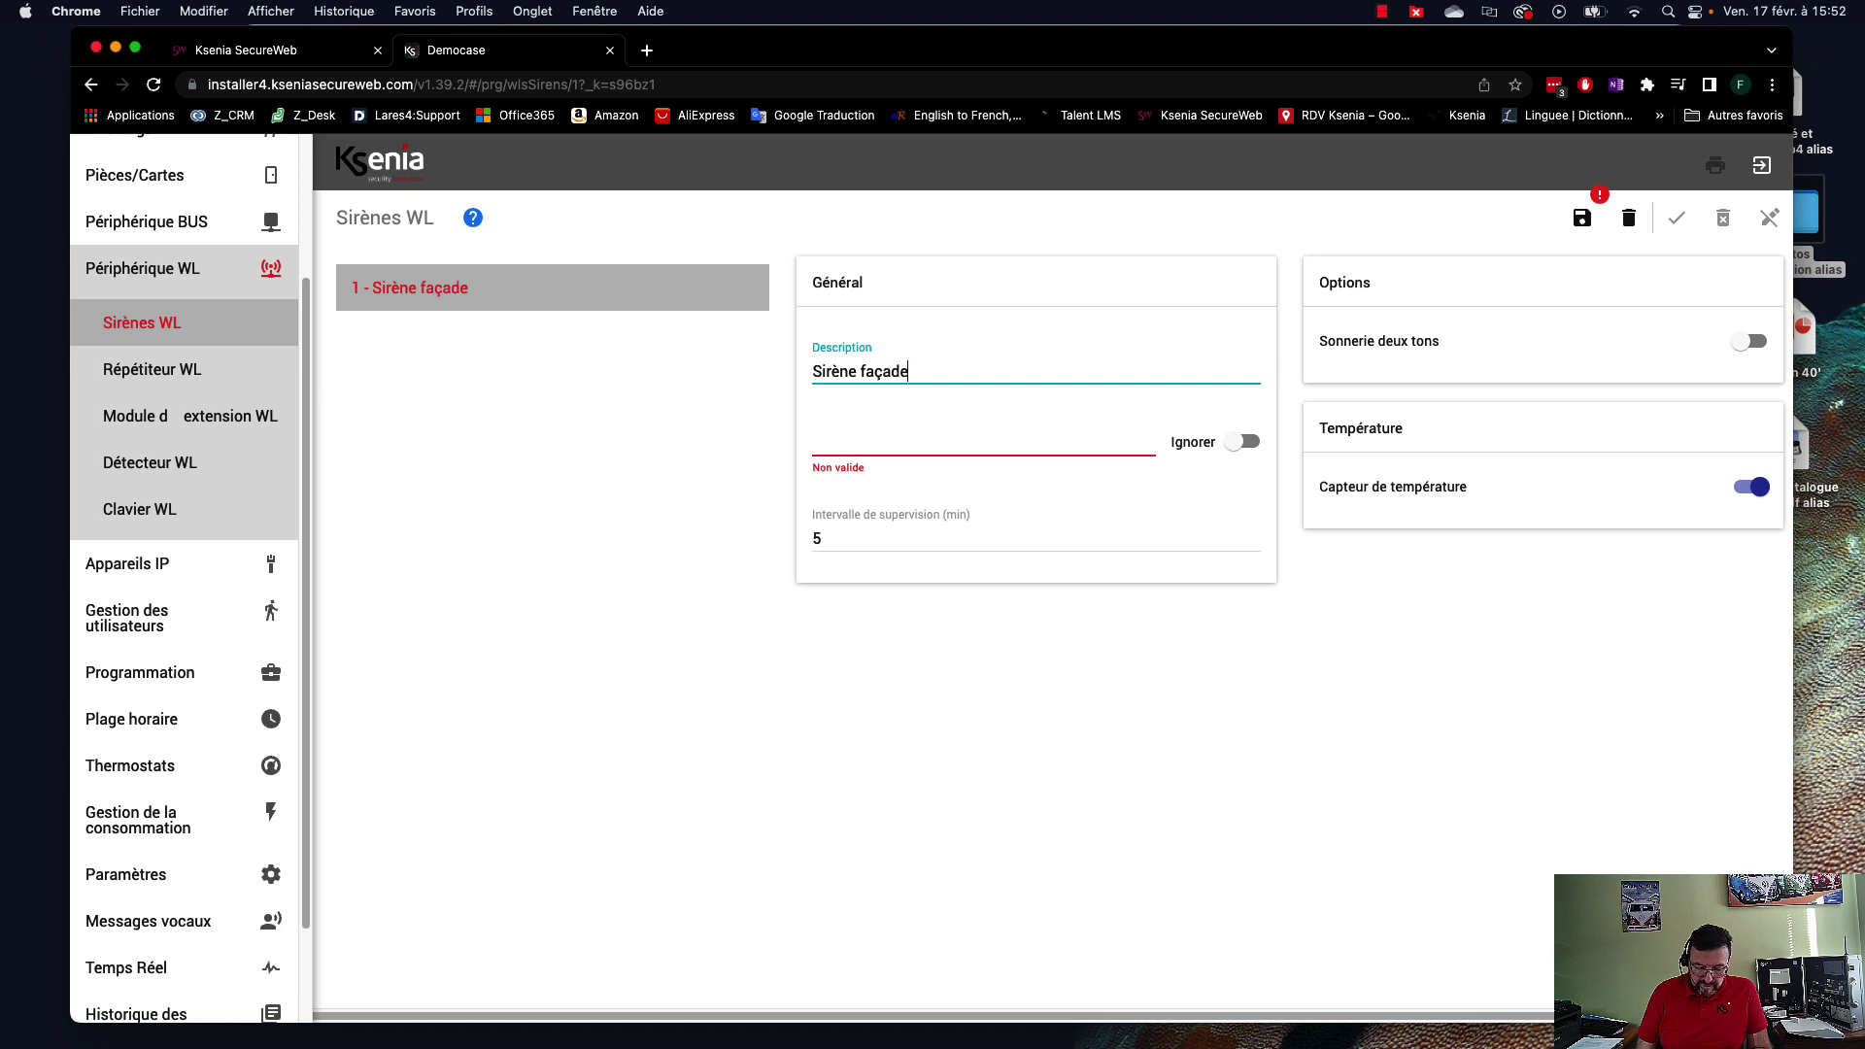
pyautogui.write(' SUD')
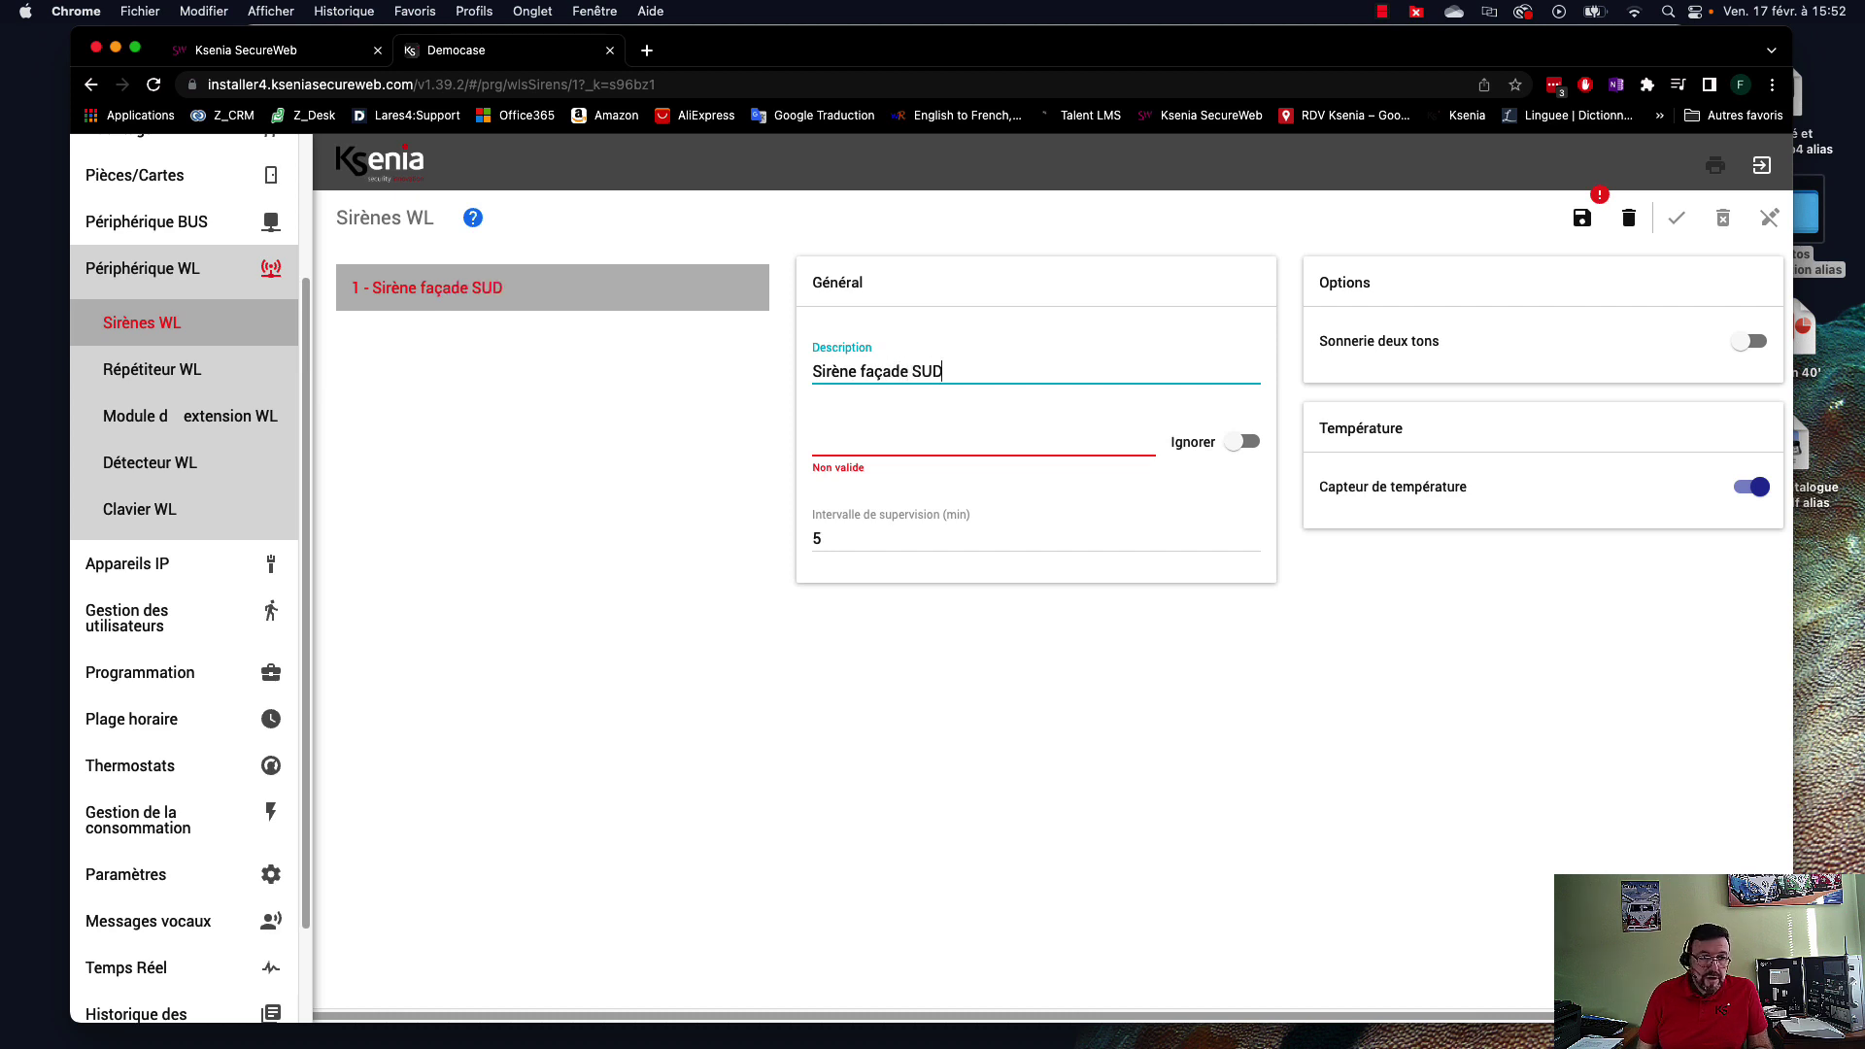
pyautogui.click(909, 437)
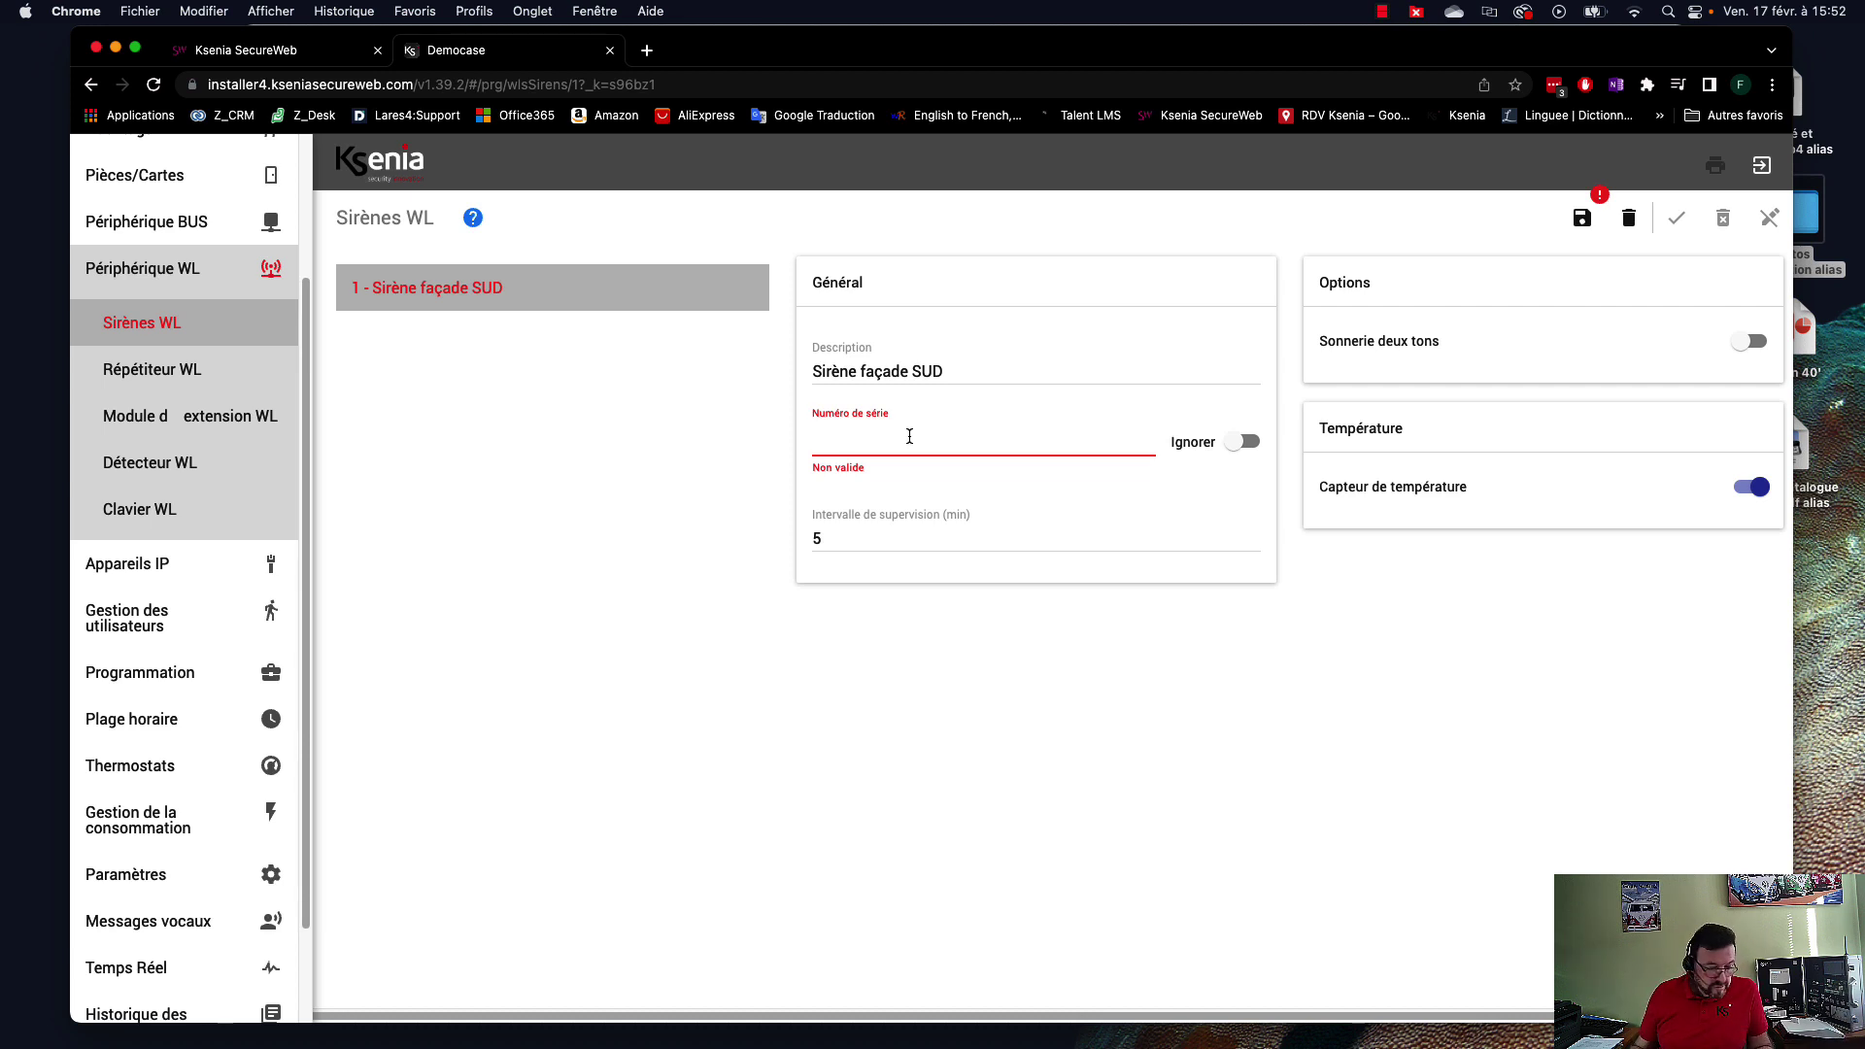
pyautogui.write('0067')
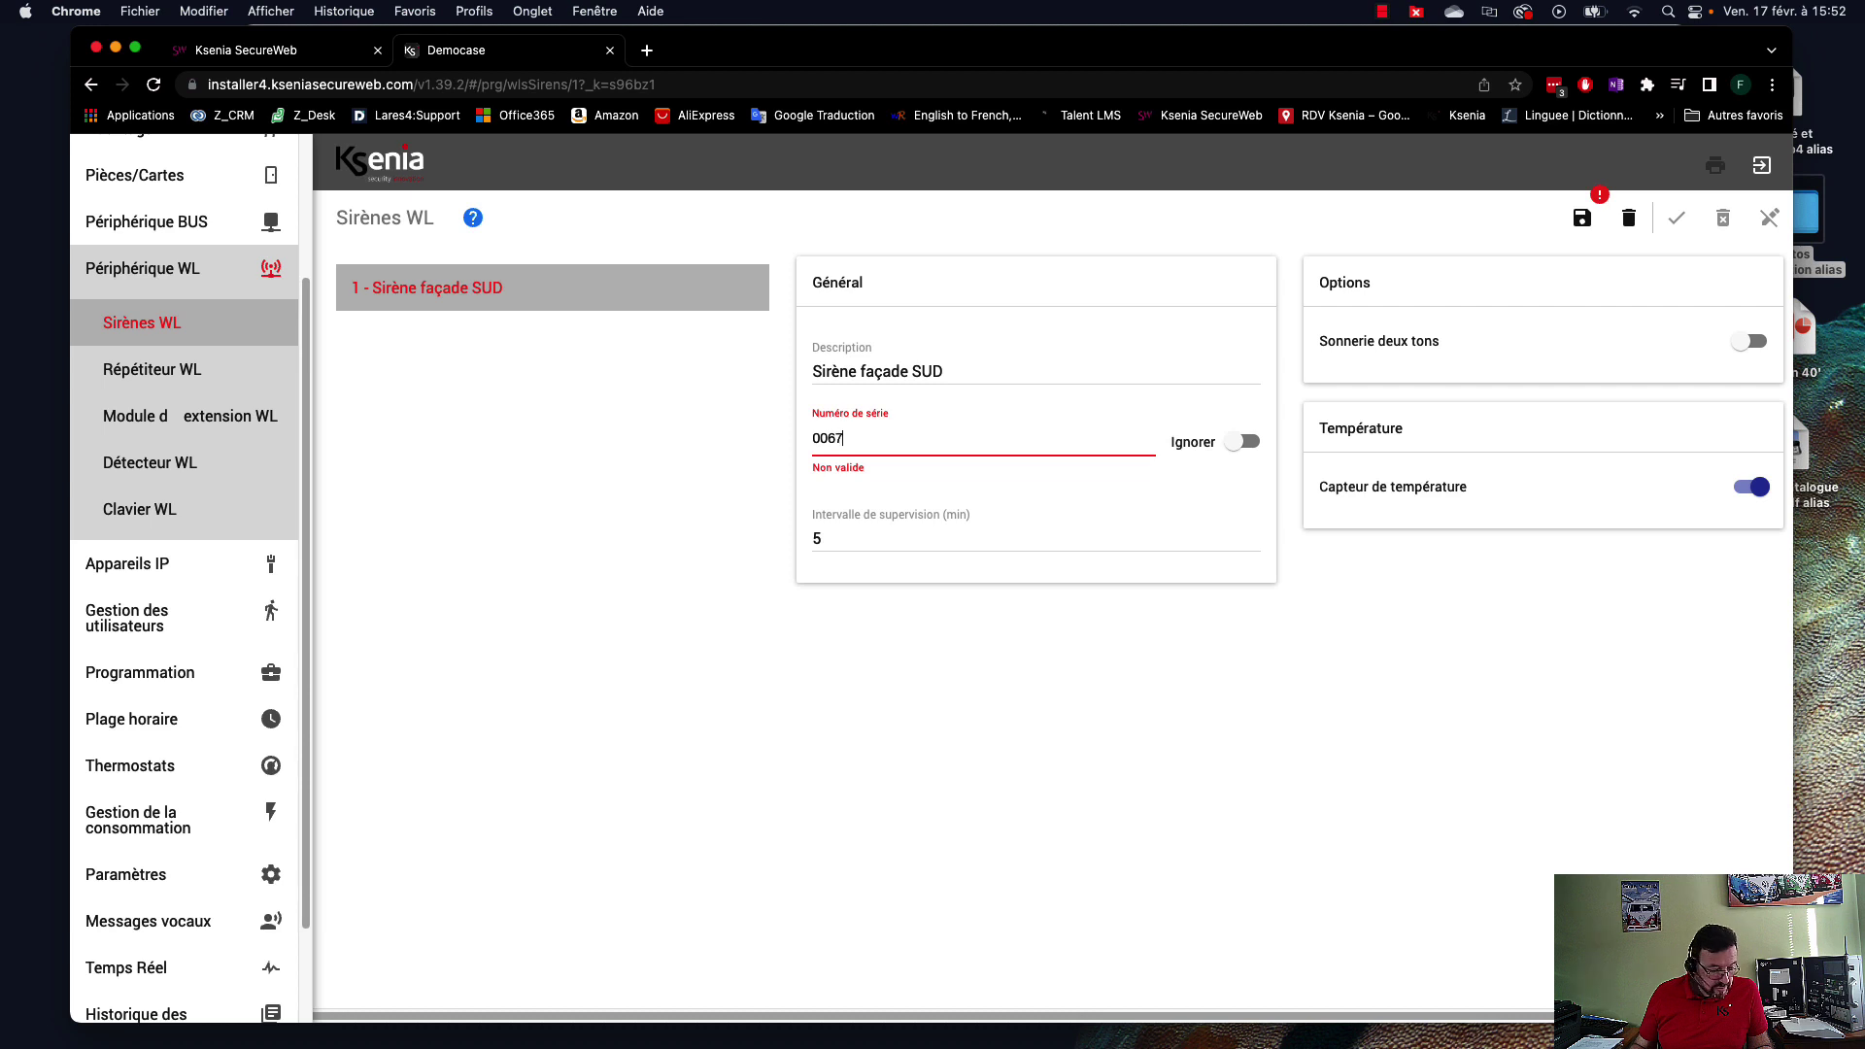
pyautogui.write('90')
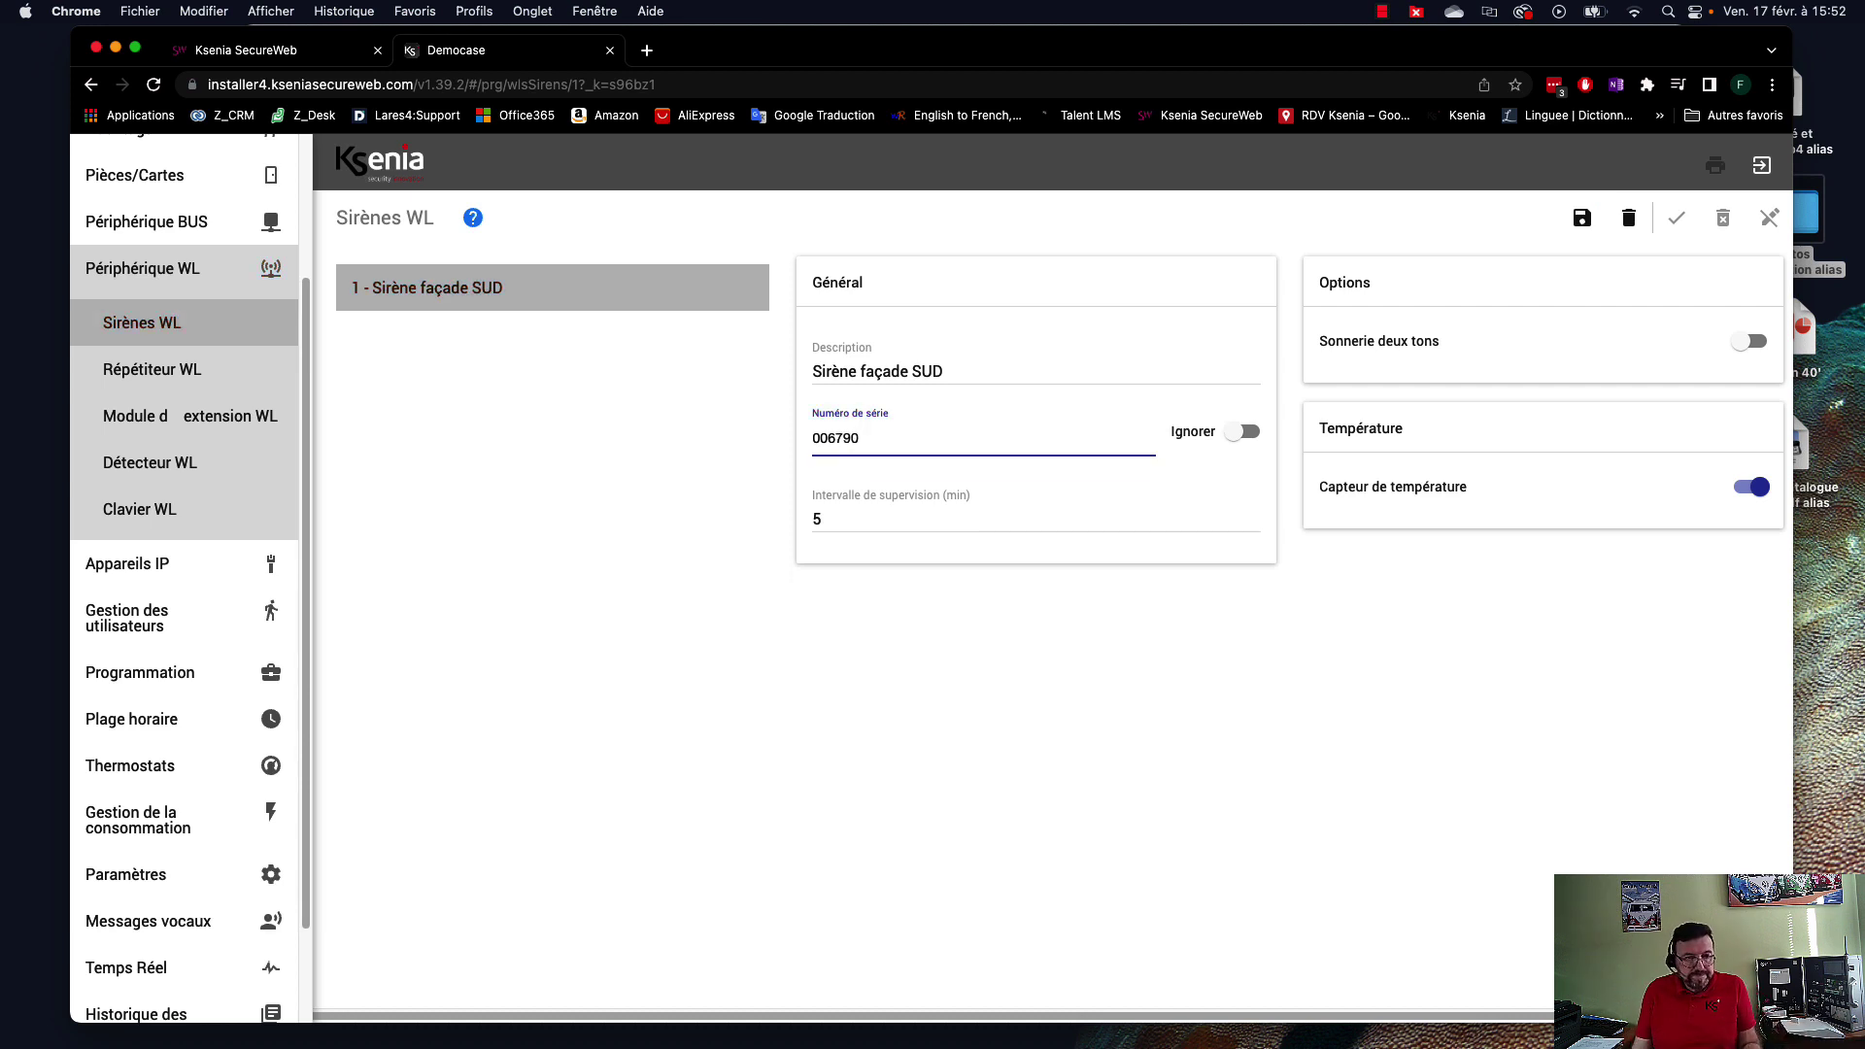
pyautogui.click(1252, 434)
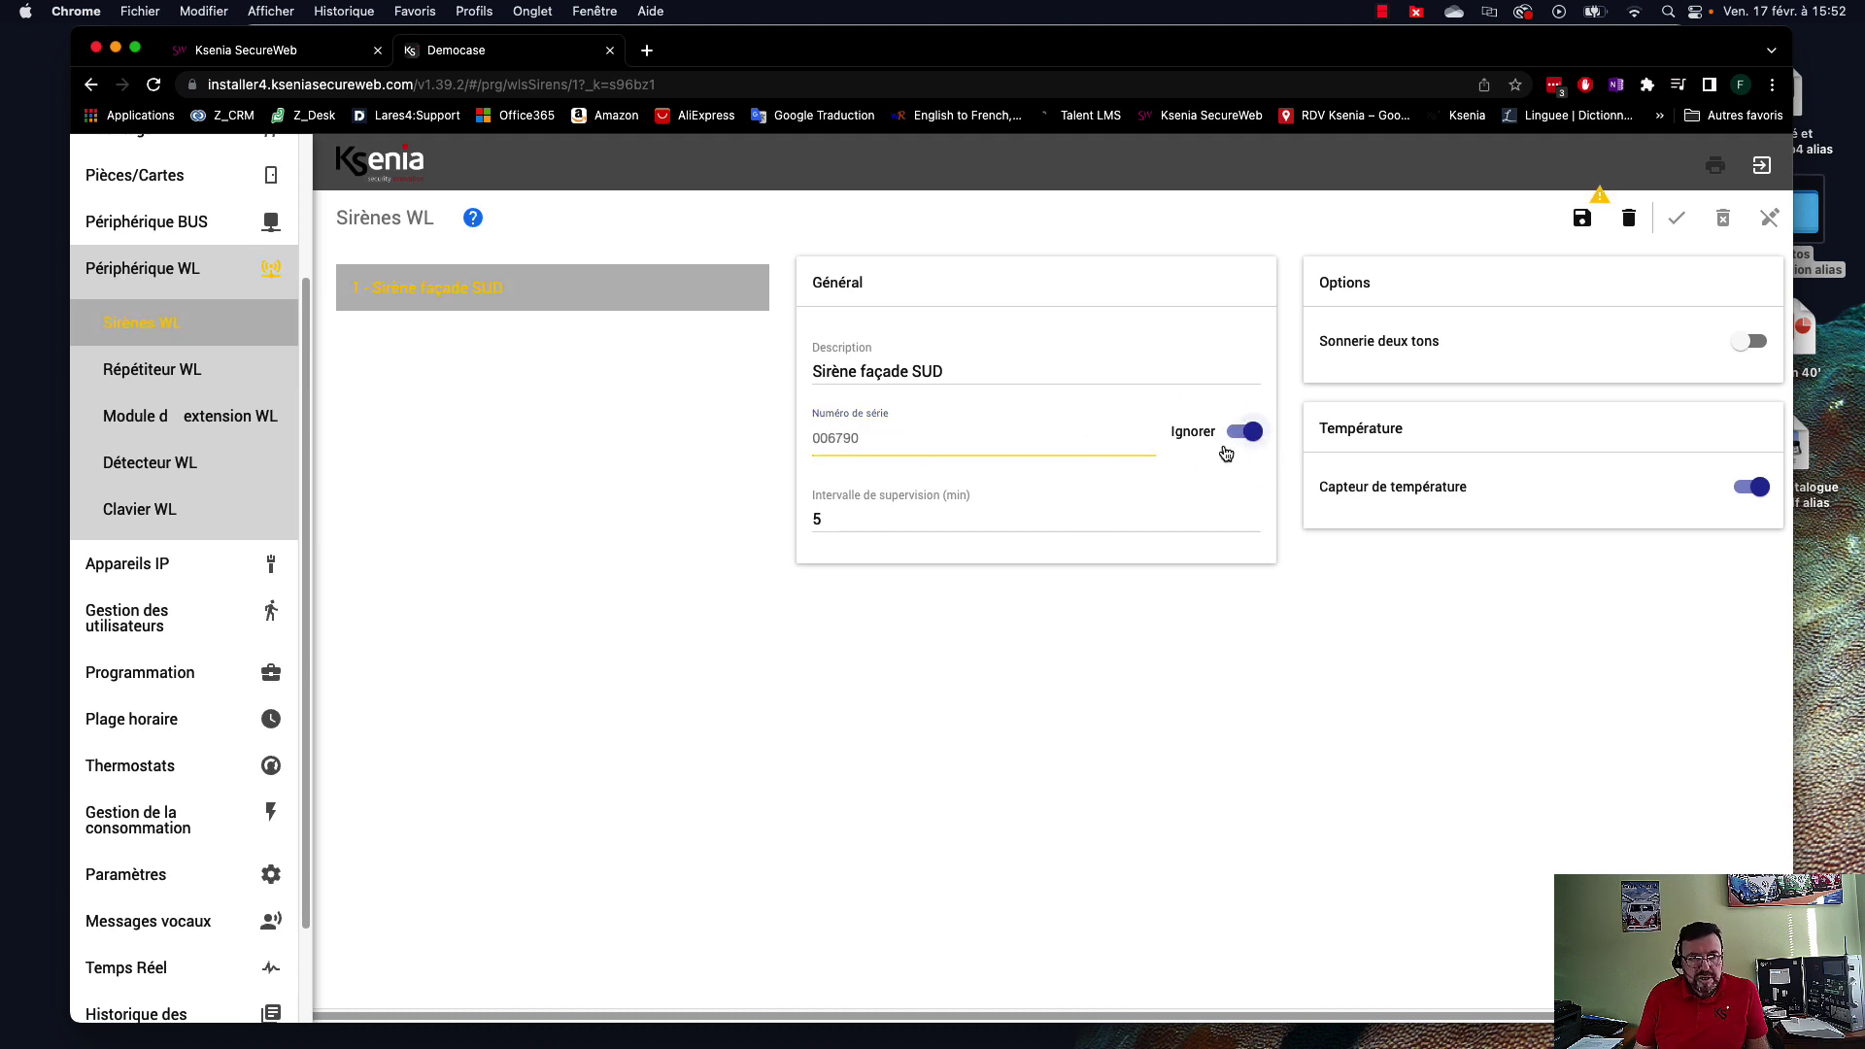
pyautogui.click(1242, 437)
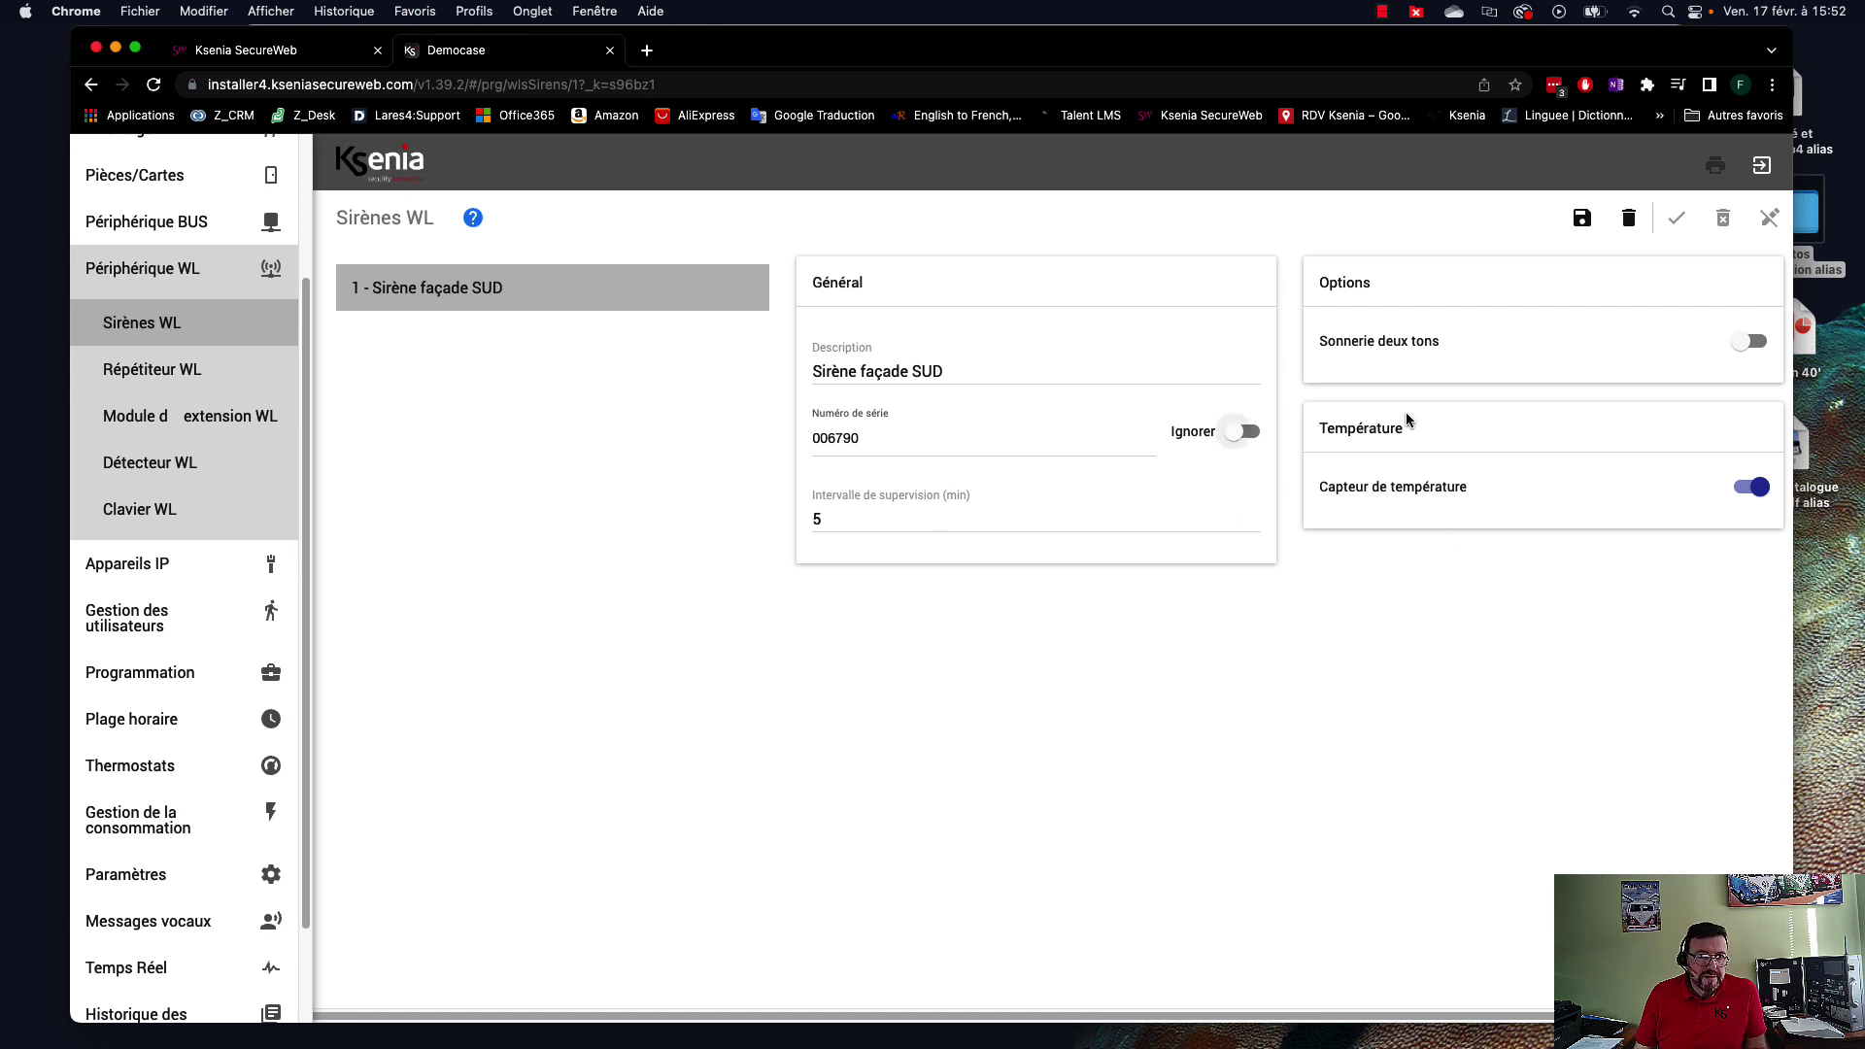
pyautogui.click(1583, 218)
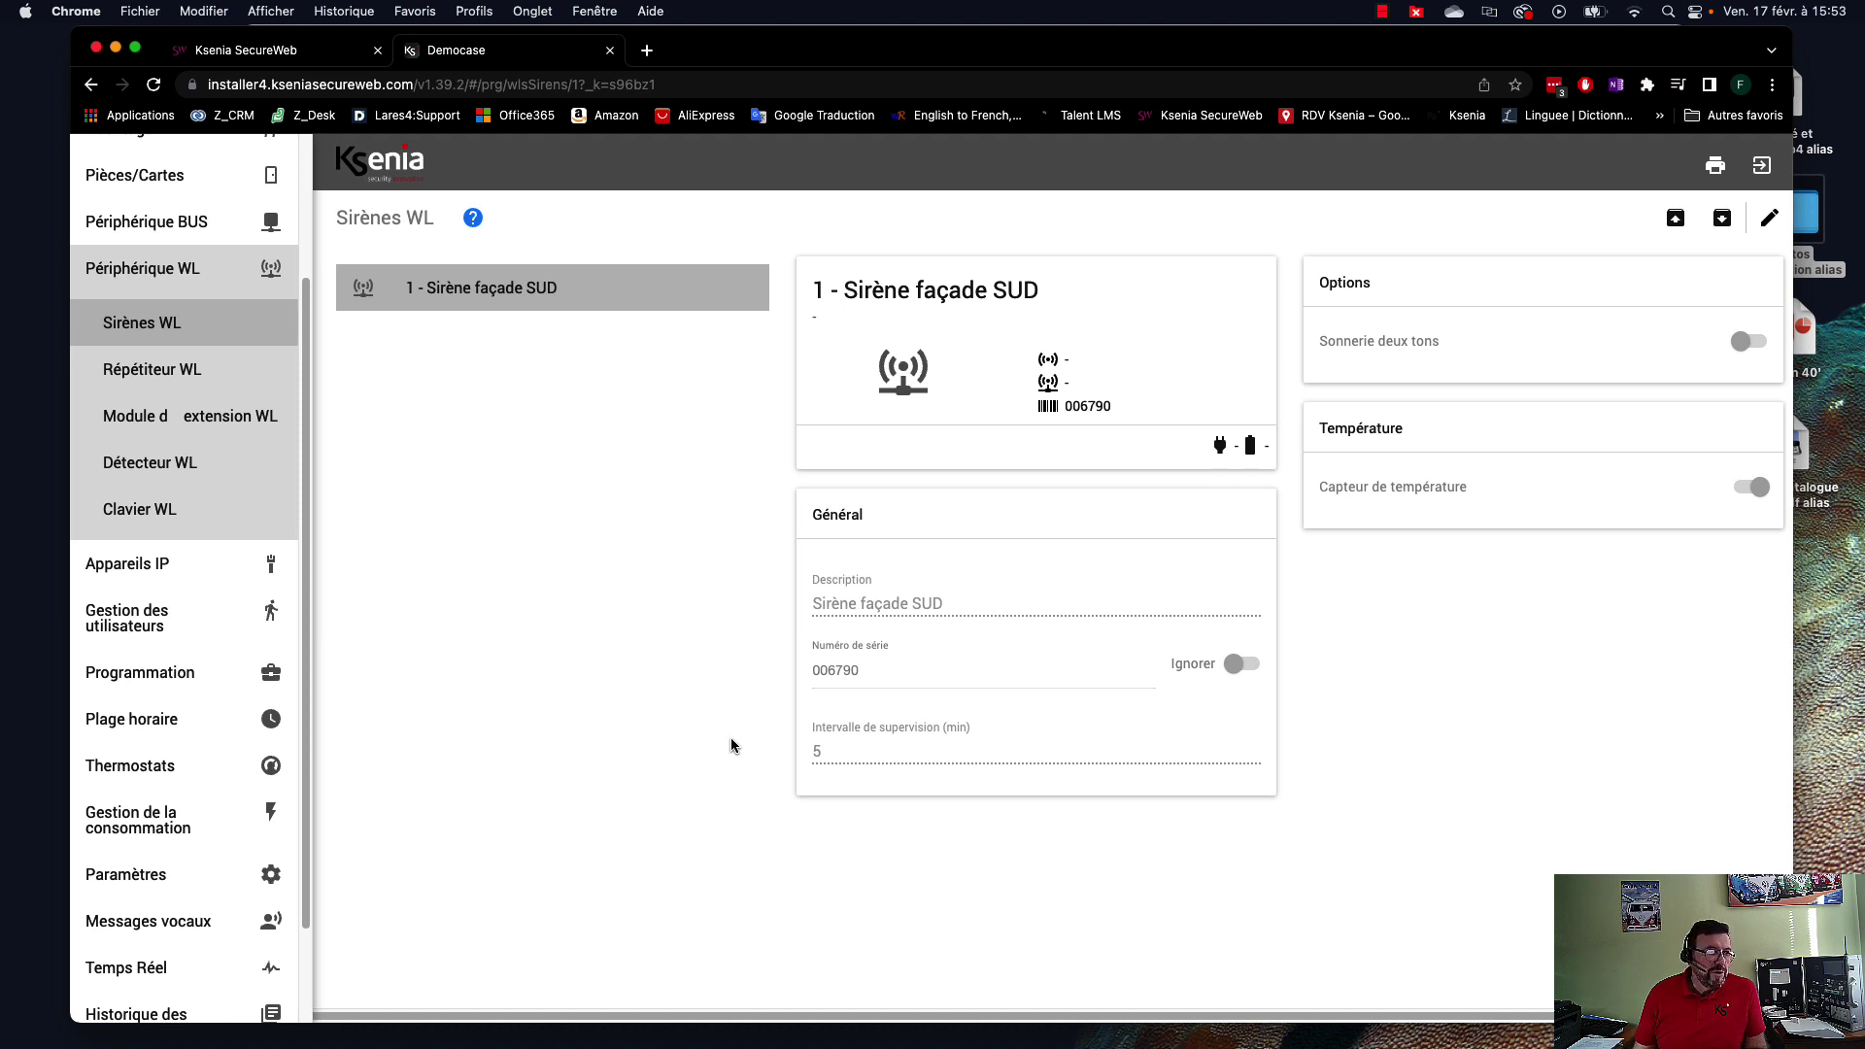
# Open the Détecteur WL page and bring the RDC équipé.jpg floor plan forward.
pyautogui.click(175, 473)
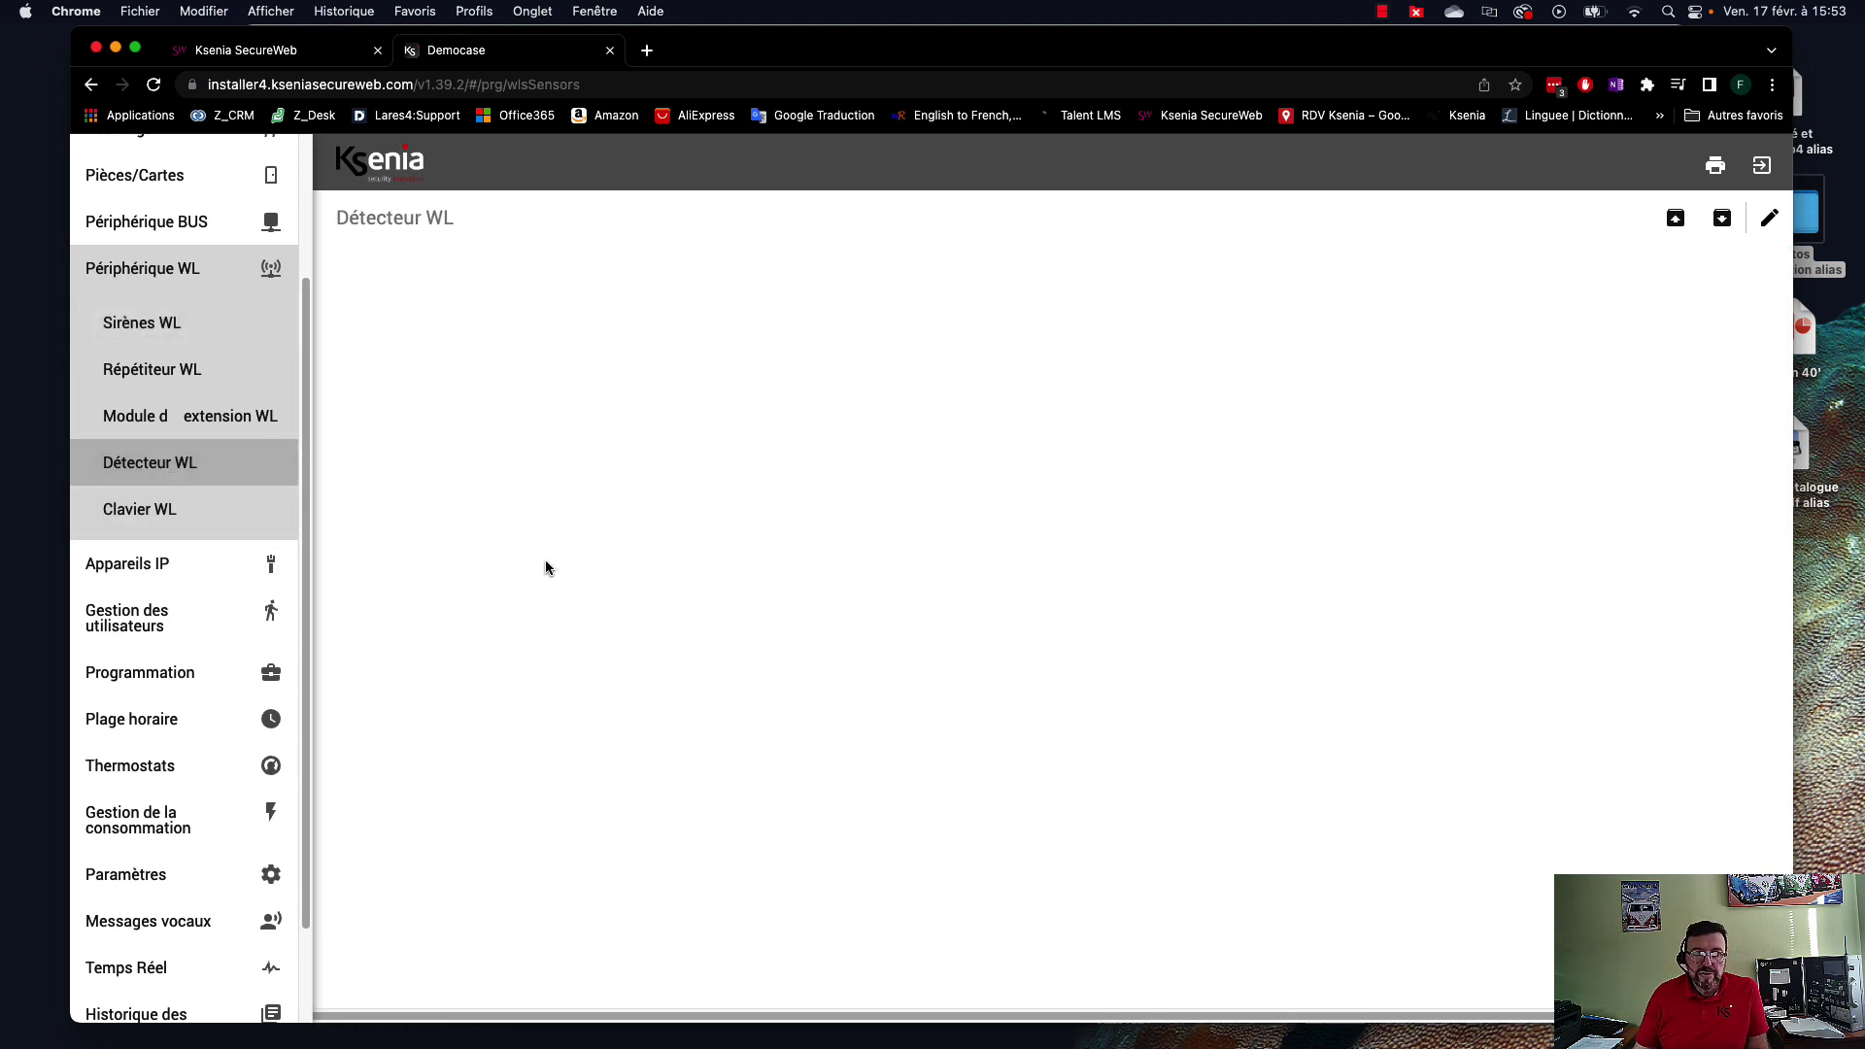
pyautogui.moveTo(1284, 51); pyautogui.dragTo(1054, 68)
pyautogui.click(1603, 574)
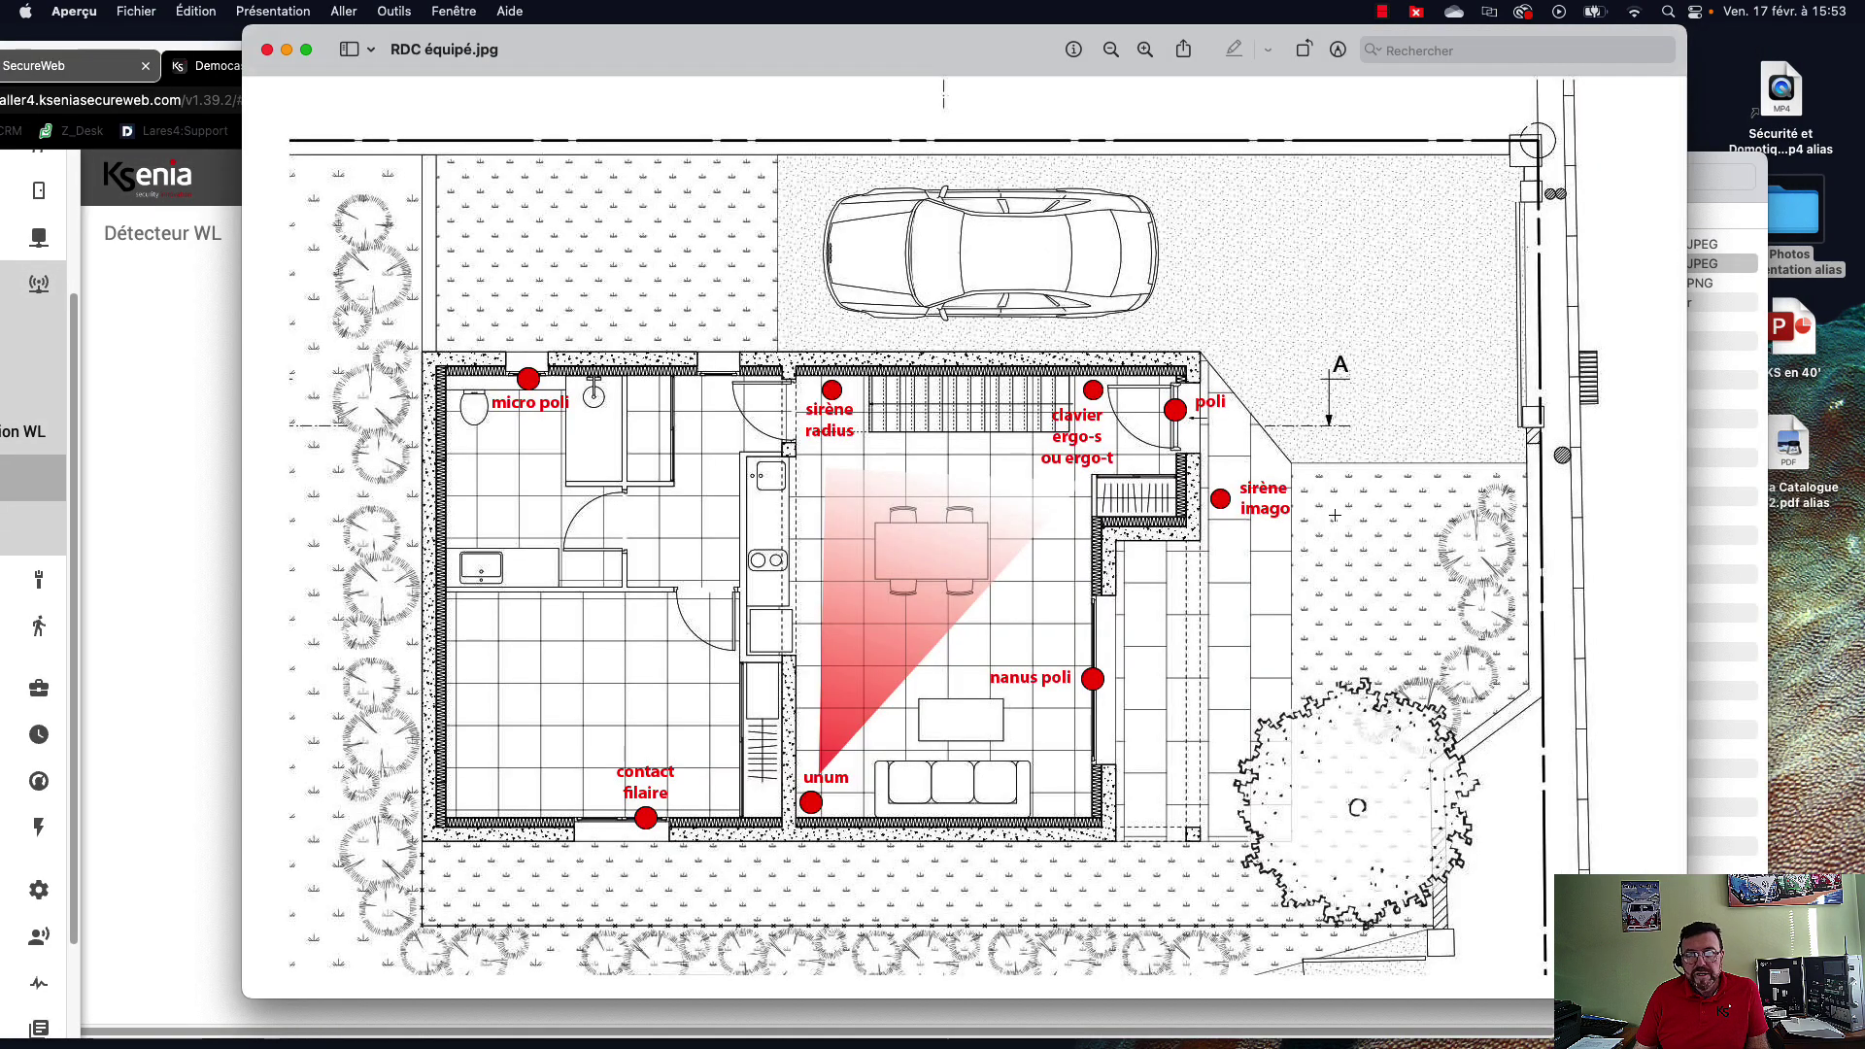
# Open poli couleurs.jpg from Photos présentation > Détecteurs > Poli in Finder.
pyautogui.click(1715, 456)
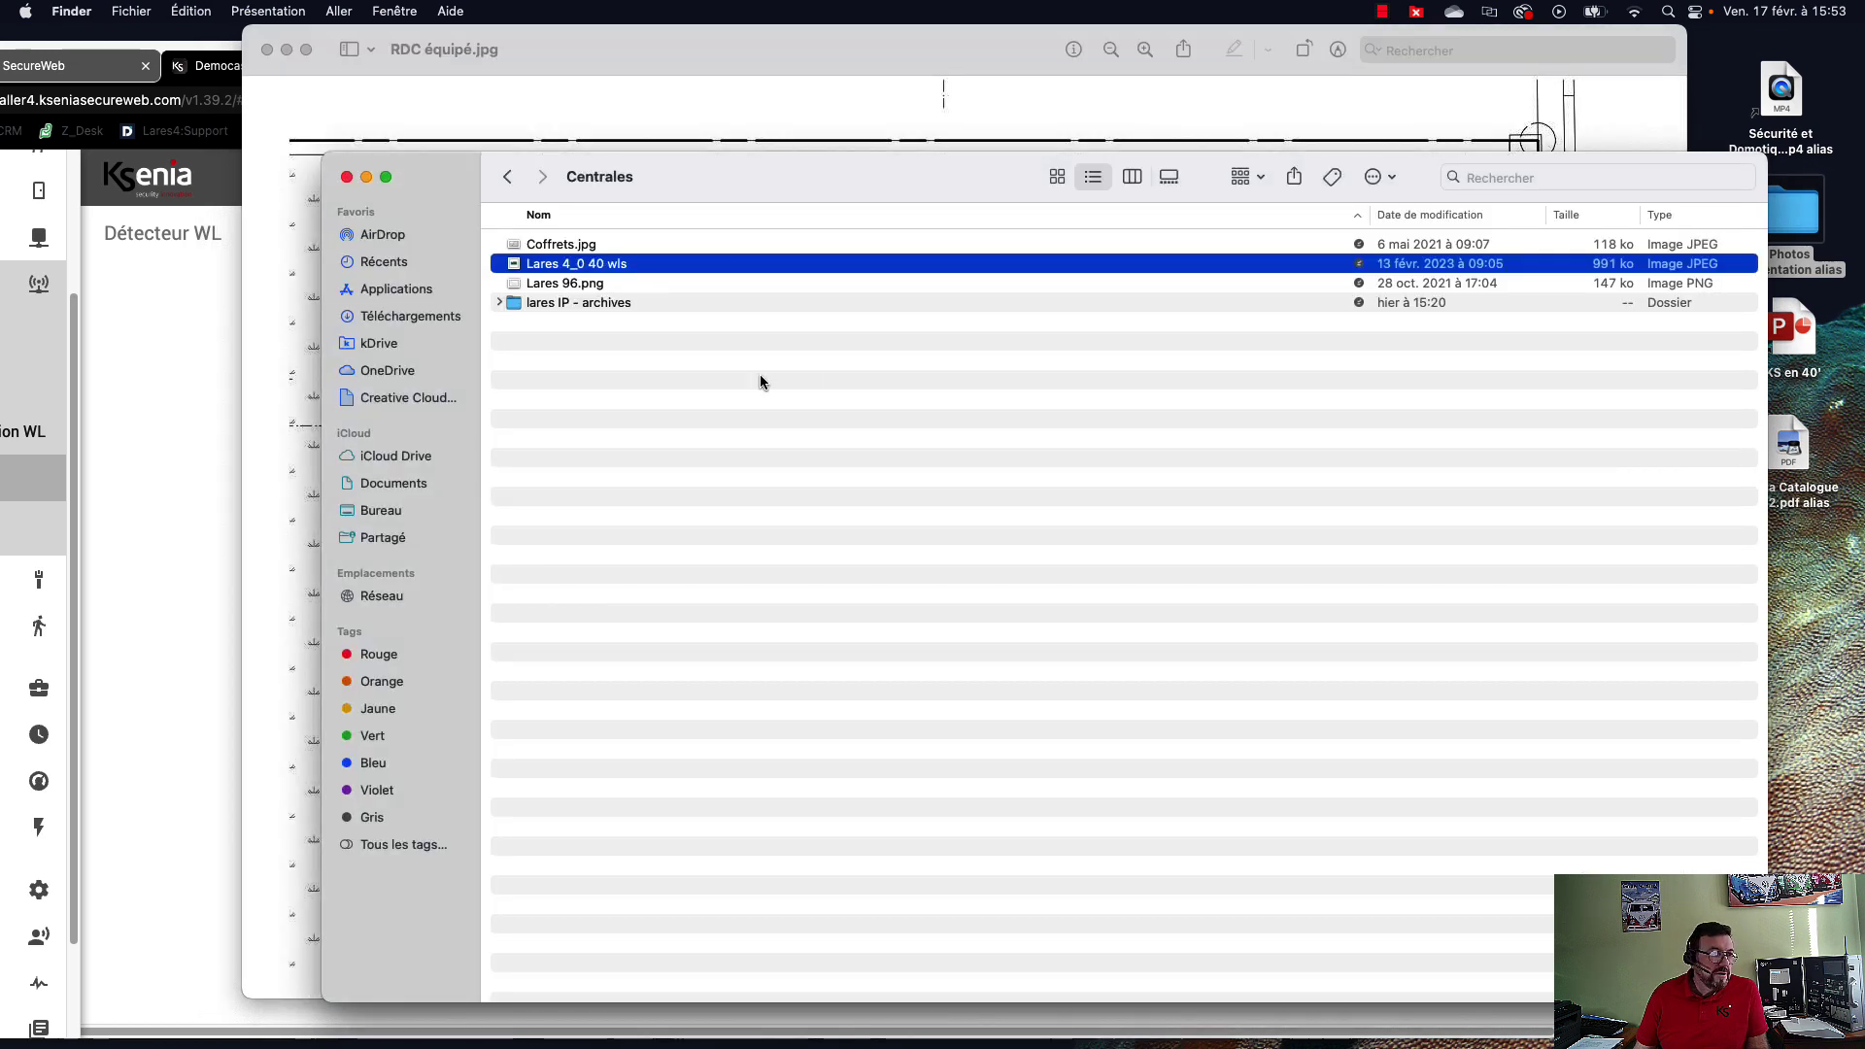
pyautogui.click(508, 176)
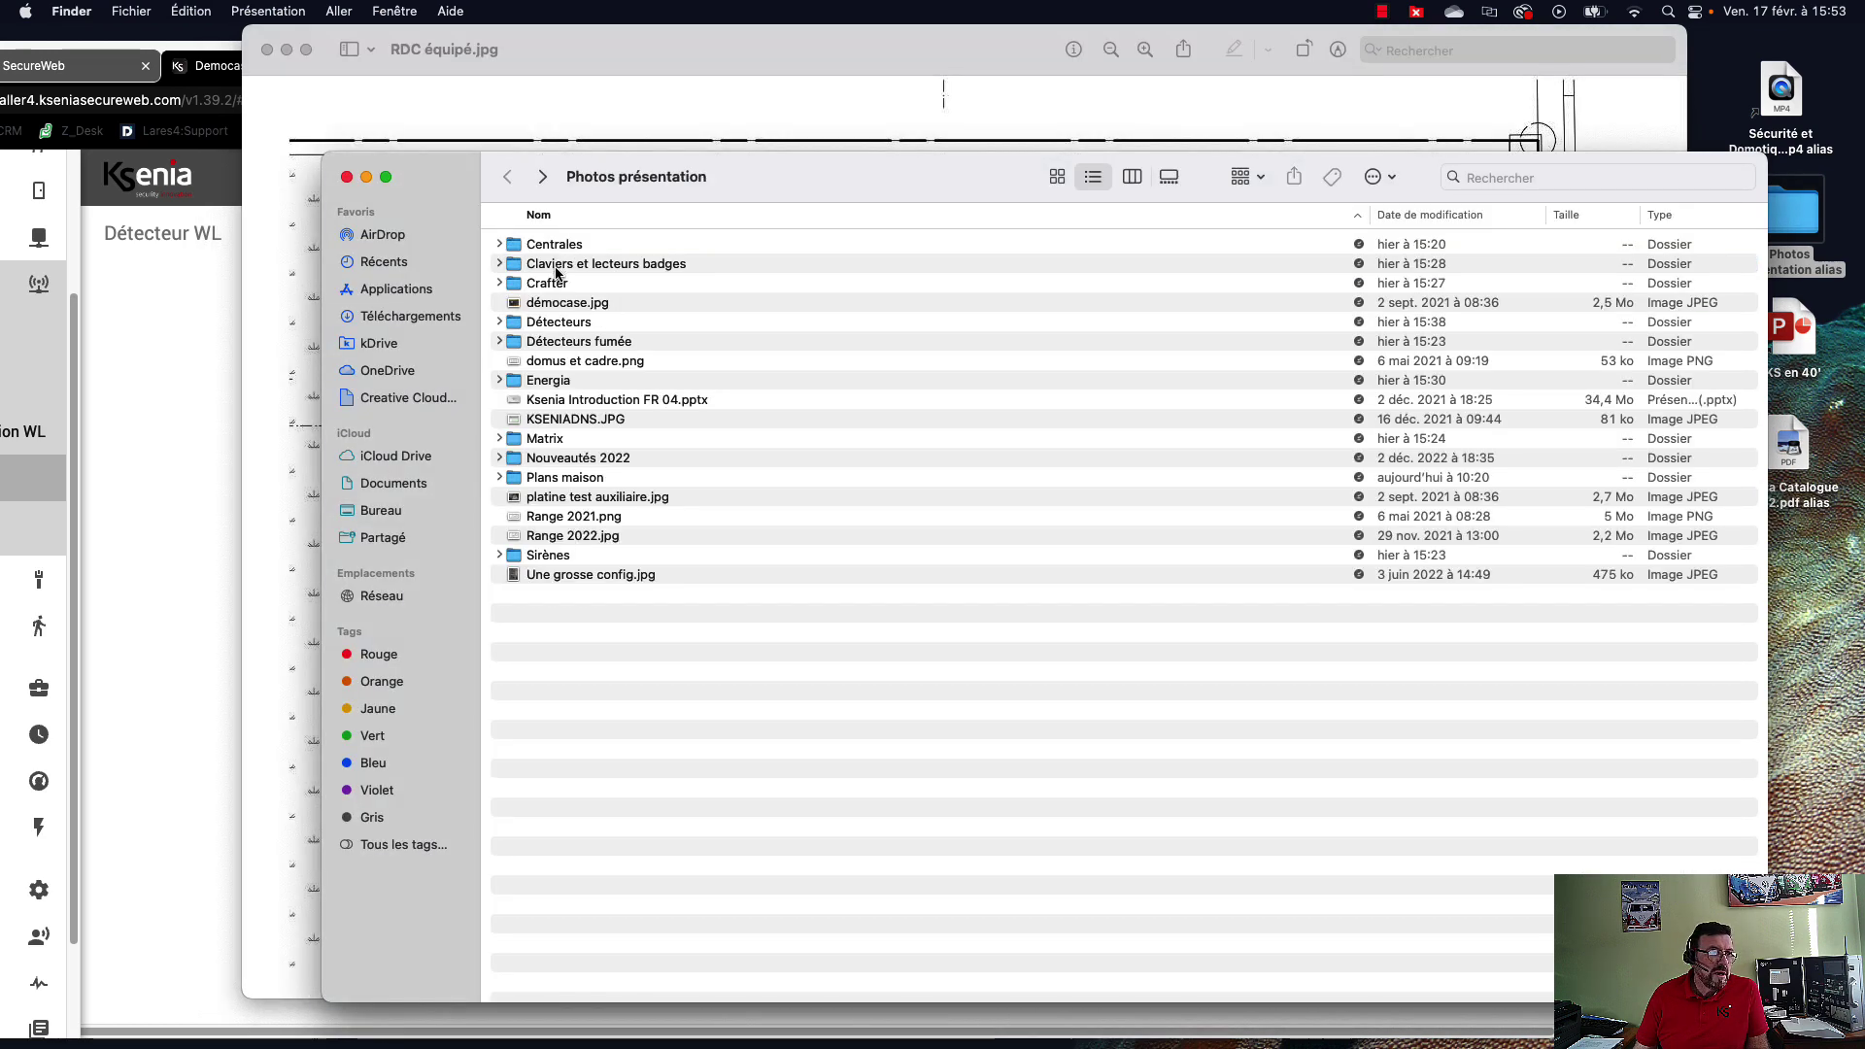
pyautogui.doubleClick(535, 324)
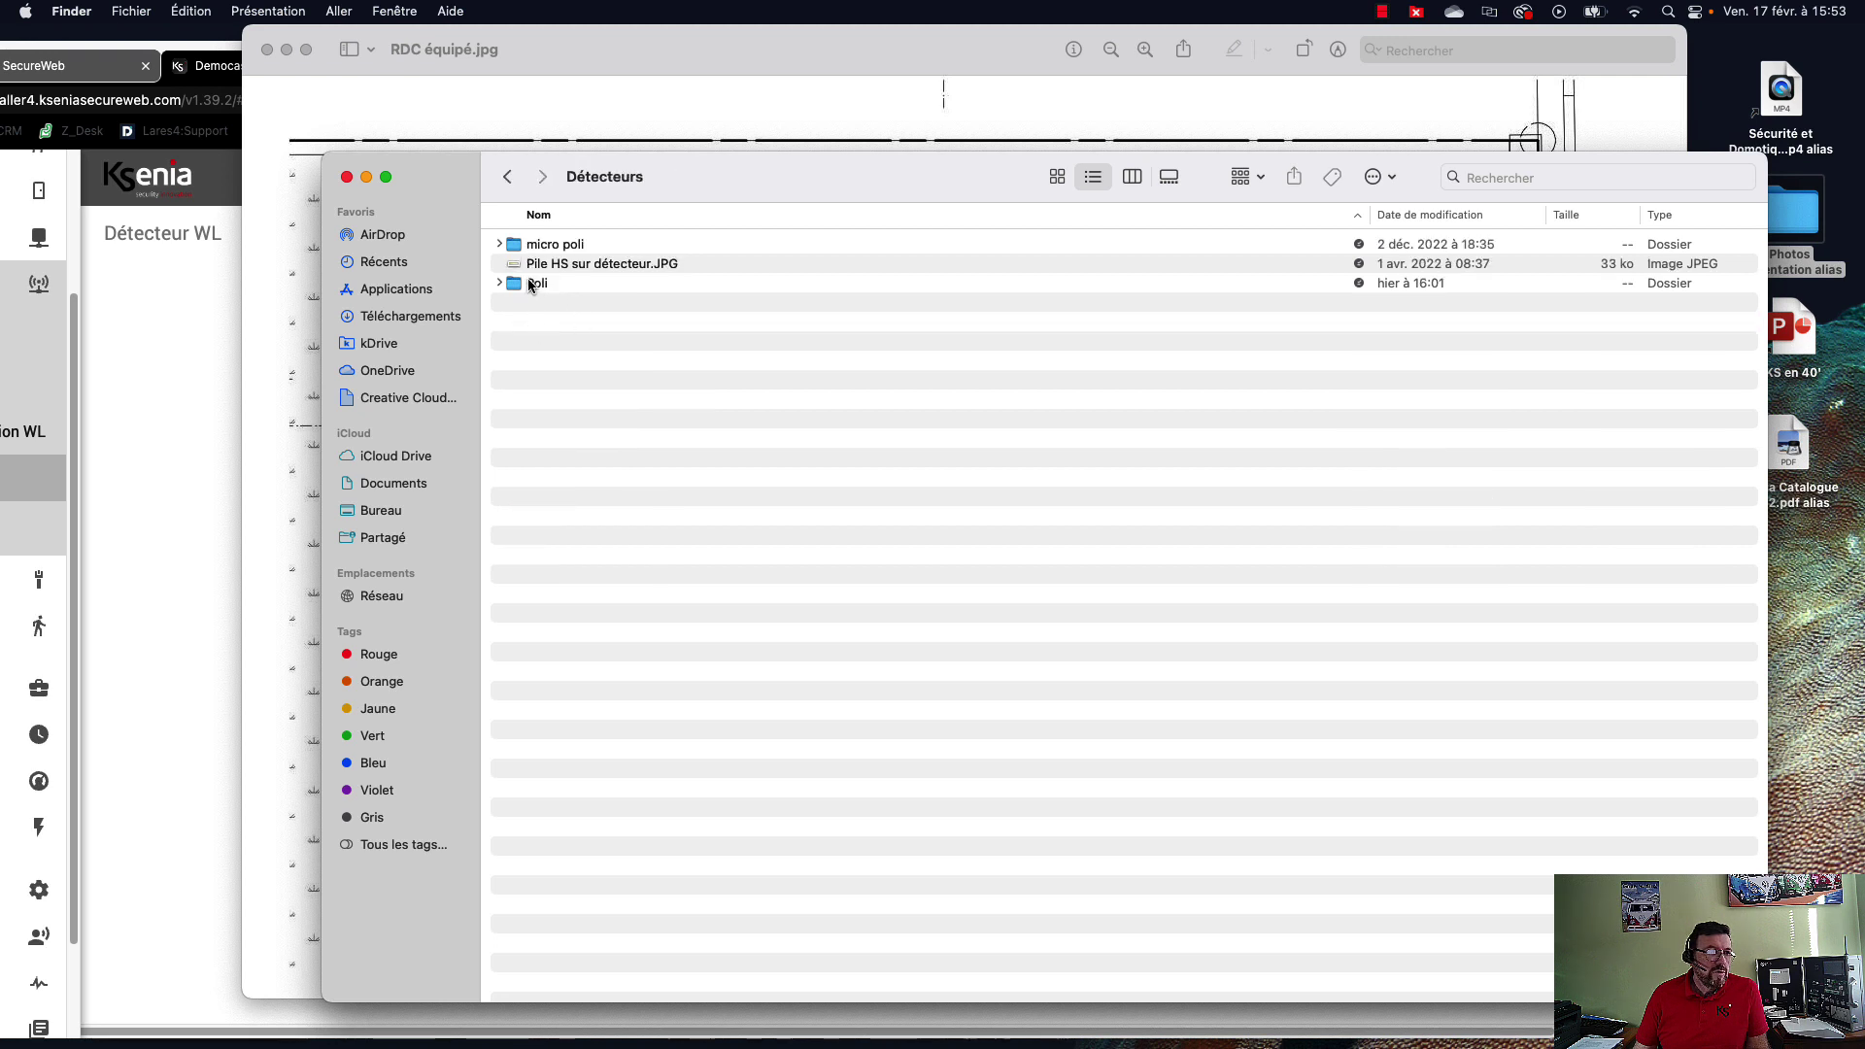
pyautogui.doubleClick(534, 283)
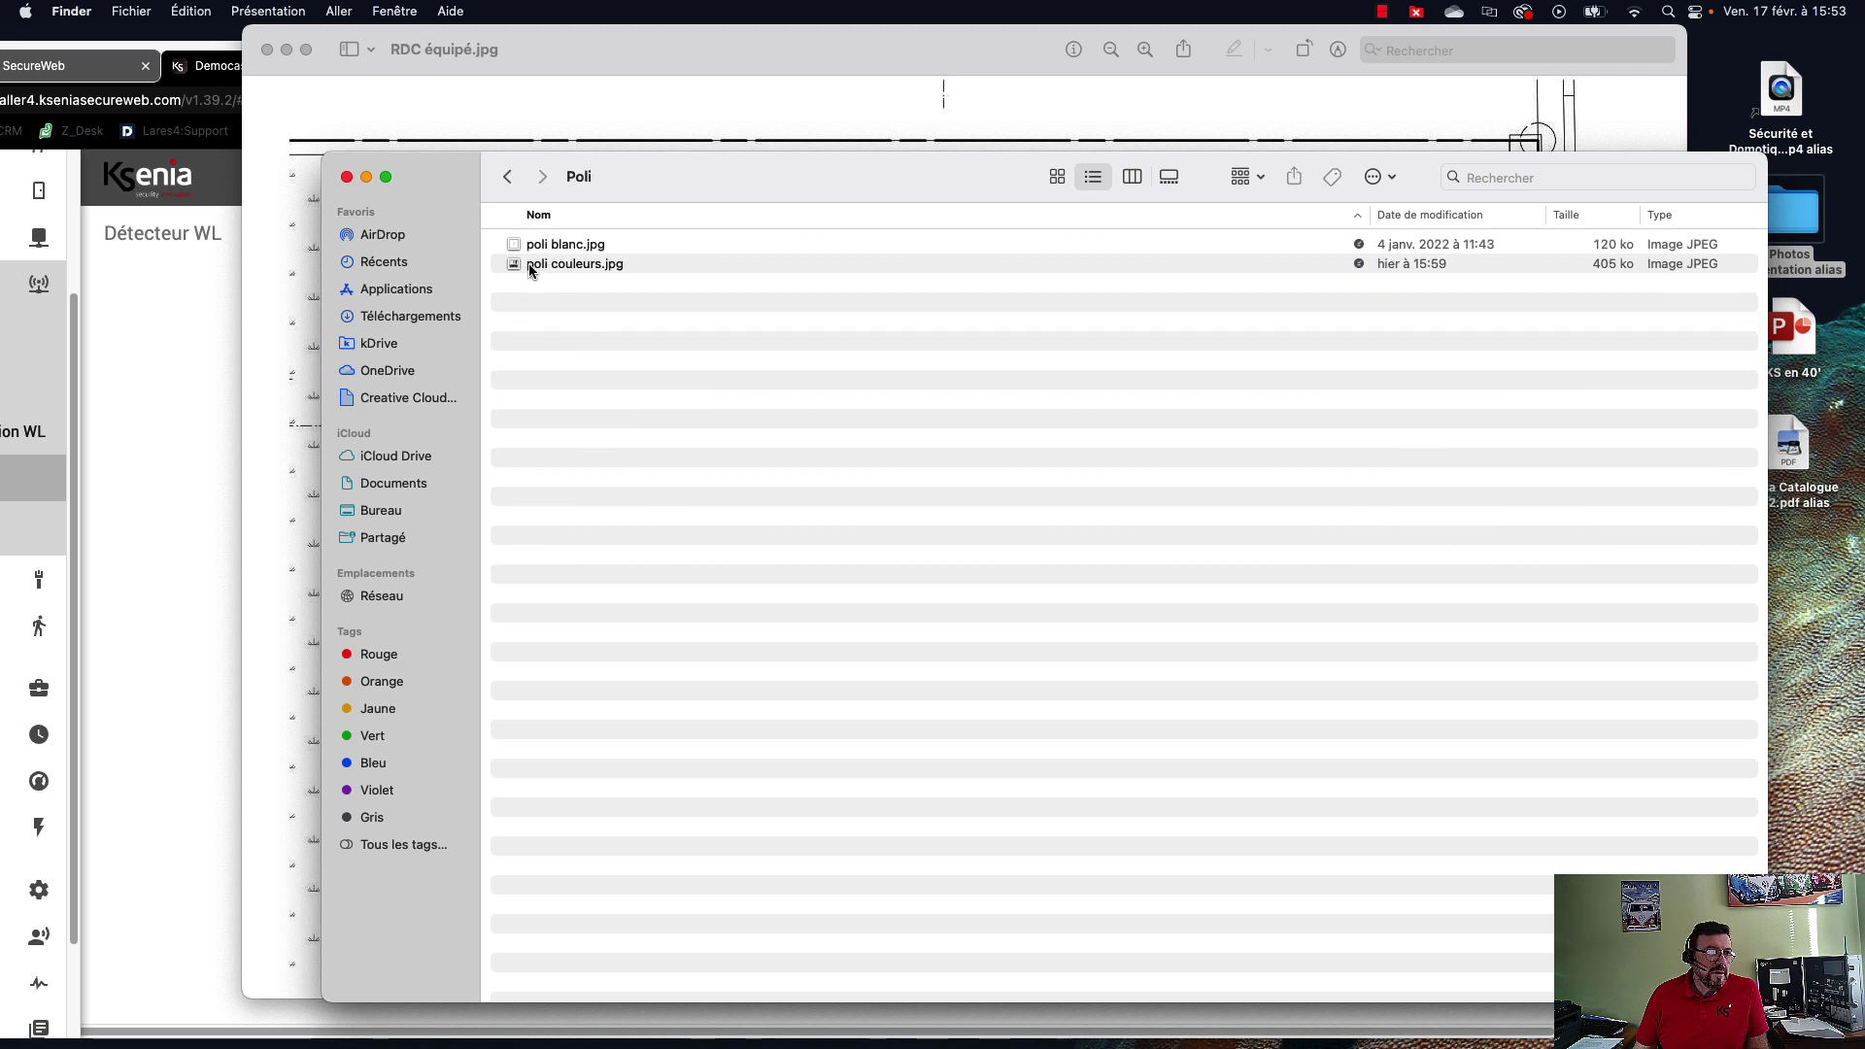
pyautogui.doubleClick(530, 264)
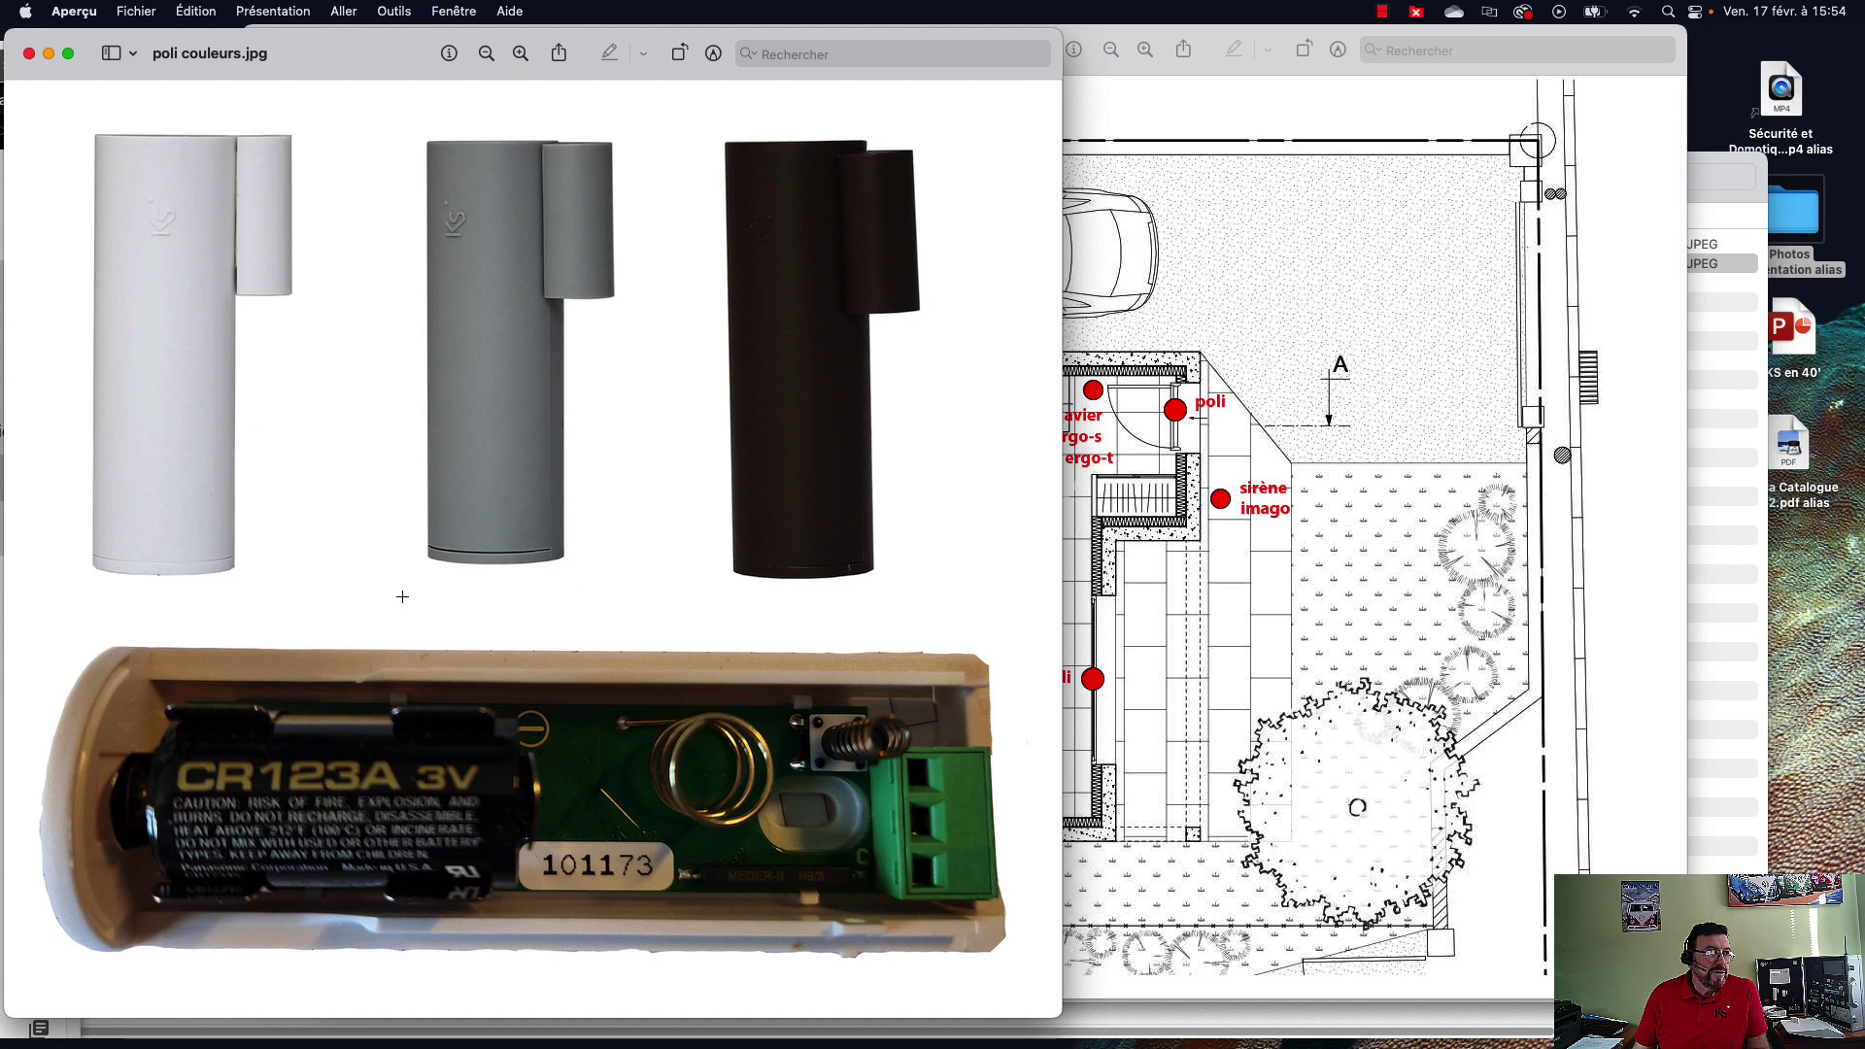
# Close the poli couleurs.jpg photo and return to the Ksenia detectors page.
pyautogui.click(29, 53)
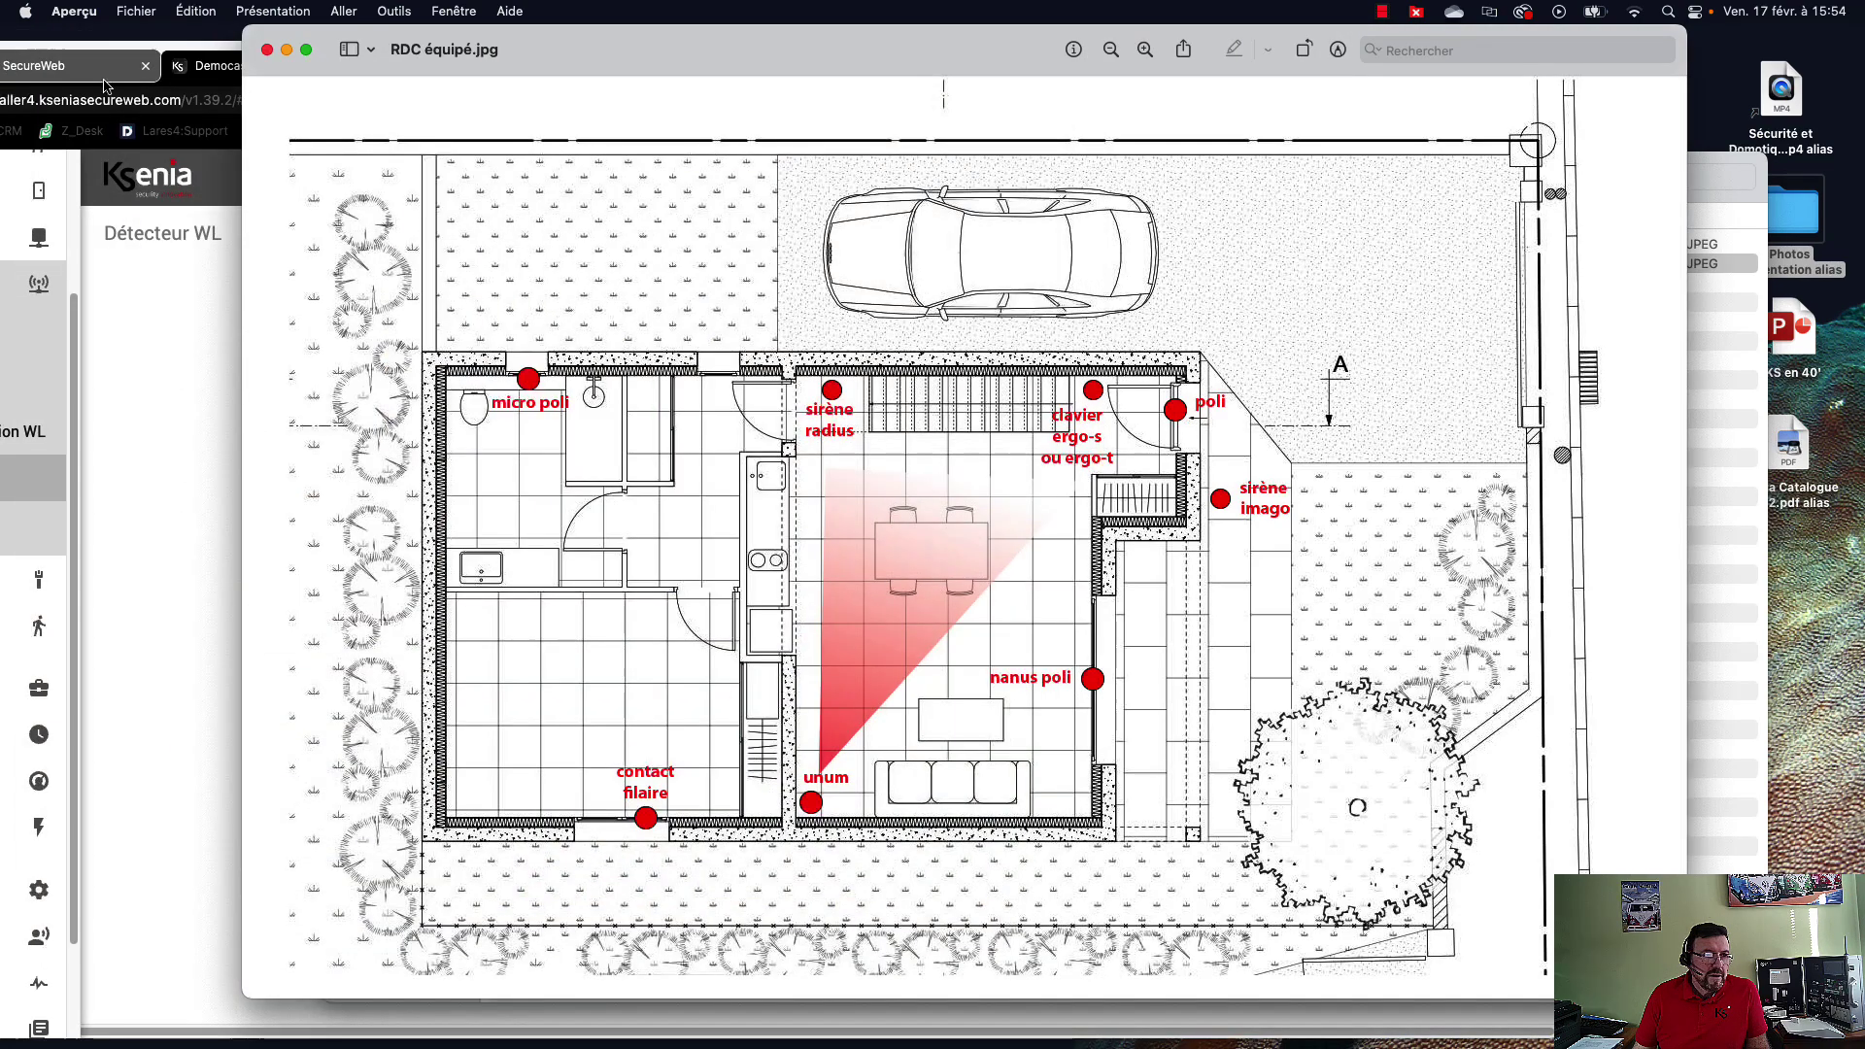
pyautogui.click(162, 330)
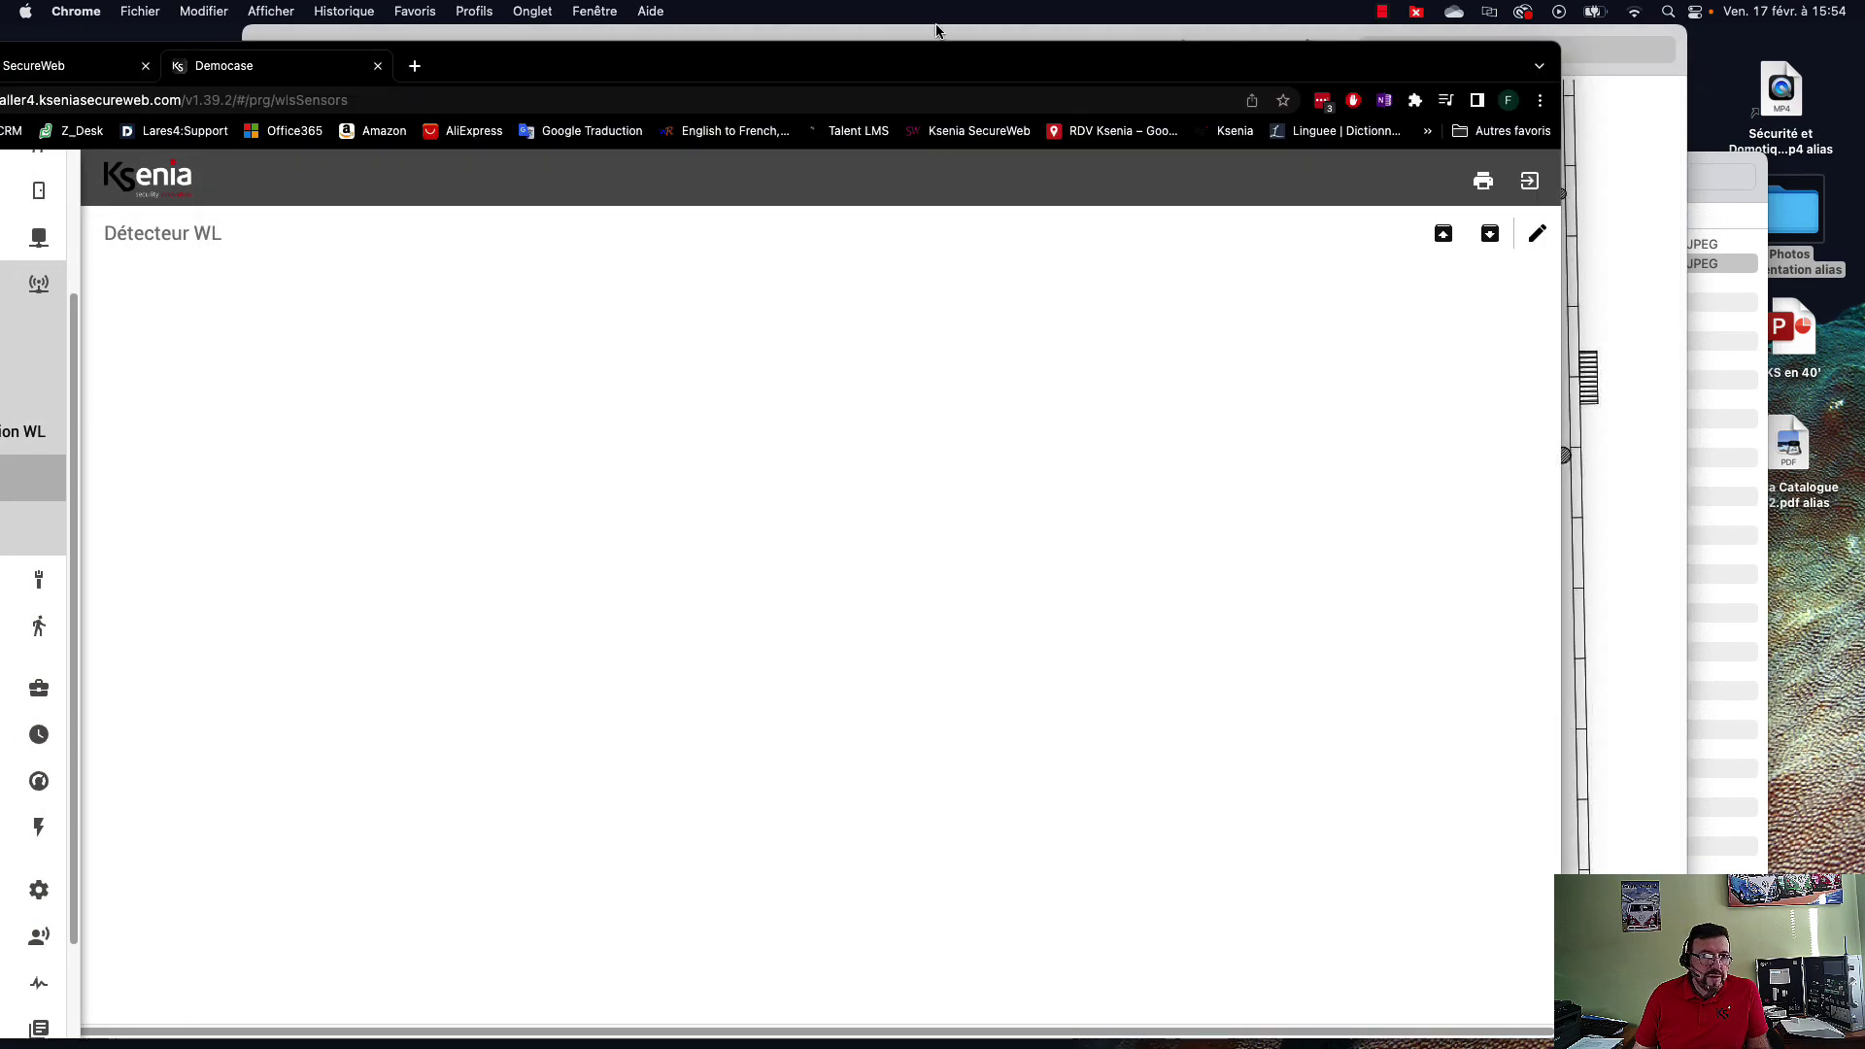
# Add a poli wireless detector described 'poli porte entrée' with serial 083802 and confirm it.
pyautogui.moveTo(949, 64); pyautogui.dragTo(1146, 50)
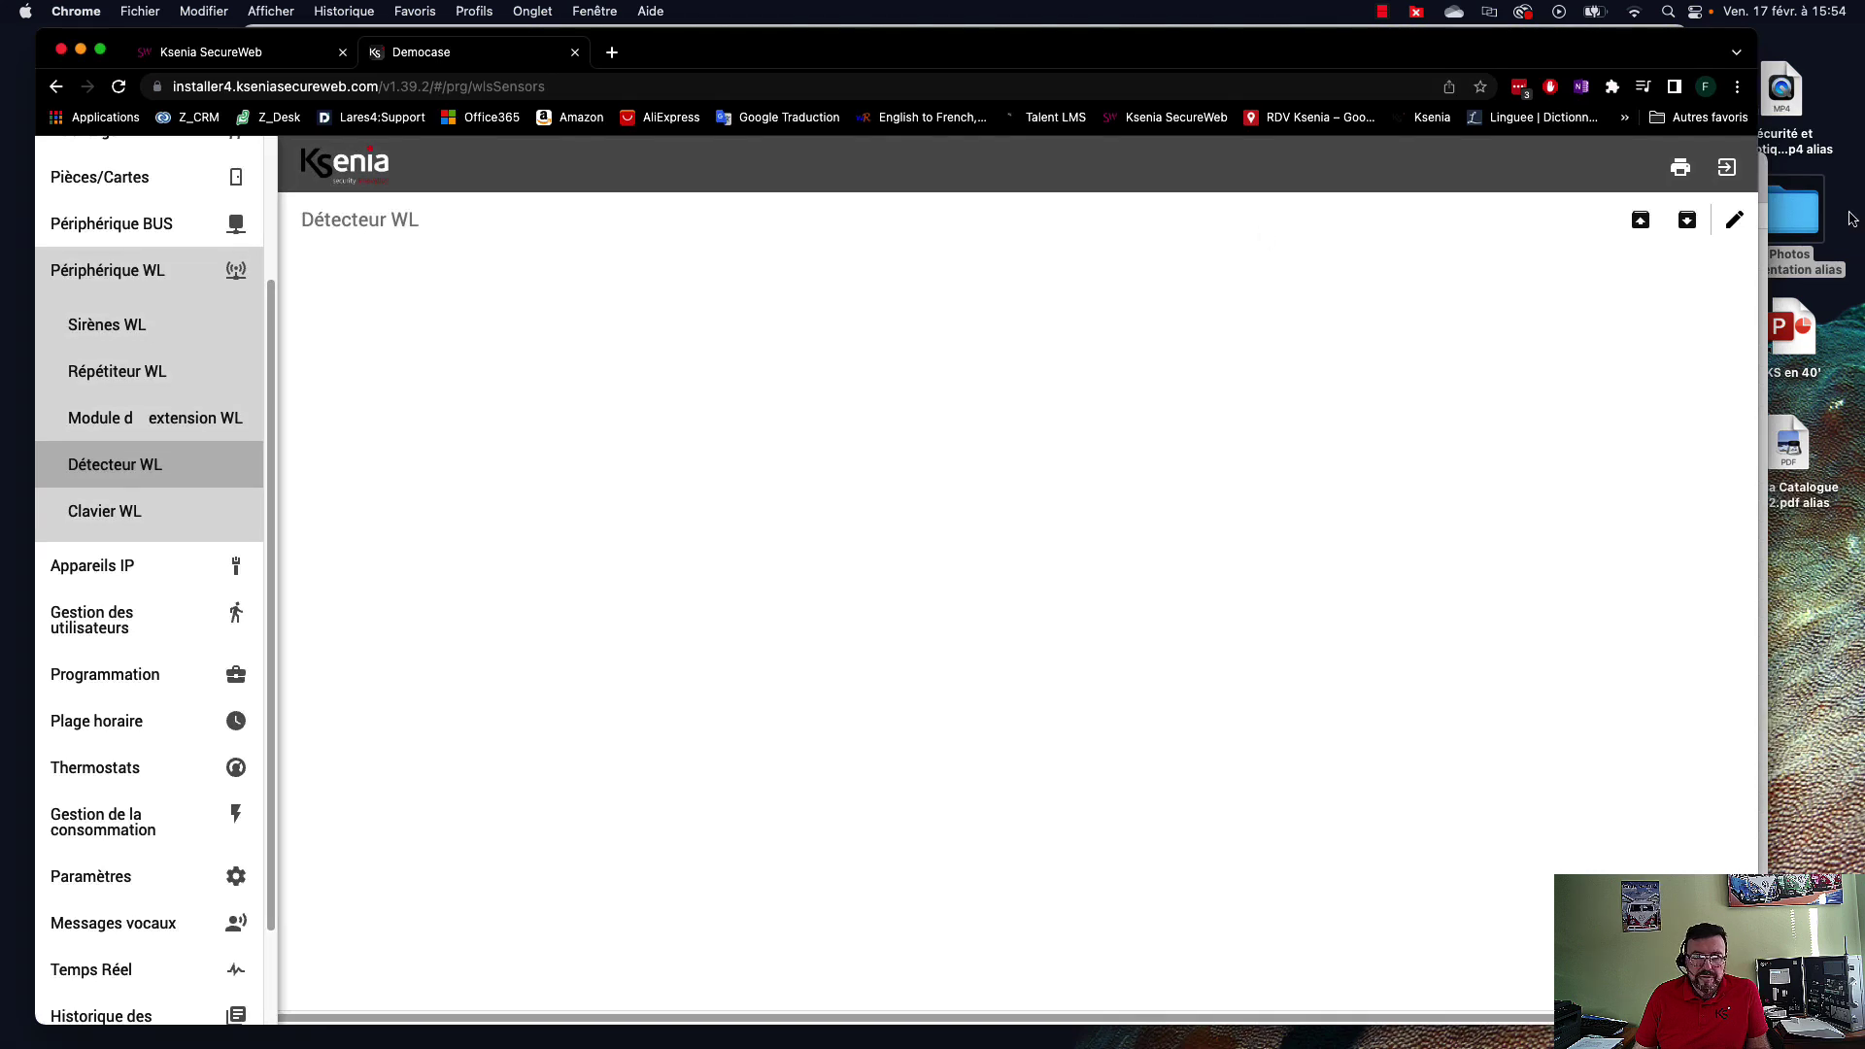
pyautogui.click(1735, 221)
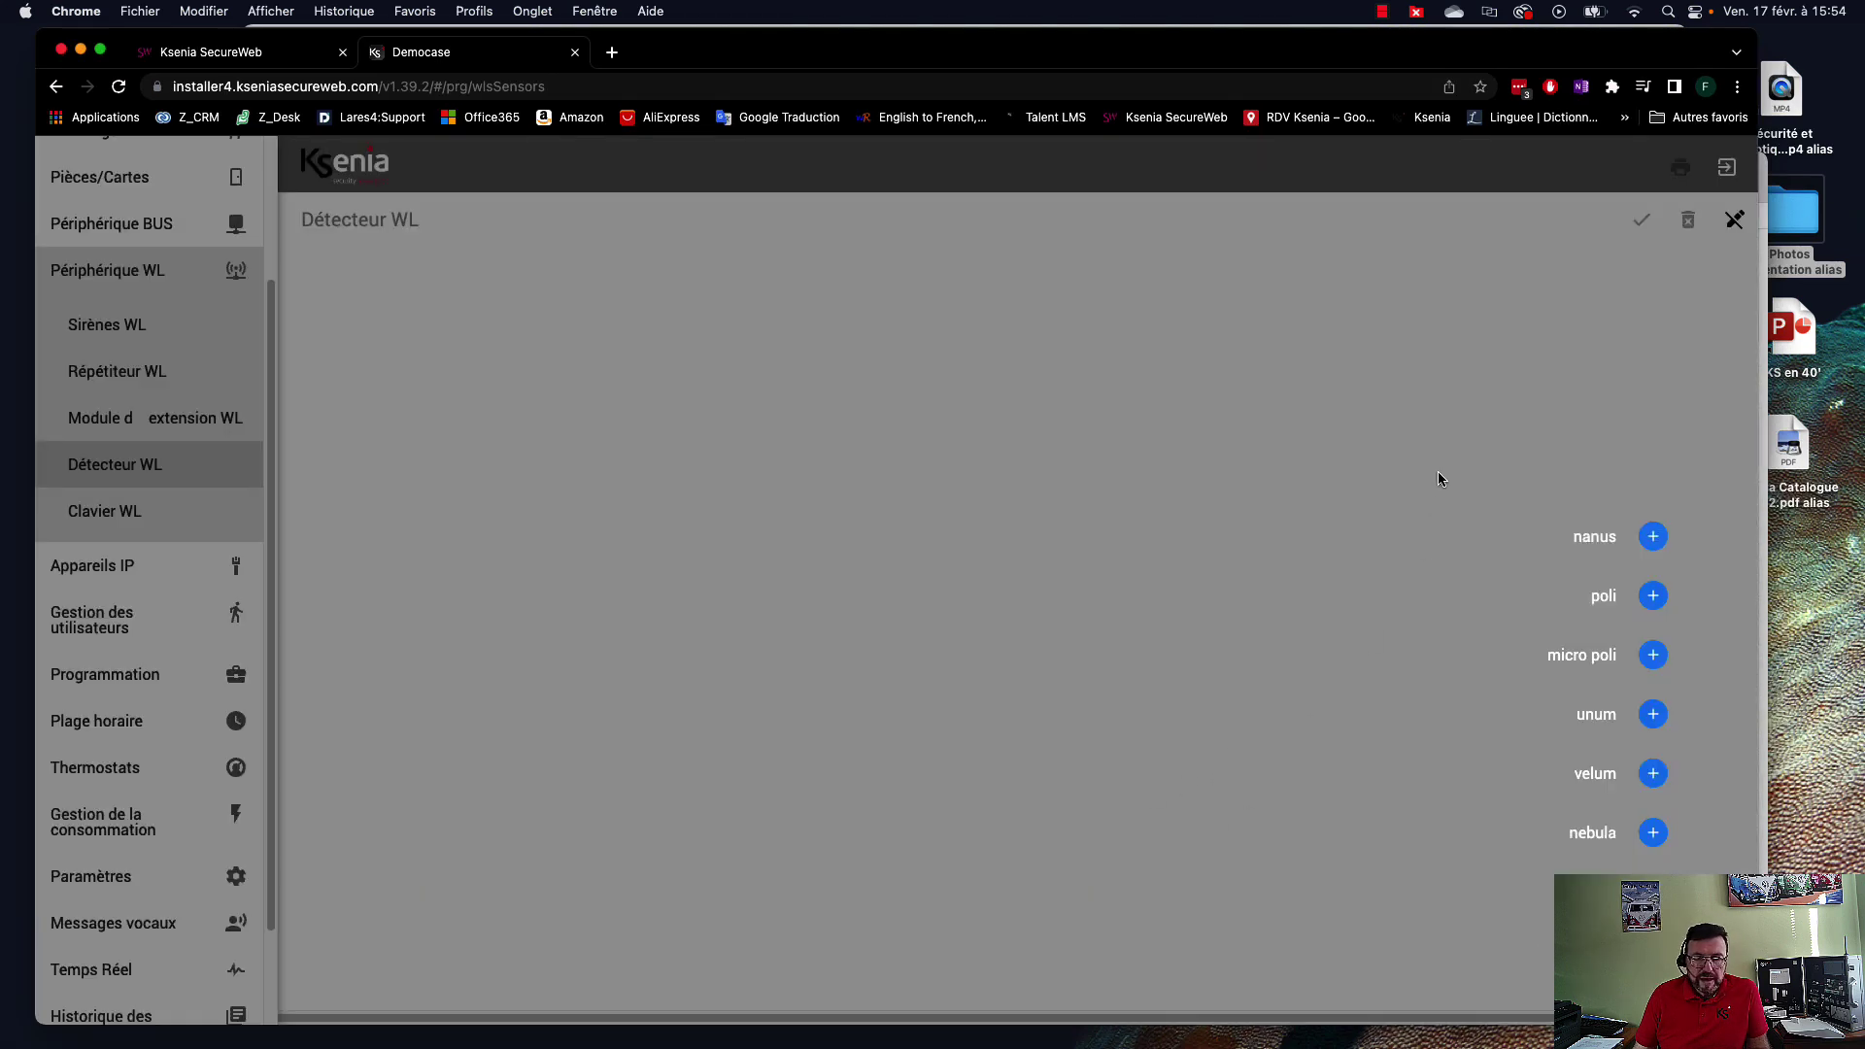
pyautogui.click(1654, 596)
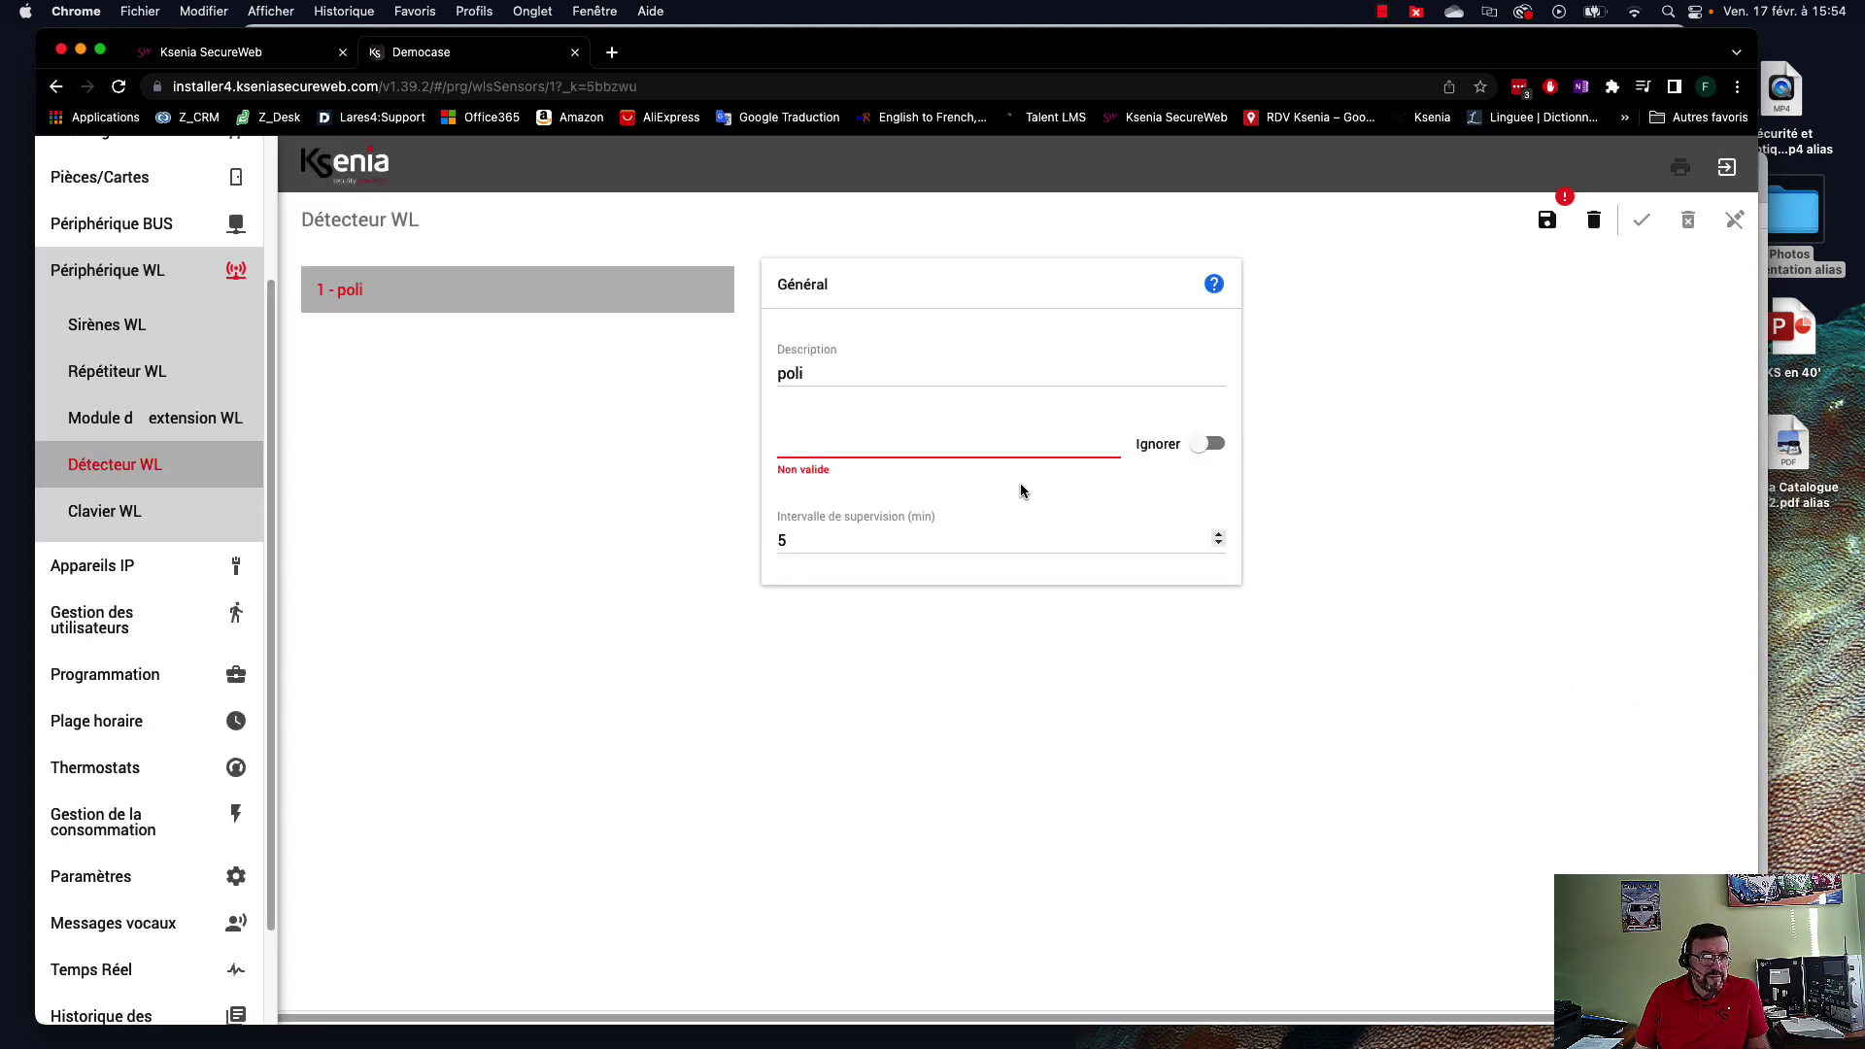
pyautogui.moveTo(826, 374); pyautogui.dragTo(770, 378)
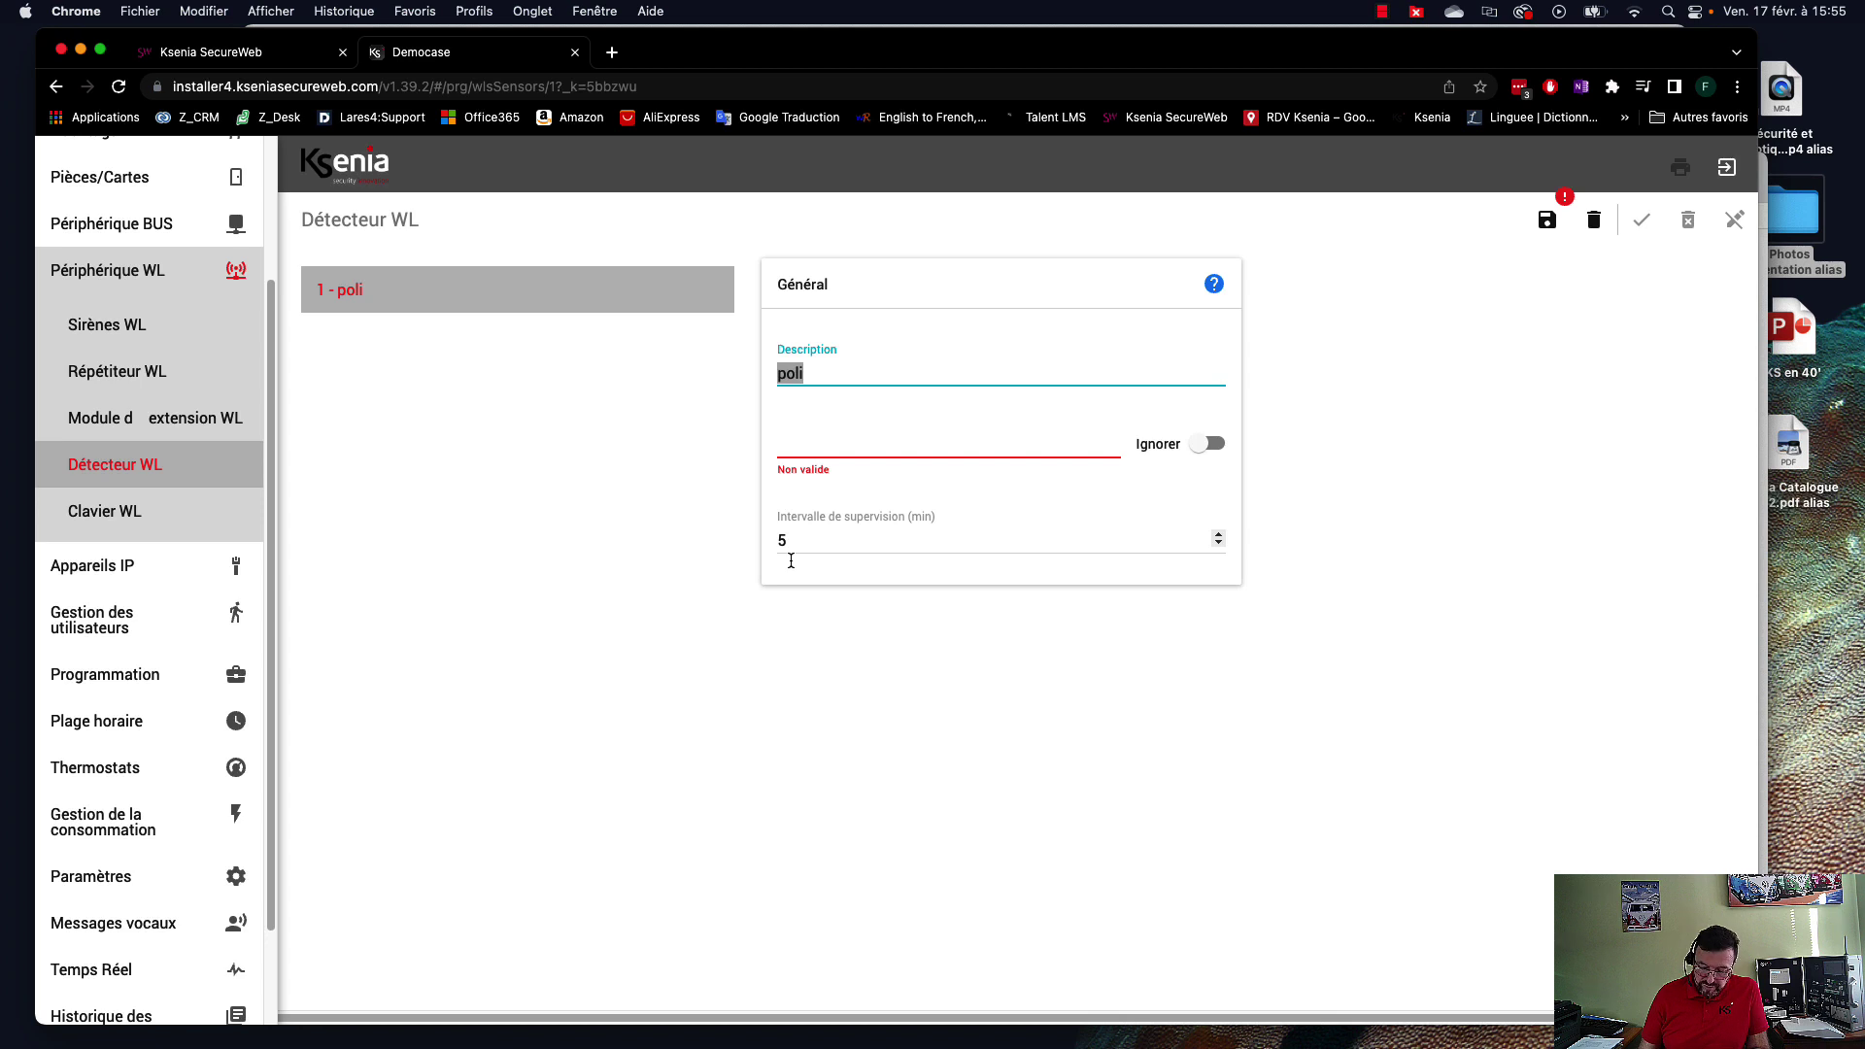
pyautogui.press('Right')
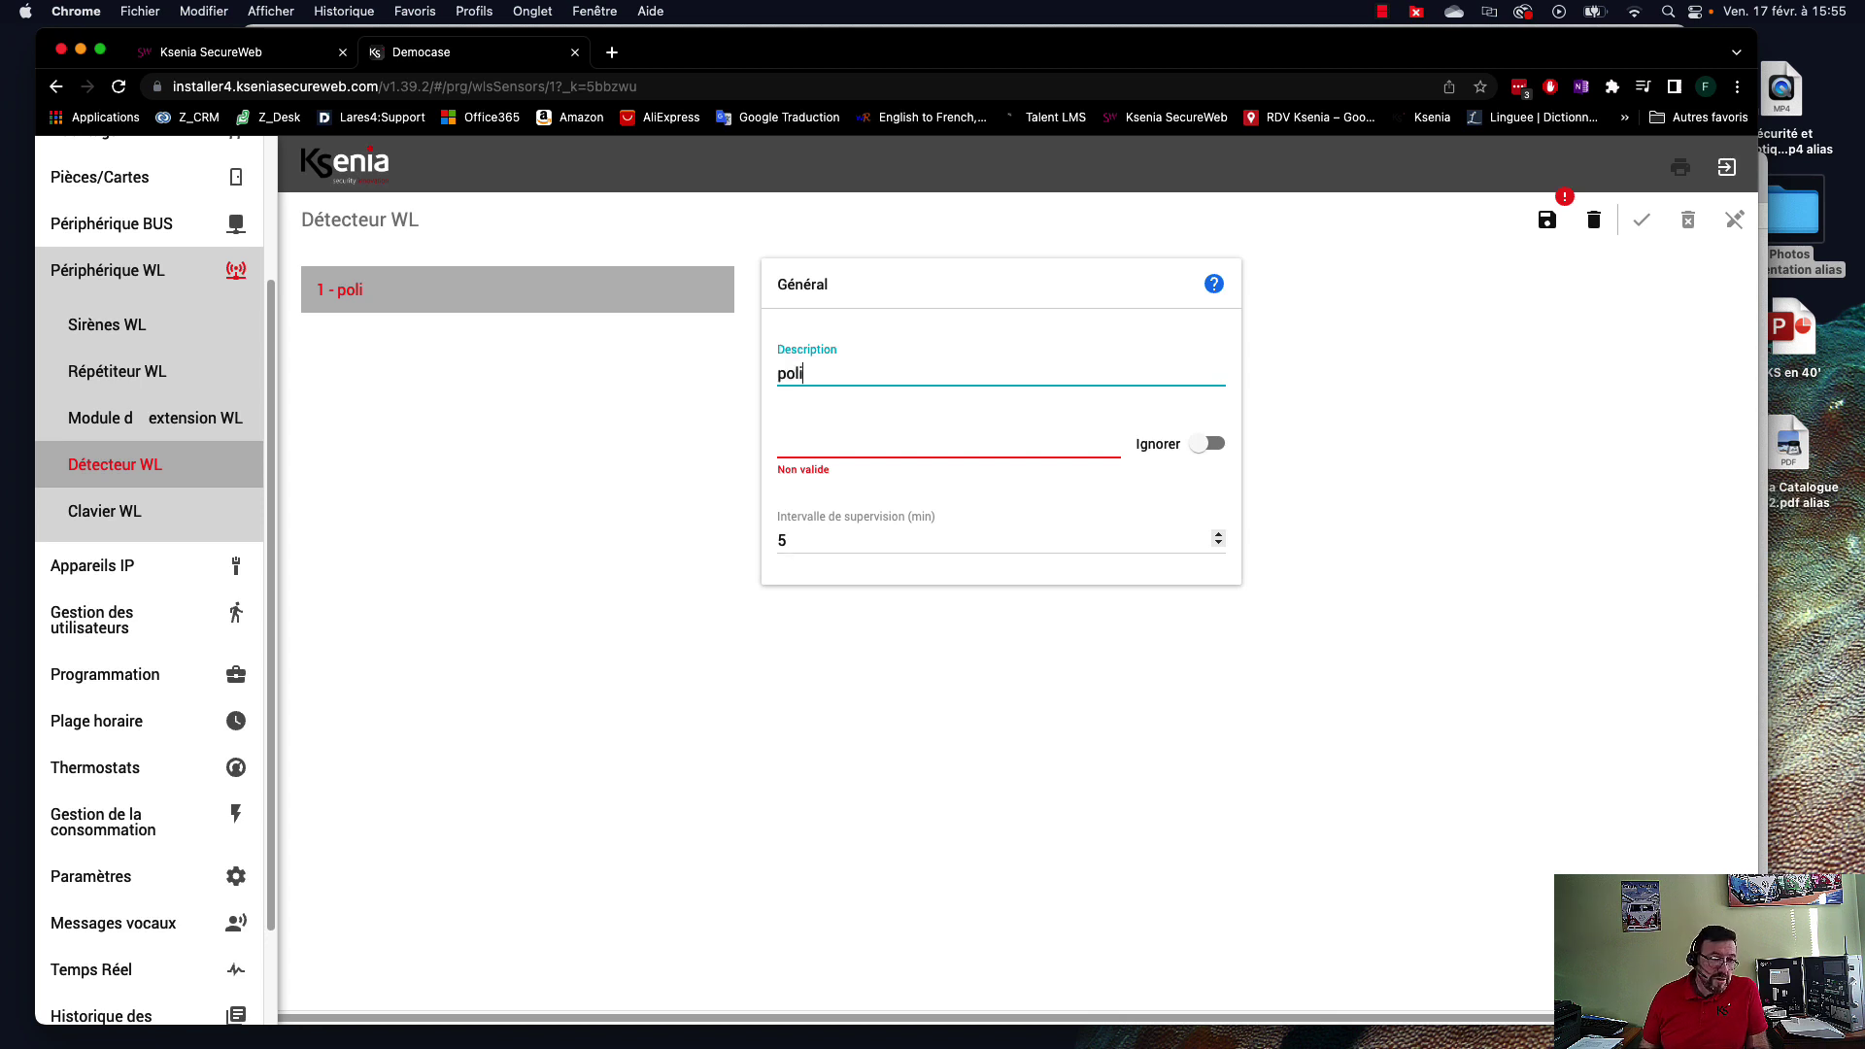
pyautogui.write('por')
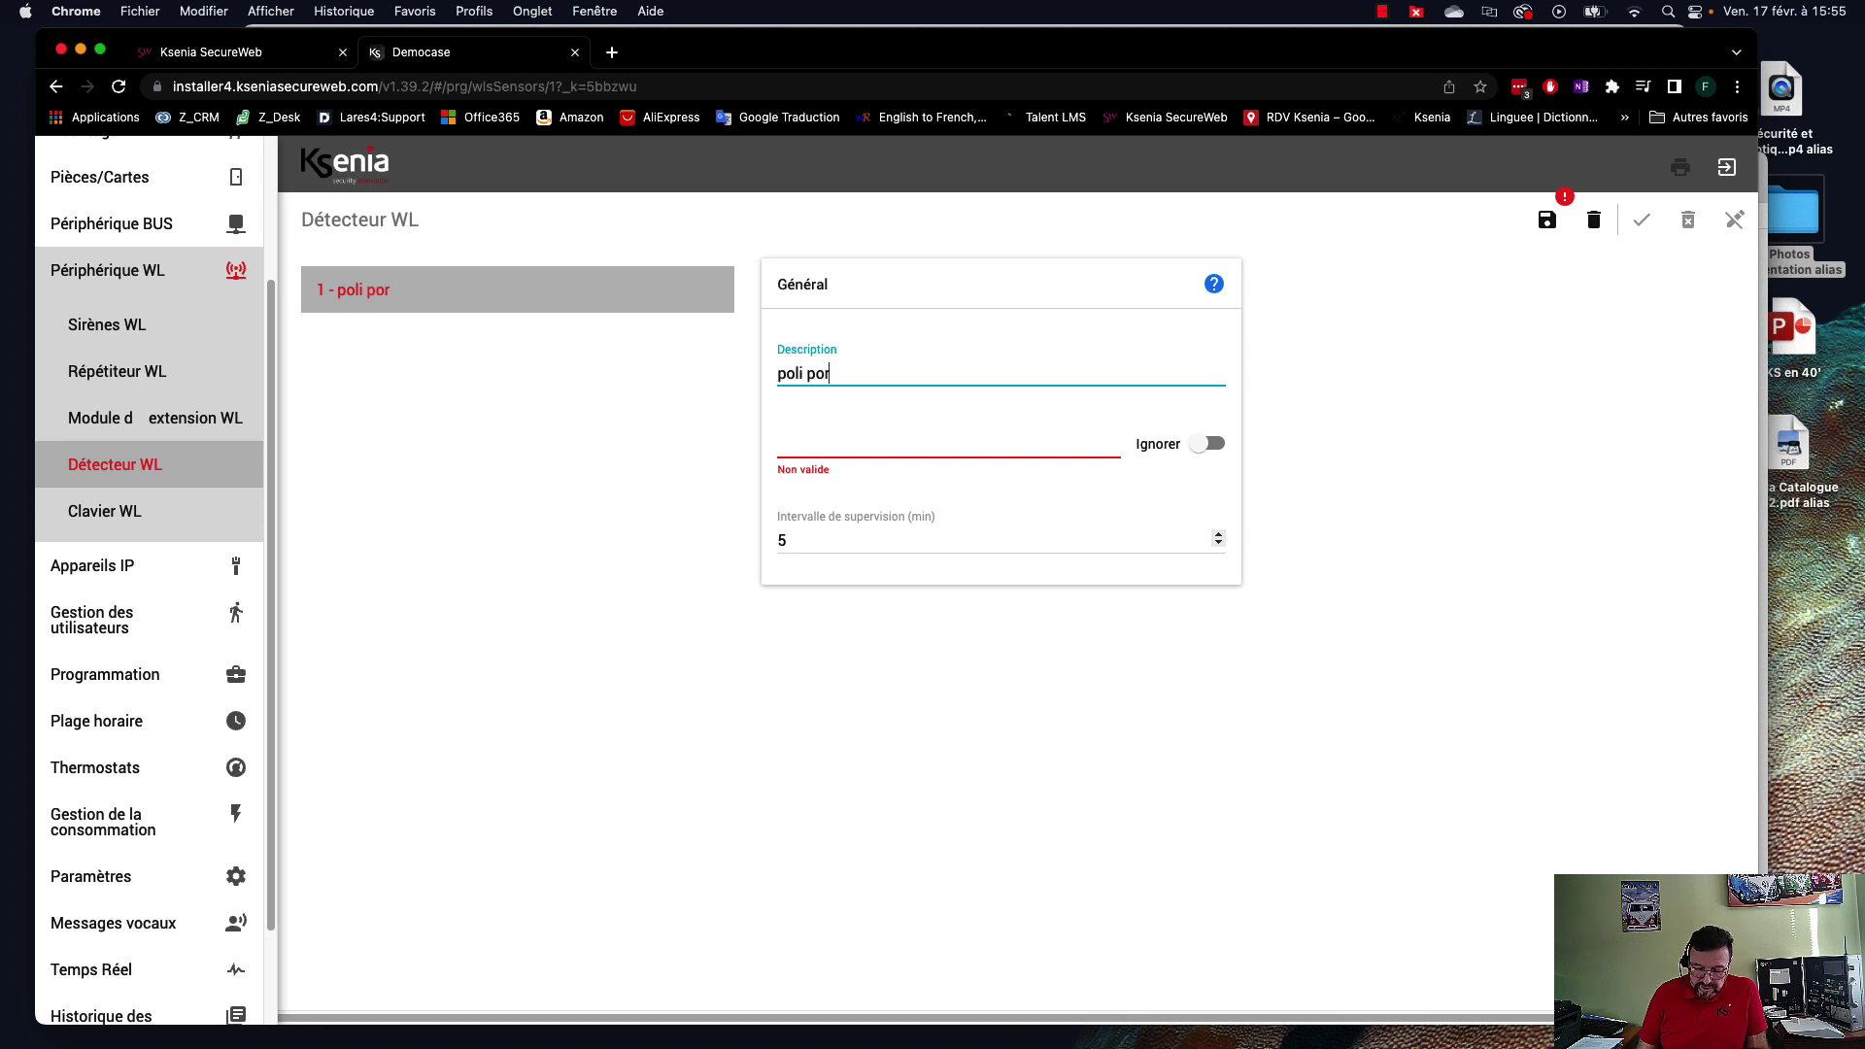
pyautogui.write('te entrée')
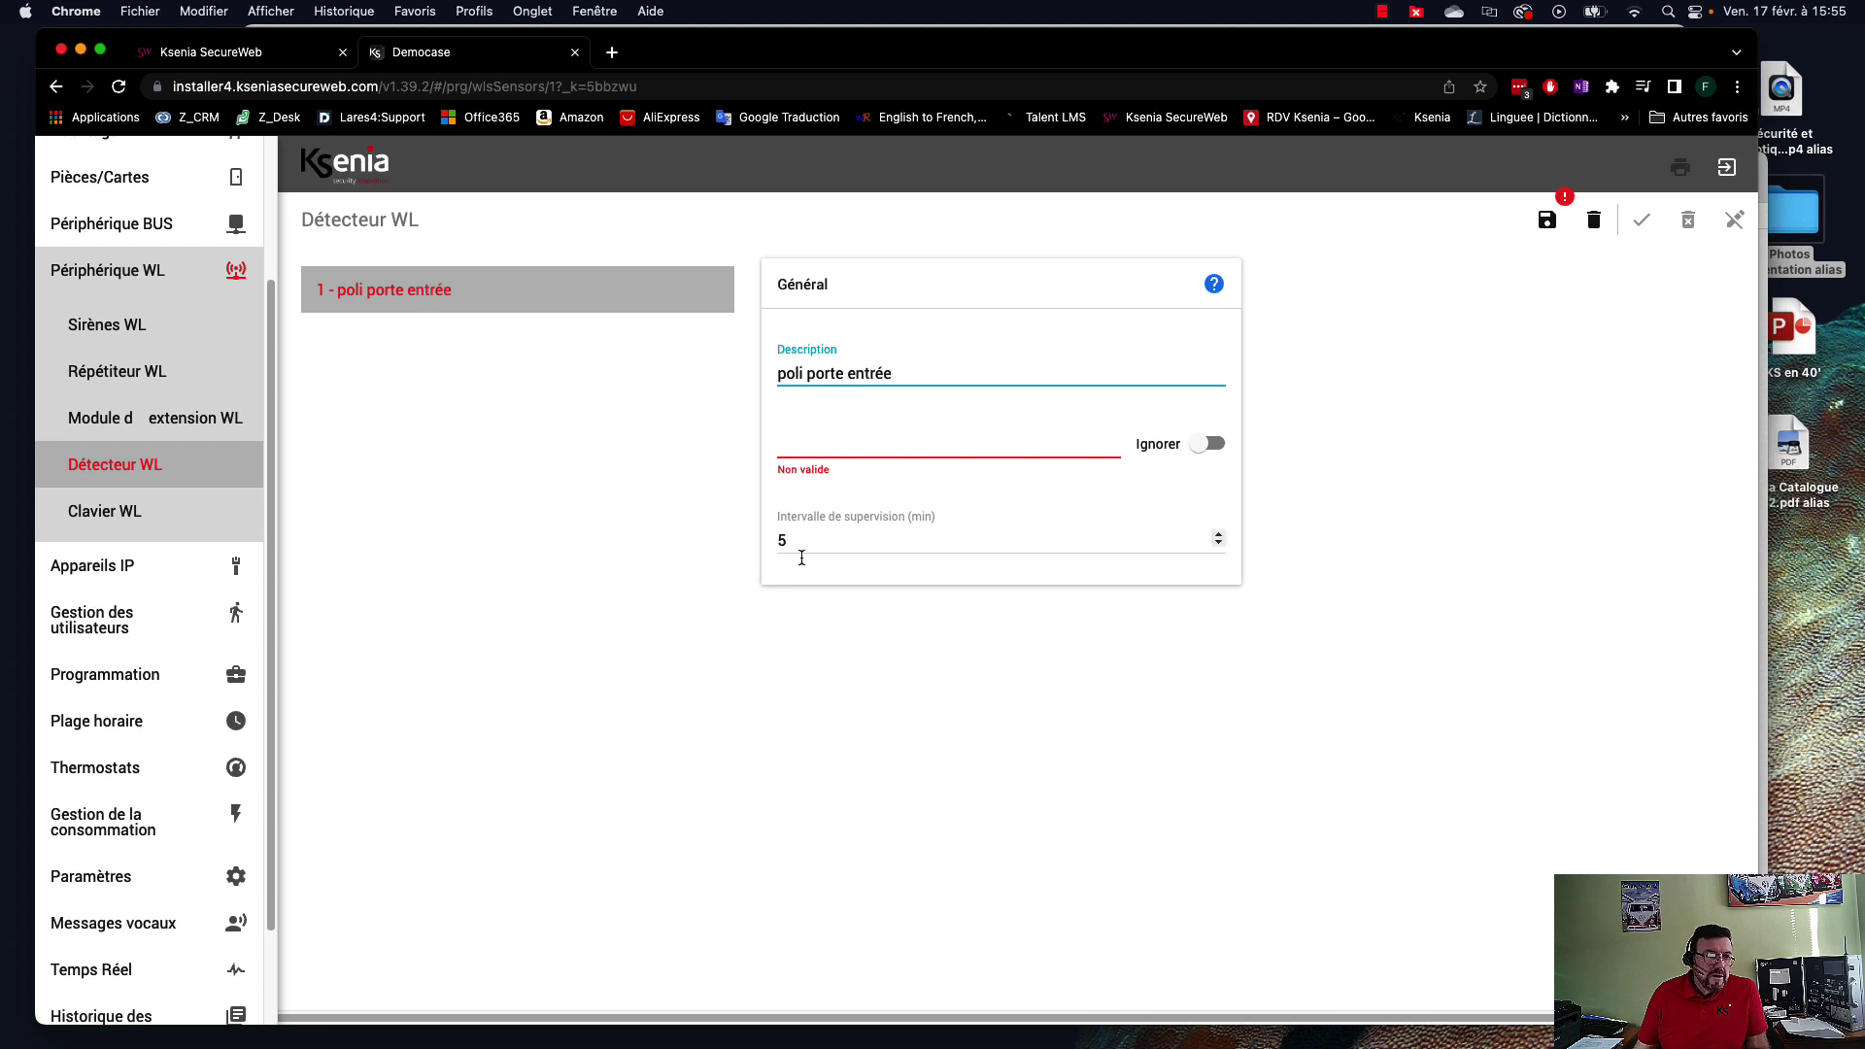
pyautogui.click(792, 447)
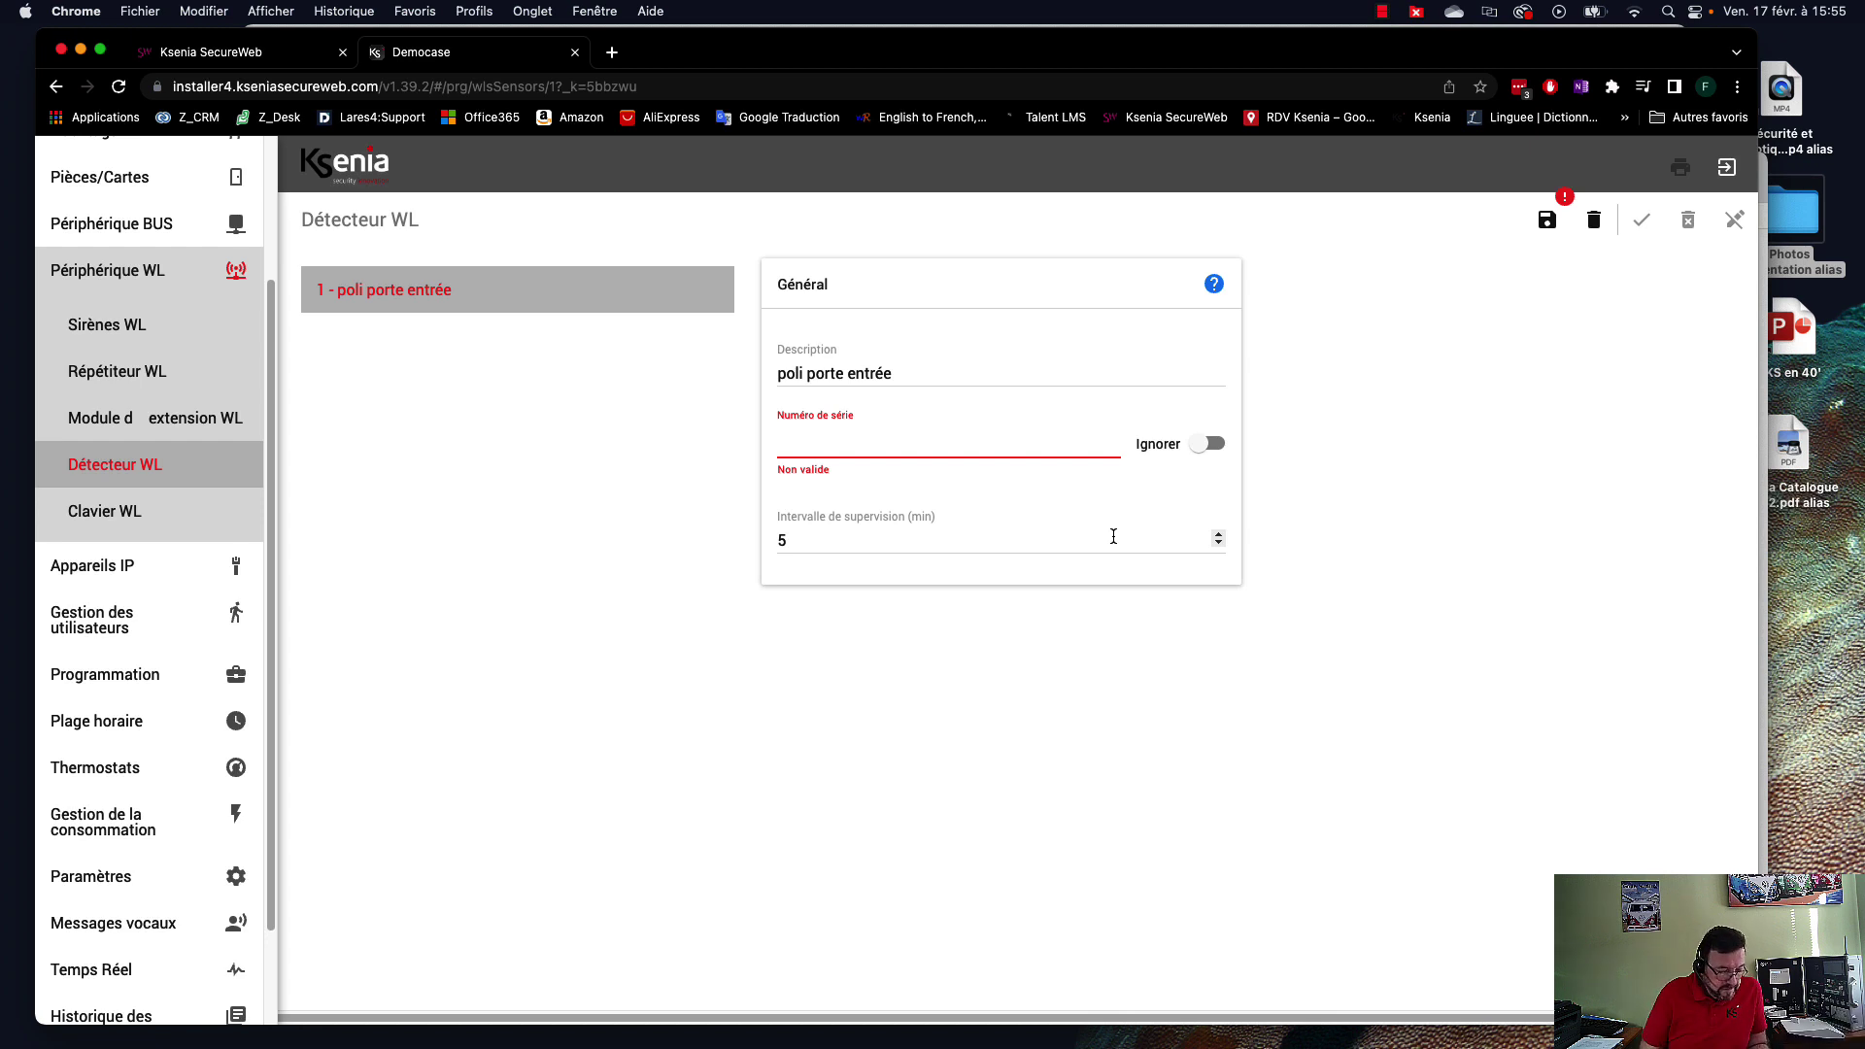
pyautogui.write('q')
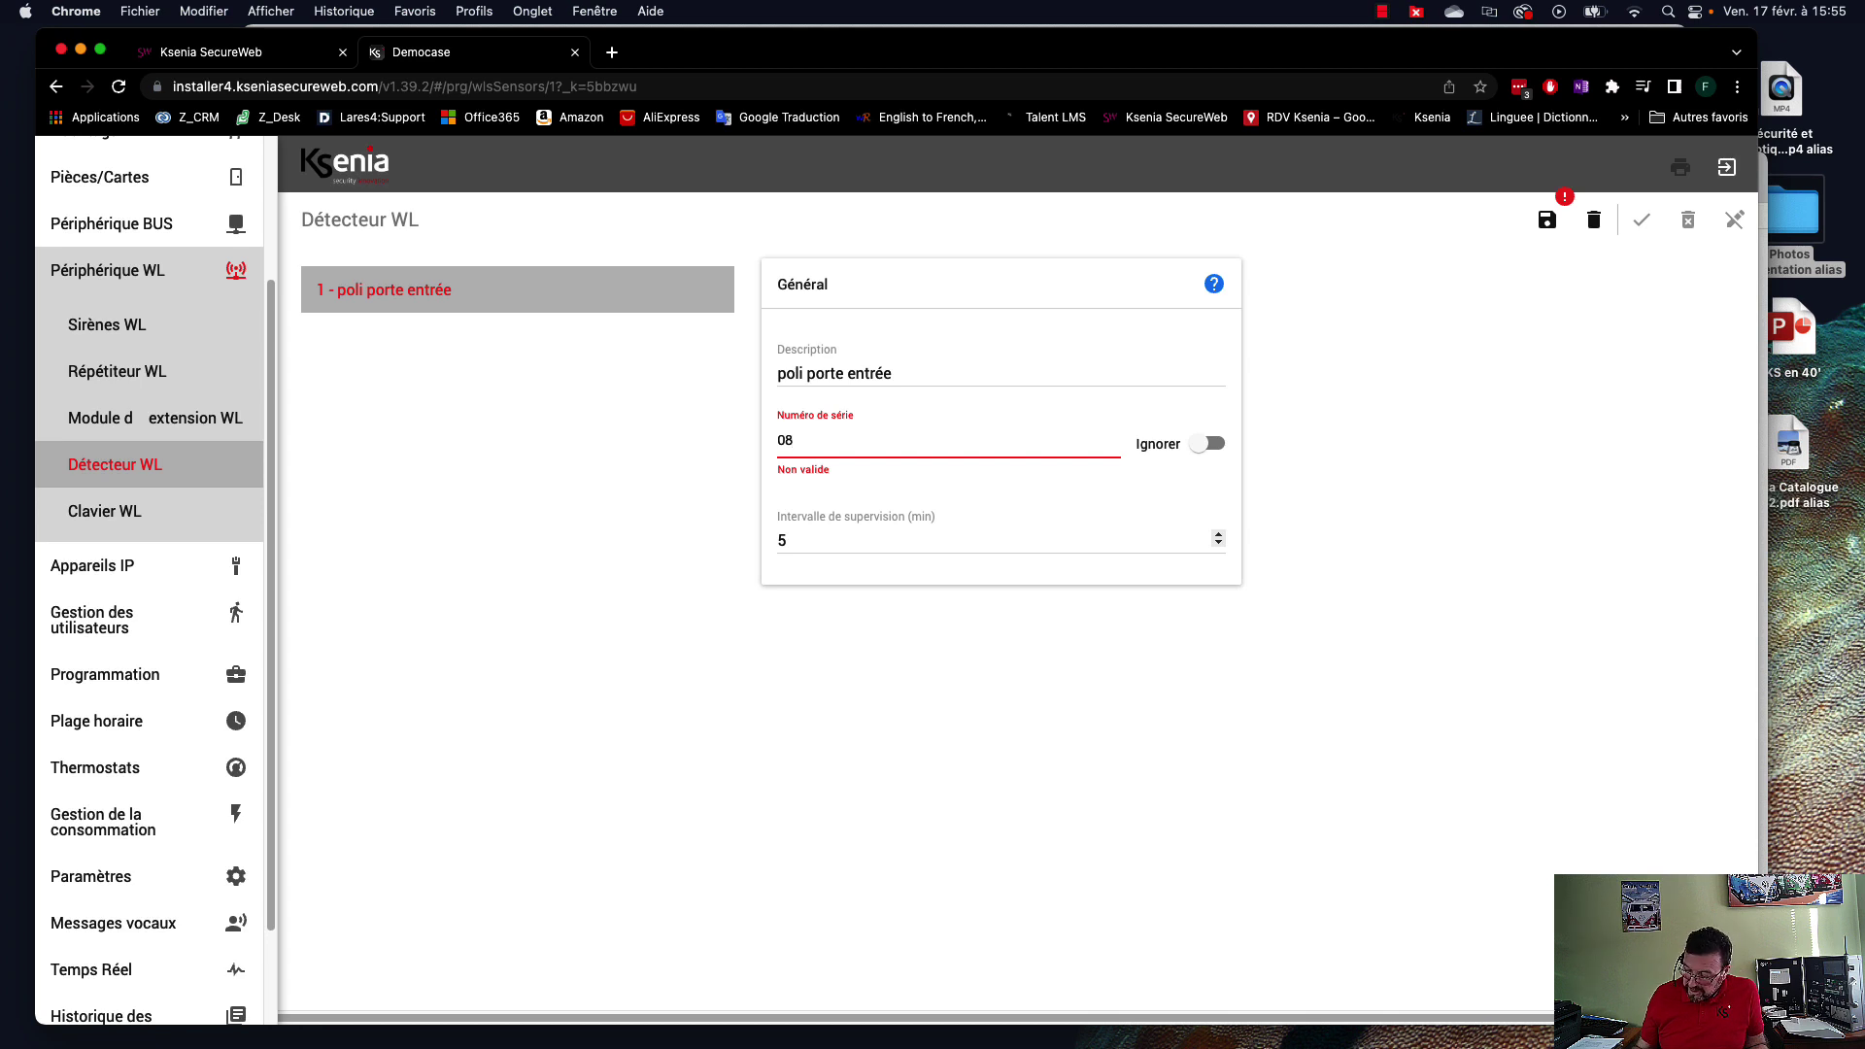
pyautogui.write('83802')
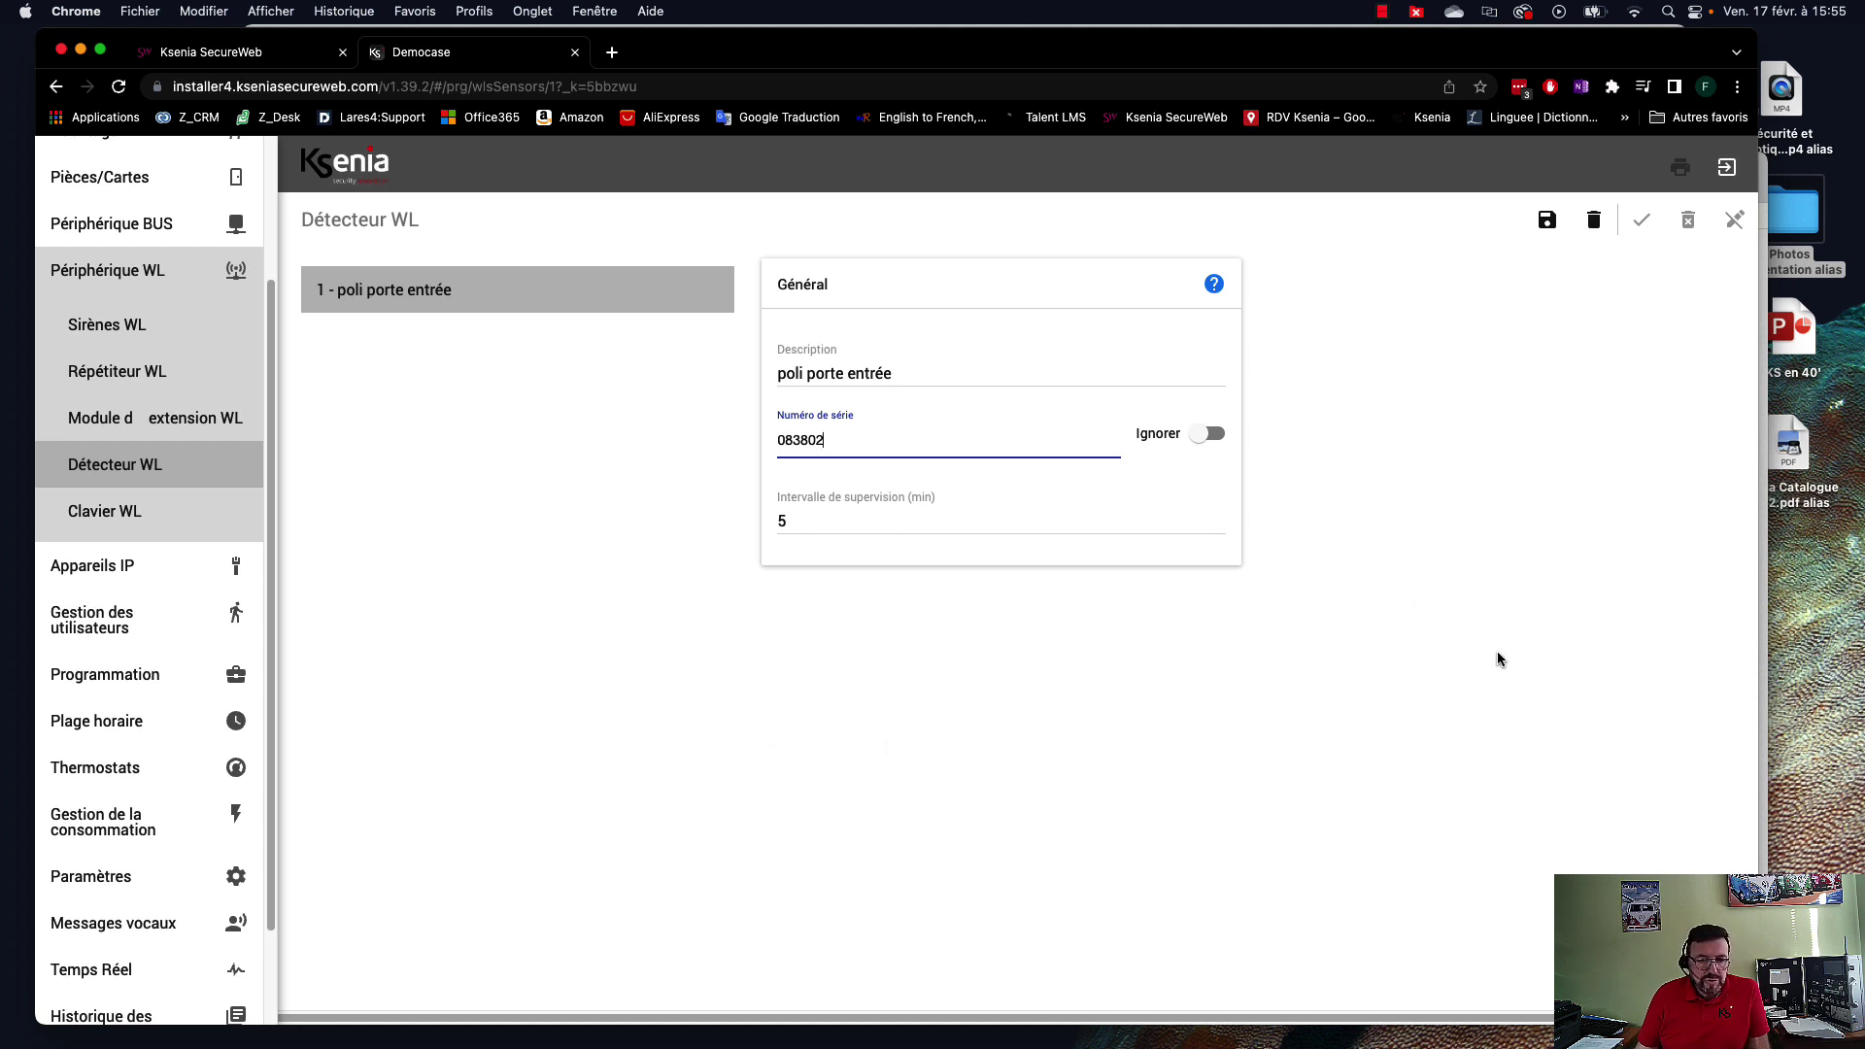
pyautogui.click(1547, 220)
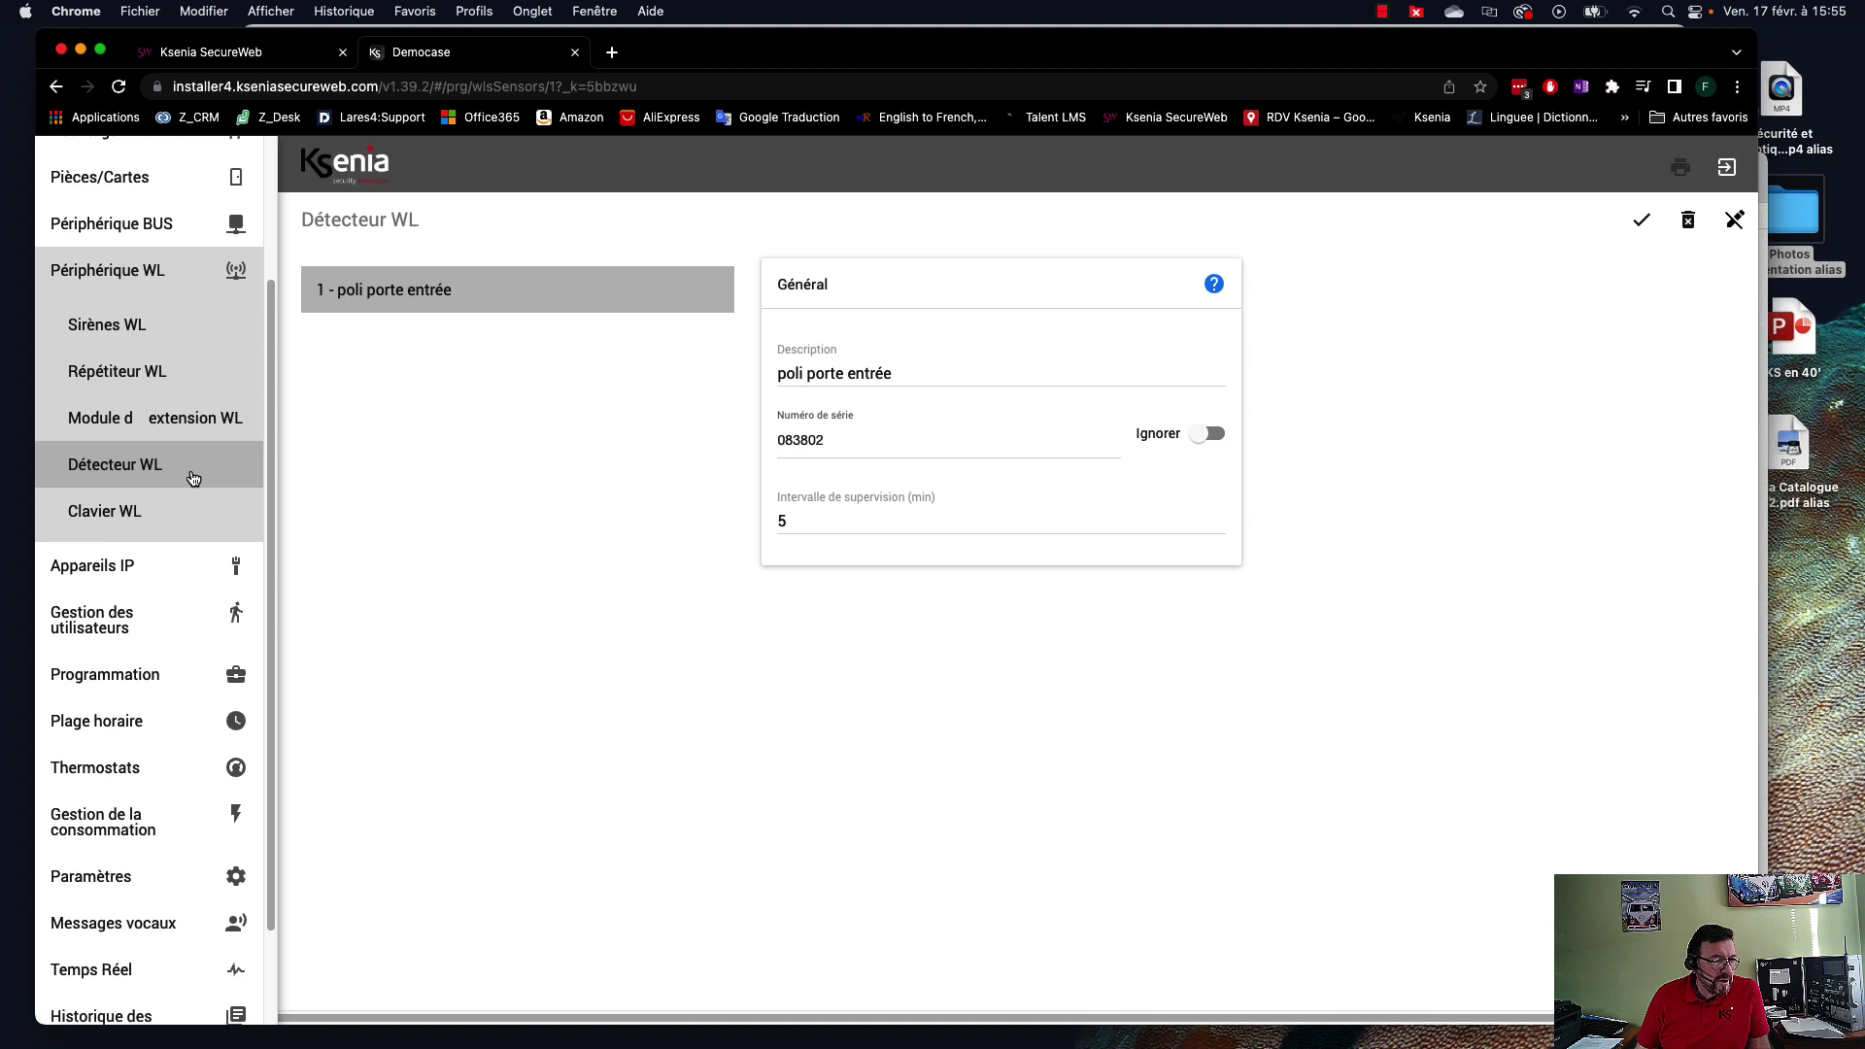
# Add zone 1 under Programmation > Zones with description 'Ouverture porte d'entrée'.
pyautogui.click(127, 676)
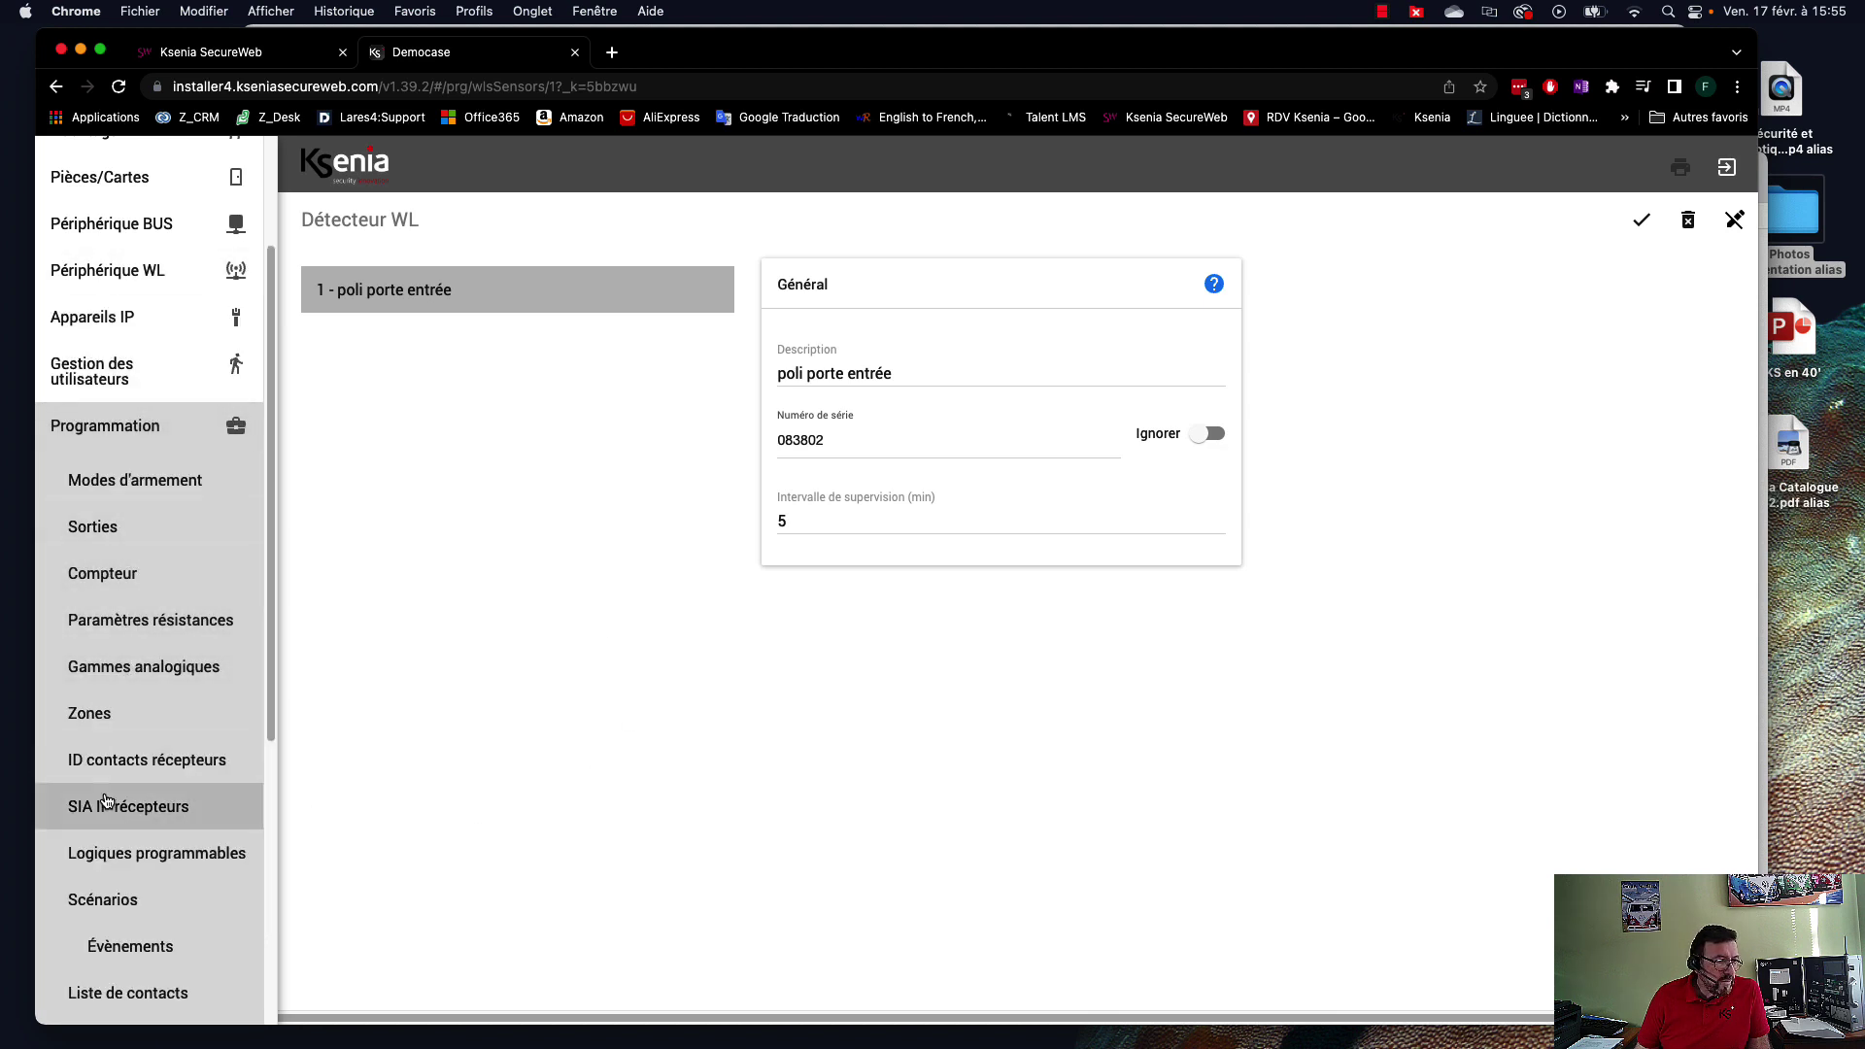
pyautogui.click(90, 719)
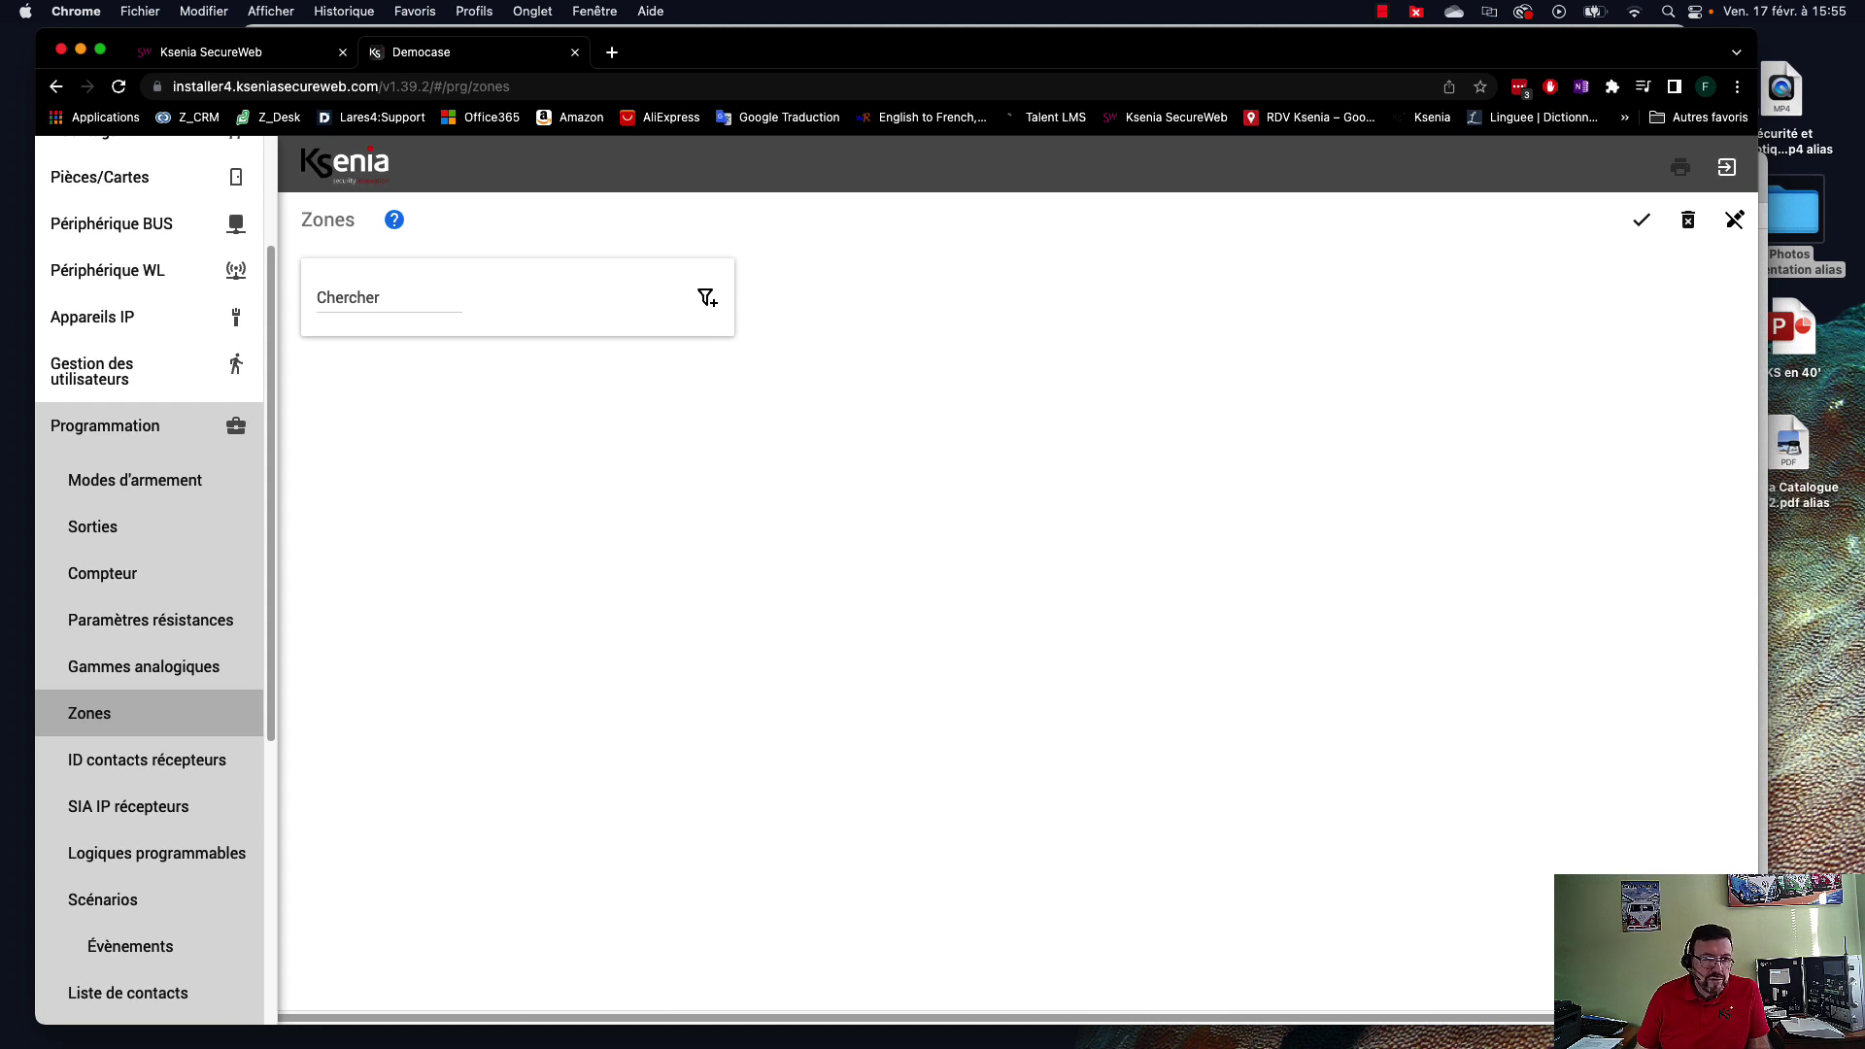
pyautogui.click(1707, 974)
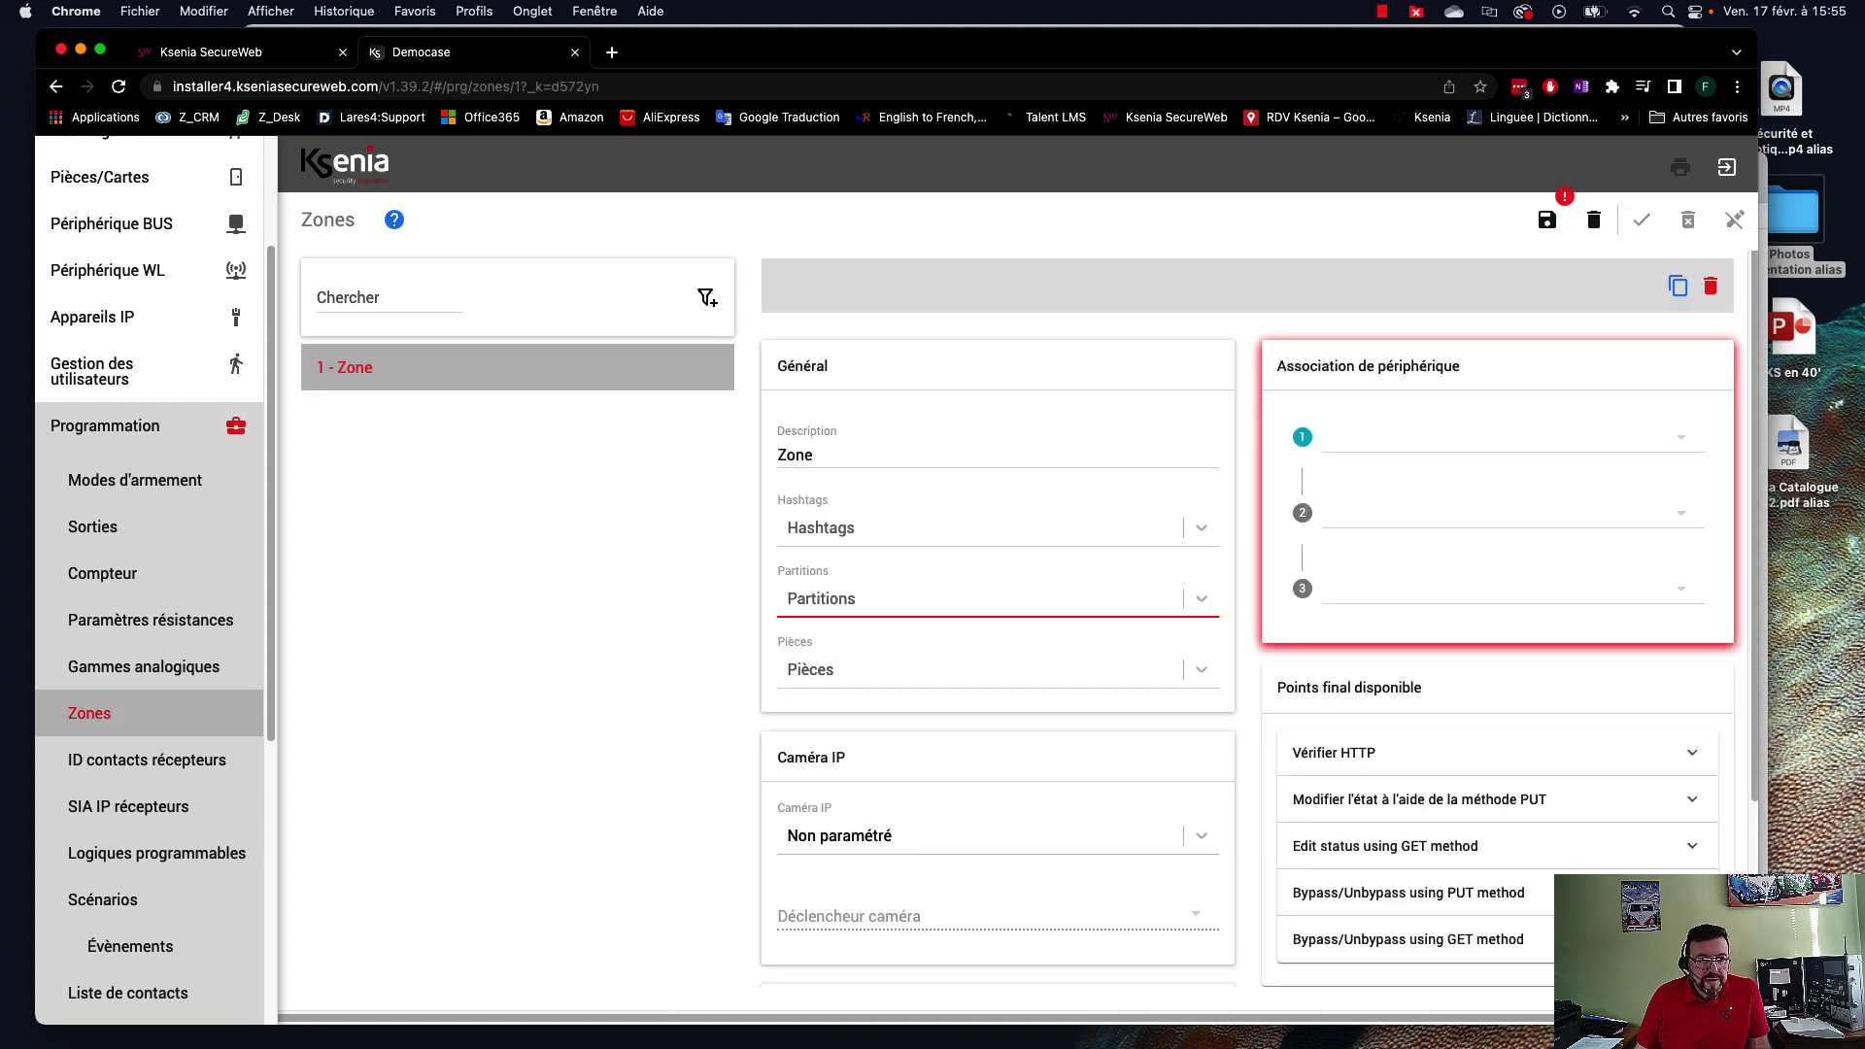
pyautogui.doubleClick(864, 457)
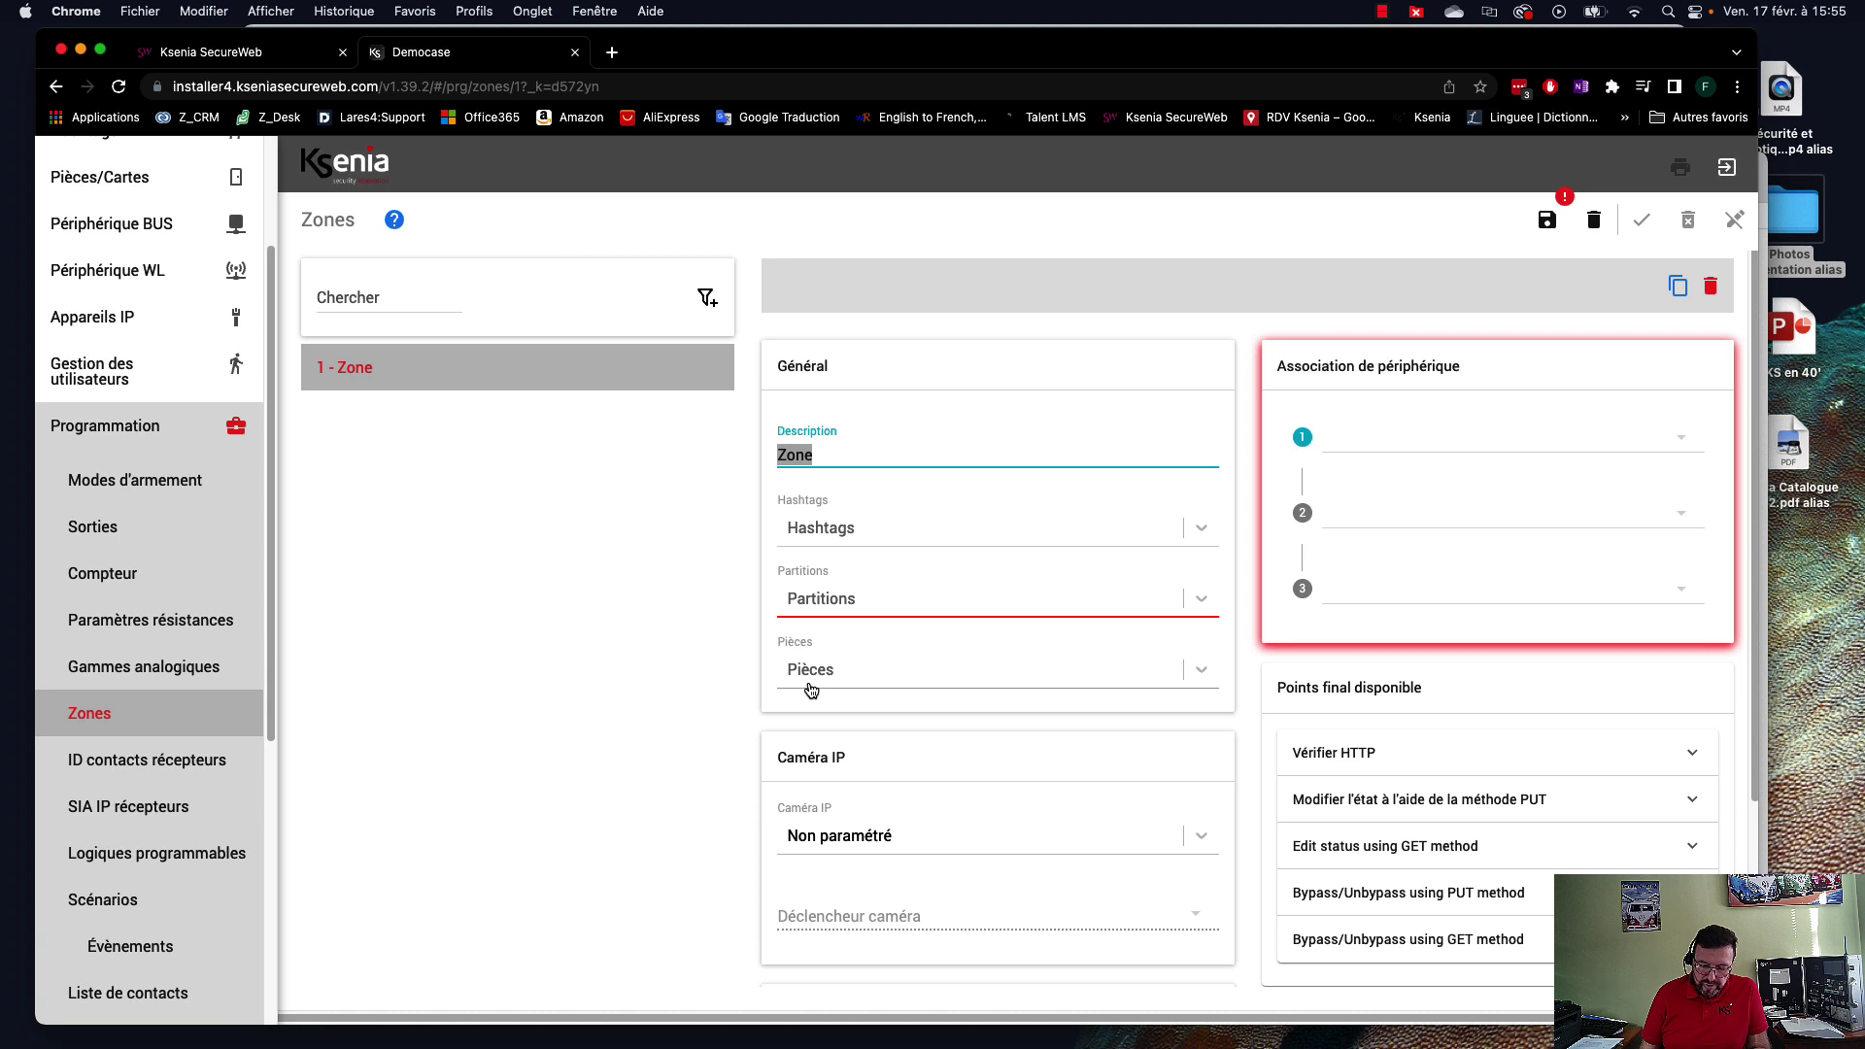
pyautogui.write('Ouvert')
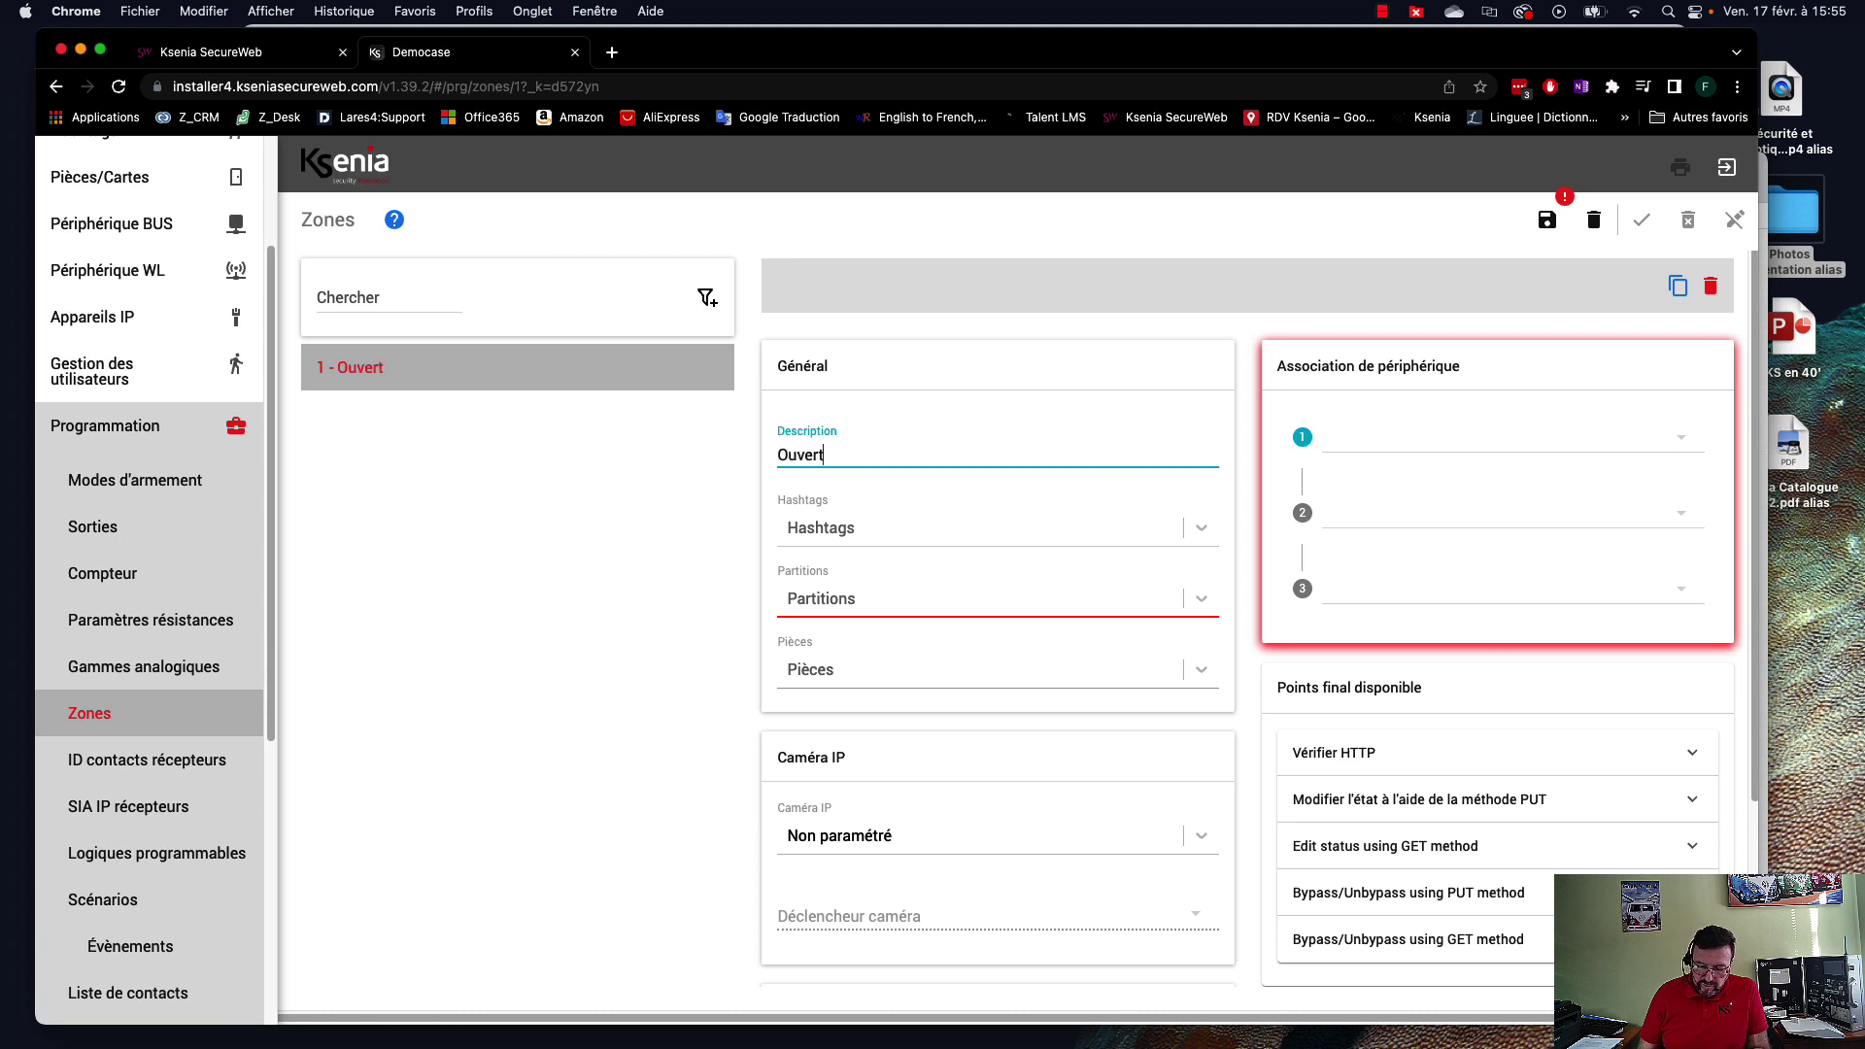
pyautogui.write('ure porte ')
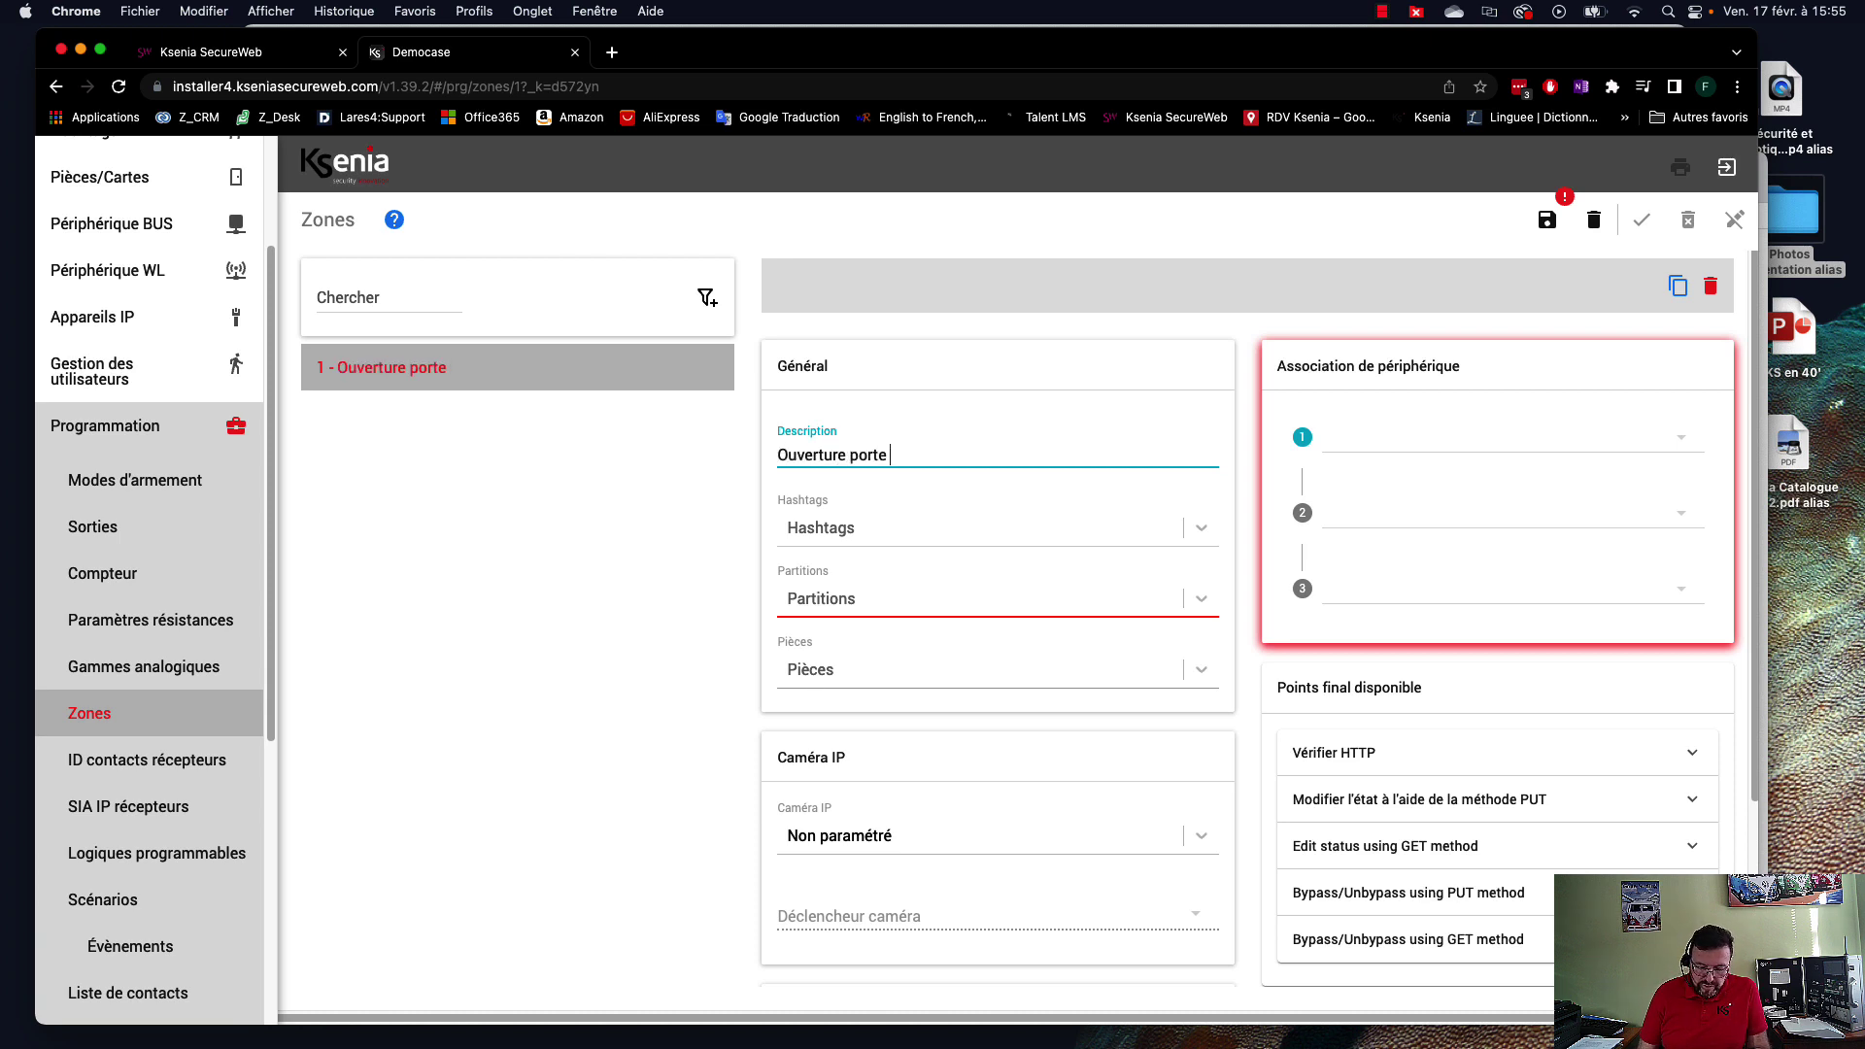
pyautogui.write("d'entrée")
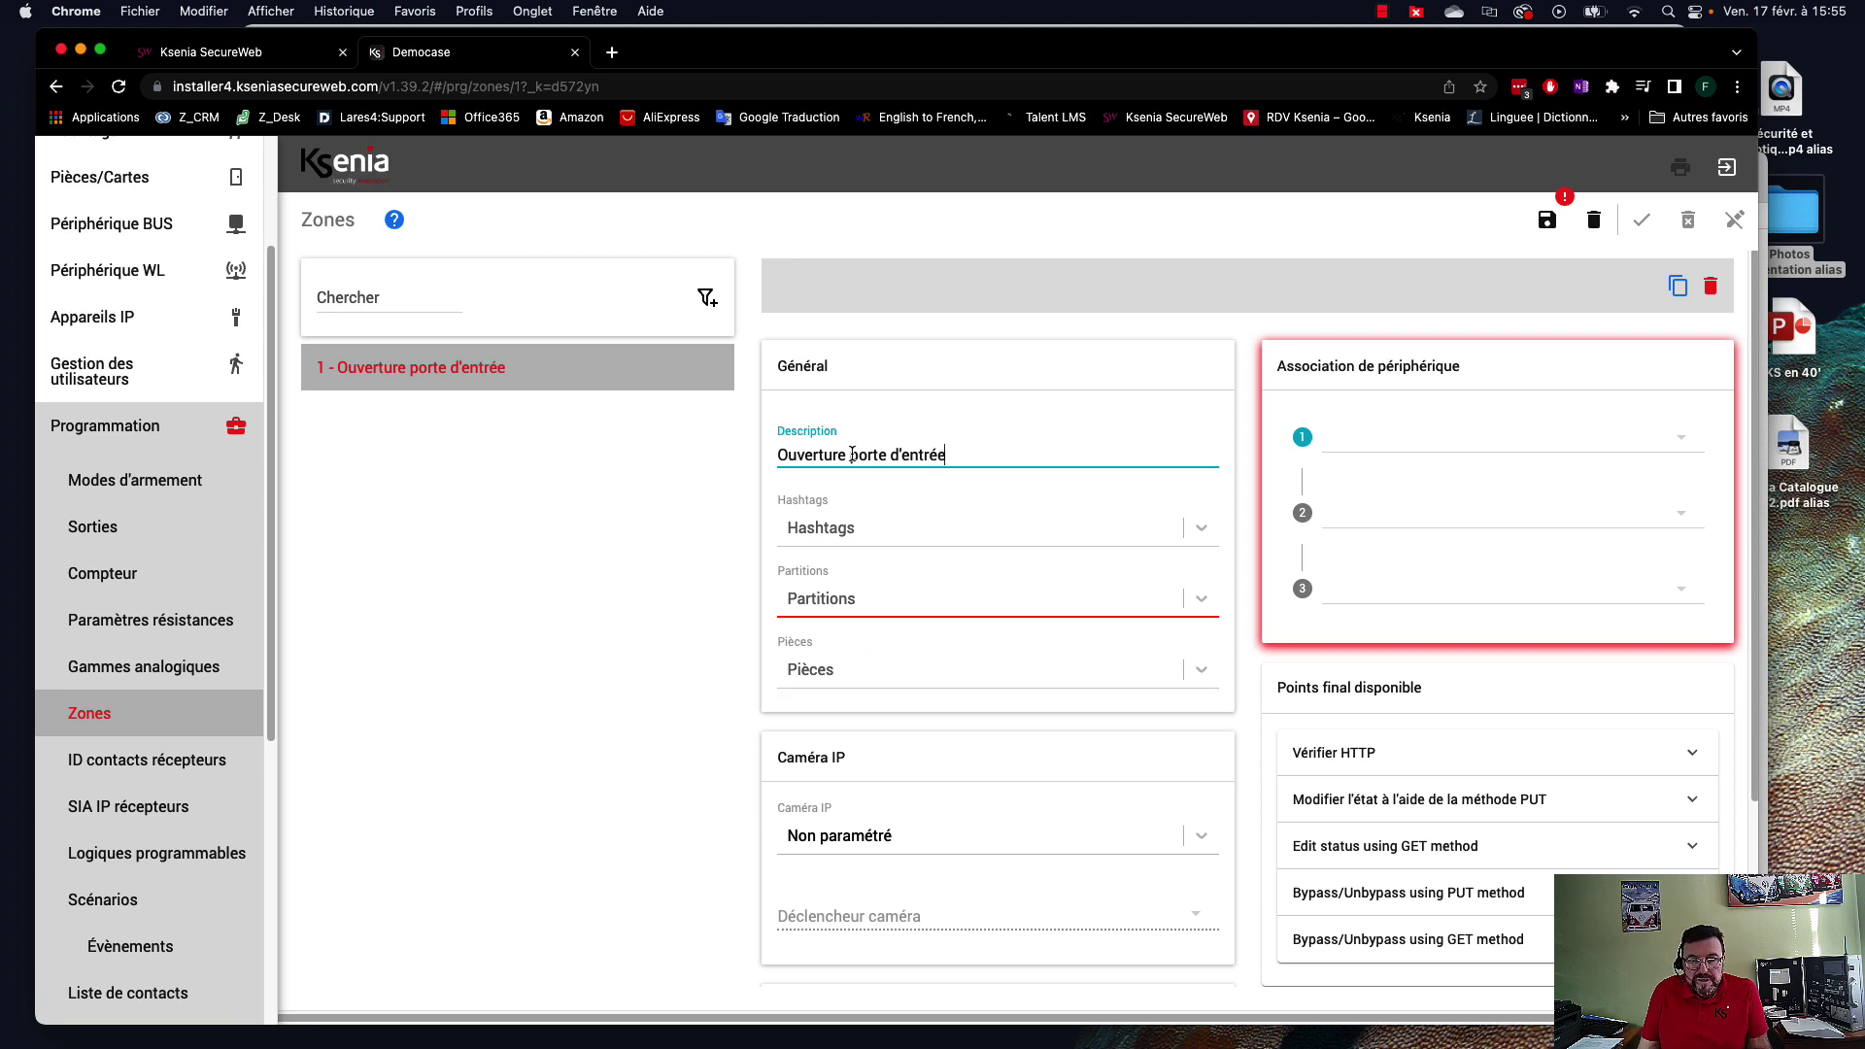
pyautogui.moveTo(960, 452); pyautogui.dragTo(779, 455)
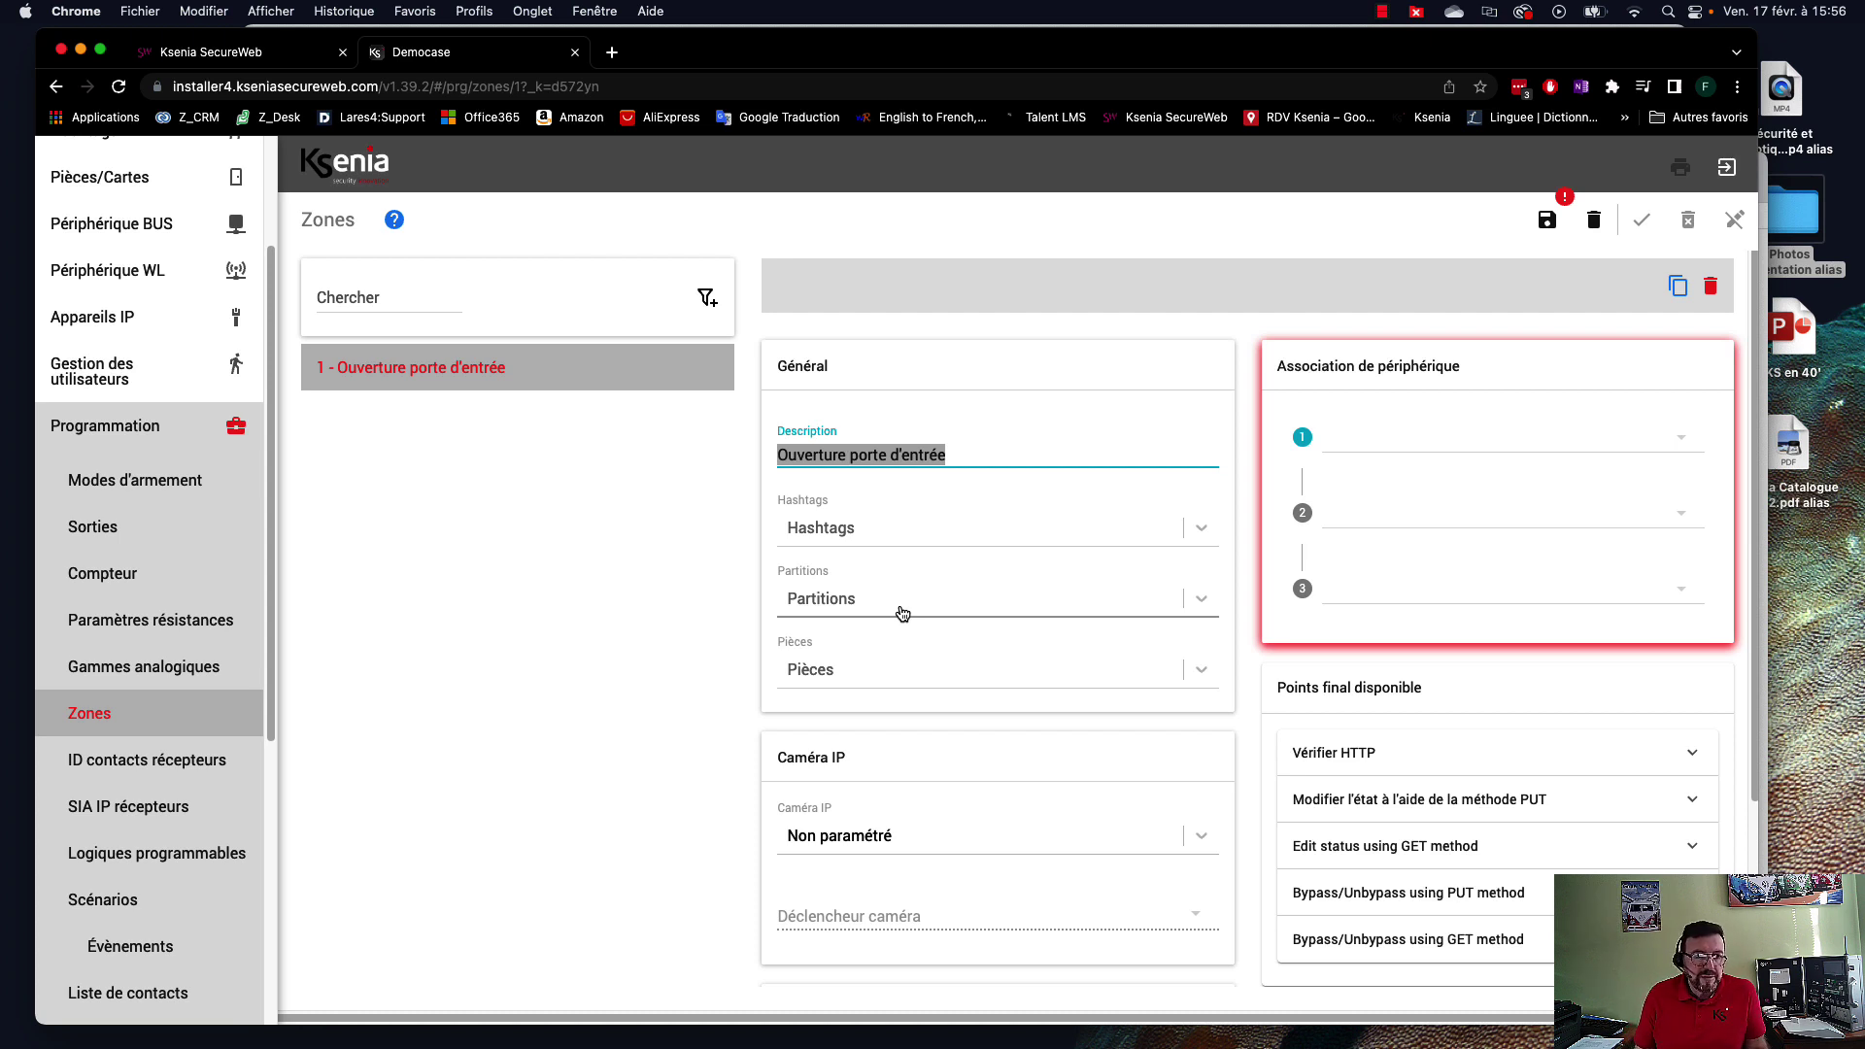
# Assign the zone to Détecteurs de périmètre and link it to poli porte entrée's Contact magnétique.
pyautogui.click(845, 606)
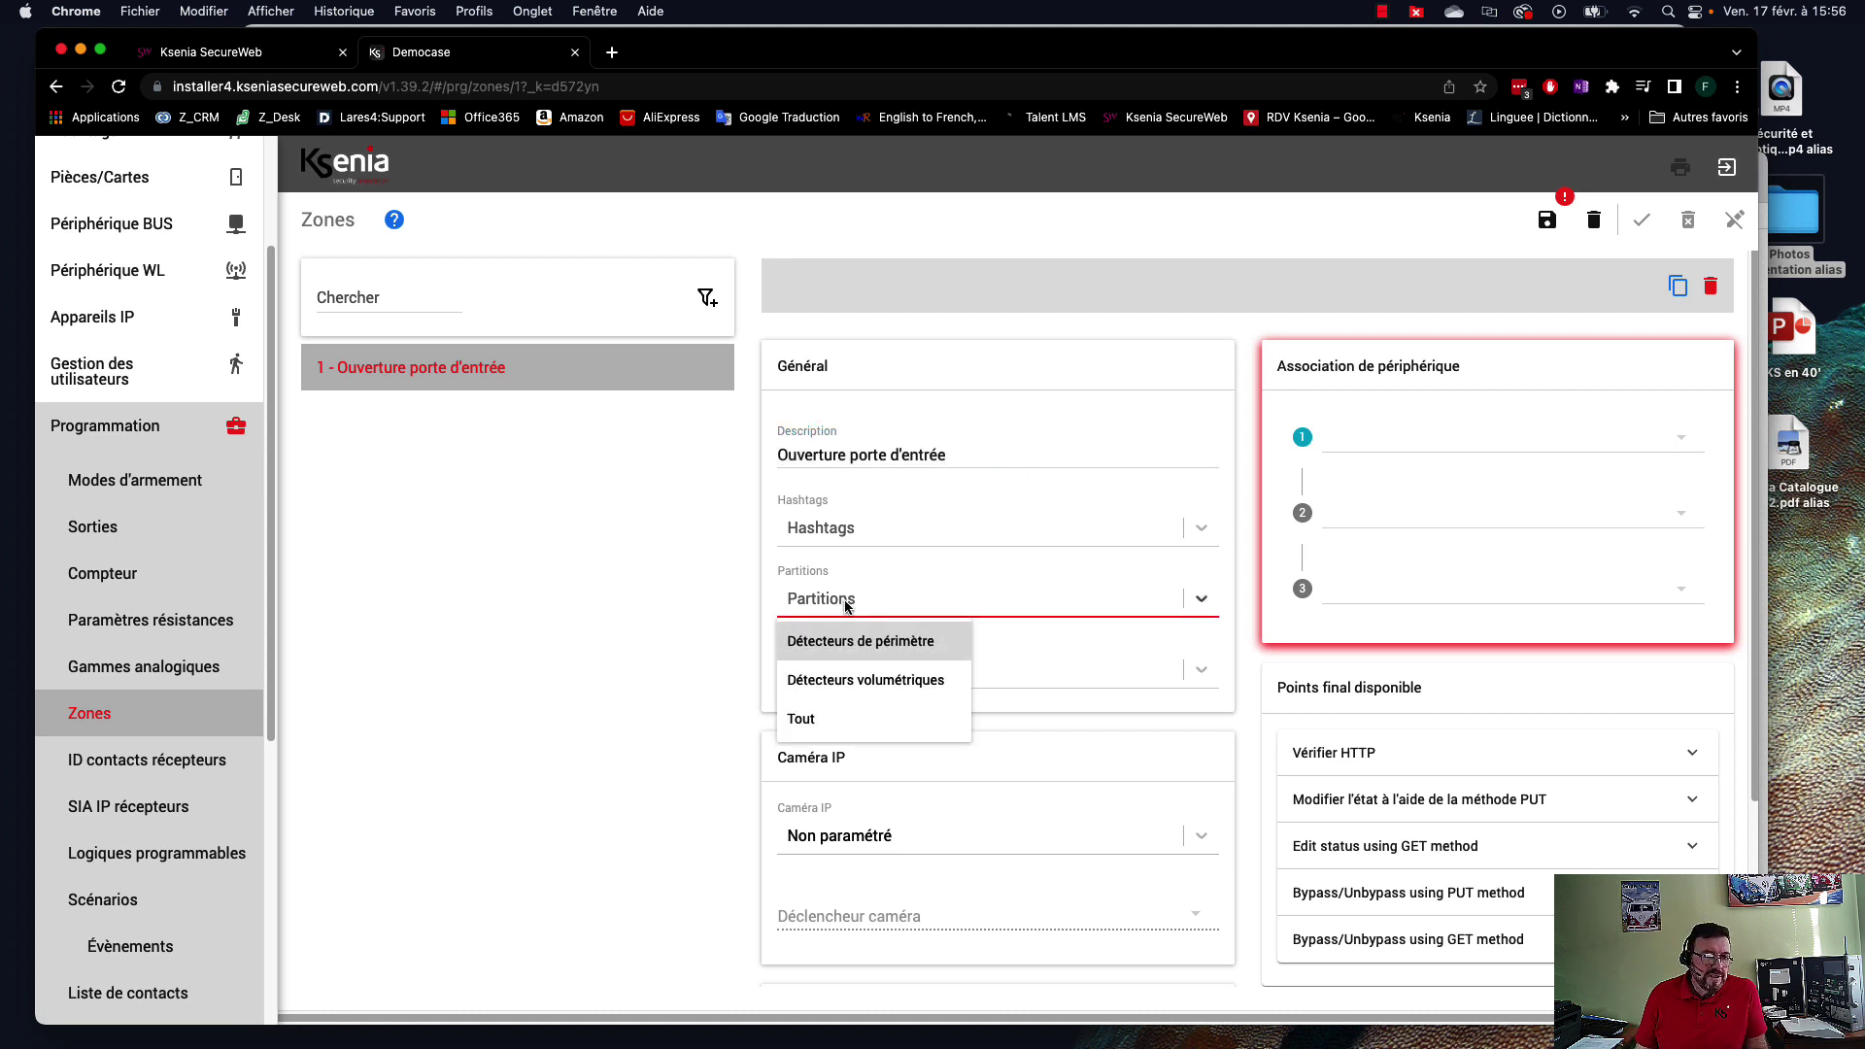
pyautogui.click(887, 643)
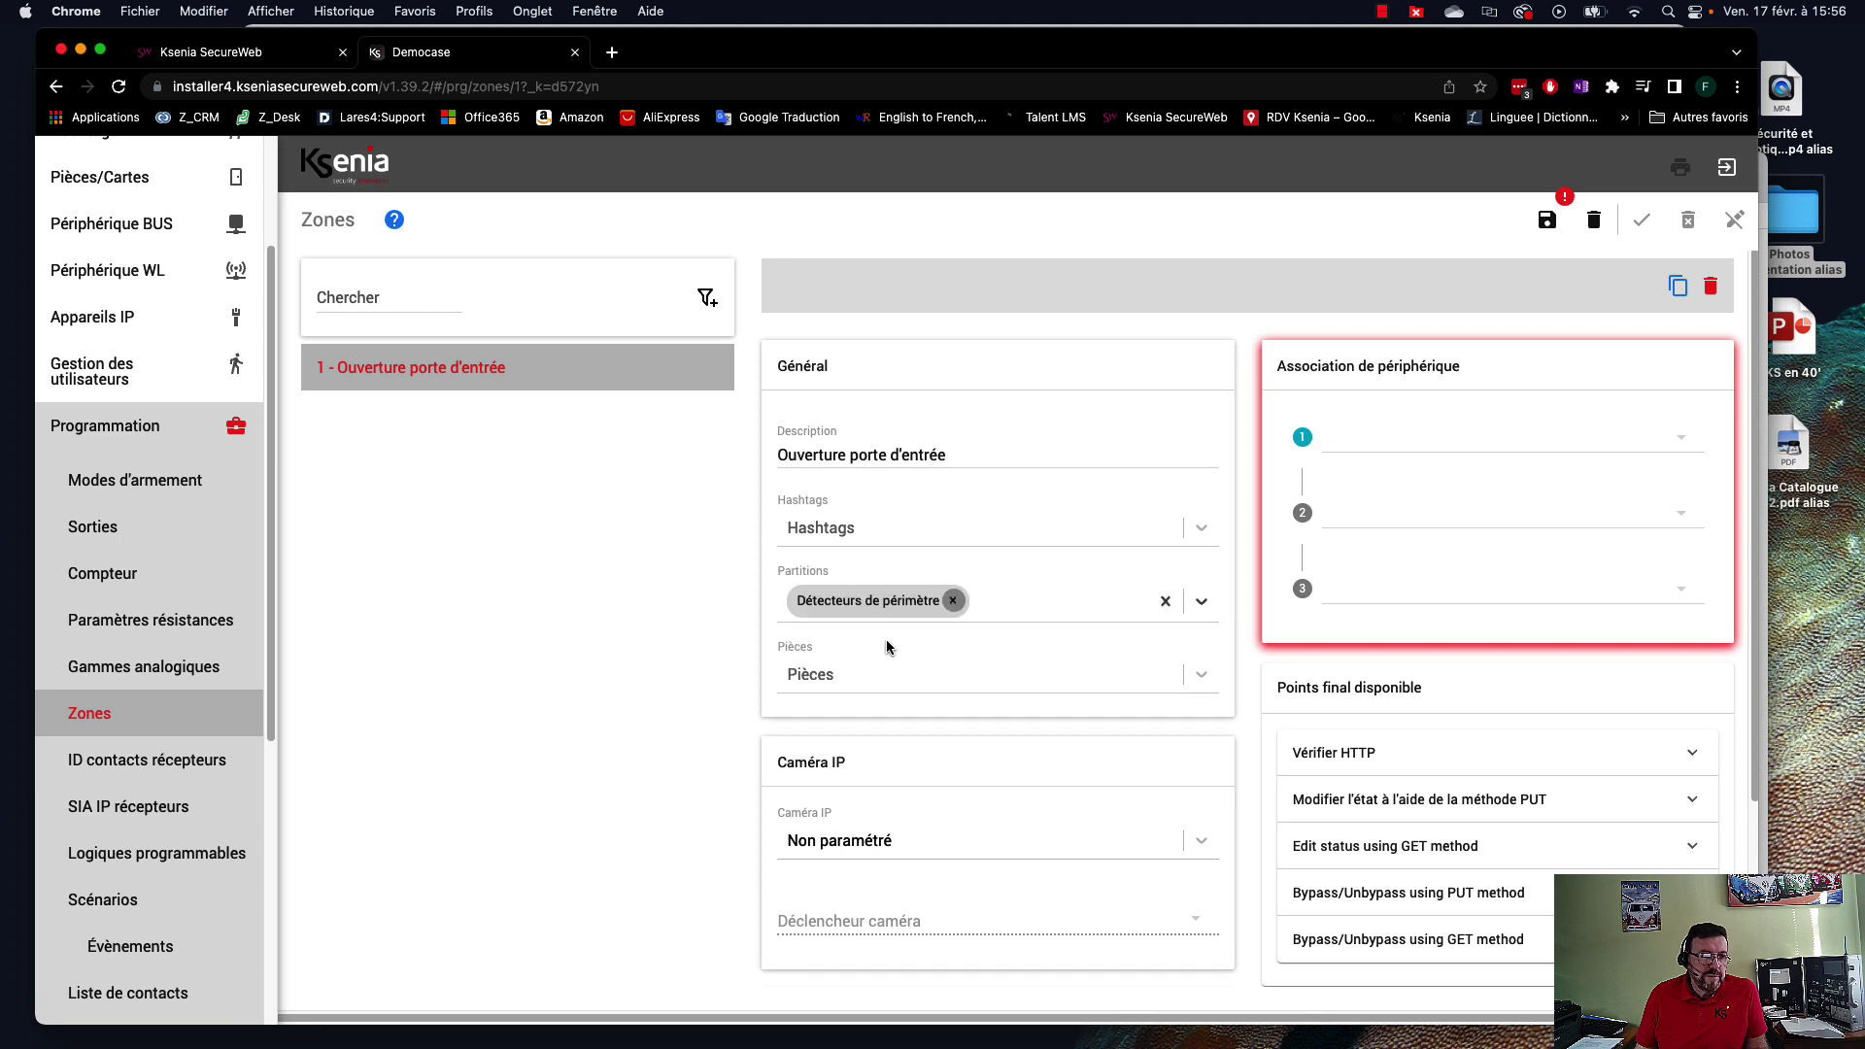
pyautogui.click(1647, 426)
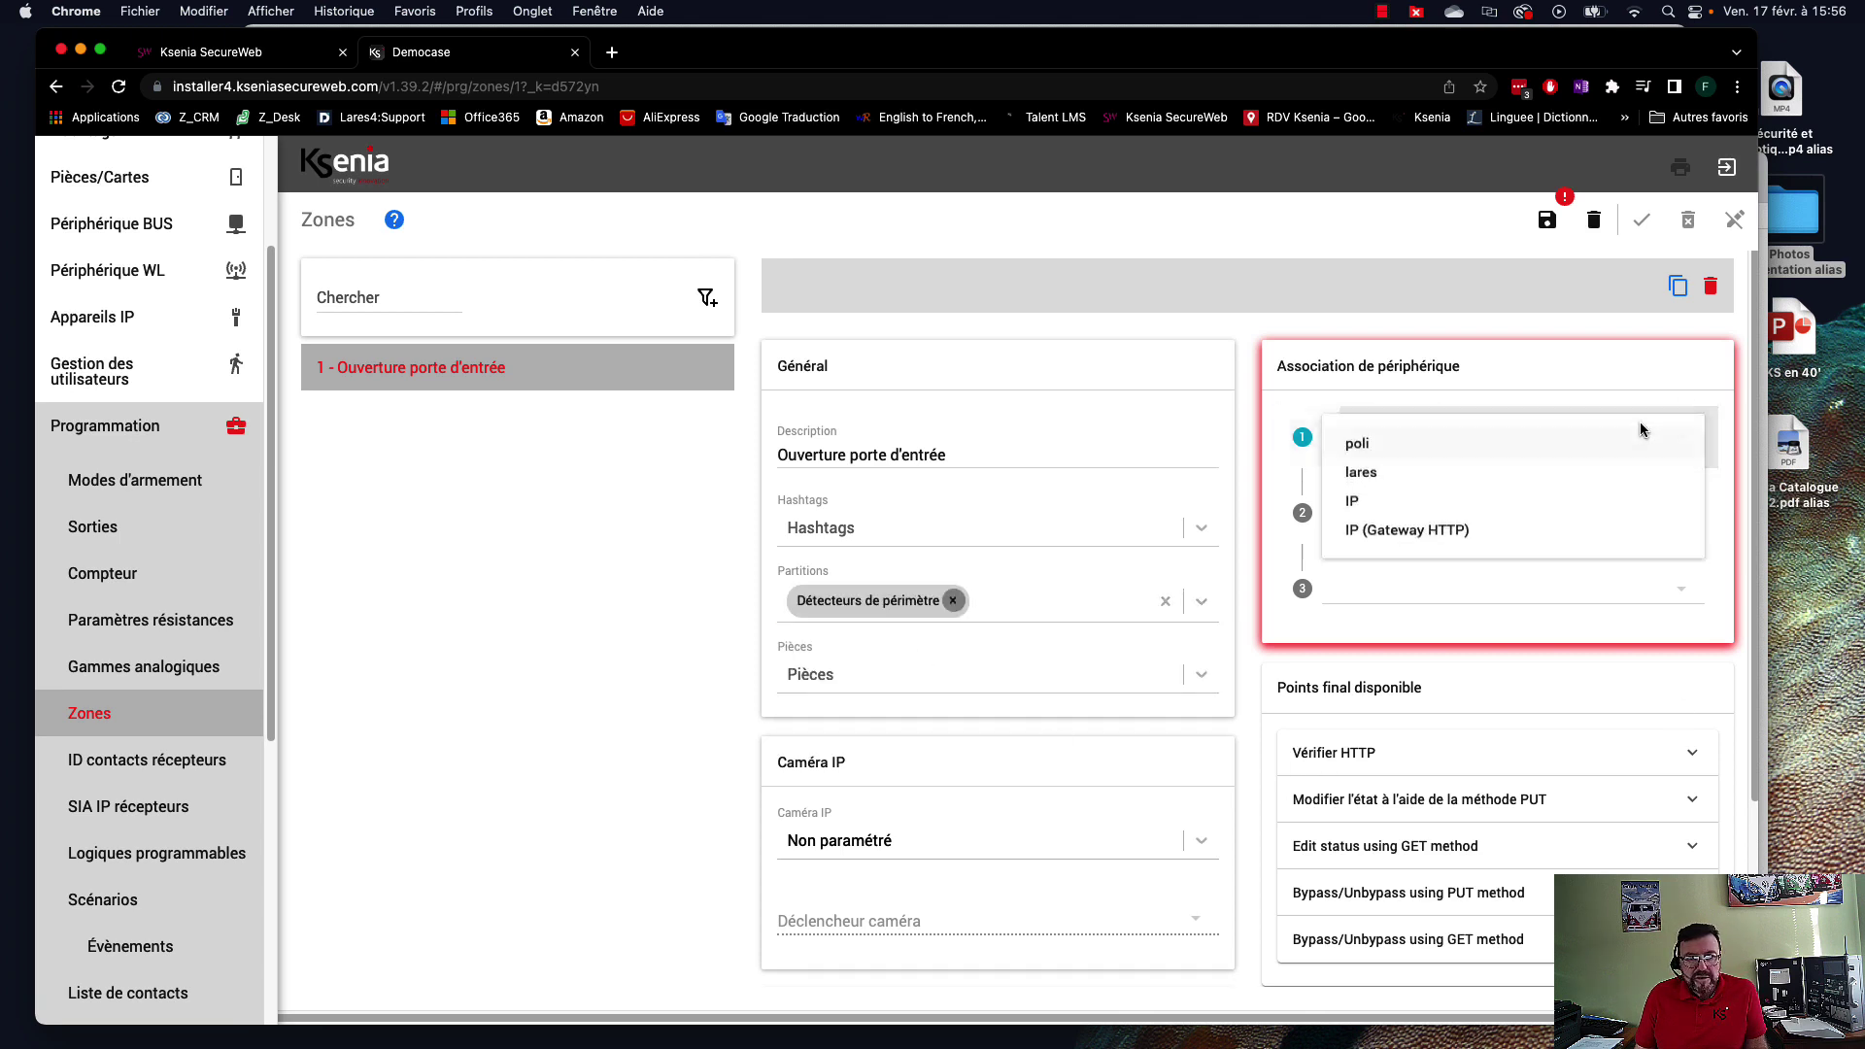
pyautogui.click(1379, 454)
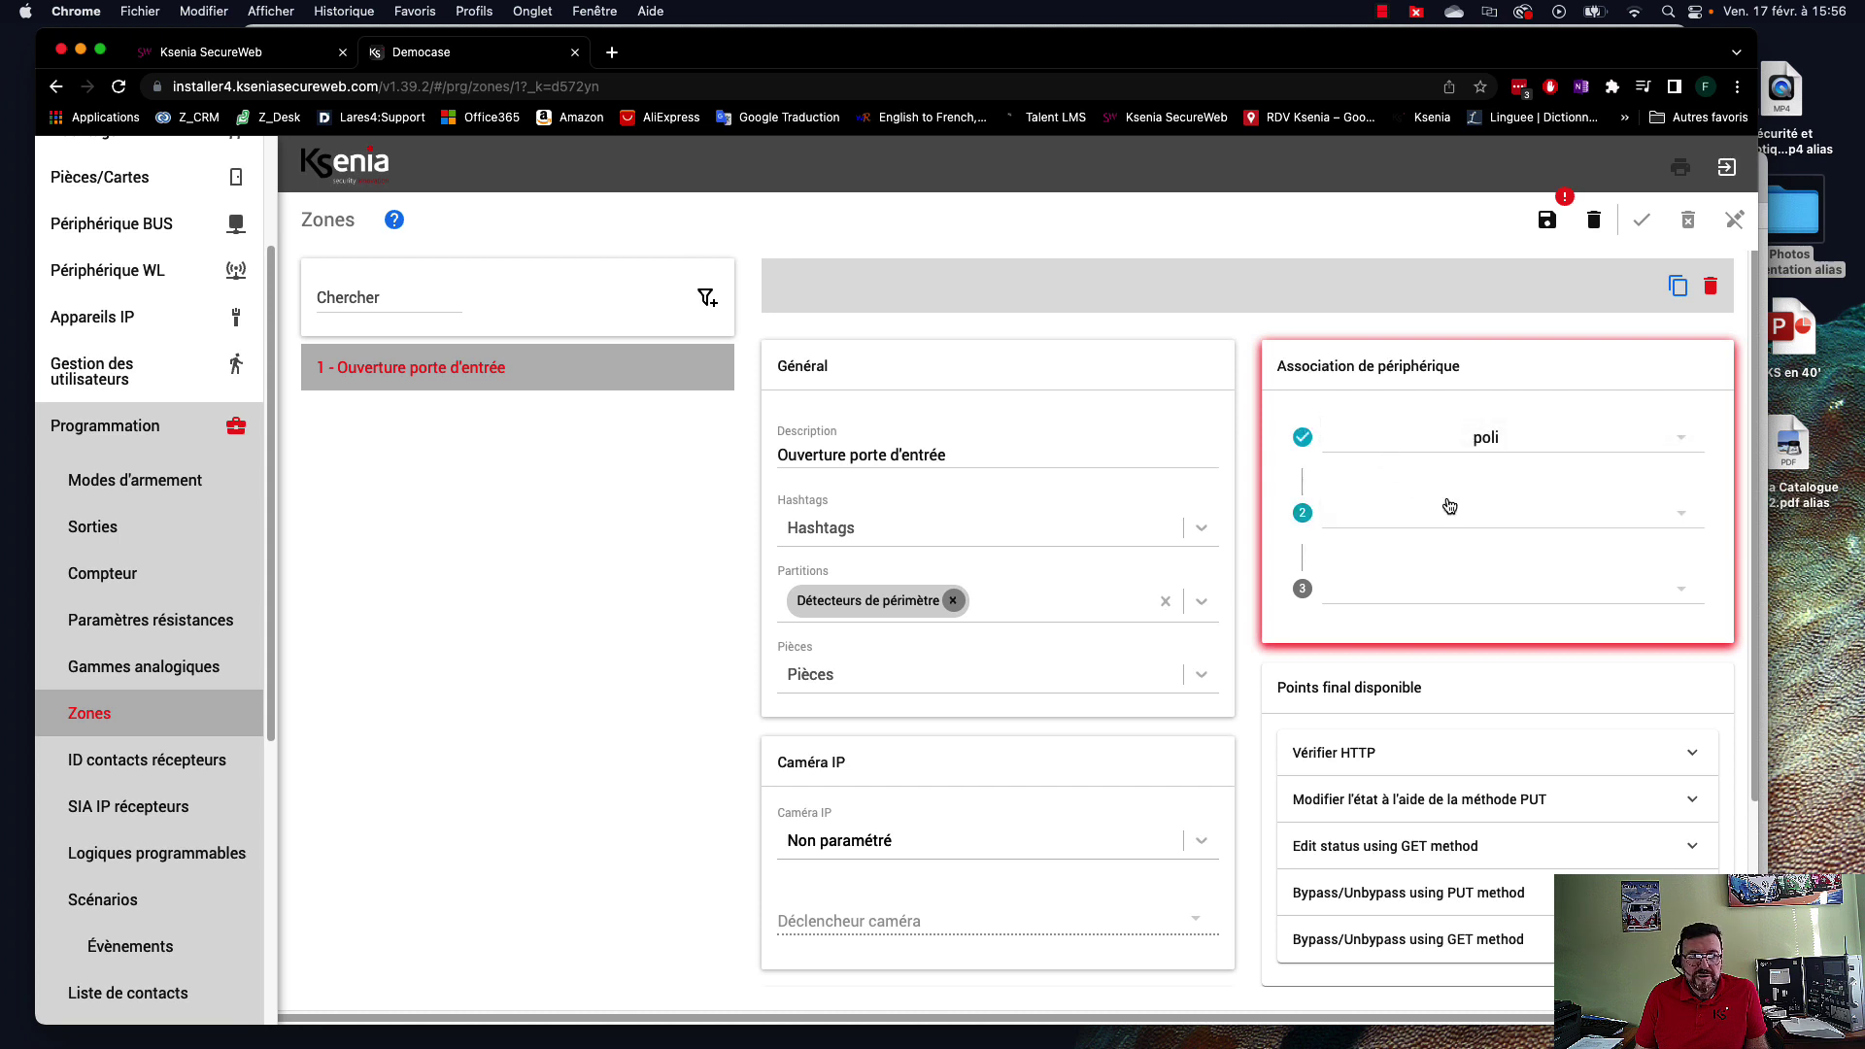
pyautogui.click(1484, 521)
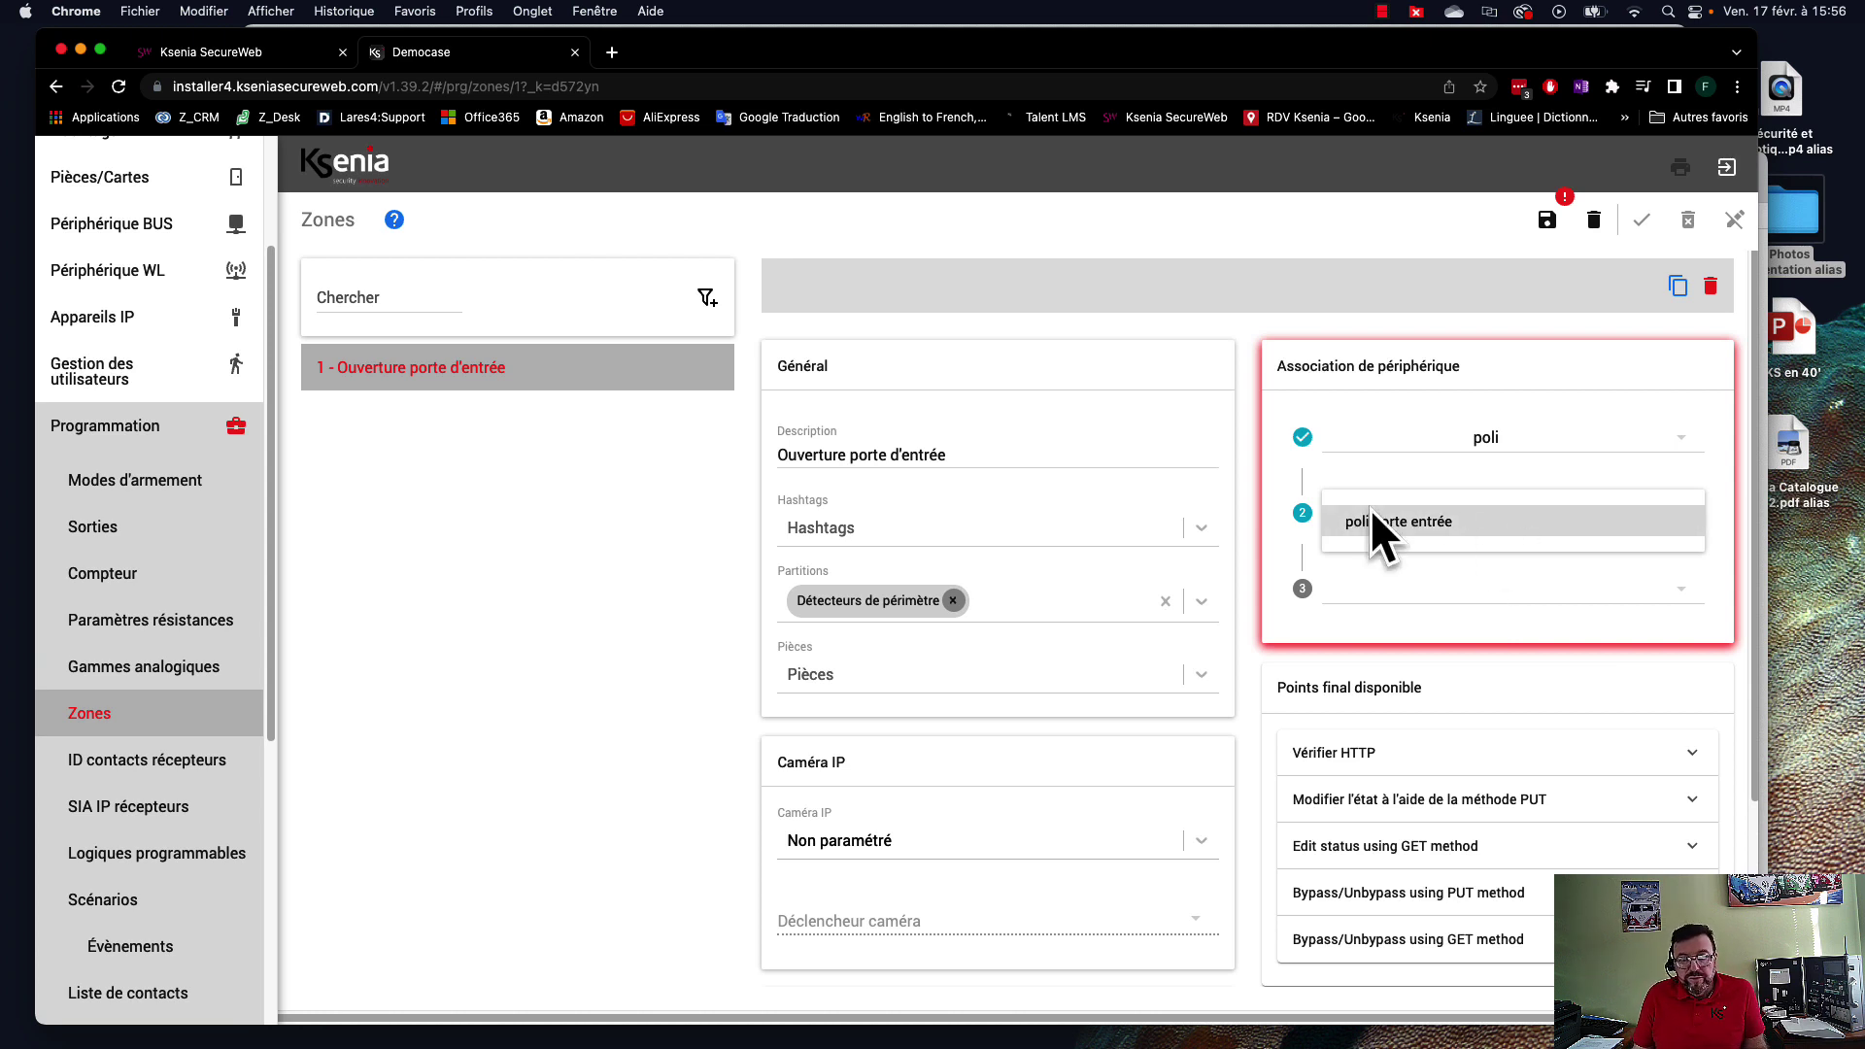
pyautogui.click(1481, 529)
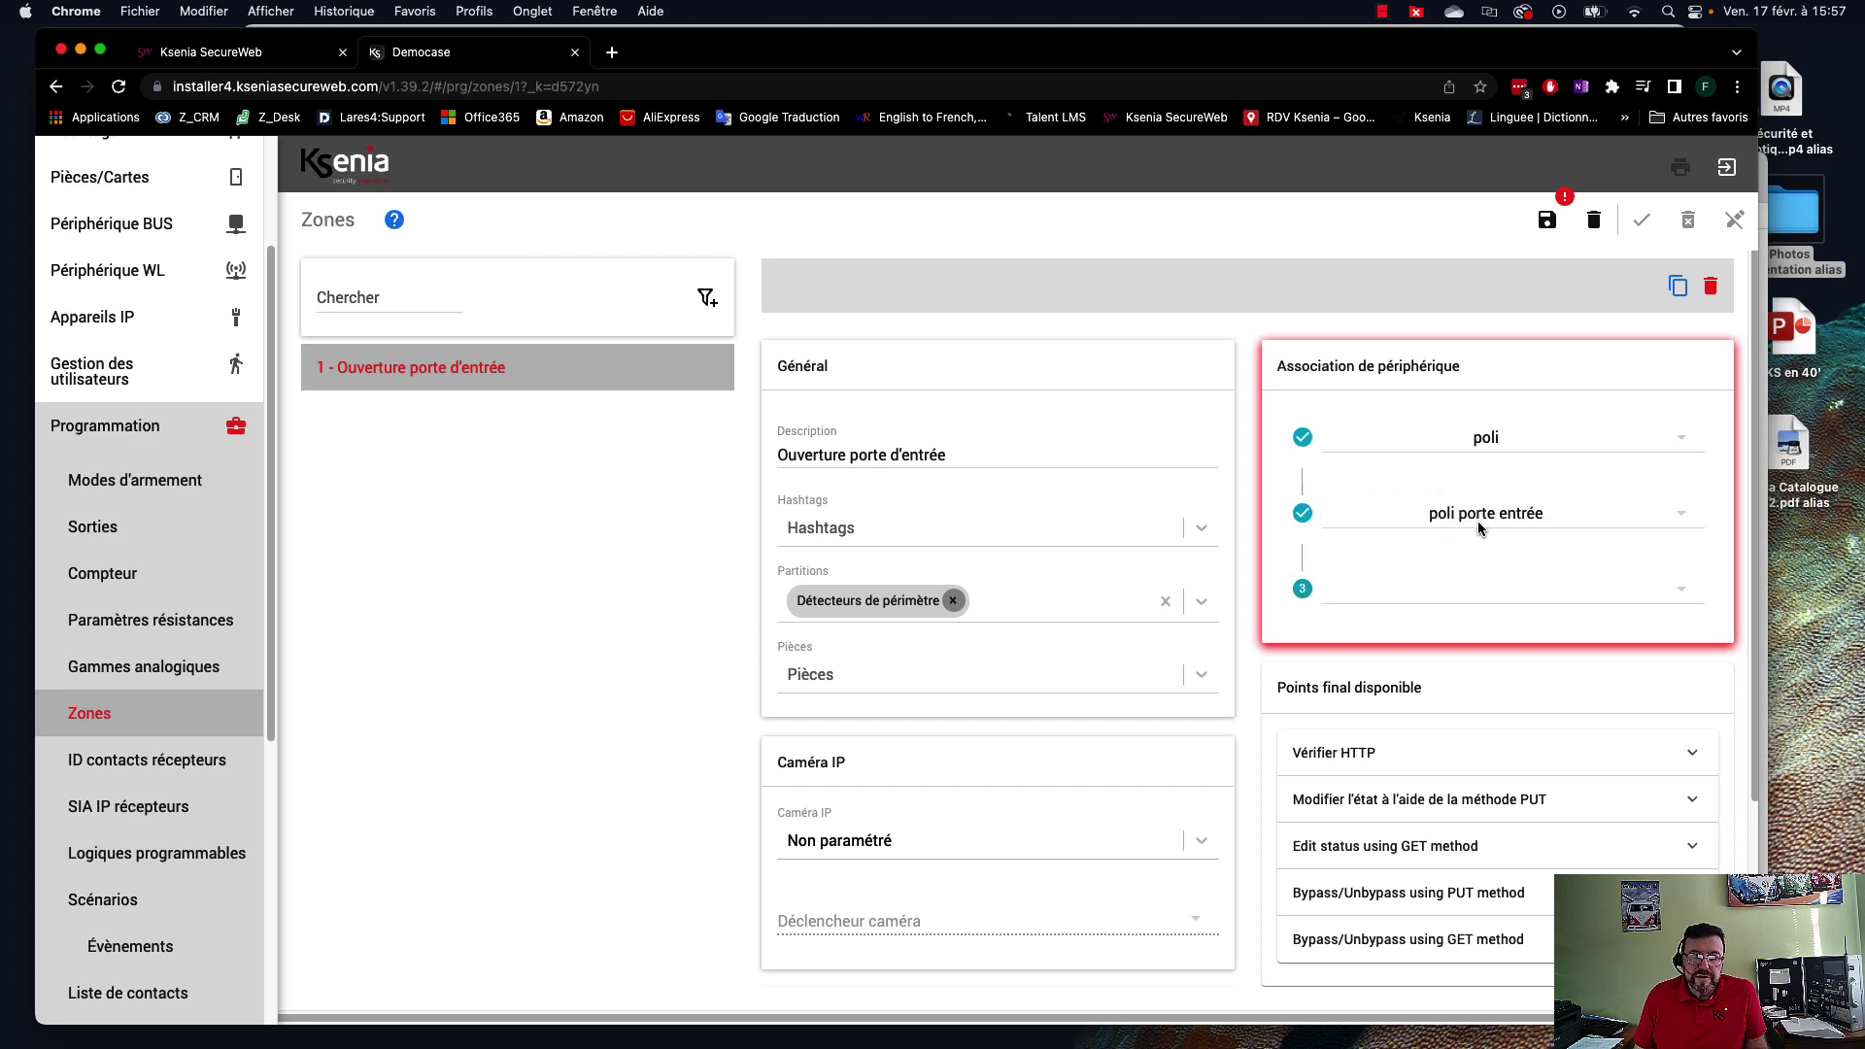
pyautogui.click(1503, 599)
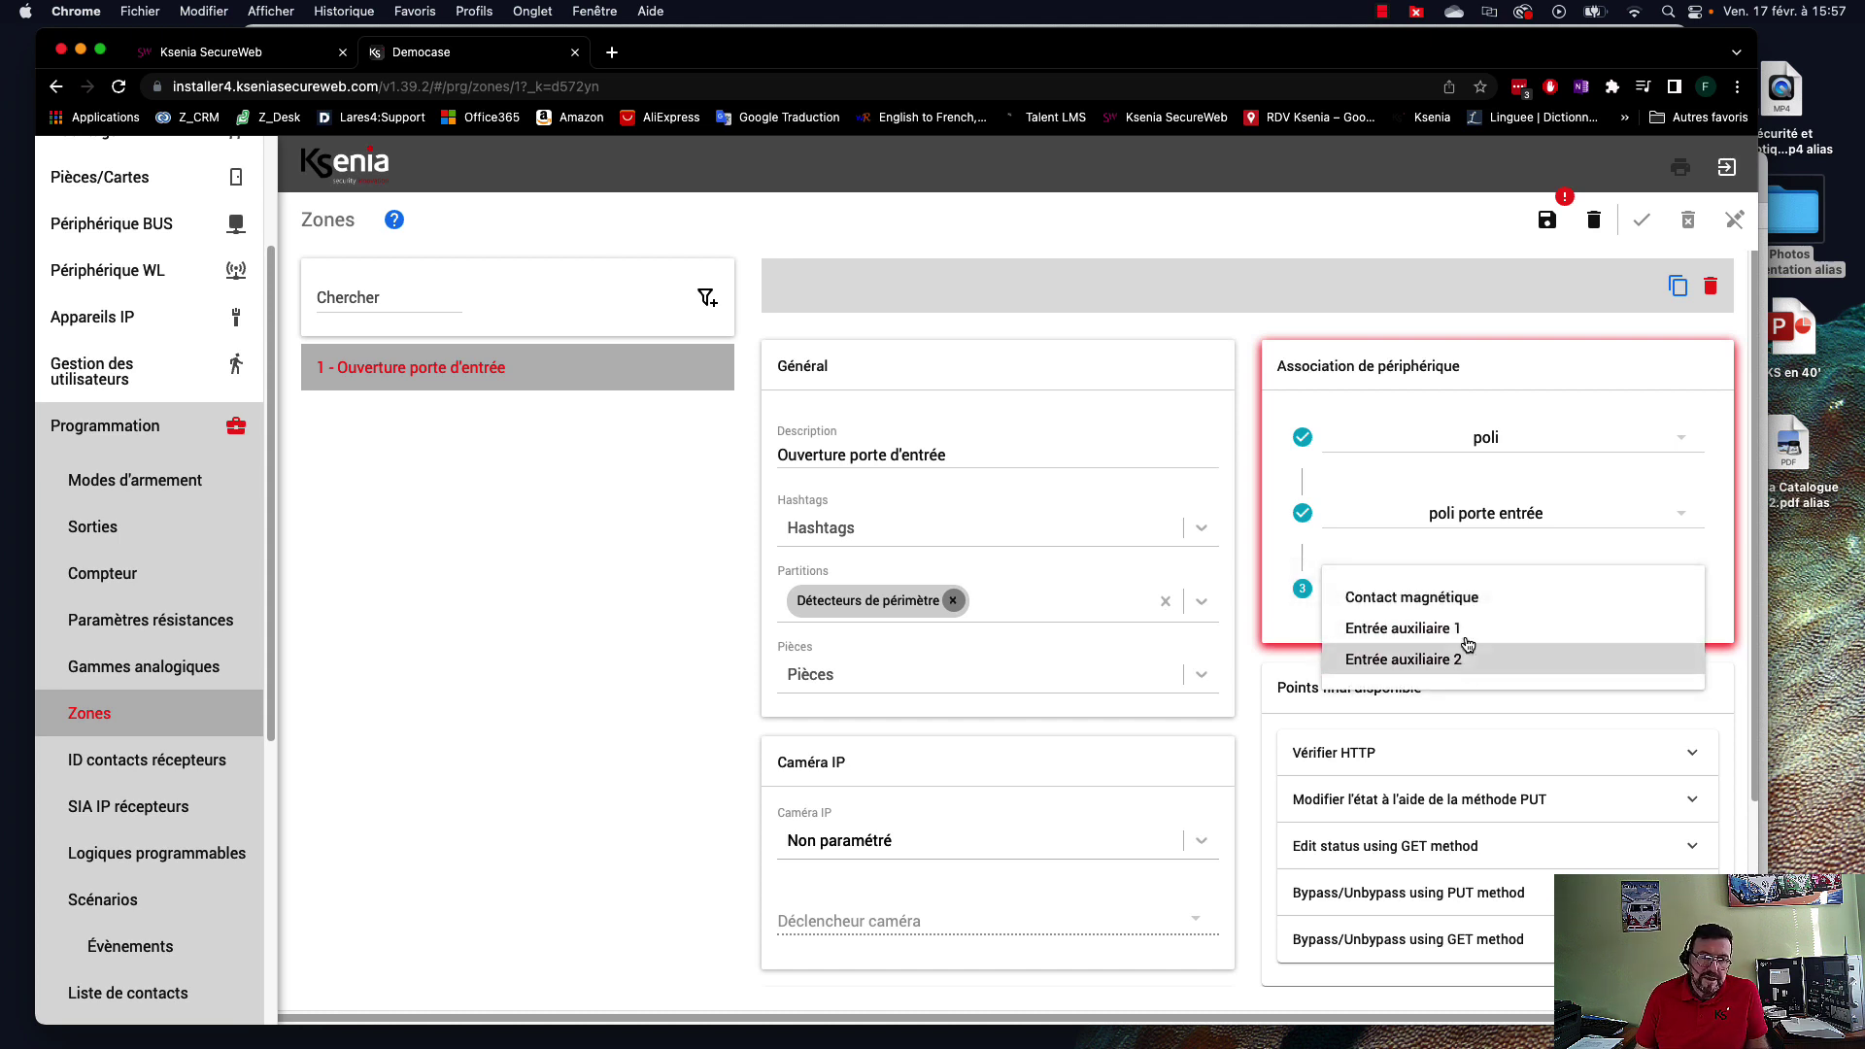
pyautogui.click(1436, 598)
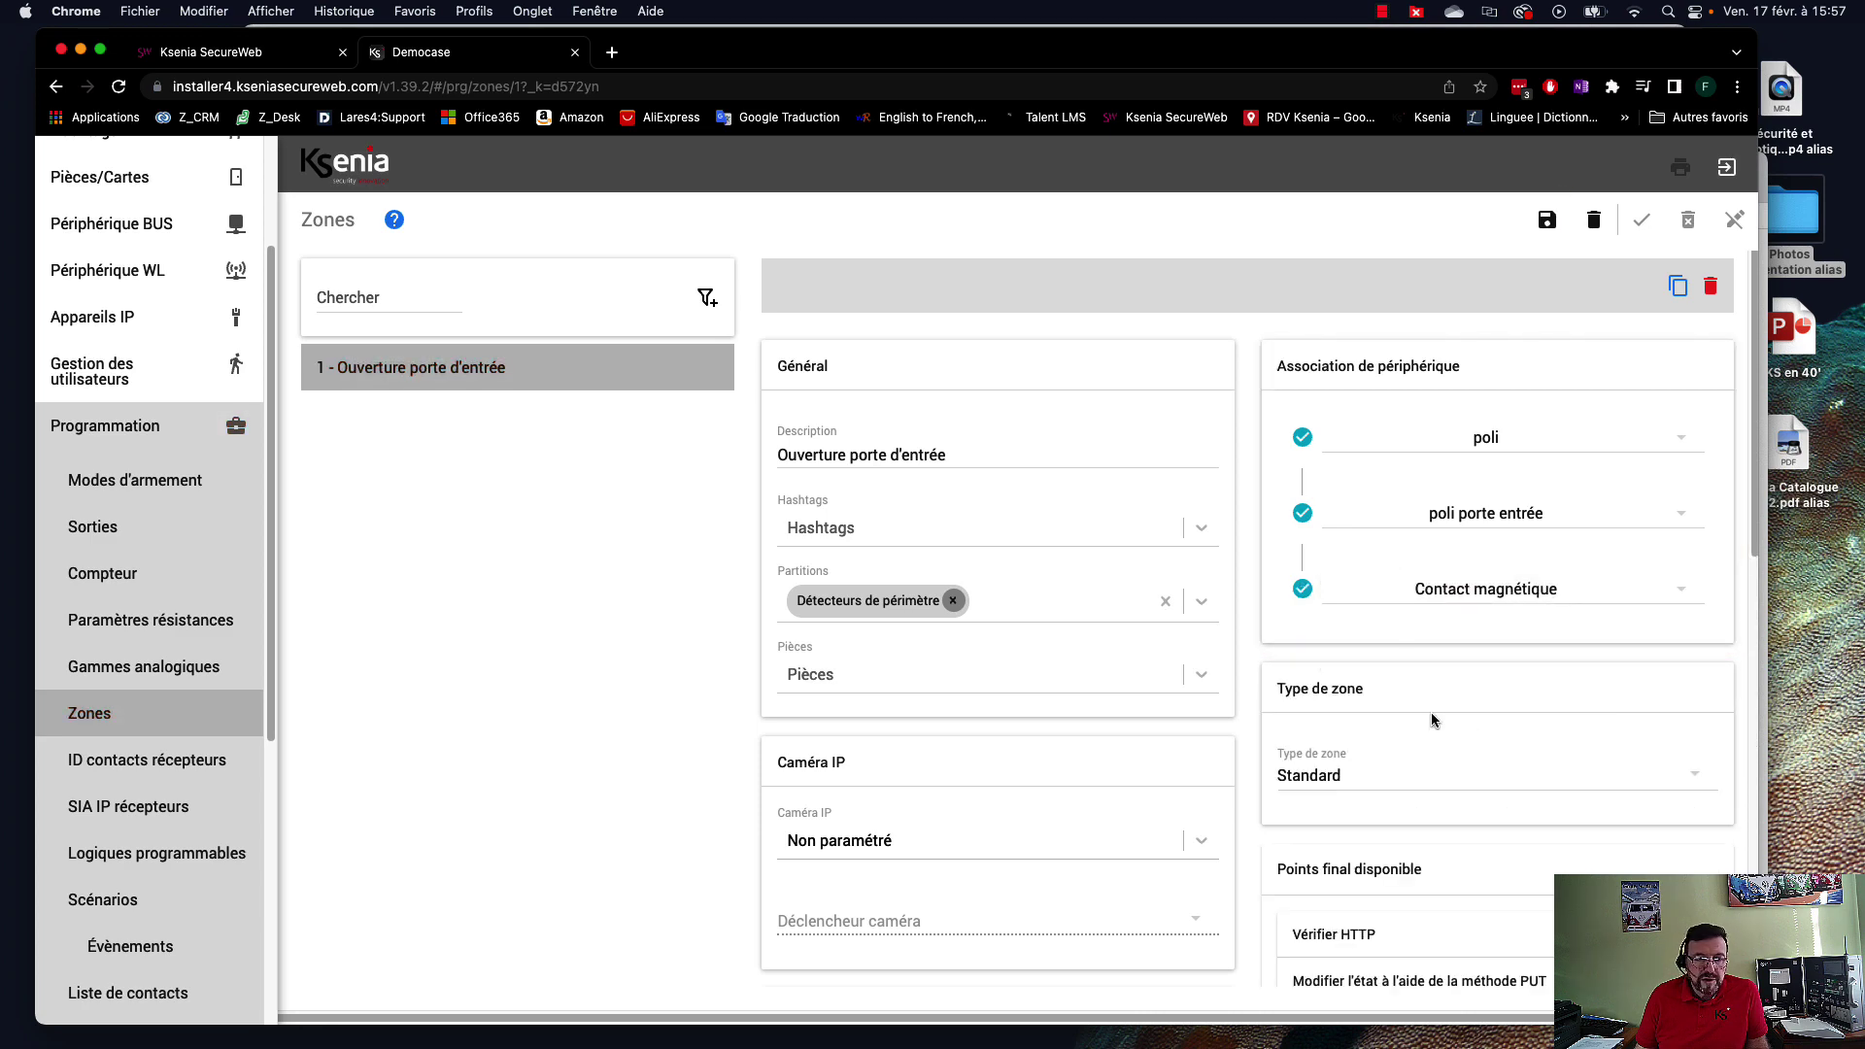
# Keep the front-door zone's type set to Standard.
pyautogui.scroll(-3, 1605, 714)
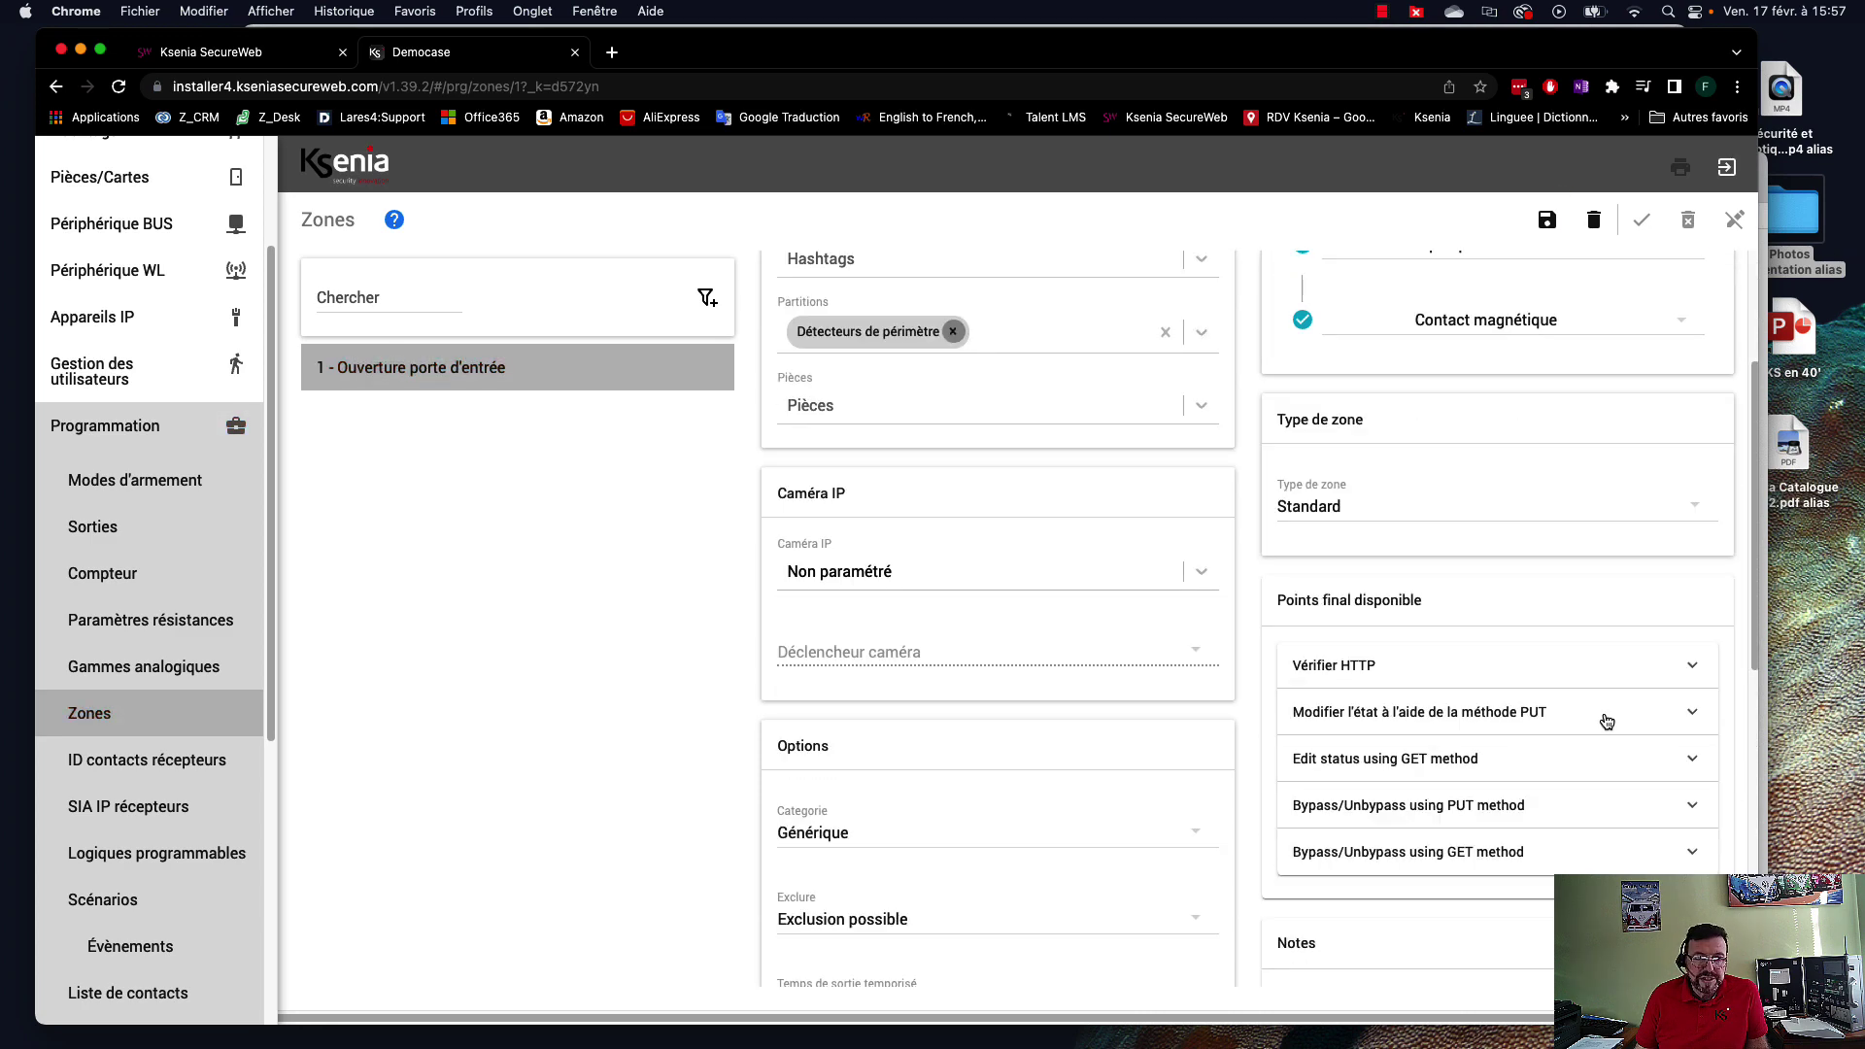
pyautogui.click(1340, 509)
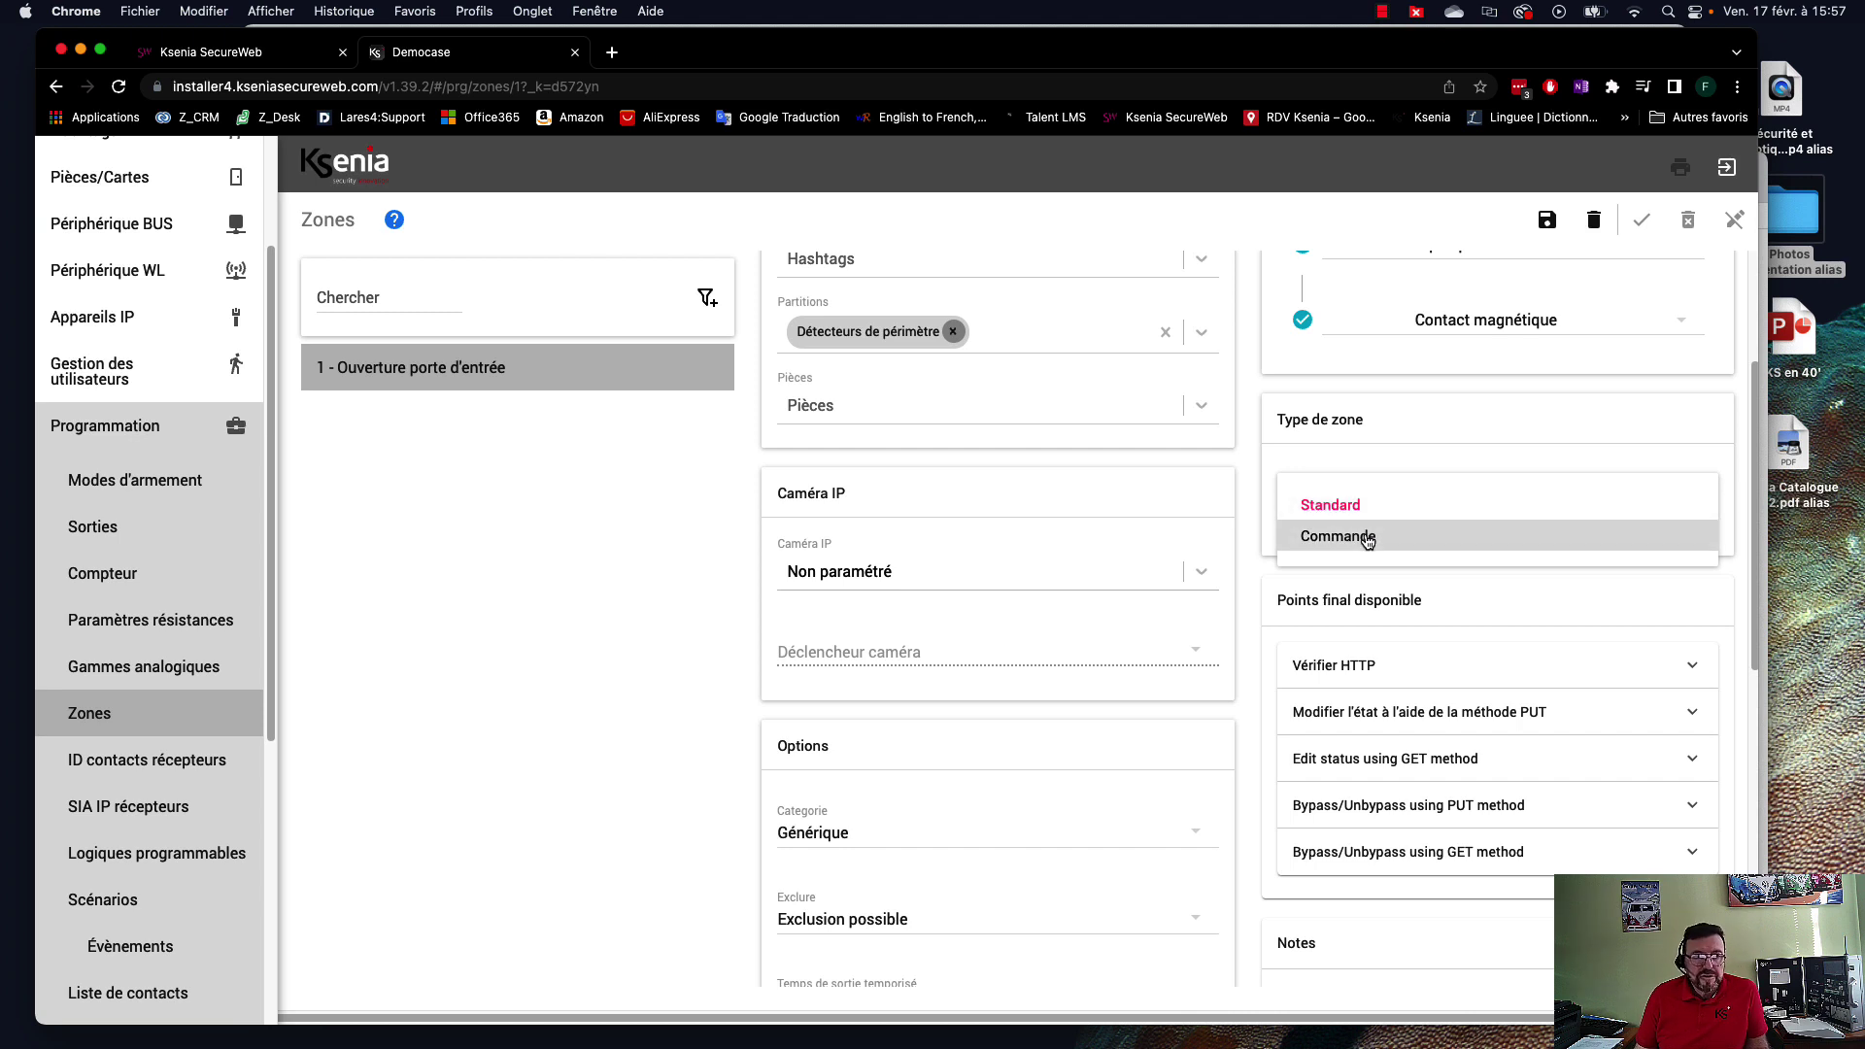
pyautogui.click(1360, 505)
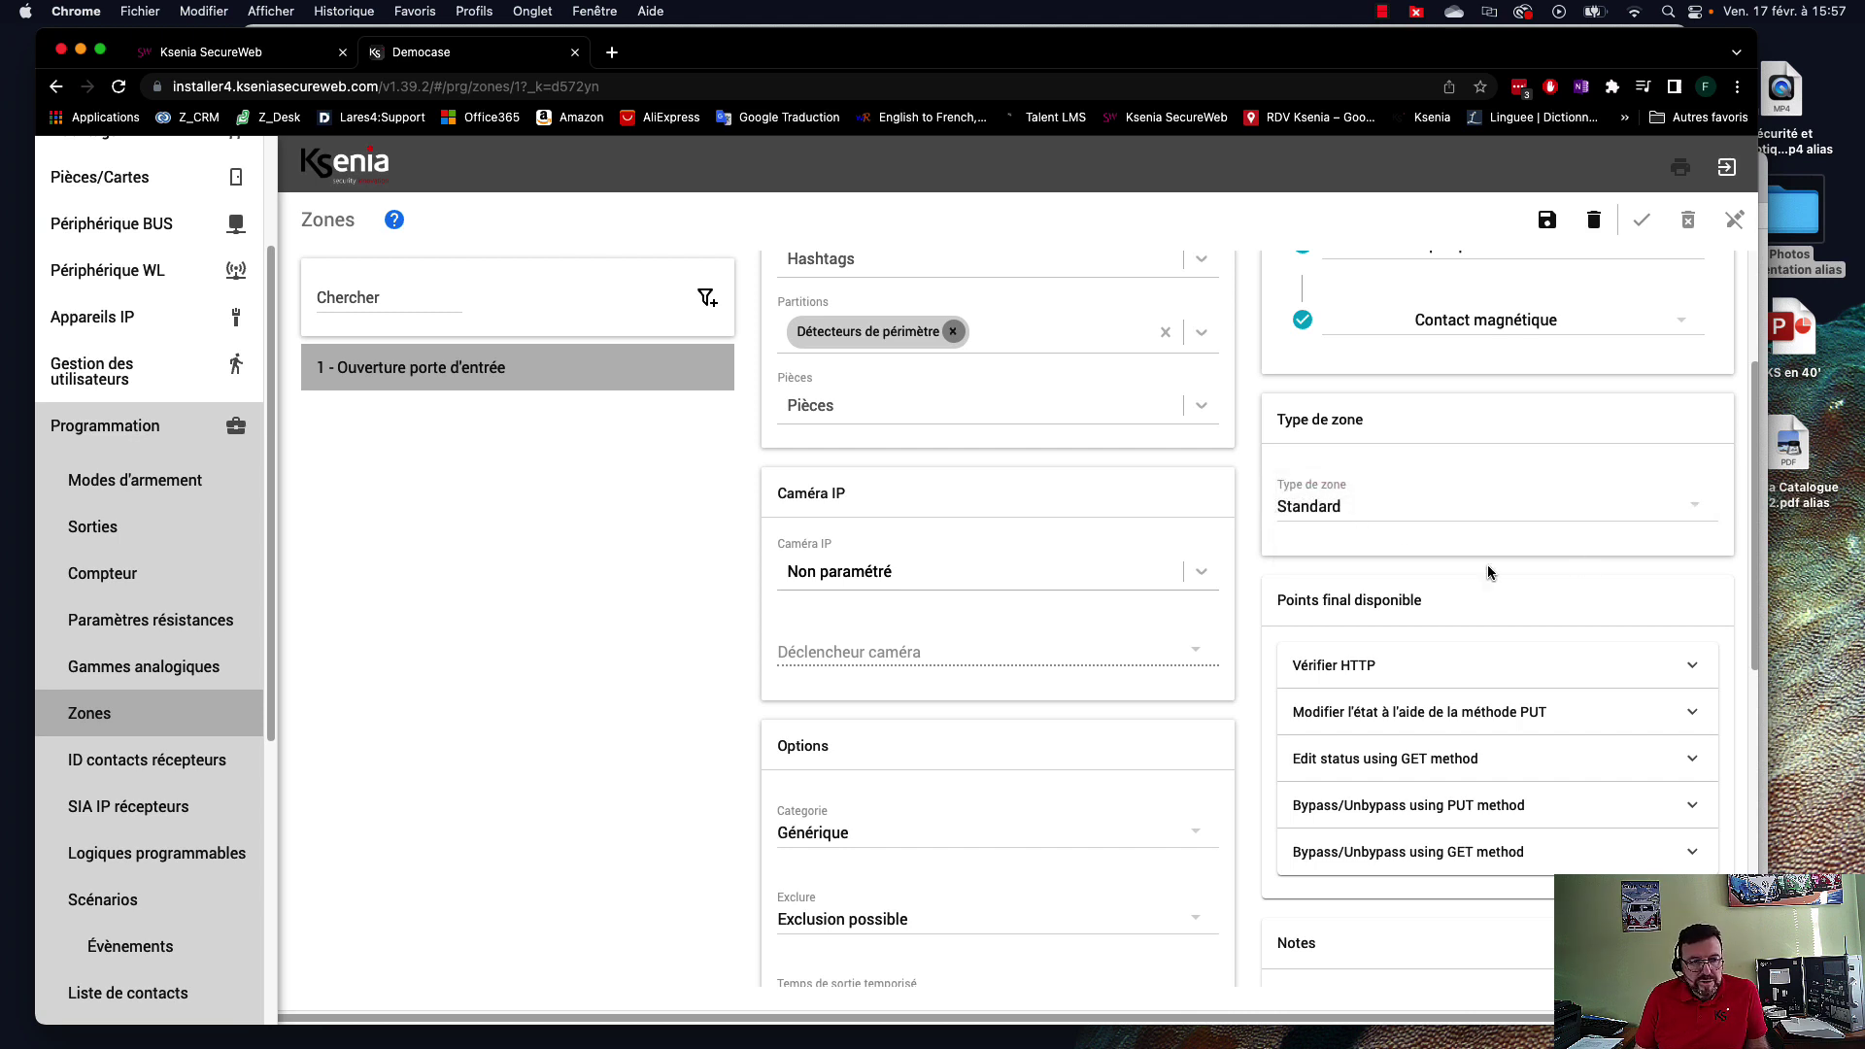
pyautogui.scroll(-3, 1074, 646)
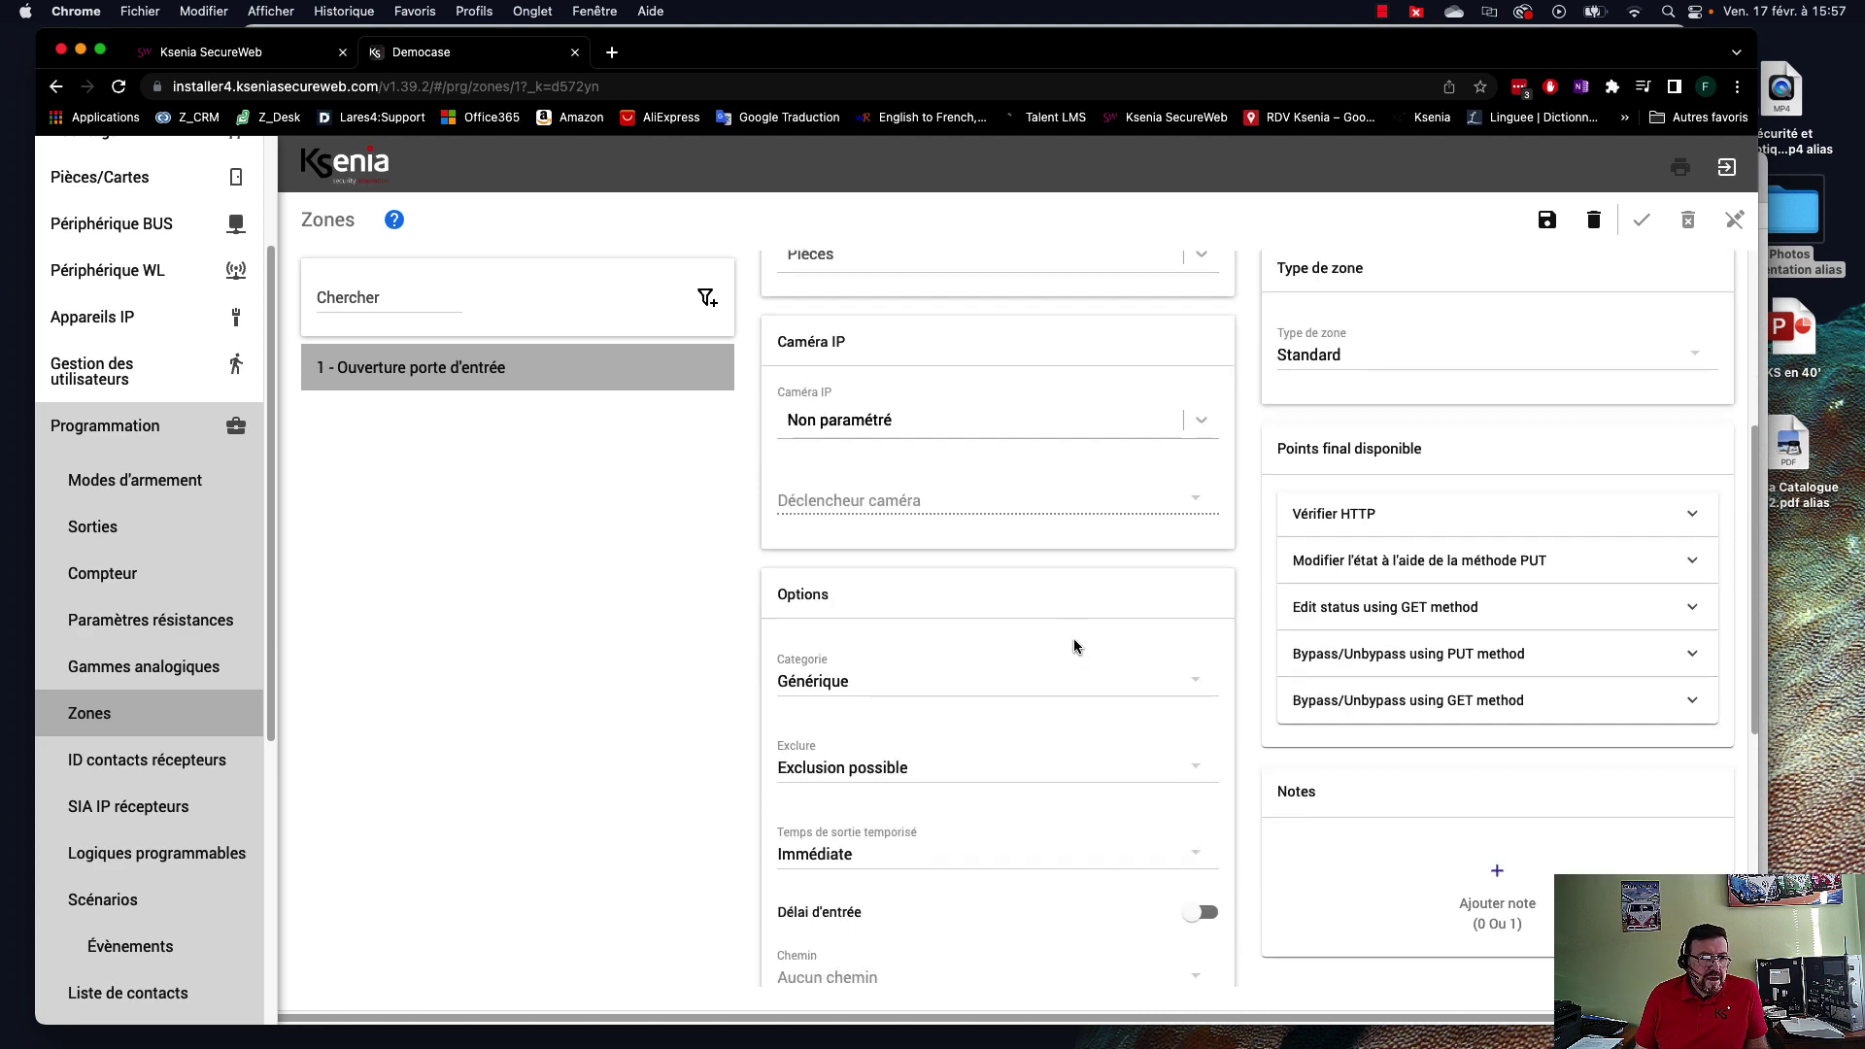
pyautogui.scroll(-3, 1075, 647)
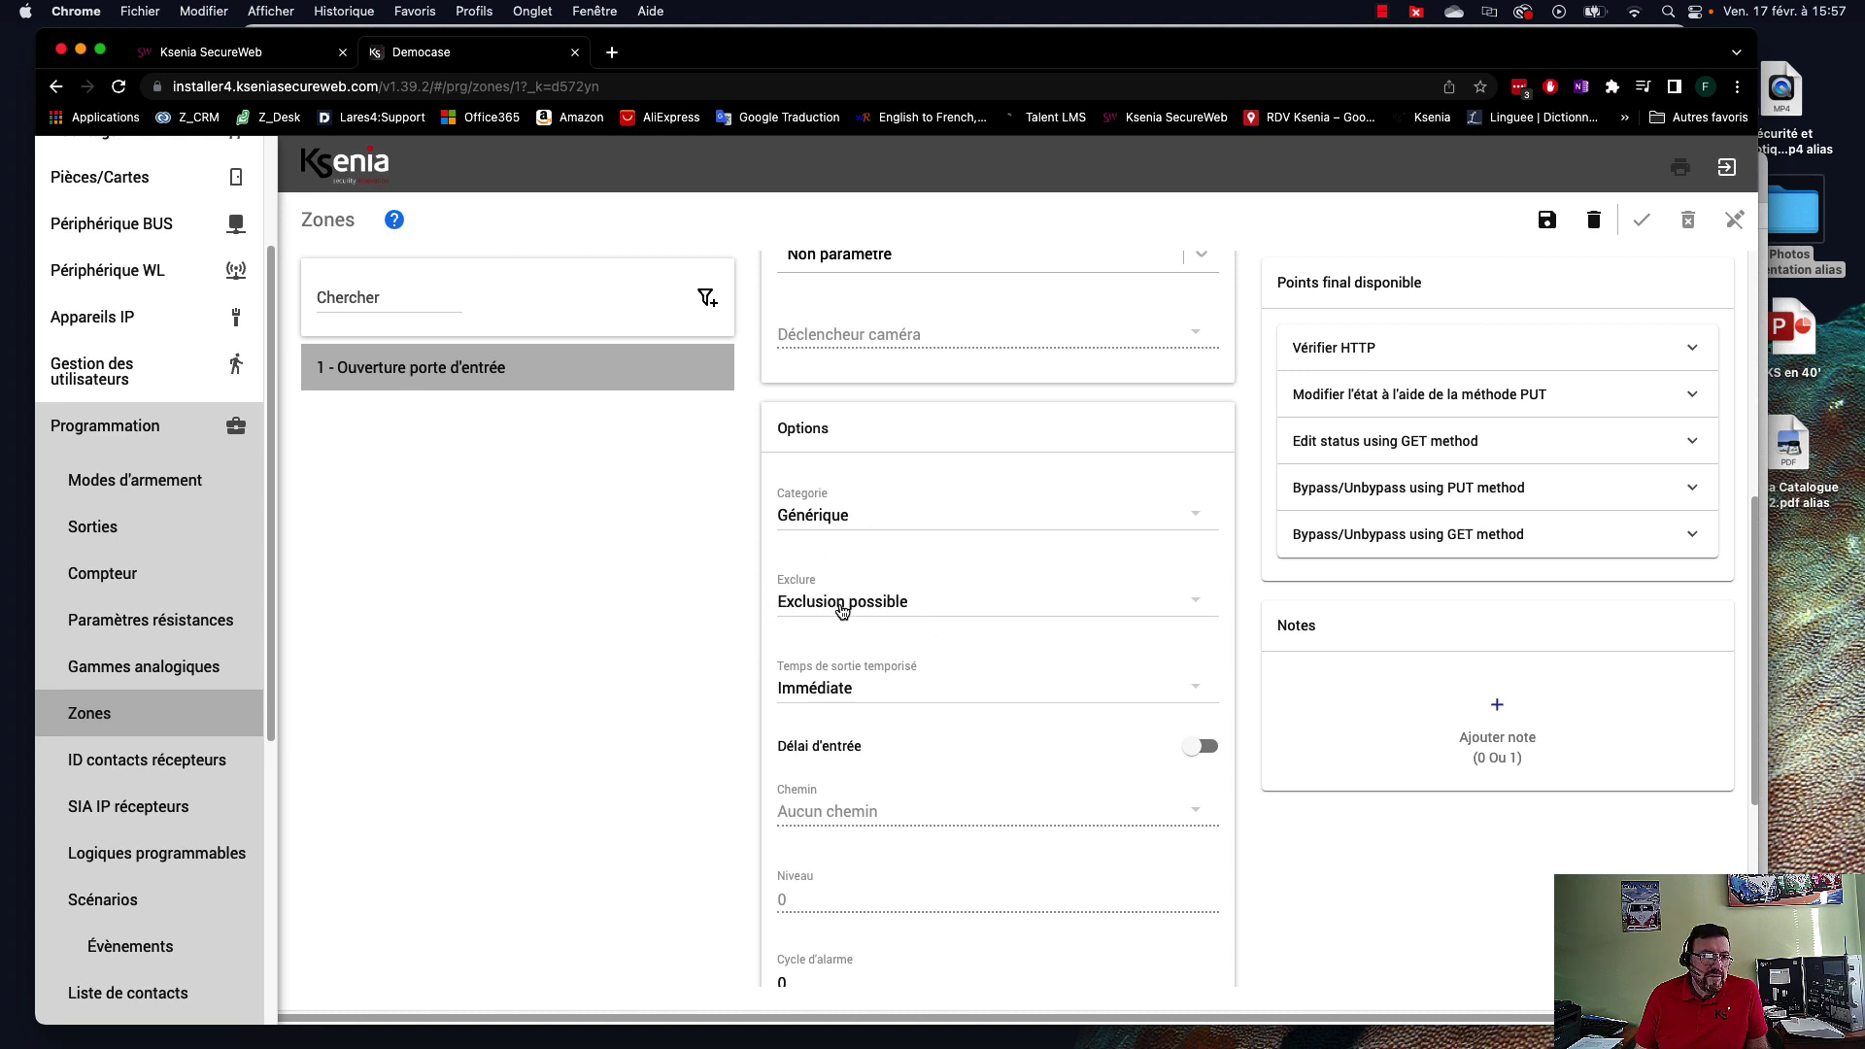
# Set the exit time to Temporisé, enable Délai d'entrée, save, and go to Sorties.
pyautogui.click(842, 692)
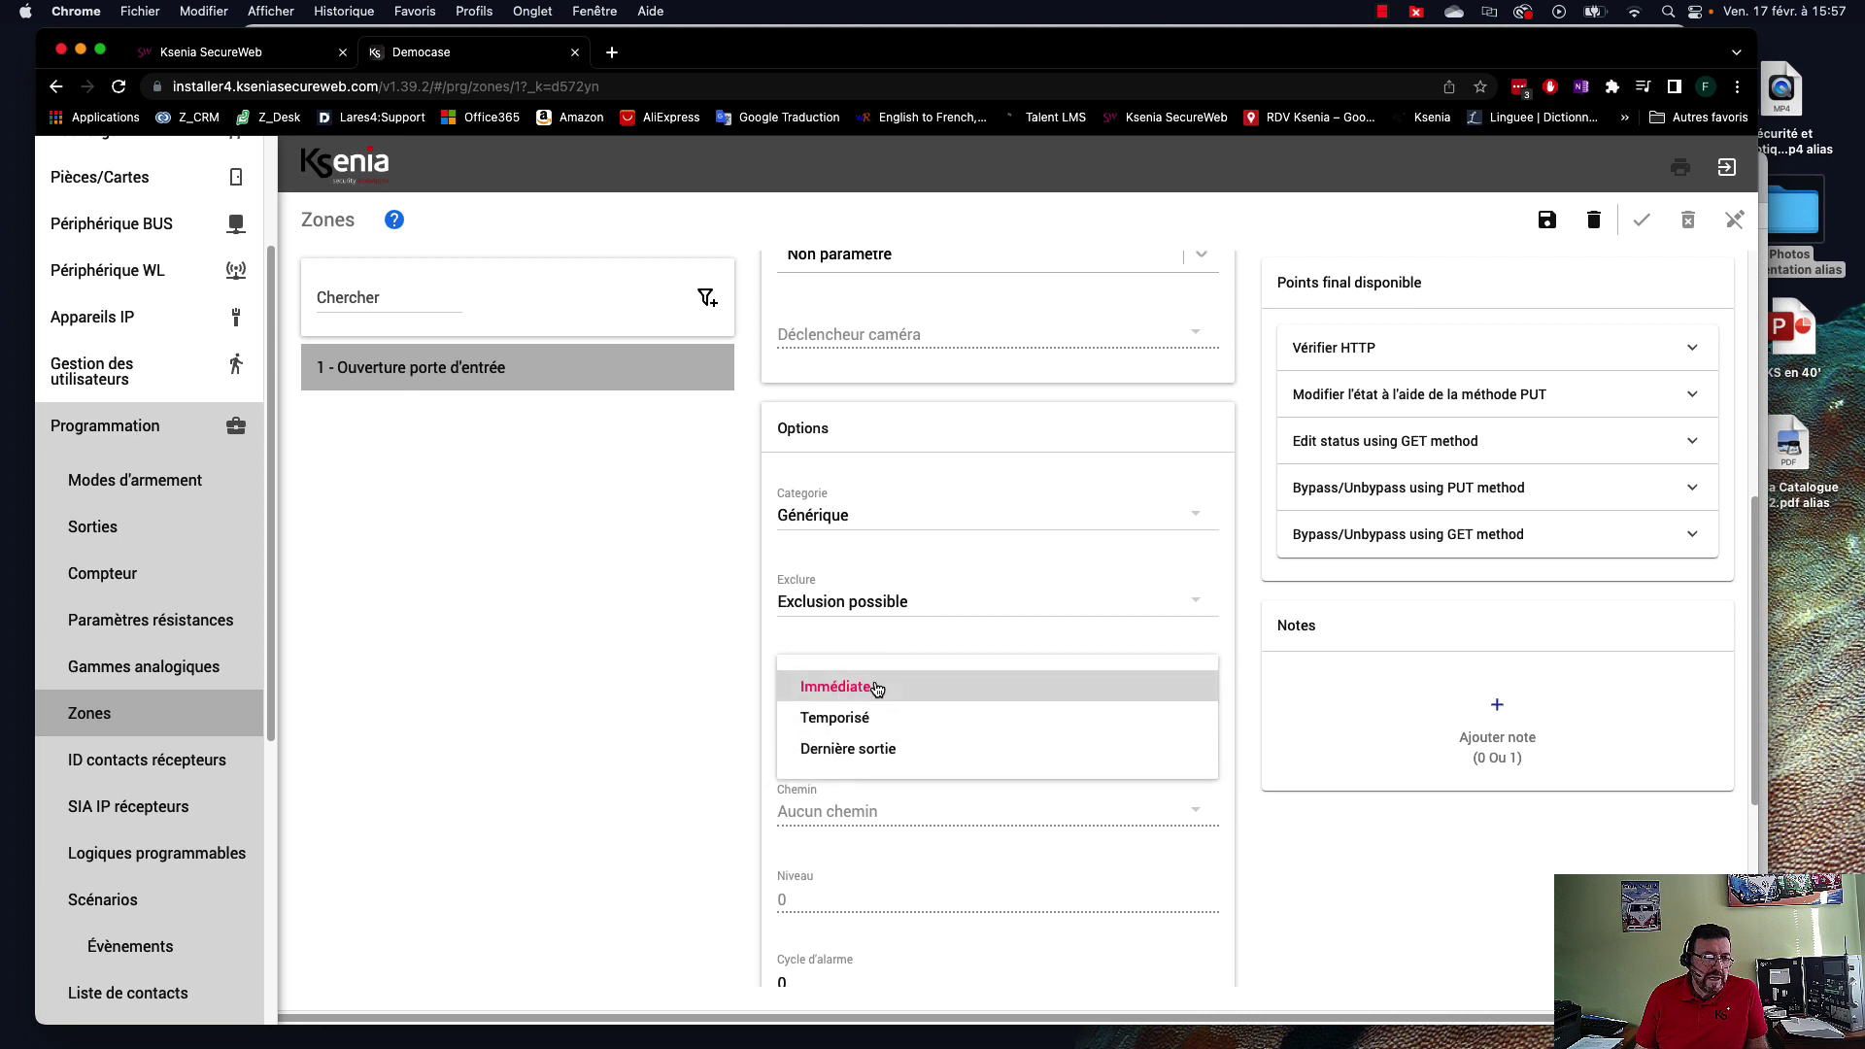
pyautogui.click(851, 717)
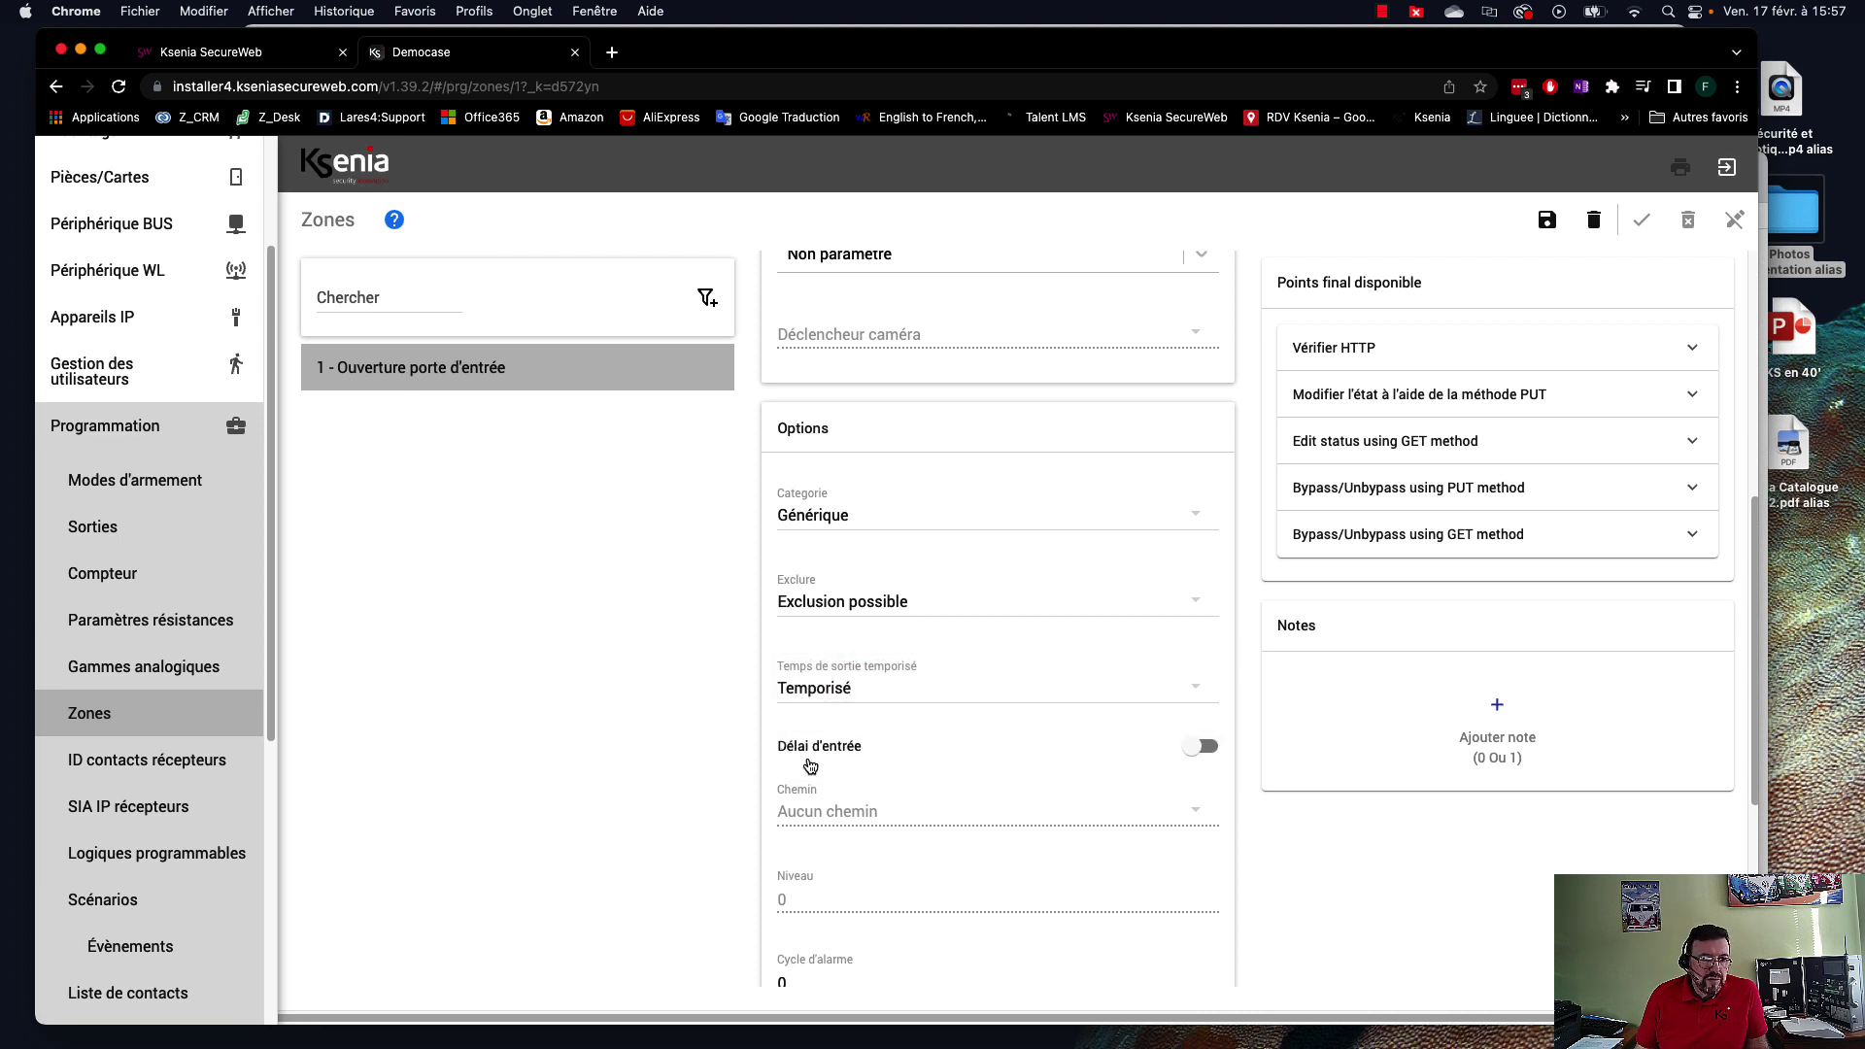
pyautogui.click(1212, 749)
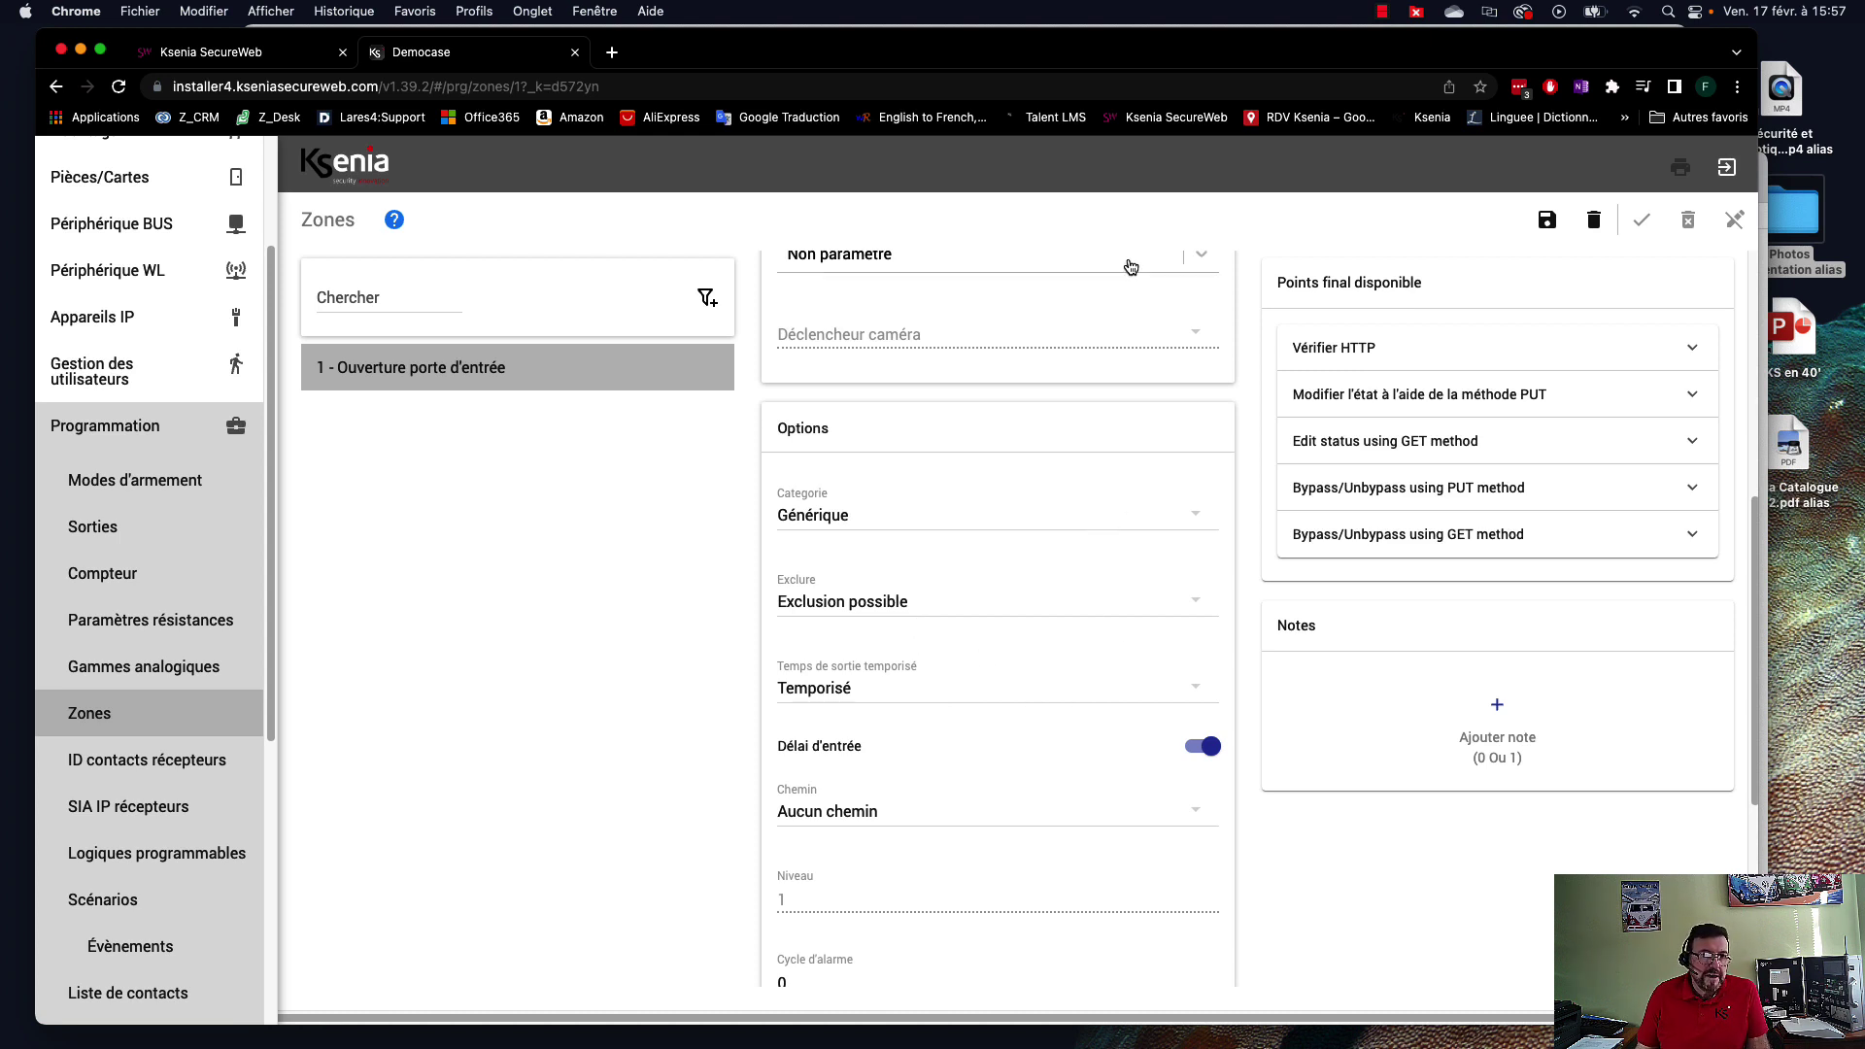
pyautogui.click(1547, 223)
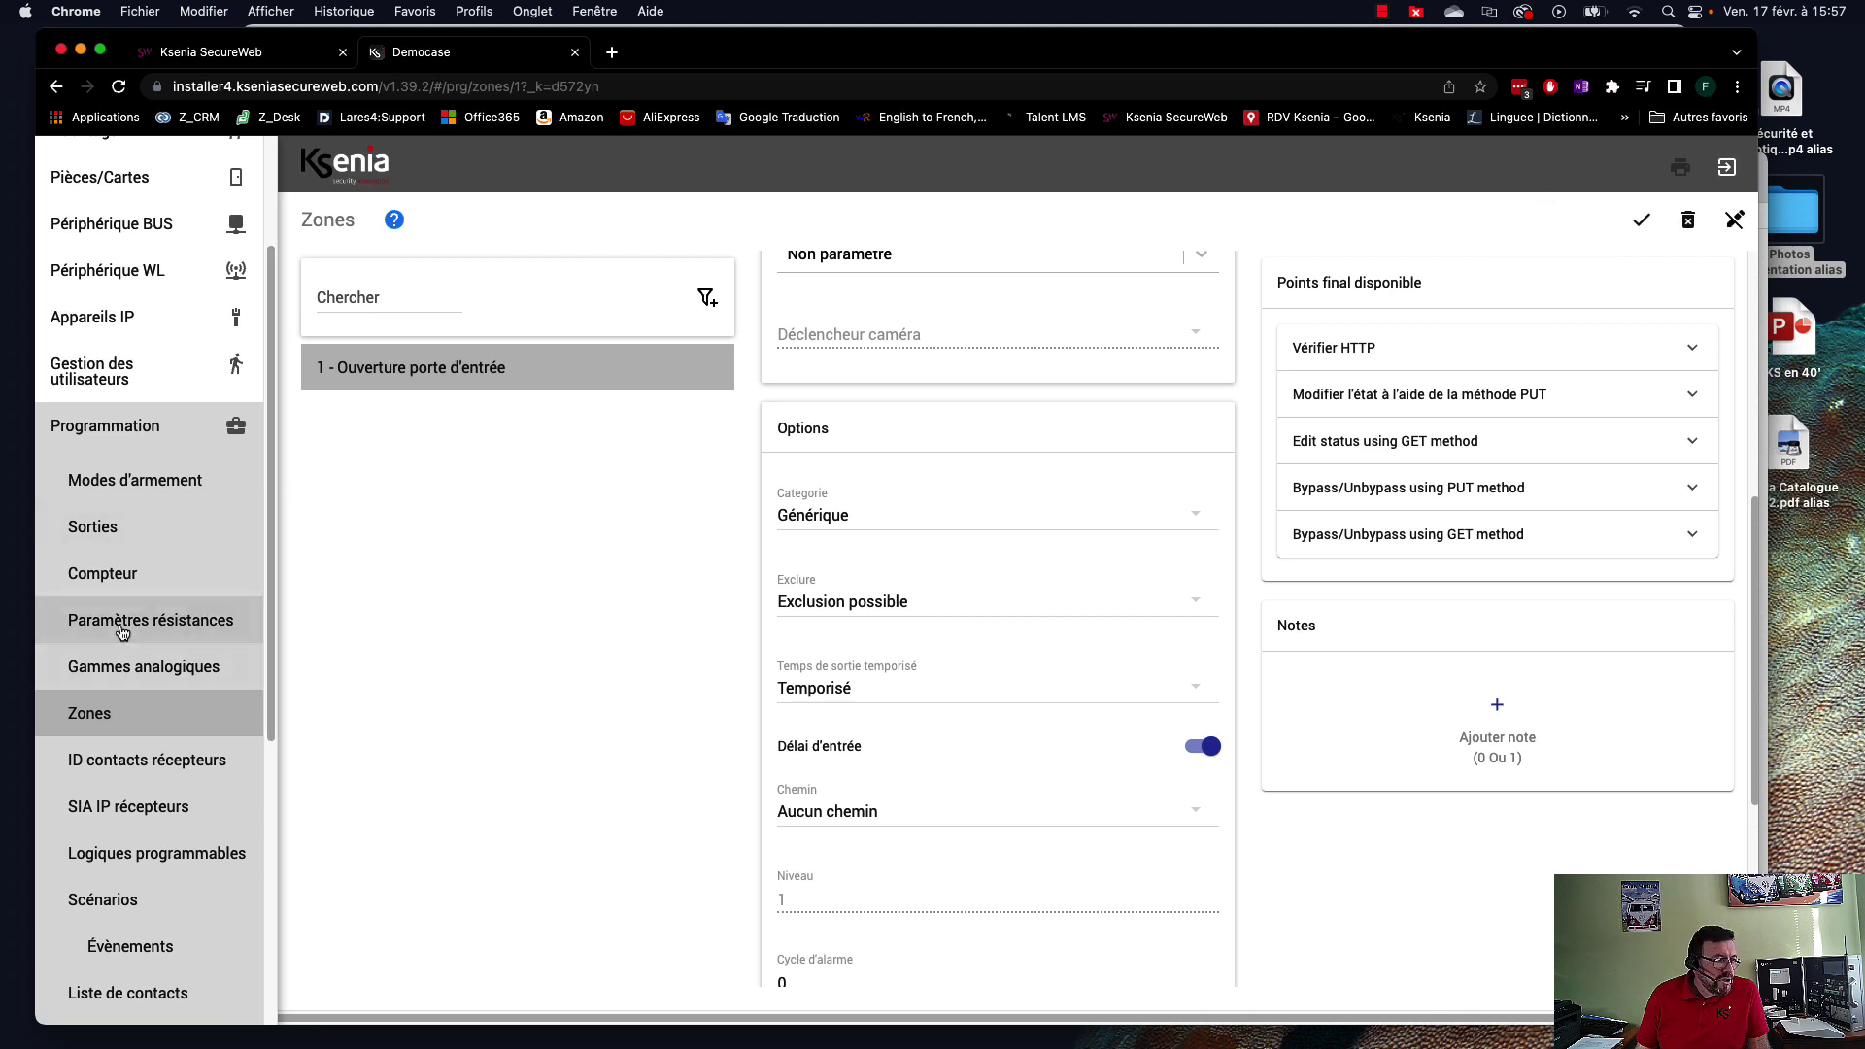
pyautogui.click(107, 527)
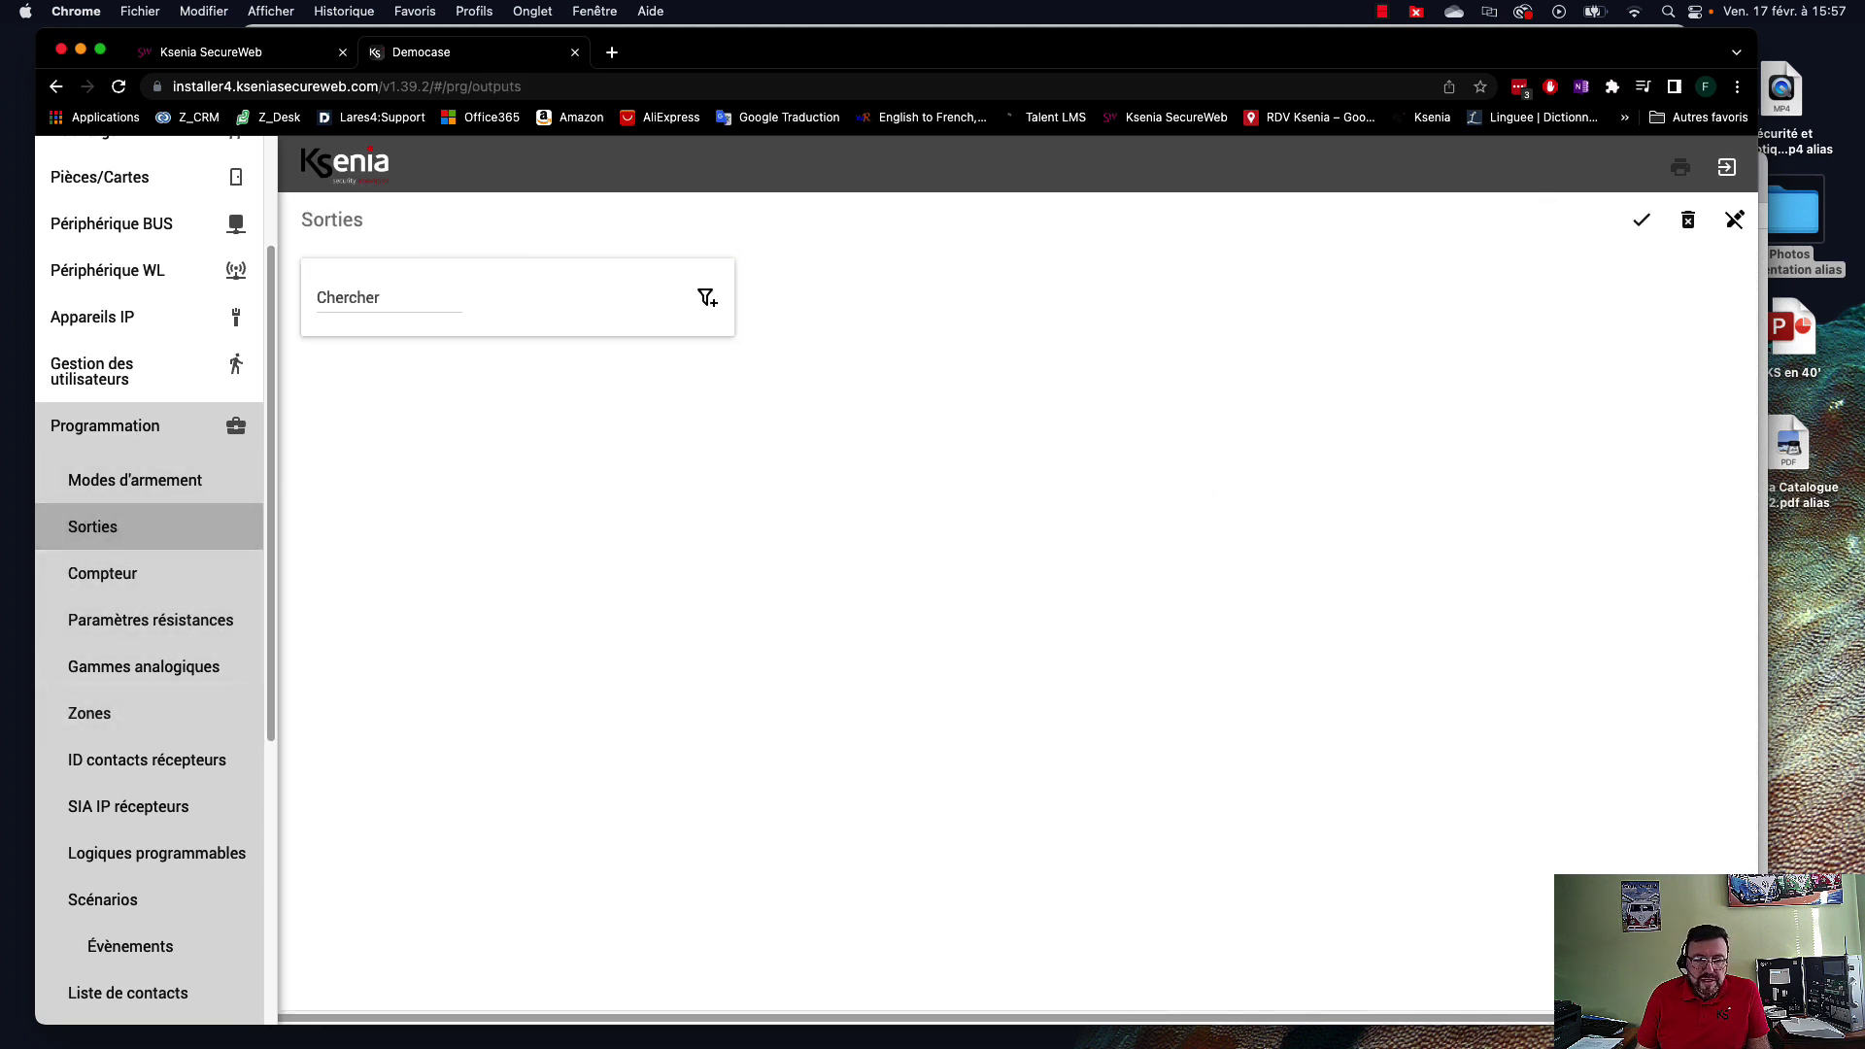
# Add a new output and rename it Sirène extérieur.
pyautogui.click(1654, 959)
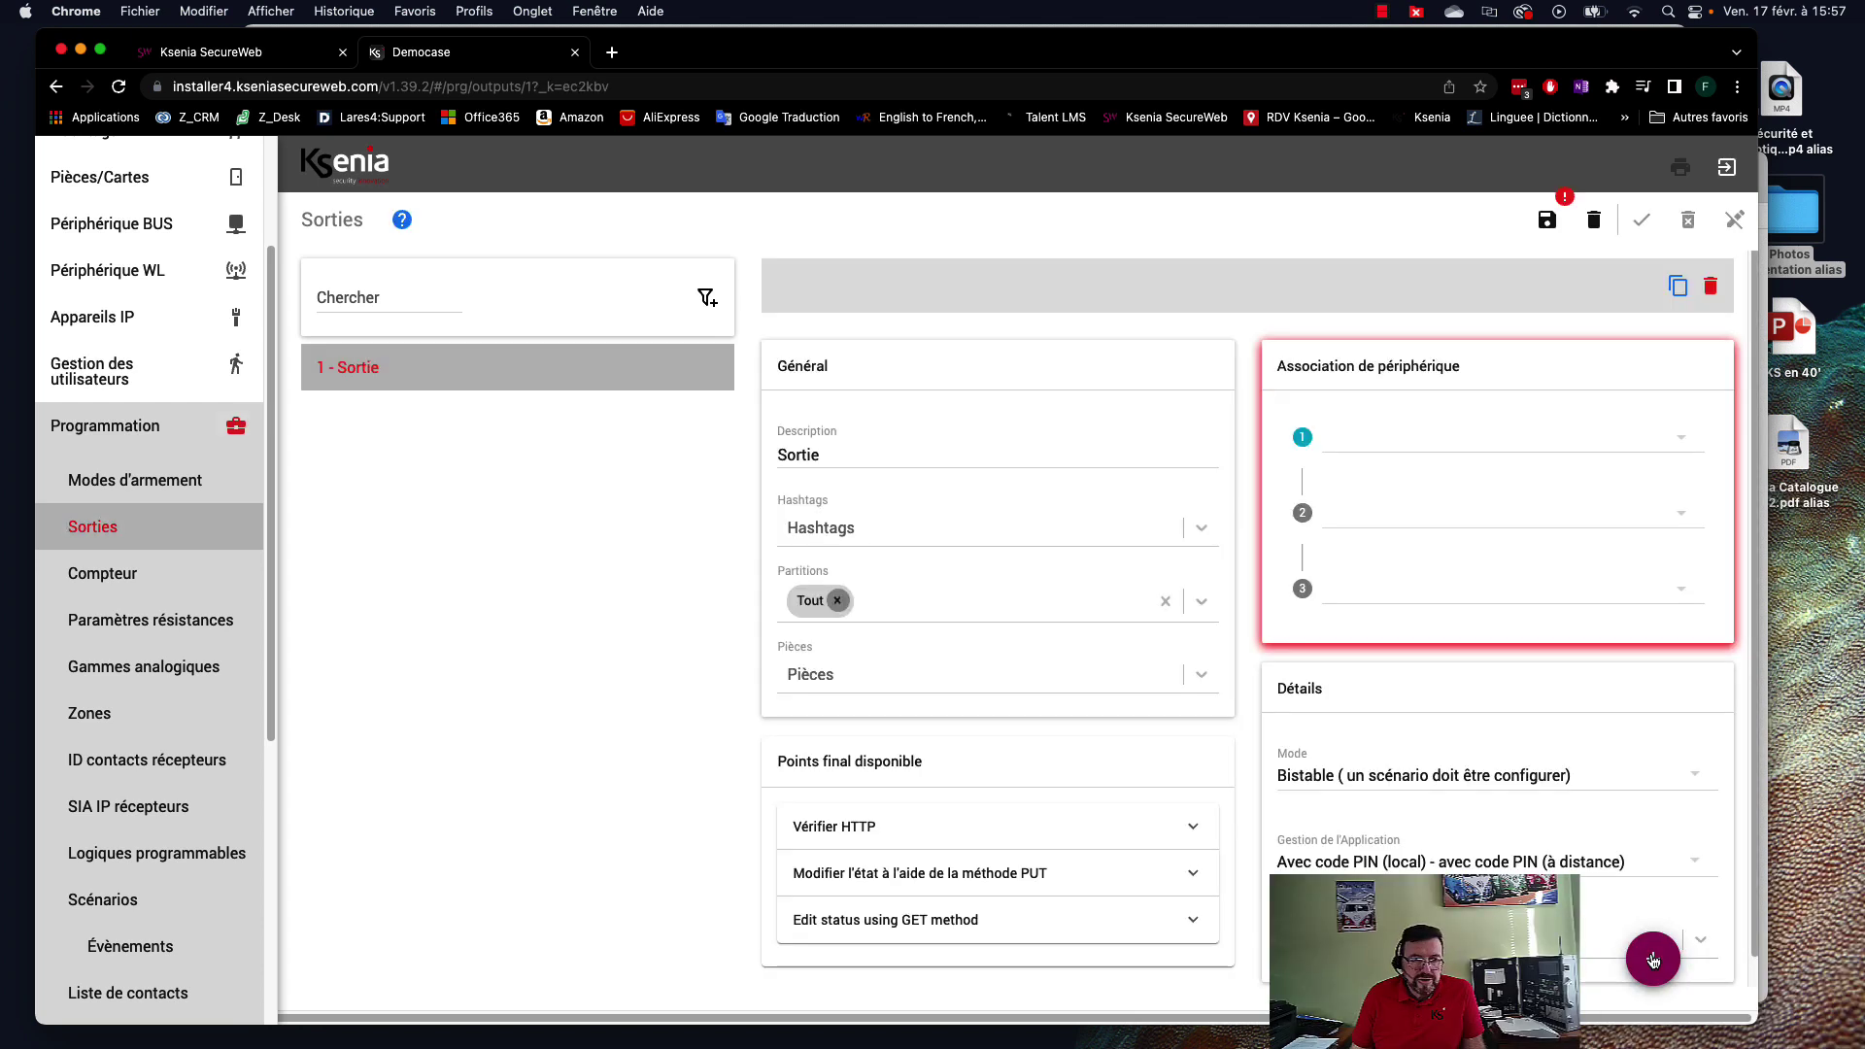
pyautogui.doubleClick(829, 457)
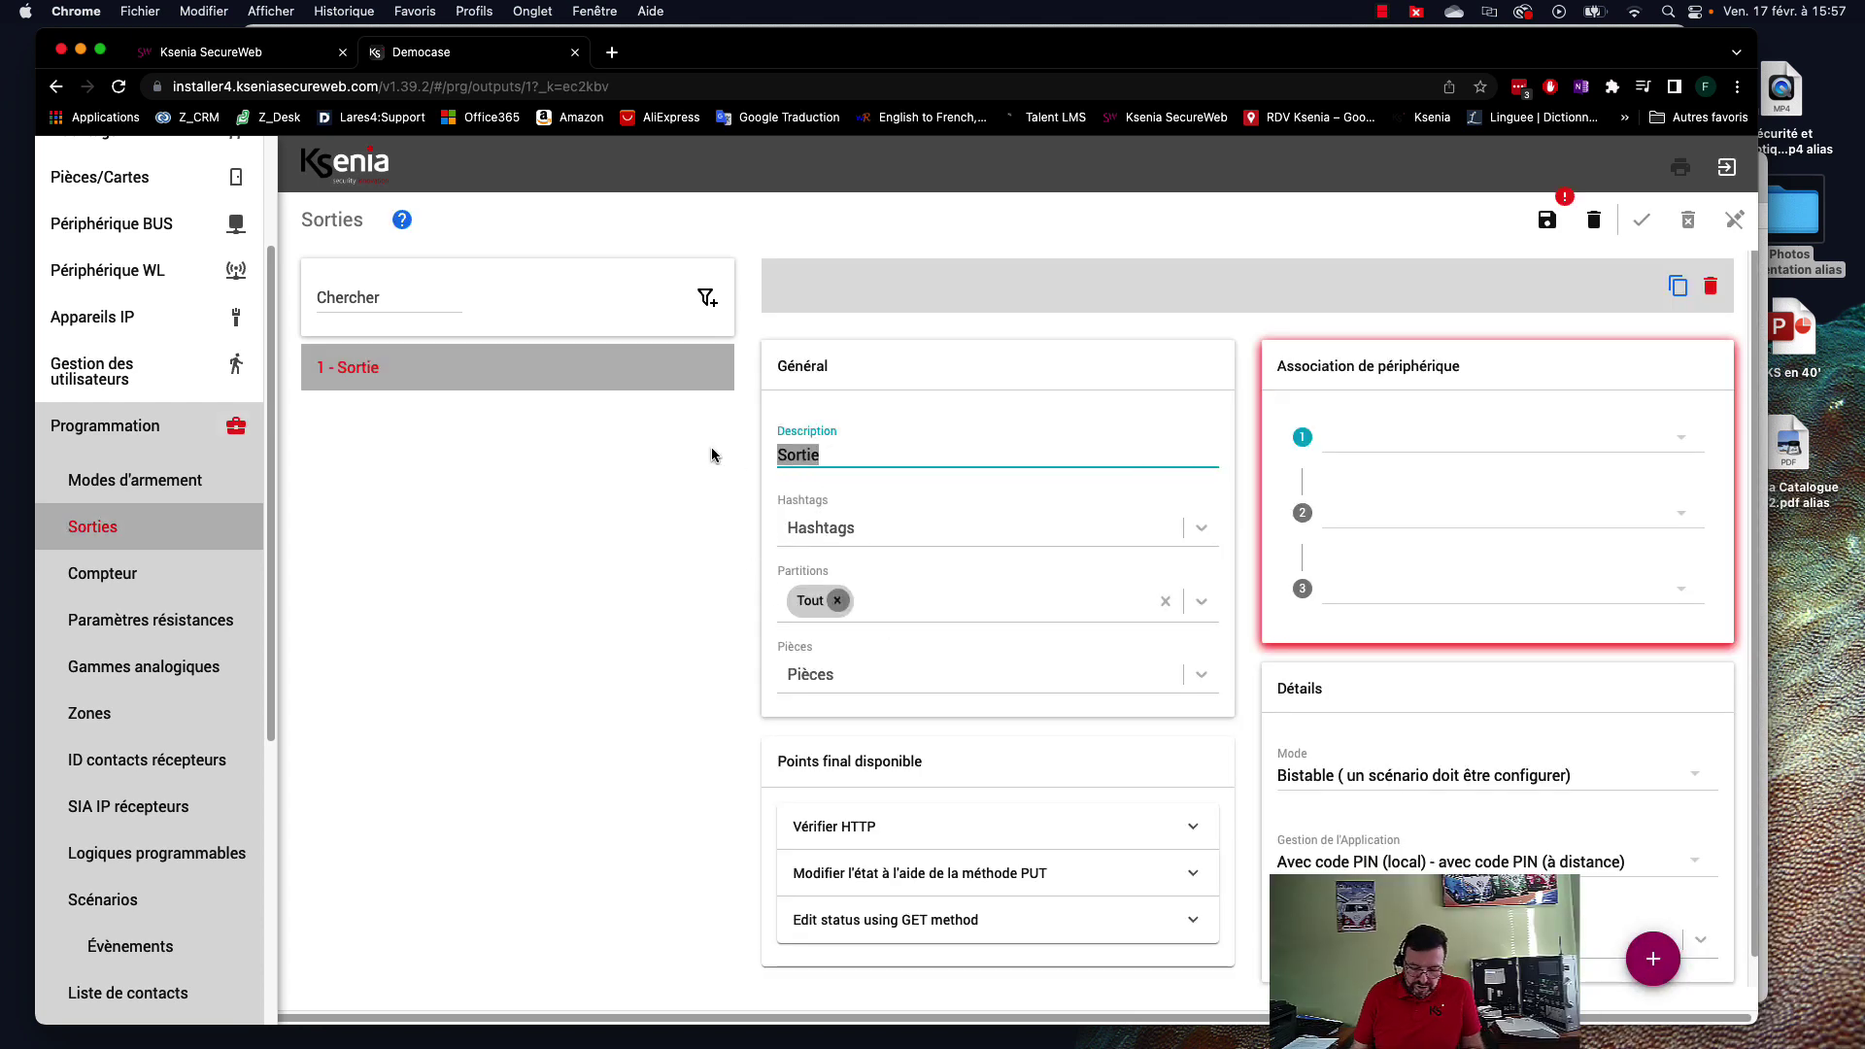
pyautogui.write('Sirène extérieur')
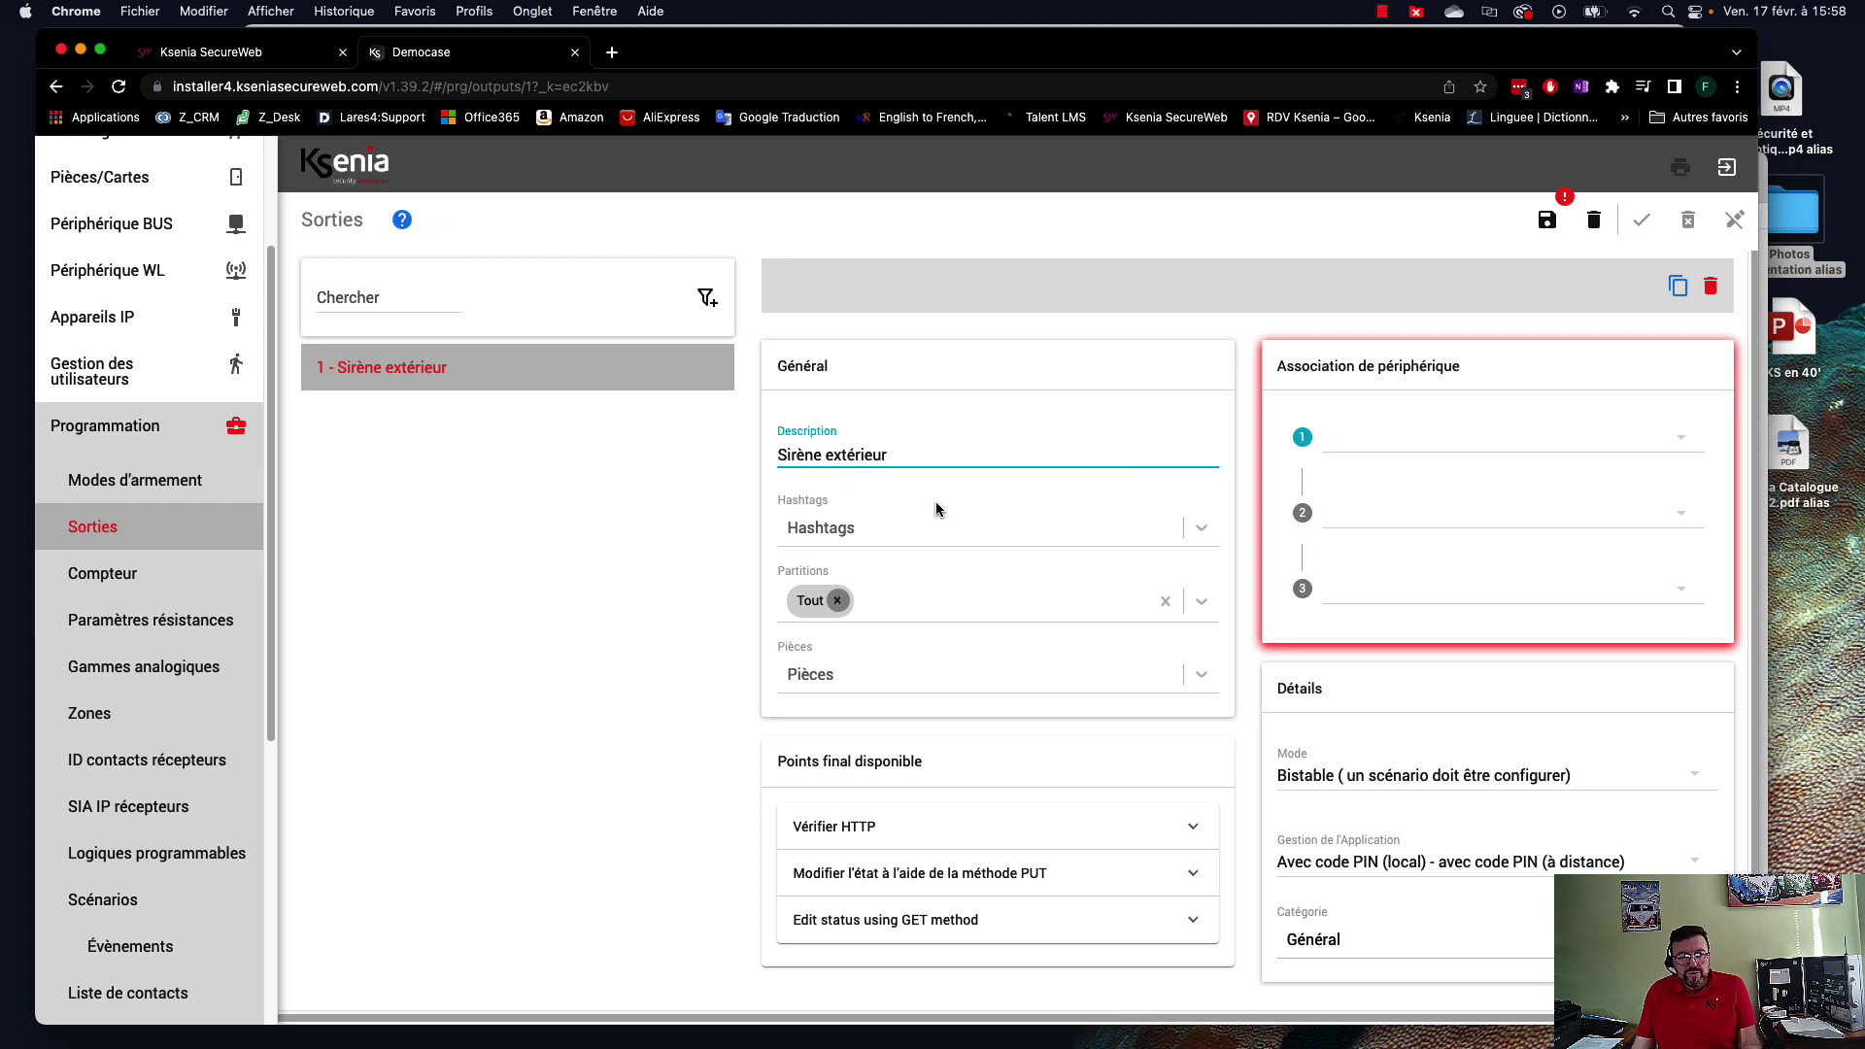
# Link the output to imagowls Sirène façade SUD, Sirène et flash, in Alarme mode.
pyautogui.click(1385, 443)
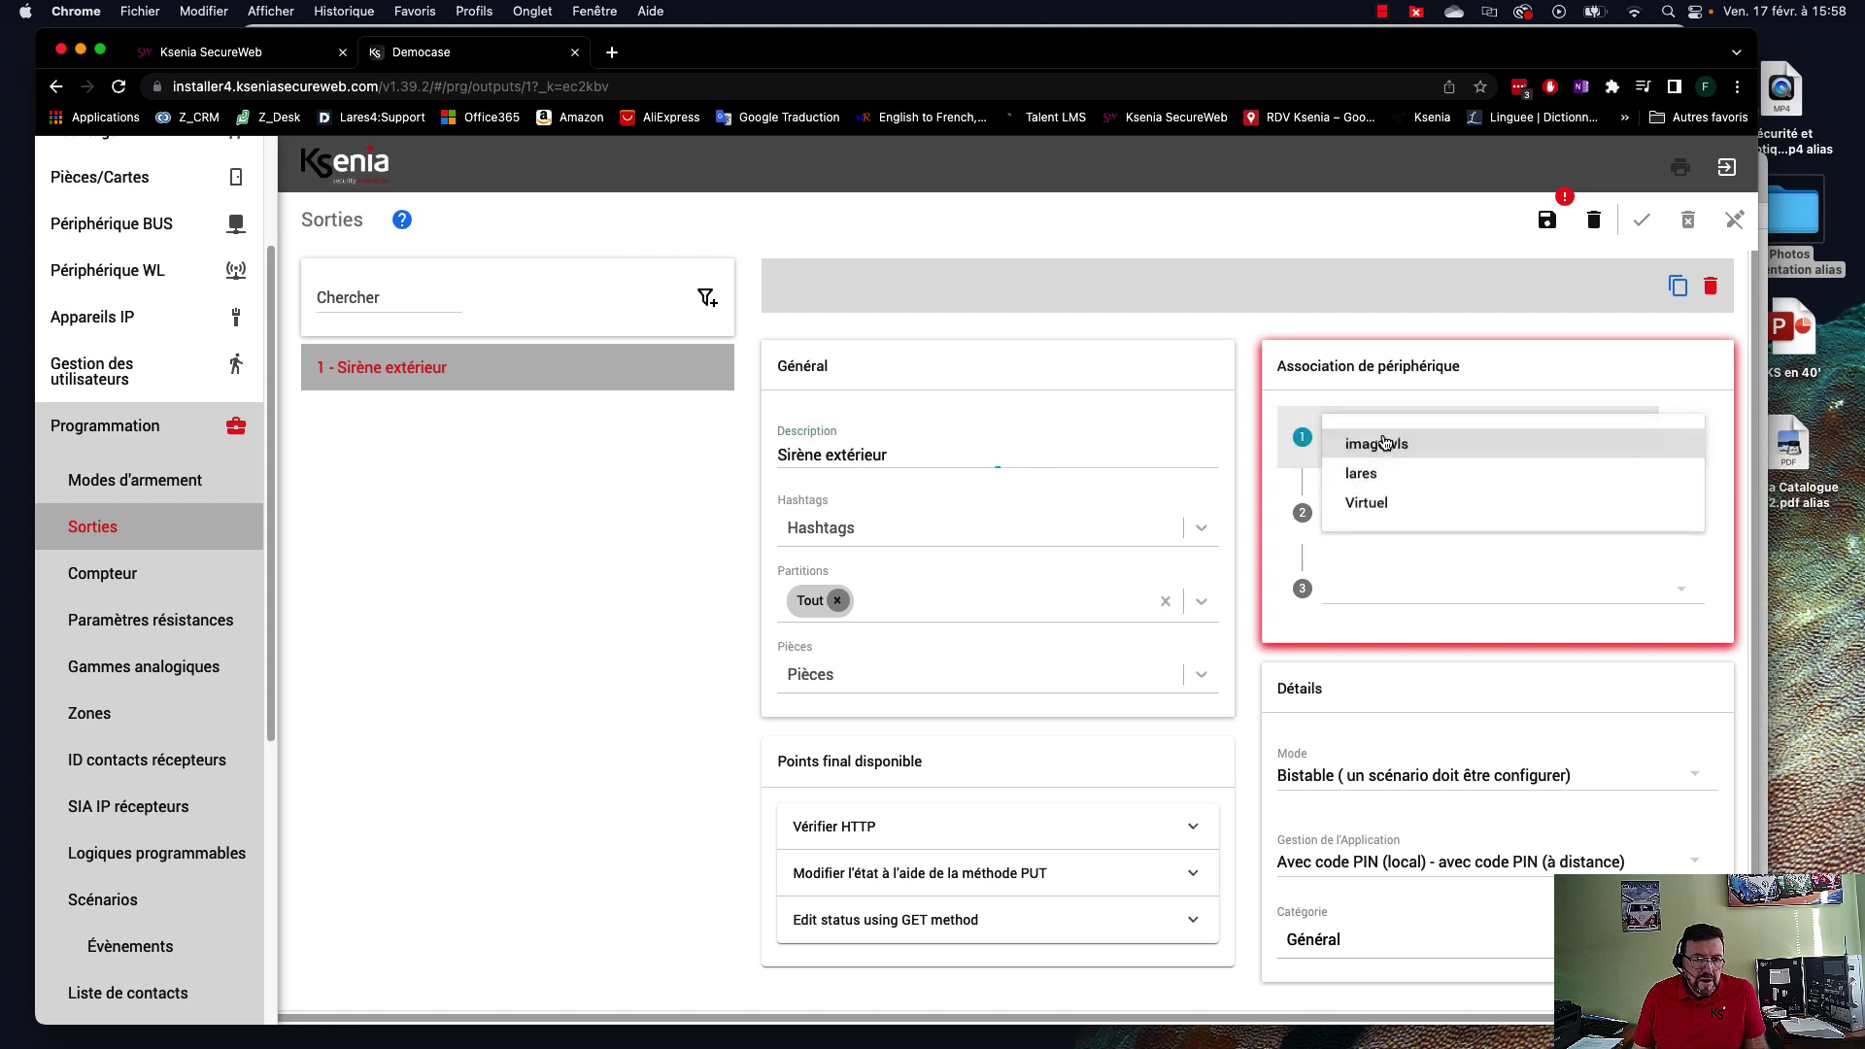
pyautogui.click(1452, 457)
pyautogui.click(1512, 519)
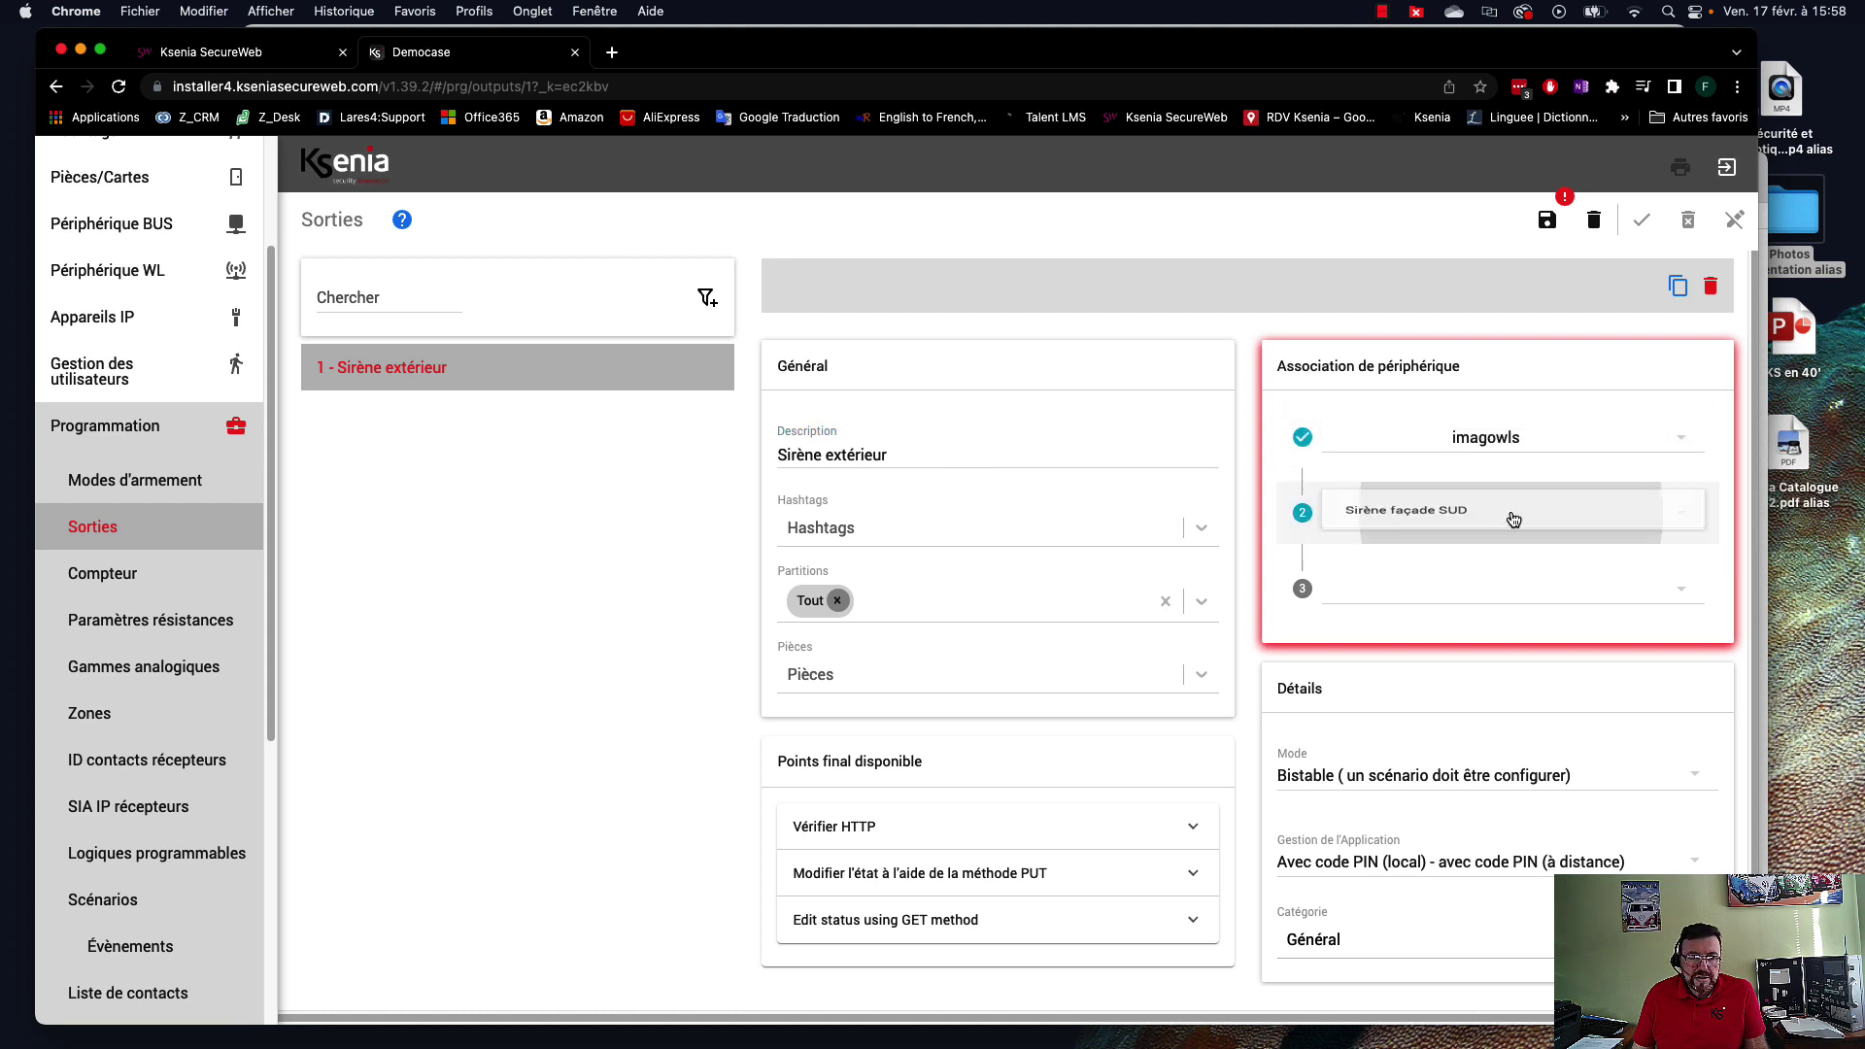
pyautogui.click(1408, 522)
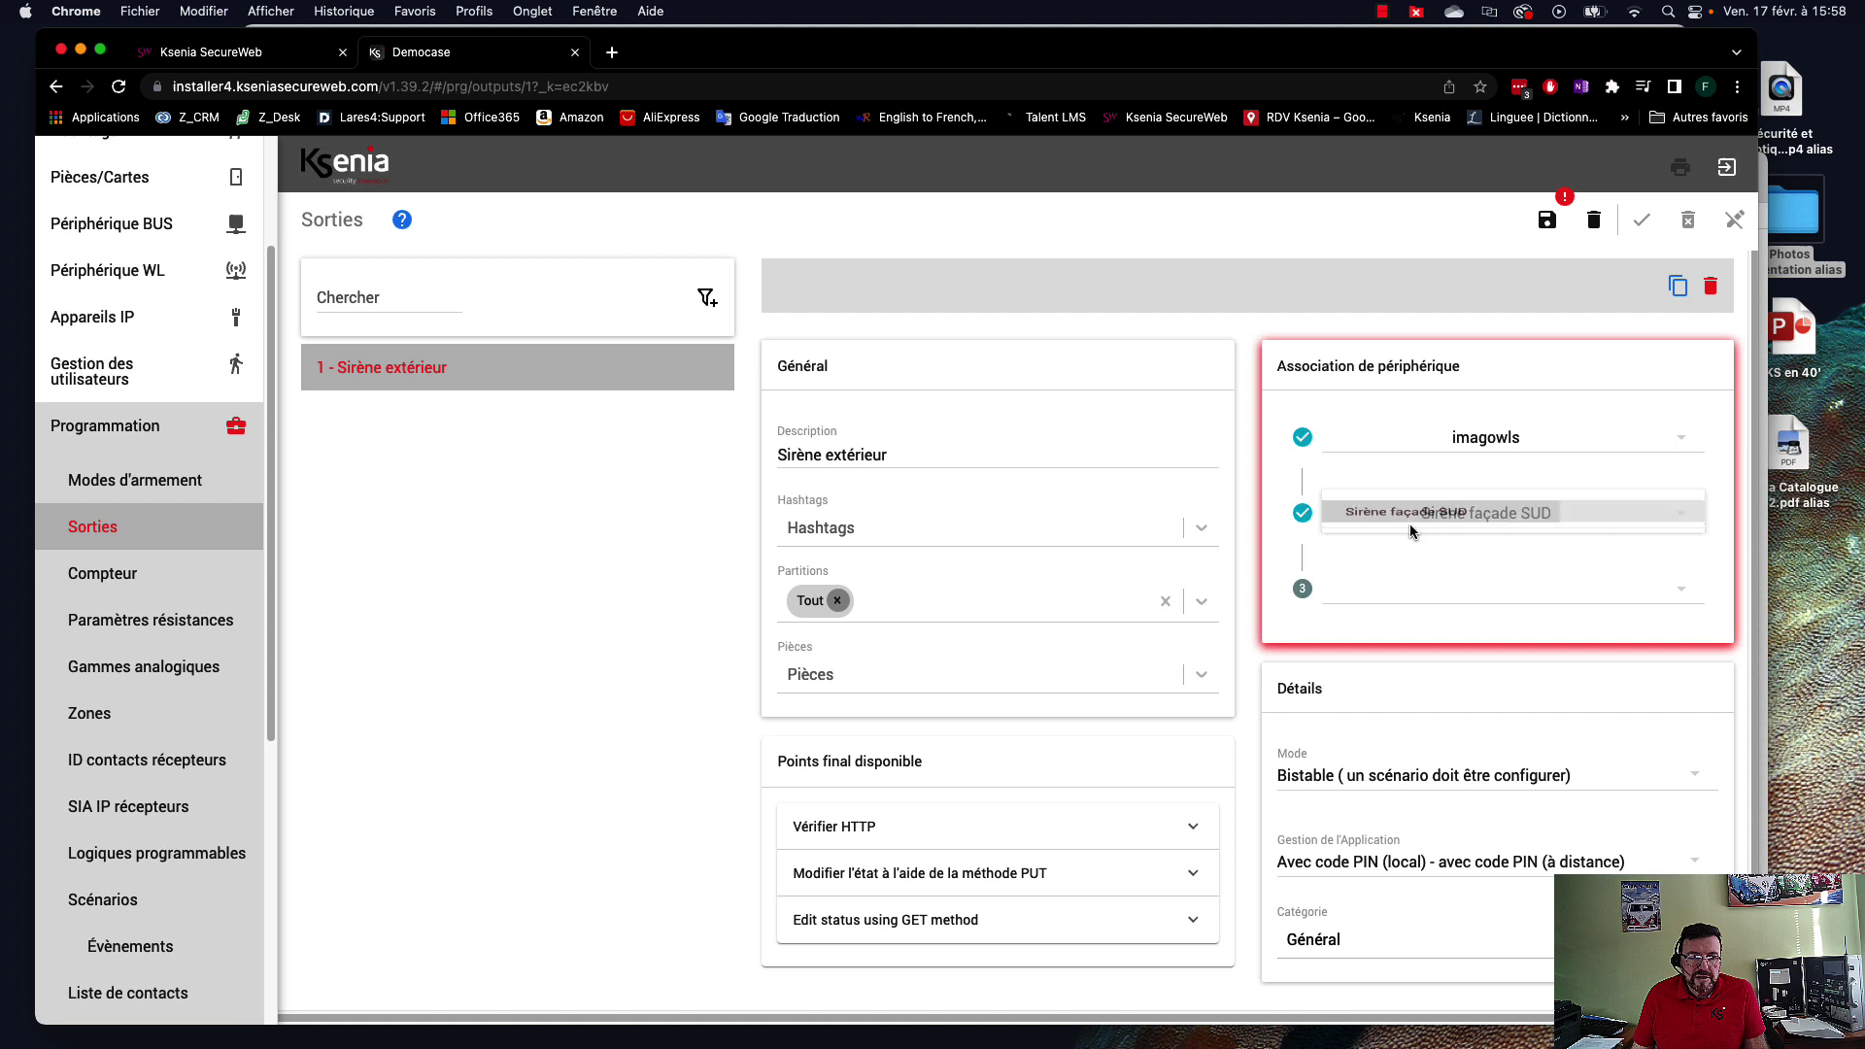
pyautogui.click(1432, 605)
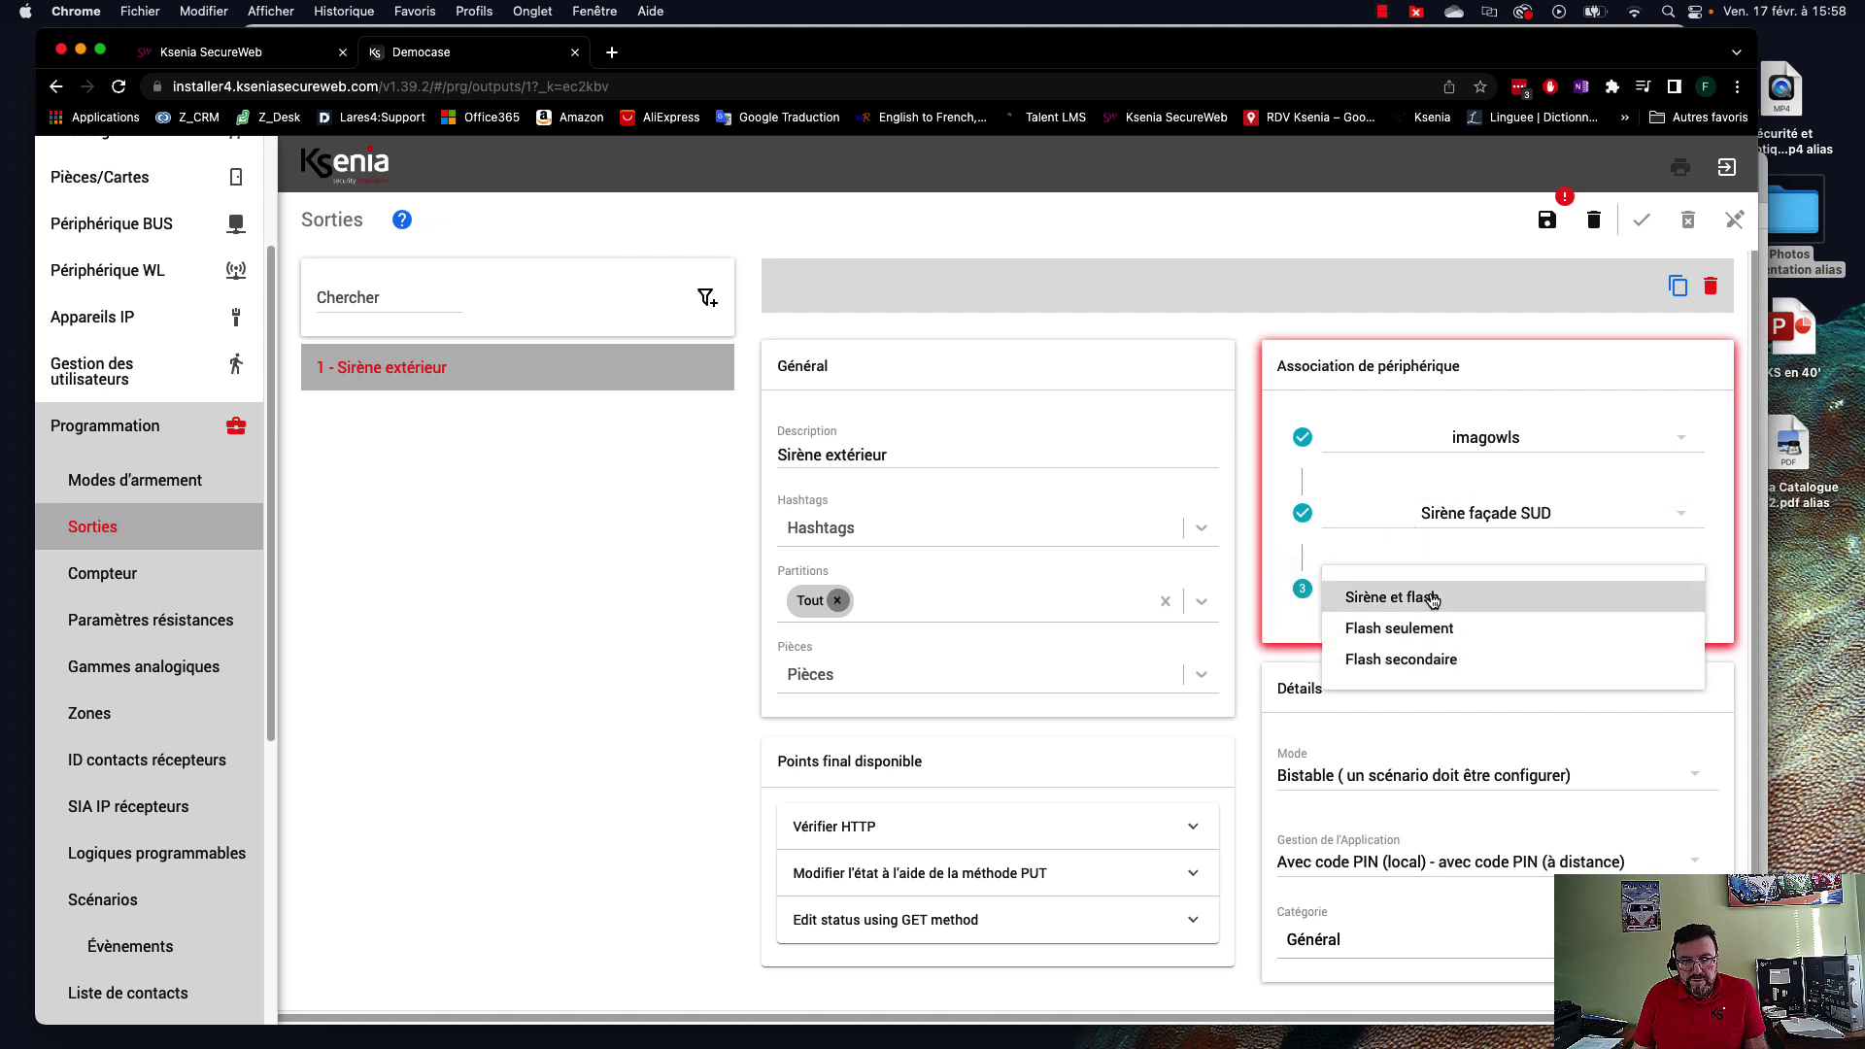
pyautogui.click(1423, 597)
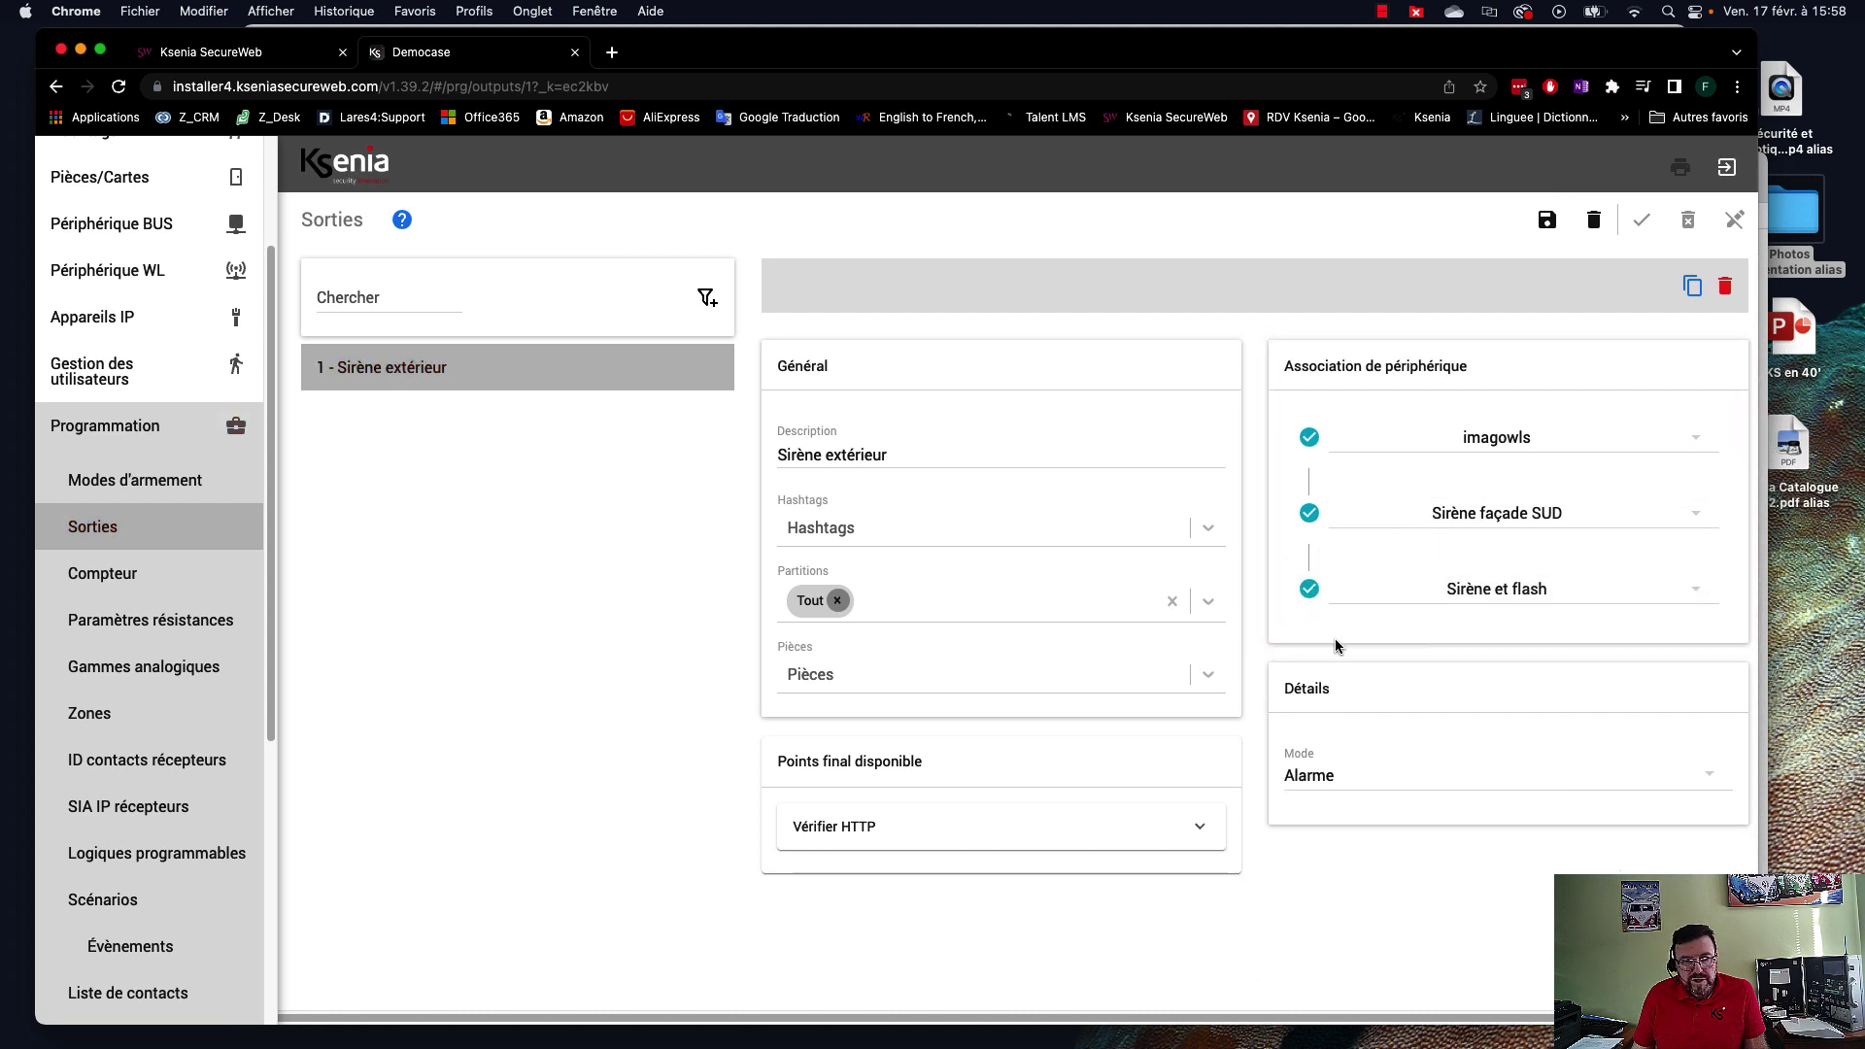
pyautogui.click(1390, 782)
pyautogui.scroll(-1, 1436, 805)
pyautogui.scroll(2, 1472, 814)
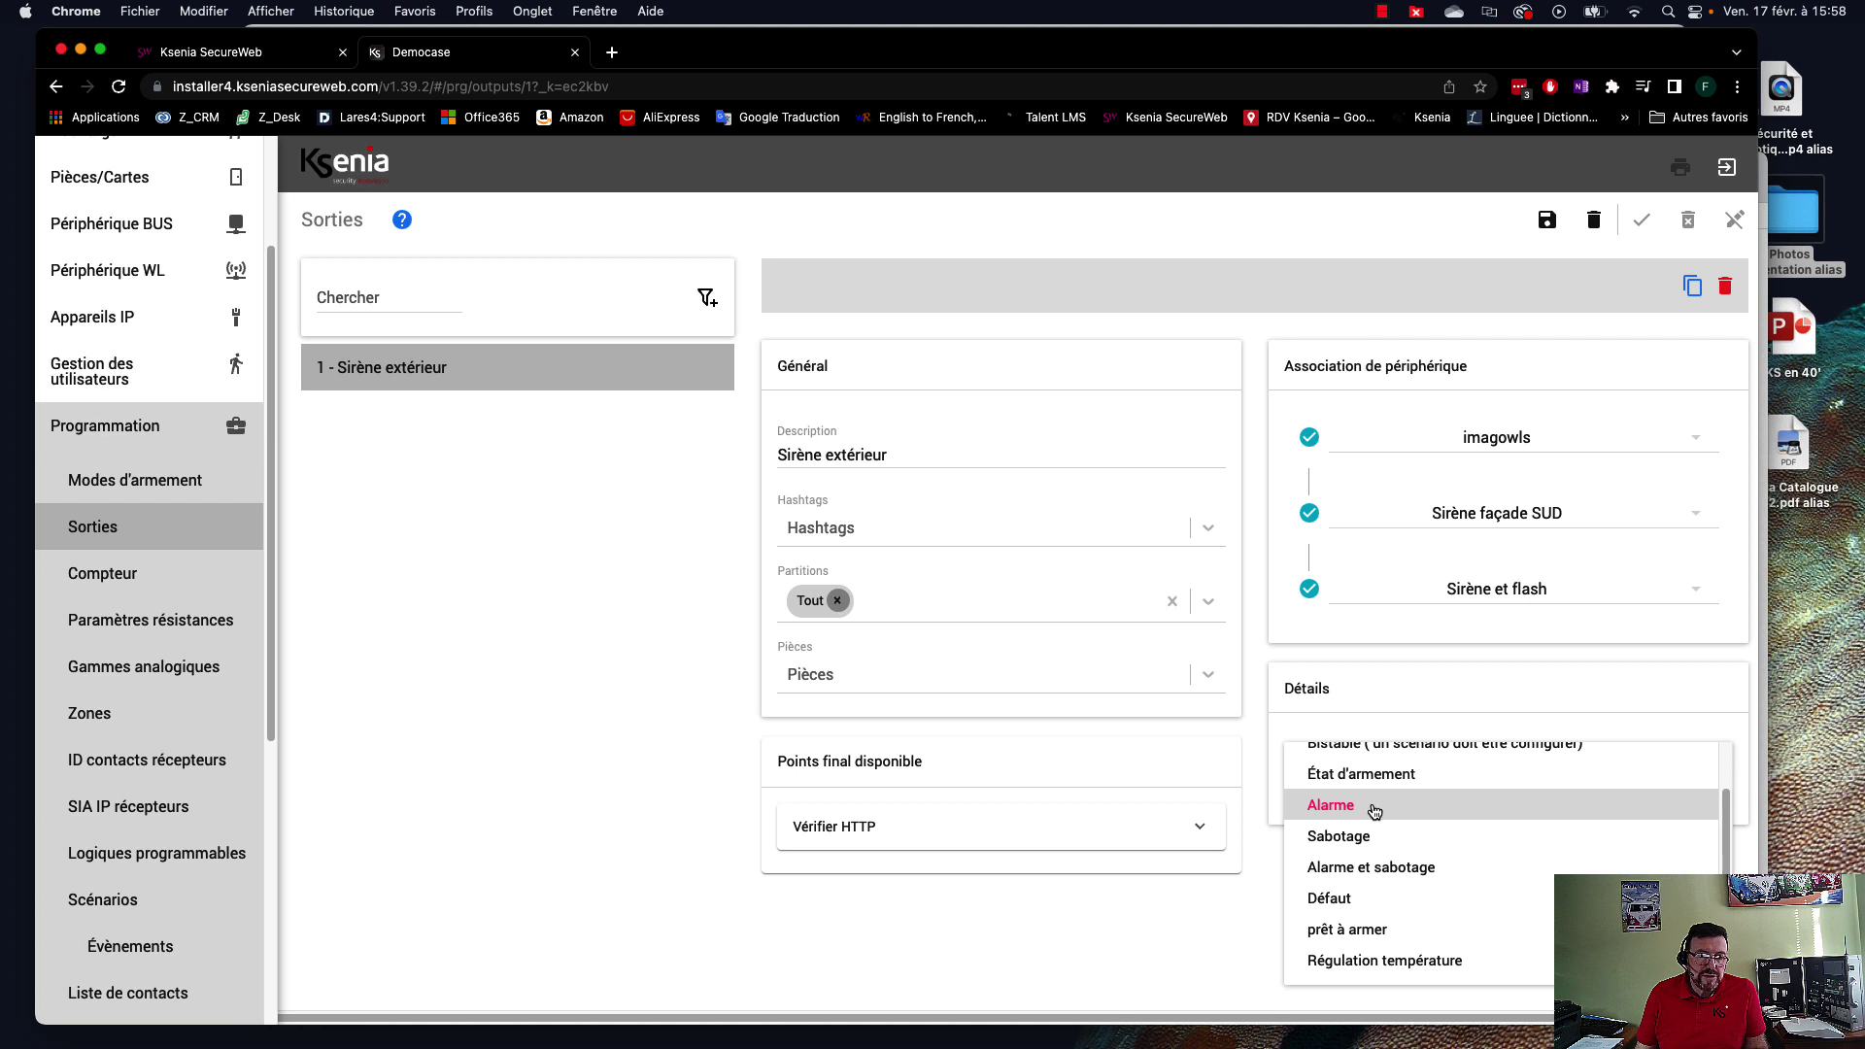
pyautogui.click(1374, 811)
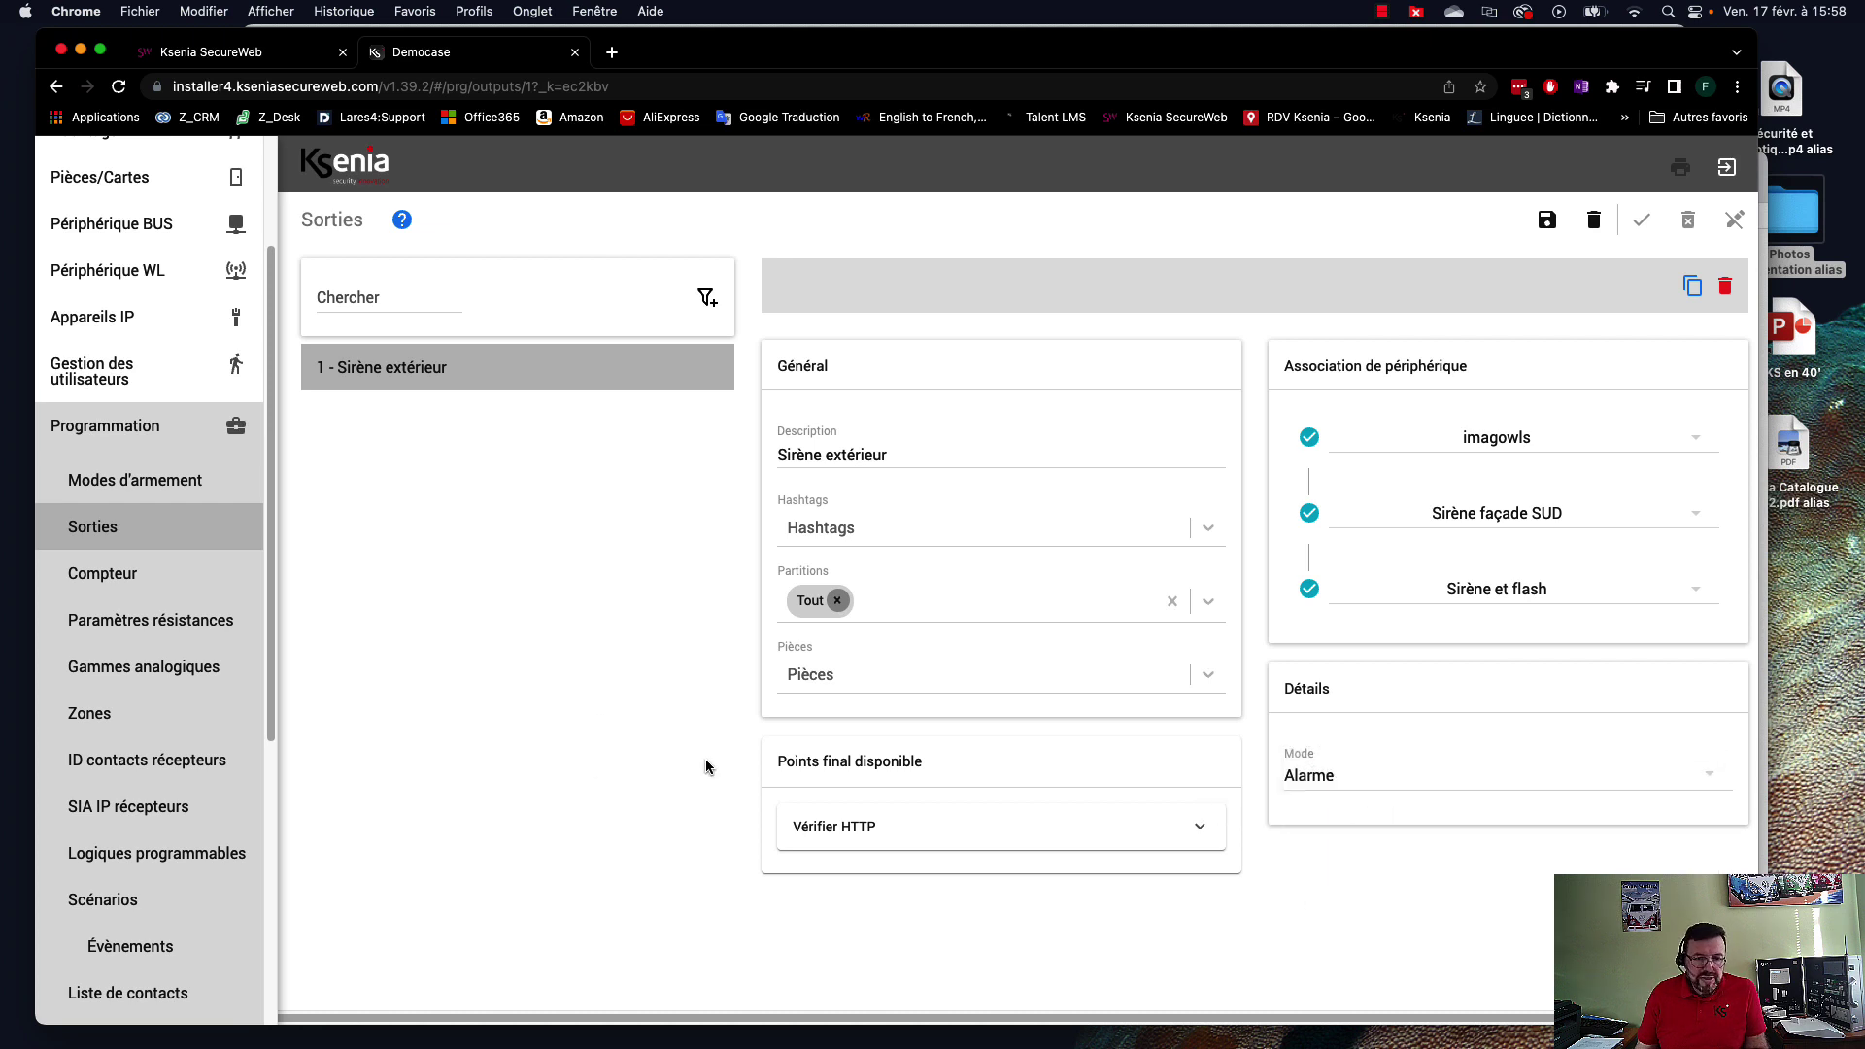
pyautogui.scroll(4, 126, 292)
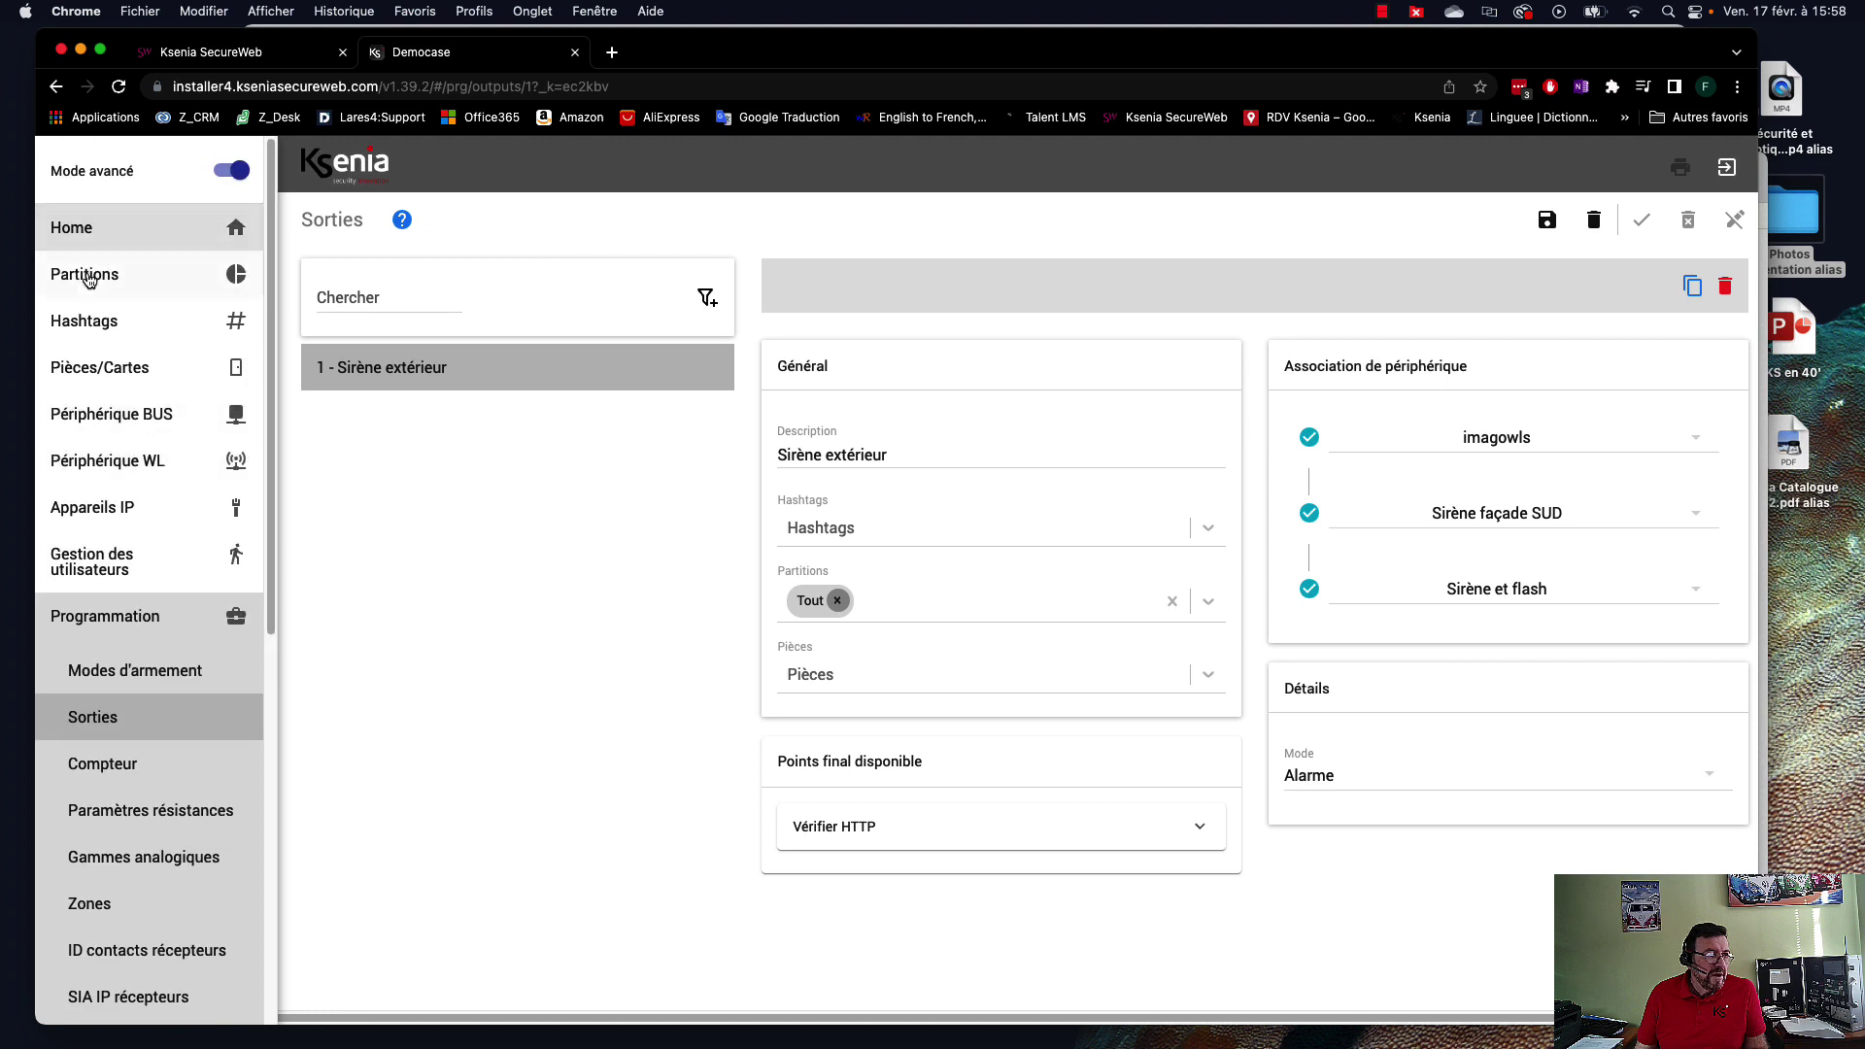
# Review partition 2 - Détecteurs volumétriques, then return to Programmation > Sorties.
pyautogui.click(86, 275)
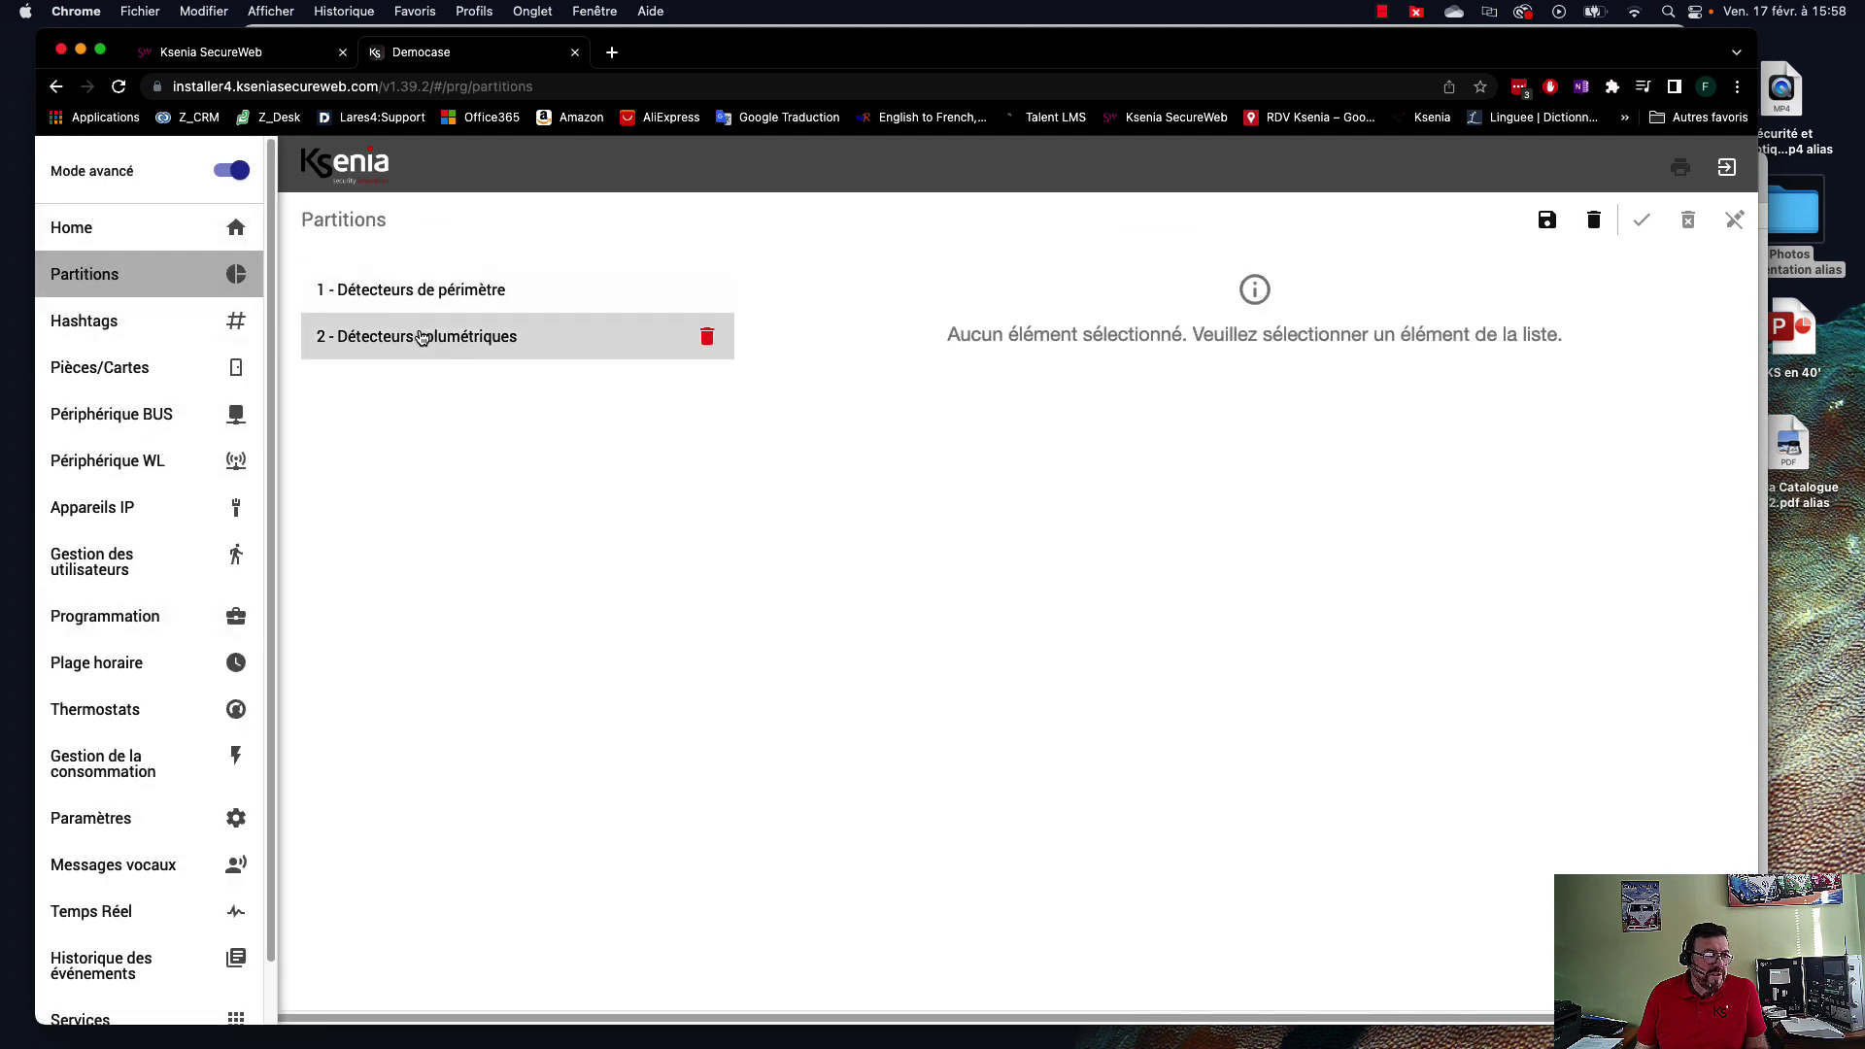
pyautogui.click(421, 344)
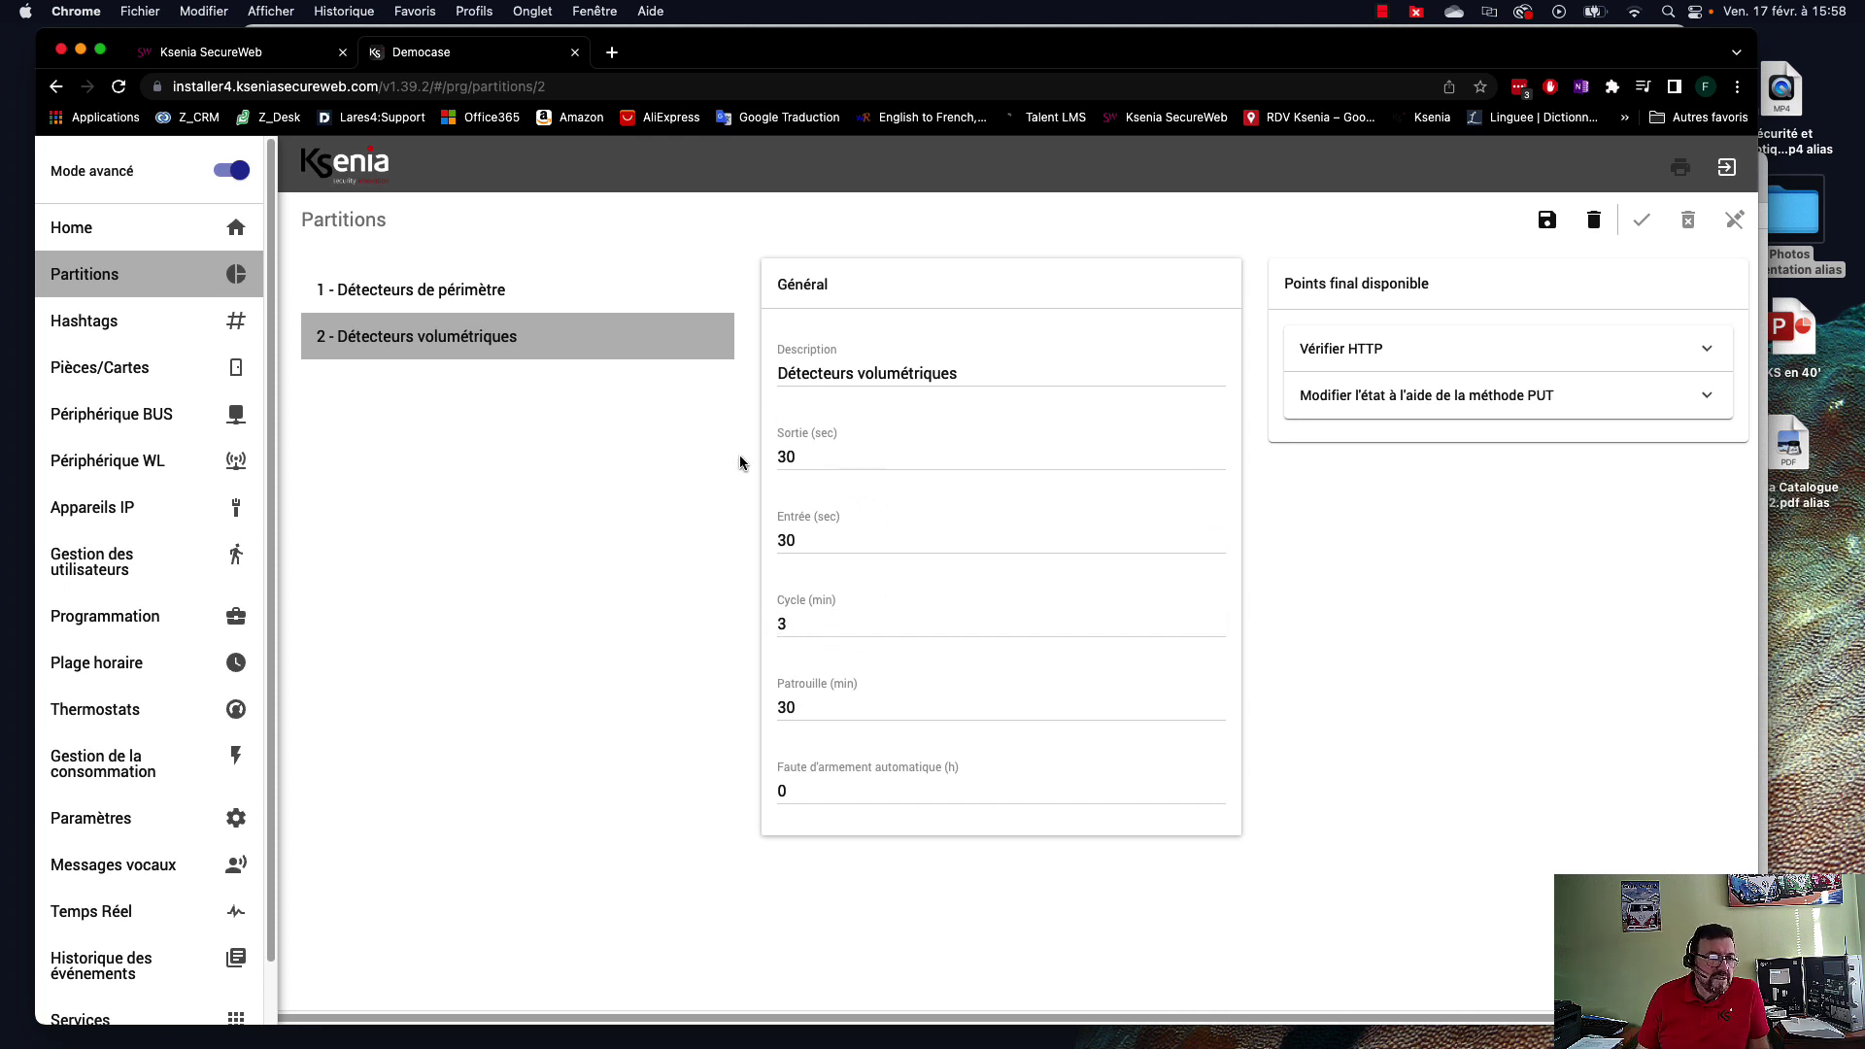
pyautogui.click(104, 616)
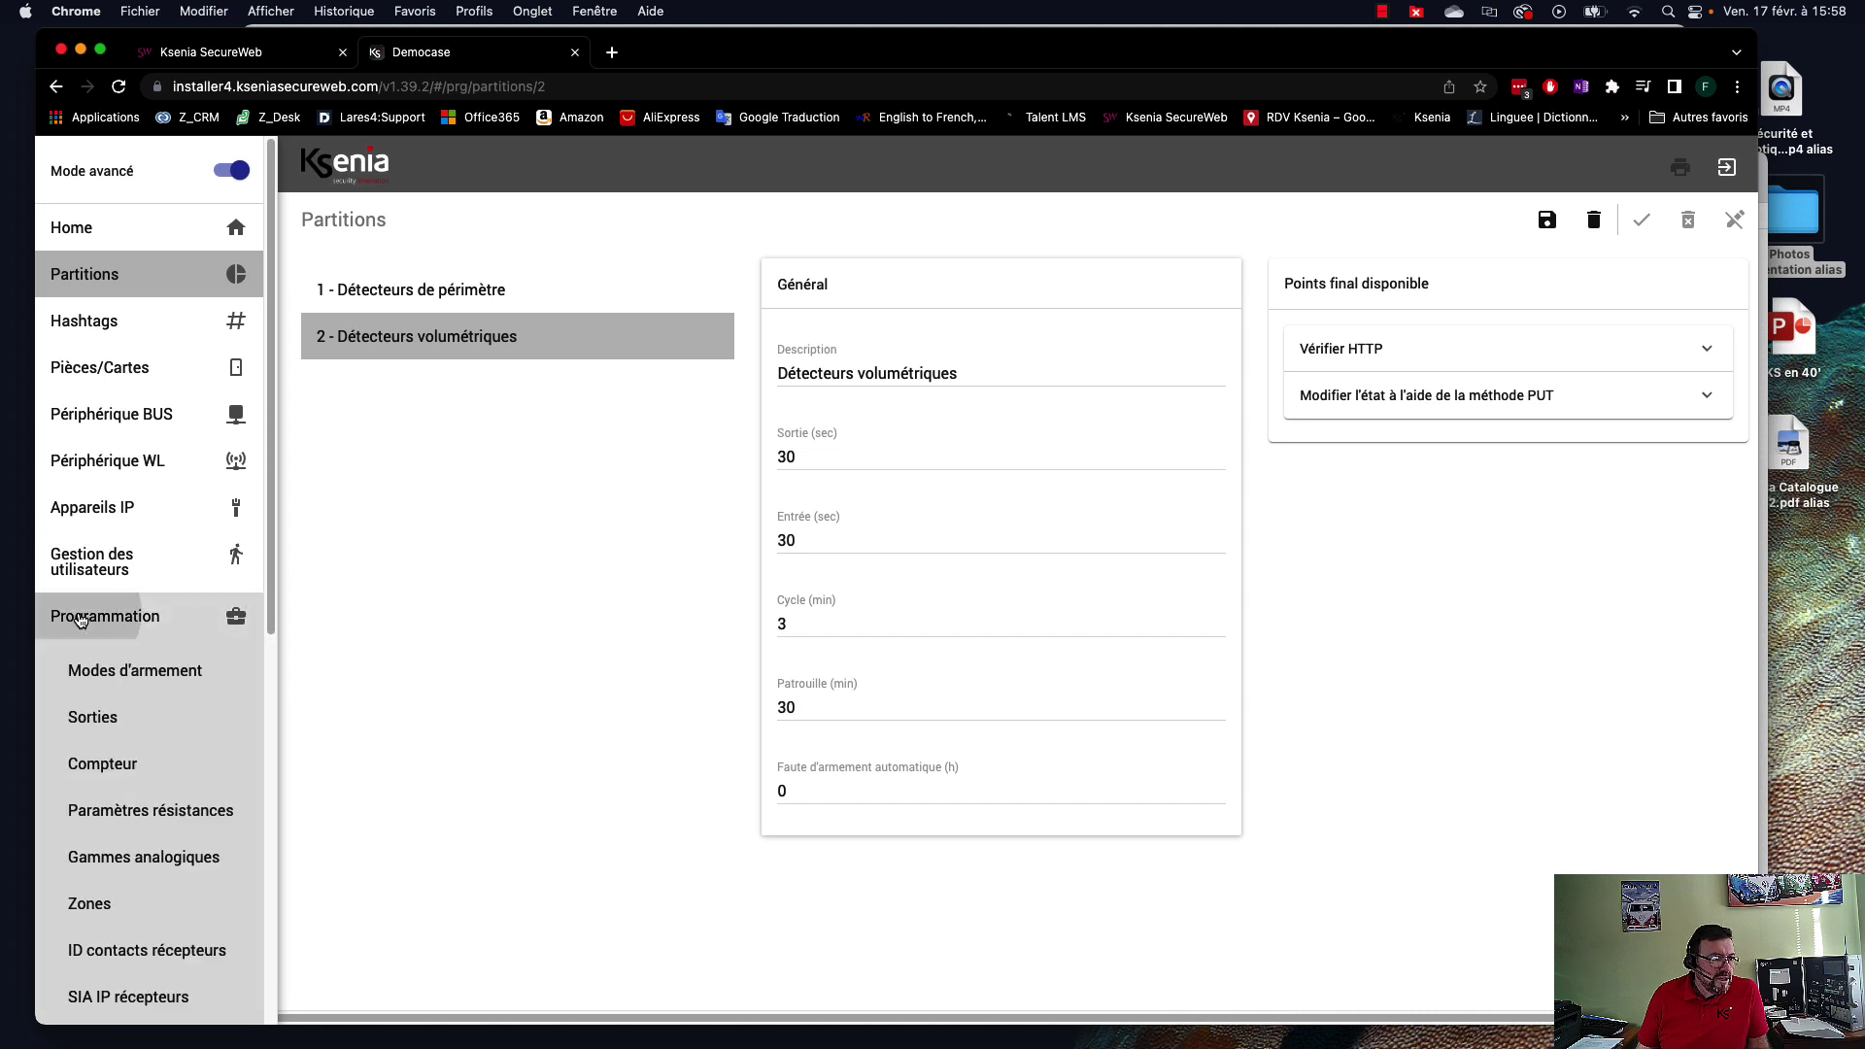
pyautogui.click(80, 720)
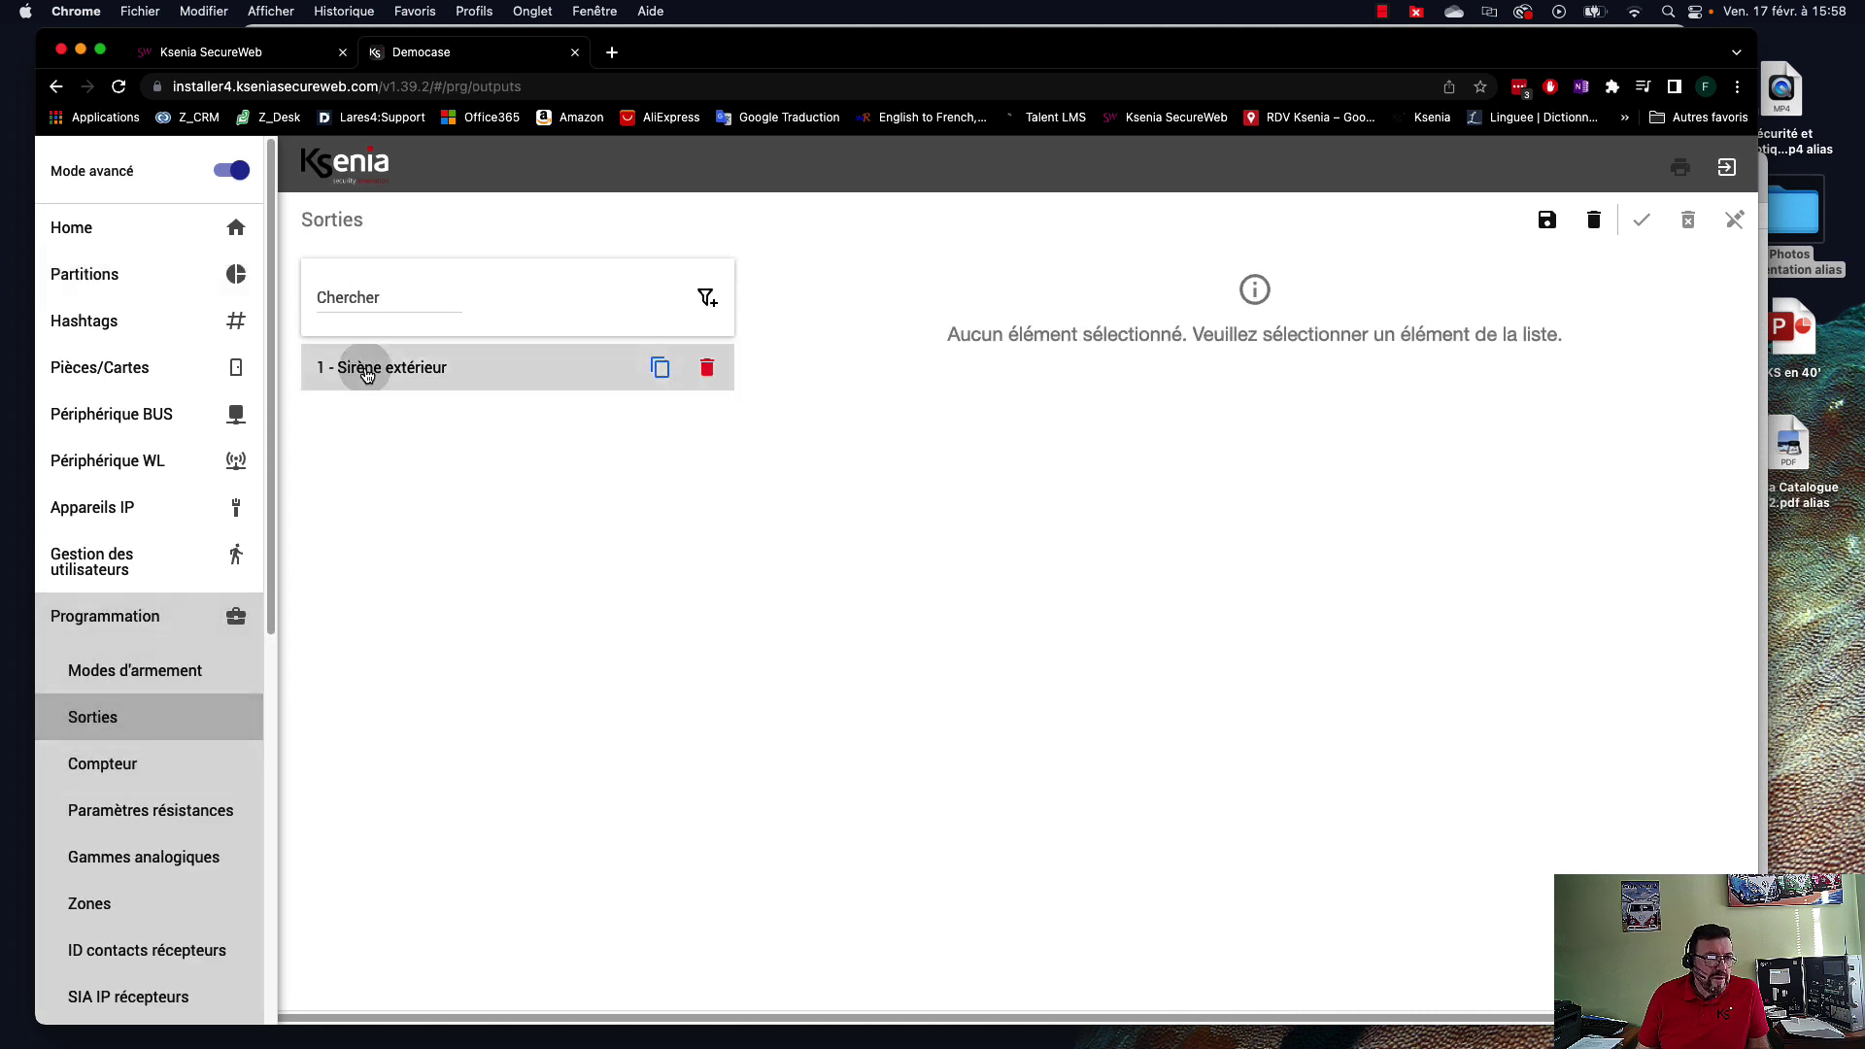
# Save and apply the Sirène extérieur output configuration to the panel.
pyautogui.click(362, 368)
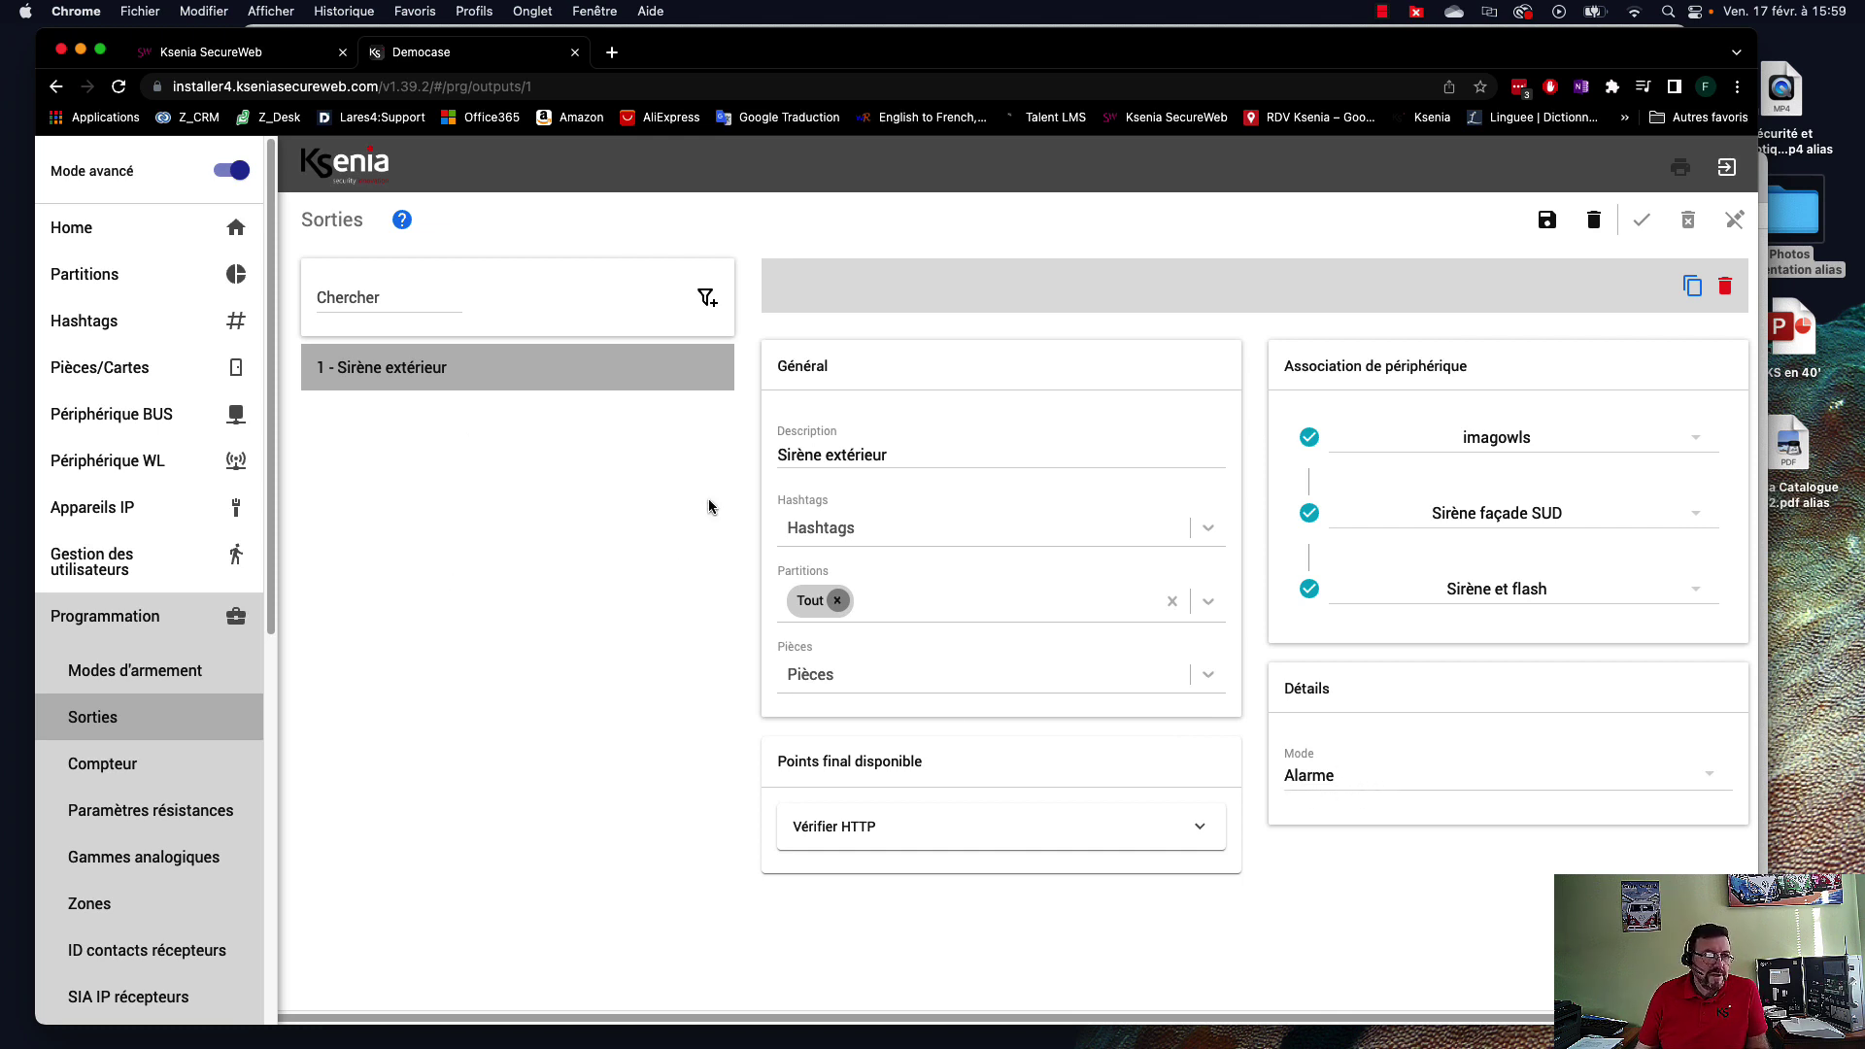
pyautogui.click(1547, 220)
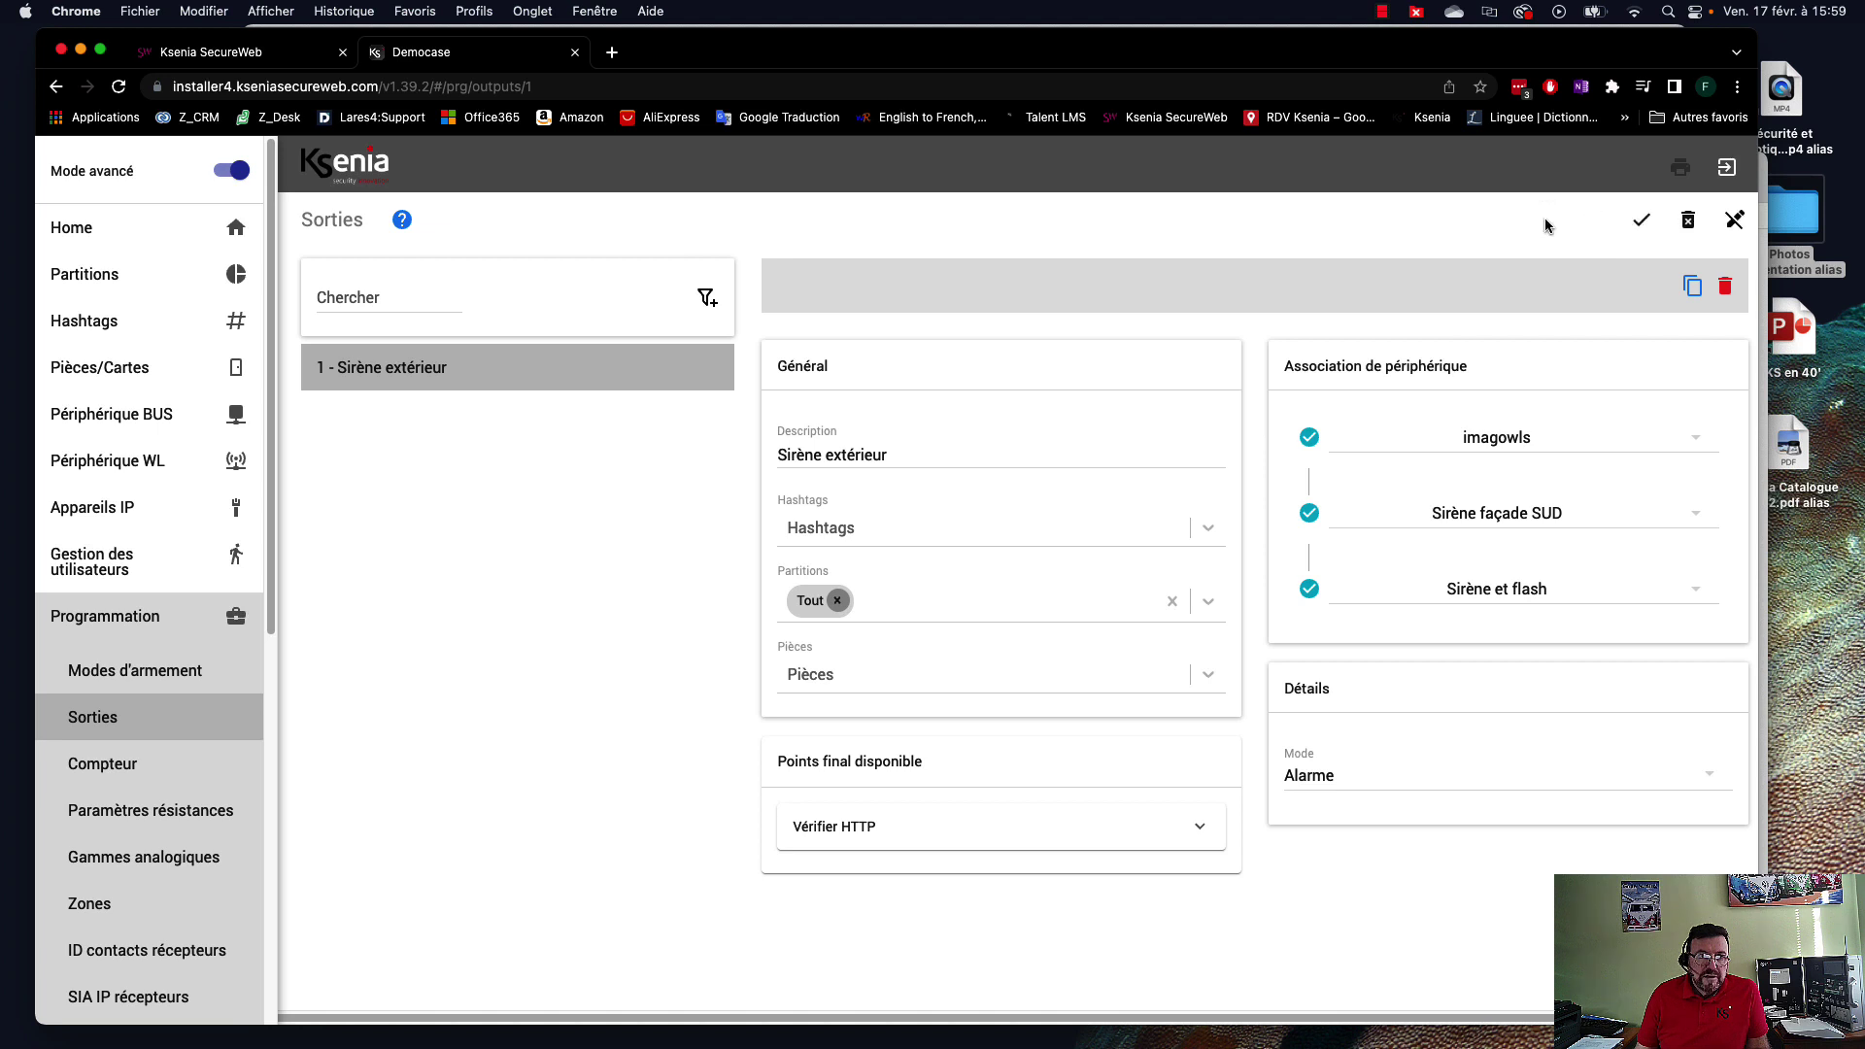
pyautogui.click(1642, 222)
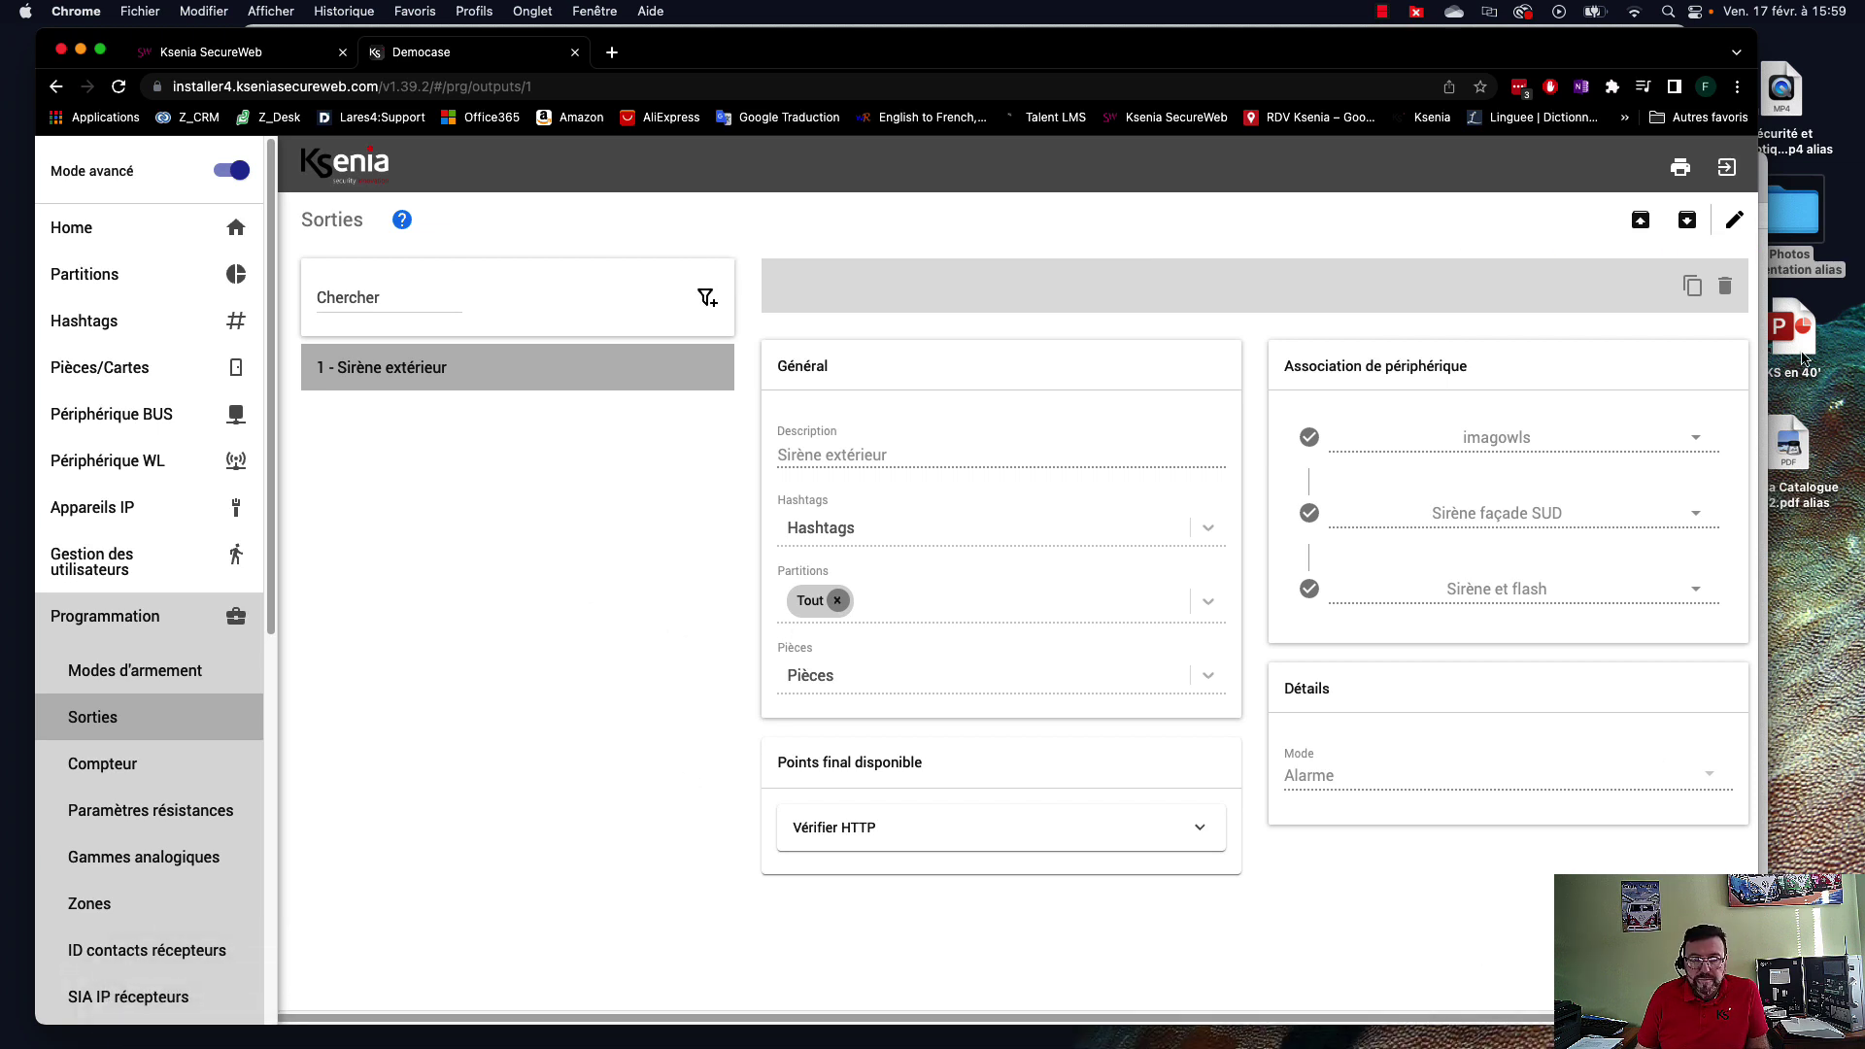
pyautogui.moveTo(1376, 65); pyautogui.dragTo(1158, 62)
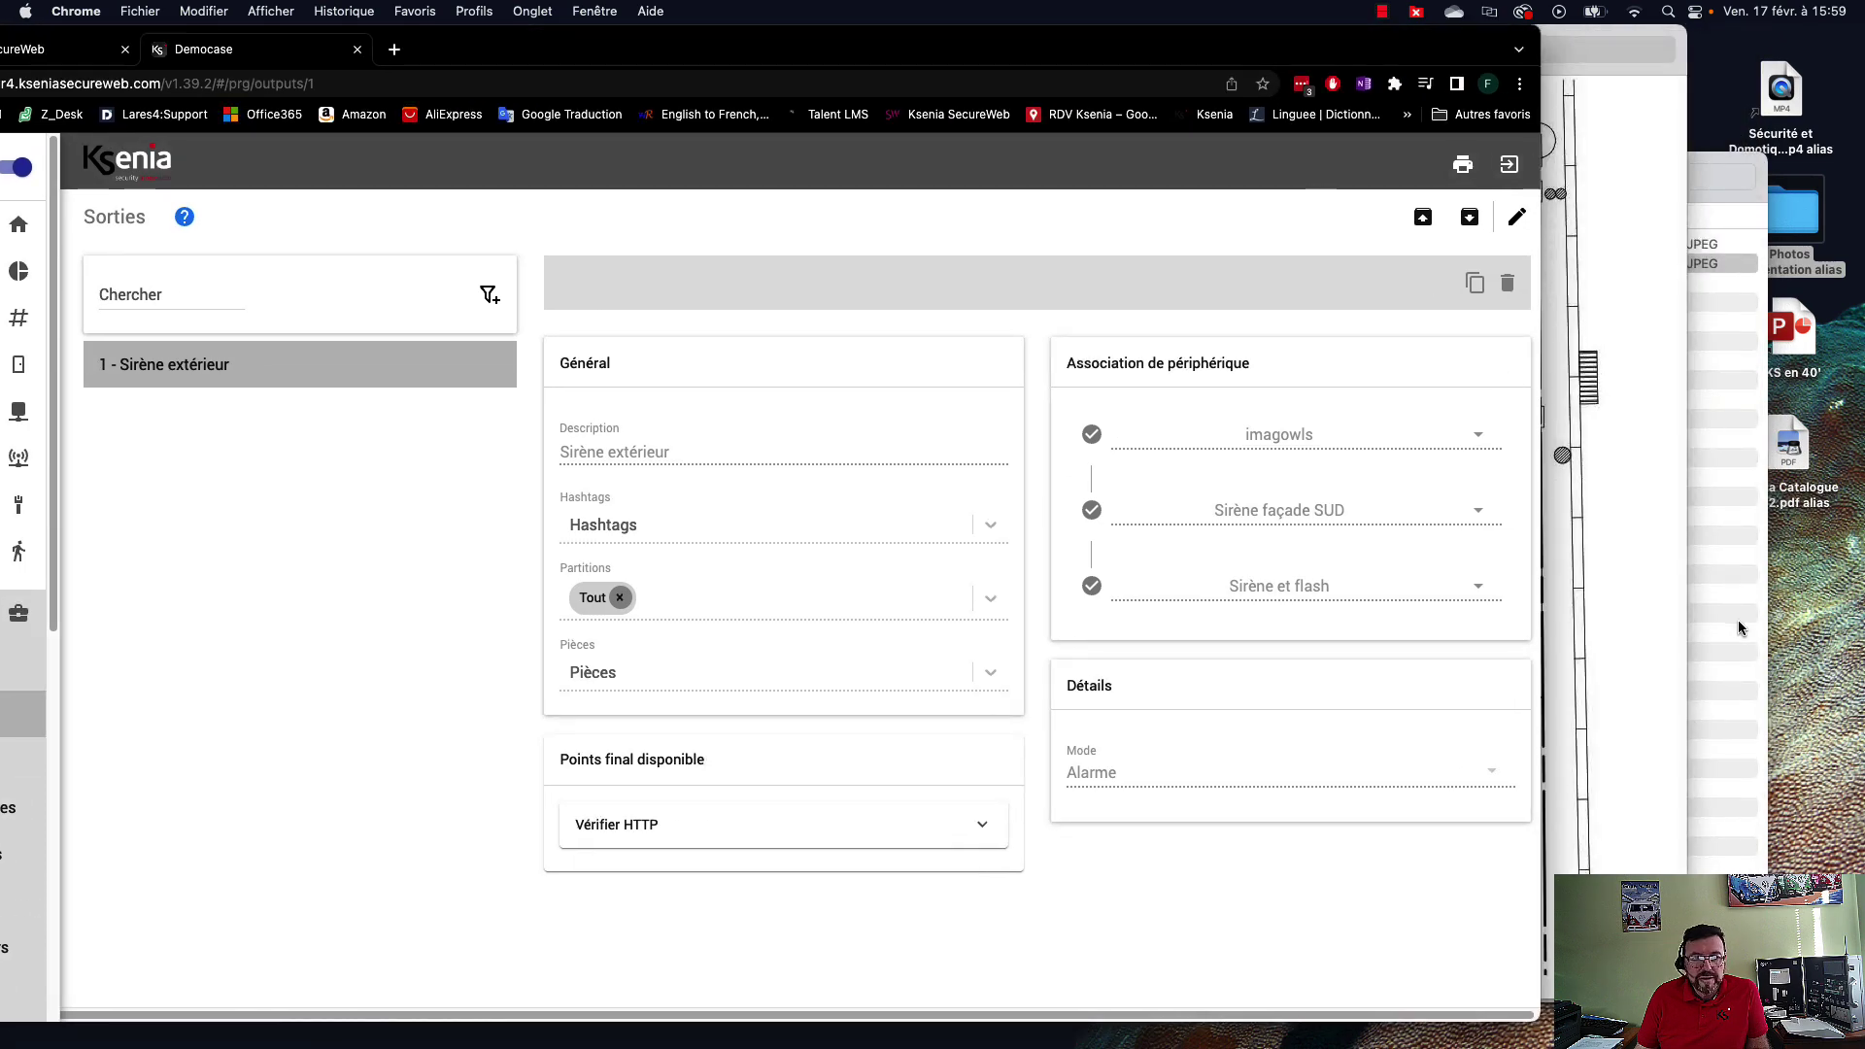
pyautogui.click(1567, 619)
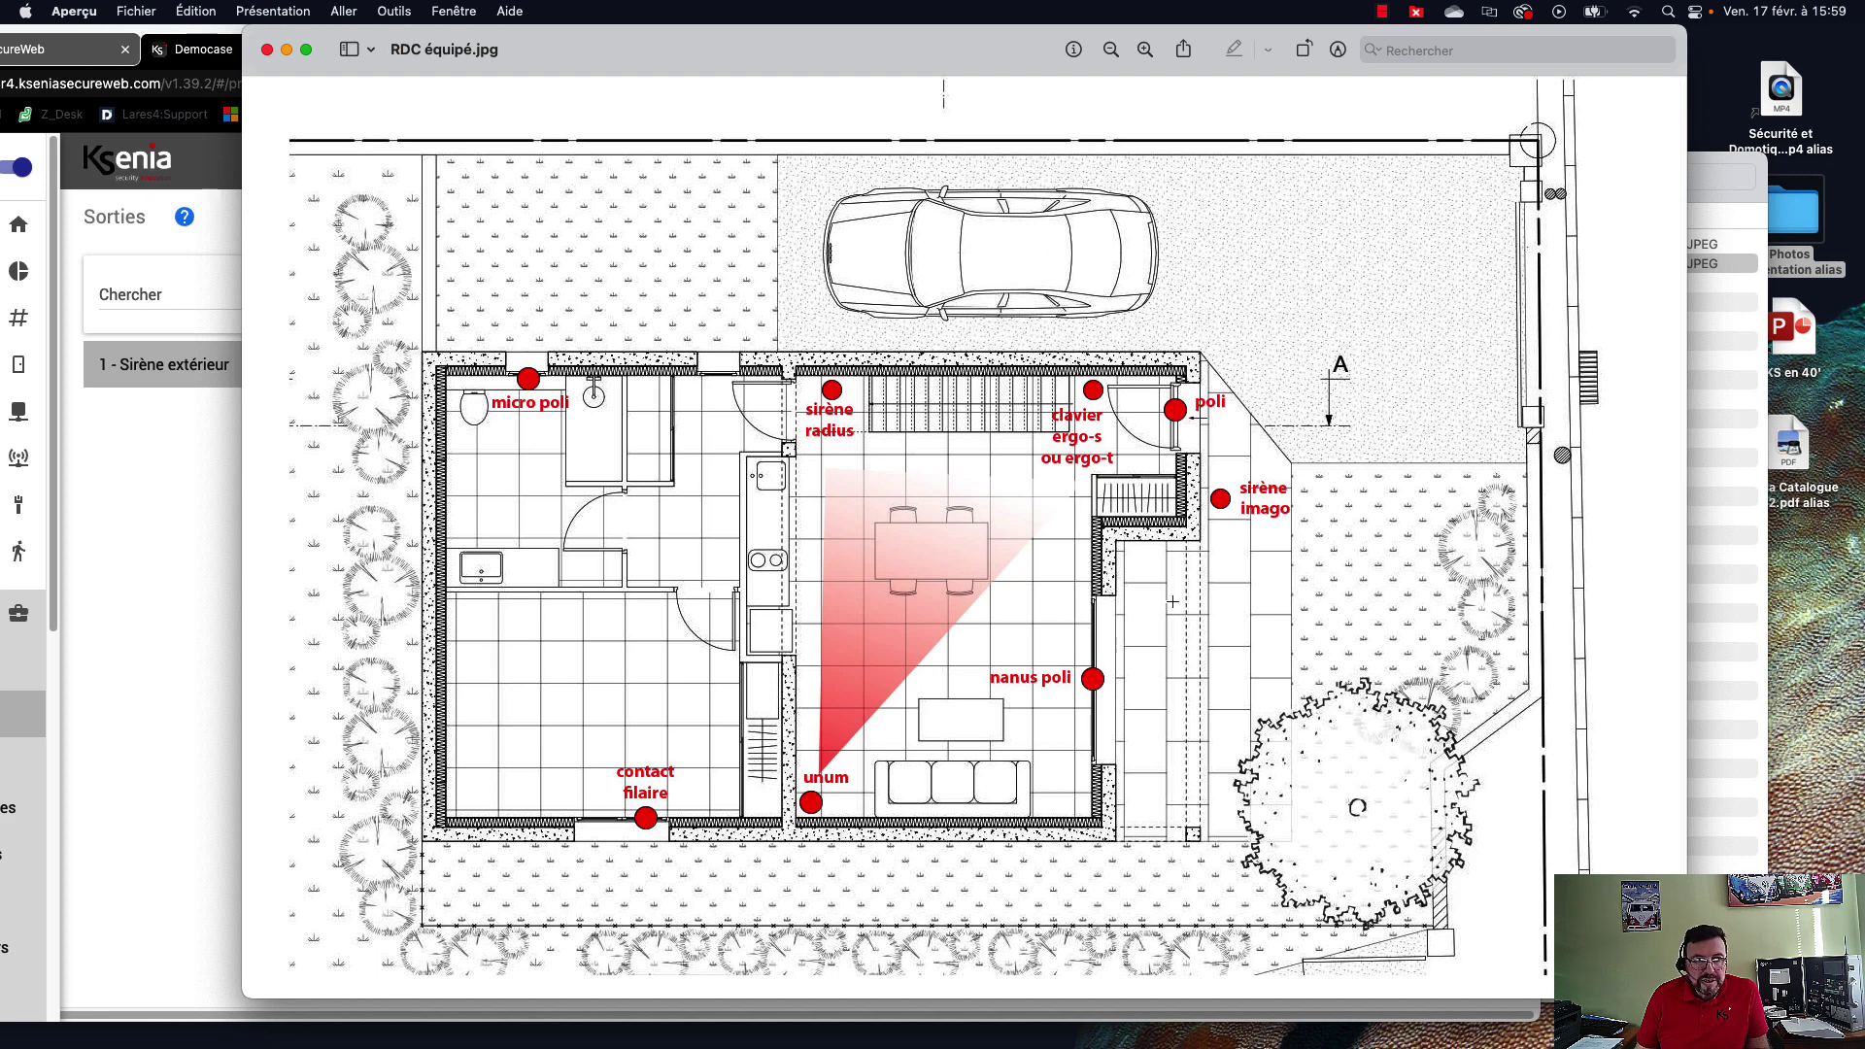
pyautogui.click(112, 663)
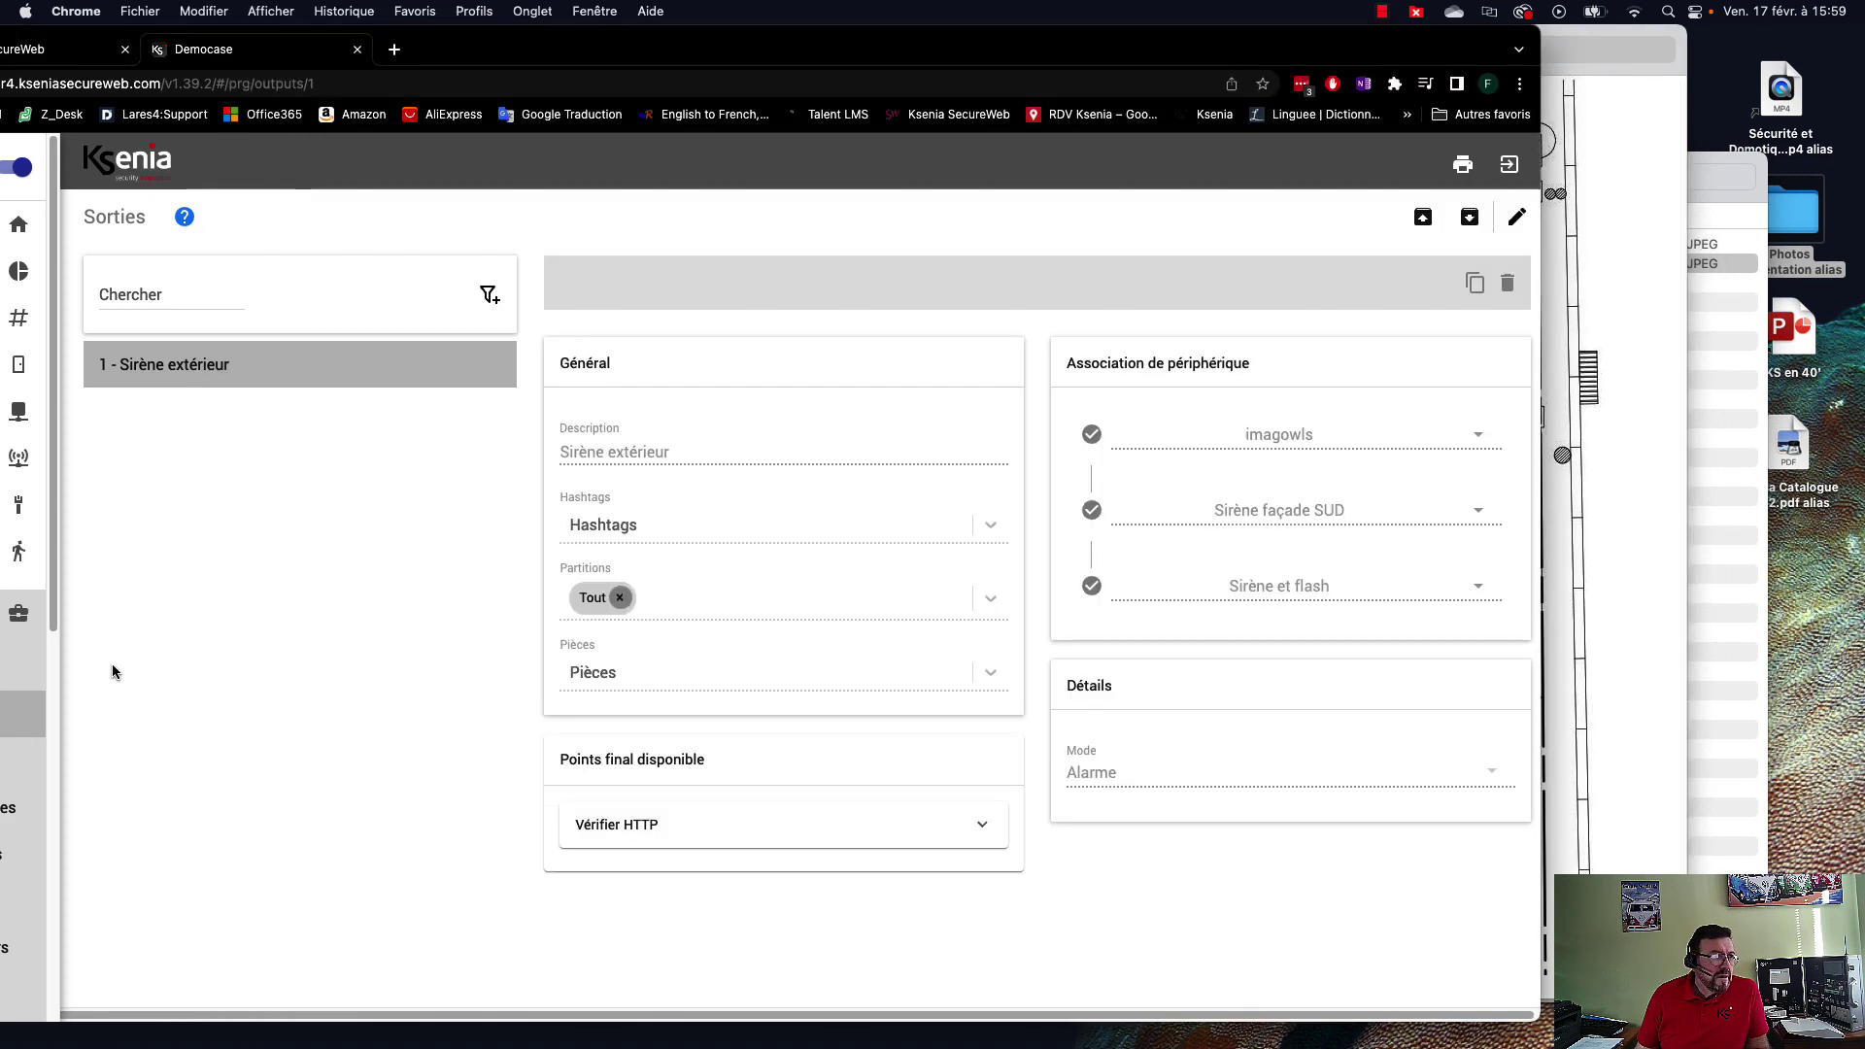
pyautogui.moveTo(669, 52); pyautogui.dragTo(747, 49)
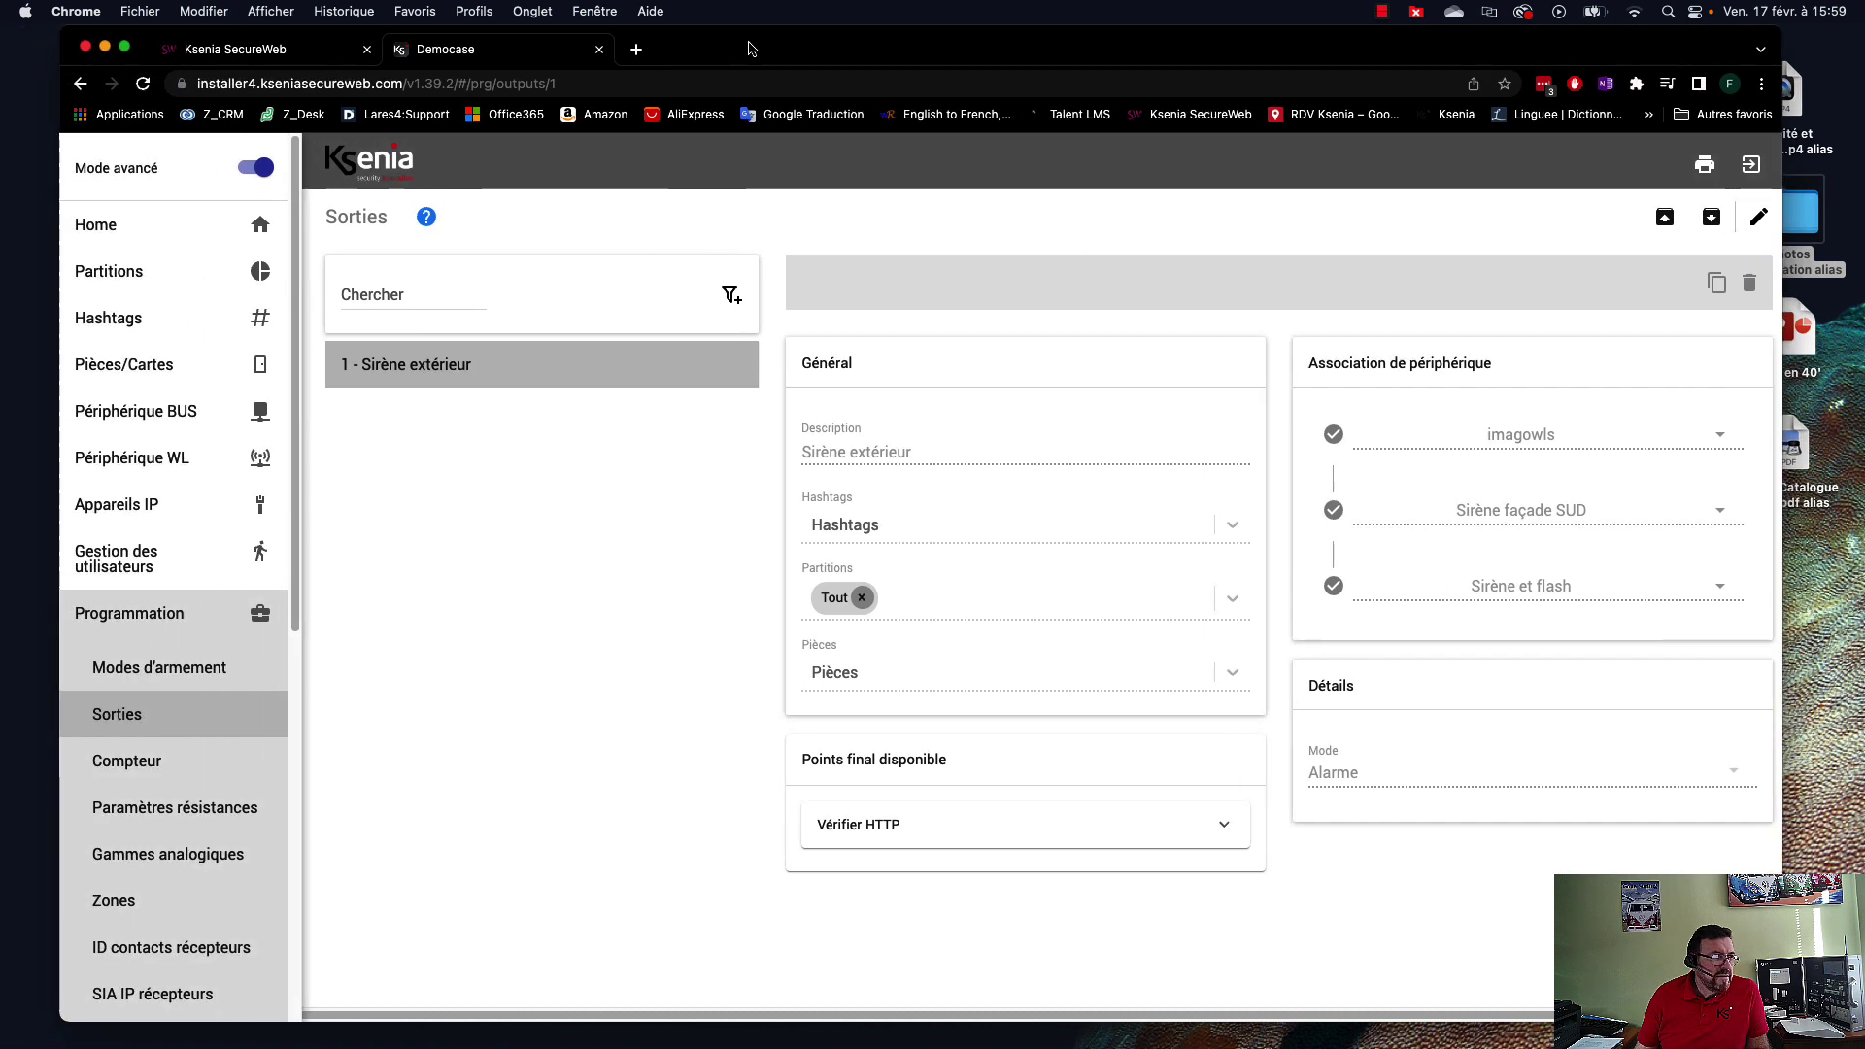
# Check Temps Réel zones, outputs and partitions, ending on both partitions disarmed.
pyautogui.click(126, 619)
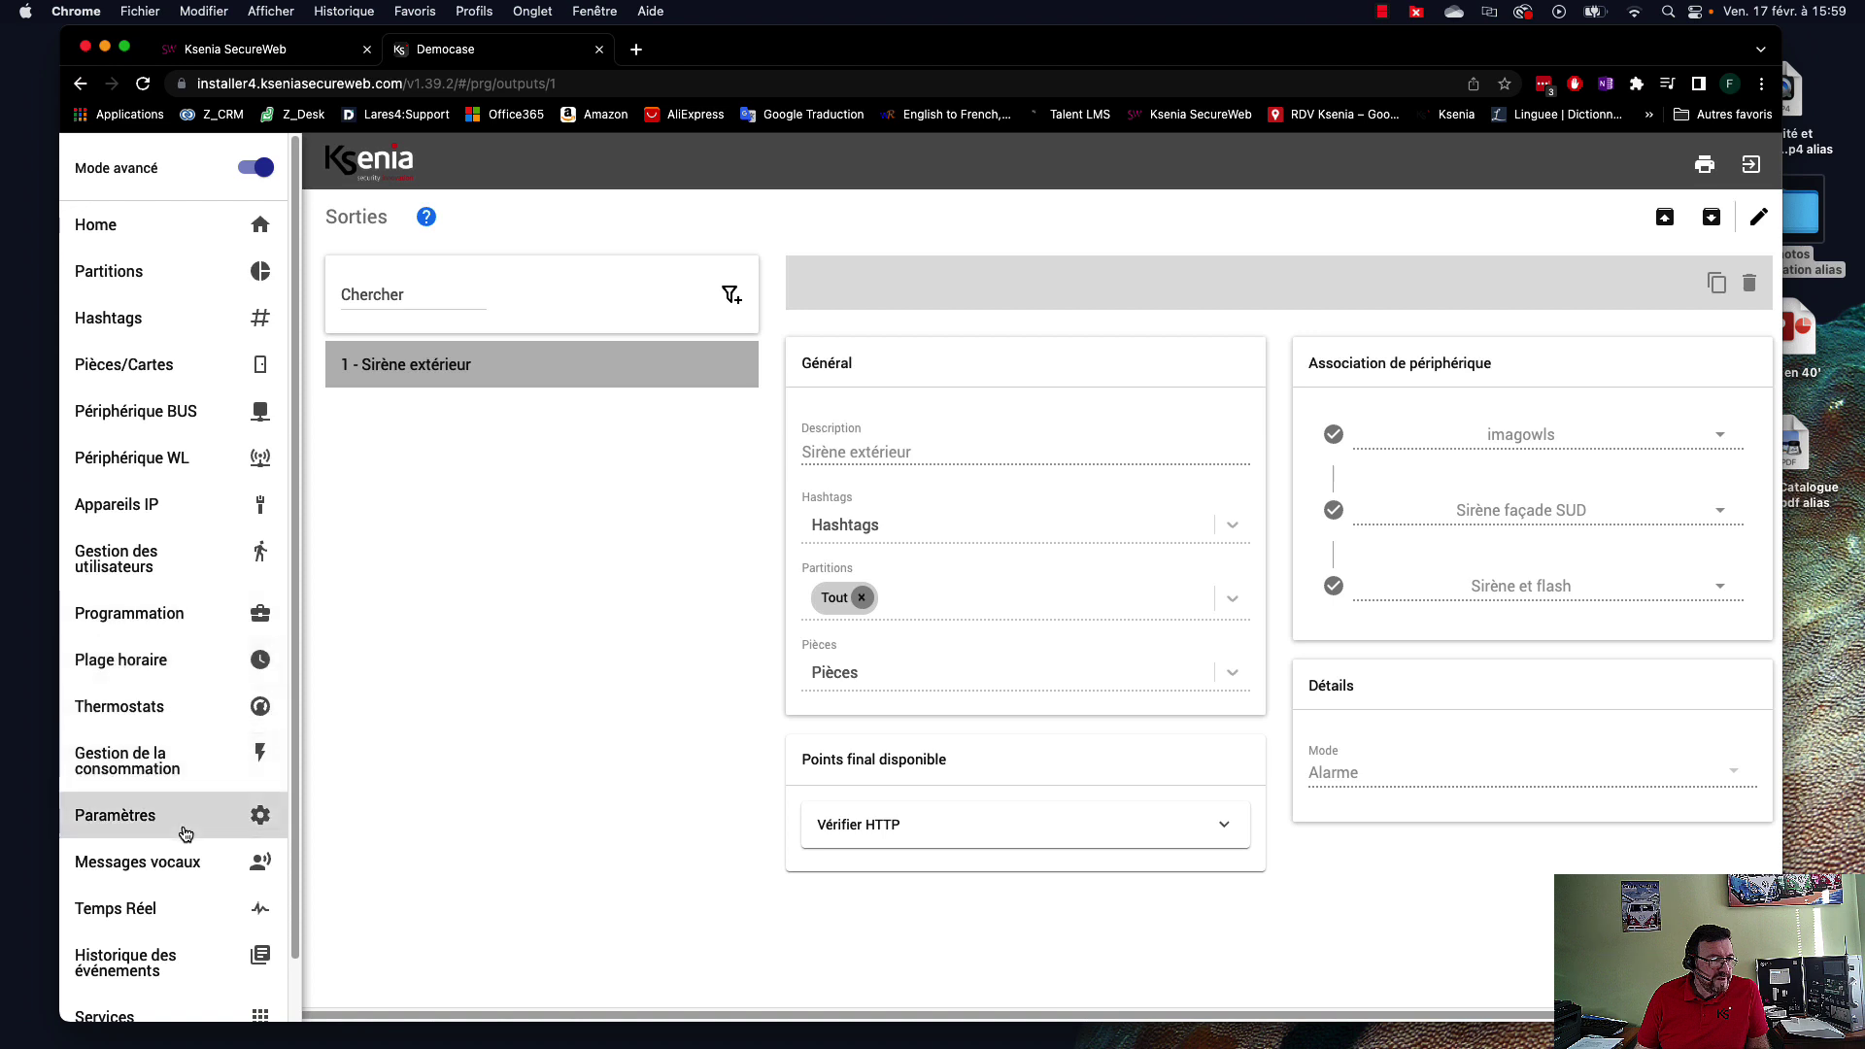
pyautogui.click(146, 913)
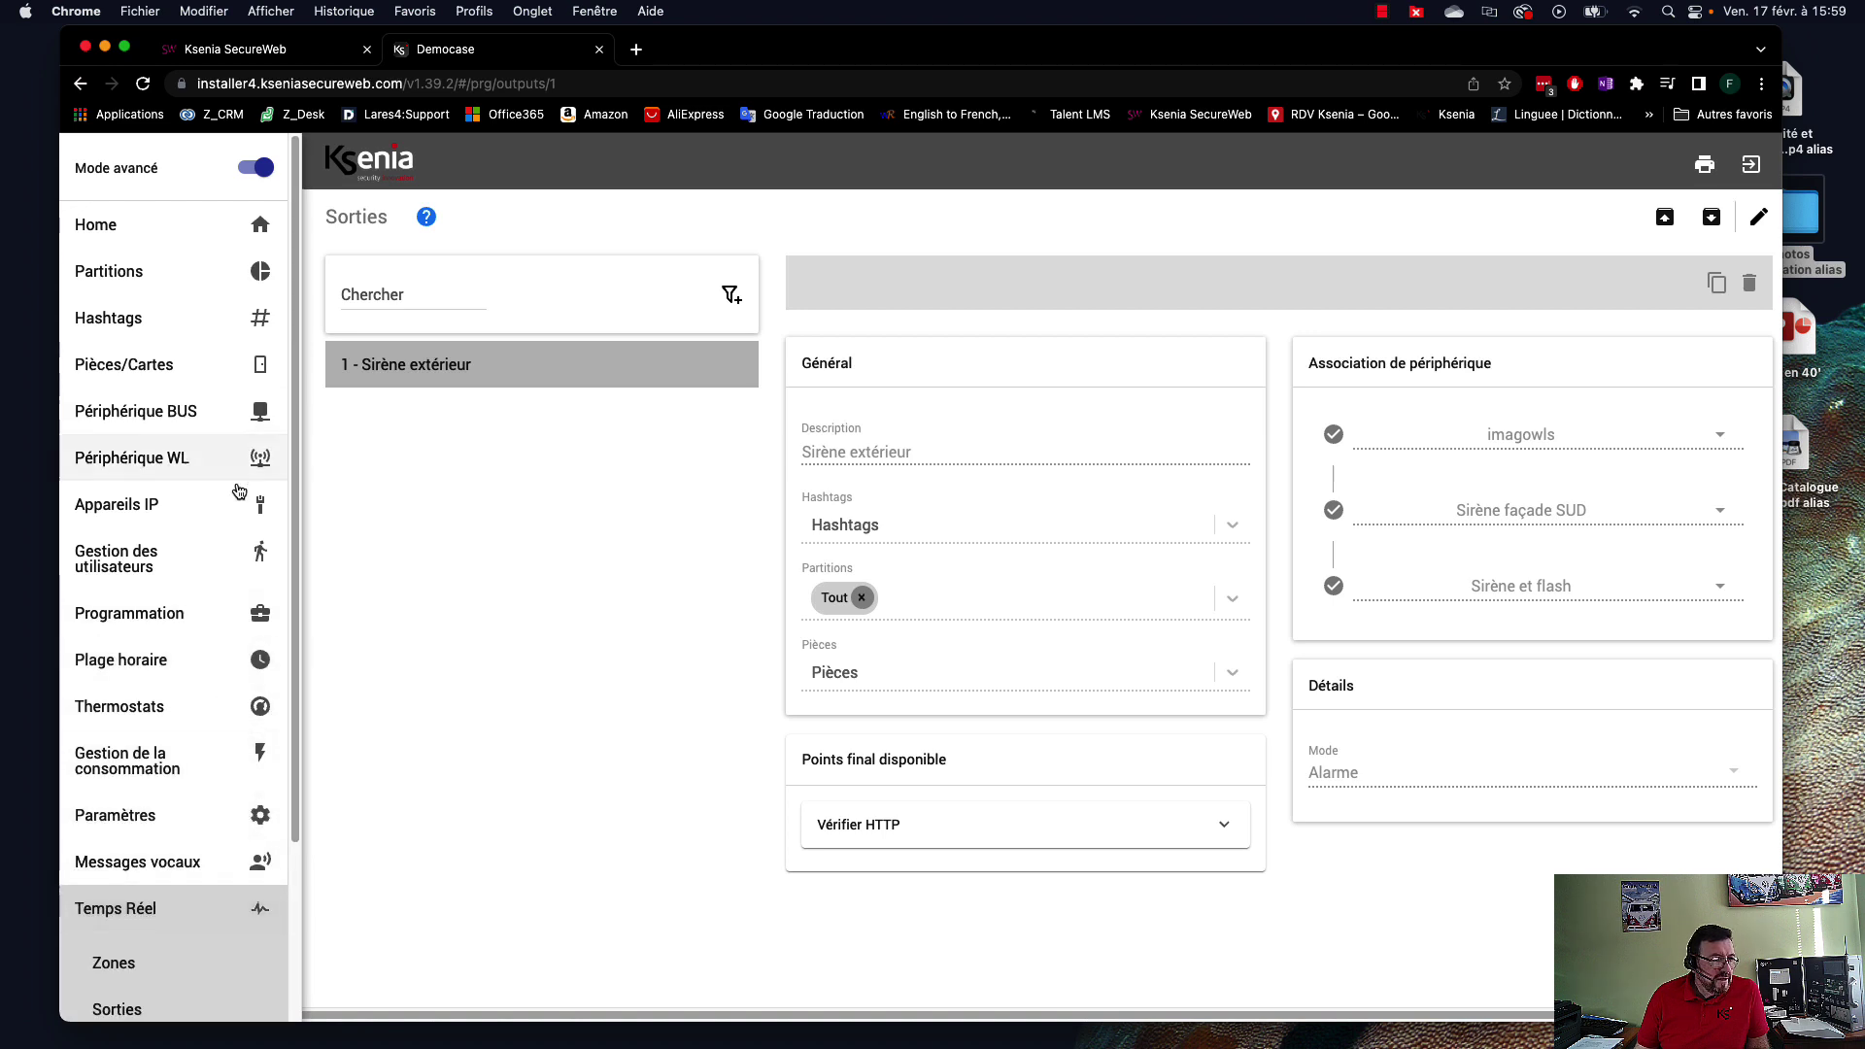
pyautogui.scroll(-3, 175, 631)
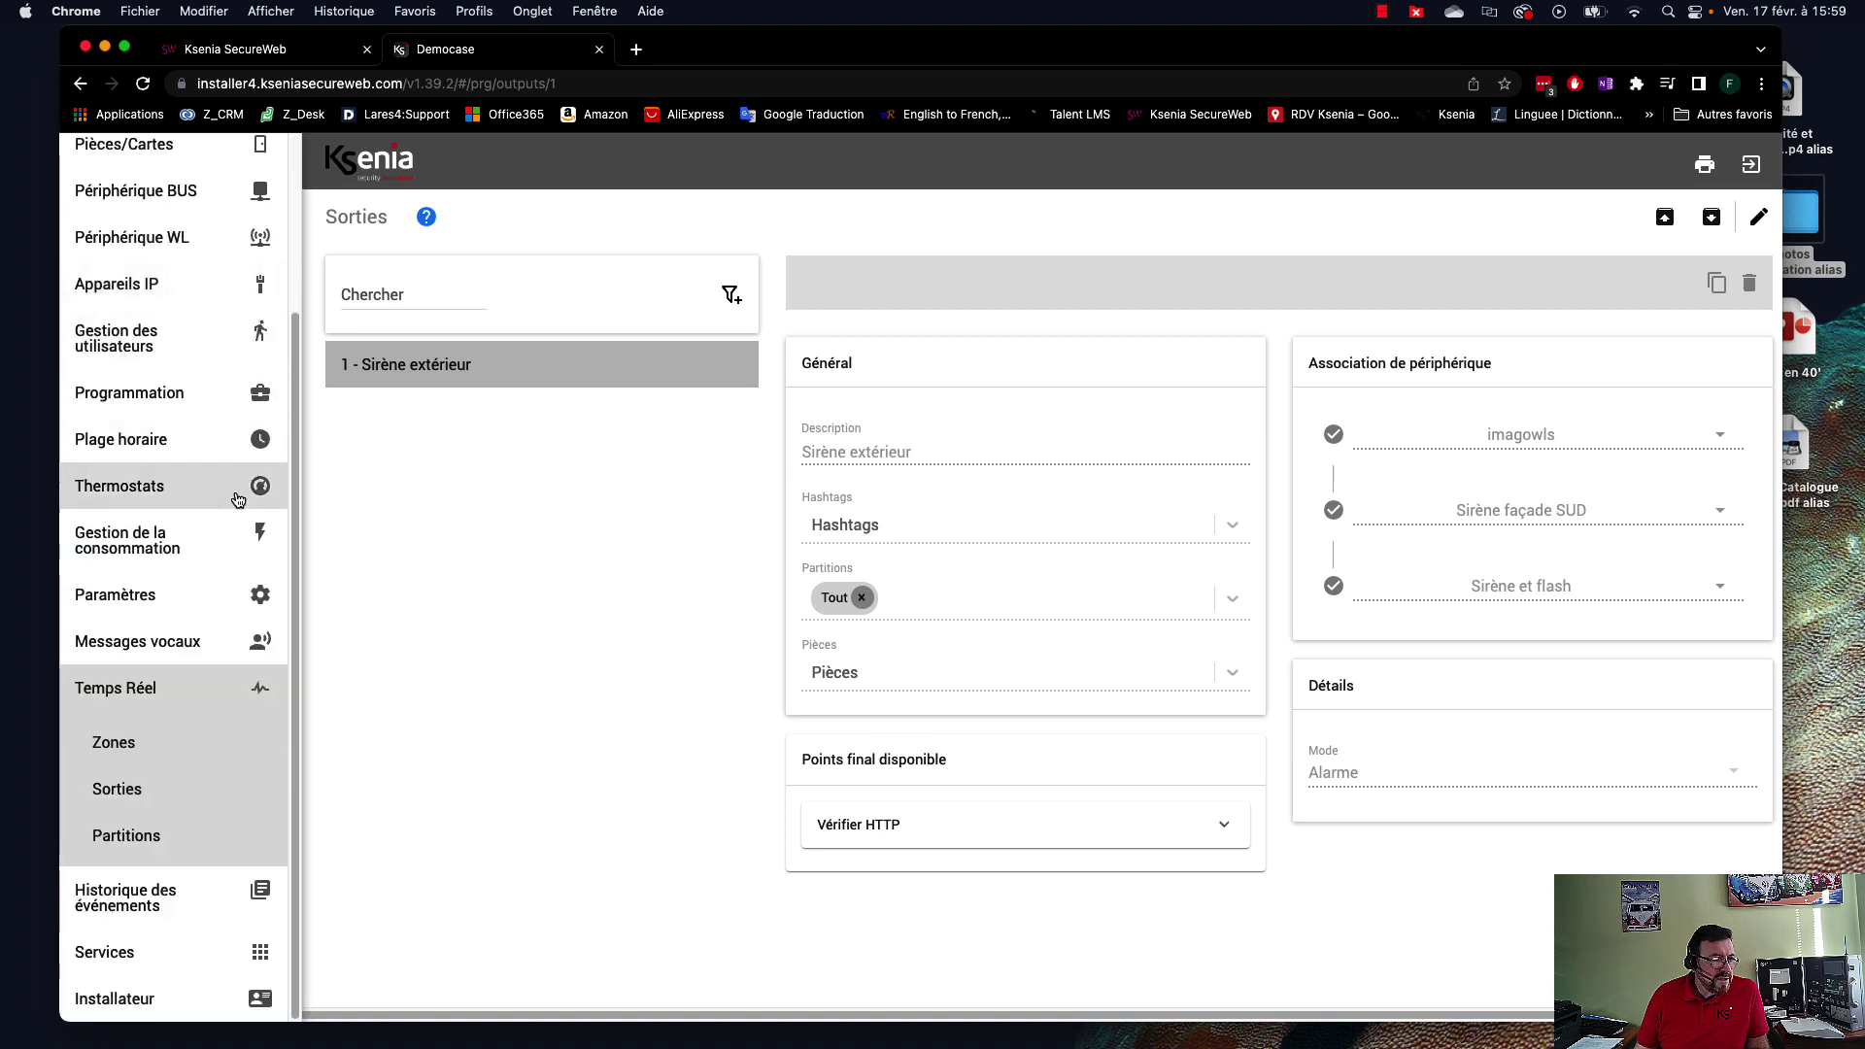
pyautogui.click(114, 746)
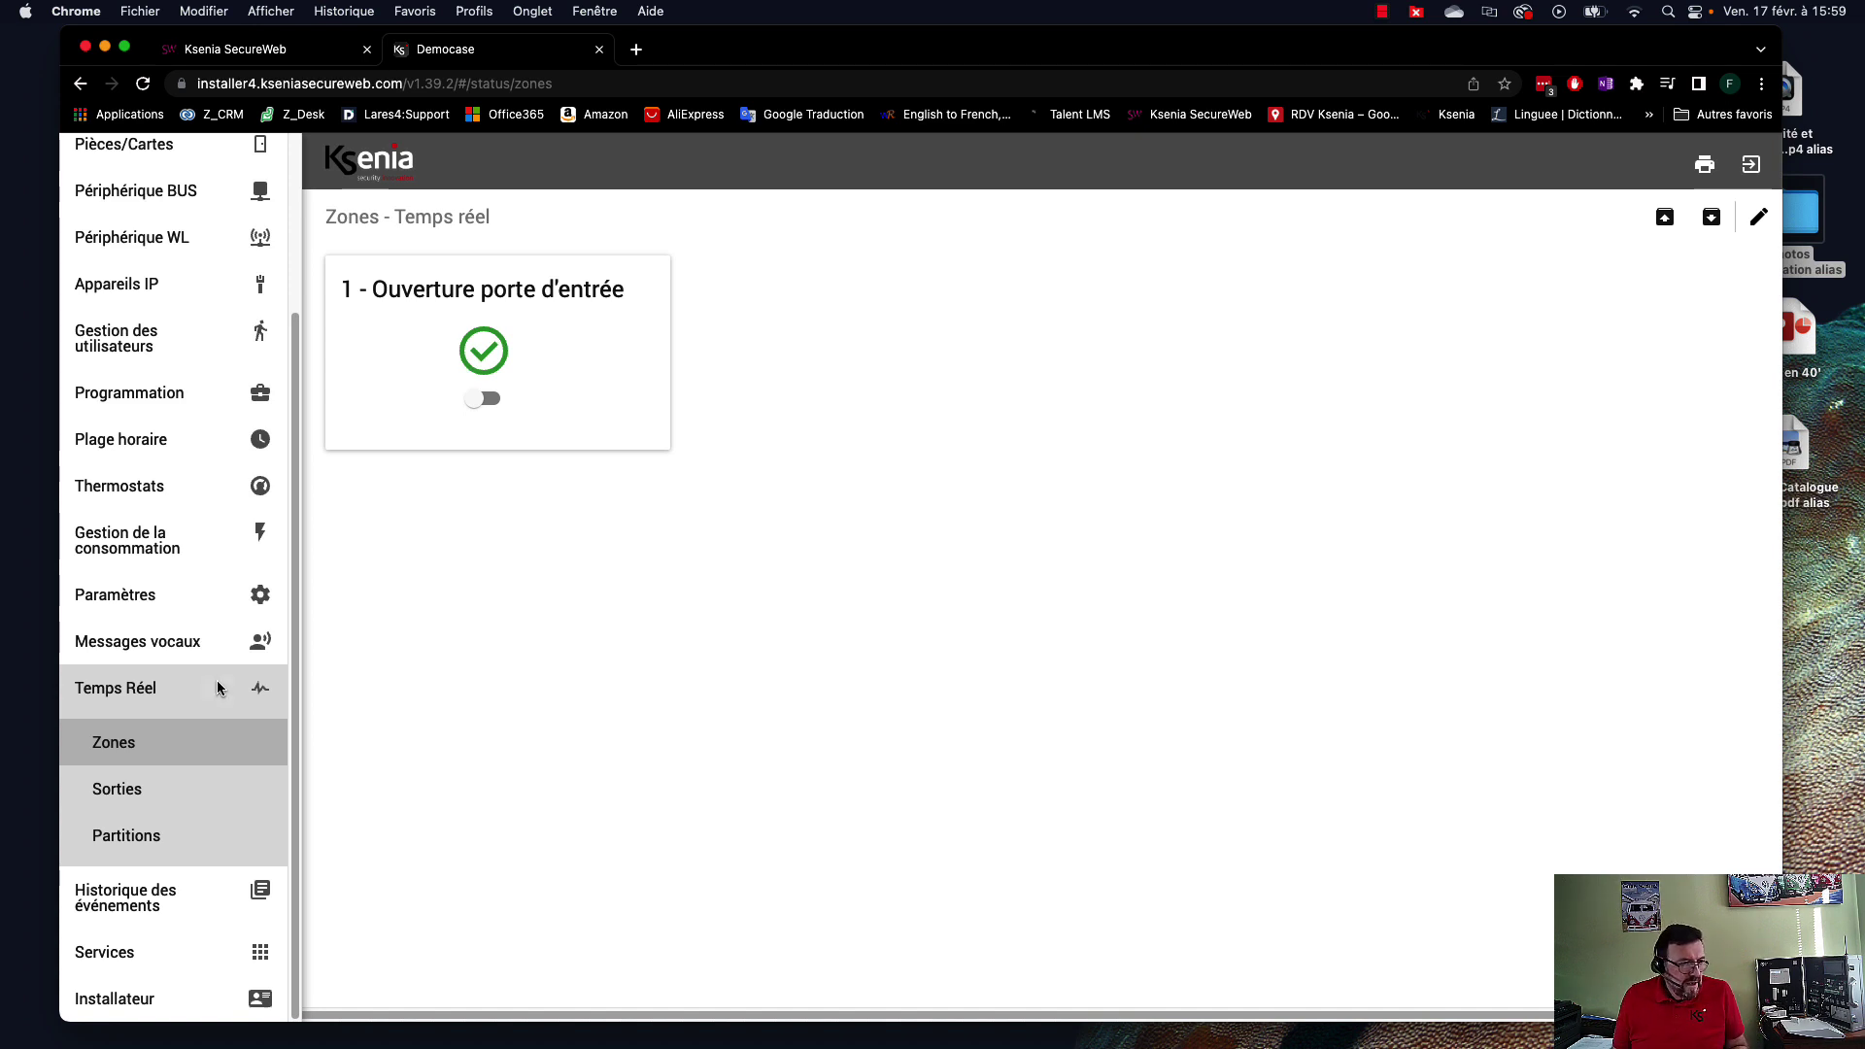
pyautogui.click(148, 792)
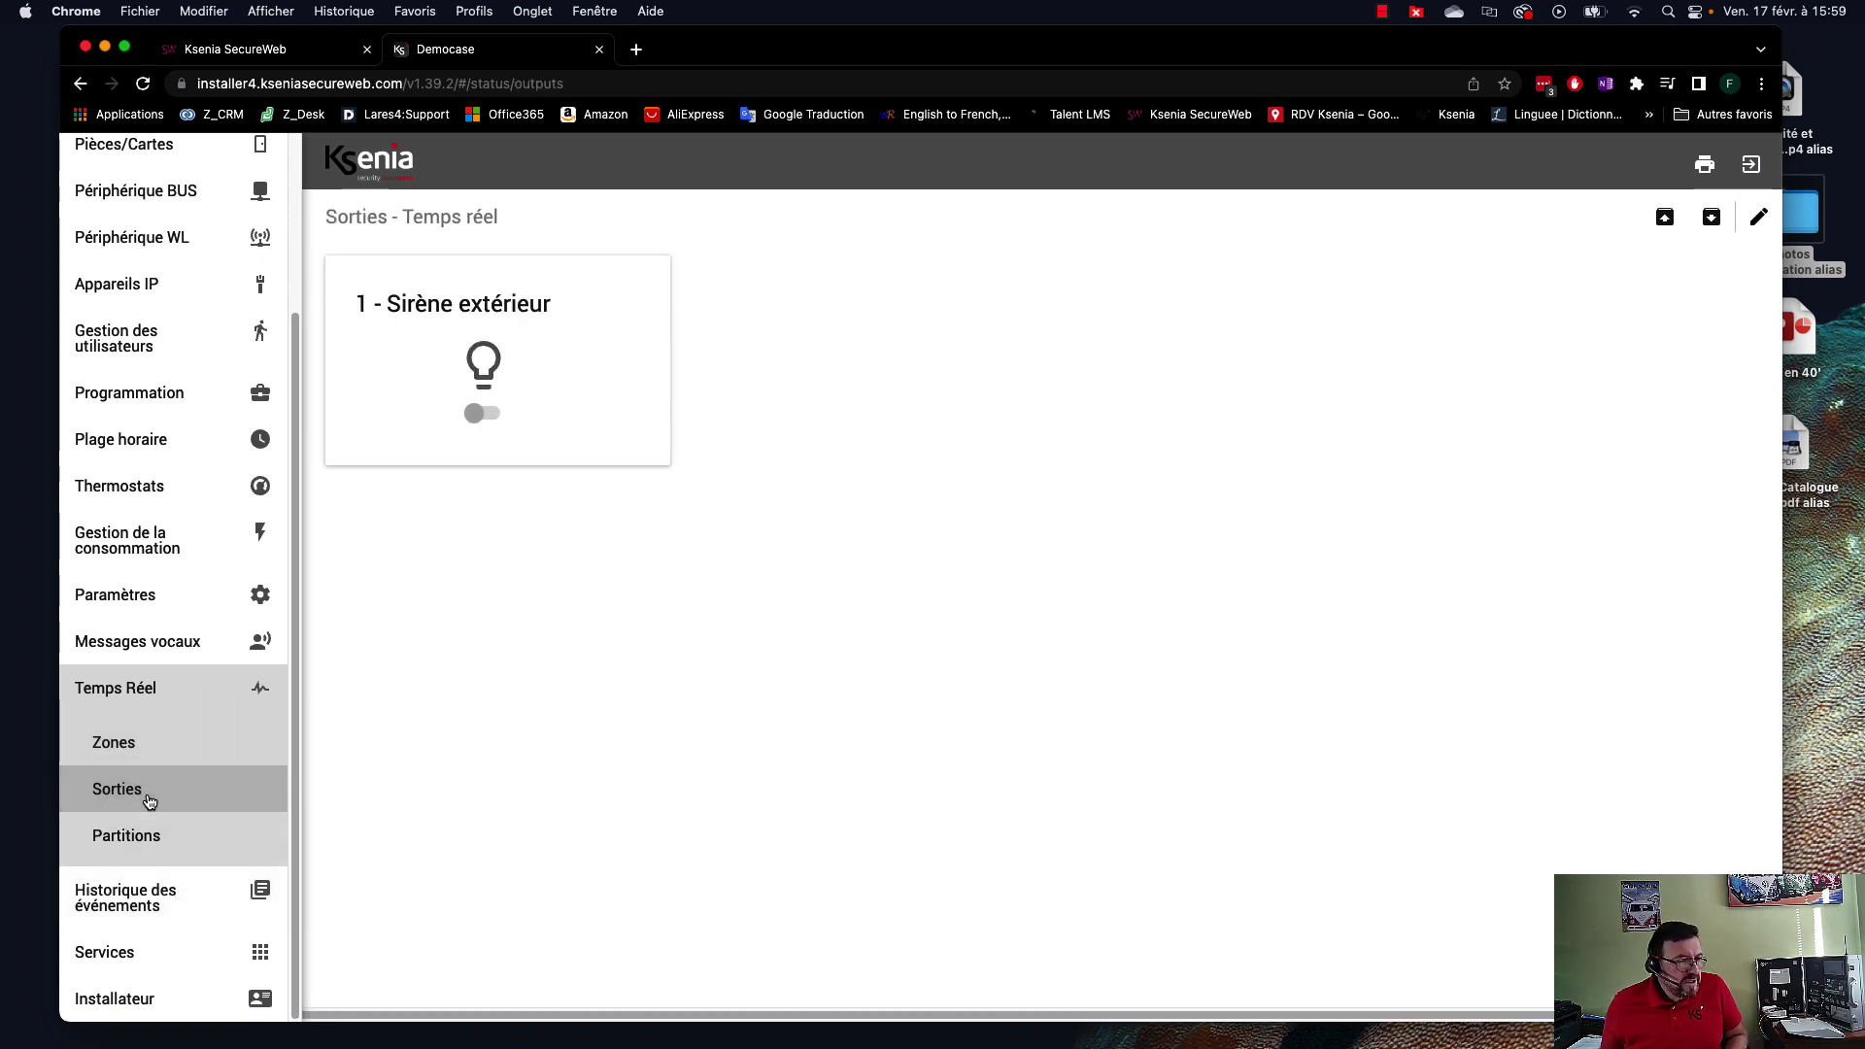
pyautogui.click(184, 837)
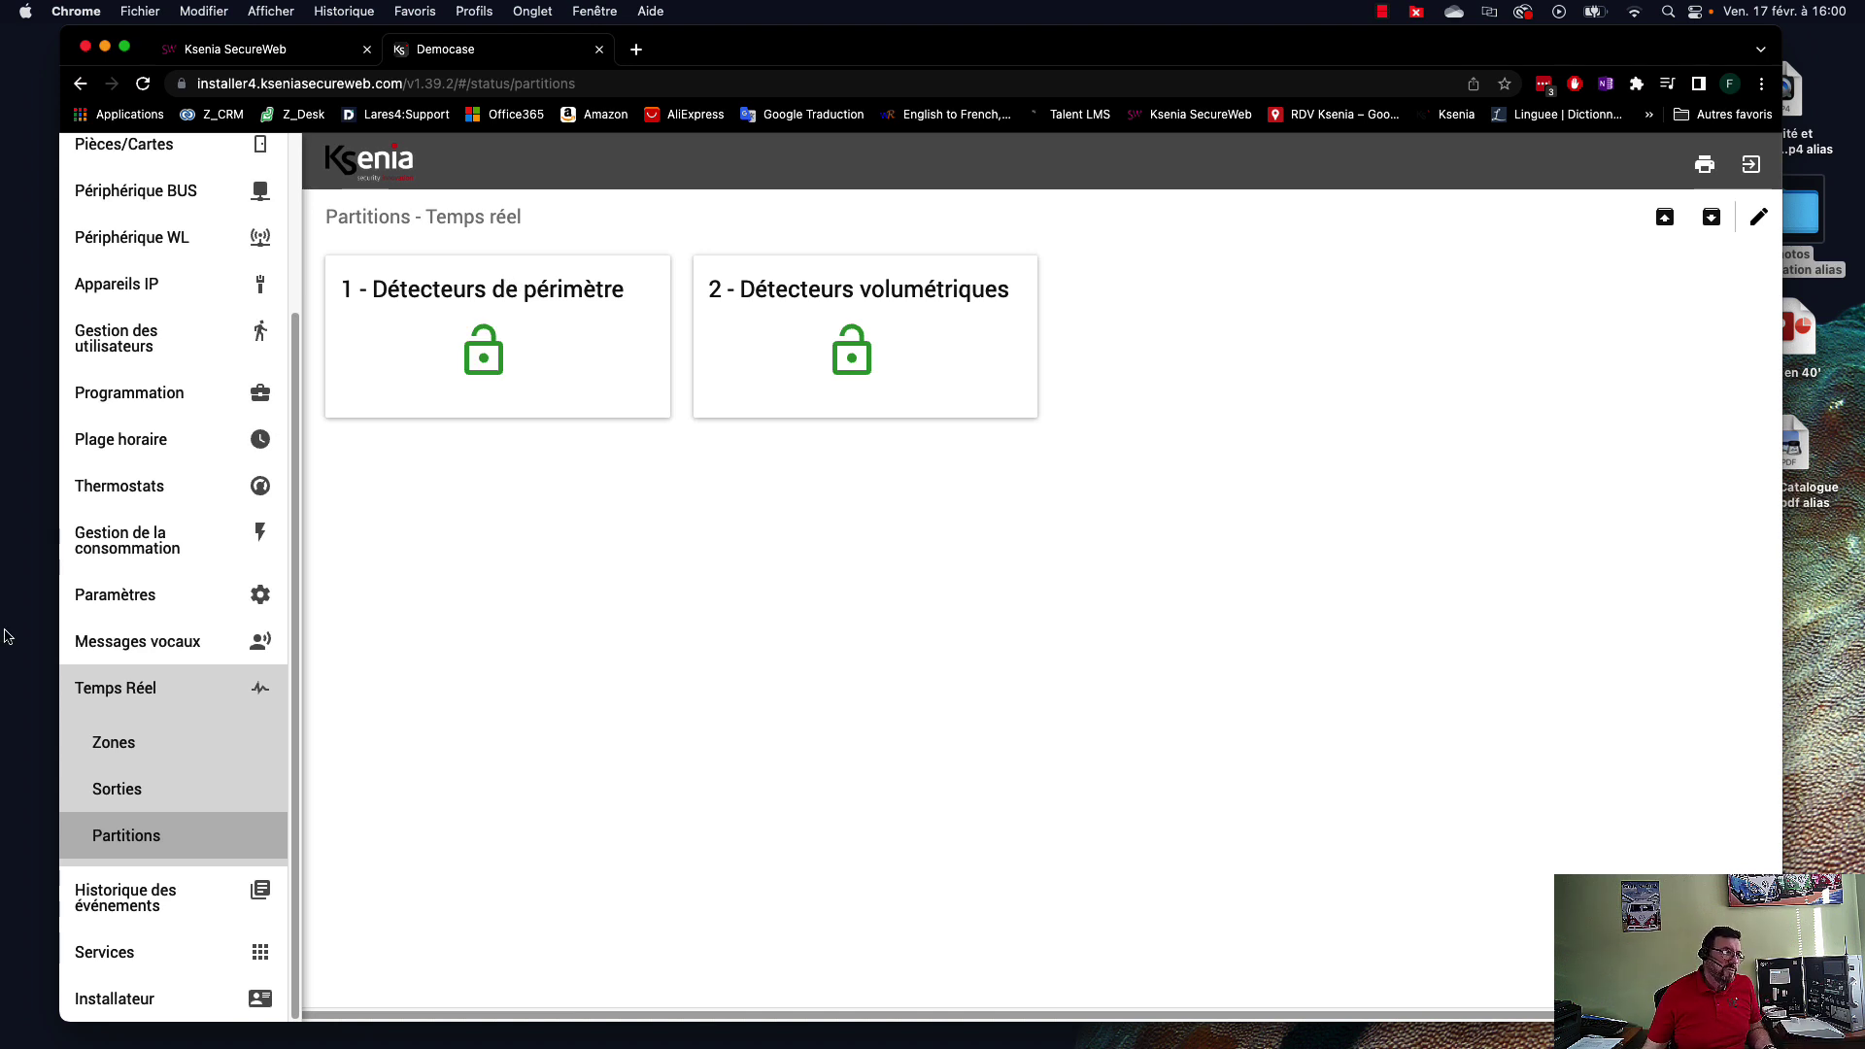
pyautogui.click(201, 391)
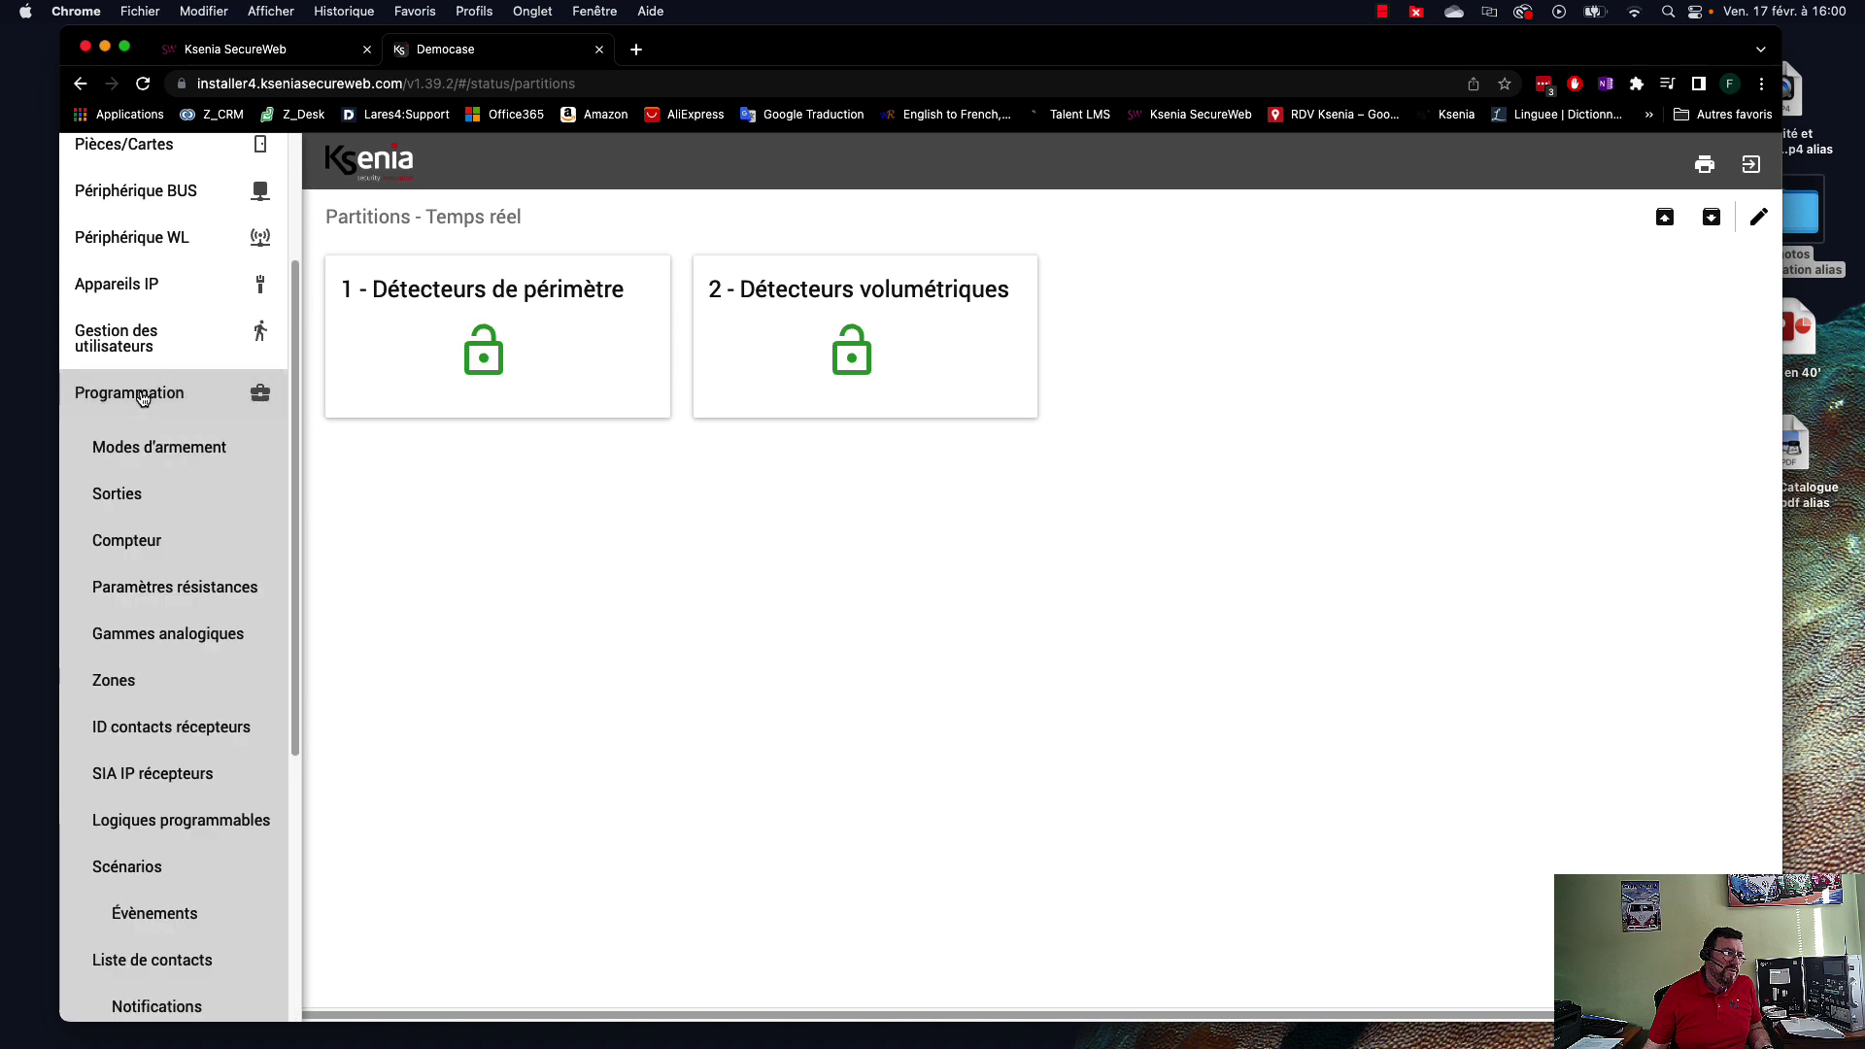
# Show the details of user 1 - Utilisateur 1 under Gestion des utilisateurs > Utilisateurs.
pyautogui.click(127, 346)
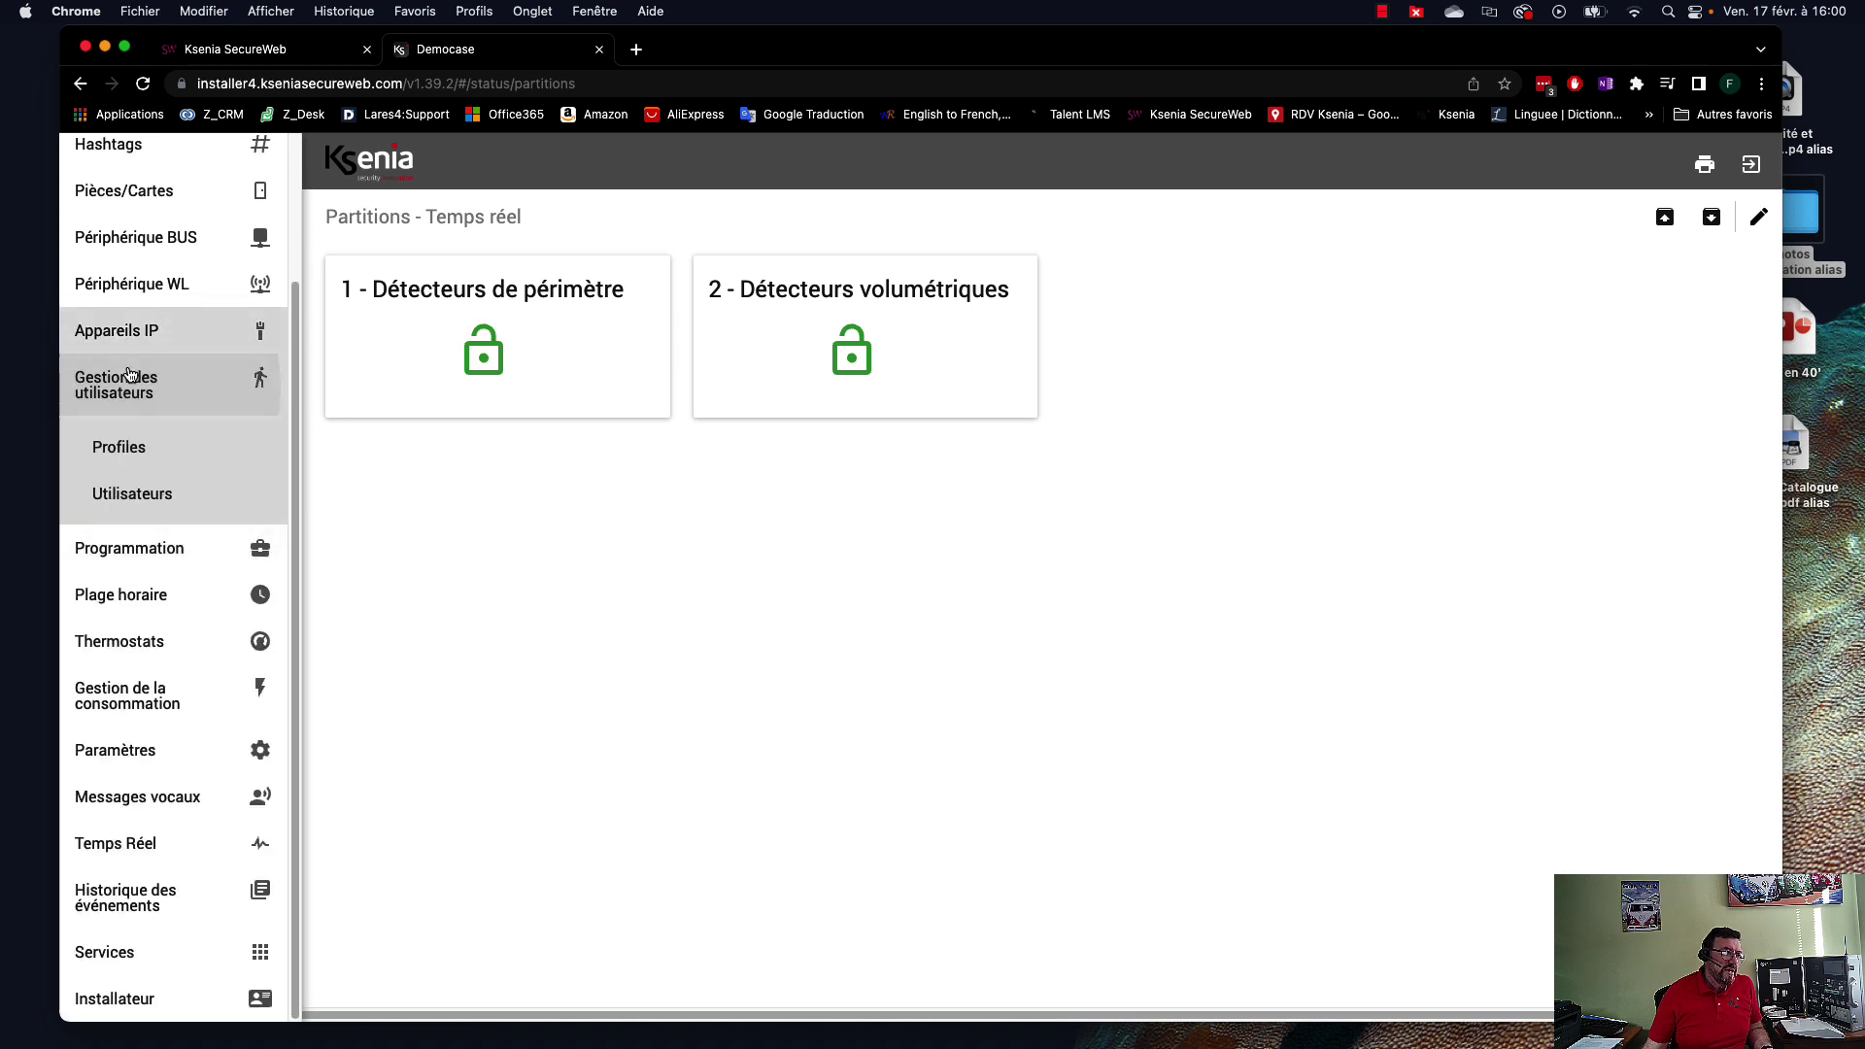
pyautogui.click(131, 495)
pyautogui.click(457, 287)
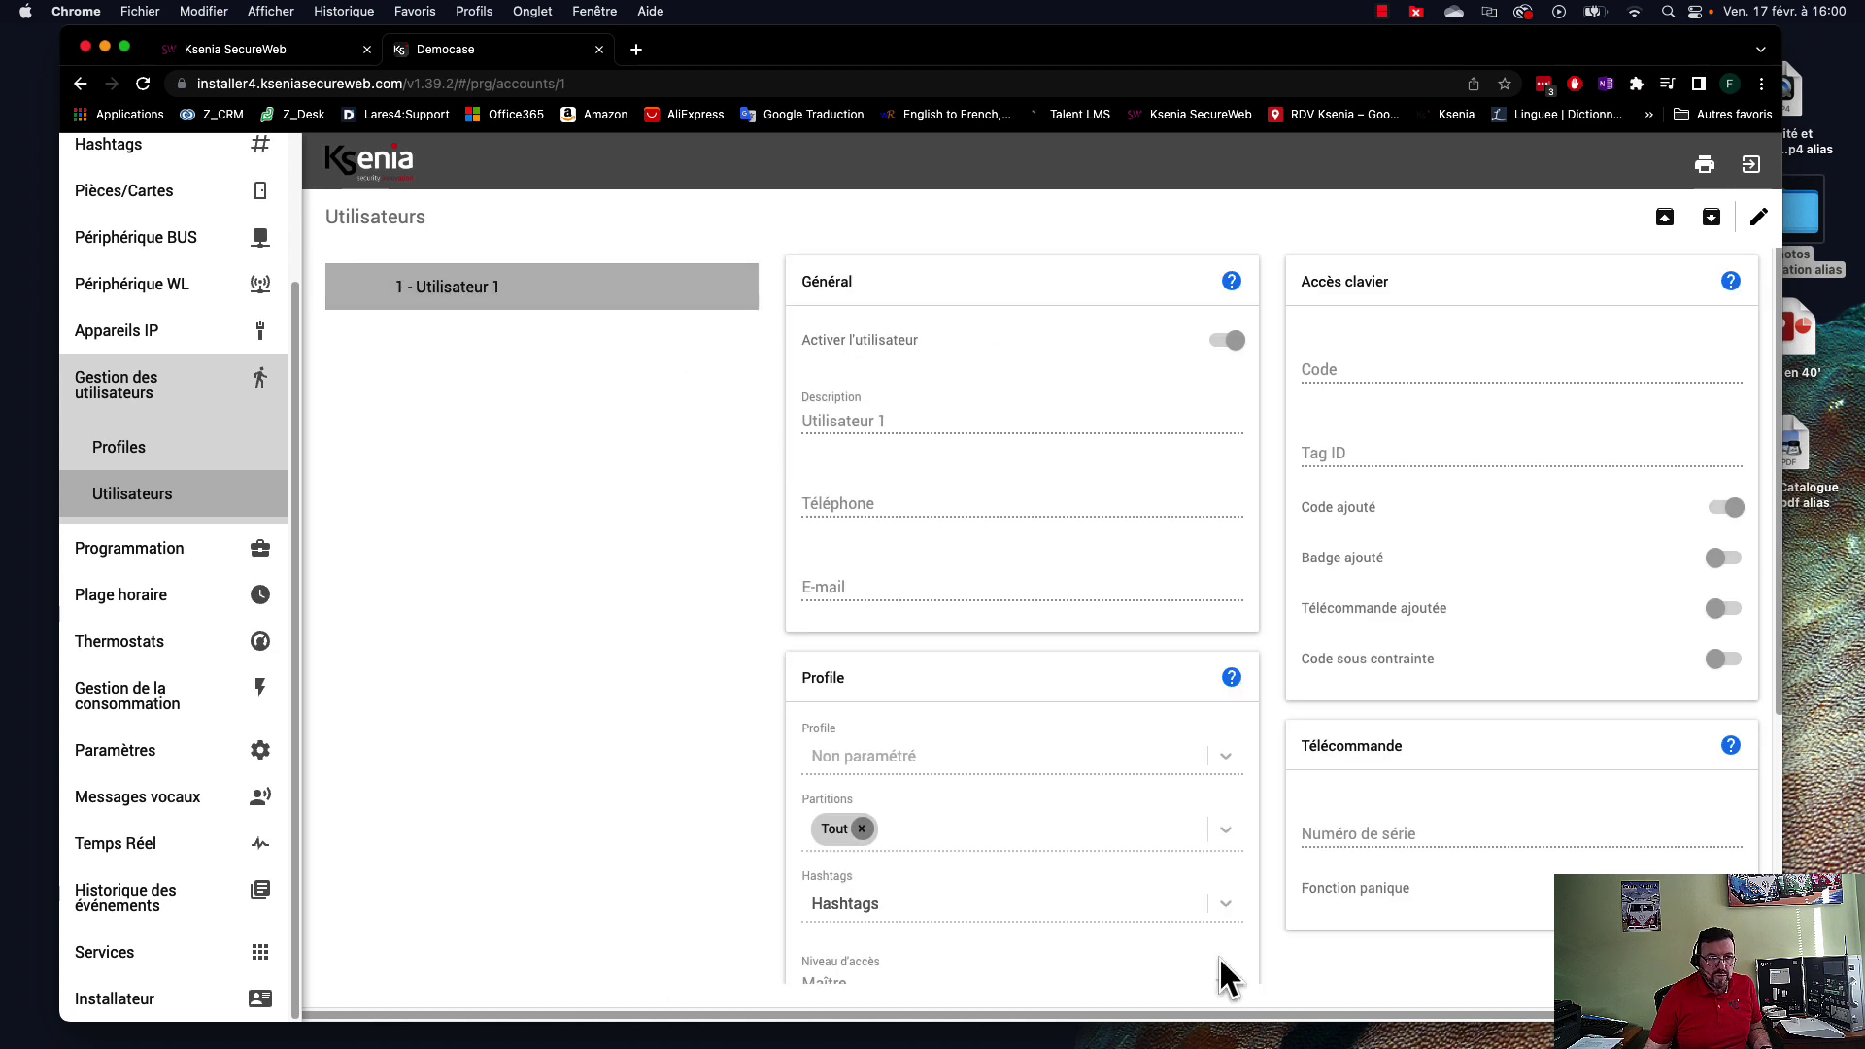
pyautogui.click(124, 391)
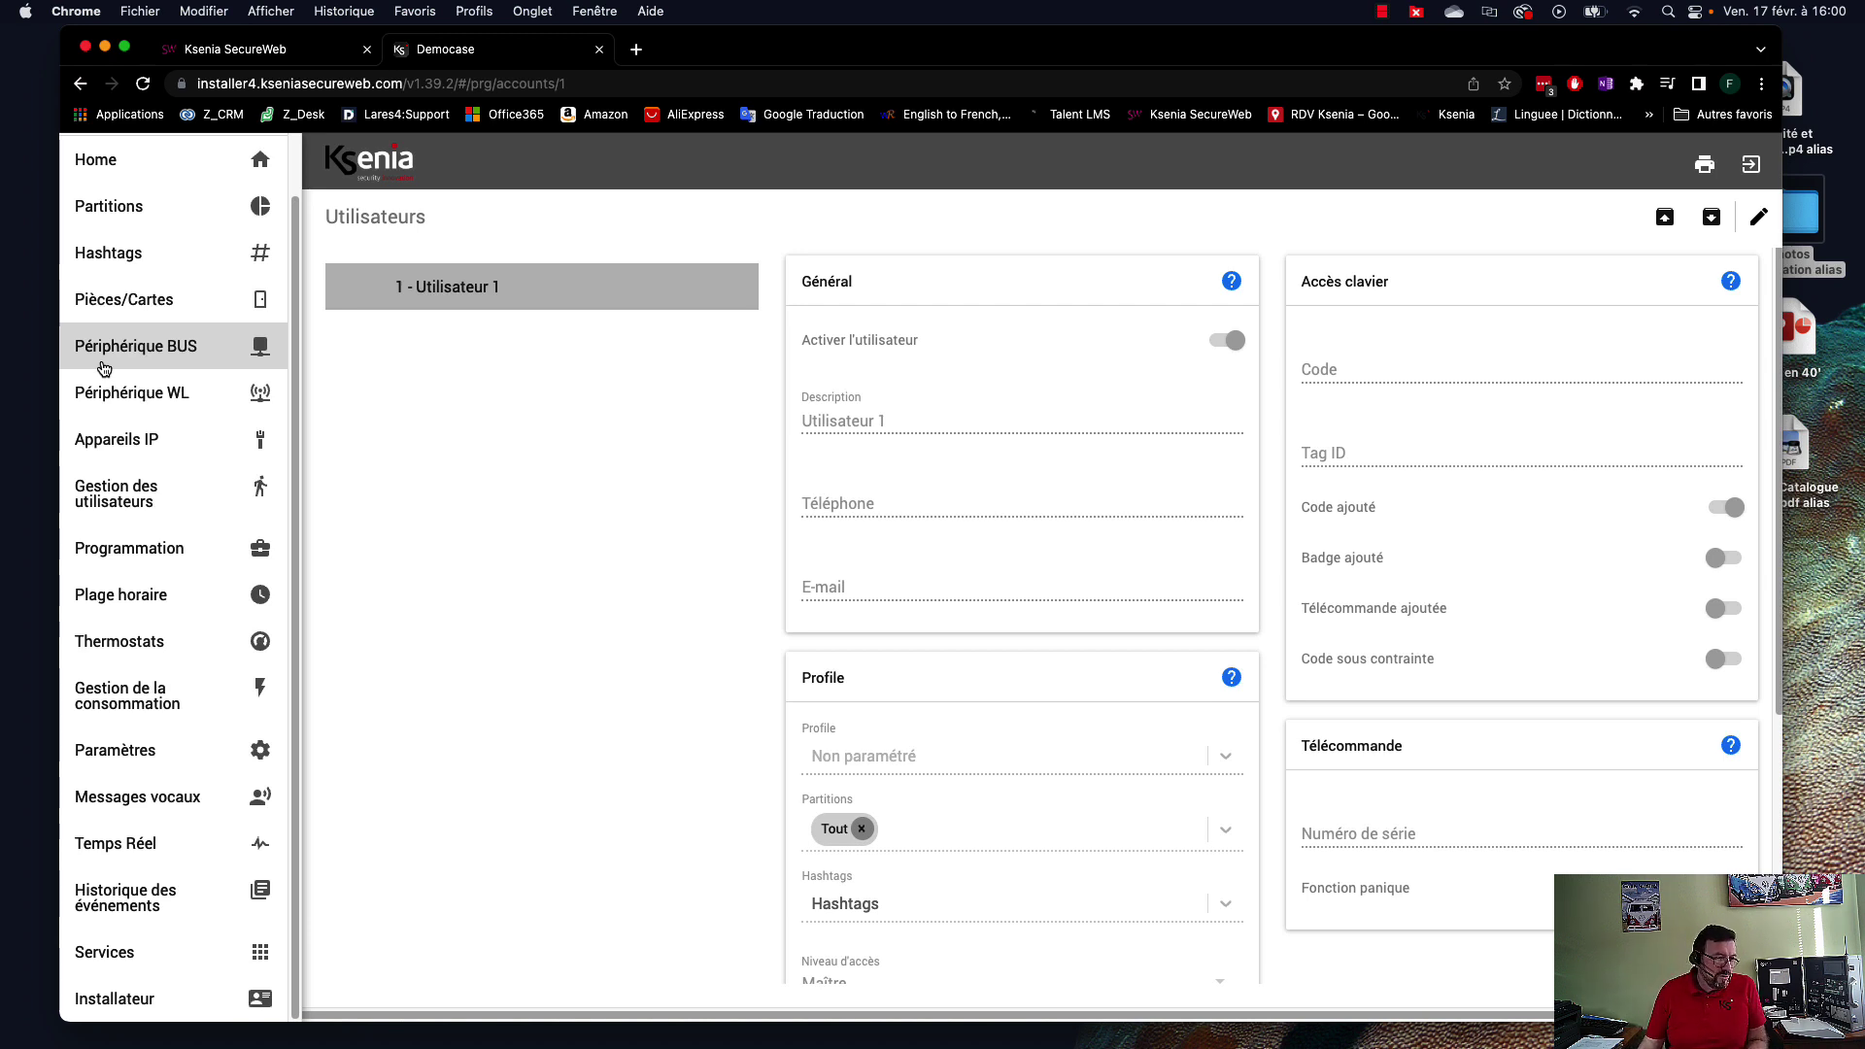
pyautogui.click(126, 845)
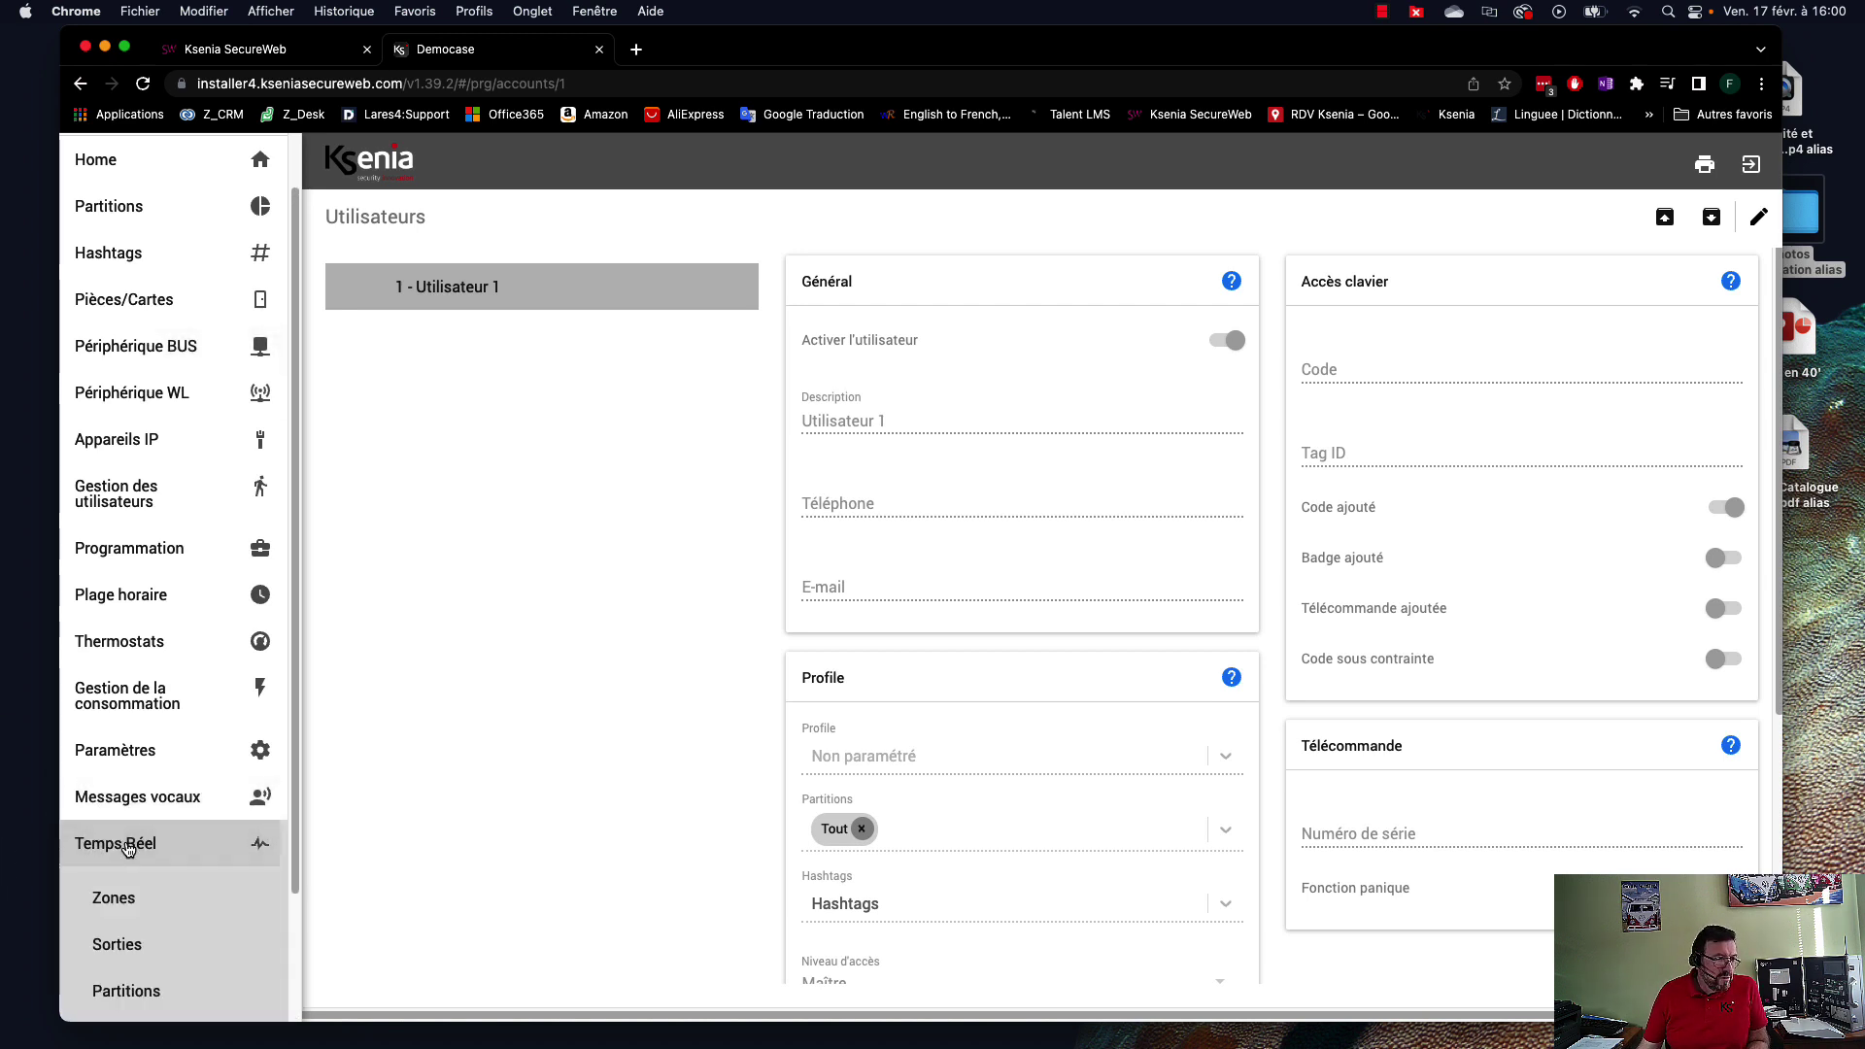
pyautogui.scroll(-1, 127, 874)
# Watch real-time partitions, outputs and zones during arming, entry delay and the front-door alarm.
pyautogui.click(126, 915)
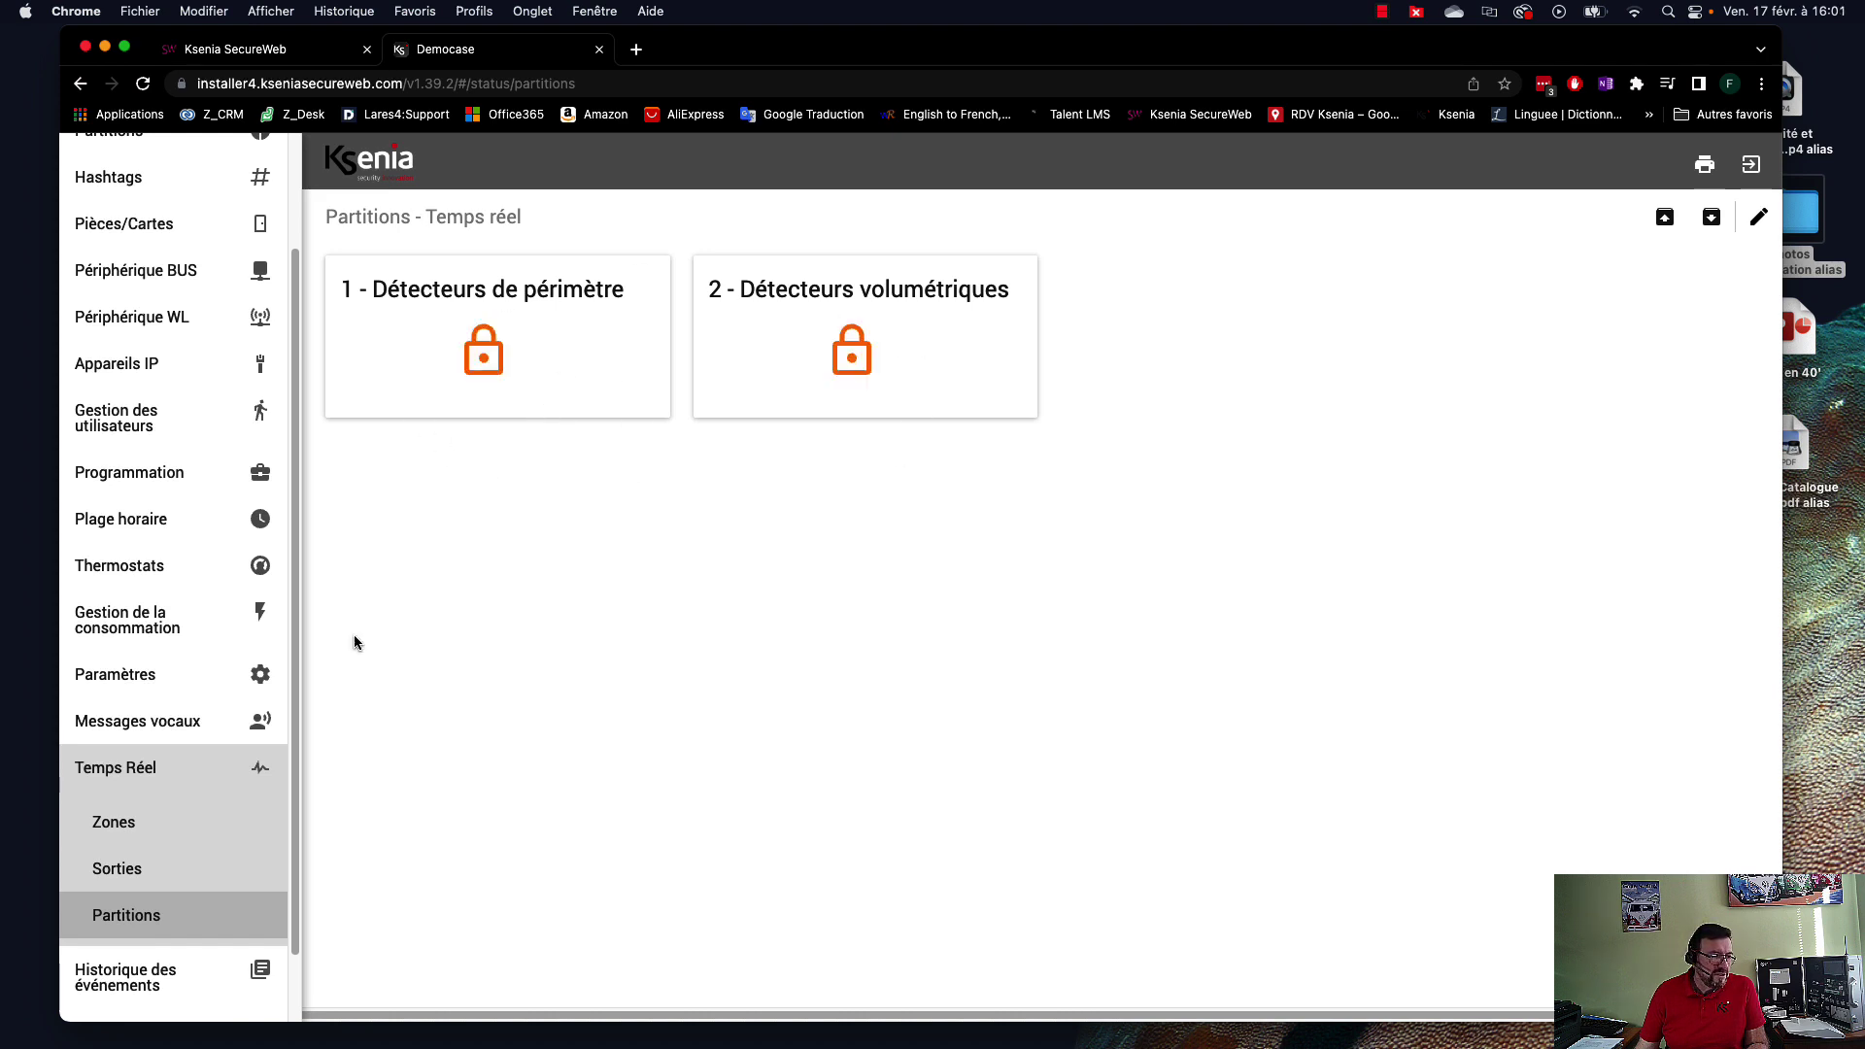
pyautogui.click(151, 877)
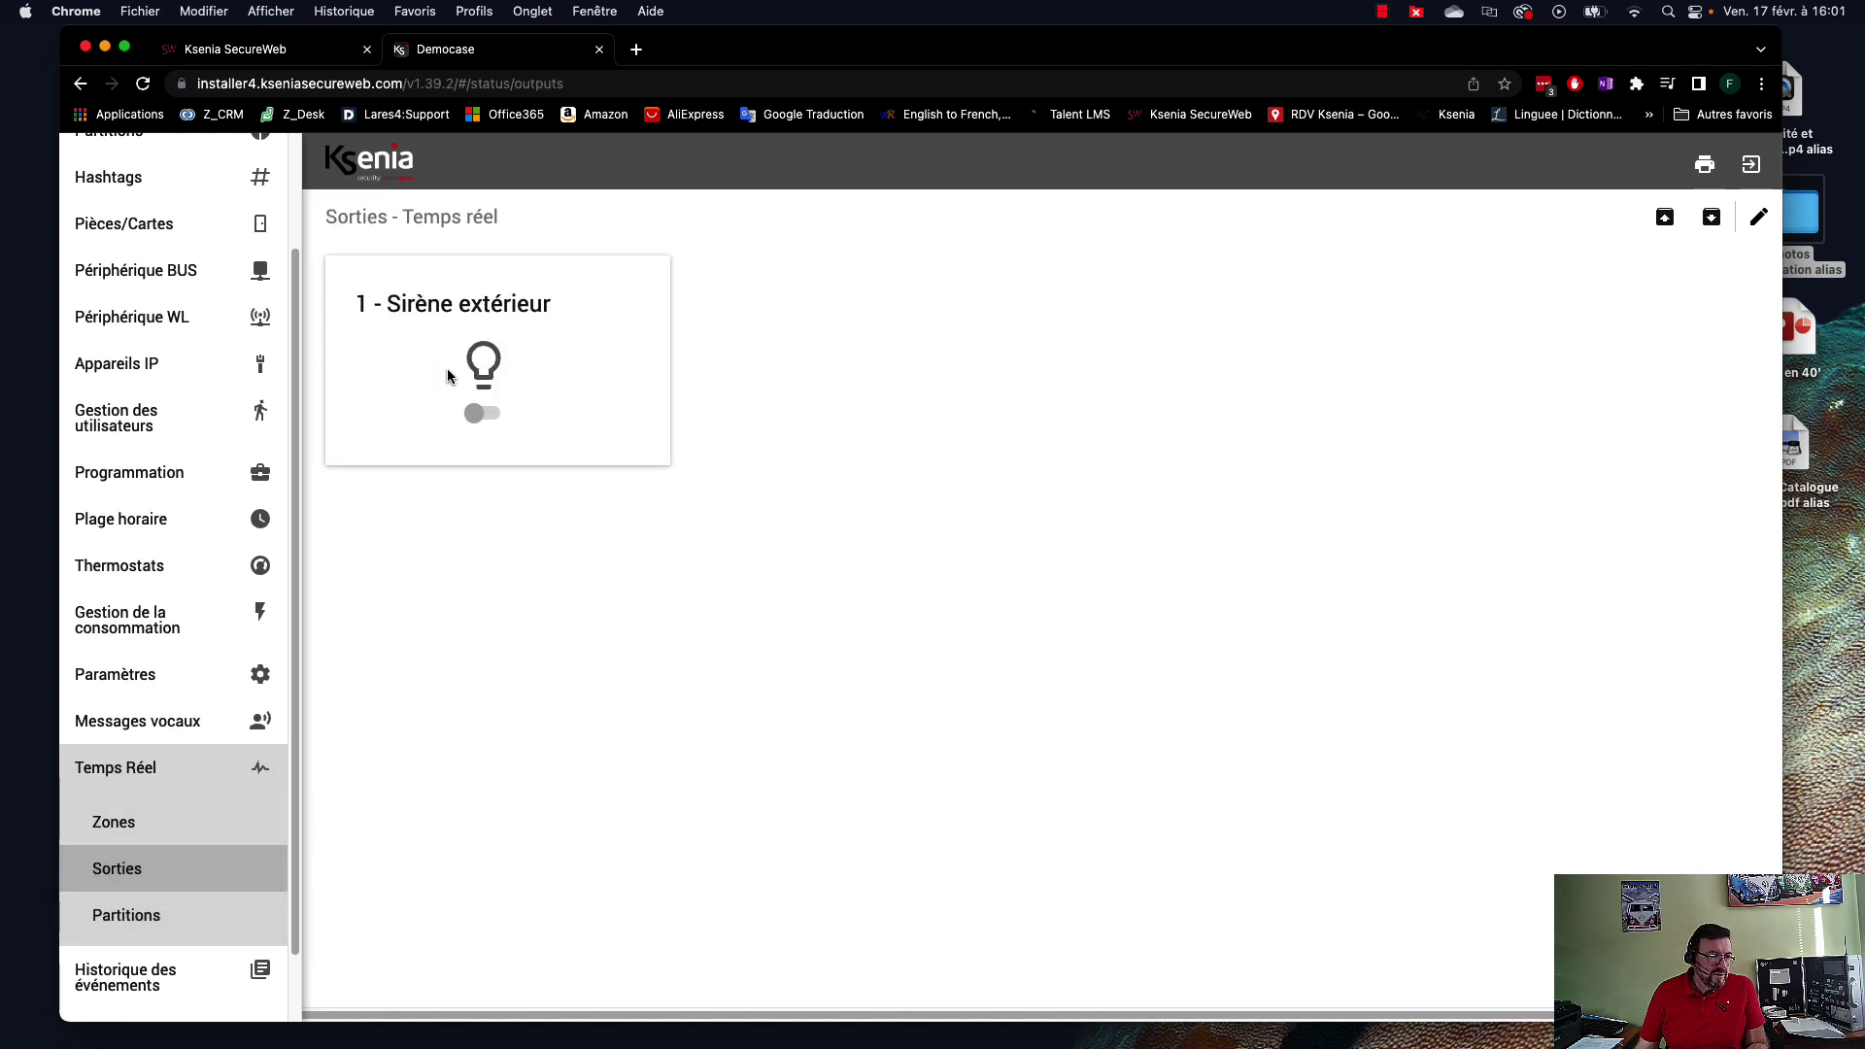
pyautogui.click(143, 835)
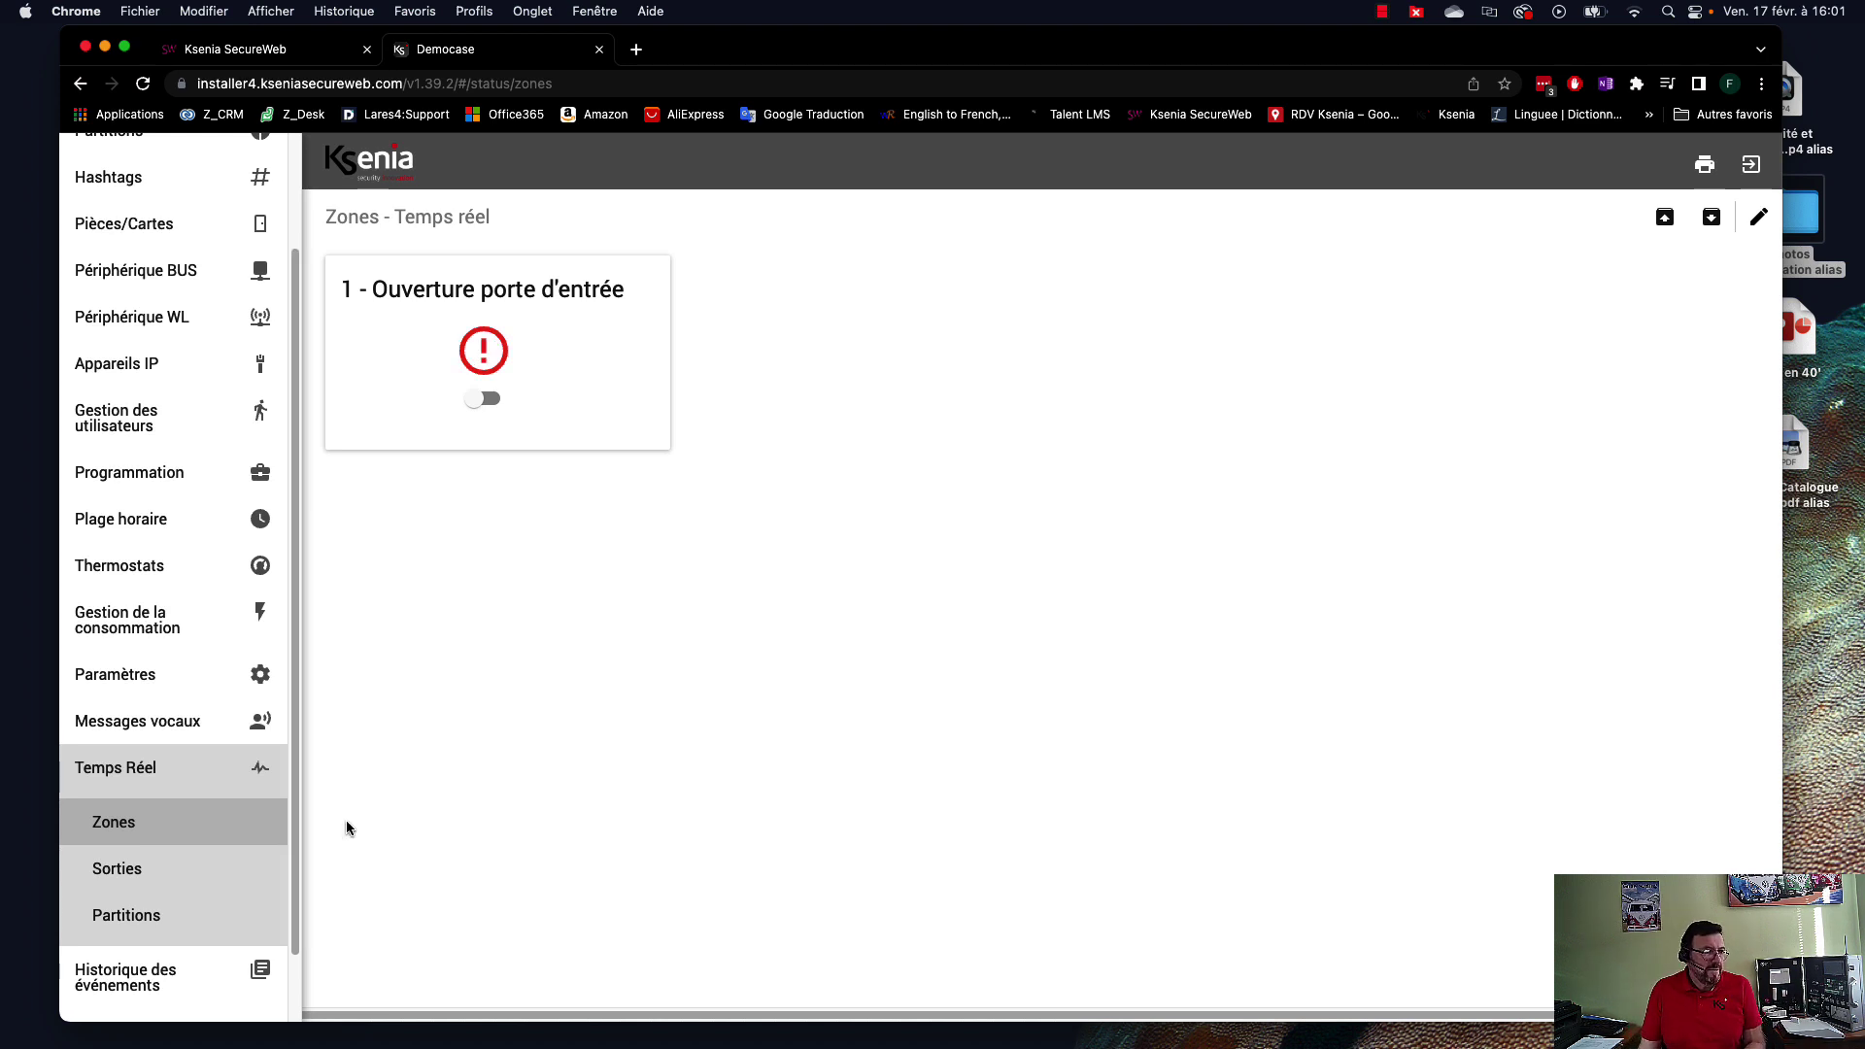
pyautogui.click(156, 919)
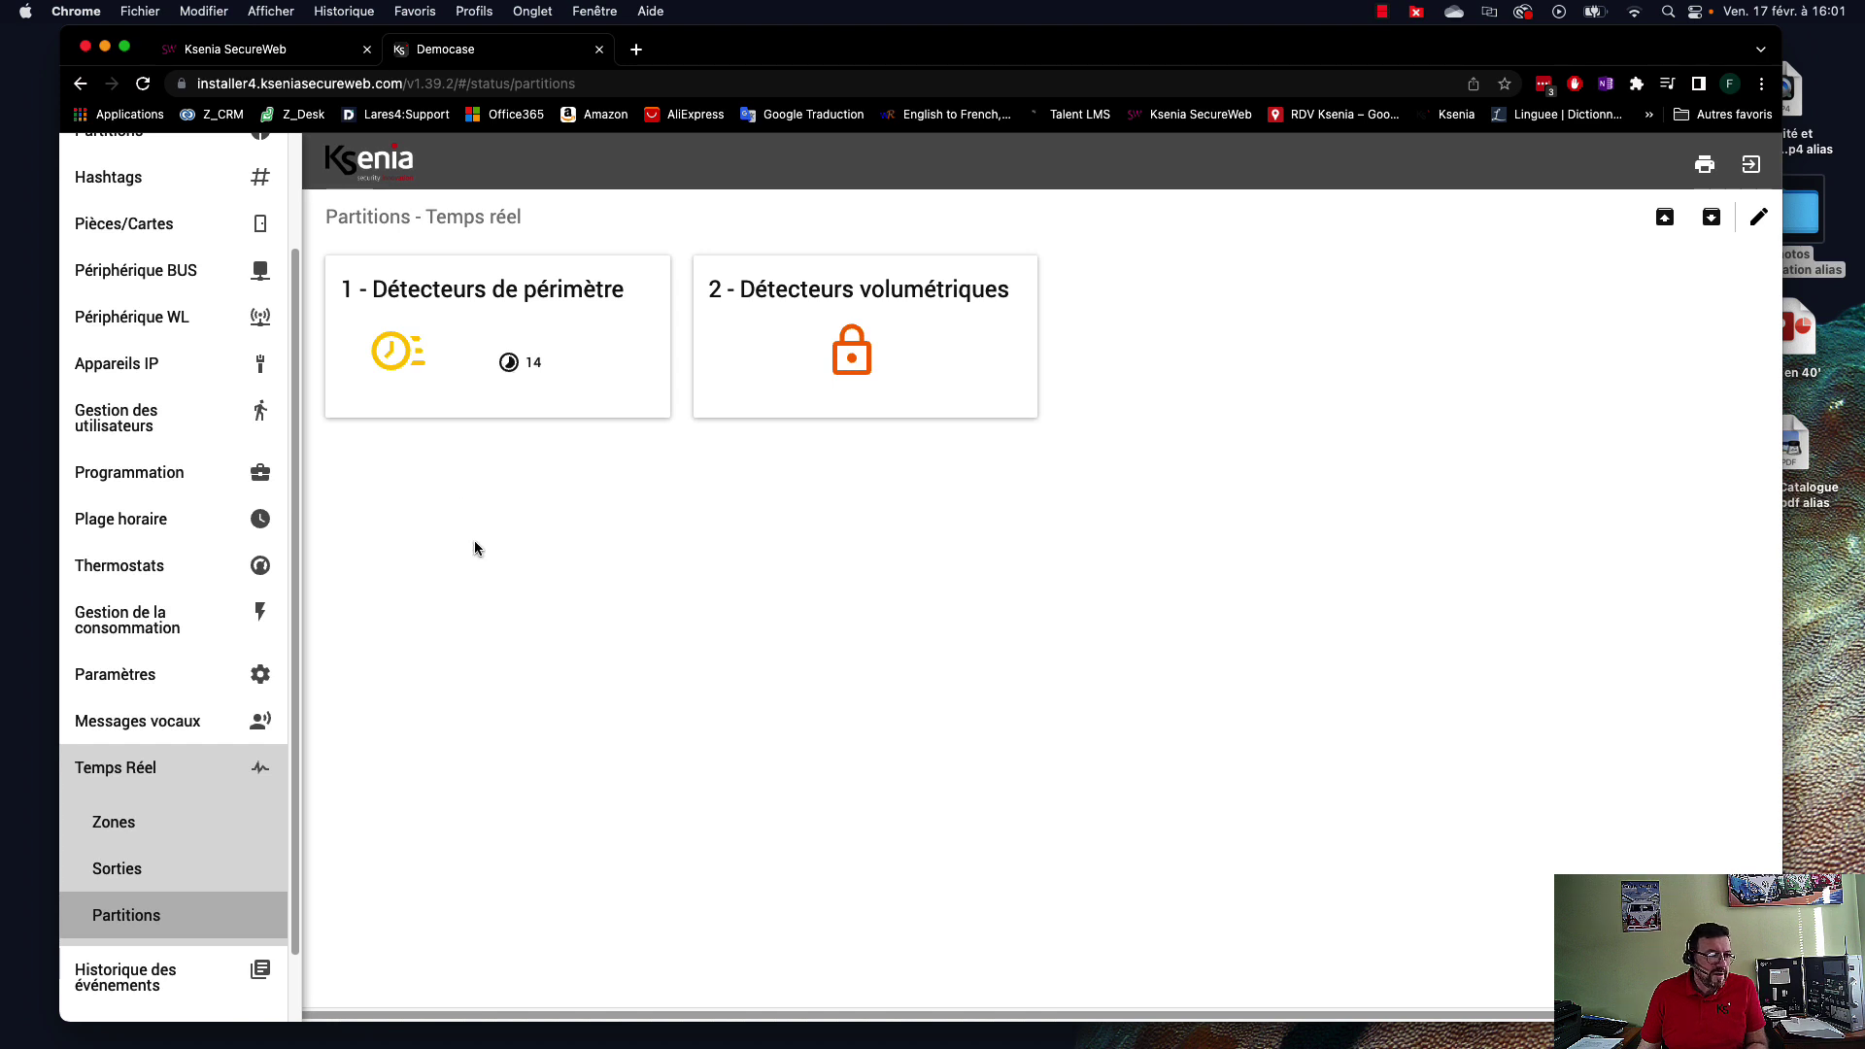
pyautogui.click(200, 872)
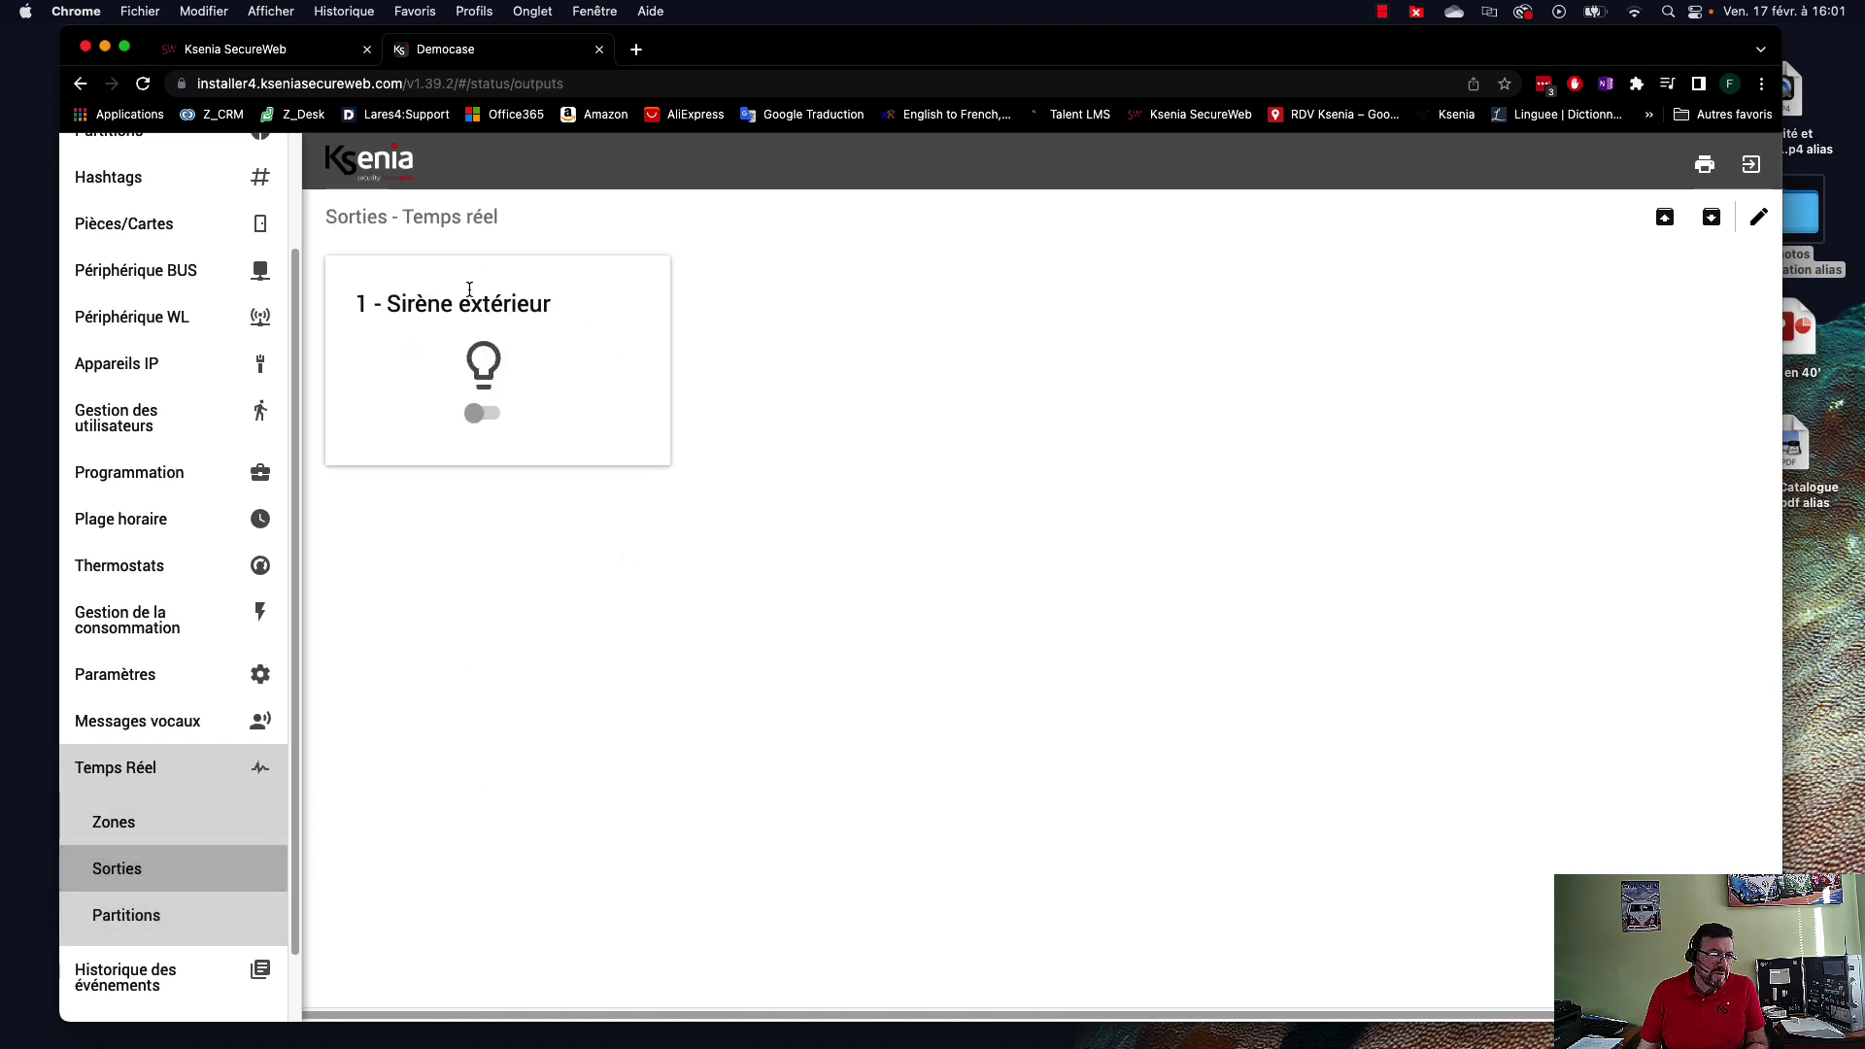
pyautogui.click(142, 914)
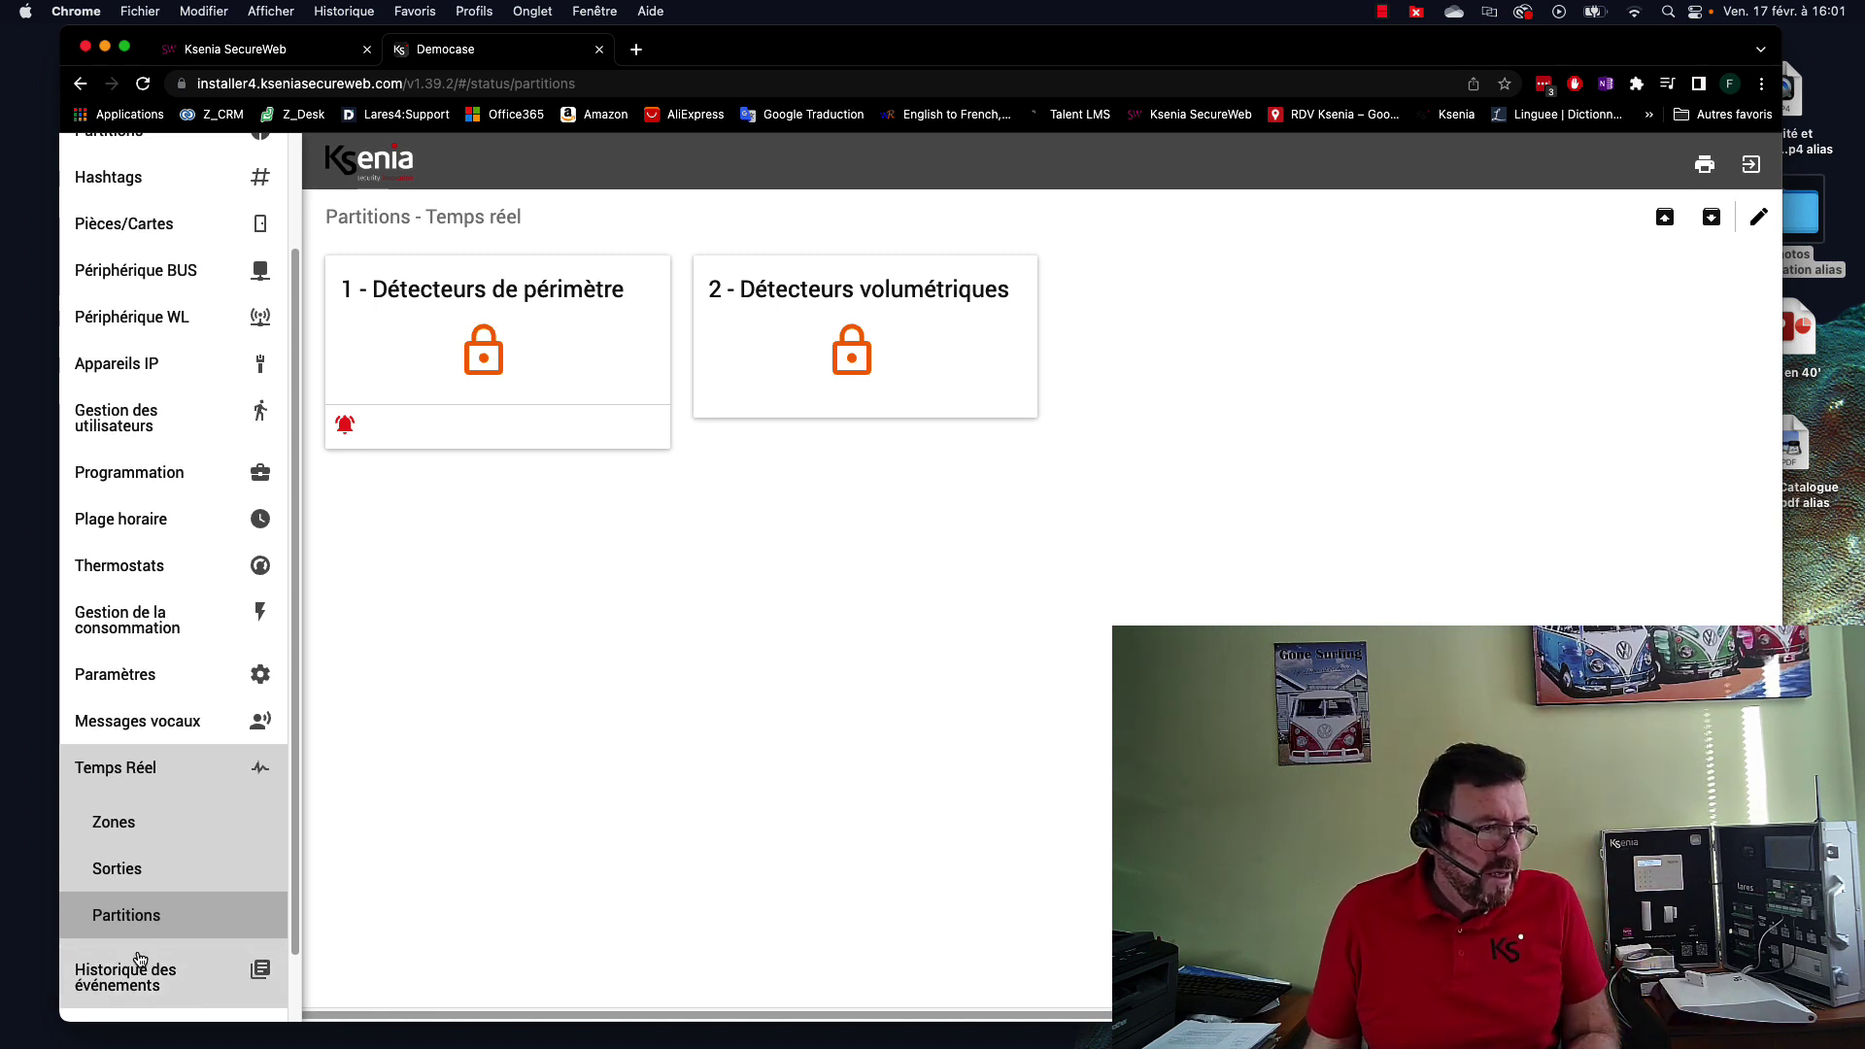
# Verify the Sirène extérieur output stopped and both partitions show disarmed in real time.
pyautogui.click(125, 878)
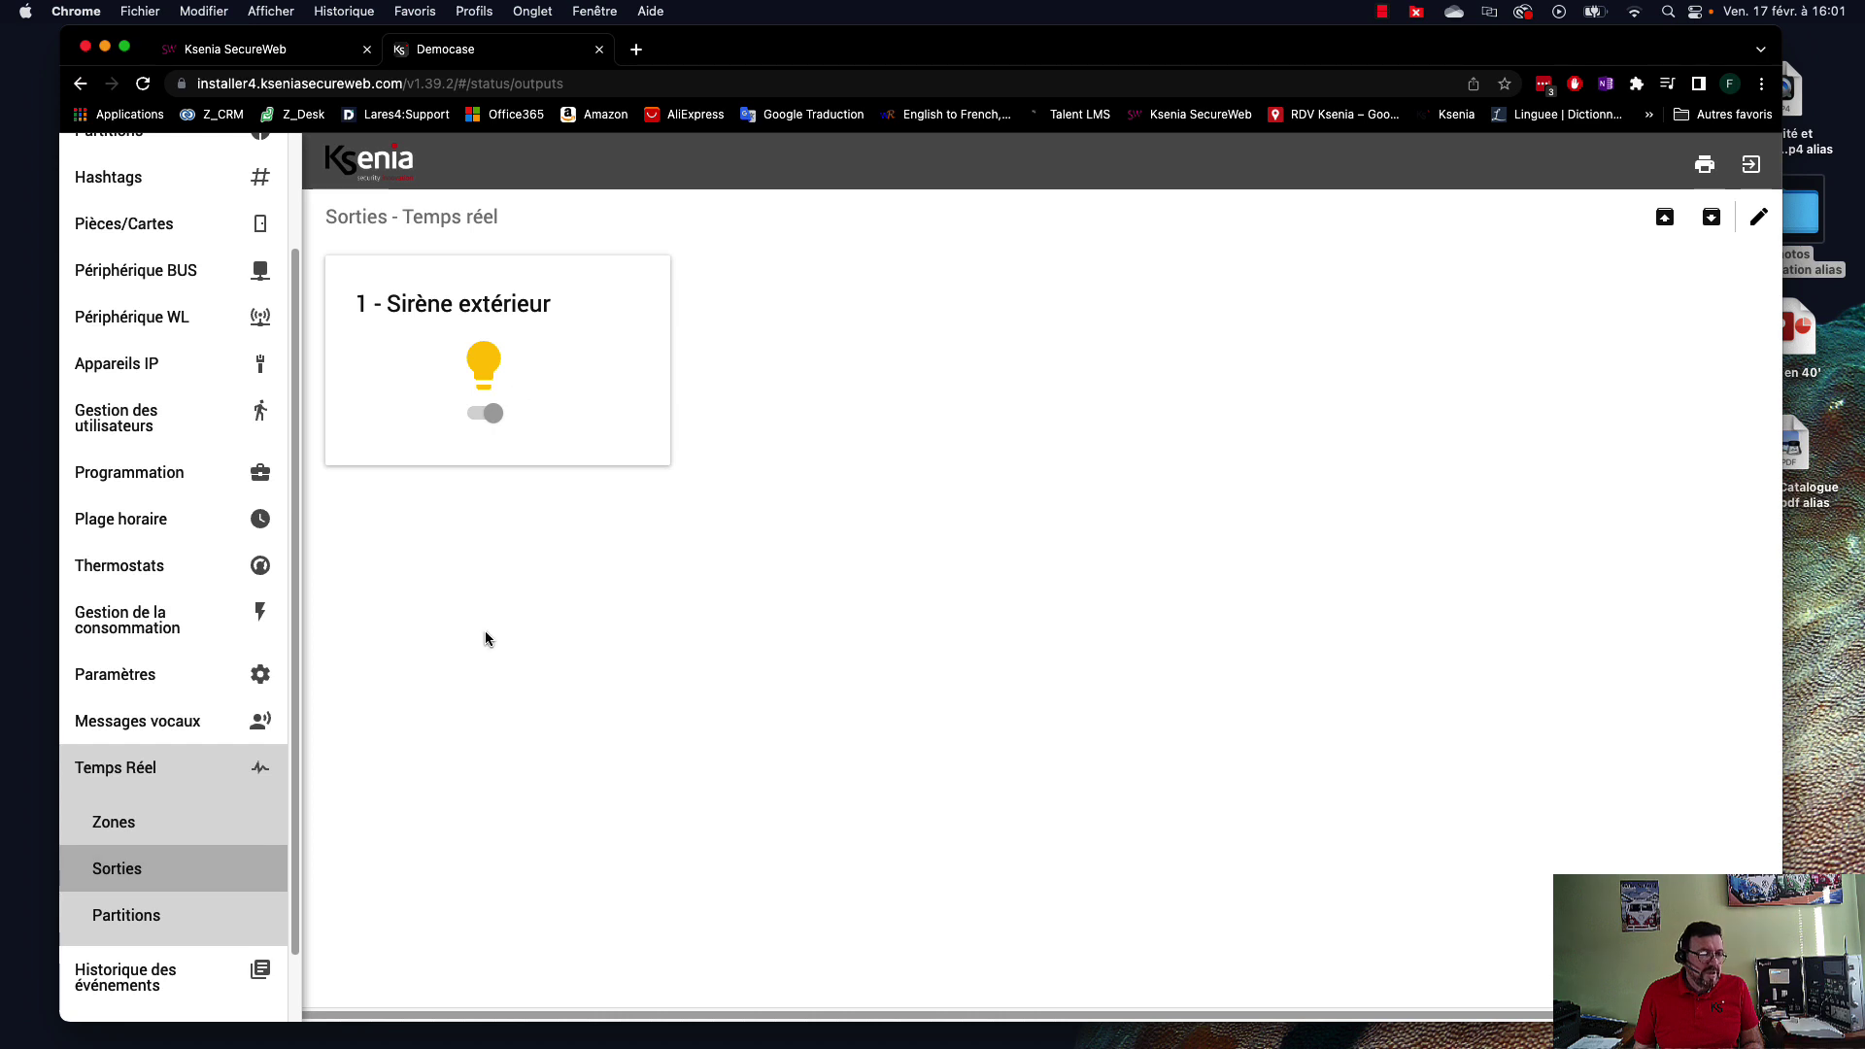
pyautogui.click(170, 822)
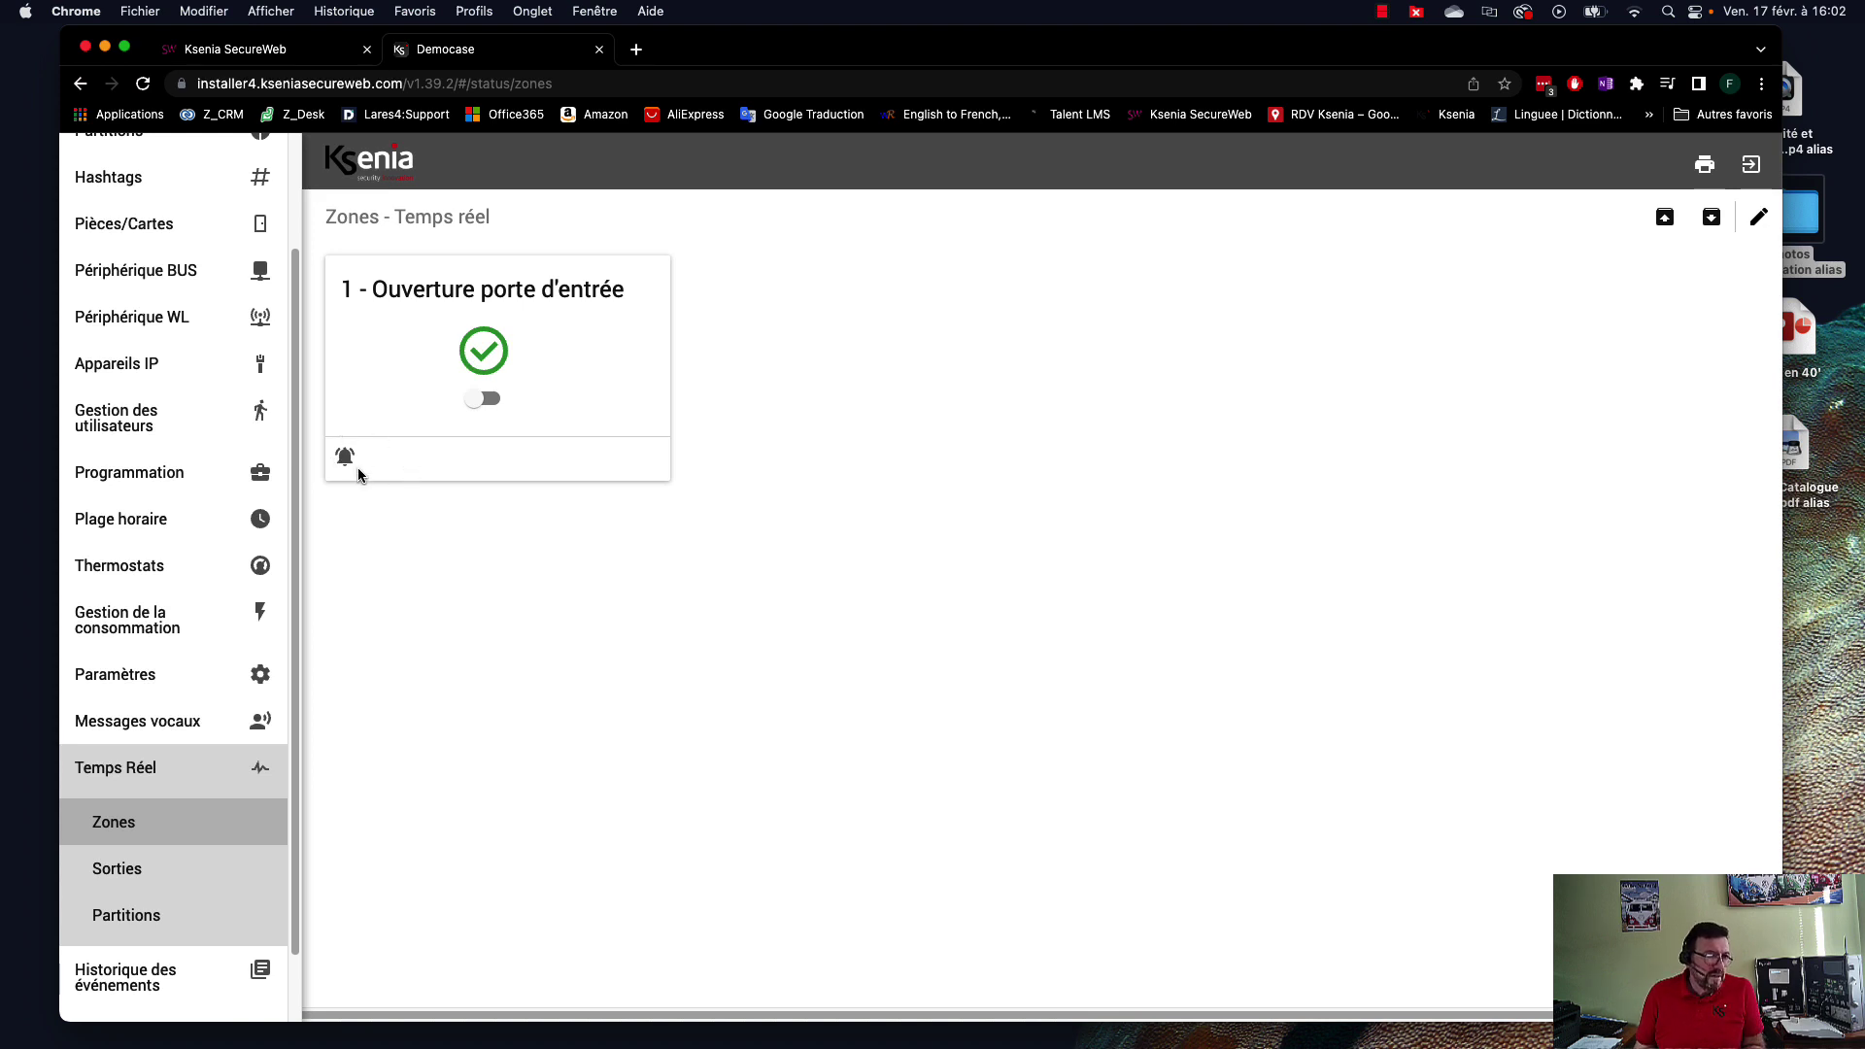
pyautogui.click(140, 874)
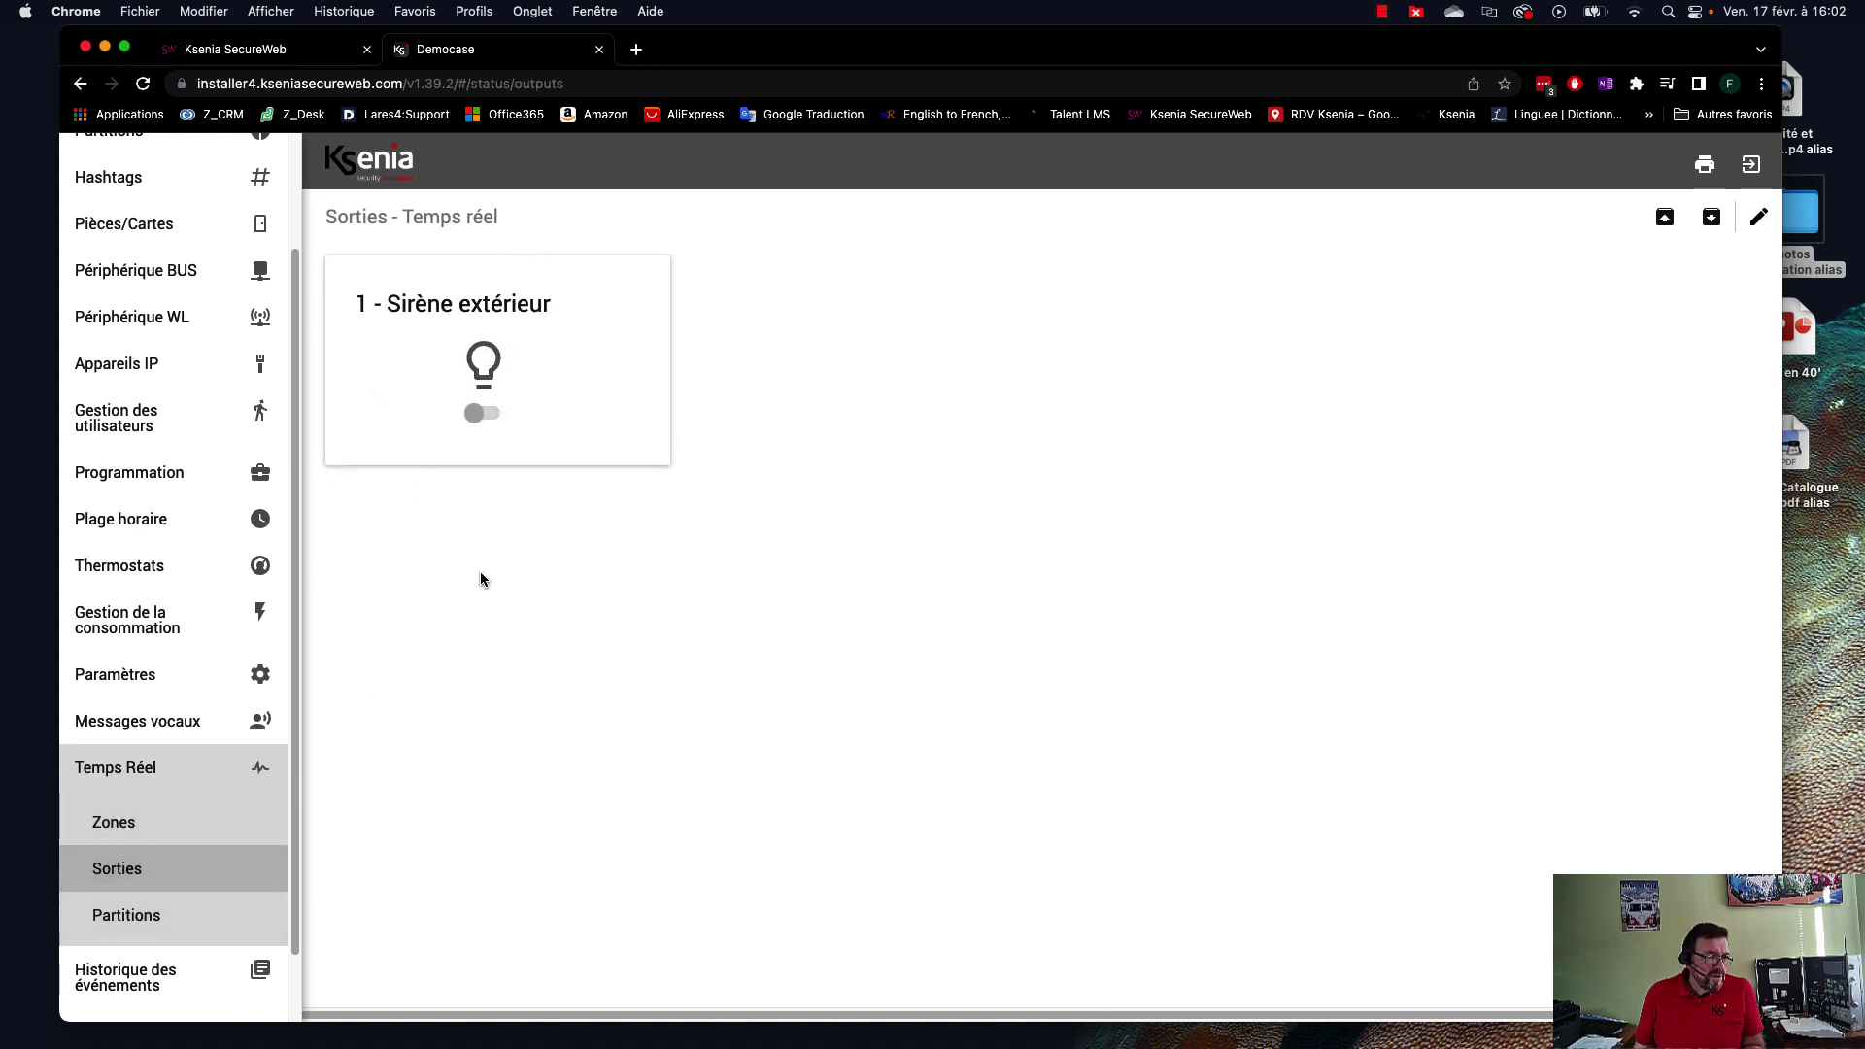
pyautogui.click(170, 921)
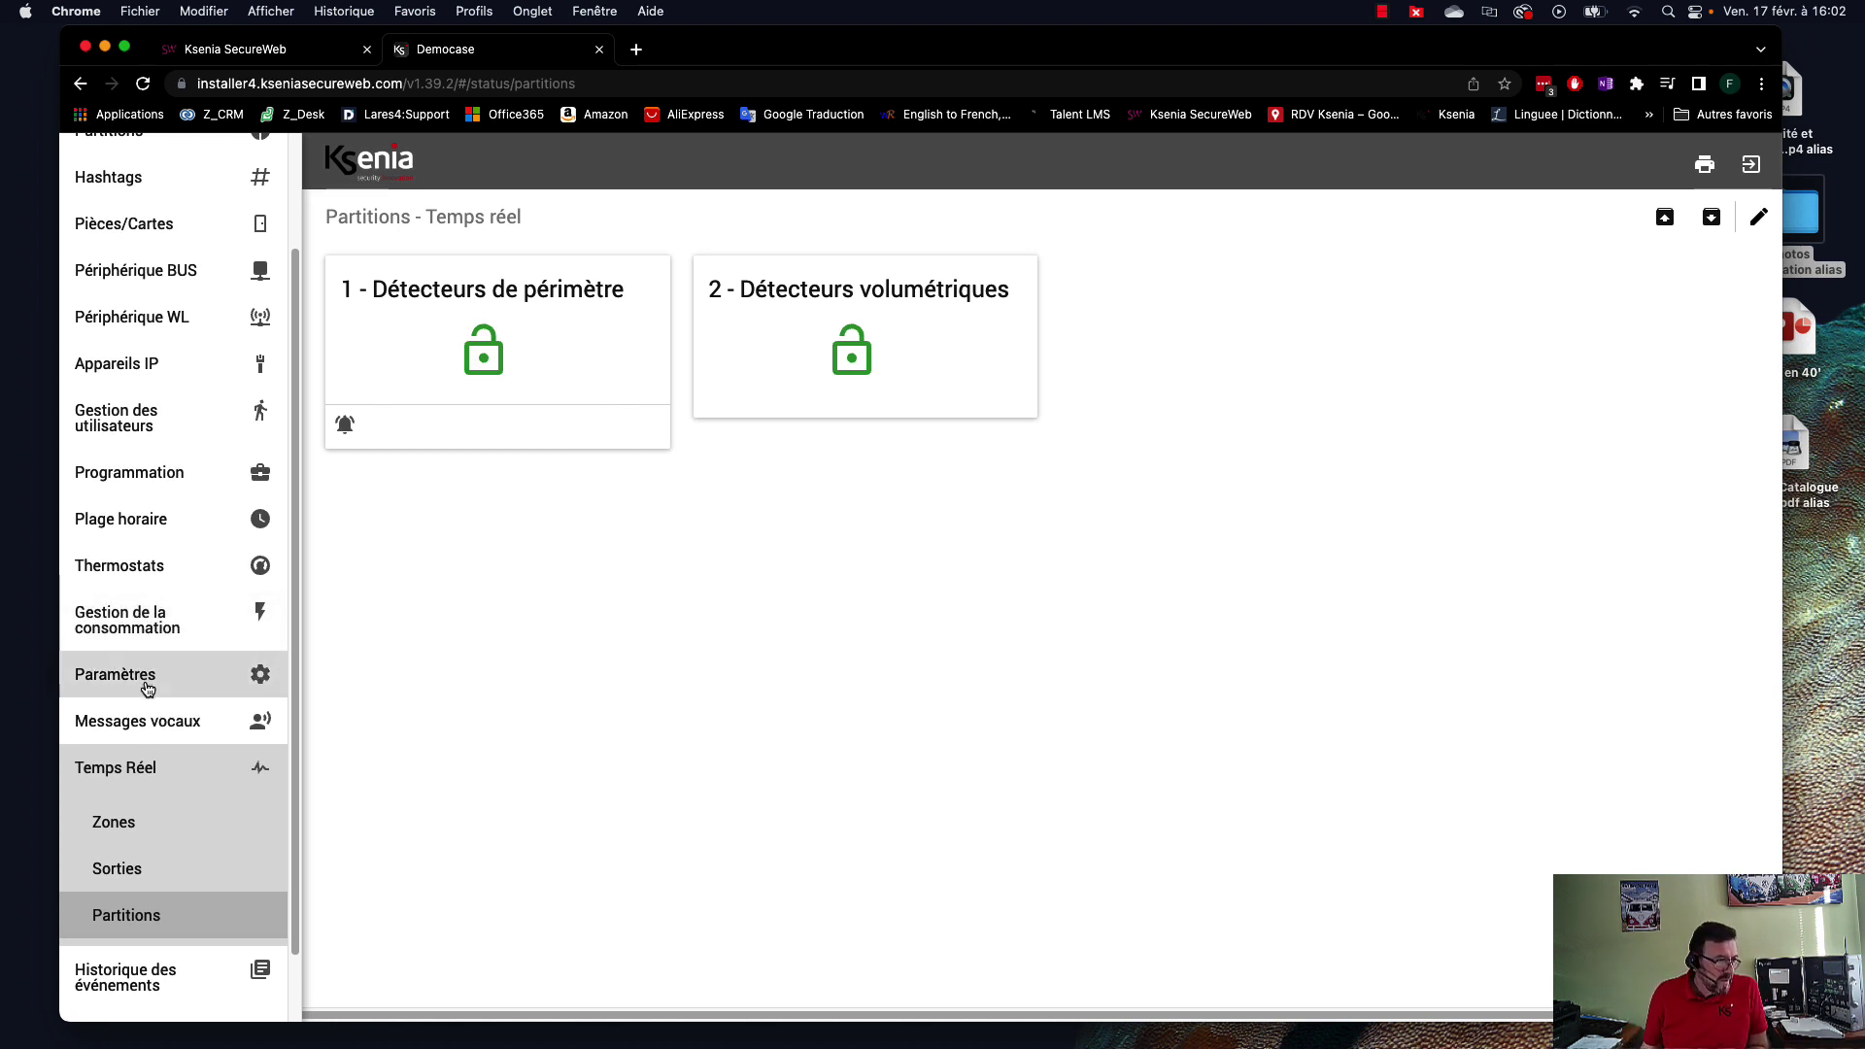
pyautogui.click(149, 768)
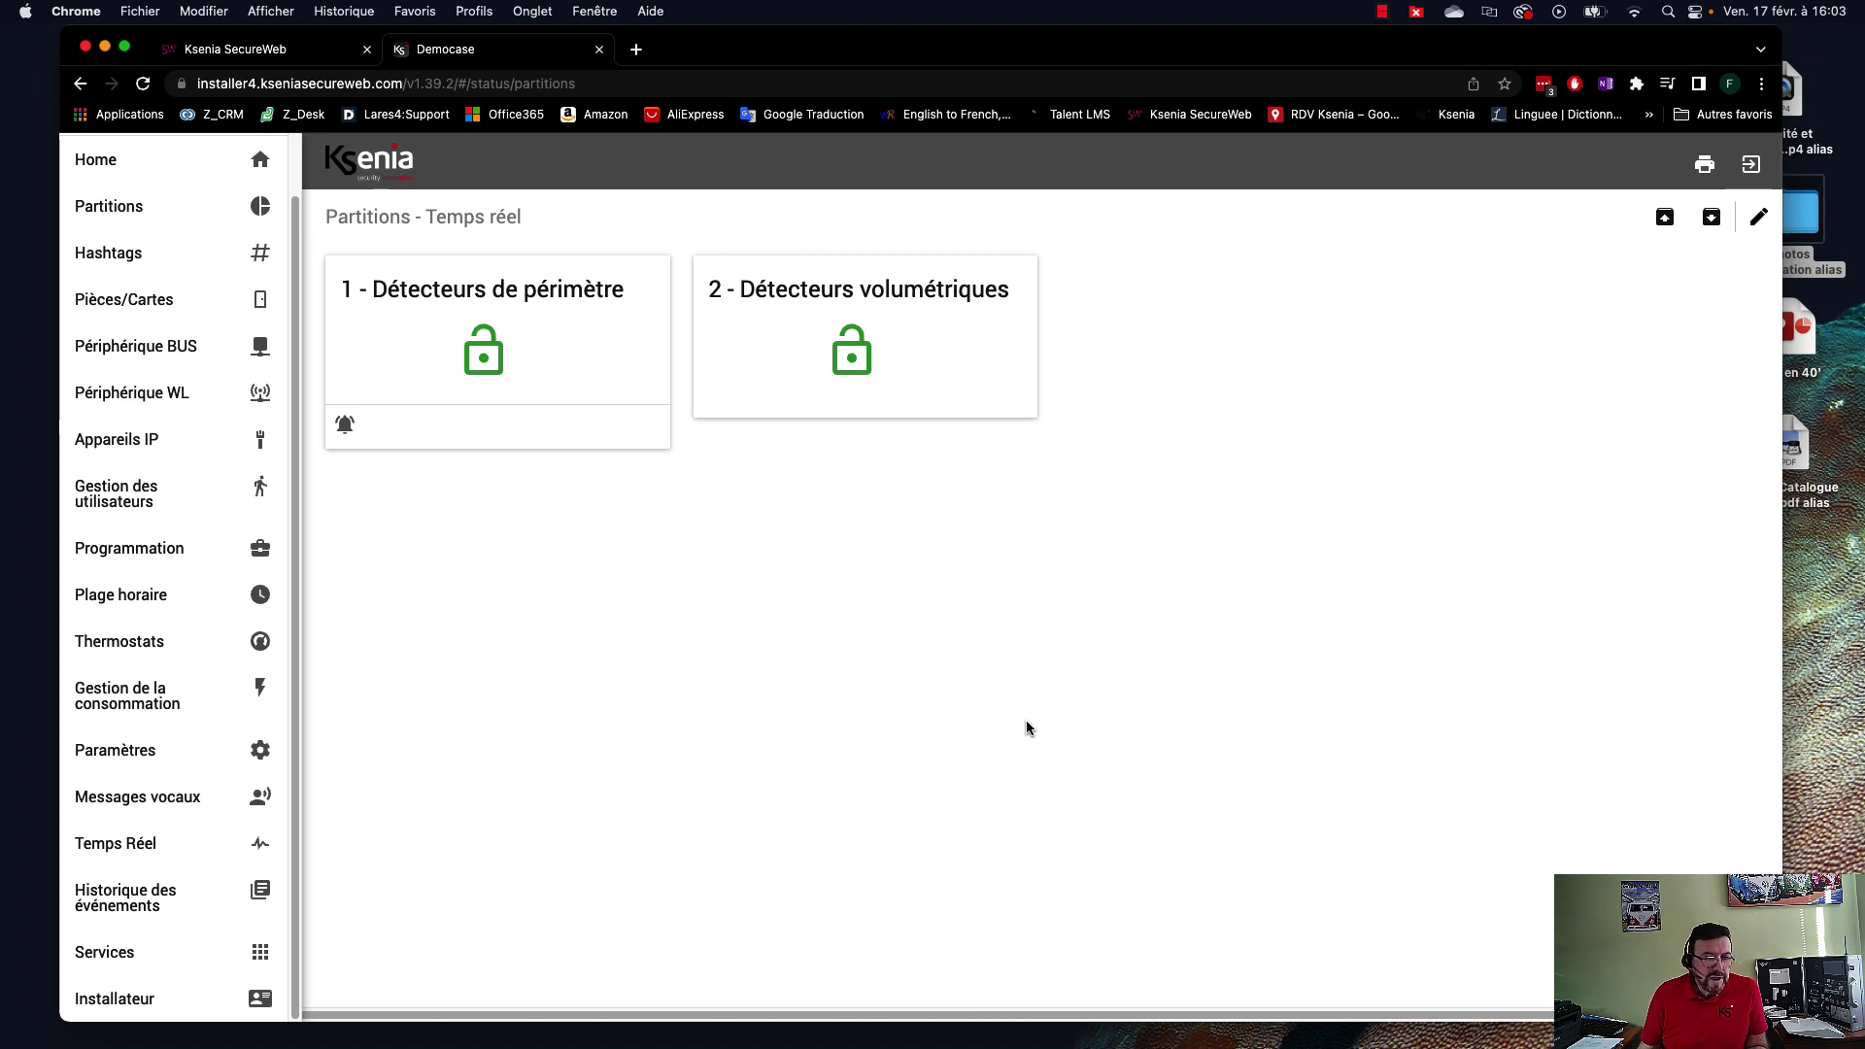
pyautogui.moveTo(1407, 51); pyautogui.dragTo(1056, 126)
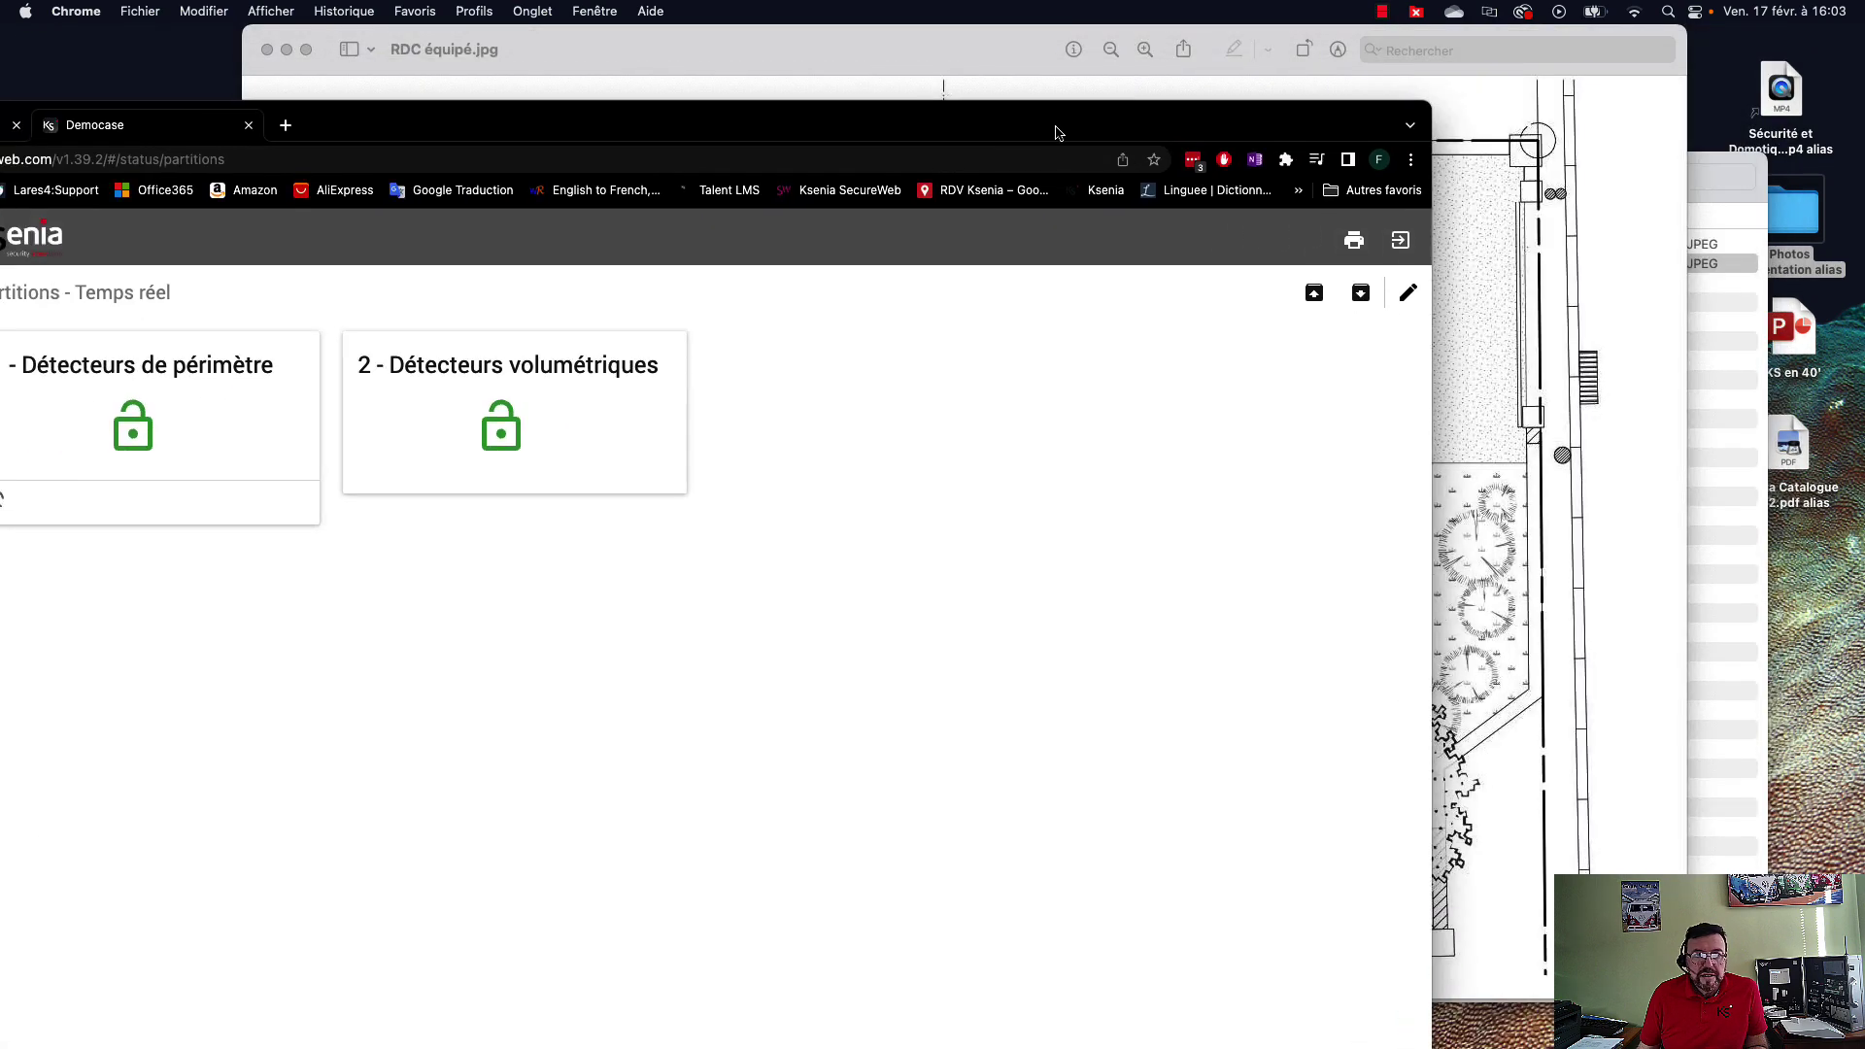
pyautogui.click(1524, 335)
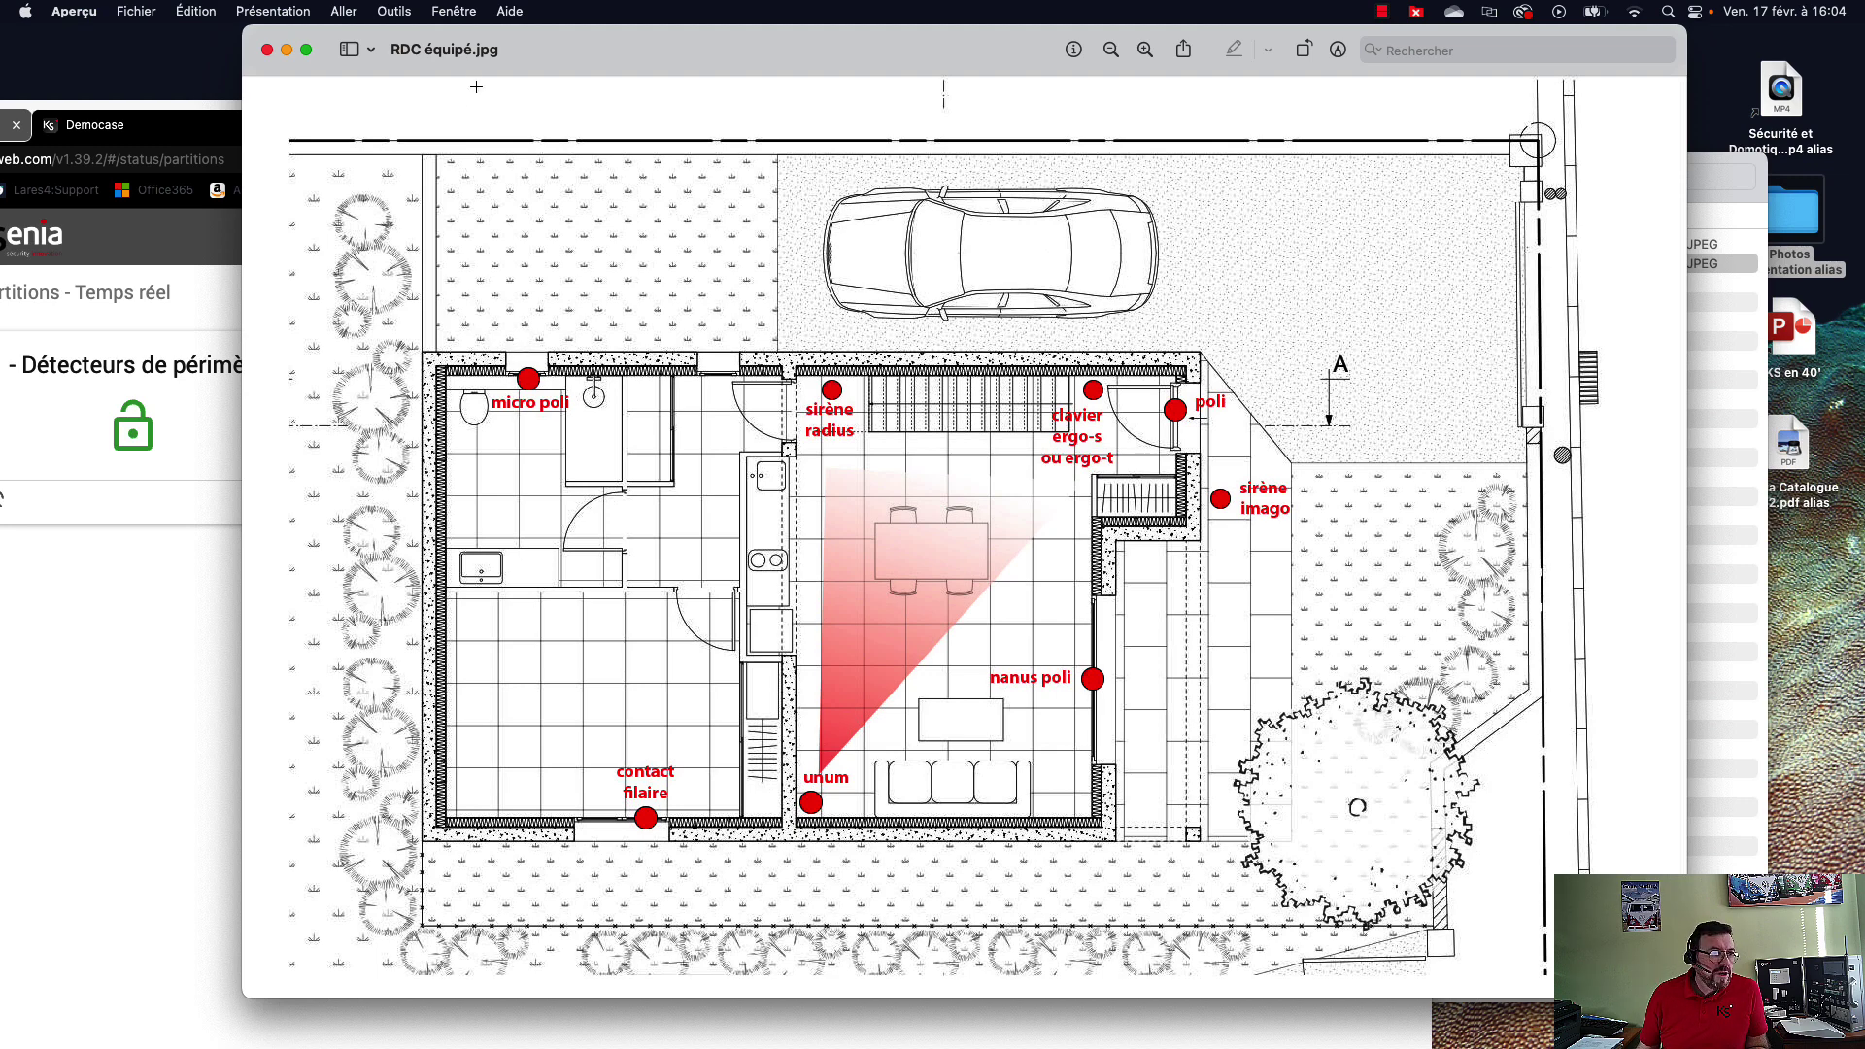
pyautogui.click(136, 418)
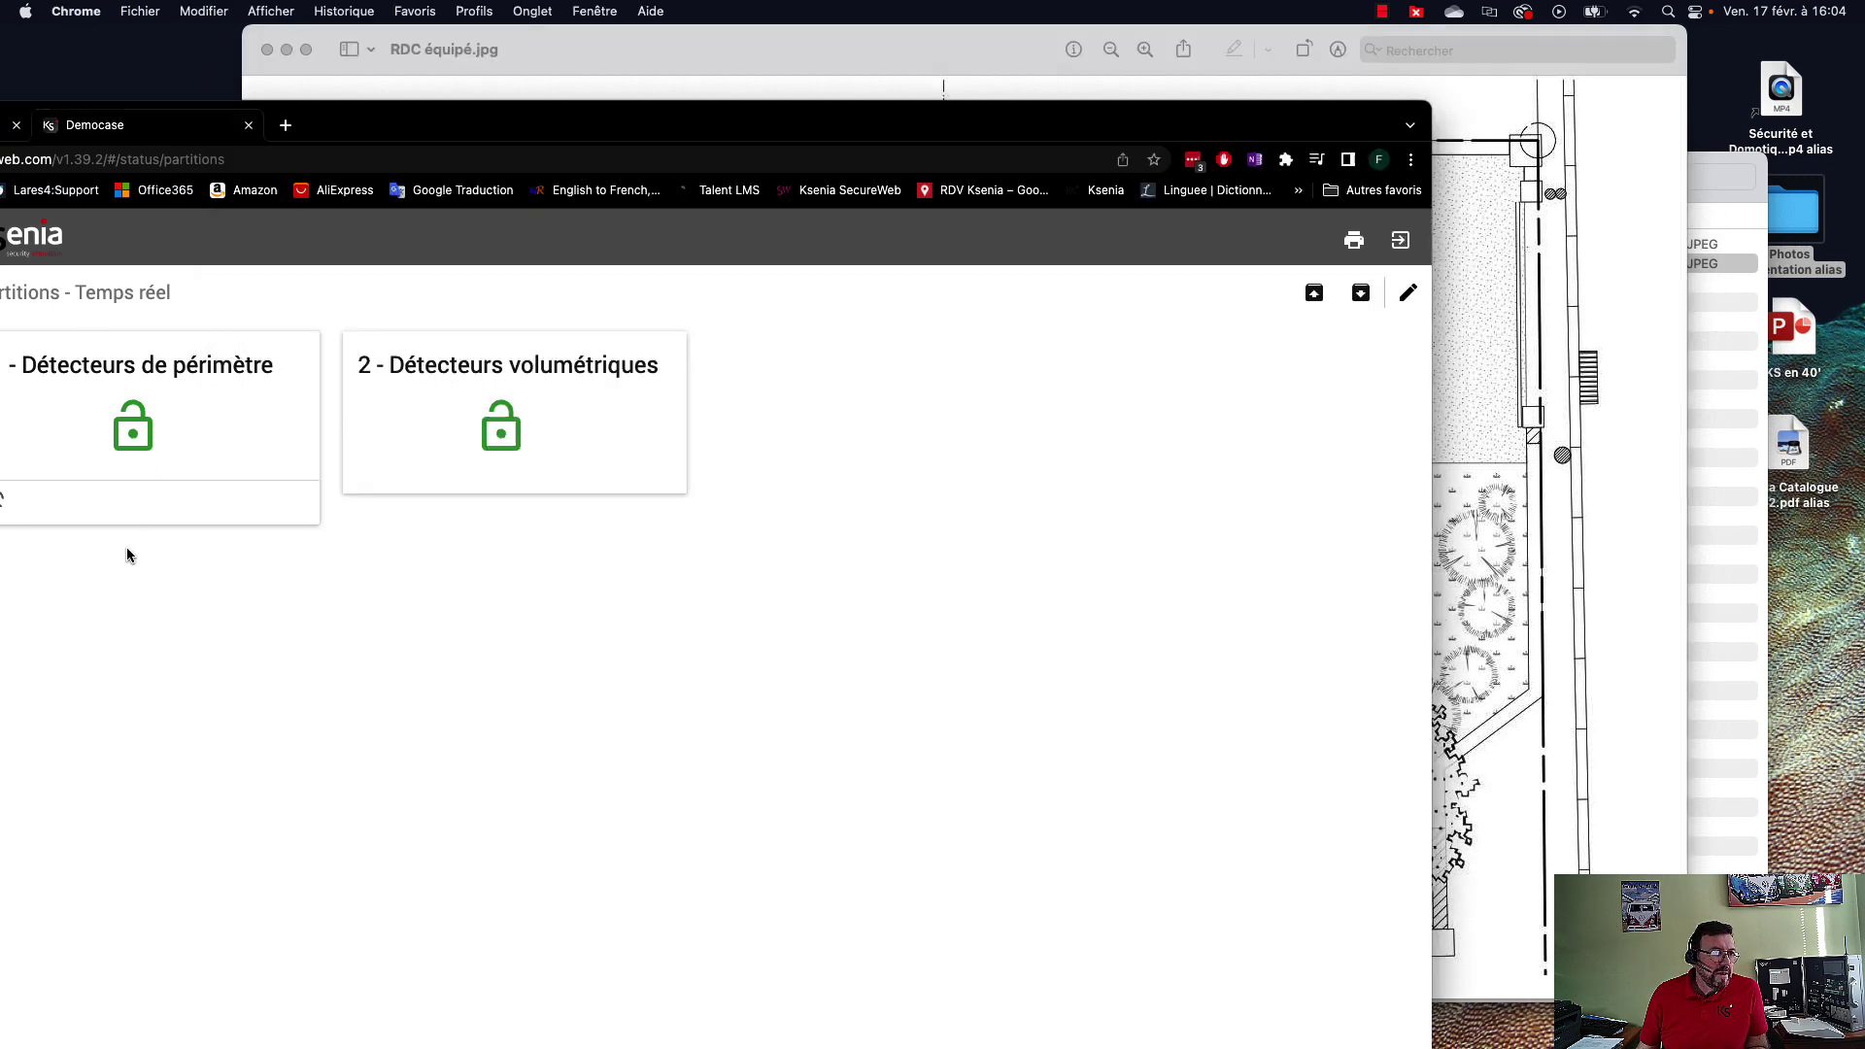
pyautogui.doubleClick(414, 101)
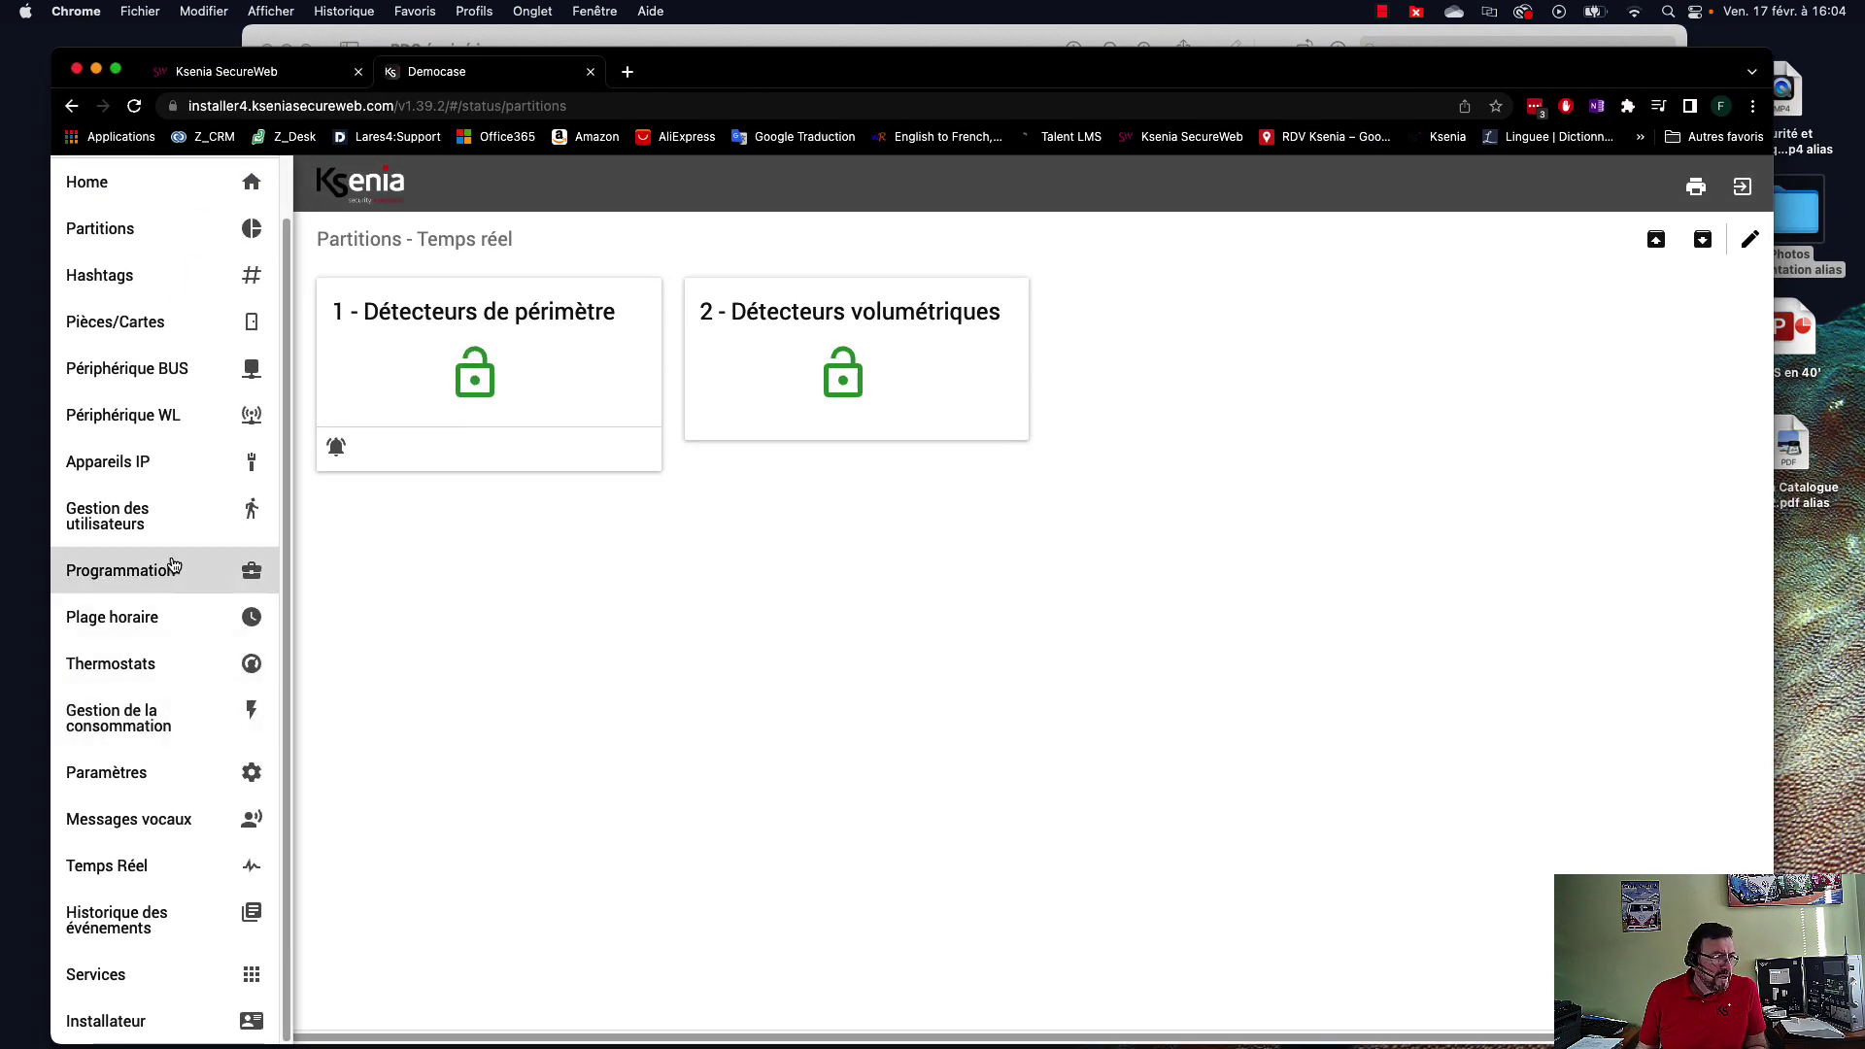
# Enrol the detected radius BUS siren with the description Sirène intérieure.
pyautogui.click(146, 372)
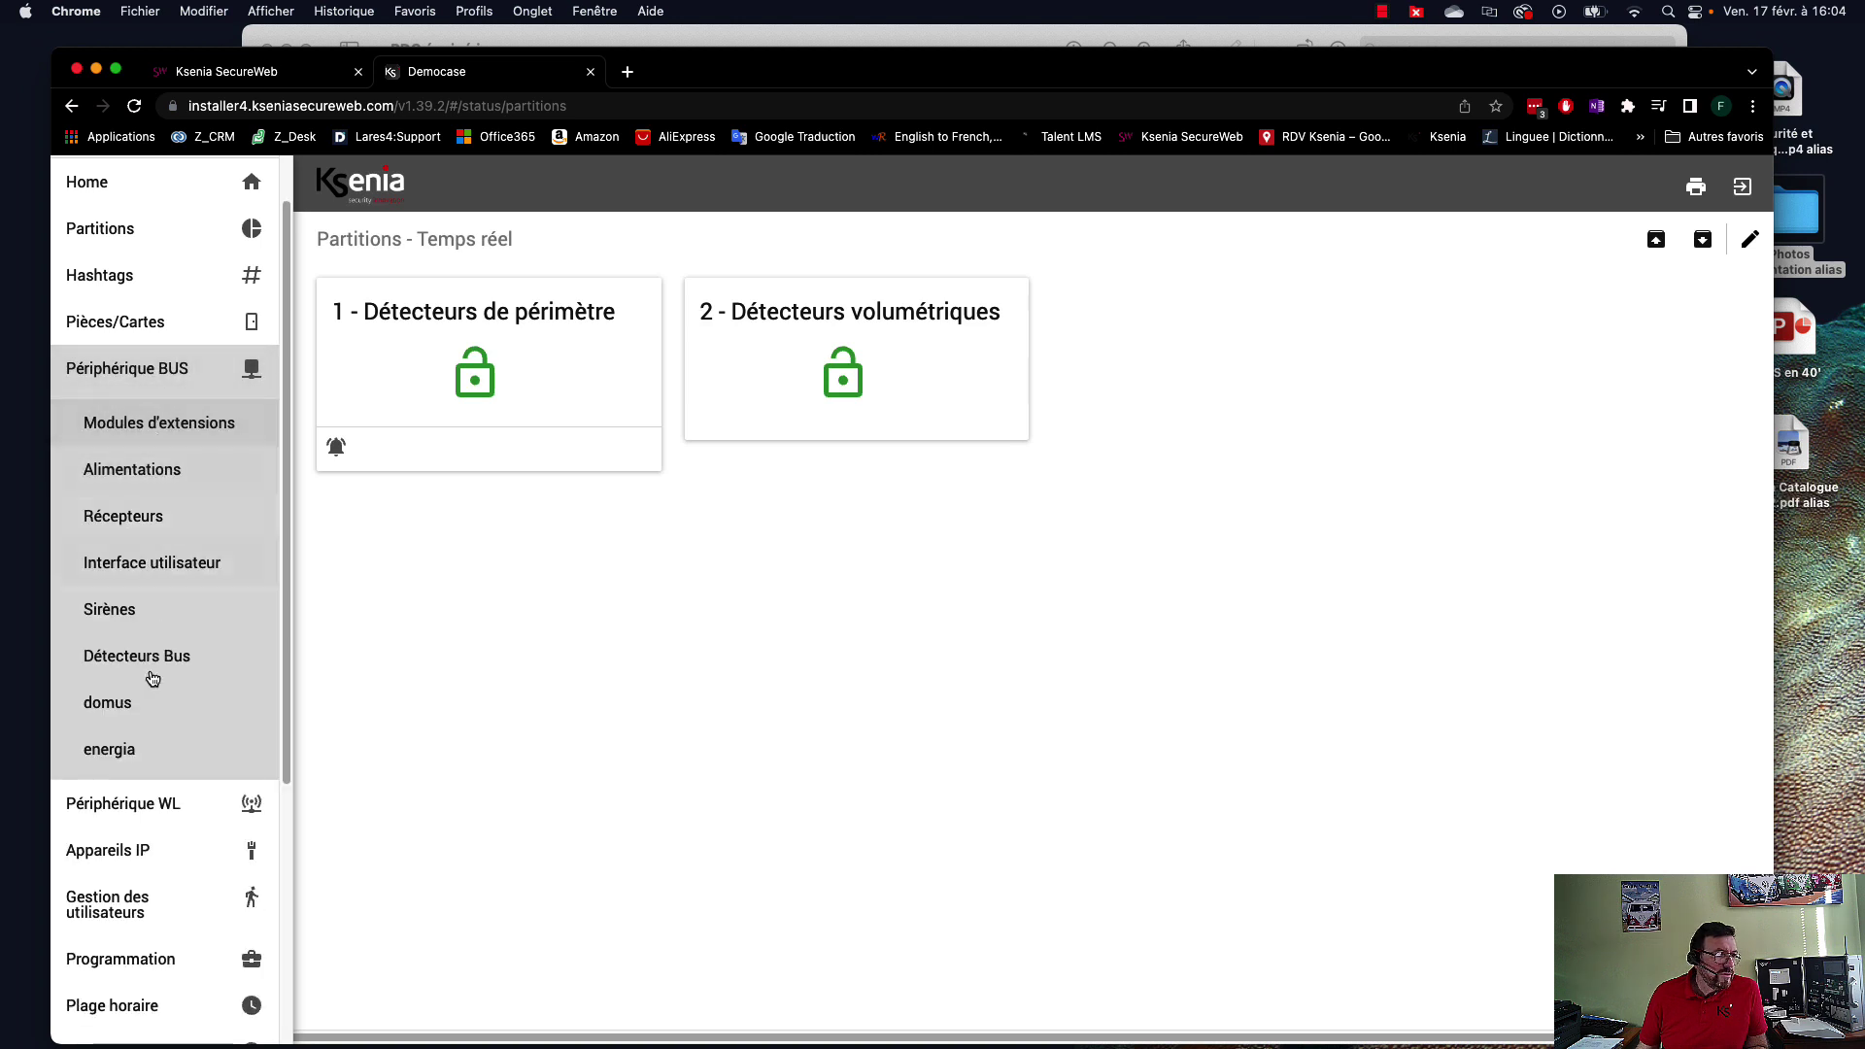
pyautogui.click(113, 612)
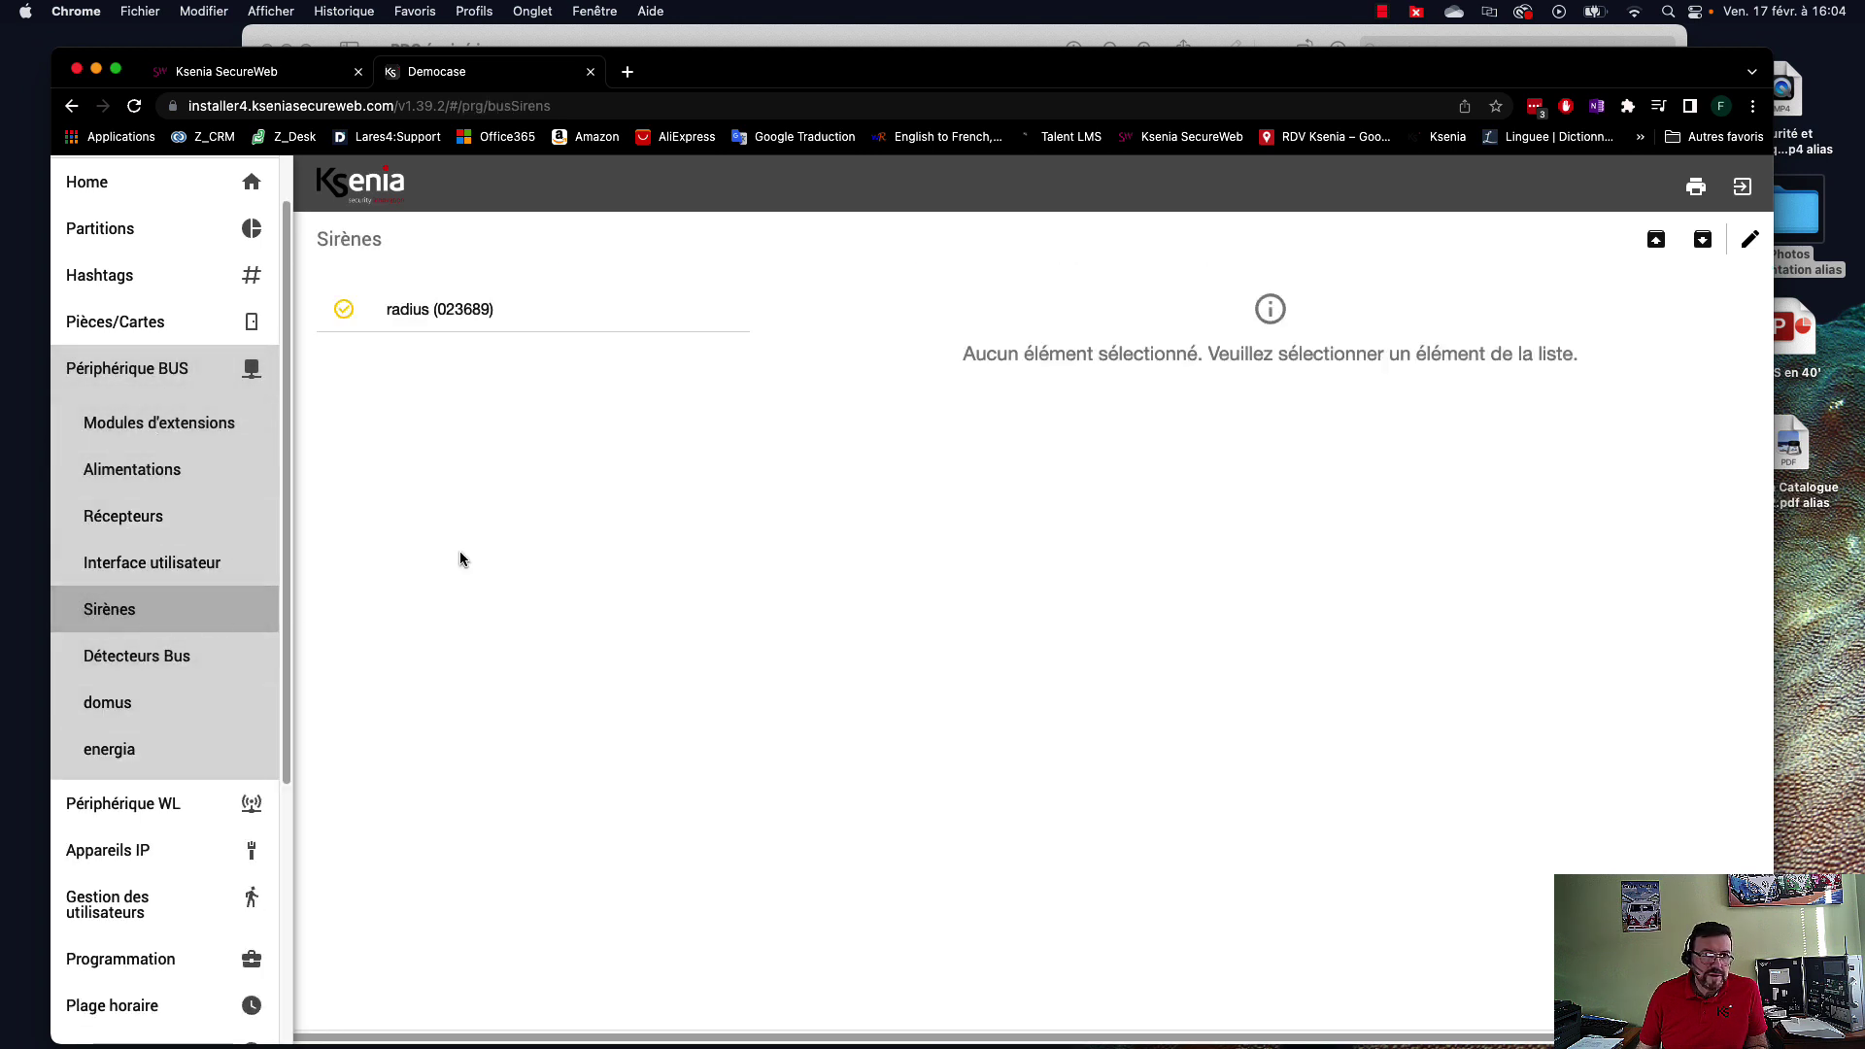
pyautogui.click(1750, 240)
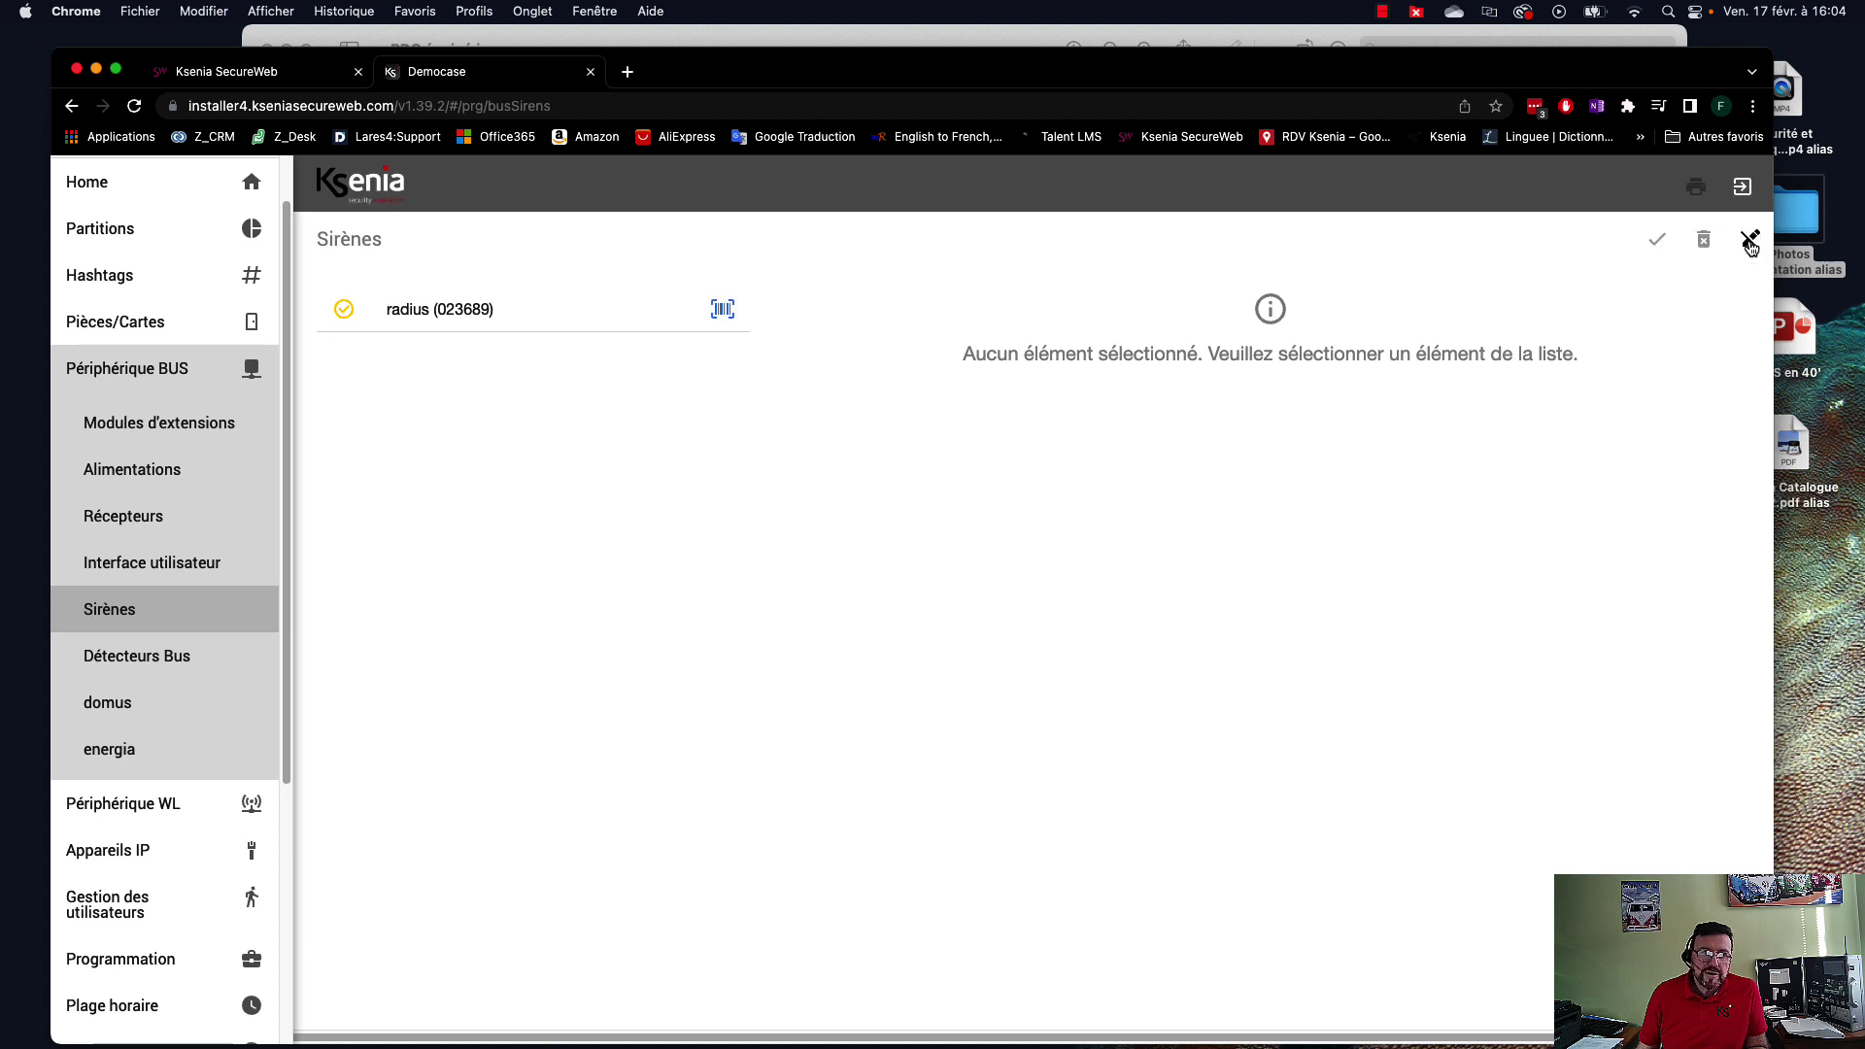
pyautogui.click(722, 309)
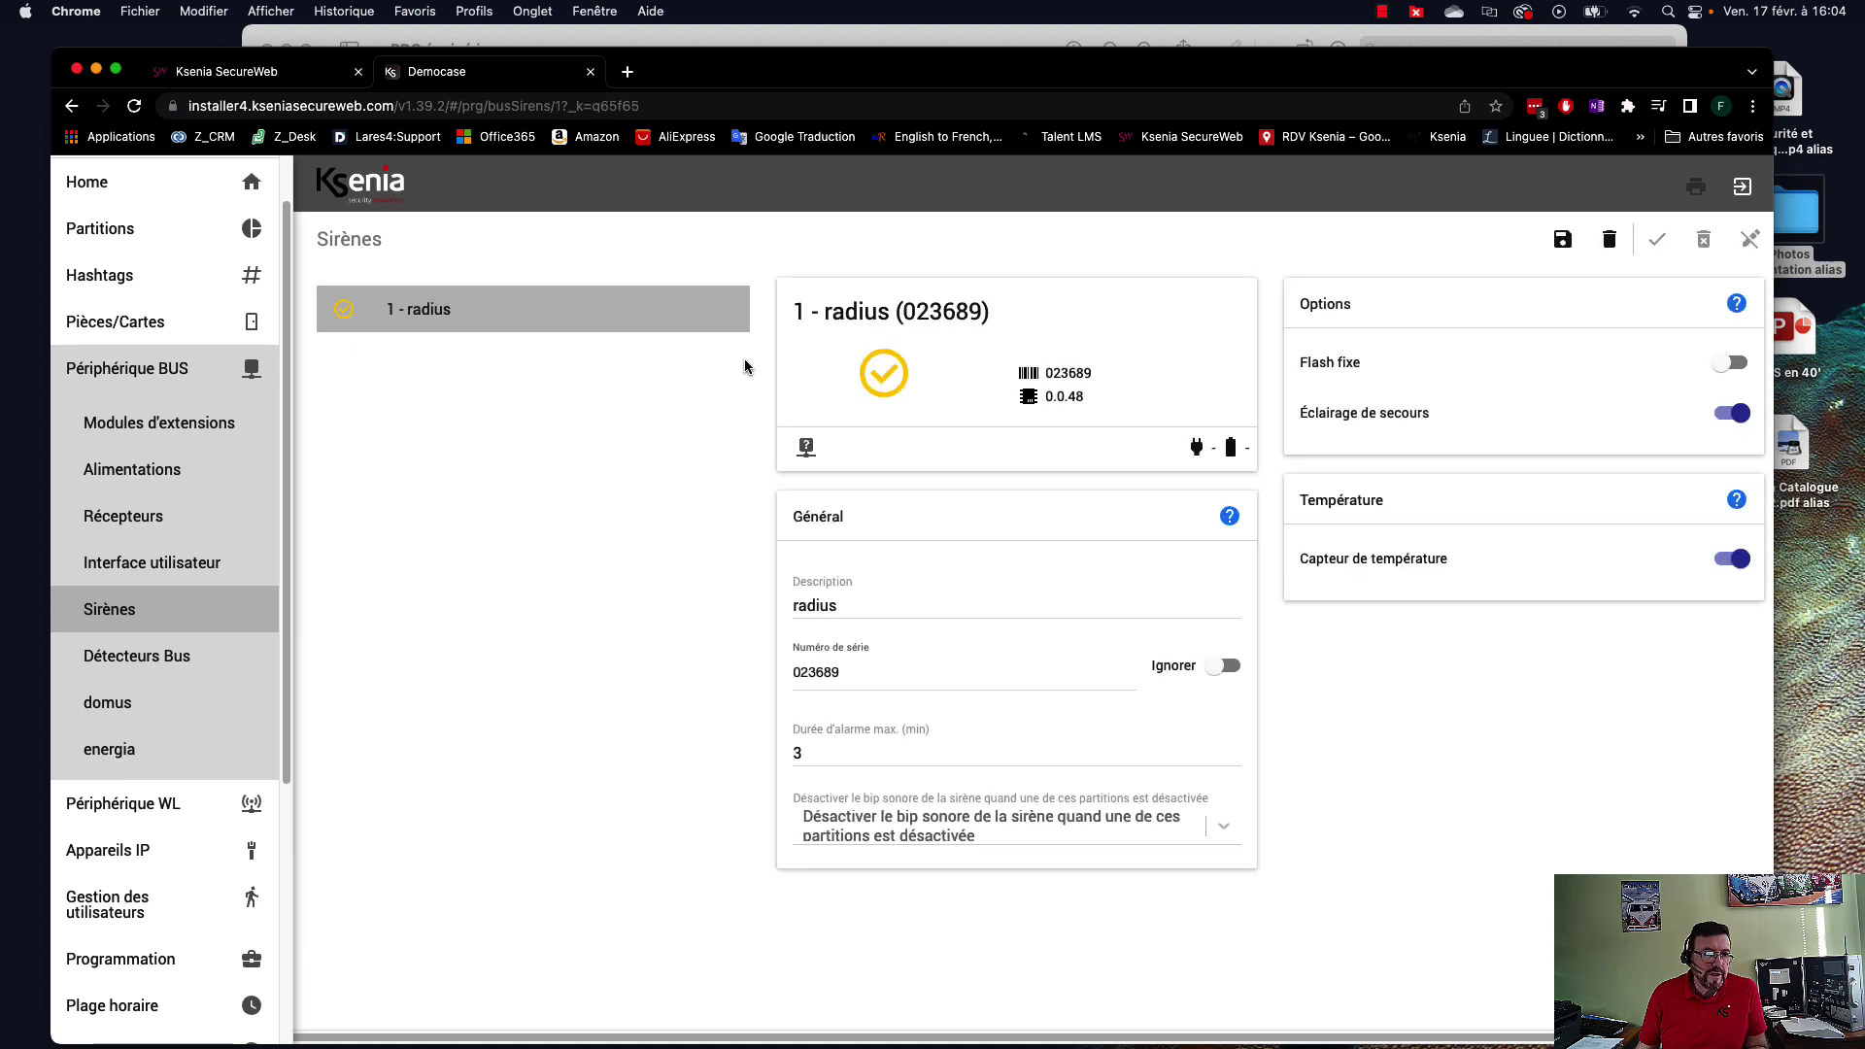
pyautogui.moveTo(875, 603); pyautogui.dragTo(786, 607)
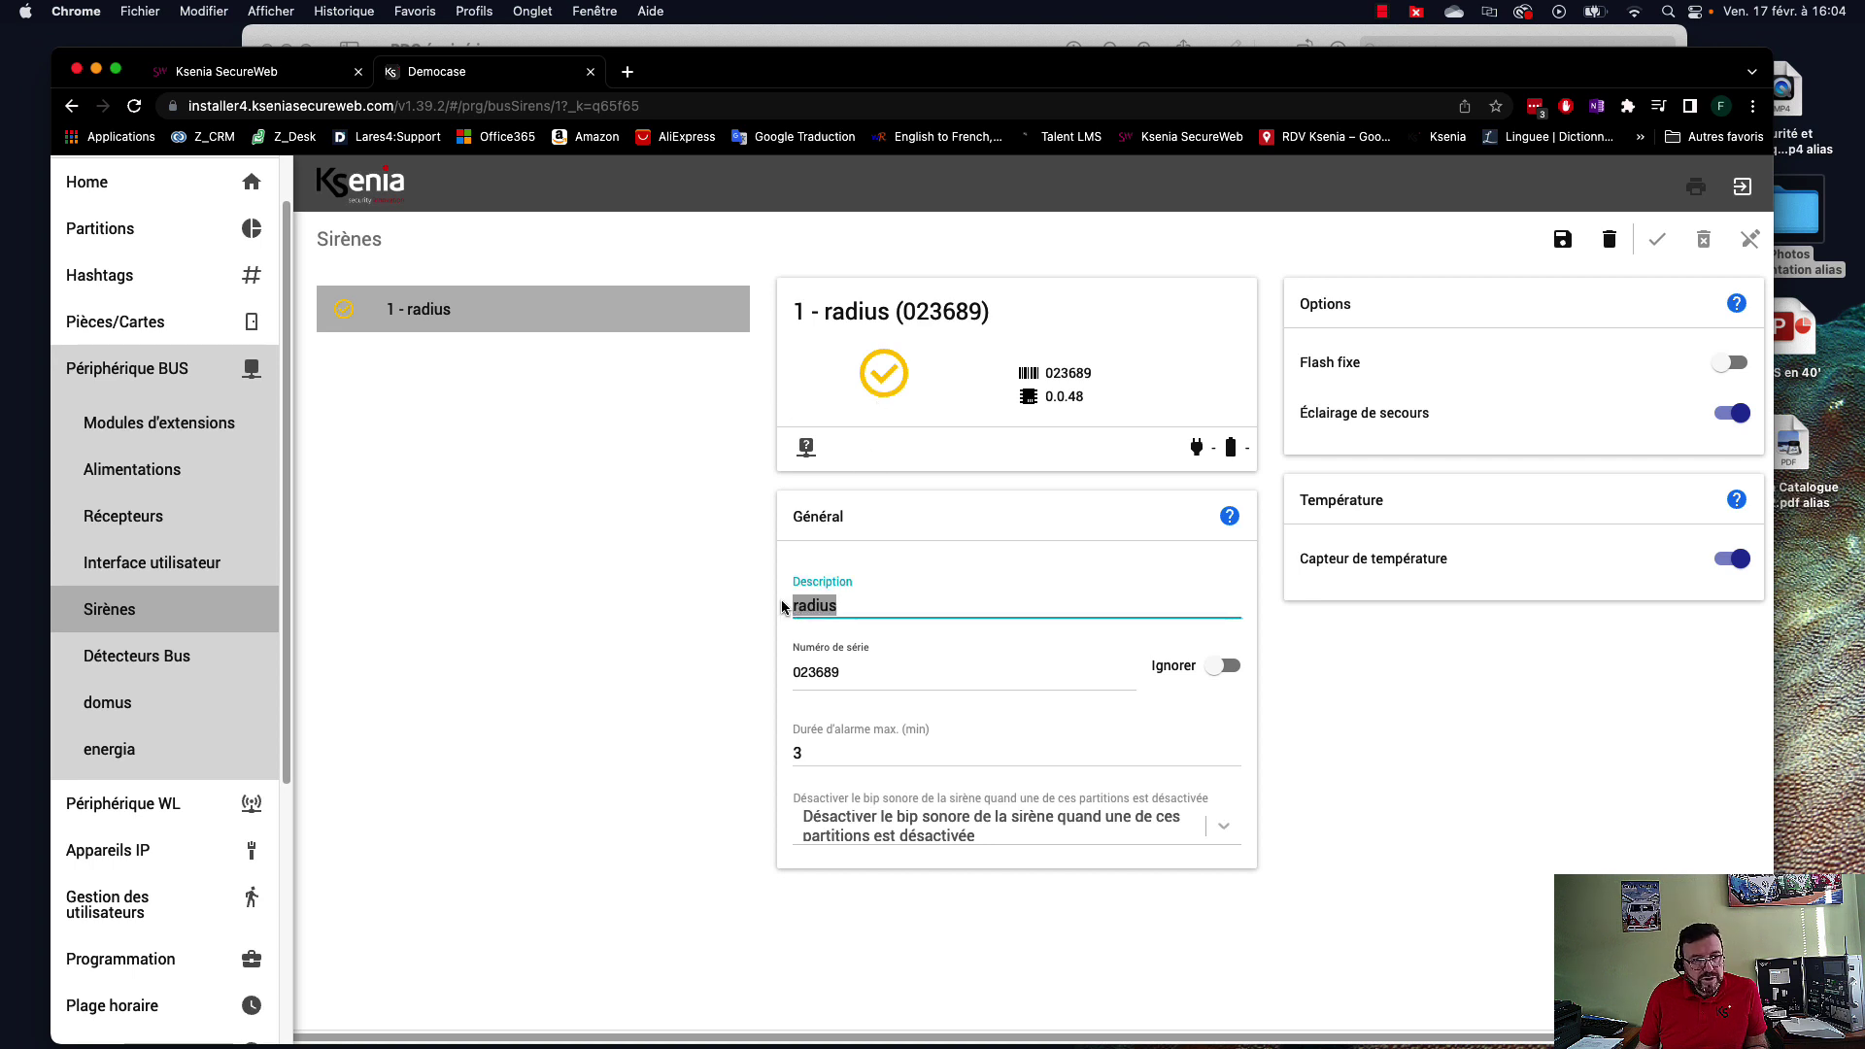
pyautogui.write('Sir')
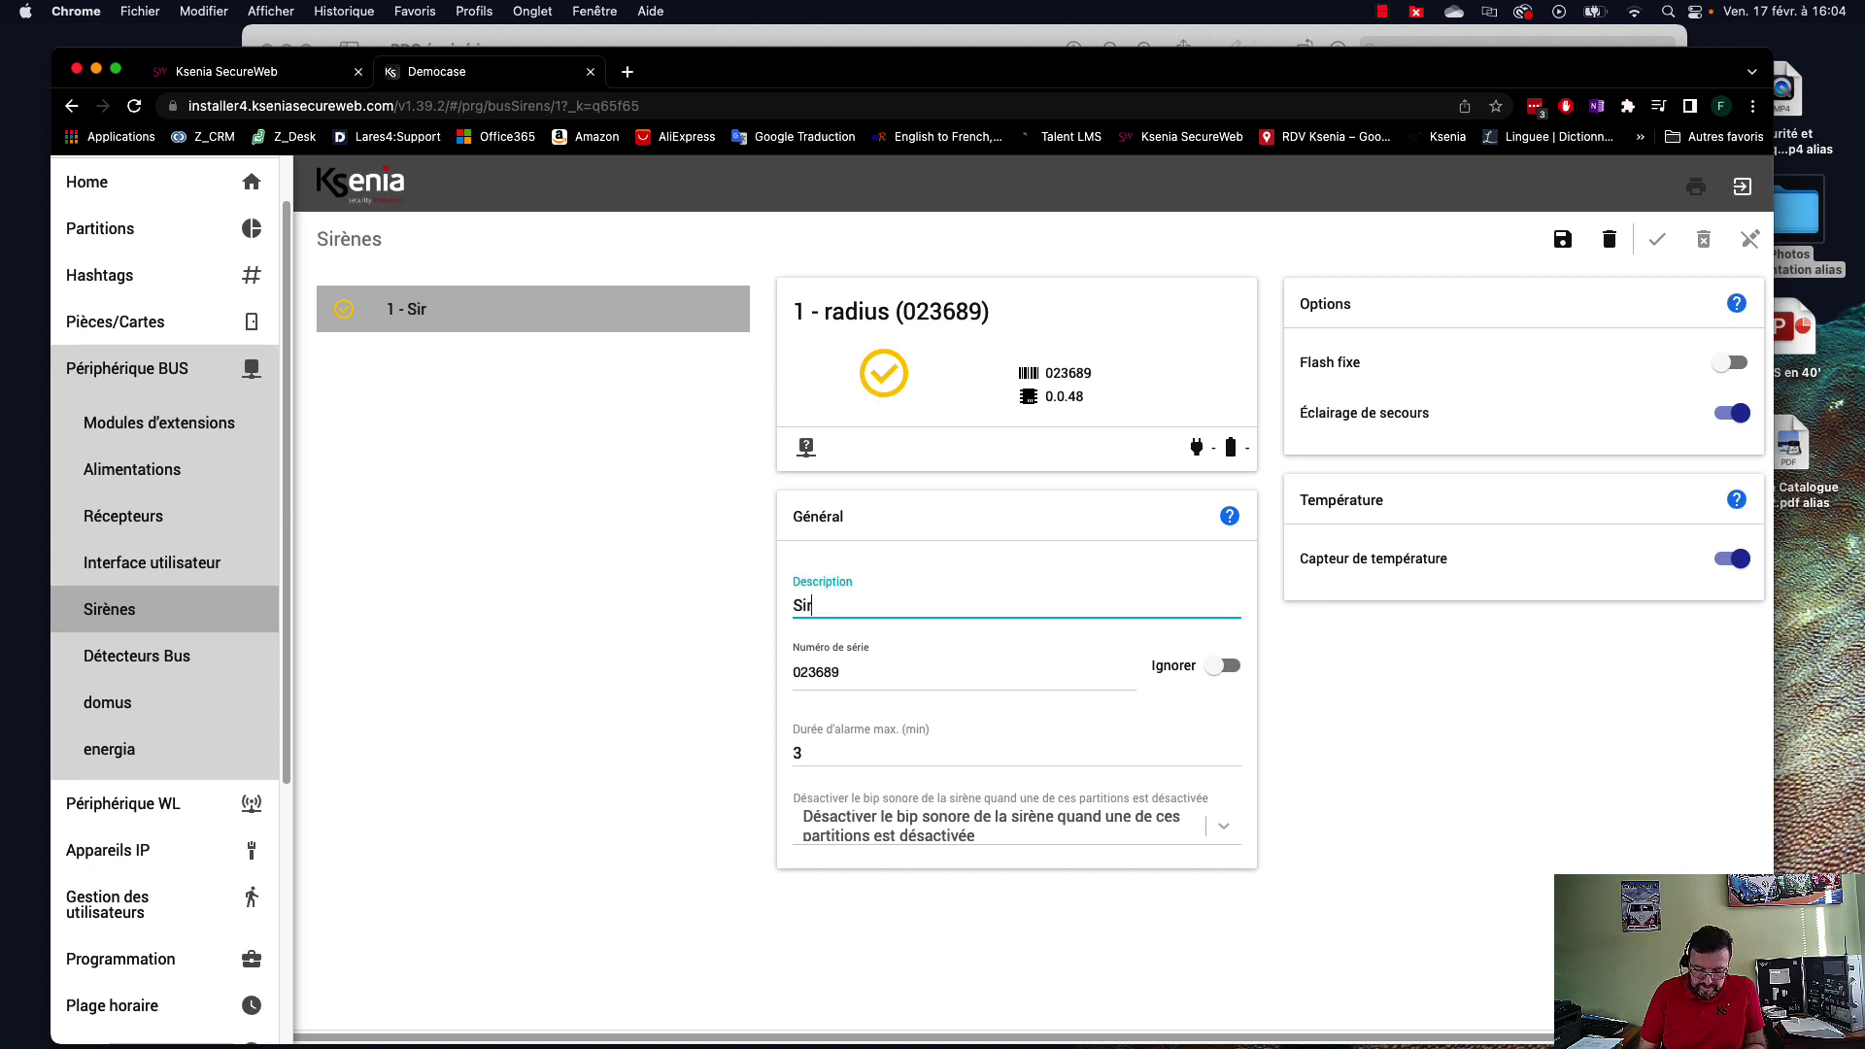
pyautogui.write('ène inté')
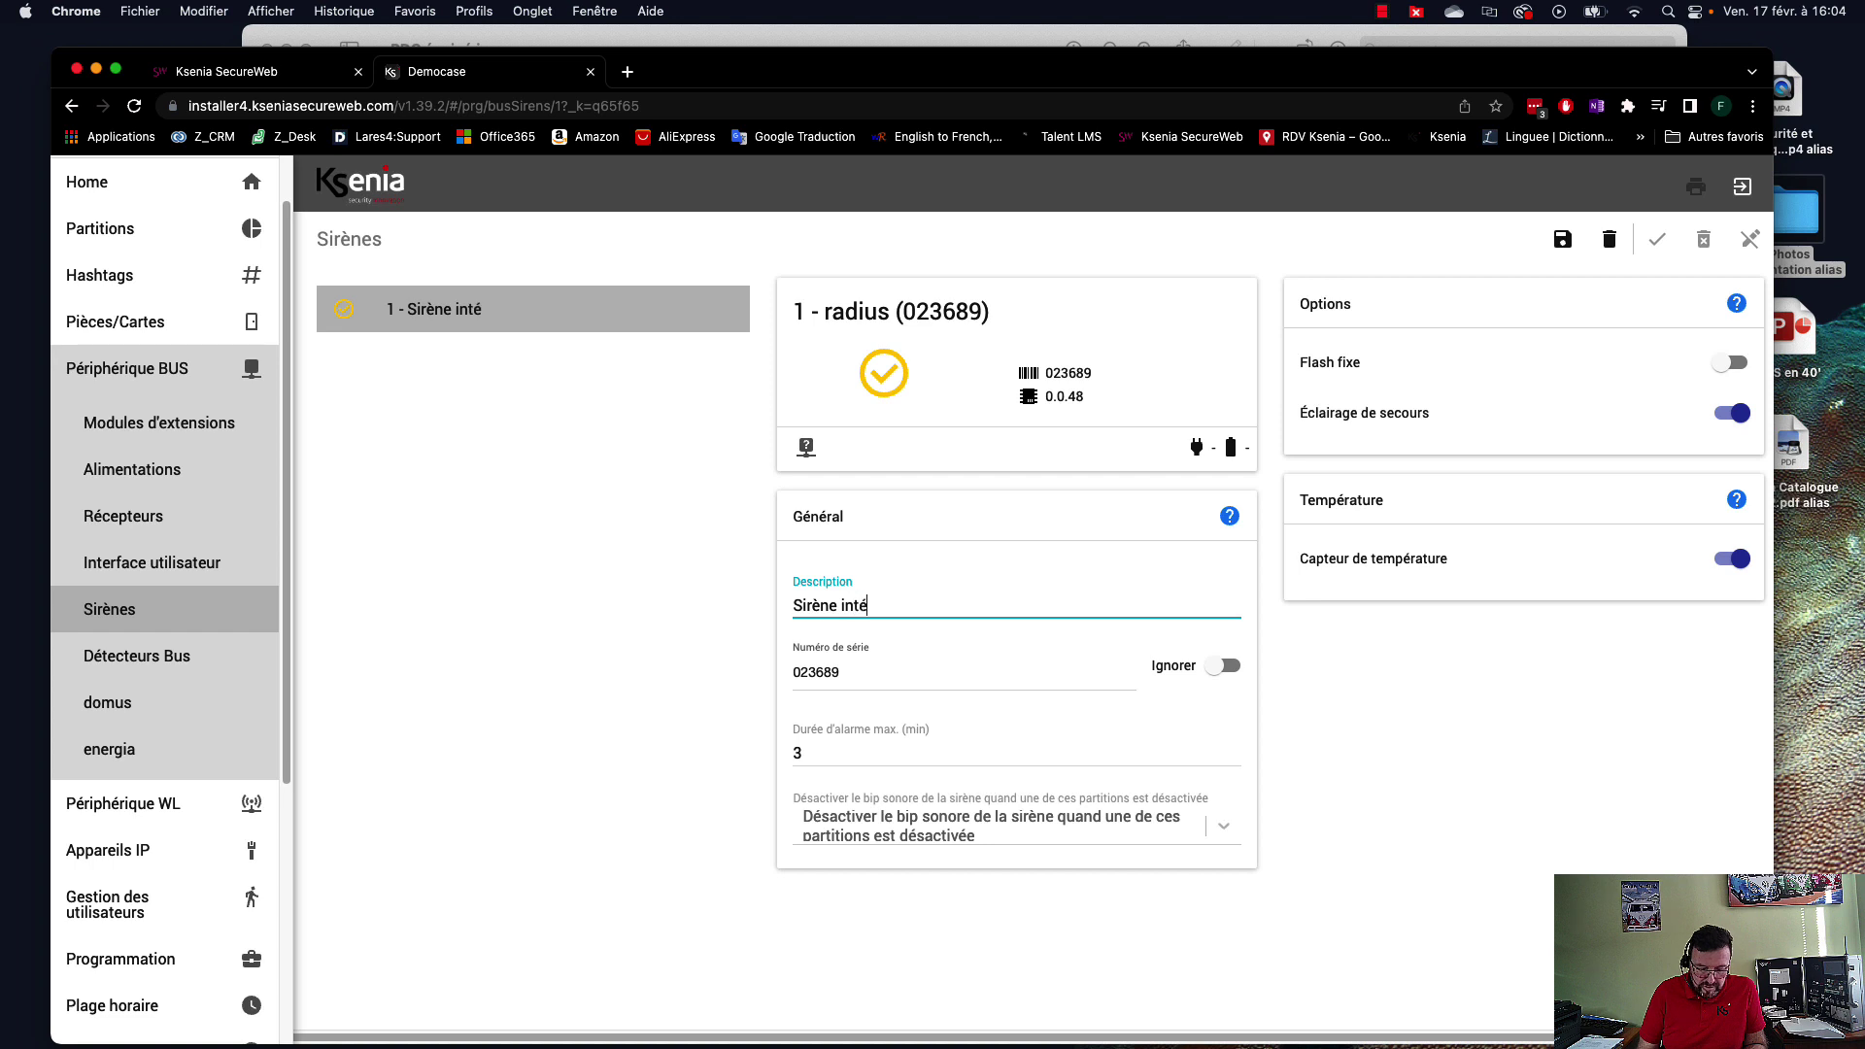
pyautogui.write('rieure')
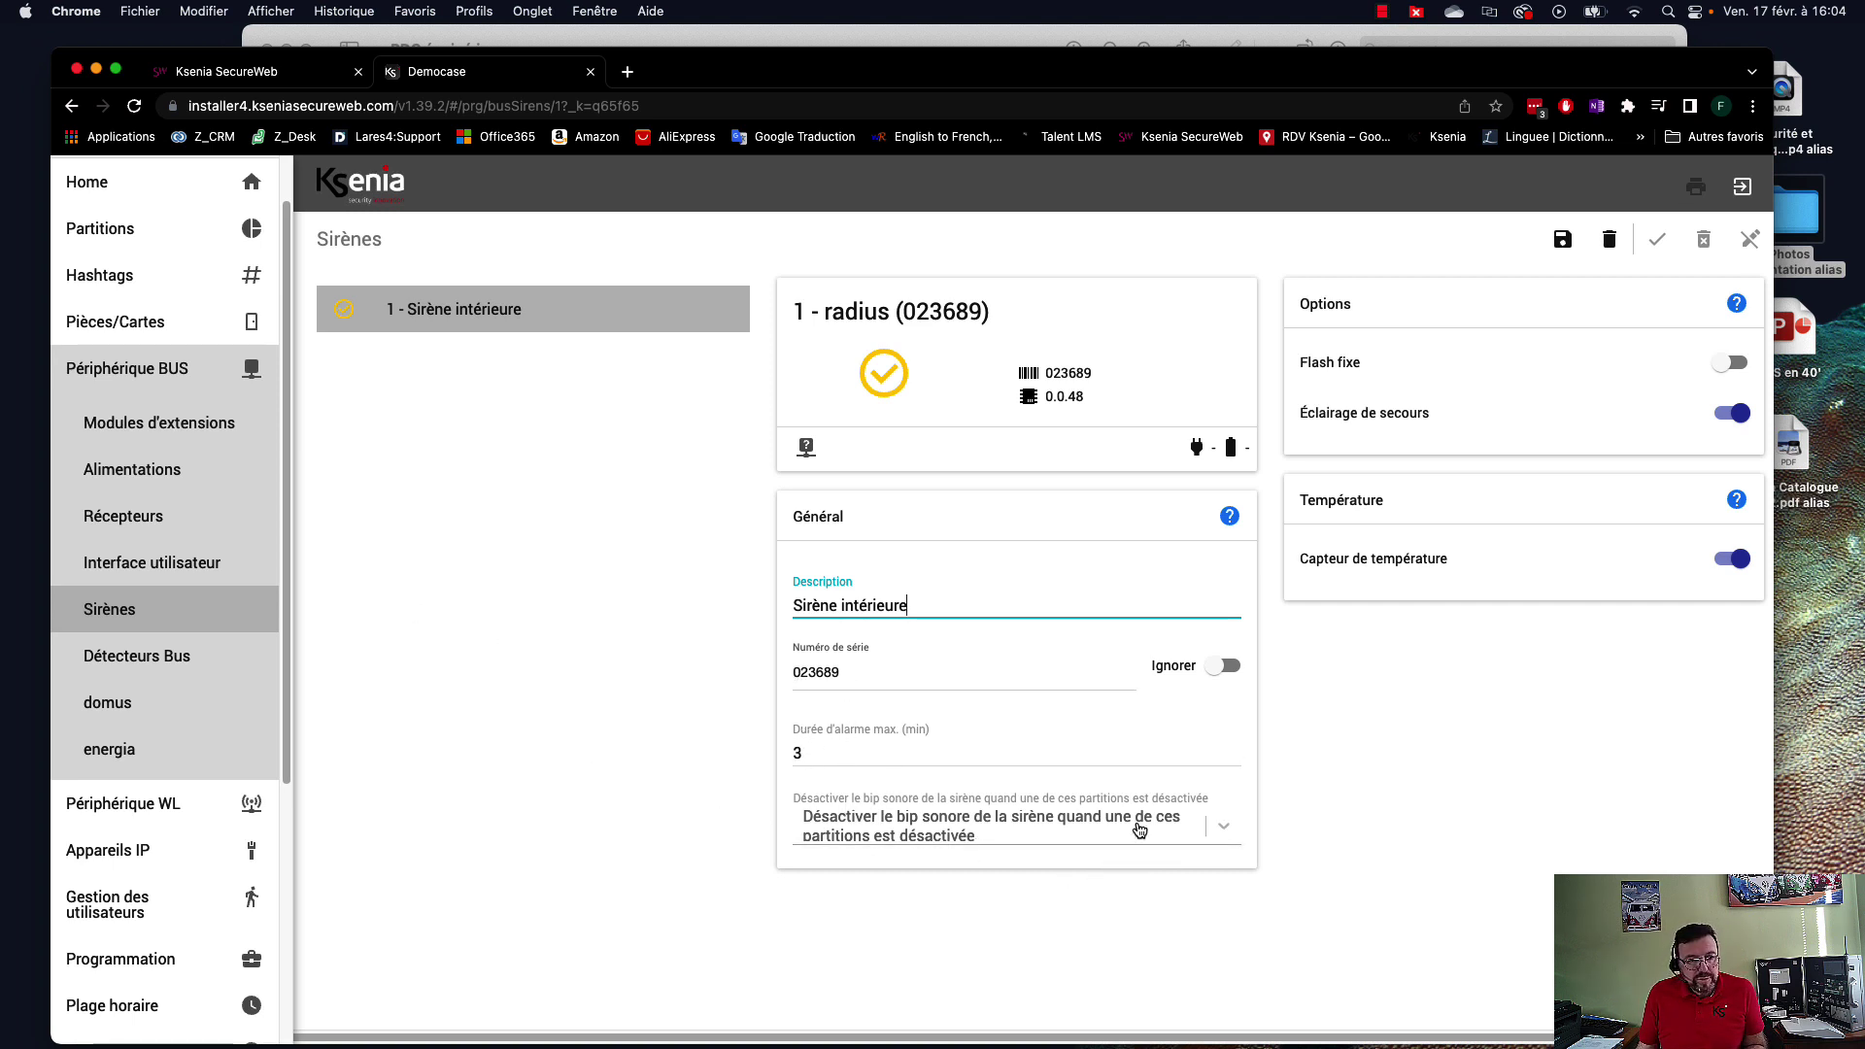
# Disable the siren beep for Détecteurs volumétriques and save the siren.
pyautogui.click(1219, 828)
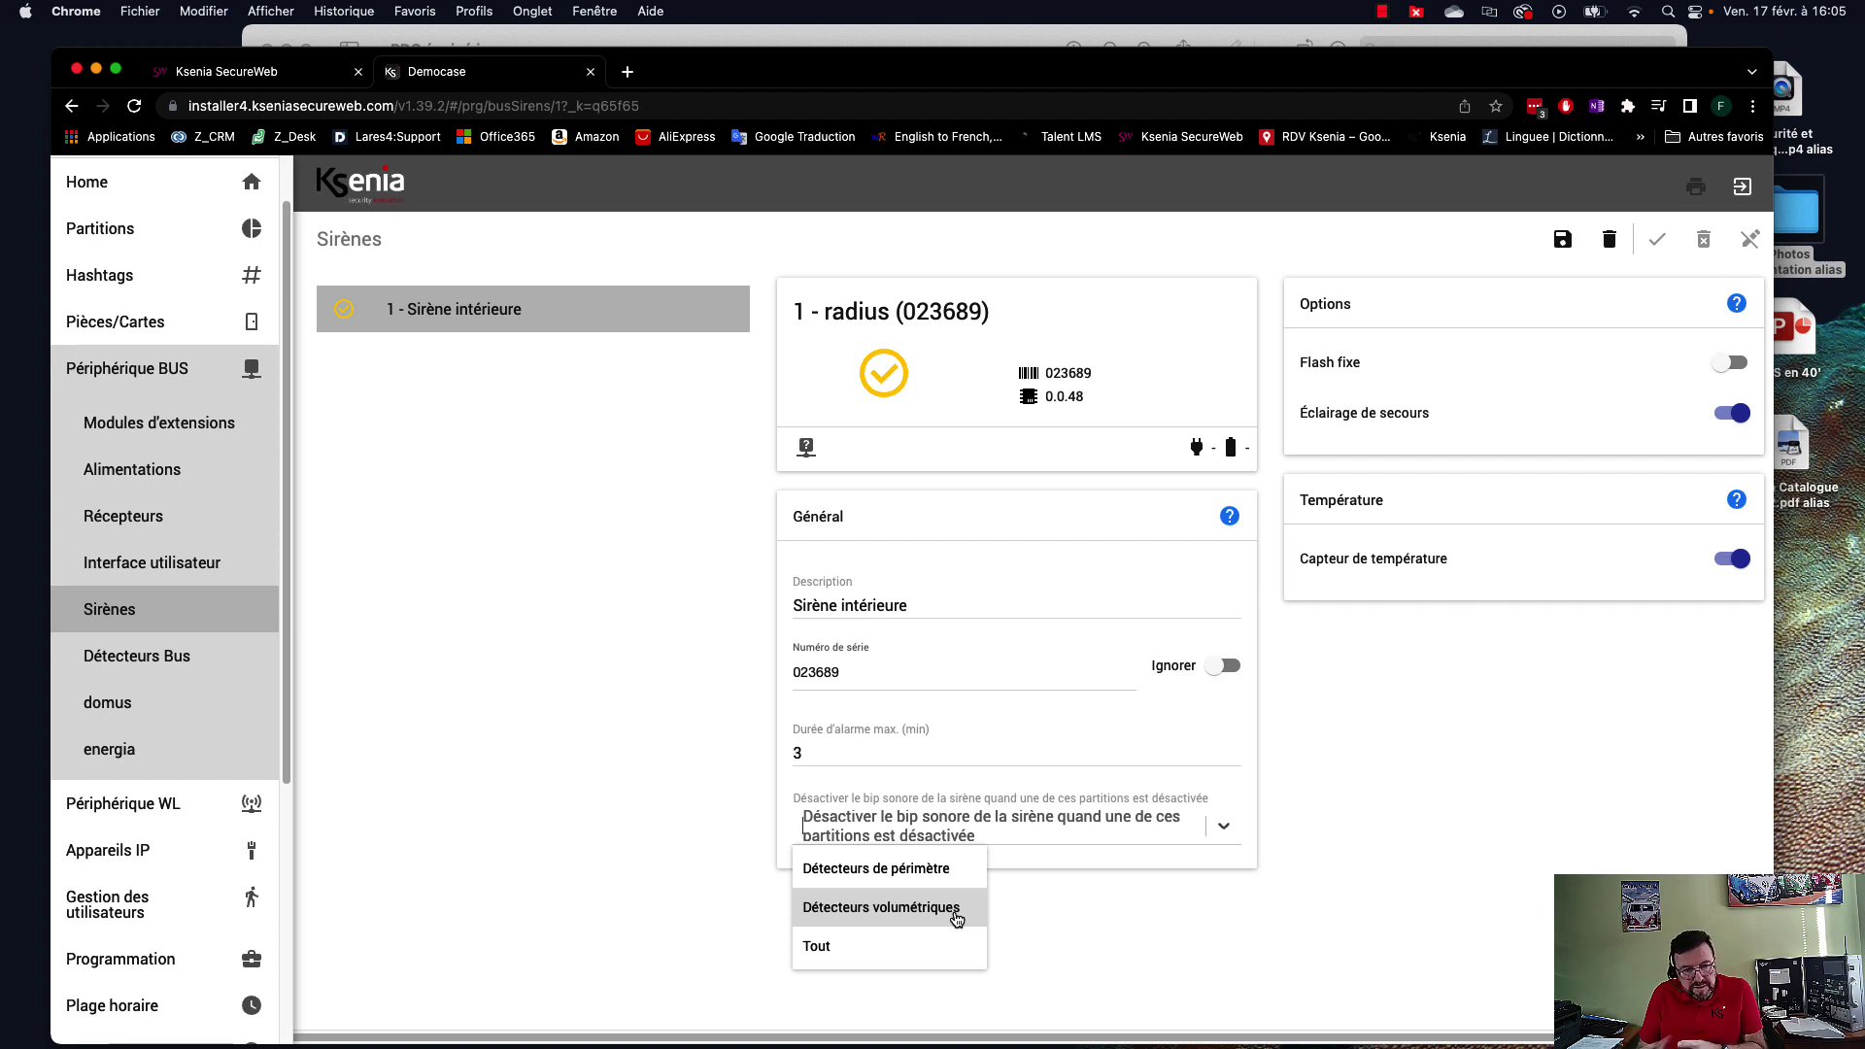
pyautogui.click(957, 916)
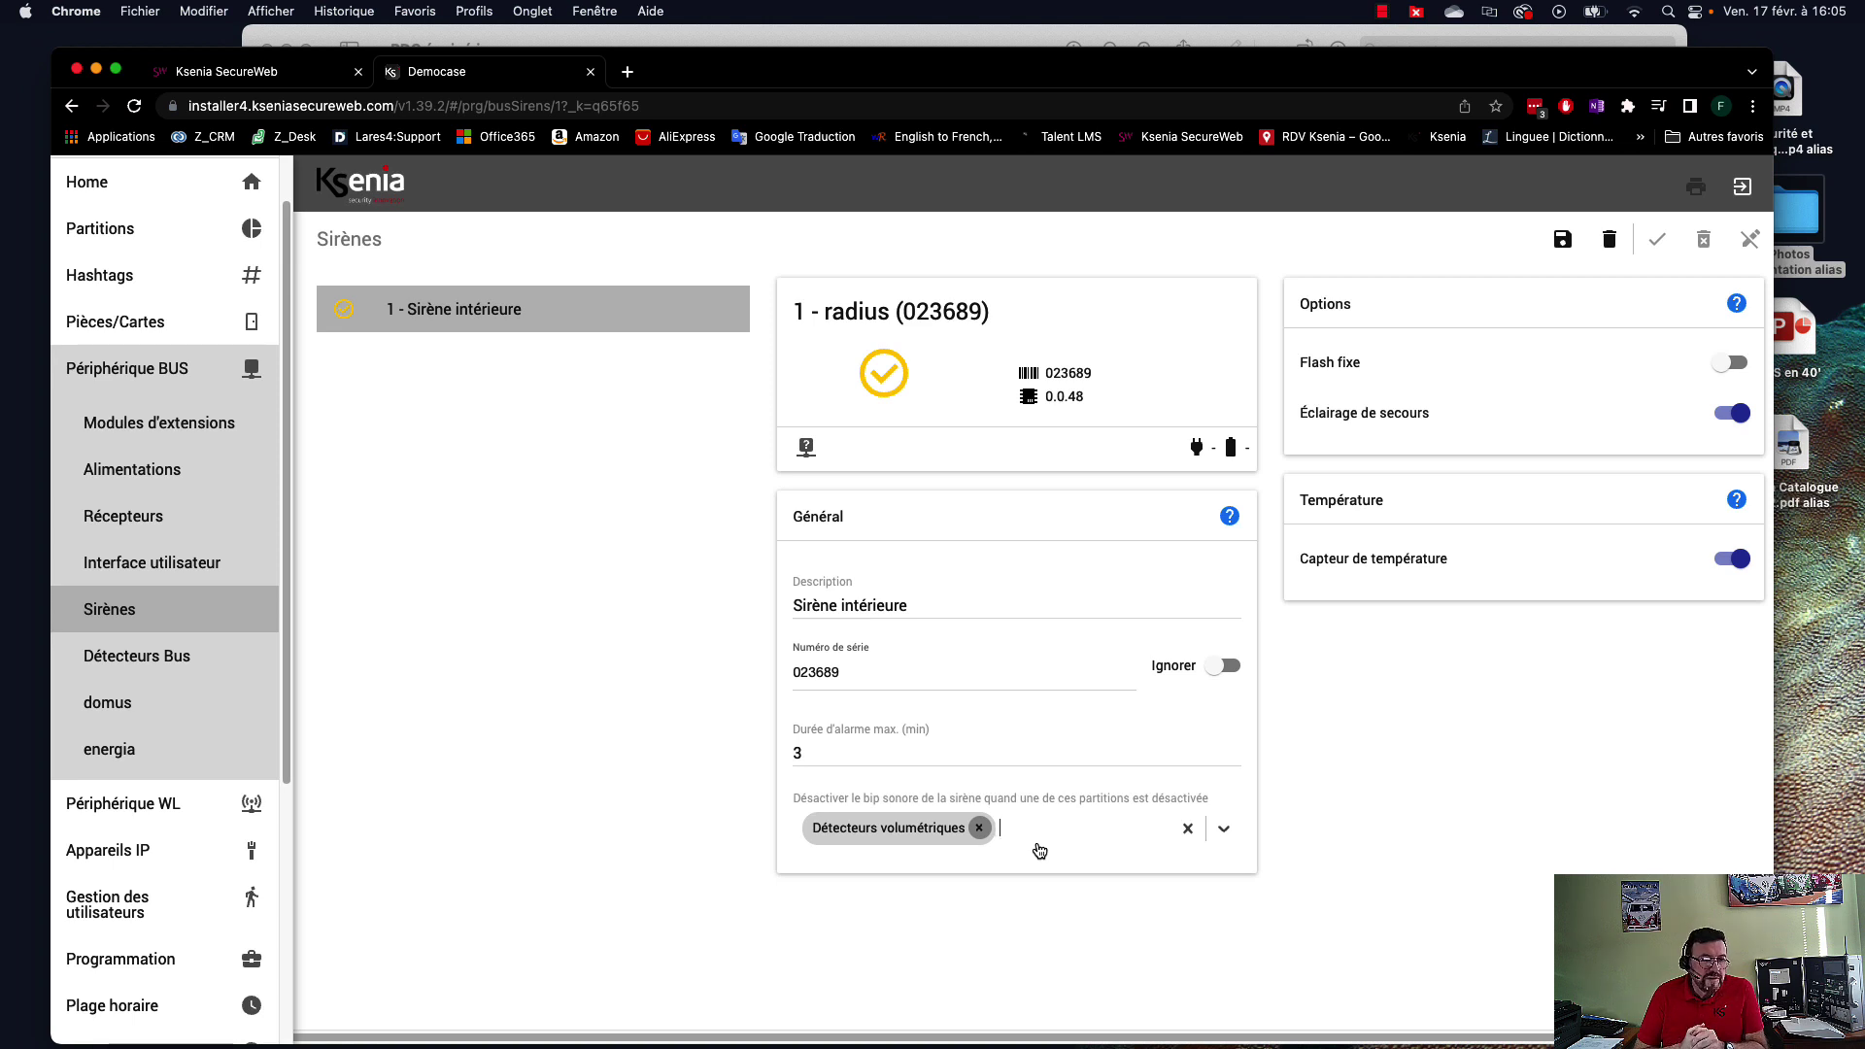
pyautogui.click(1046, 639)
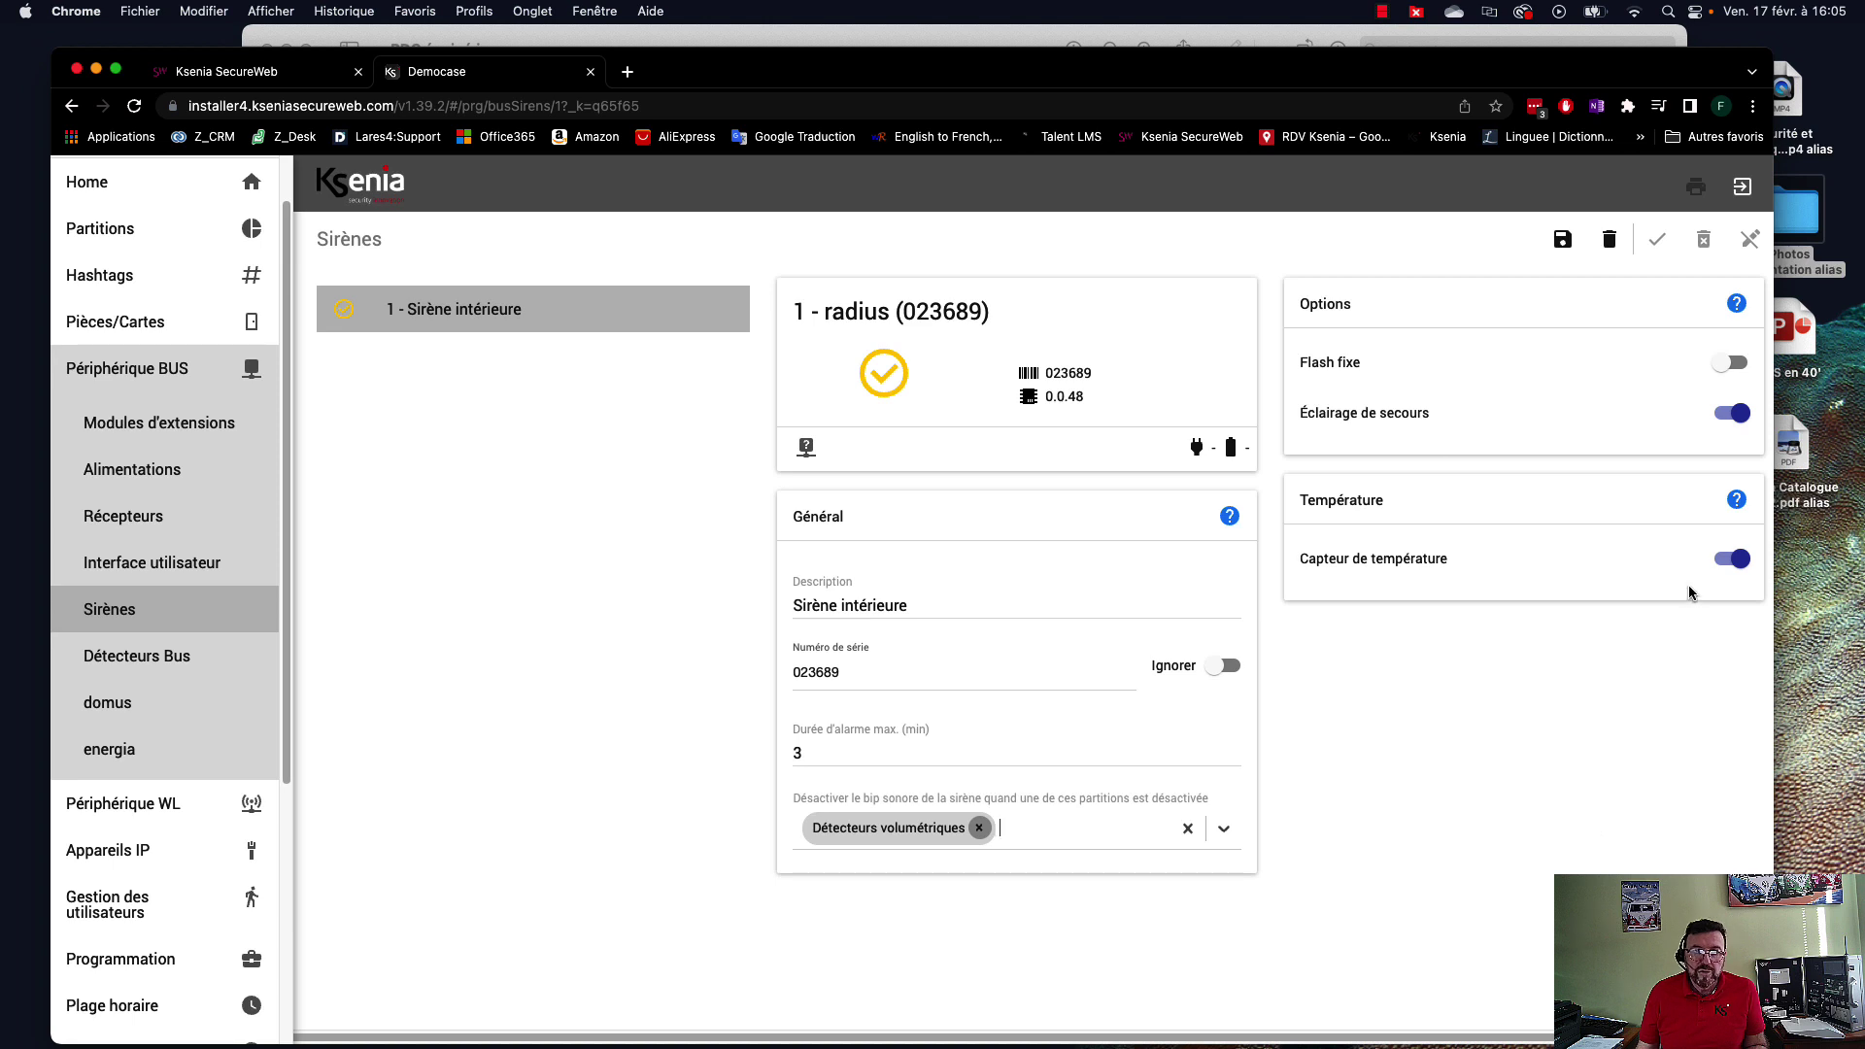
pyautogui.click(1560, 241)
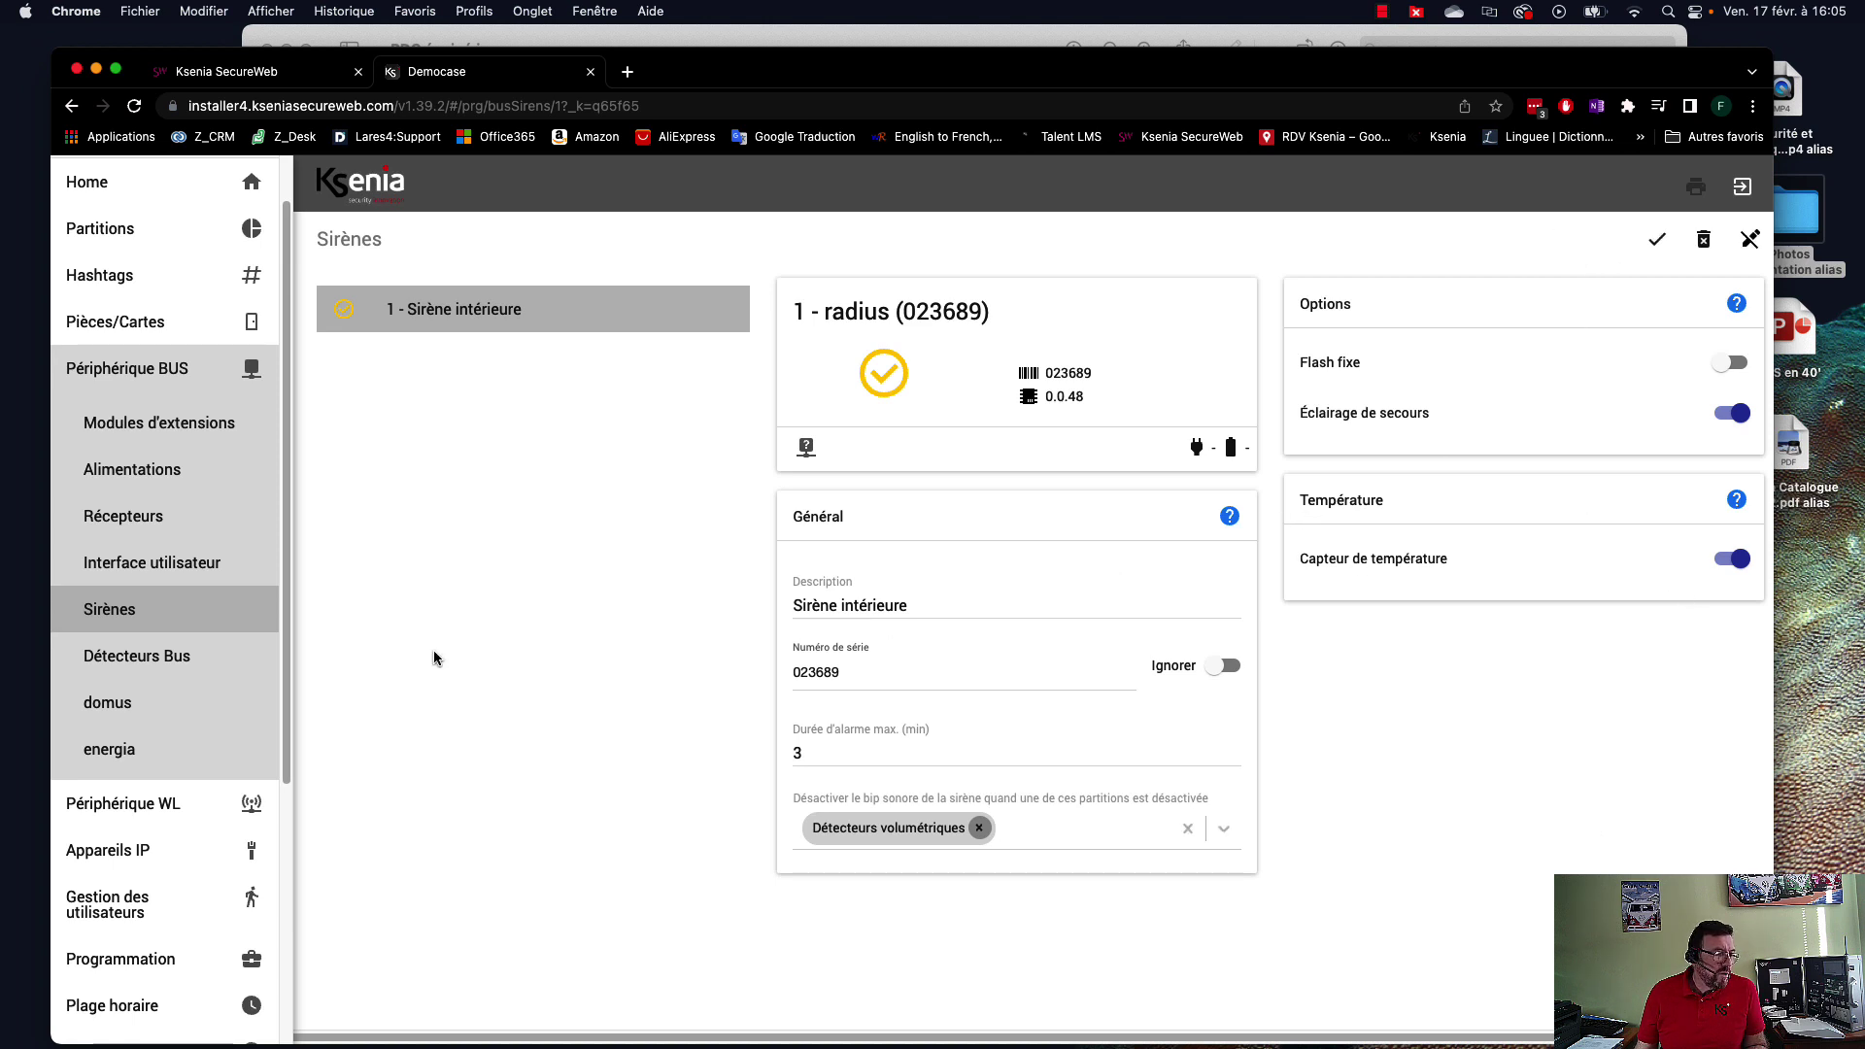
# Open the Détecteur WL page and view the poli porte entrée detector's details.
pyautogui.click(154, 373)
pyautogui.click(146, 418)
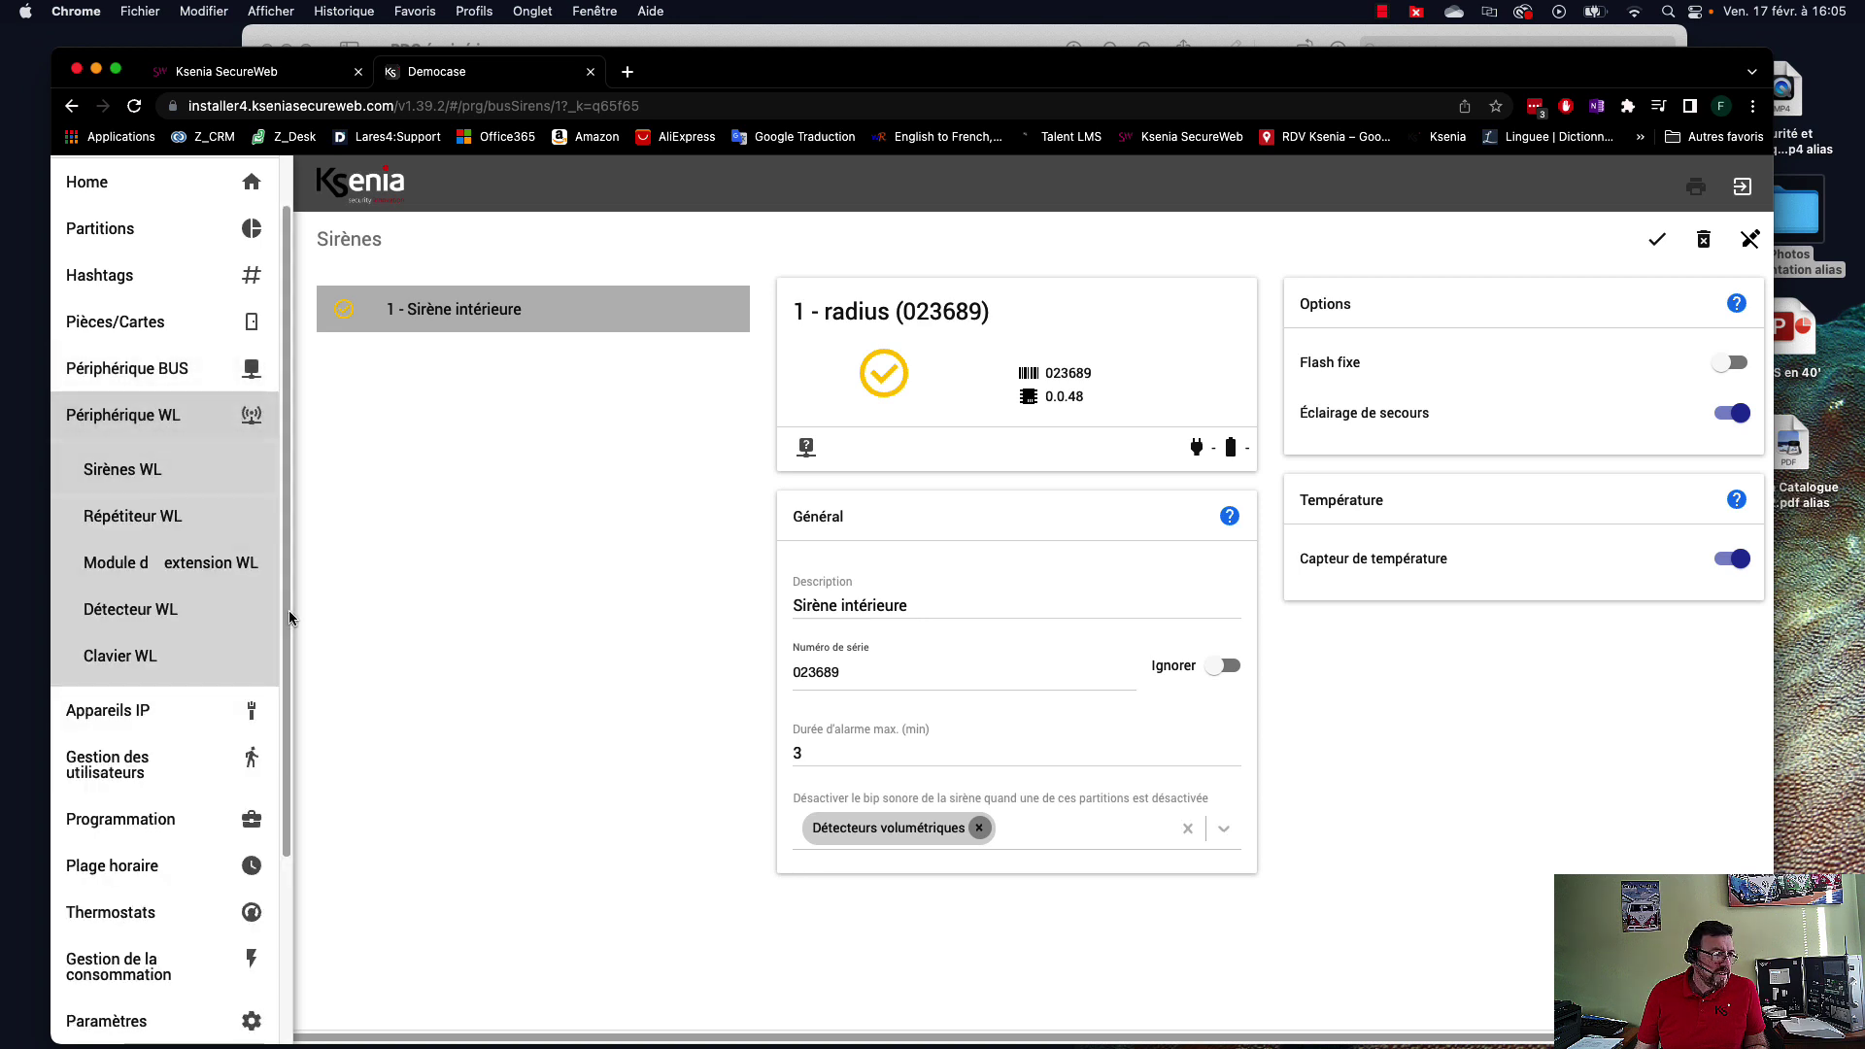
pyautogui.click(158, 616)
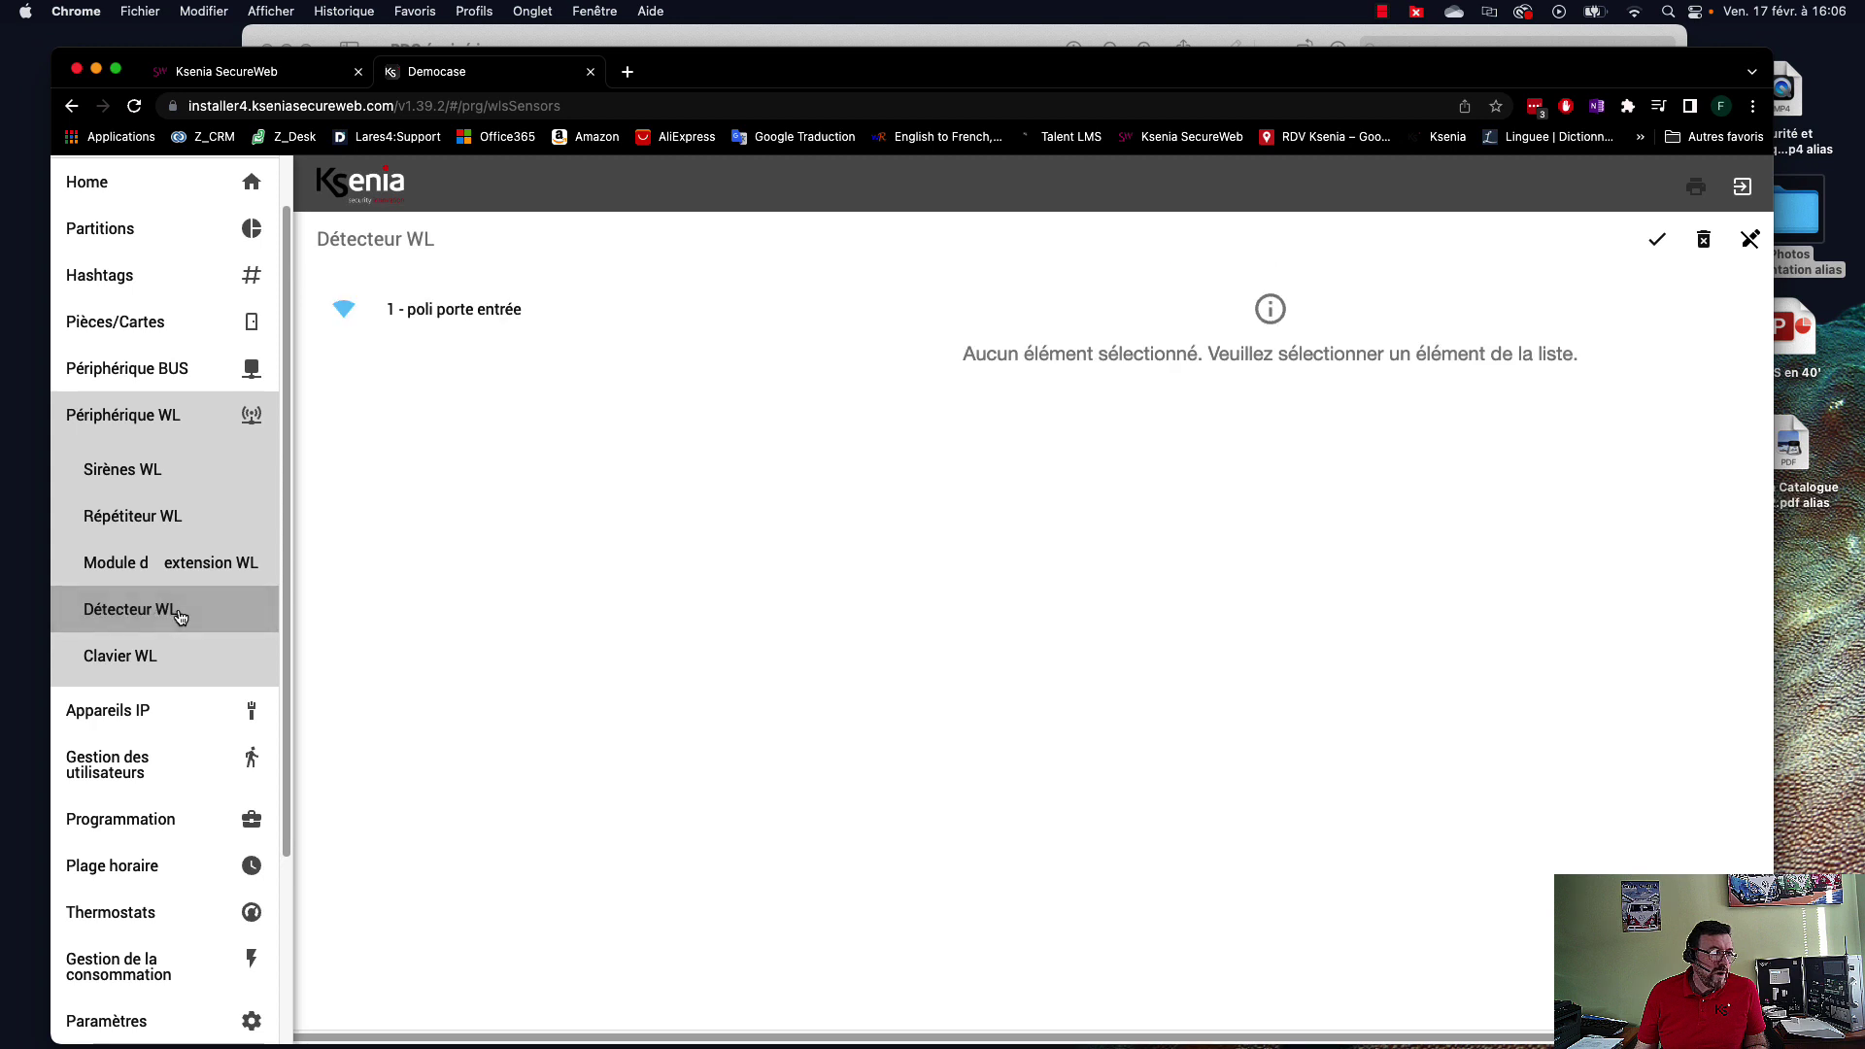
pyautogui.click(475, 318)
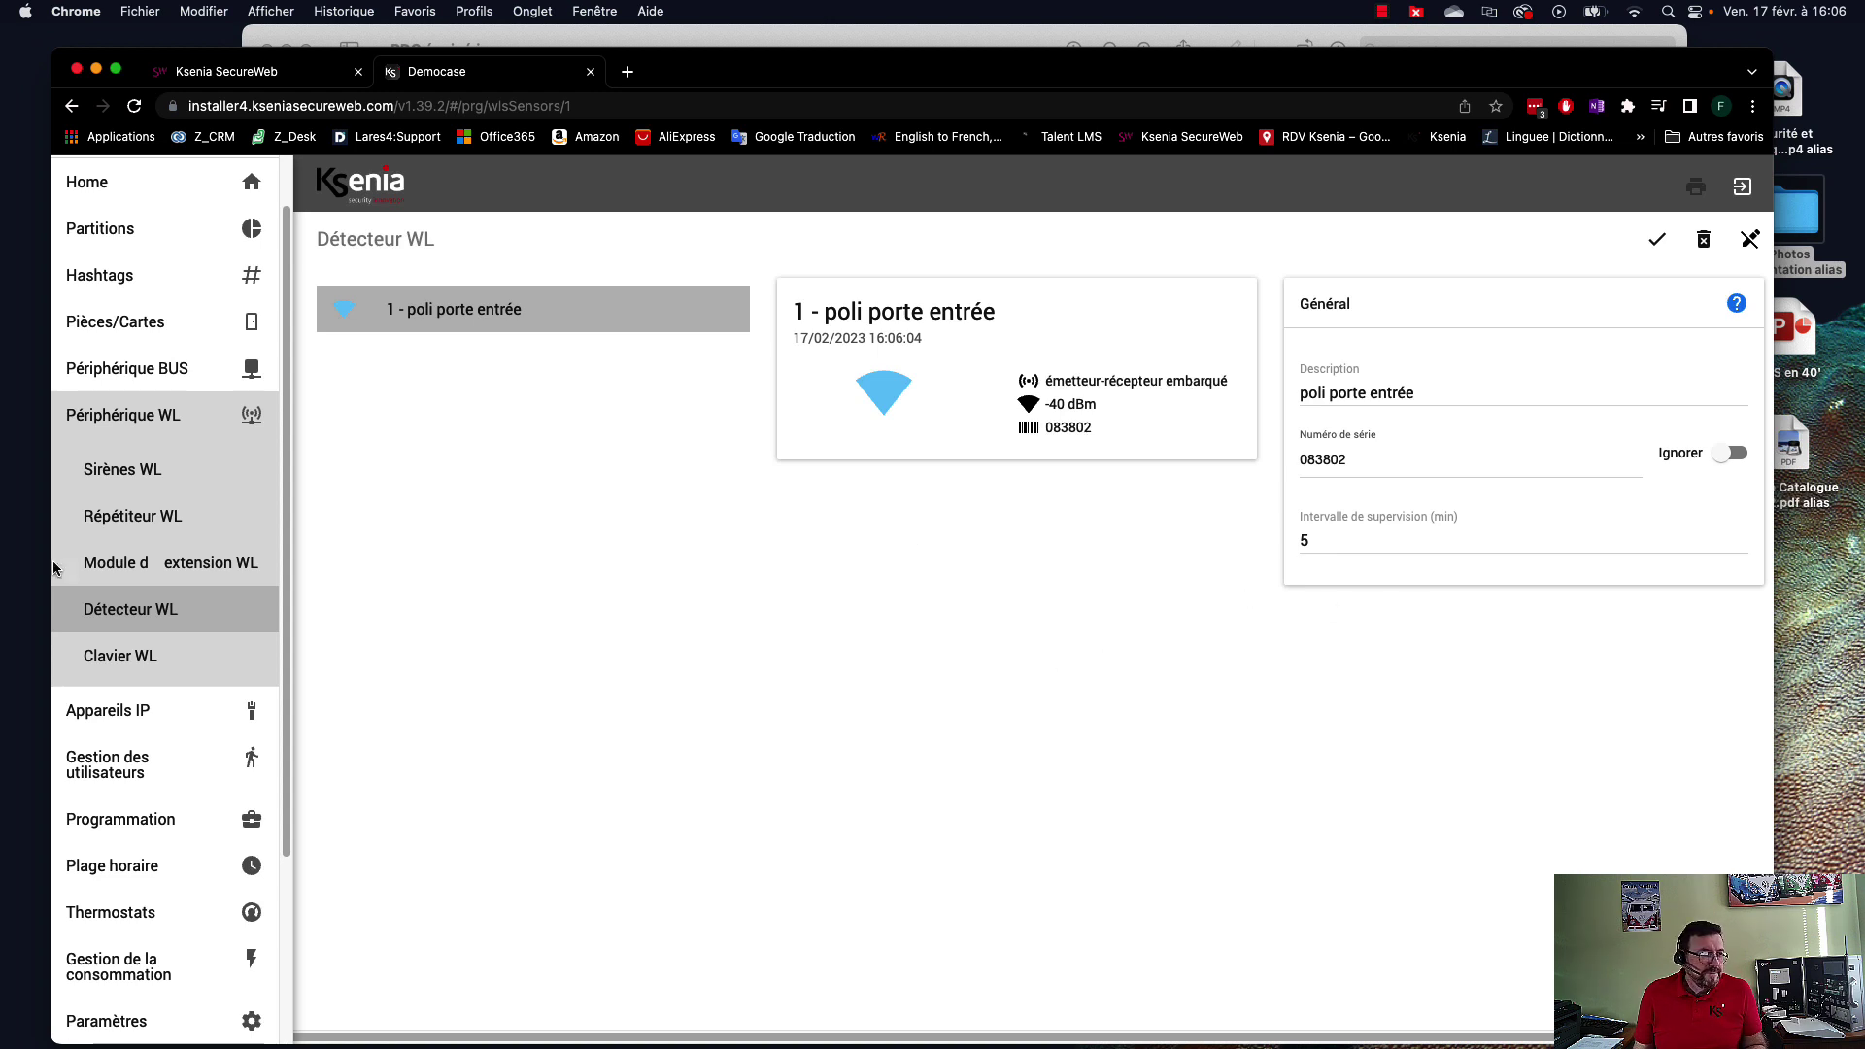
# Add a nanus wireless detector with serial number 545092 and save it.
pyautogui.click(1669, 978)
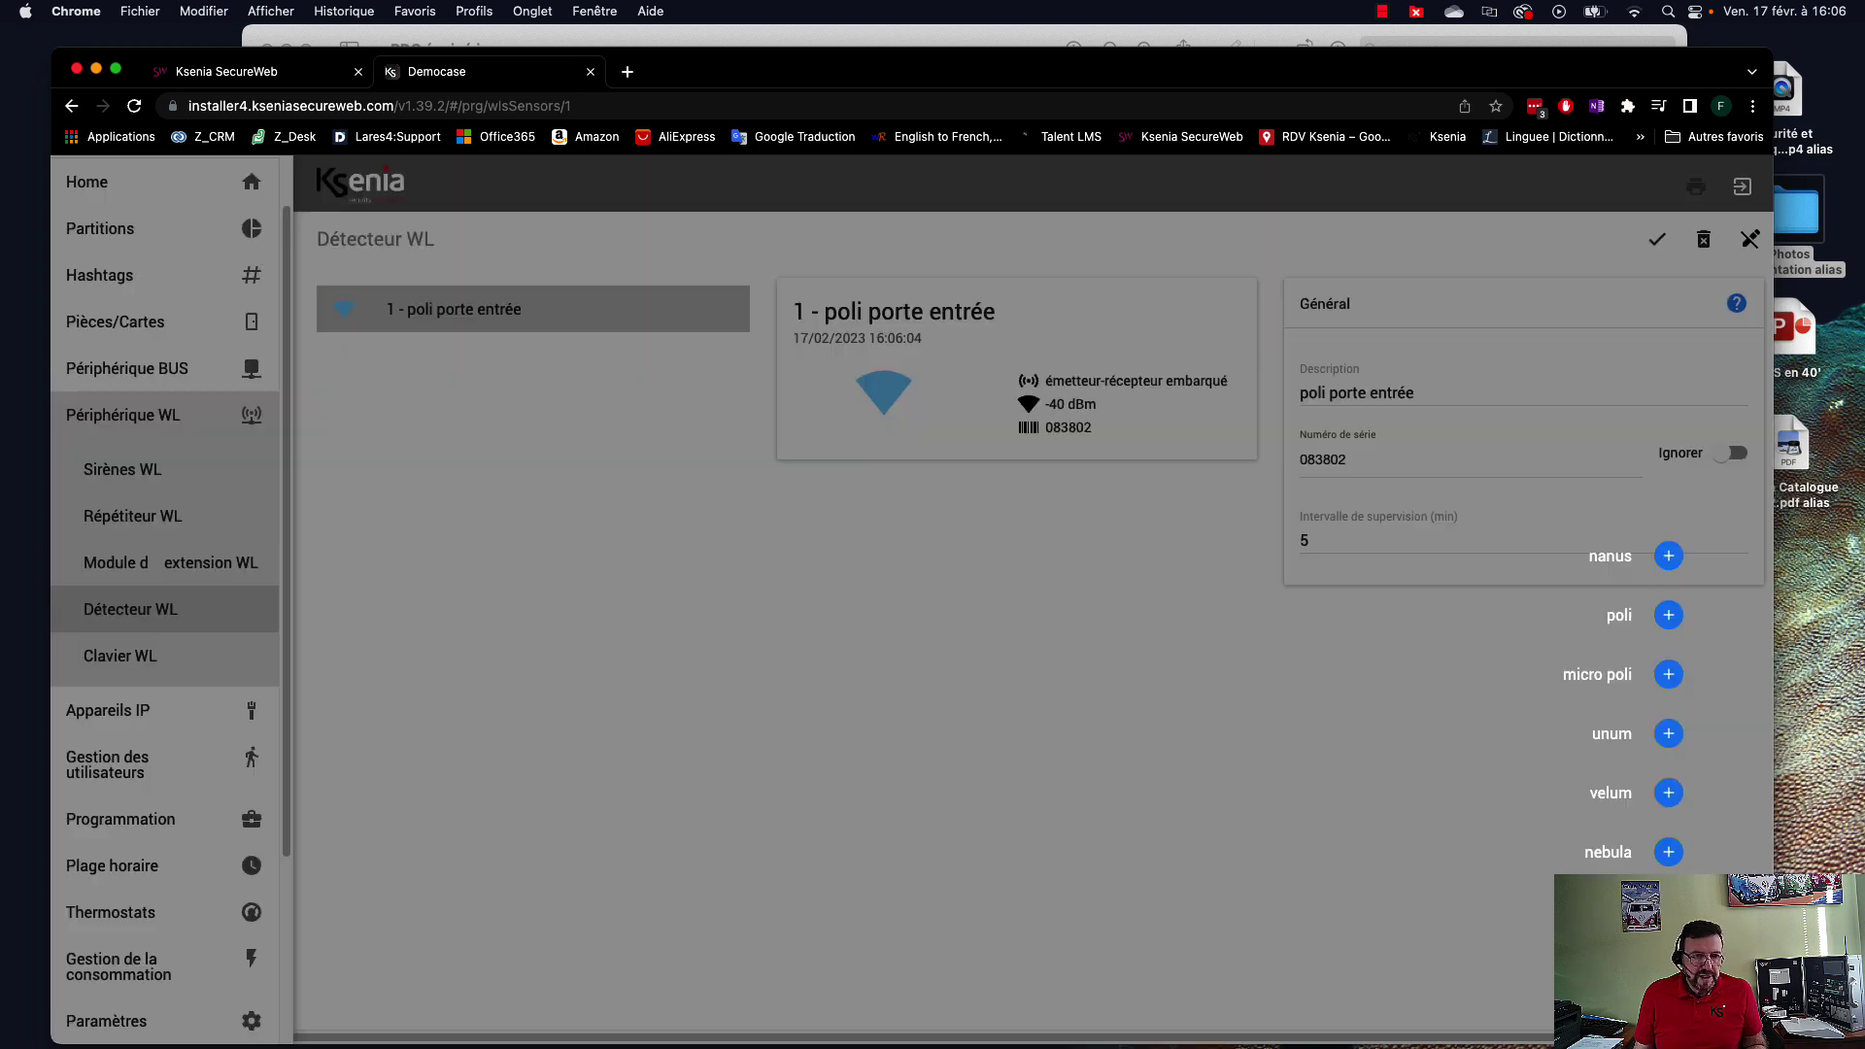
pyautogui.click(1670, 556)
pyautogui.click(864, 459)
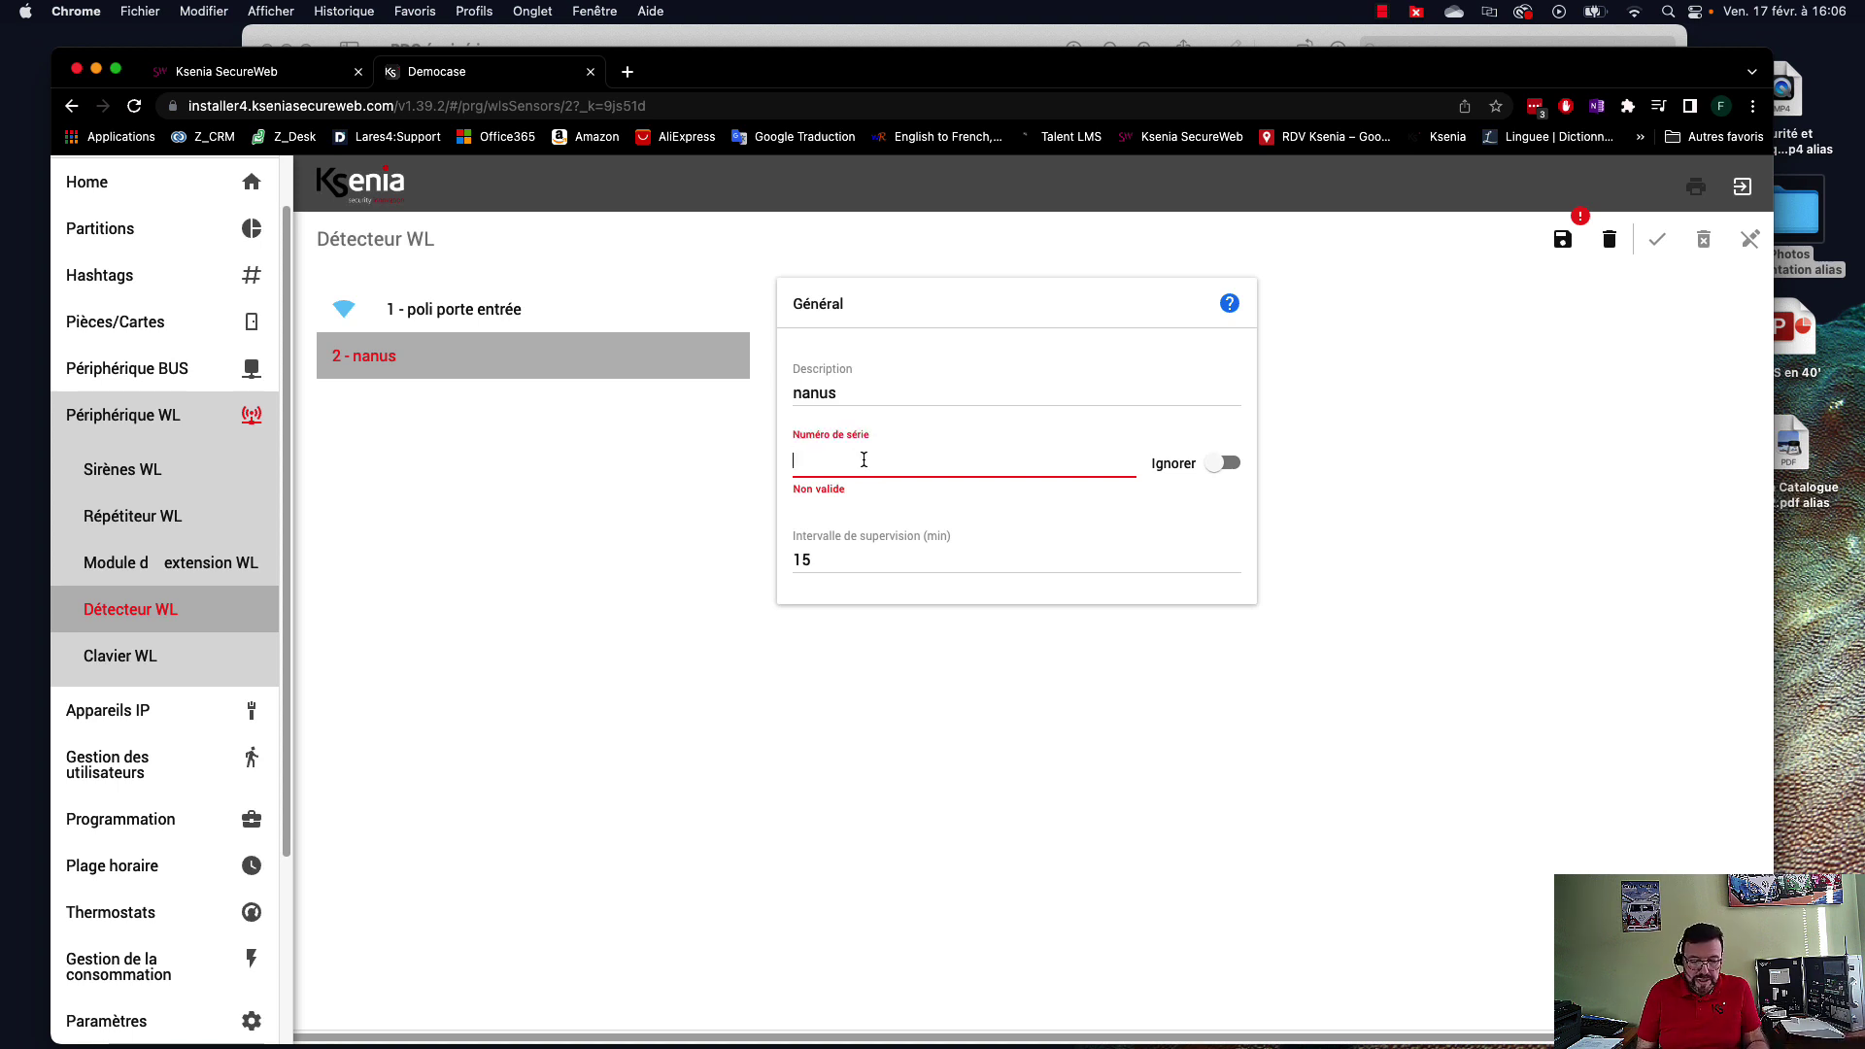
pyautogui.write('54')
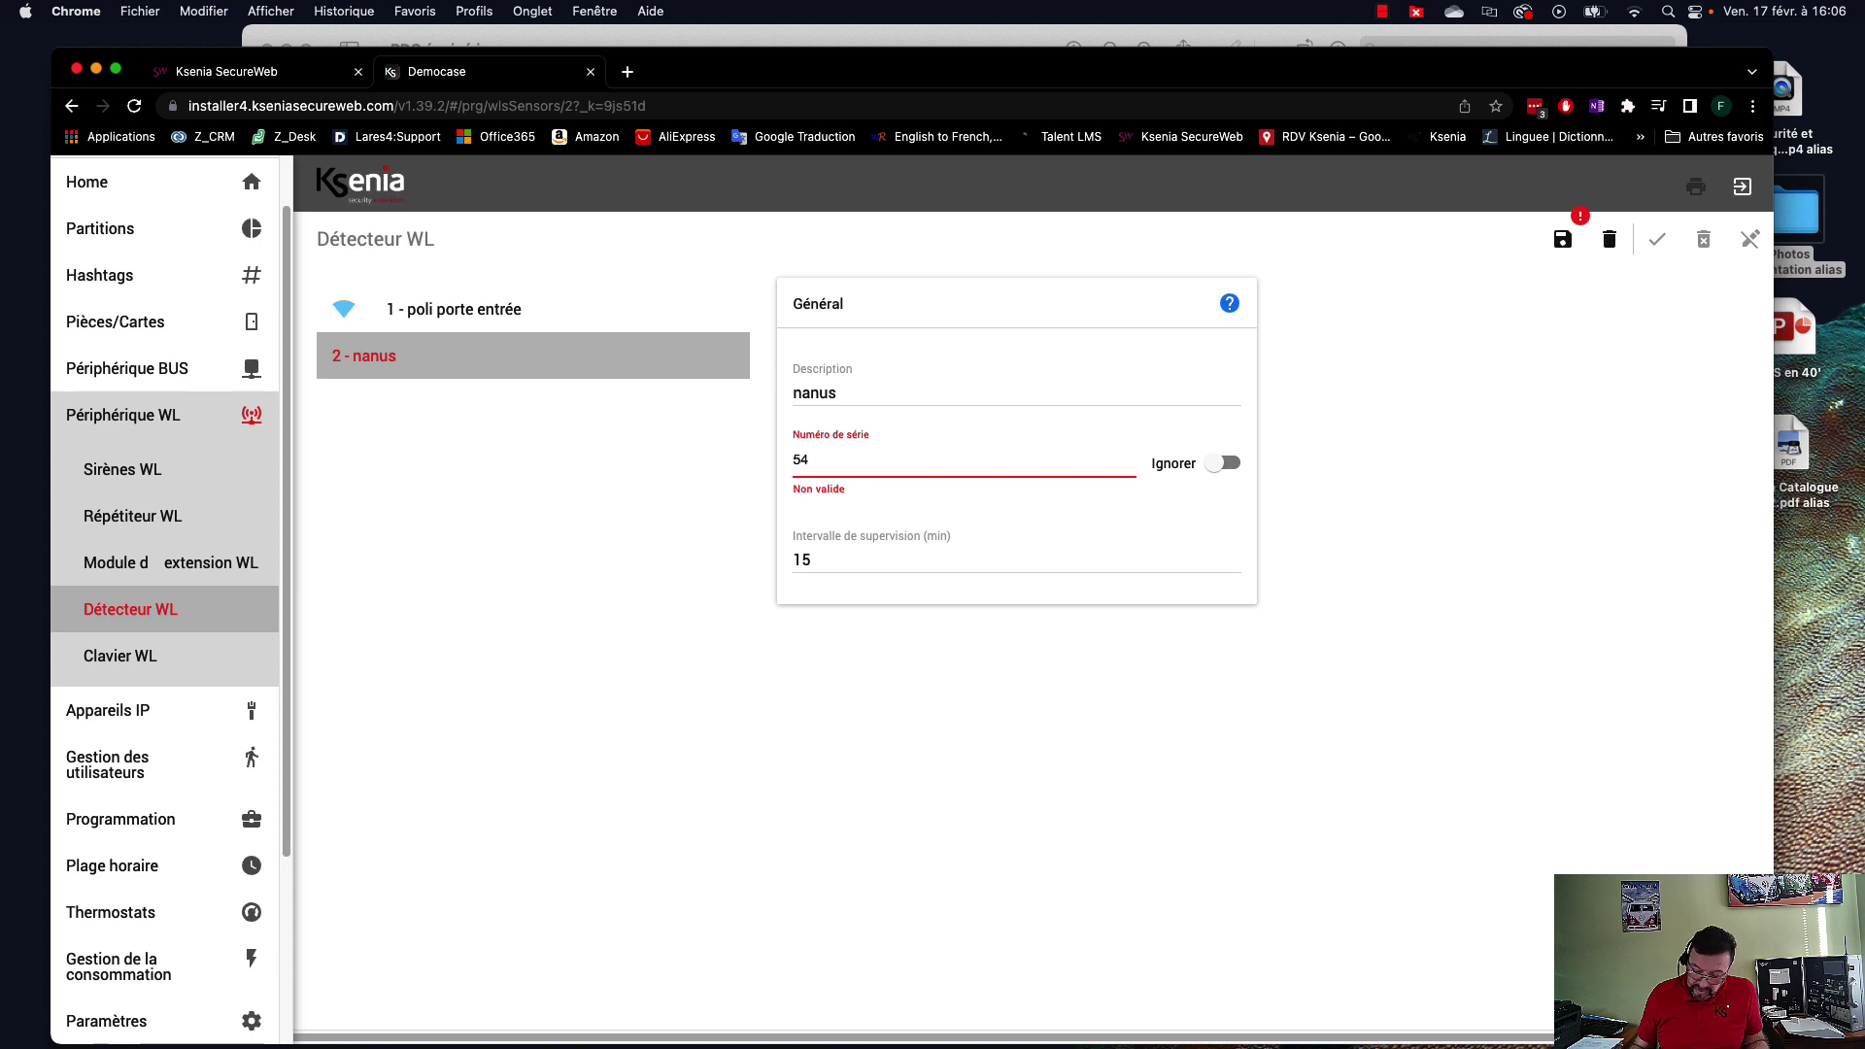
pyautogui.write('5092')
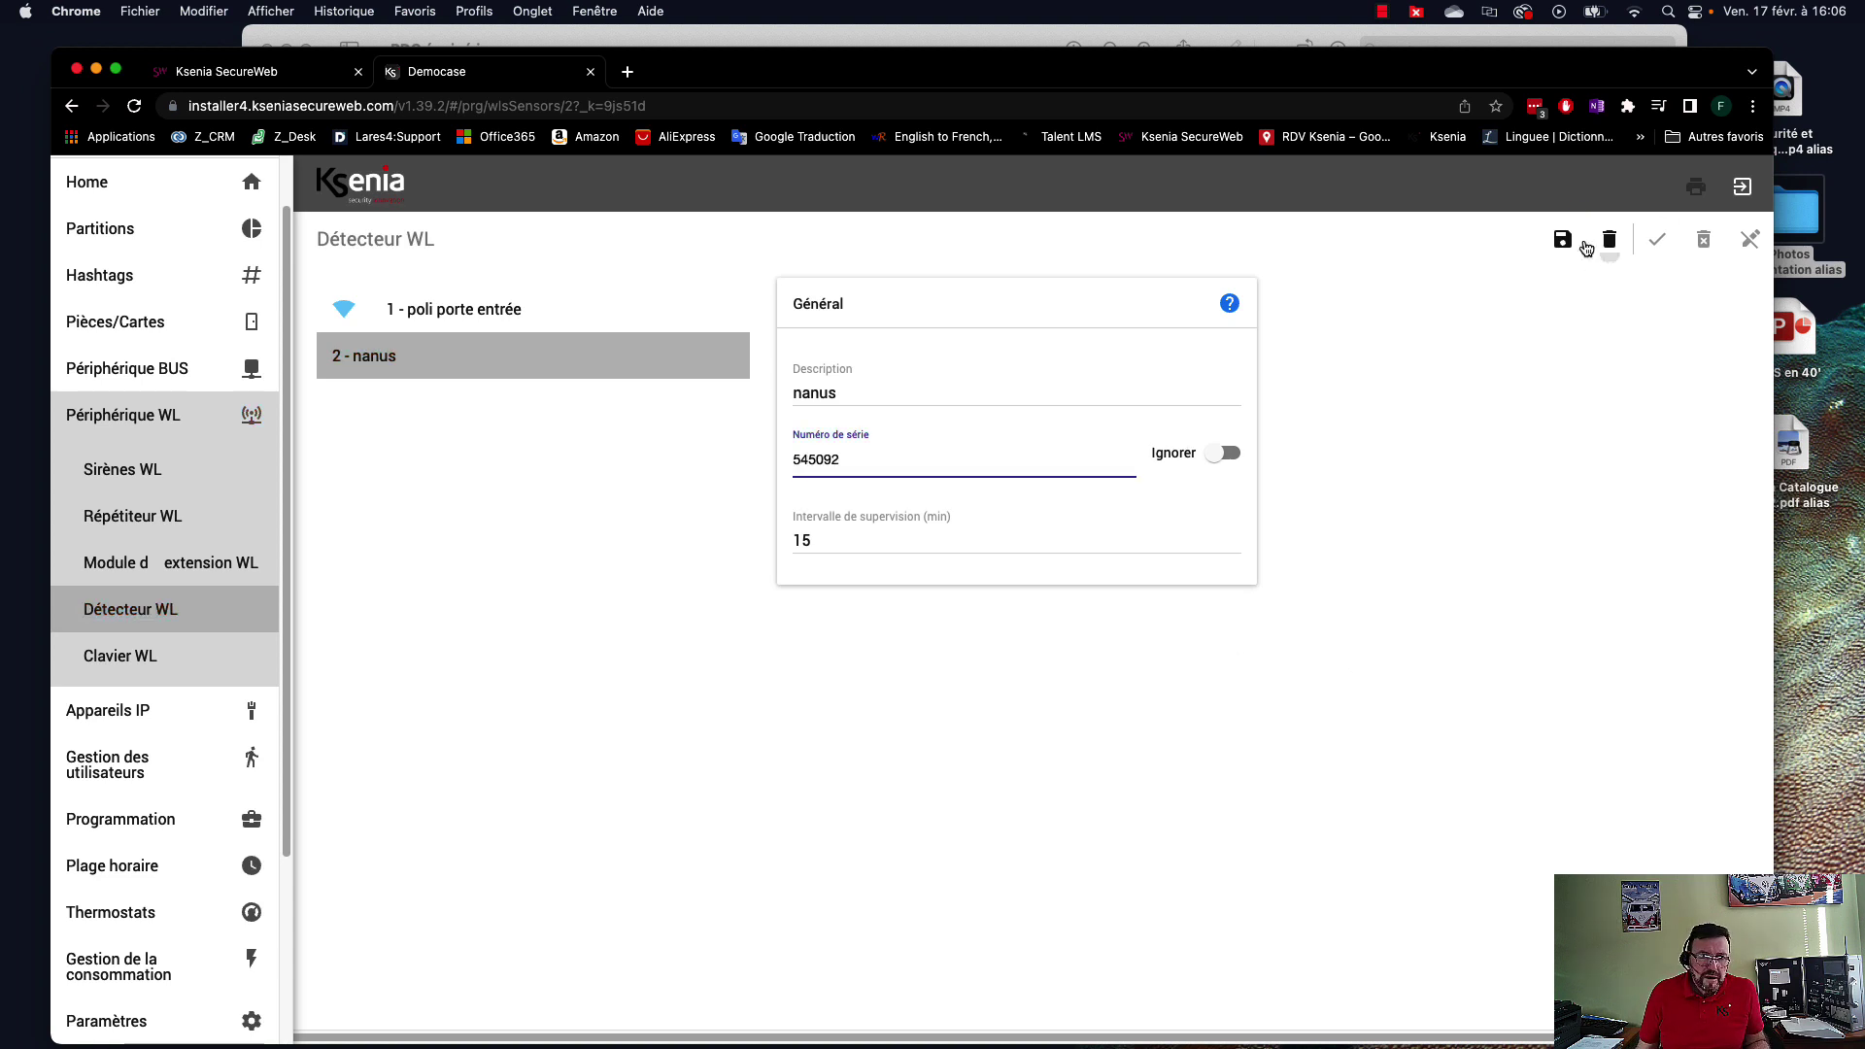
pyautogui.click(1563, 239)
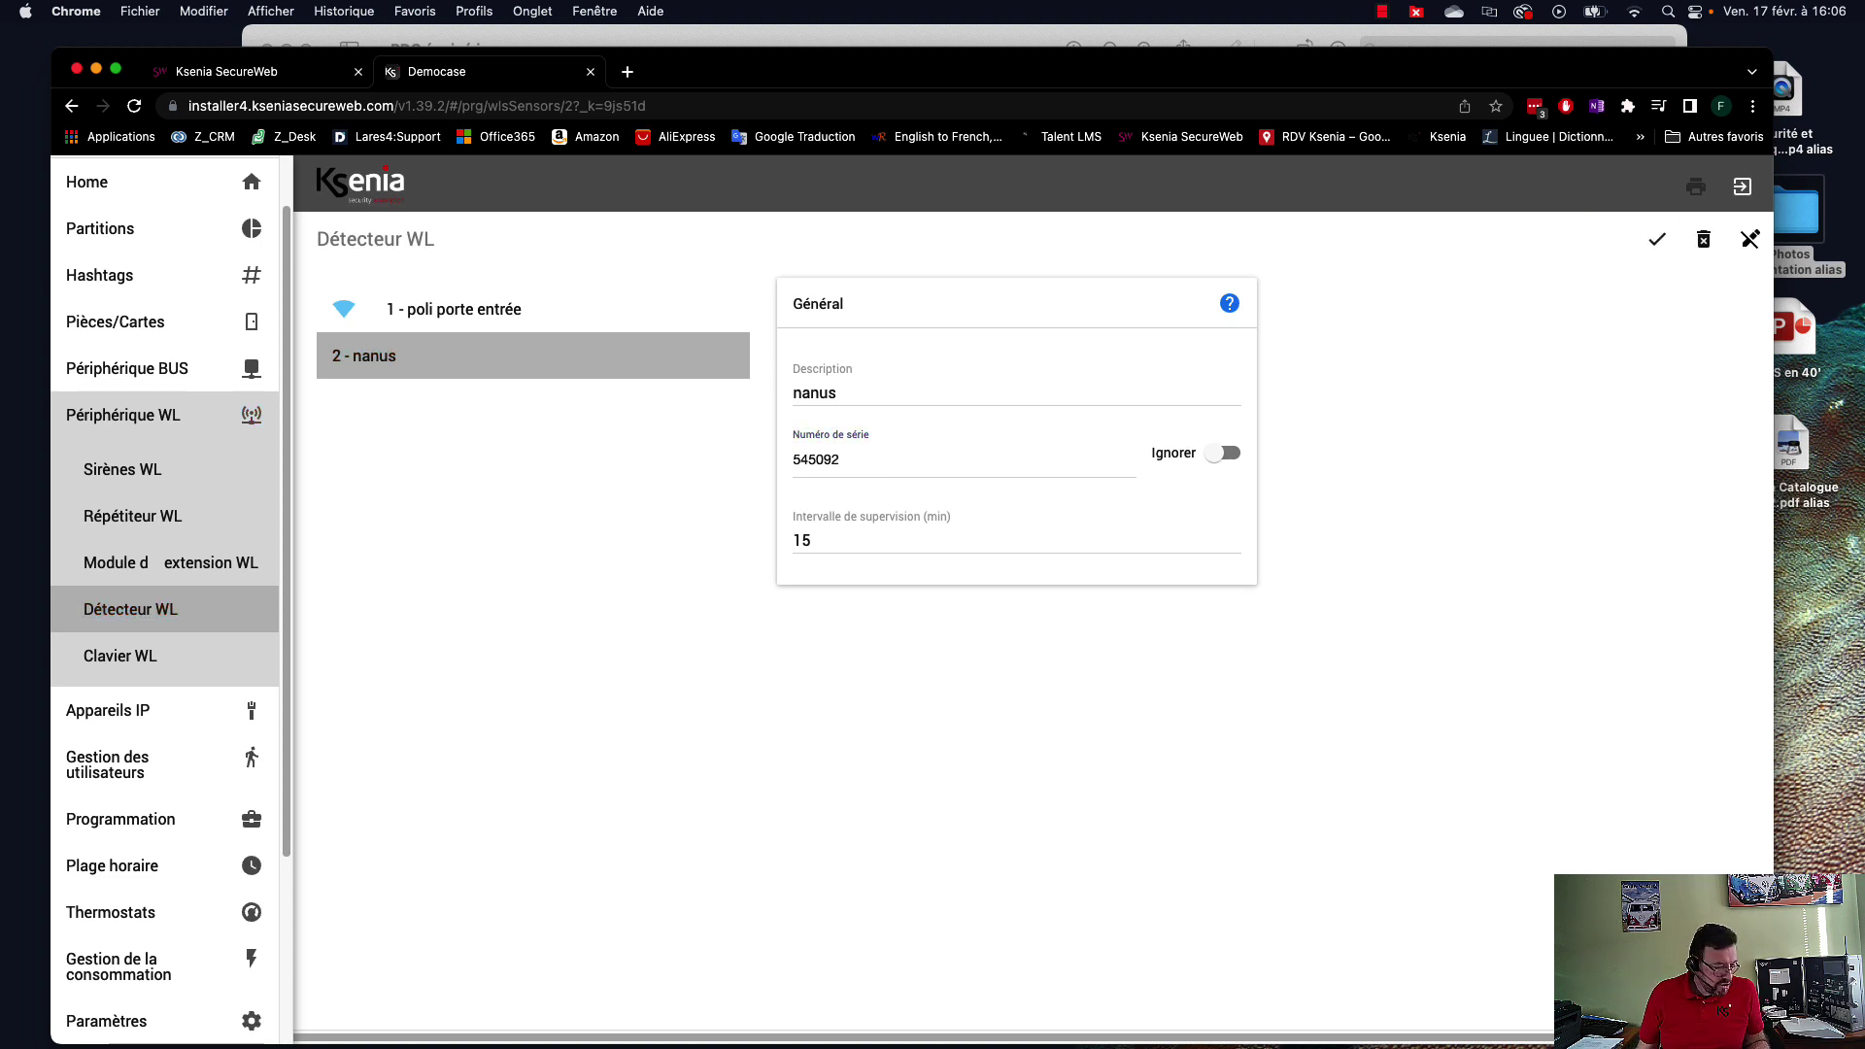
pyautogui.click(1670, 977)
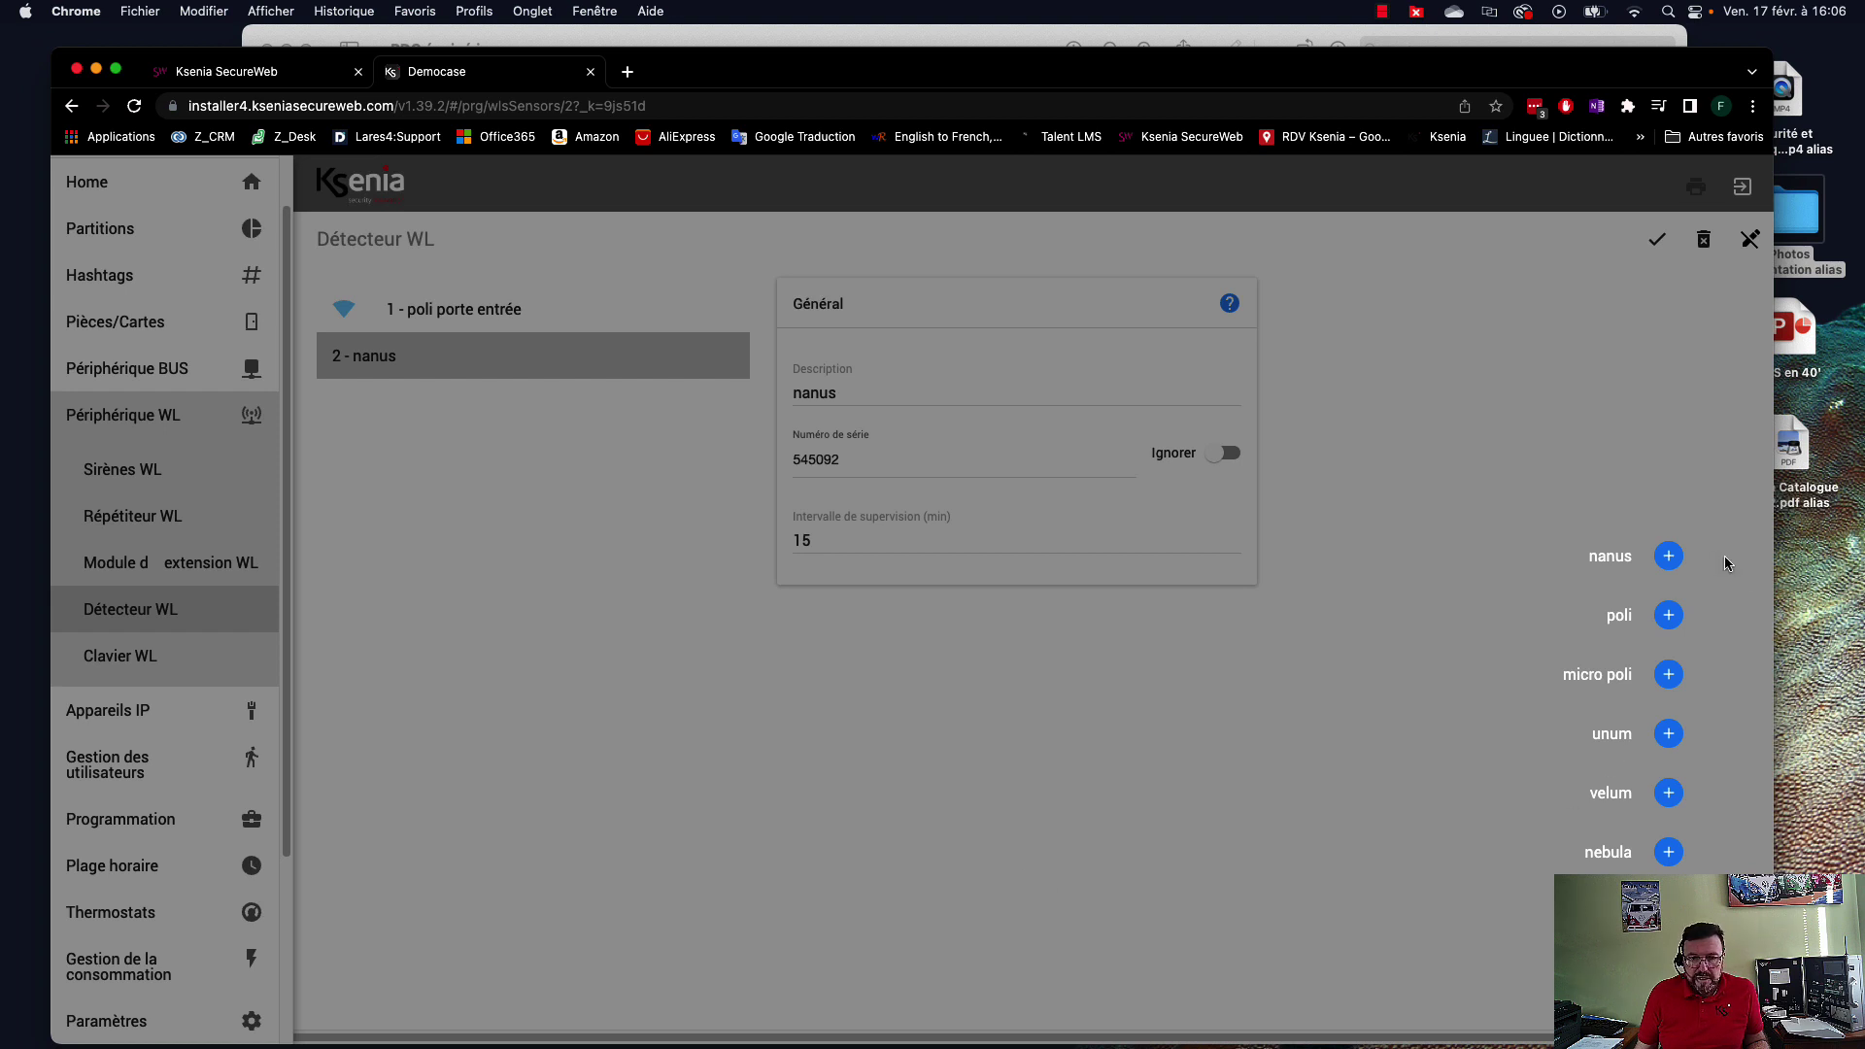
# Create a micro poli detector, describe it as SdB, and enter serial 000115.
pyautogui.click(1668, 678)
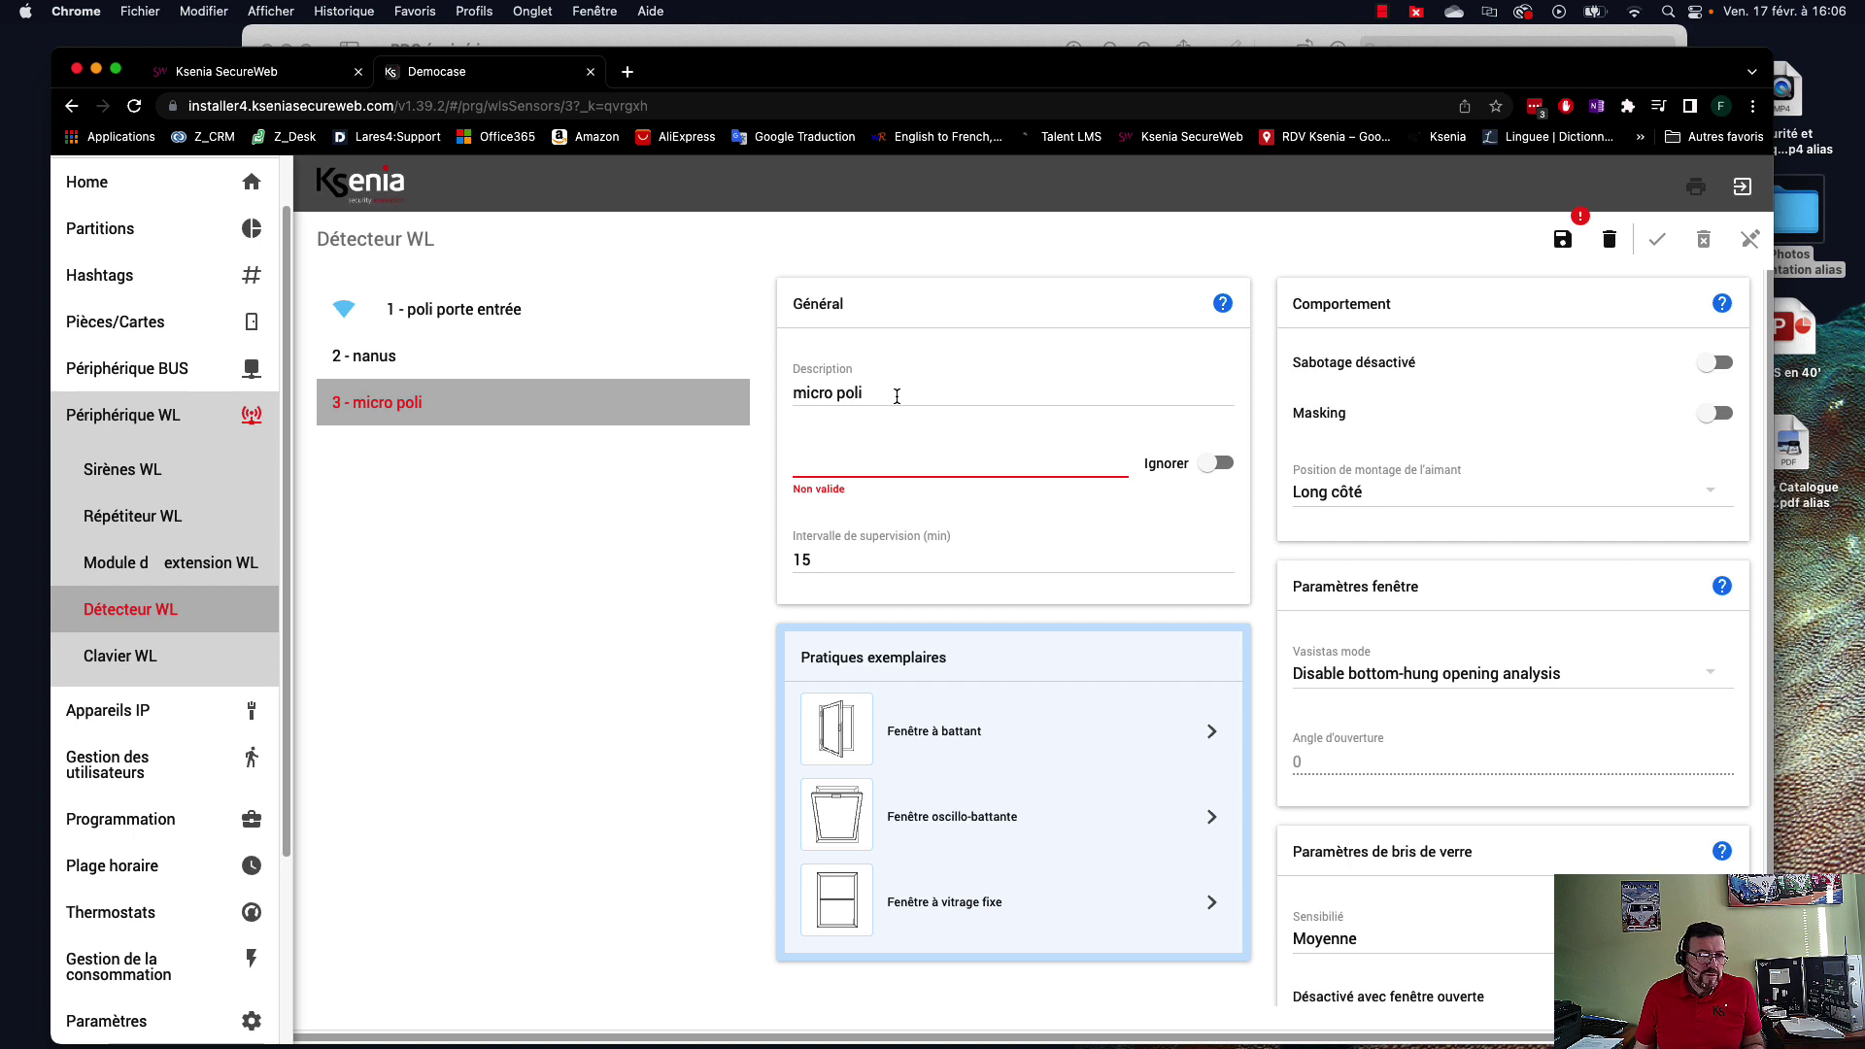
pyautogui.moveTo(884, 388); pyautogui.dragTo(761, 406)
pyautogui.write('SdB')
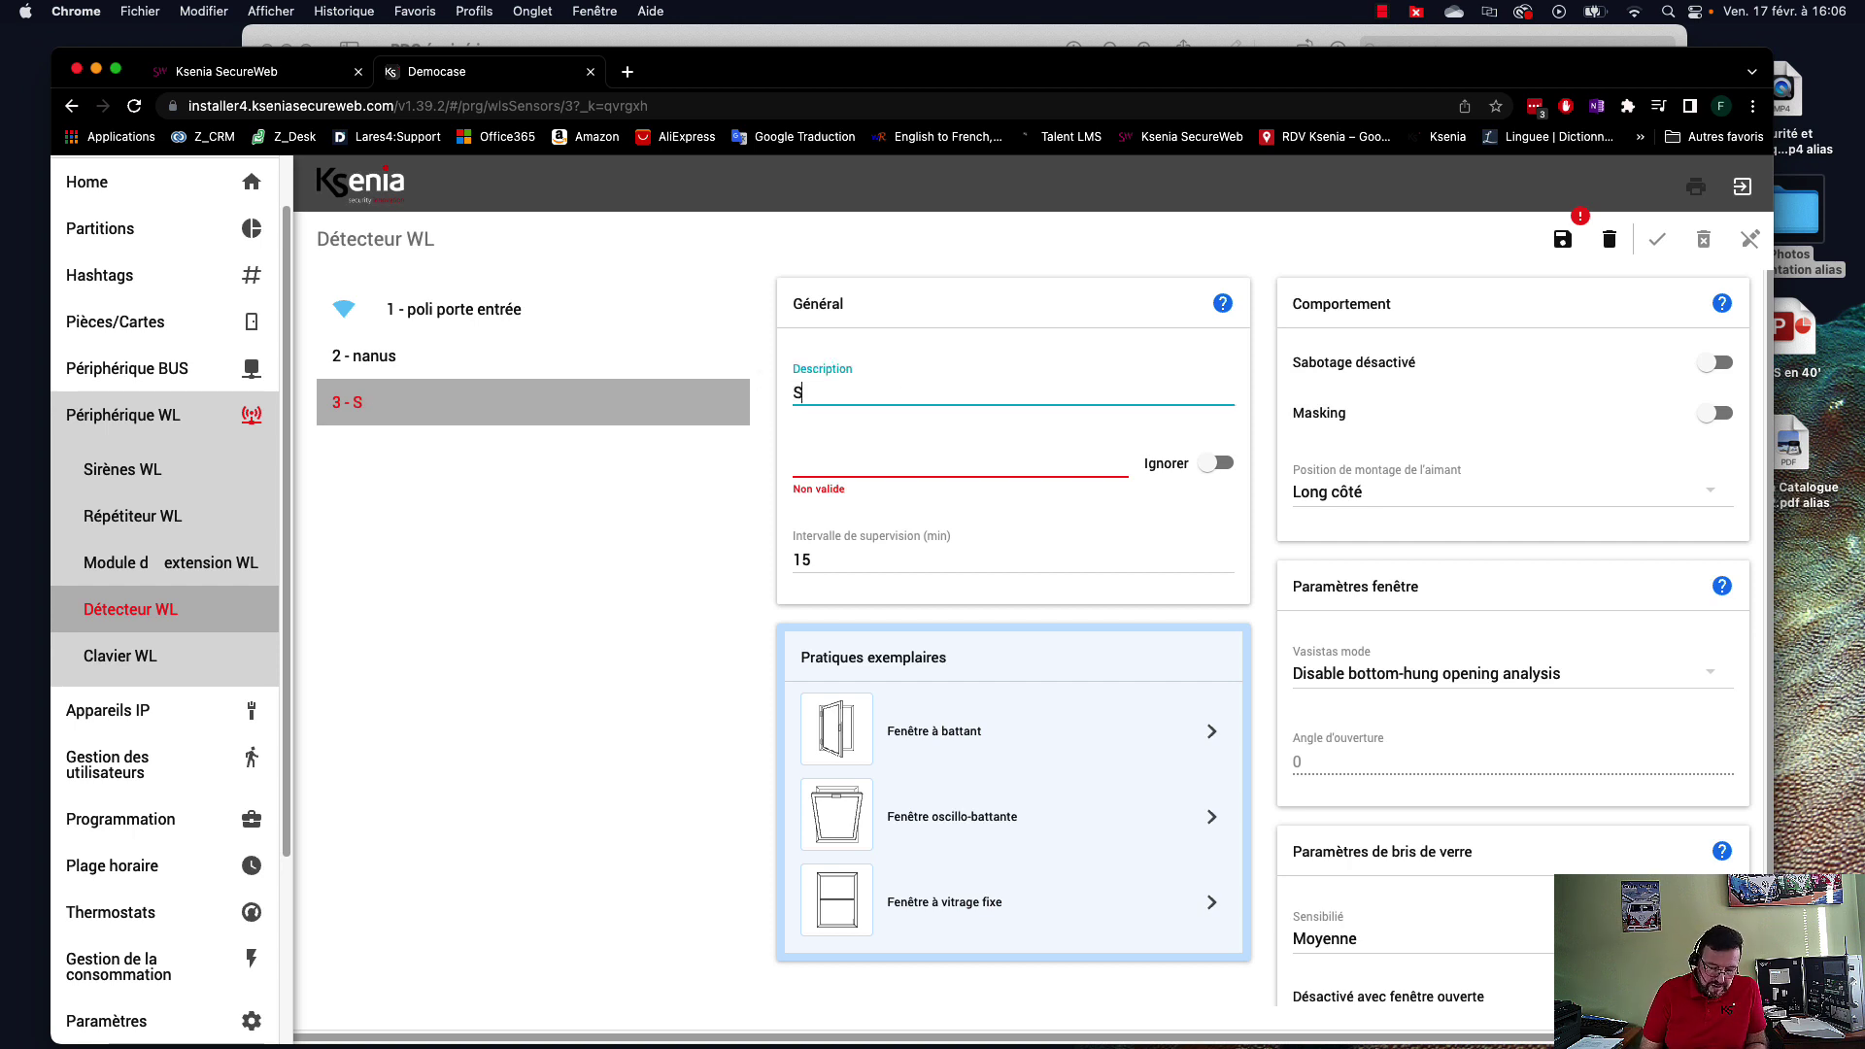
pyautogui.click(914, 451)
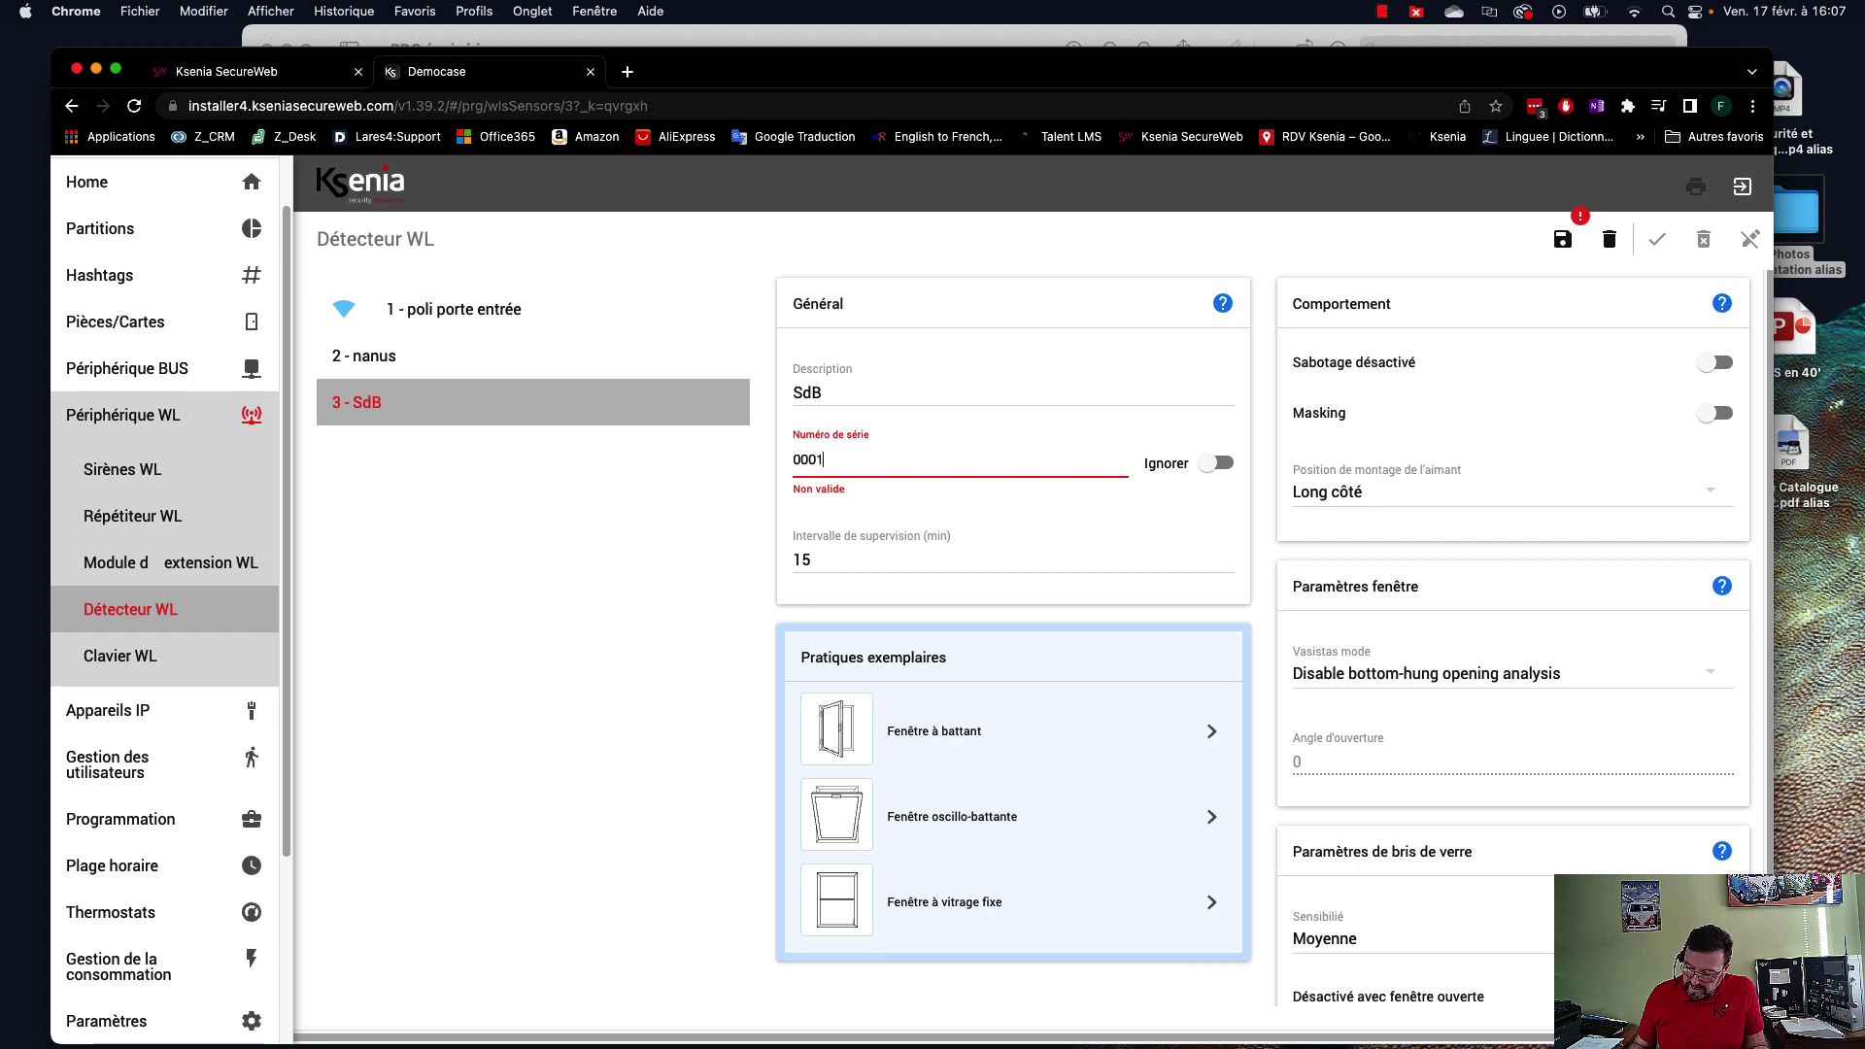
pyautogui.write('000115')
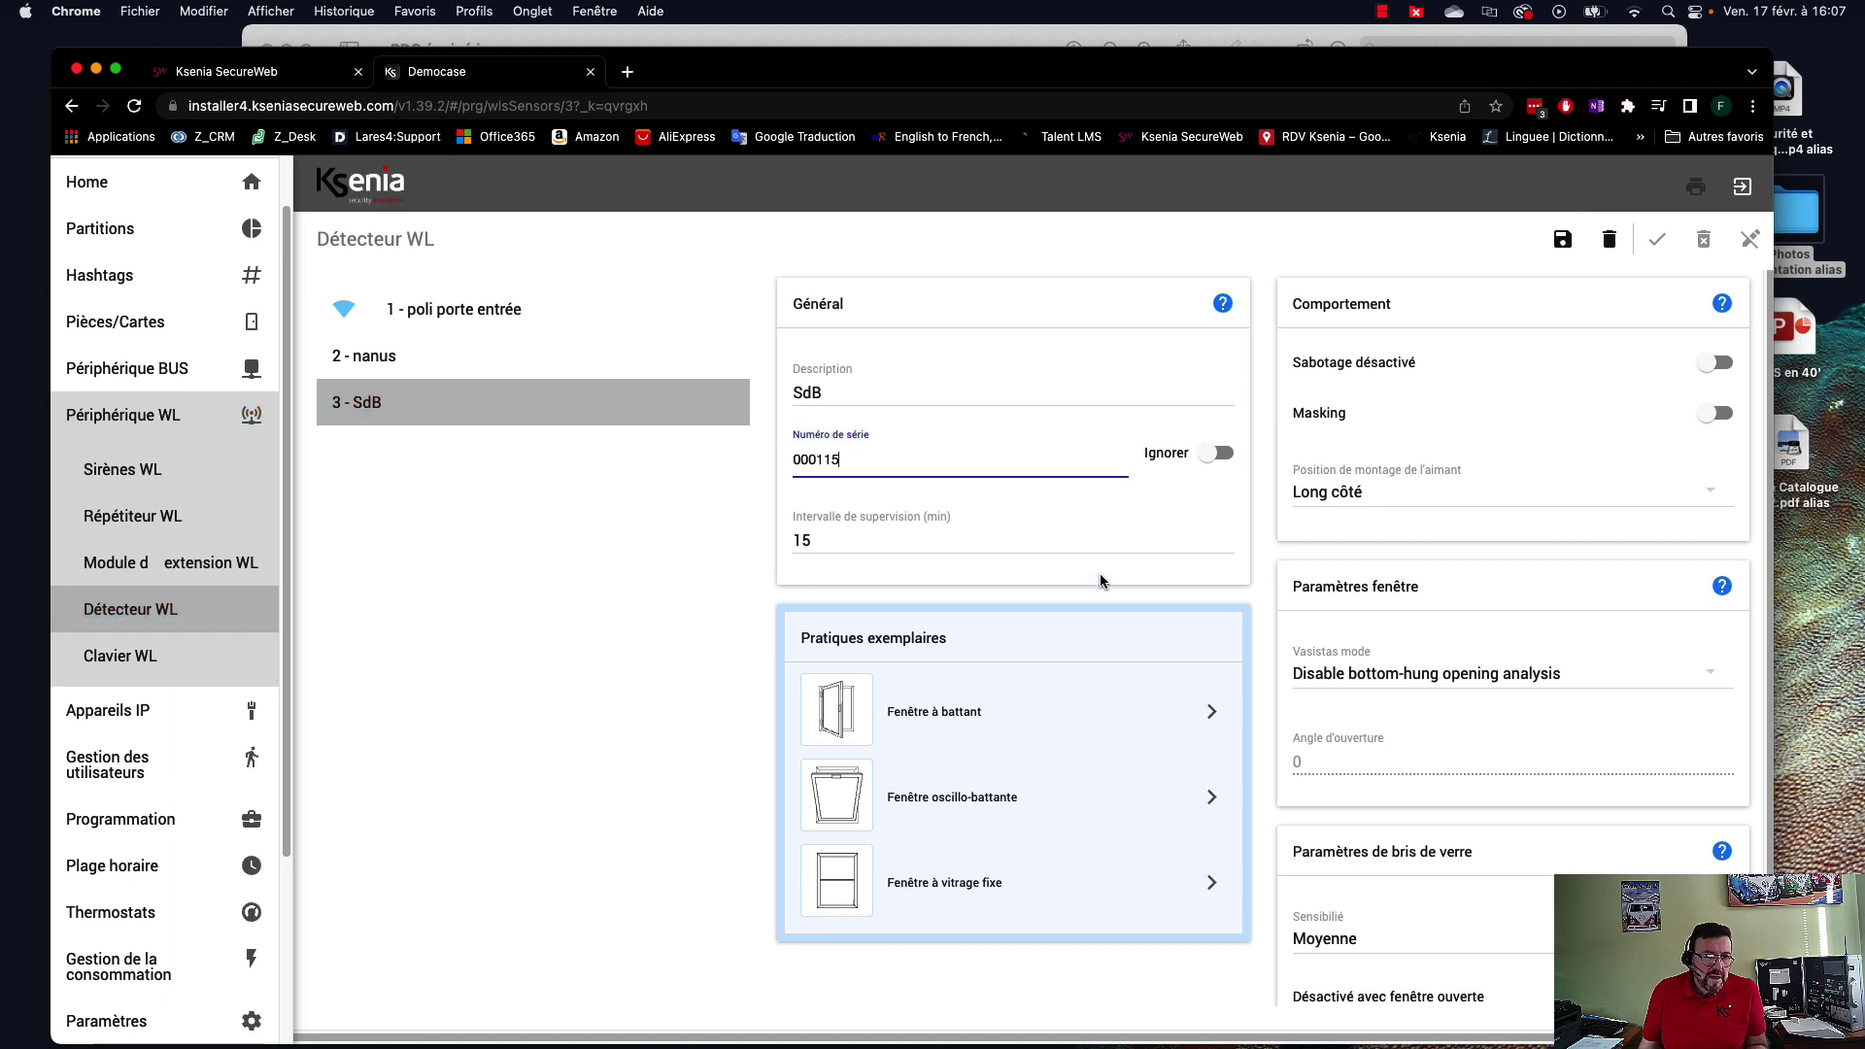
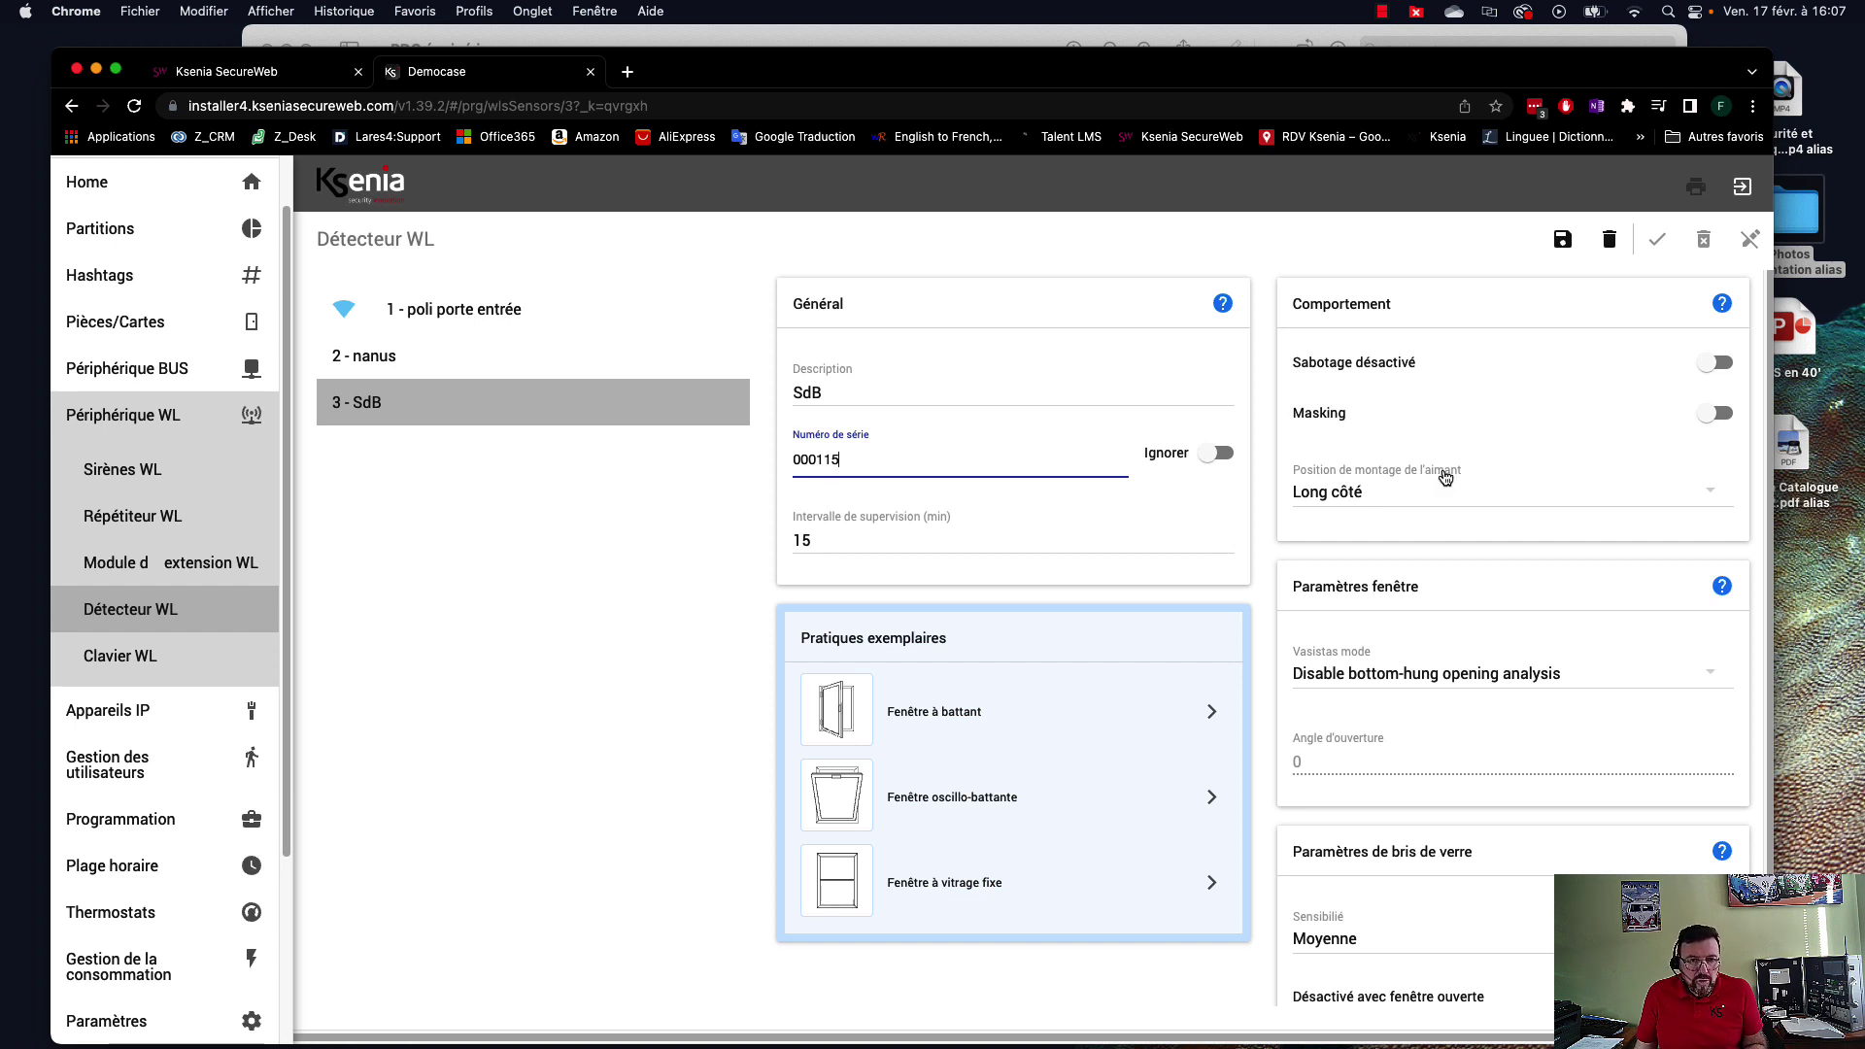
# Keep the SdB magnet on the Long côté with bottom-hung analysis disabled, and review the tilt-and-turn window tips.
pyautogui.click(1346, 496)
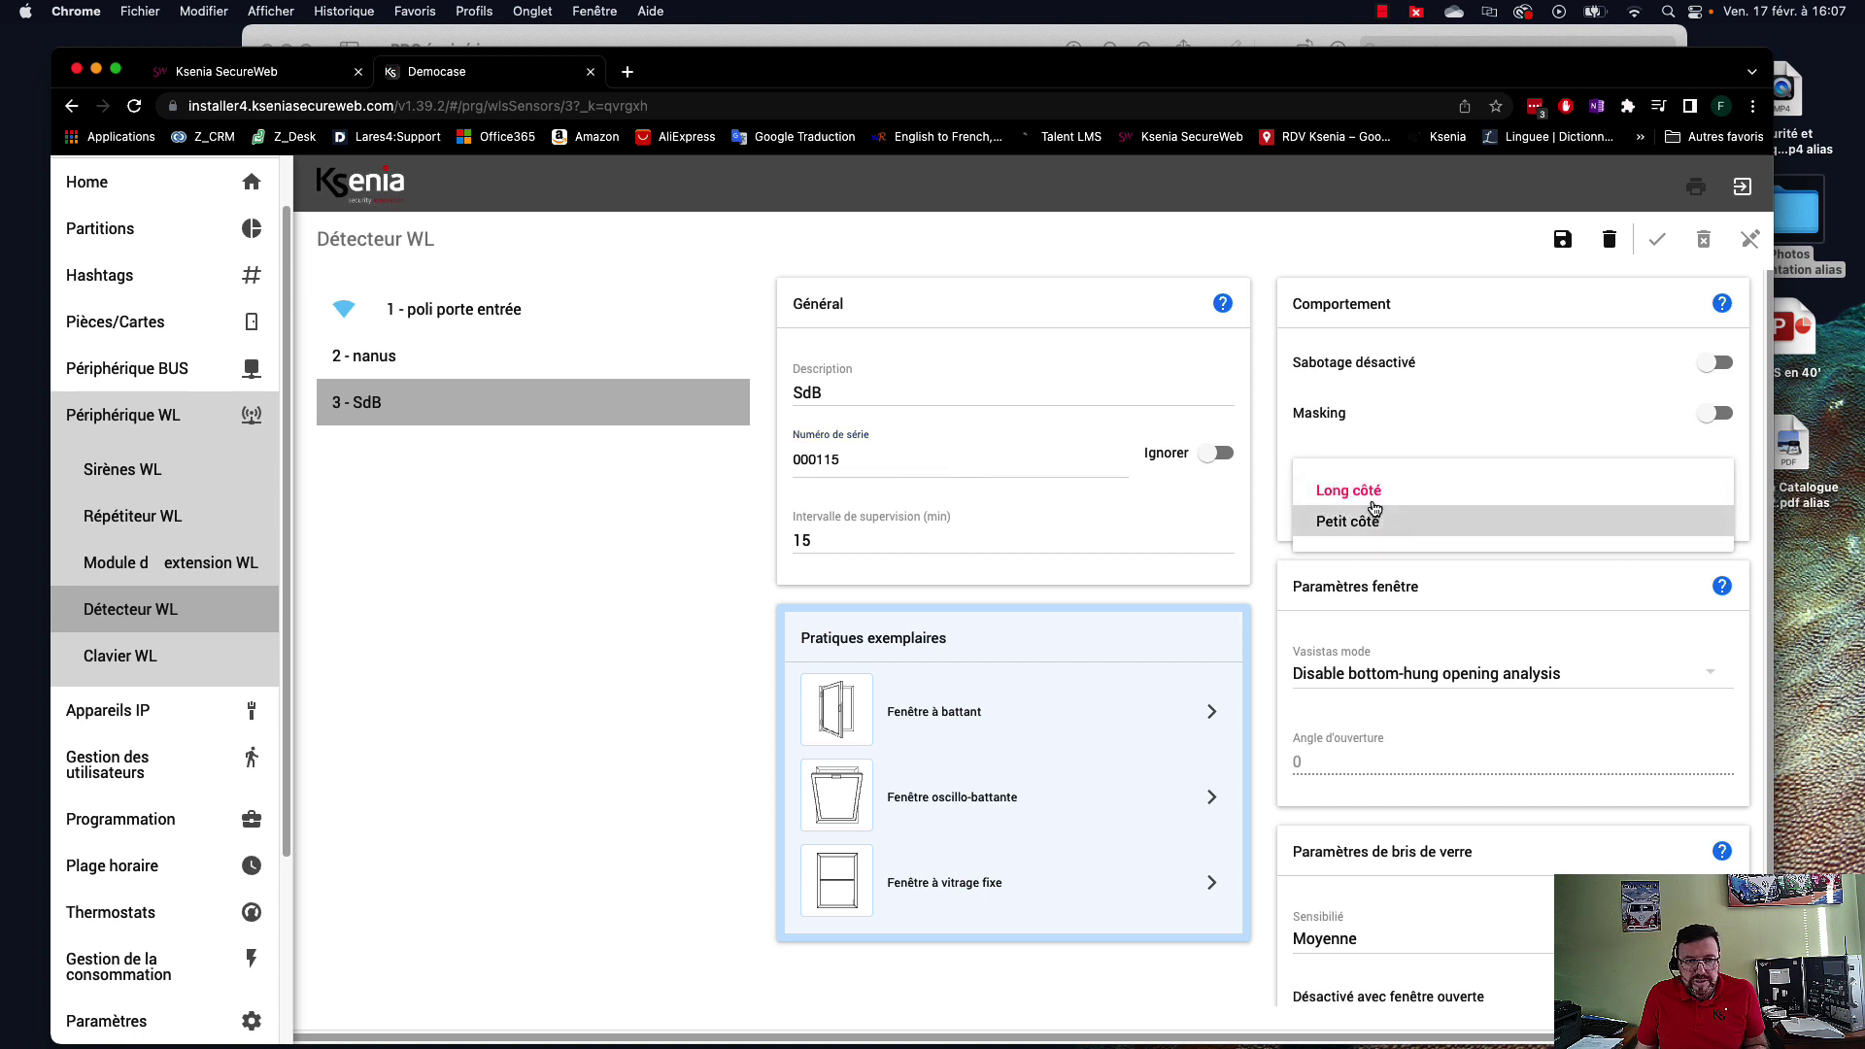
pyautogui.click(1370, 493)
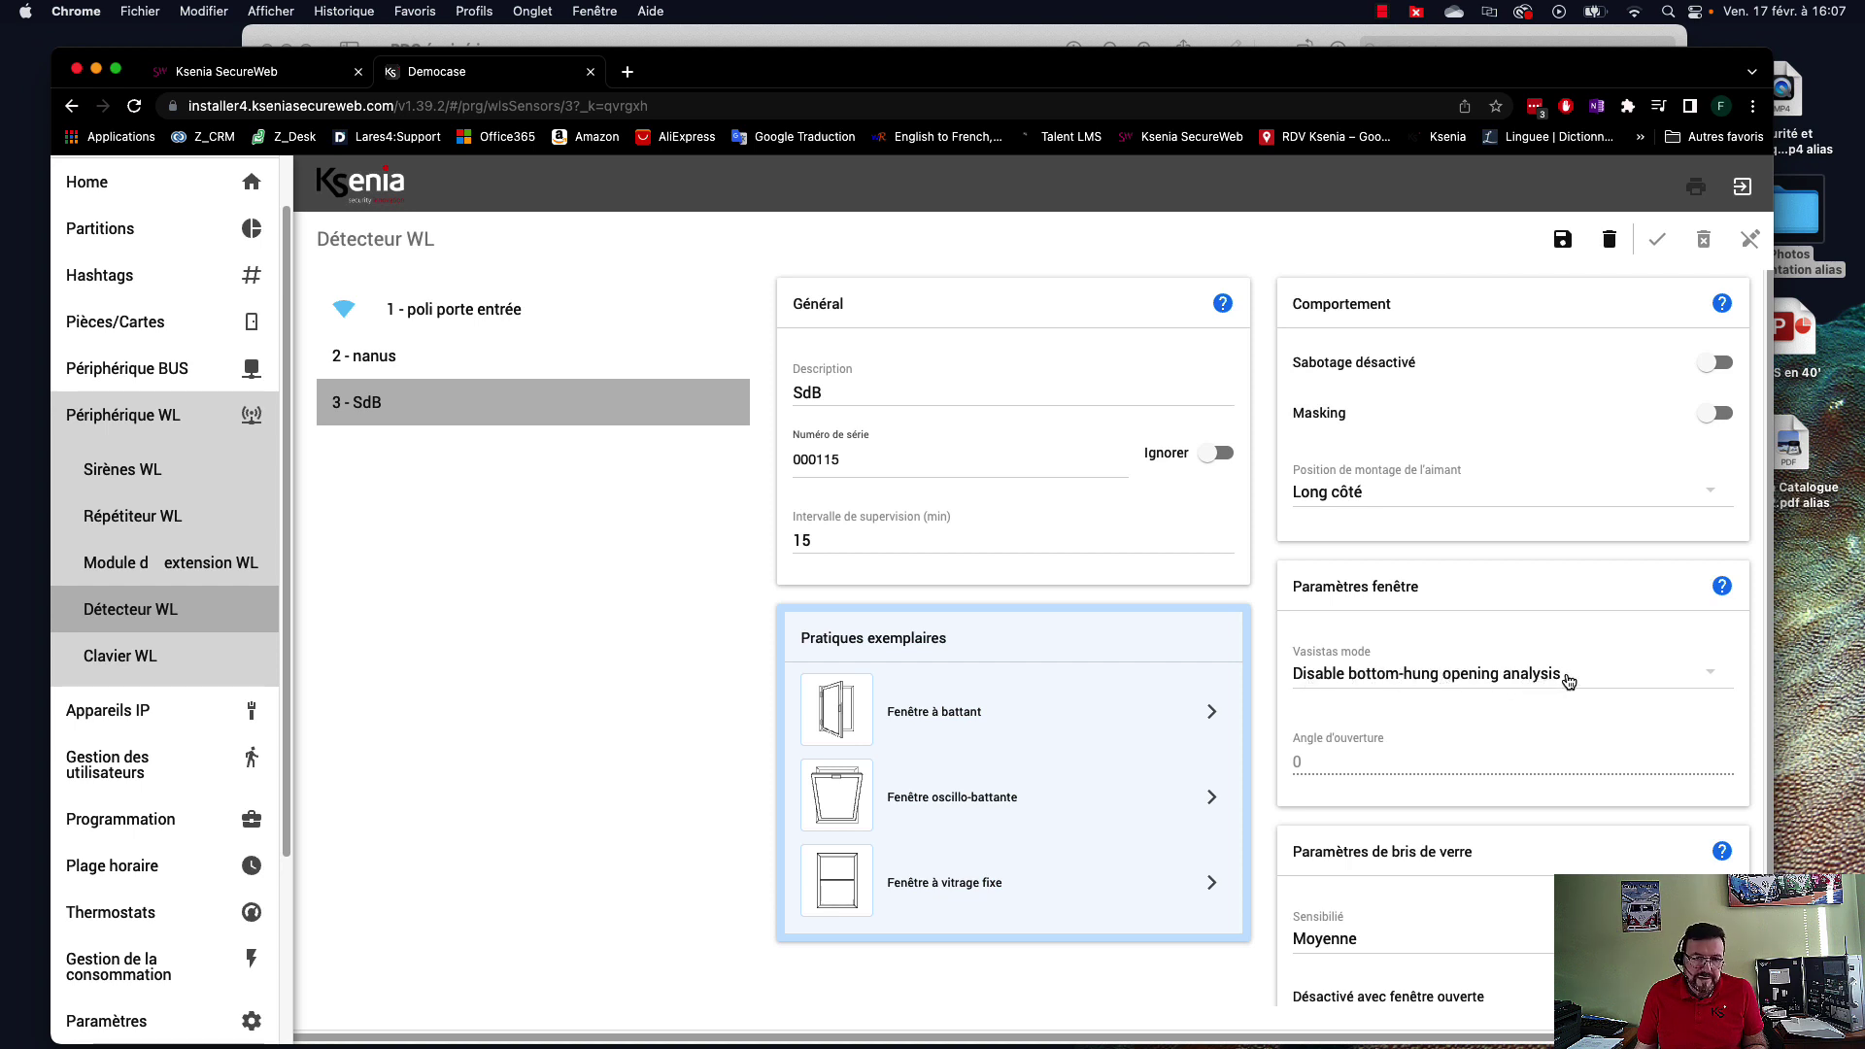
pyautogui.click(1571, 681)
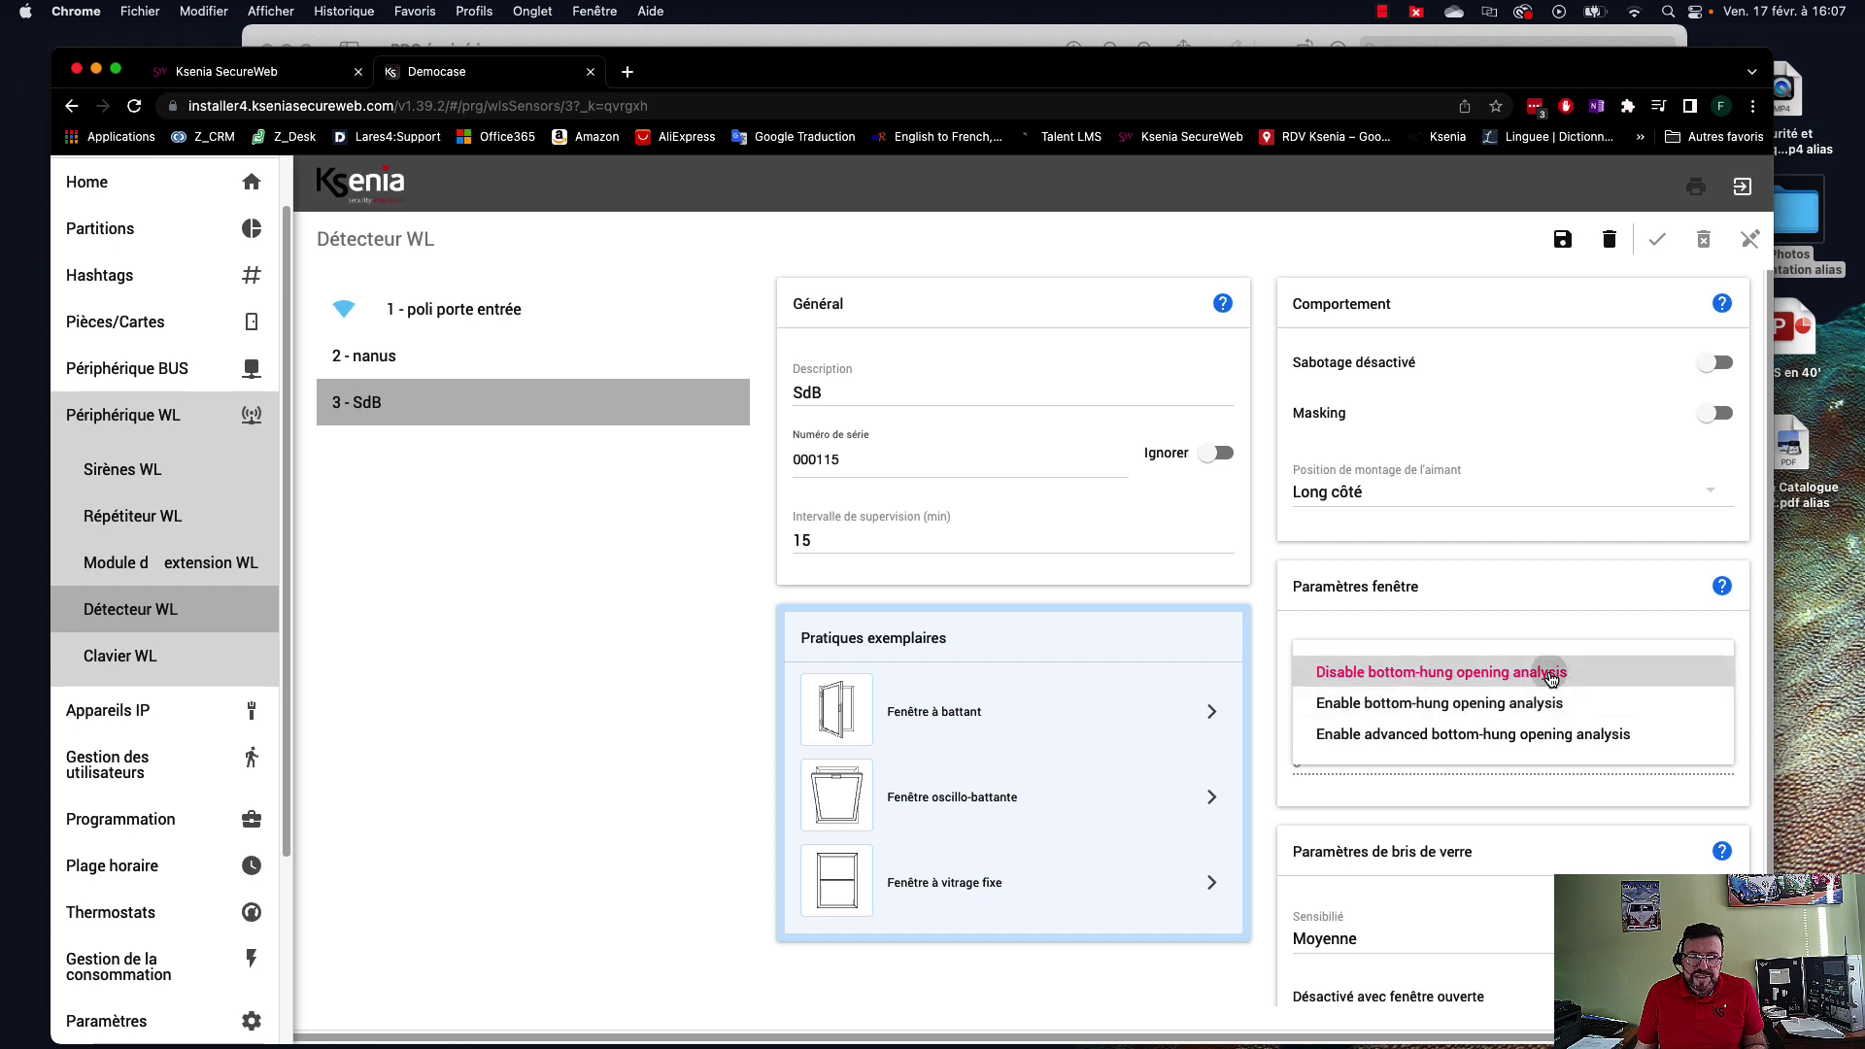
pyautogui.click(1551, 673)
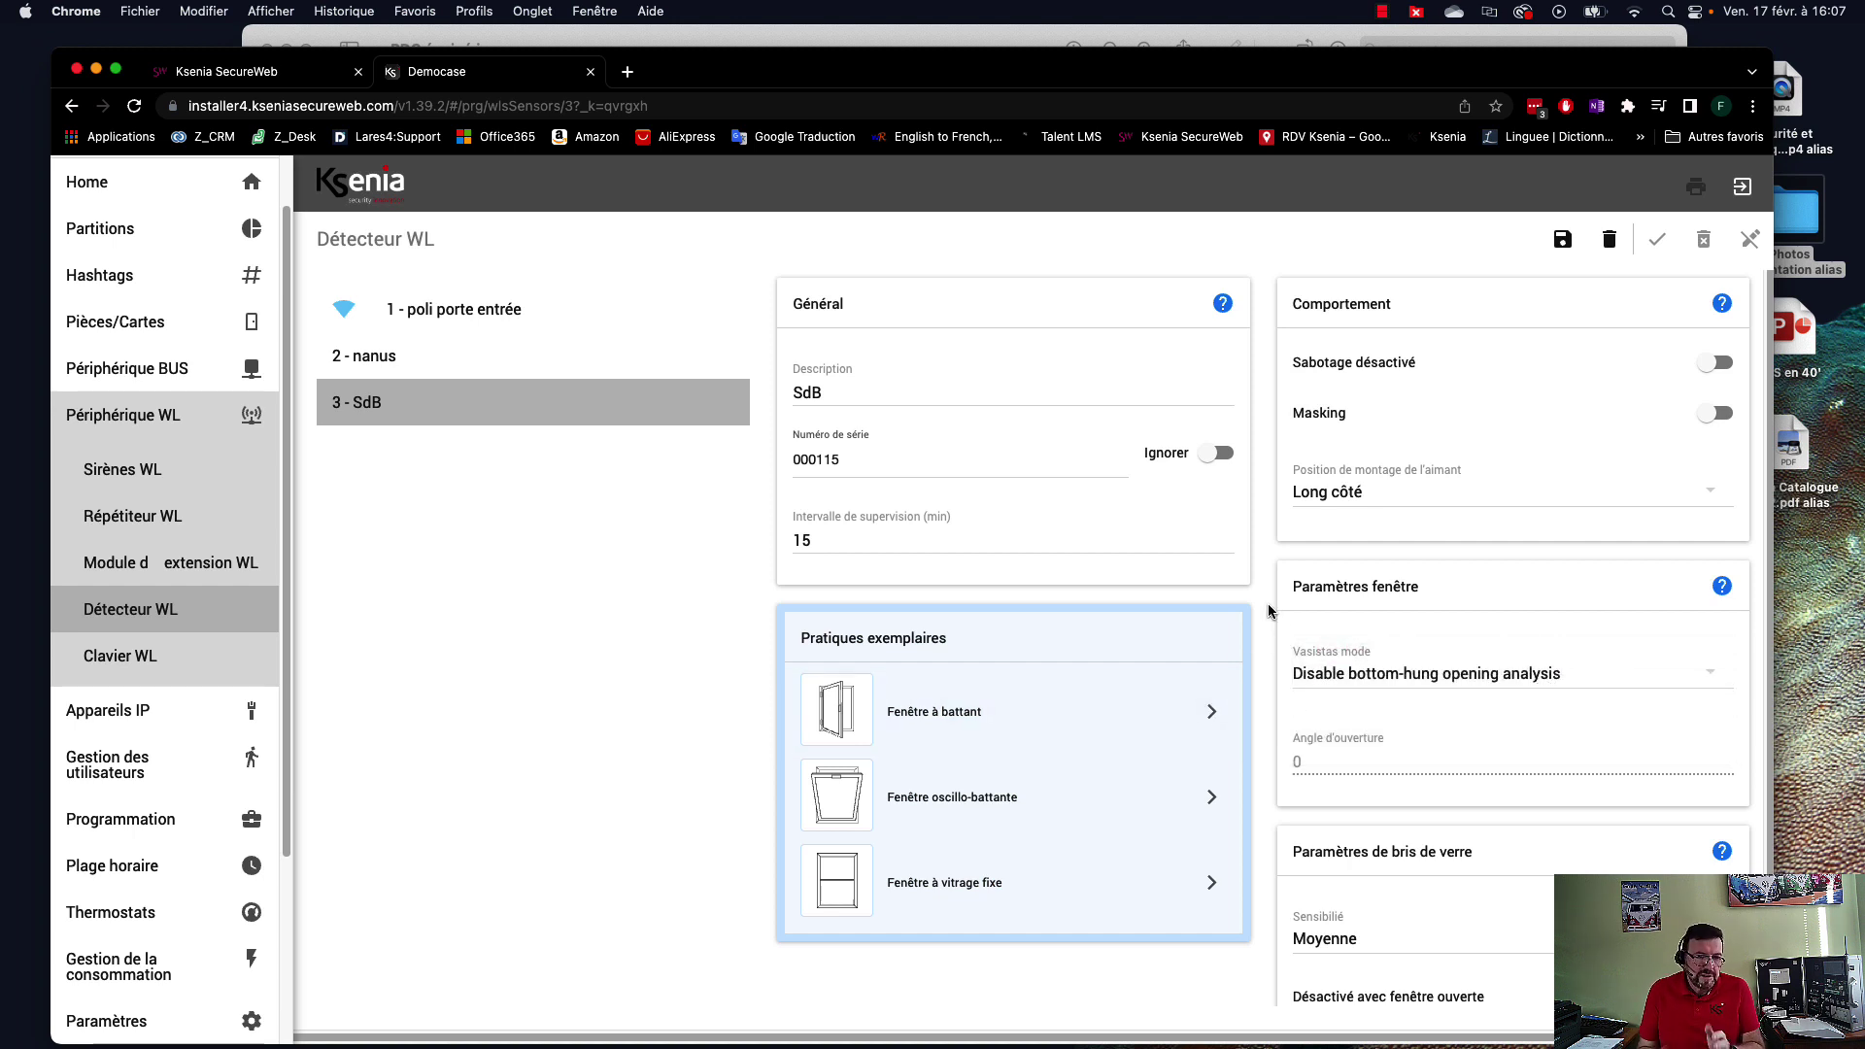
pyautogui.click(957, 801)
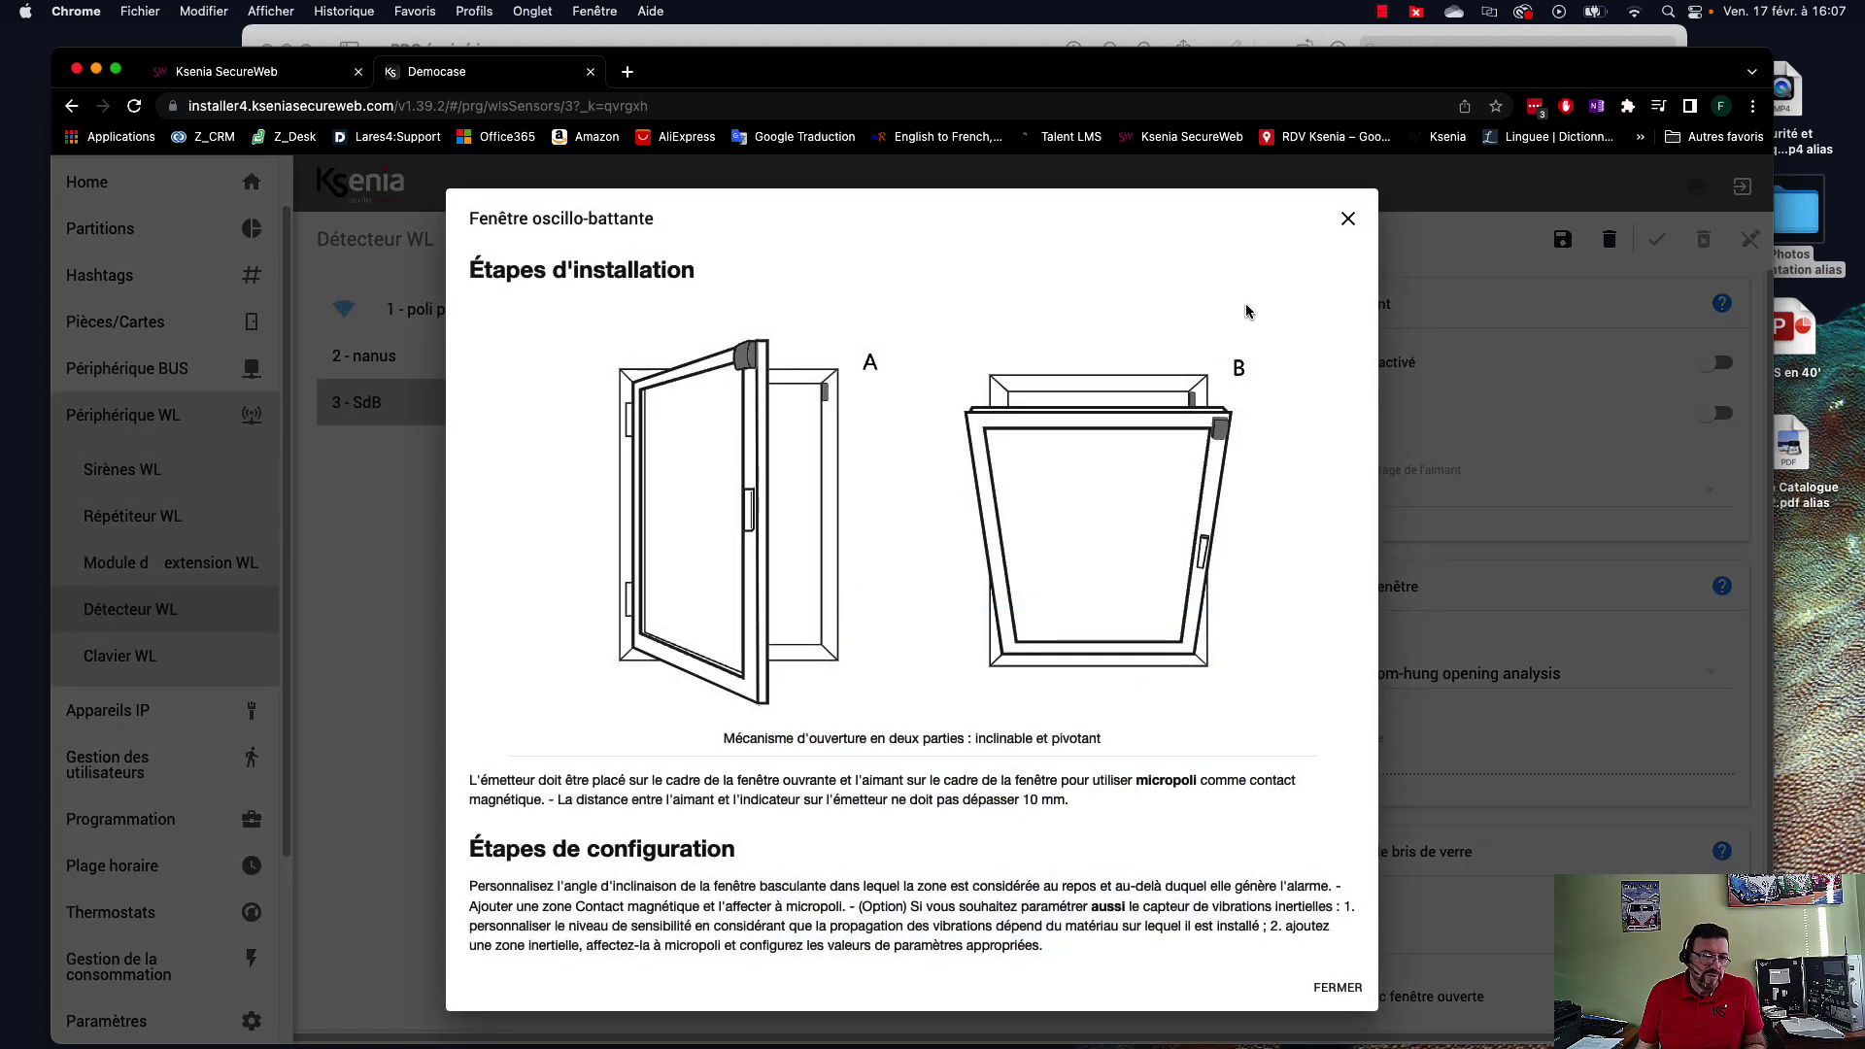
pyautogui.click(1349, 222)
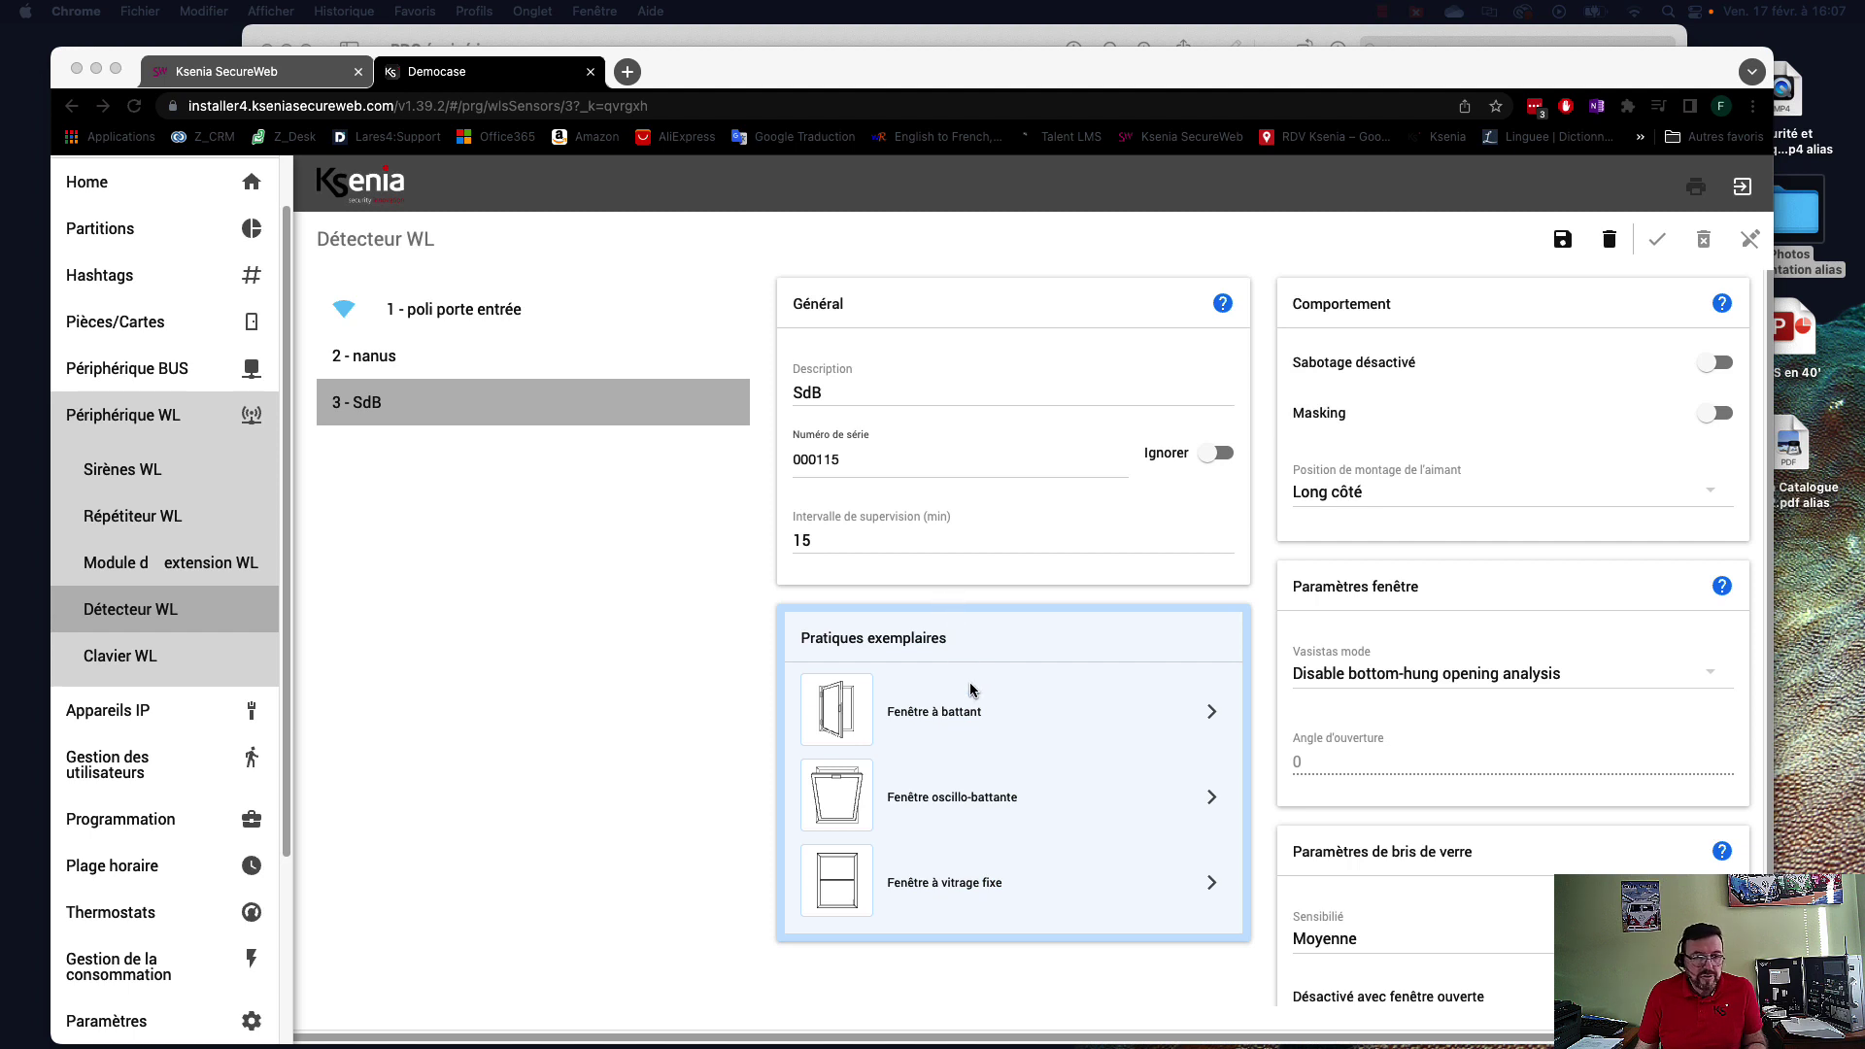
# Save the SdB detector settings and bring the RDC équipé.jpg floor plan to the front.
pyautogui.scroll(-1, 1339, 782)
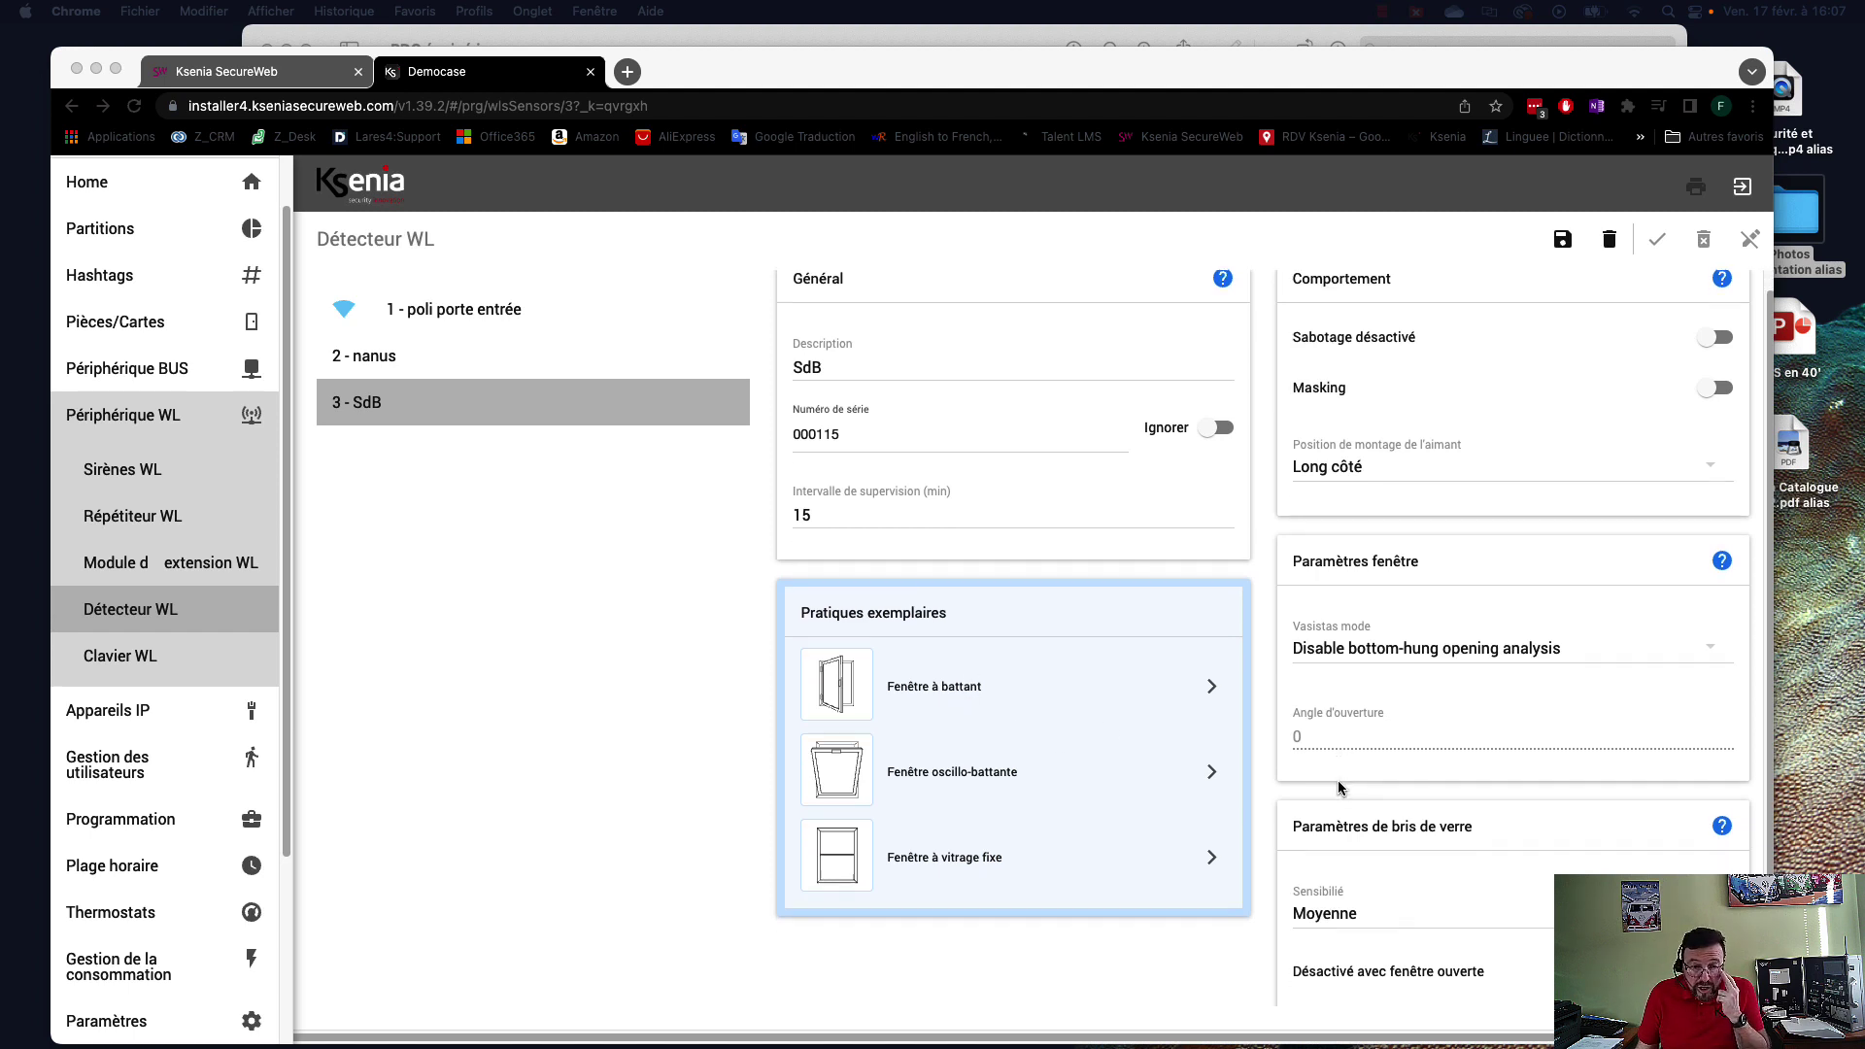
pyautogui.click(1343, 719)
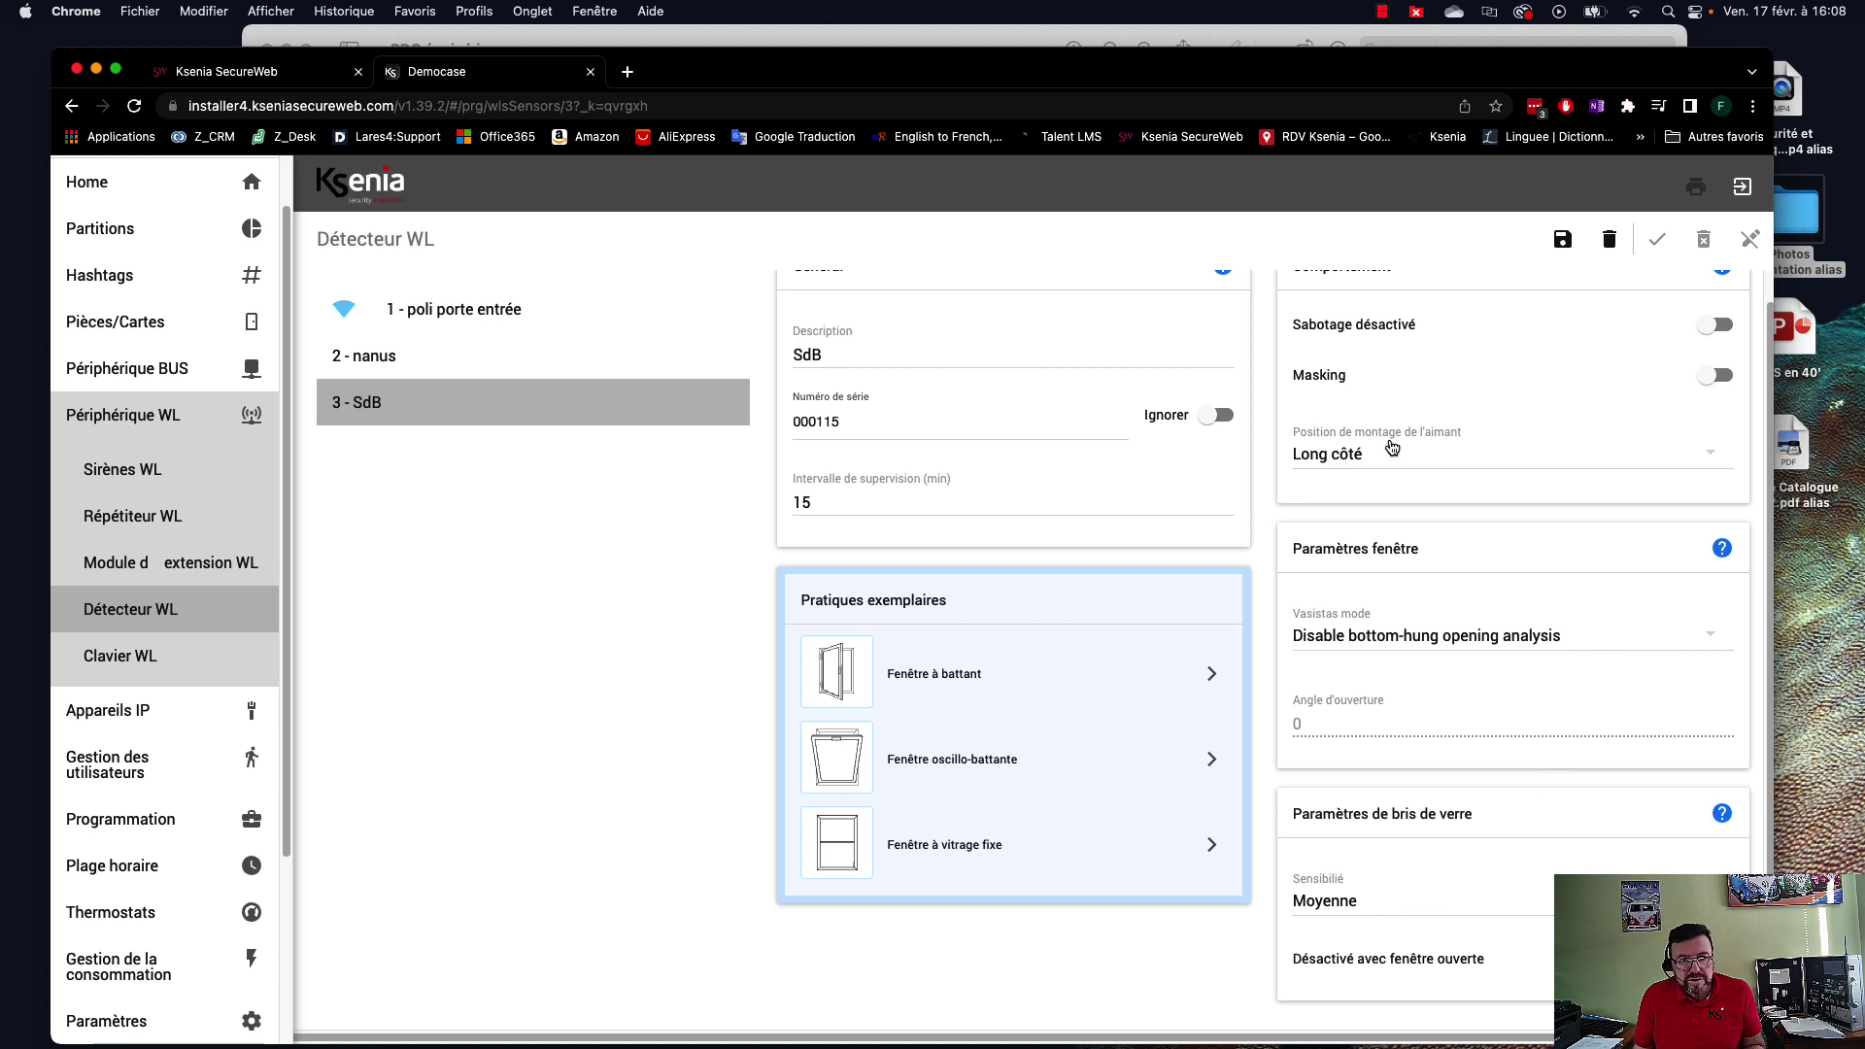
pyautogui.scroll(1, 1399, 455)
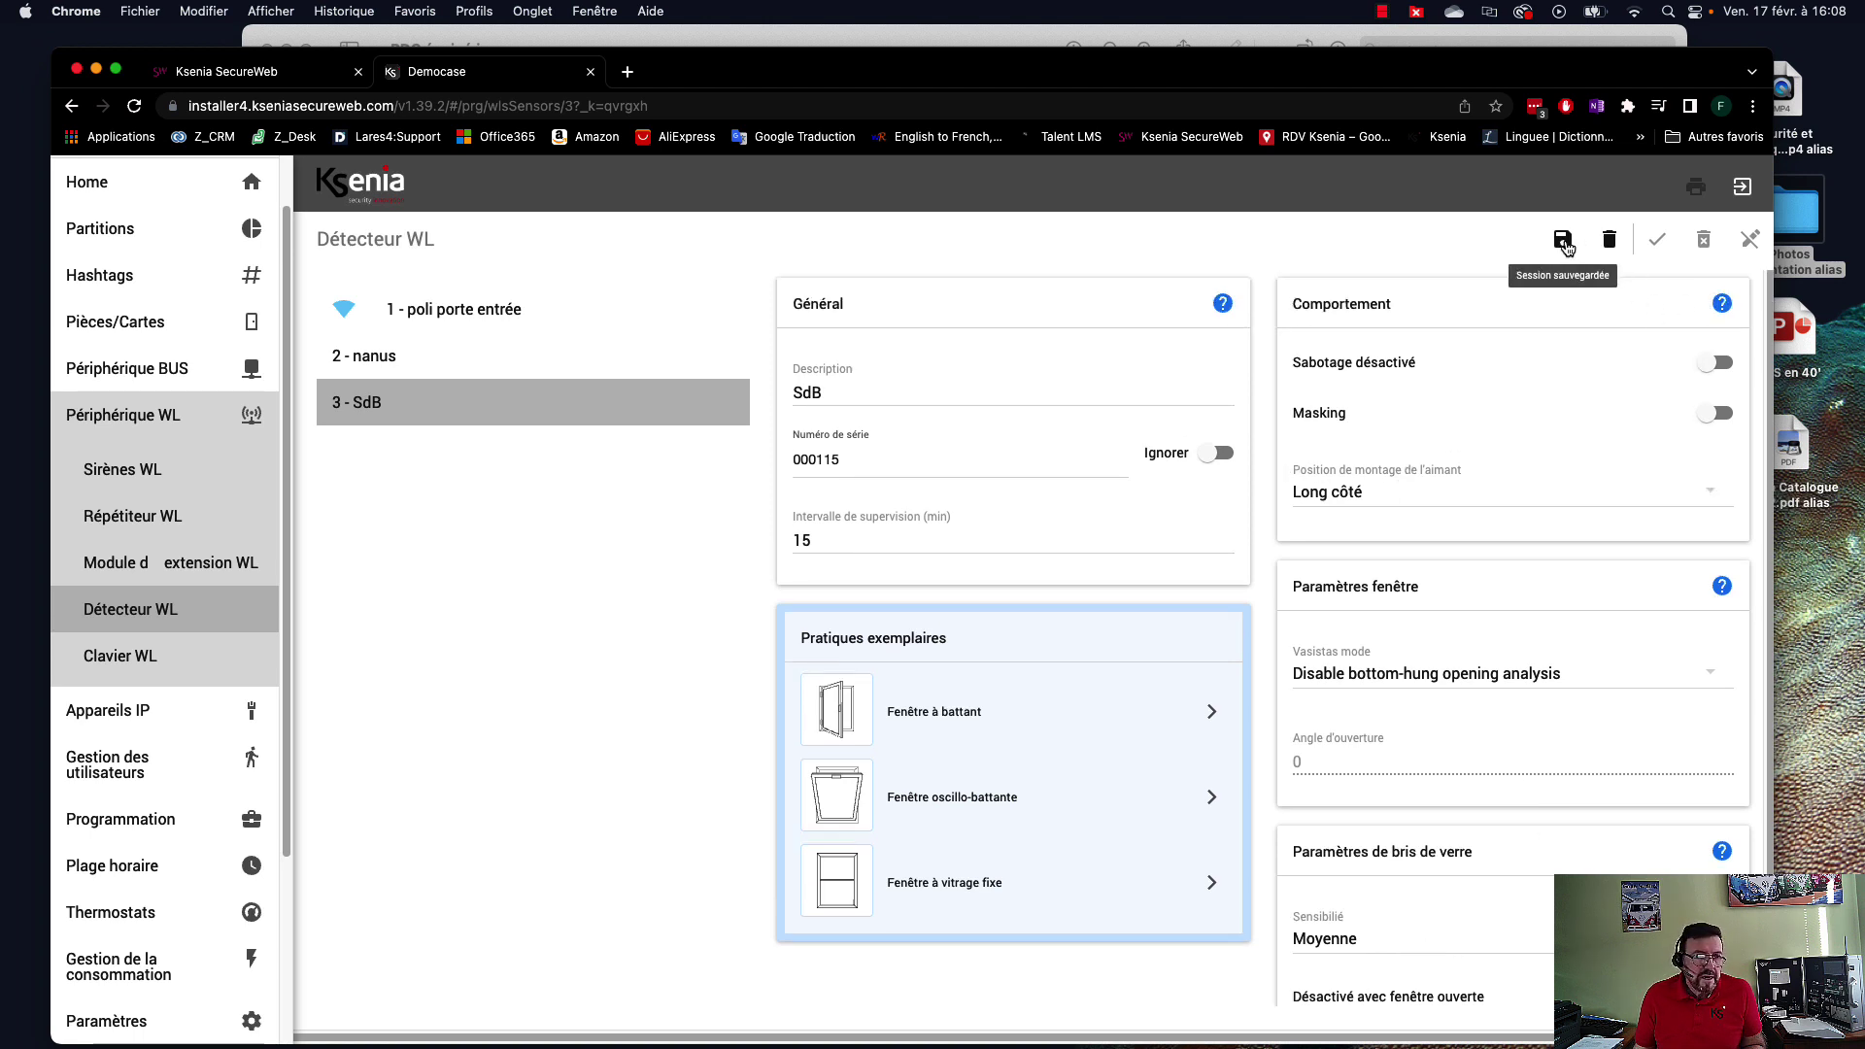
pyautogui.click(1565, 242)
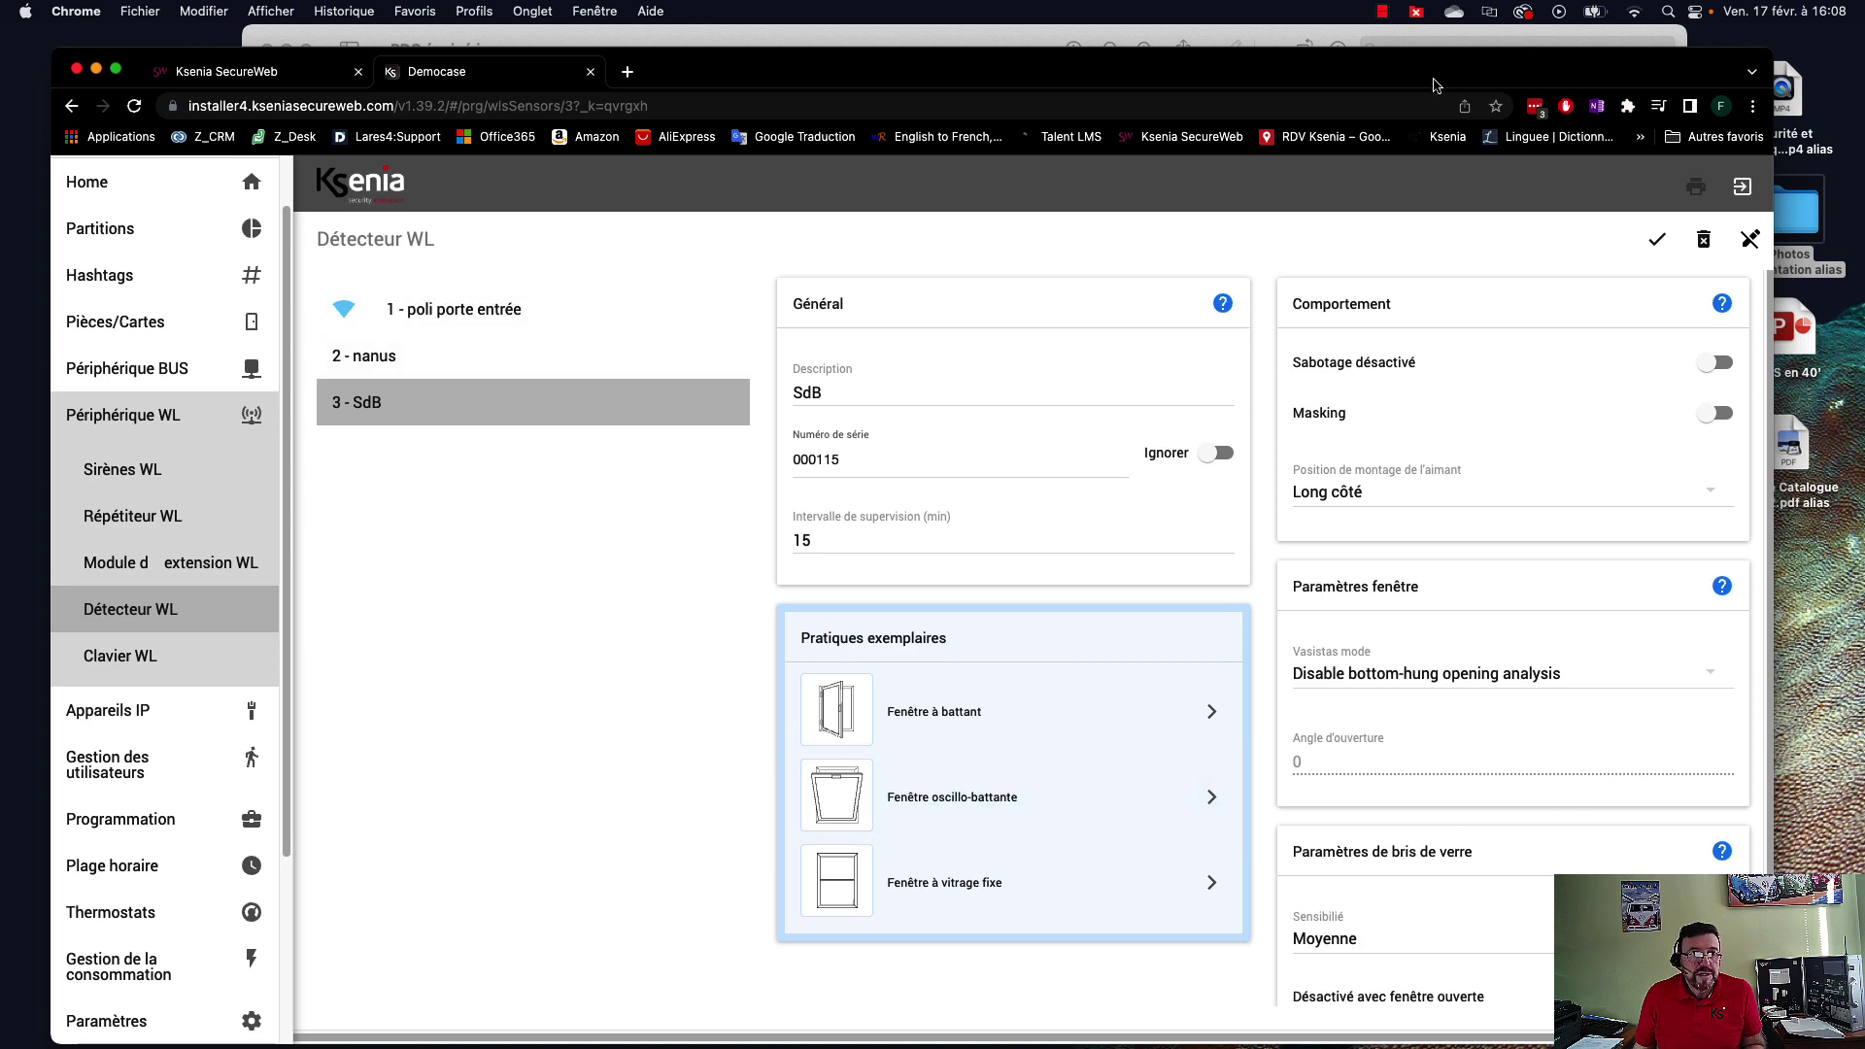
pyautogui.moveTo(1434, 85); pyautogui.dragTo(1489, 430)
pyautogui.click(1081, 216)
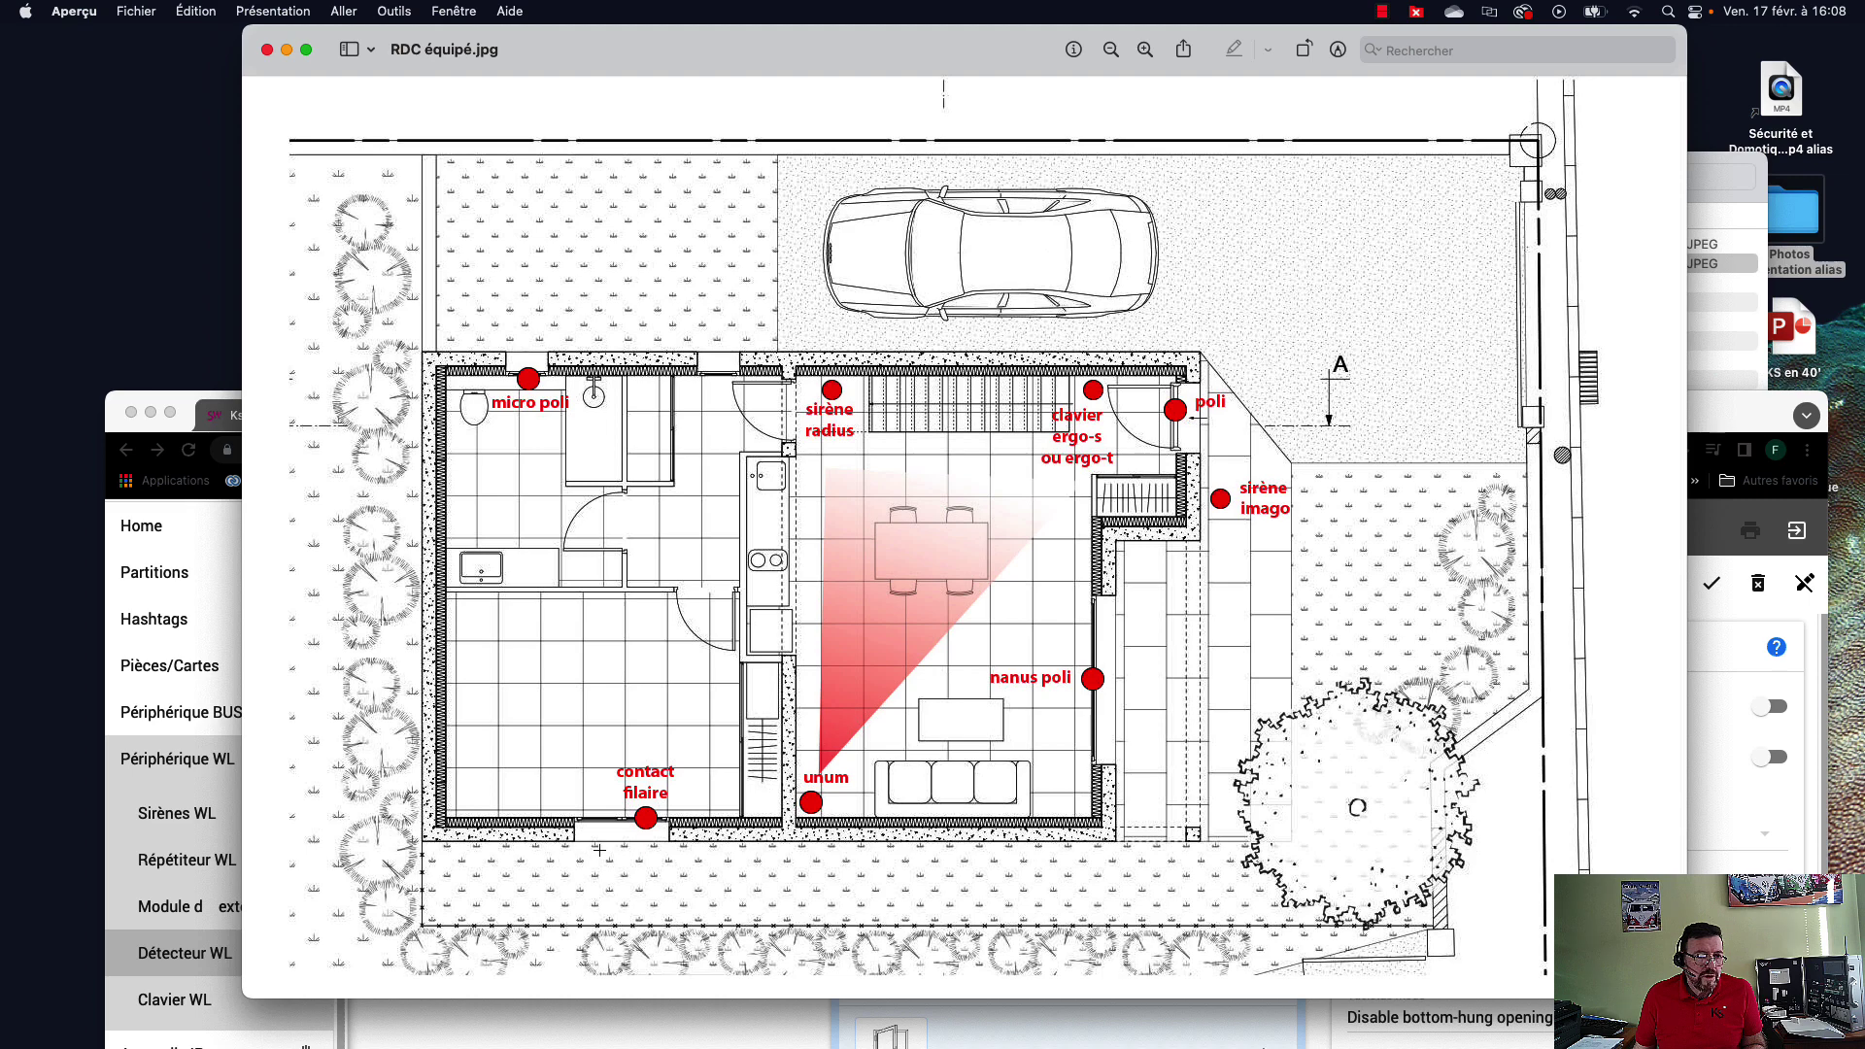
pyautogui.click(192, 472)
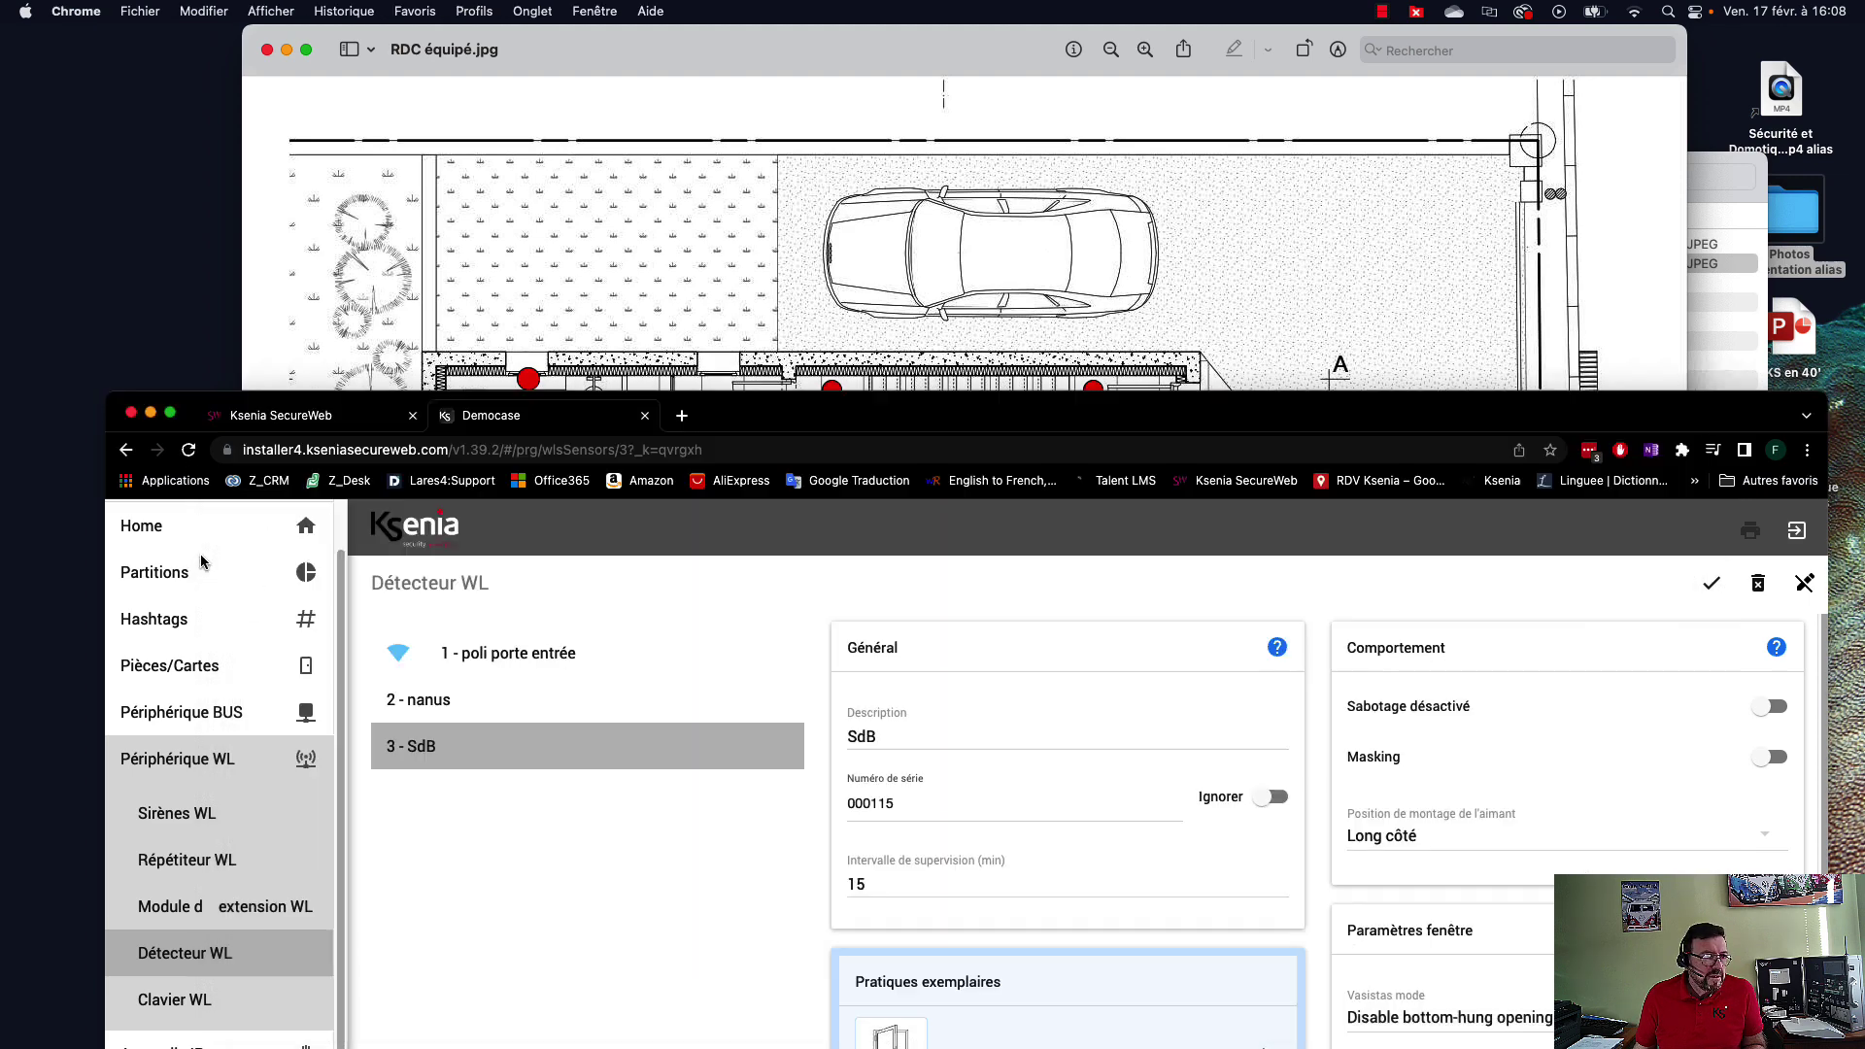
pyautogui.moveTo(901, 413); pyautogui.dragTo(867, 49)
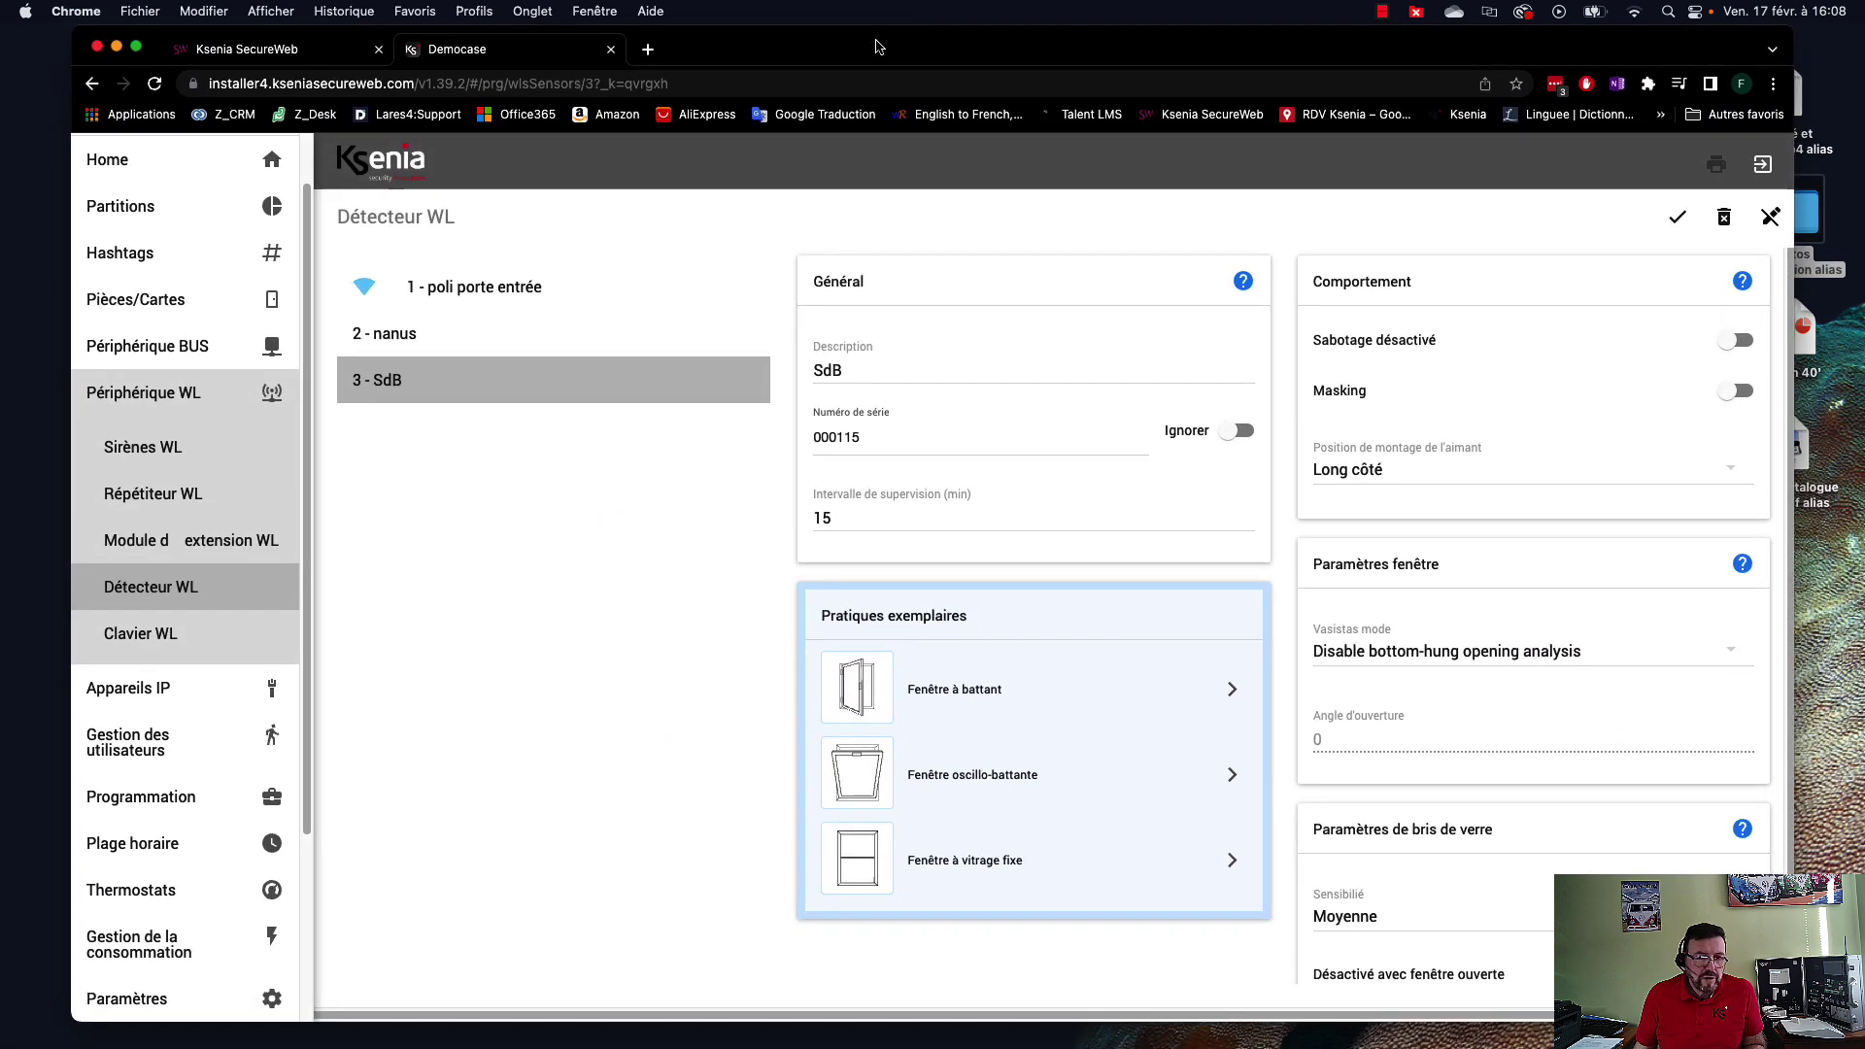
# Add a new unum wireless detector and describe it as DM salon.
pyautogui.click(1690, 945)
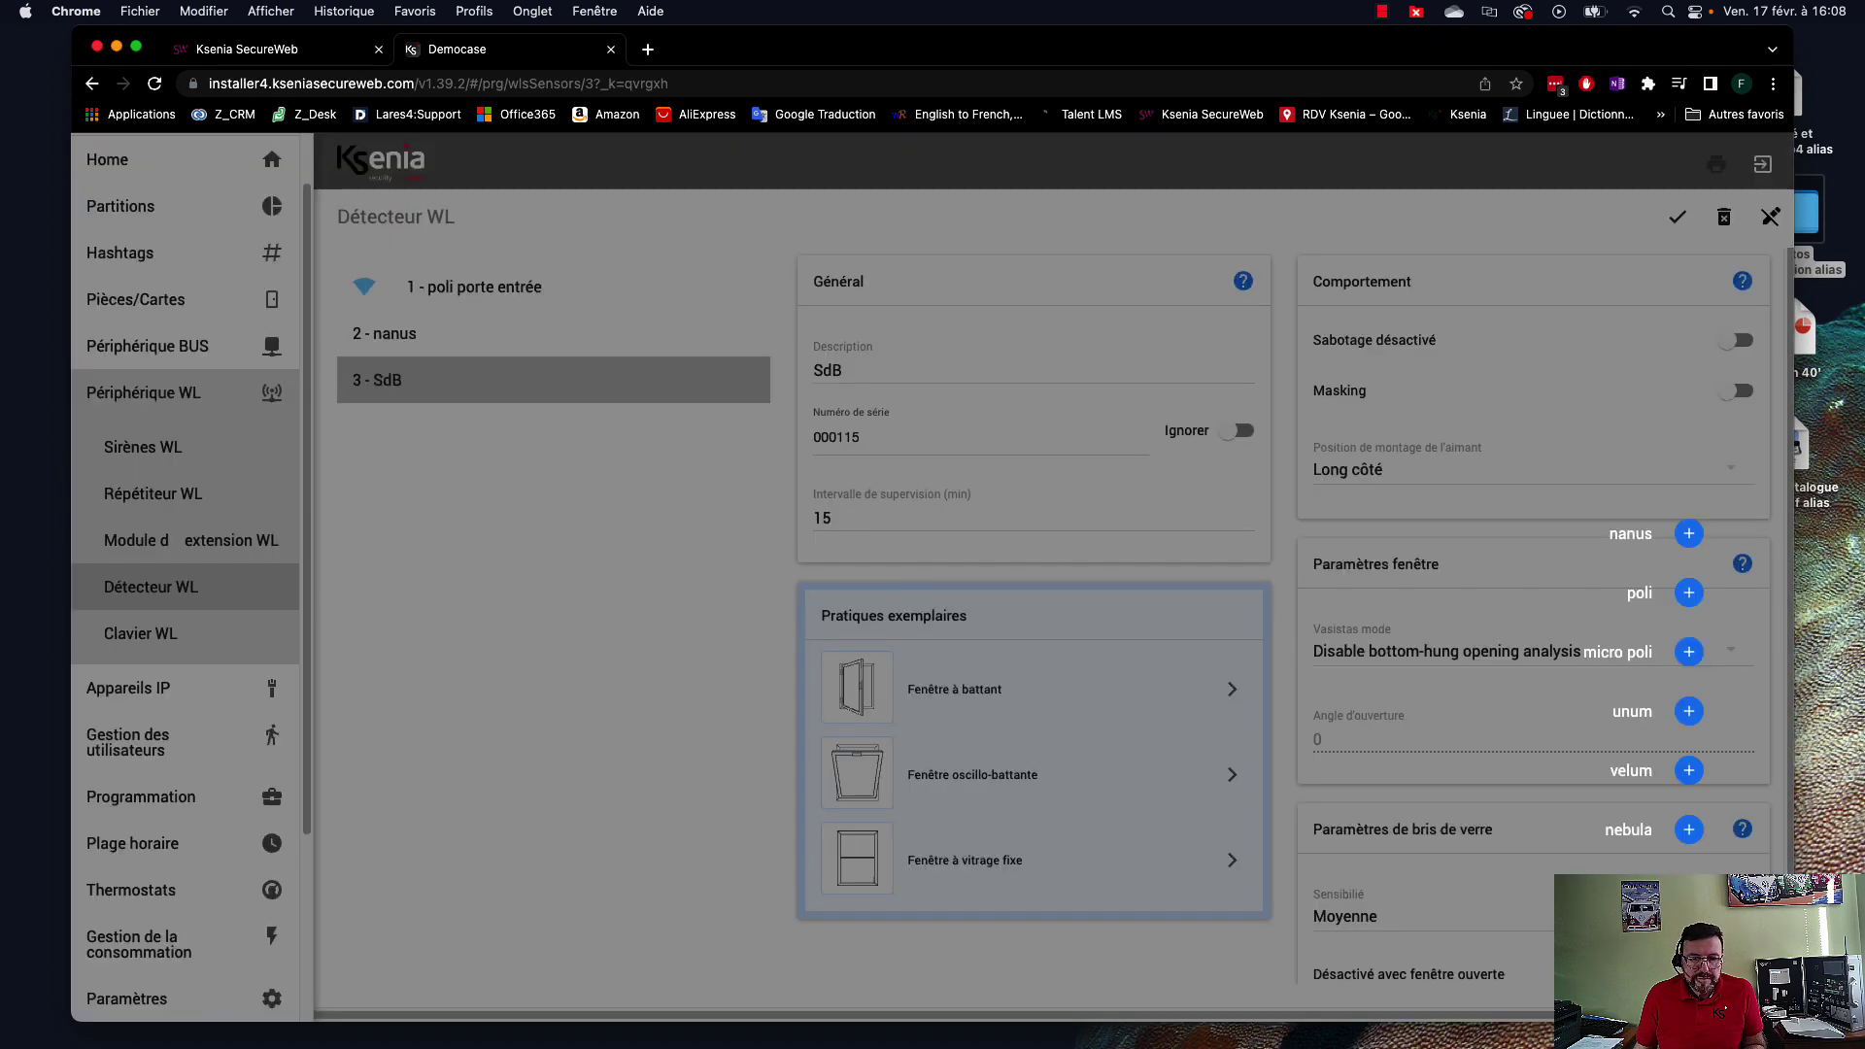
pyautogui.click(1685, 720)
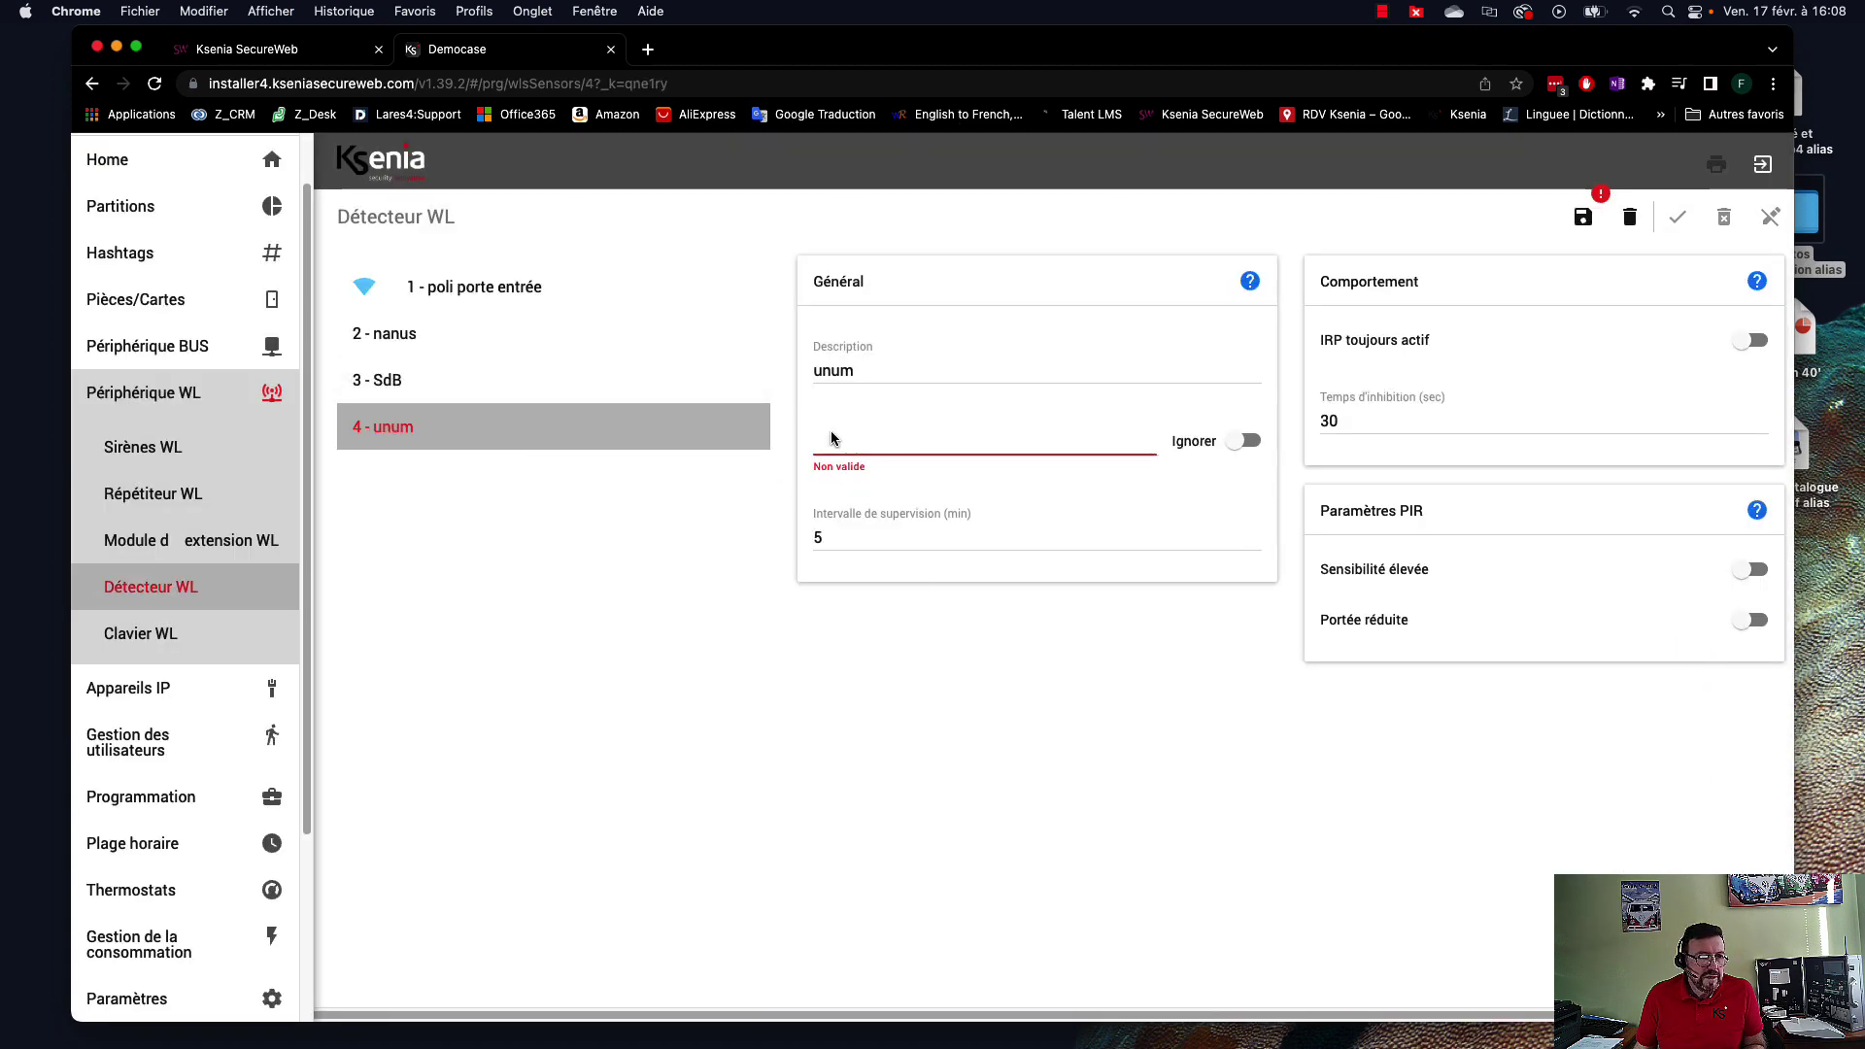
pyautogui.click(903, 369)
pyautogui.doubleClick(902, 368)
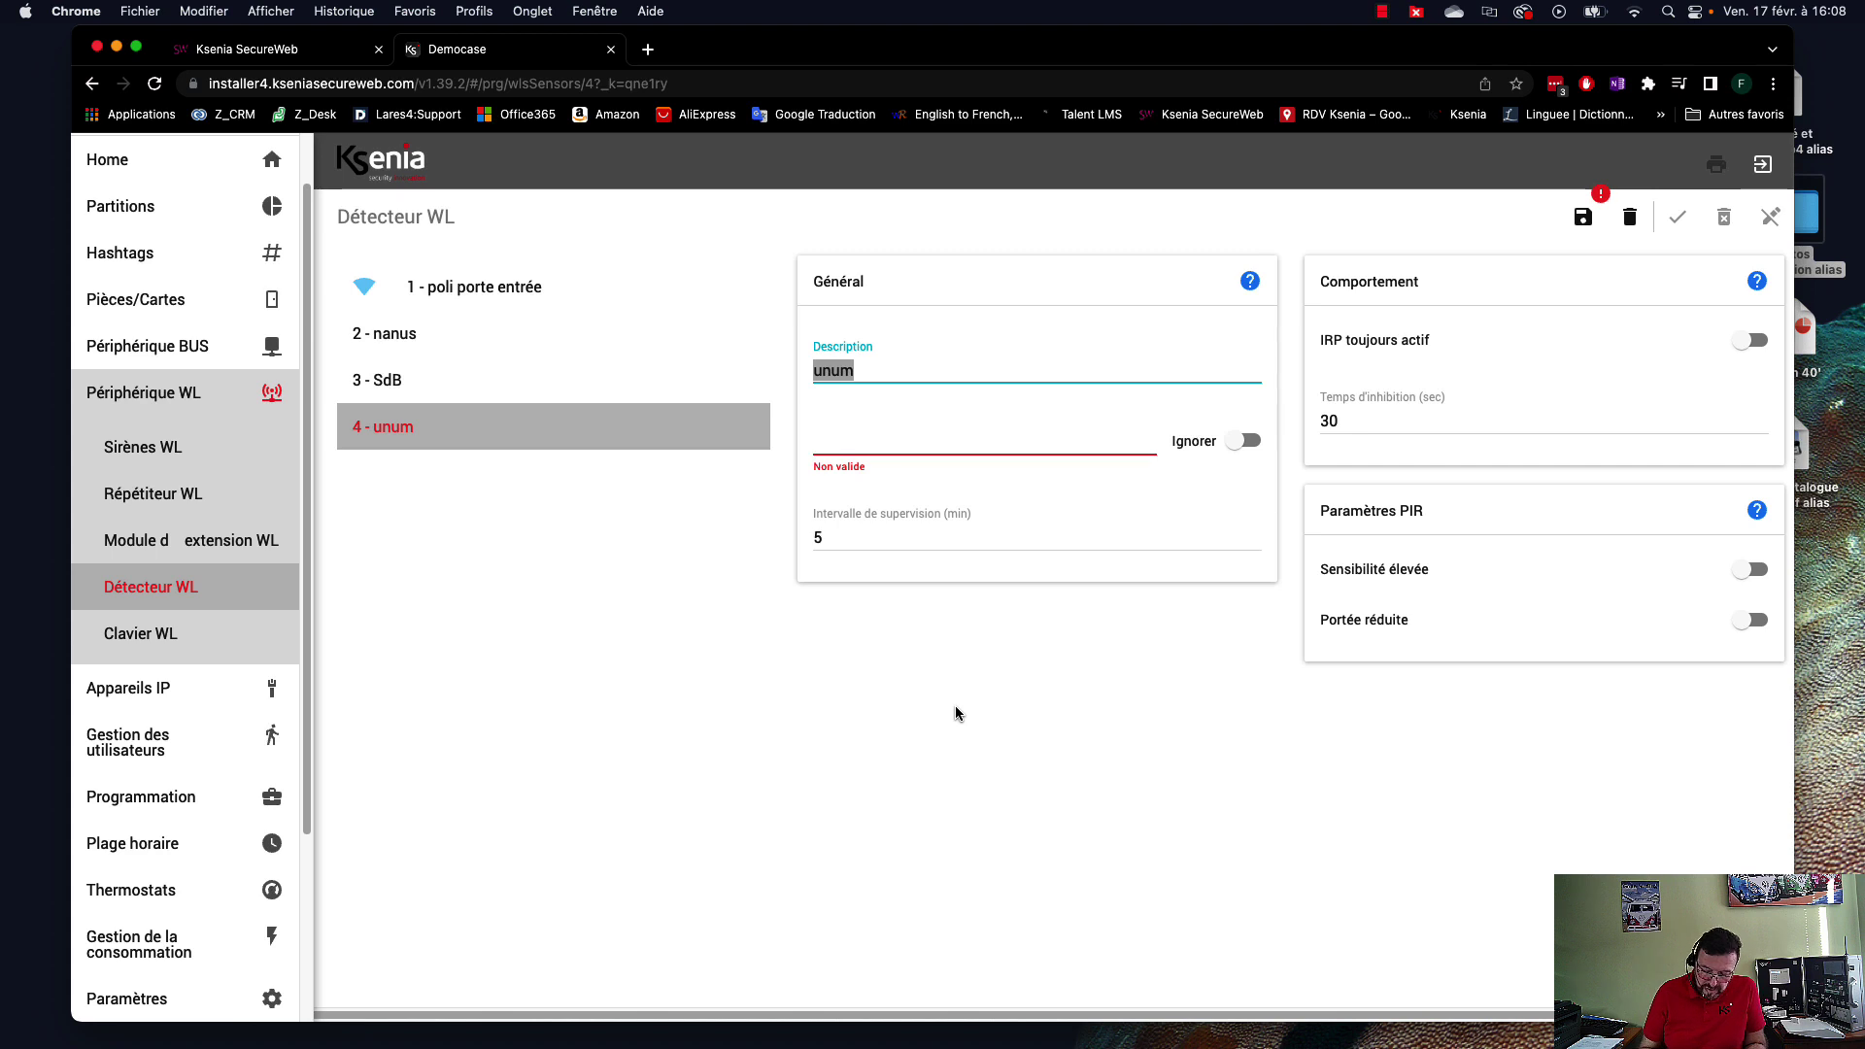
pyautogui.write('M')
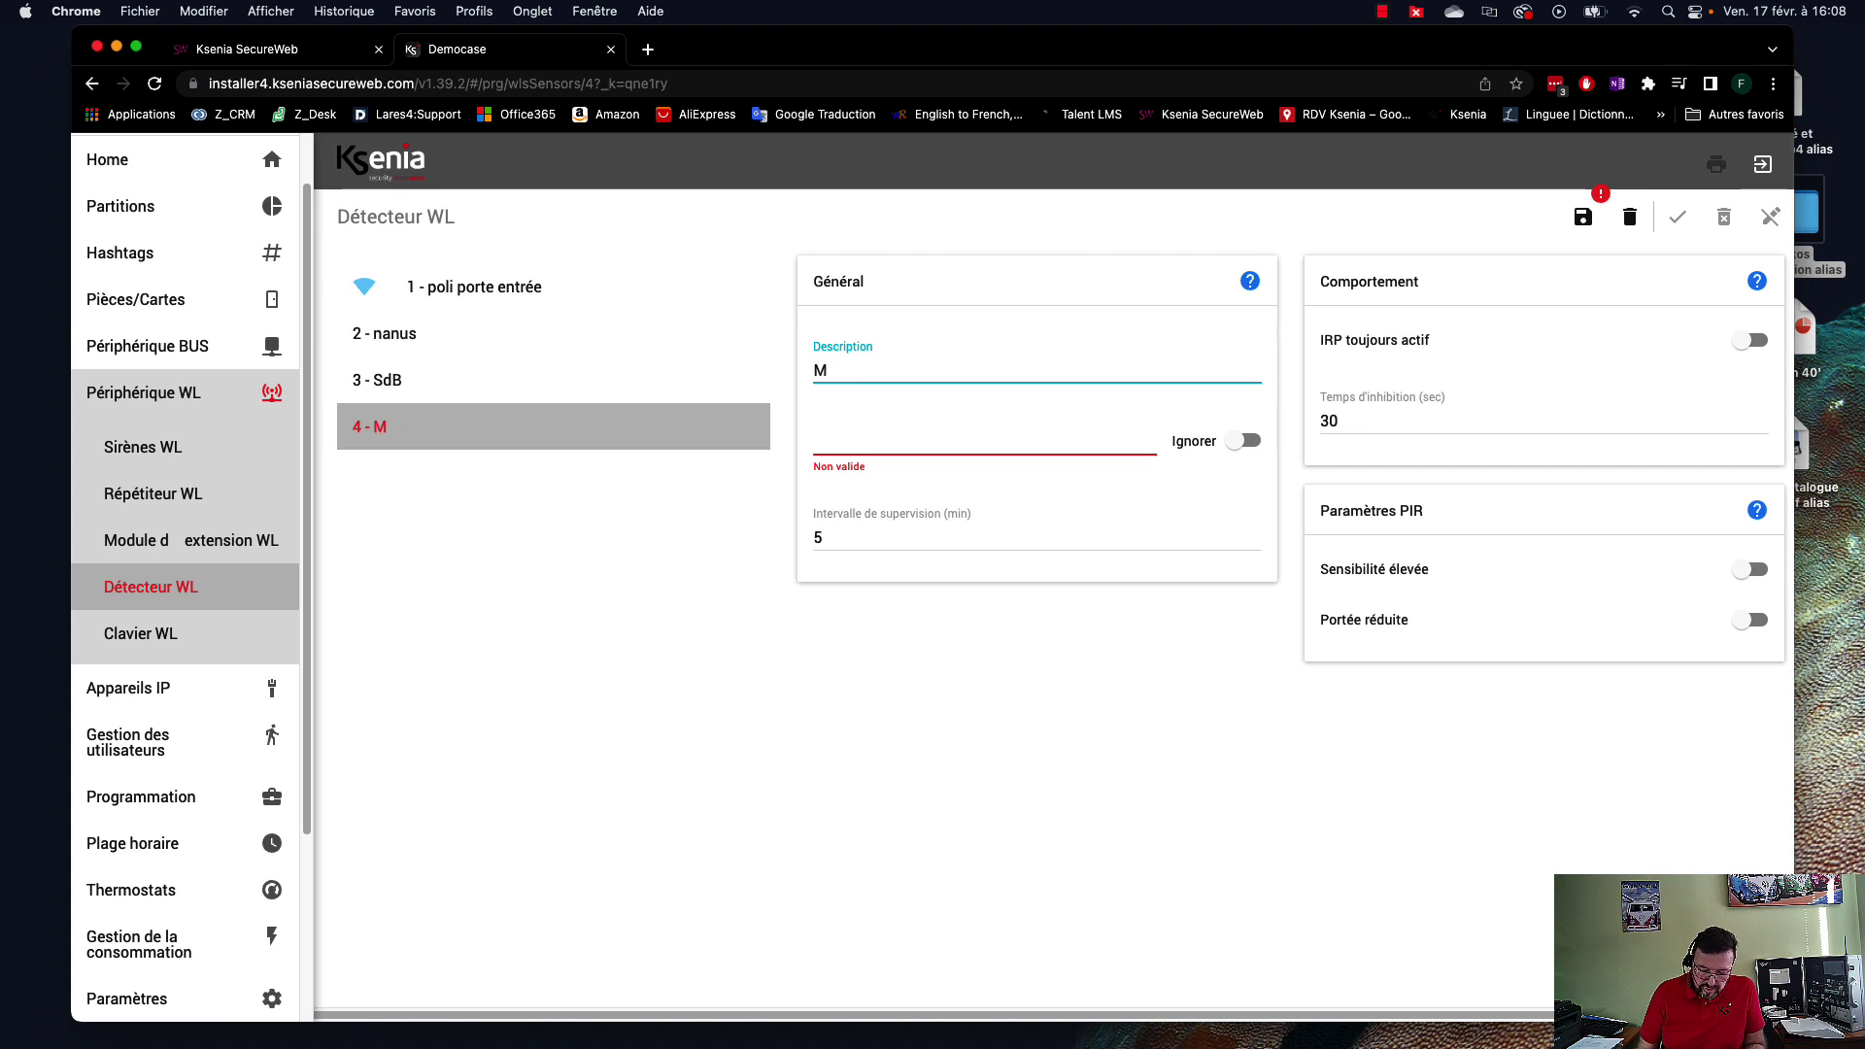
pyautogui.write('ouvement')
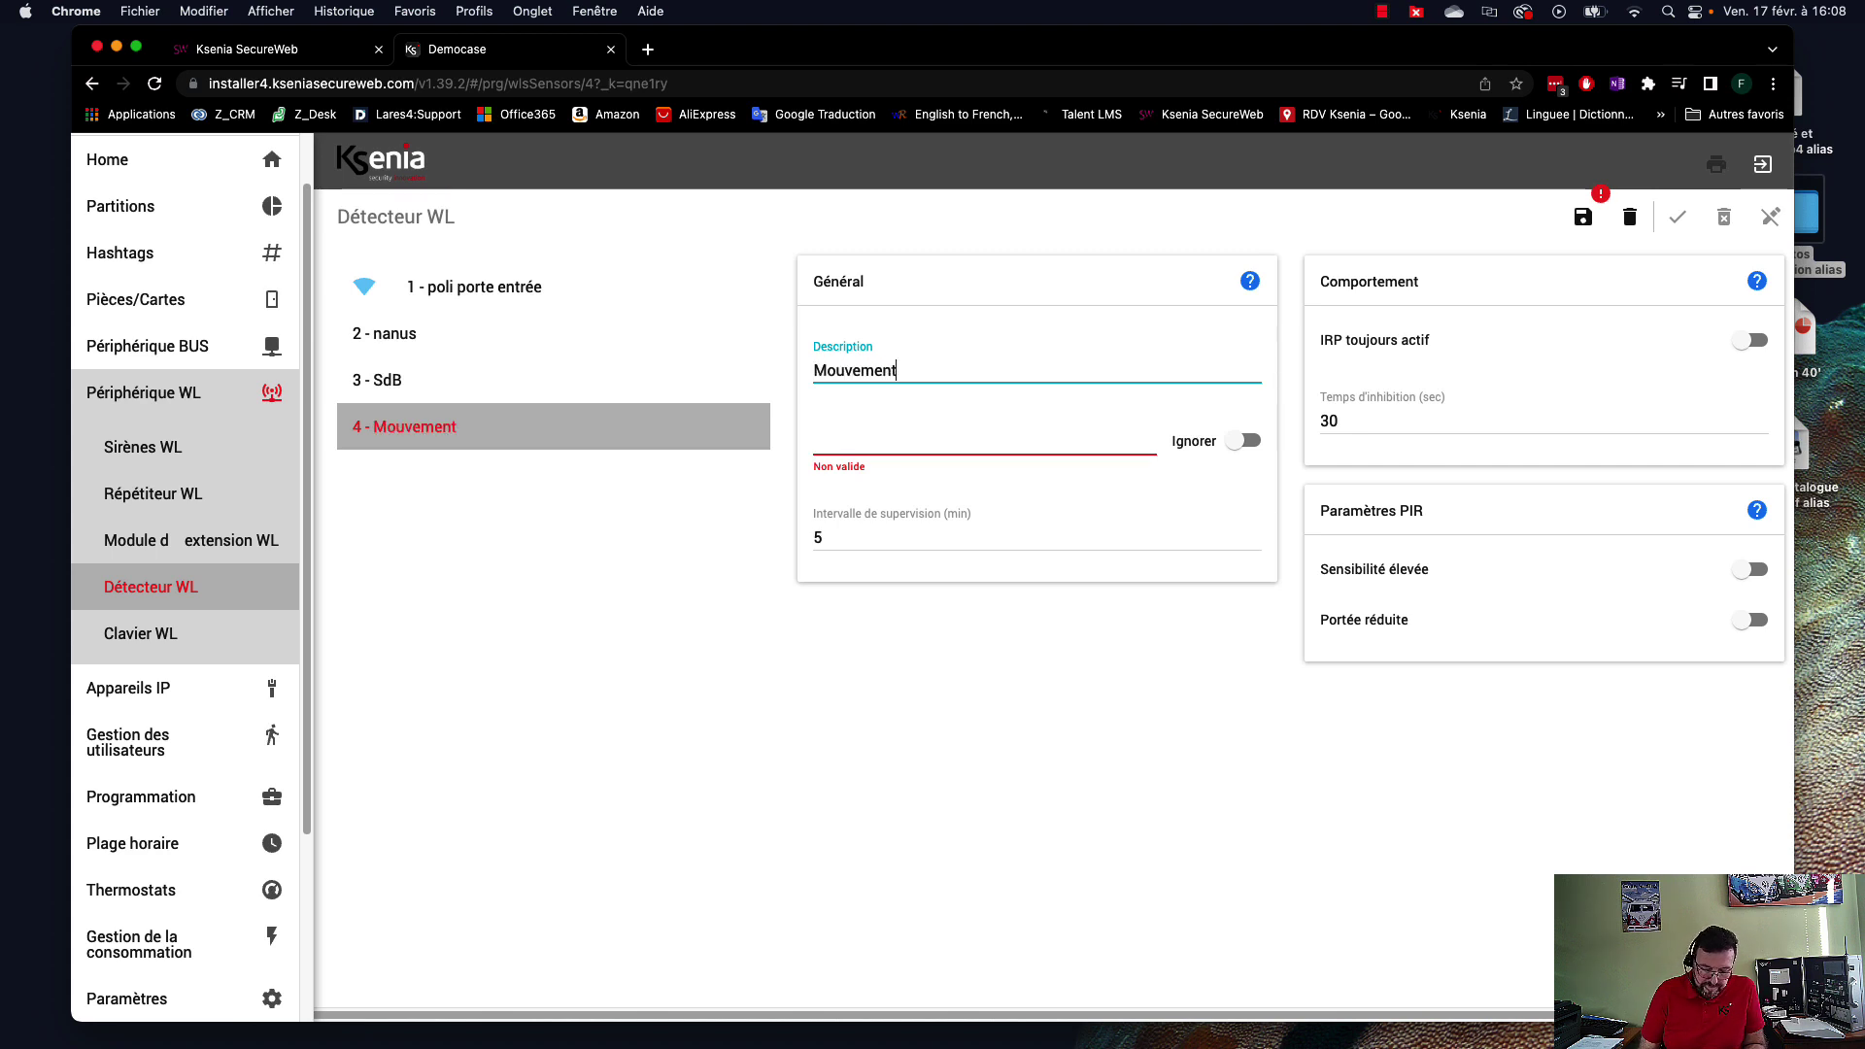
pyautogui.press('BackSpace')
pyautogui.press('BackSpace')
pyautogui.press('BackSpace')
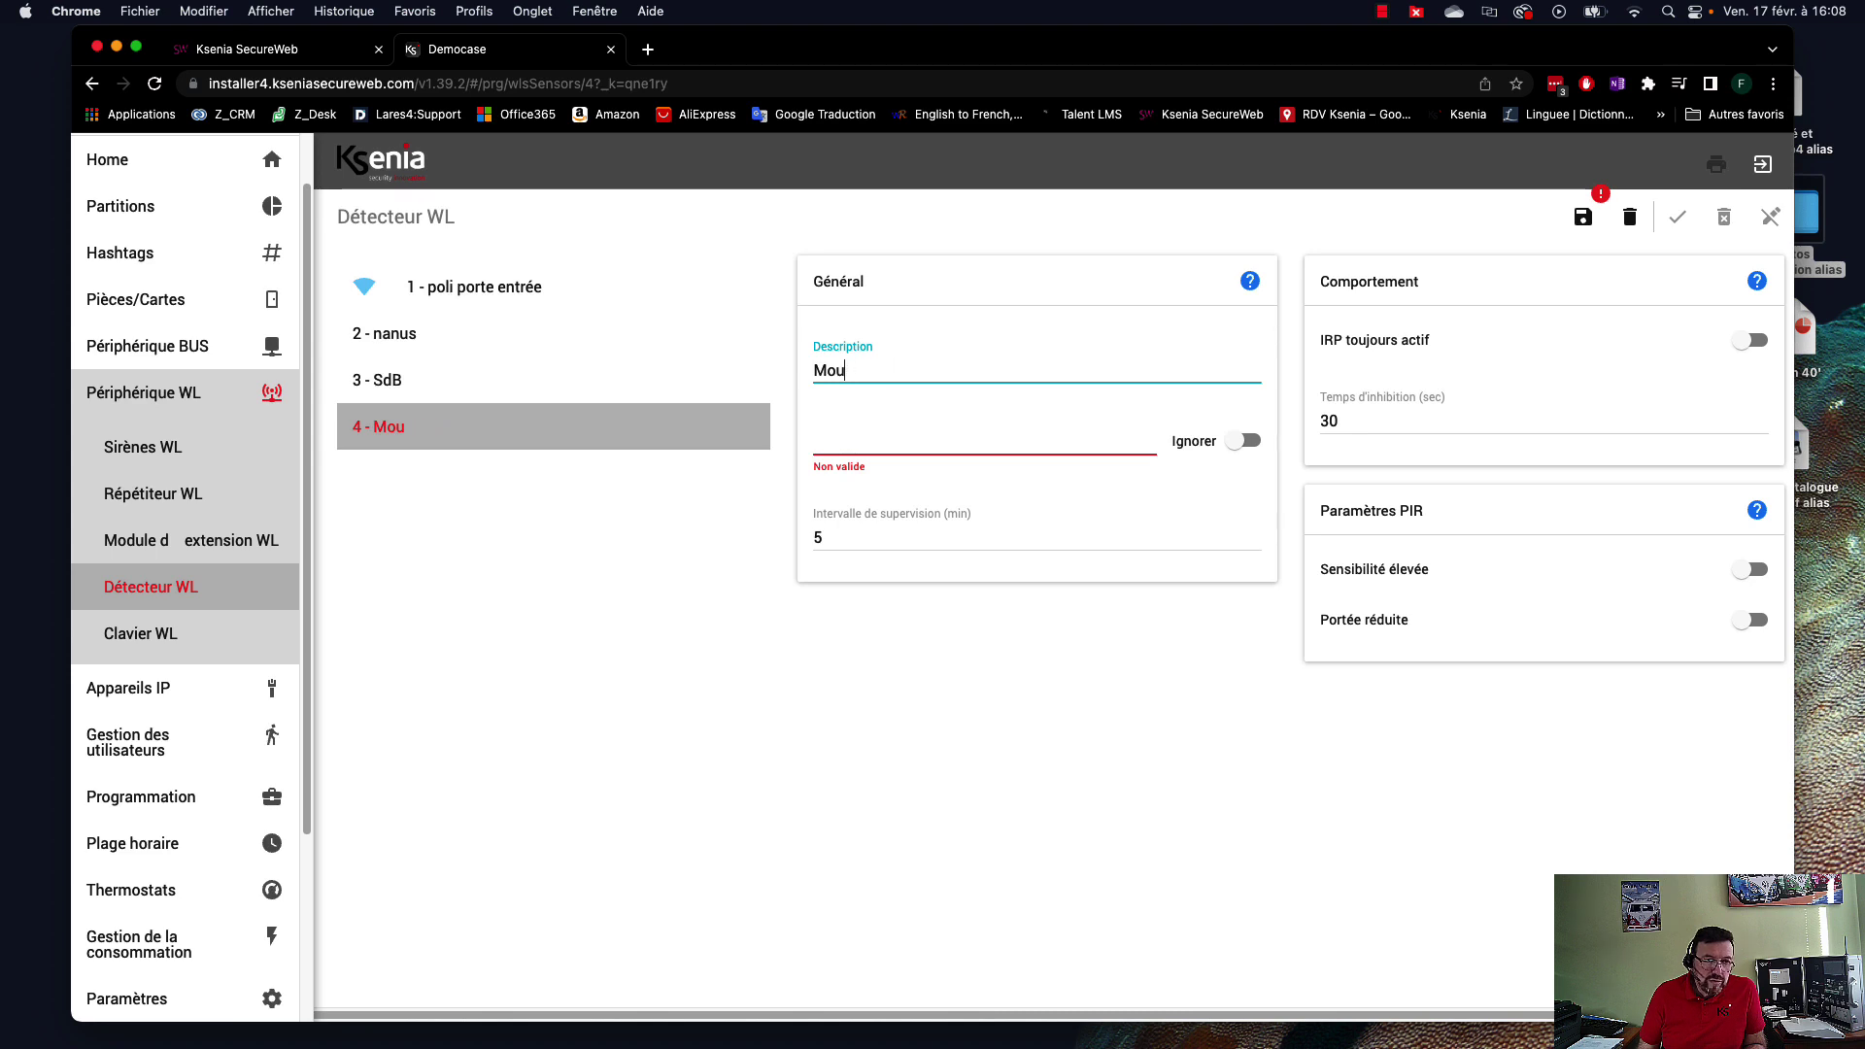
pyautogui.press('BackSpace')
pyautogui.press('BackSpace')
pyautogui.press('BackSpace')
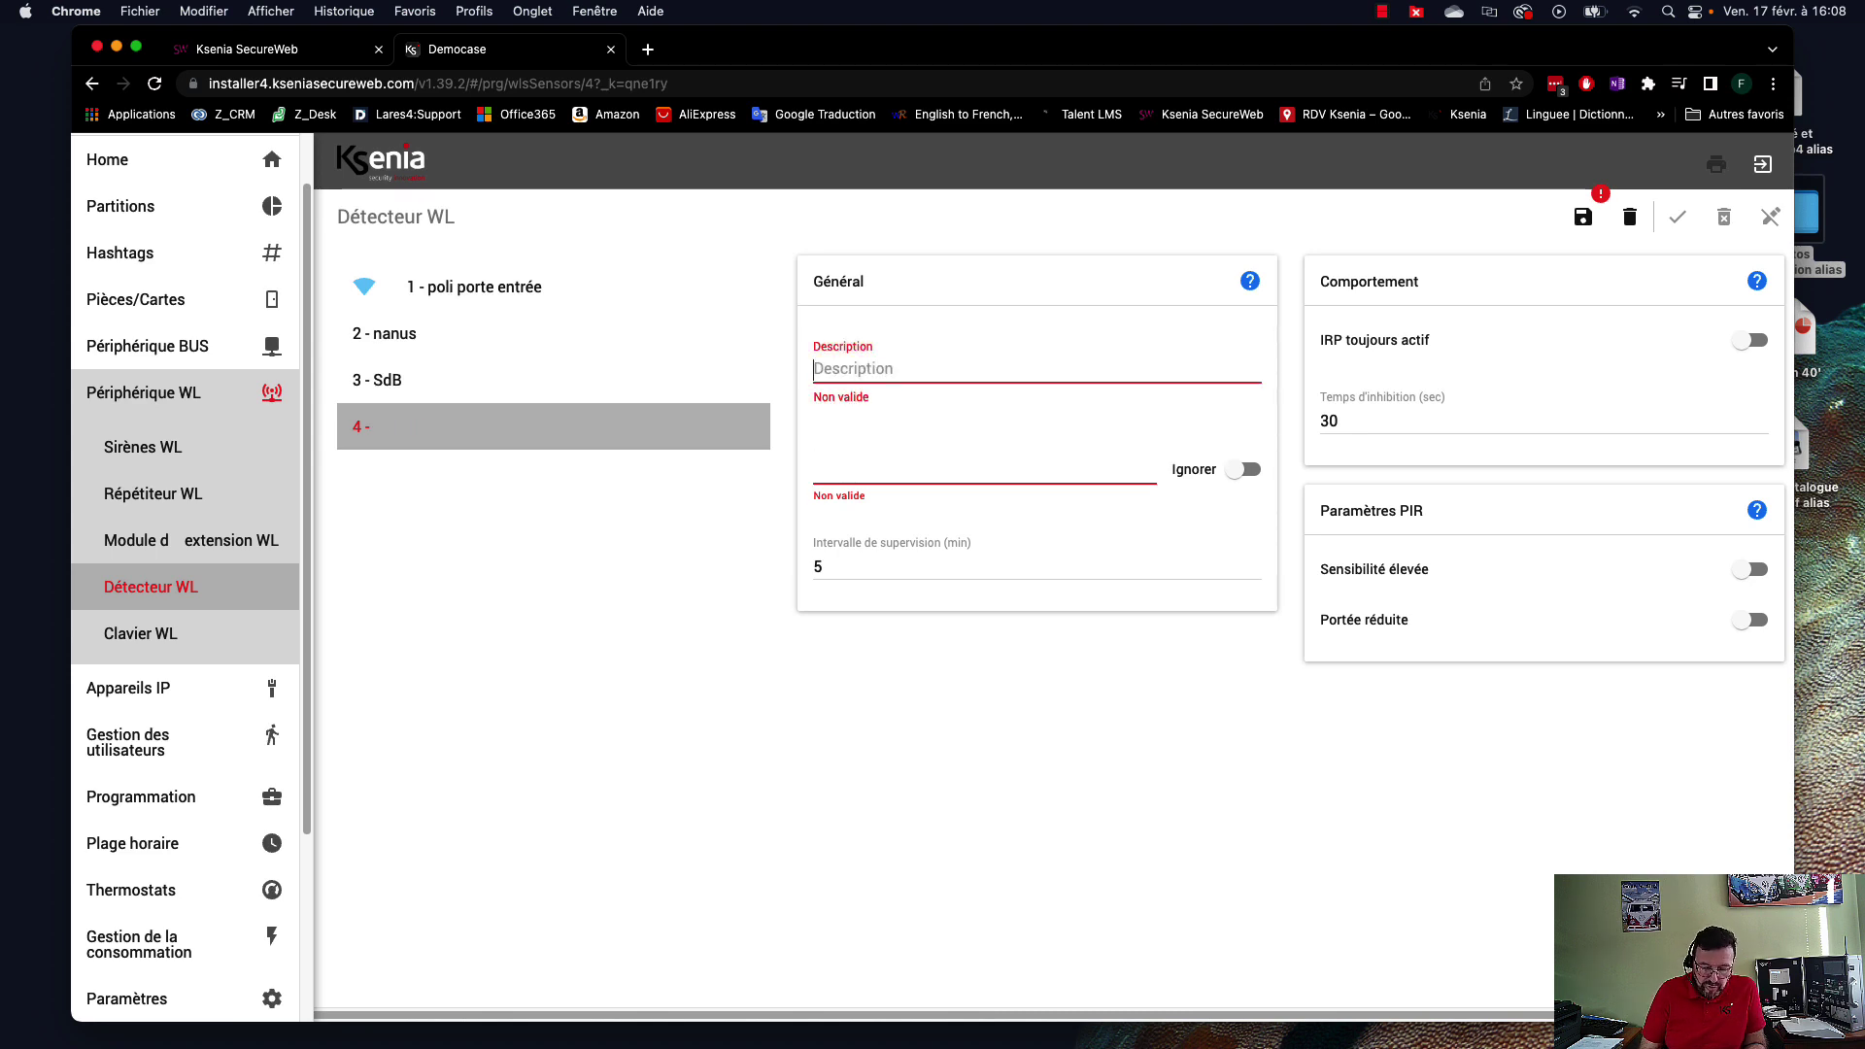
pyautogui.write('DM ')
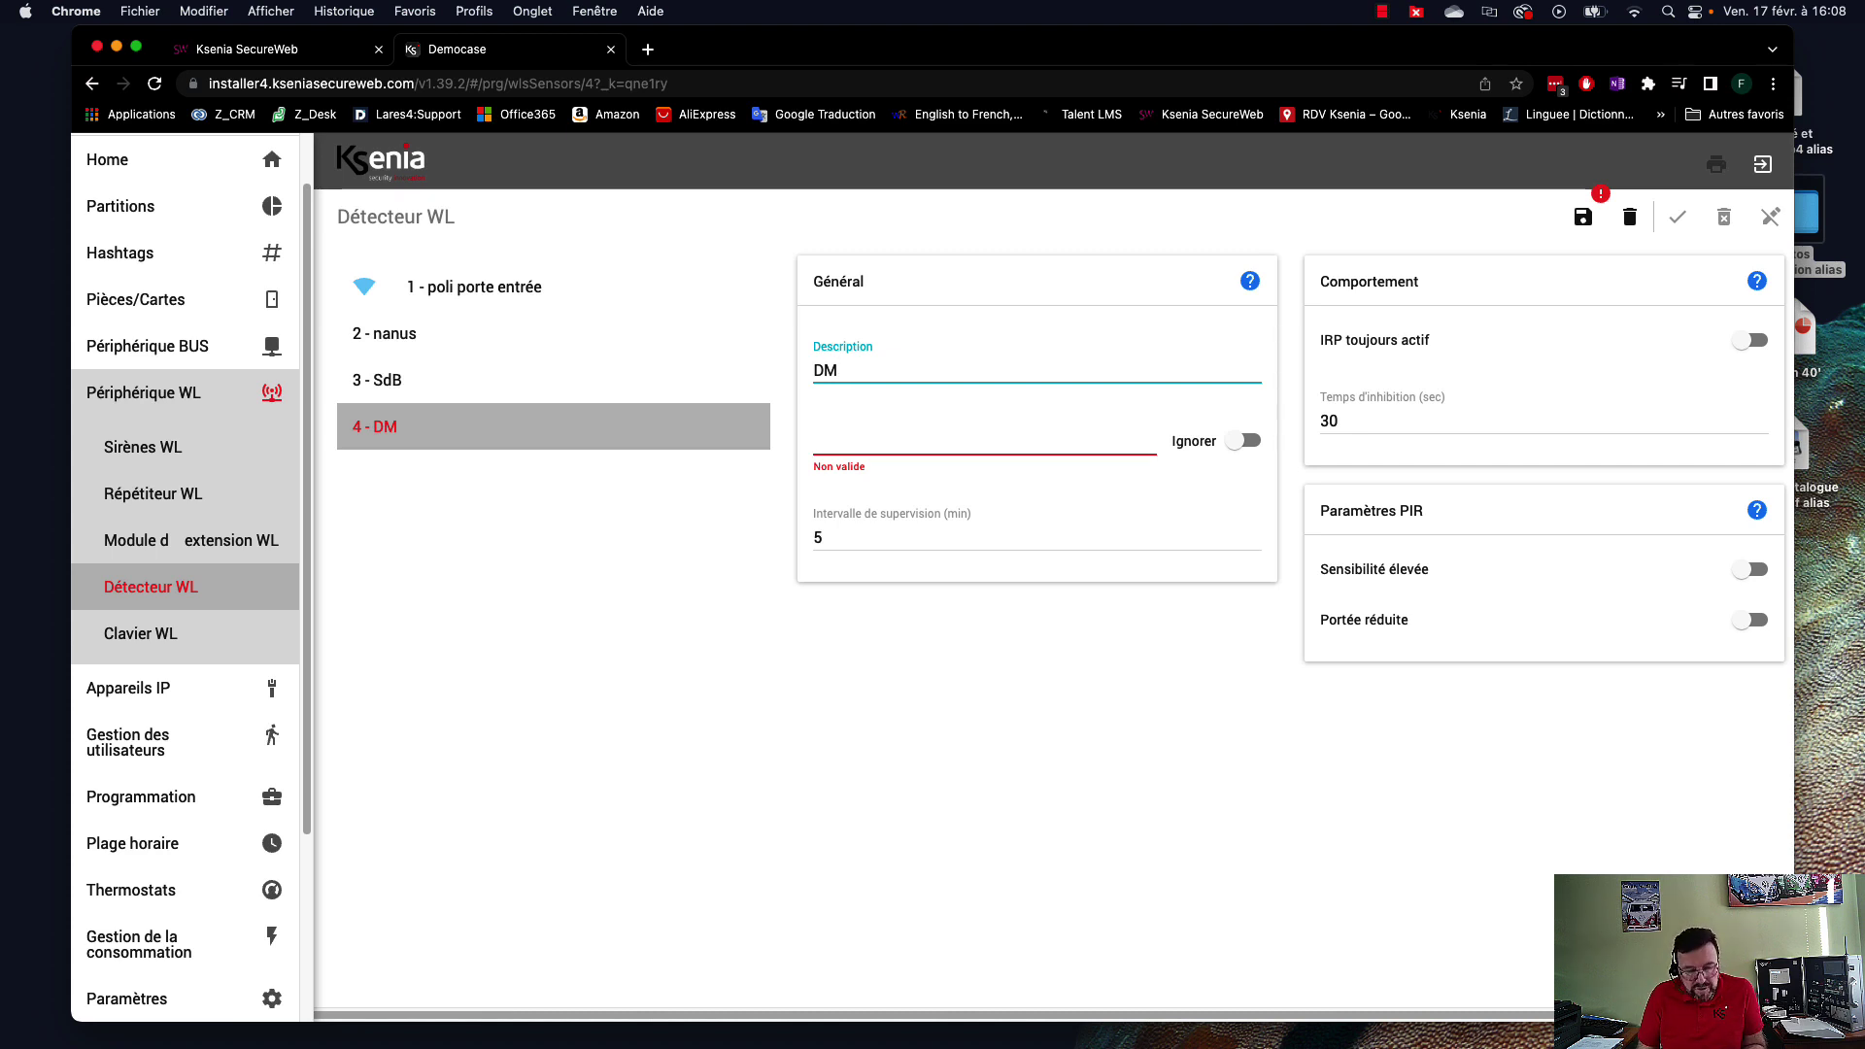
pyautogui.write('salon')
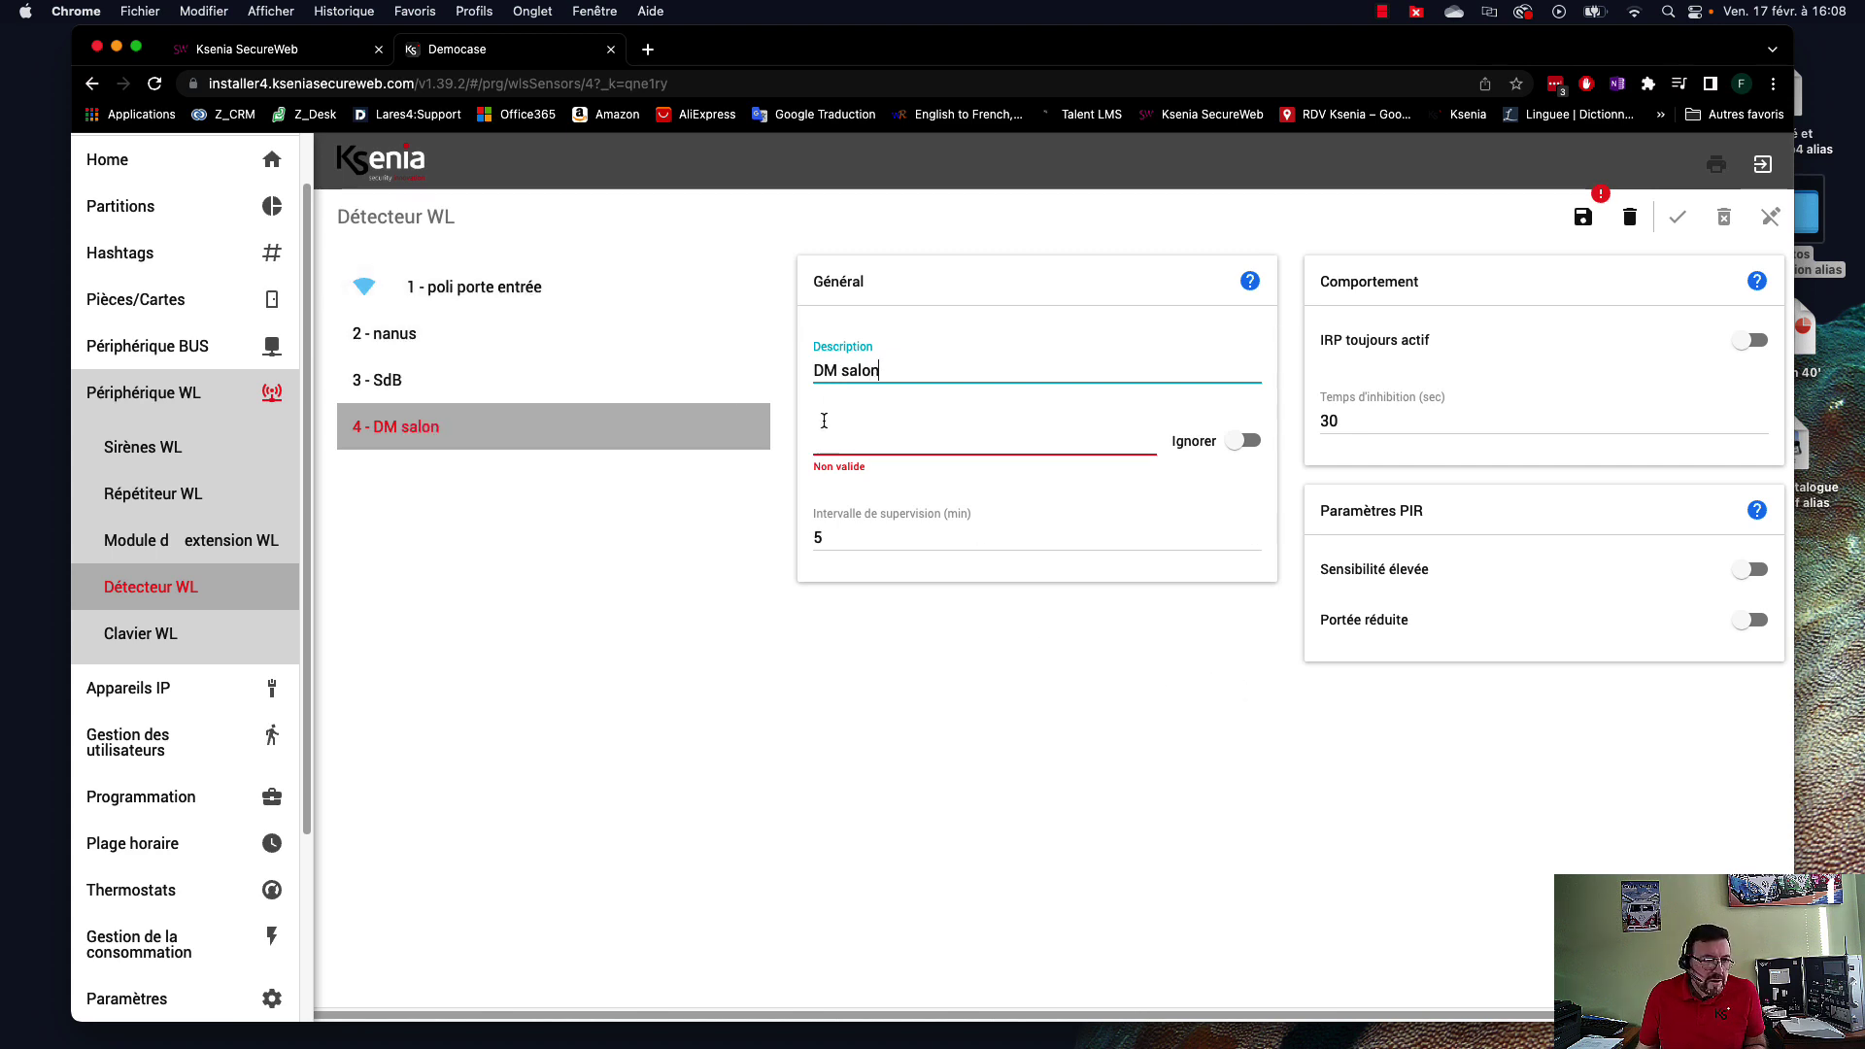
# Enter serial 038211, then save and apply the configuration to the panel.
pyautogui.click(1095, 433)
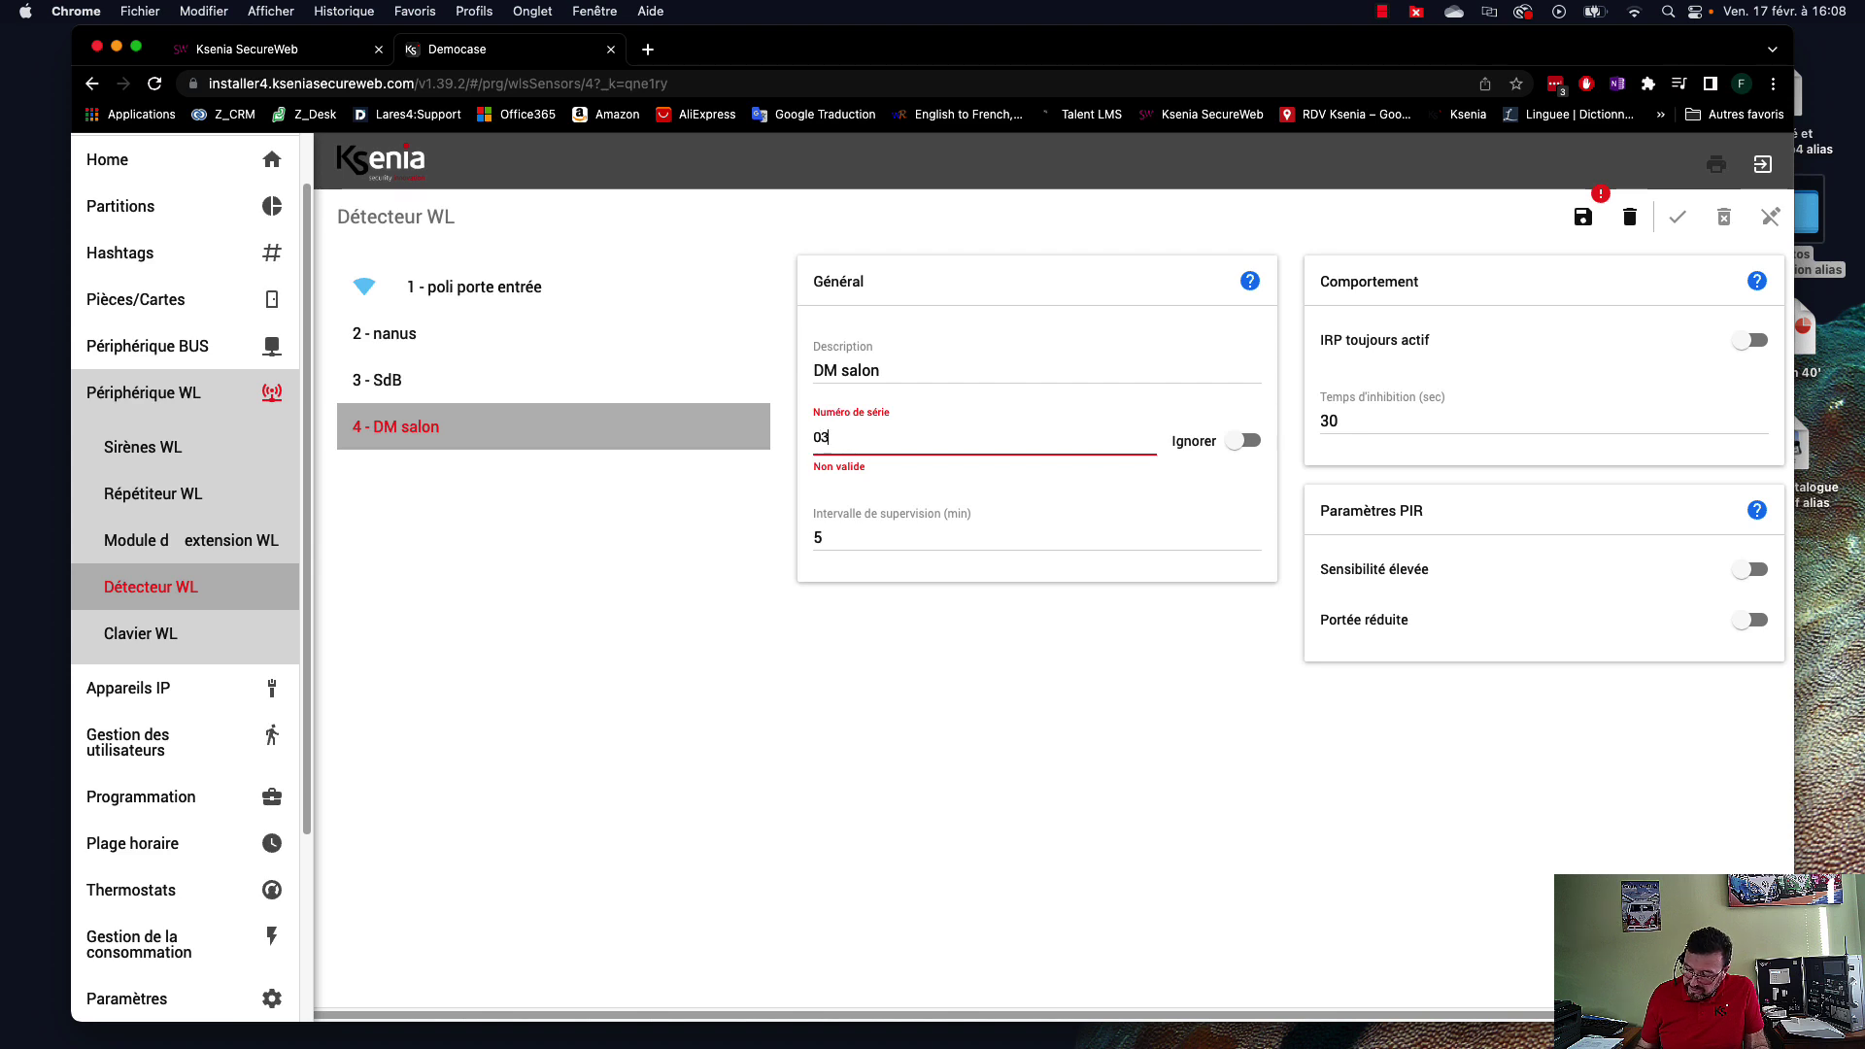
pyautogui.write('038211')
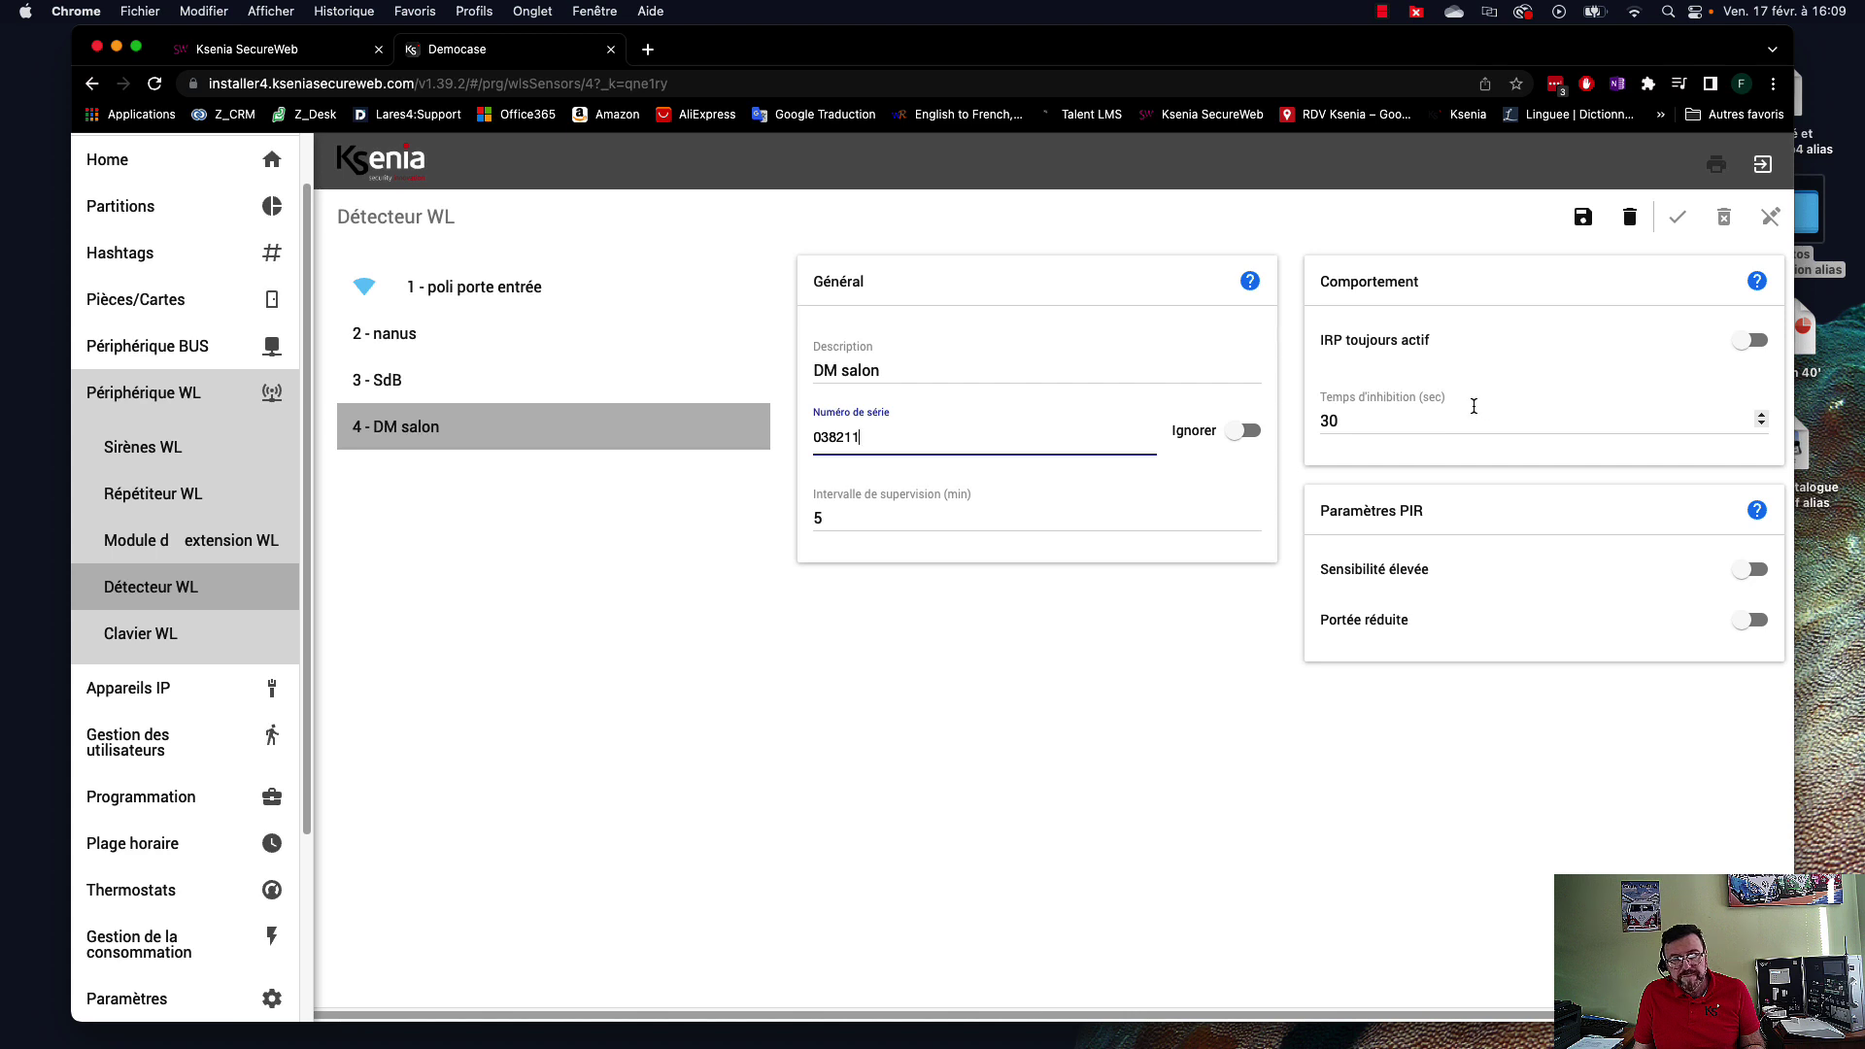
pyautogui.click(1584, 216)
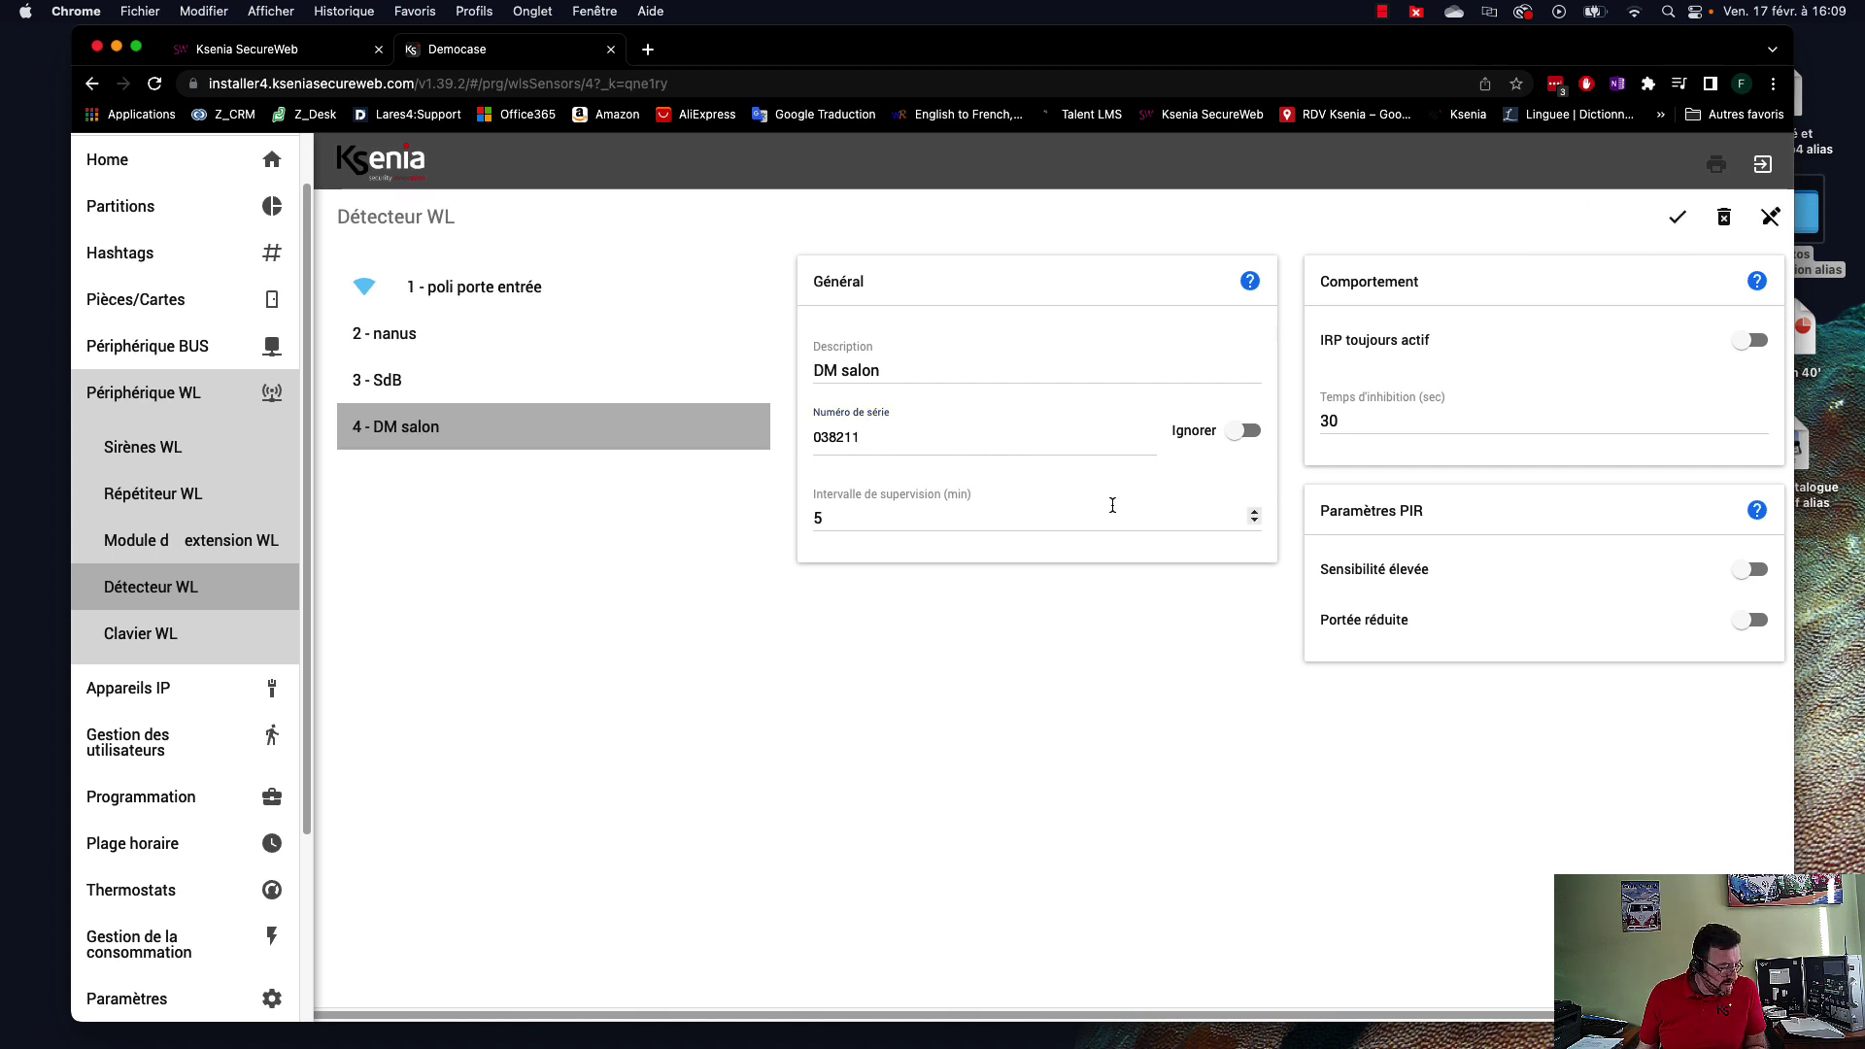
pyautogui.click(1677, 221)
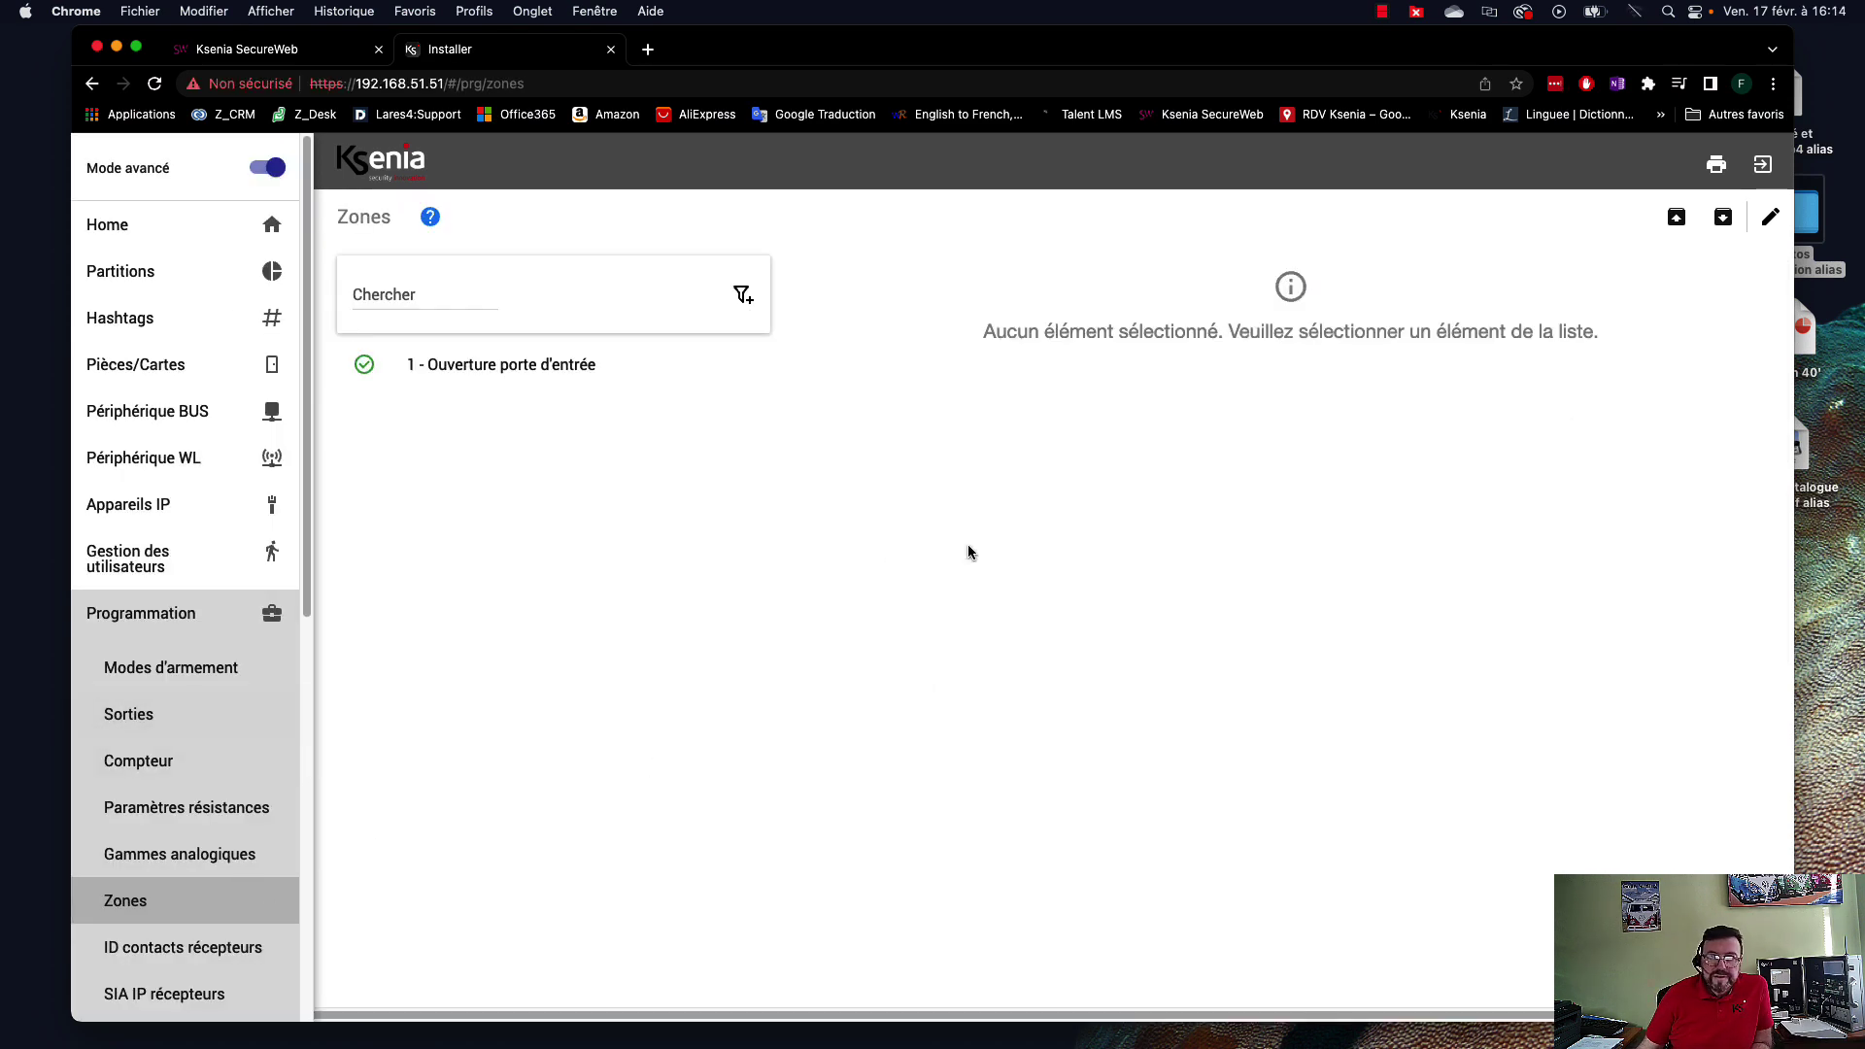
# Add zone 2 and name it 'Ouverture fenêtre salle d'eau'.
pyautogui.click(1771, 216)
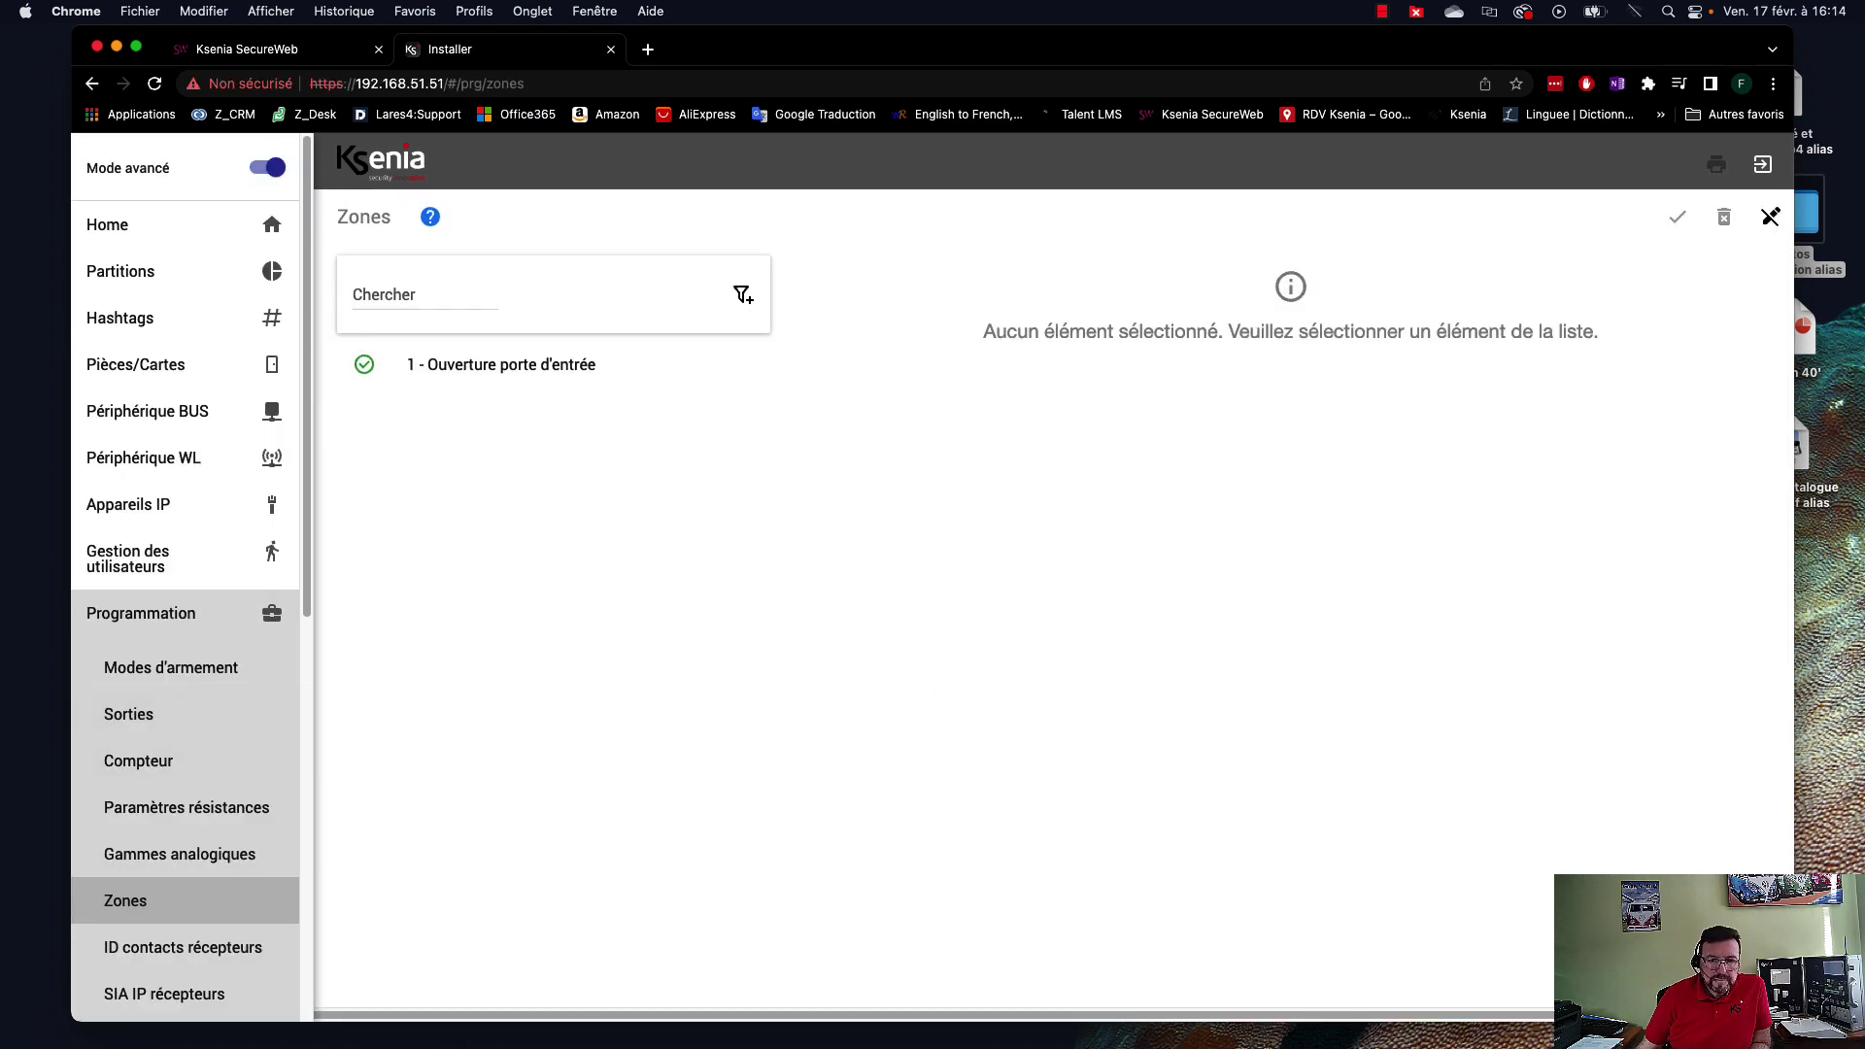
pyautogui.click(1770, 217)
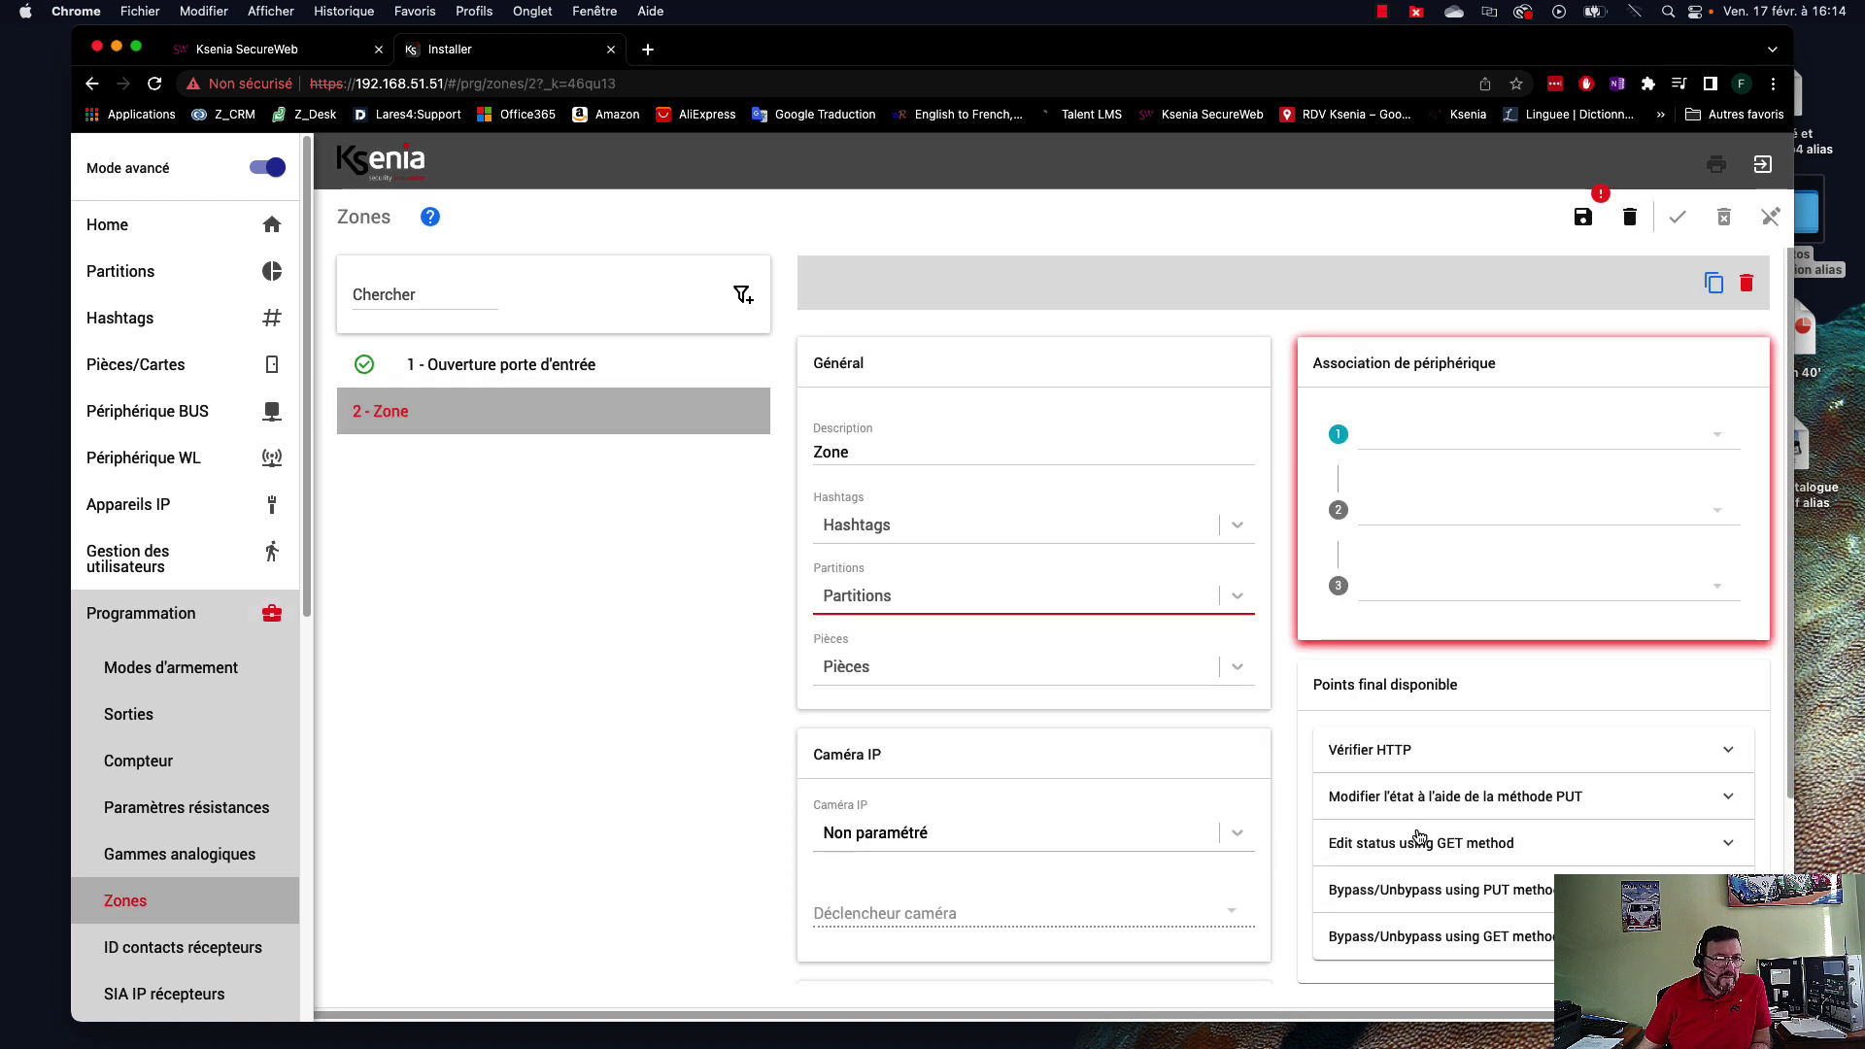
pyautogui.doubleClick(872, 447)
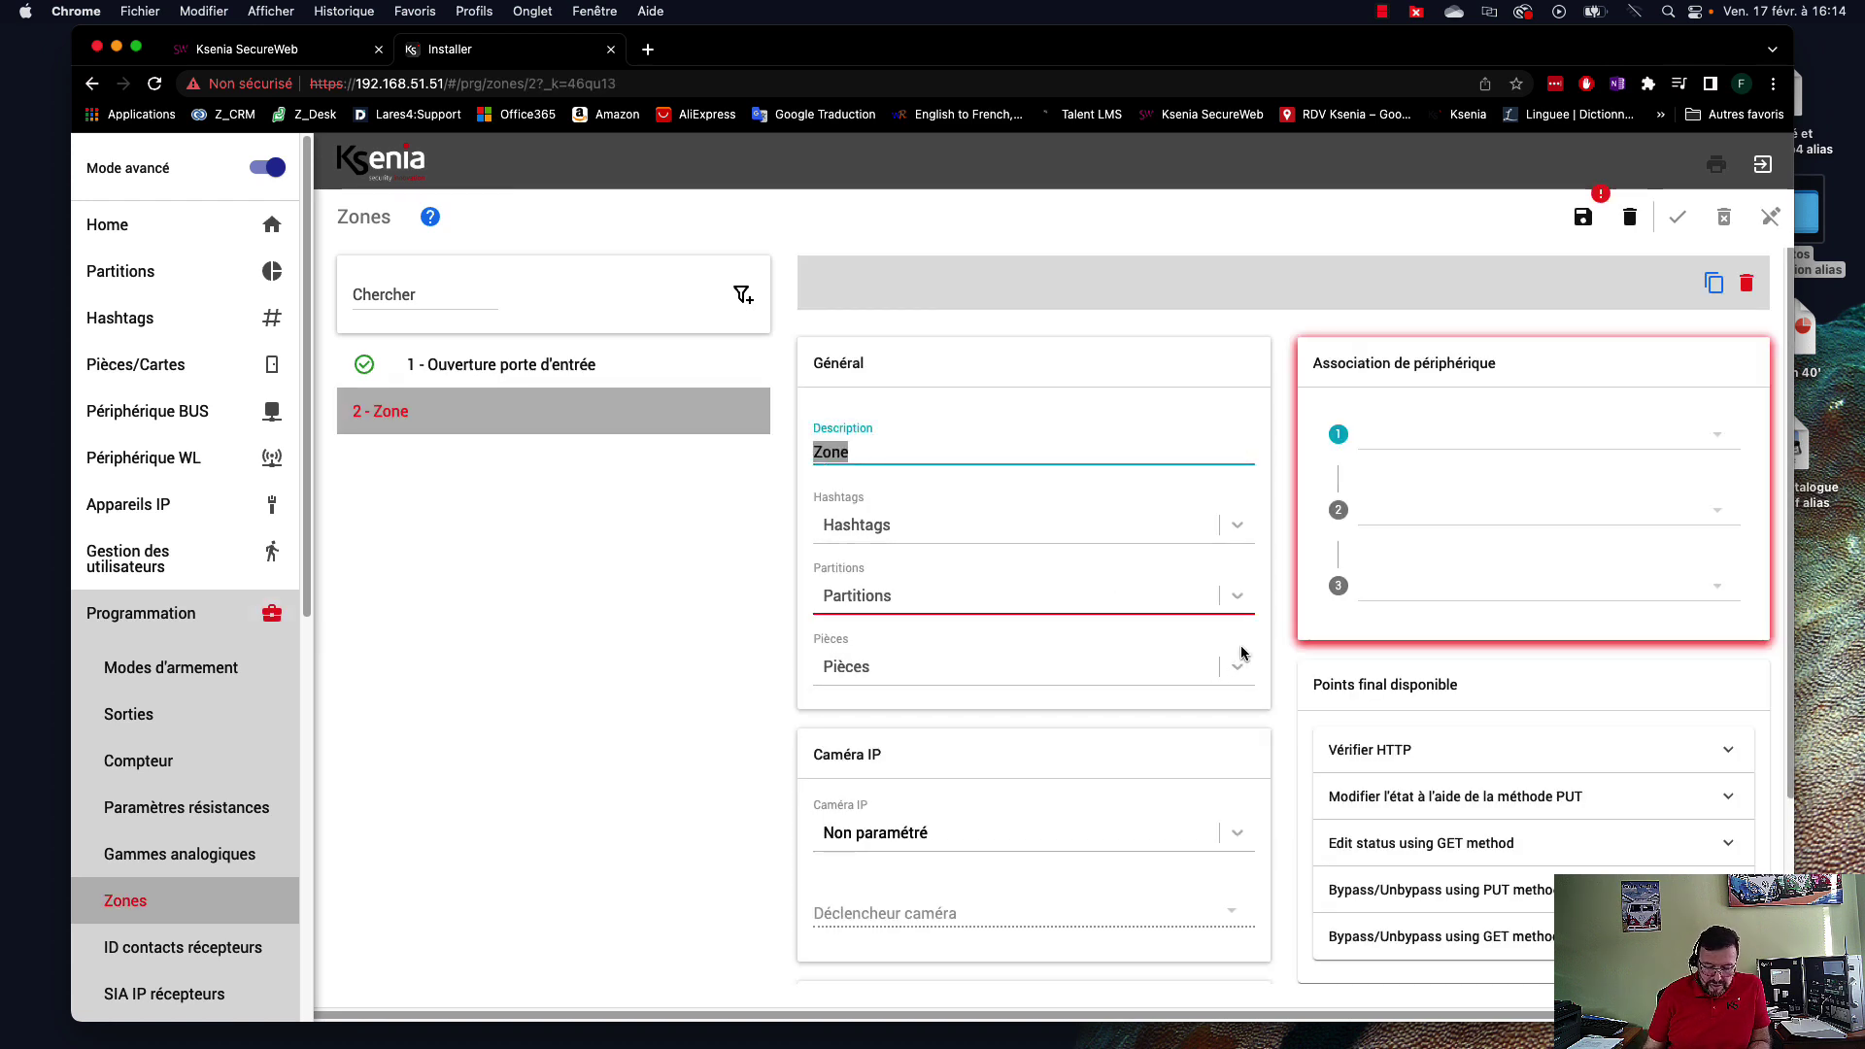
pyautogui.write('Ouver')
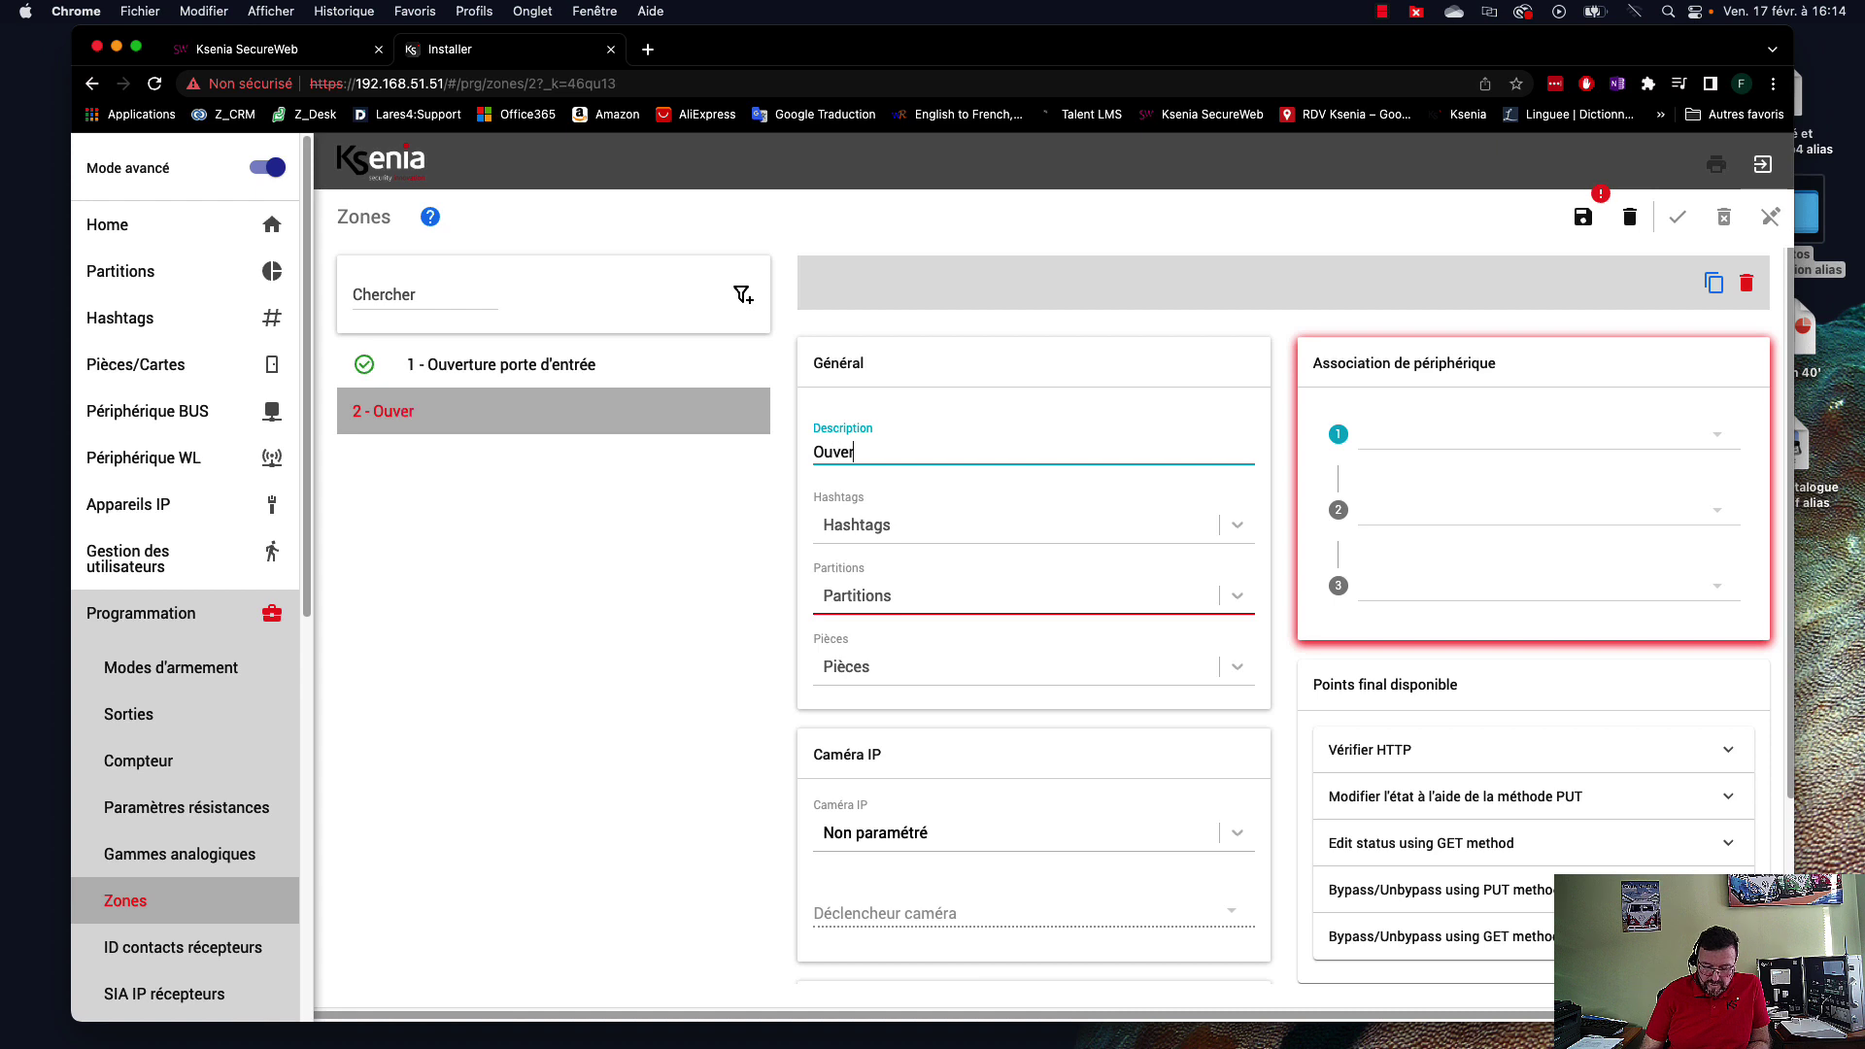
pyautogui.write('ture fenêtre')
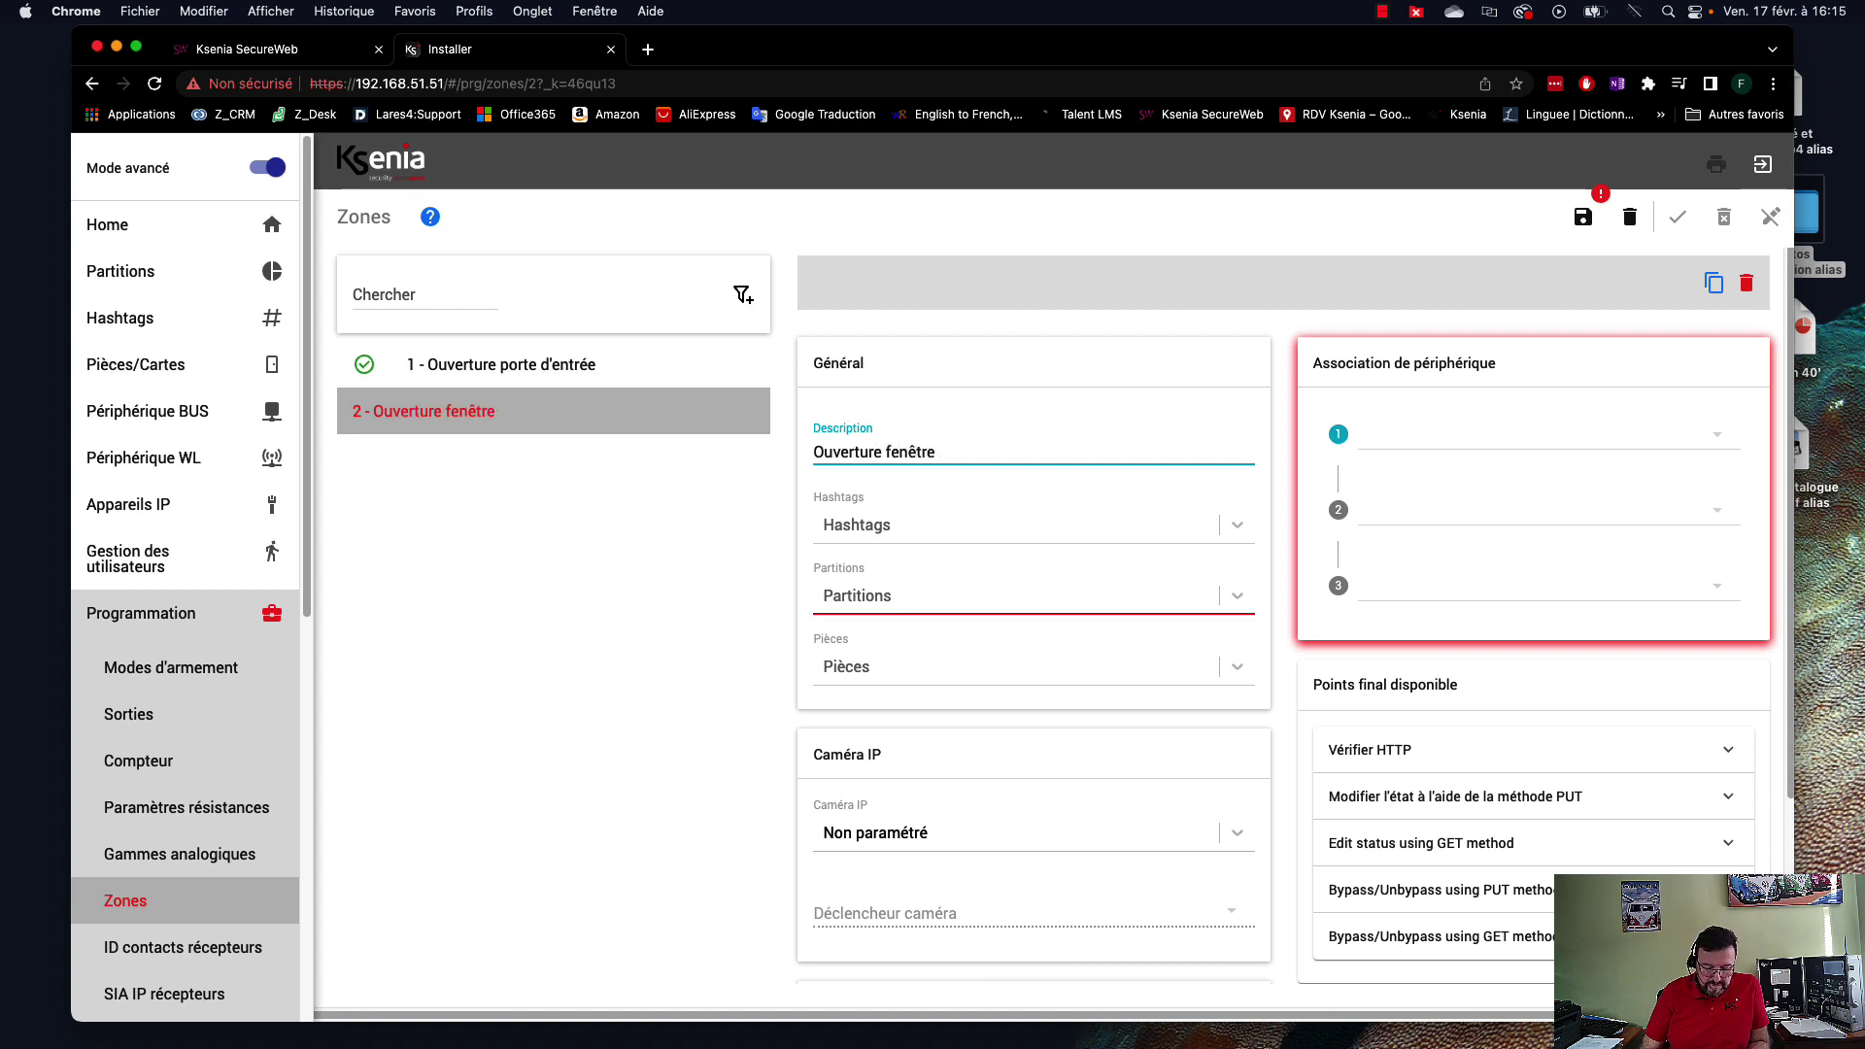
pyautogui.write(" salle de'eau")
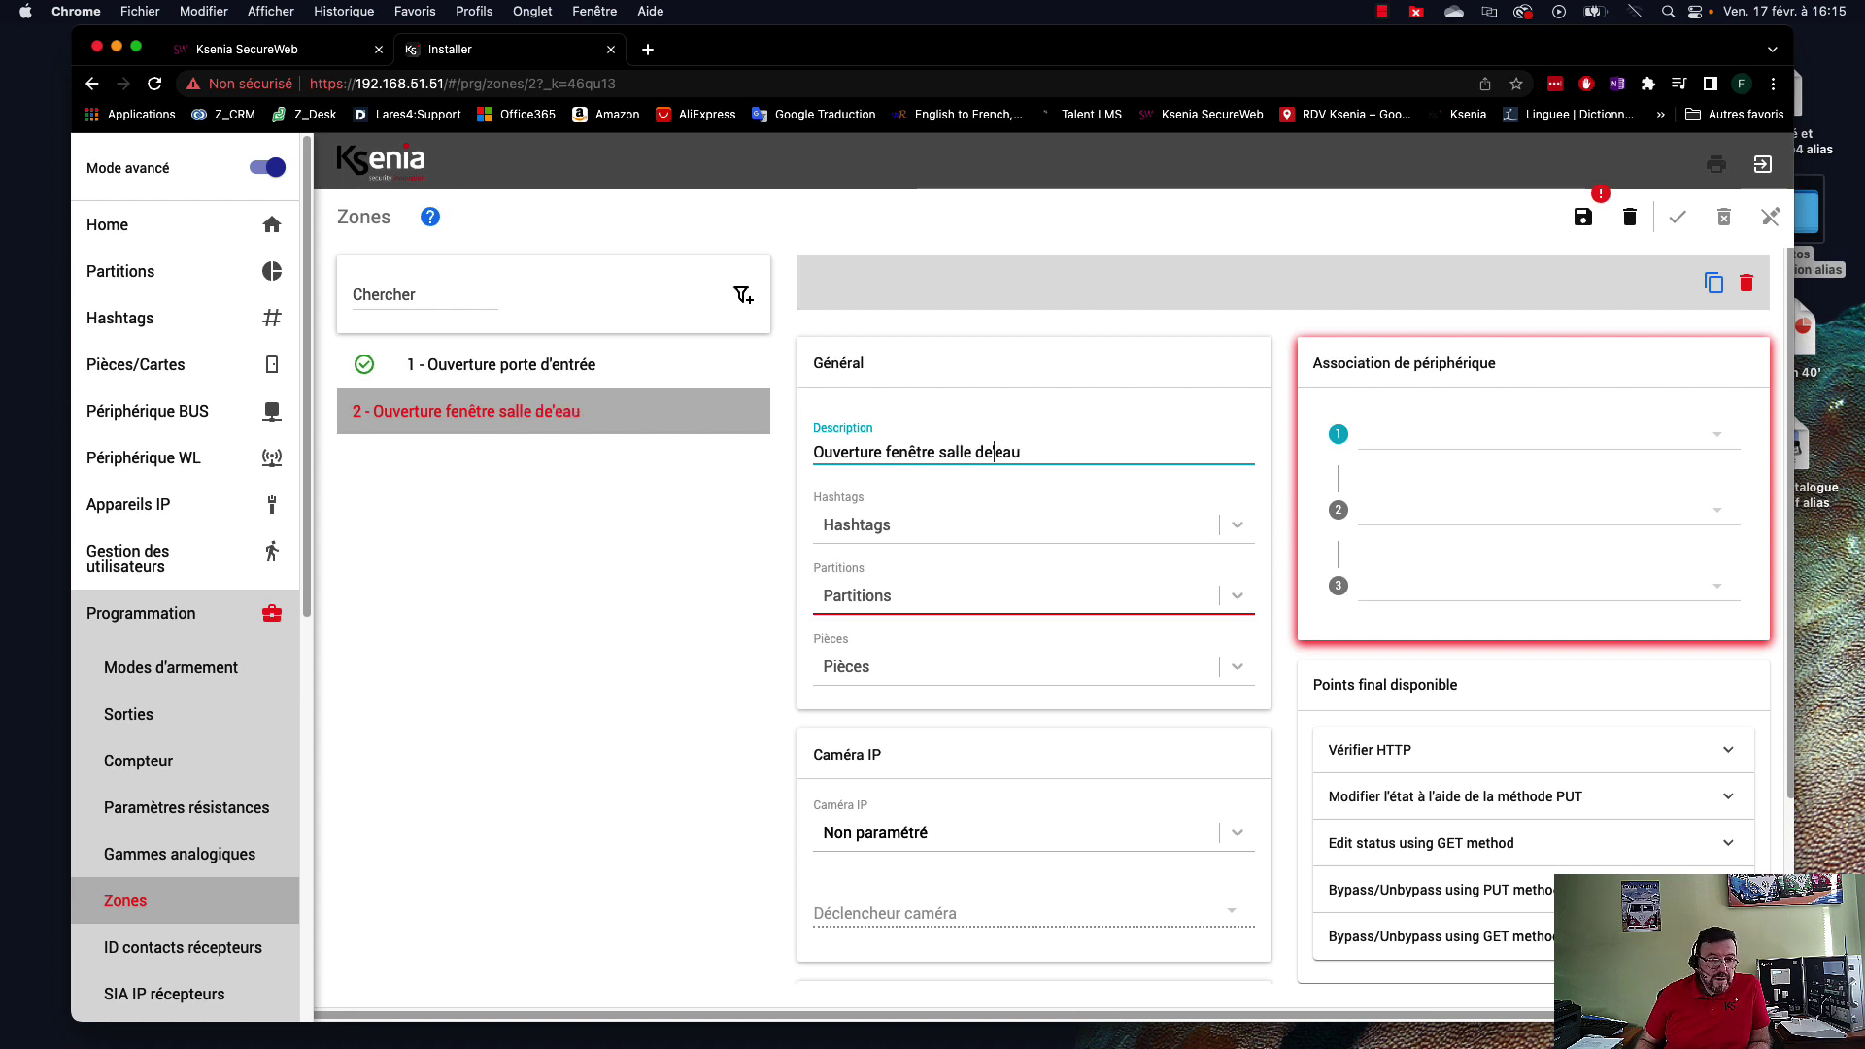
pyautogui.press('BackSpace')
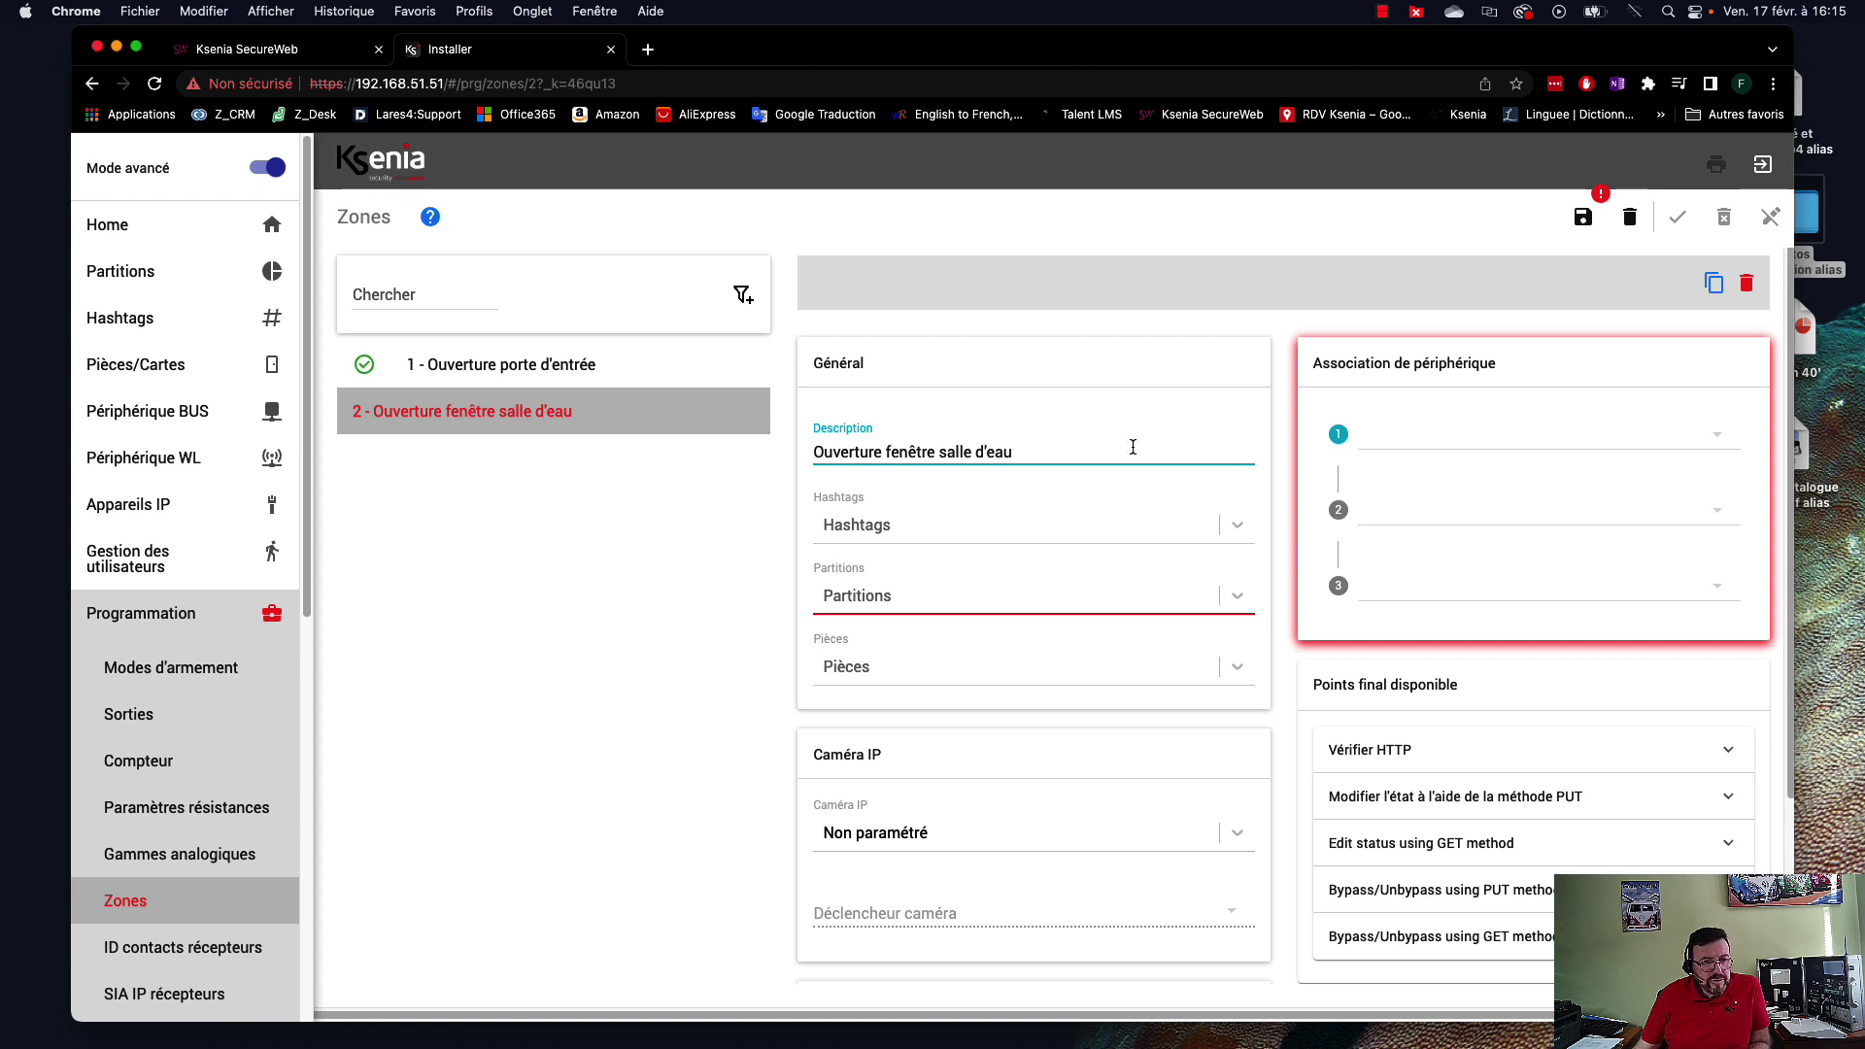
# Put zone 2 on Détecteurs de périmètre, linked to micro poli / SdB / Contact magnétique, then add zone 3.
pyautogui.click(903, 598)
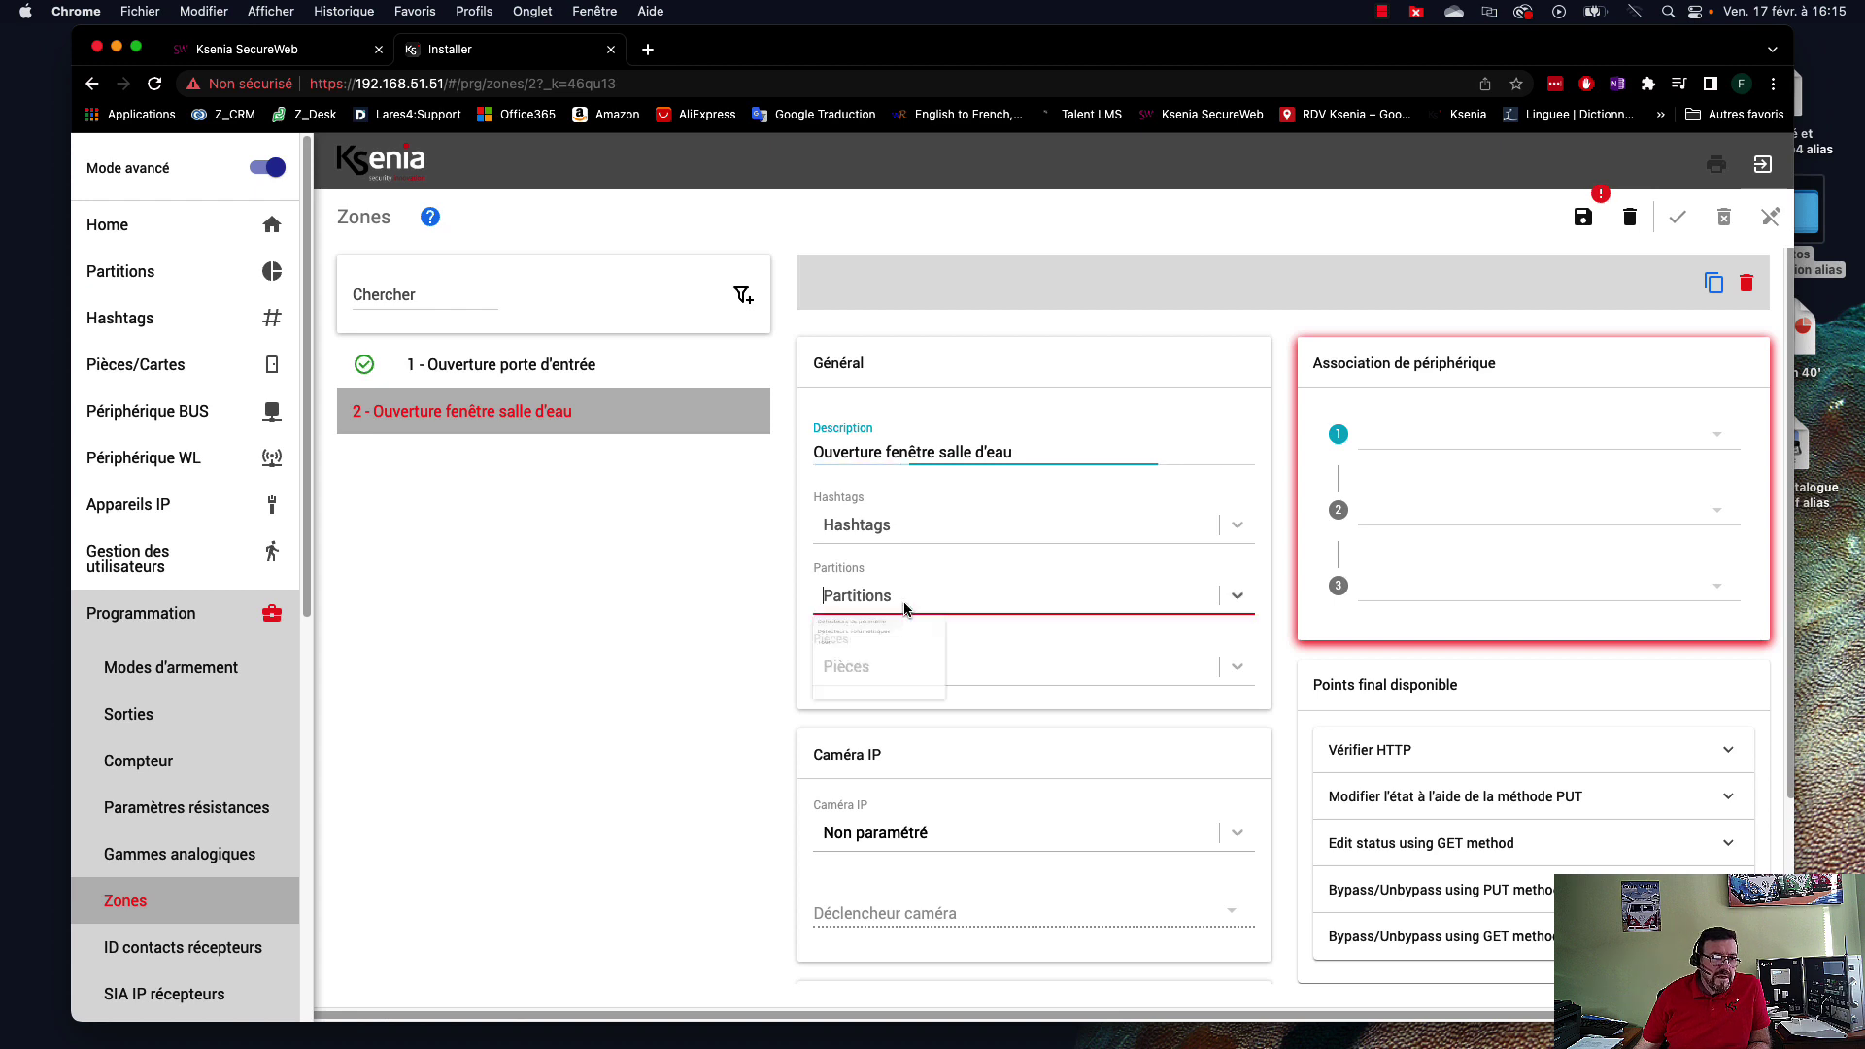
pyautogui.click(893, 646)
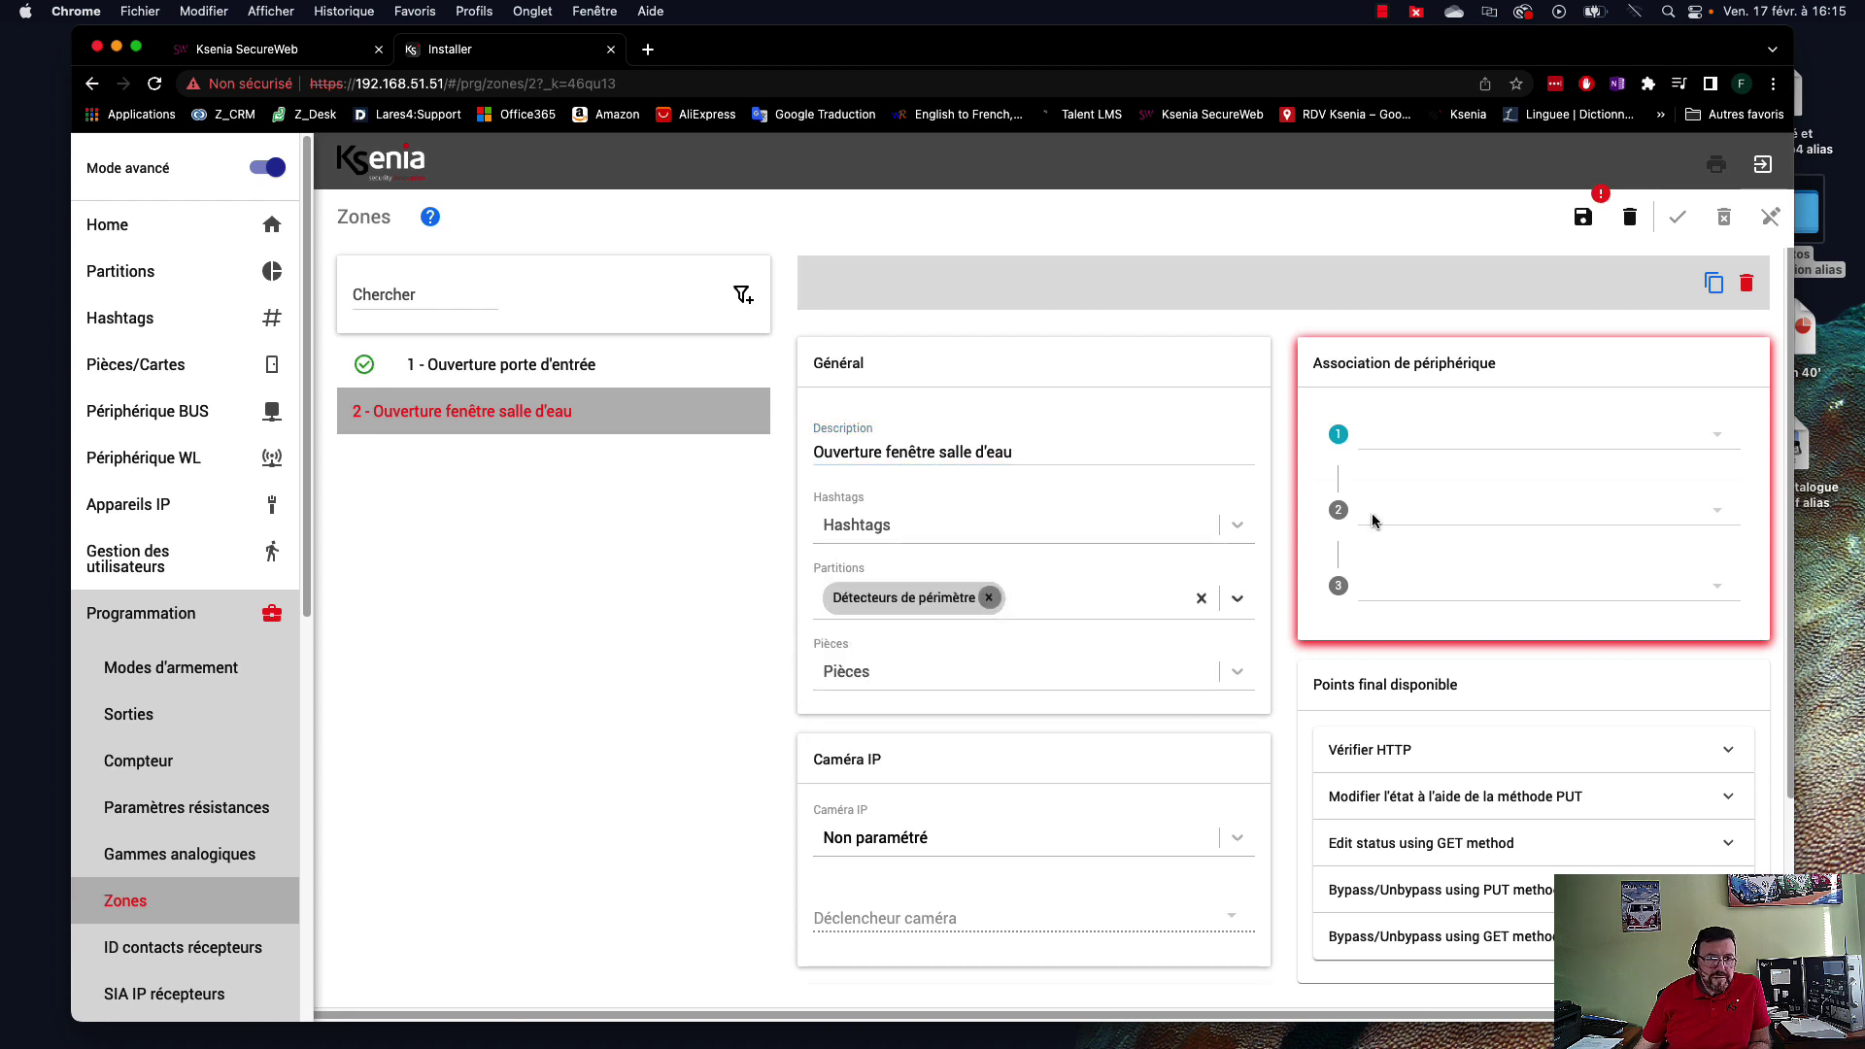
pyautogui.click(1443, 447)
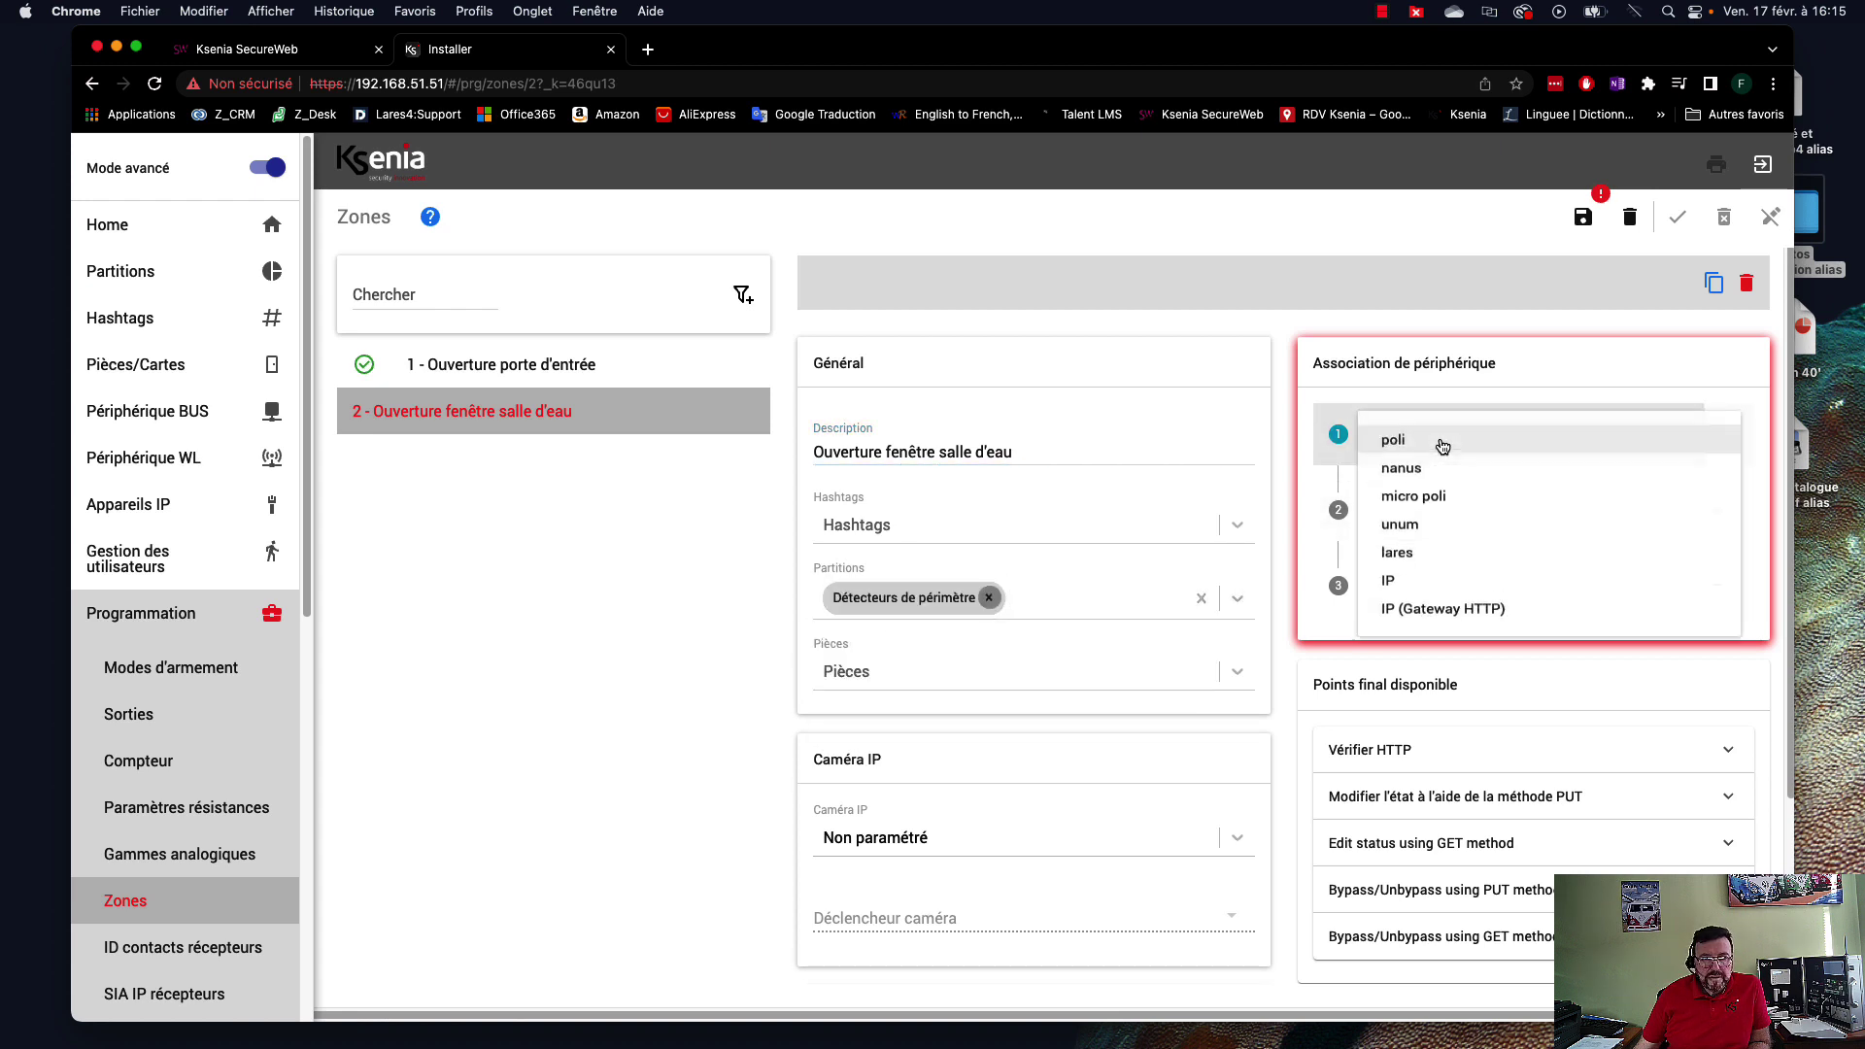
pyautogui.click(1447, 509)
pyautogui.click(1533, 508)
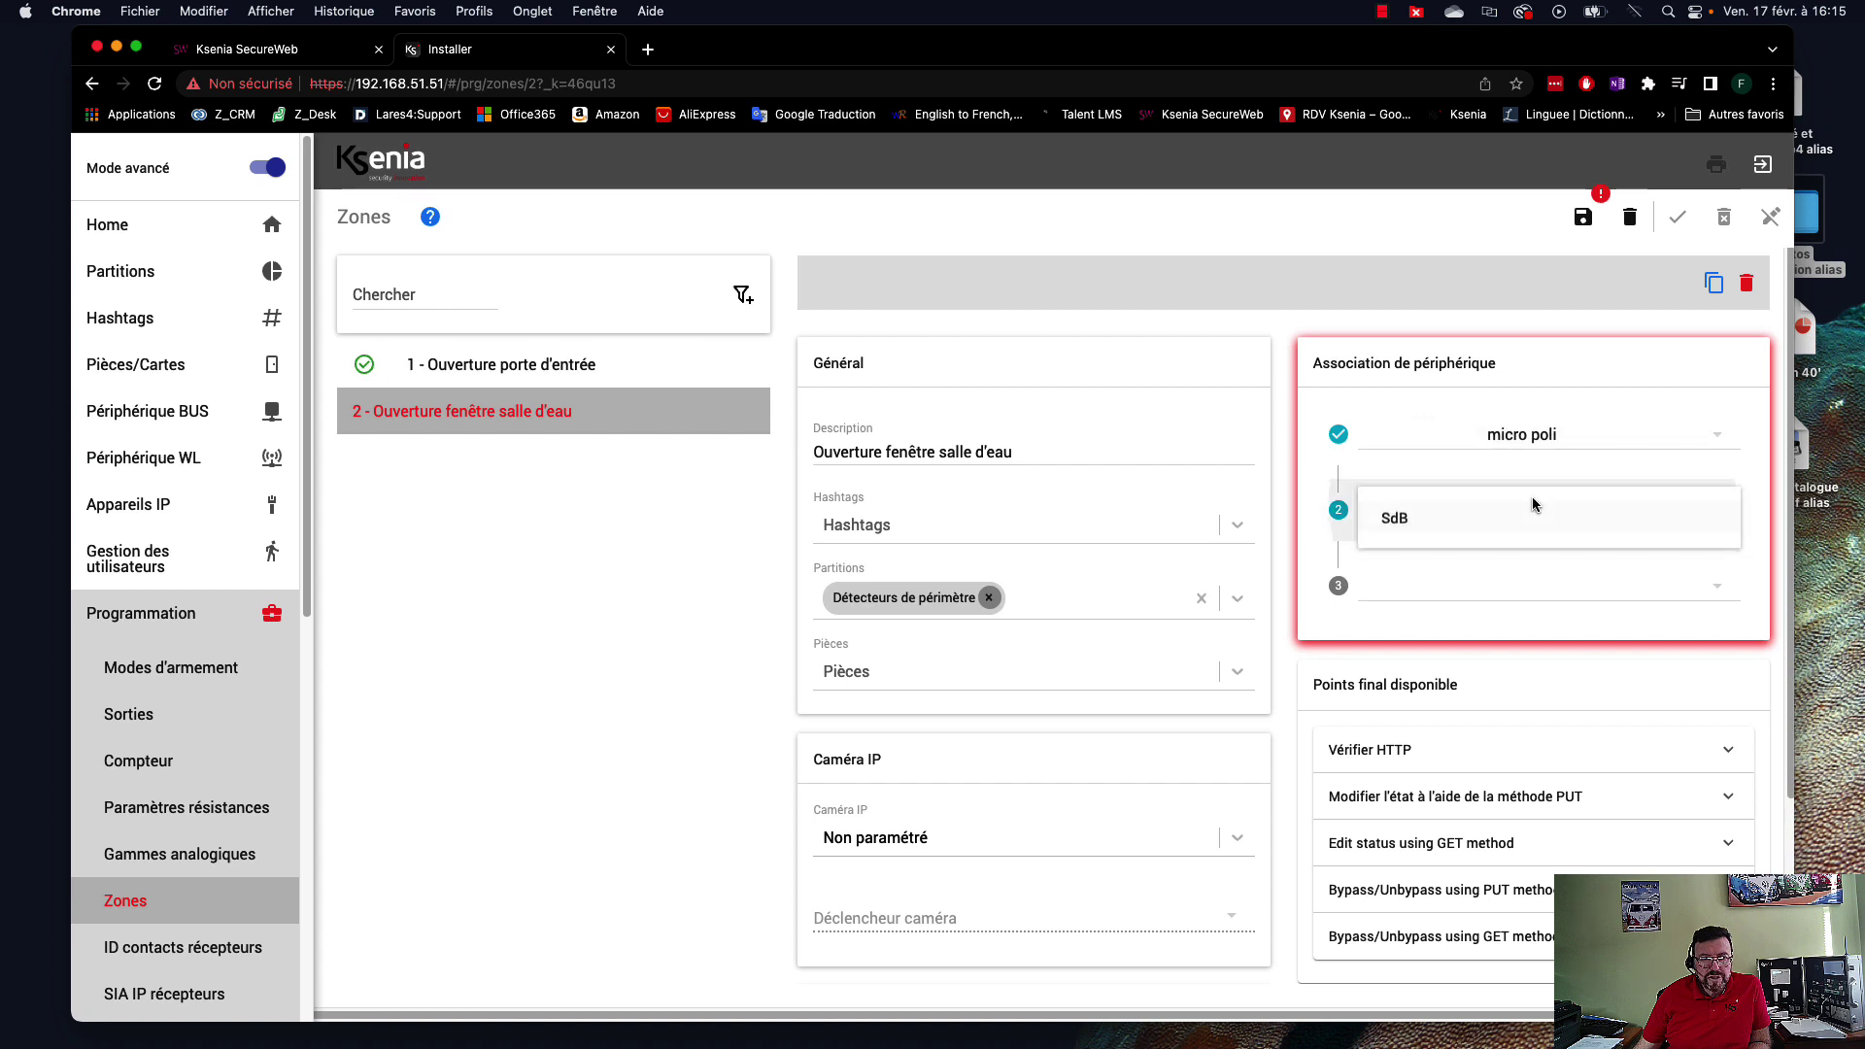
pyautogui.click(1448, 523)
pyautogui.click(1457, 586)
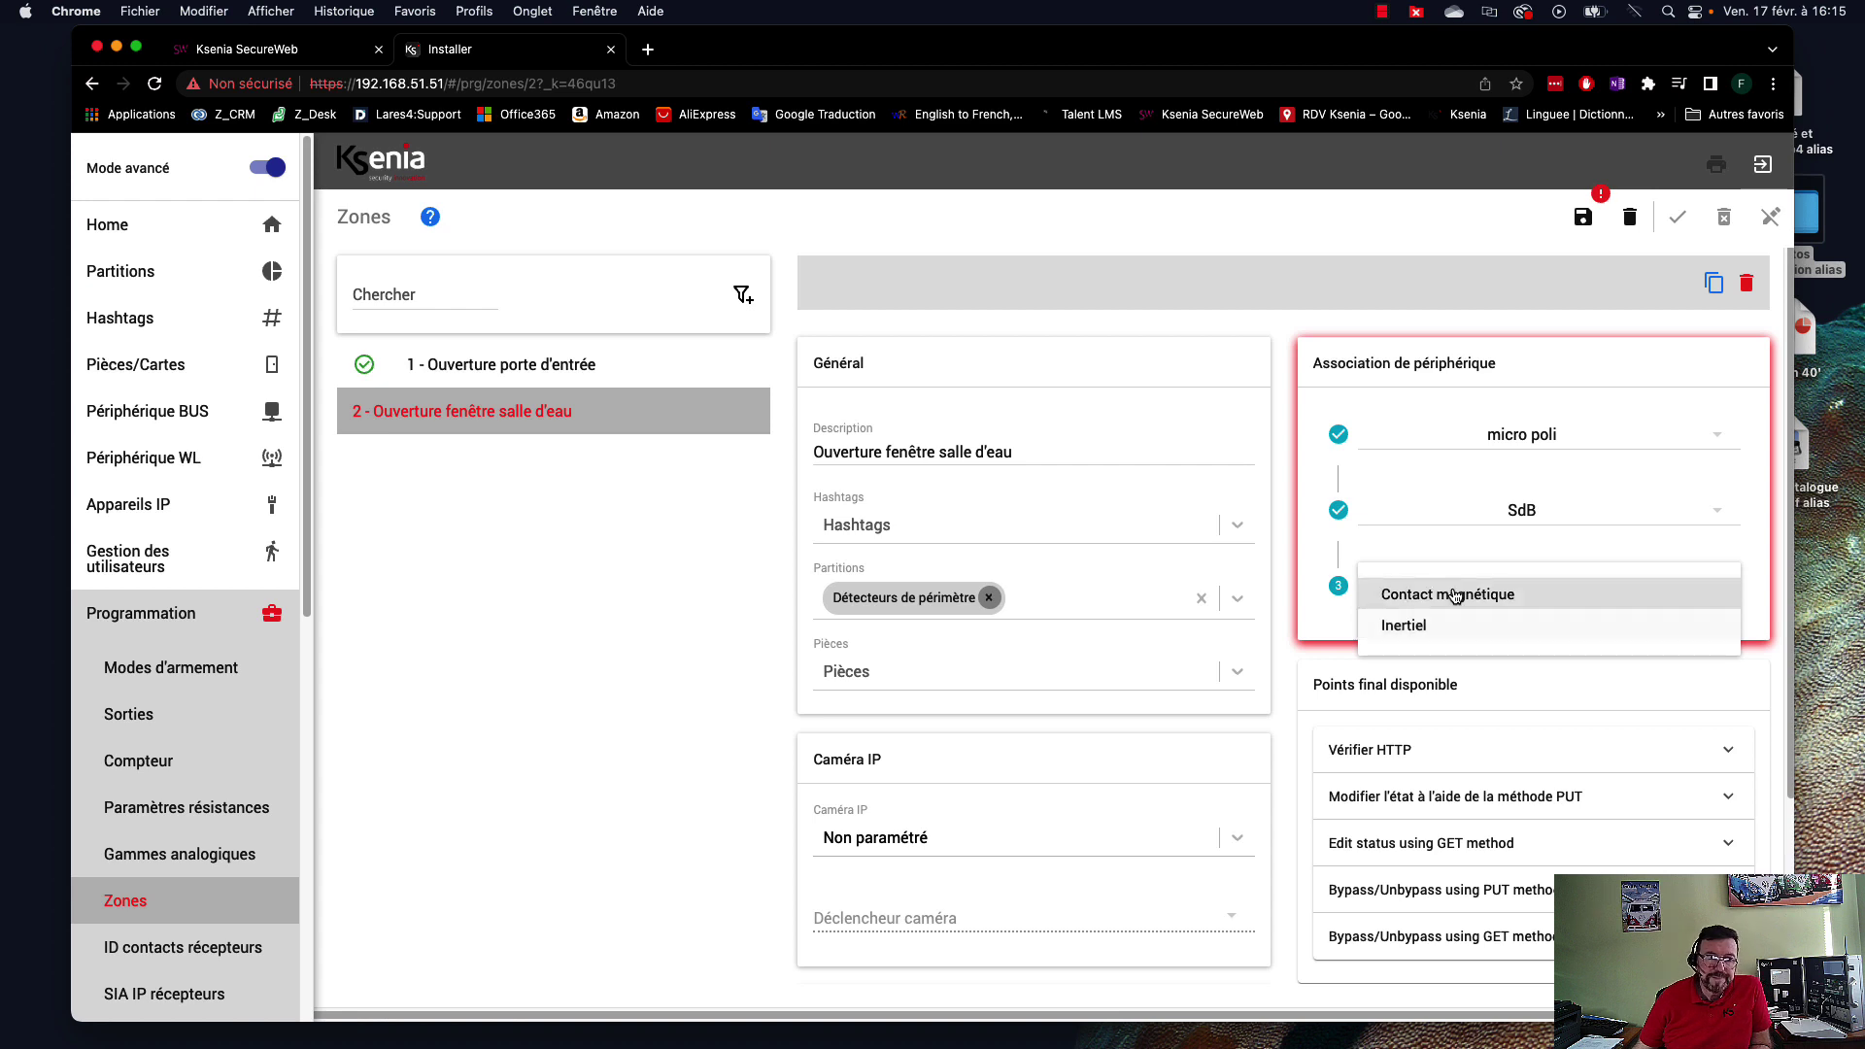
pyautogui.click(1454, 593)
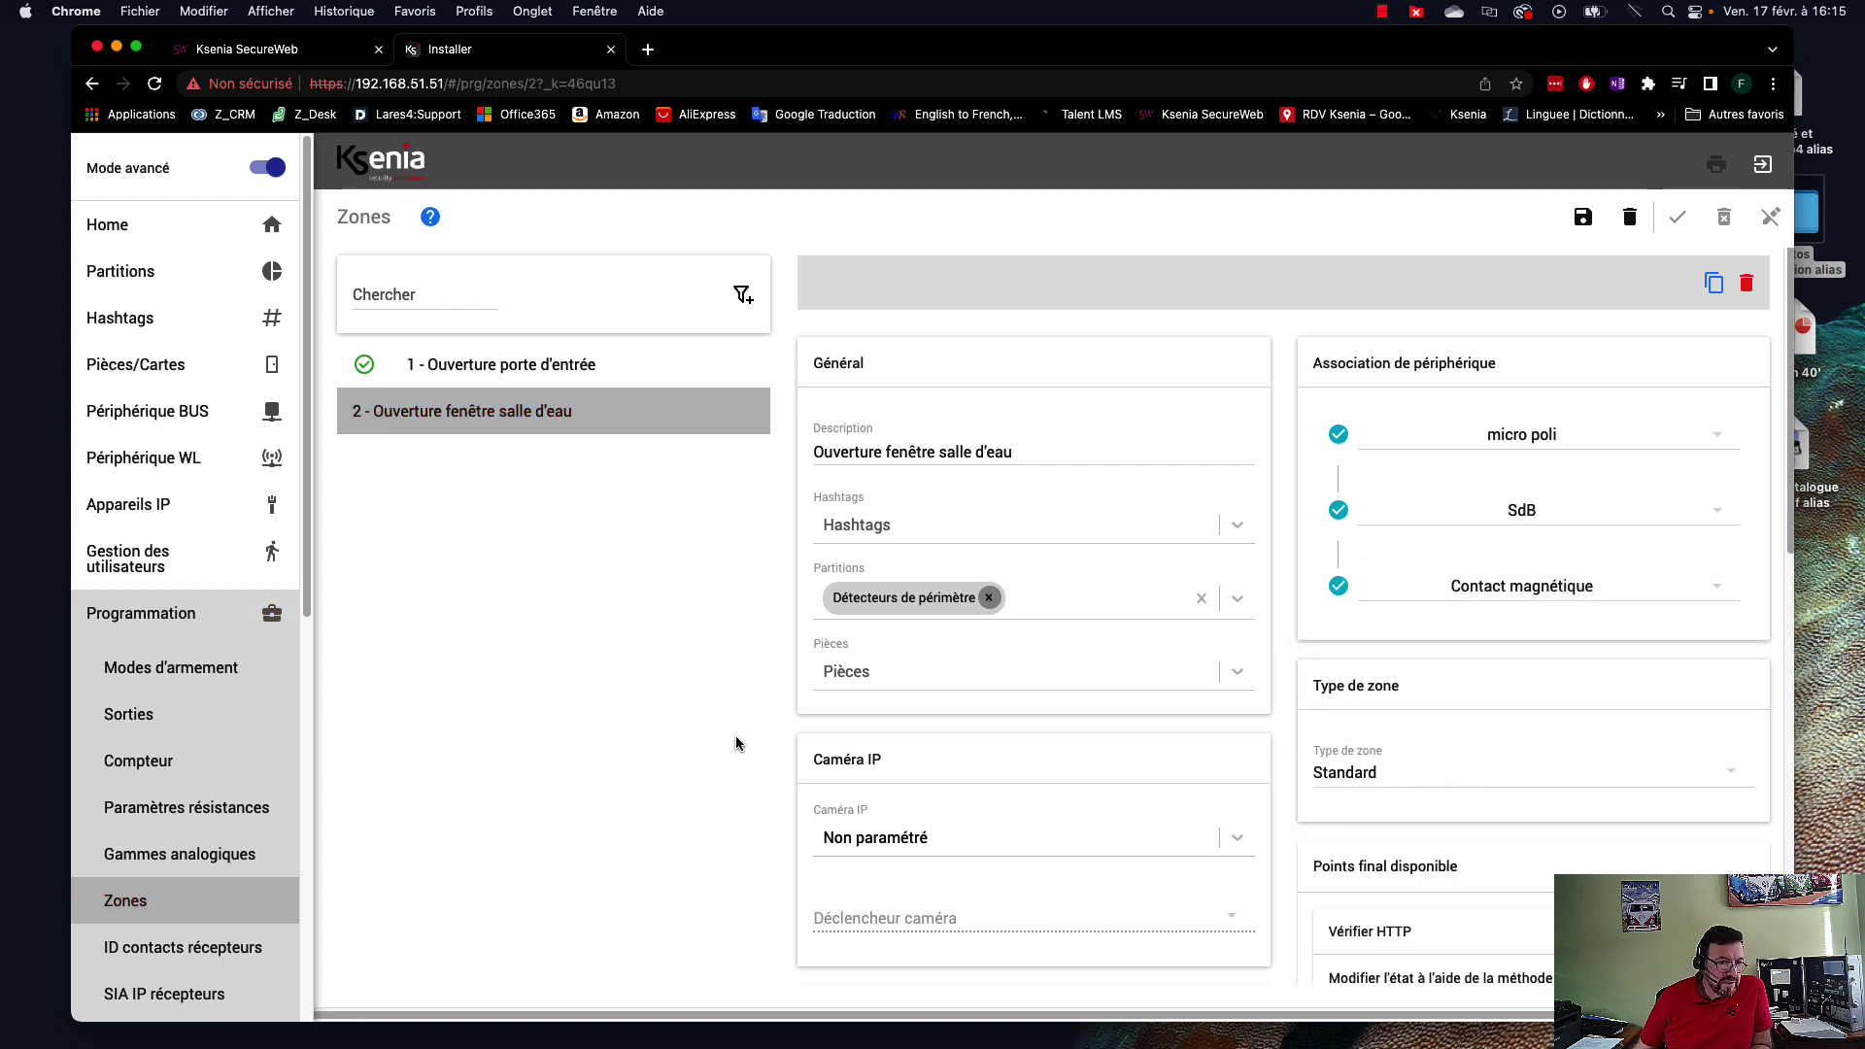
pyautogui.scroll(-8, 953, 778)
pyautogui.scroll(5, 953, 779)
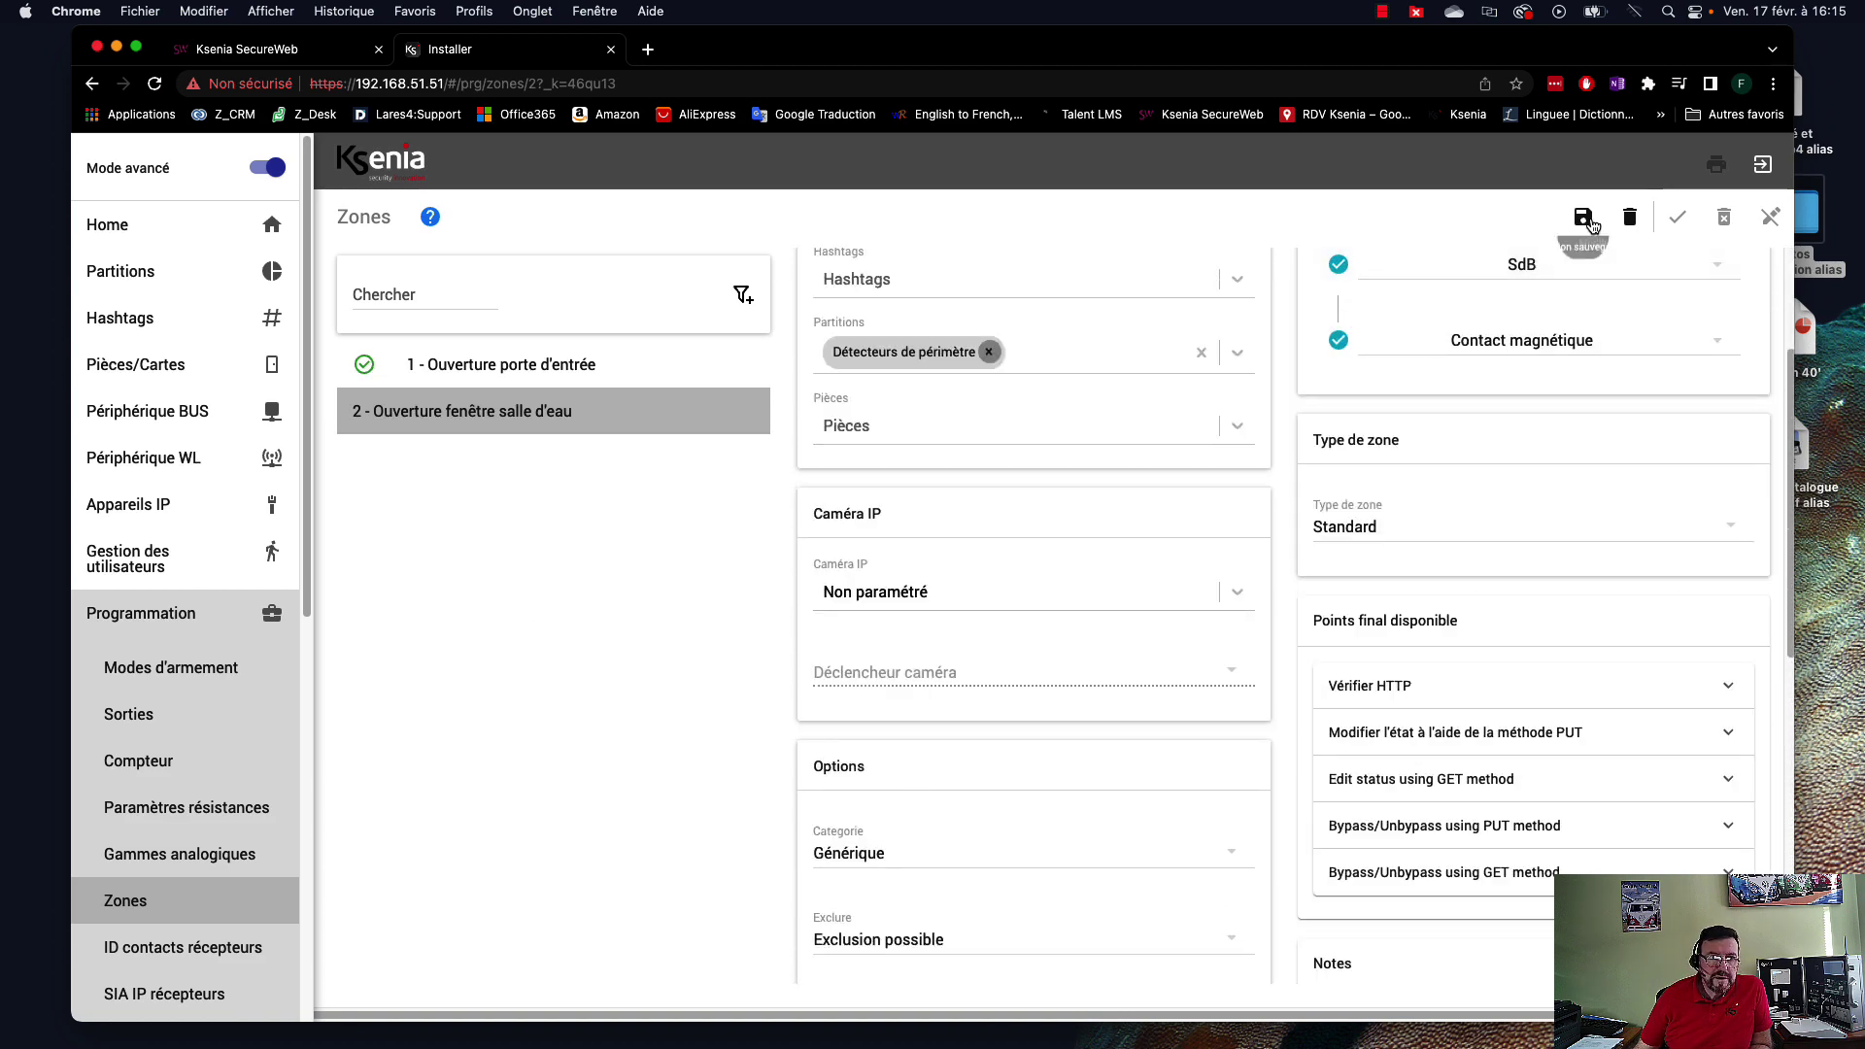
pyautogui.click(1734, 962)
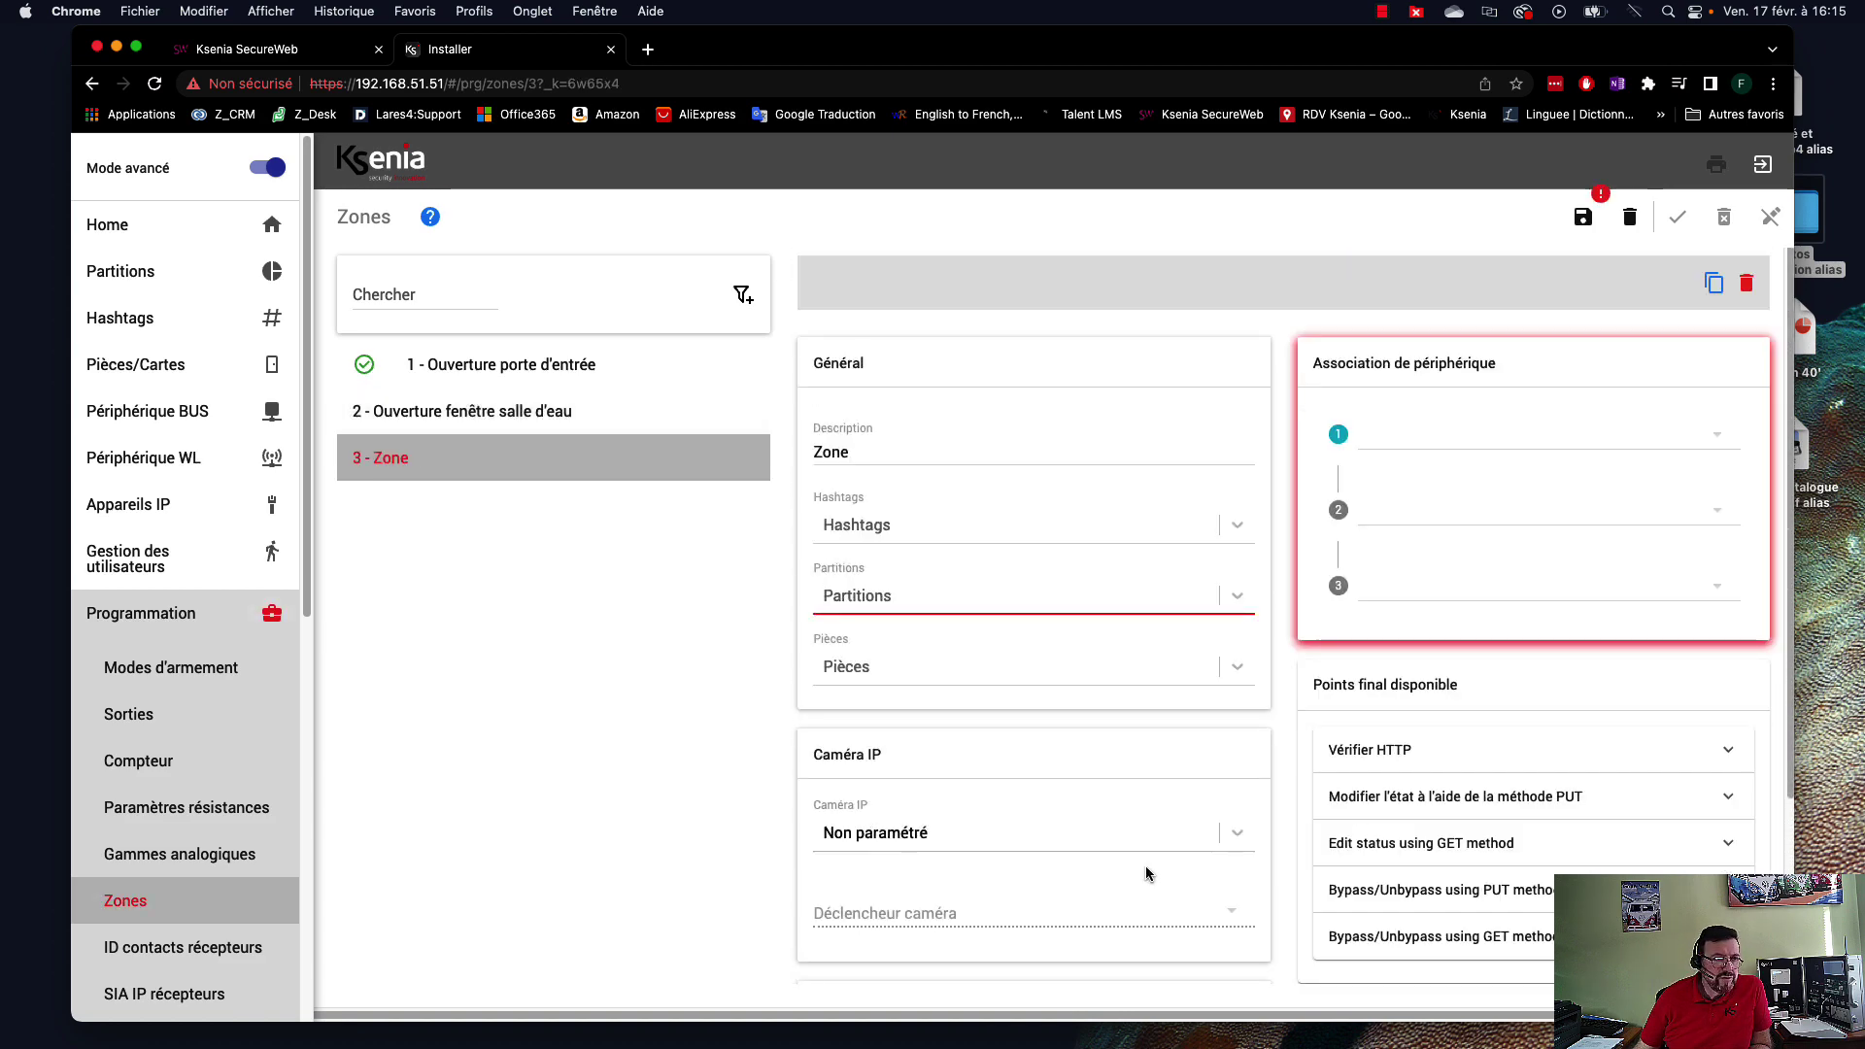
# Name the new zone 3 'Mouvements salon'.
pyautogui.click(1403, 434)
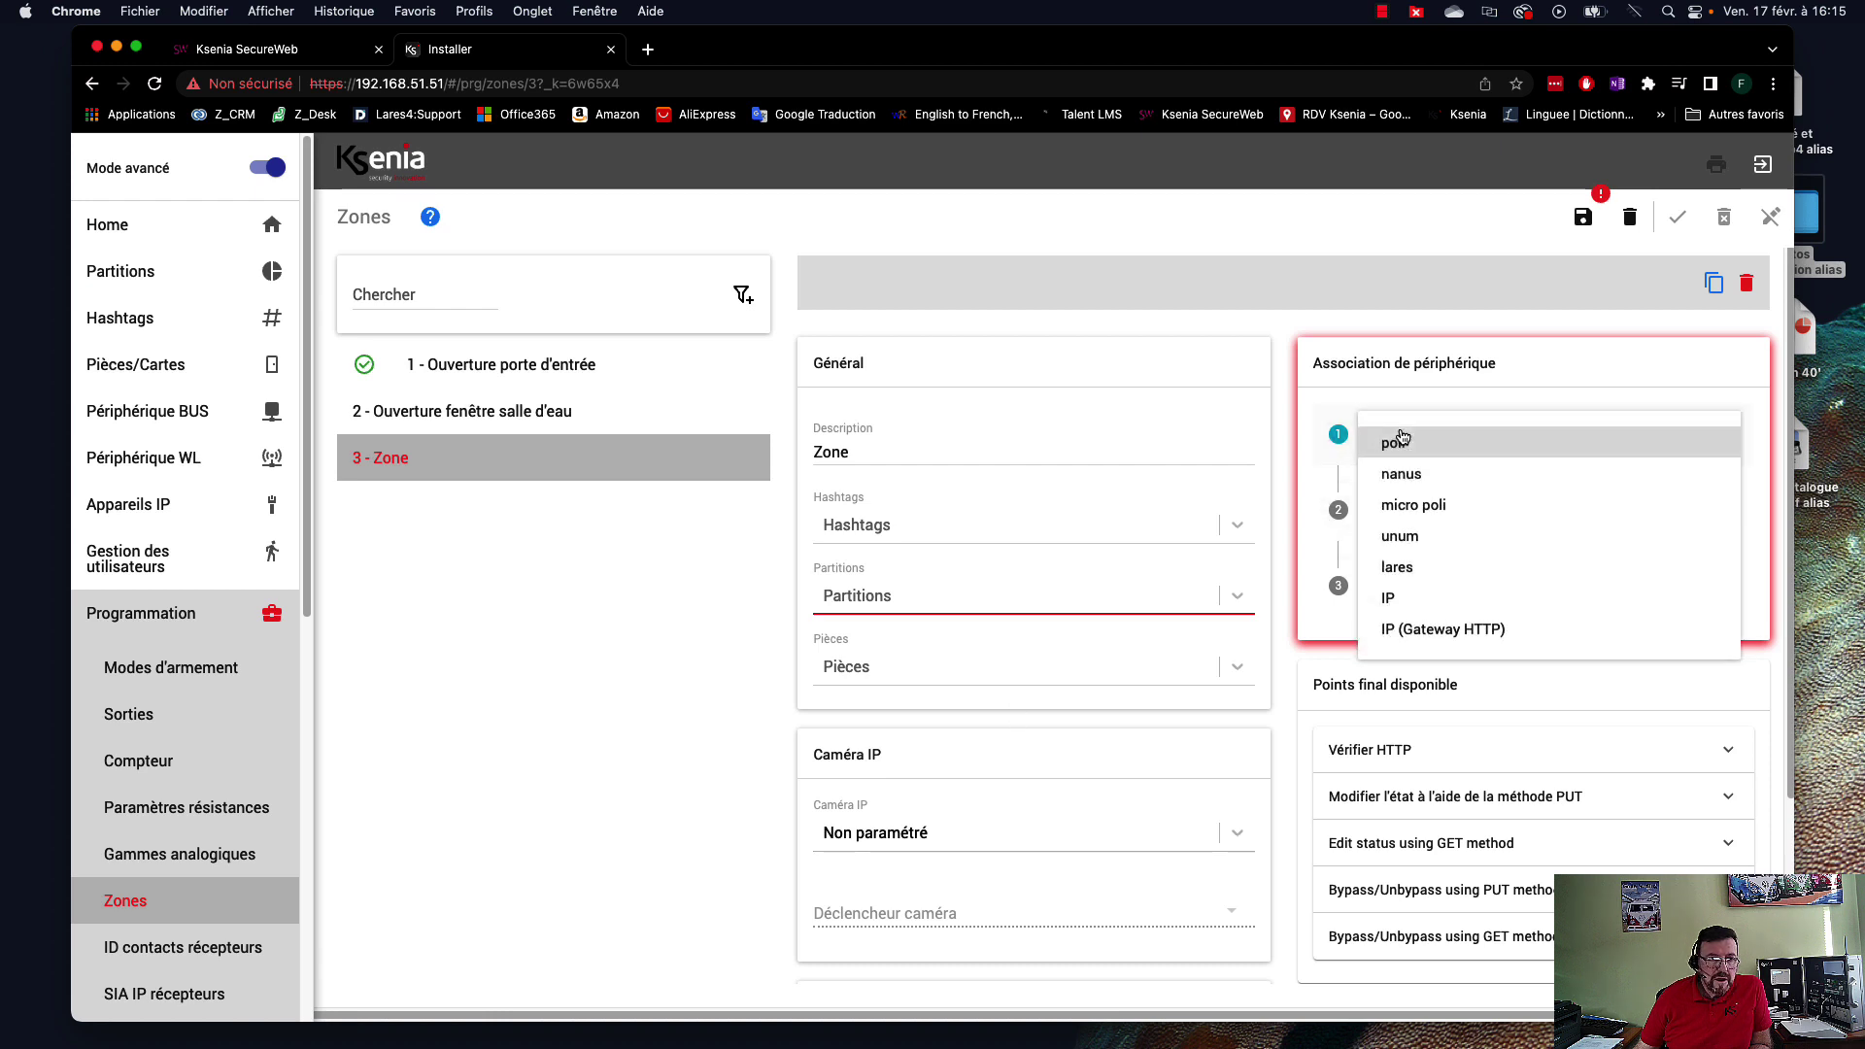
pyautogui.click(885, 440)
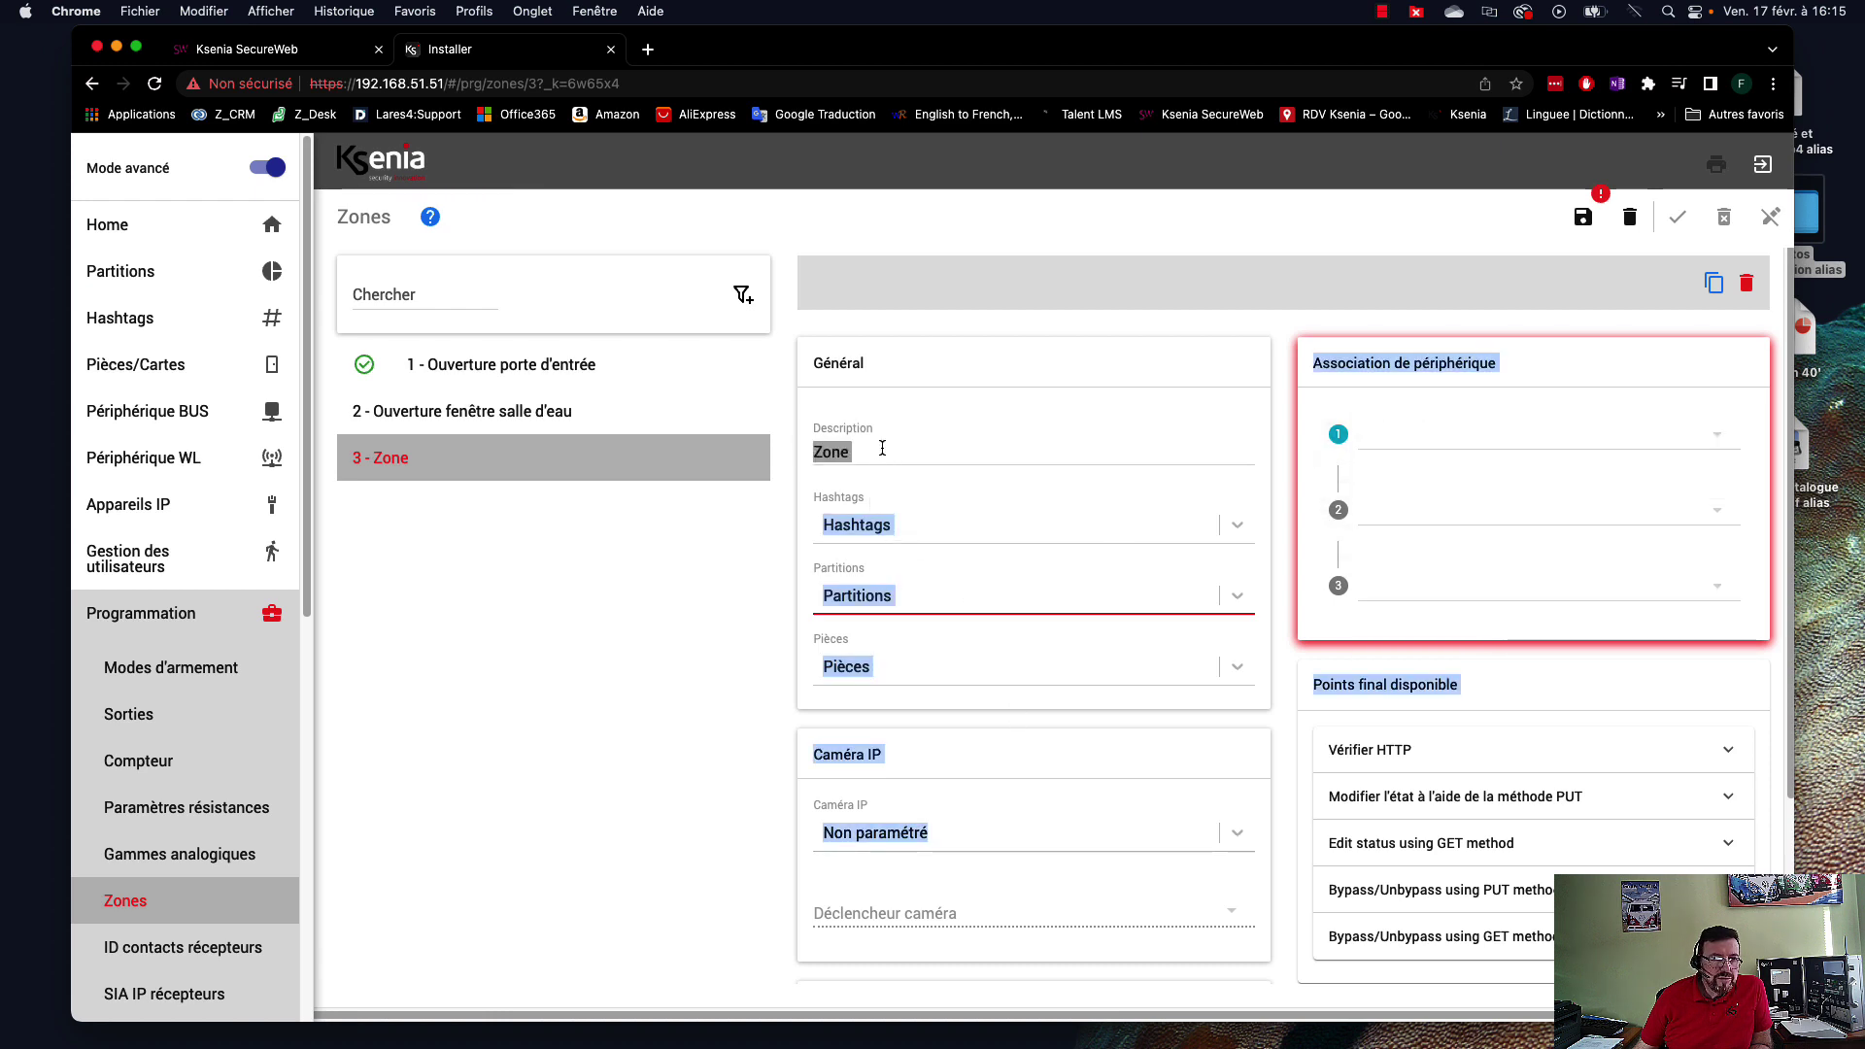
pyautogui.click(868, 465)
pyautogui.press('super+a')
pyautogui.write('M')
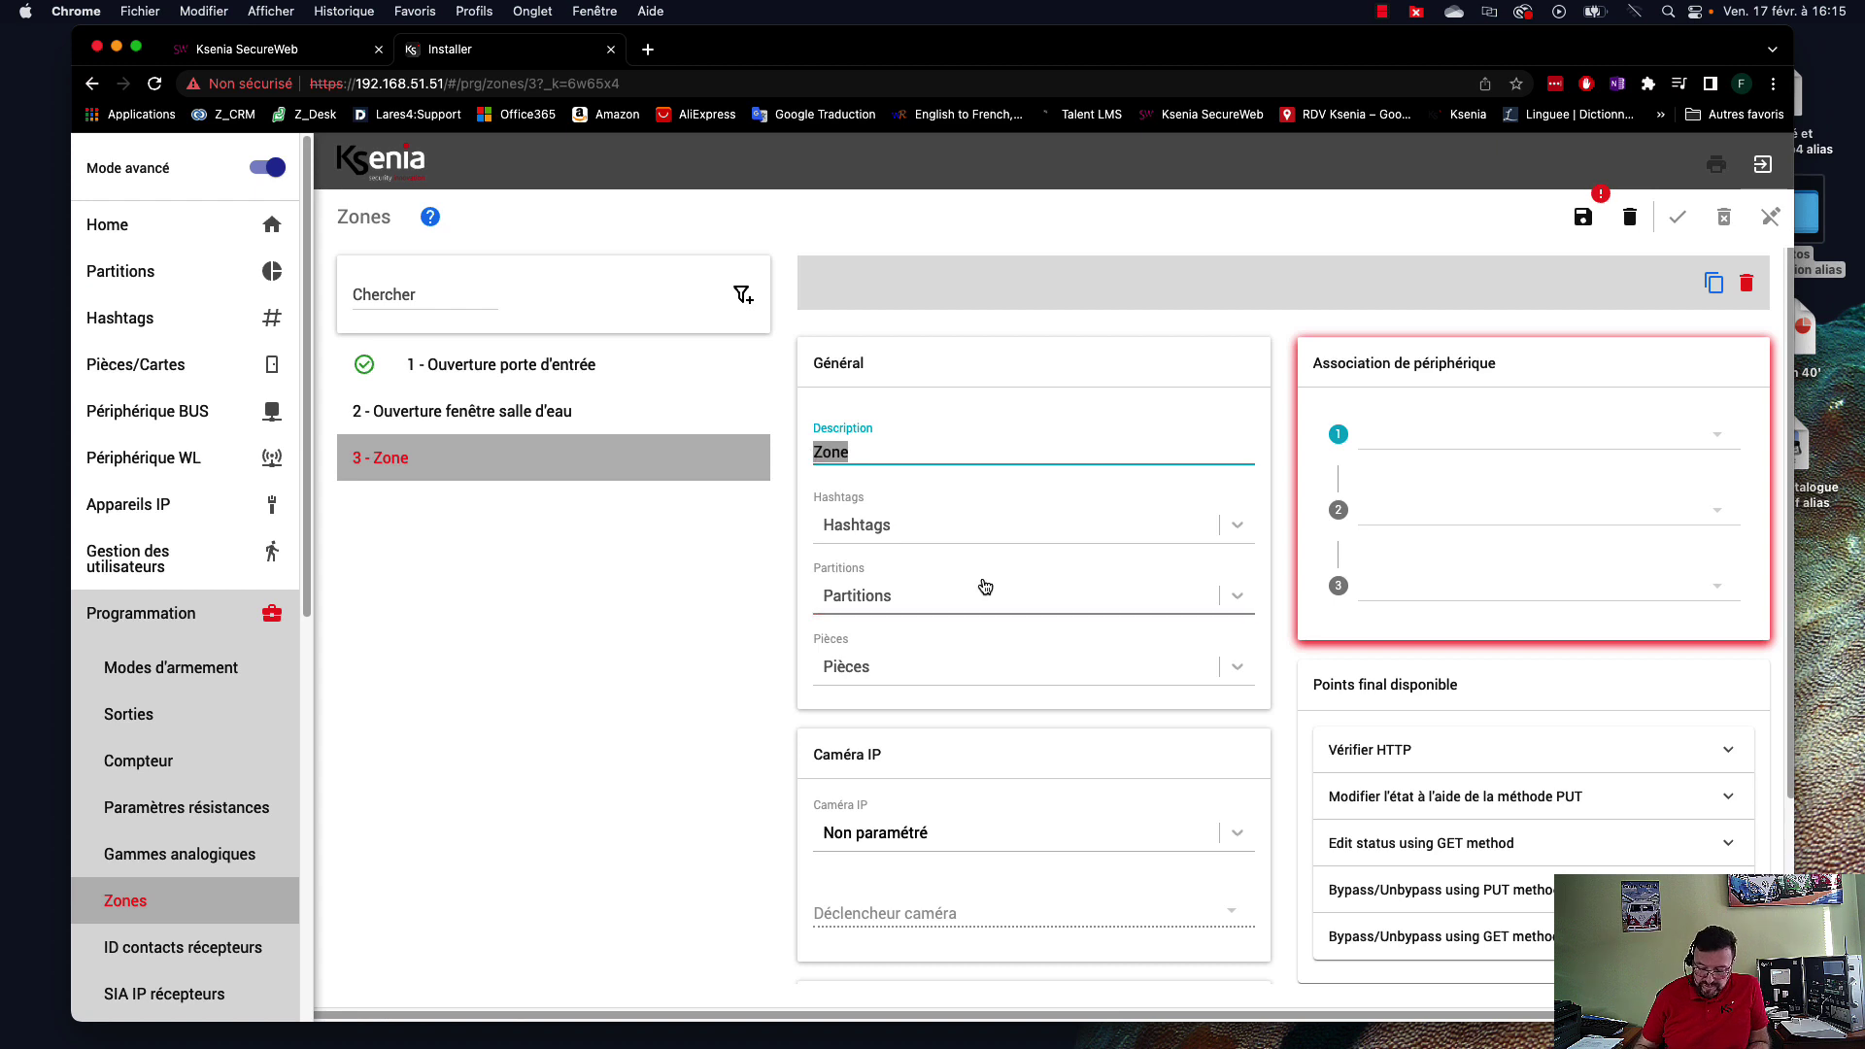
pyautogui.write('ouveme')
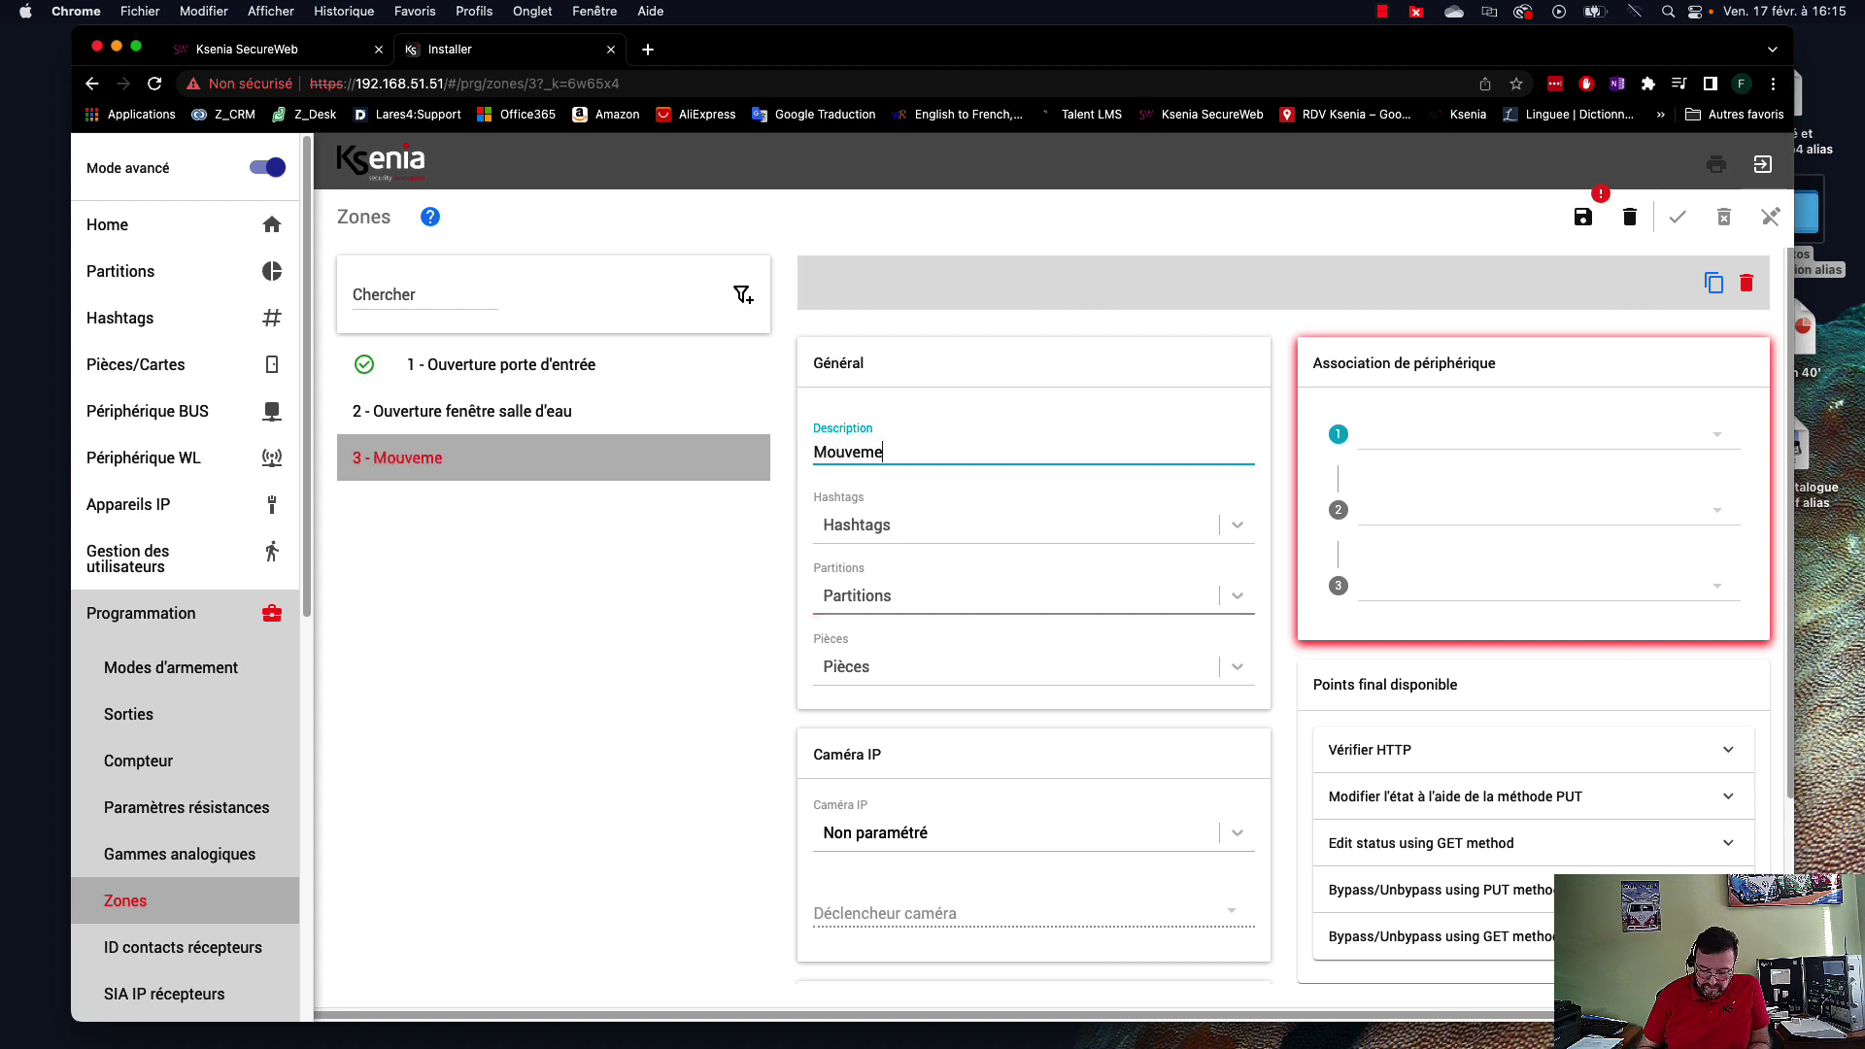
pyautogui.write('nts ')
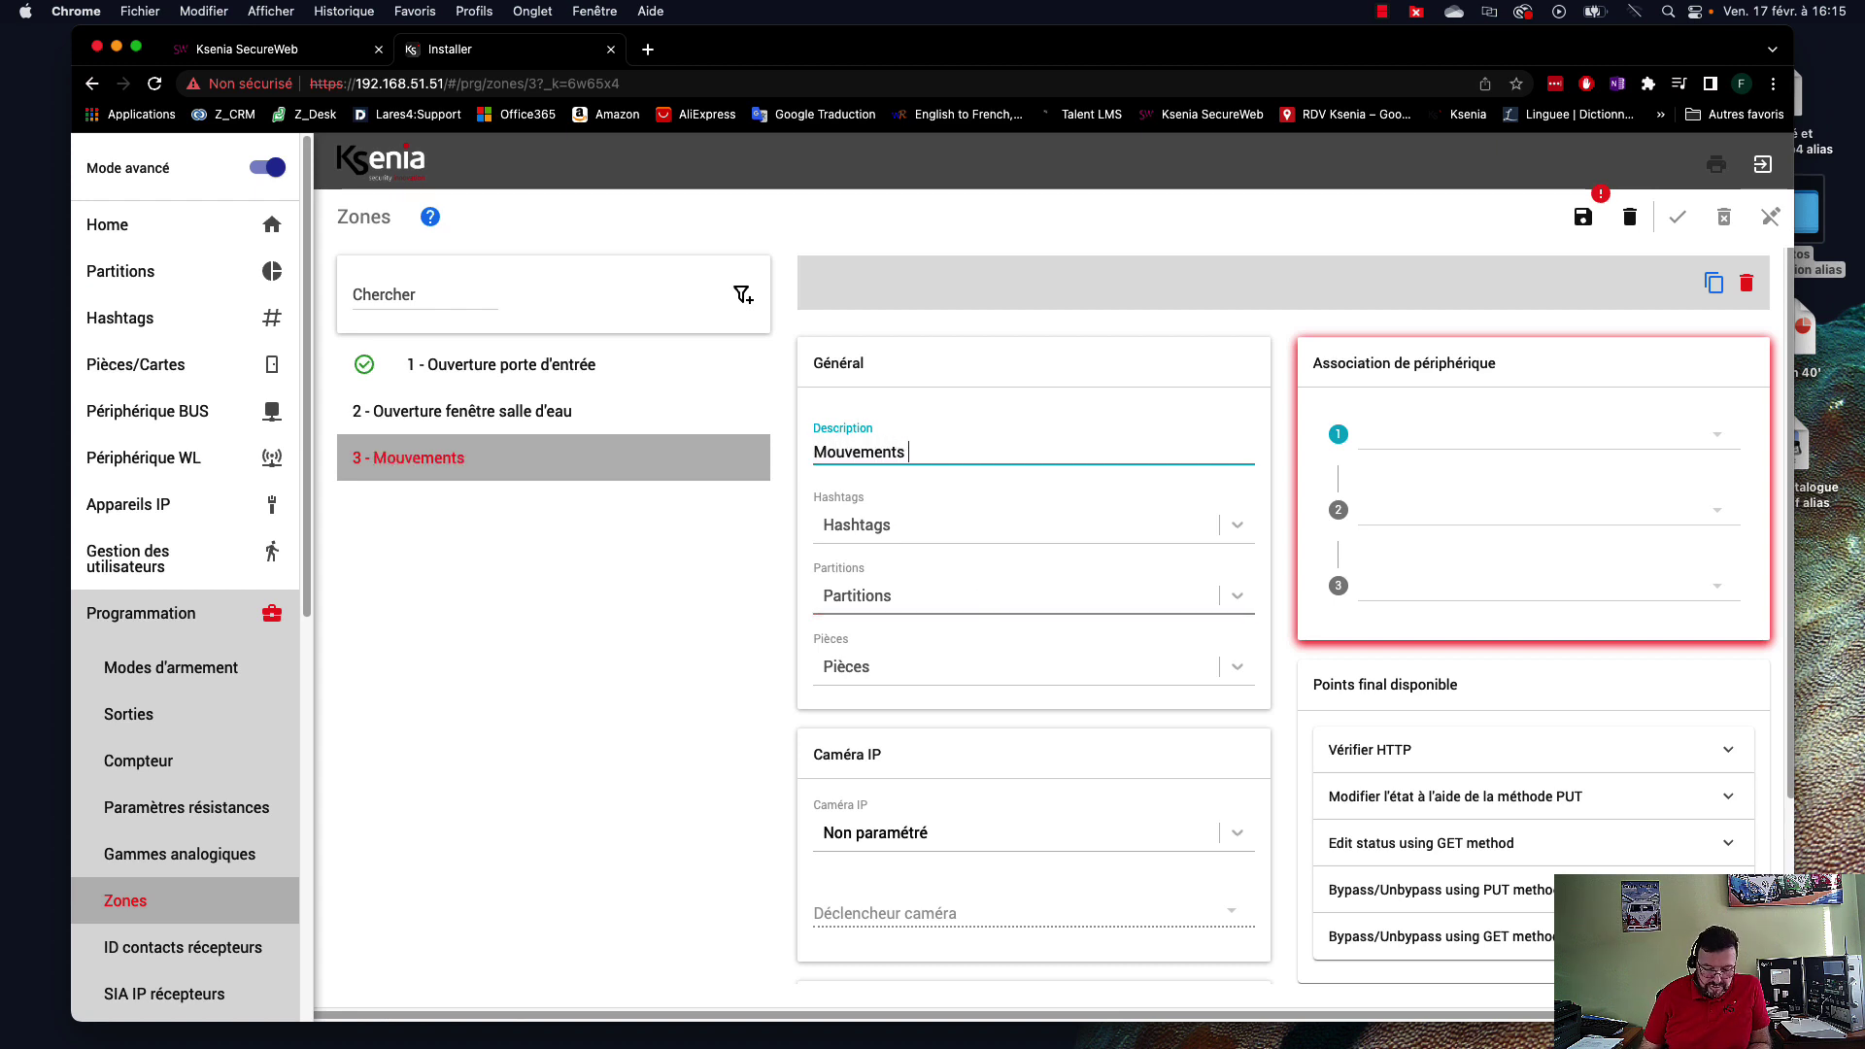
pyautogui.write('salon')
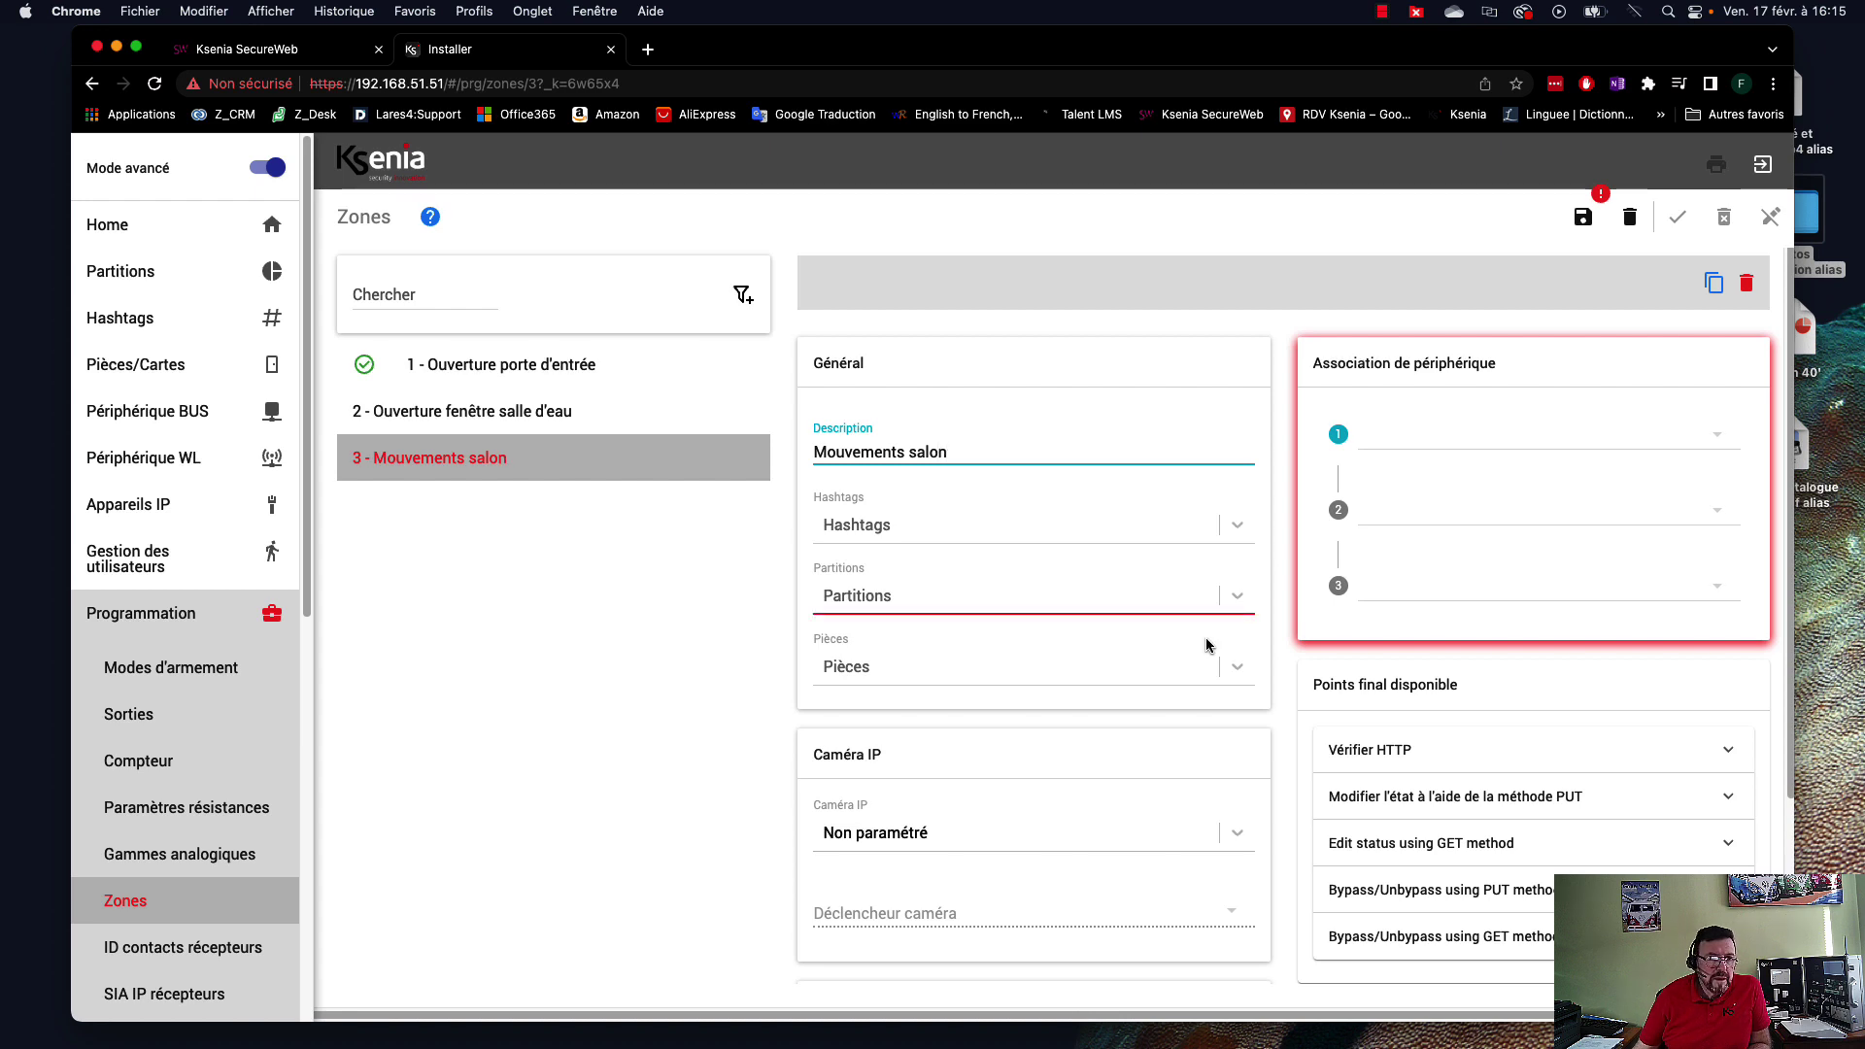
# Assign zone 3 to Détecteurs volumétriques and associate it with unum / DM salon / unum.
pyautogui.click(1053, 598)
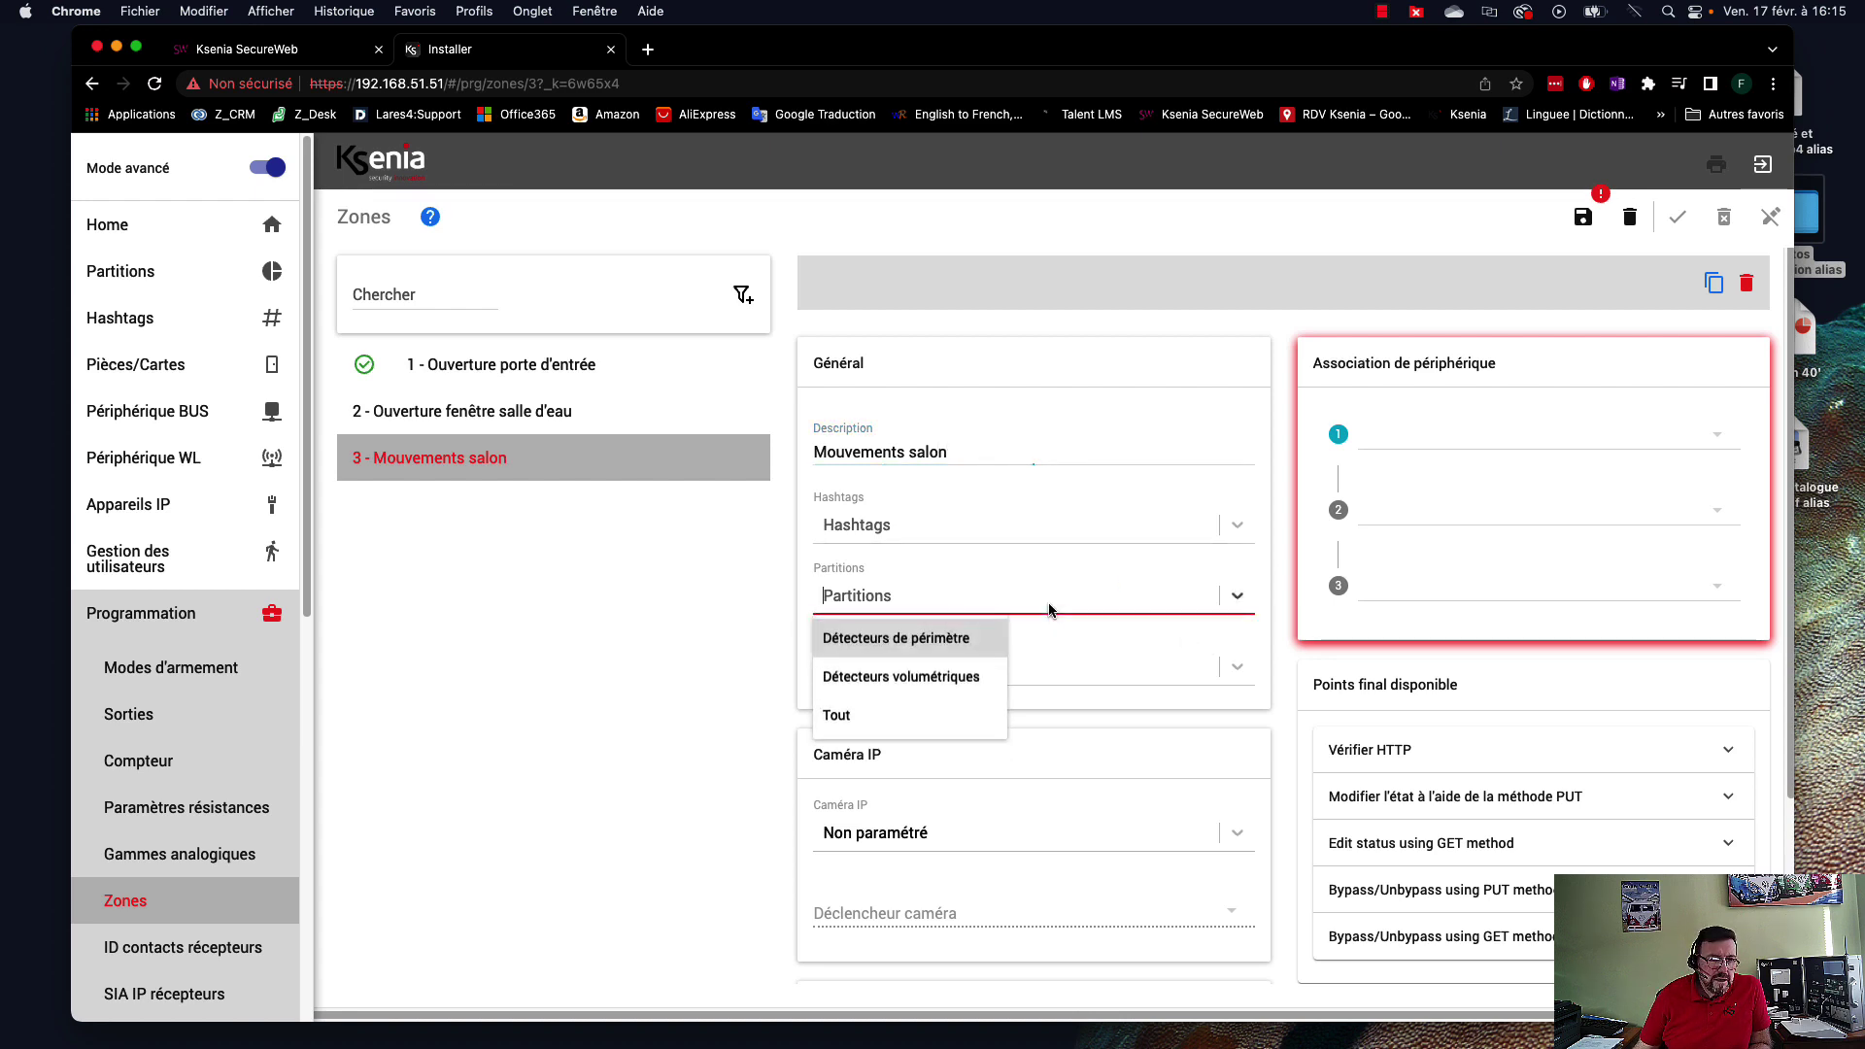
pyautogui.click(910, 680)
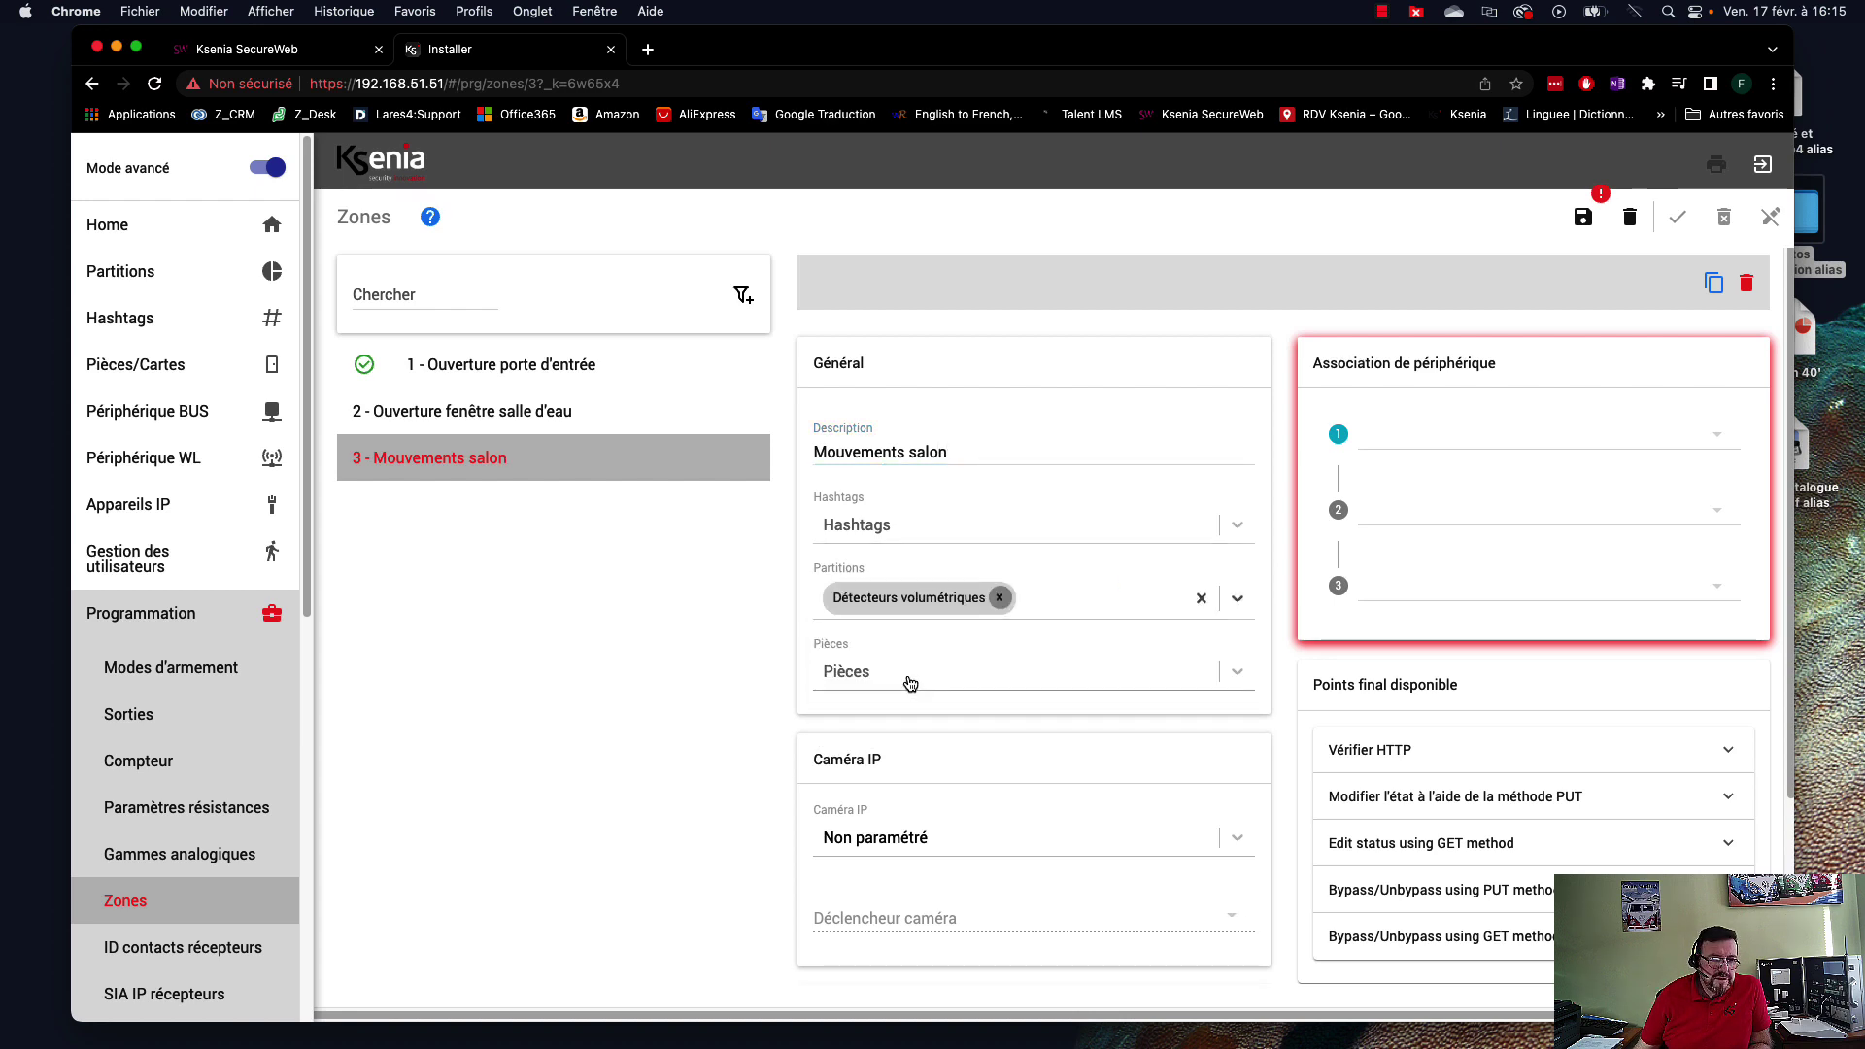
pyautogui.click(1472, 440)
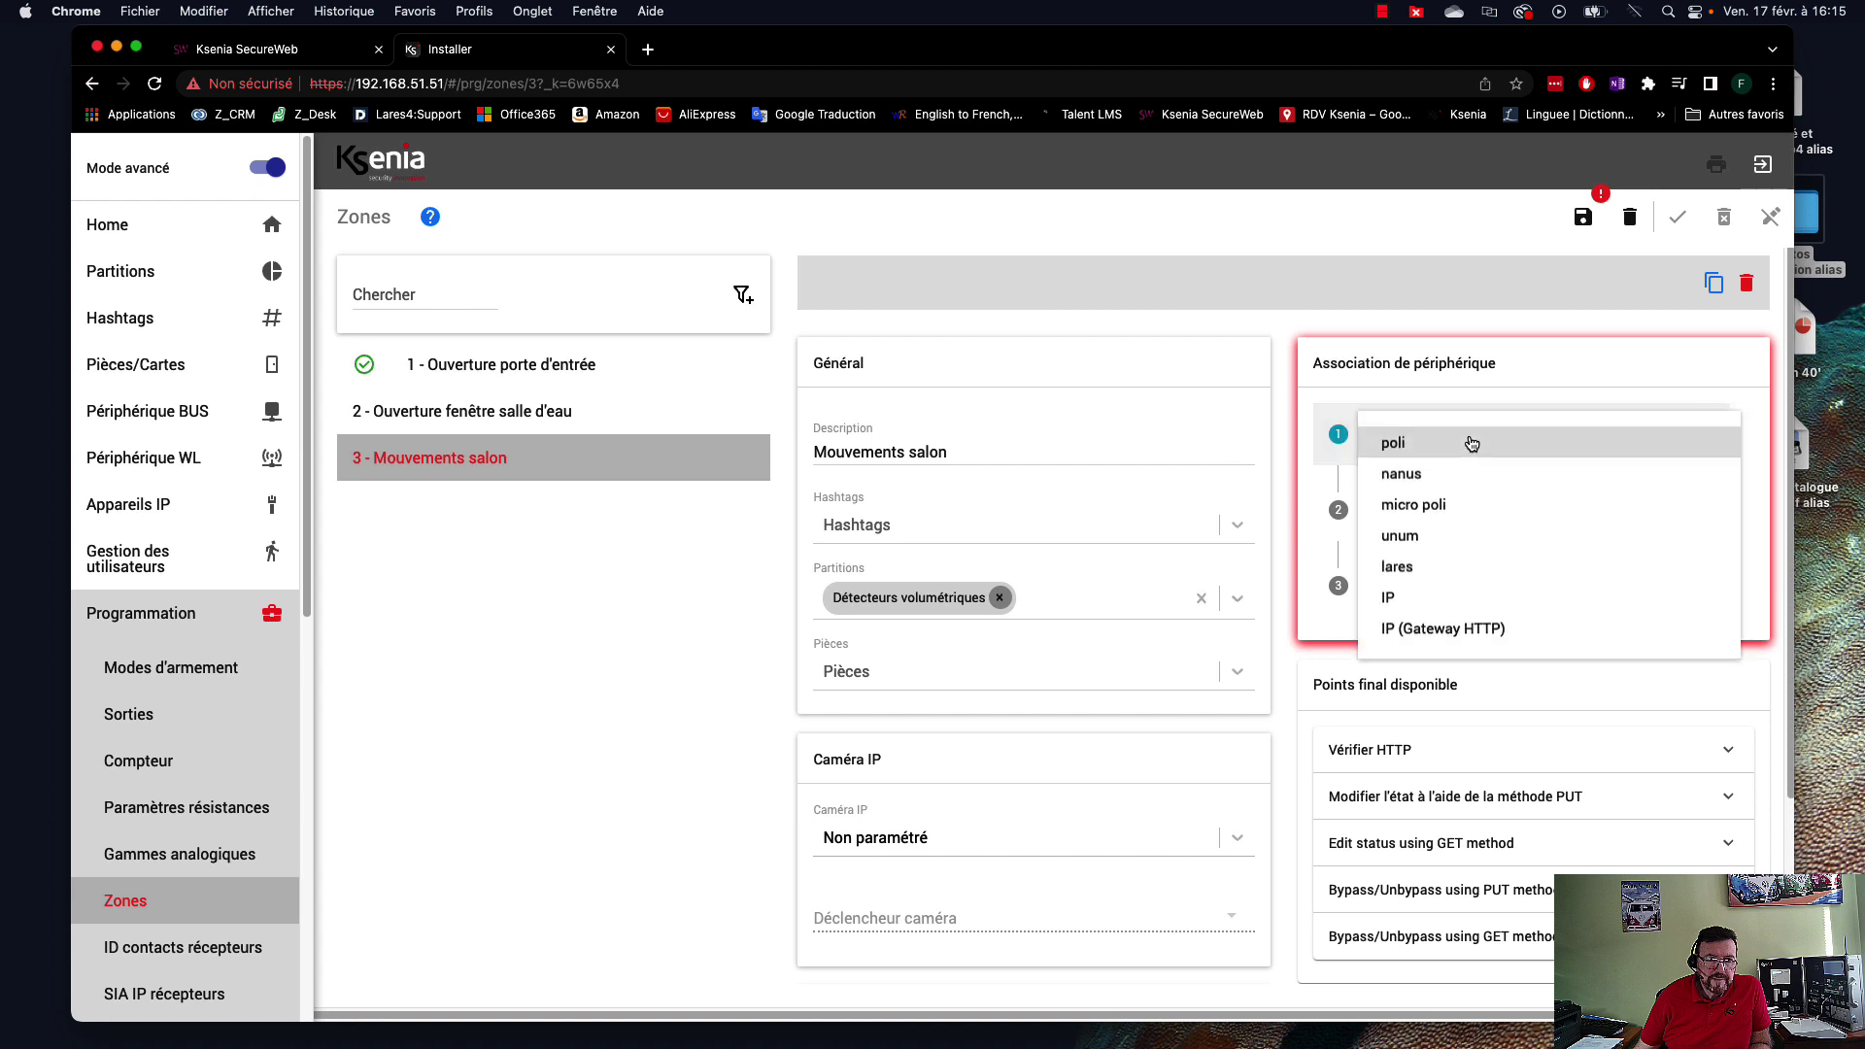
pyautogui.click(1408, 538)
pyautogui.click(1513, 515)
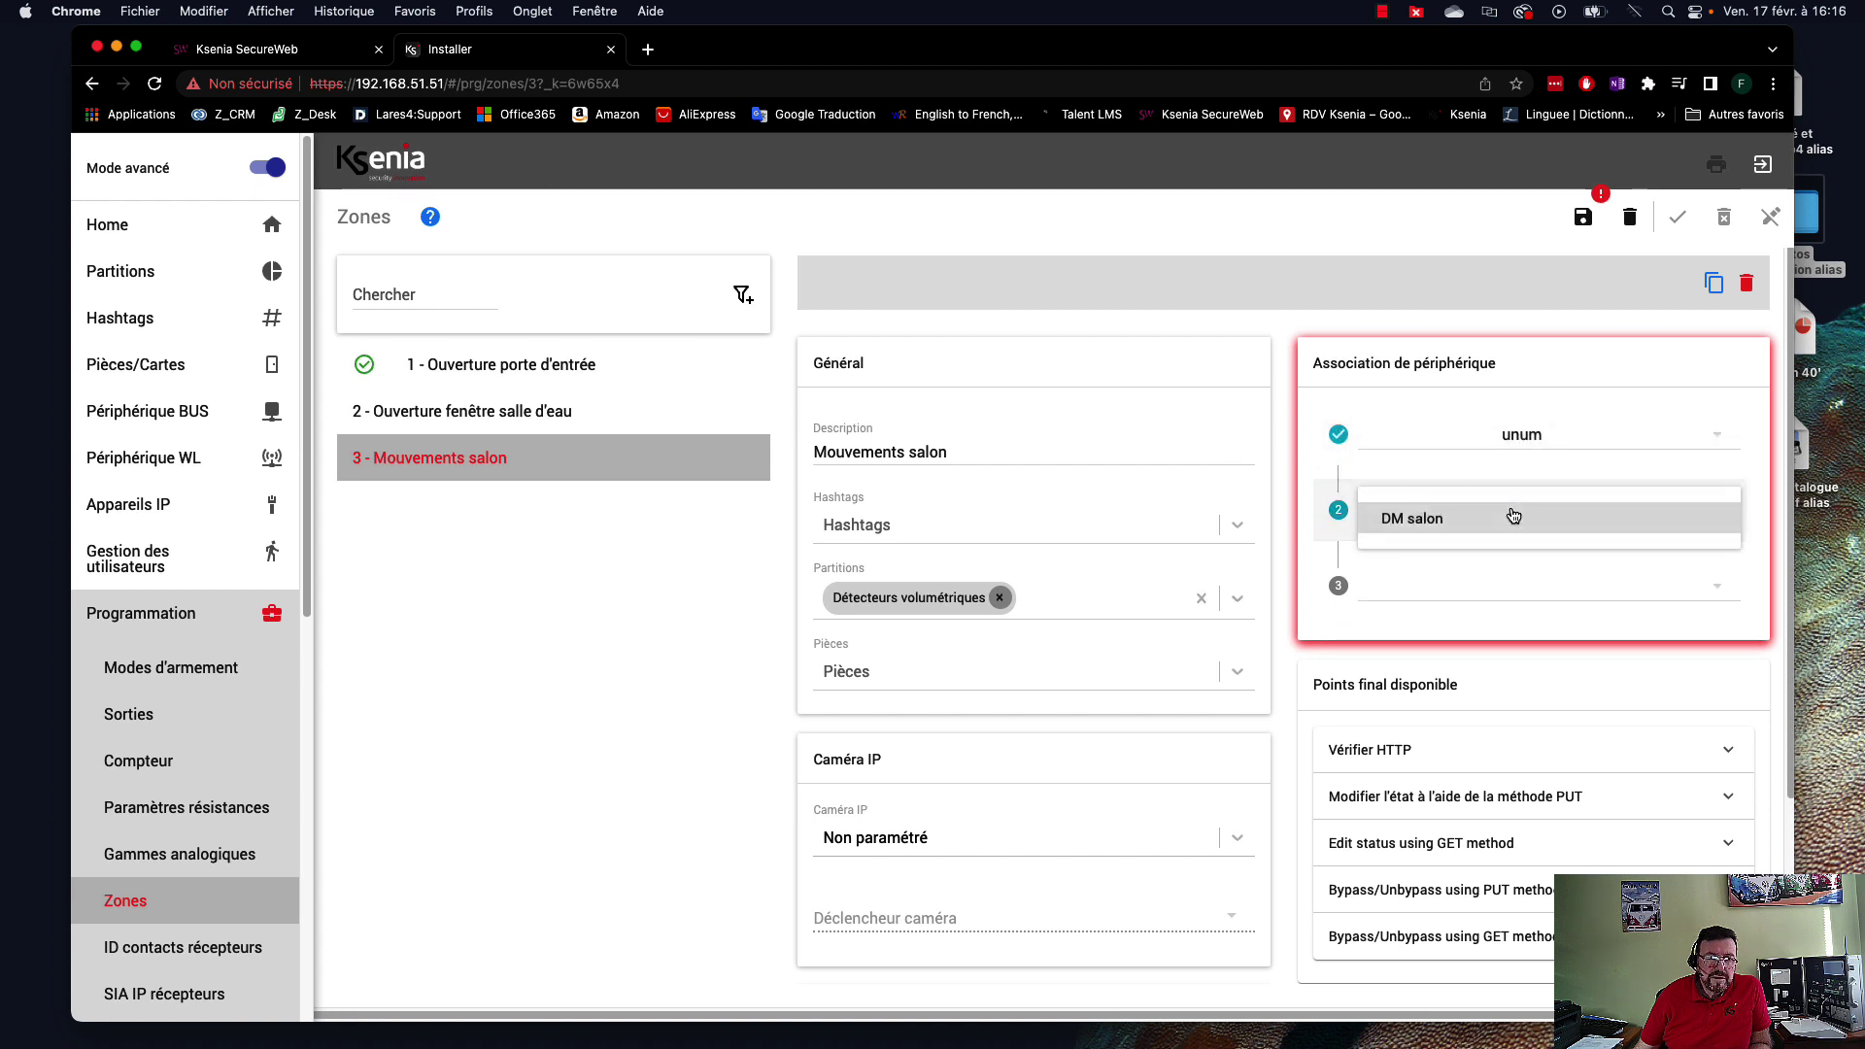
pyautogui.click(1463, 519)
pyautogui.click(1491, 590)
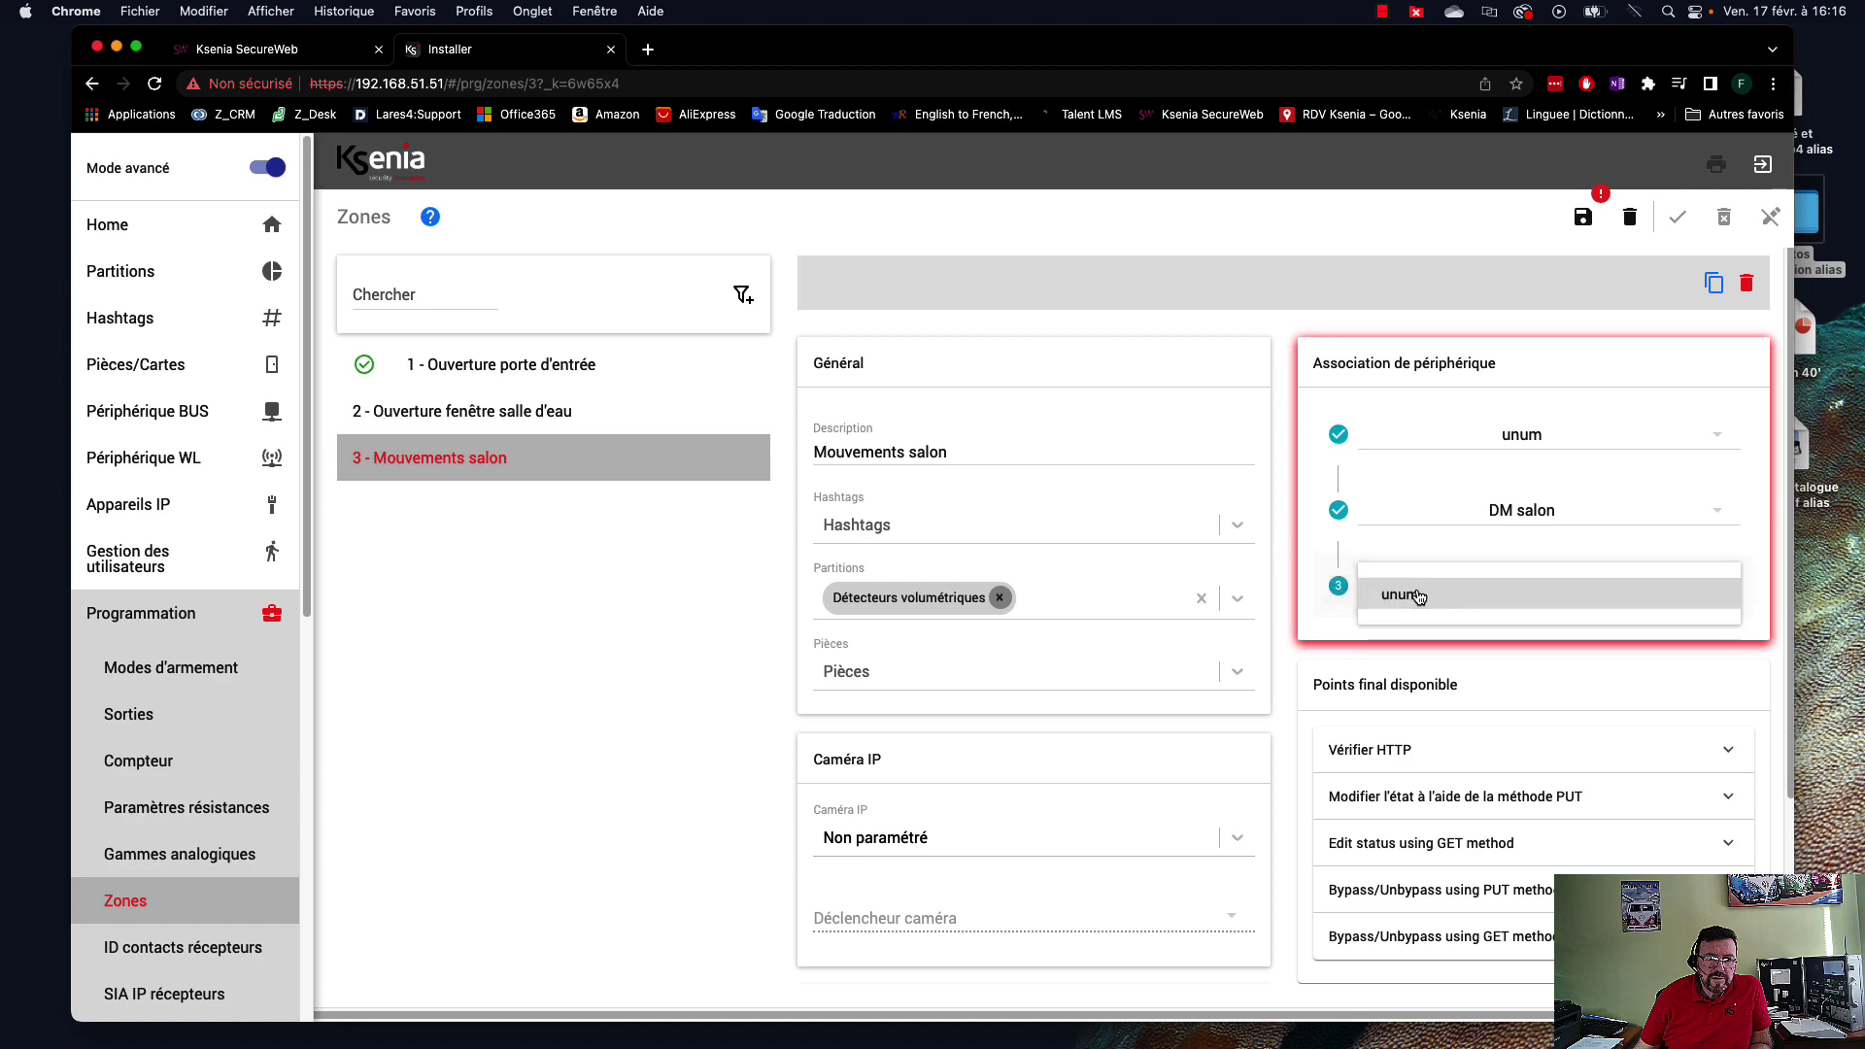
pyautogui.click(1491, 590)
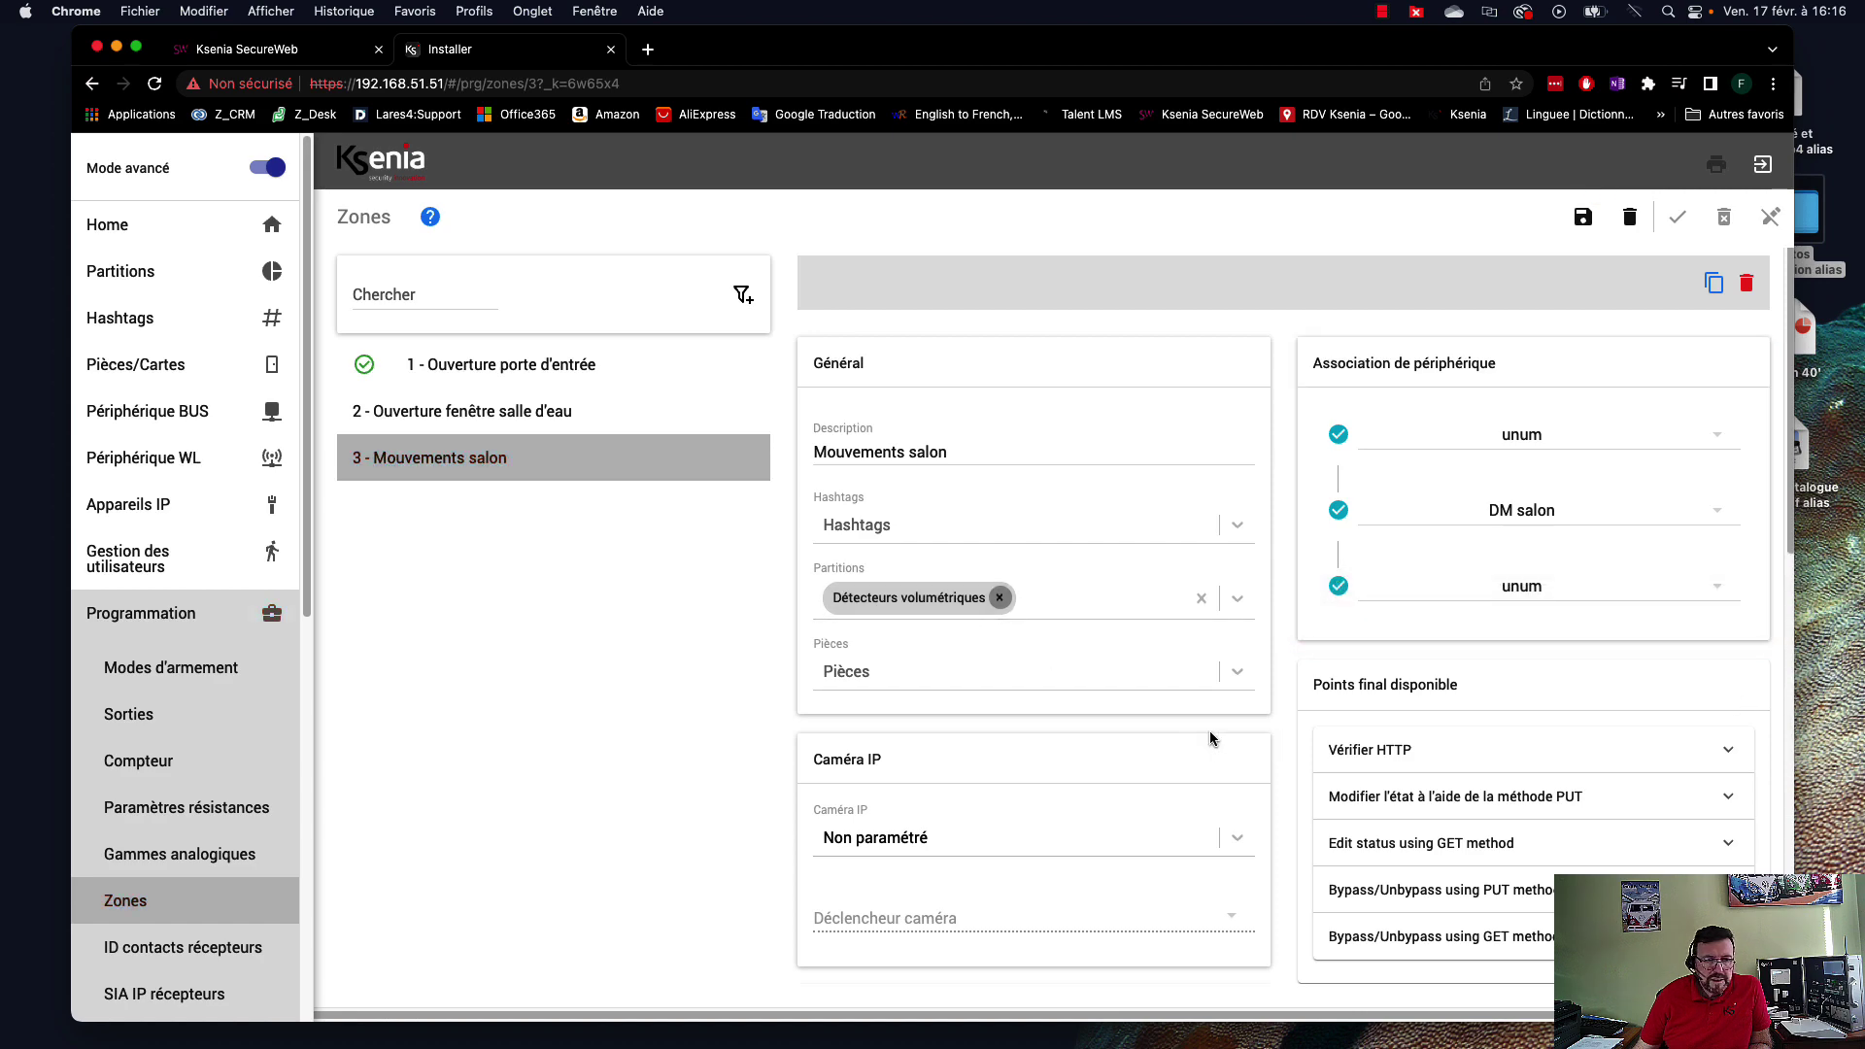
# Set zone 3's exit delay to Temporisé and enable its entry delay.
pyautogui.scroll(-5, 1141, 762)
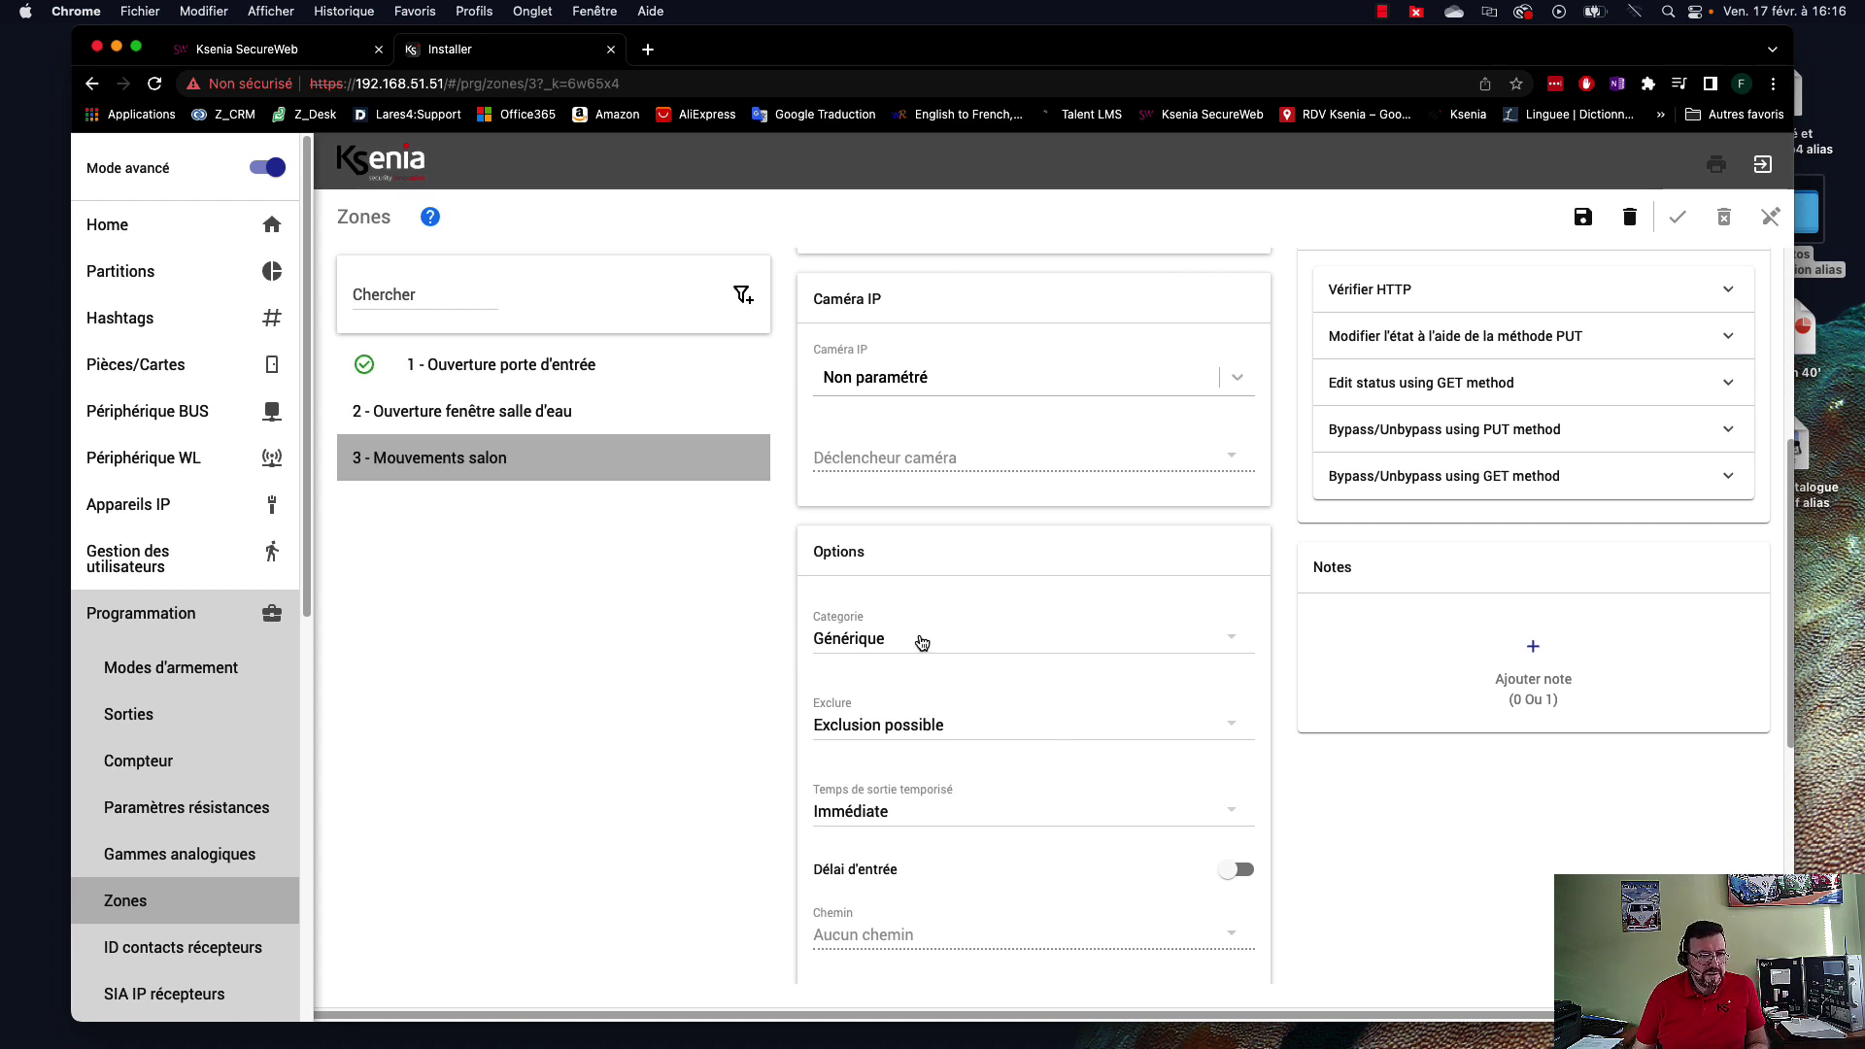
pyautogui.click(884, 814)
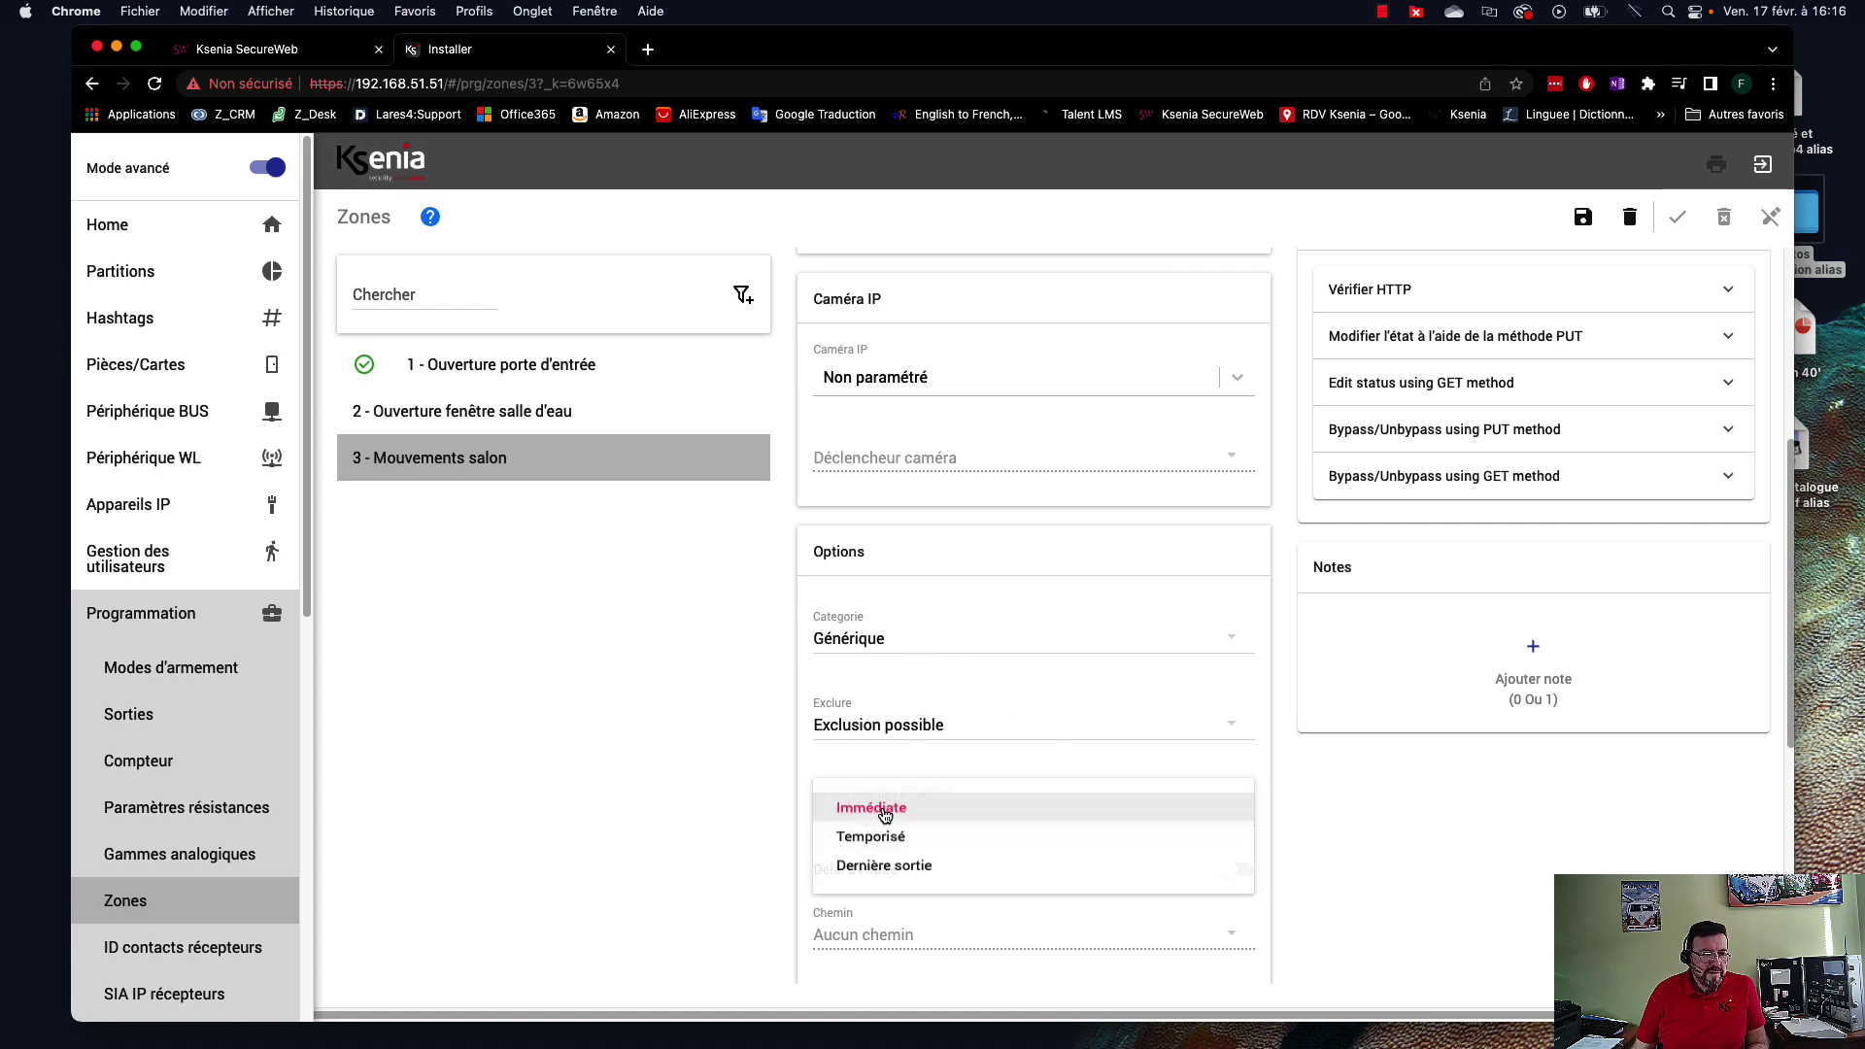
pyautogui.click(906, 842)
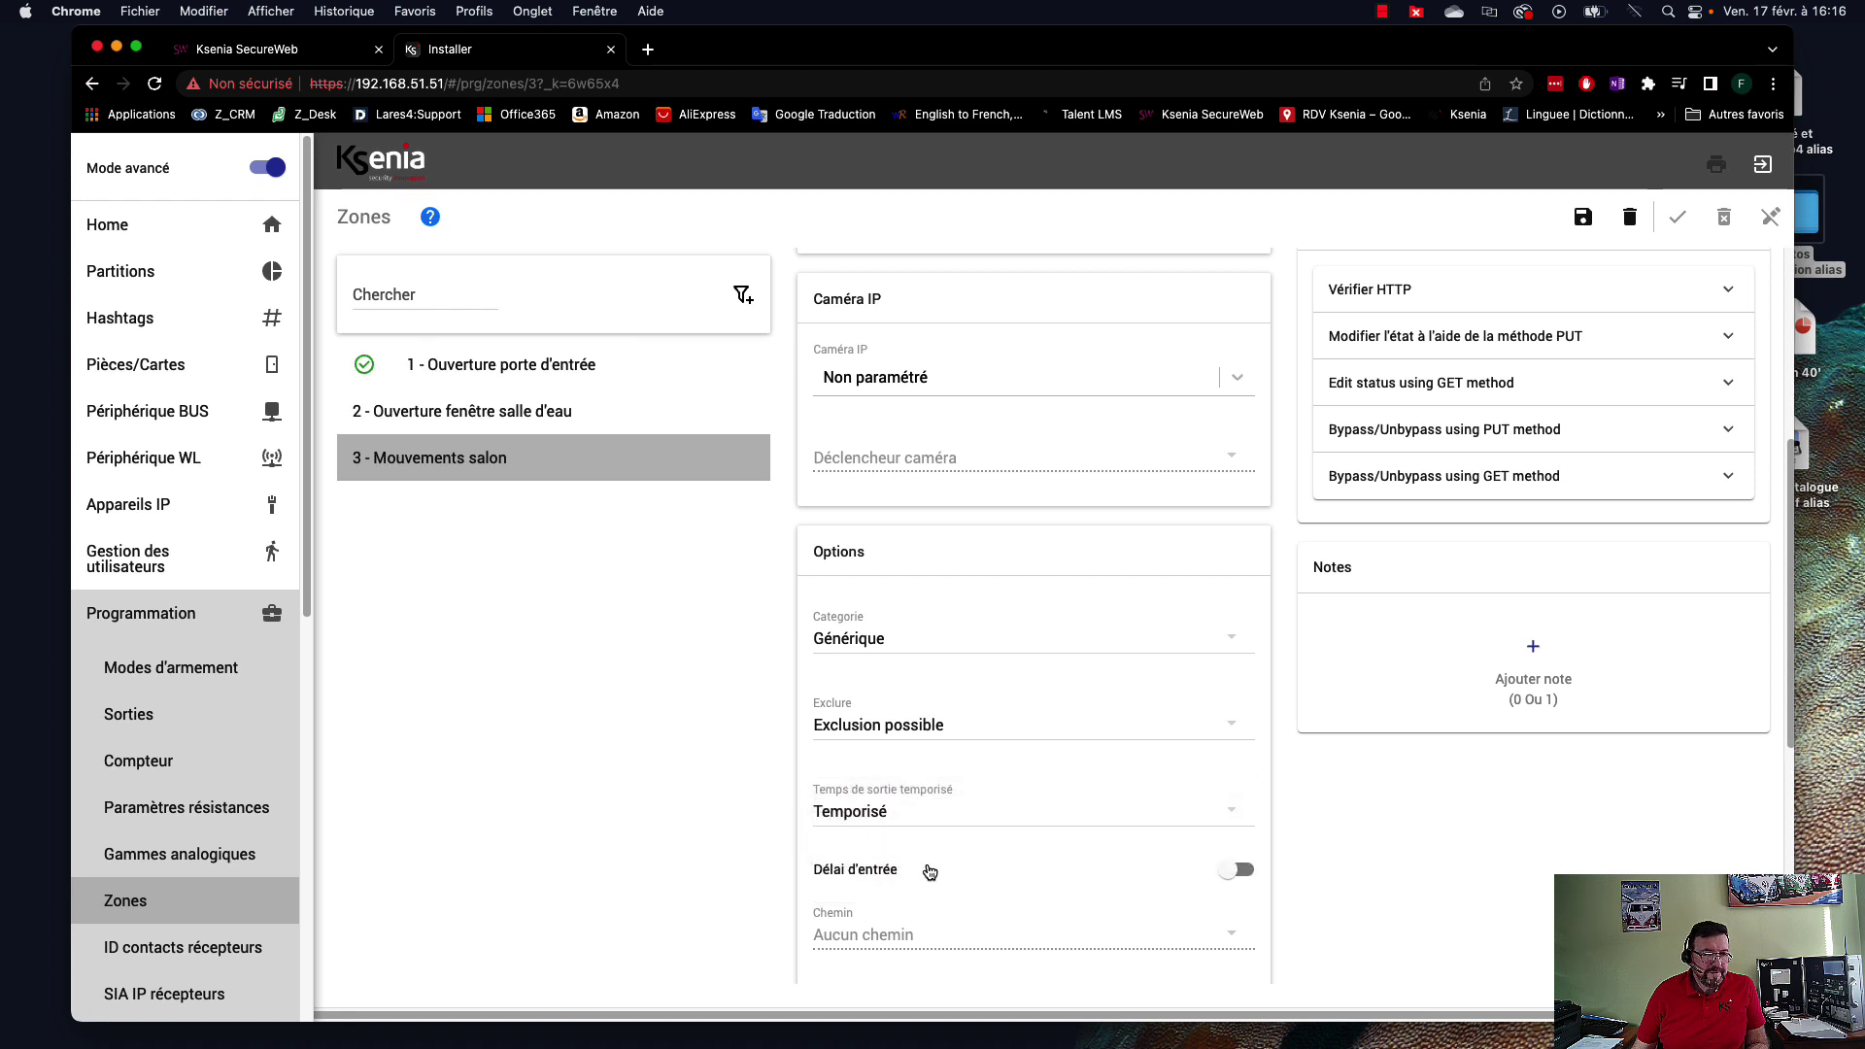
pyautogui.click(931, 873)
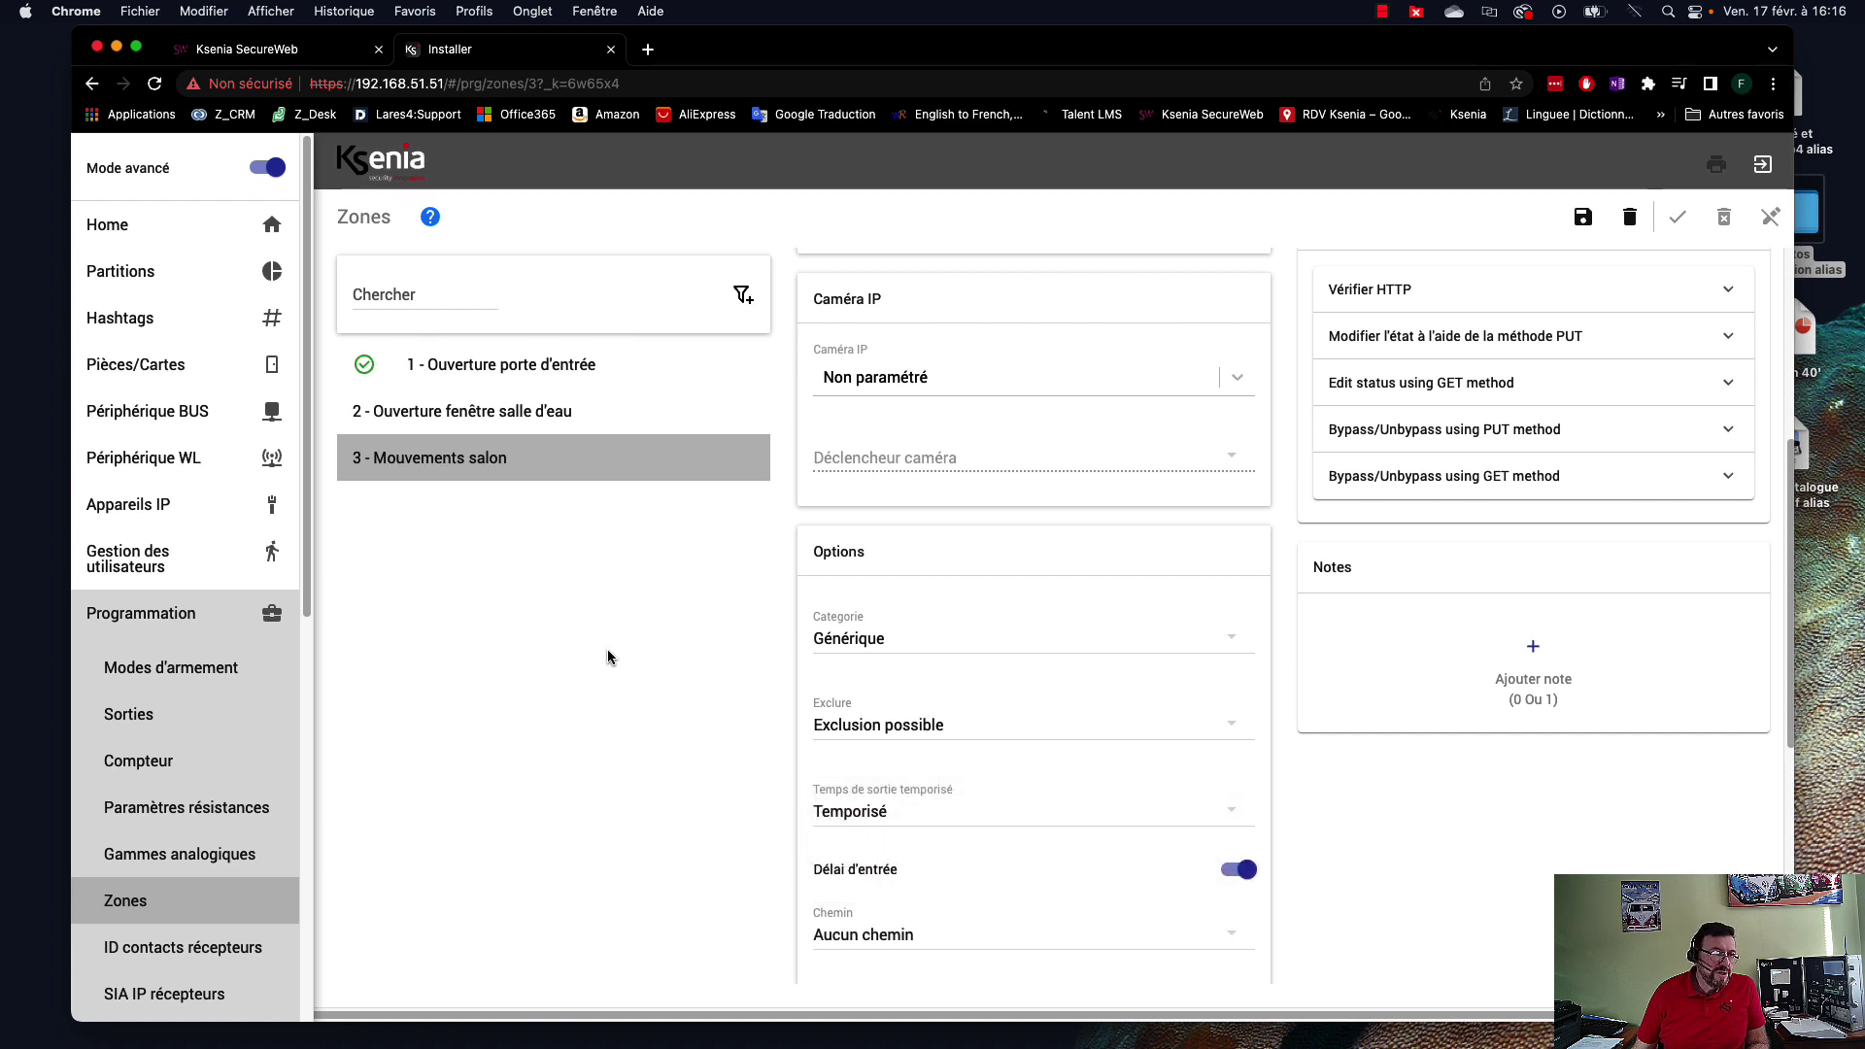
# Compare with zone 1's settings, return to zone 3, then uncover the RDC équipé.jpg floor plan.
pyautogui.click(541, 366)
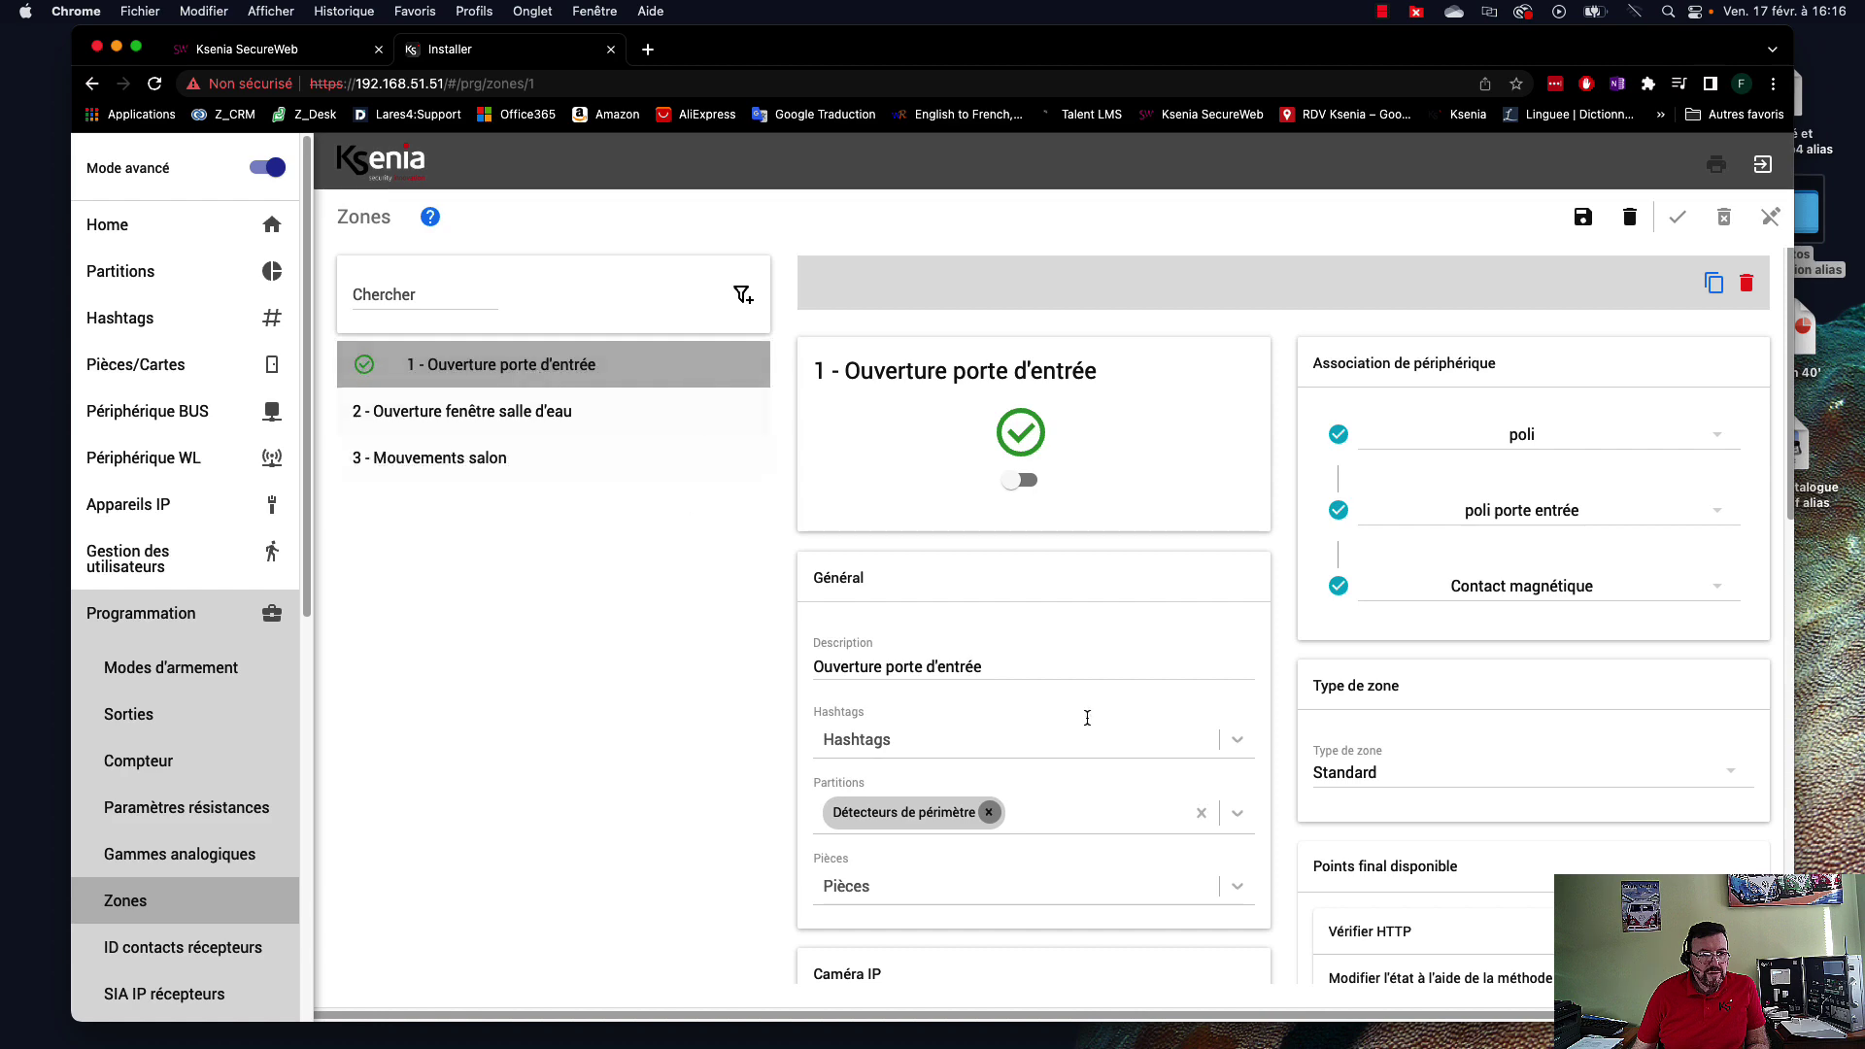
pyautogui.scroll(-3, 1185, 801)
pyautogui.scroll(-4, 1185, 801)
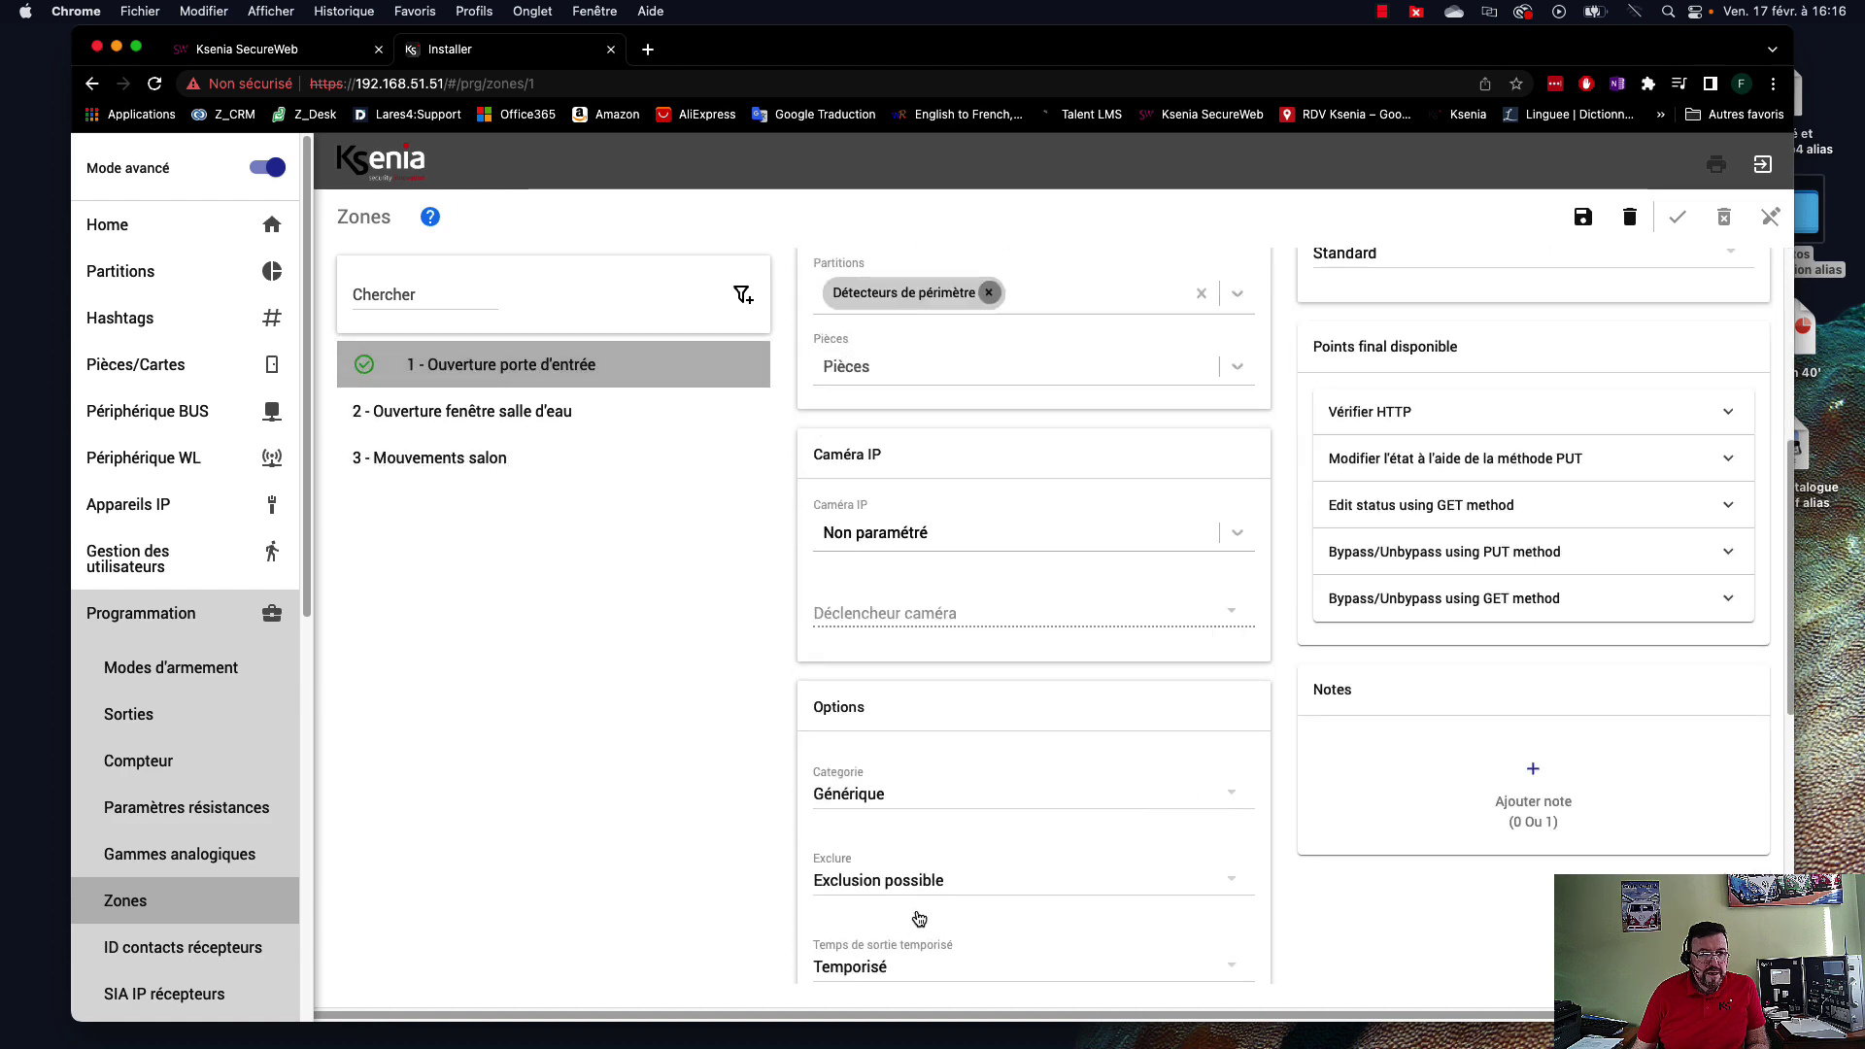
pyautogui.scroll(-1, 920, 920)
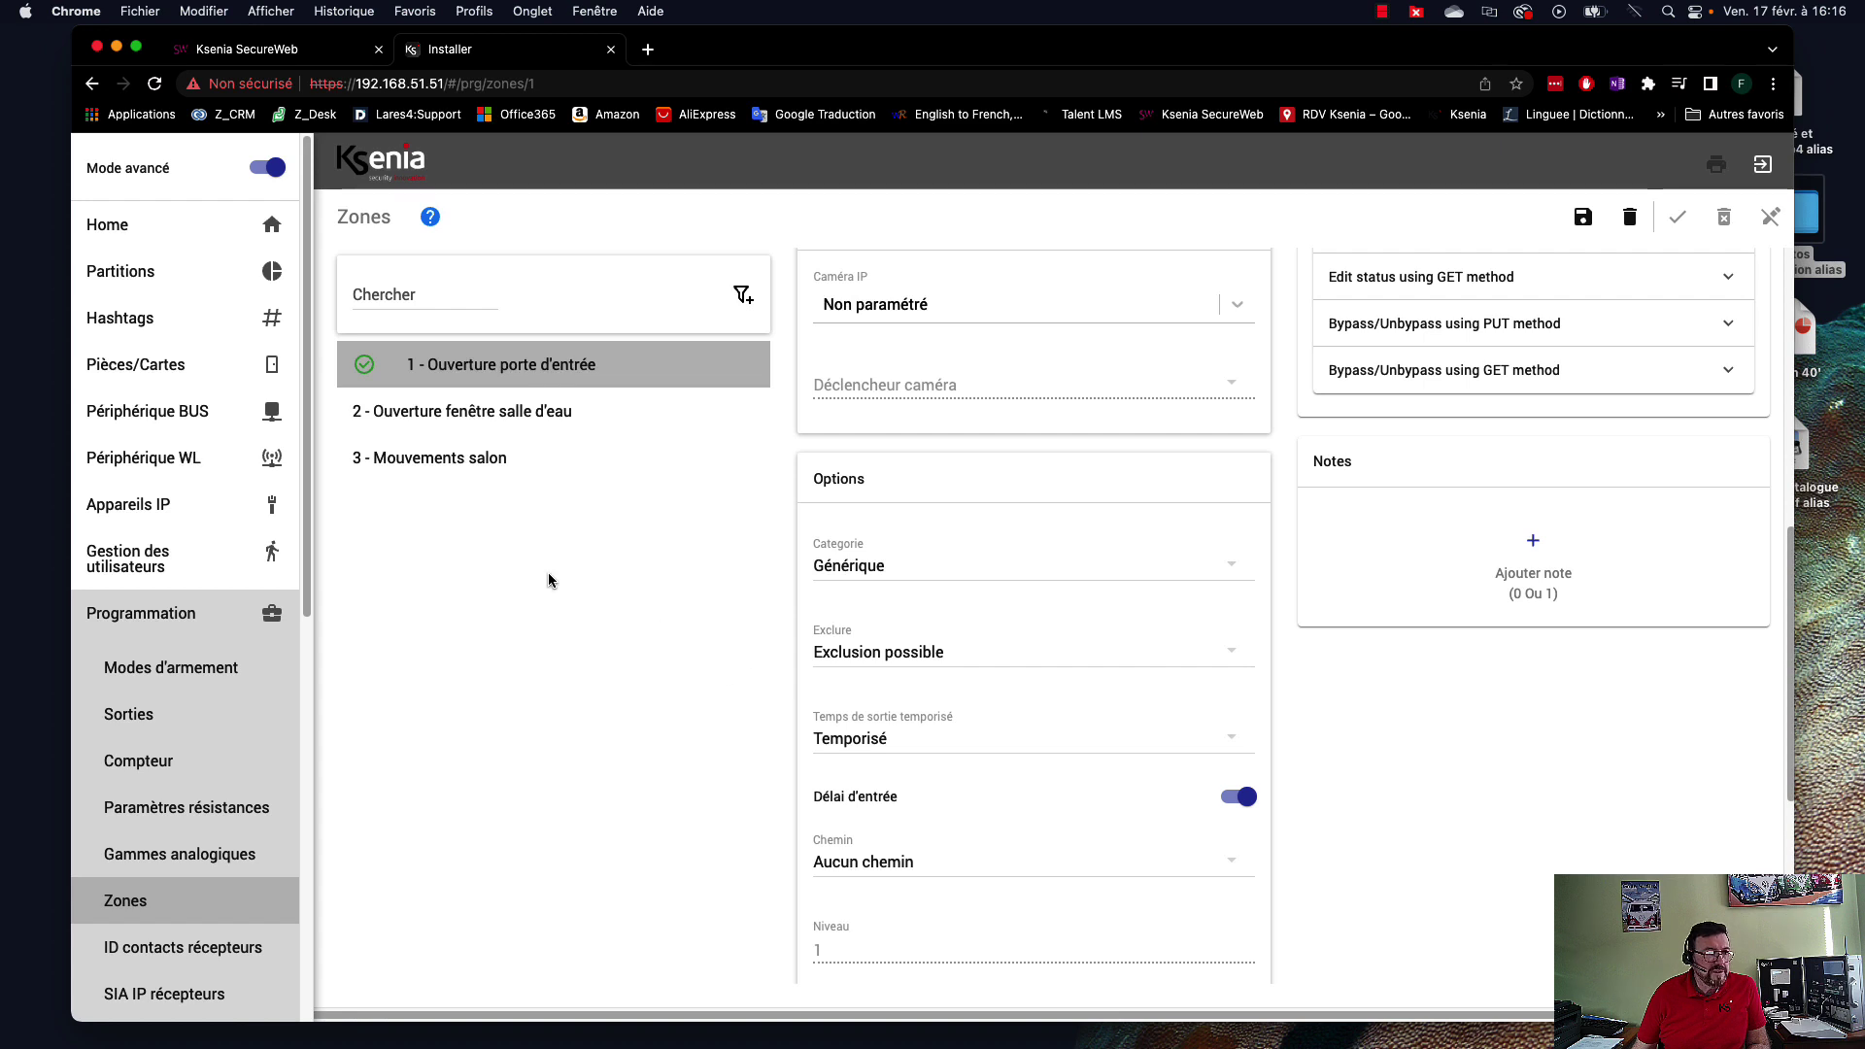
pyautogui.click(470, 463)
pyautogui.scroll(-5, 1124, 757)
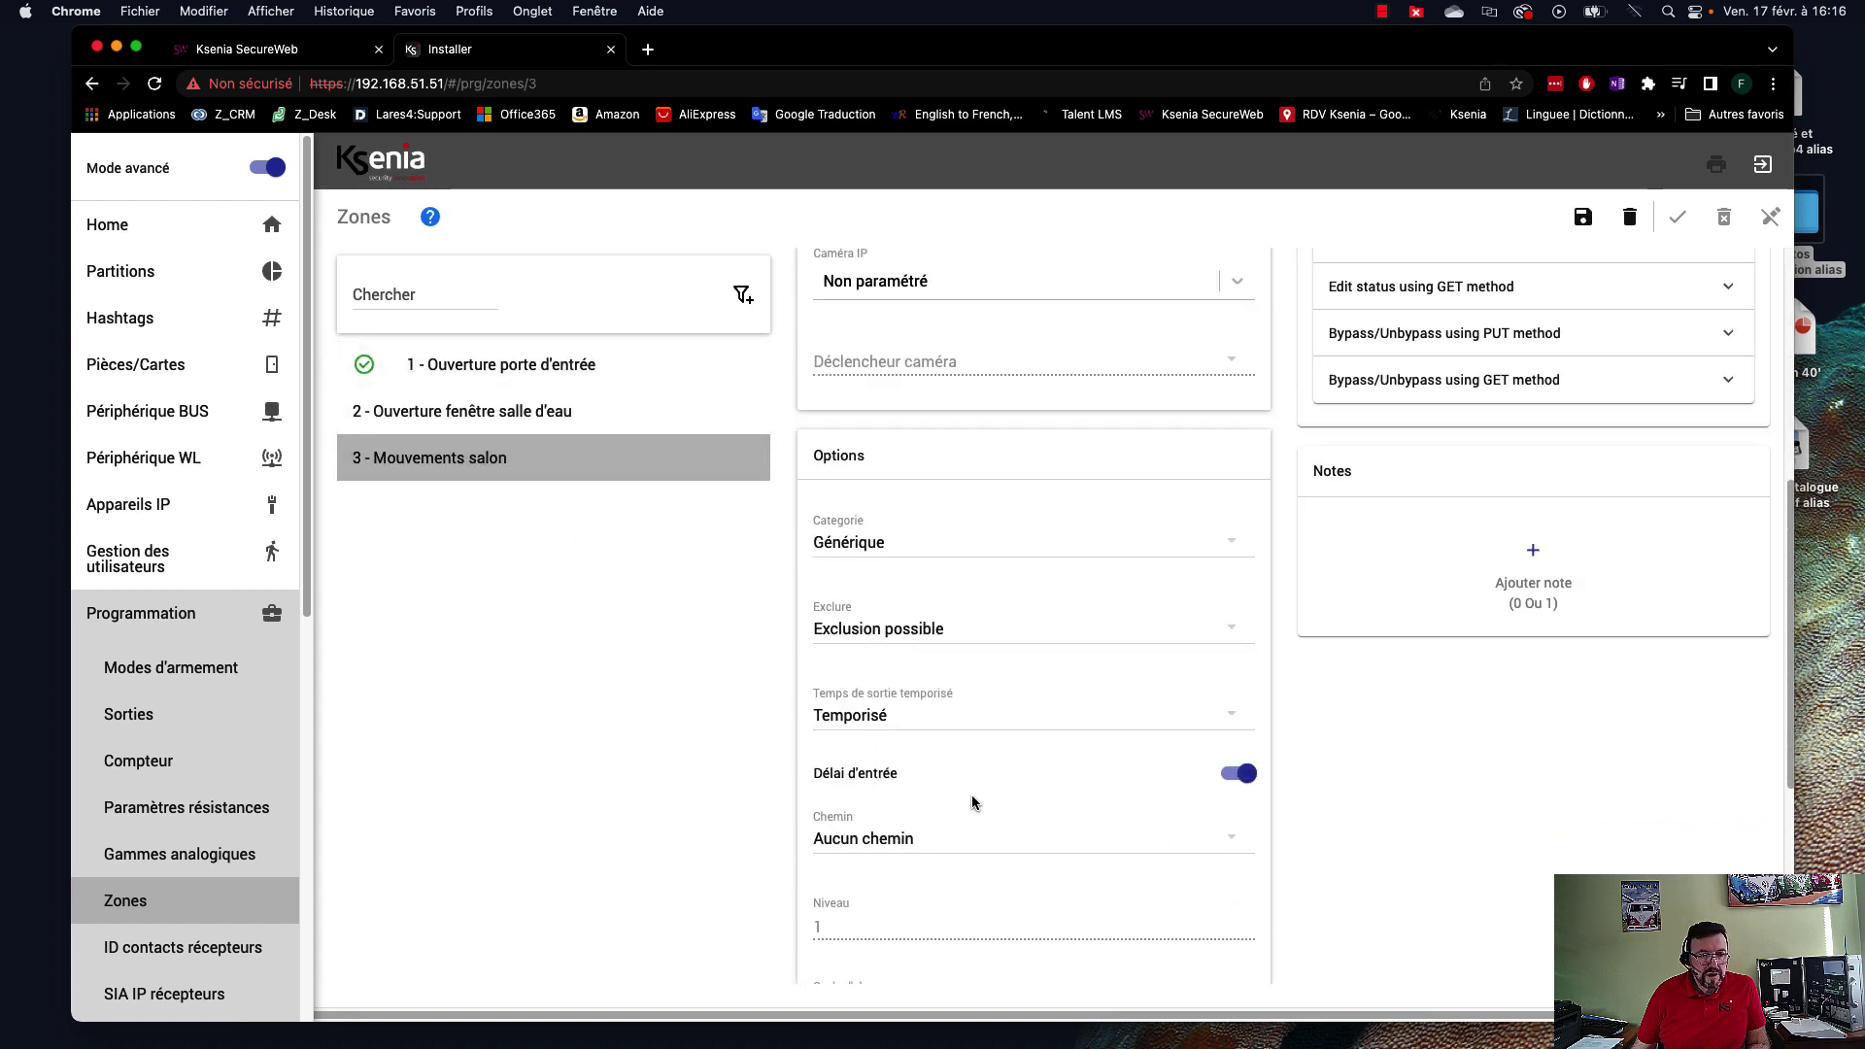
pyautogui.scroll(5, 977, 802)
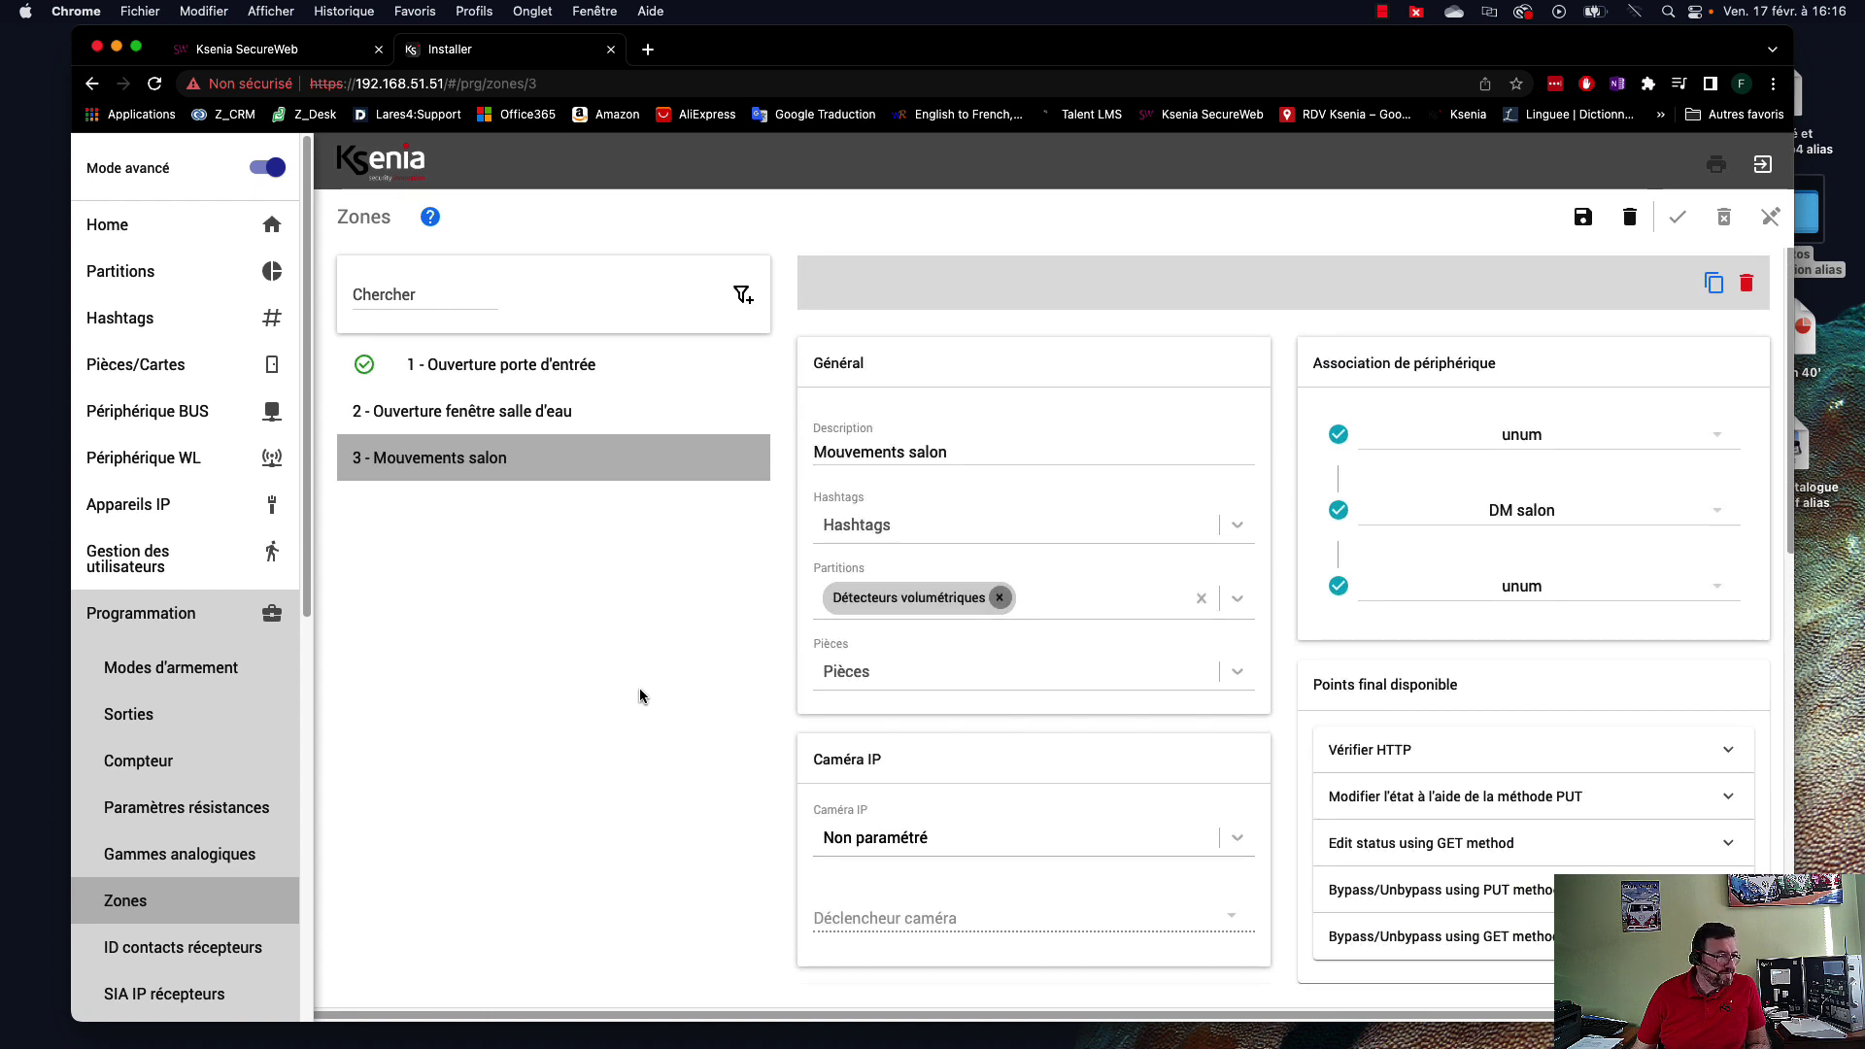
pyautogui.scroll(-3, 216, 792)
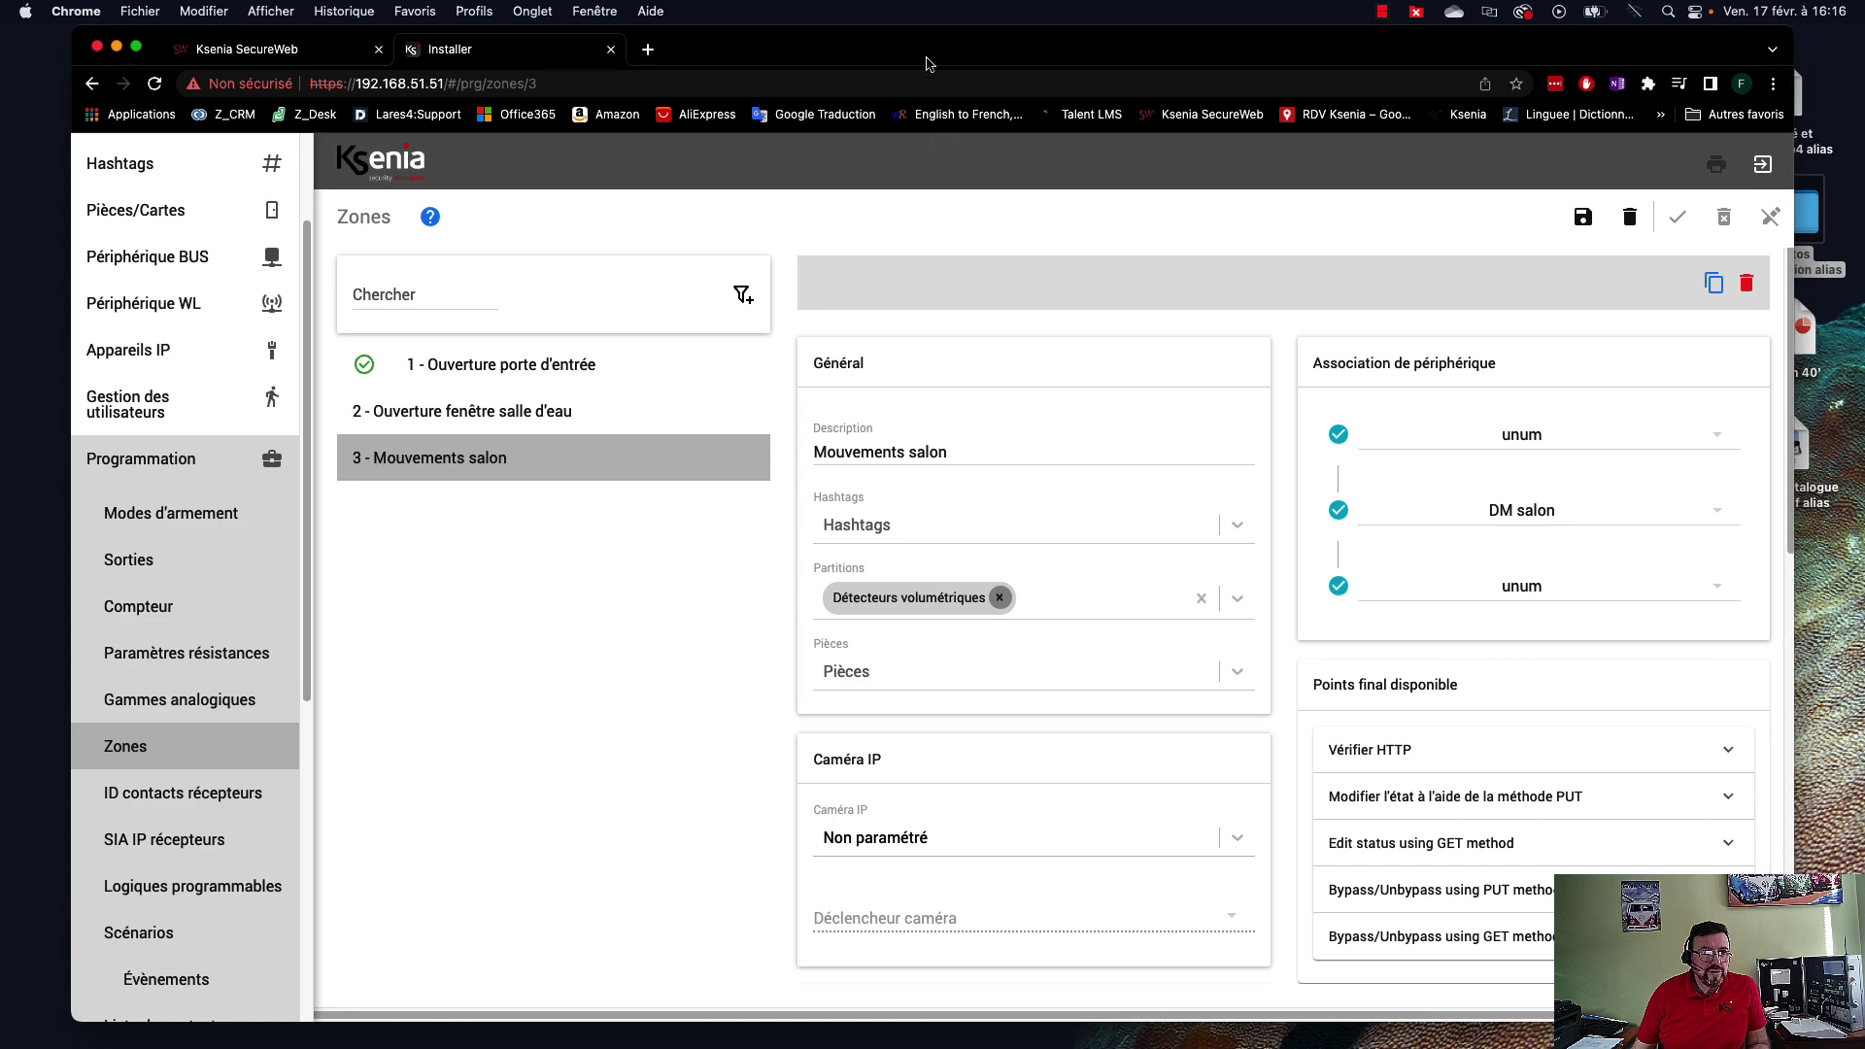
pyautogui.moveTo(934, 49); pyautogui.dragTo(1062, 921)
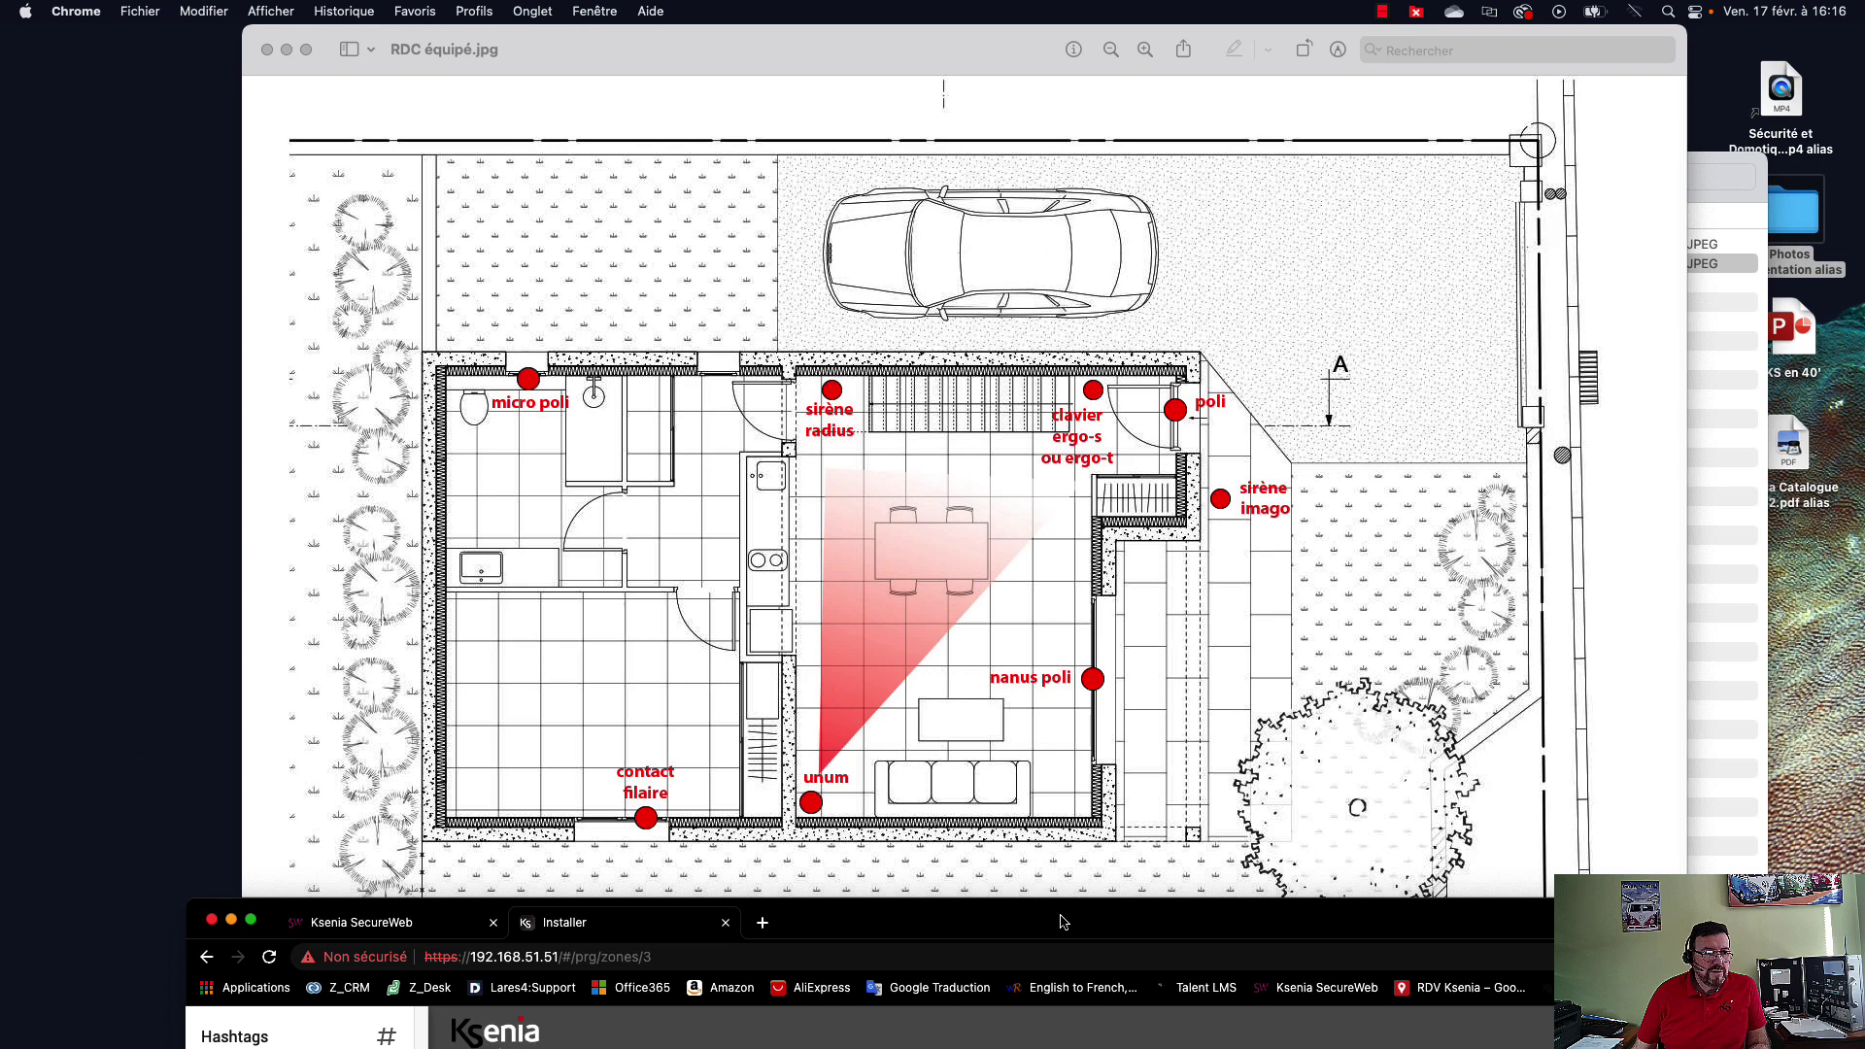
# After checking device positions on the floor plan, bring the browser's Zones page back over it.
pyautogui.moveTo(1062, 922); pyautogui.dragTo(1017, 62)
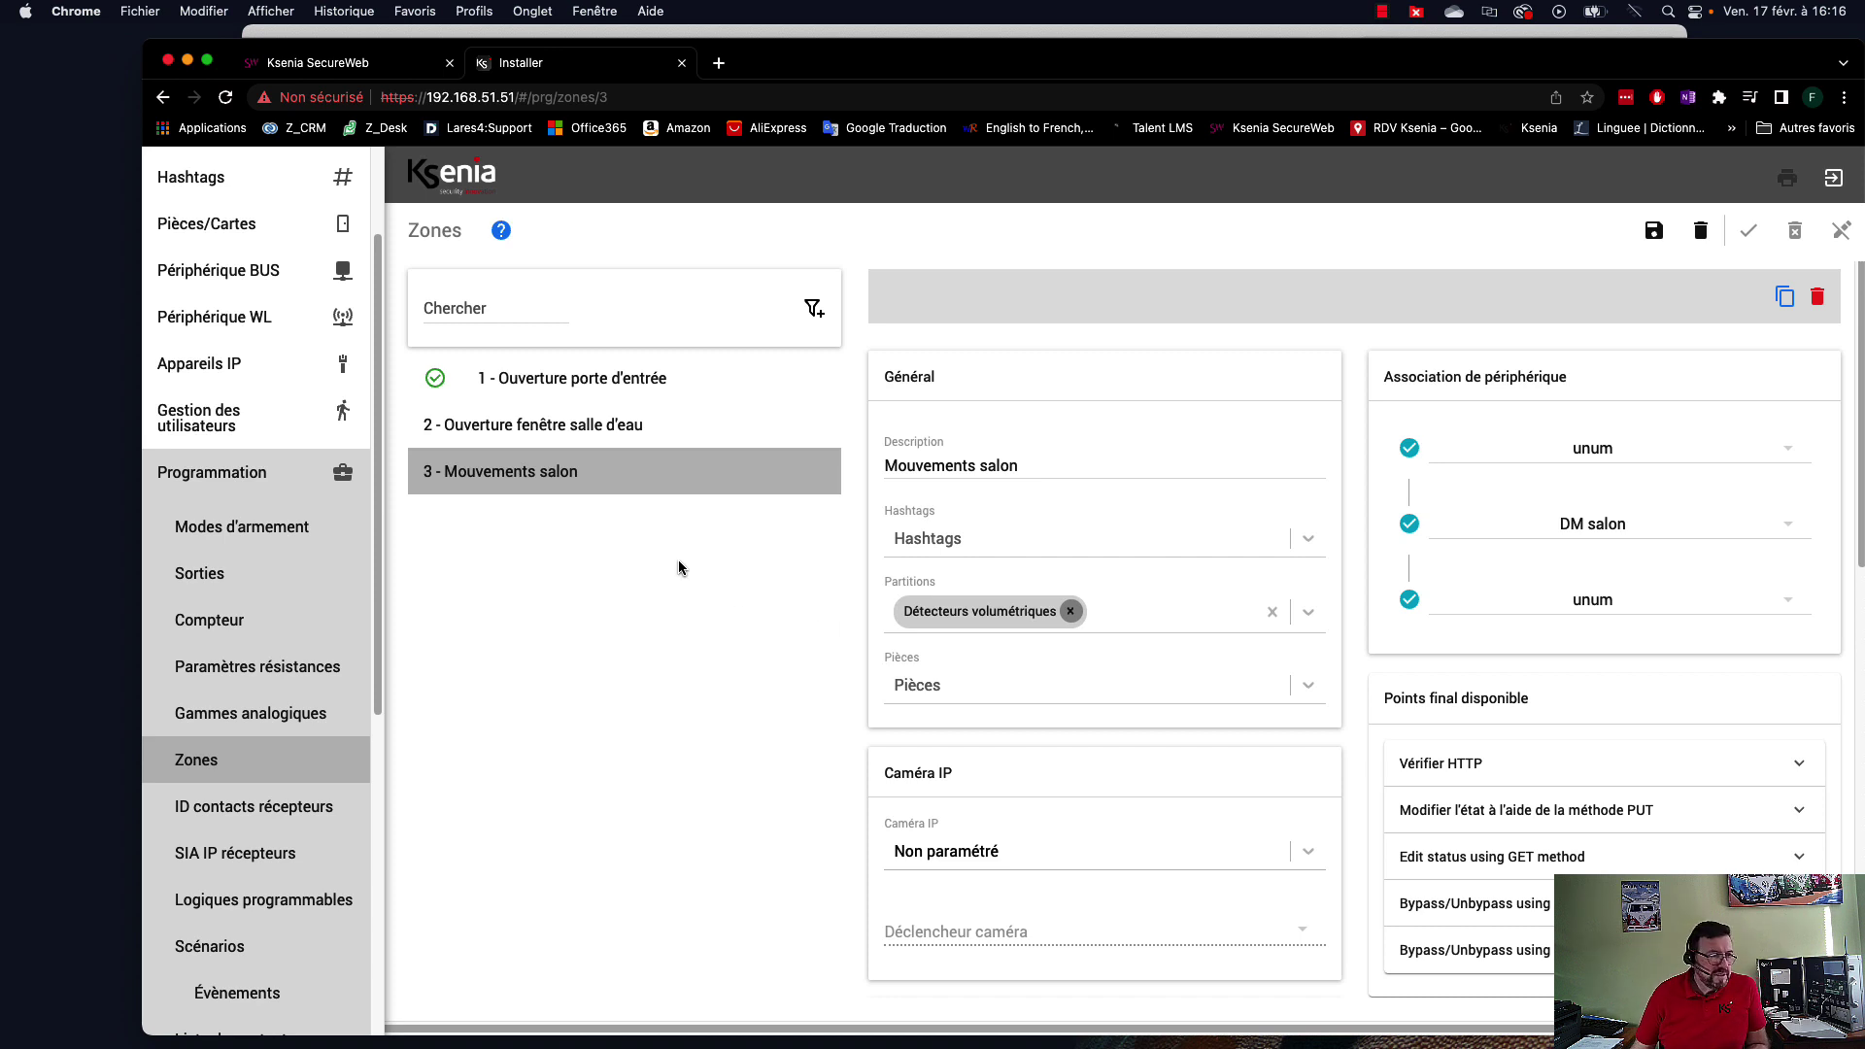
# Create a new output in Sorties named Sirène intérieure.
pyautogui.click(202, 573)
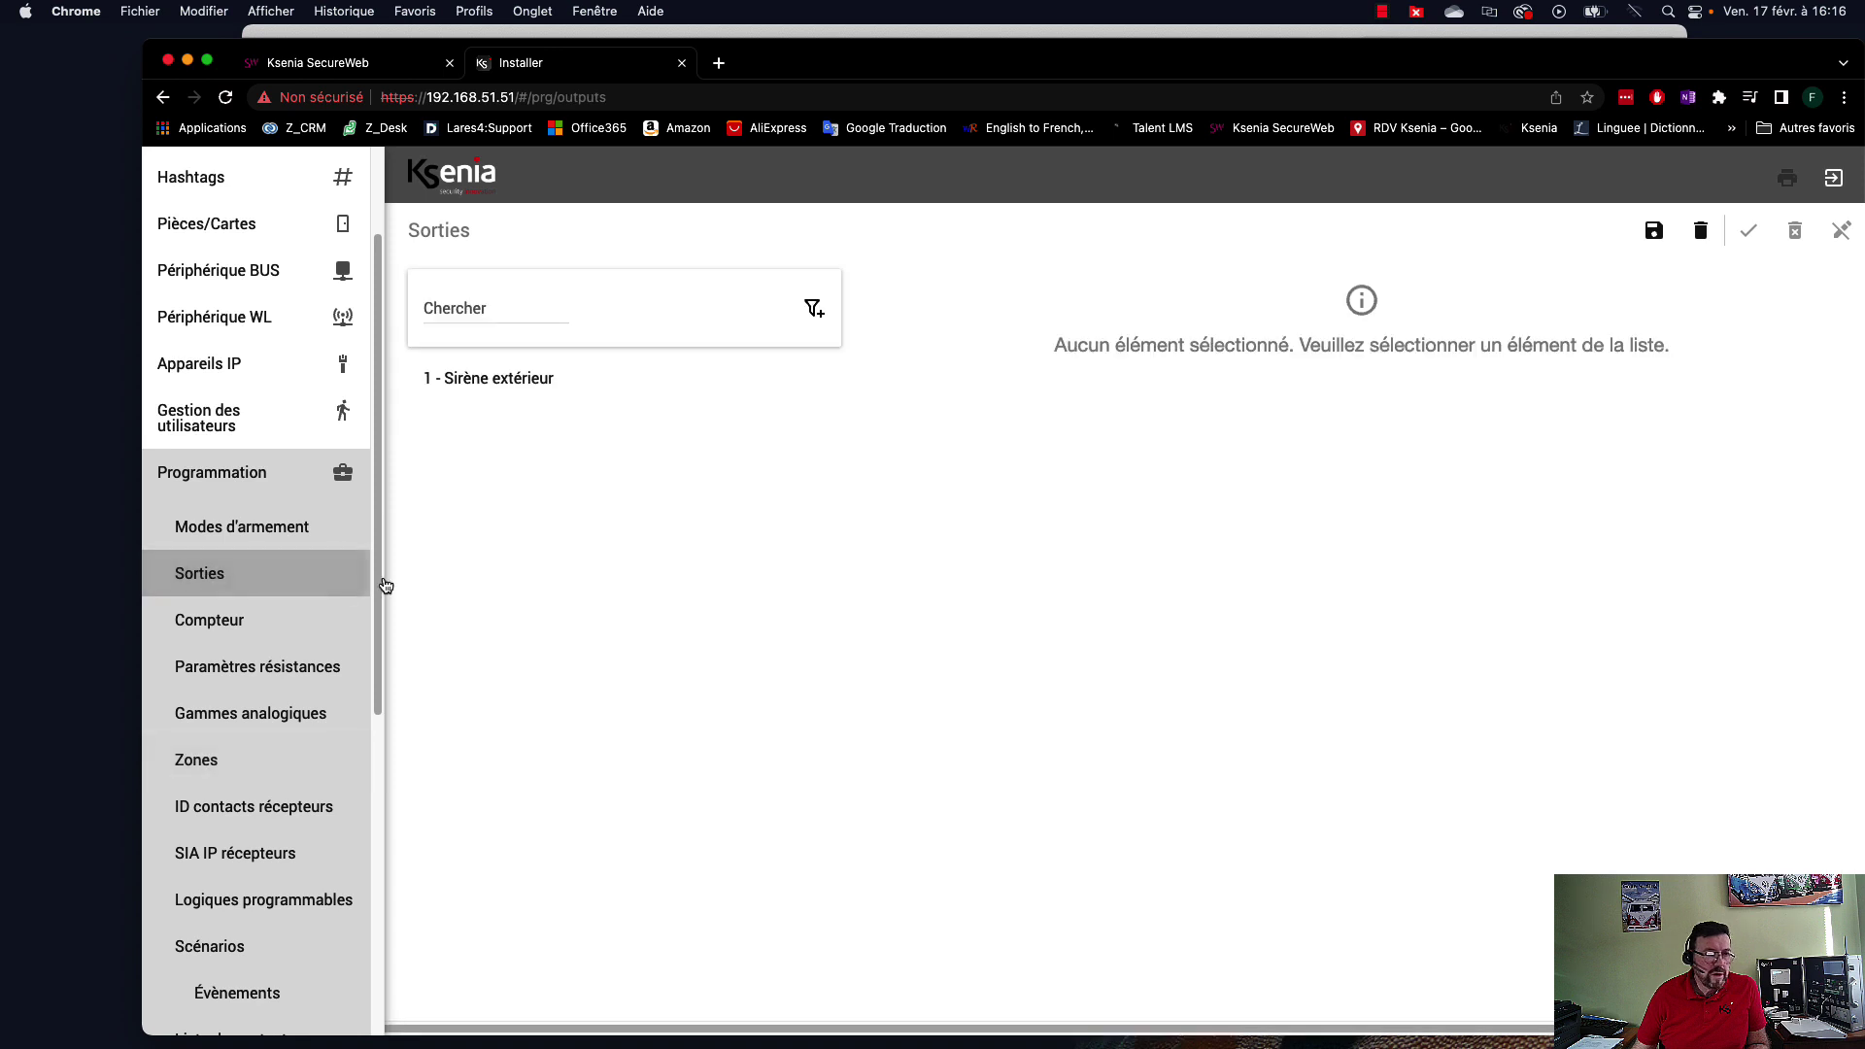
pyautogui.click(1815, 975)
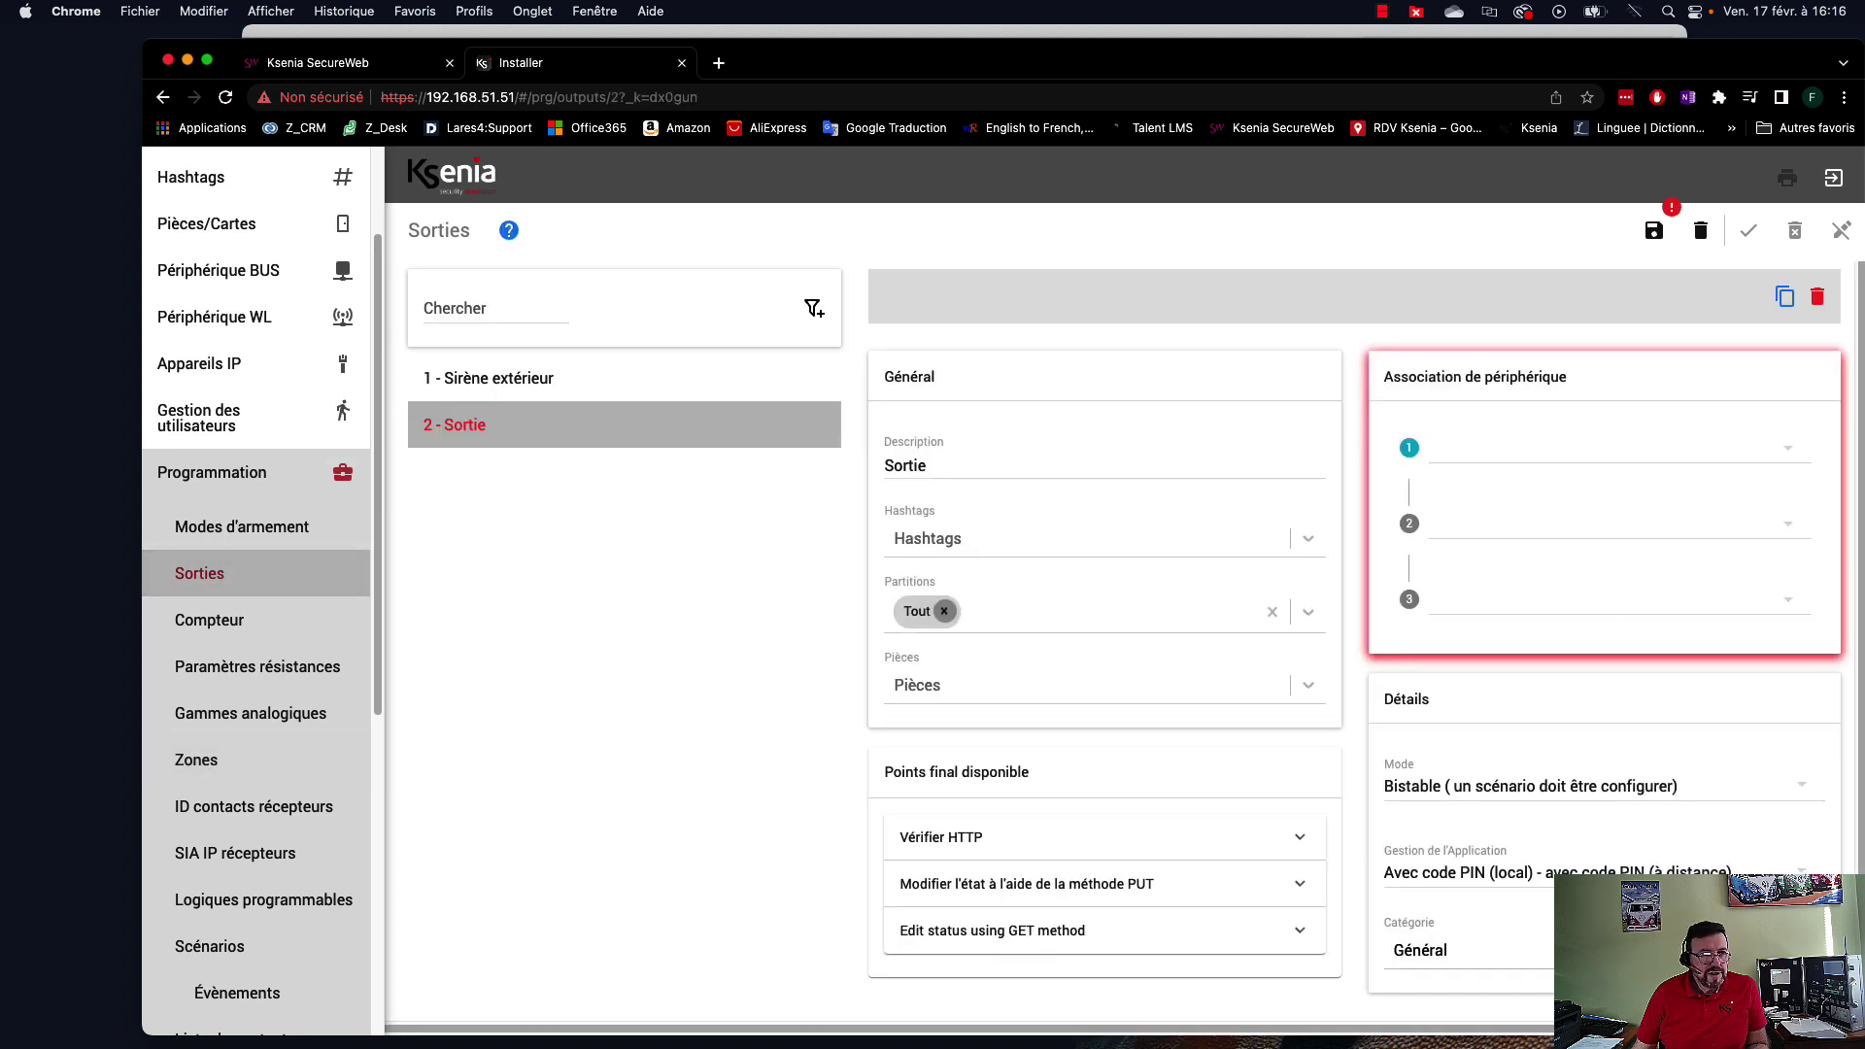
pyautogui.click(936, 468)
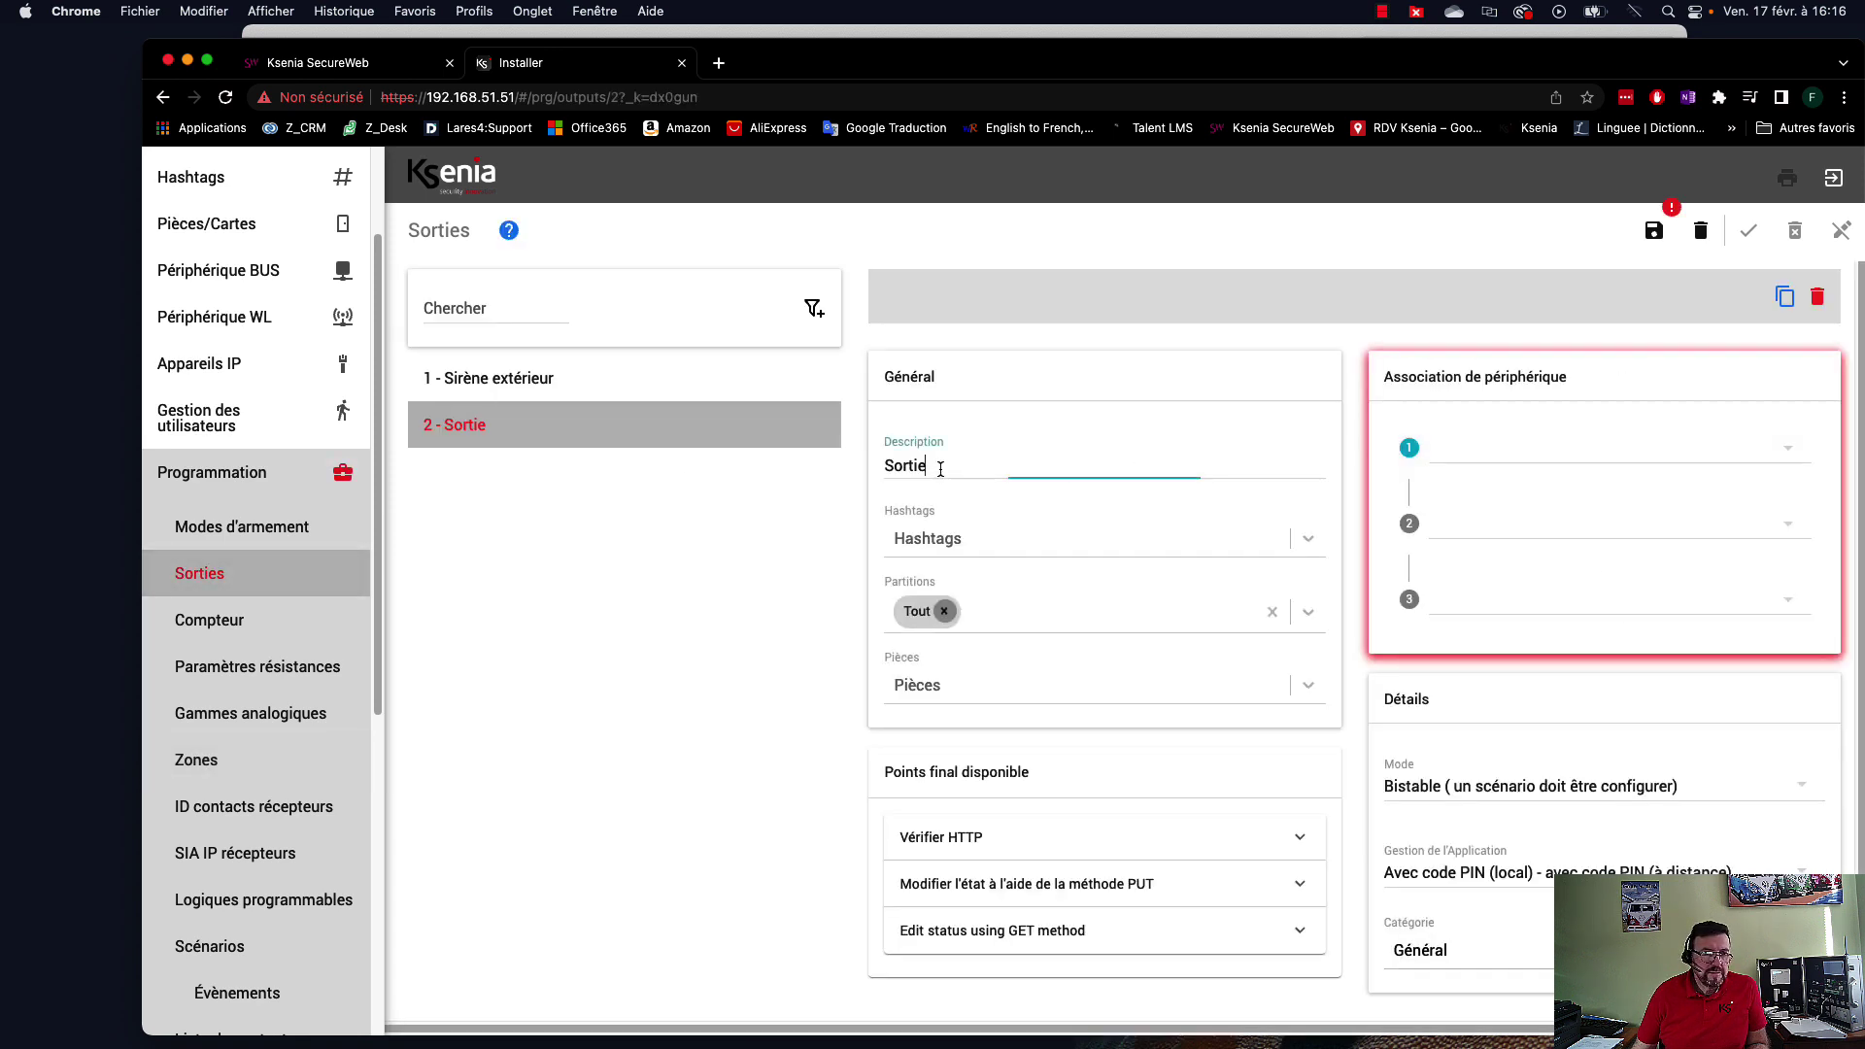
pyautogui.moveTo(936, 467); pyautogui.dragTo(879, 474)
pyautogui.write('S')
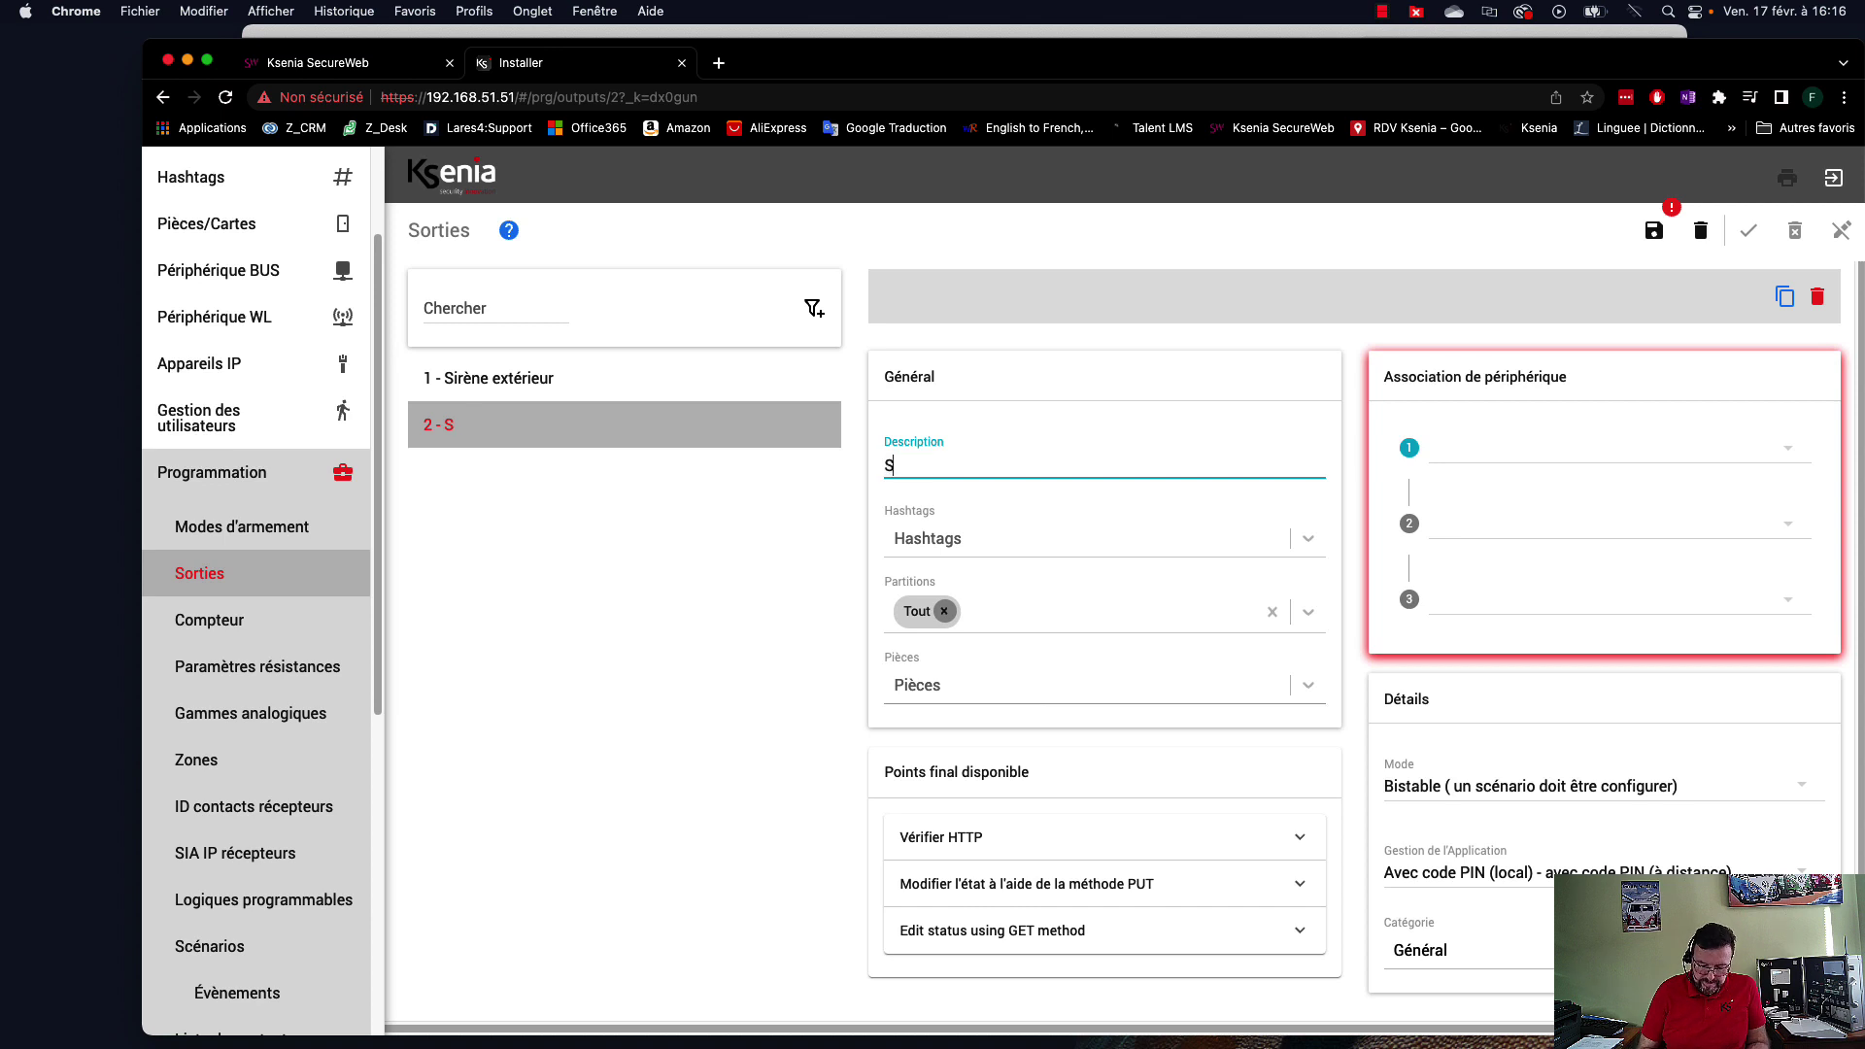
pyautogui.write('irène i')
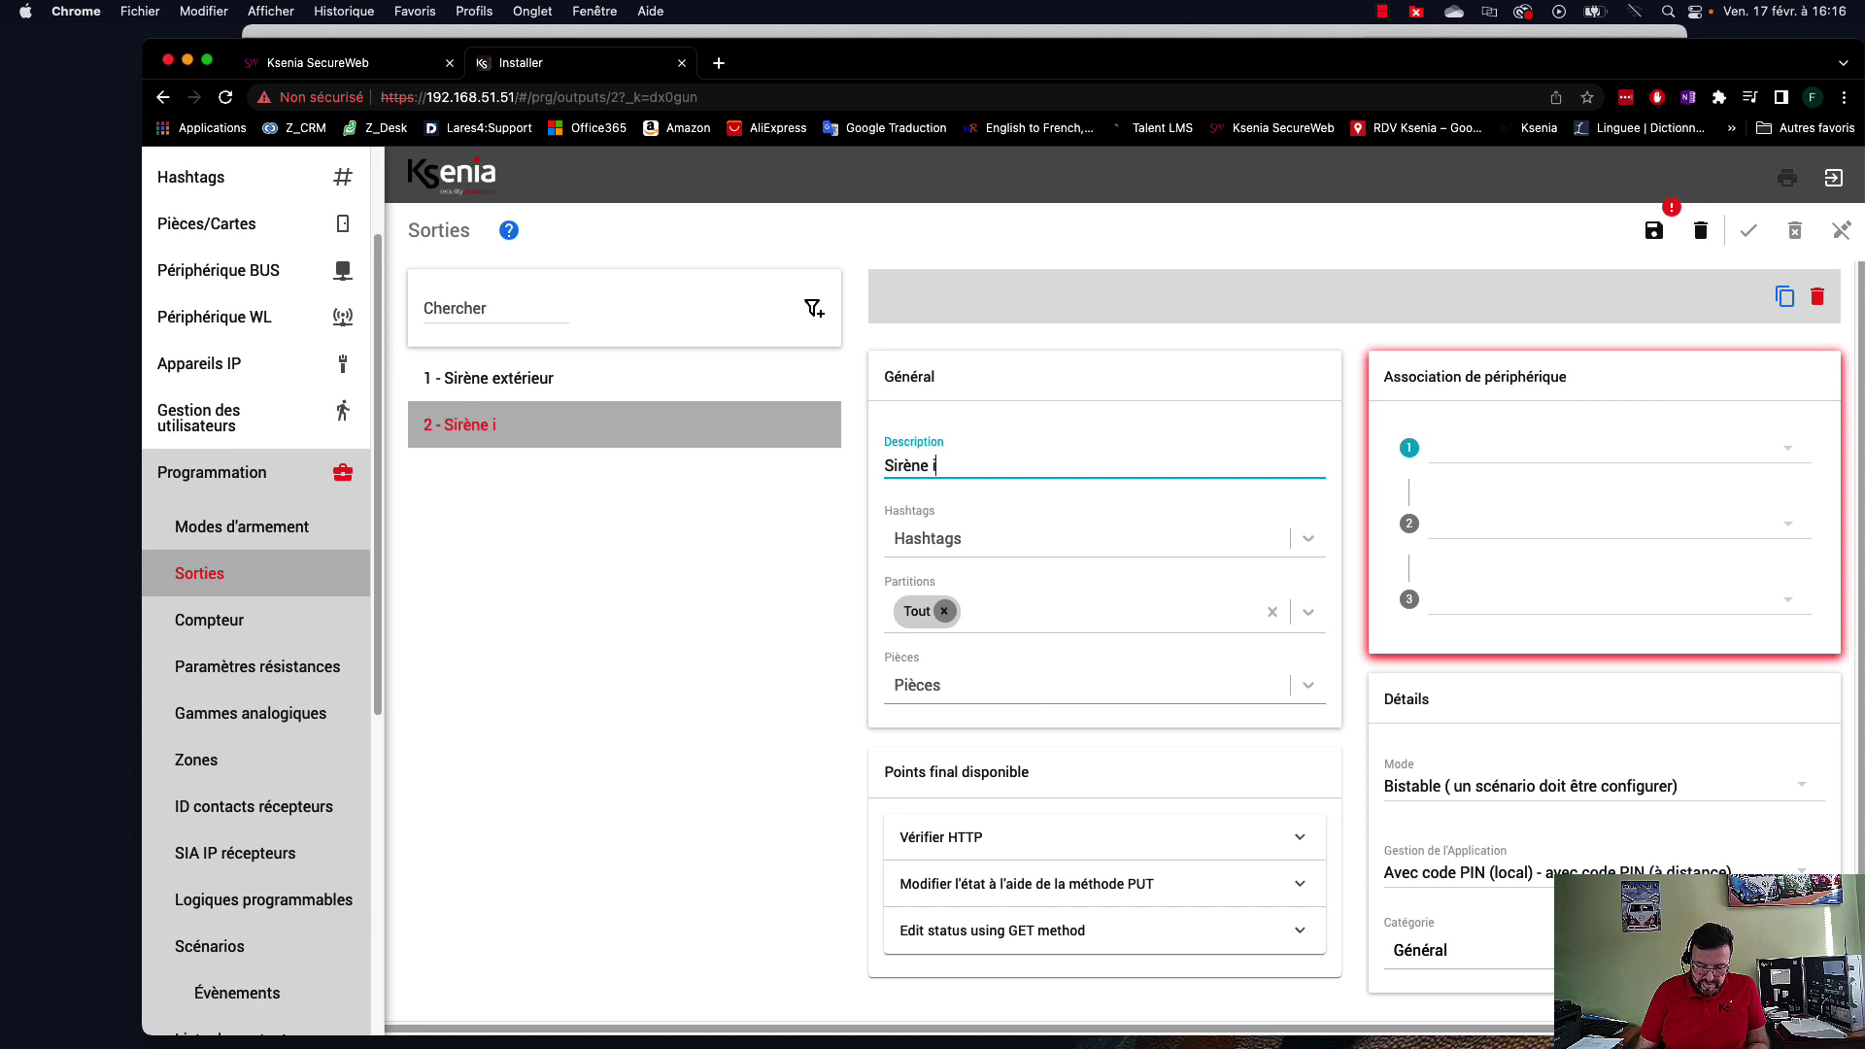
pyautogui.write('ntérieure')
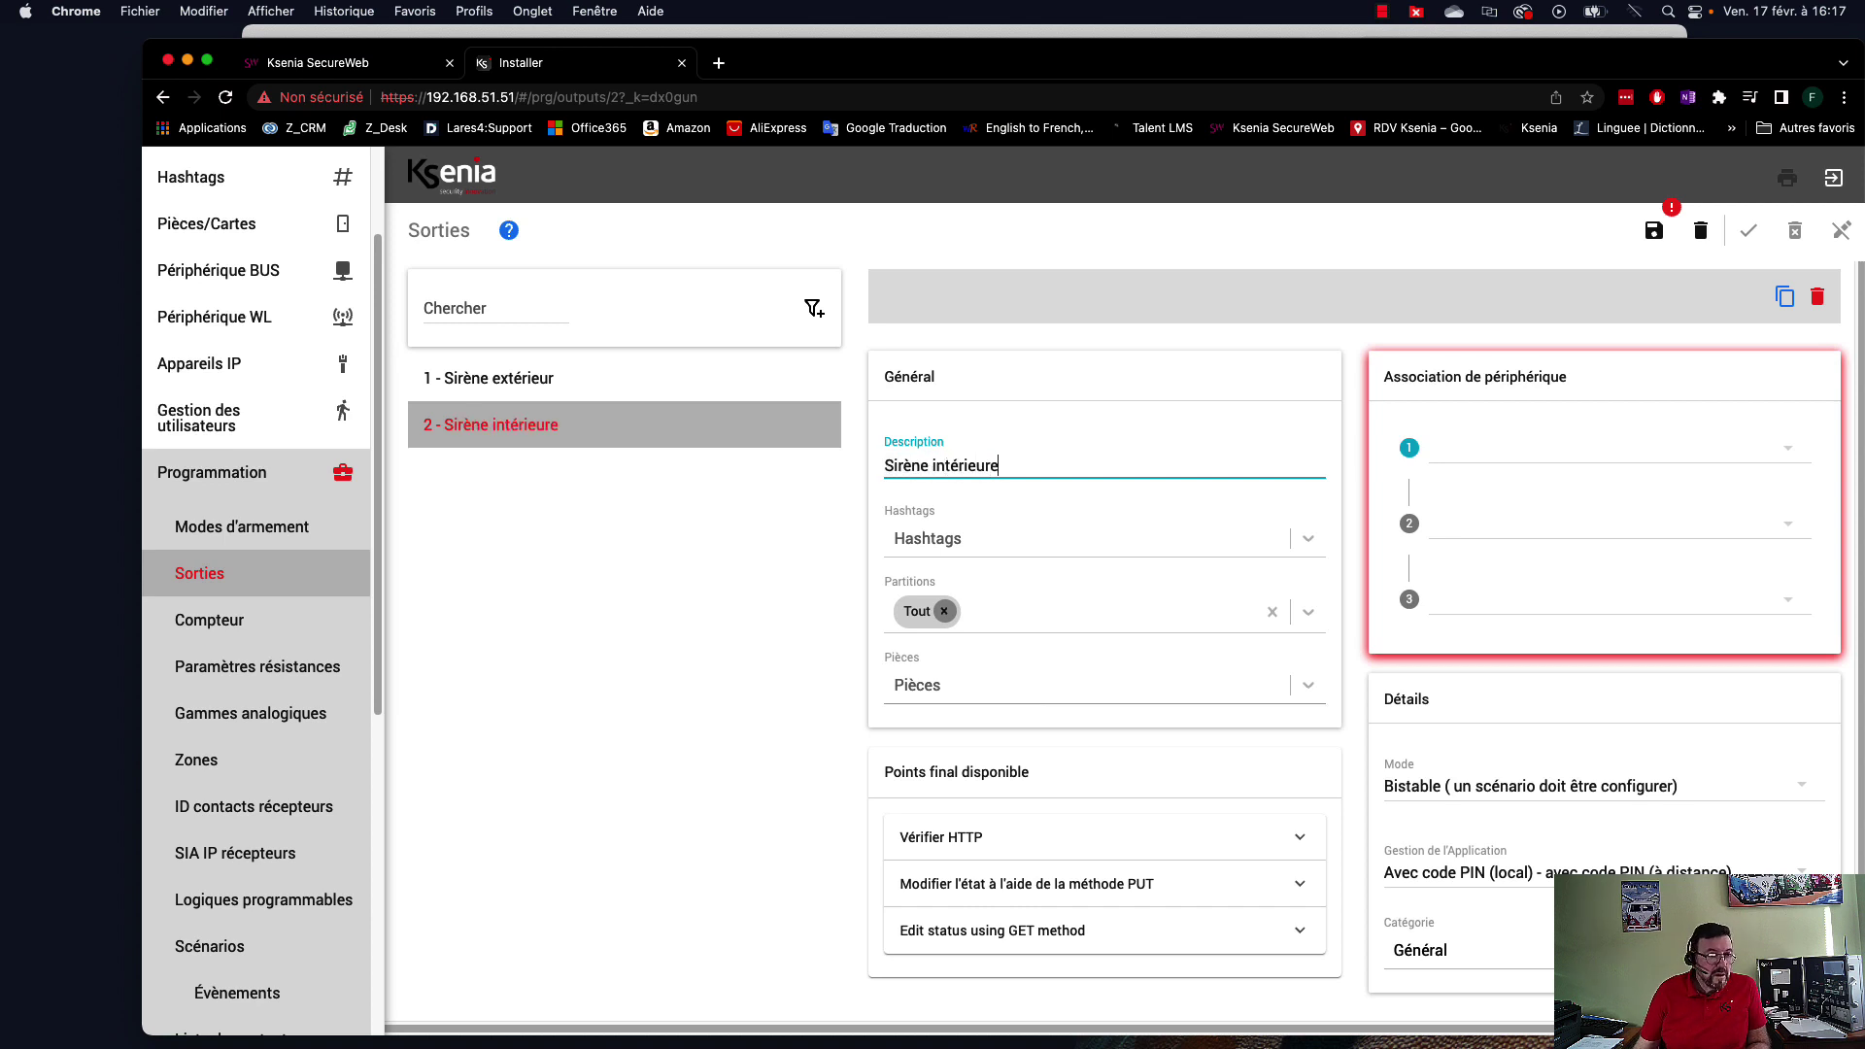
# Link the output to radius / Sirène intérieure / Sirène et flash and save it.
pyautogui.click(1517, 449)
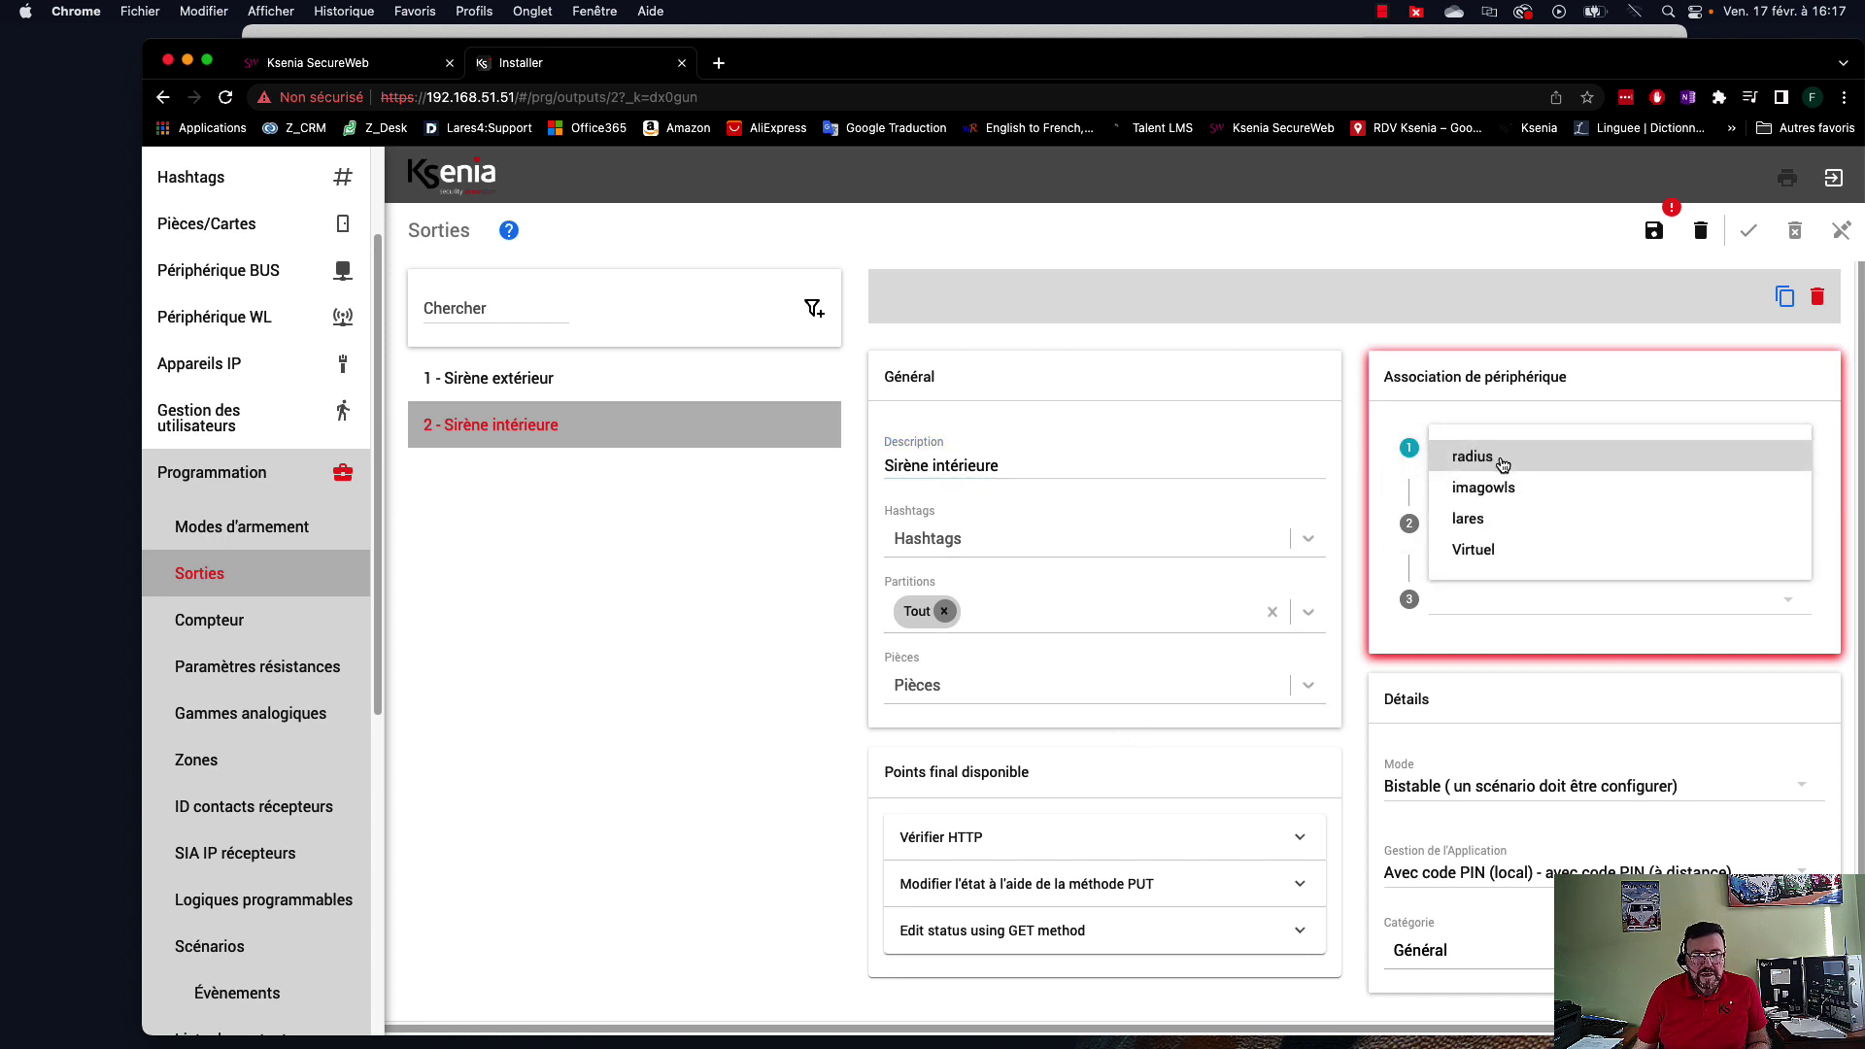
pyautogui.click(1501, 462)
pyautogui.click(1532, 533)
pyautogui.click(1532, 530)
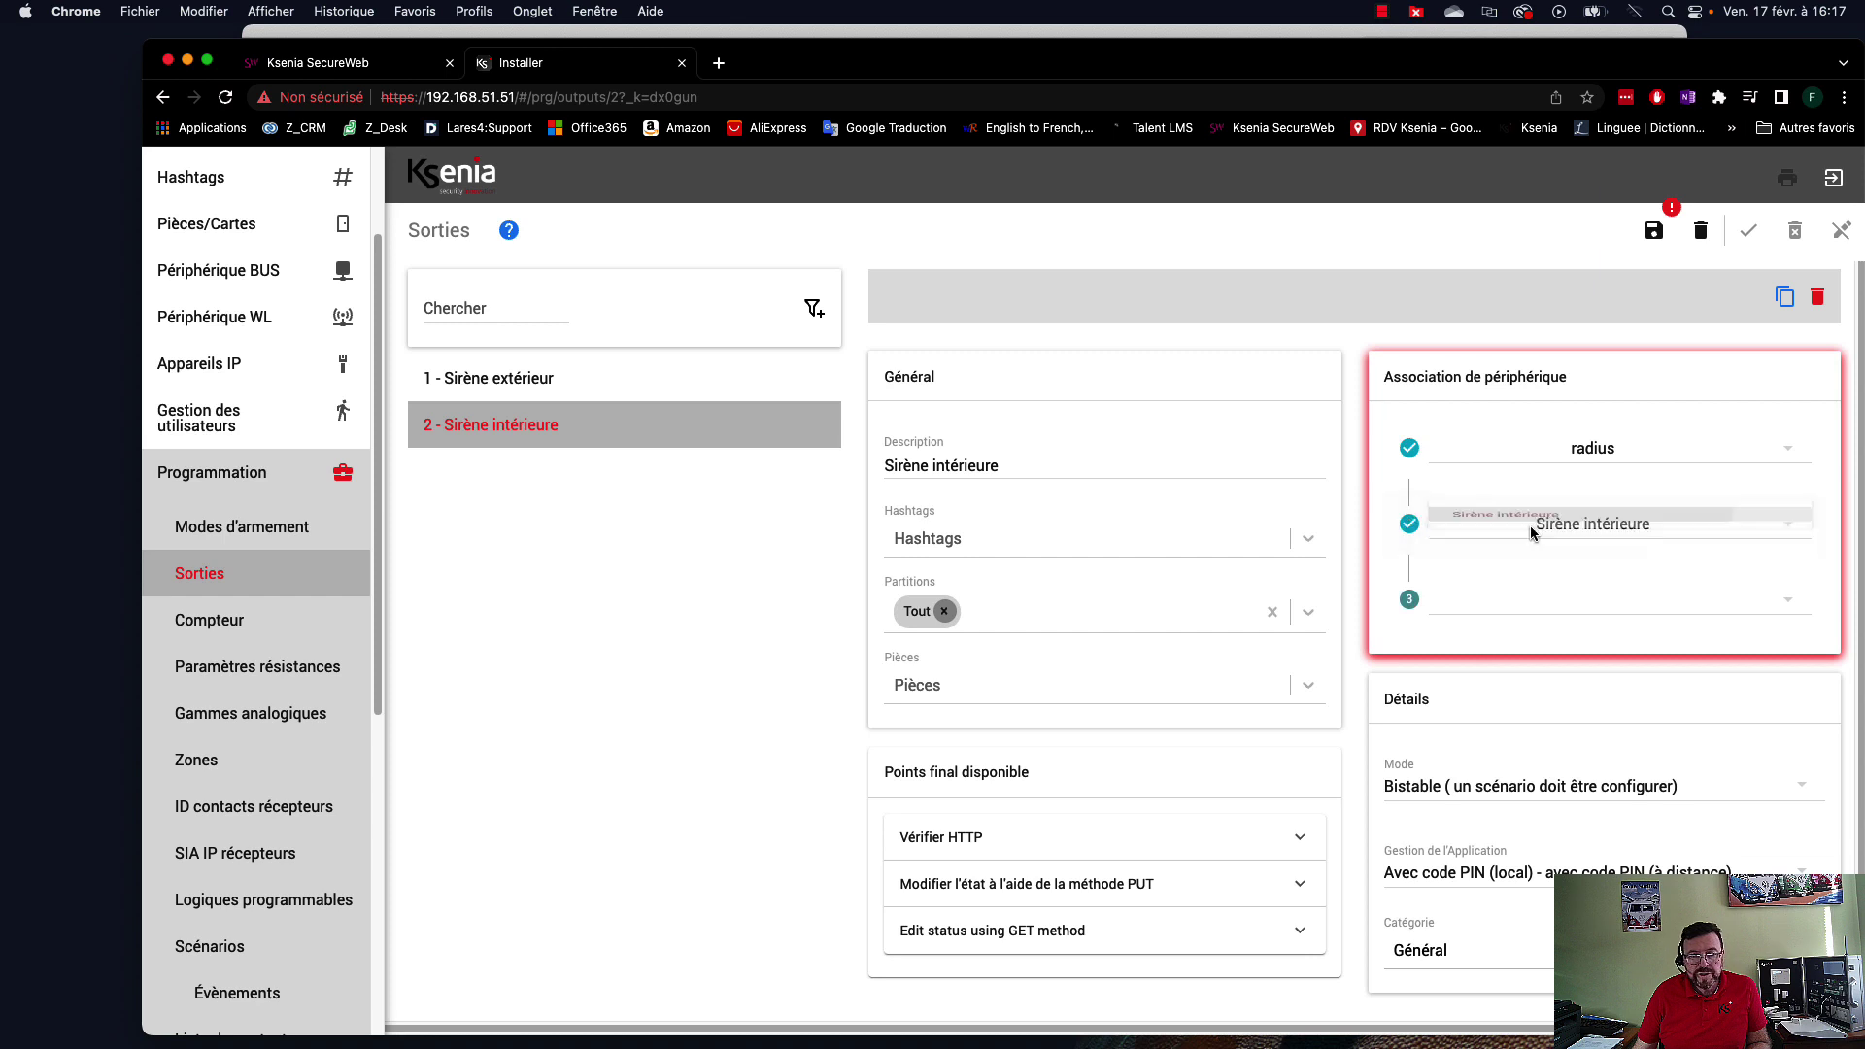
pyautogui.click(1623, 596)
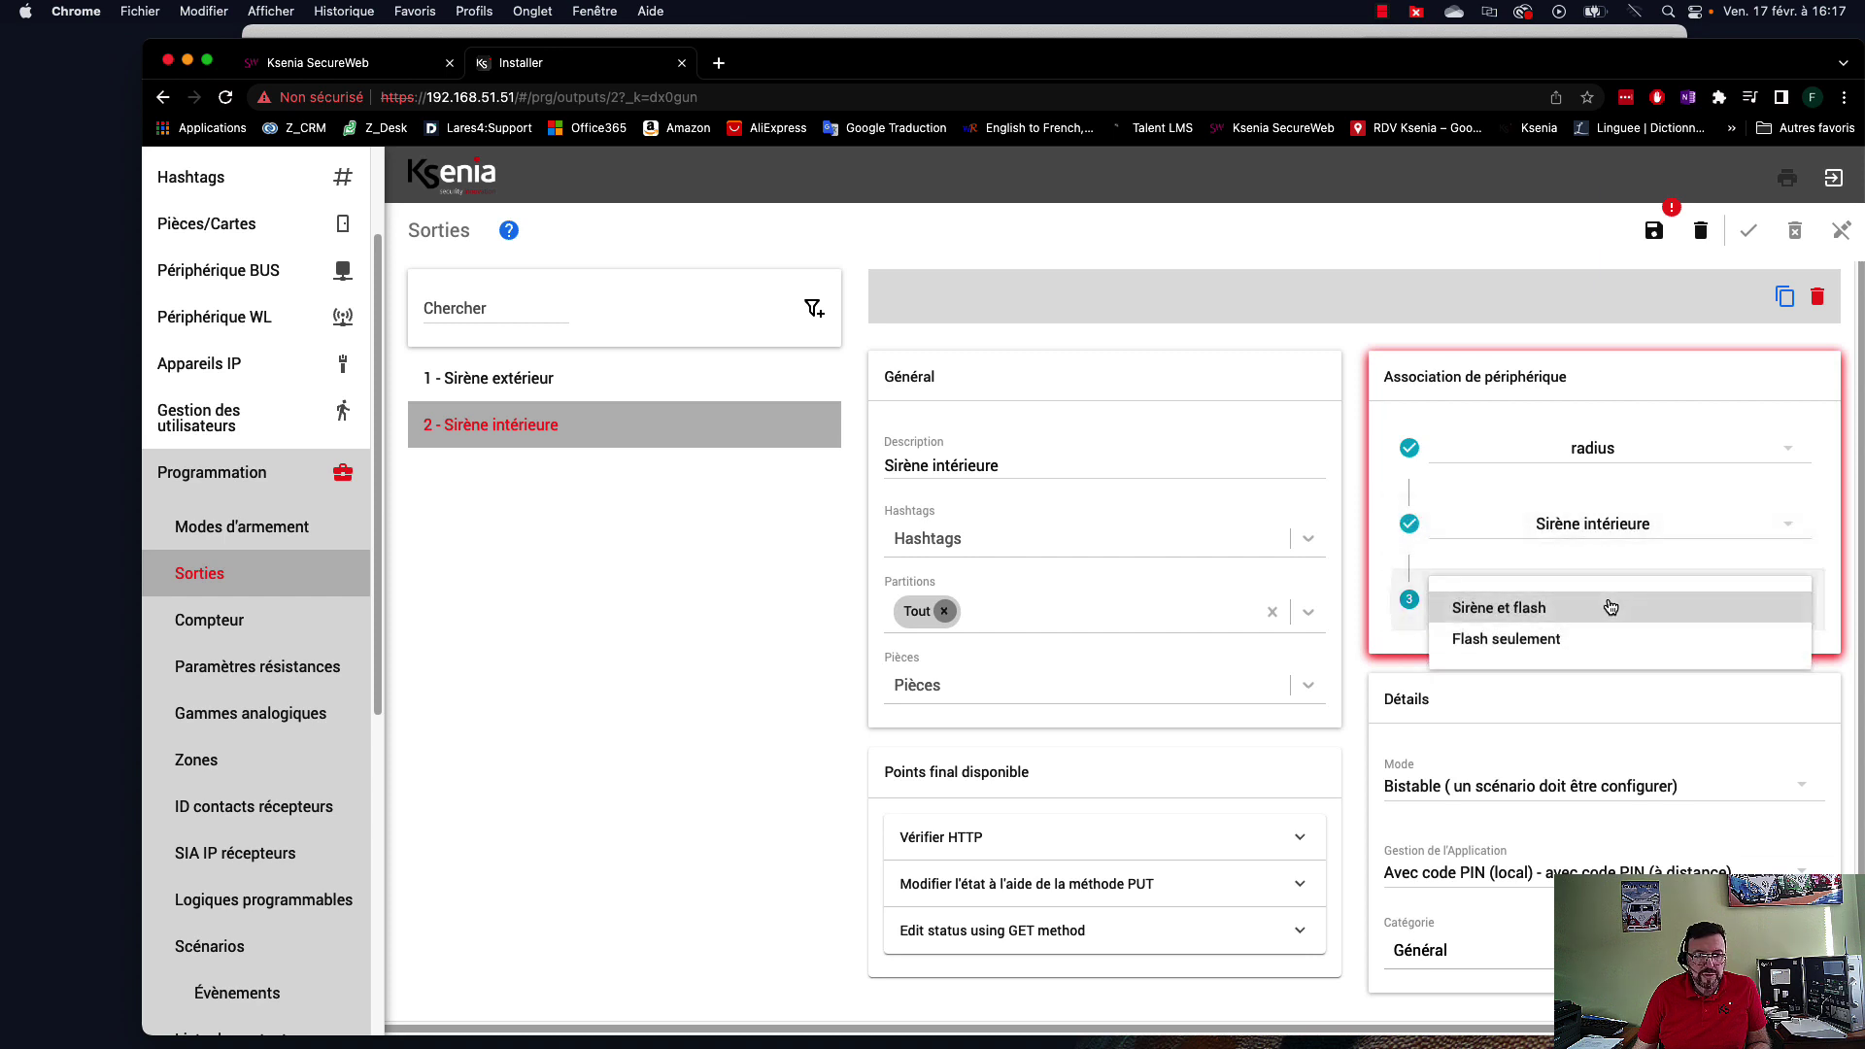
pyautogui.click(1532, 610)
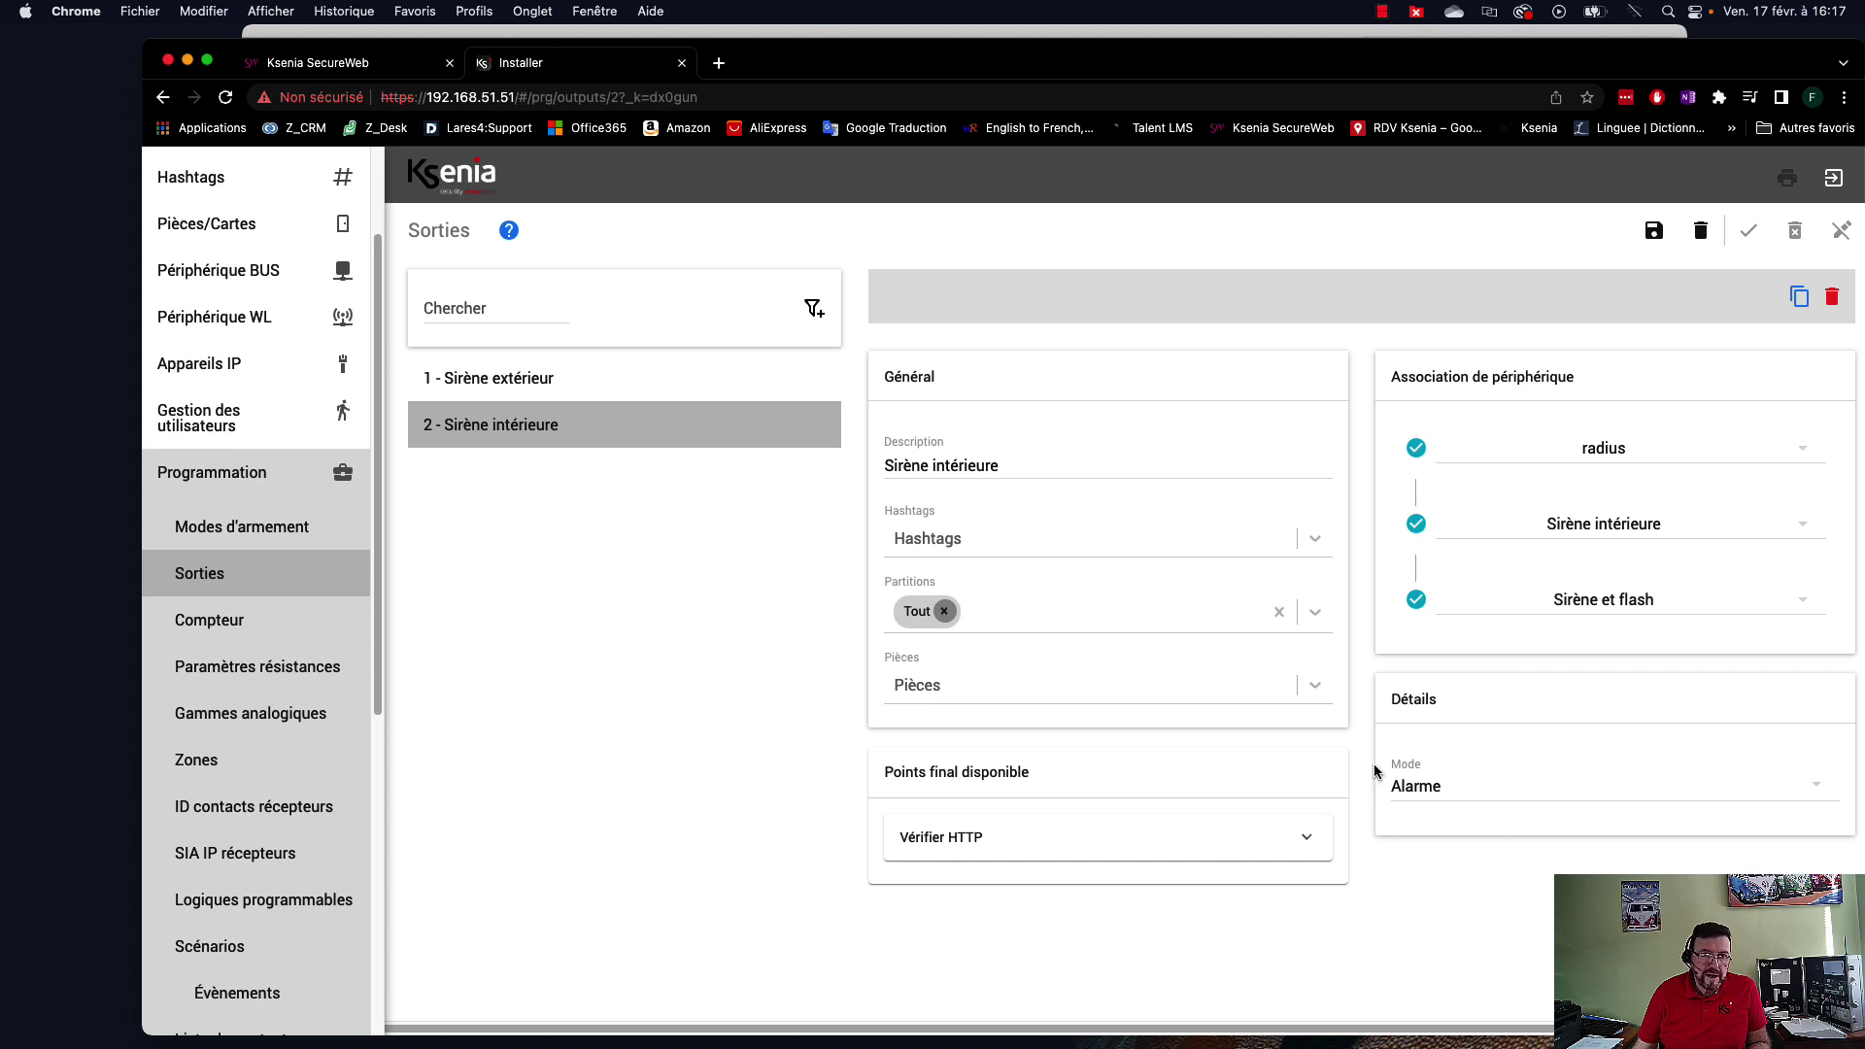
pyautogui.click(1653, 233)
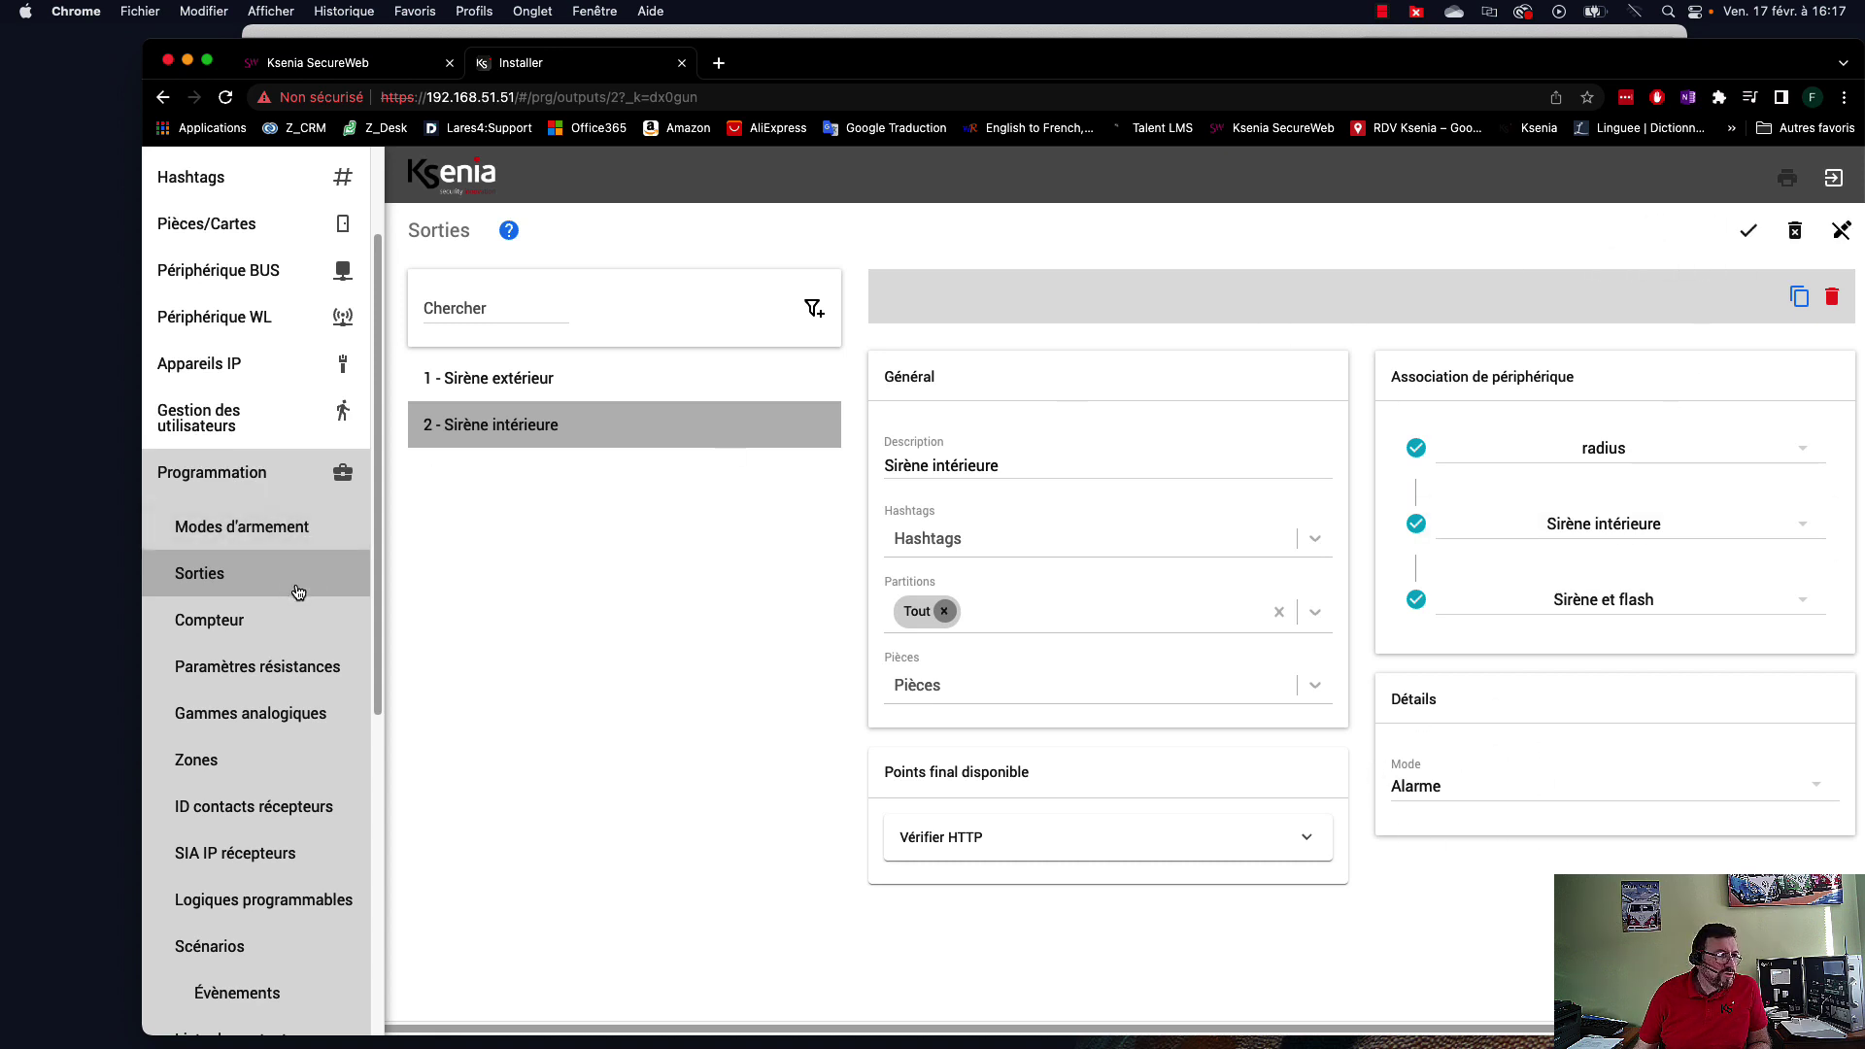
# From the Zones list, apply the configuration to the panel and return to edit mode.
pyautogui.click(219, 761)
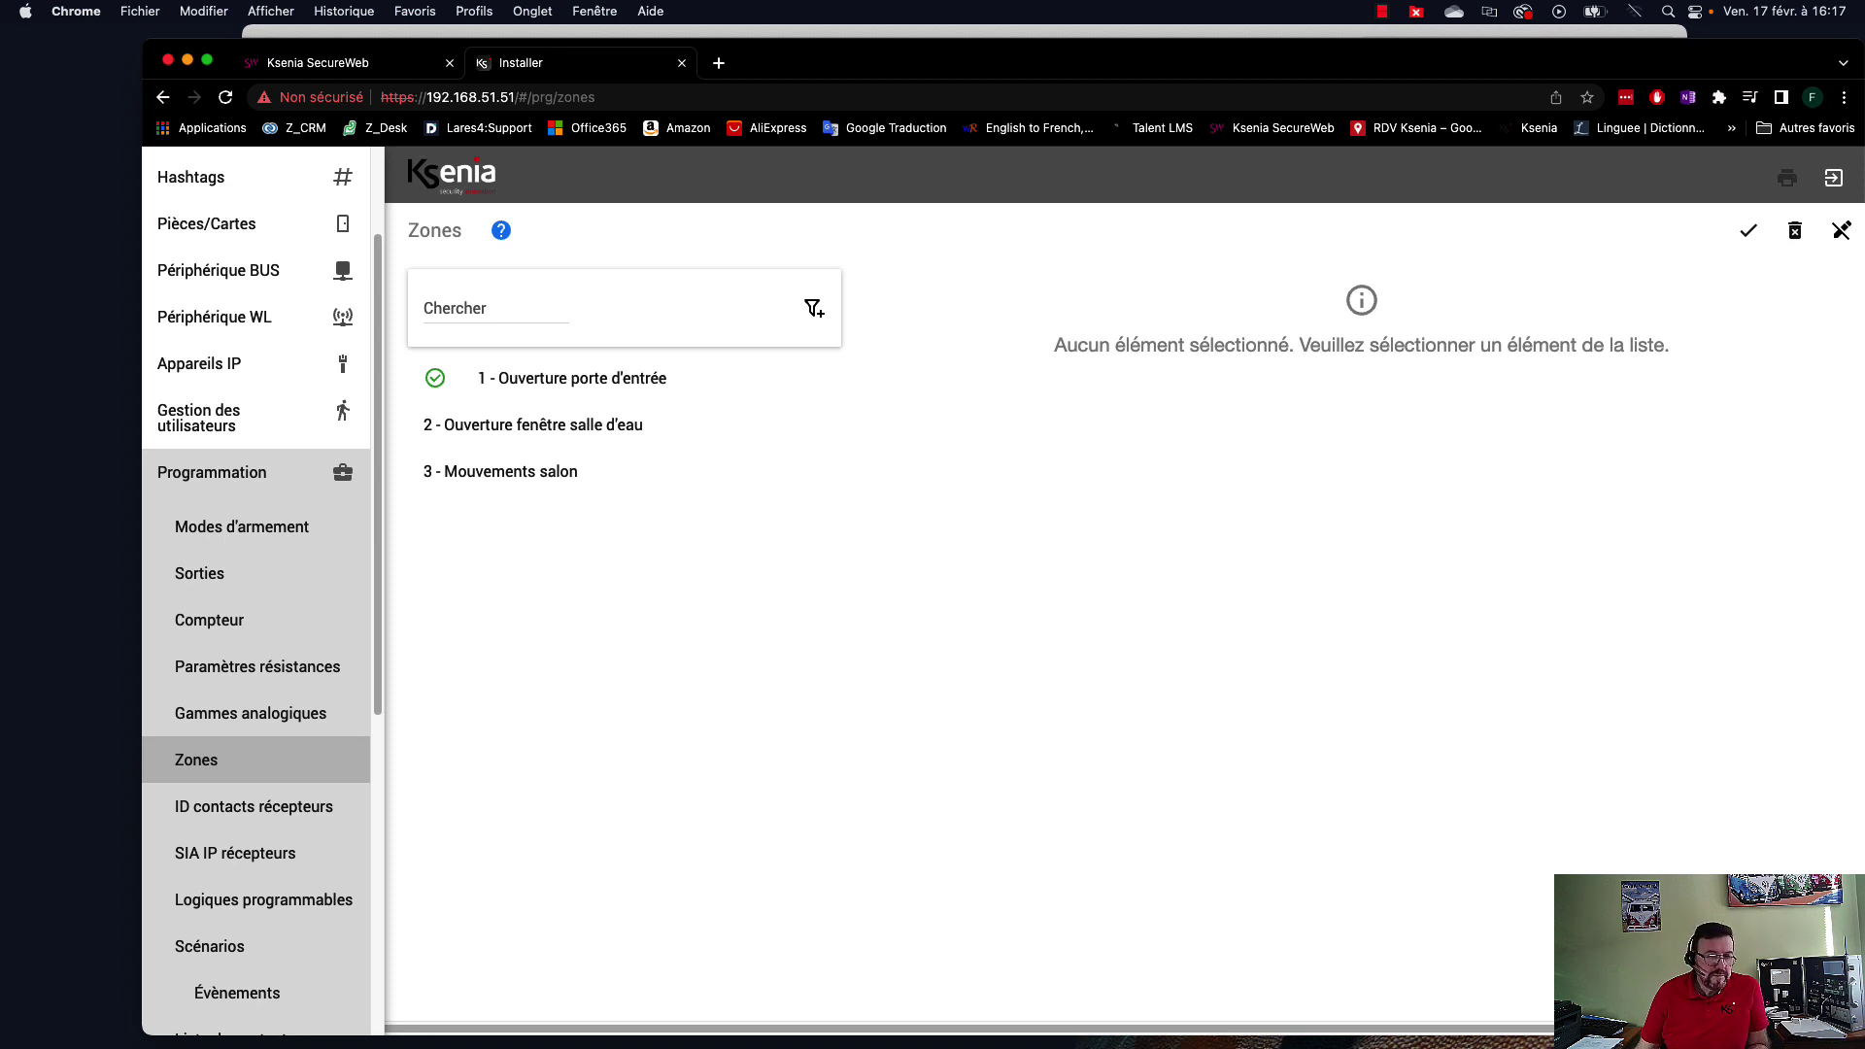
pyautogui.click(1749, 231)
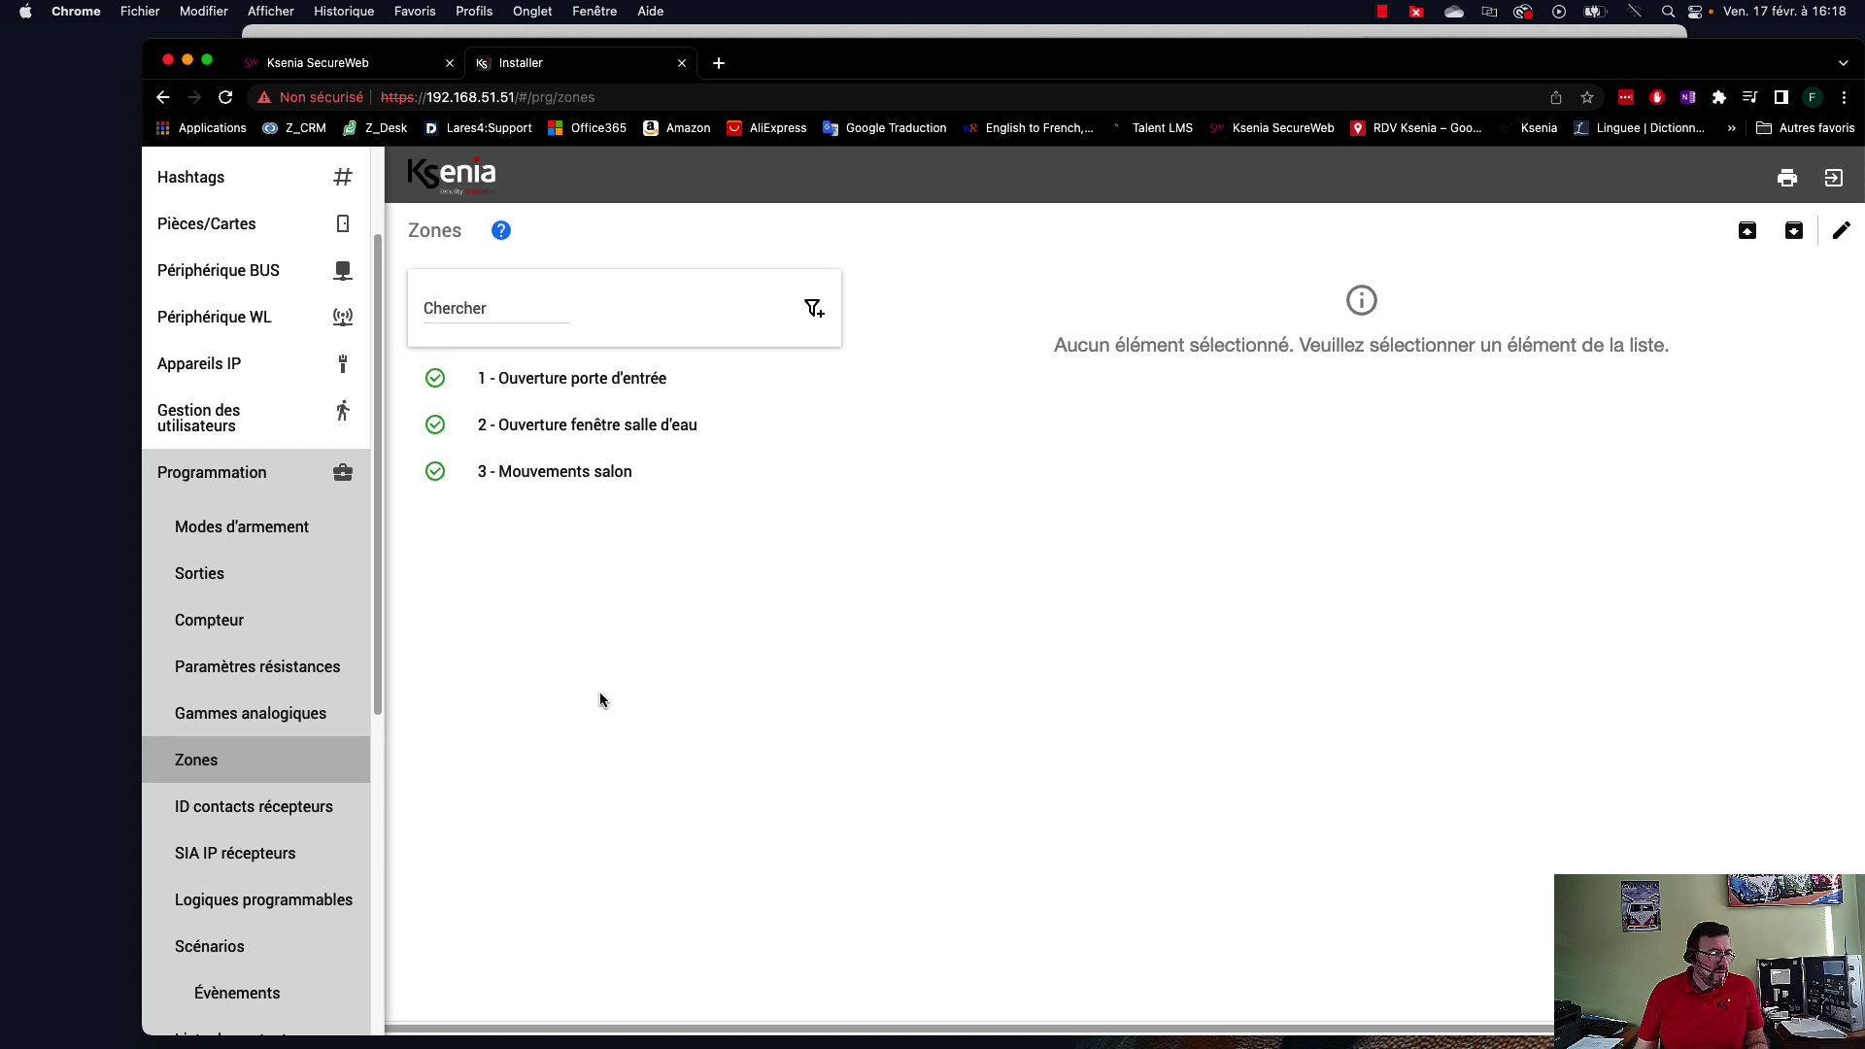
pyautogui.click(1841, 233)
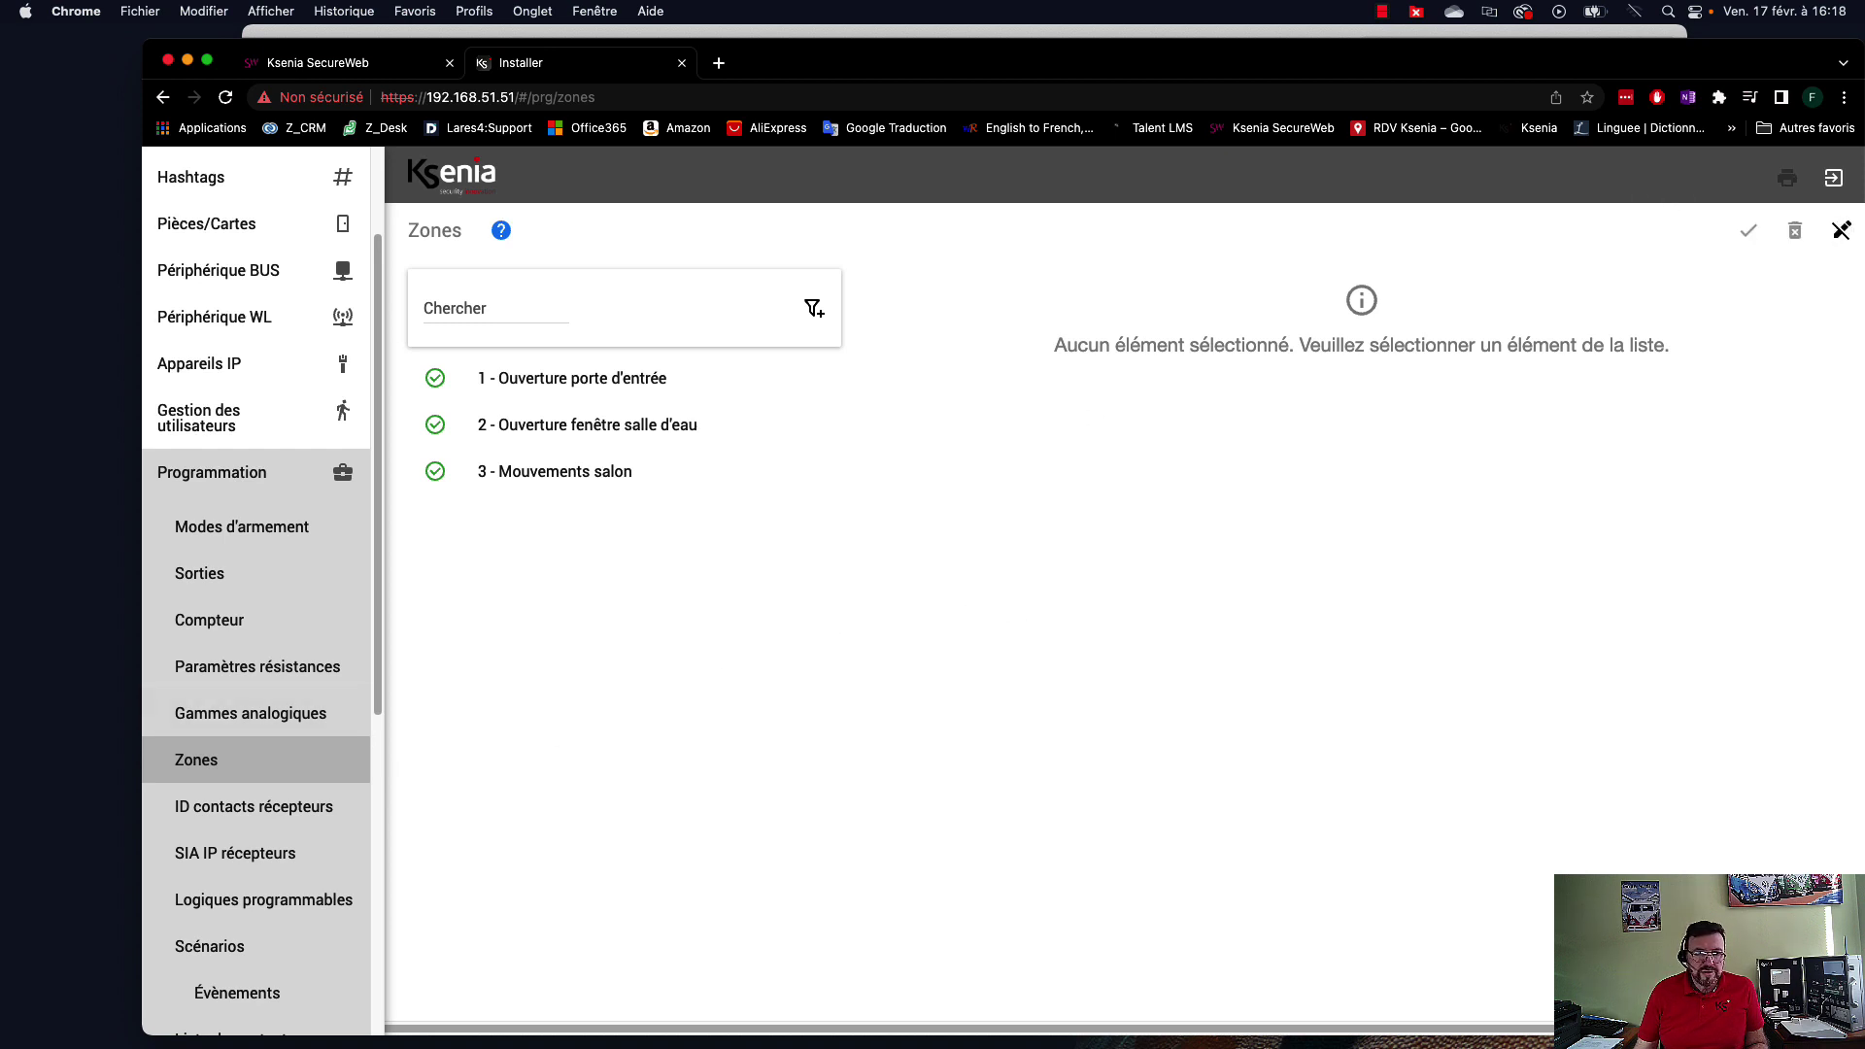
# Create a new zone, glancing at the floor plan behind the browser.
pyautogui.click(1815, 973)
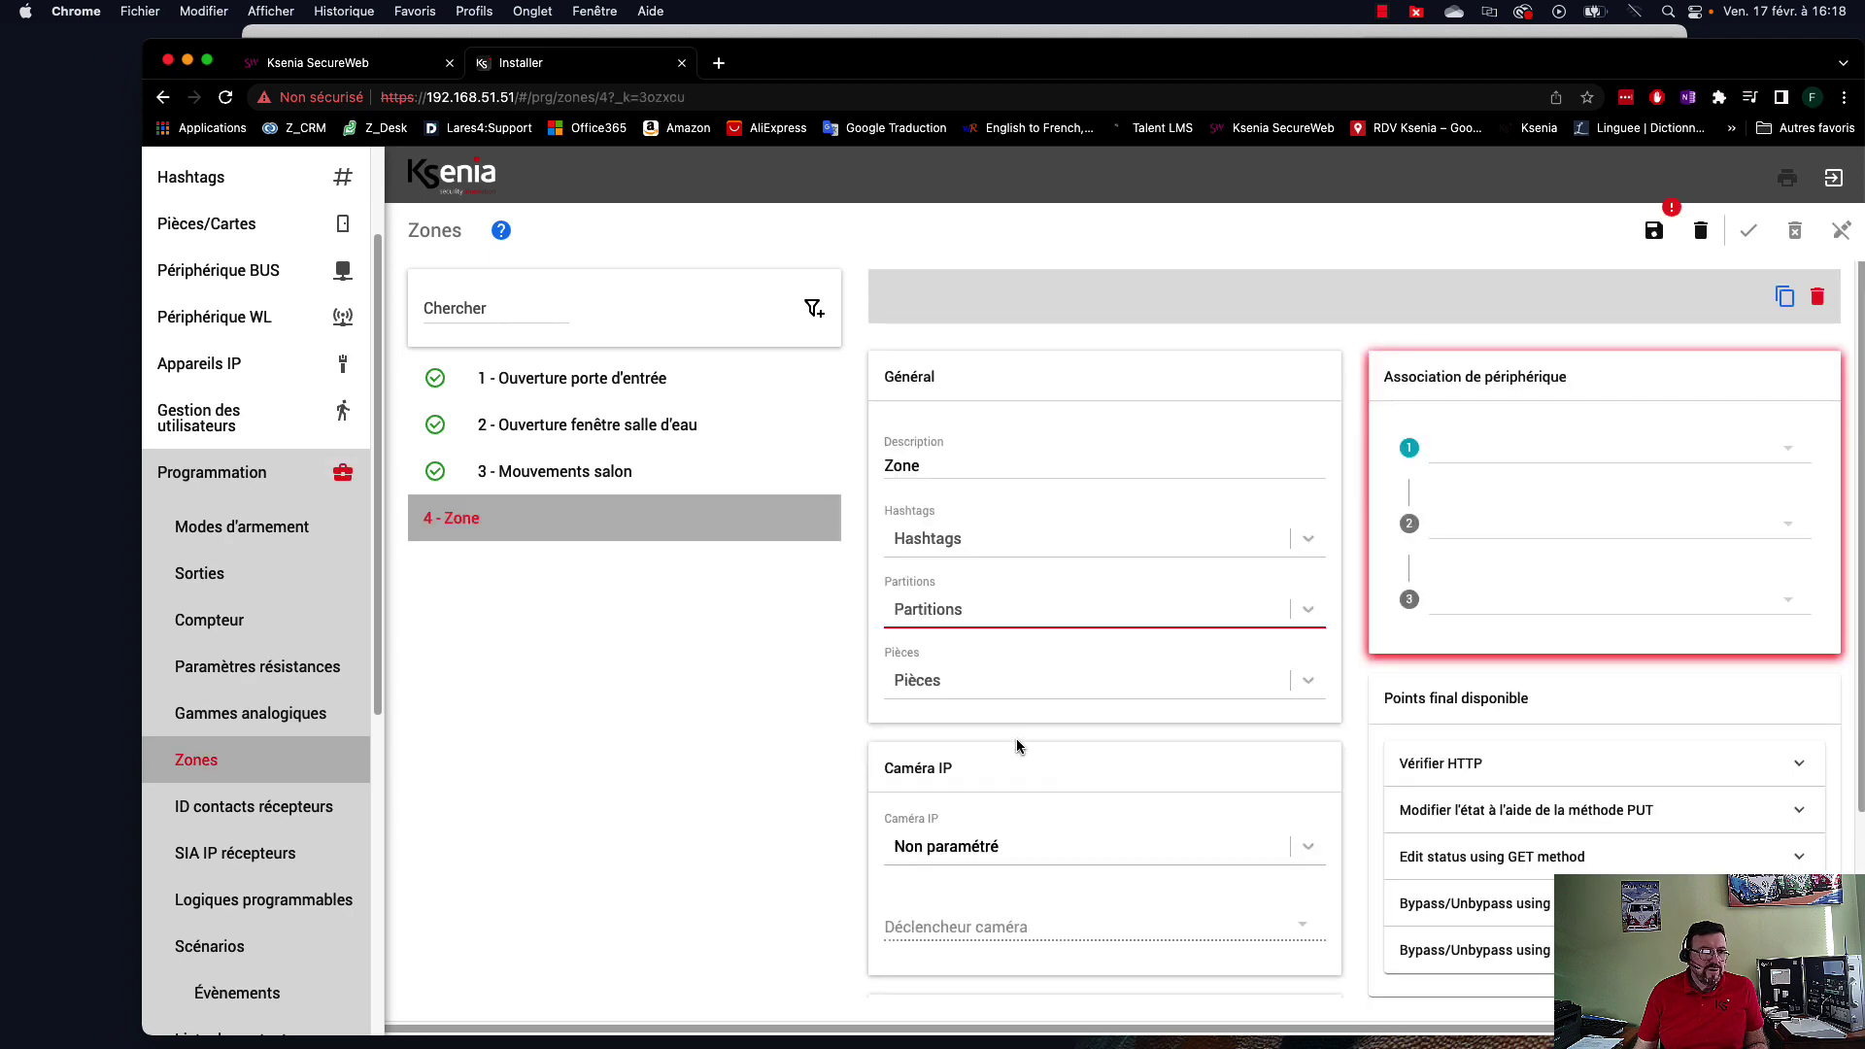
pyautogui.moveTo(941, 63); pyautogui.dragTo(1006, 921)
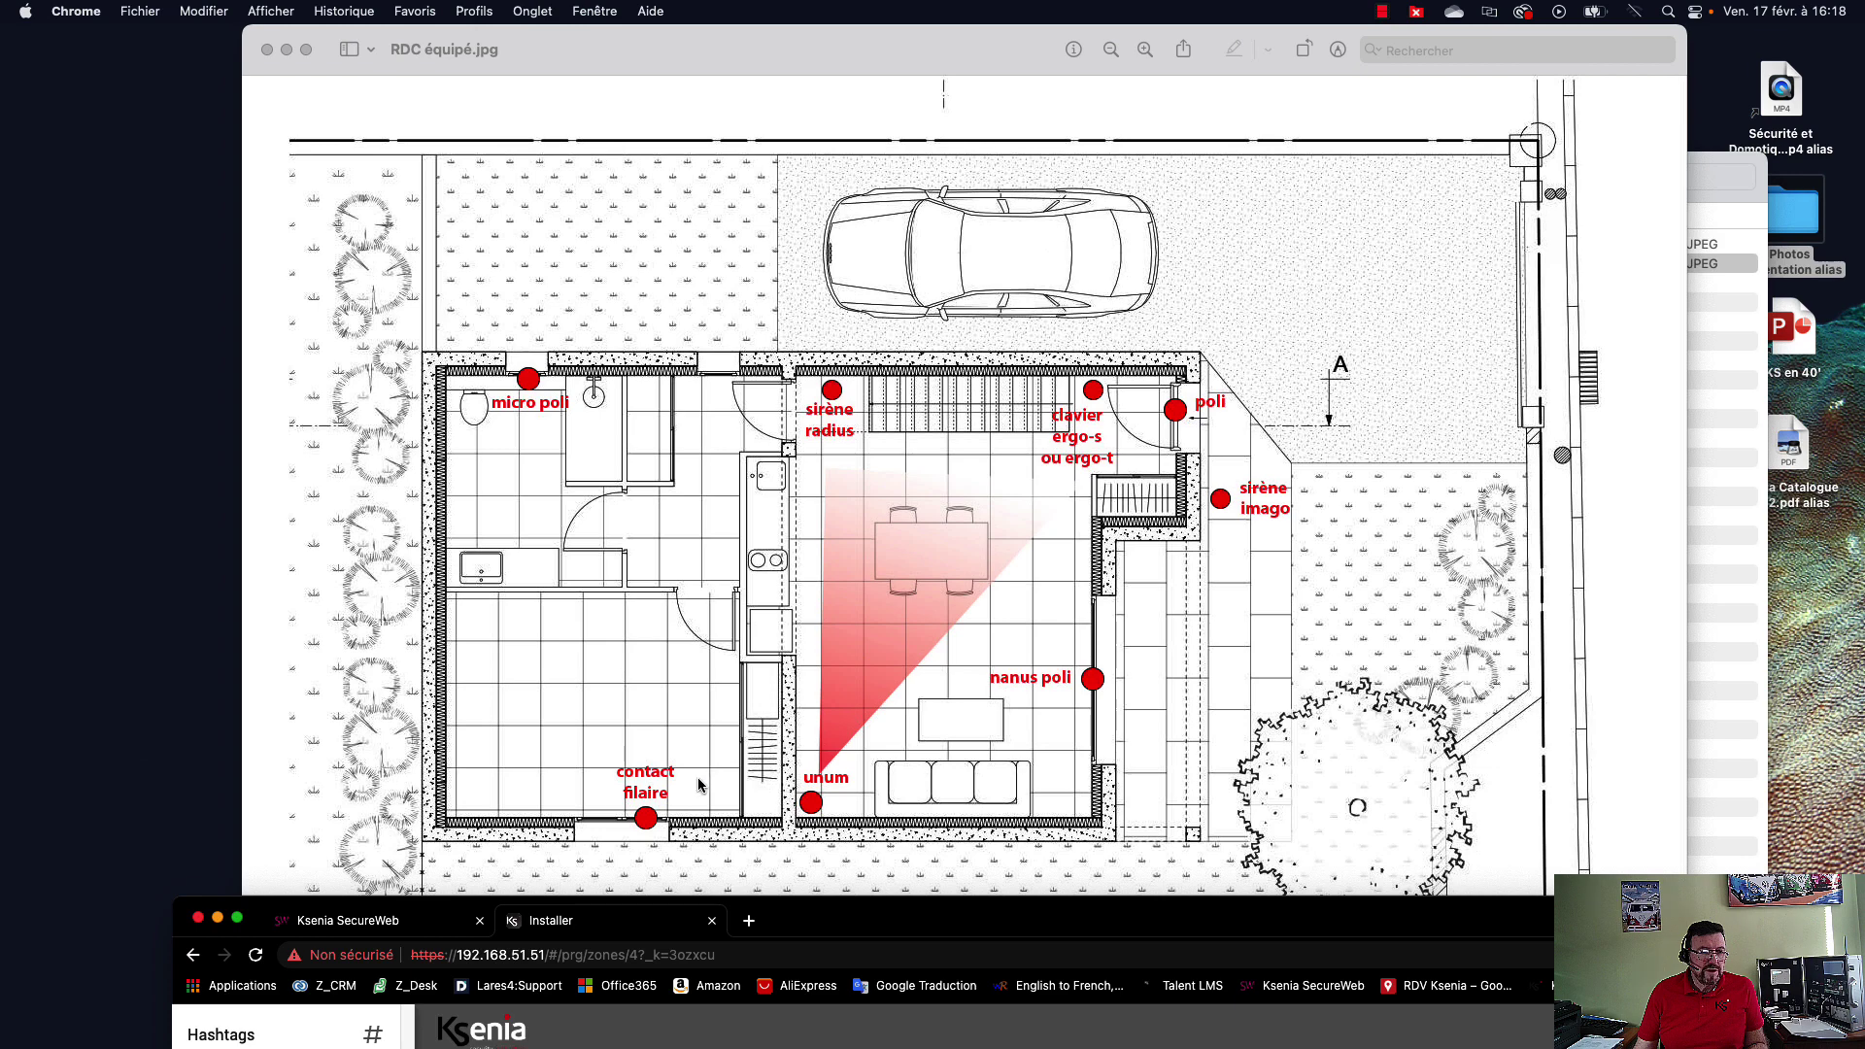
pyautogui.doubleClick(903, 925)
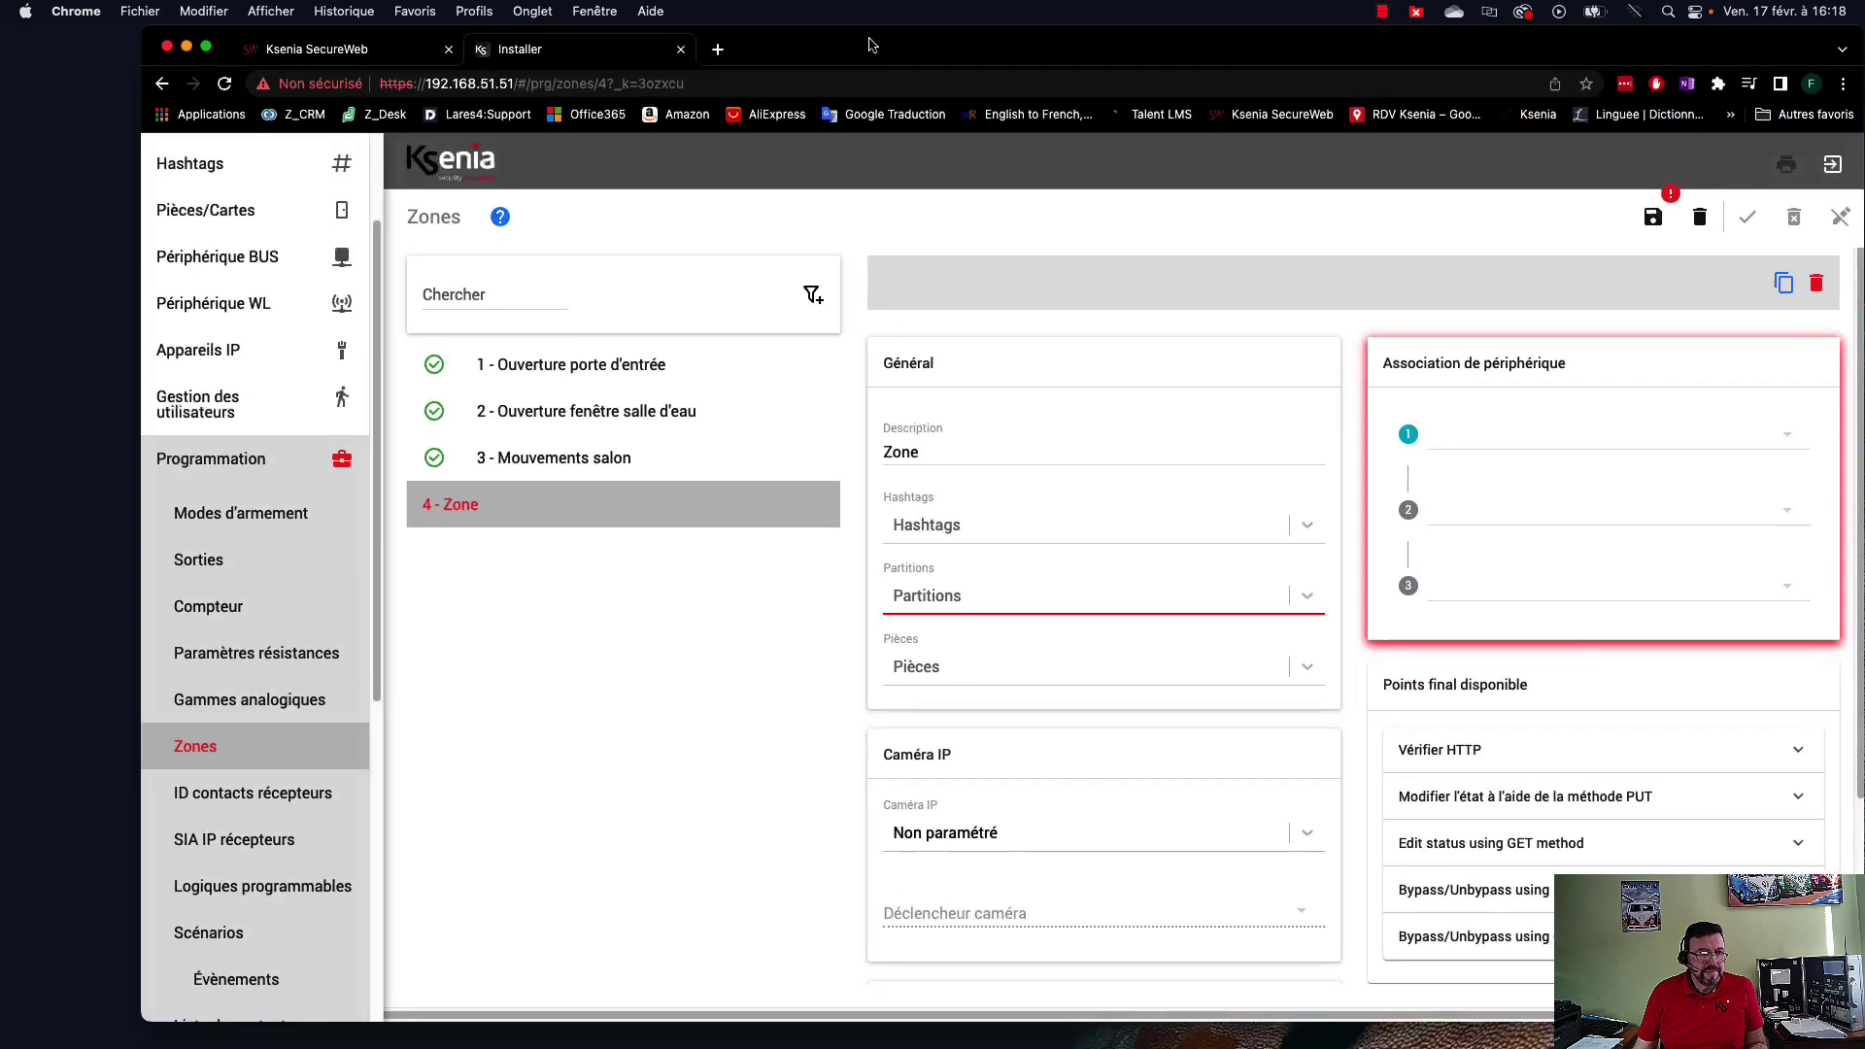
# Assign zone 4 to Détecteurs de périmètre and associate it with lares input i8.
pyautogui.click(967, 596)
pyautogui.click(921, 639)
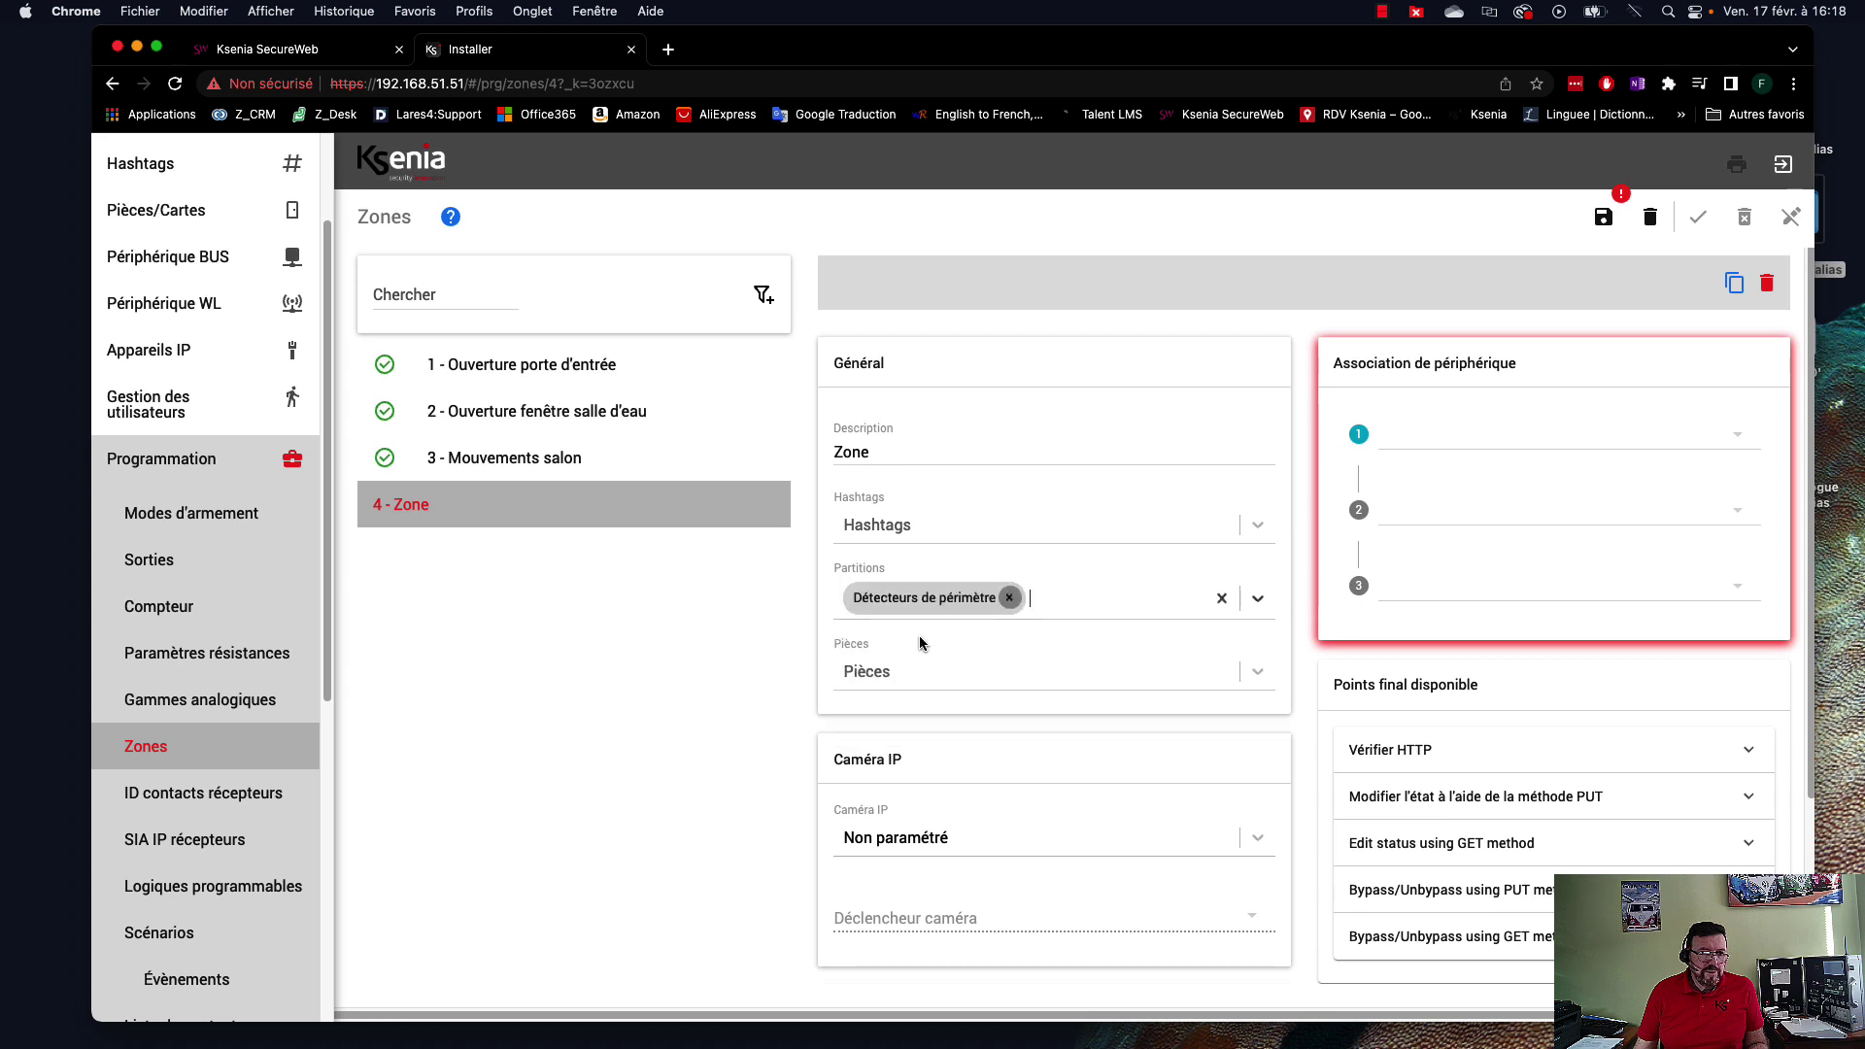
pyautogui.click(1509, 436)
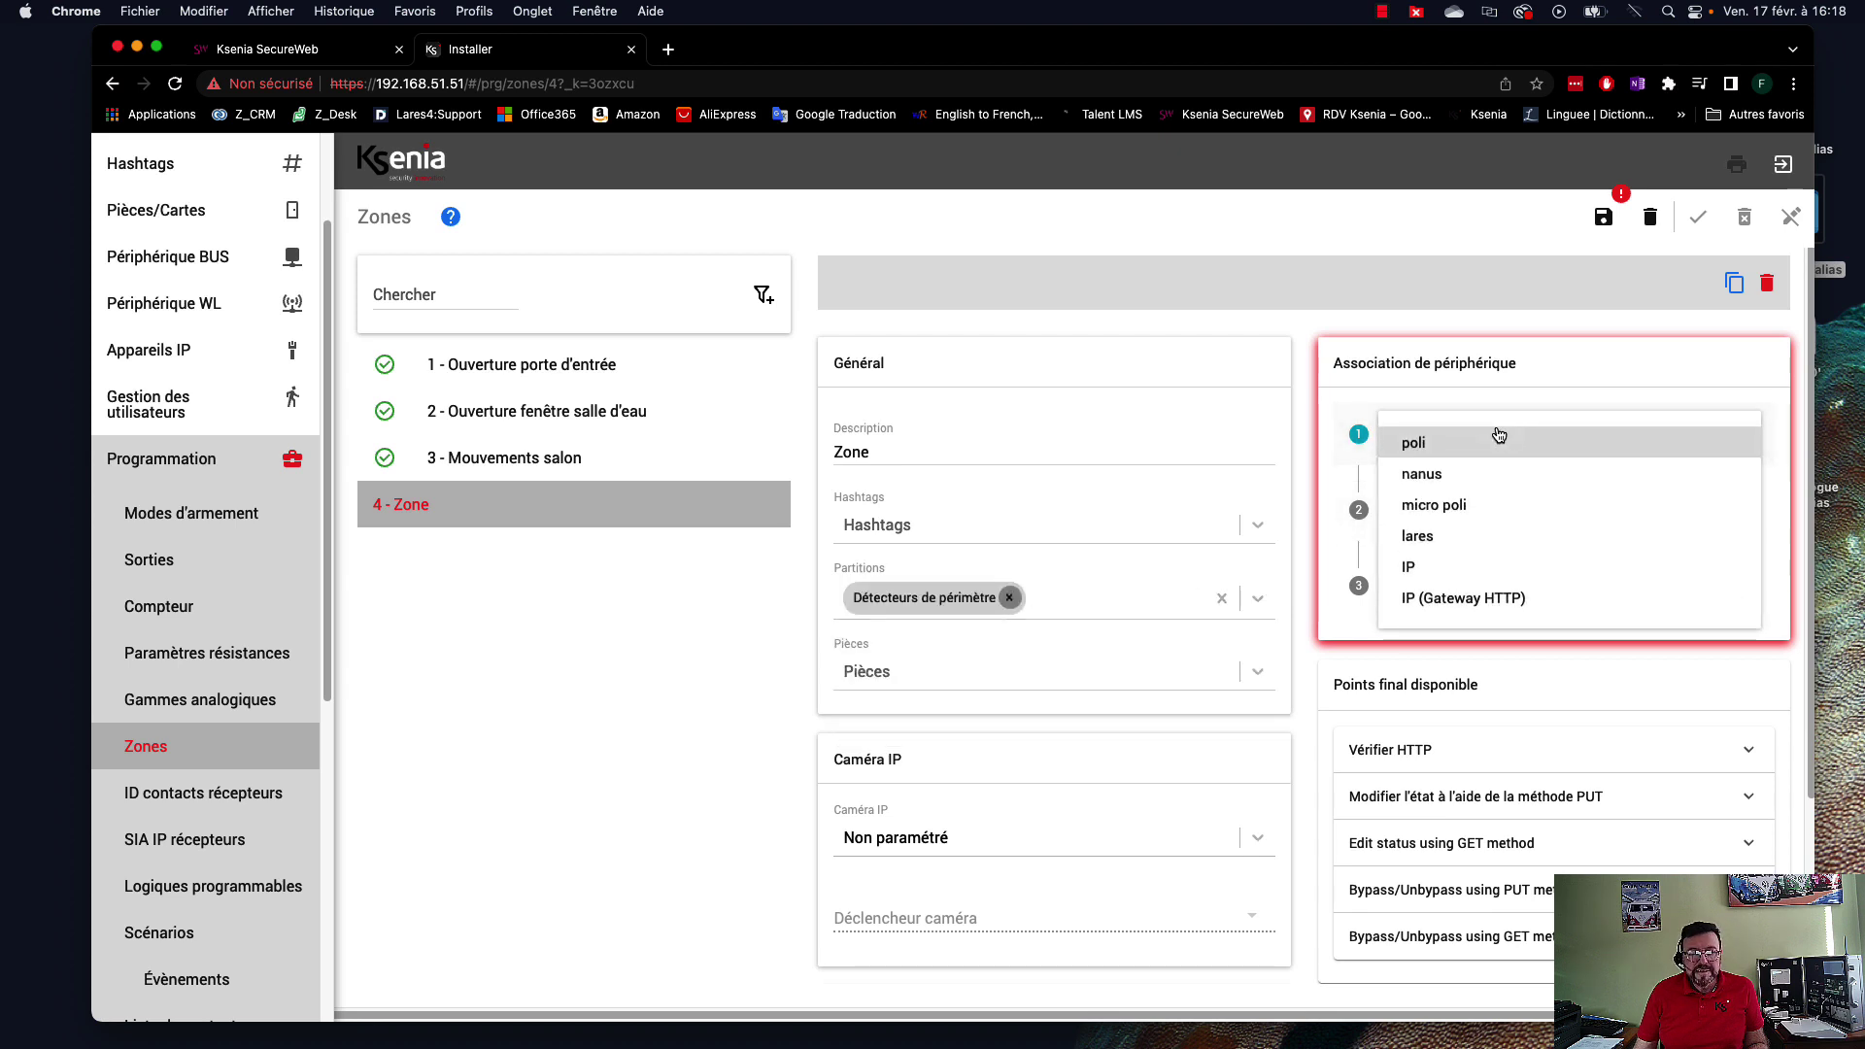
pyautogui.click(1454, 538)
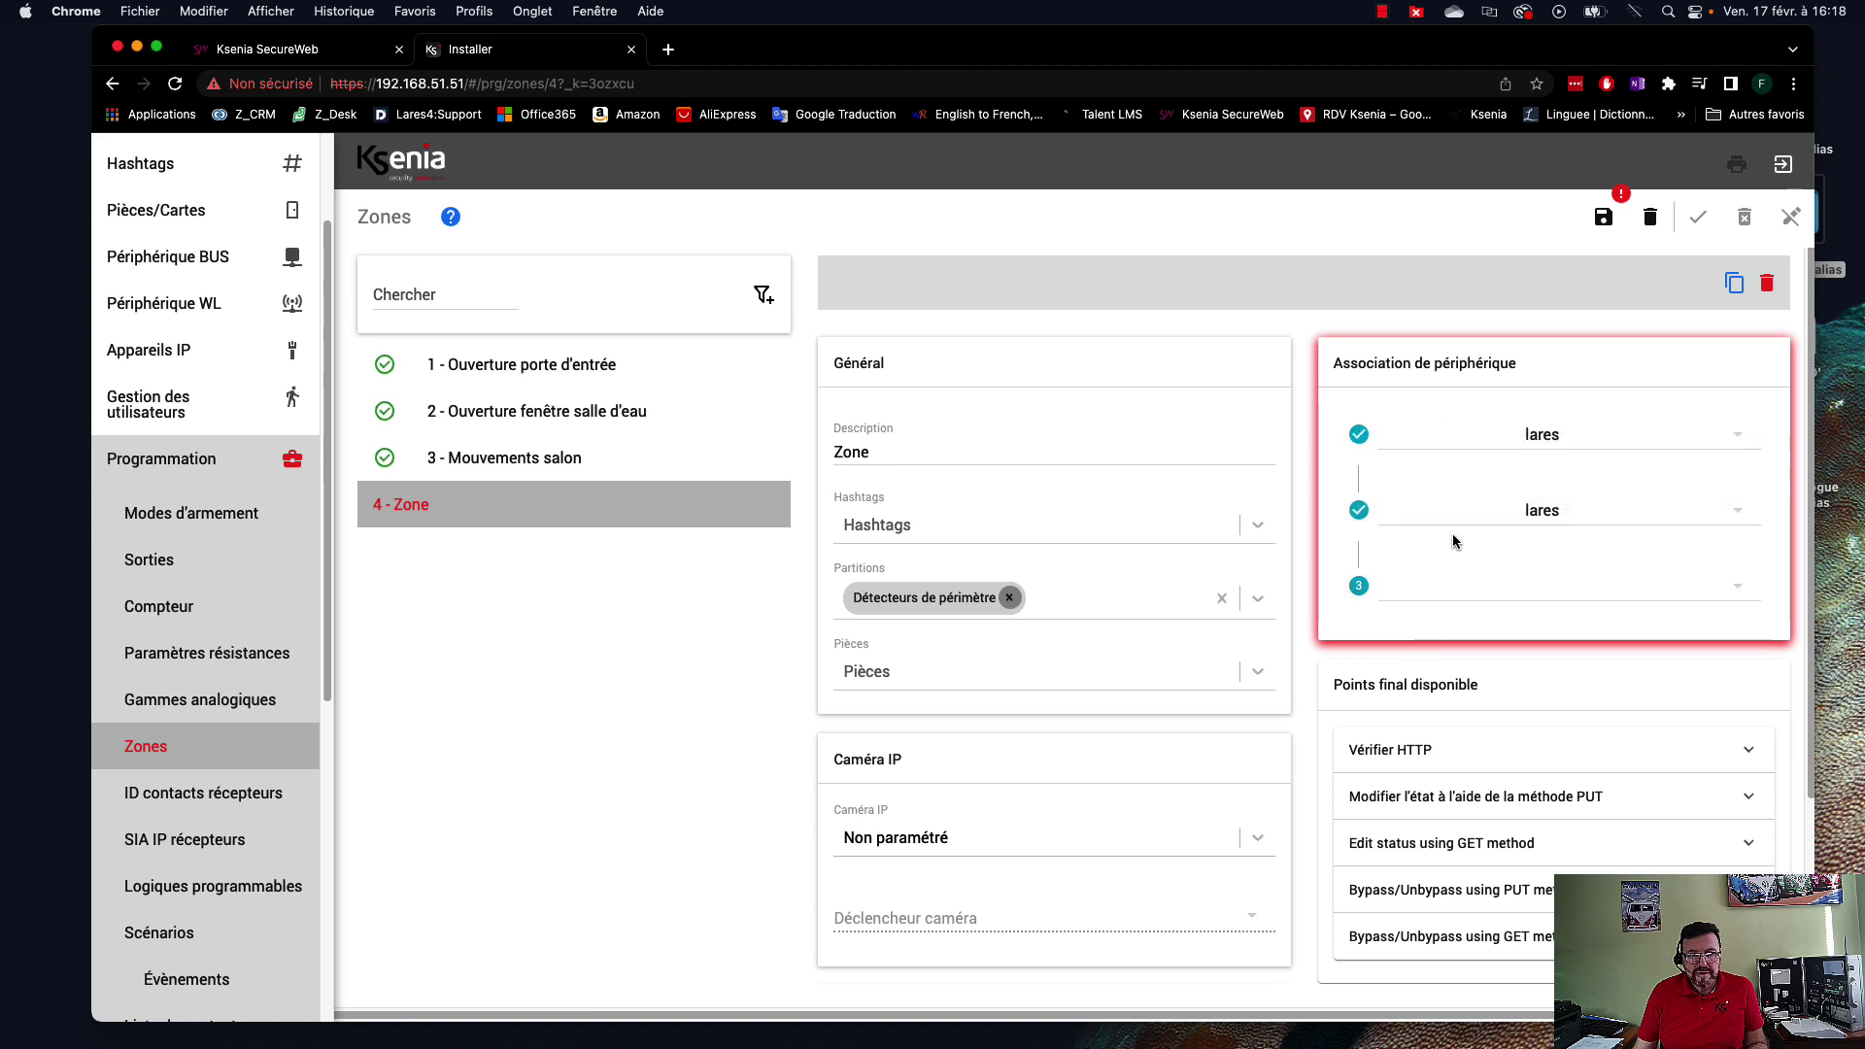
pyautogui.click(1517, 595)
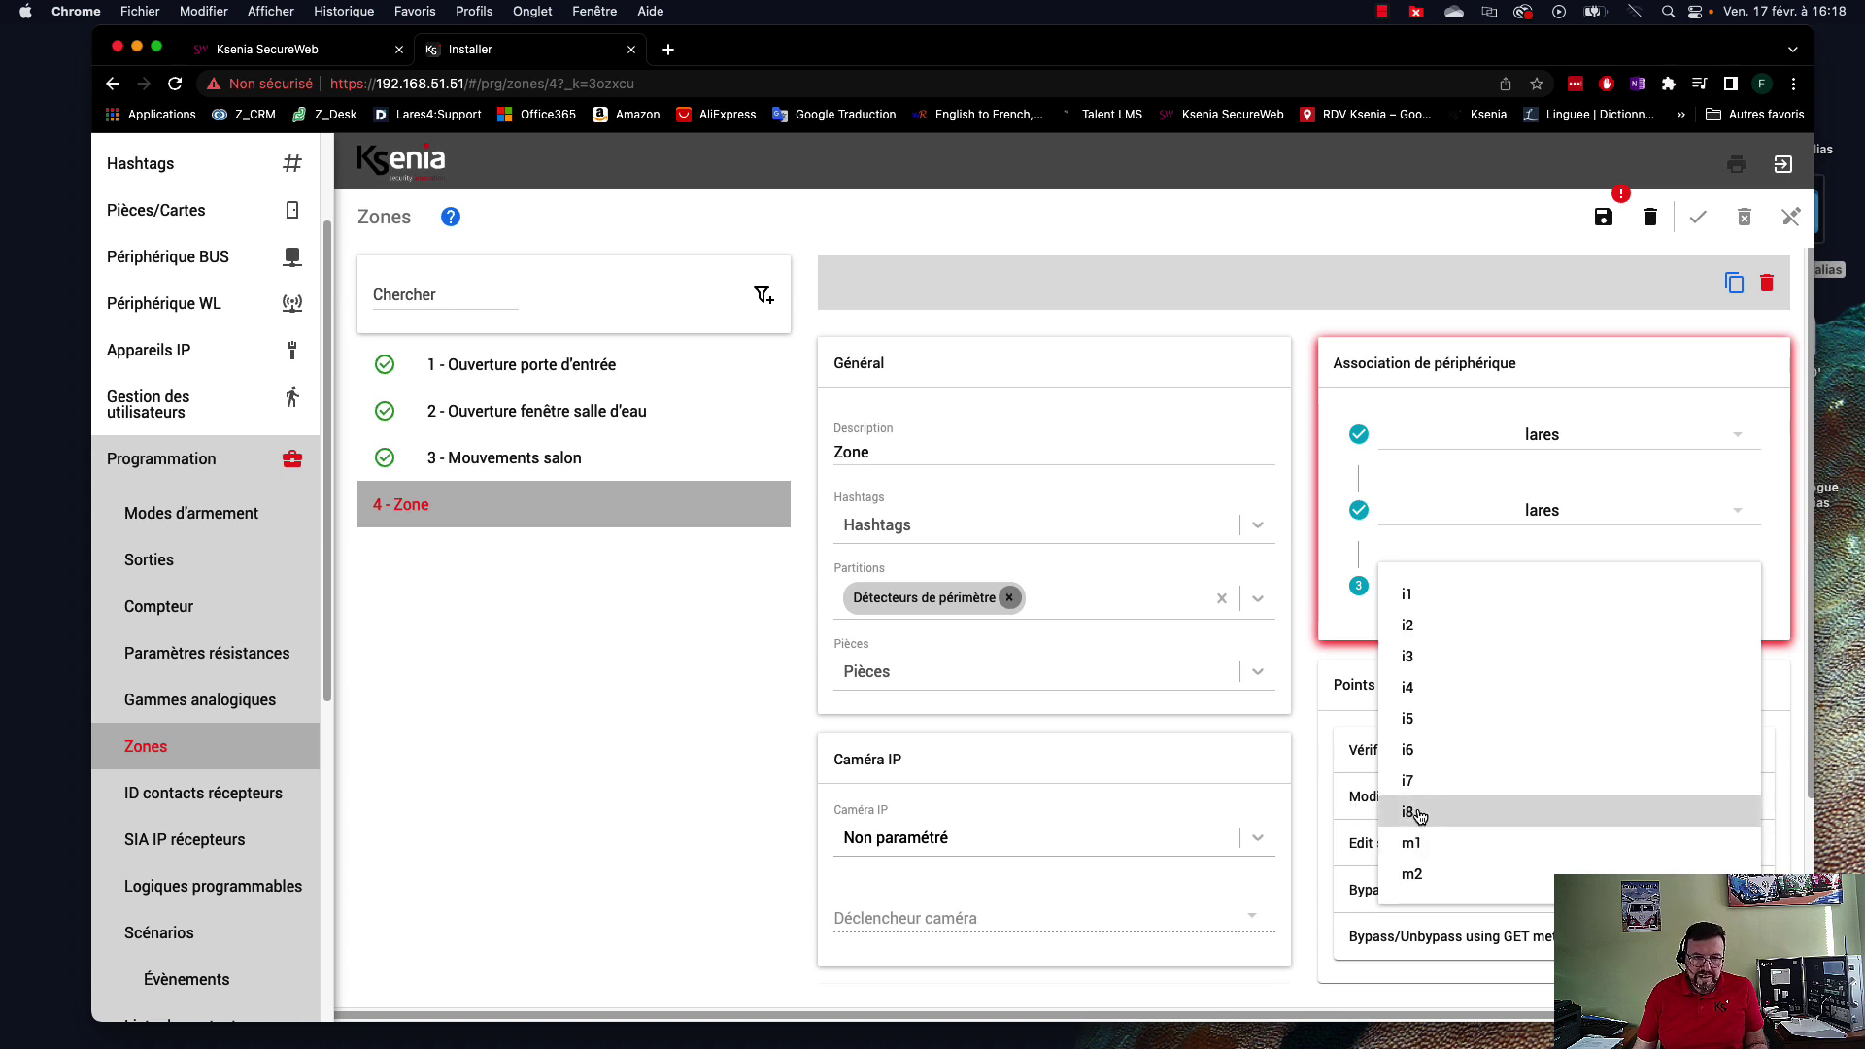
pyautogui.click(1424, 816)
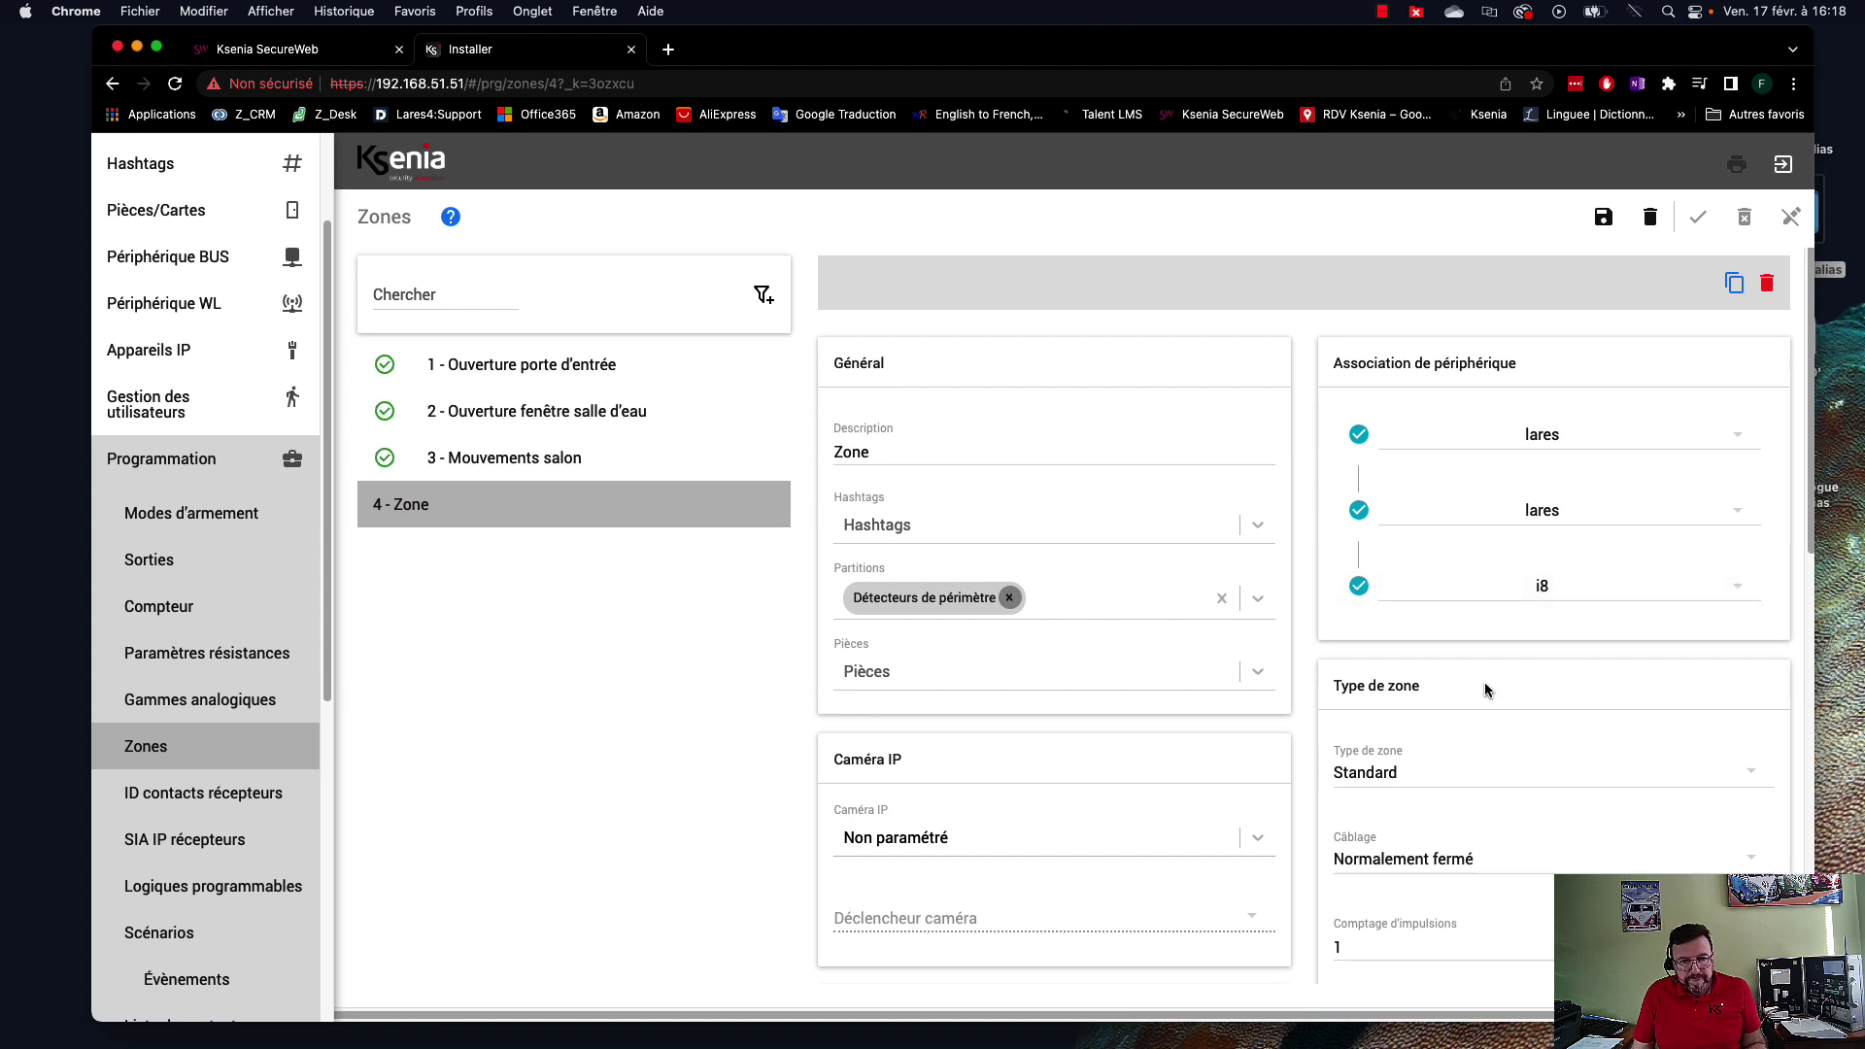
# Set zone 4's cabling to Double résistance - parallèle (2x10k) and save the zone.
pyautogui.scroll(-1, 1548, 727)
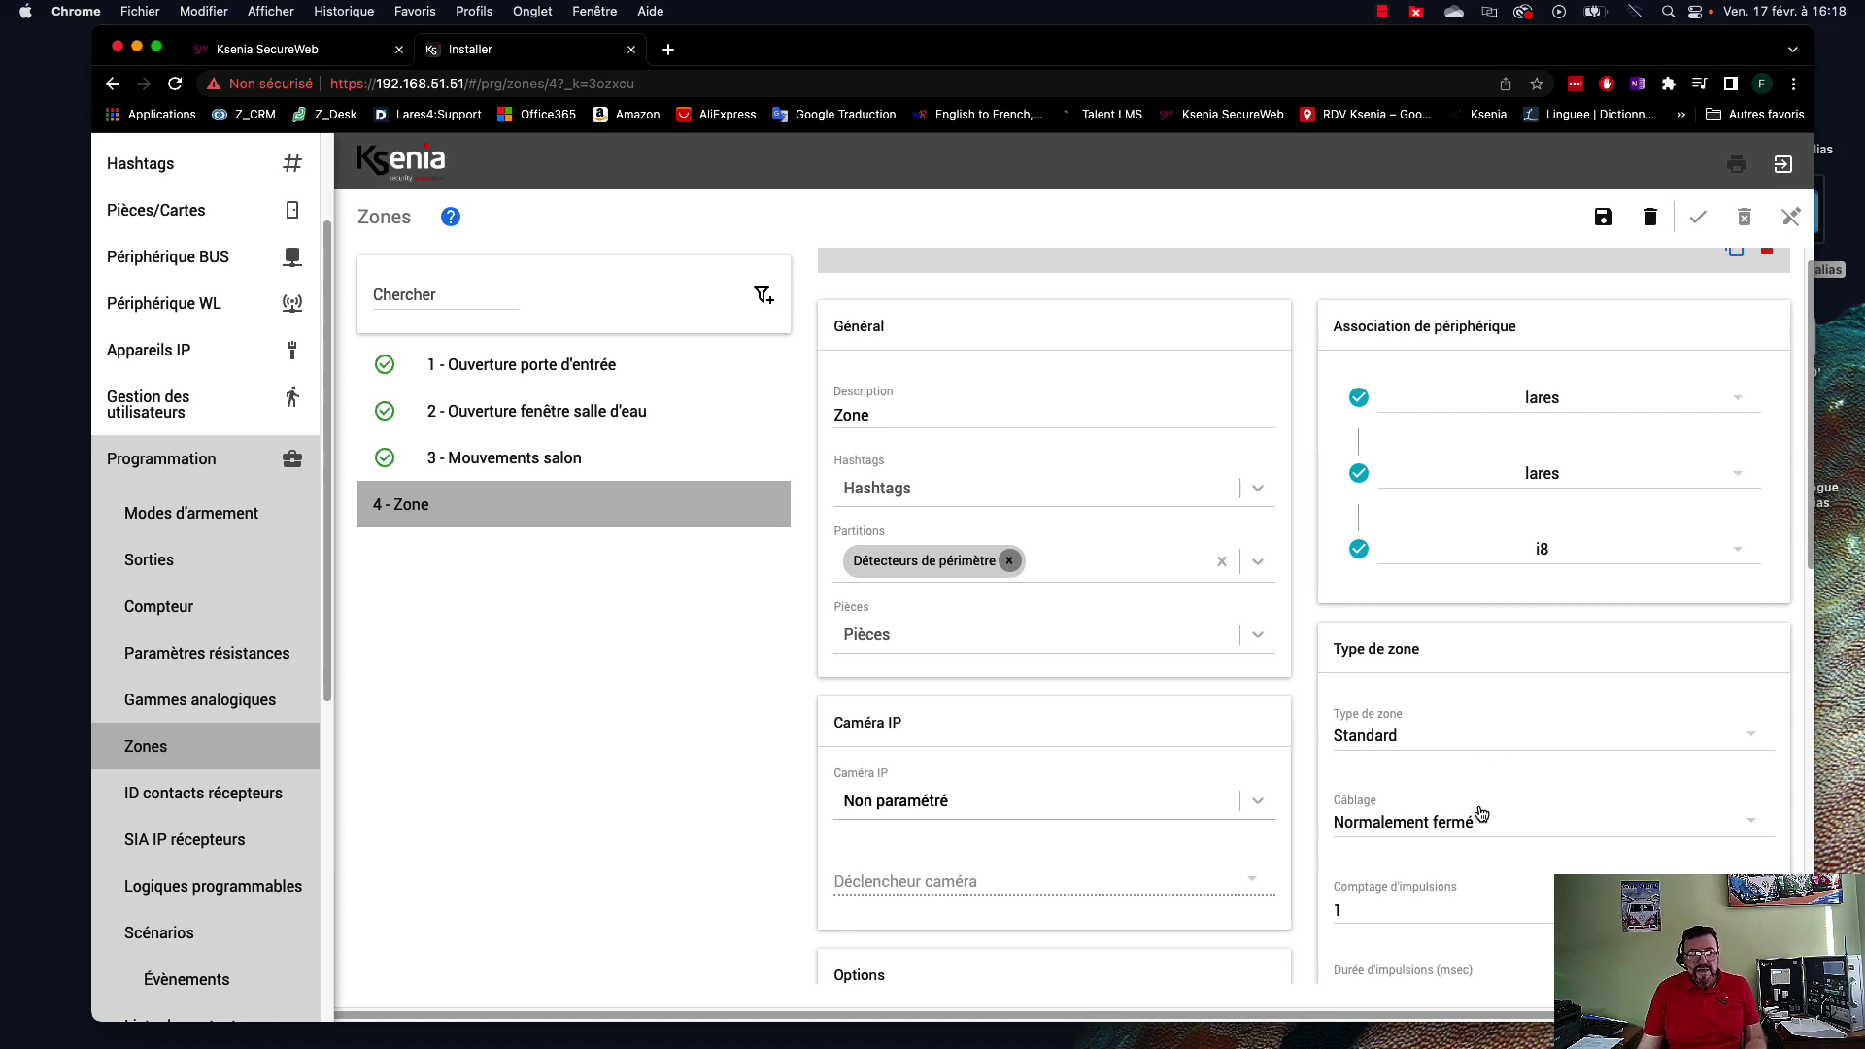
pyautogui.scroll(-1, 1481, 806)
pyautogui.click(1457, 774)
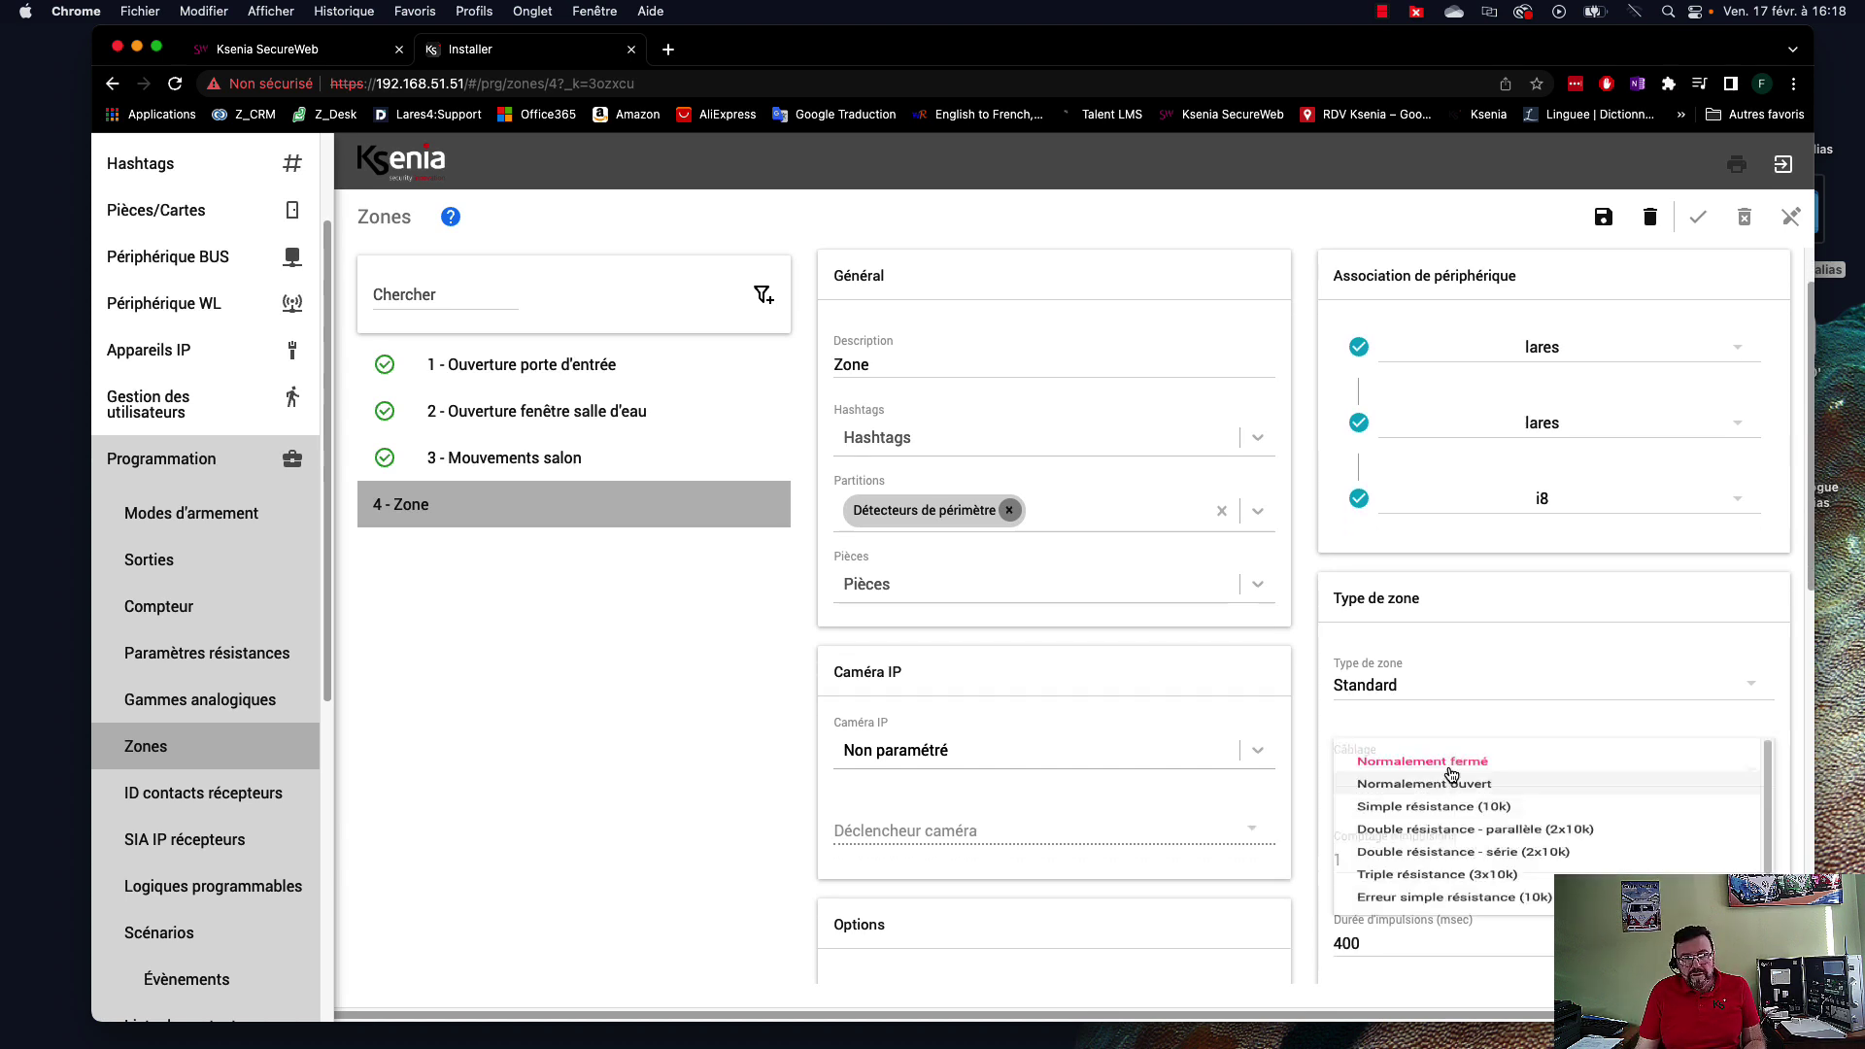
pyautogui.scroll(-3, 1536, 807)
pyautogui.scroll(2, 1560, 792)
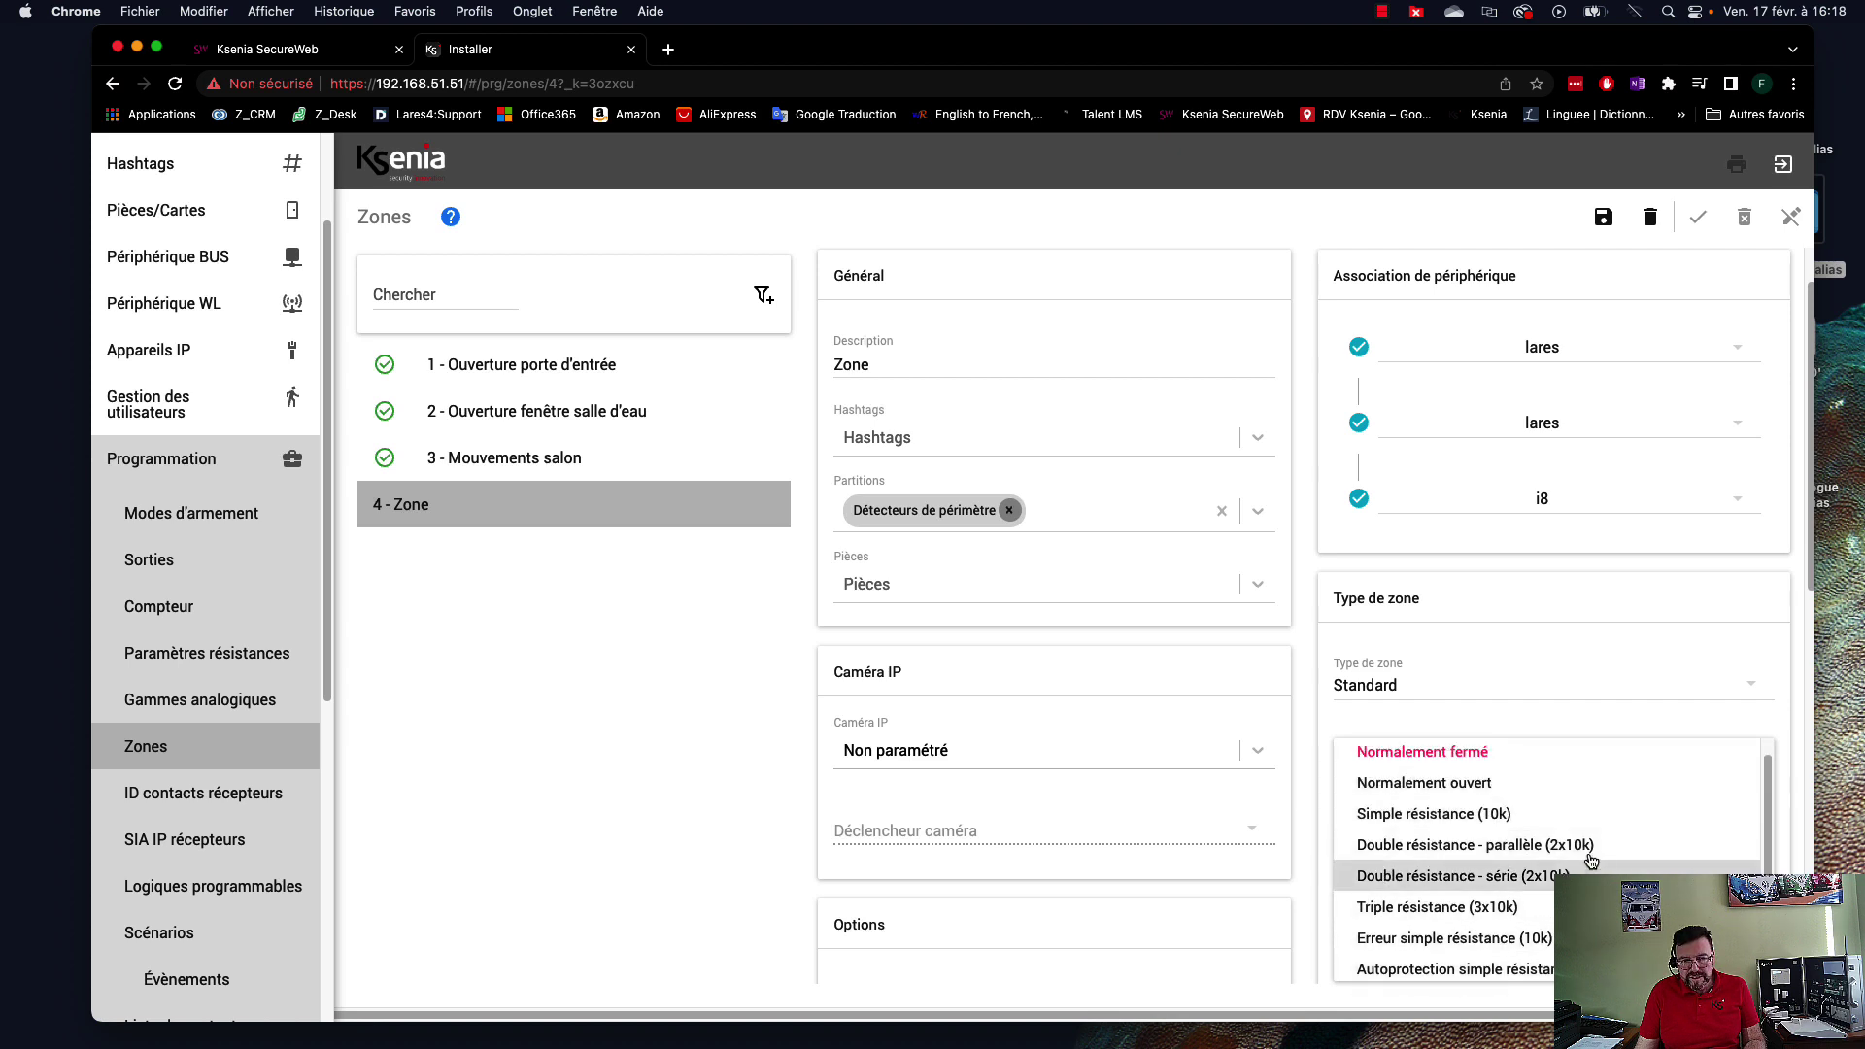
pyautogui.click(1527, 847)
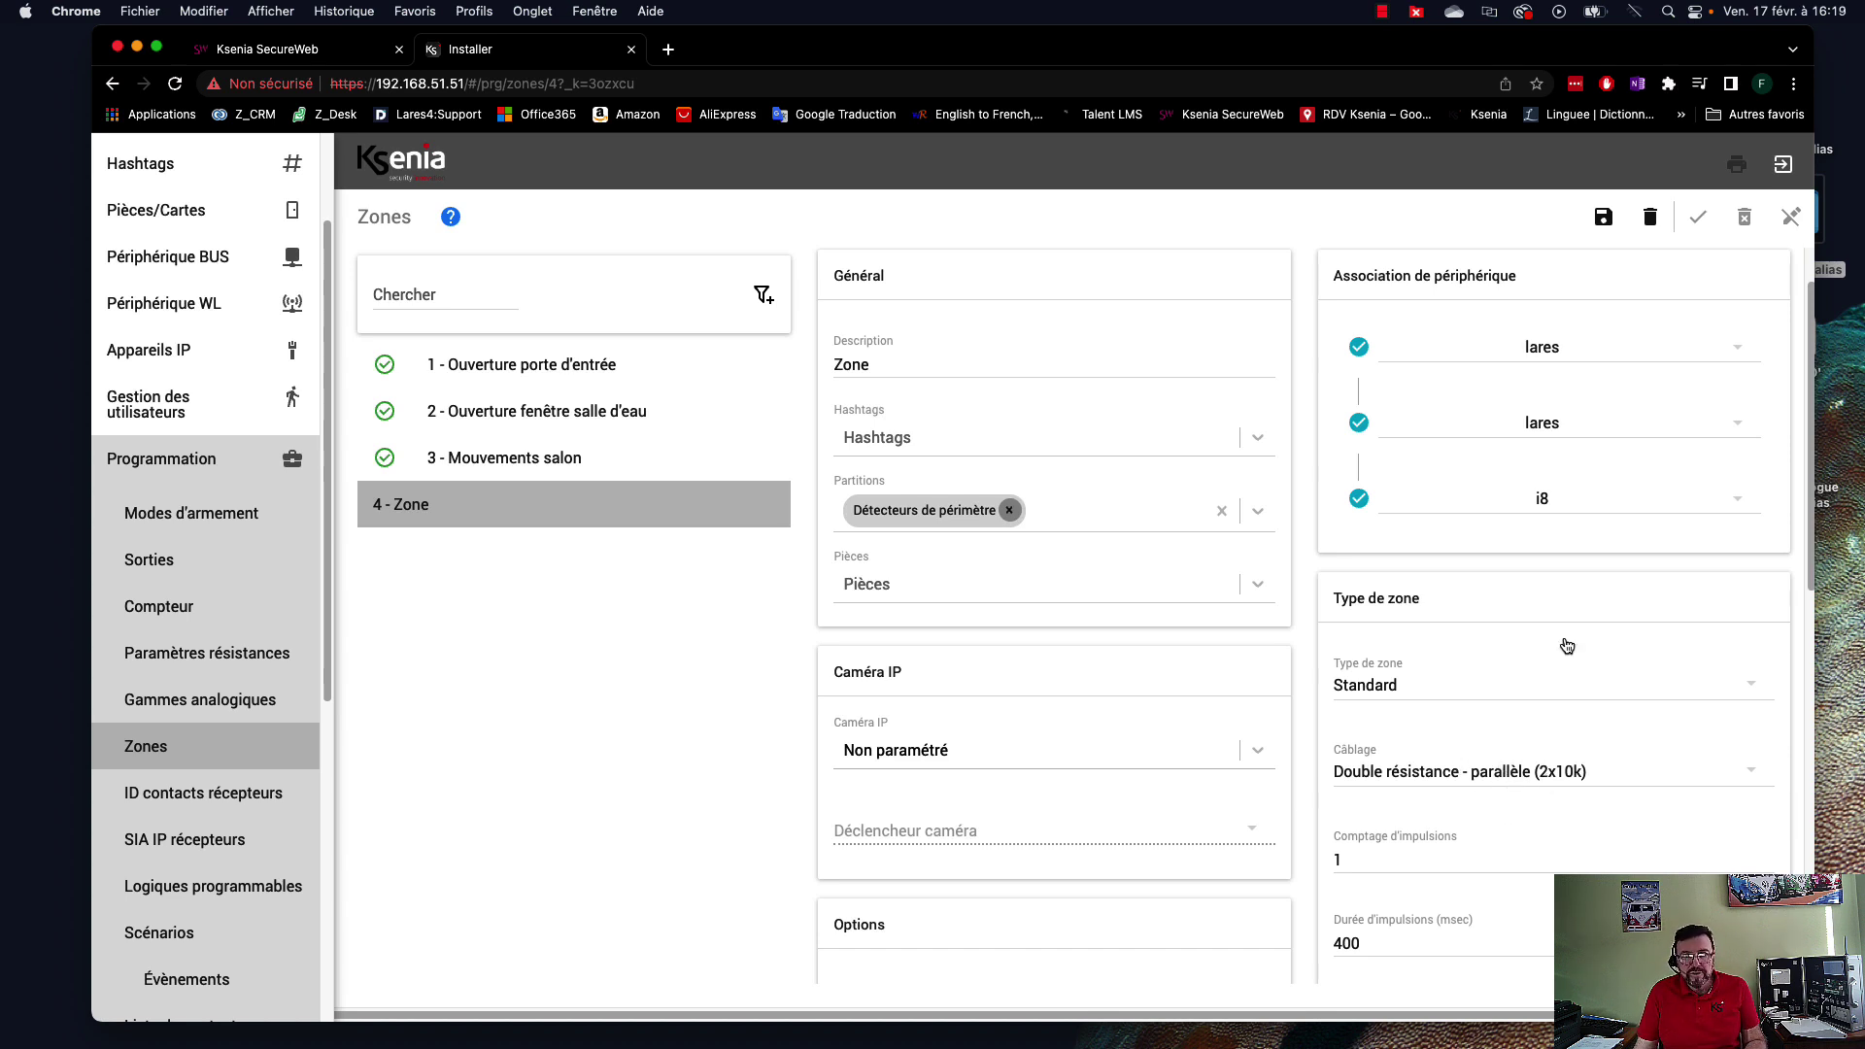
pyautogui.click(1604, 221)
# Apply the configuration, enter the code to reveal zone 4's 4.50 kΩ reading, and open Paramètres résistances.
pyautogui.click(1697, 217)
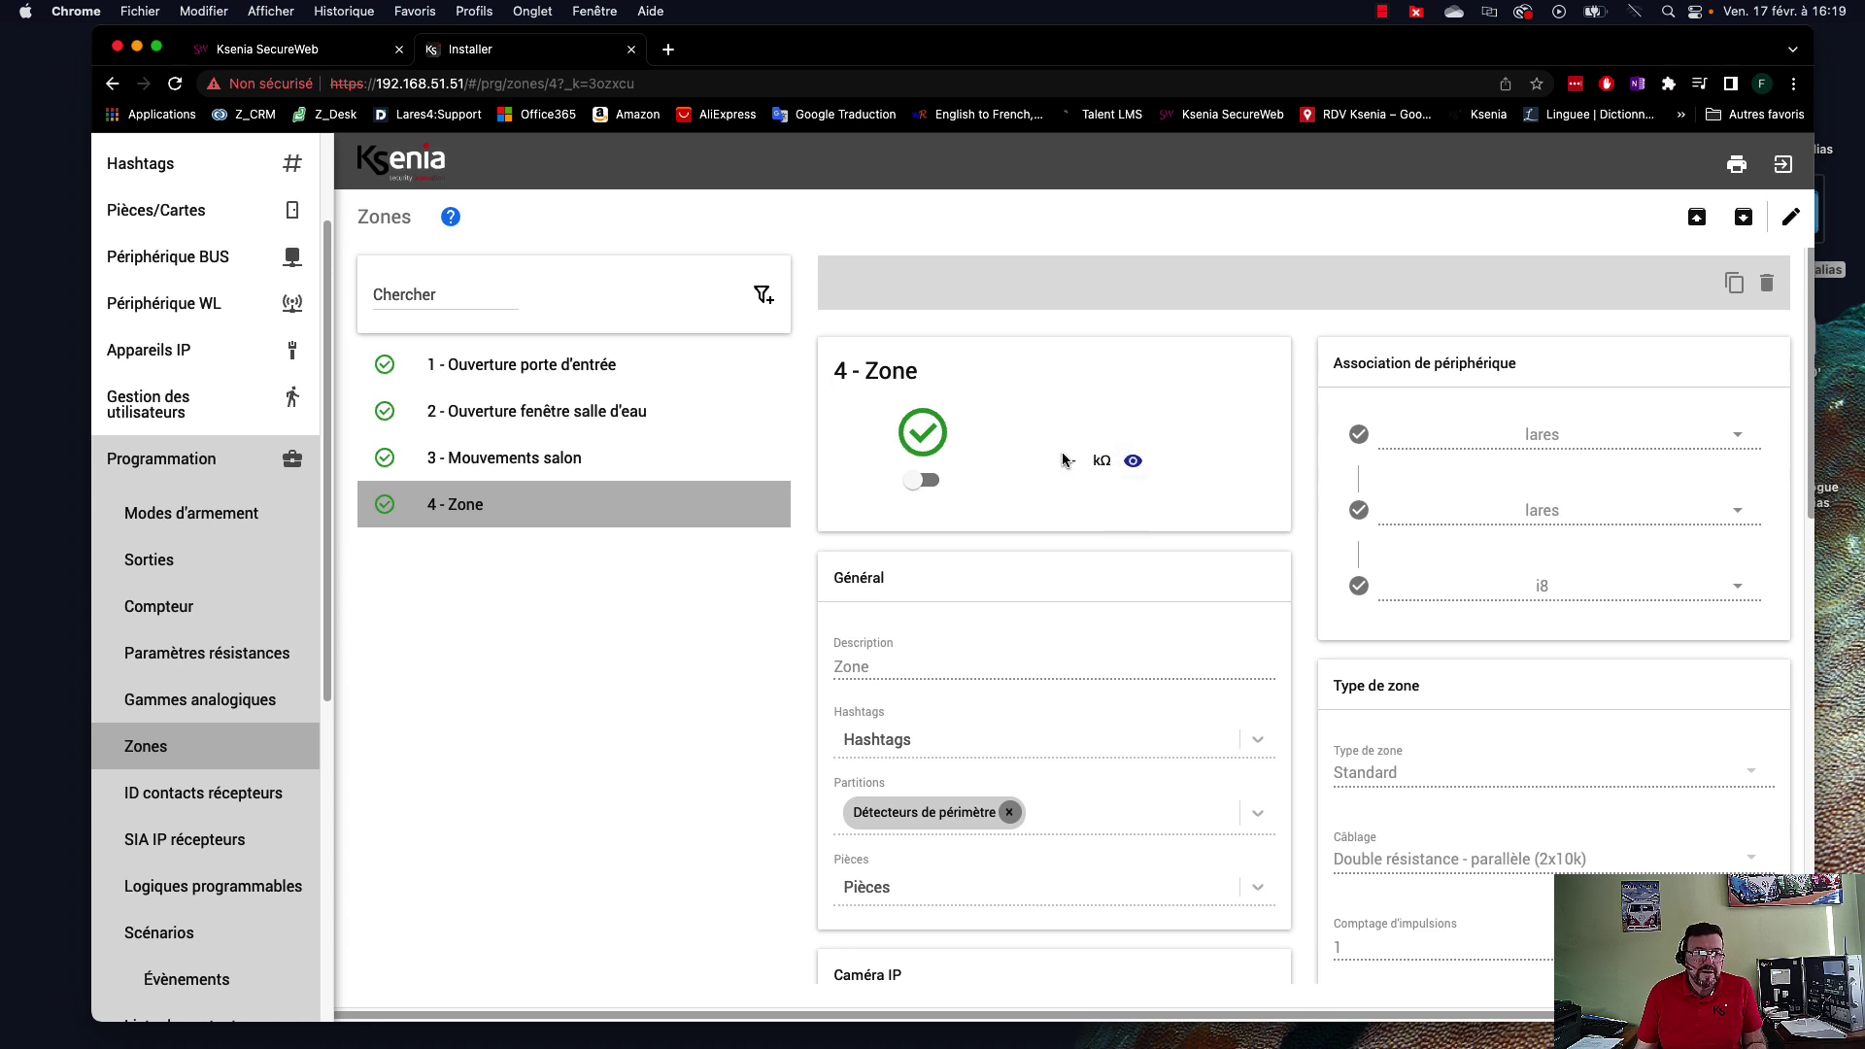
pyautogui.click(1134, 462)
pyautogui.write('1')
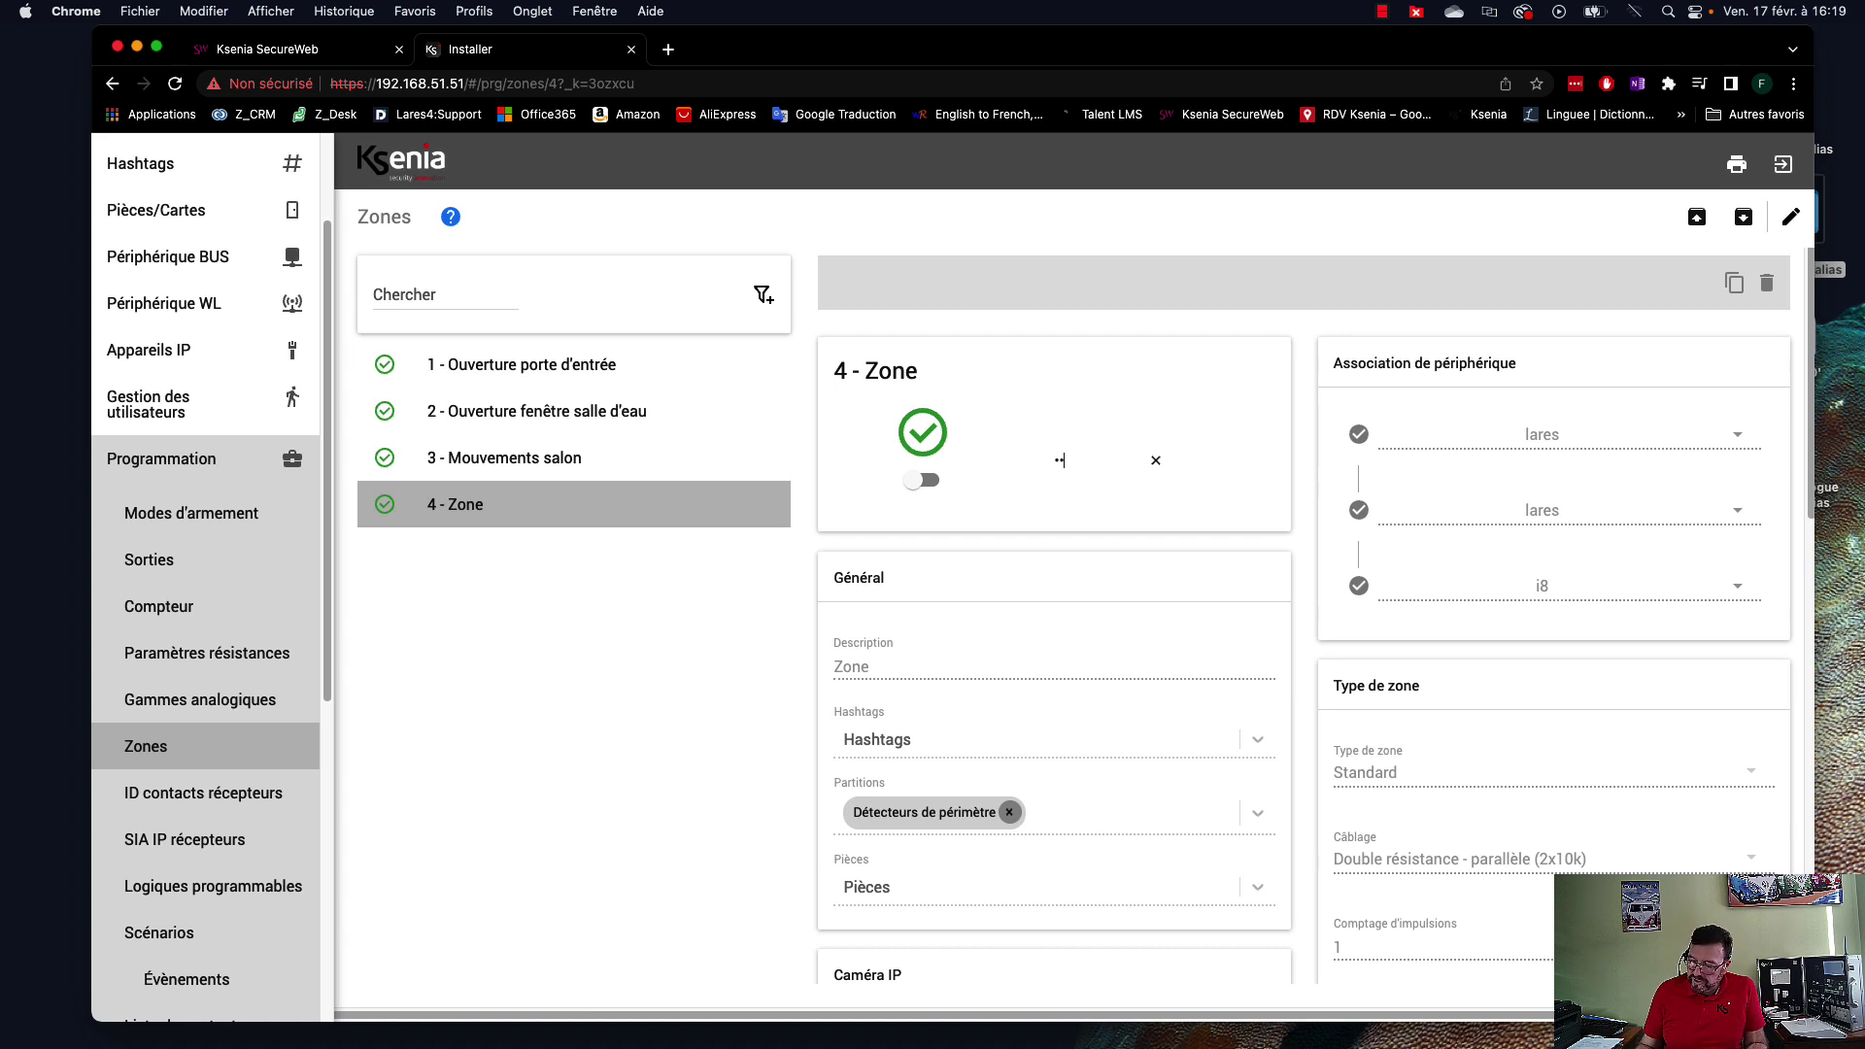
pyautogui.press('Return')
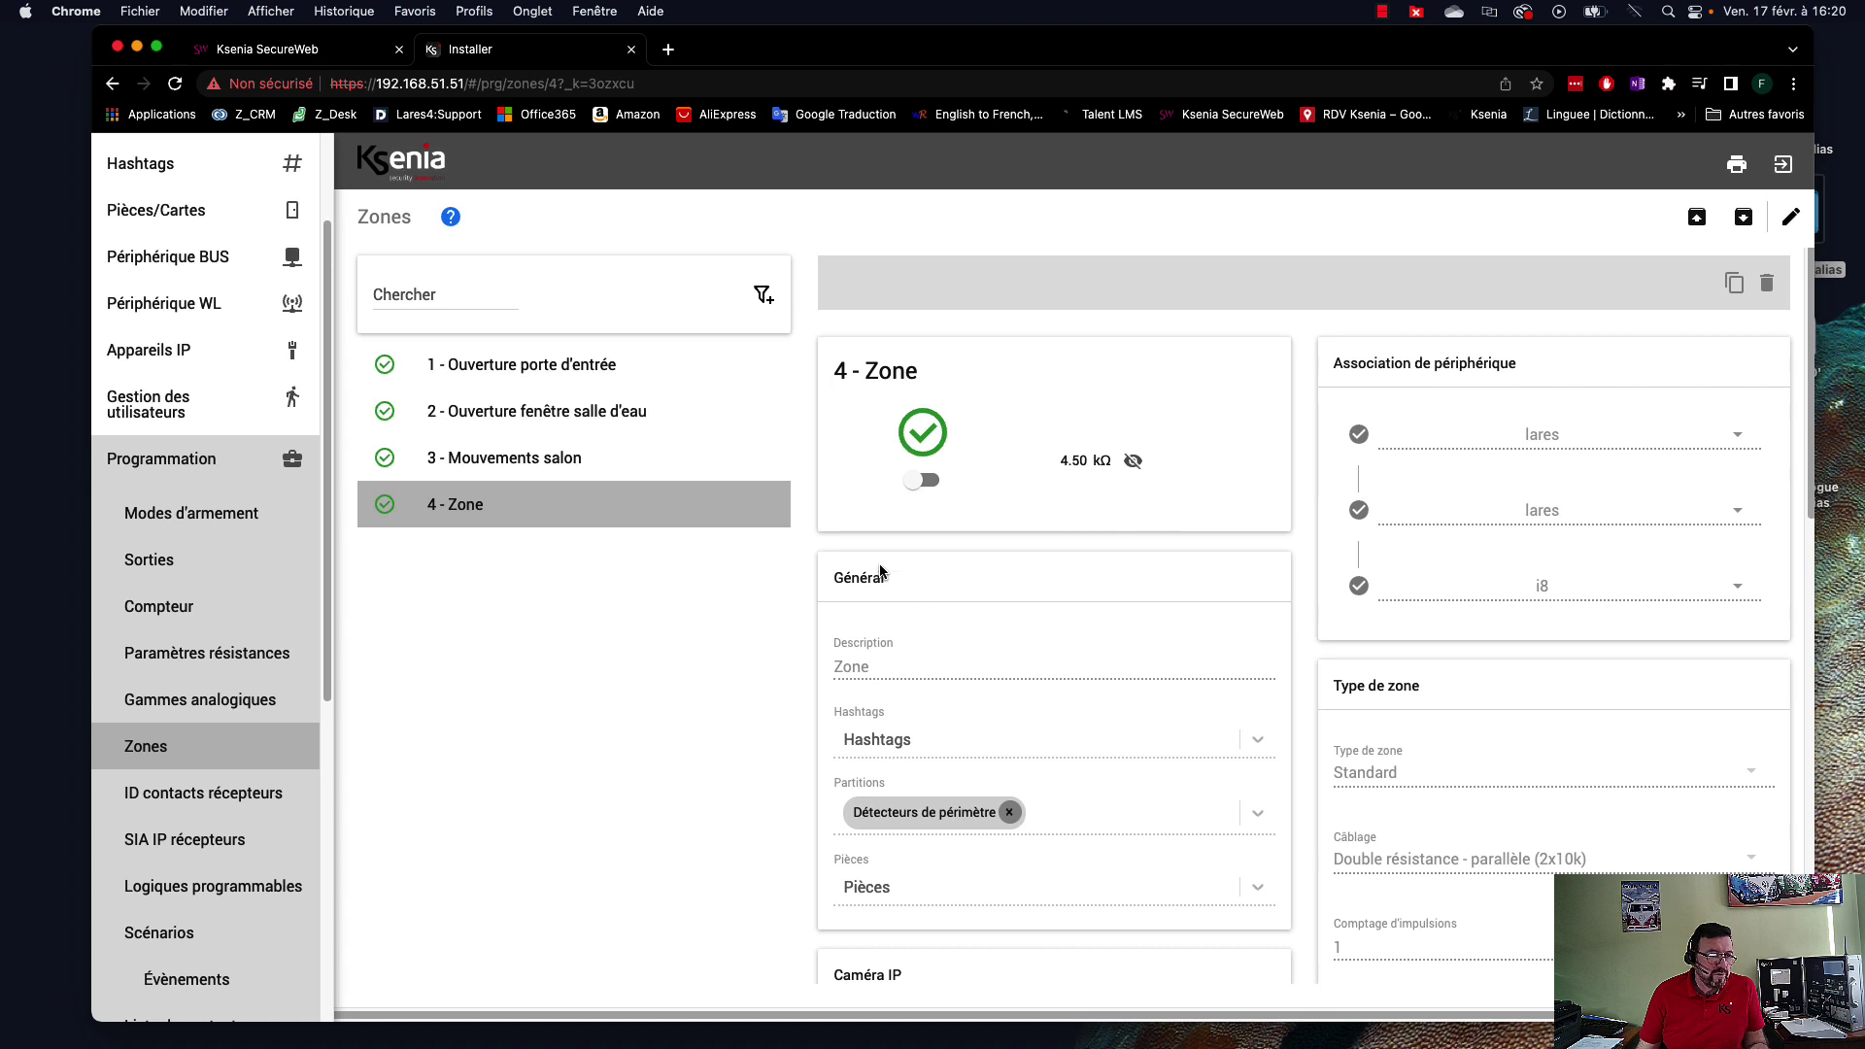
pyautogui.click(211, 661)
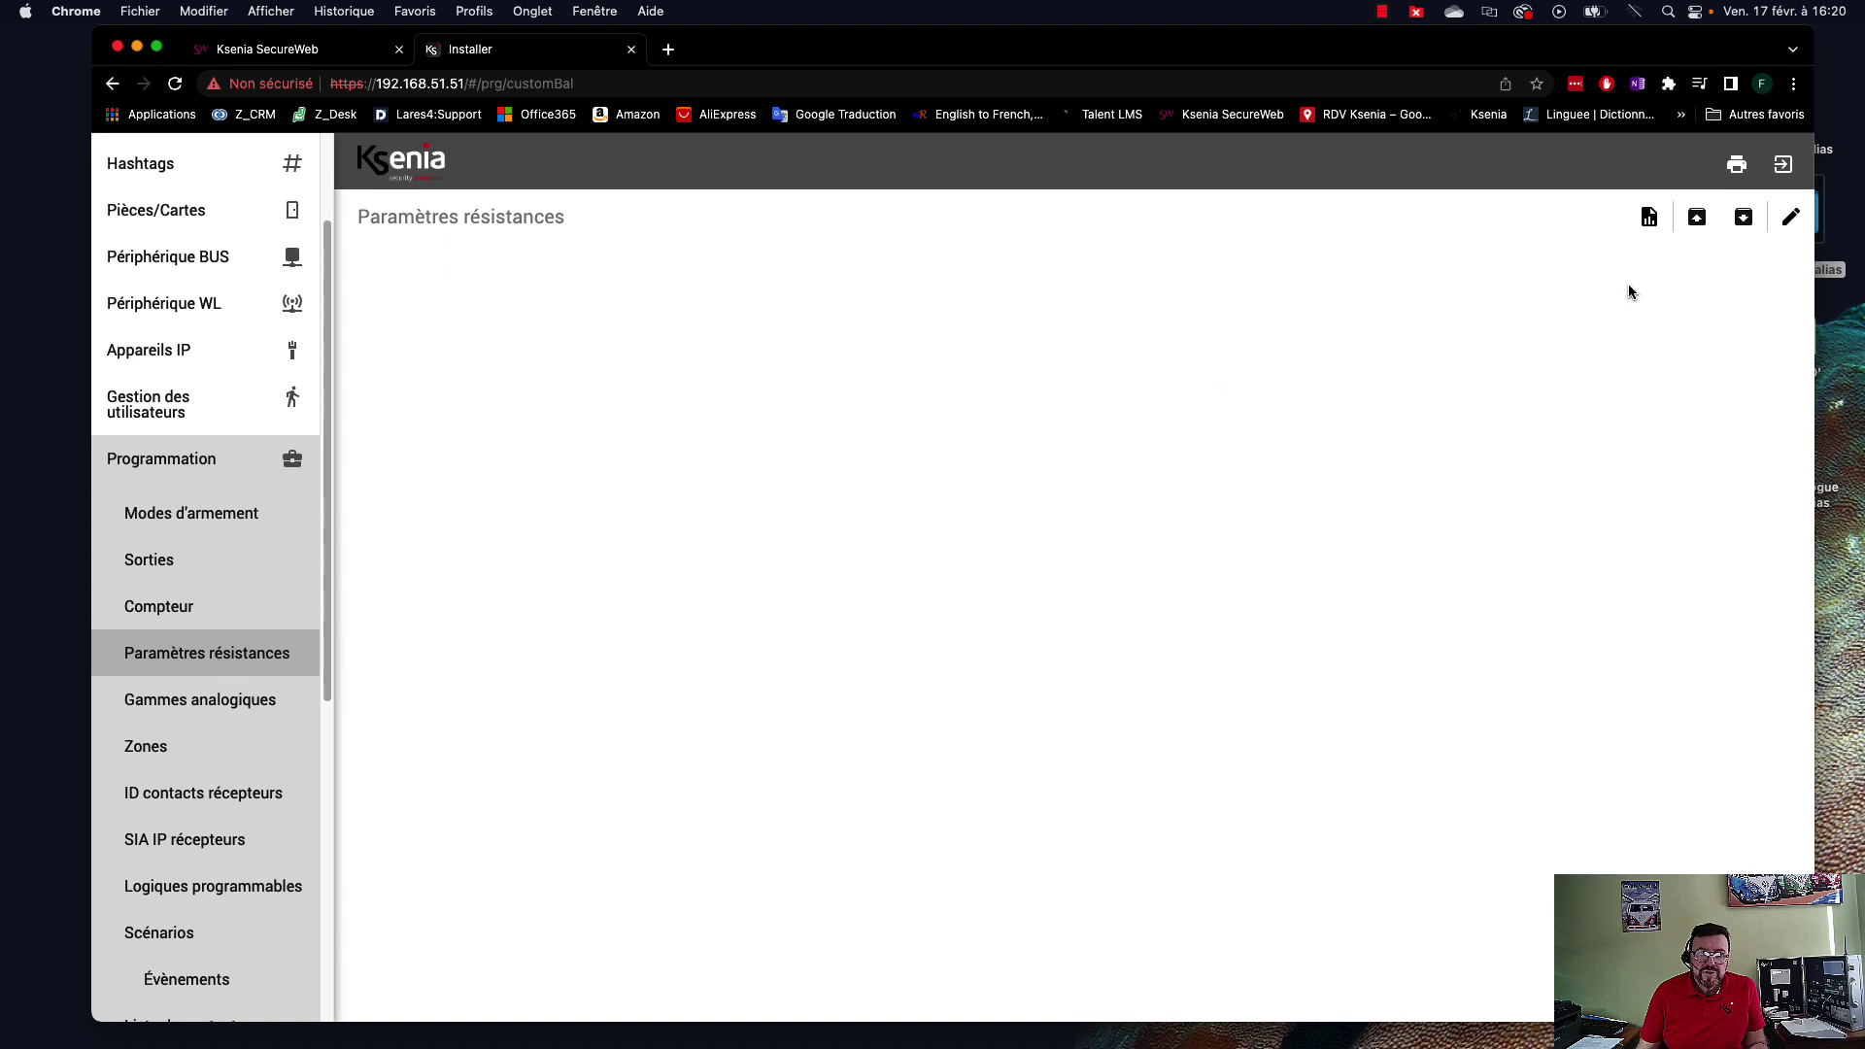
# Edit the resistance parameters and replace the description with 'Résistances perso chambre'.
pyautogui.click(1791, 216)
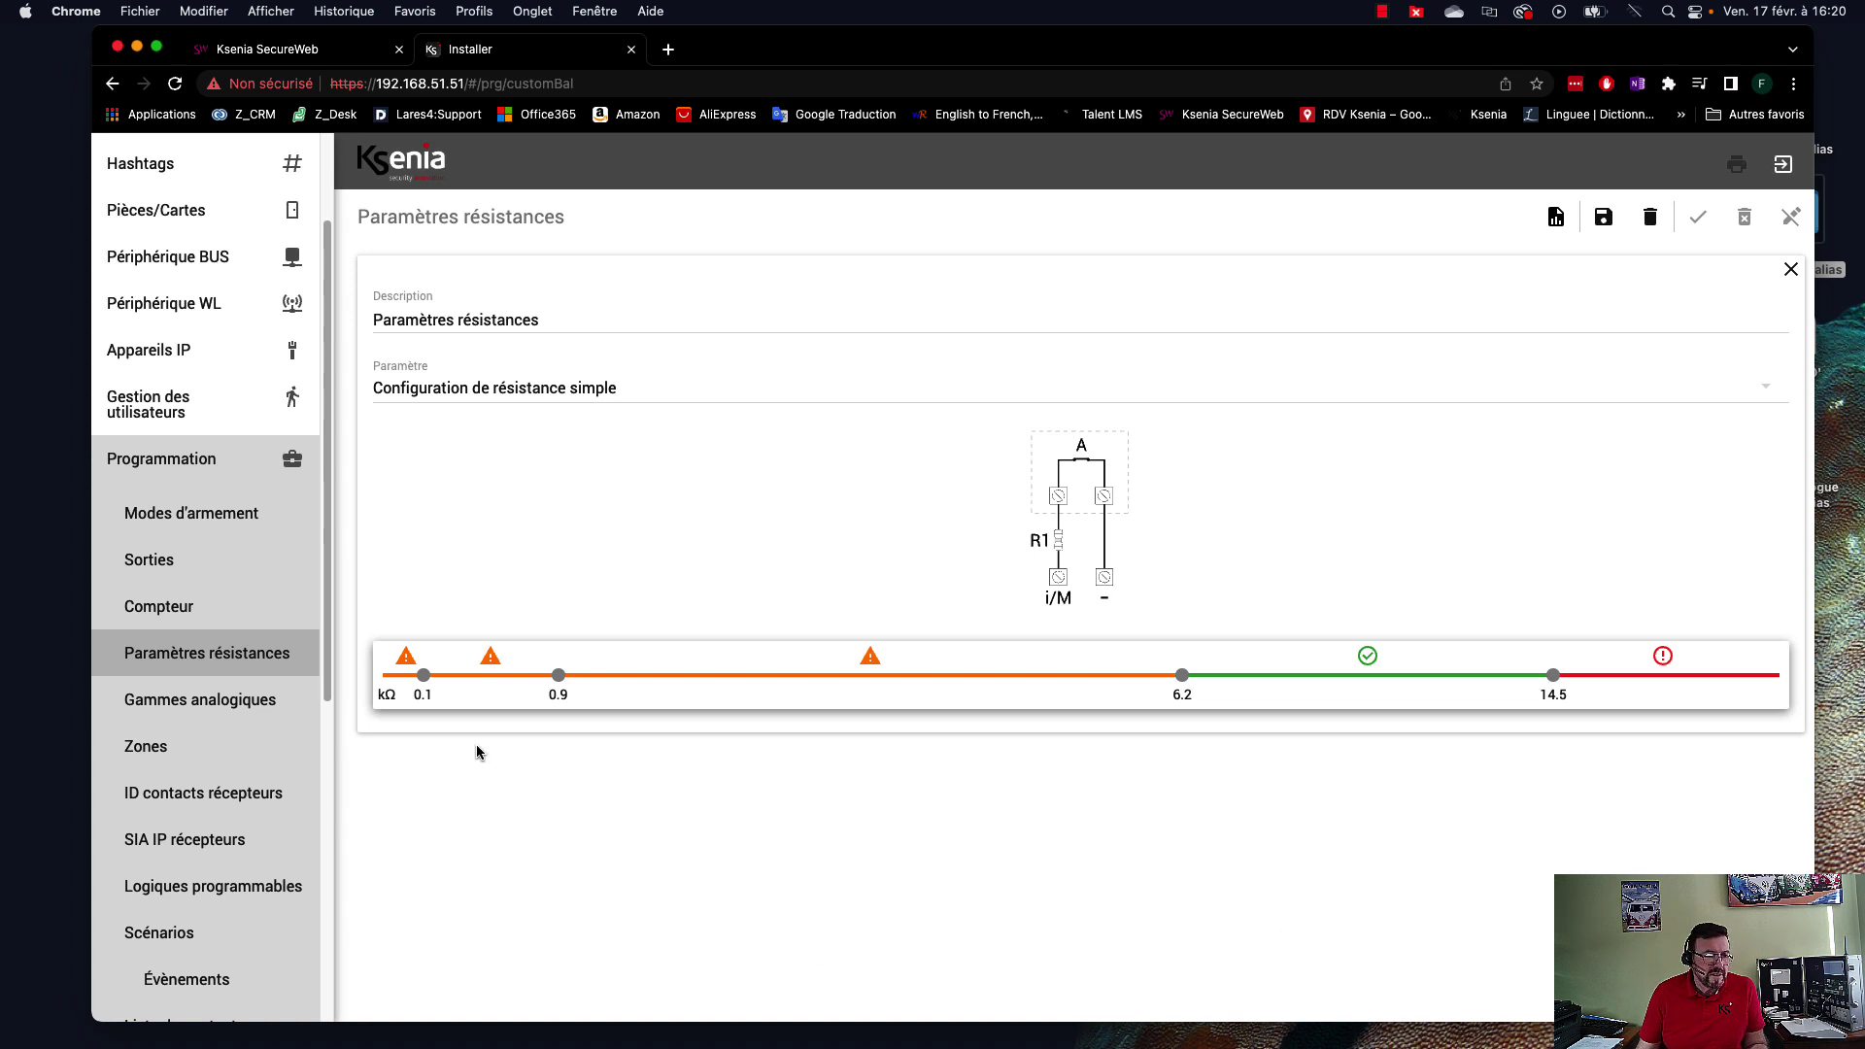
pyautogui.click(534, 319)
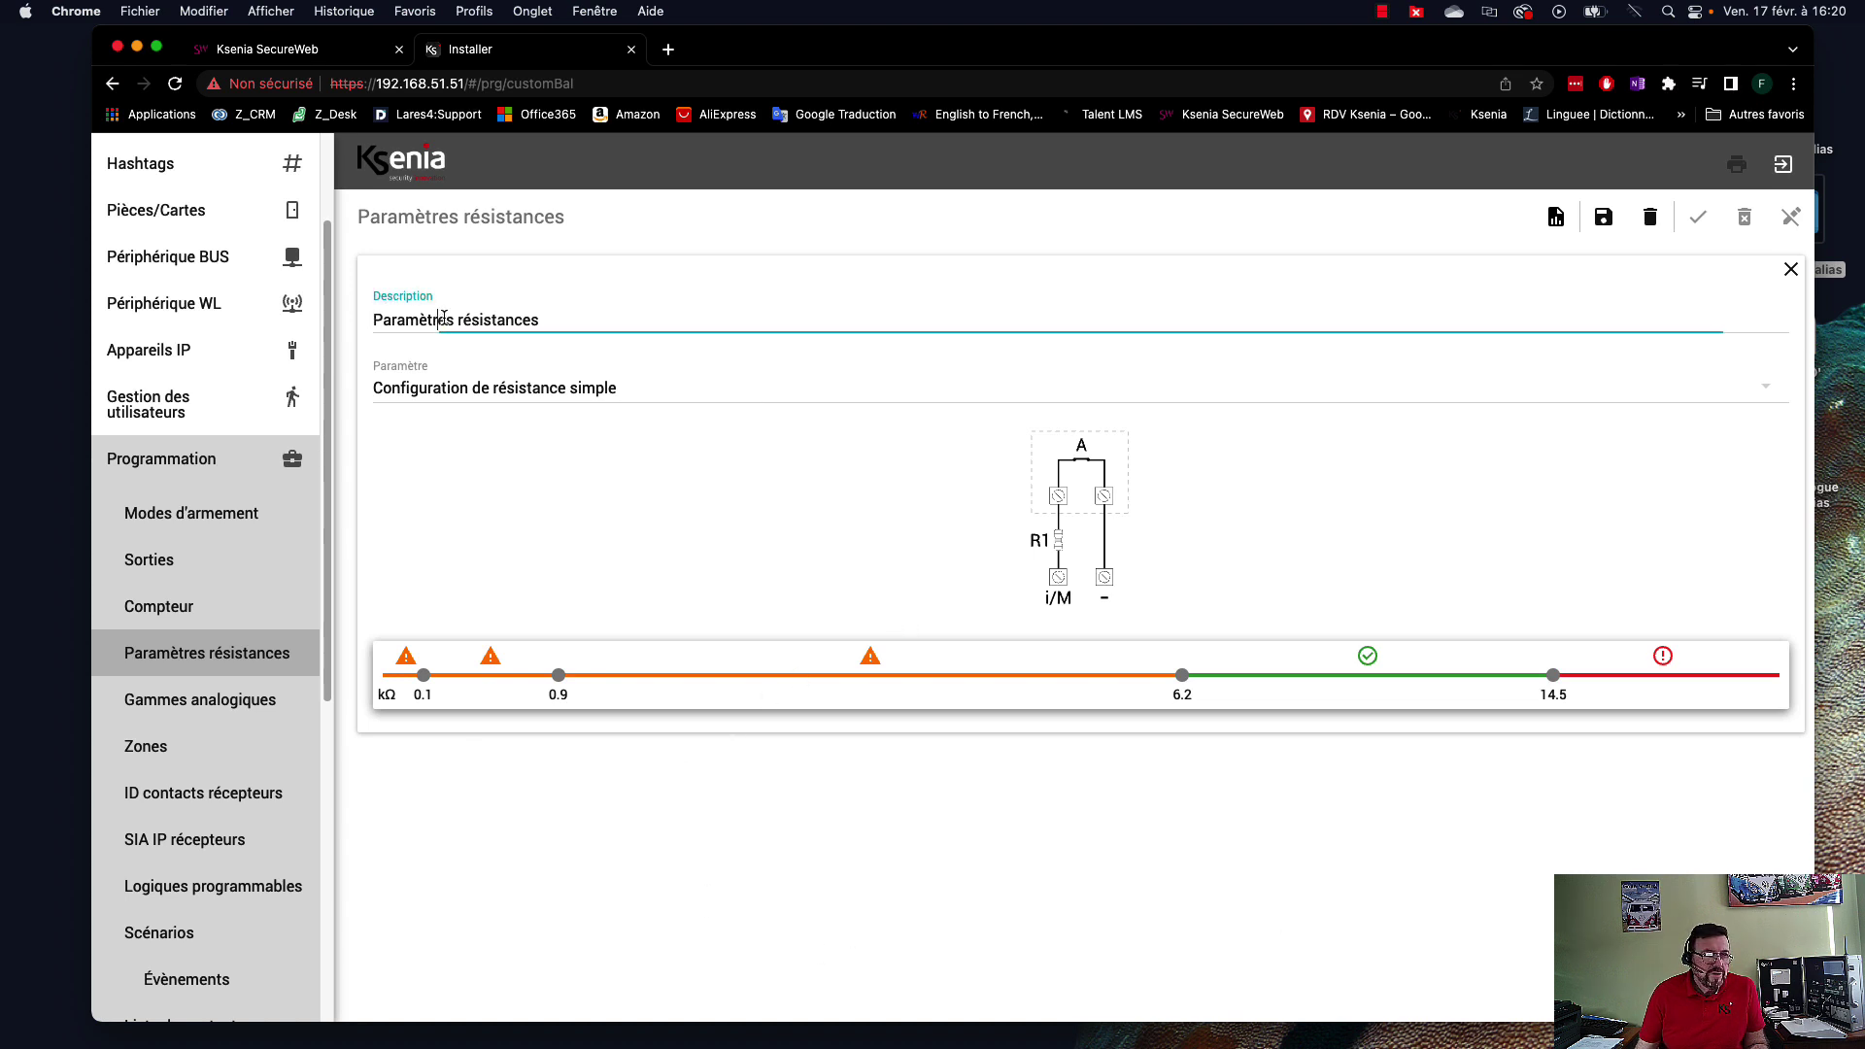
pyautogui.moveTo(559, 319); pyautogui.dragTo(367, 321)
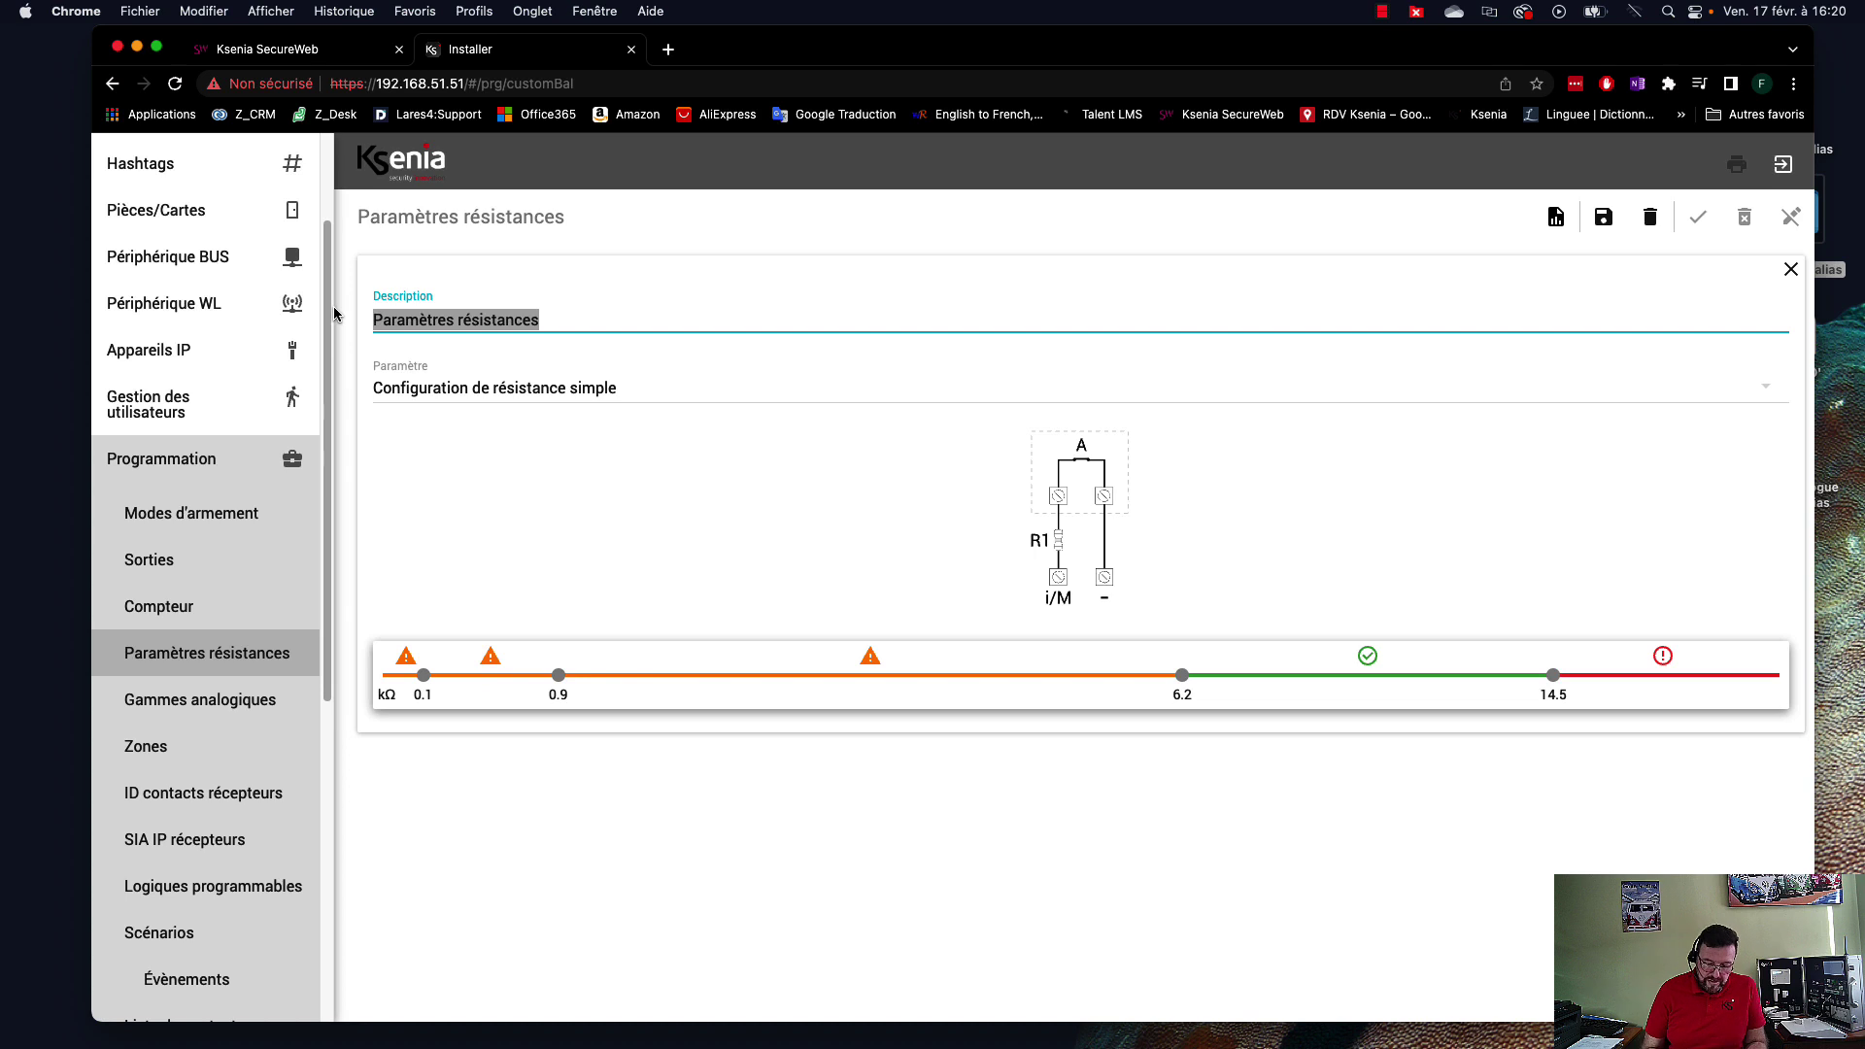
pyautogui.write('Contact chambre')
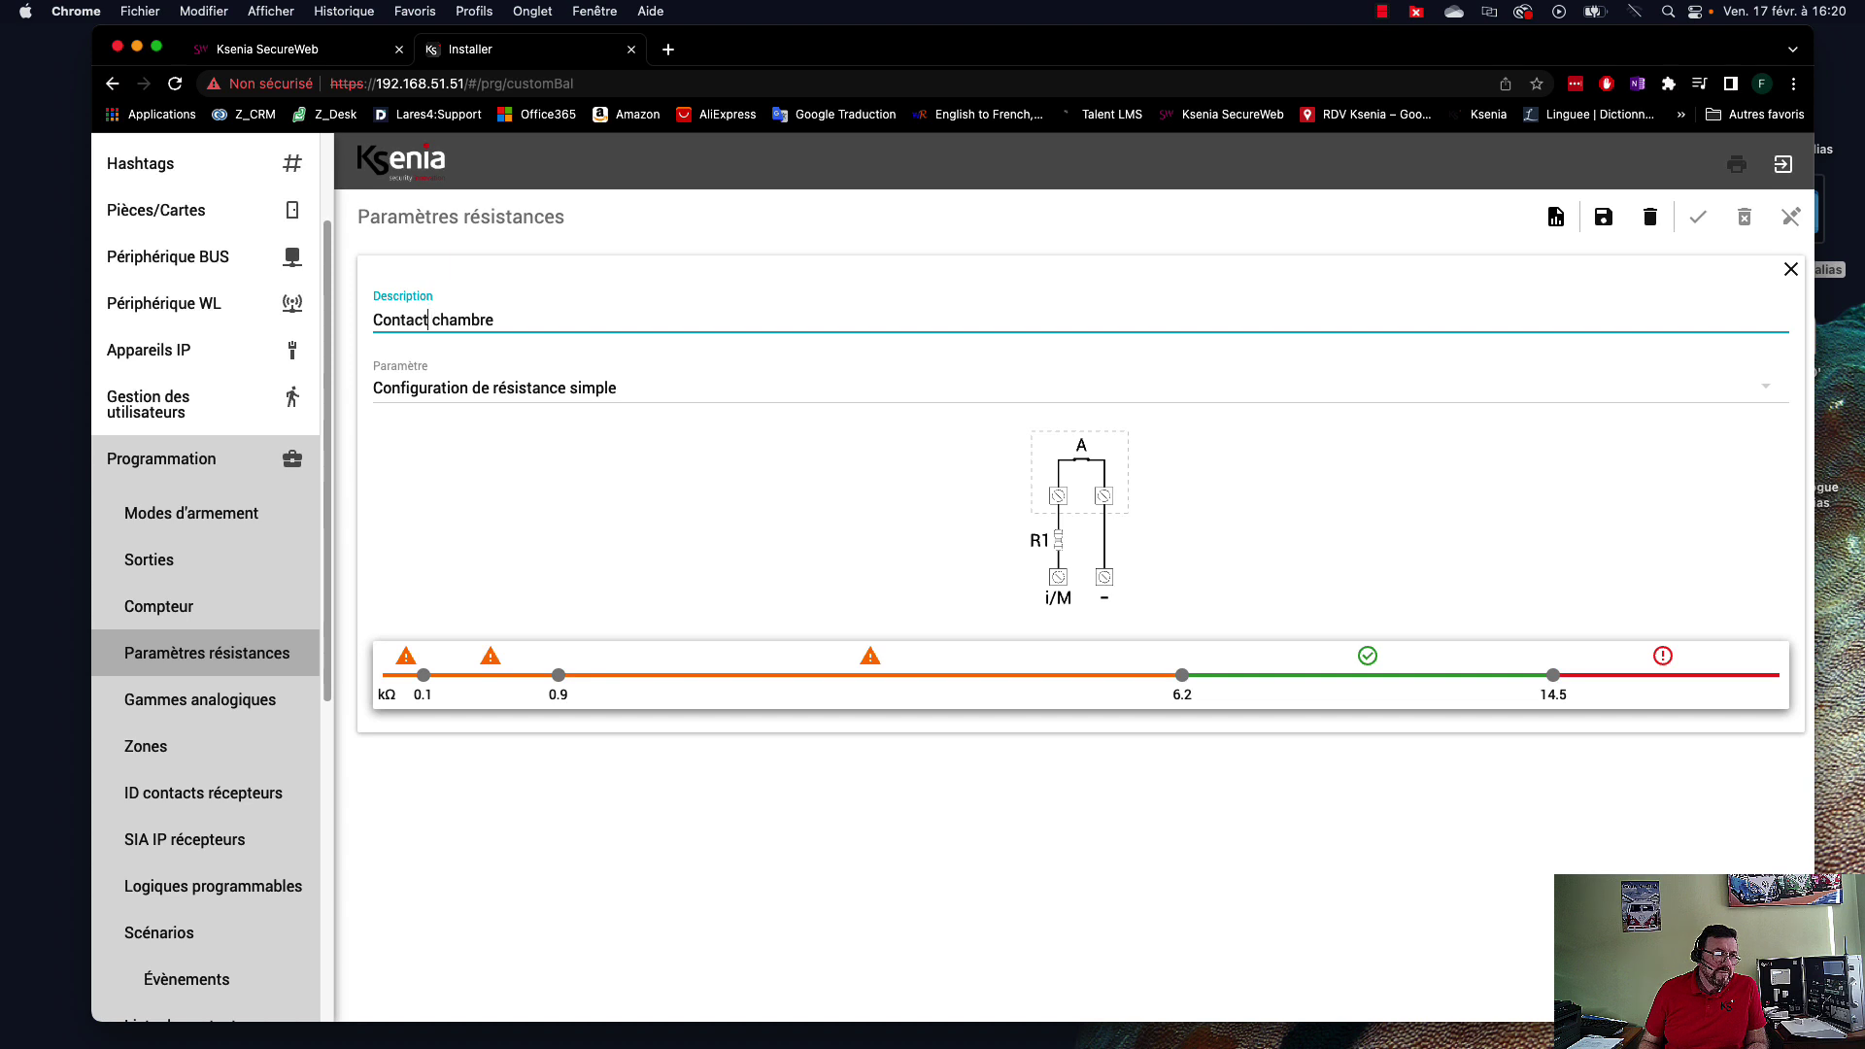
pyautogui.press('BackSpace')
pyautogui.press('BackSpace')
pyautogui.press('BackSpace')
pyautogui.press('BackSpace')
pyautogui.press('BackSpace')
pyautogui.press('BackSpace')
pyautogui.press('BackSpace')
pyautogui.press('BackSpace')
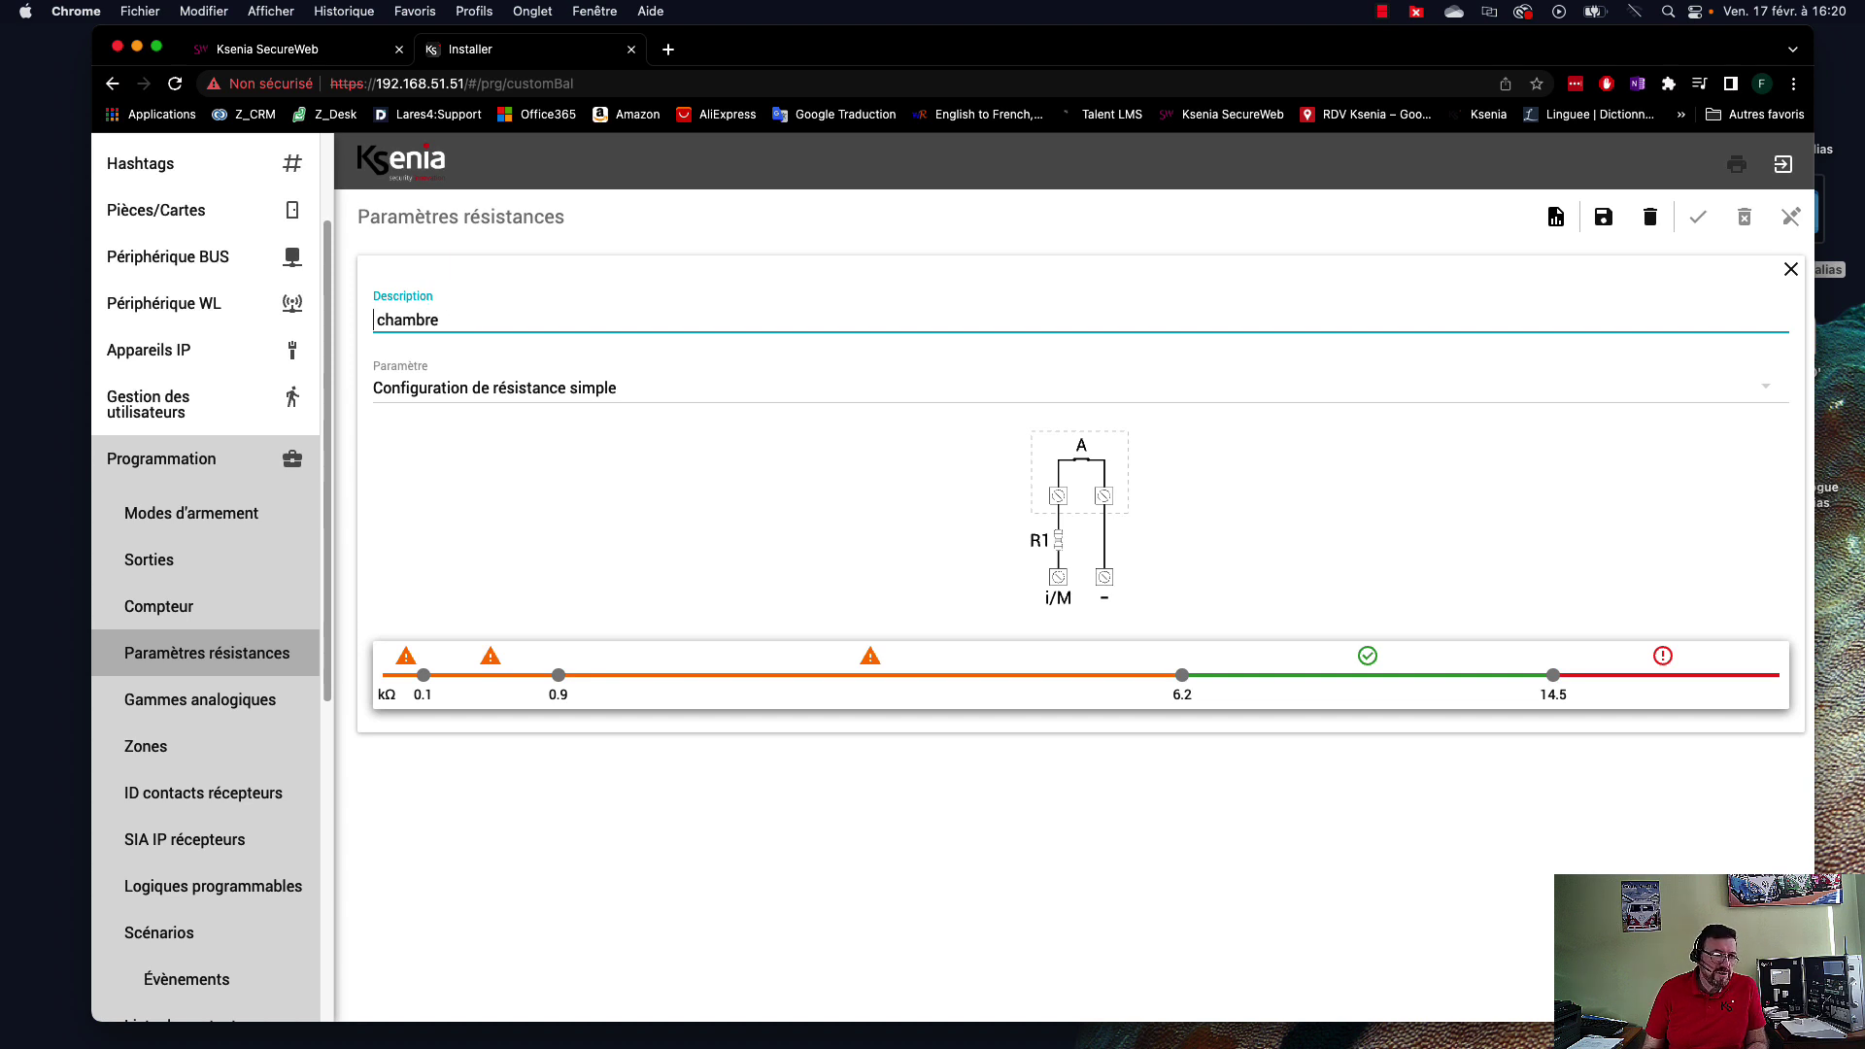
pyautogui.write('Rés ')
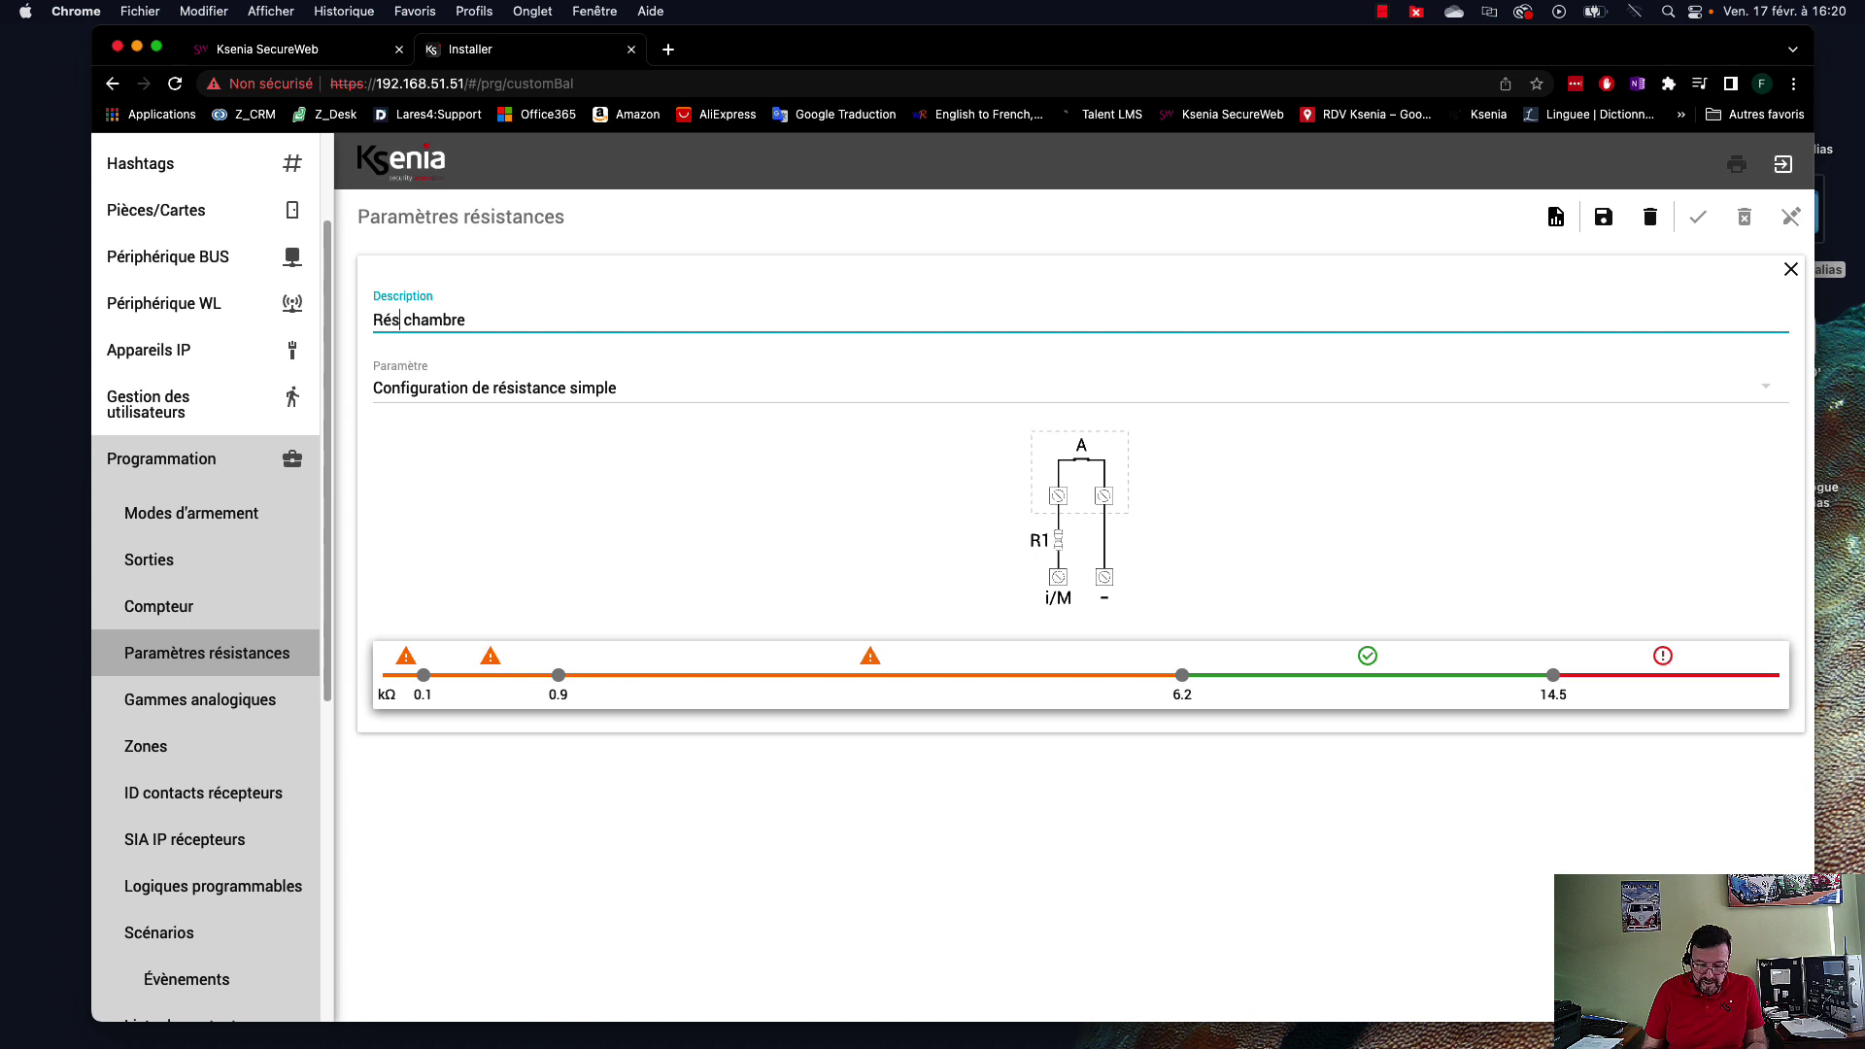
pyautogui.write('istanc')
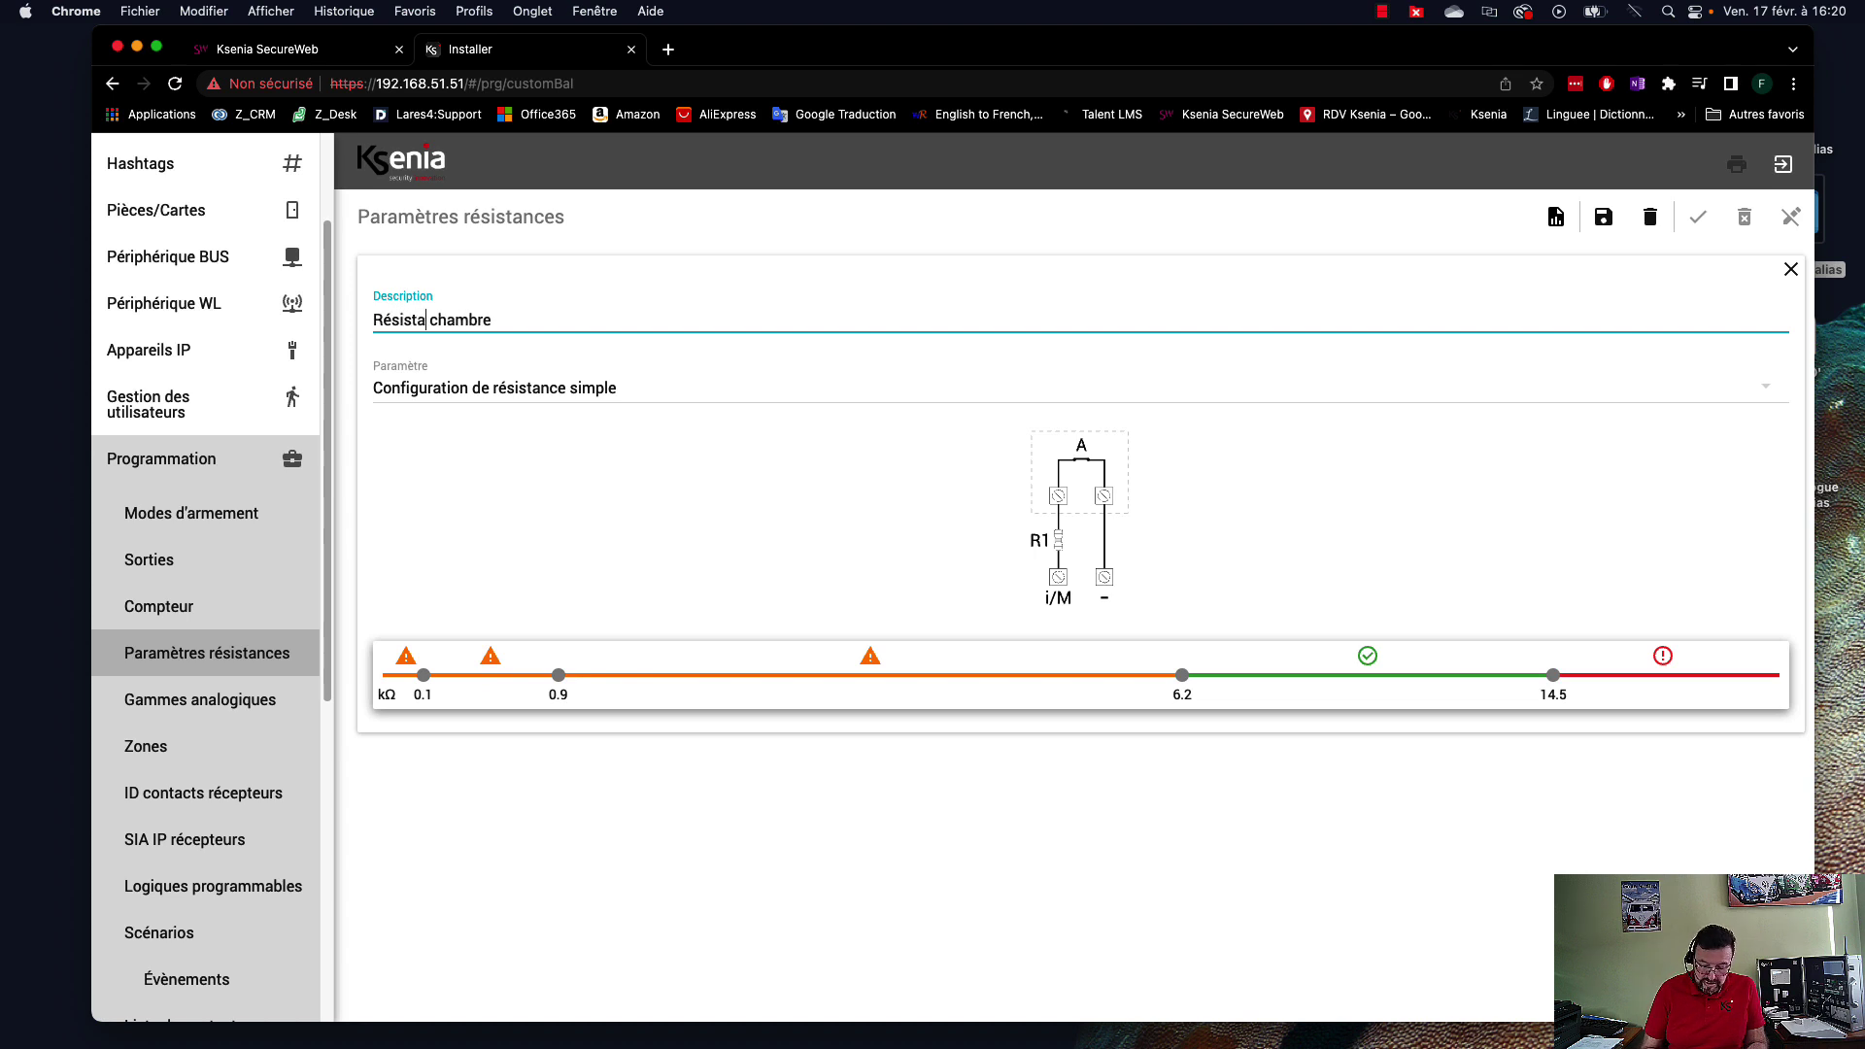
pyautogui.write('es')
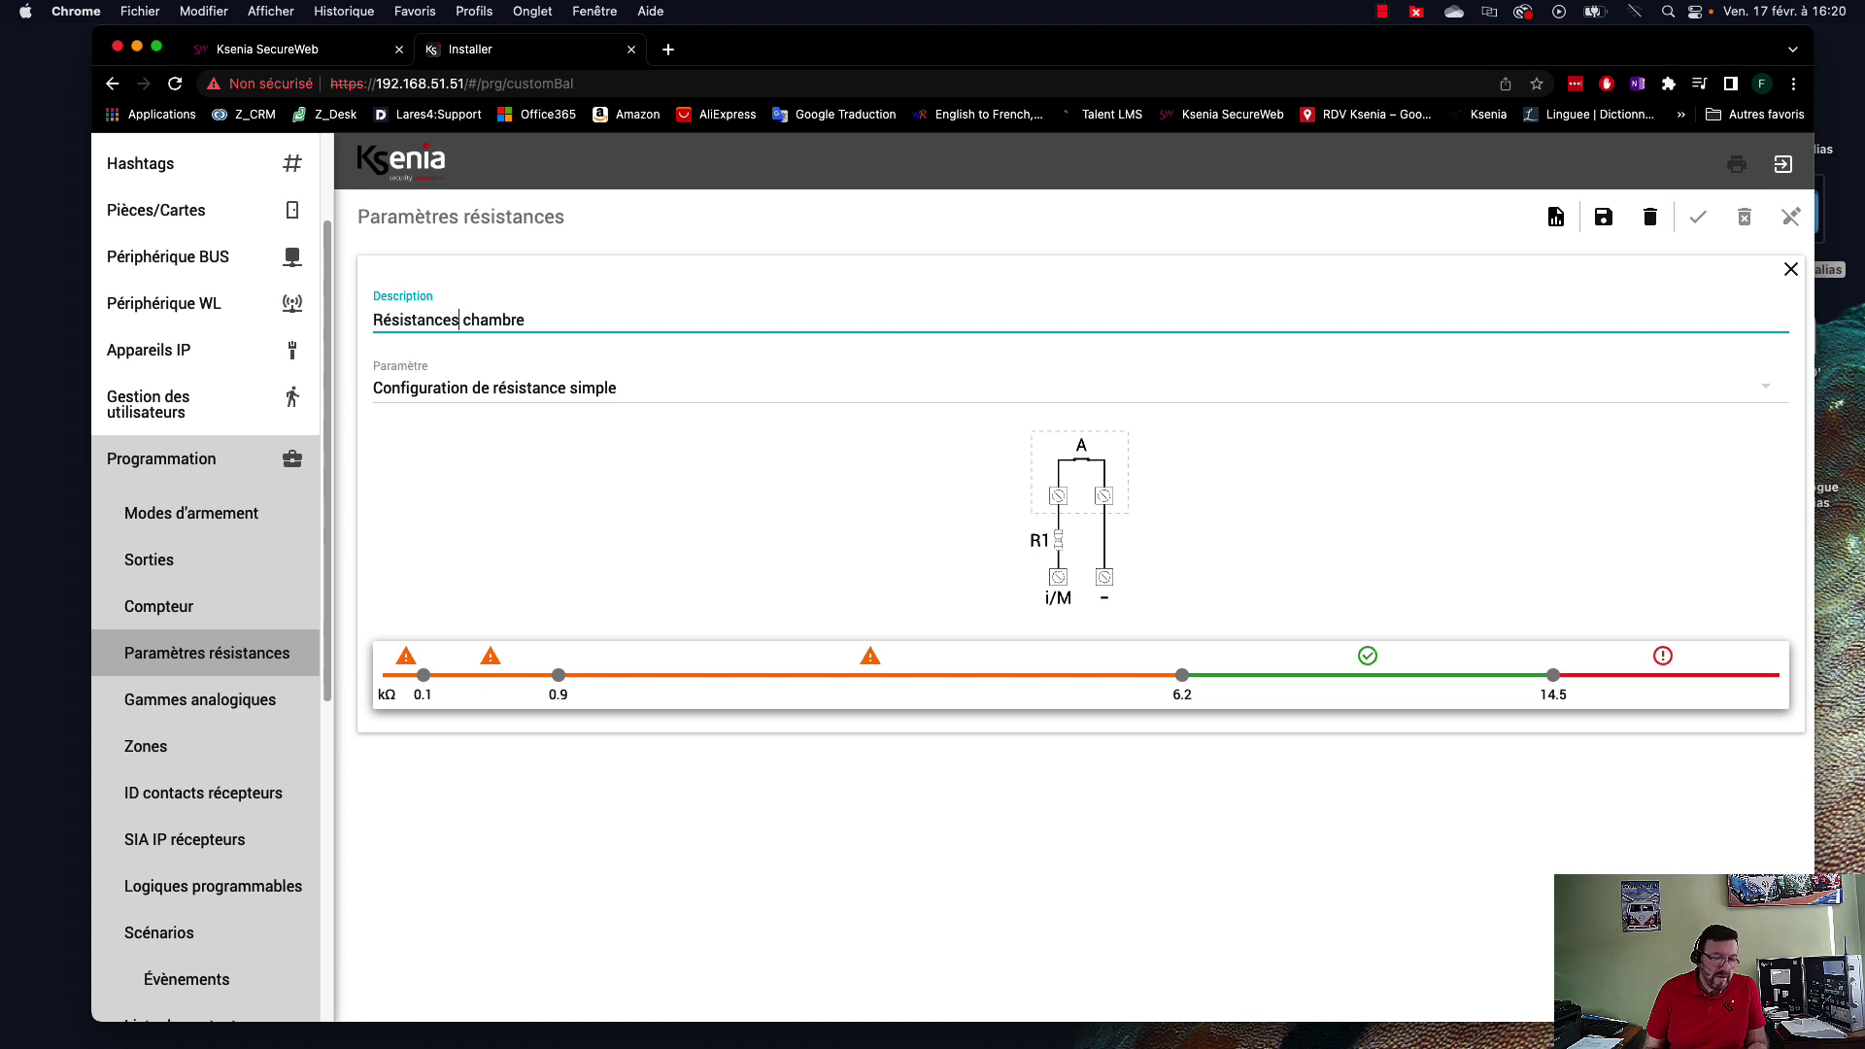
pyautogui.write(' perso')
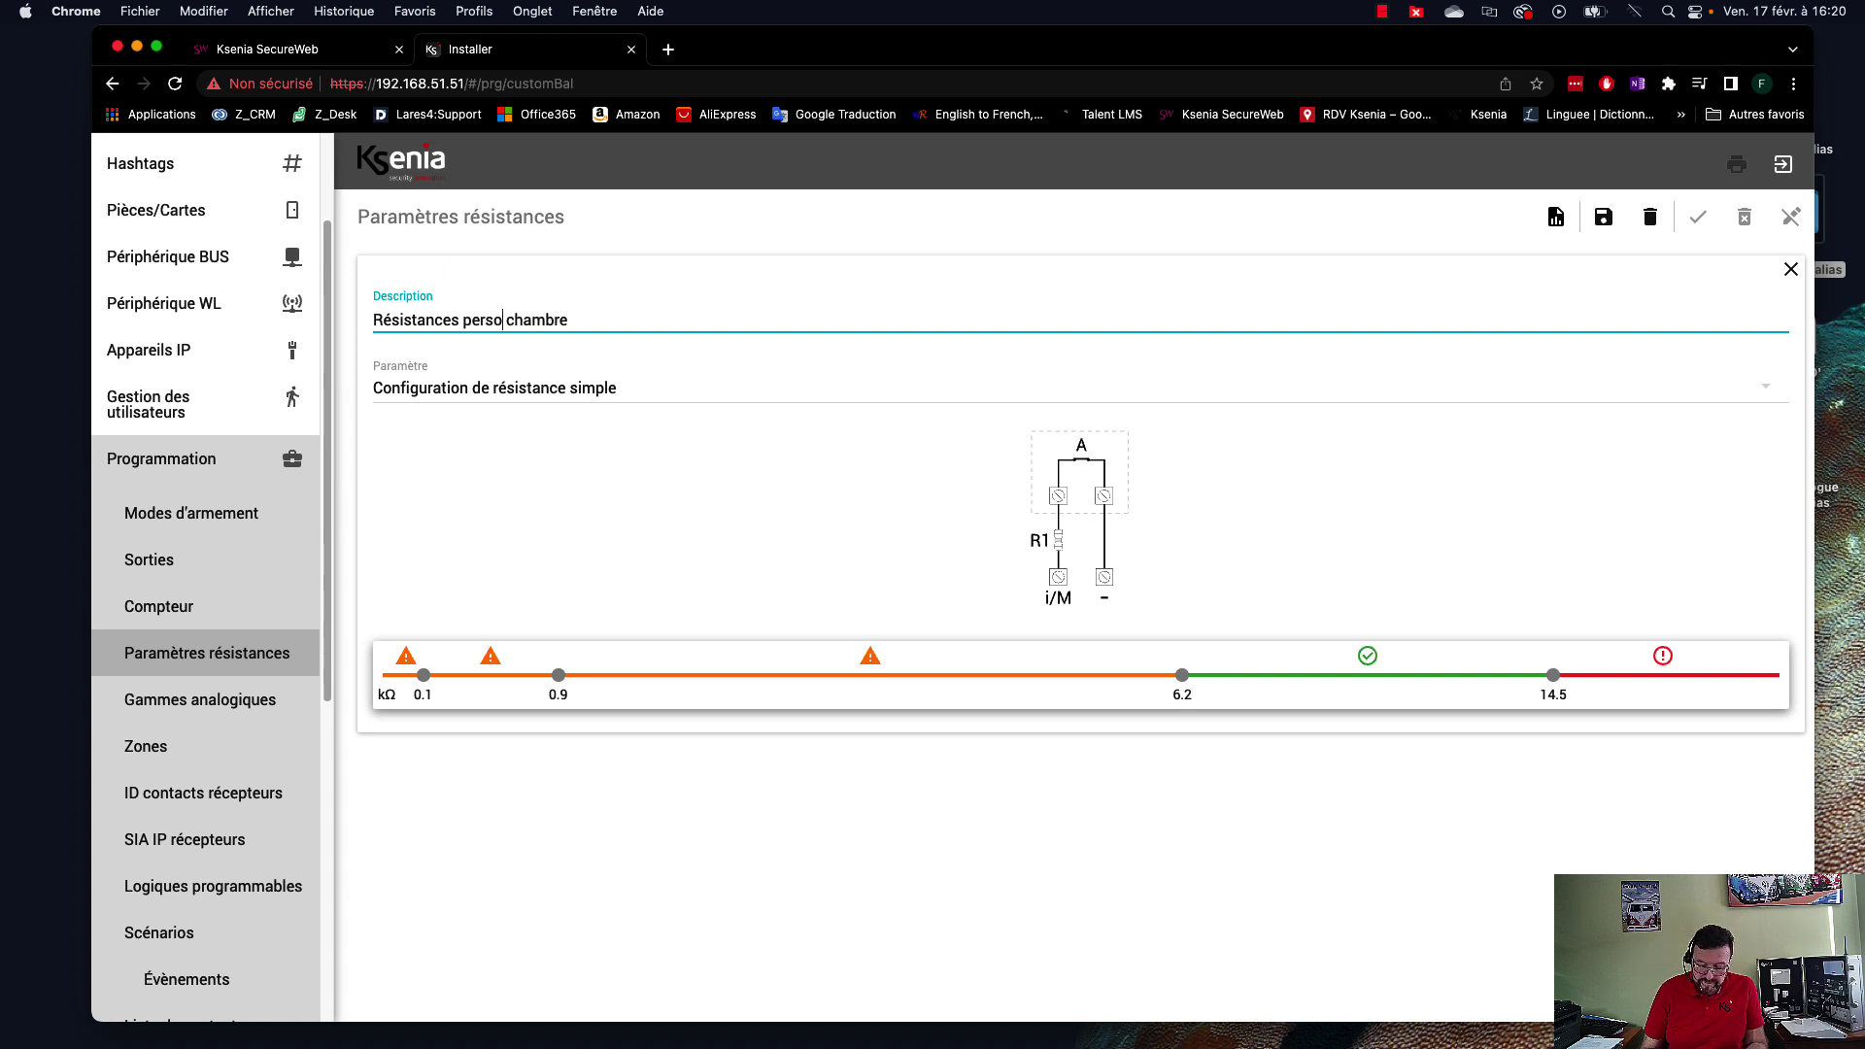
pyautogui.click(580, 383)
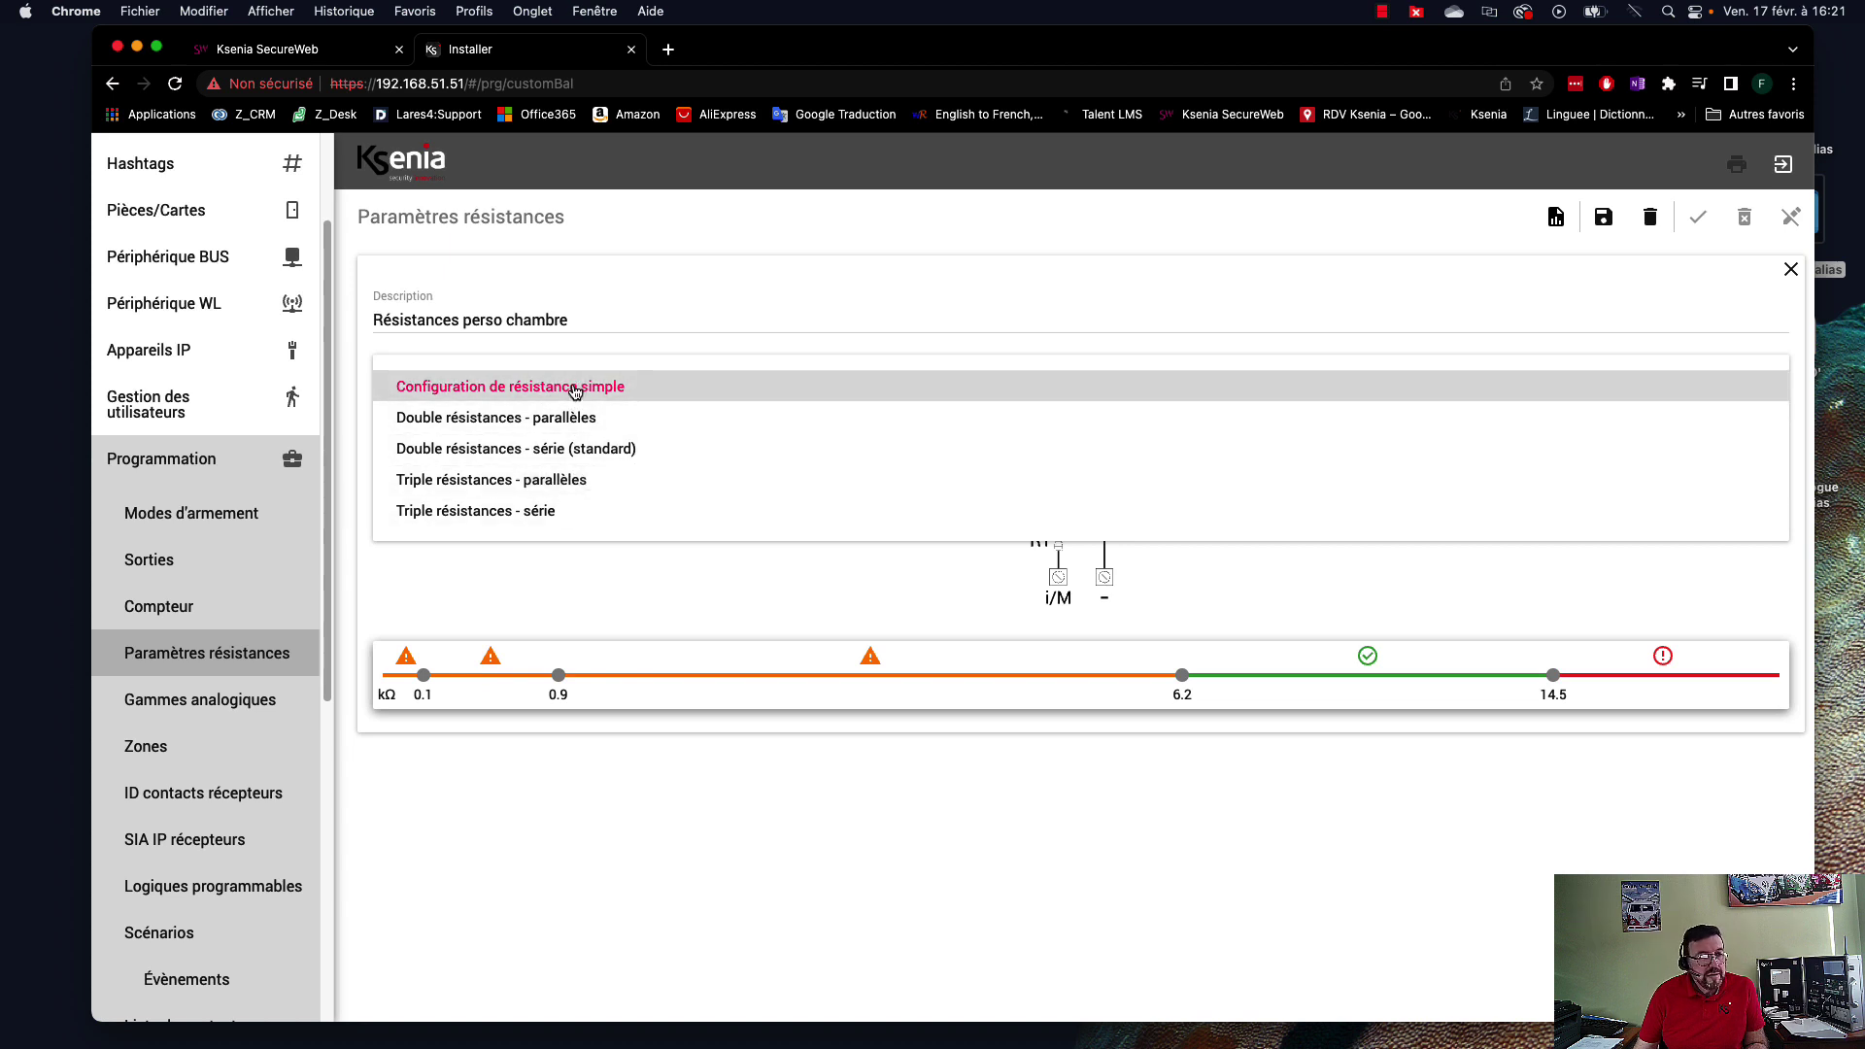
pyautogui.click(575, 389)
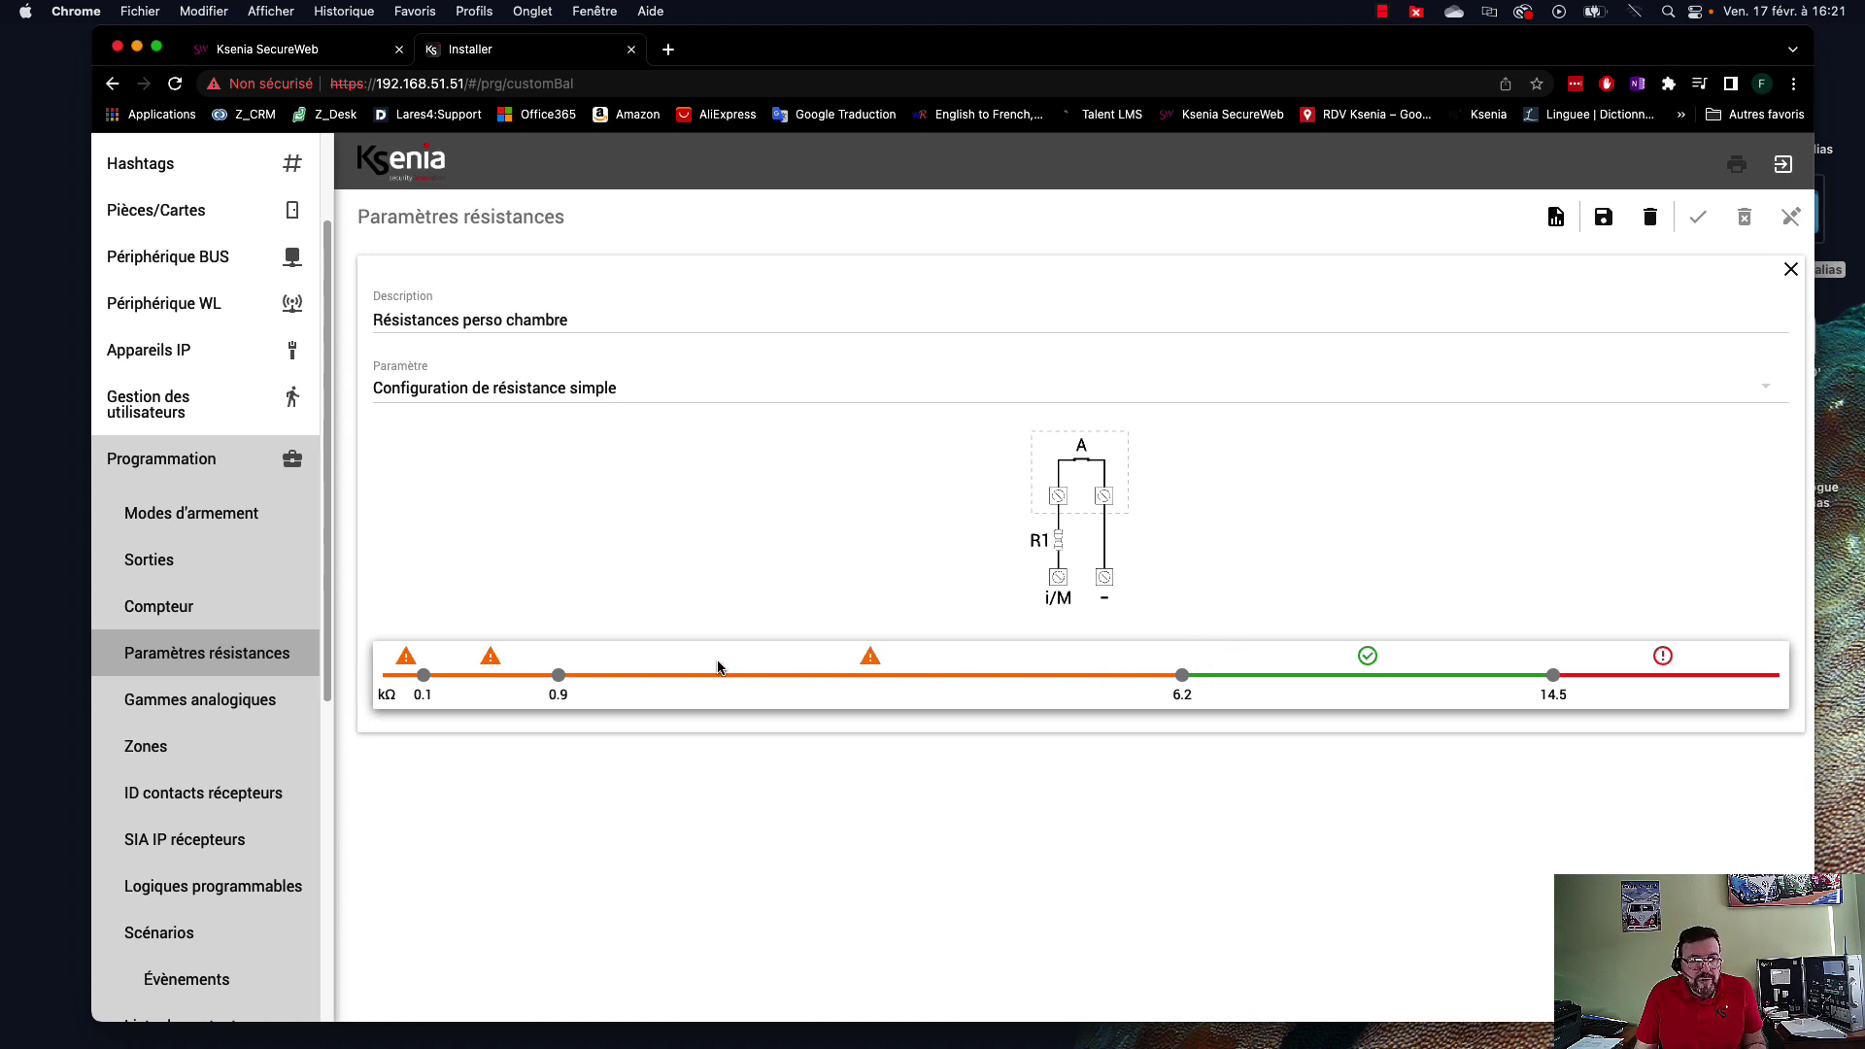
pyautogui.click(573, 389)
pyautogui.click(530, 507)
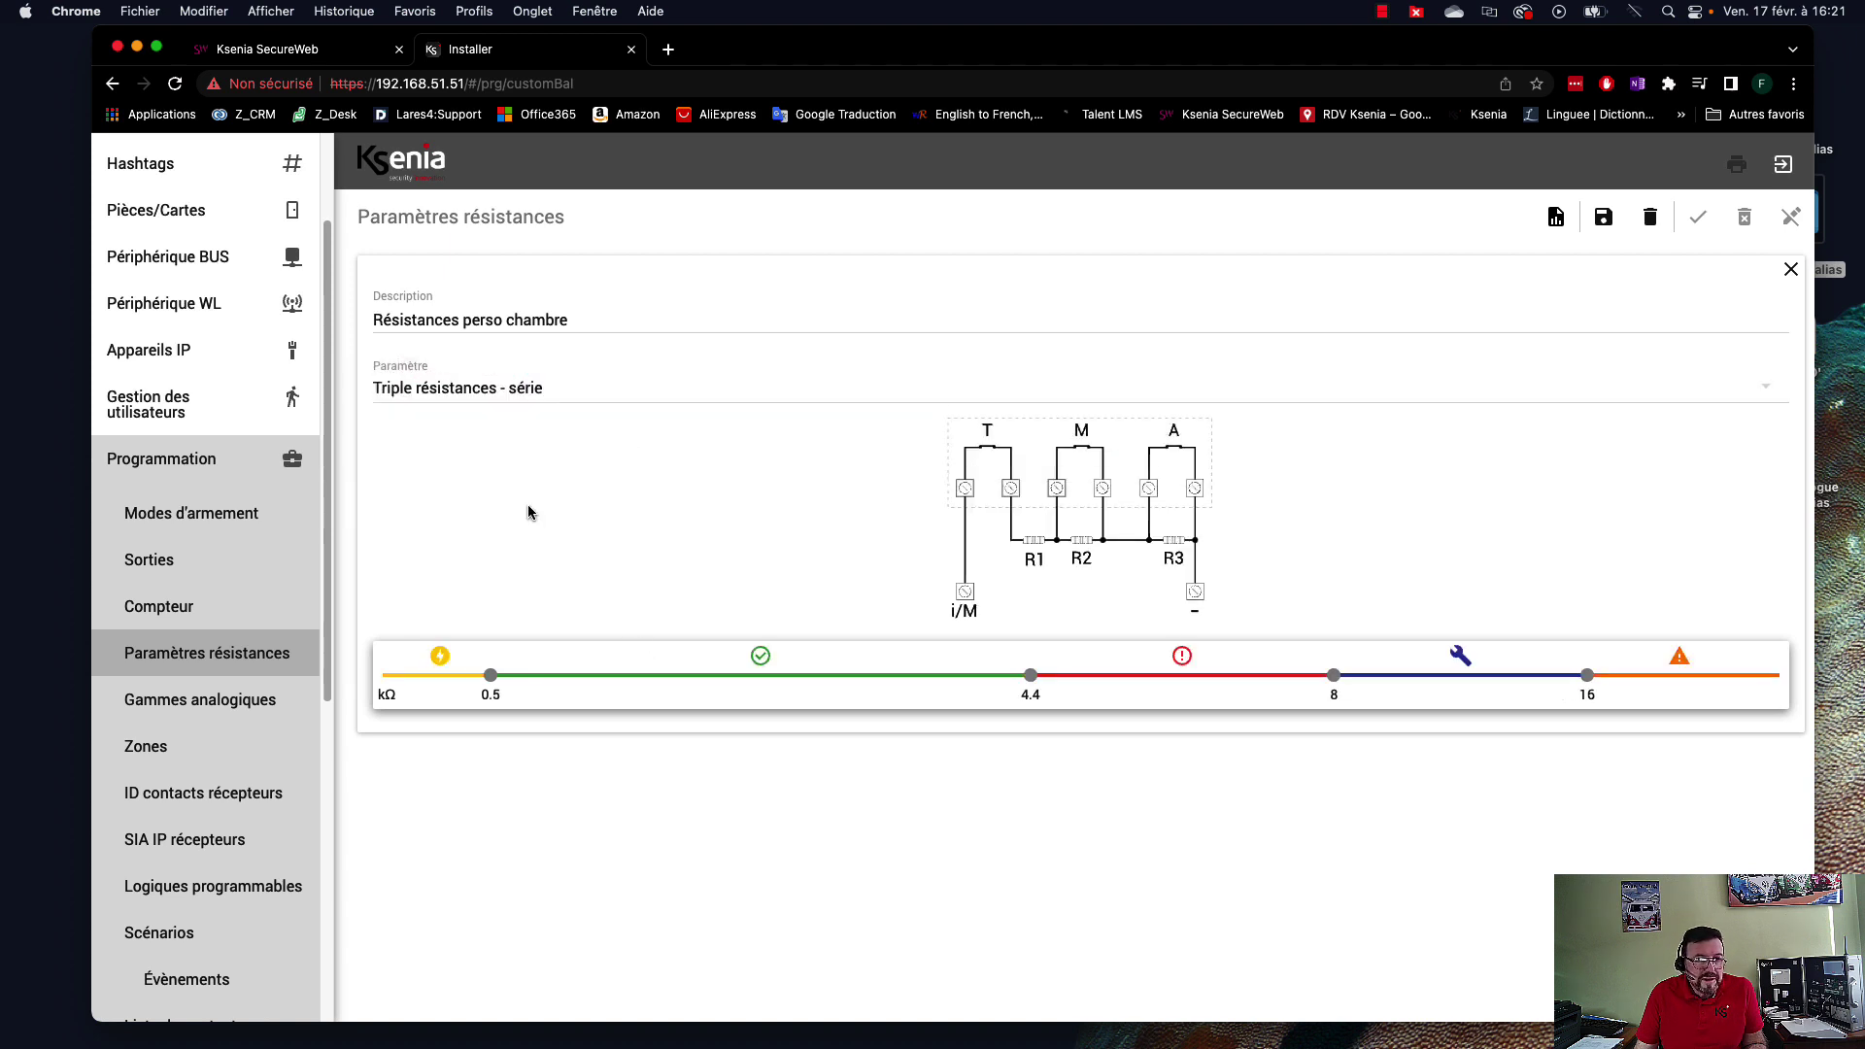
pyautogui.click(539, 396)
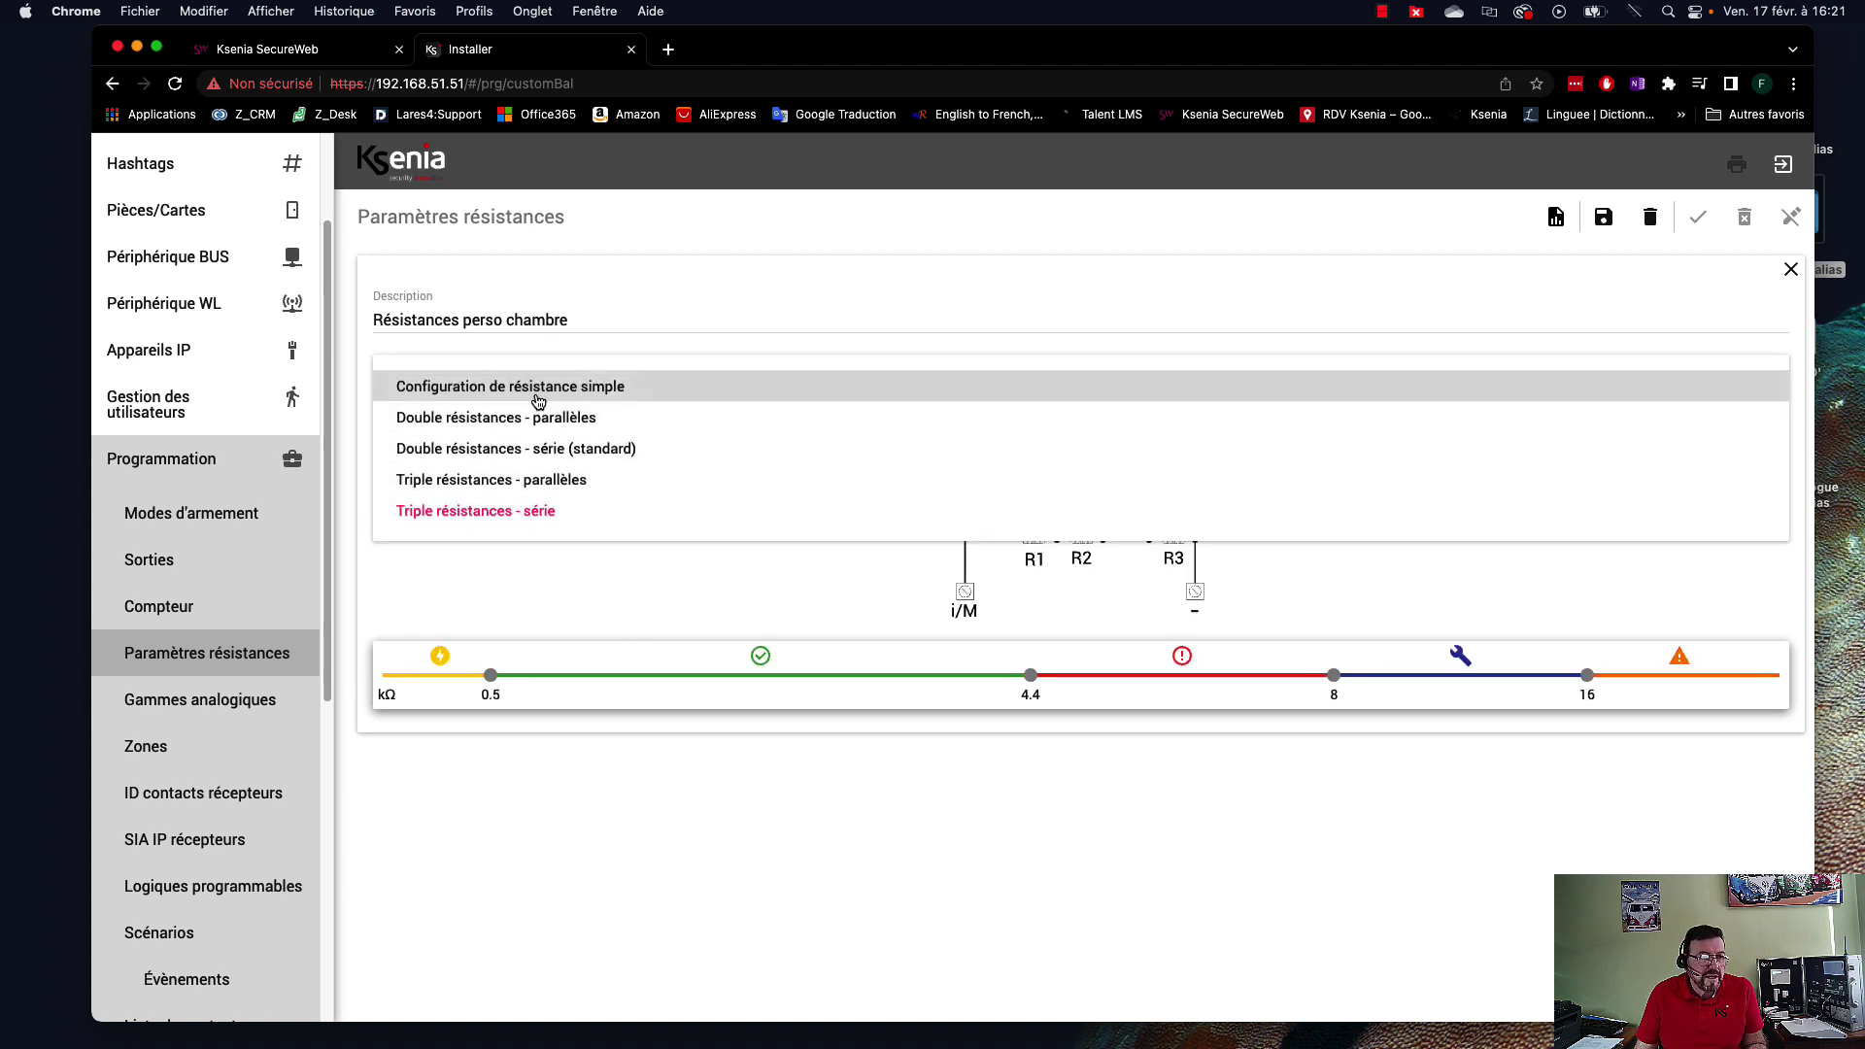
pyautogui.click(559, 418)
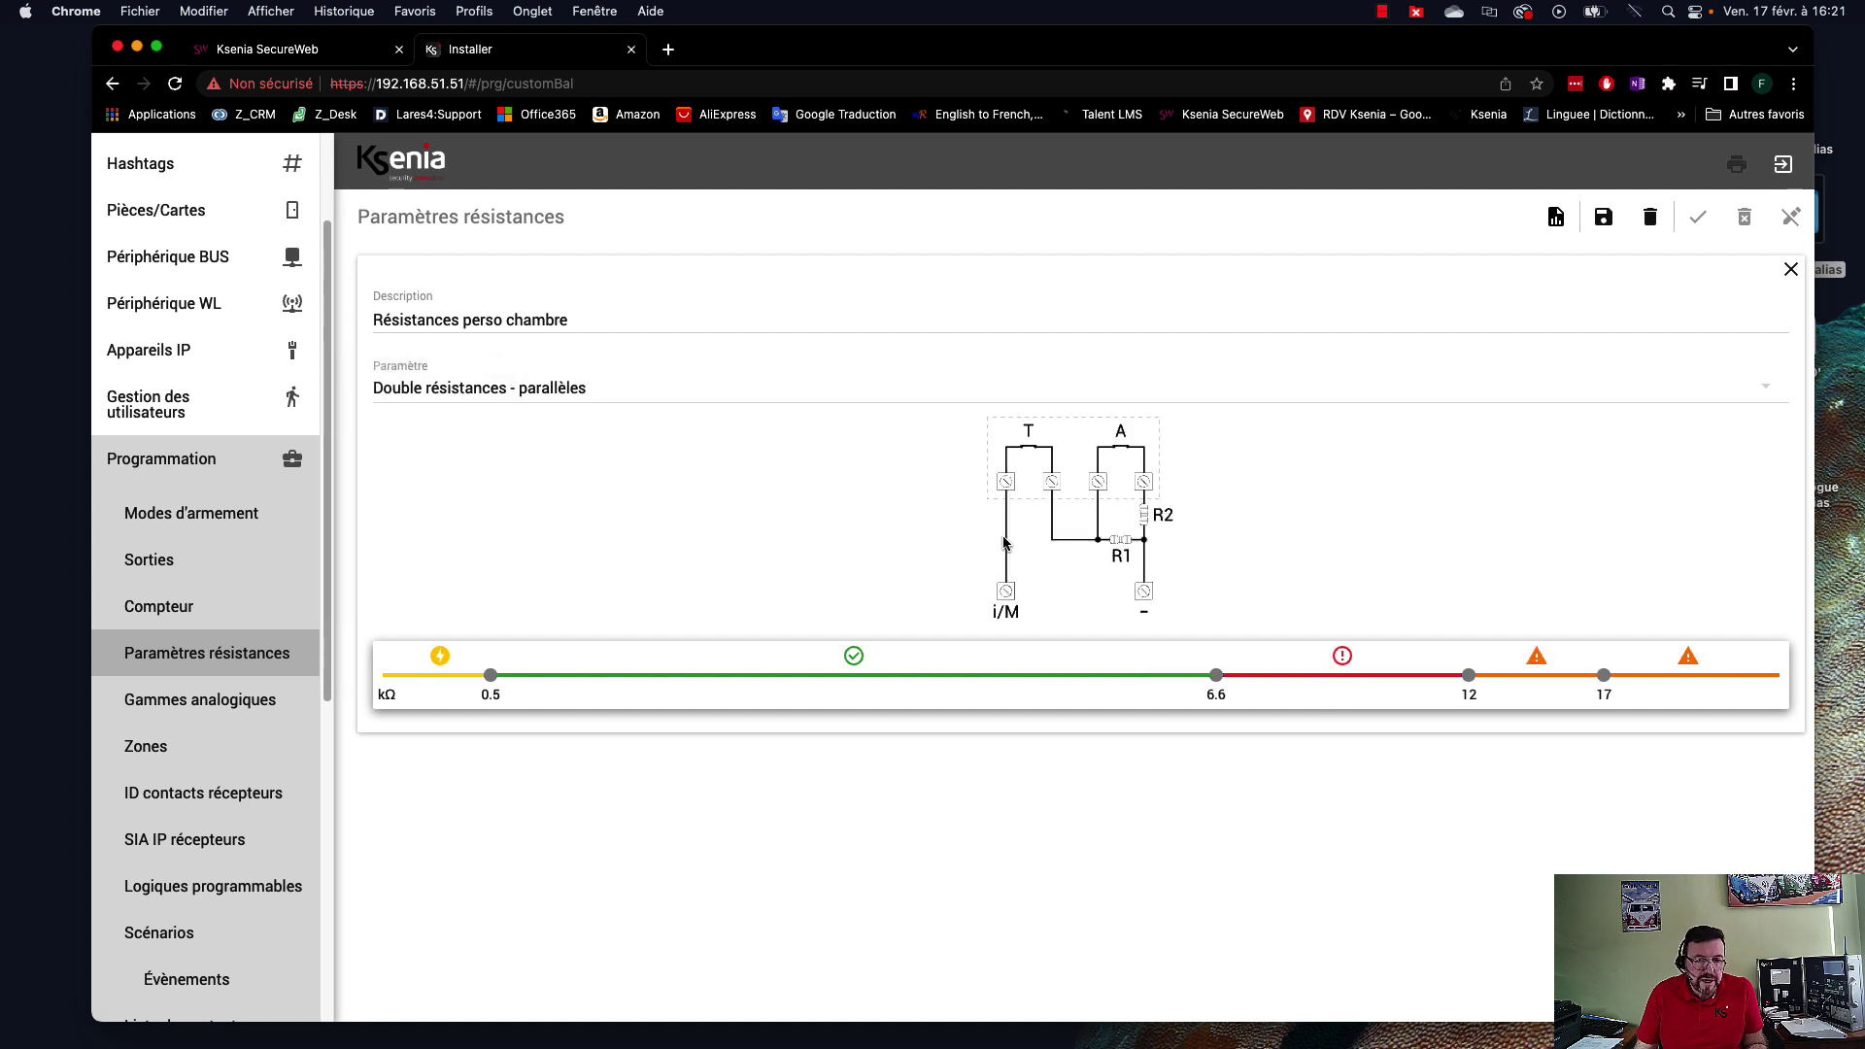
pyautogui.click(489, 388)
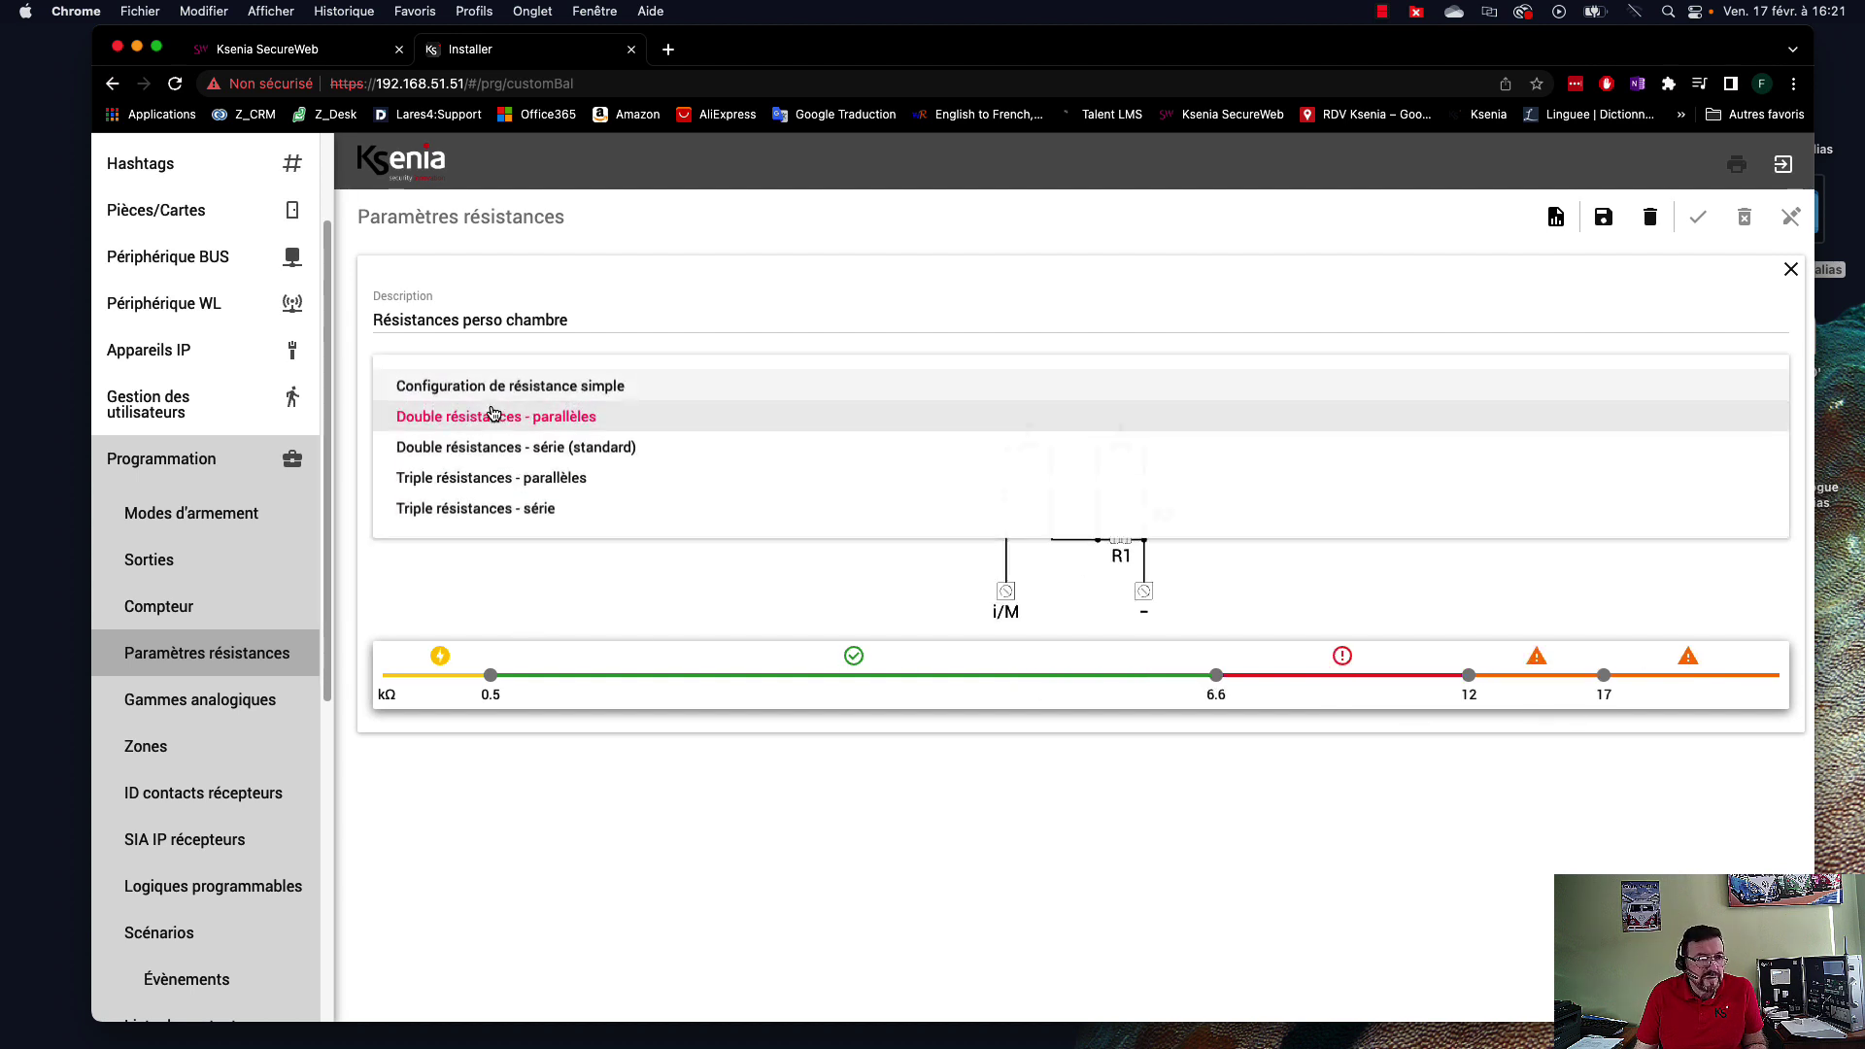
pyautogui.click(490, 389)
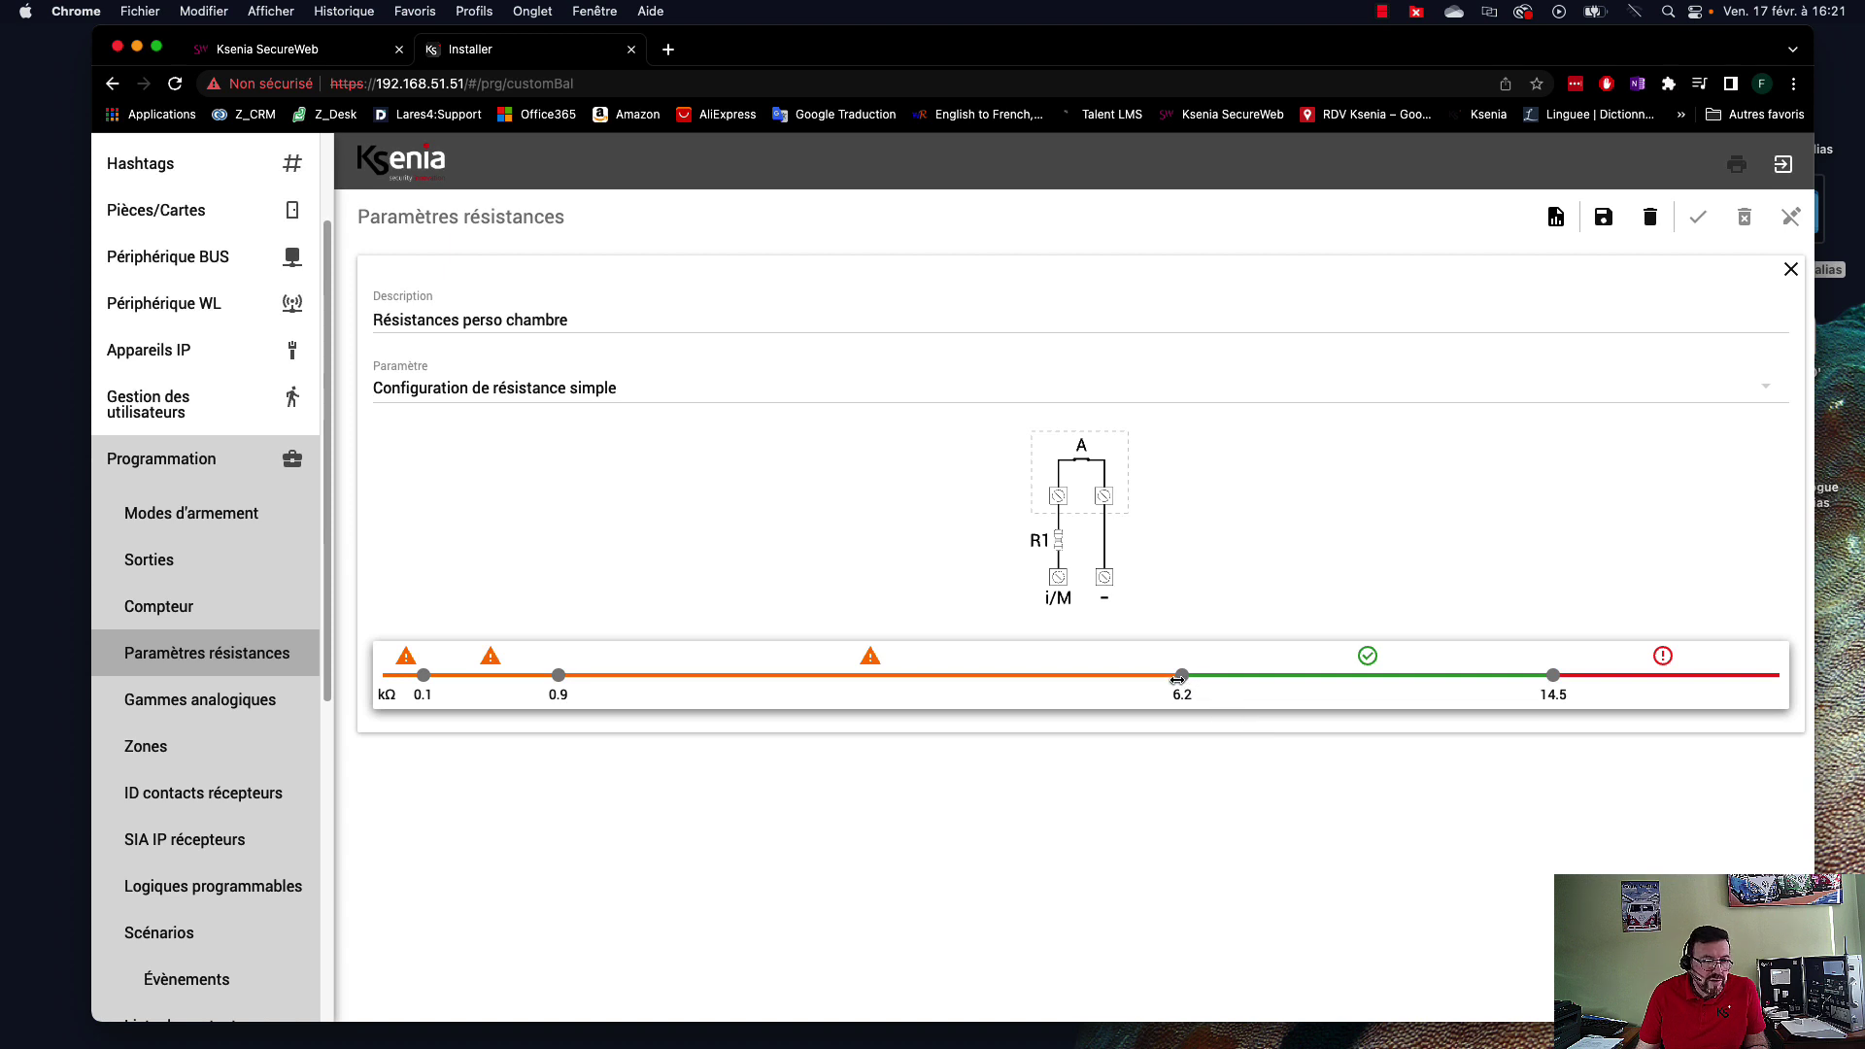
# Lower the rest threshold to 6 kΩ, set the 0.9–1.8 kΩ range to Alarme, and raise 1.8 kΩ to 1.9.
pyautogui.moveTo(1181, 676); pyautogui.dragTo(713, 671)
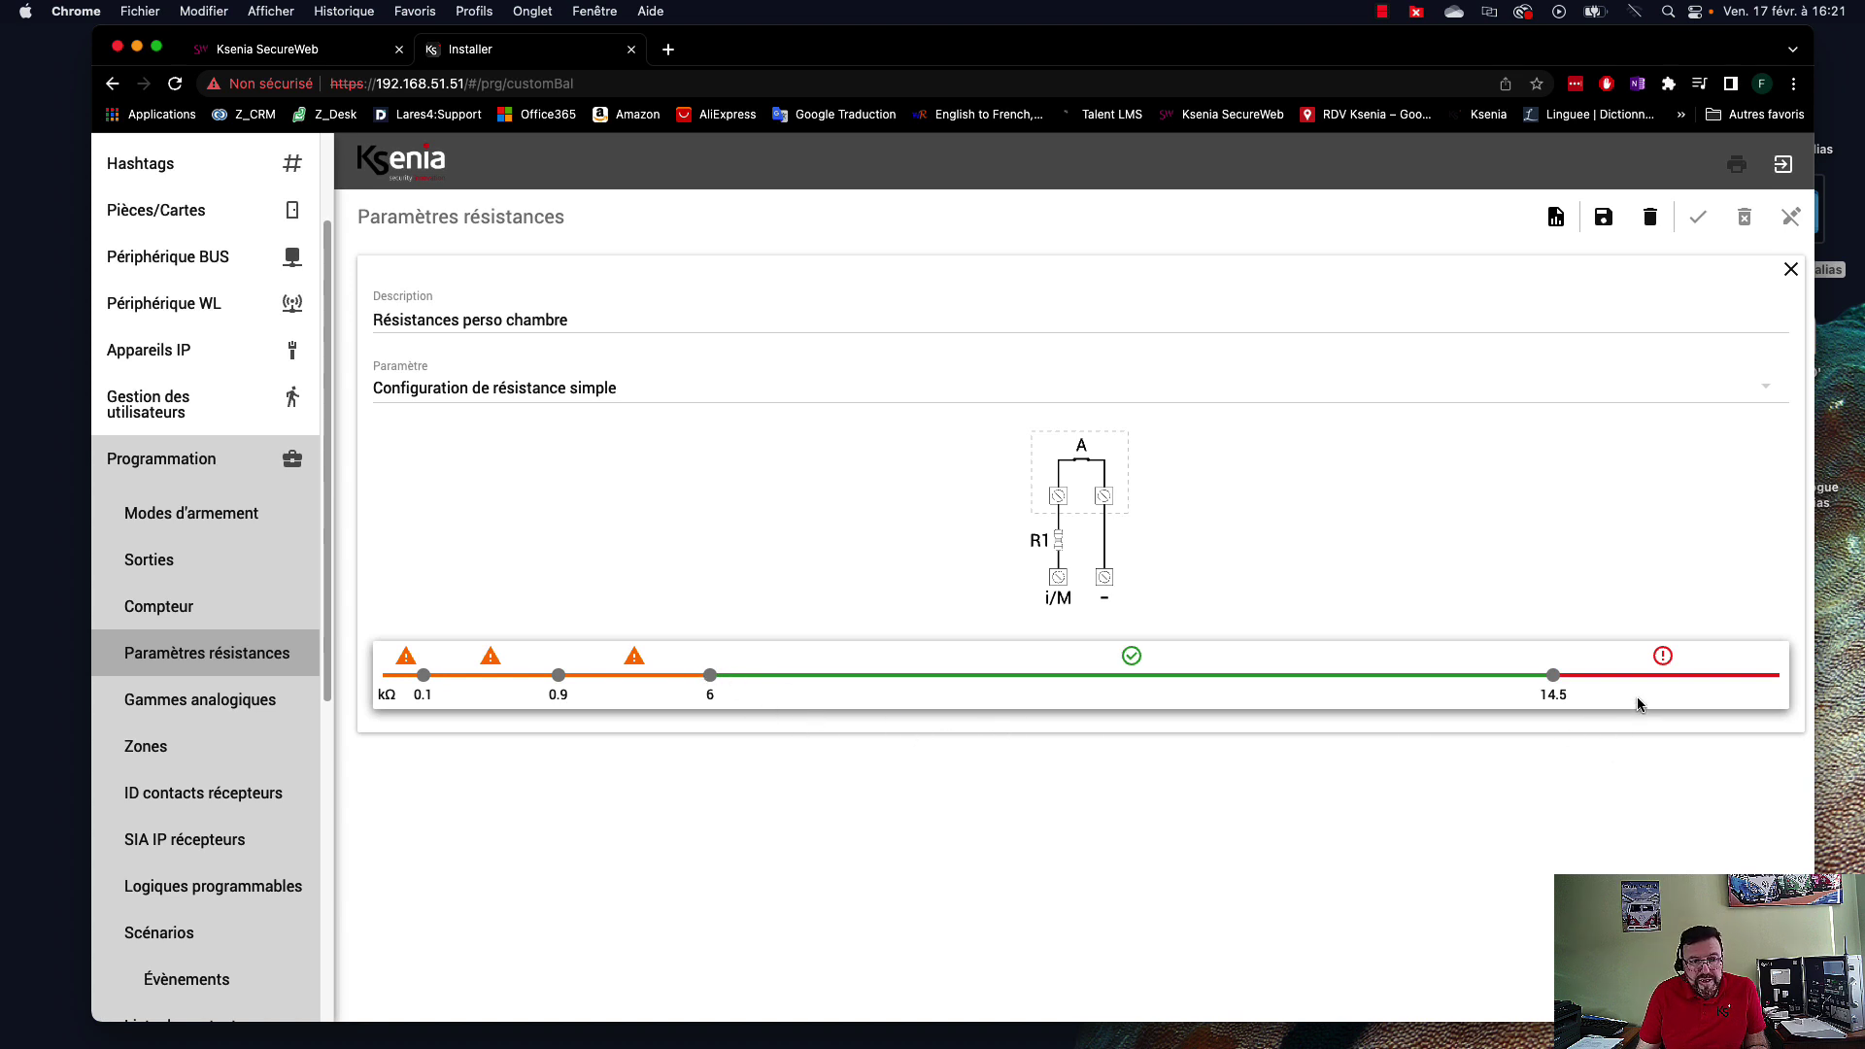
pyautogui.click(632, 683)
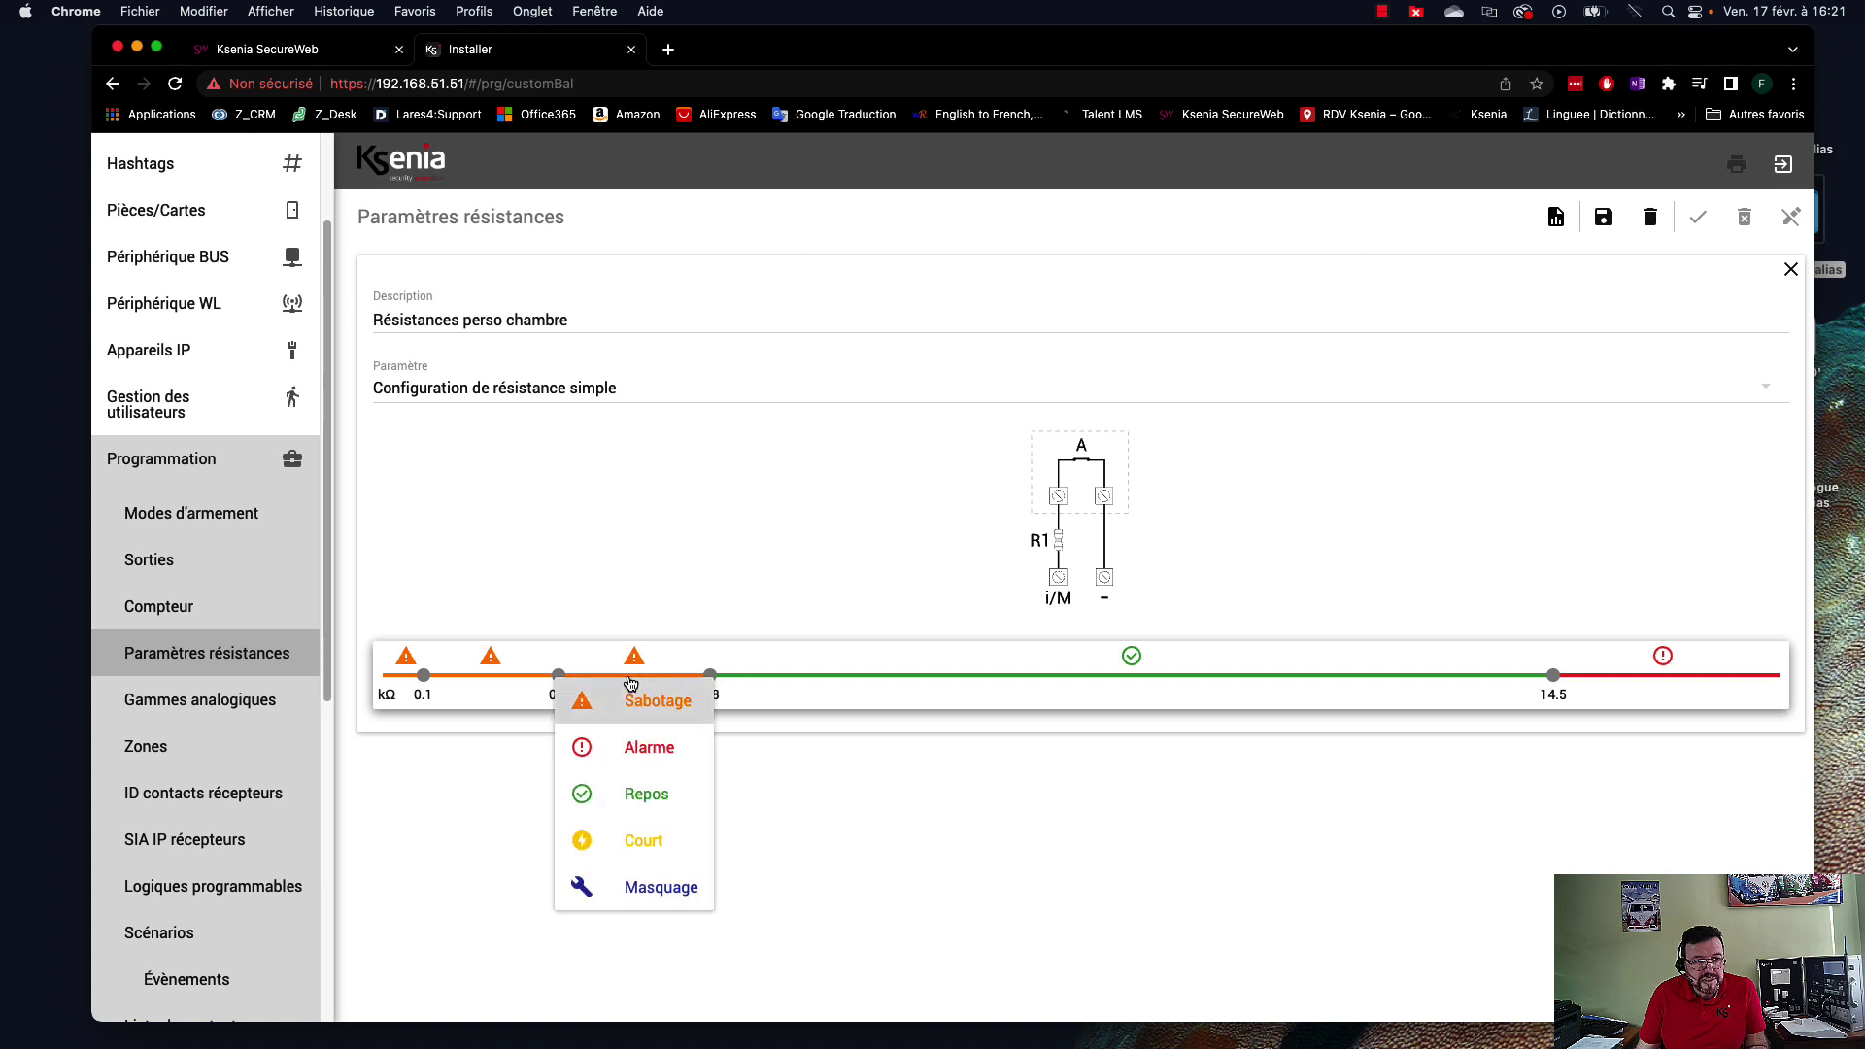
pyautogui.click(632, 748)
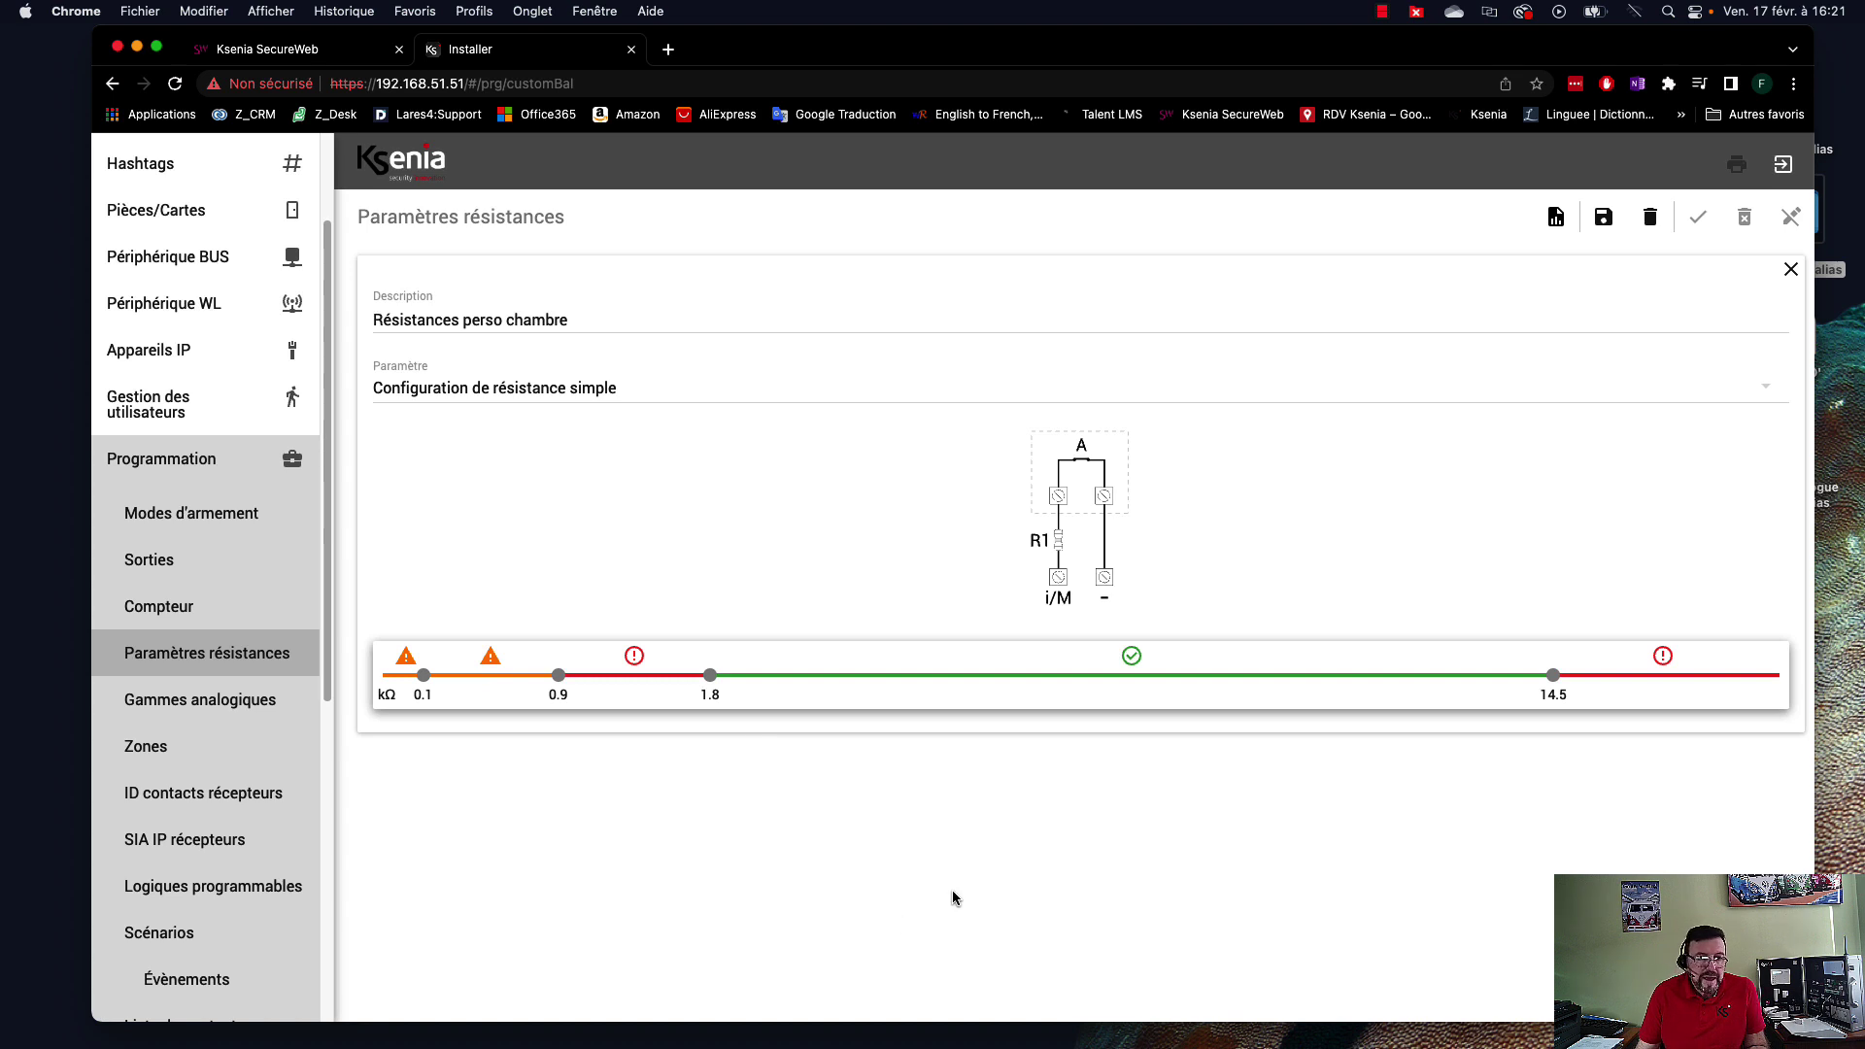
pyautogui.click(1116, 677)
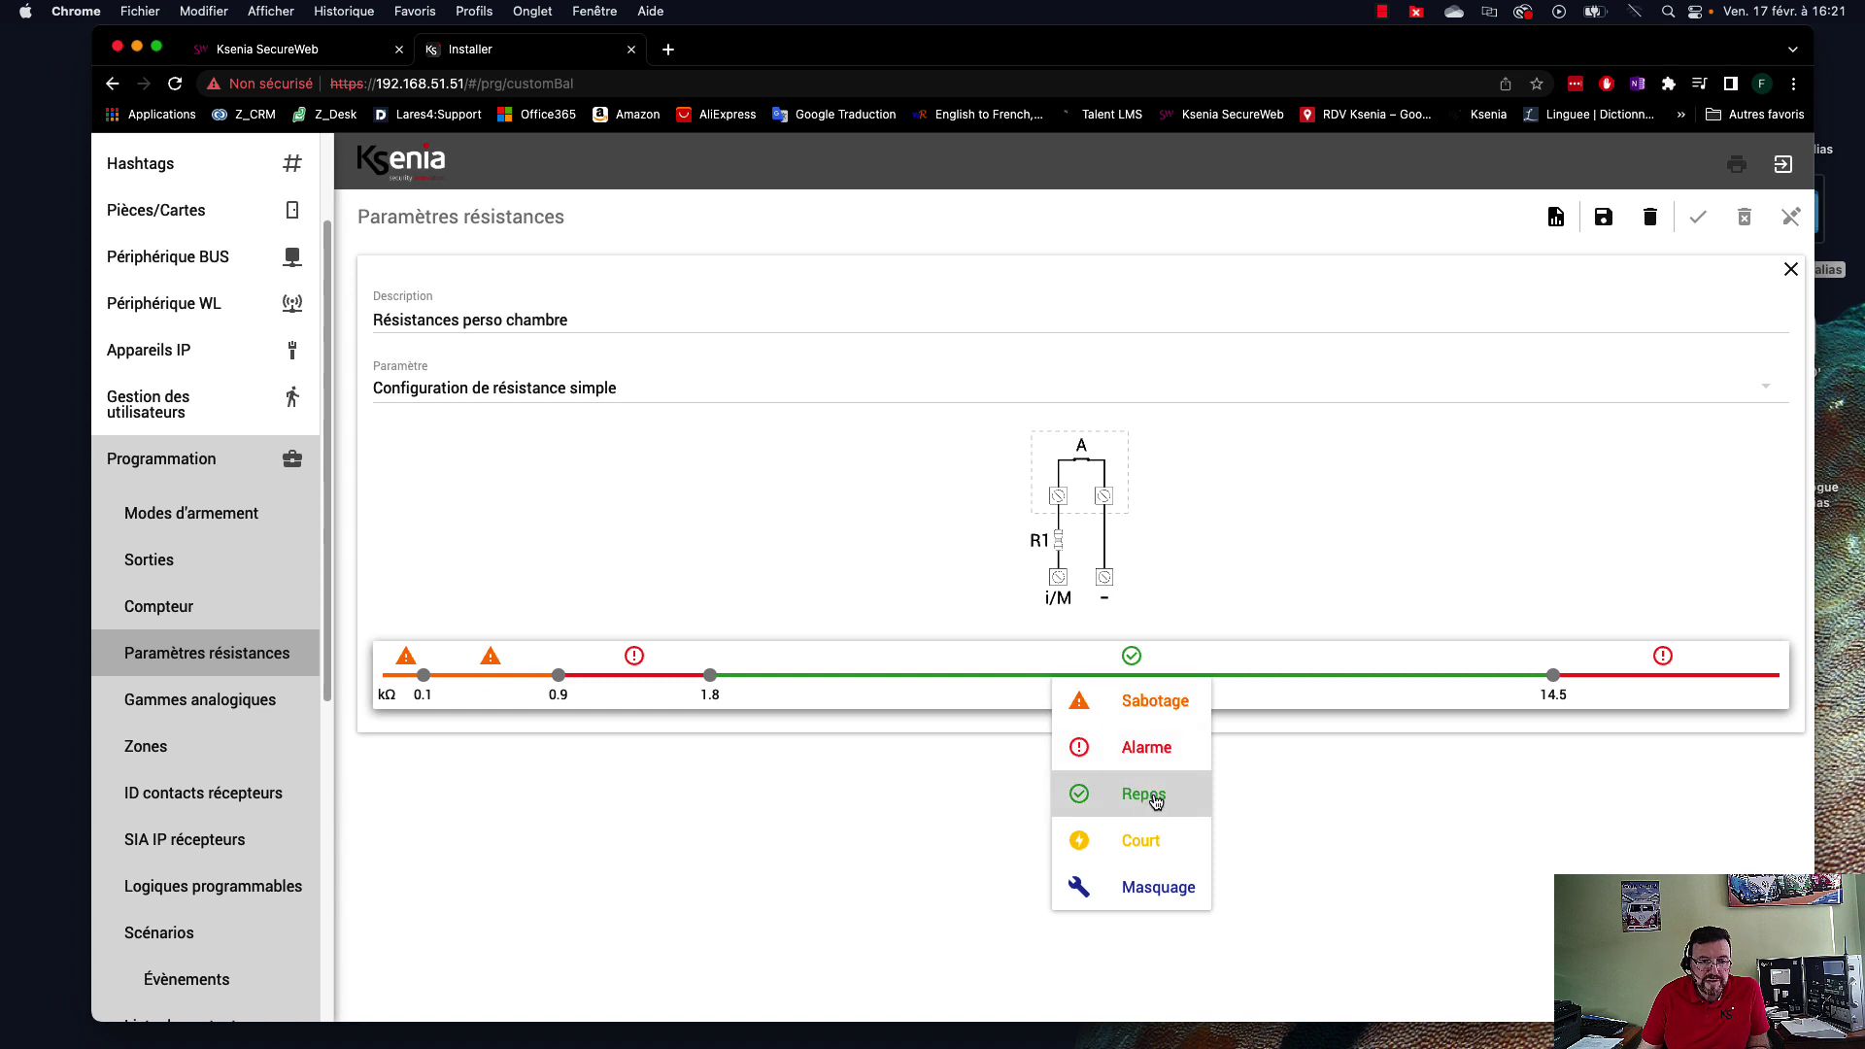
pyautogui.click(1003, 674)
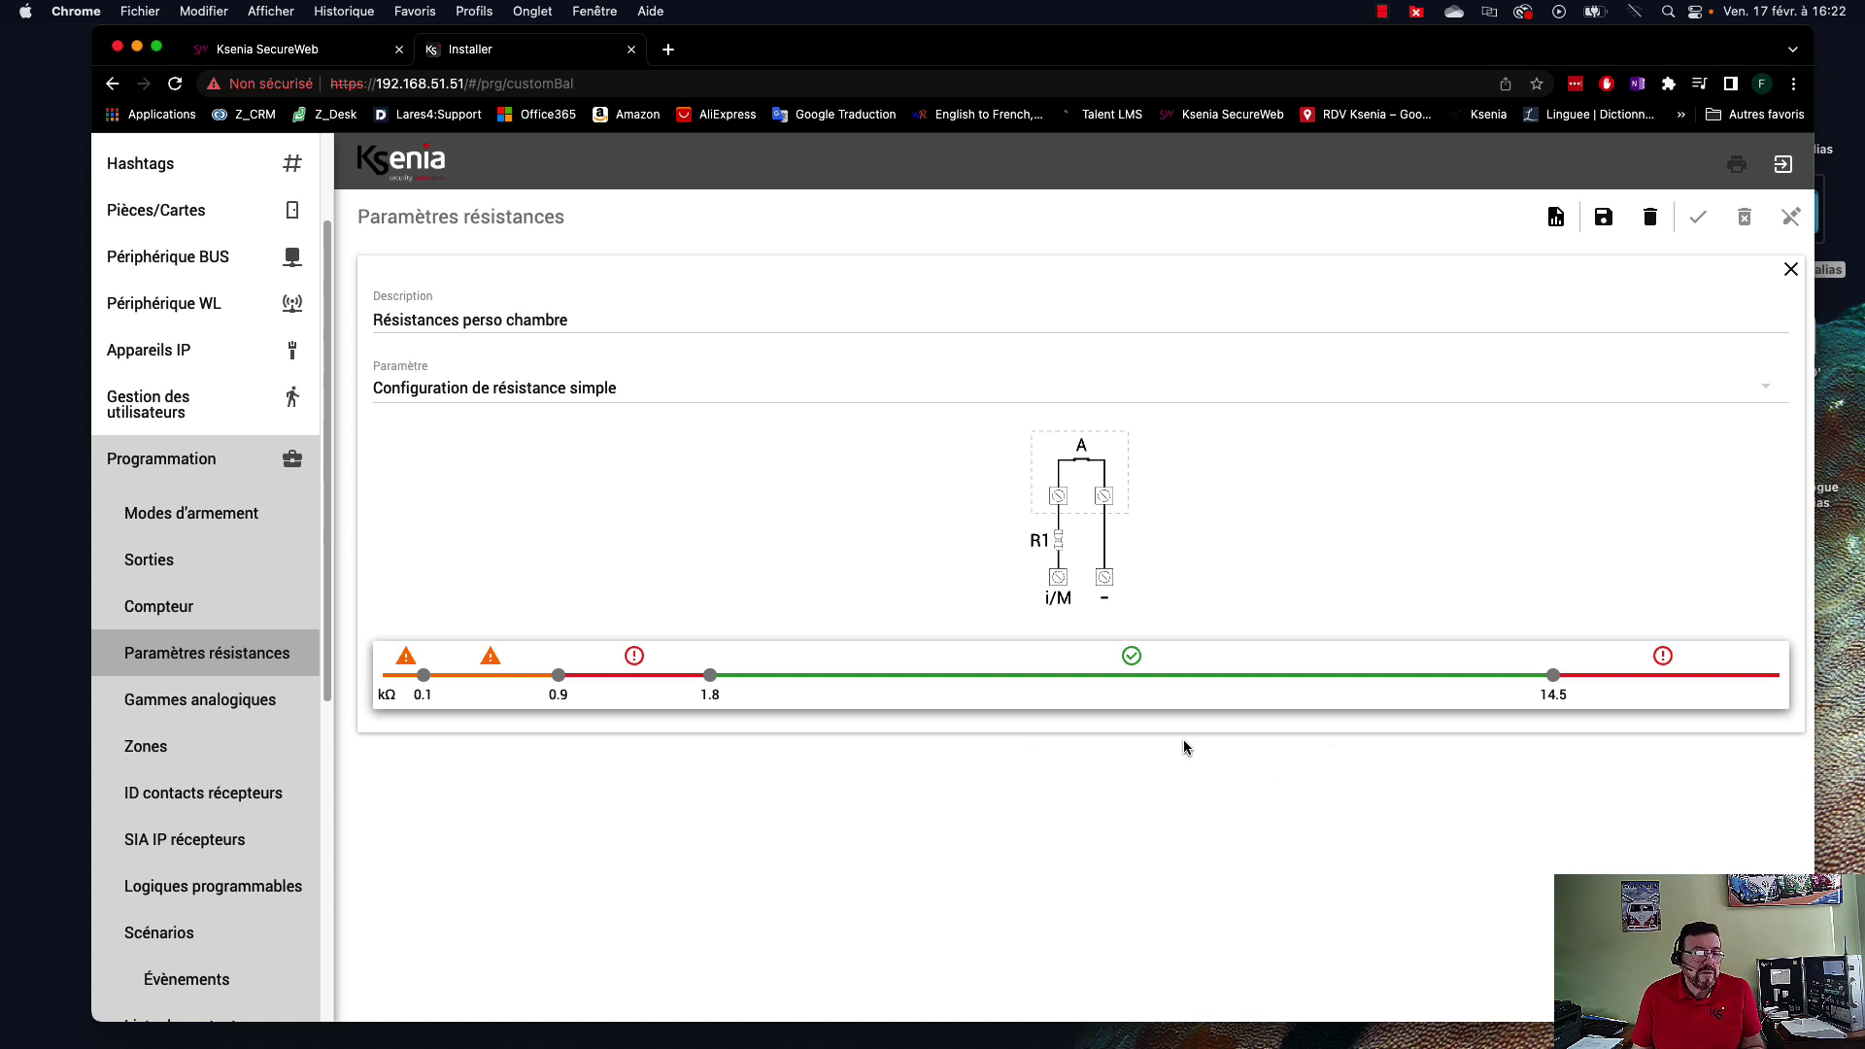
pyautogui.moveTo(710, 674); pyautogui.dragTo(839, 699)
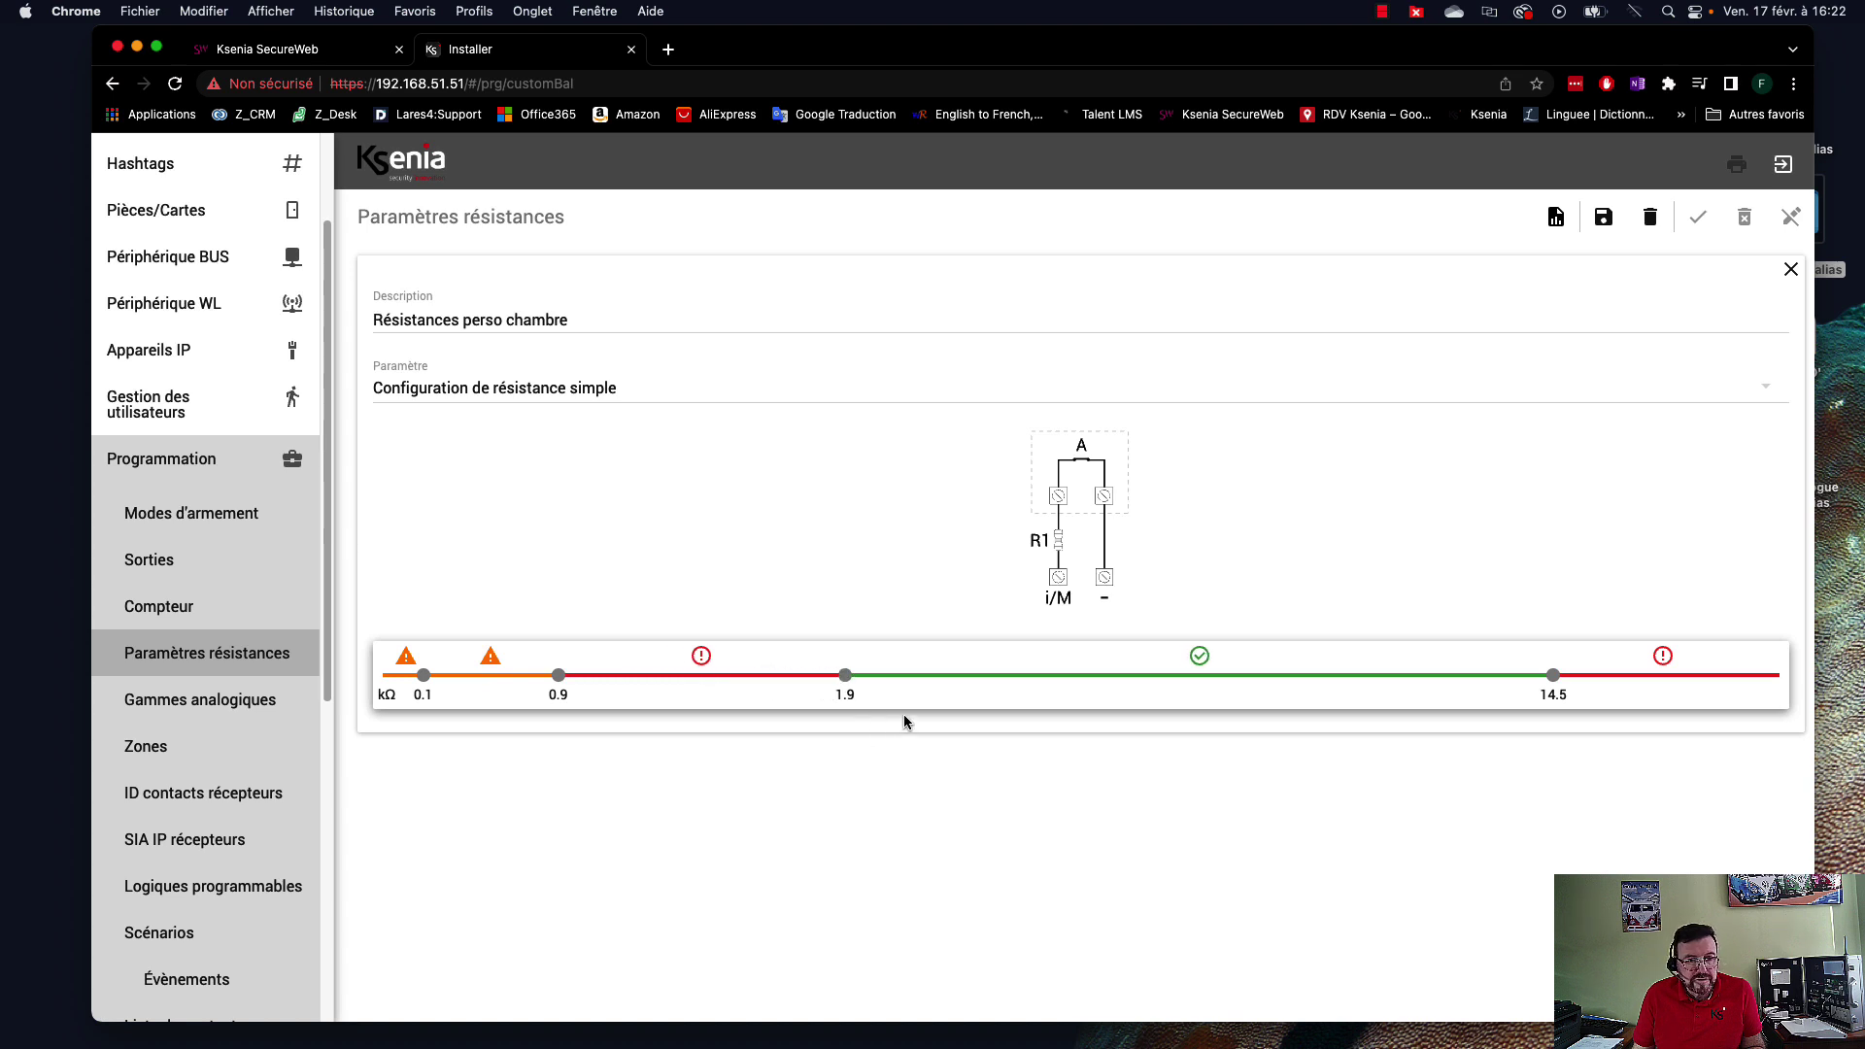
pyautogui.click(762, 681)
pyautogui.click(731, 743)
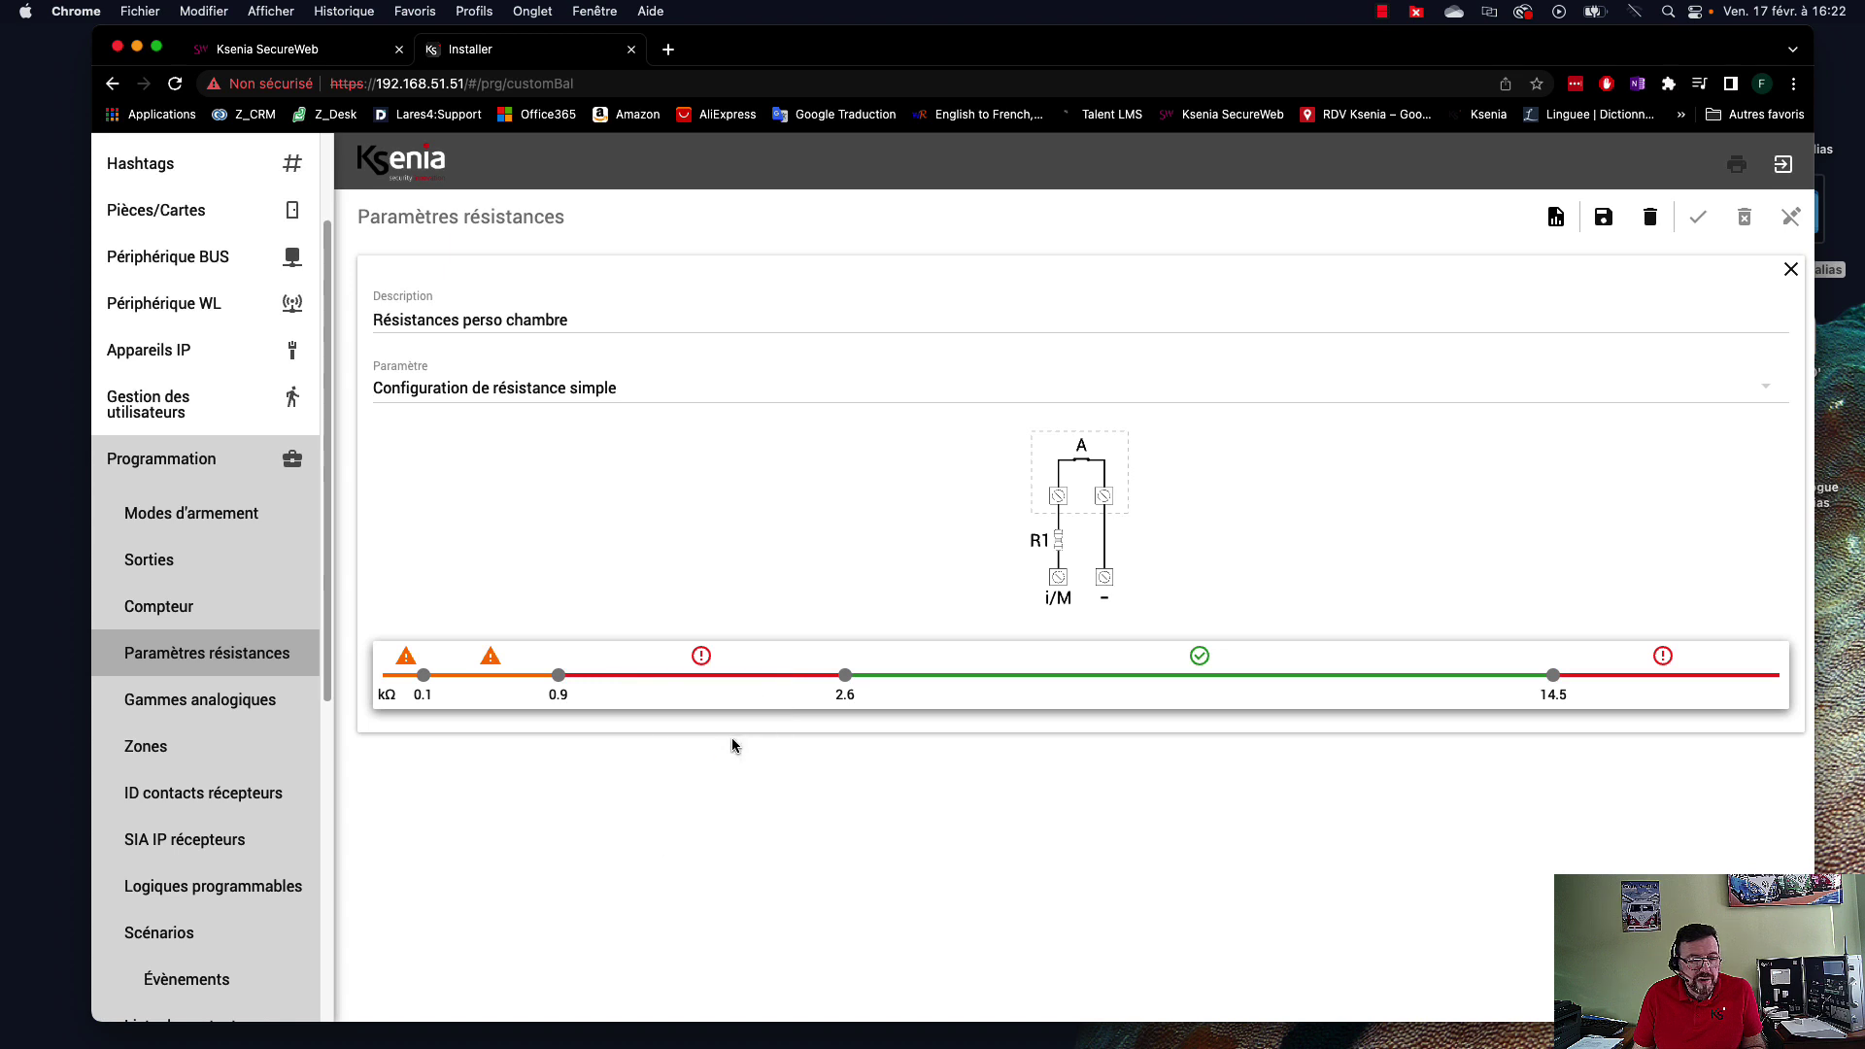
# Bring the upper alarm threshold down from 14.5 kΩ to 6.2 kΩ.
pyautogui.moveTo(1554, 675); pyautogui.dragTo(1261, 673)
pyautogui.click(1310, 680)
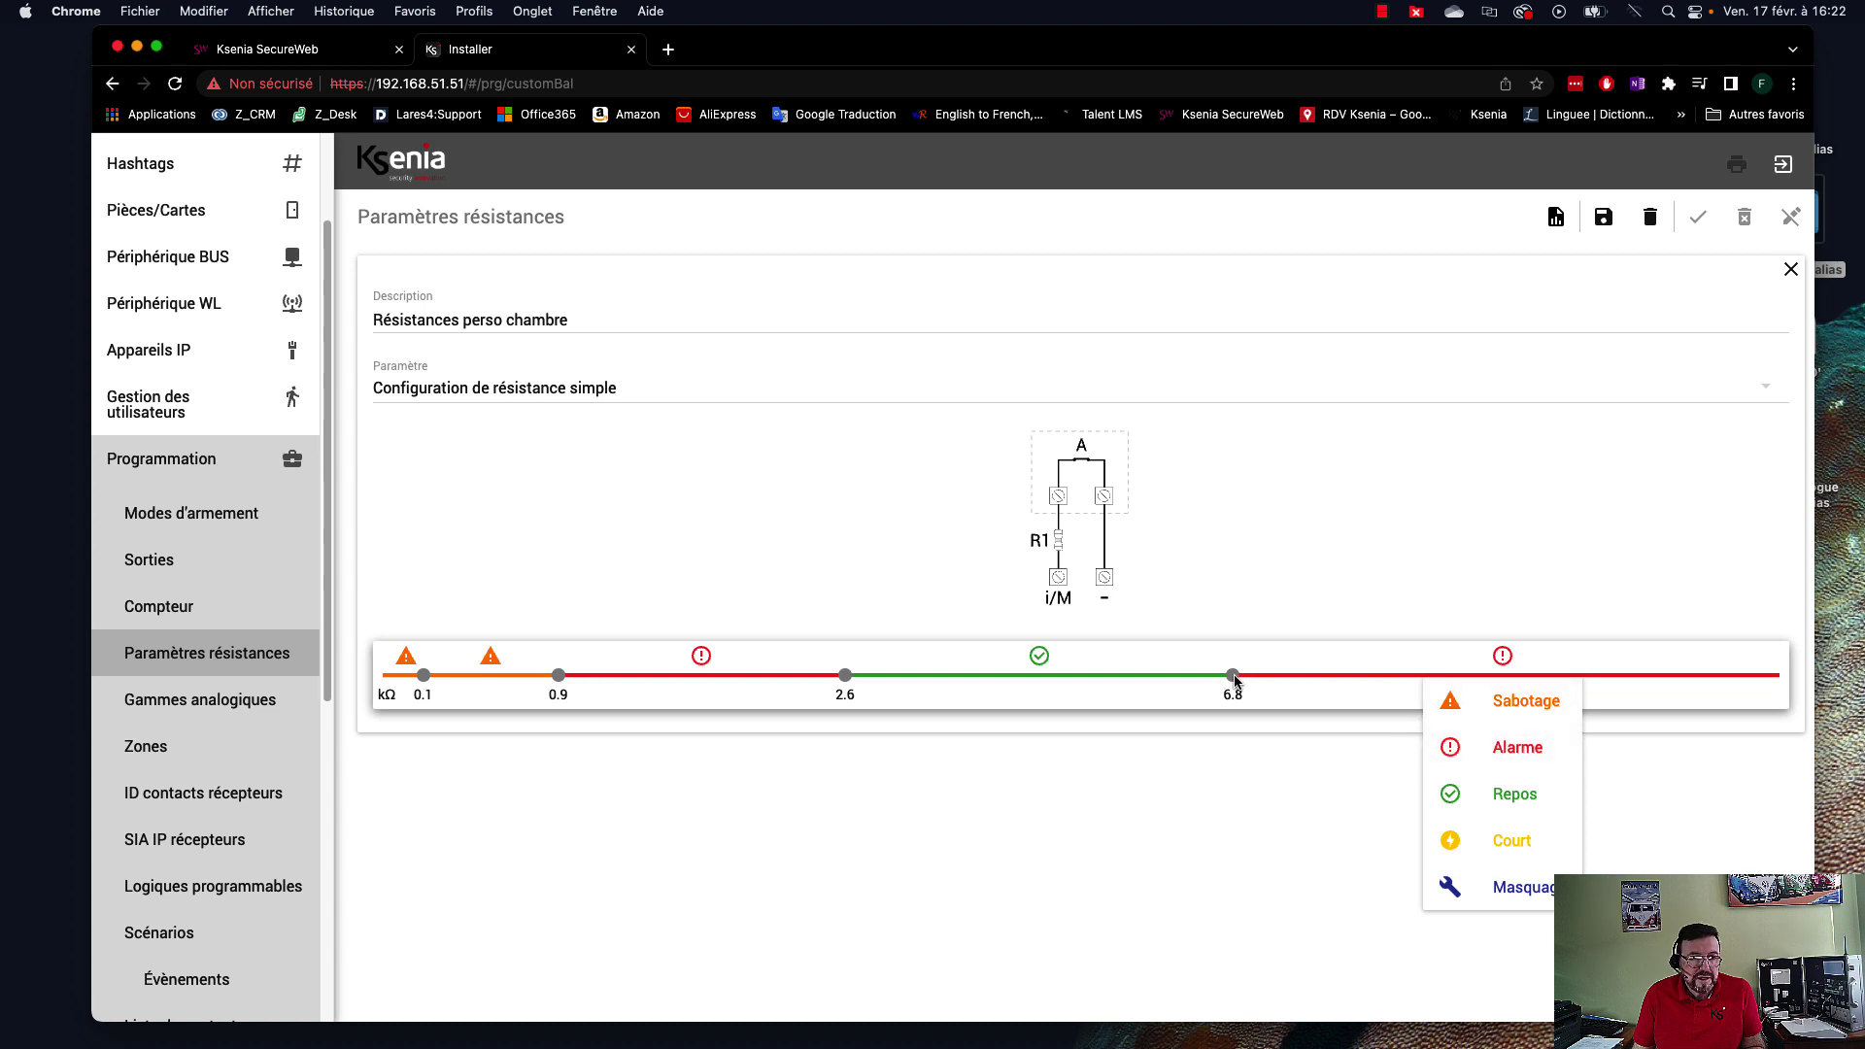
pyautogui.moveTo(1235, 681); pyautogui.dragTo(1224, 674)
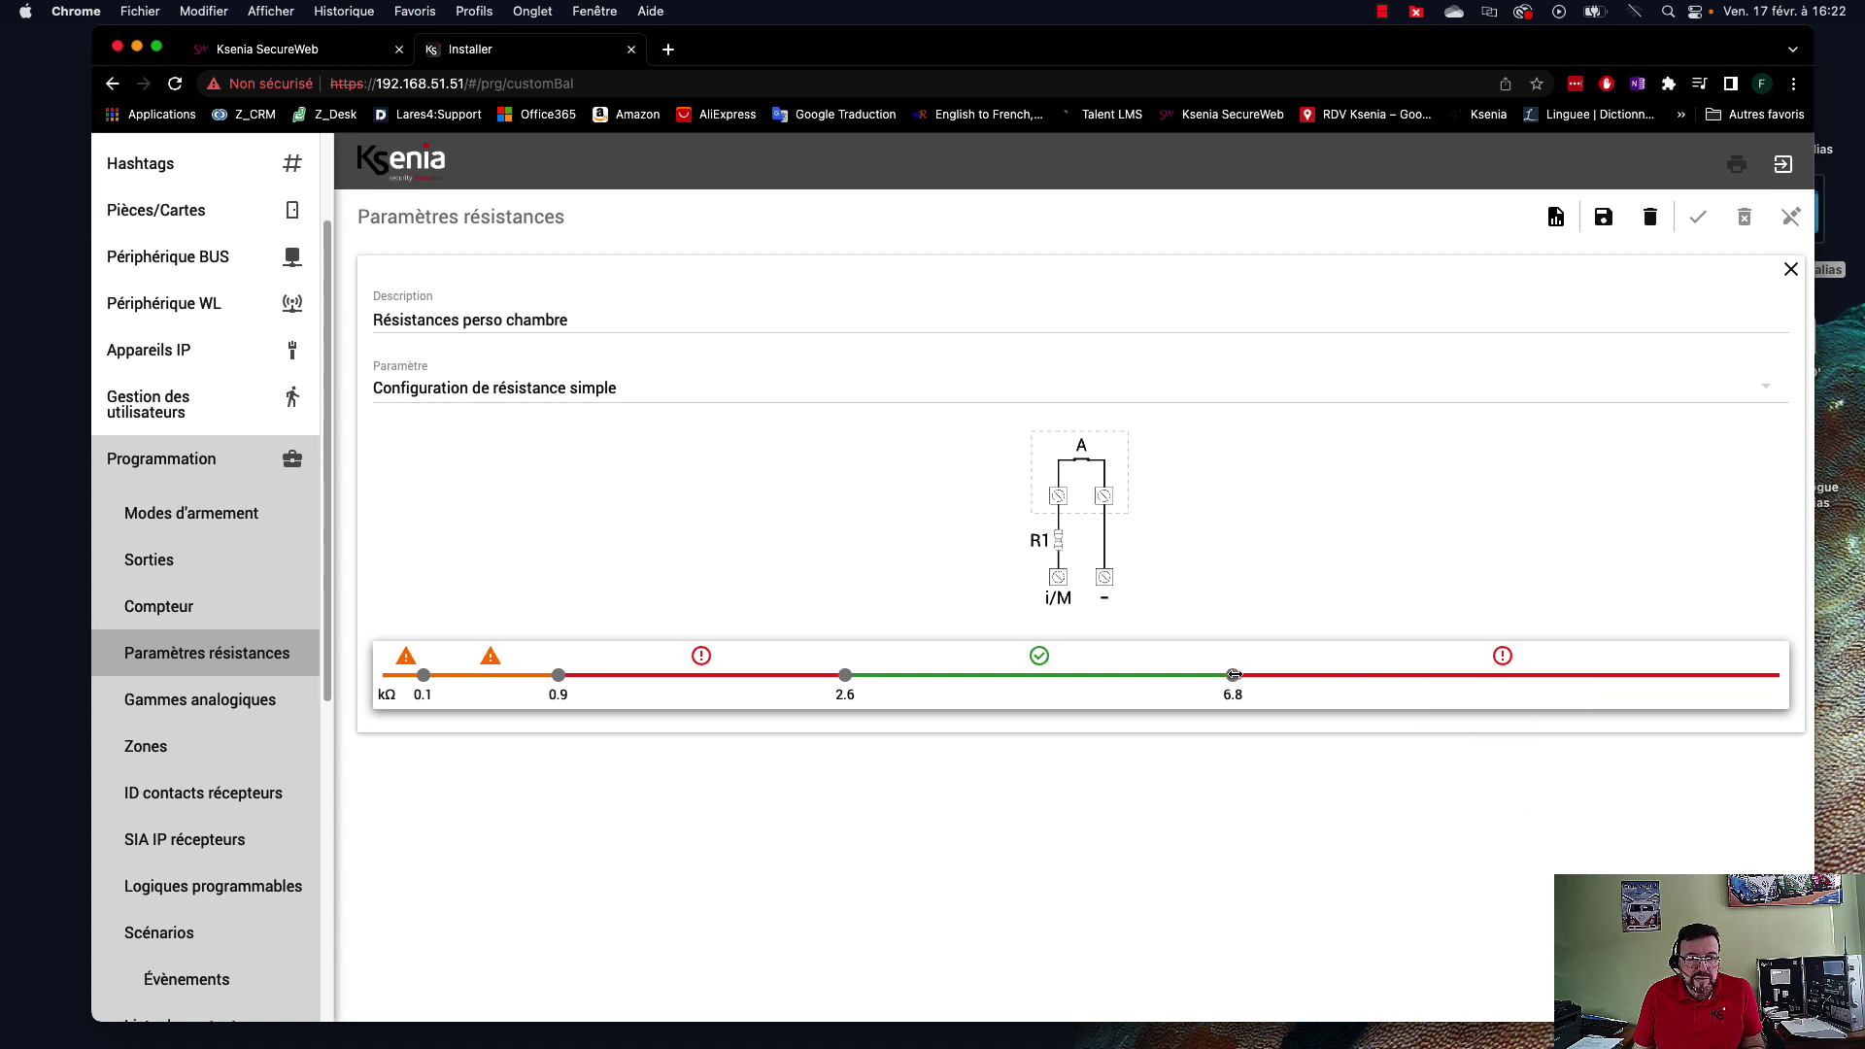
pyautogui.click(1283, 683)
pyautogui.click(1214, 679)
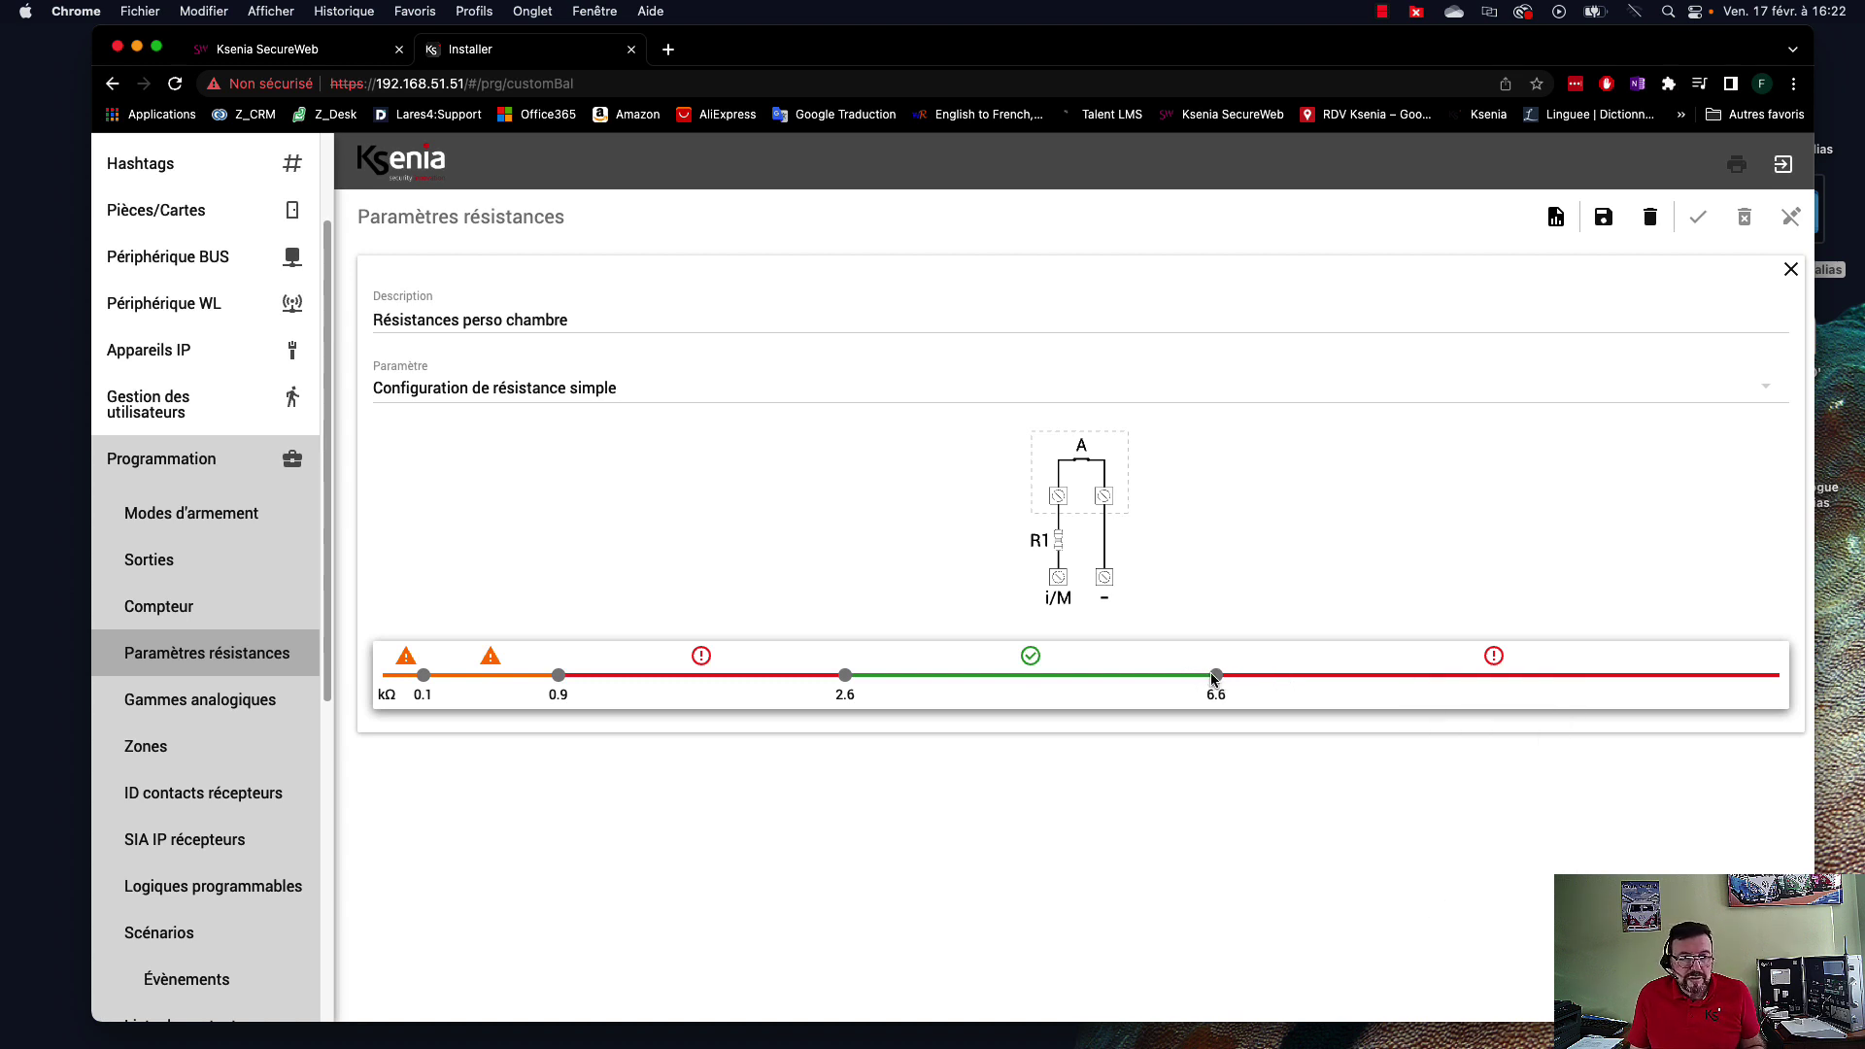
pyautogui.moveTo(1218, 678); pyautogui.dragTo(1182, 677)
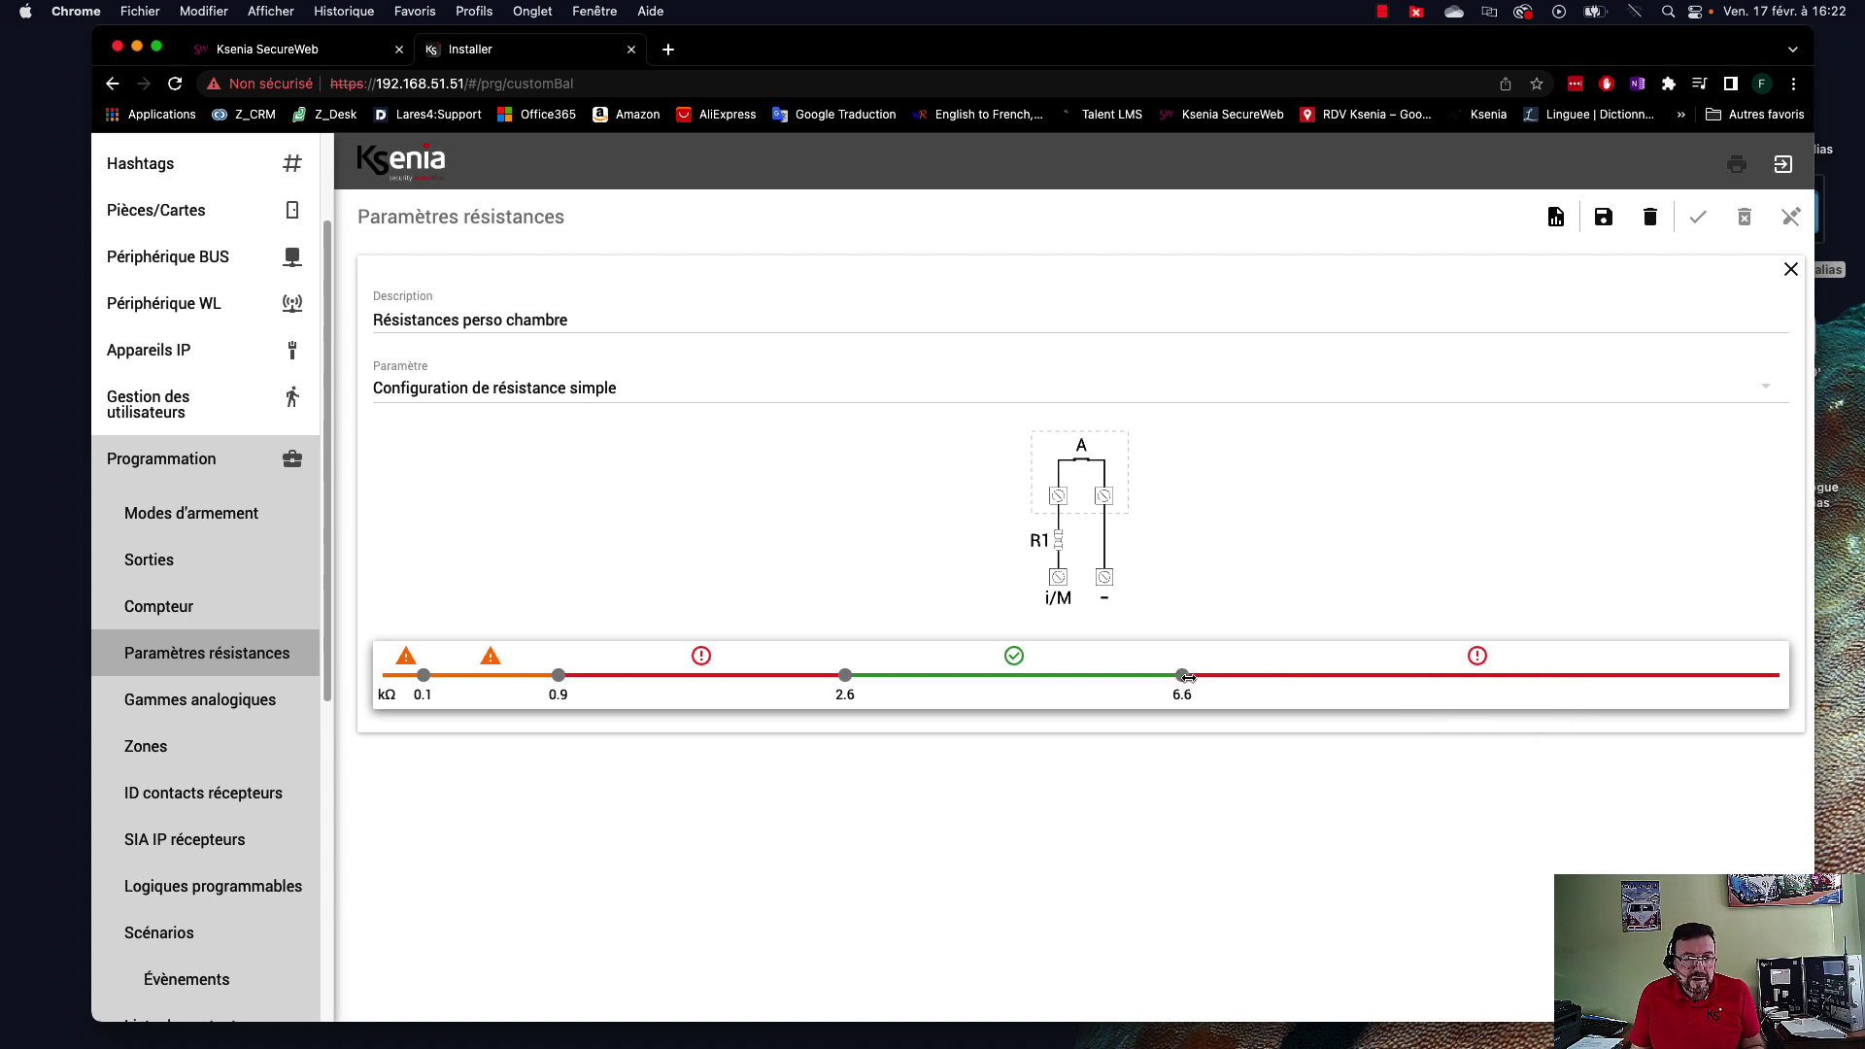
pyautogui.click(1222, 679)
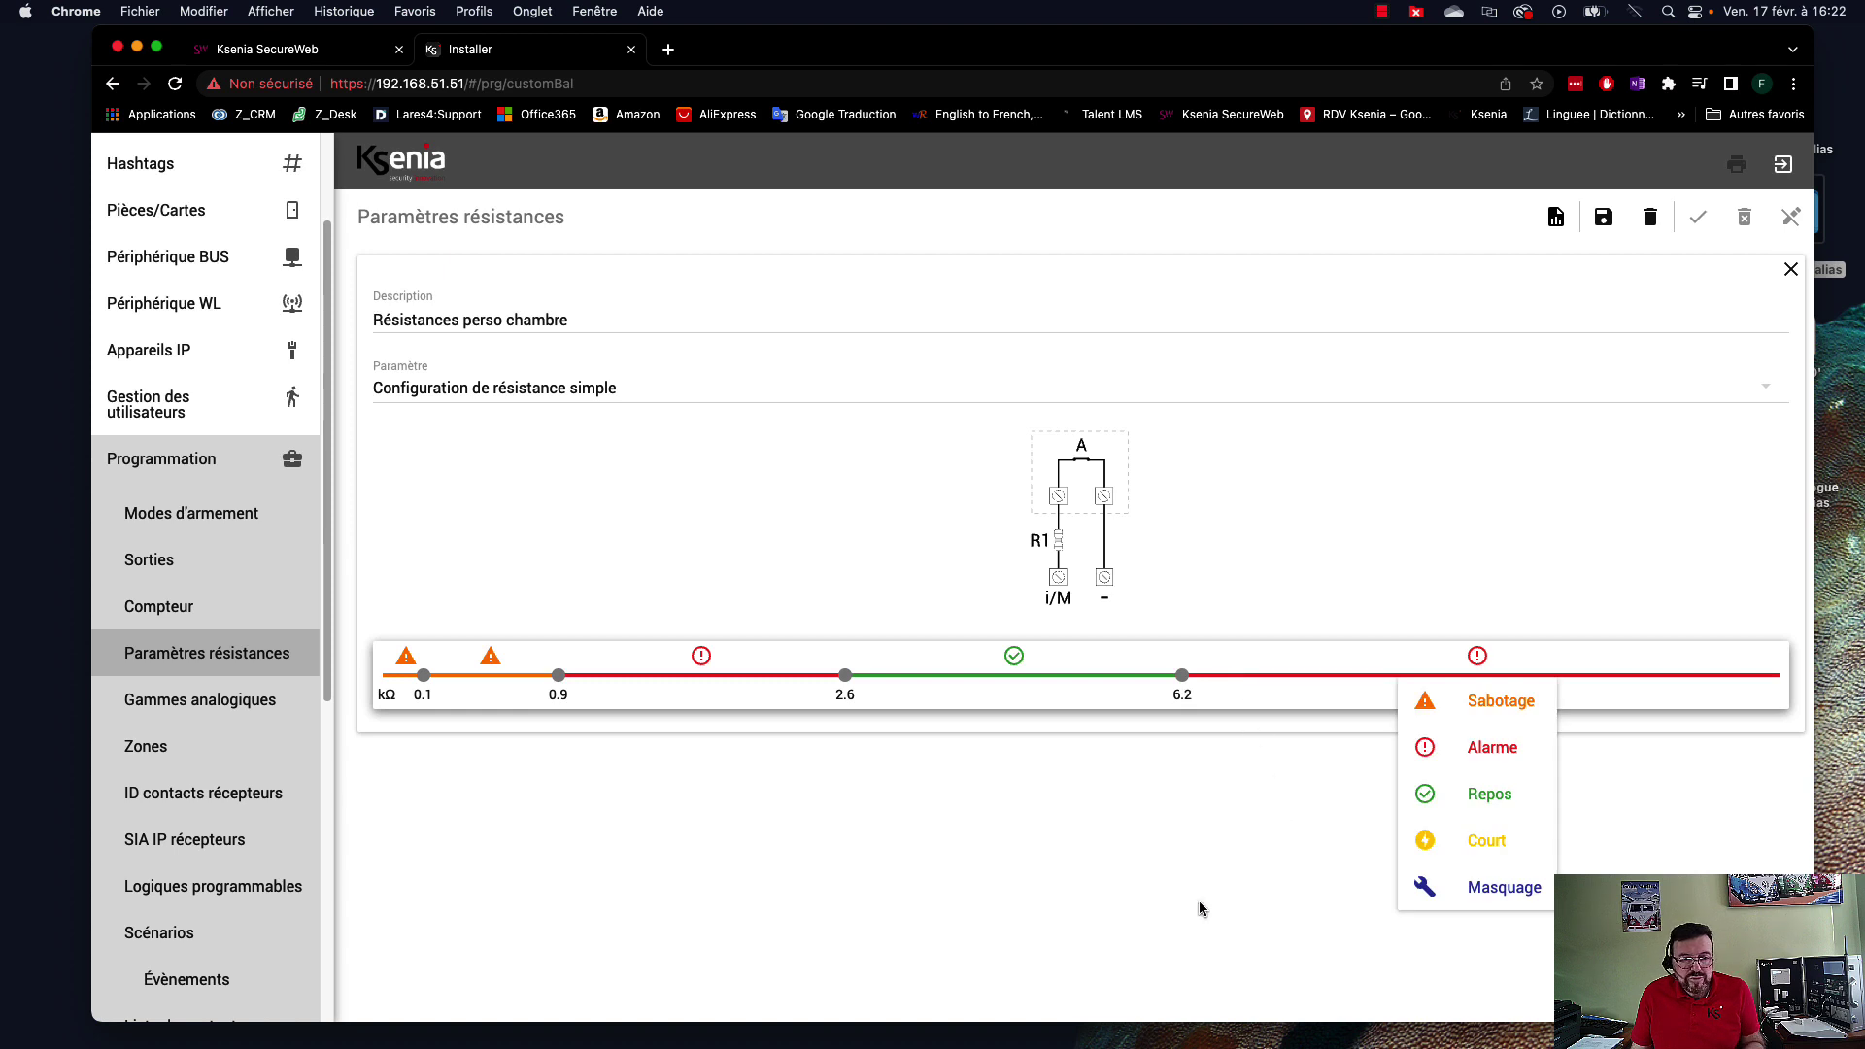
pyautogui.click(1072, 782)
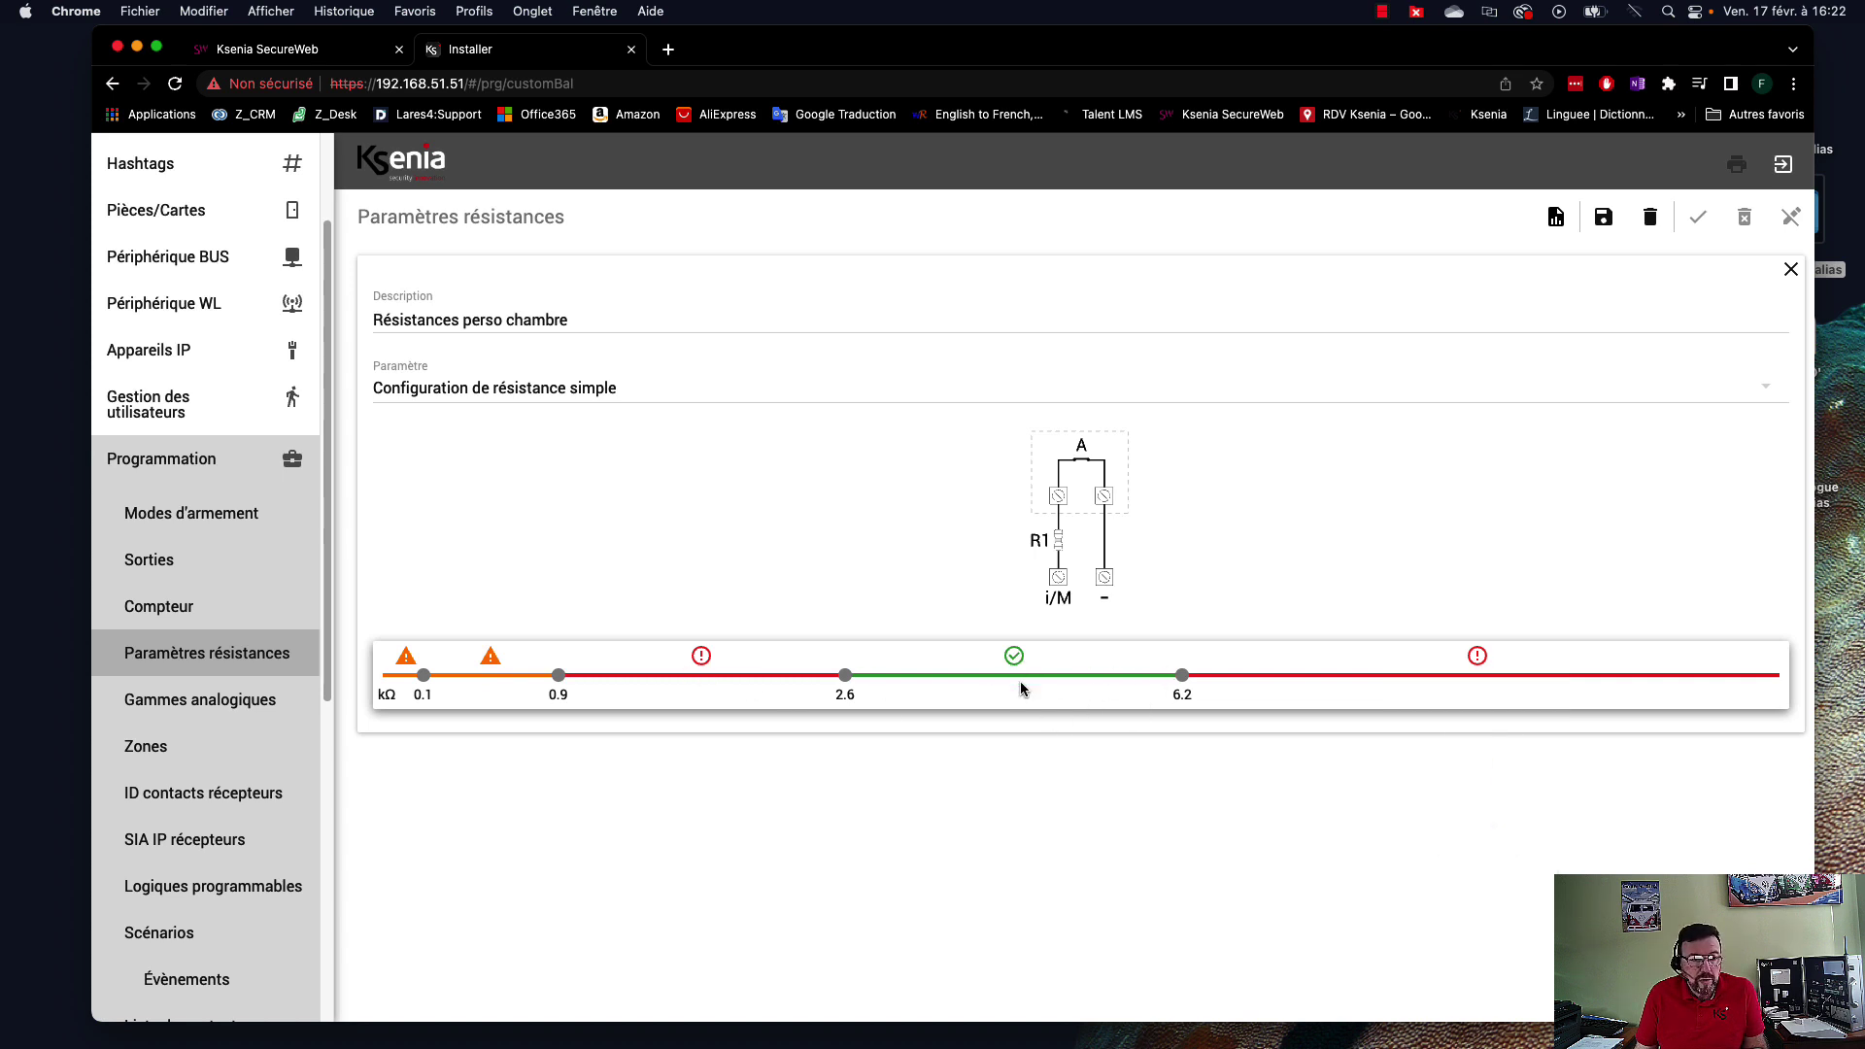
# Set the 0.1–0.9 kΩ range and the range below 0.1 kΩ to Alarme, and save the profile.
pyautogui.click(493, 680)
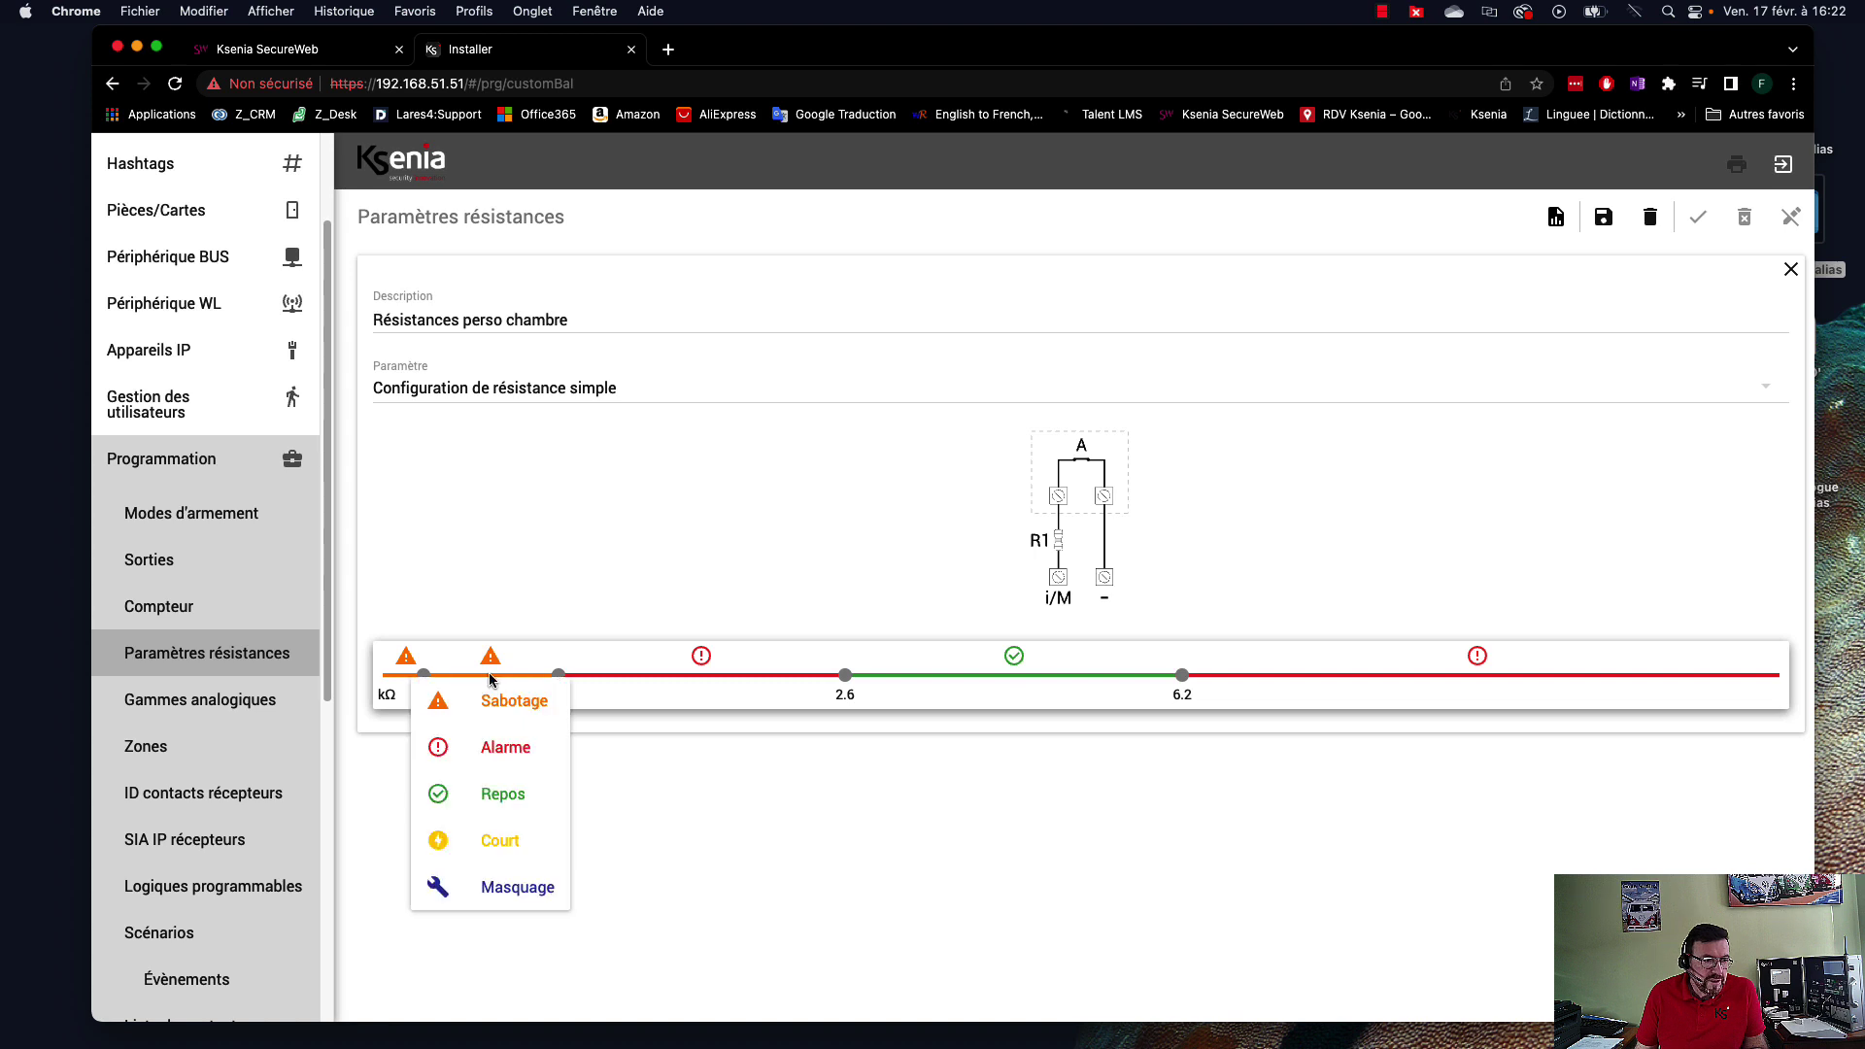
pyautogui.click(500, 762)
pyautogui.click(406, 678)
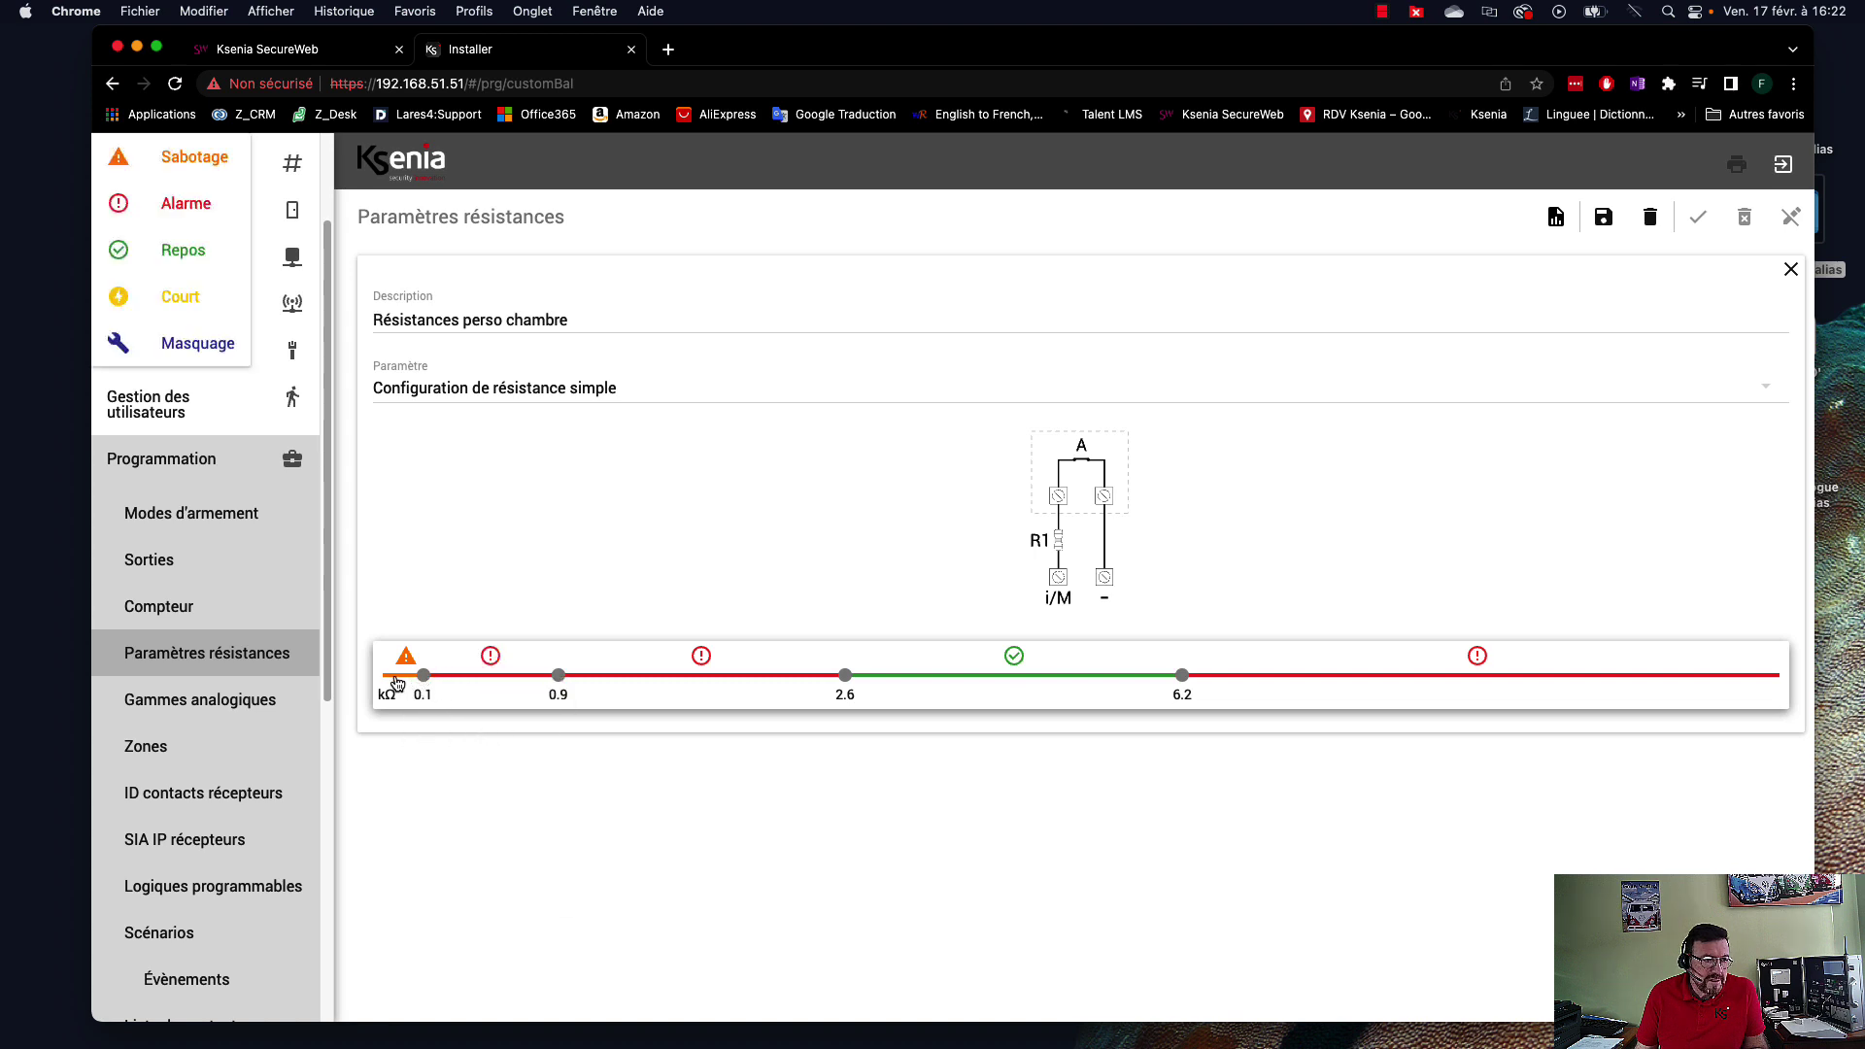
pyautogui.click(418, 750)
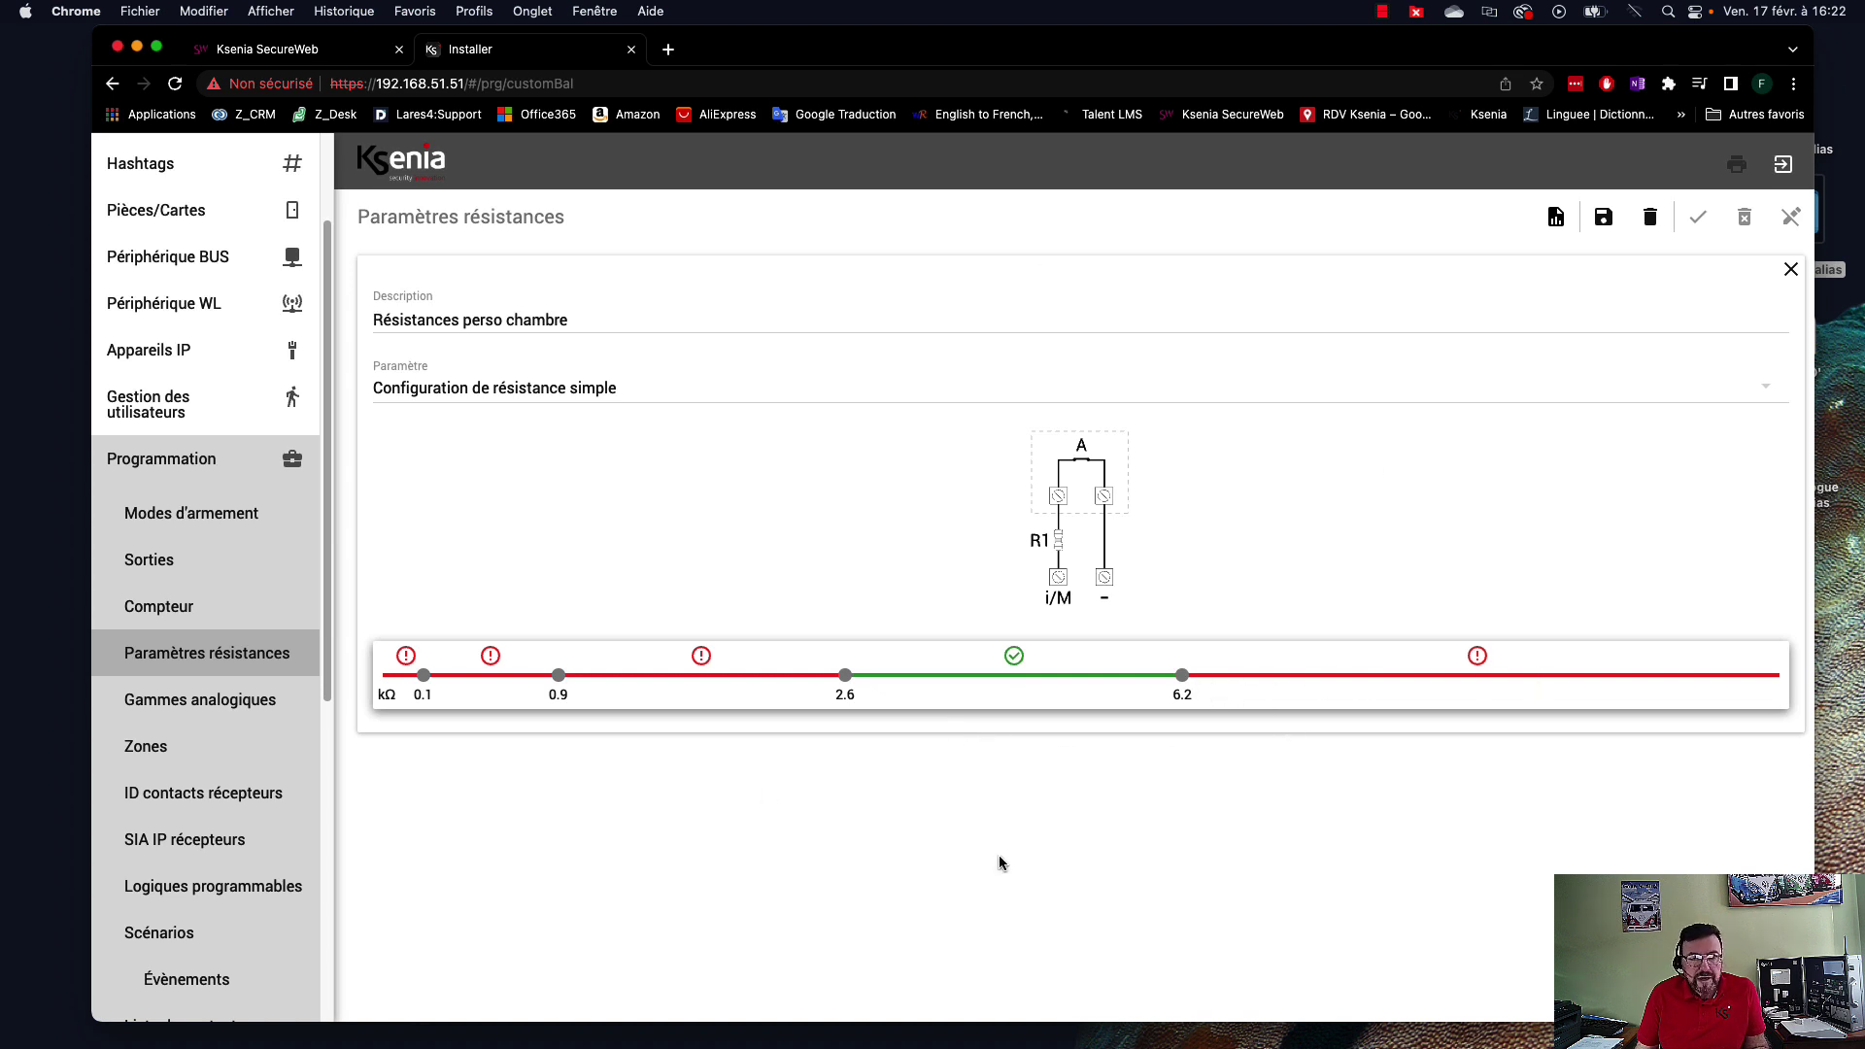
pyautogui.click(1603, 217)
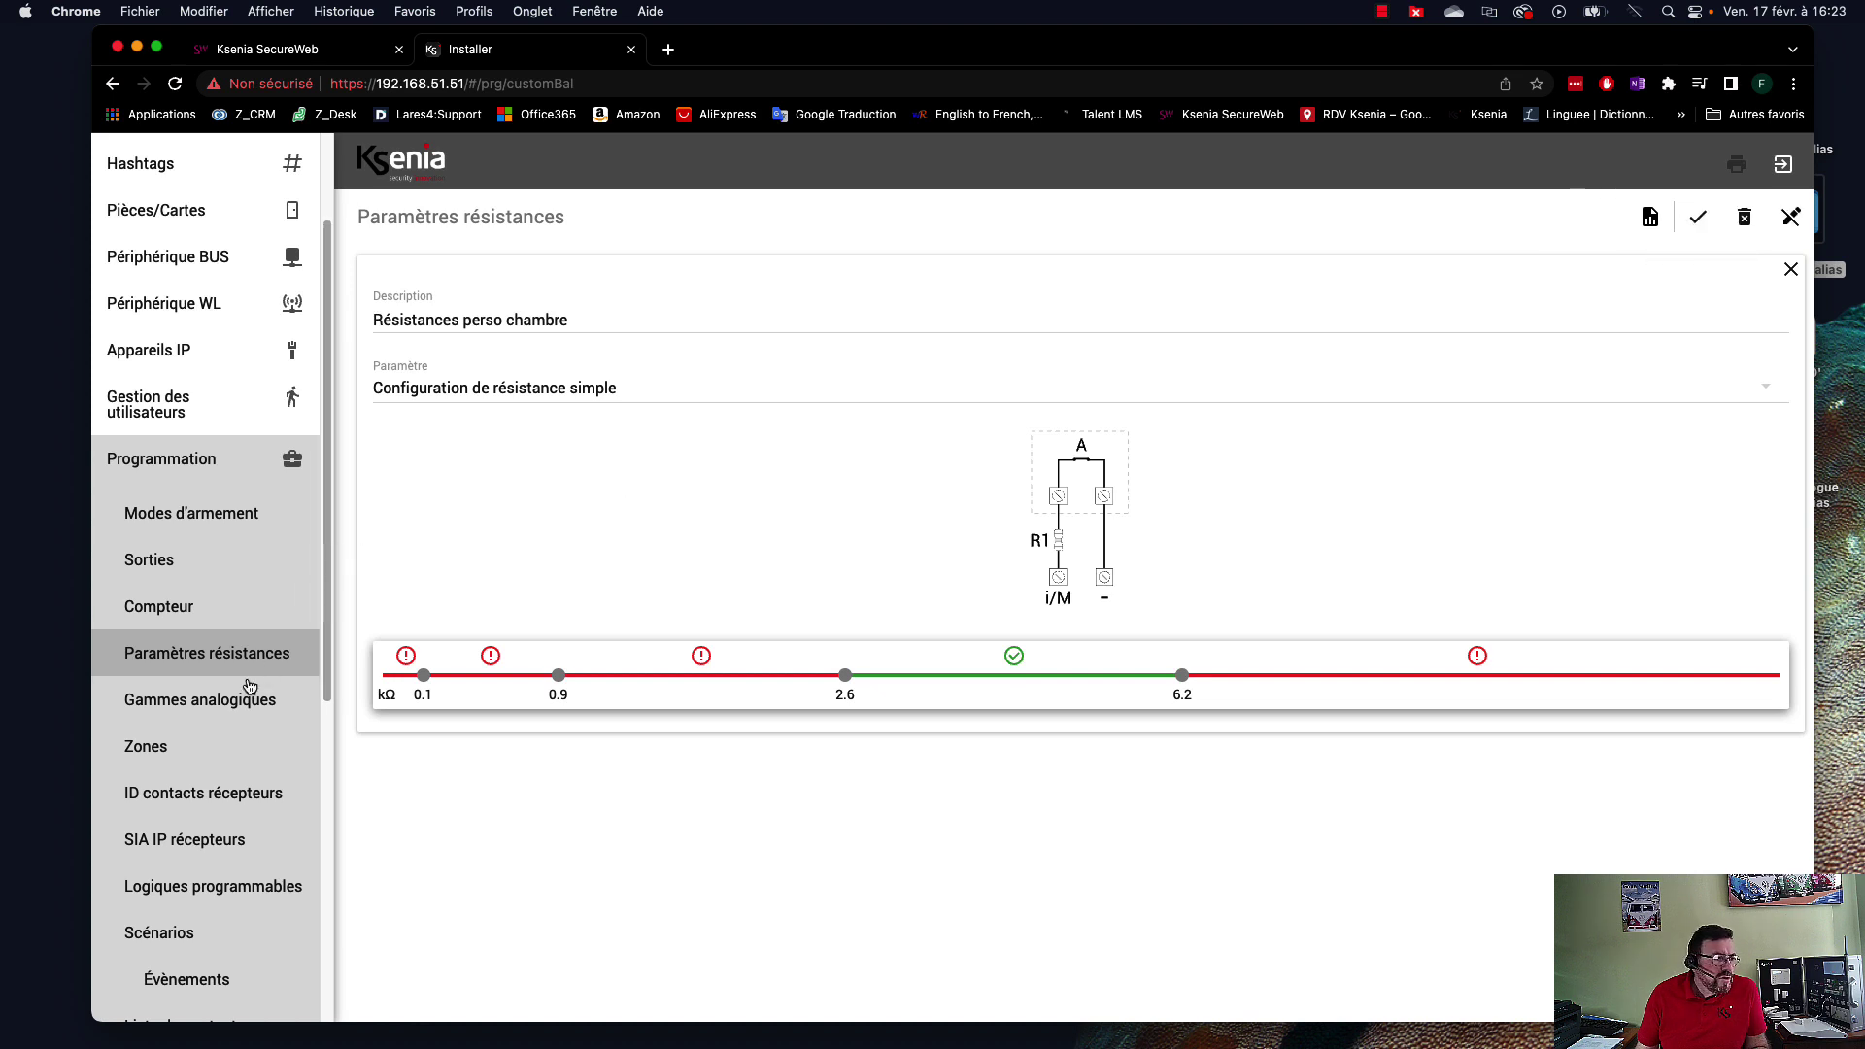
# Open the Zones list and compare zone 4's settings with zone 2's.
pyautogui.click(175, 748)
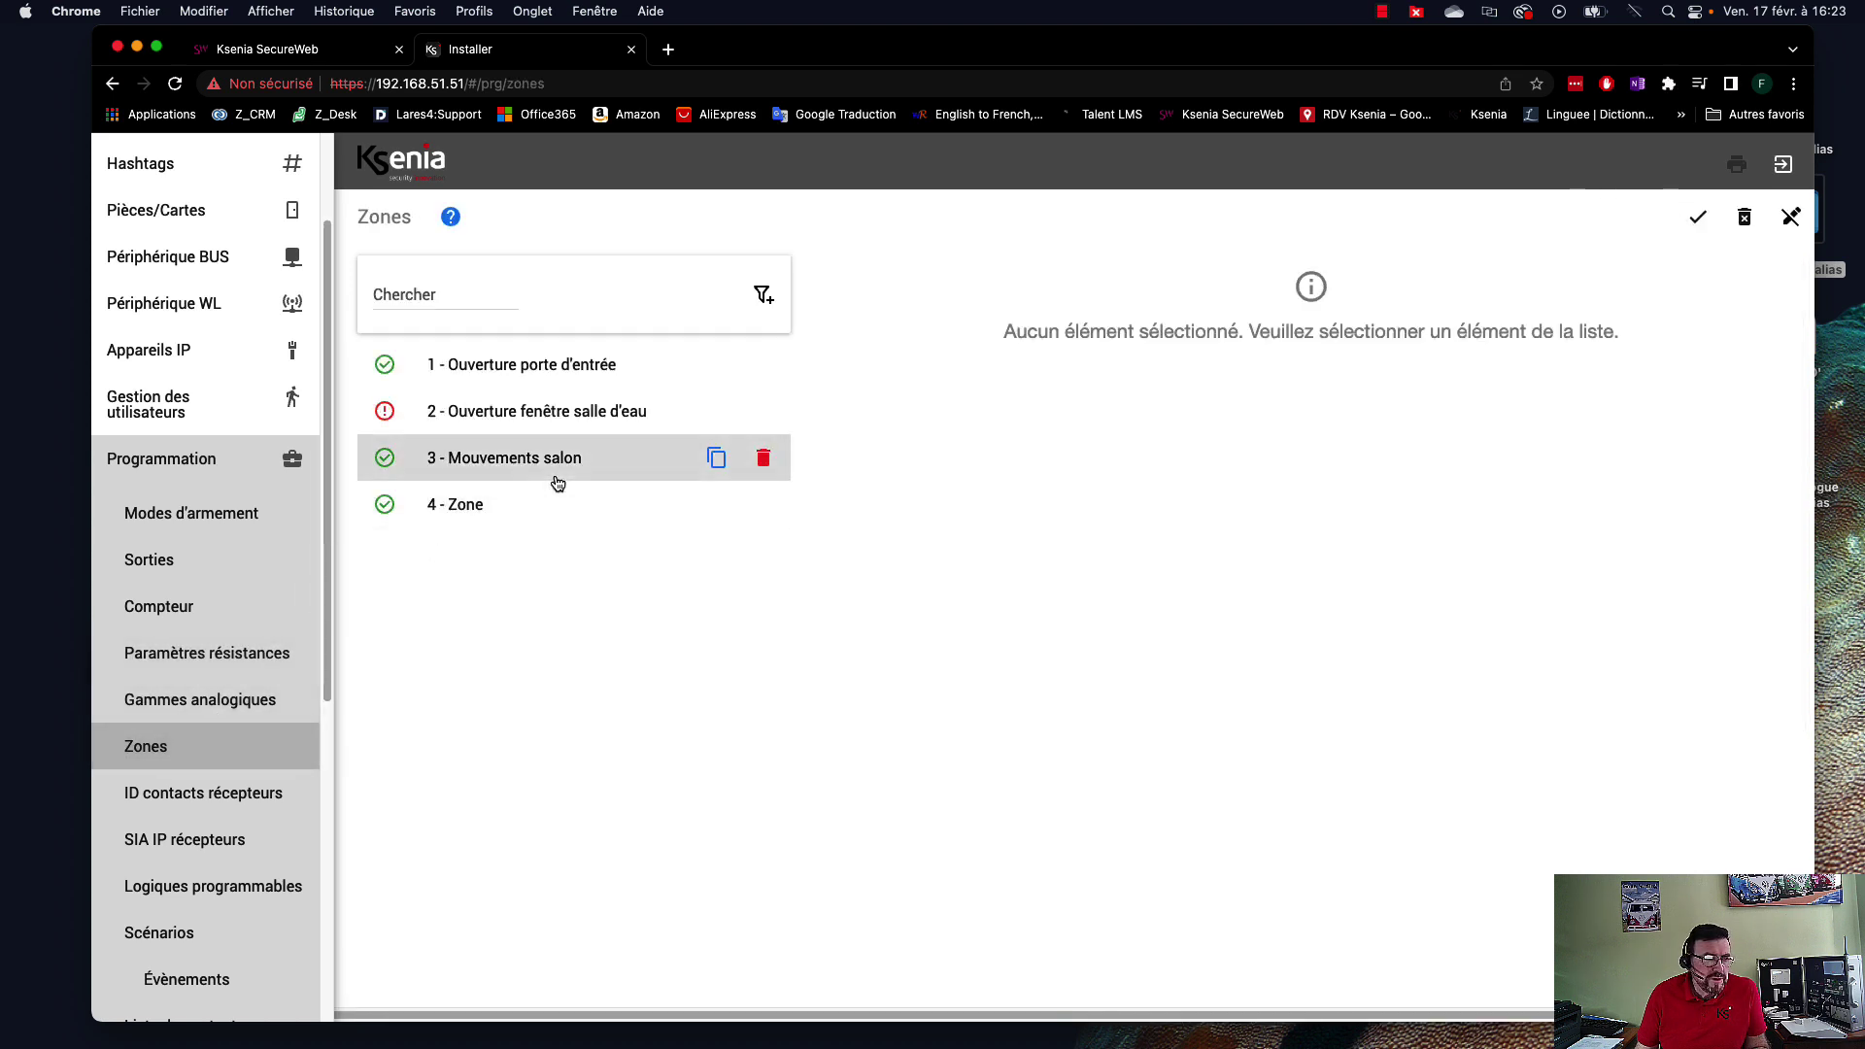
pyautogui.click(458, 513)
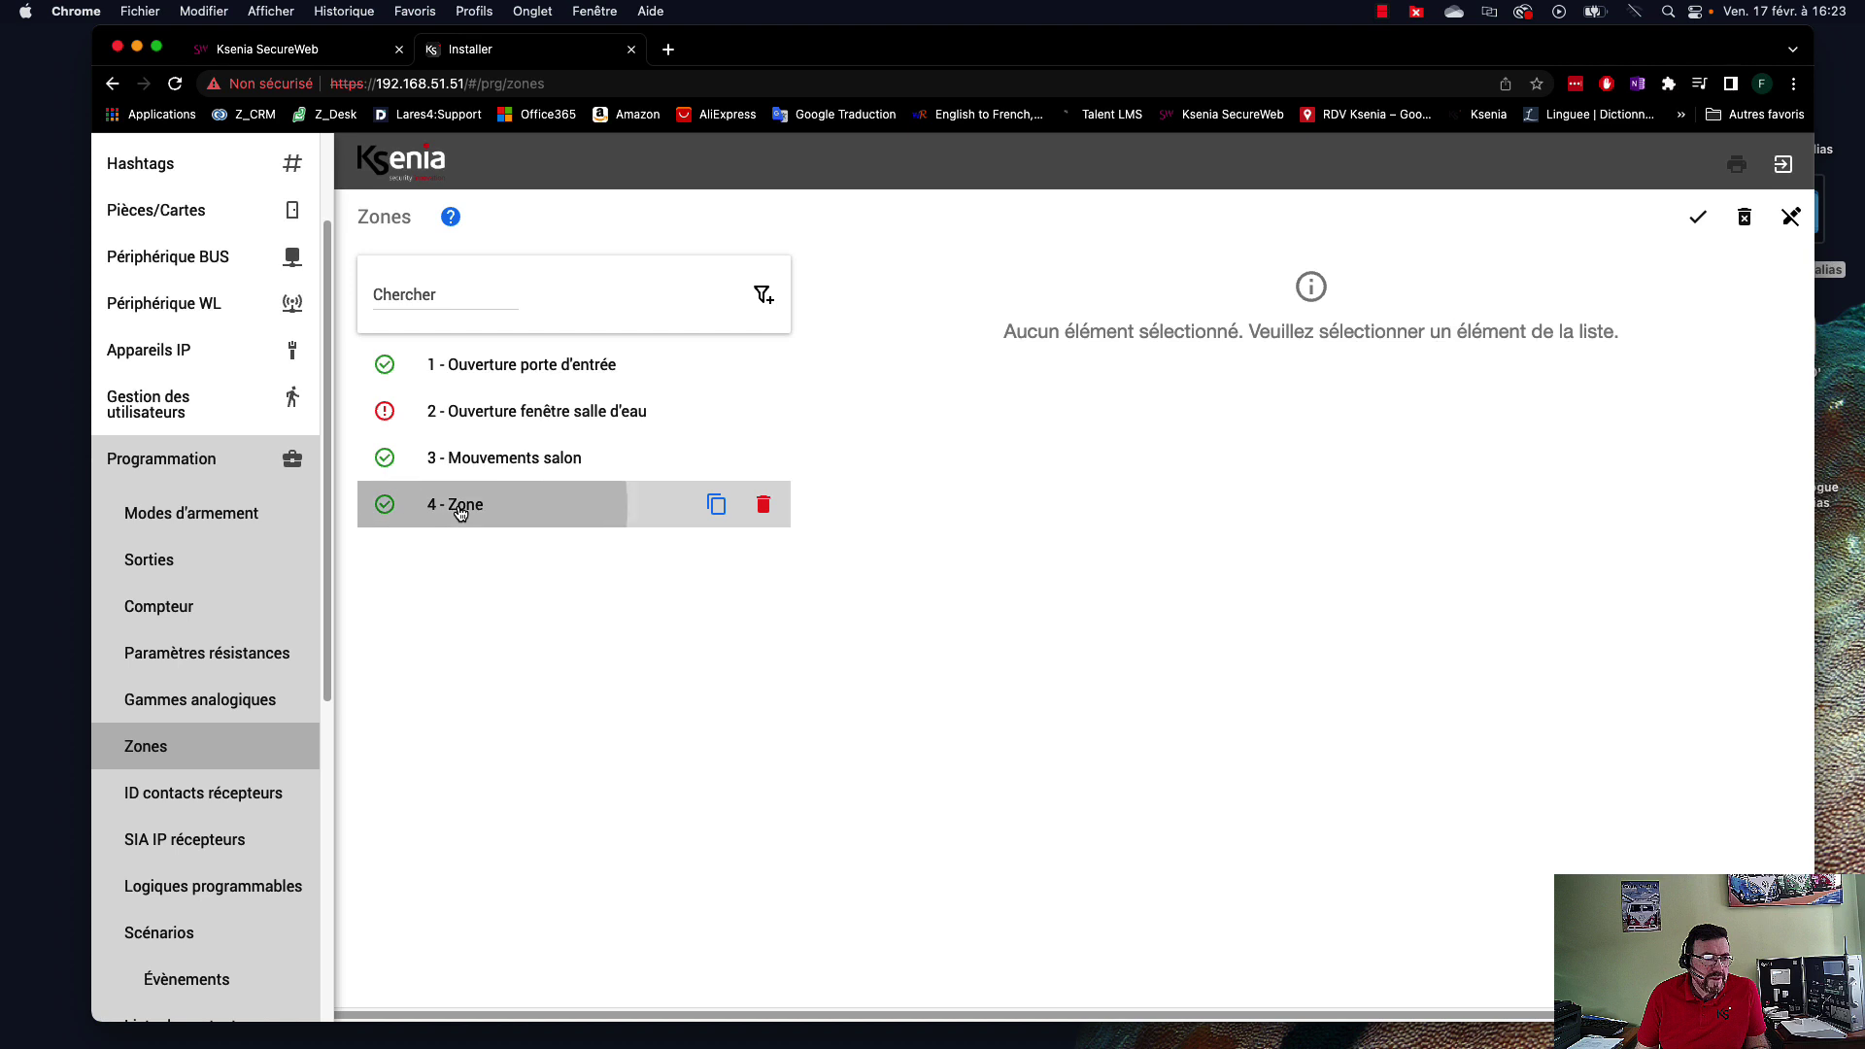
pyautogui.click(501, 415)
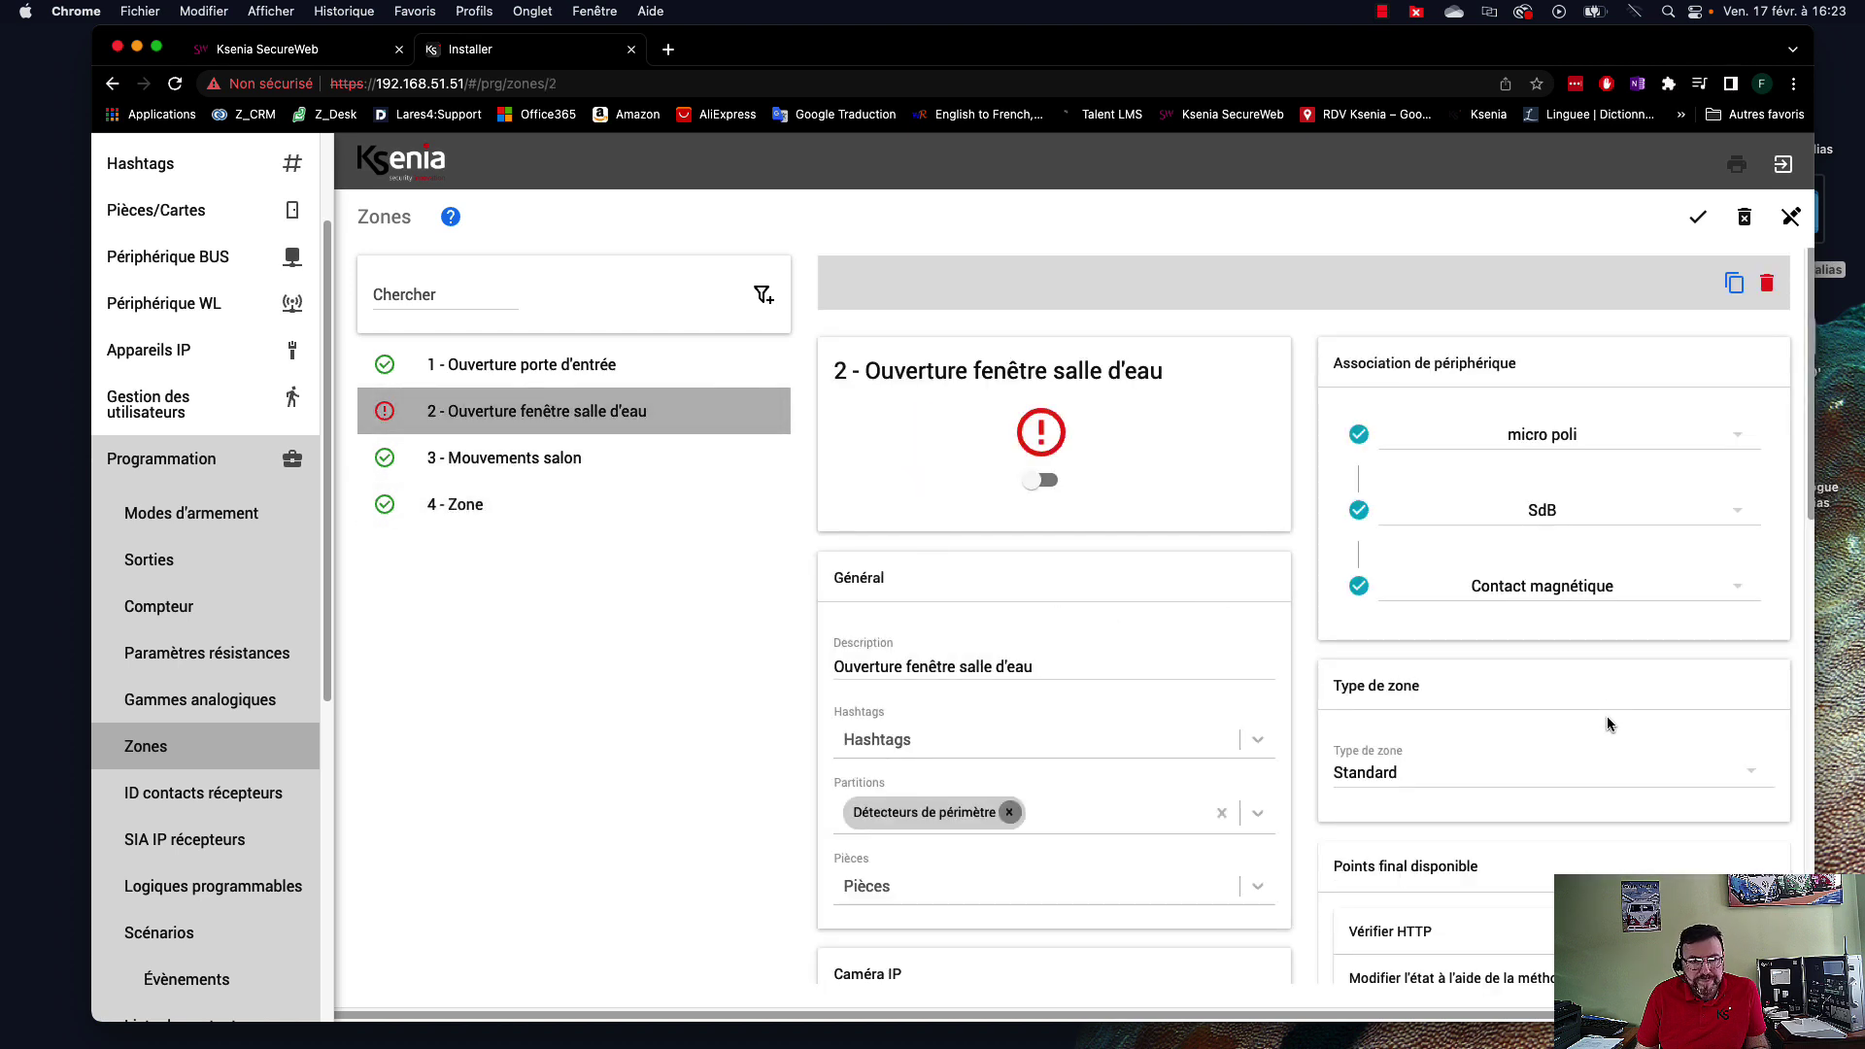
pyautogui.scroll(-1, 1607, 724)
pyautogui.scroll(-3, 1625, 708)
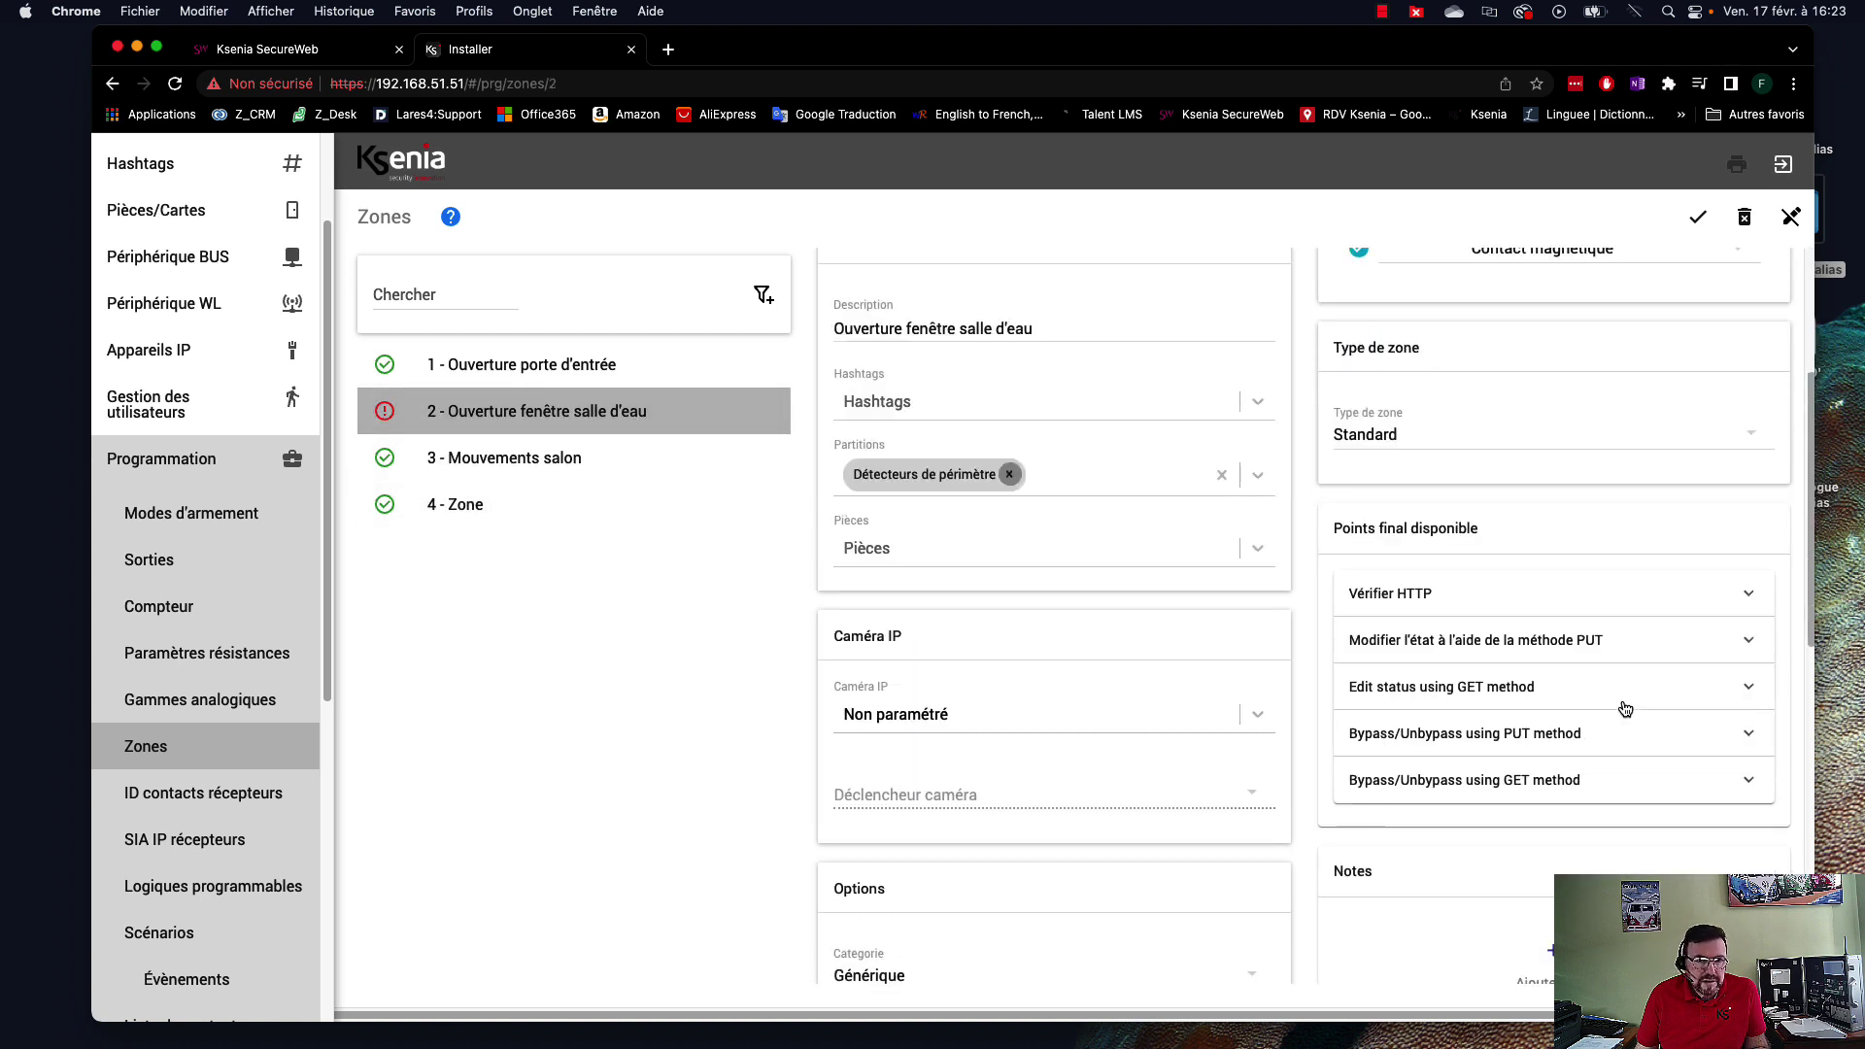
pyautogui.scroll(4, 1622, 707)
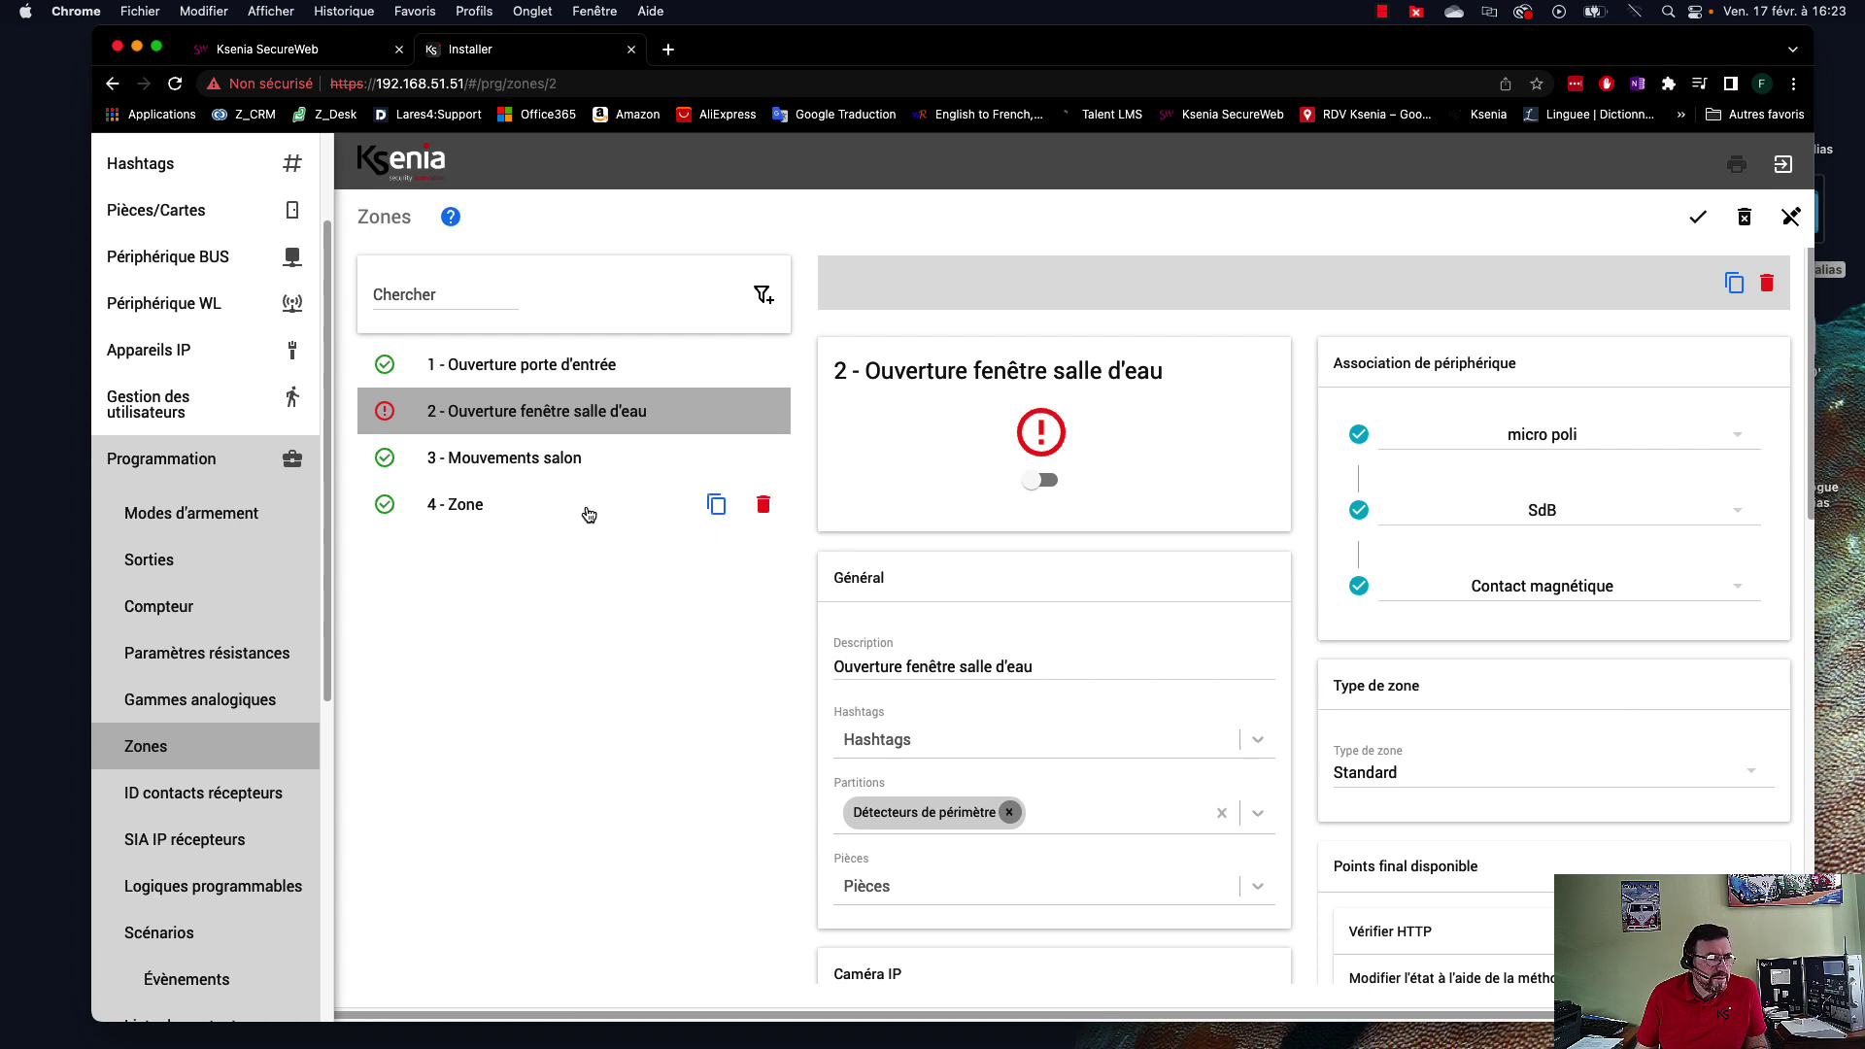
pyautogui.click(456, 504)
# Change zone 4's description to 'Ouverture fenêtre chambre'.
pyautogui.click(928, 664)
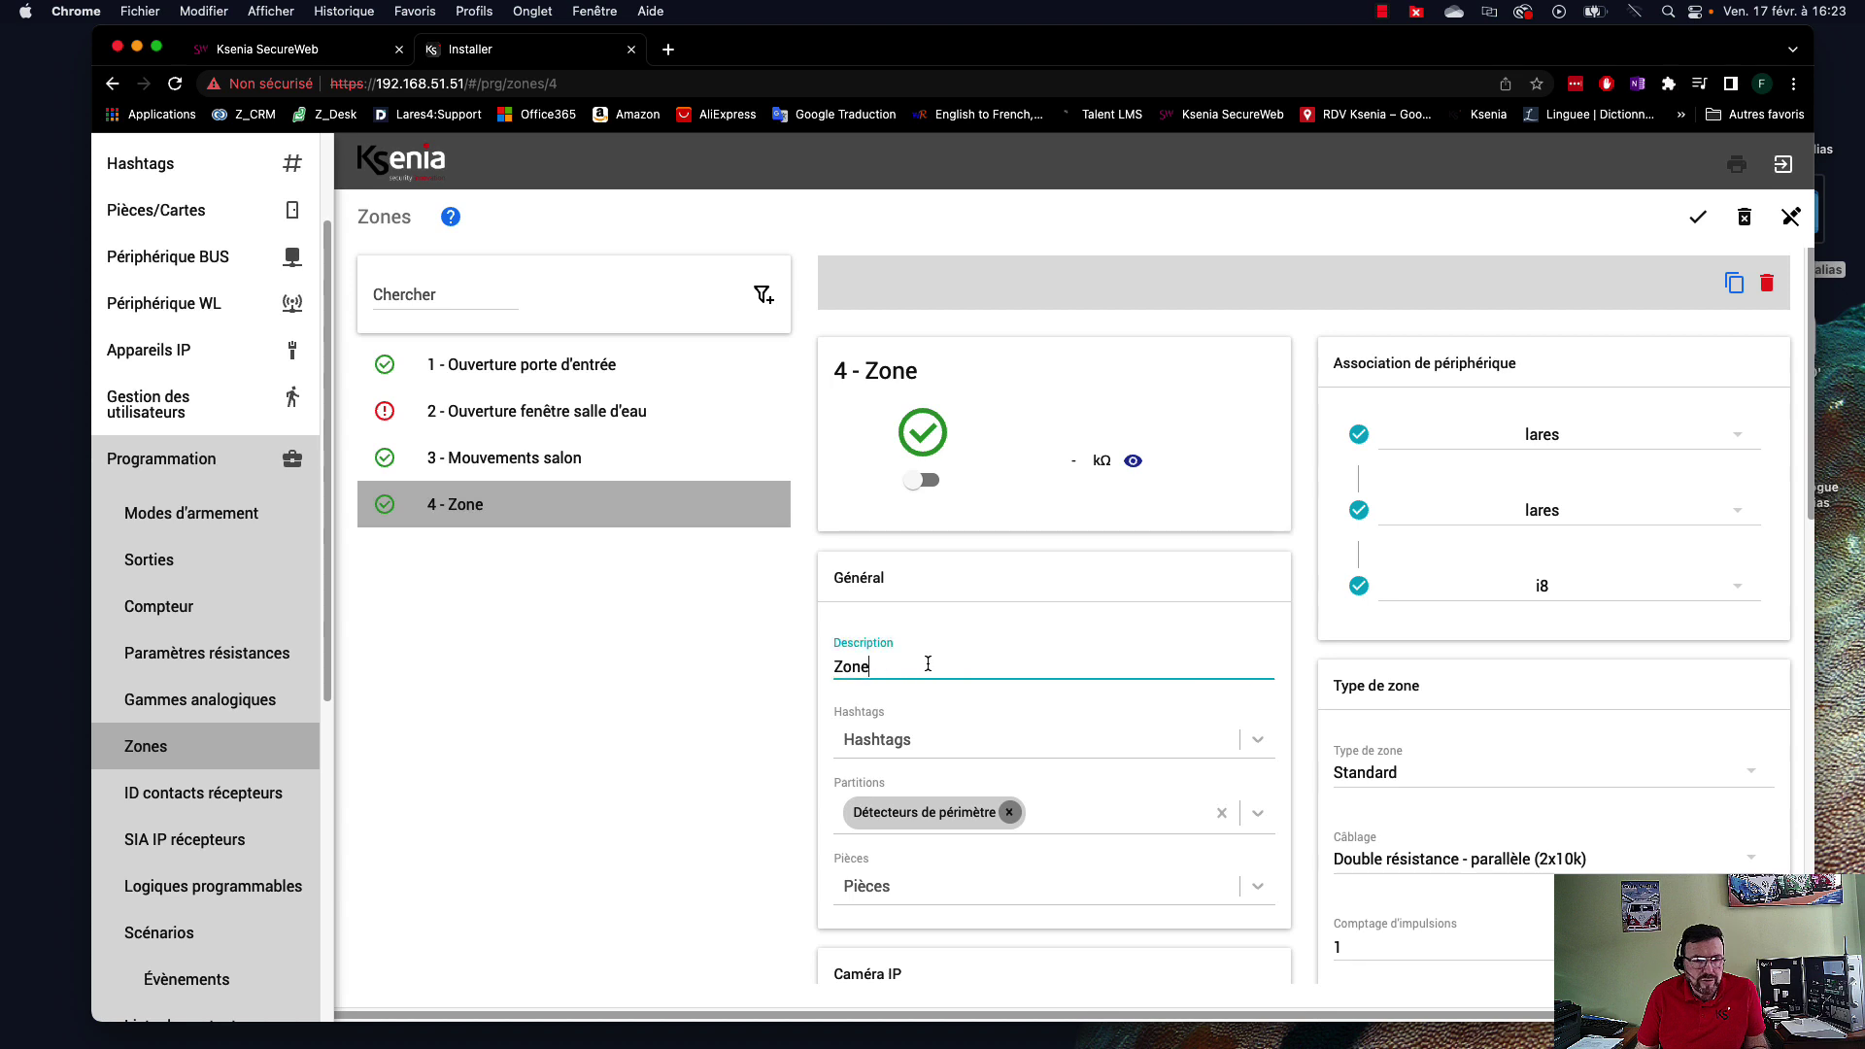
pyautogui.press('BackSpace')
pyautogui.press('BackSpace')
pyautogui.press('BackSpace')
pyautogui.press('BackSpace')
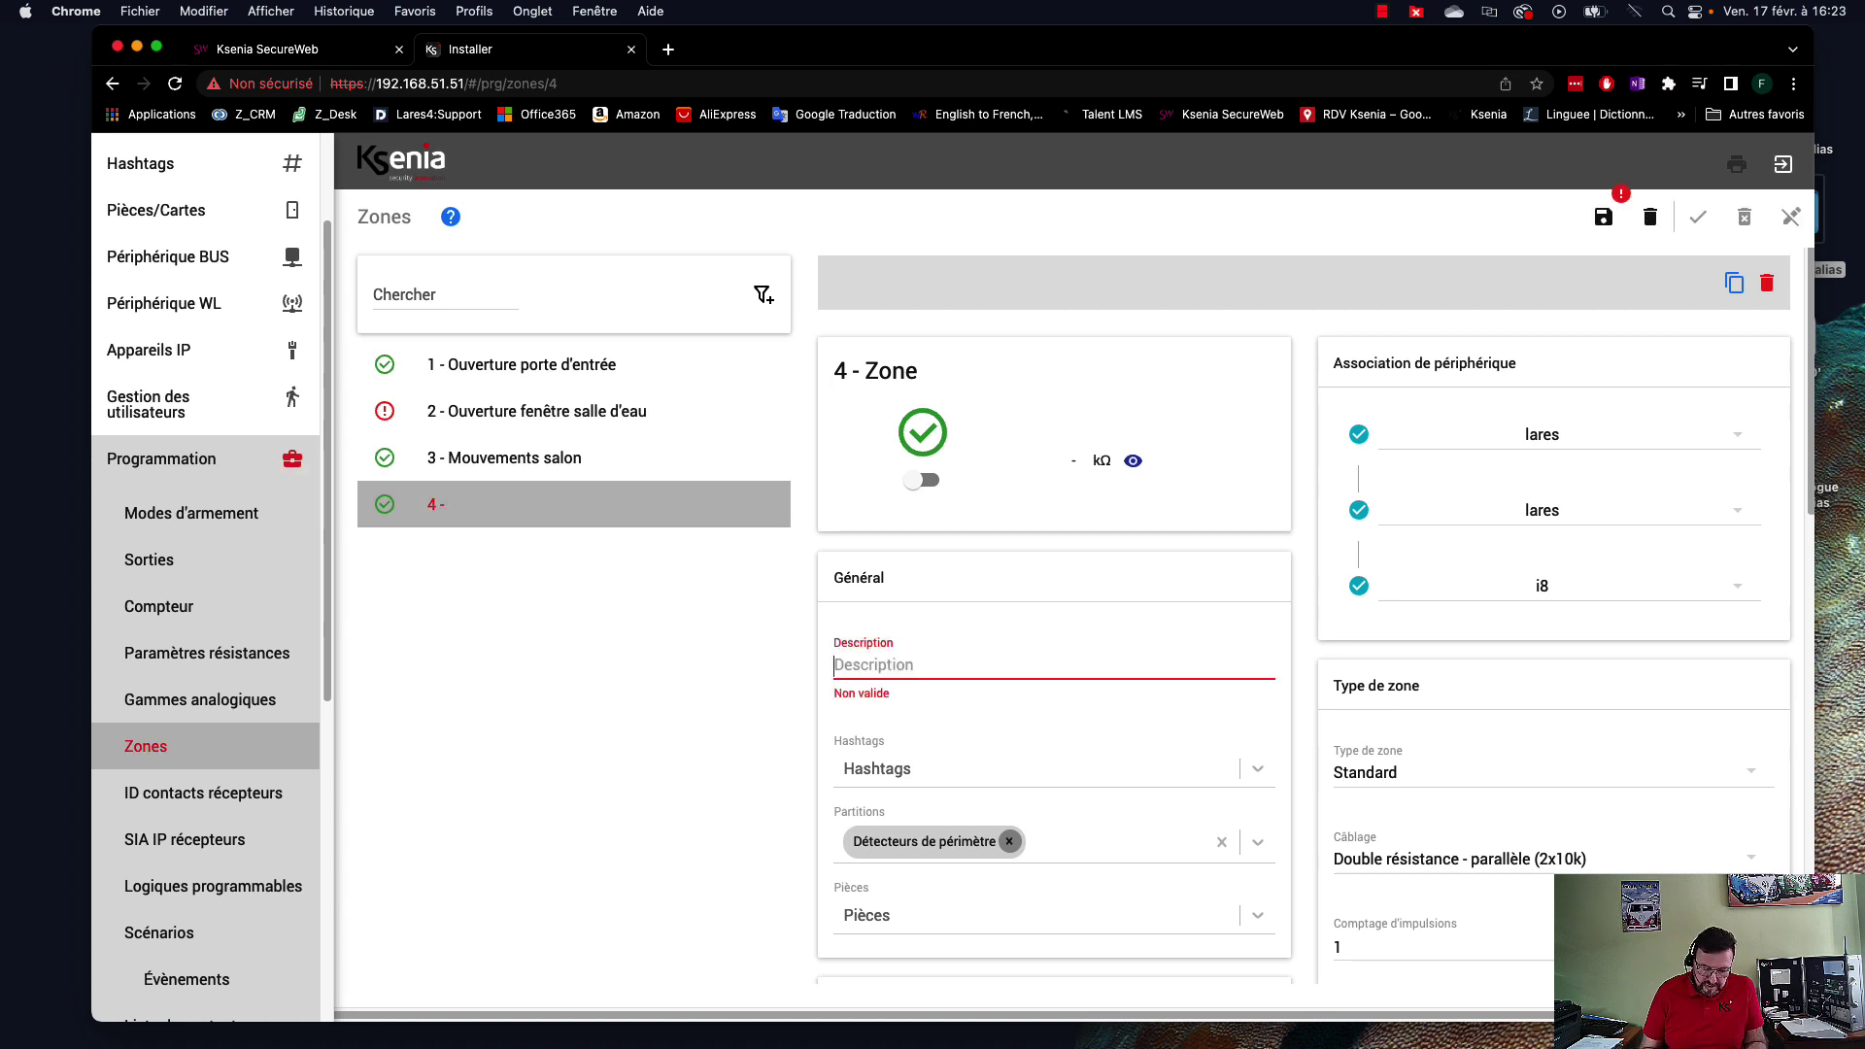
pyautogui.write('Ou')
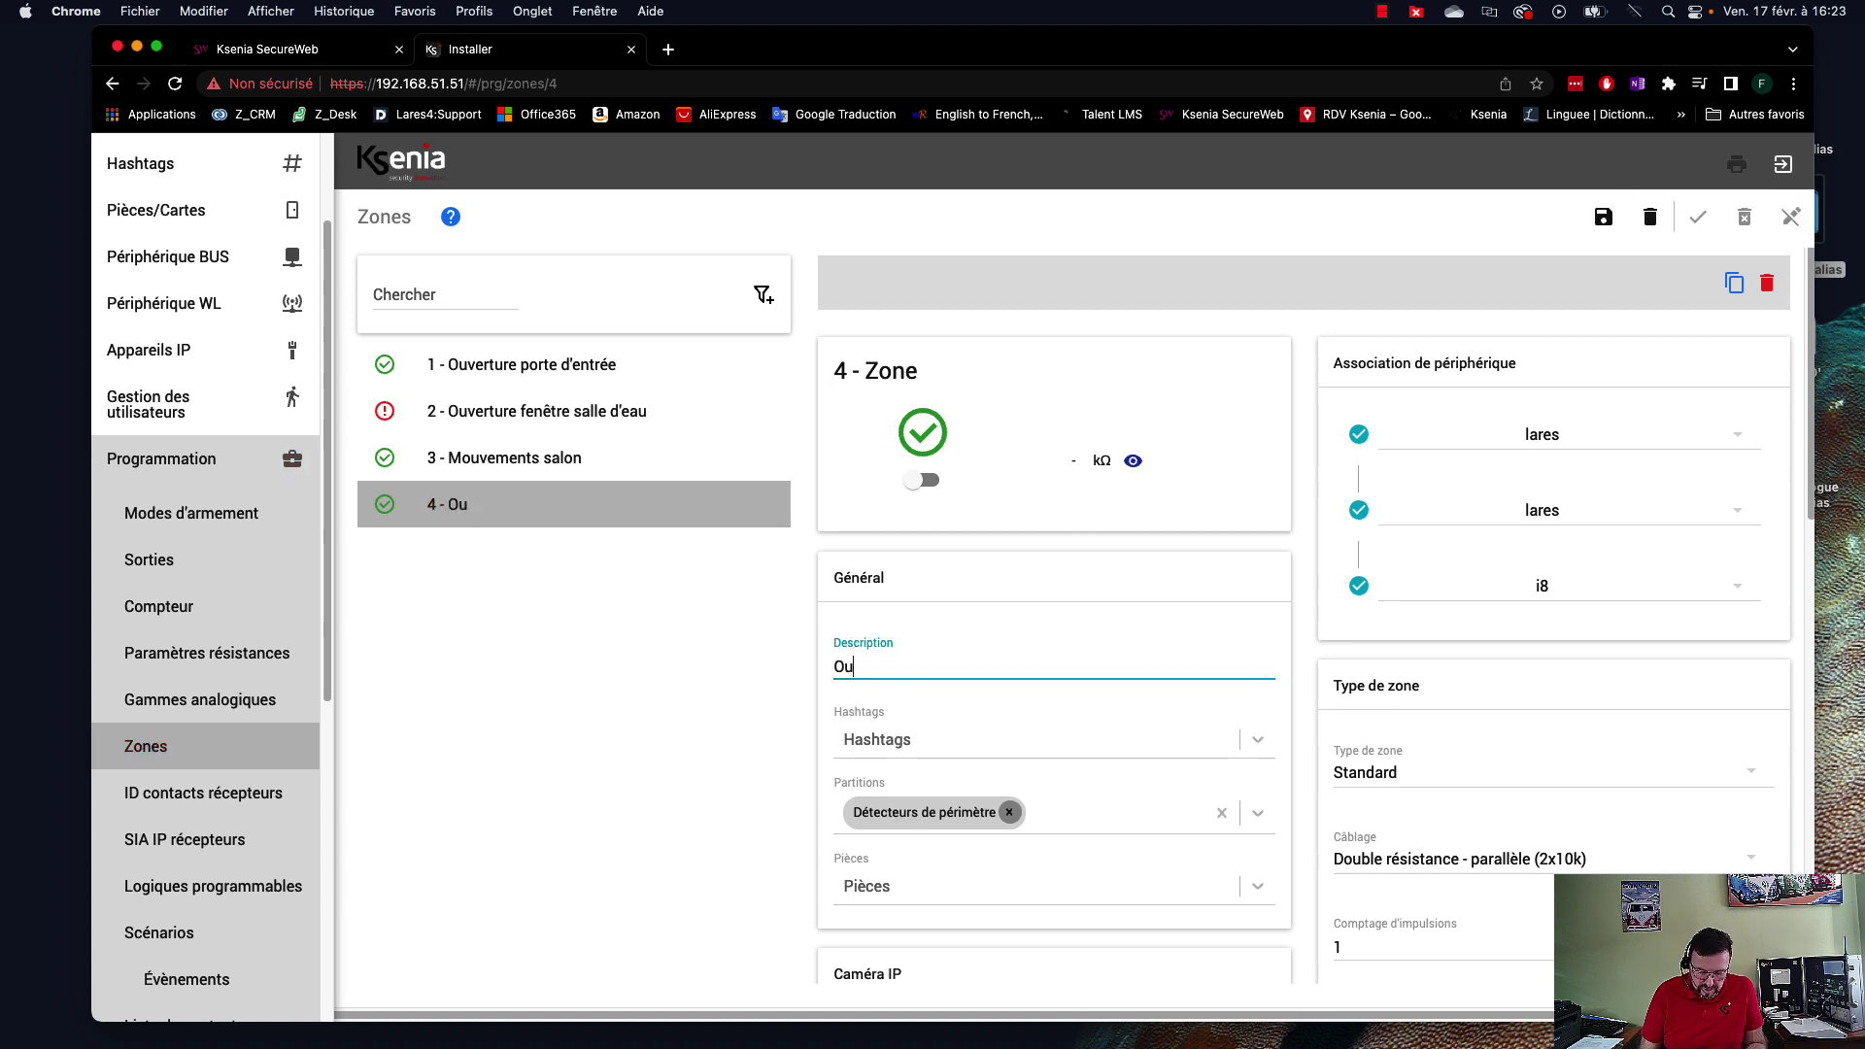
pyautogui.write('verture fenêtr')
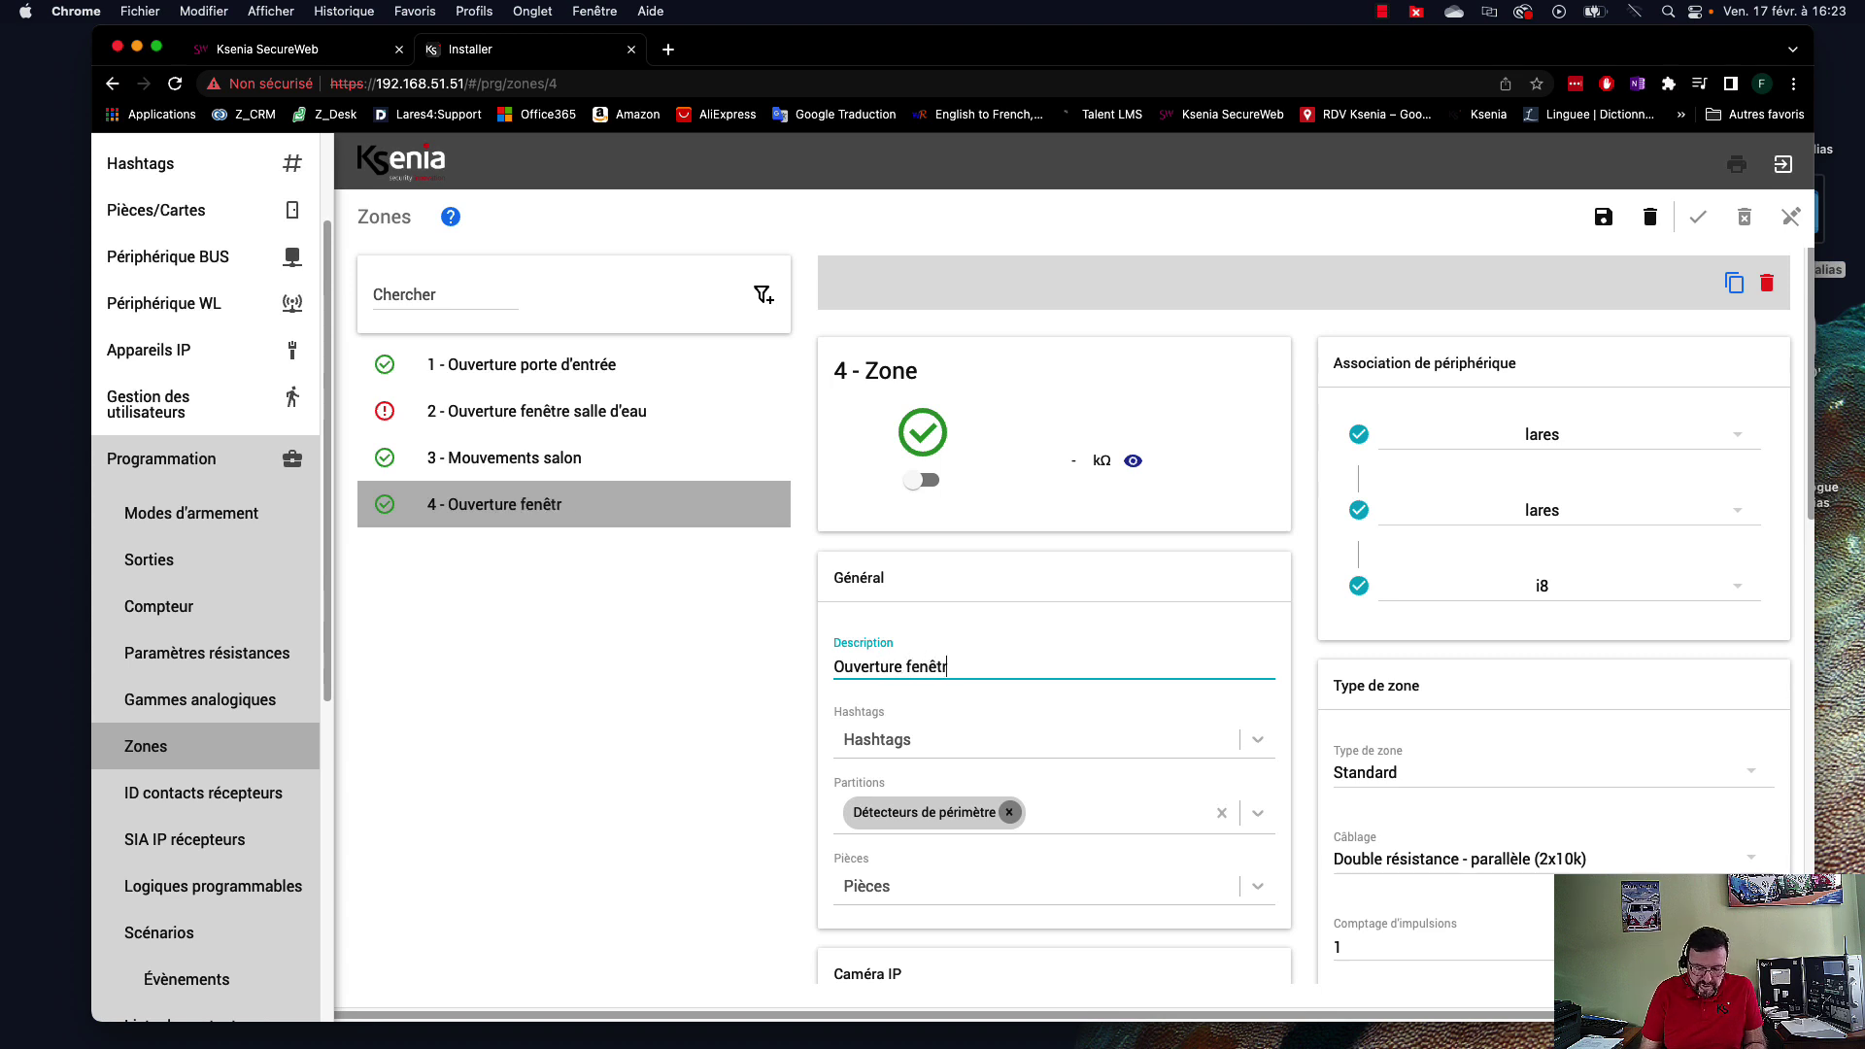
pyautogui.write('e chambre')
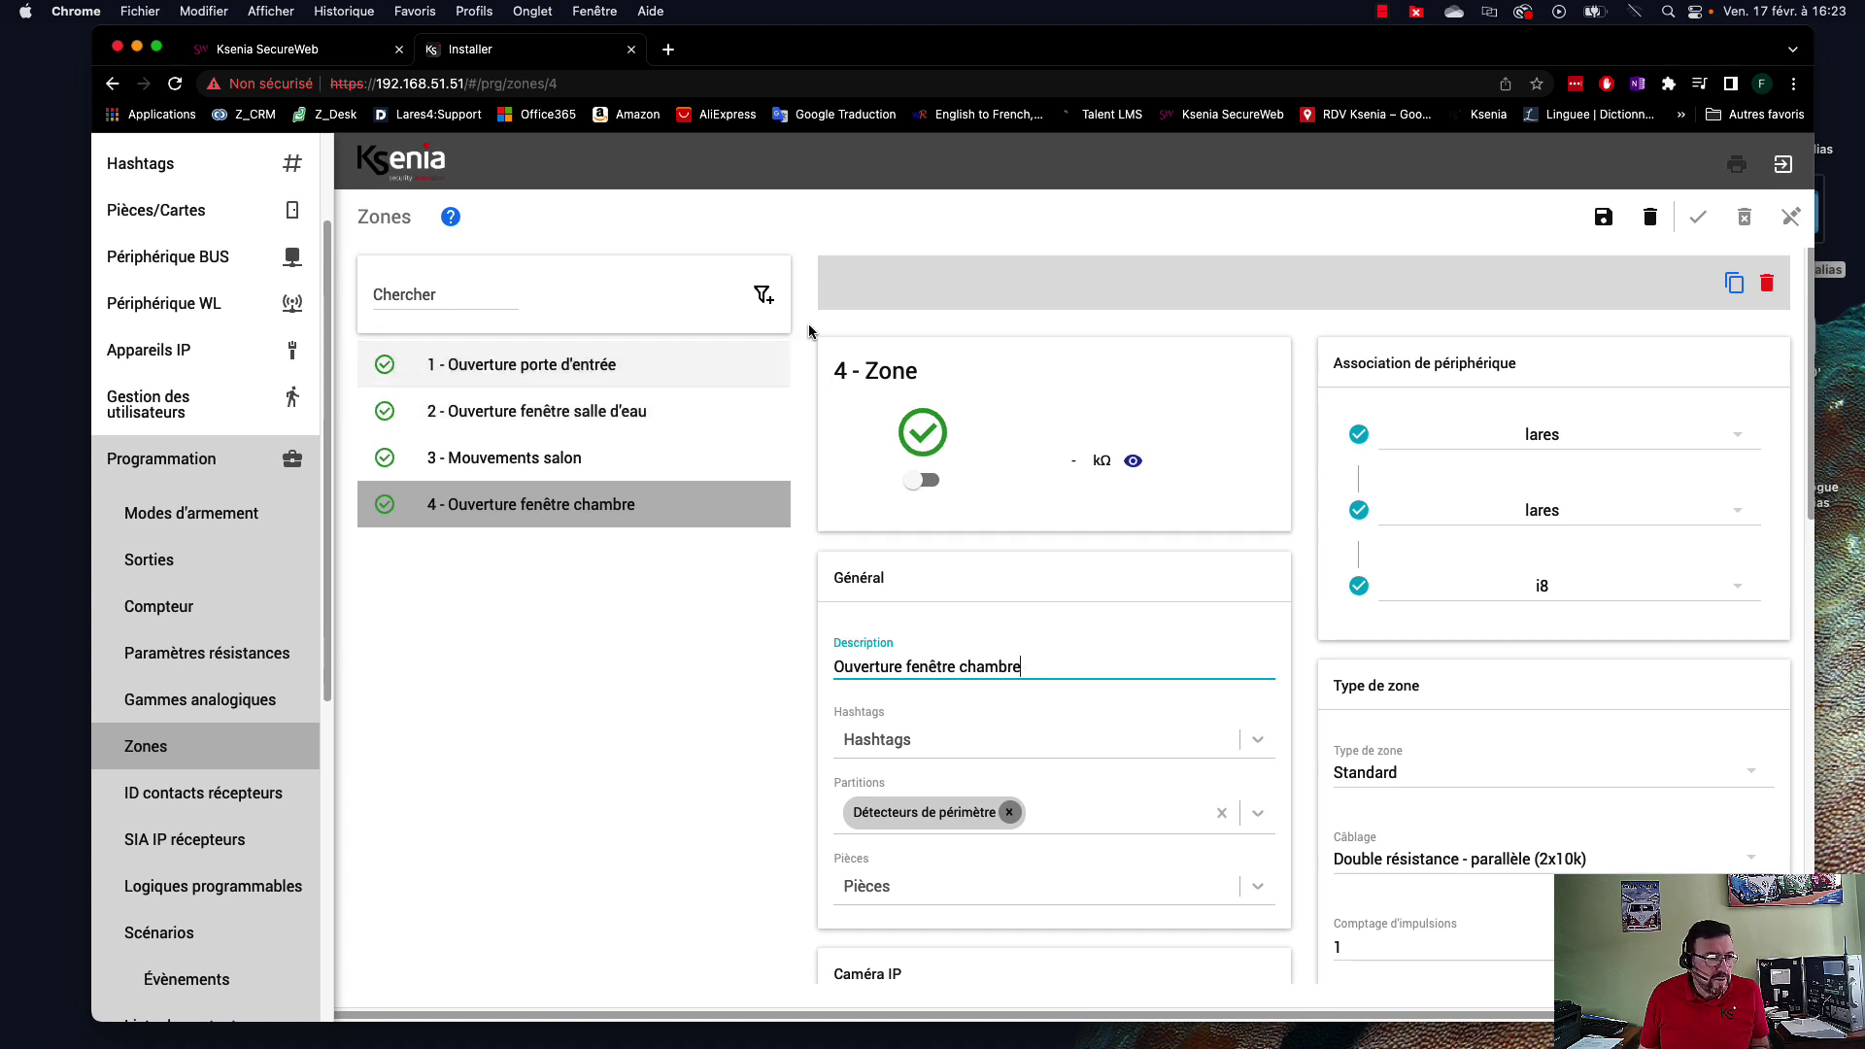
pyautogui.click(580, 513)
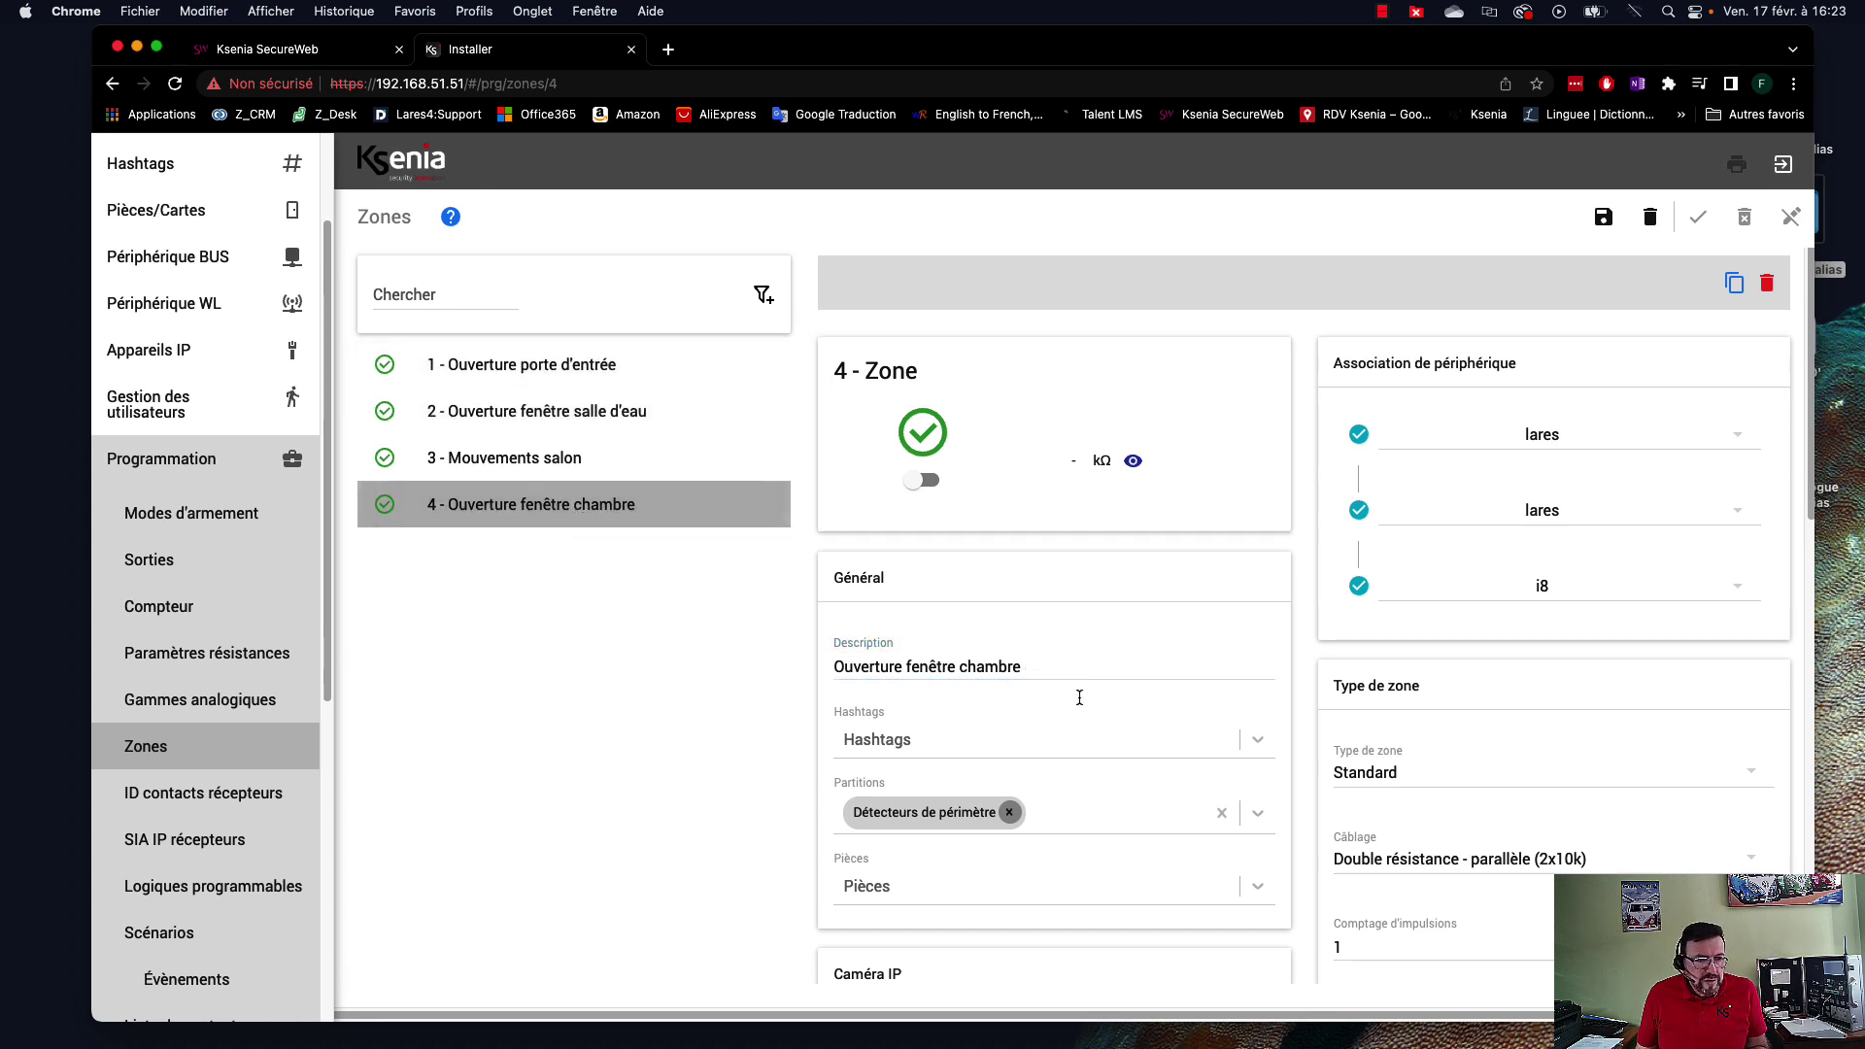
pyautogui.scroll(-3, 1447, 783)
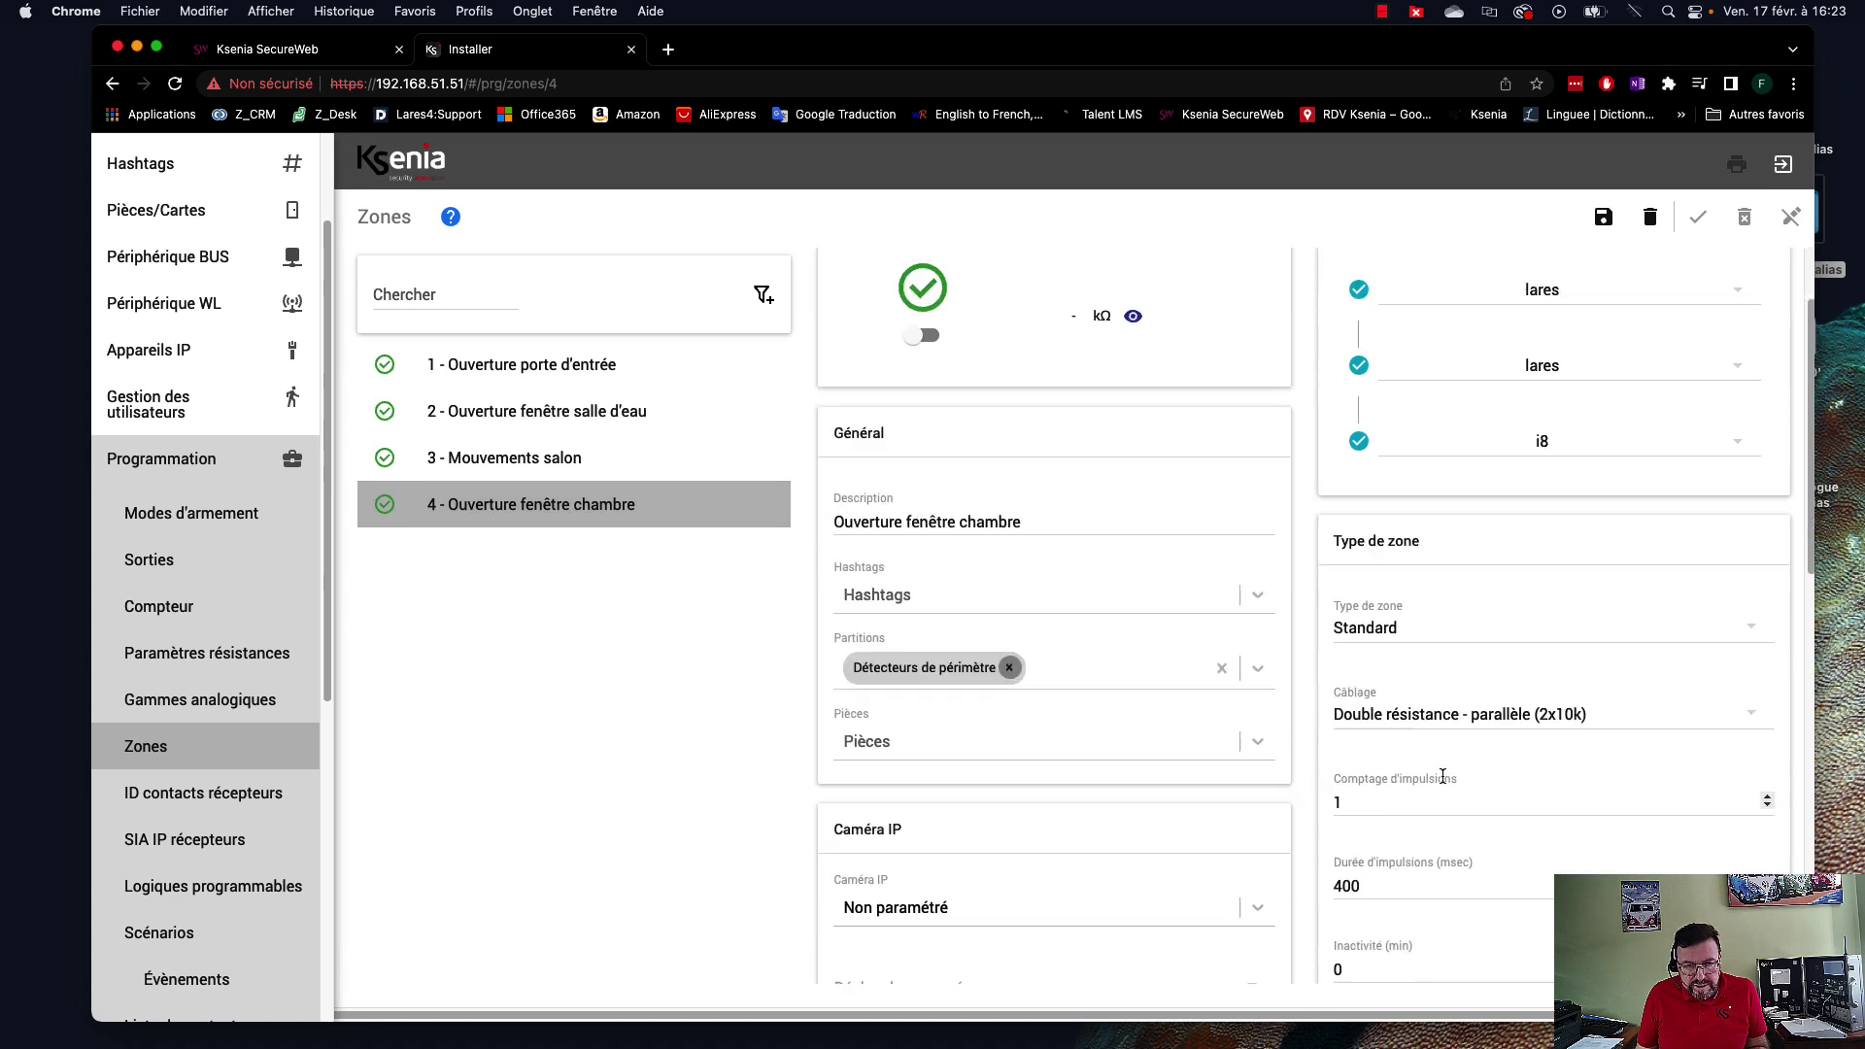
# Set zone 4's Câblage to Résistance sur mesure using the Résistances perso chambre profile.
pyautogui.click(1554, 716)
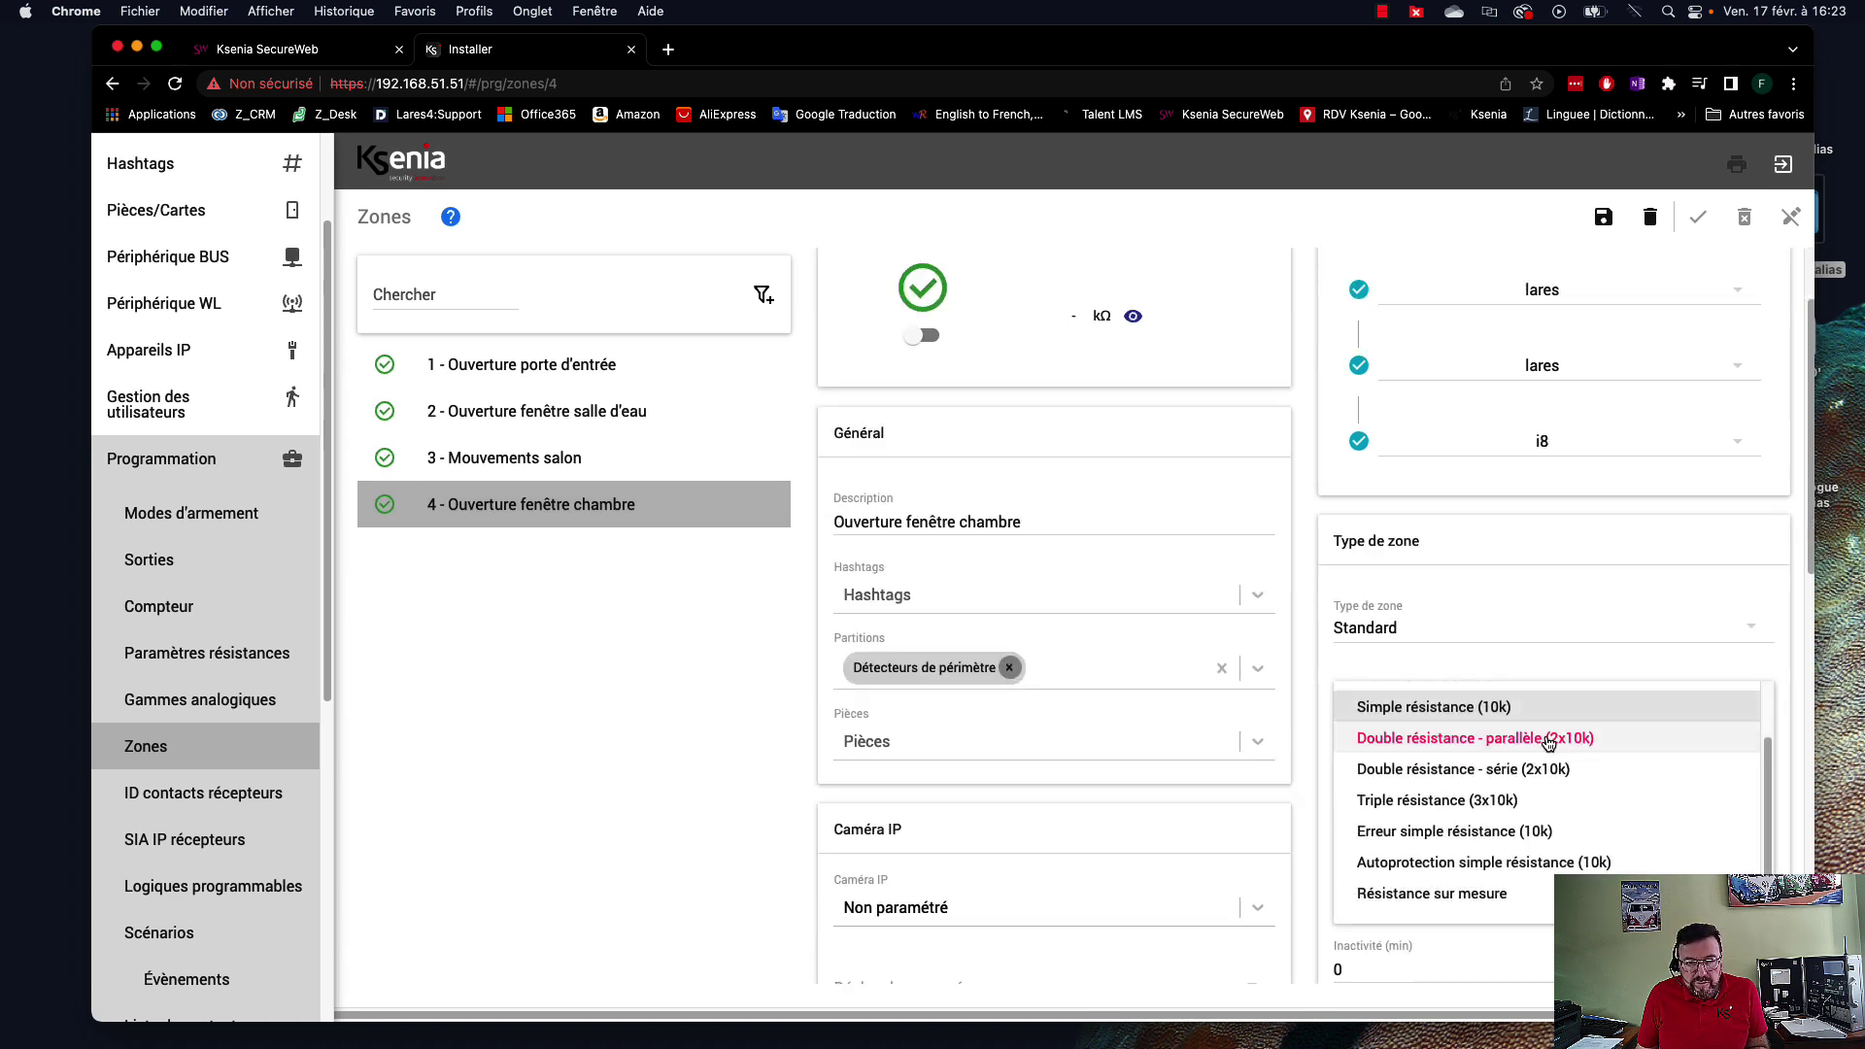
pyautogui.click(1491, 895)
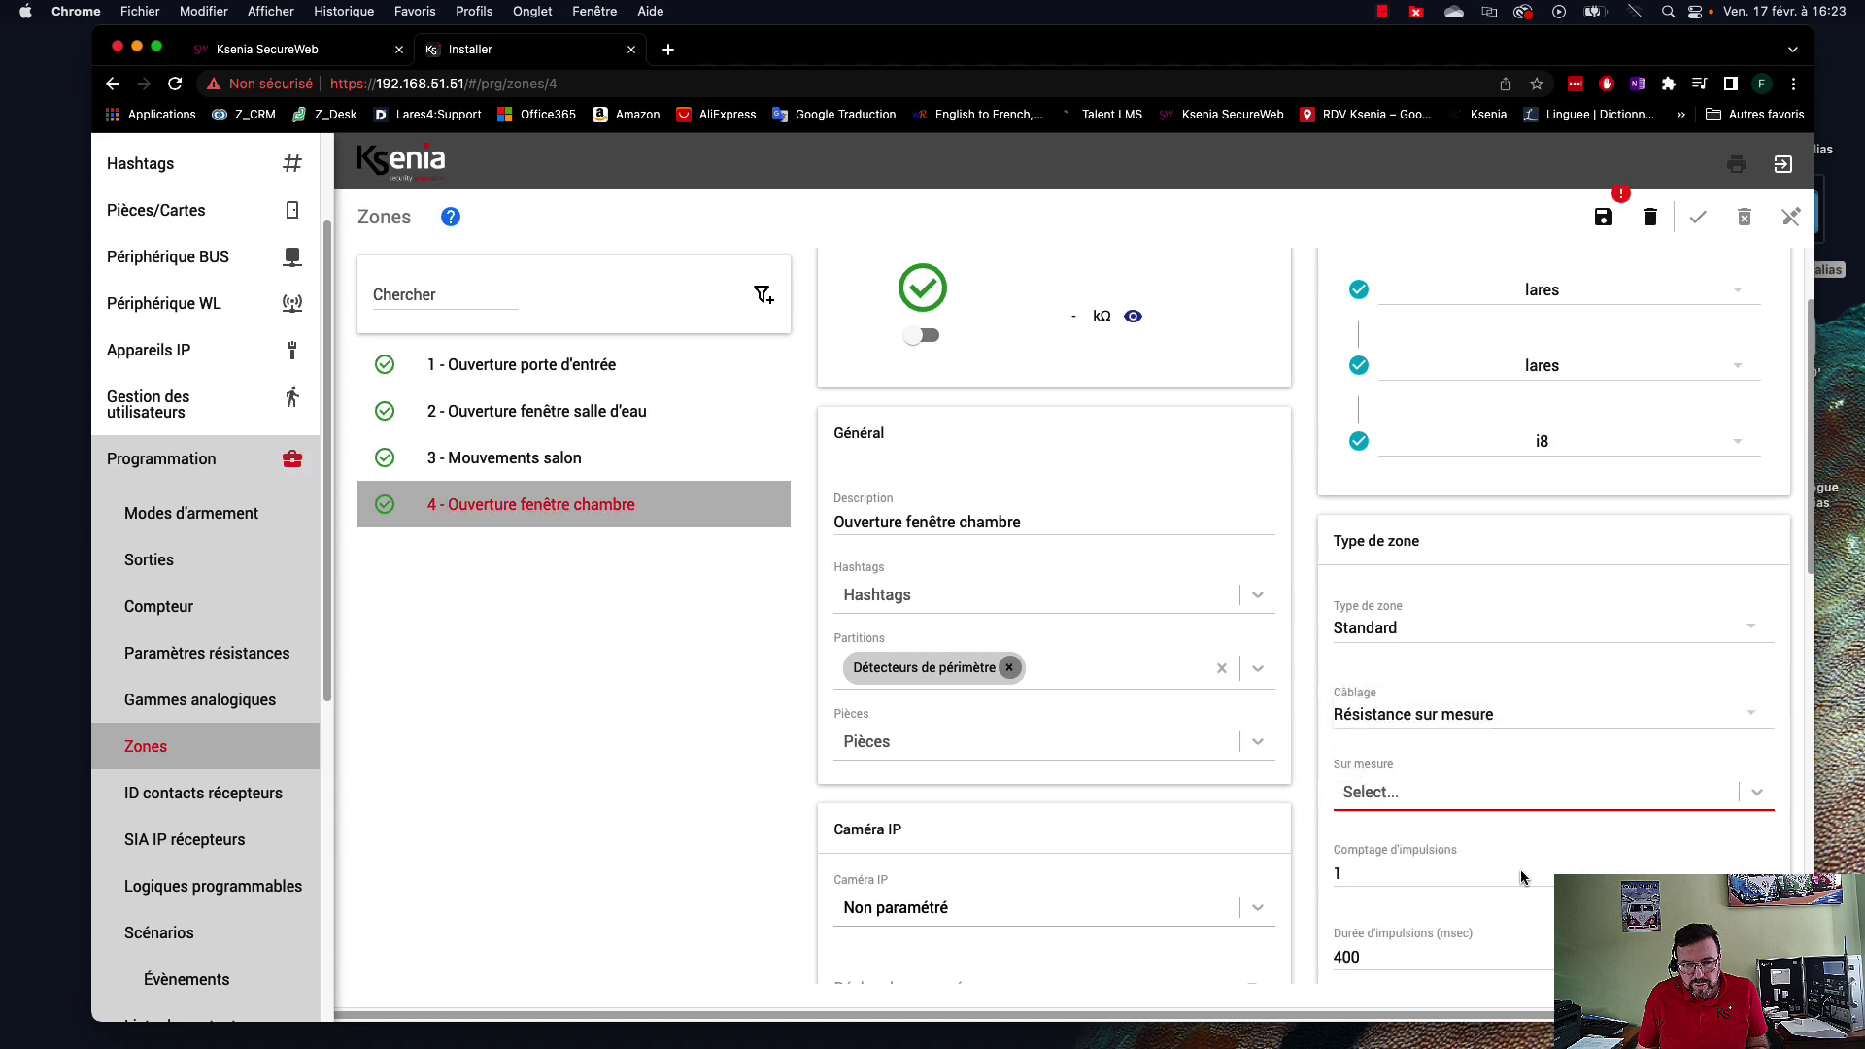
pyautogui.click(1761, 795)
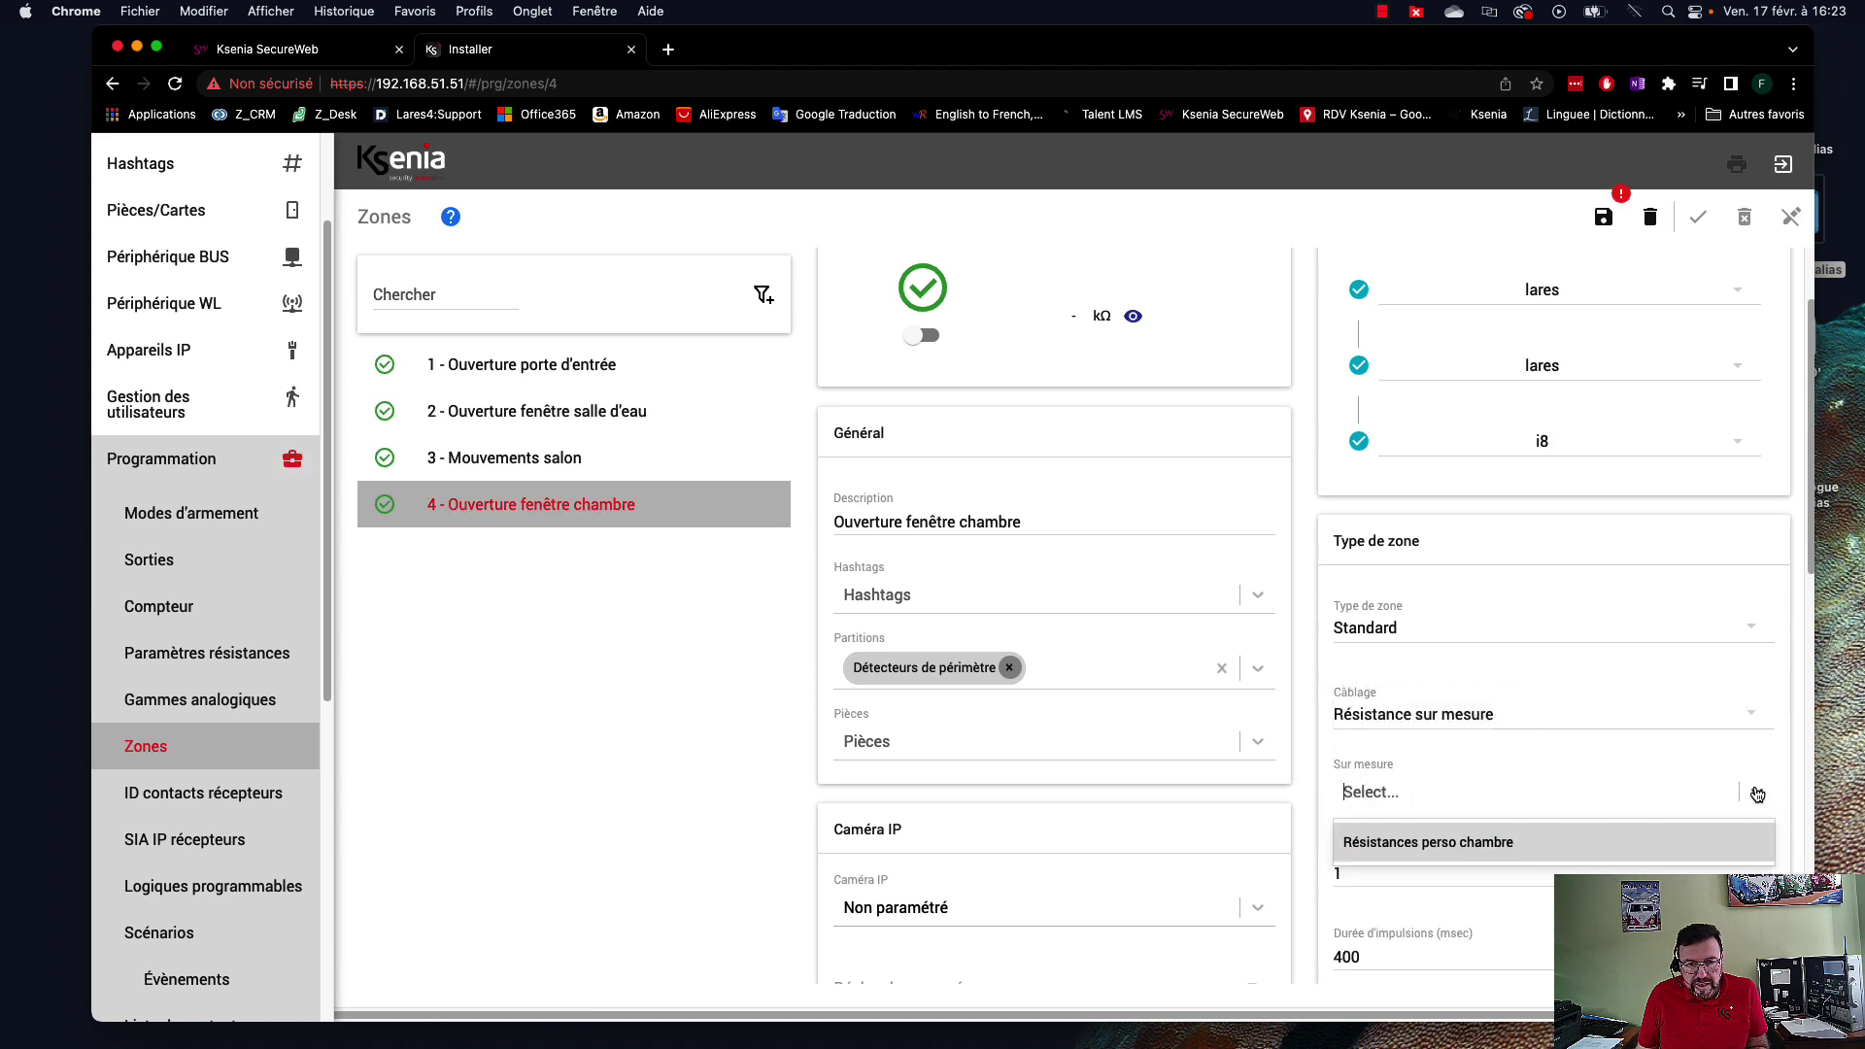
pyautogui.click(1414, 852)
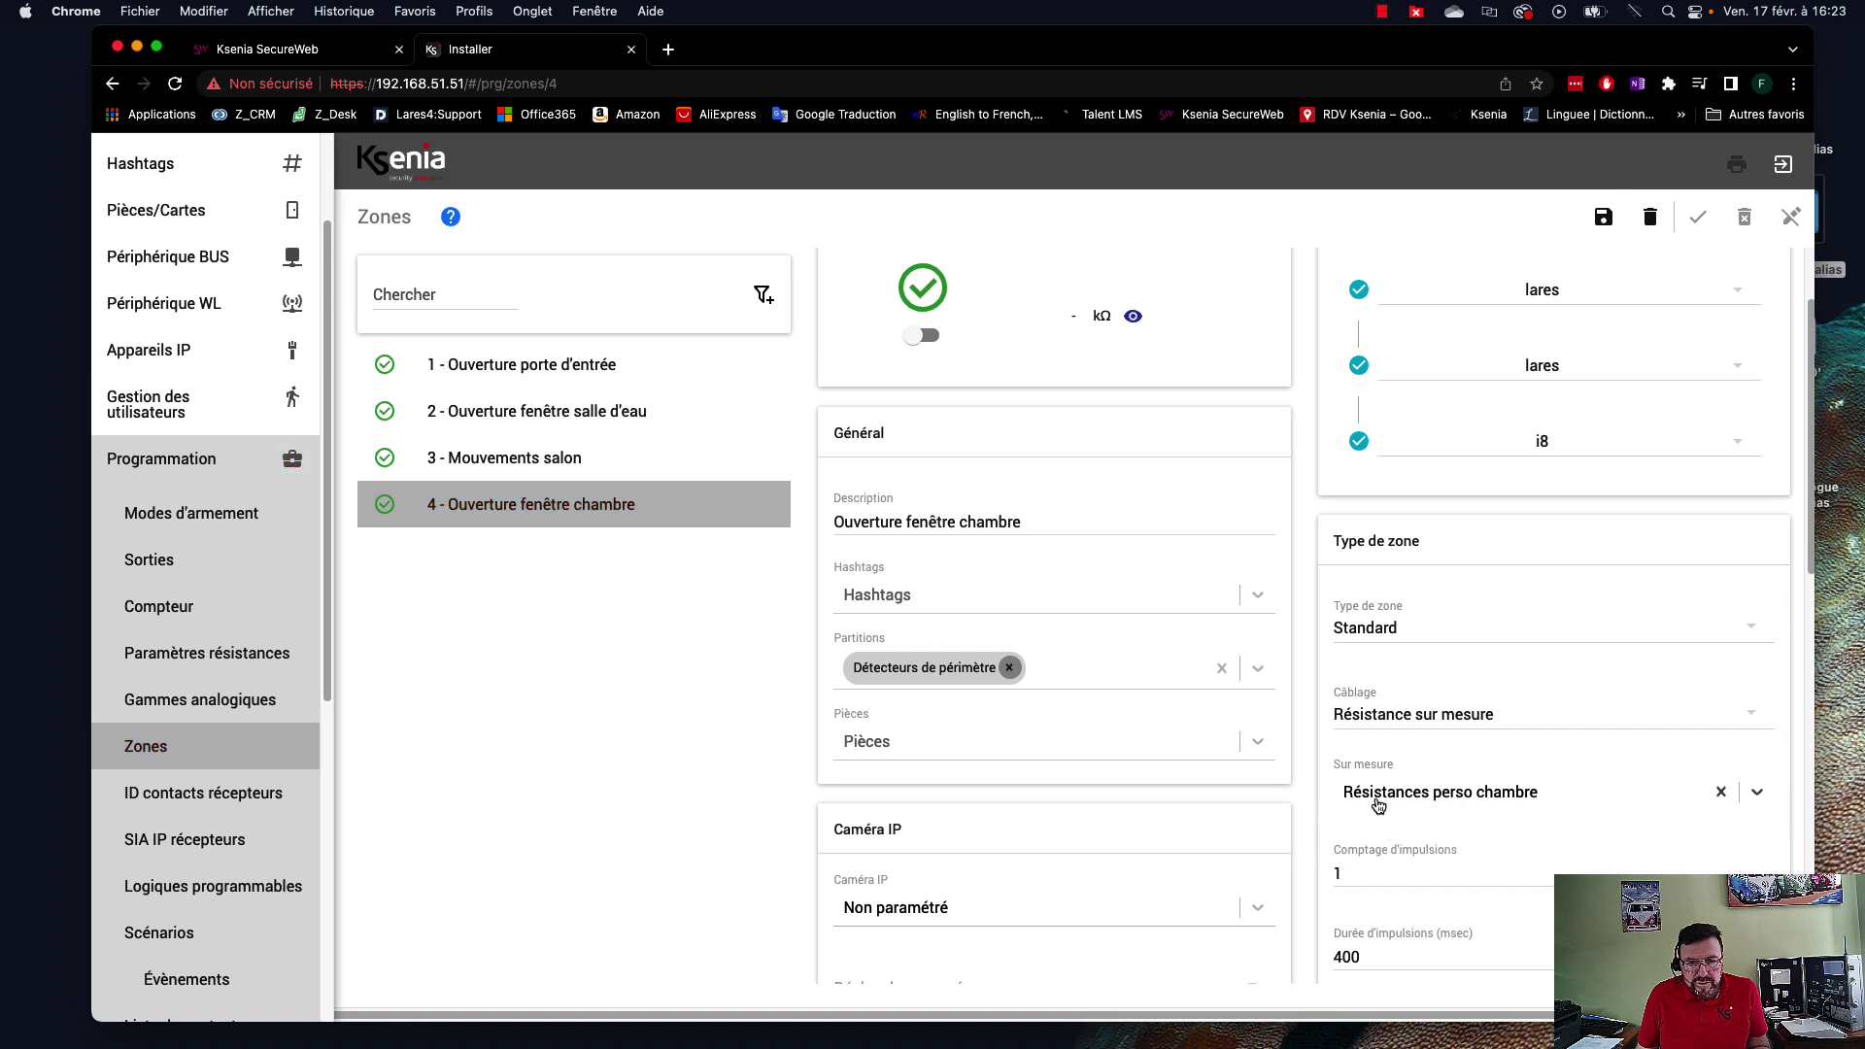
# Save zone 4's changes and apply the configuration to the panel.
pyautogui.click(1607, 218)
pyautogui.click(1702, 219)
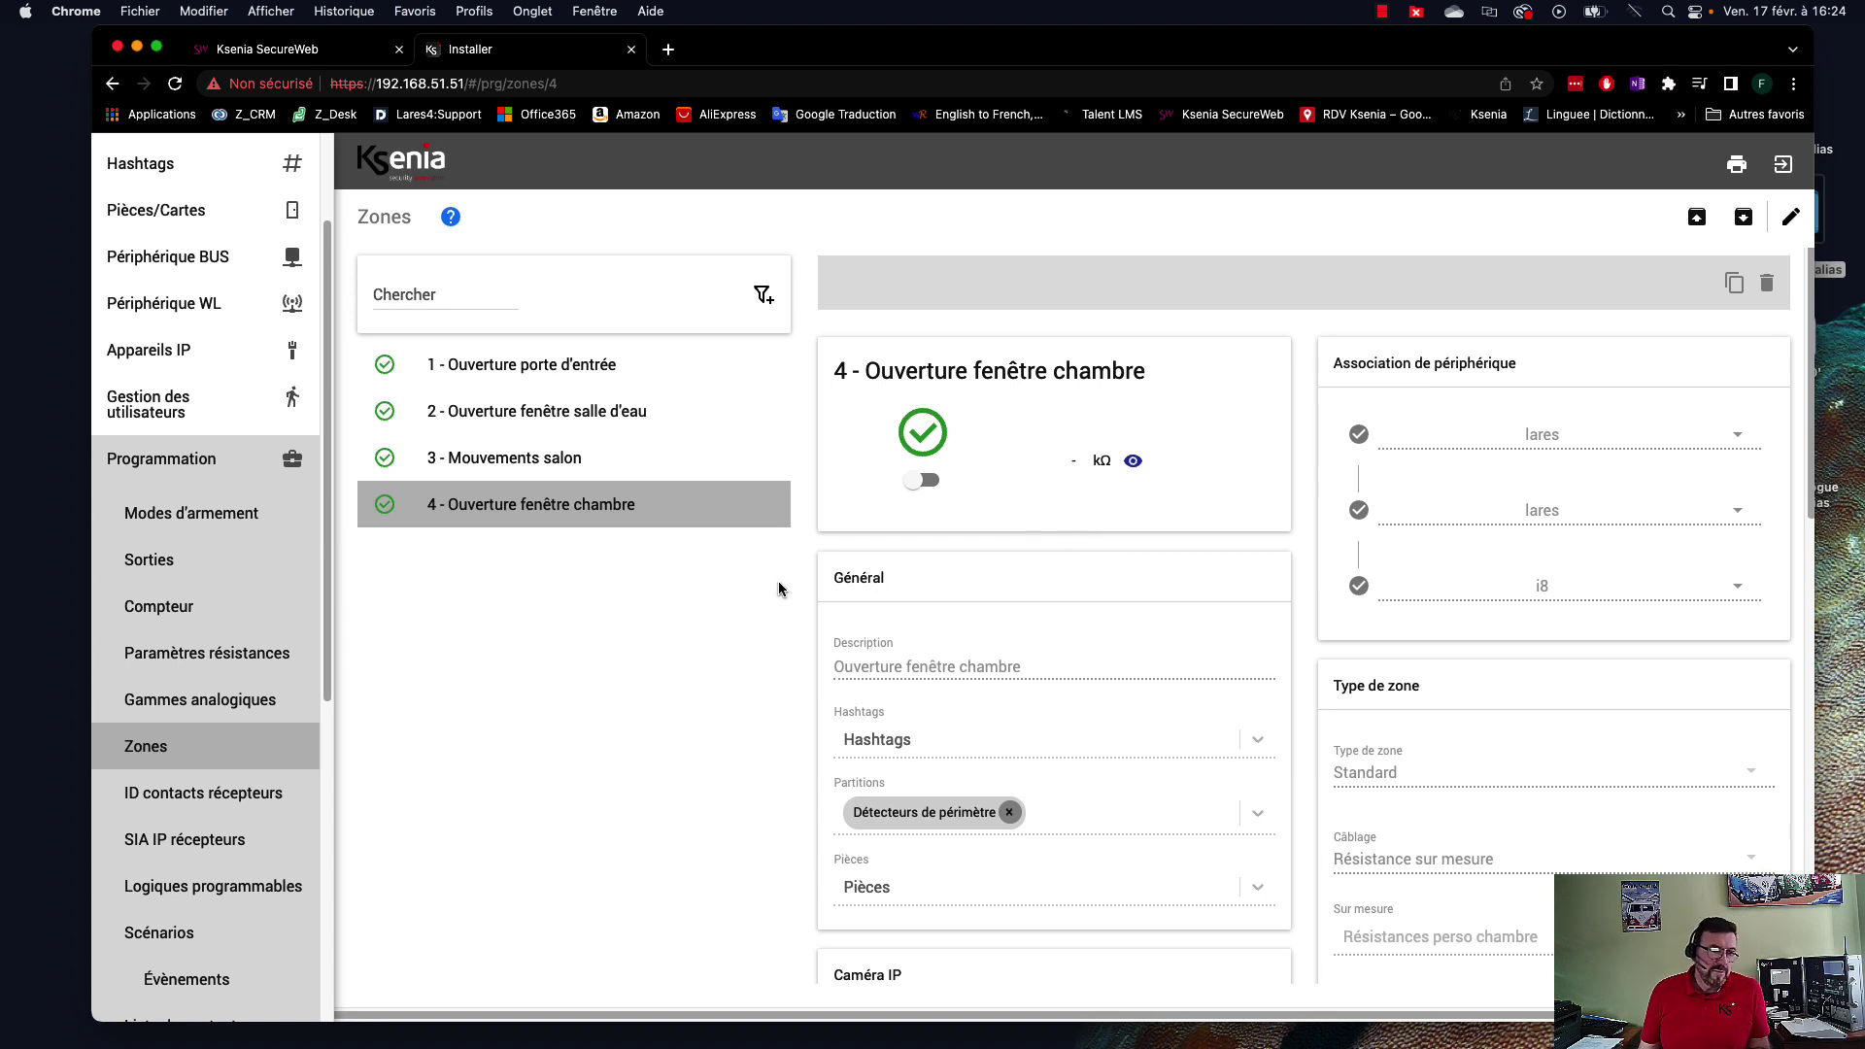
pyautogui.keyDown('super'); pyautogui.click(272, 664); pyautogui.keyUp('super')
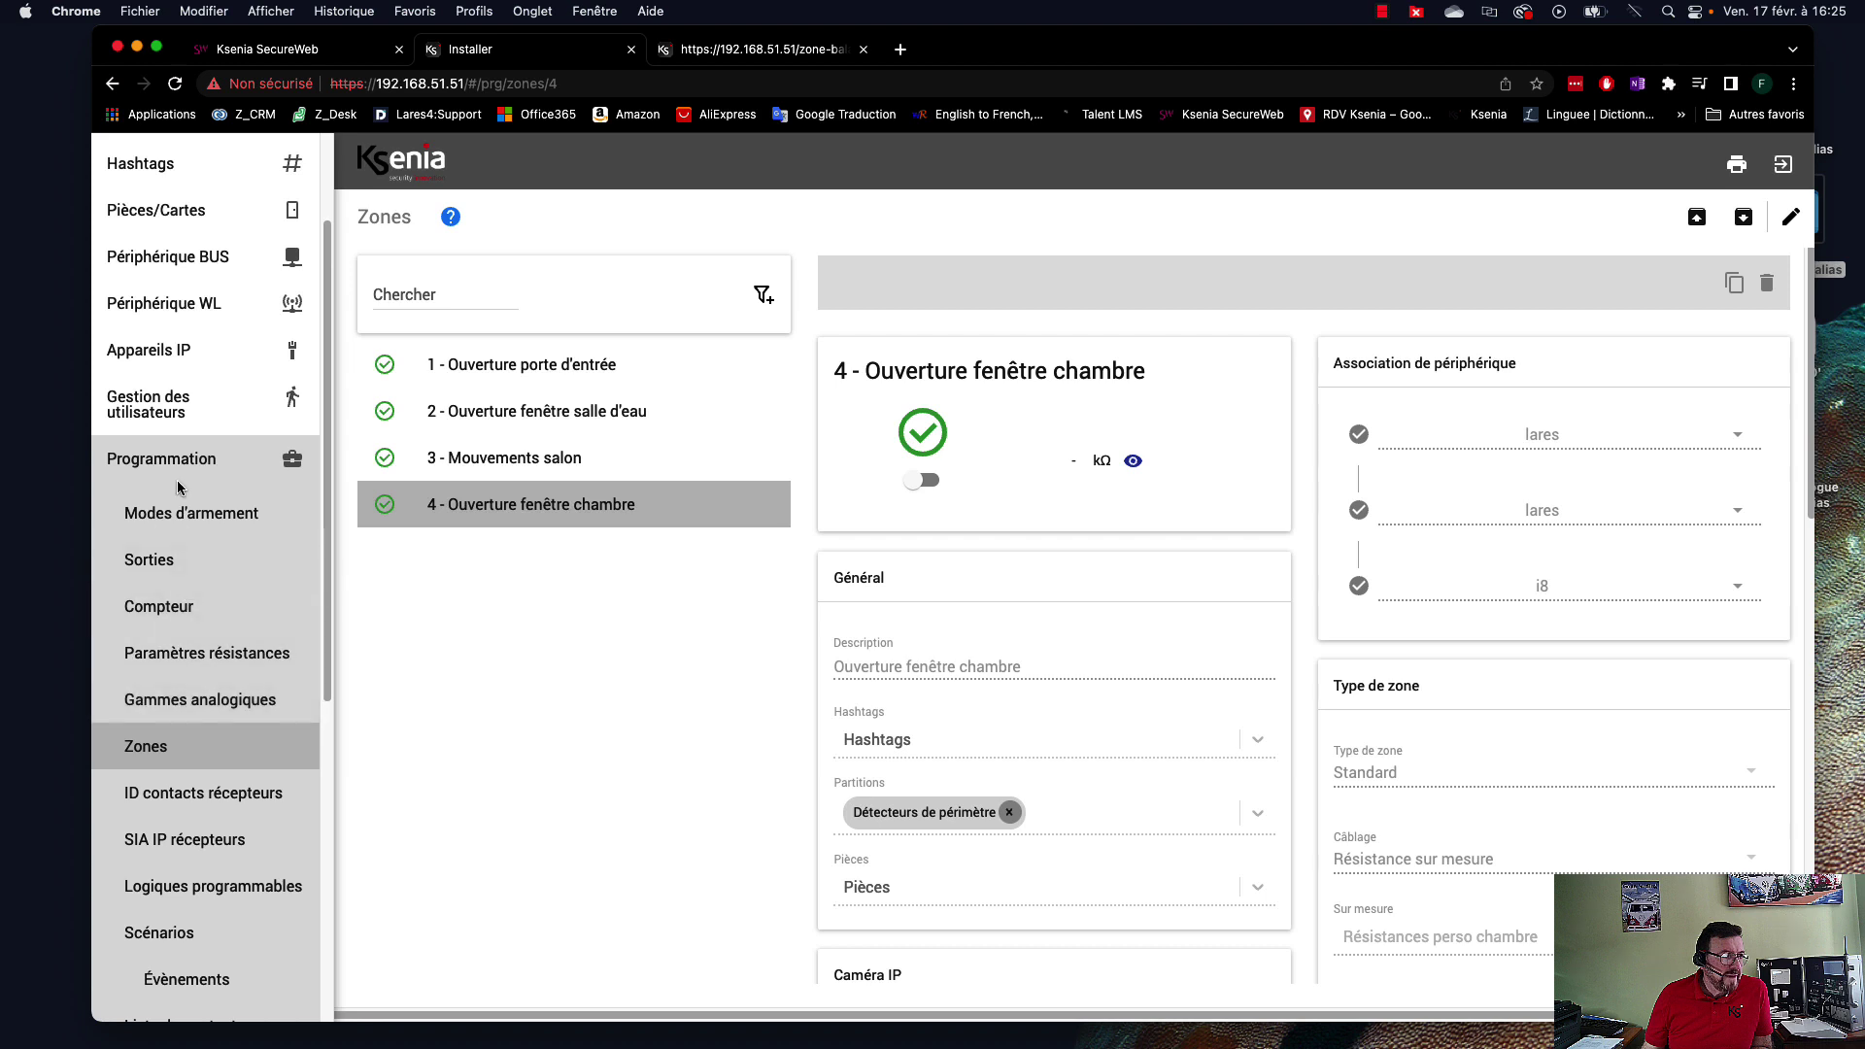
# Glance at the Sorties list, then open the Modes d'armement table.
pyautogui.click(152, 563)
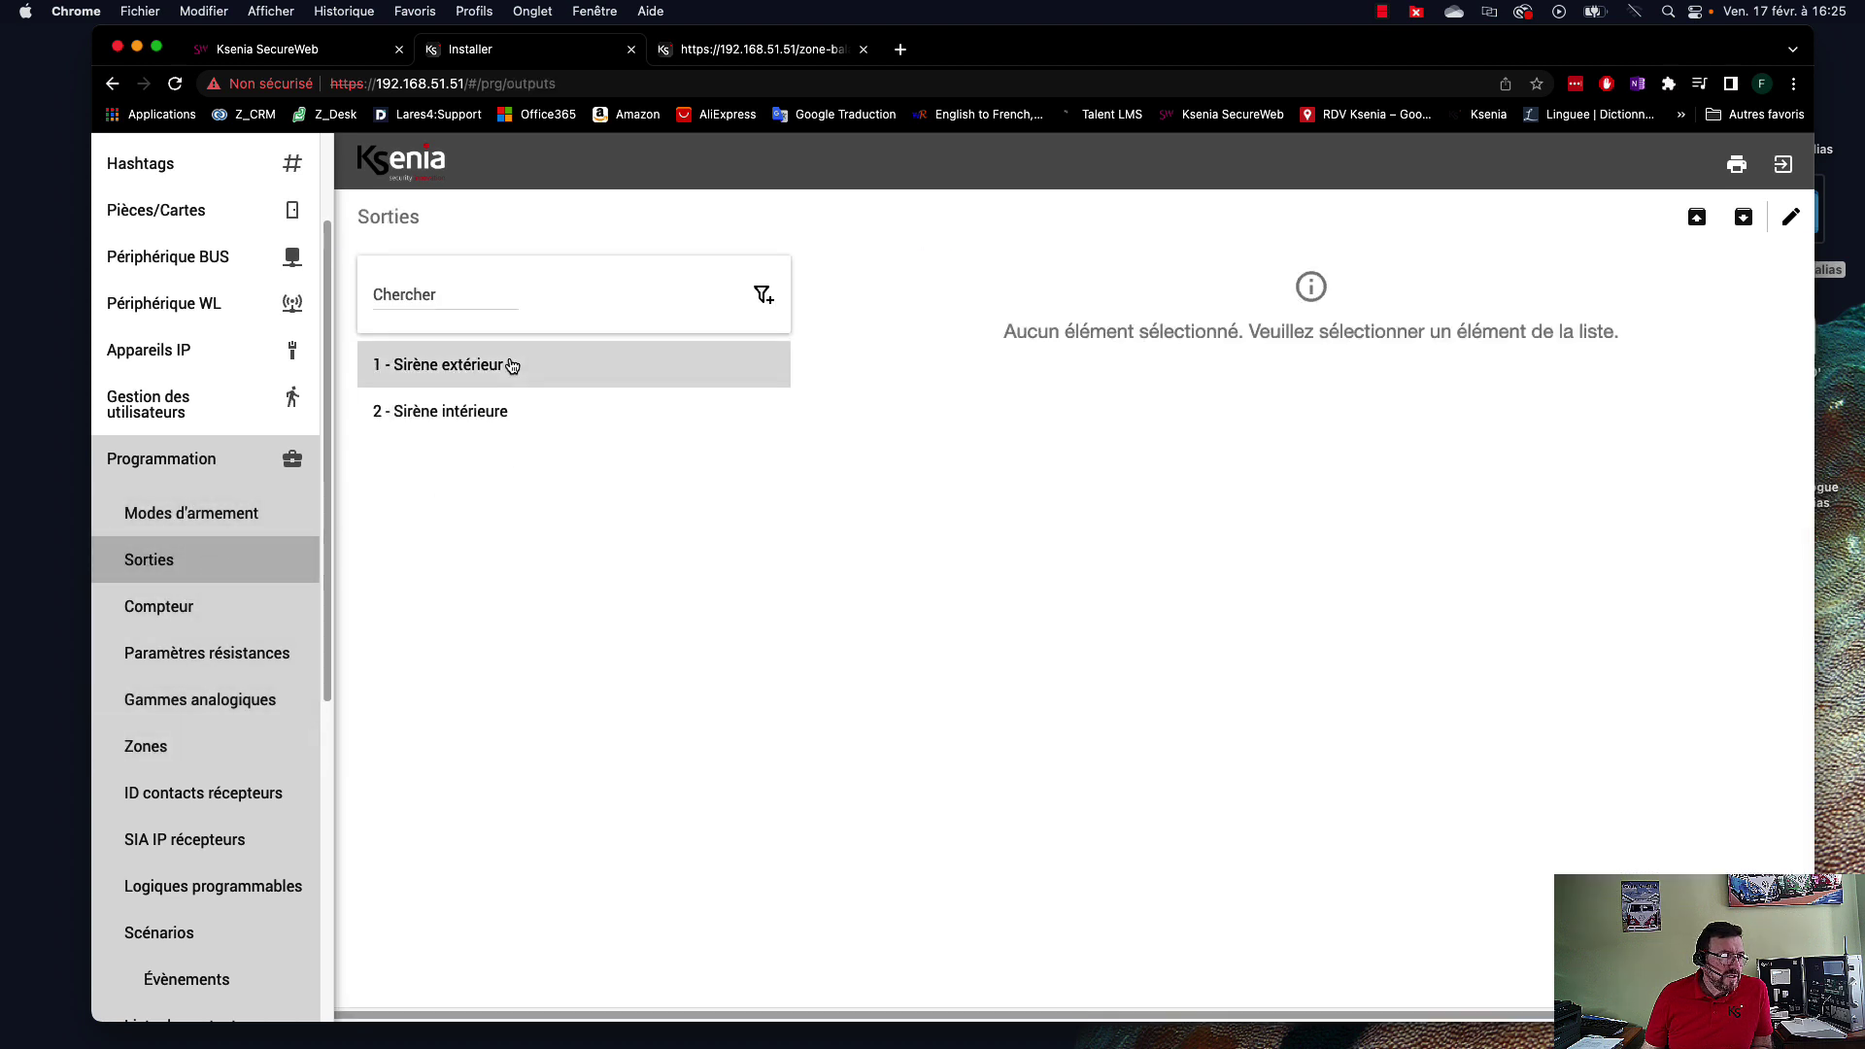
pyautogui.click(175, 515)
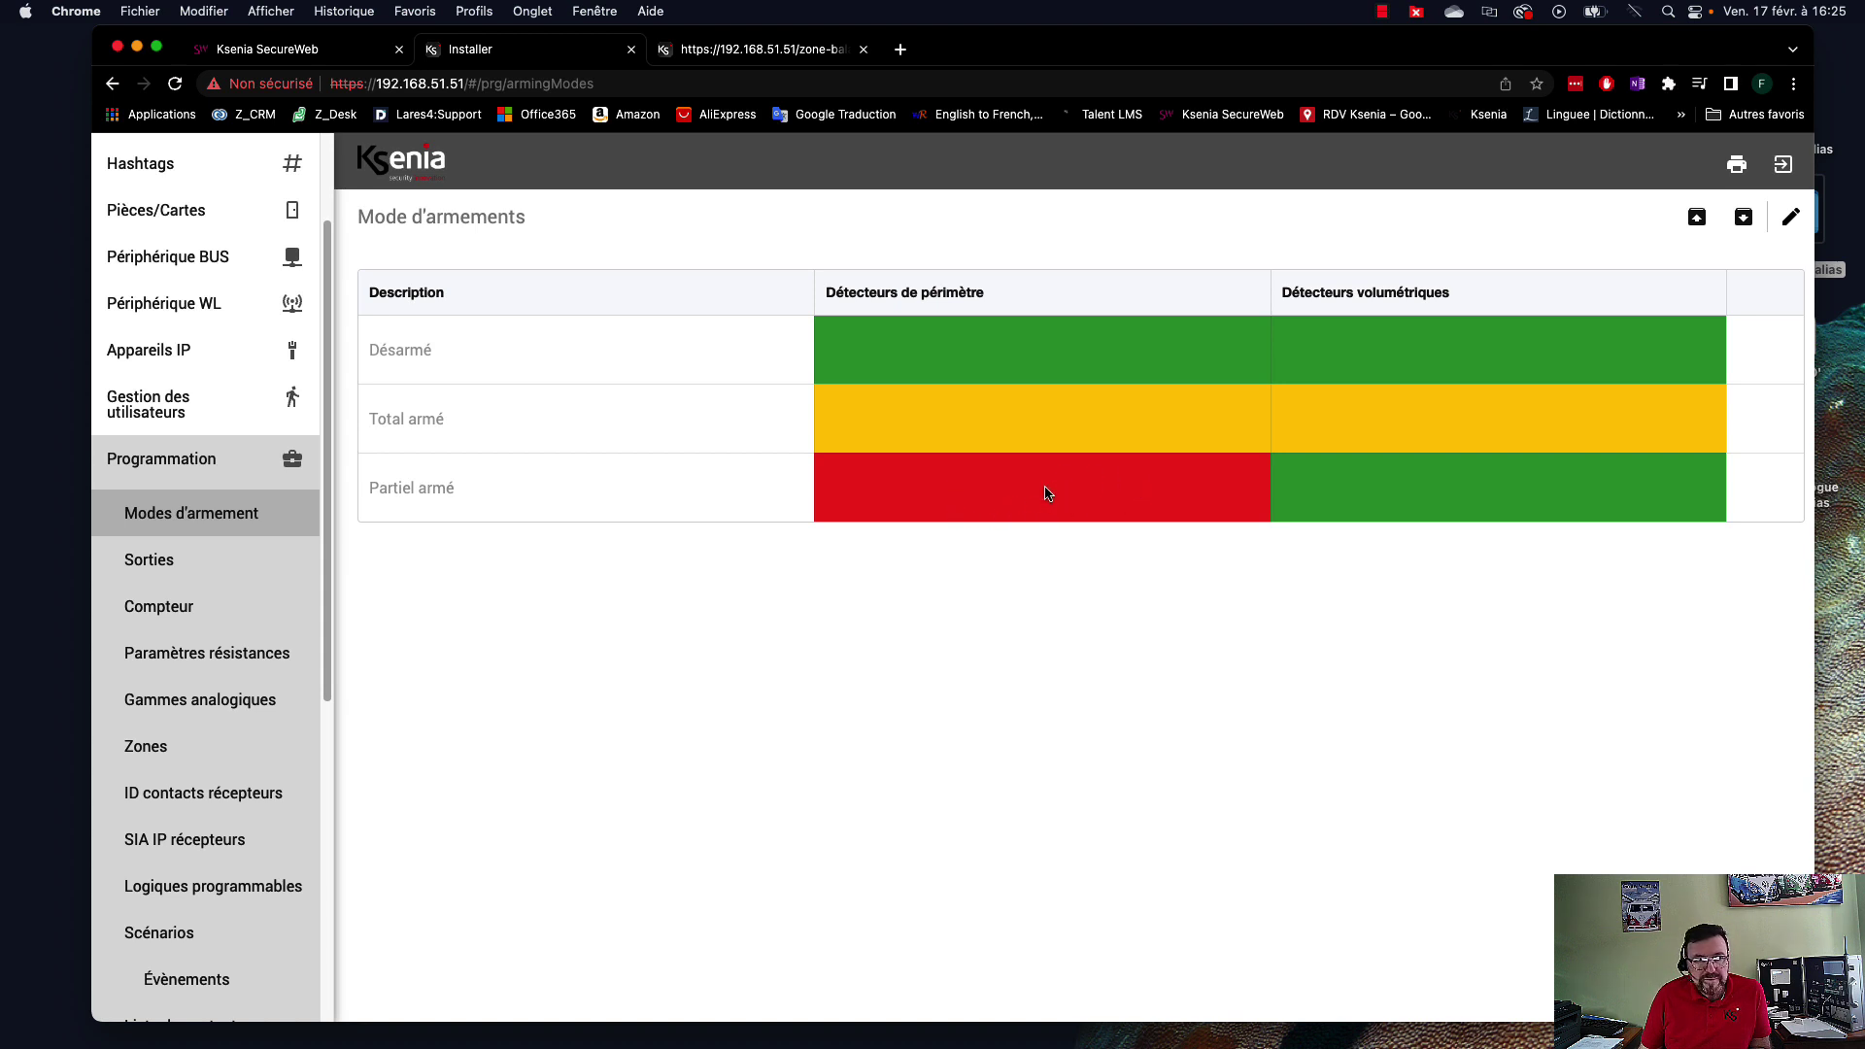
# Edit the Partiel armé perimeter action, trying Pas d'action and Basculer before restoring Armement immédiat.
pyautogui.click(1791, 221)
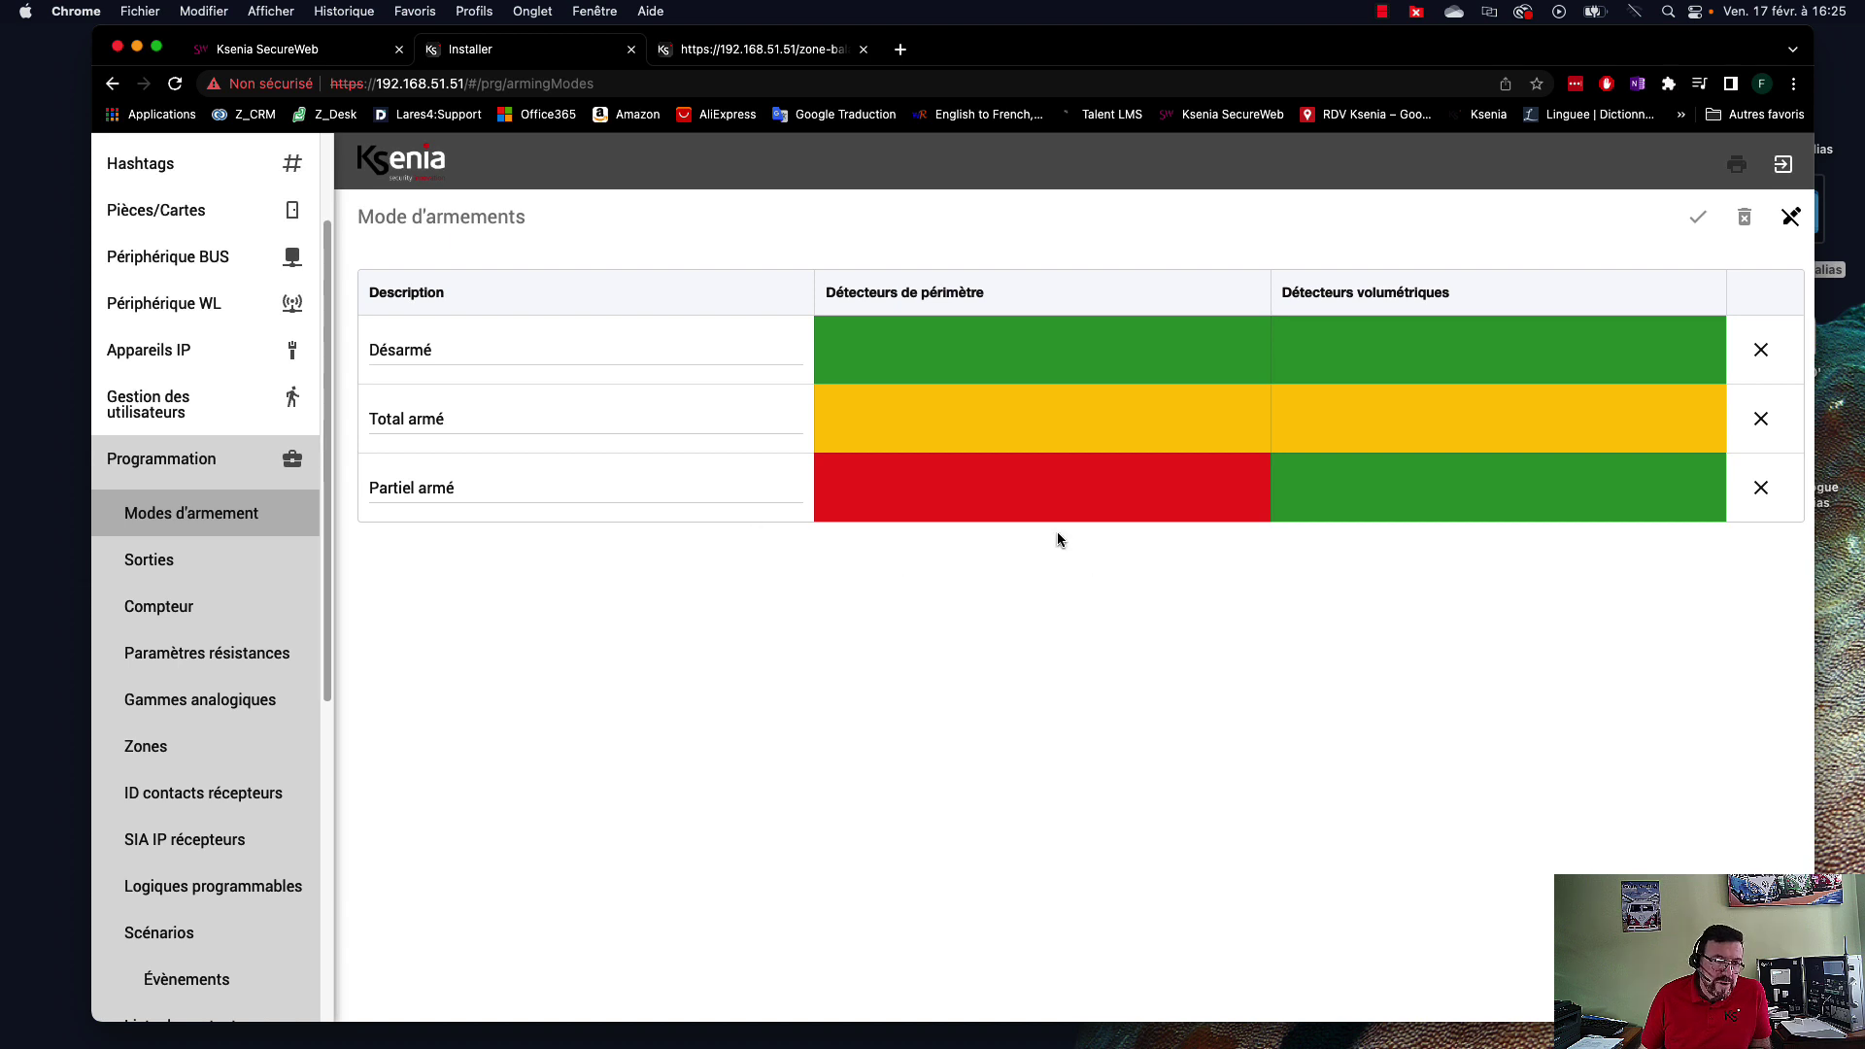
pyautogui.click(1015, 497)
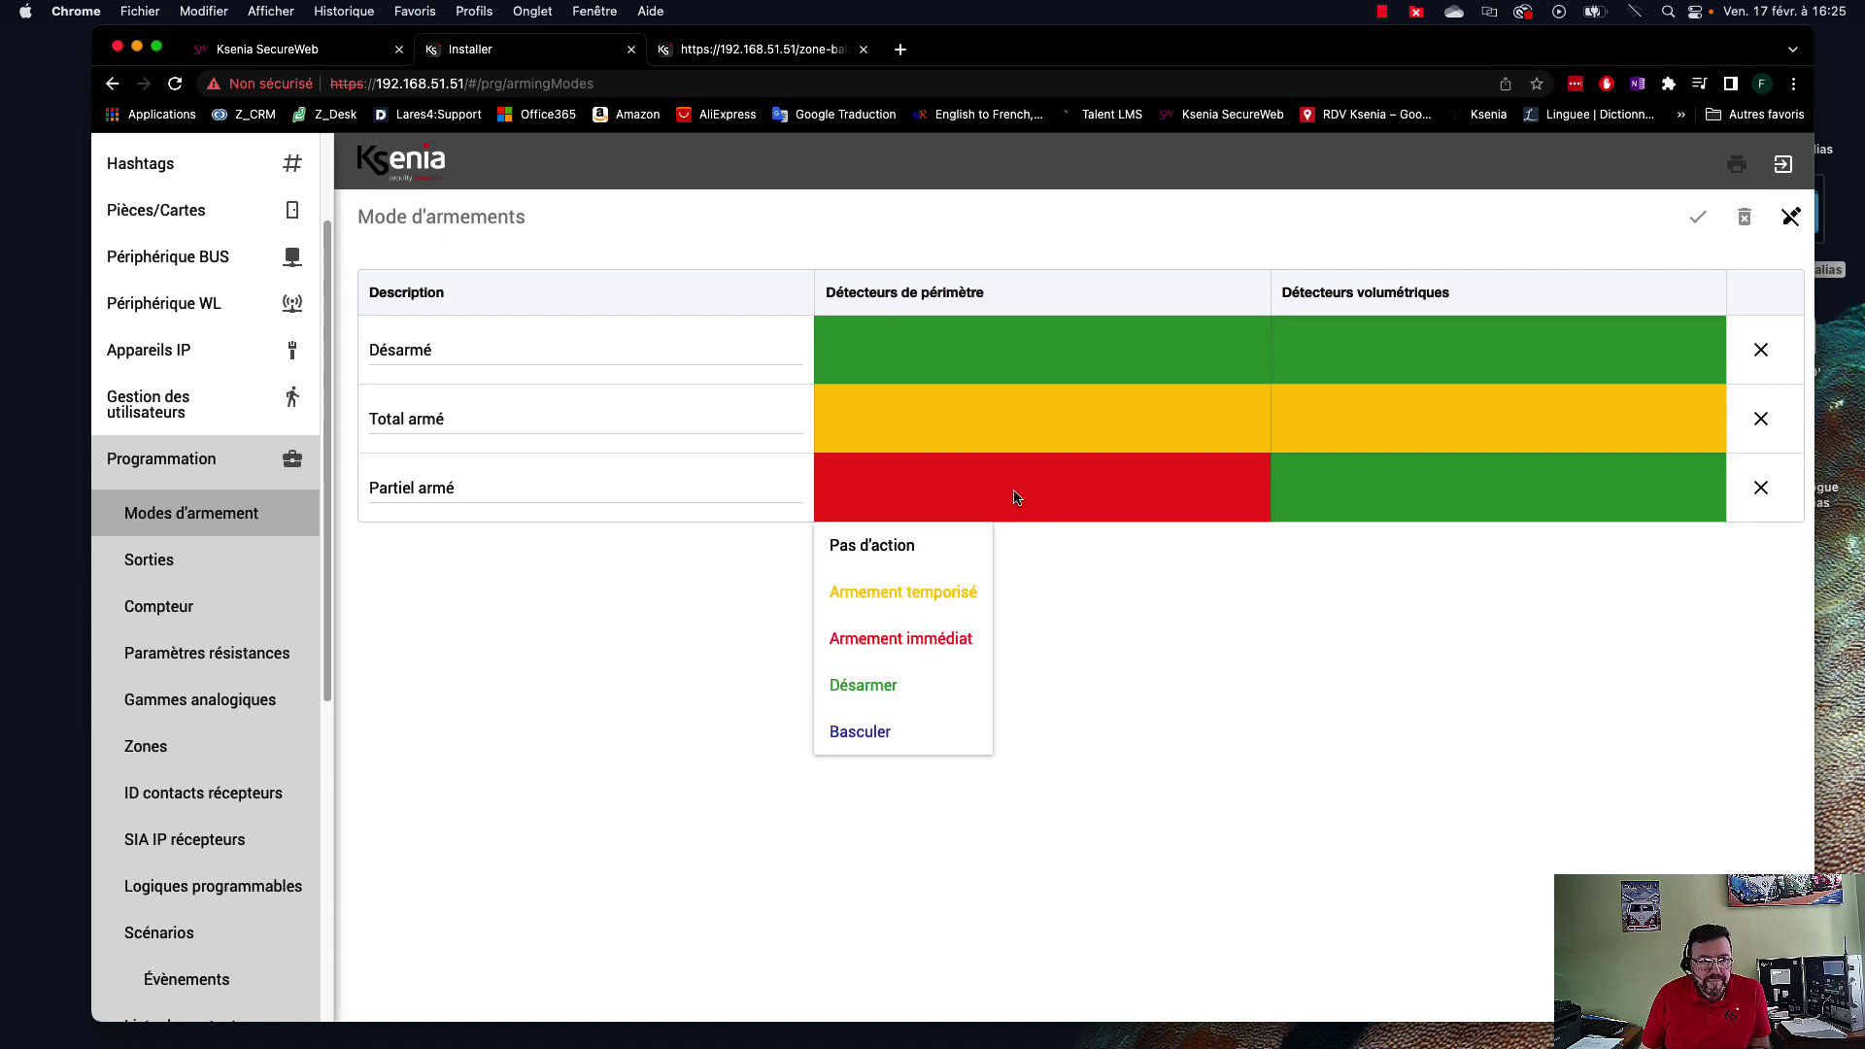
pyautogui.click(948, 555)
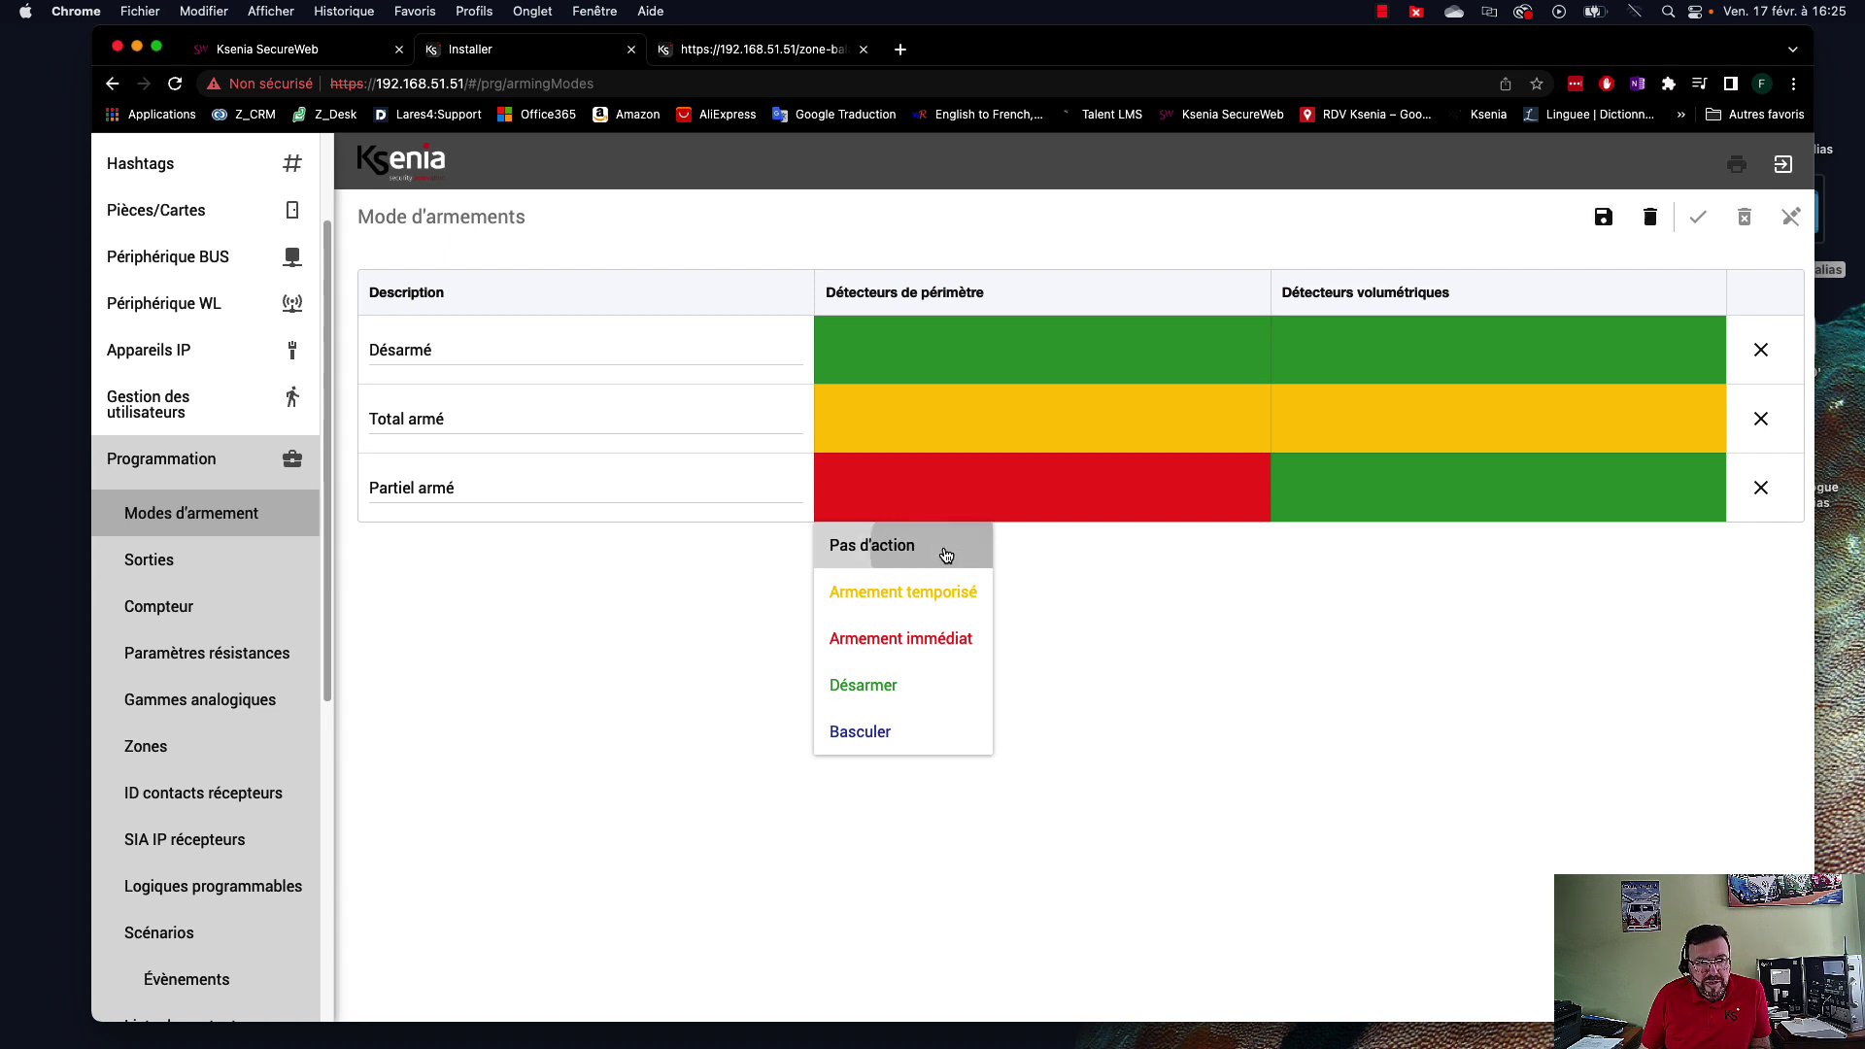
pyautogui.click(1059, 505)
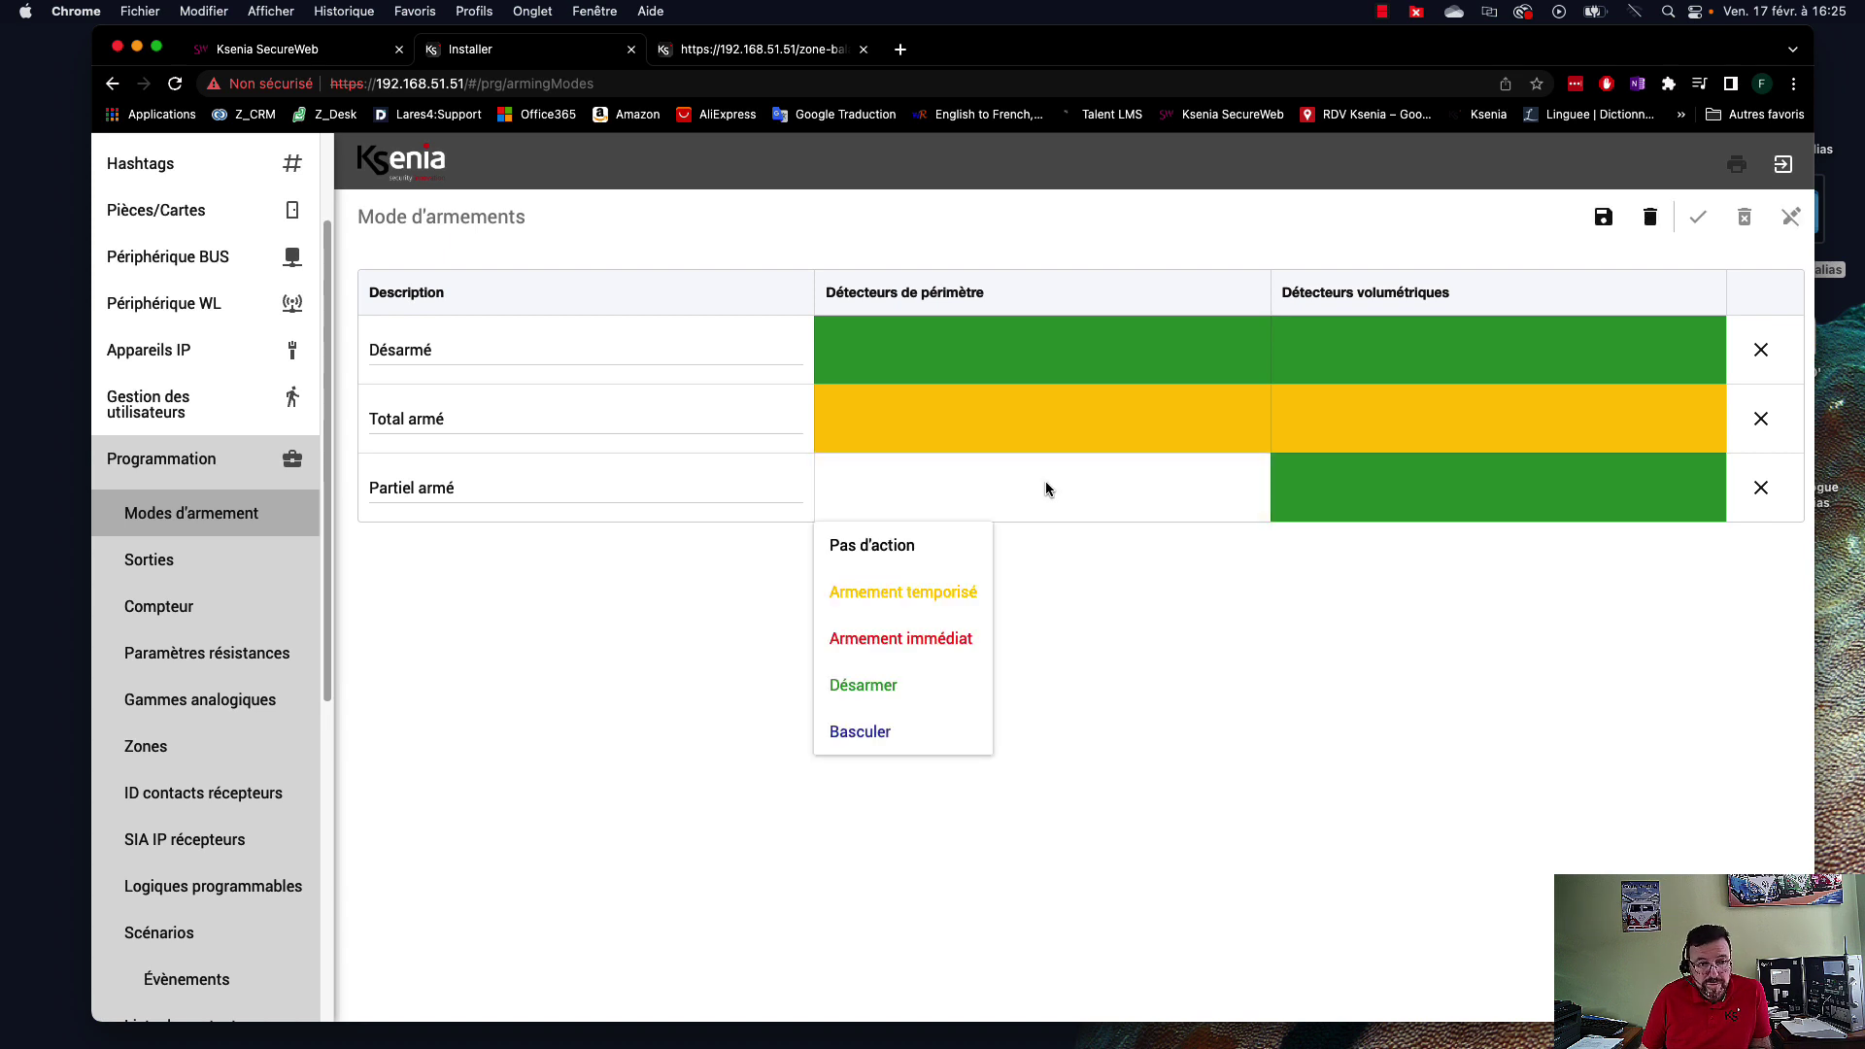
pyautogui.click(873, 740)
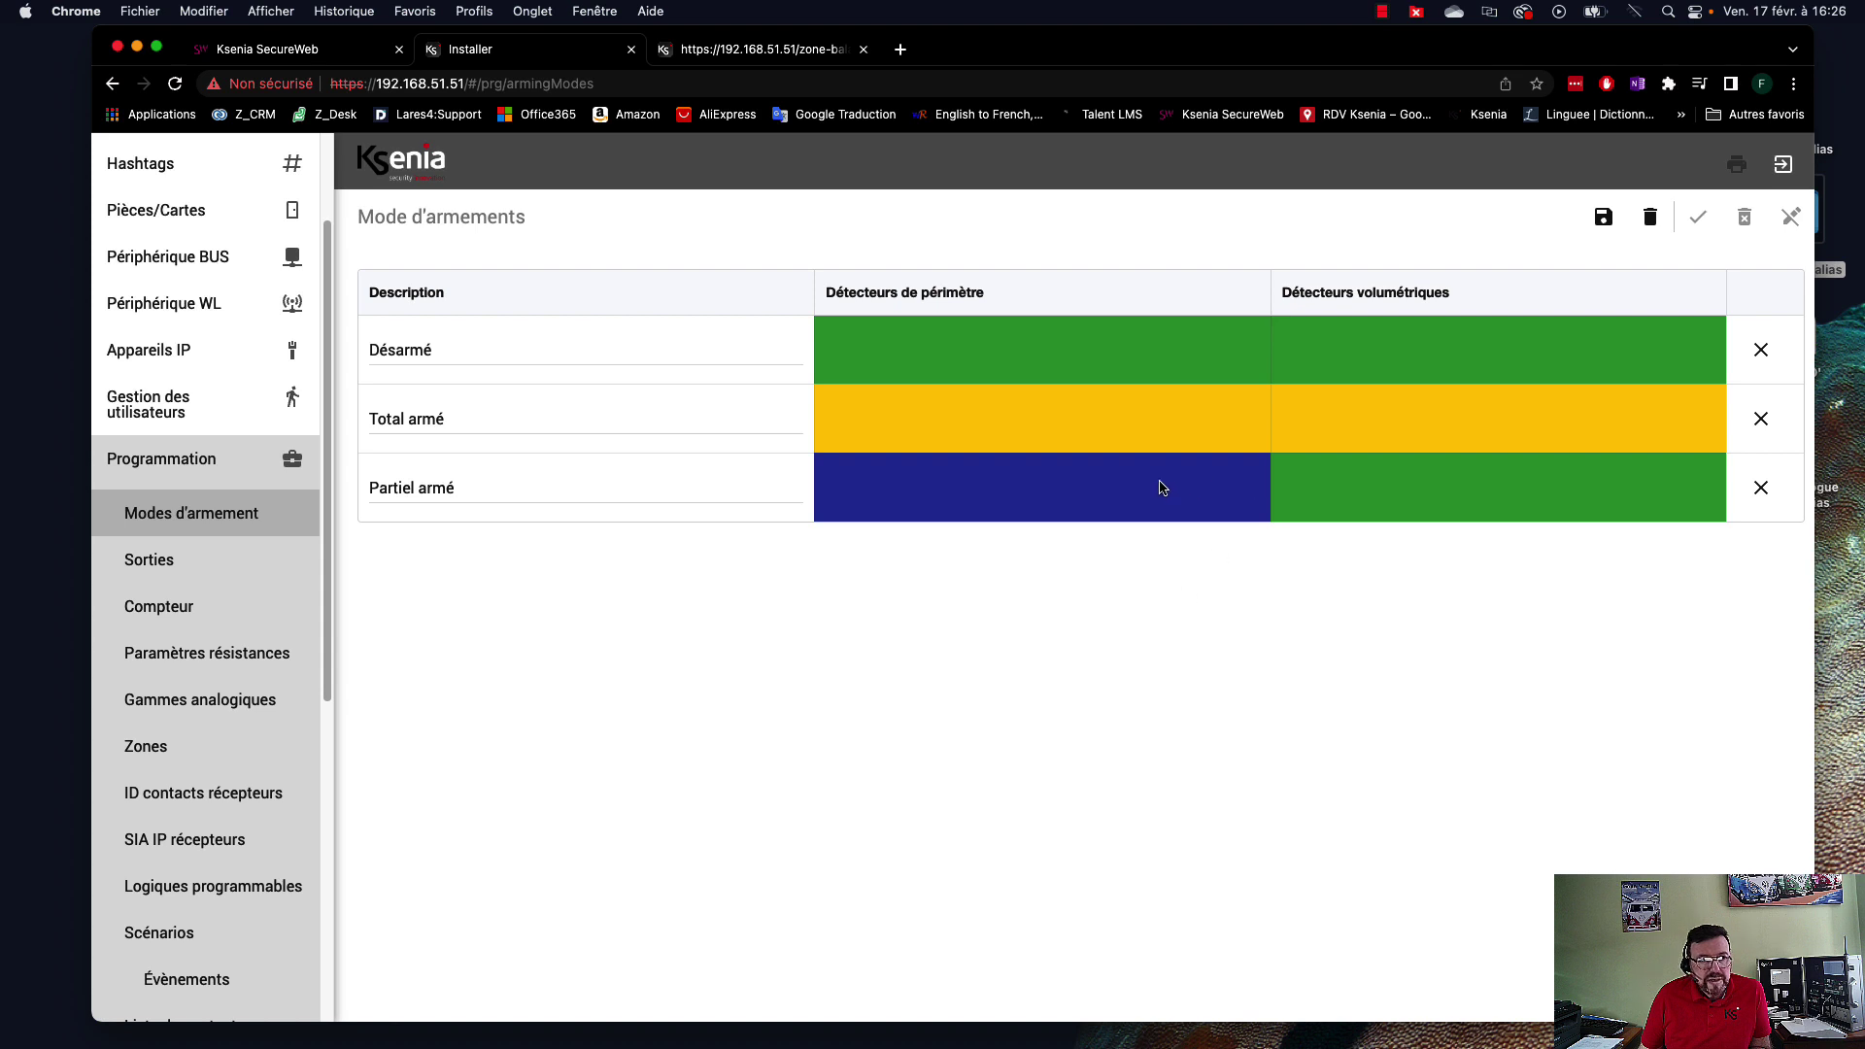
pyautogui.click(1031, 499)
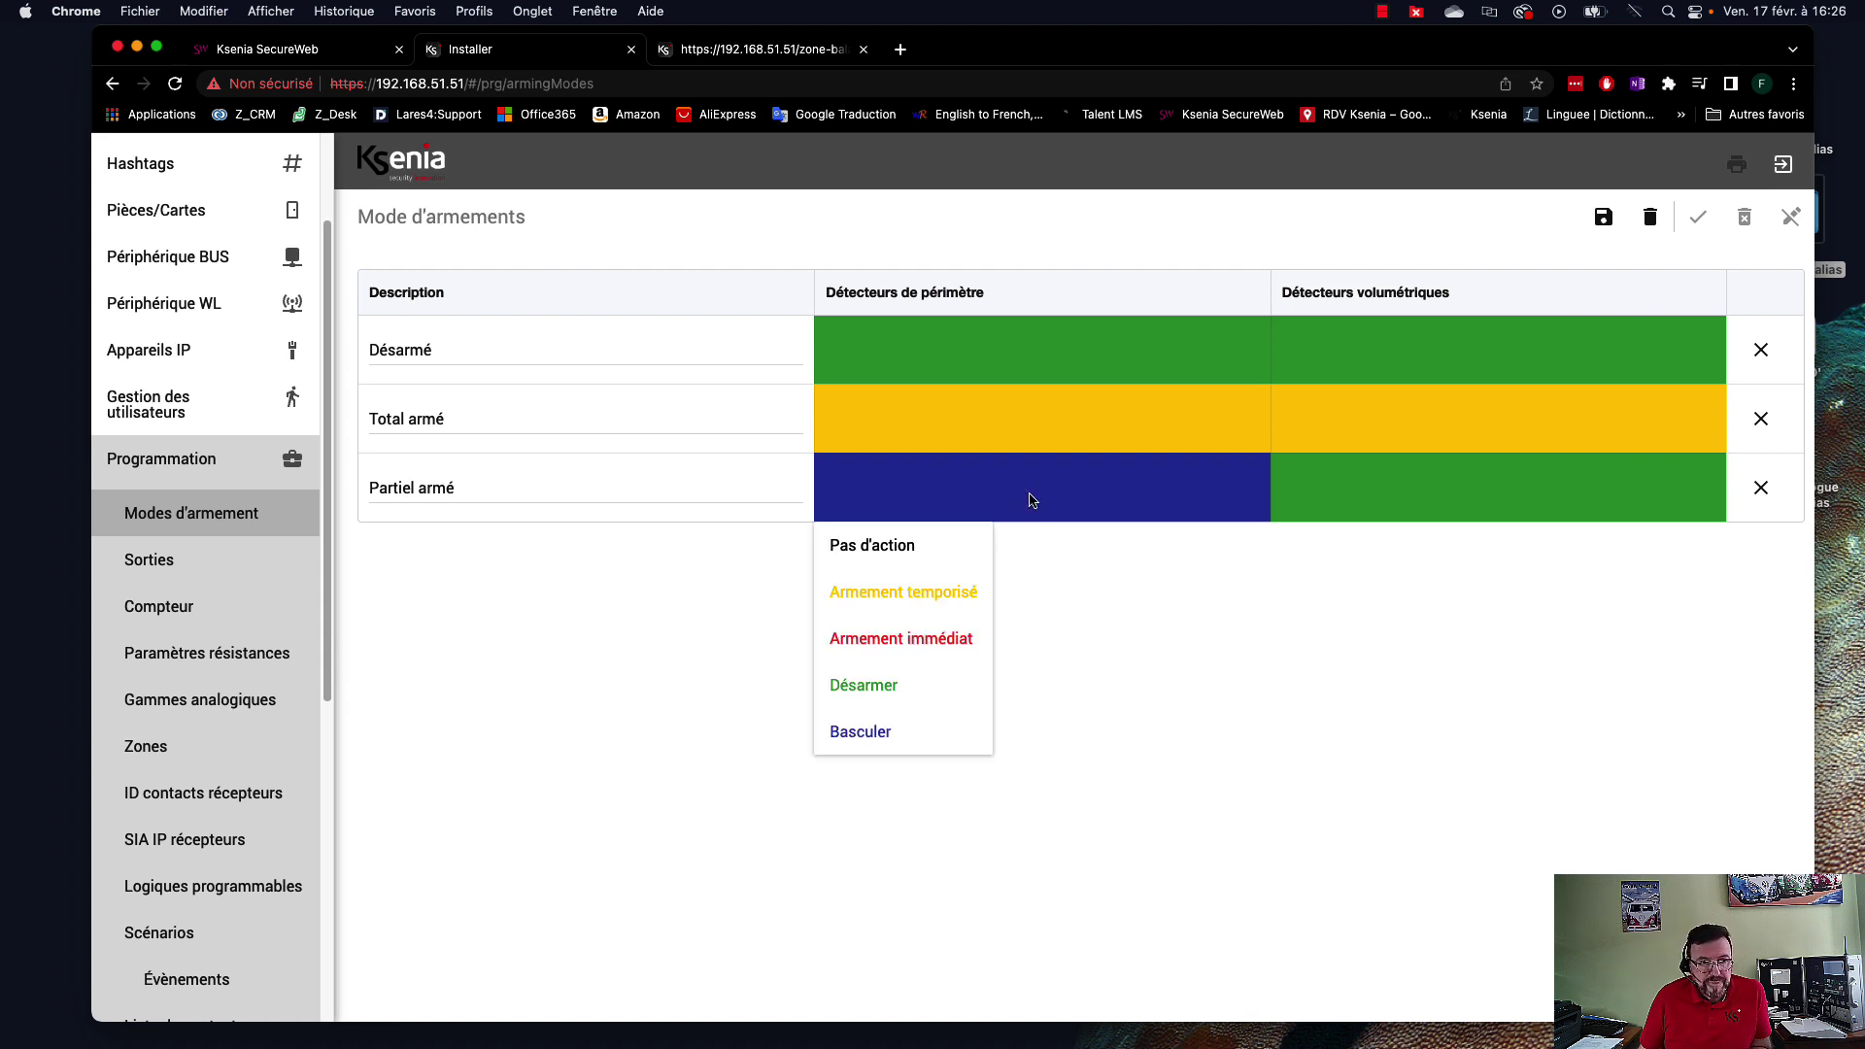
pyautogui.click(960, 638)
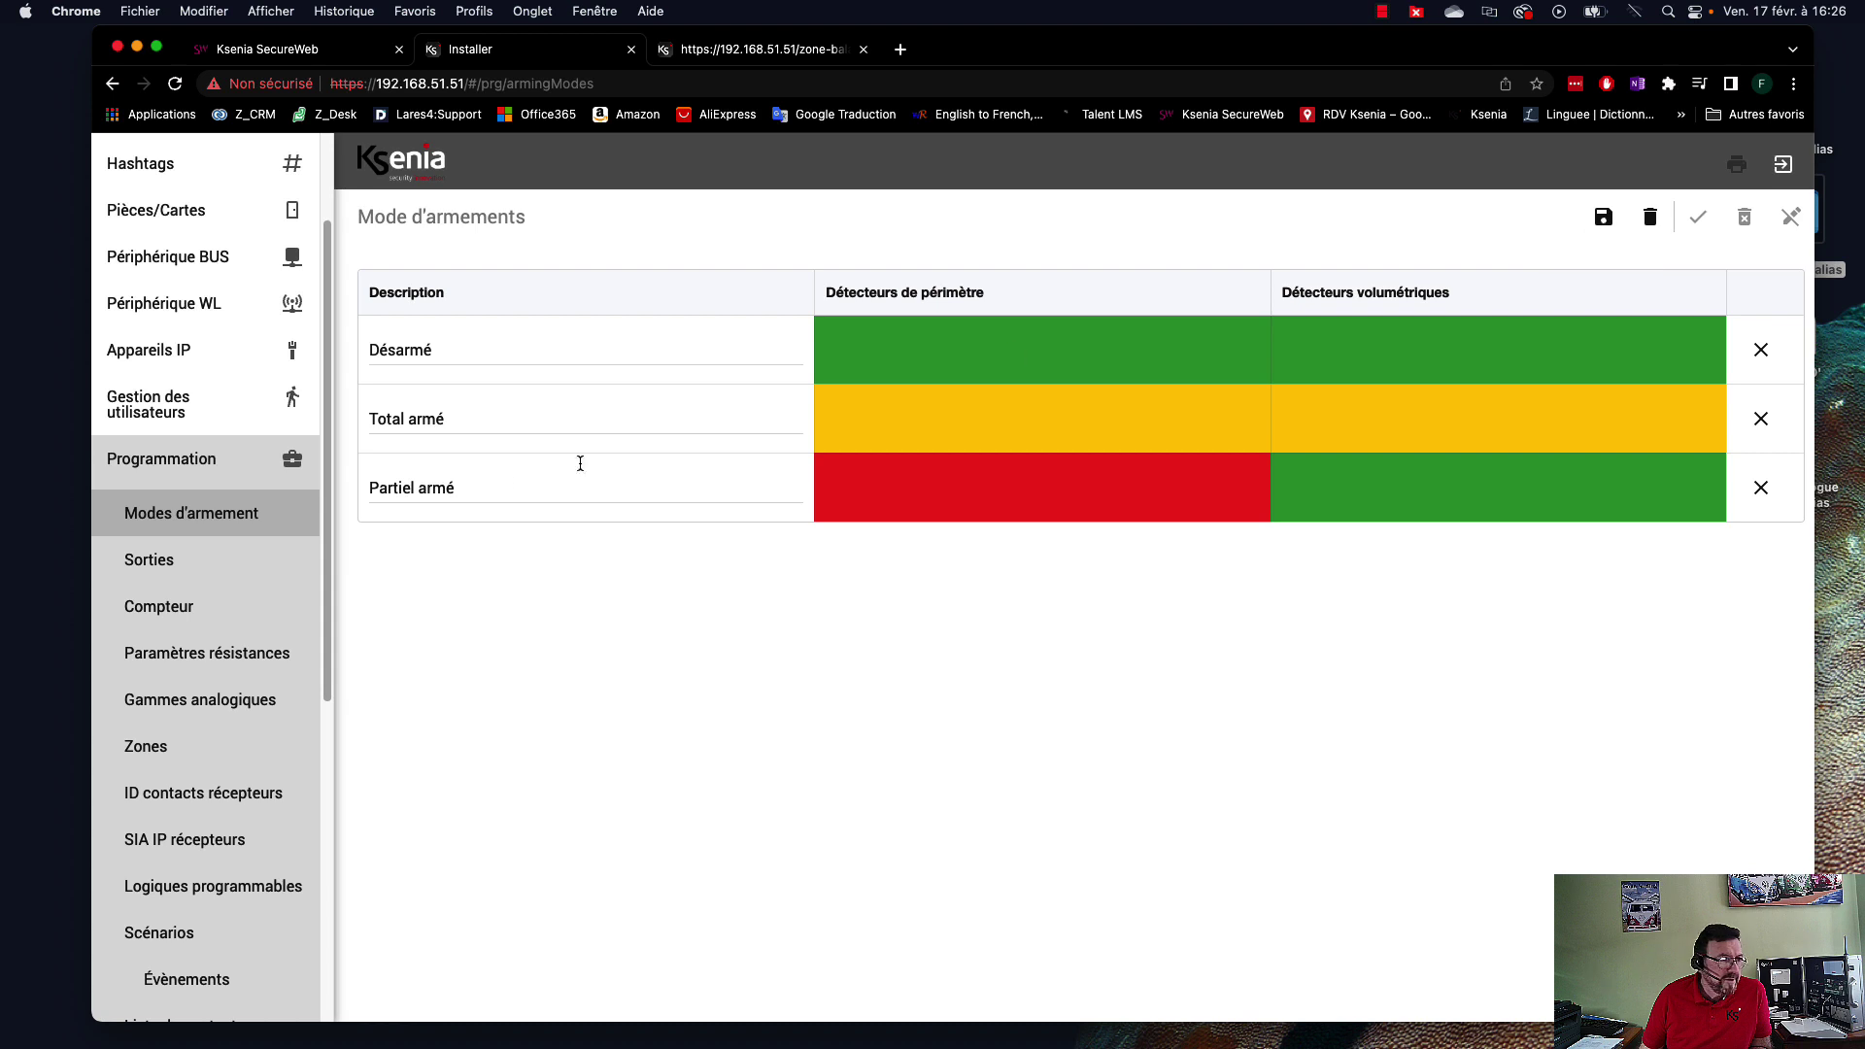
# Save the arming modes and apply the programming session to the panel.
pyautogui.scroll(-6, 243, 542)
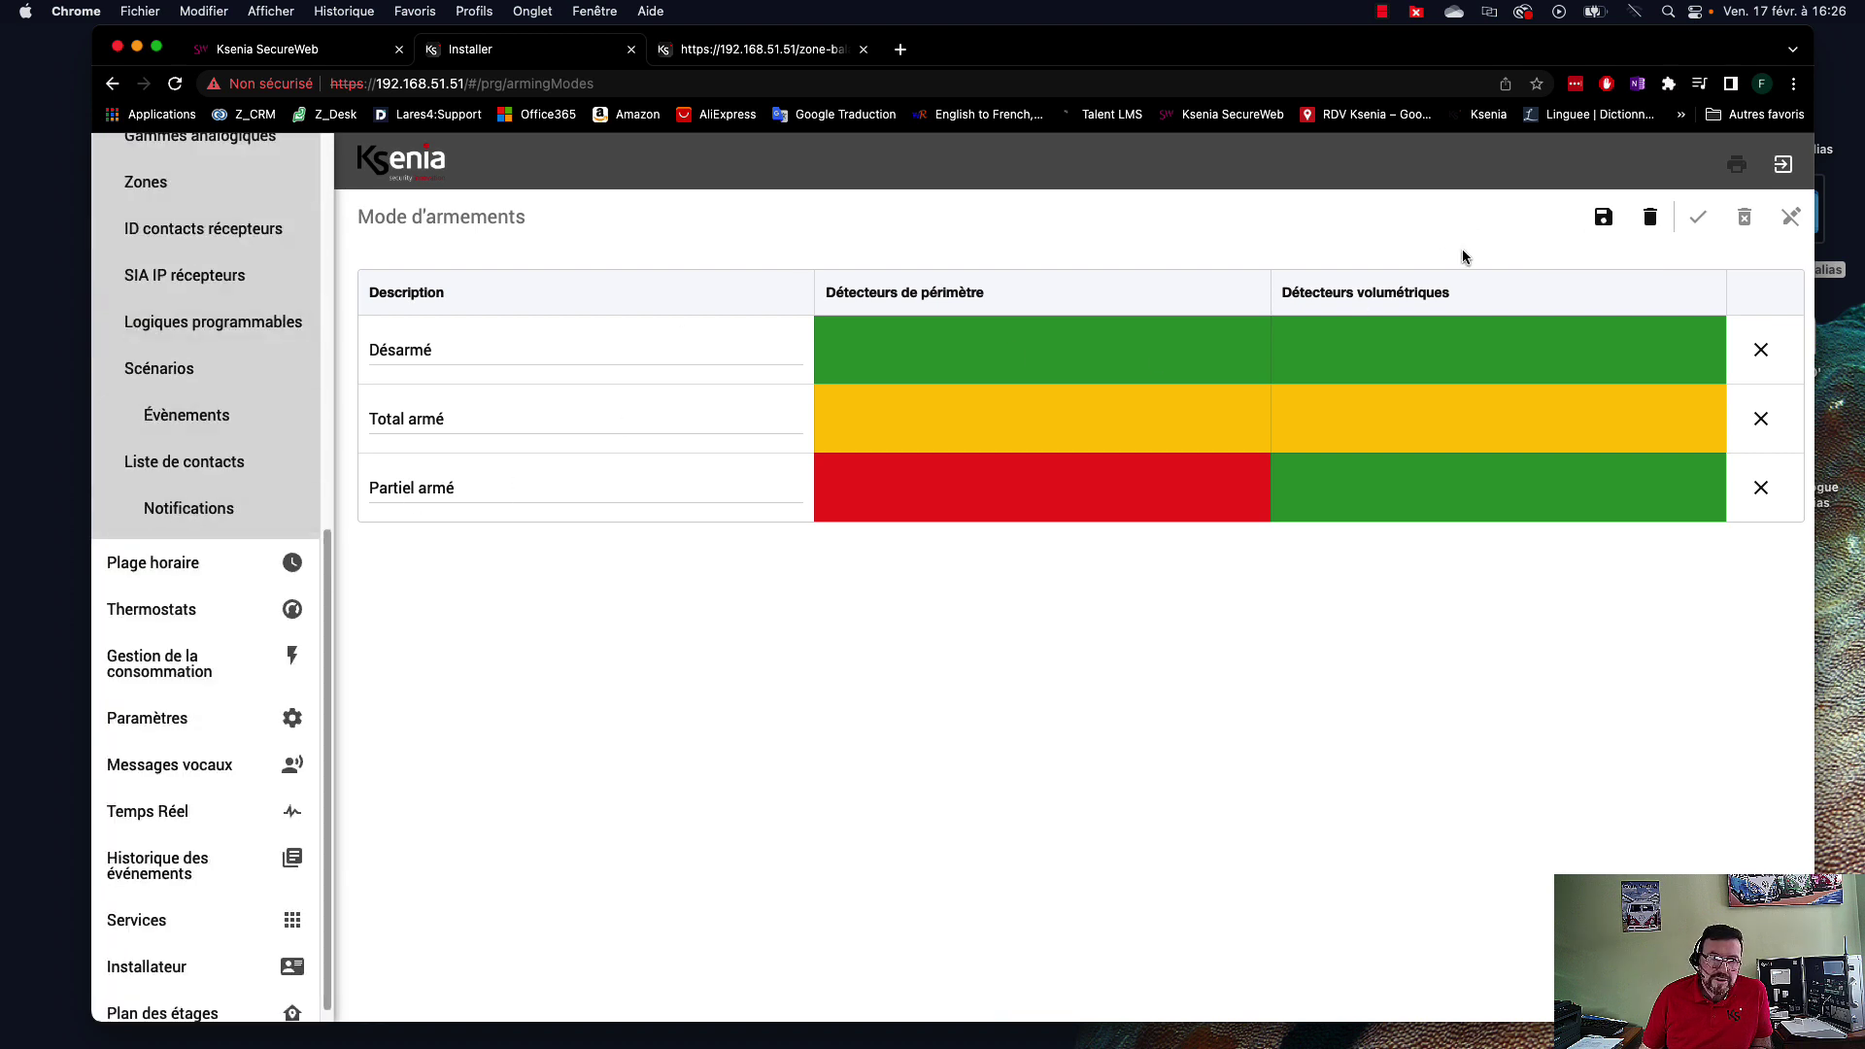
pyautogui.click(1597, 220)
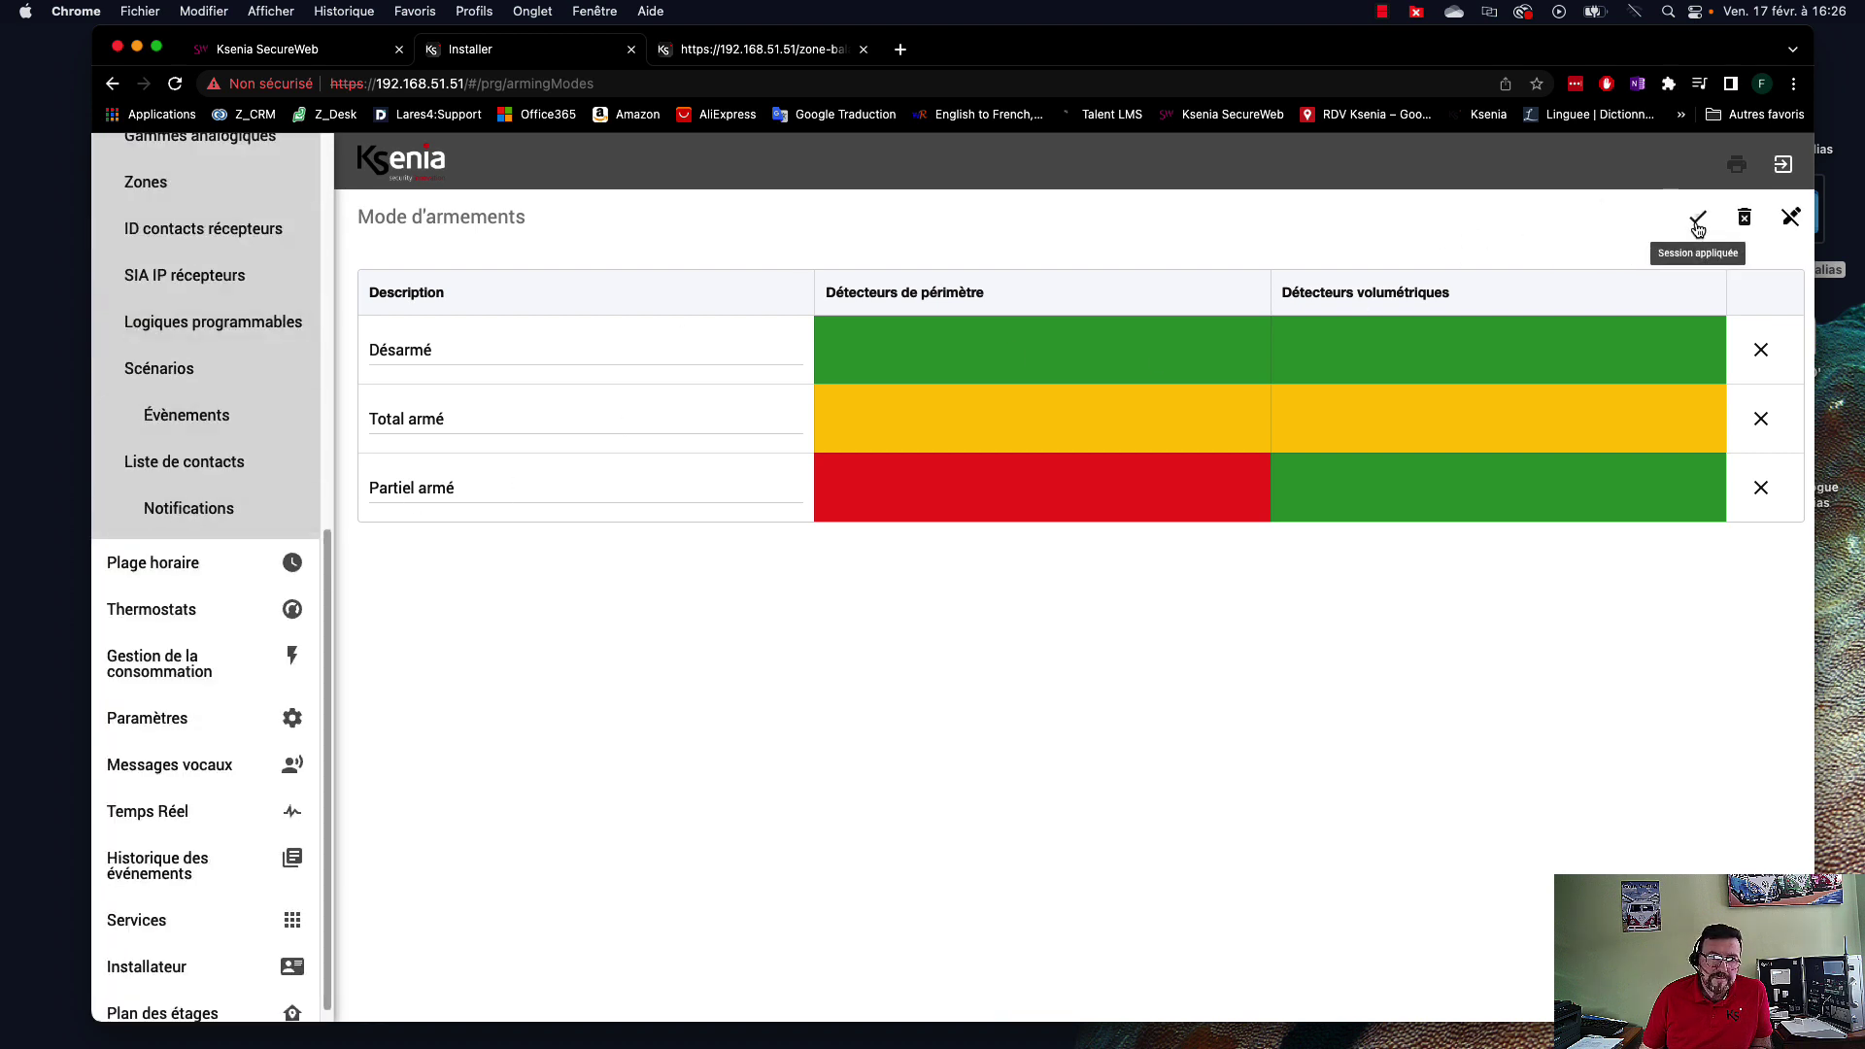
pyautogui.click(1698, 217)
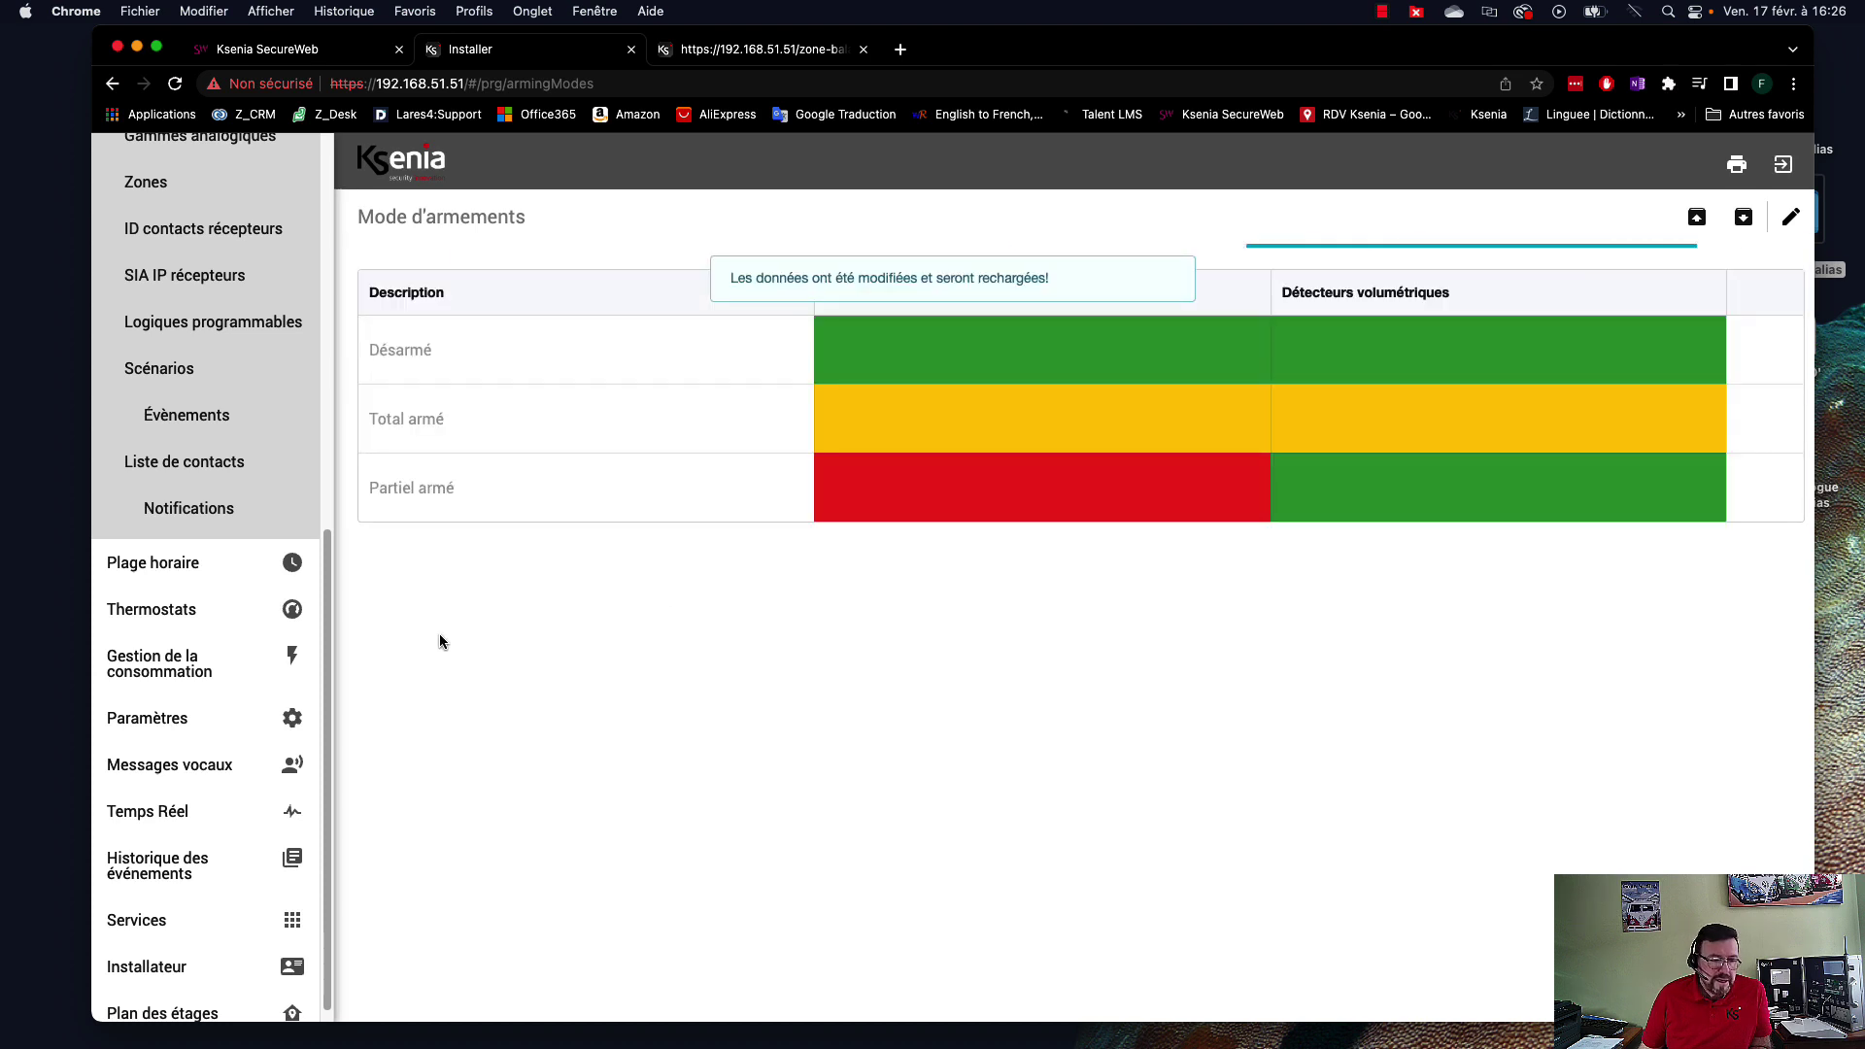
pyautogui.scroll(-1, 97, 714)
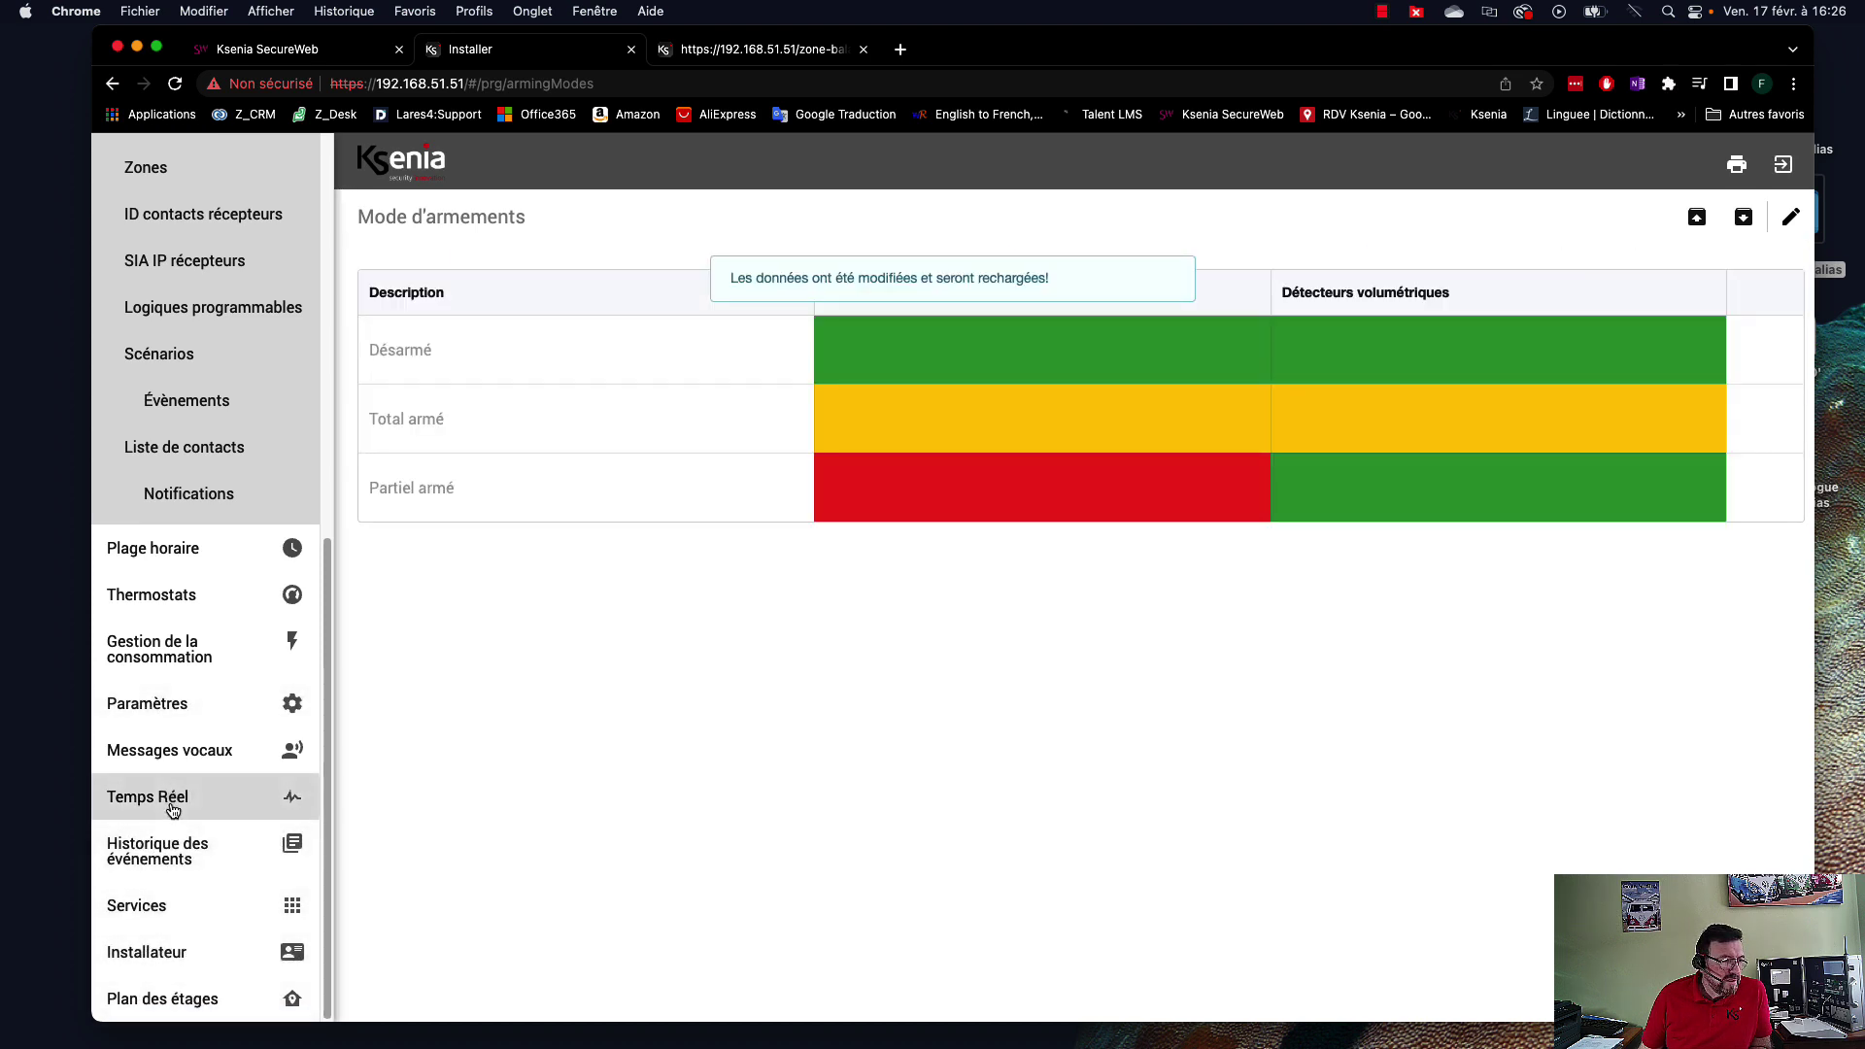
# Check real-time Zones, Sorties and Partitions, ending on the Zones page with all four zones OK.
pyautogui.click(126, 798)
pyautogui.click(165, 691)
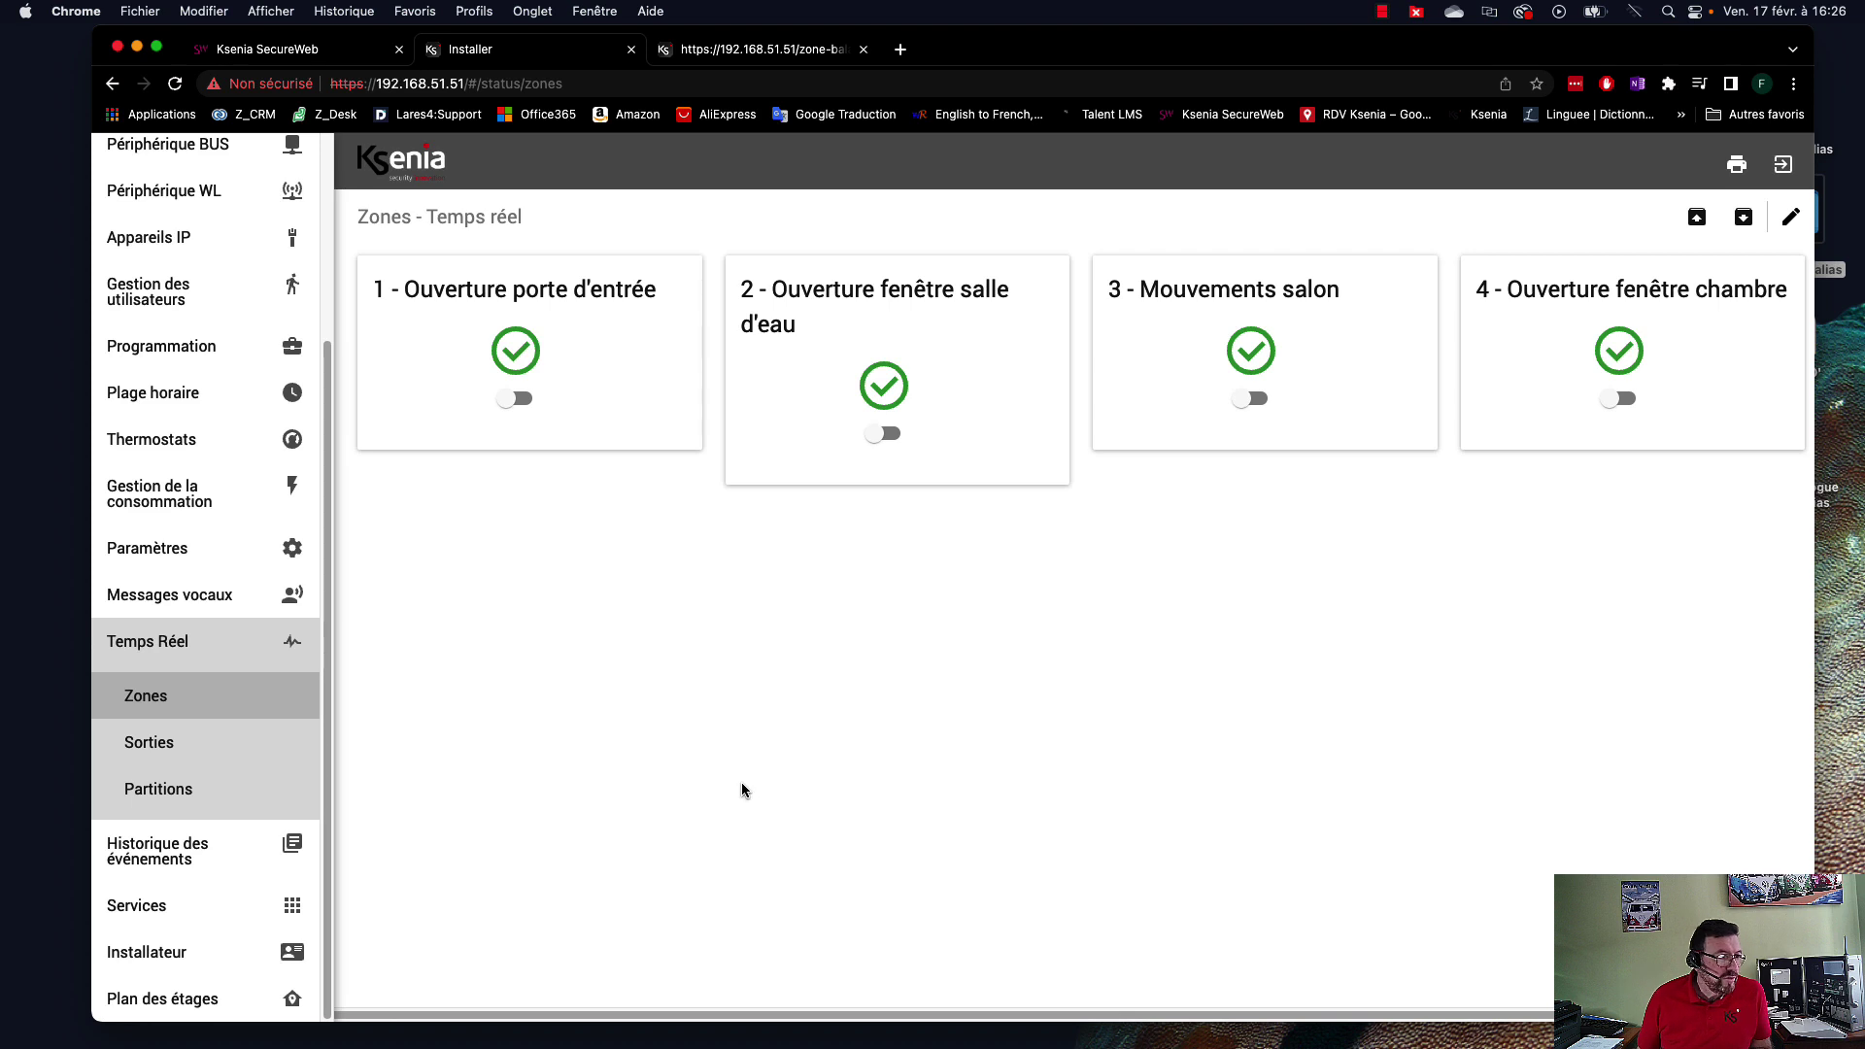
pyautogui.click(167, 742)
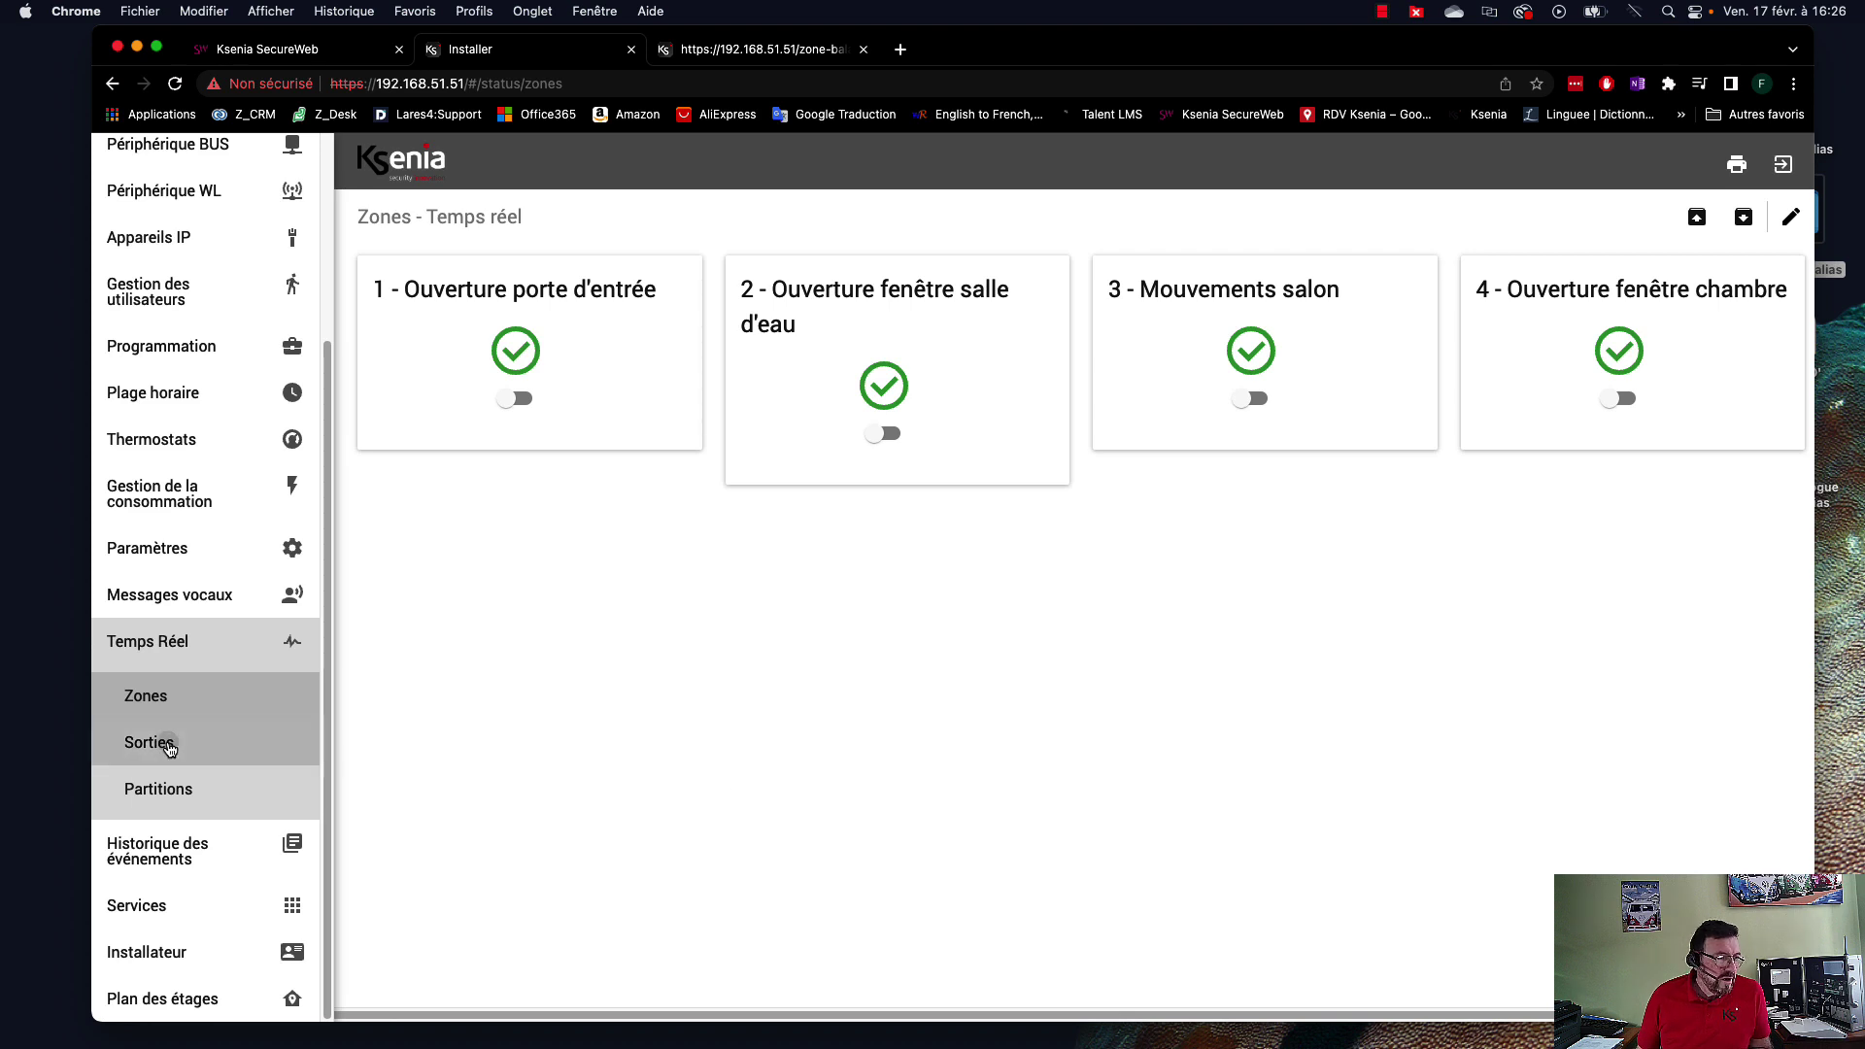
pyautogui.click(167, 792)
pyautogui.click(166, 700)
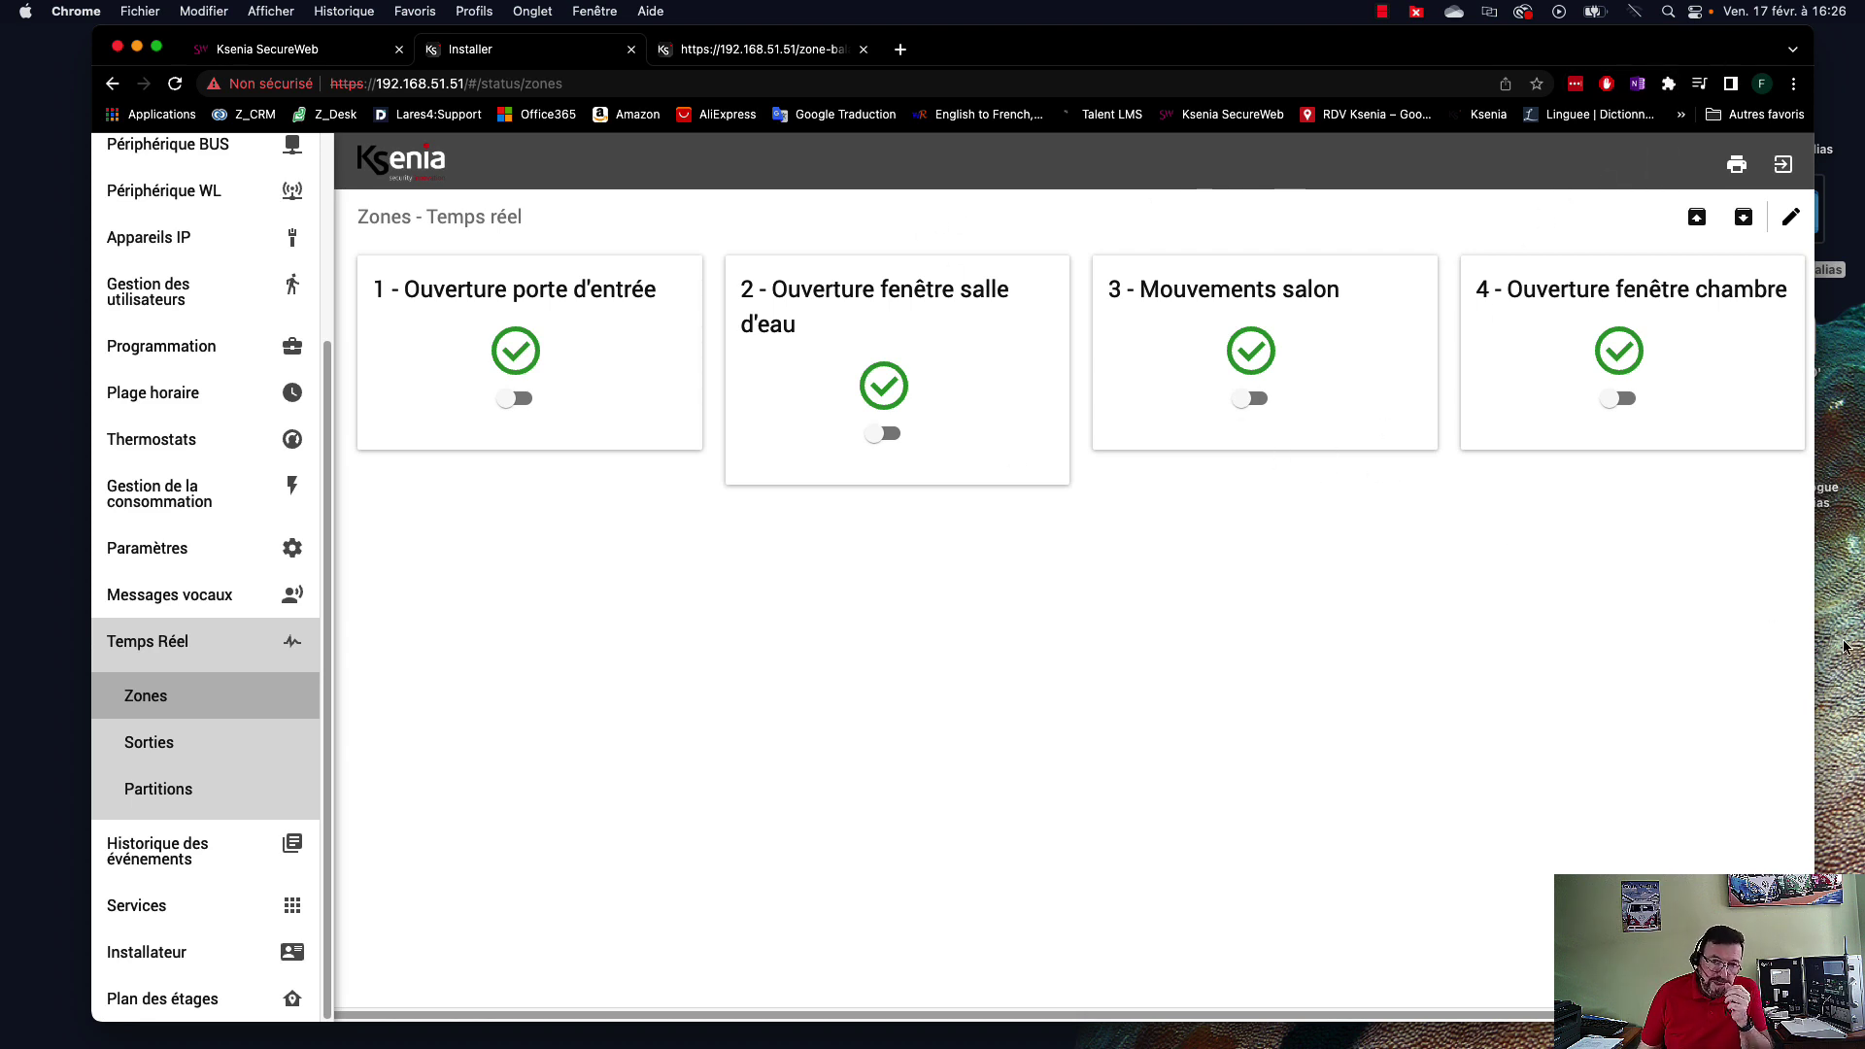
pyautogui.click(1385, 1039)
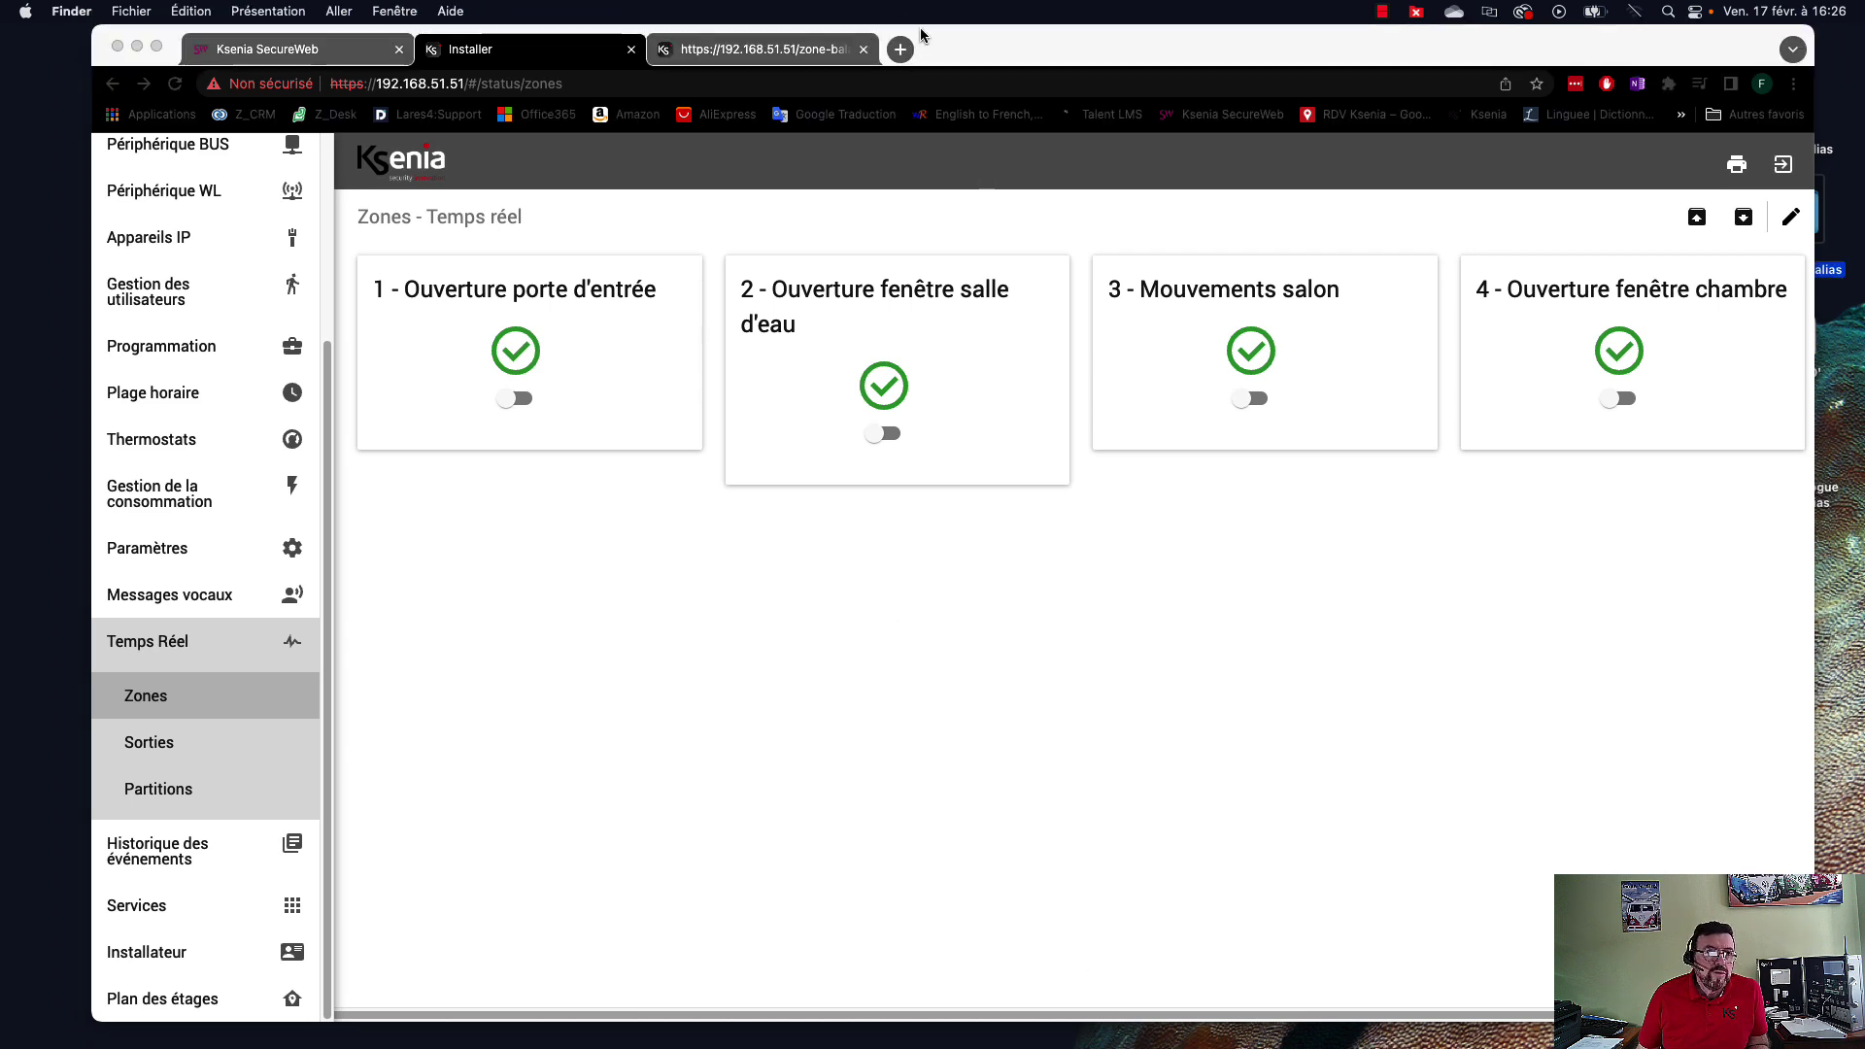
pyautogui.moveTo(983, 48); pyautogui.dragTo(979, 4)
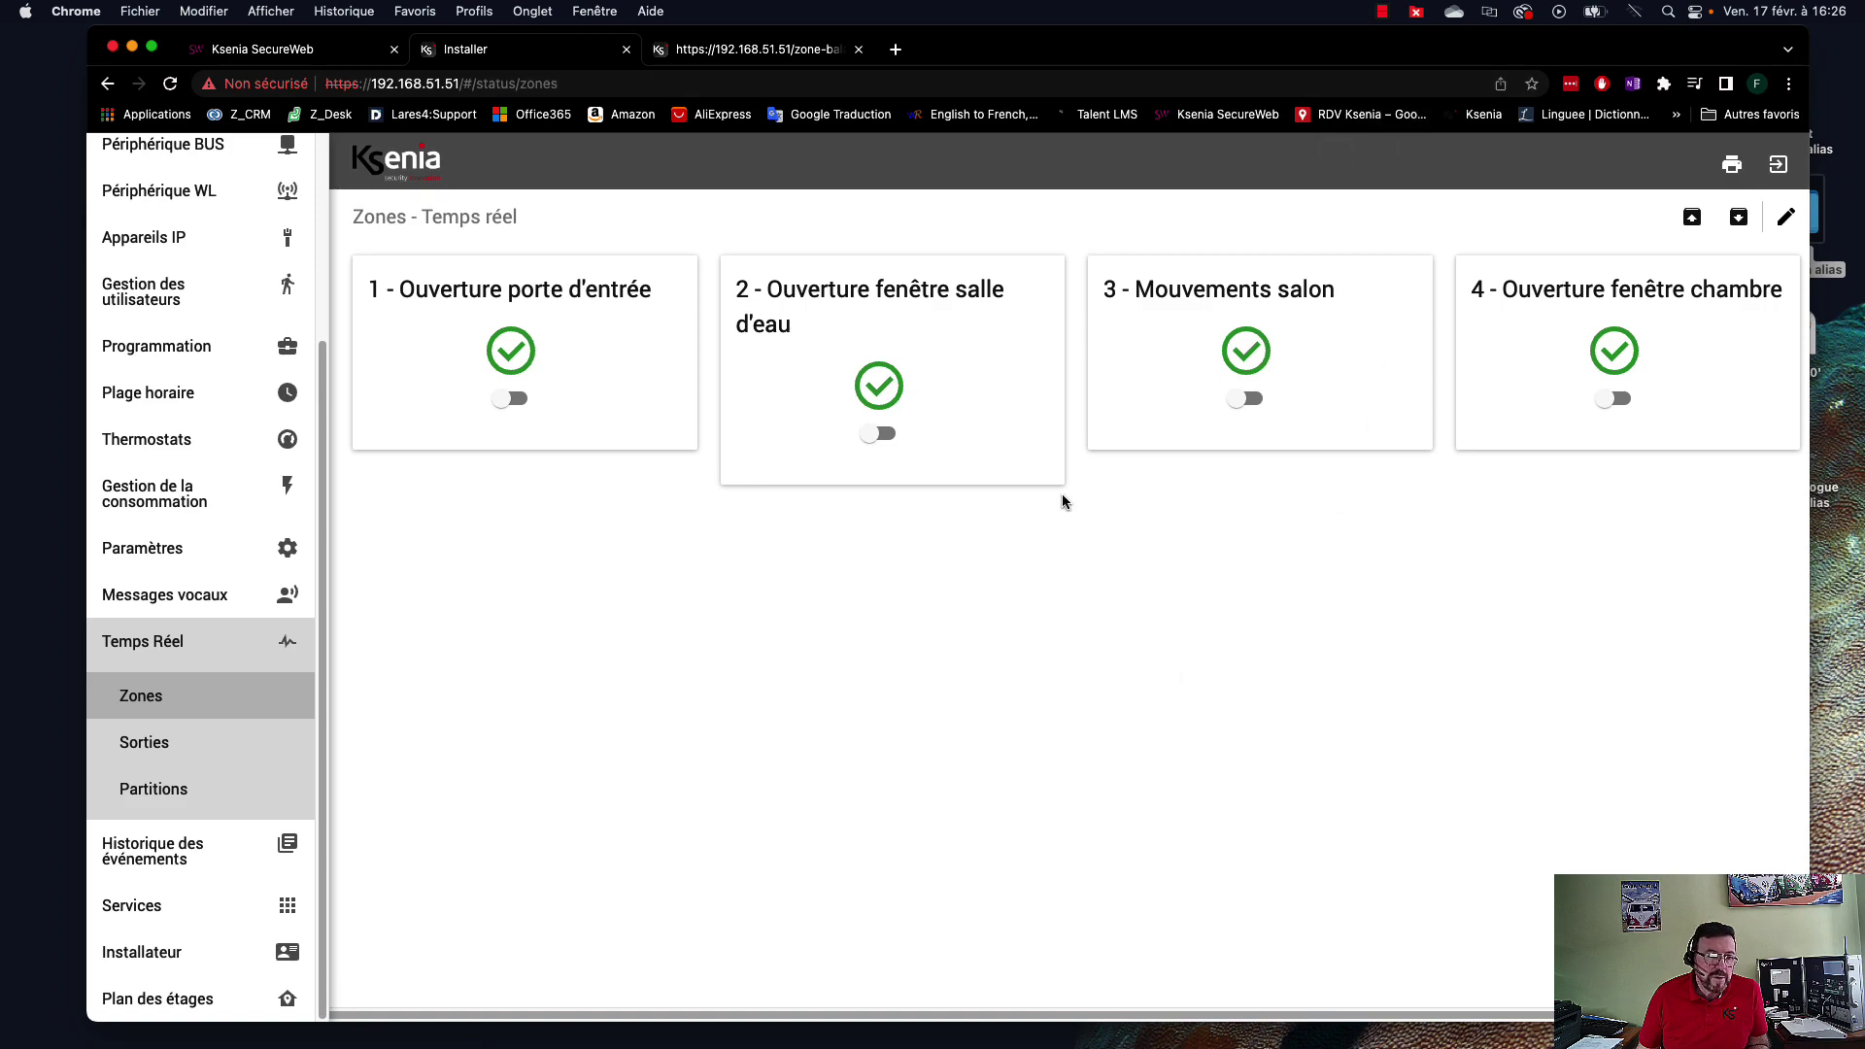
# Launch lares 4.0 and connect to the DEMOCASE panel with the user PIN.
pyautogui.moveTo(728, 1045)
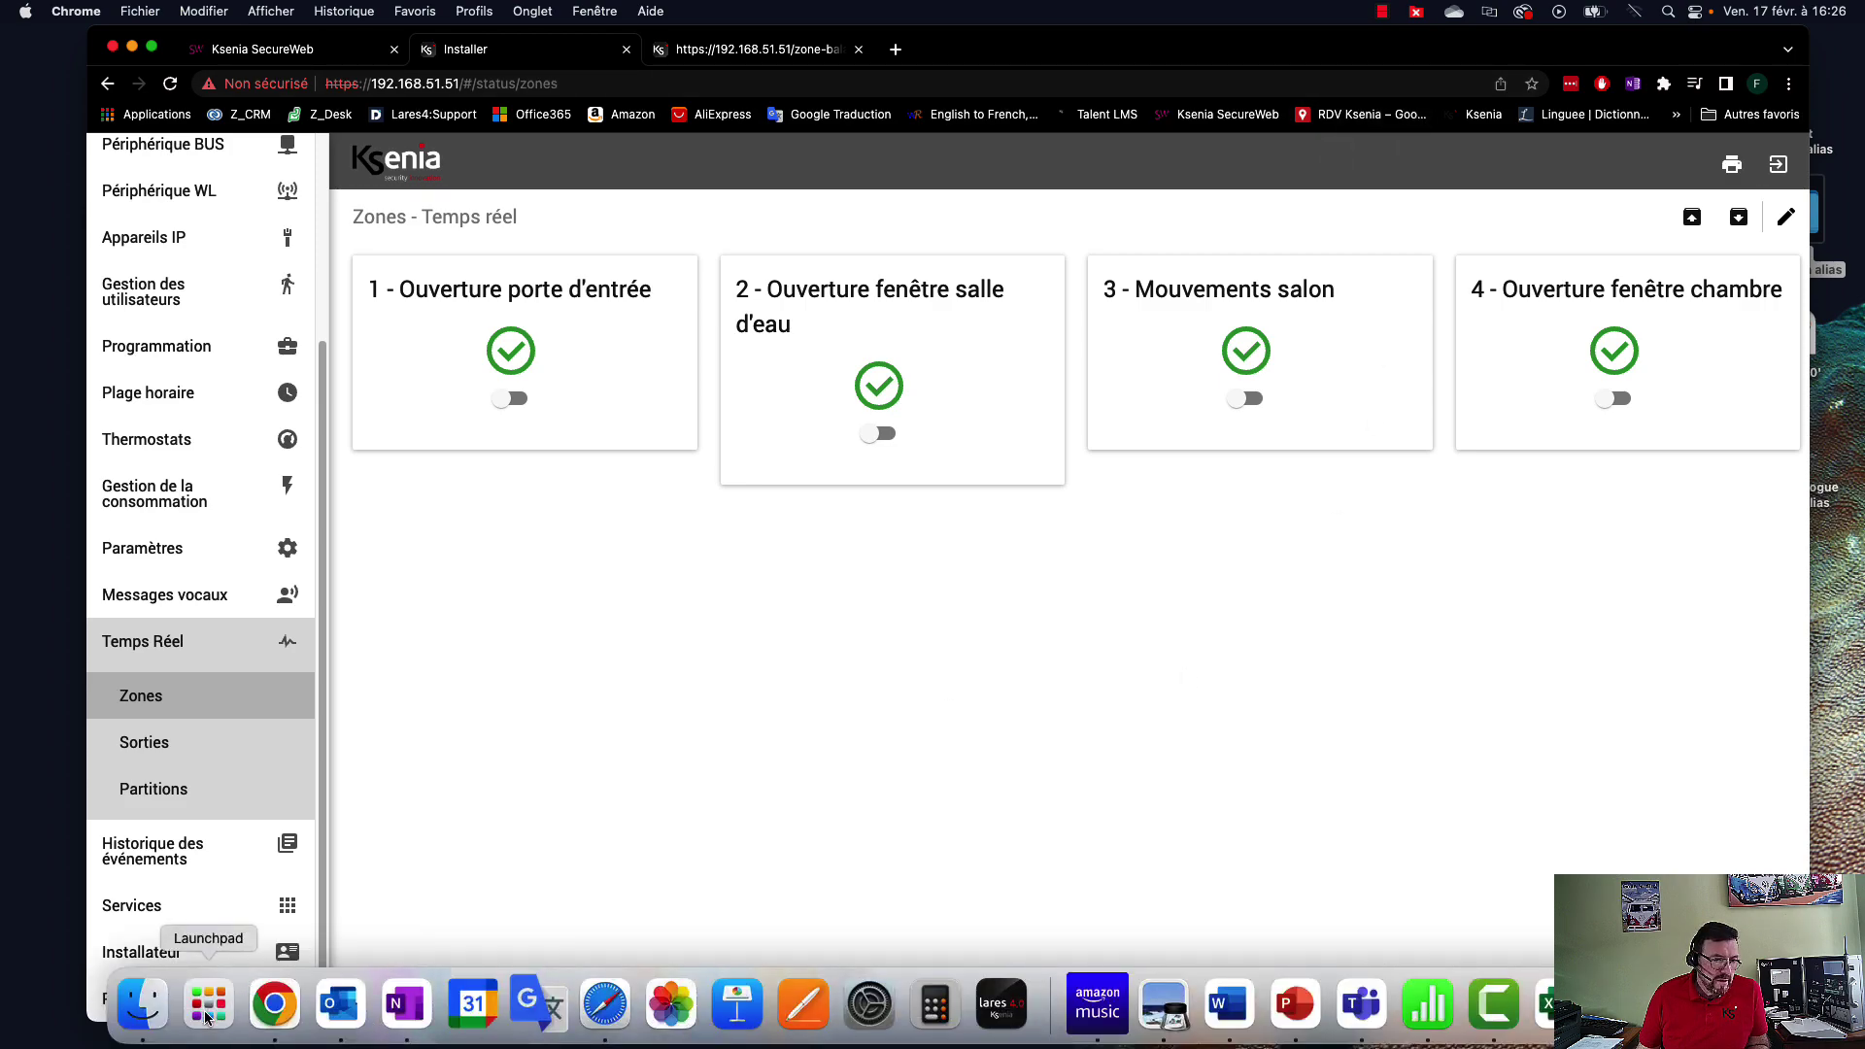
pyautogui.click(208, 1007)
pyautogui.click(1012, 1025)
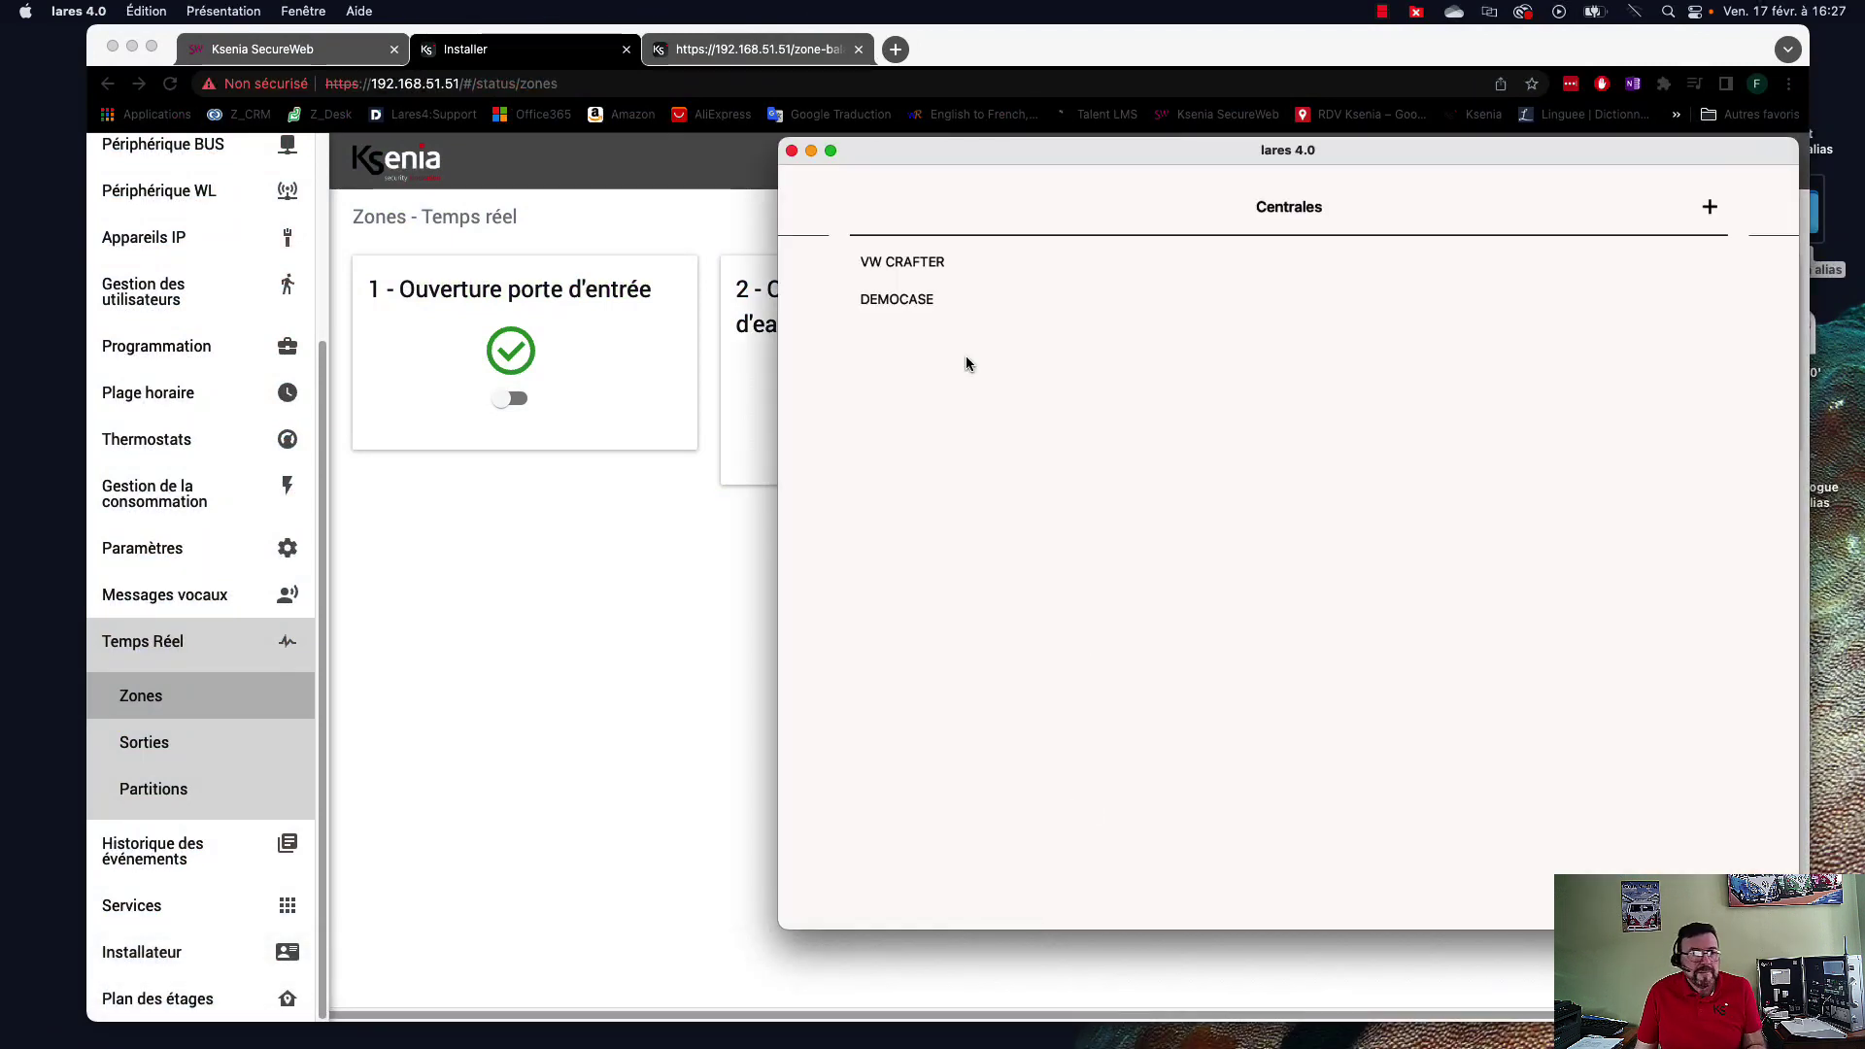
pyautogui.click(901, 301)
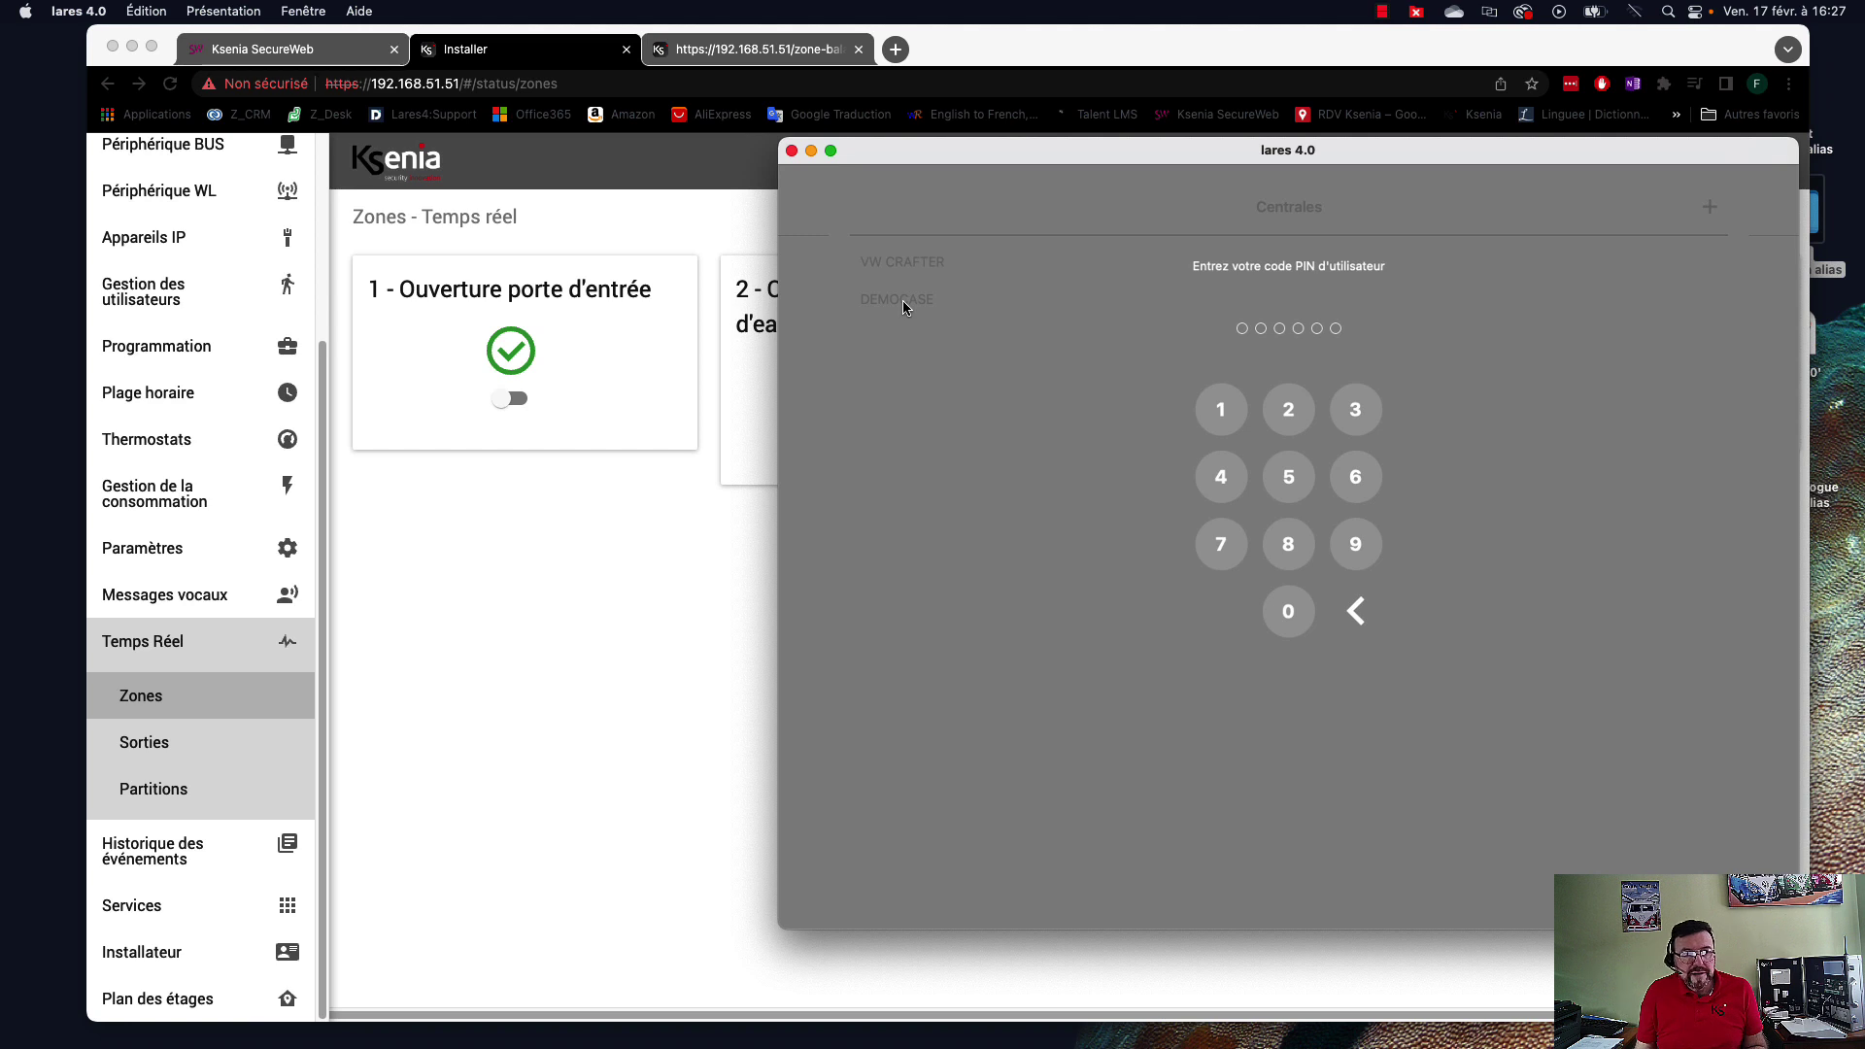
pyautogui.click(1301, 625)
pyautogui.click(1300, 625)
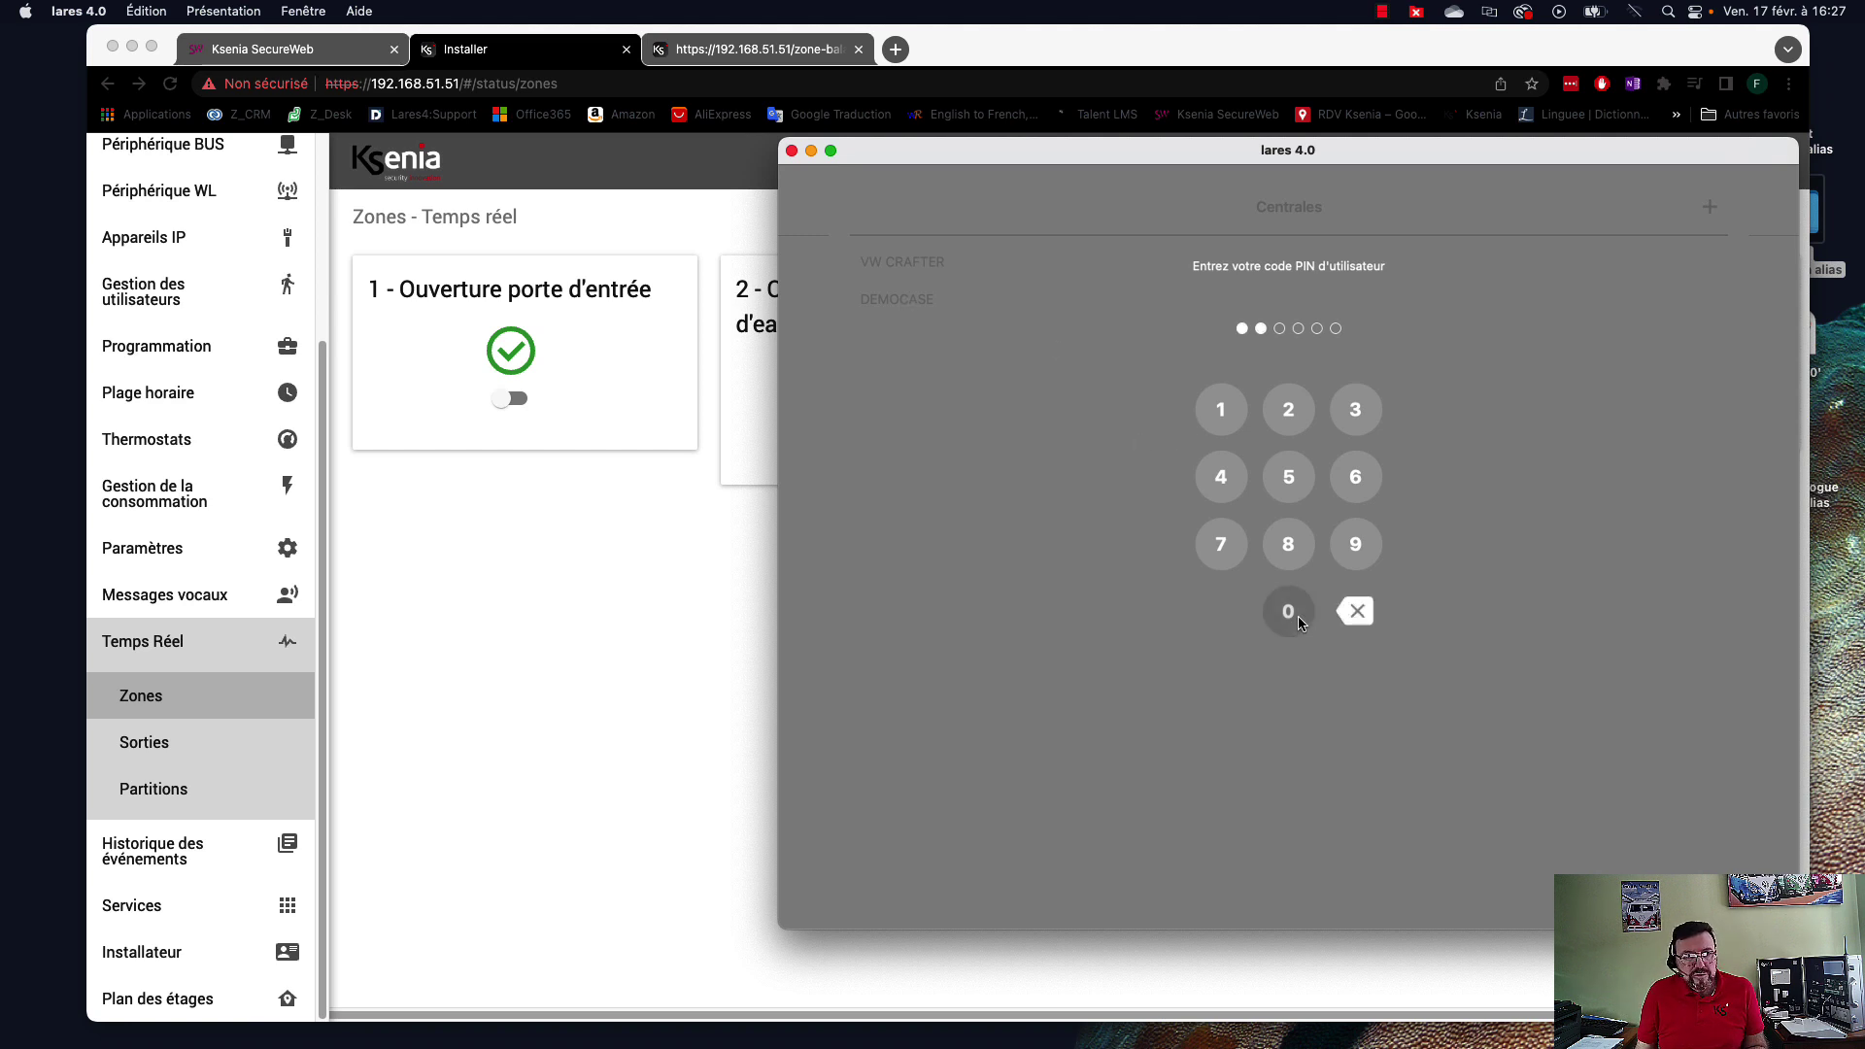
pyautogui.click(1299, 623)
pyautogui.click(1298, 623)
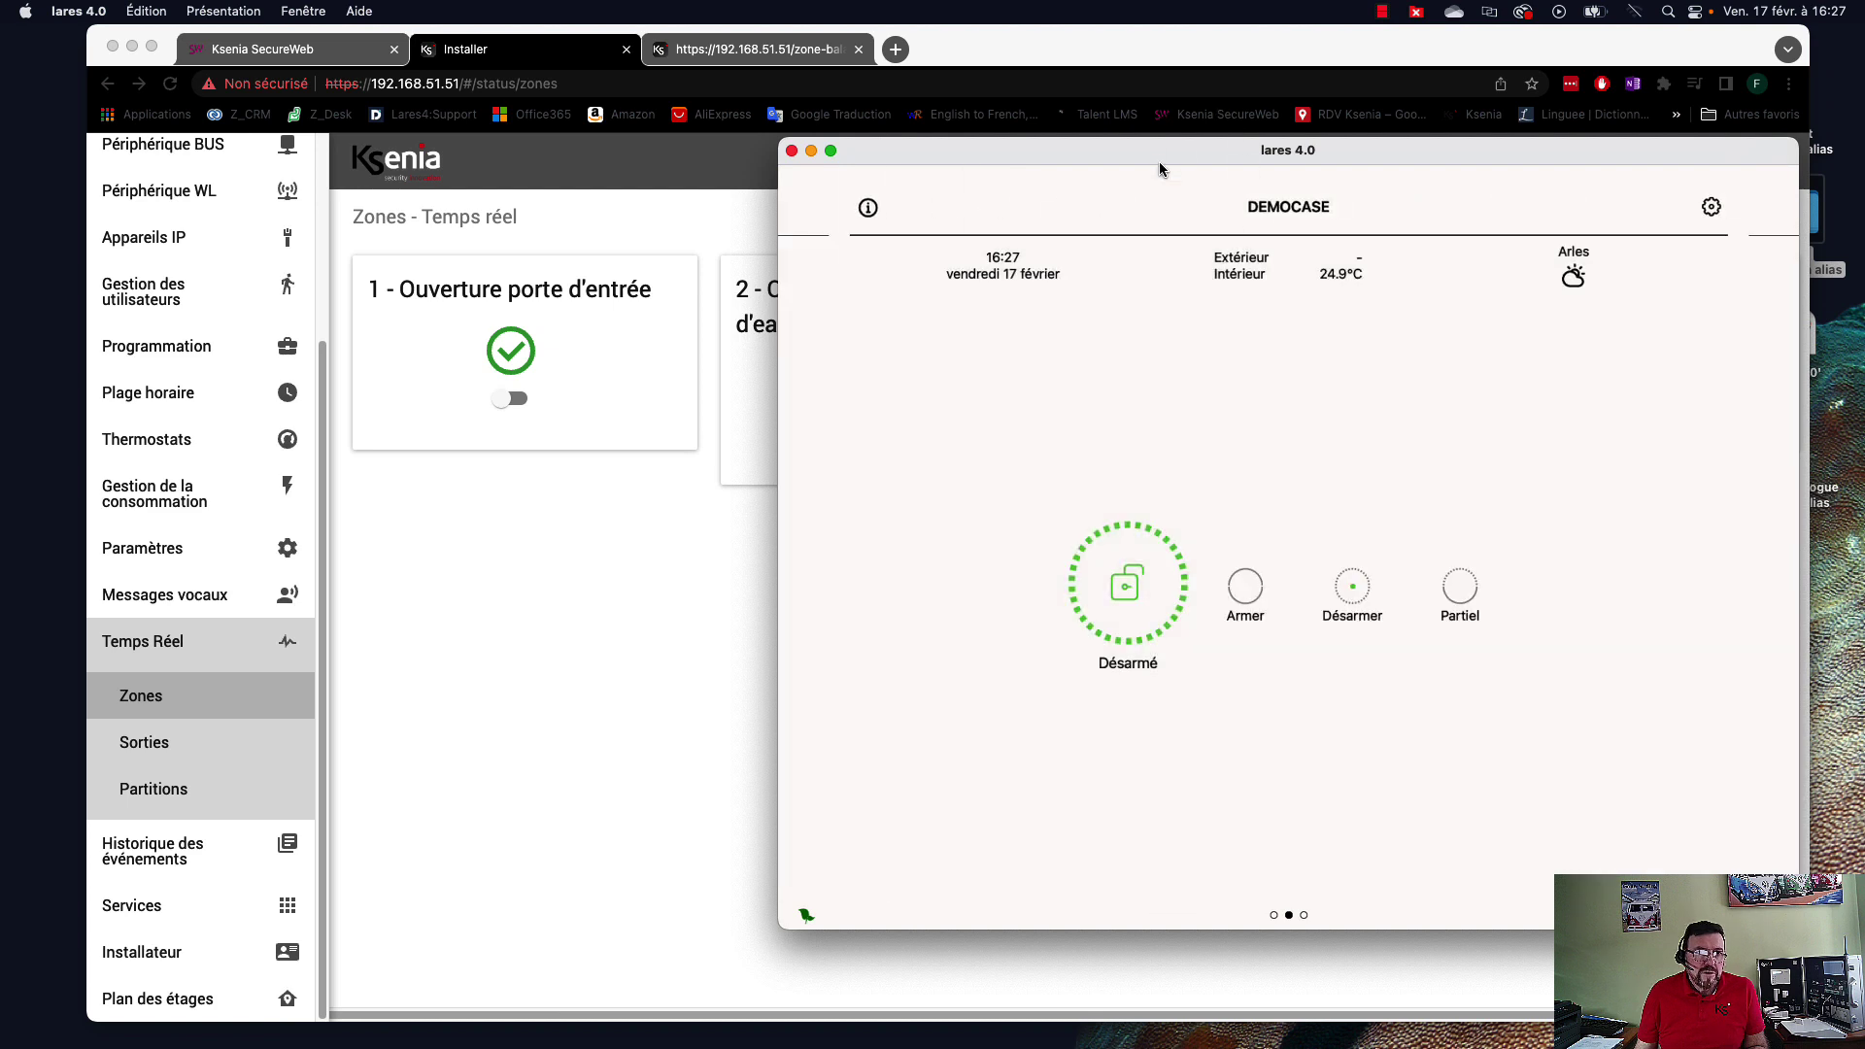
pyautogui.moveTo(1157, 163); pyautogui.dragTo(1046, 179)
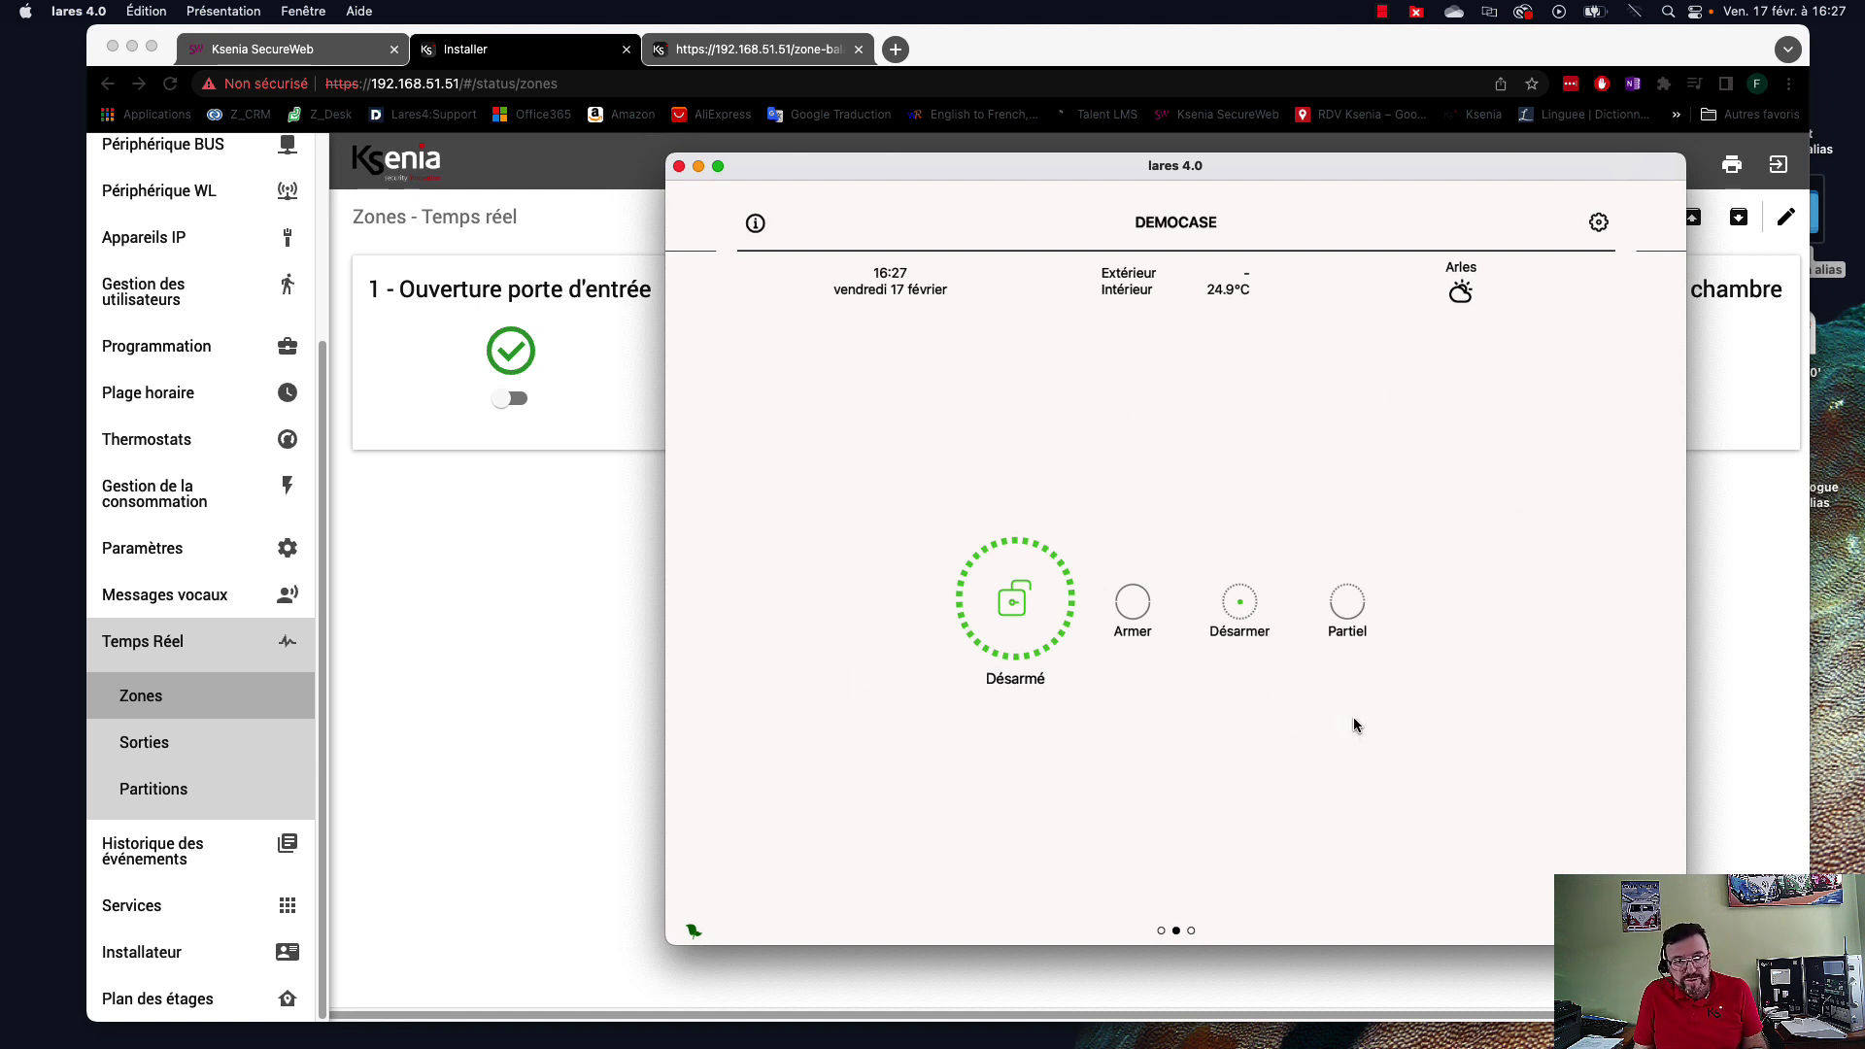
# Try Total armé, then disarm DEMOCASE and swipe to the Sécurité menu.
pyautogui.click(1134, 603)
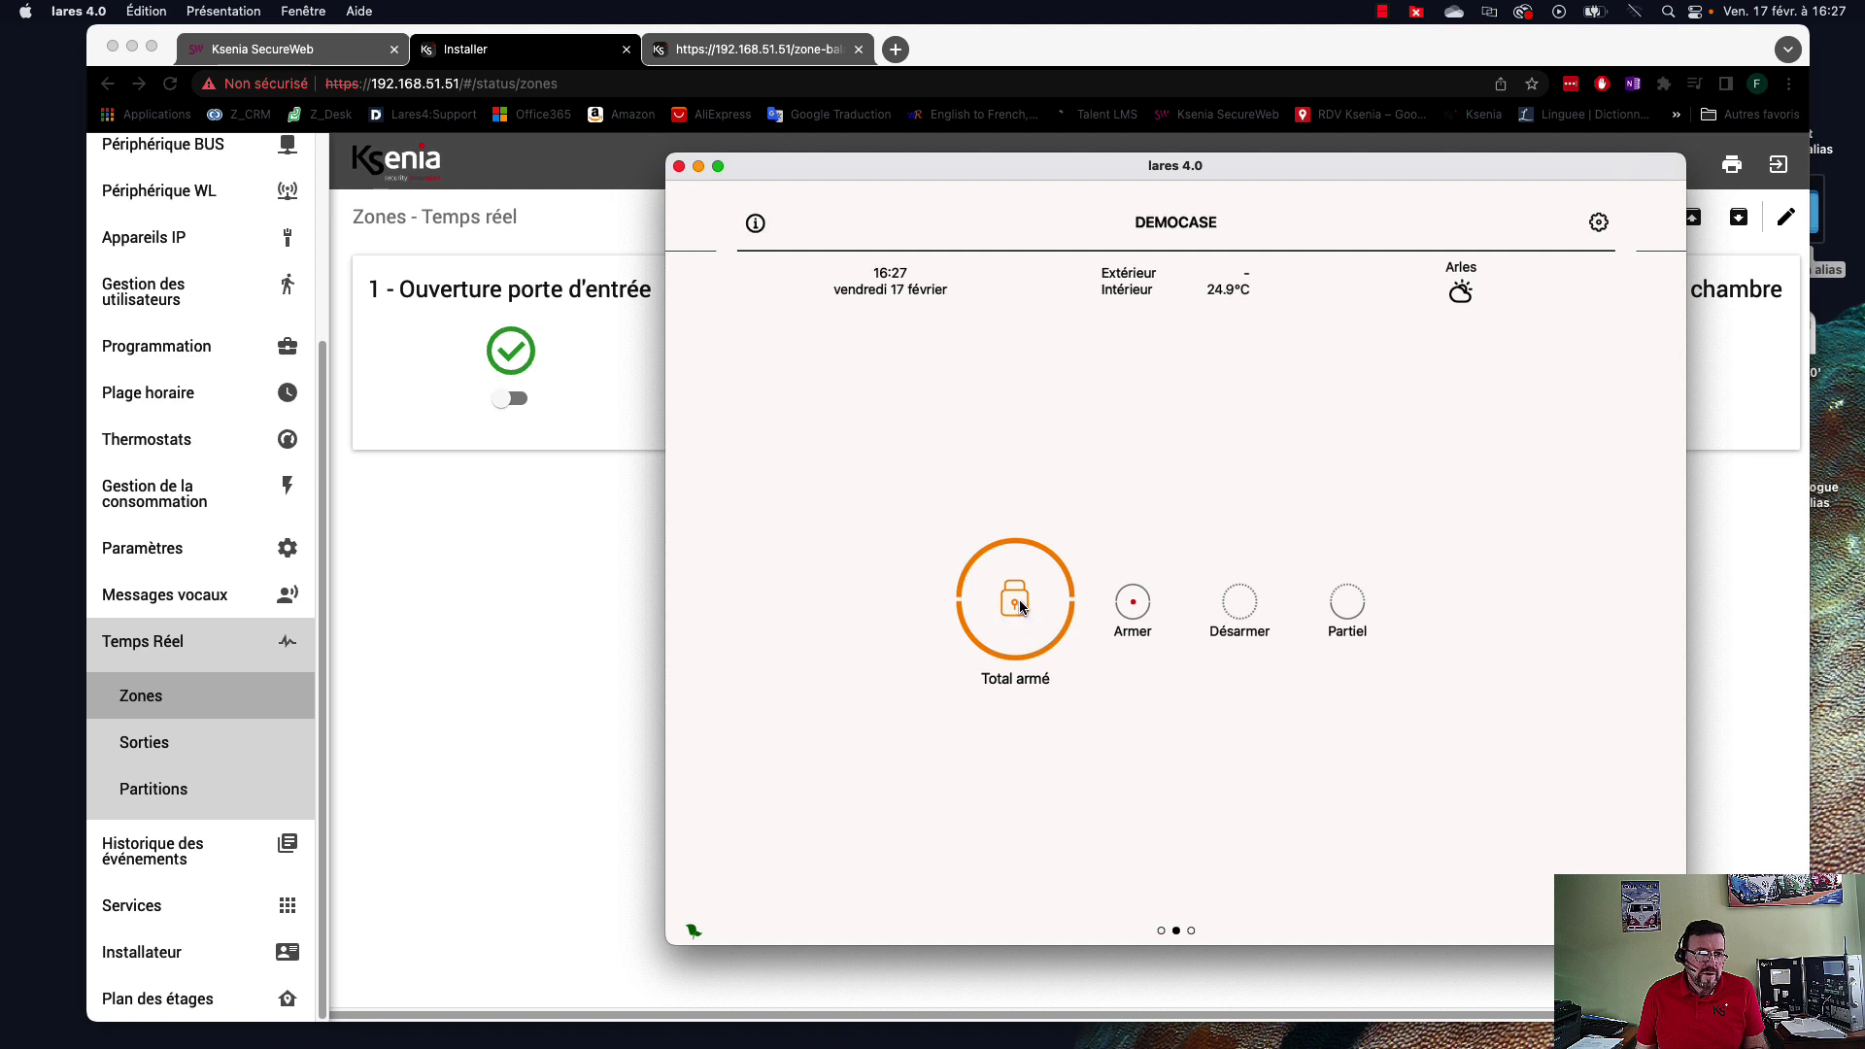
pyautogui.click(1240, 609)
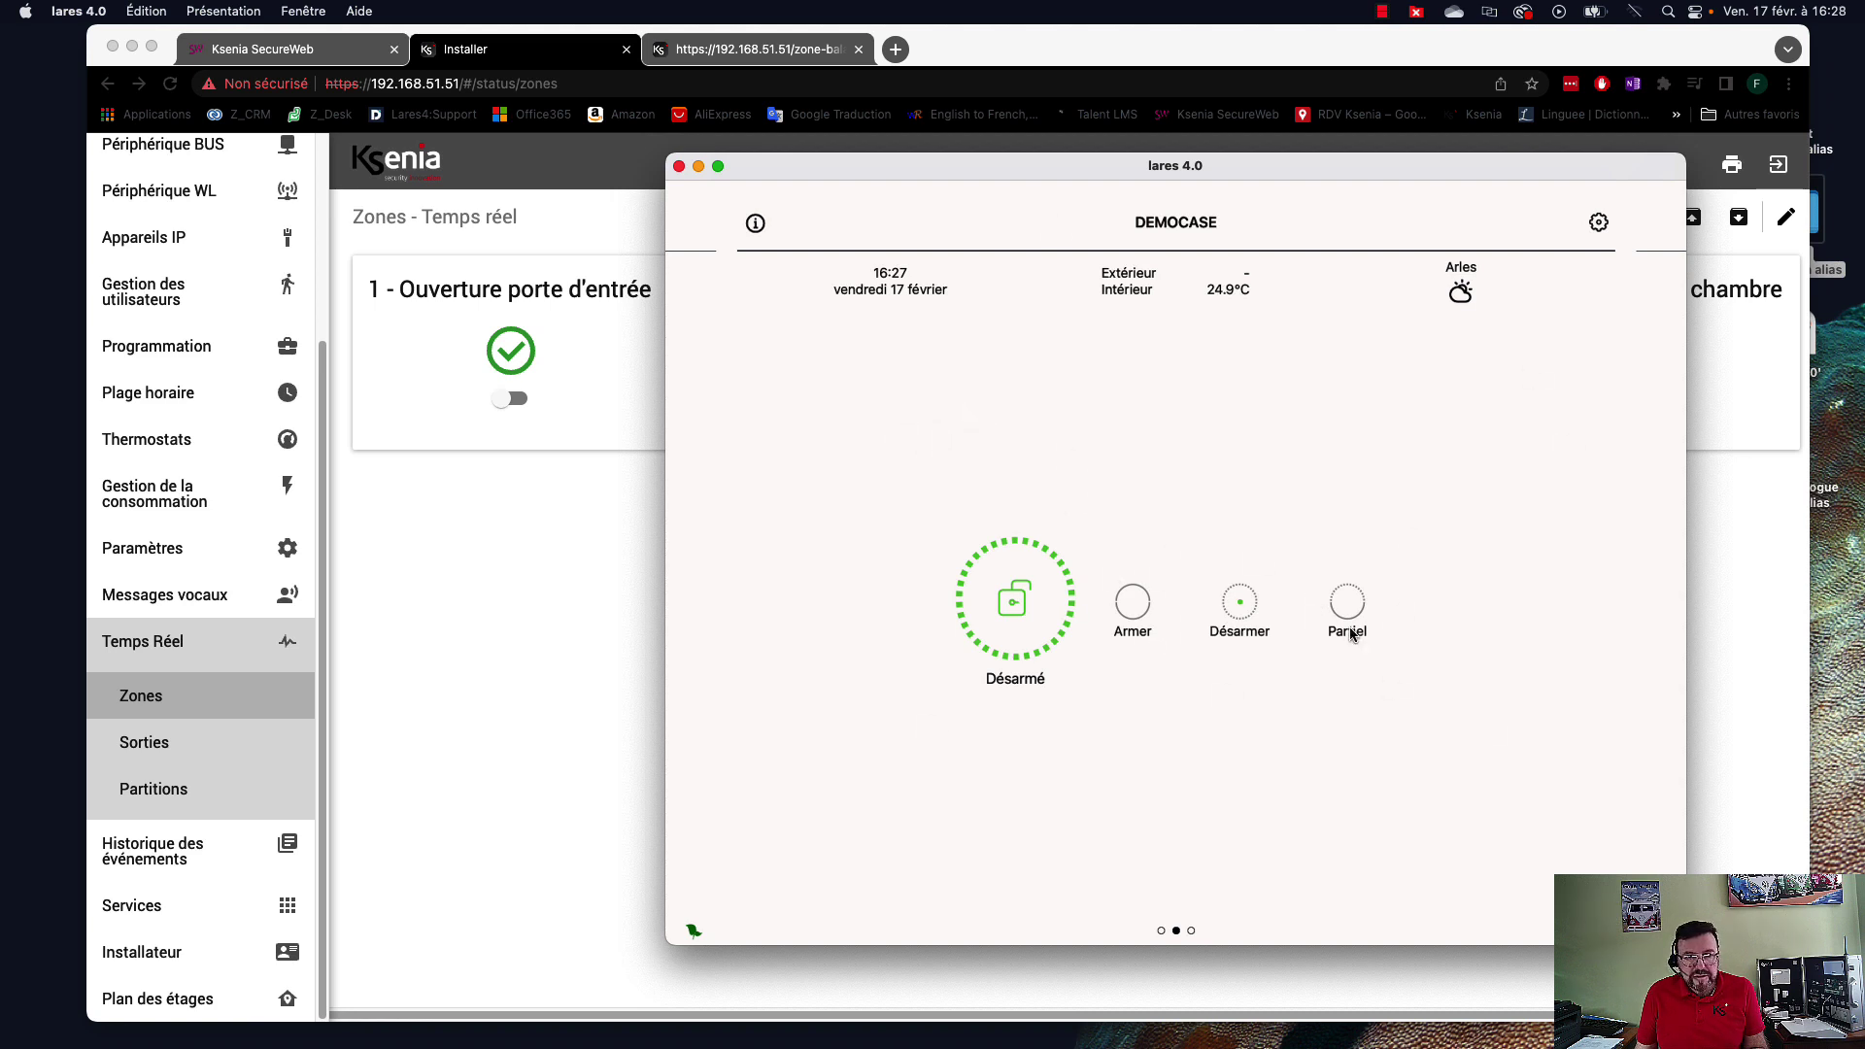
pyautogui.moveTo(811, 468); pyautogui.dragTo(1674, 470)
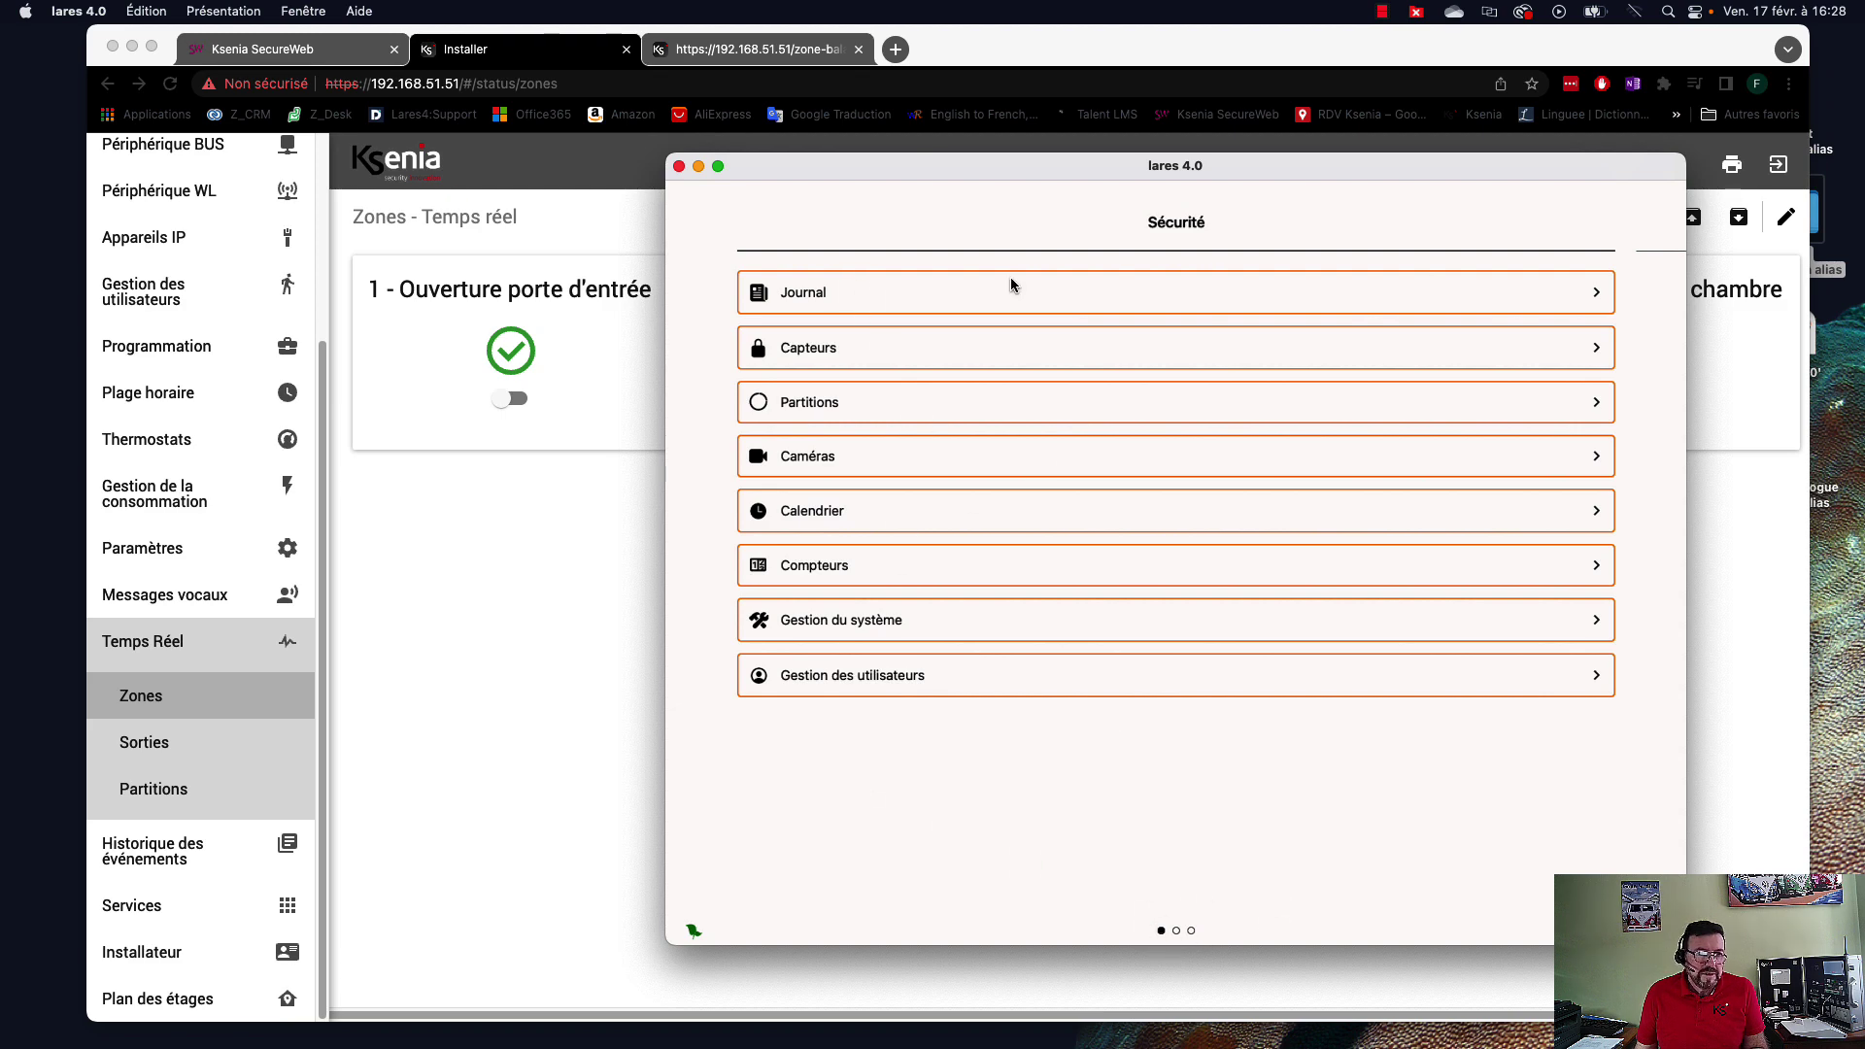
# Browse the Journal, Capteurs and Partitions screens, then swipe back to the DEMOCASE arming page.
pyautogui.click(945, 293)
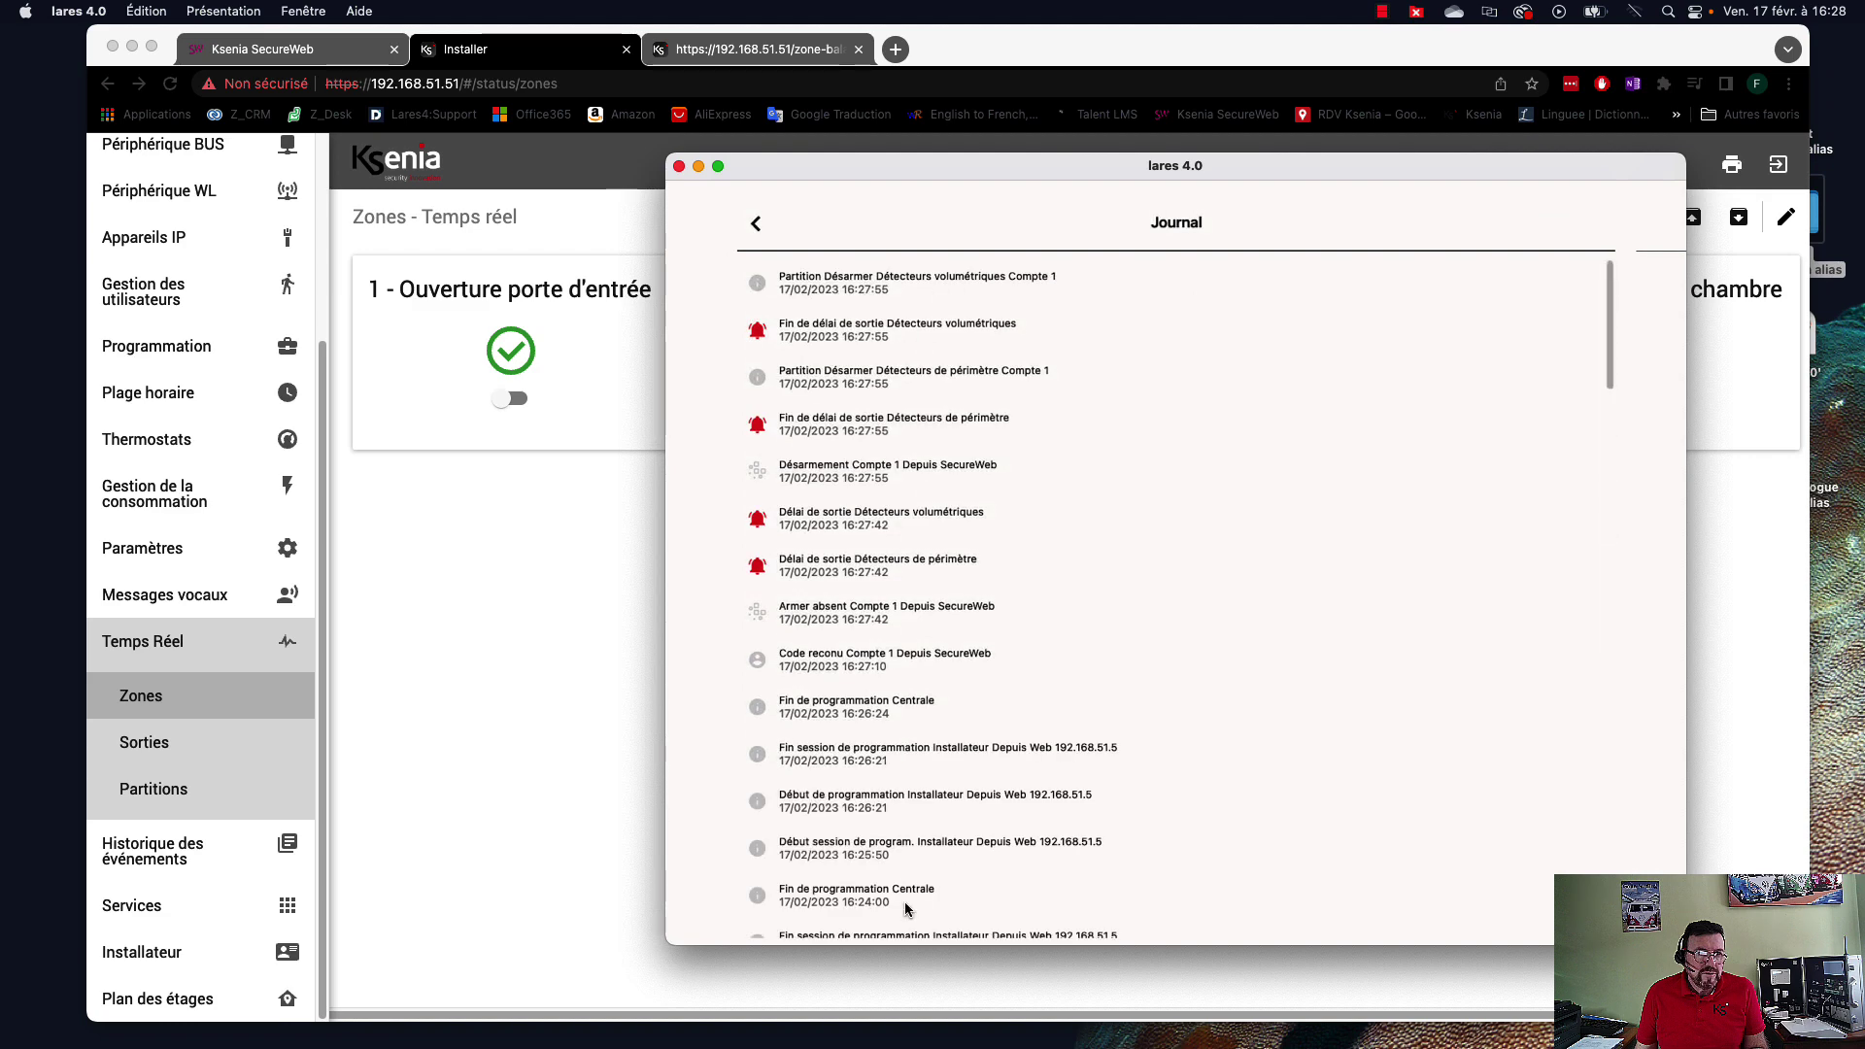
pyautogui.scroll(-6, 848, 377)
pyautogui.scroll(6, 857, 580)
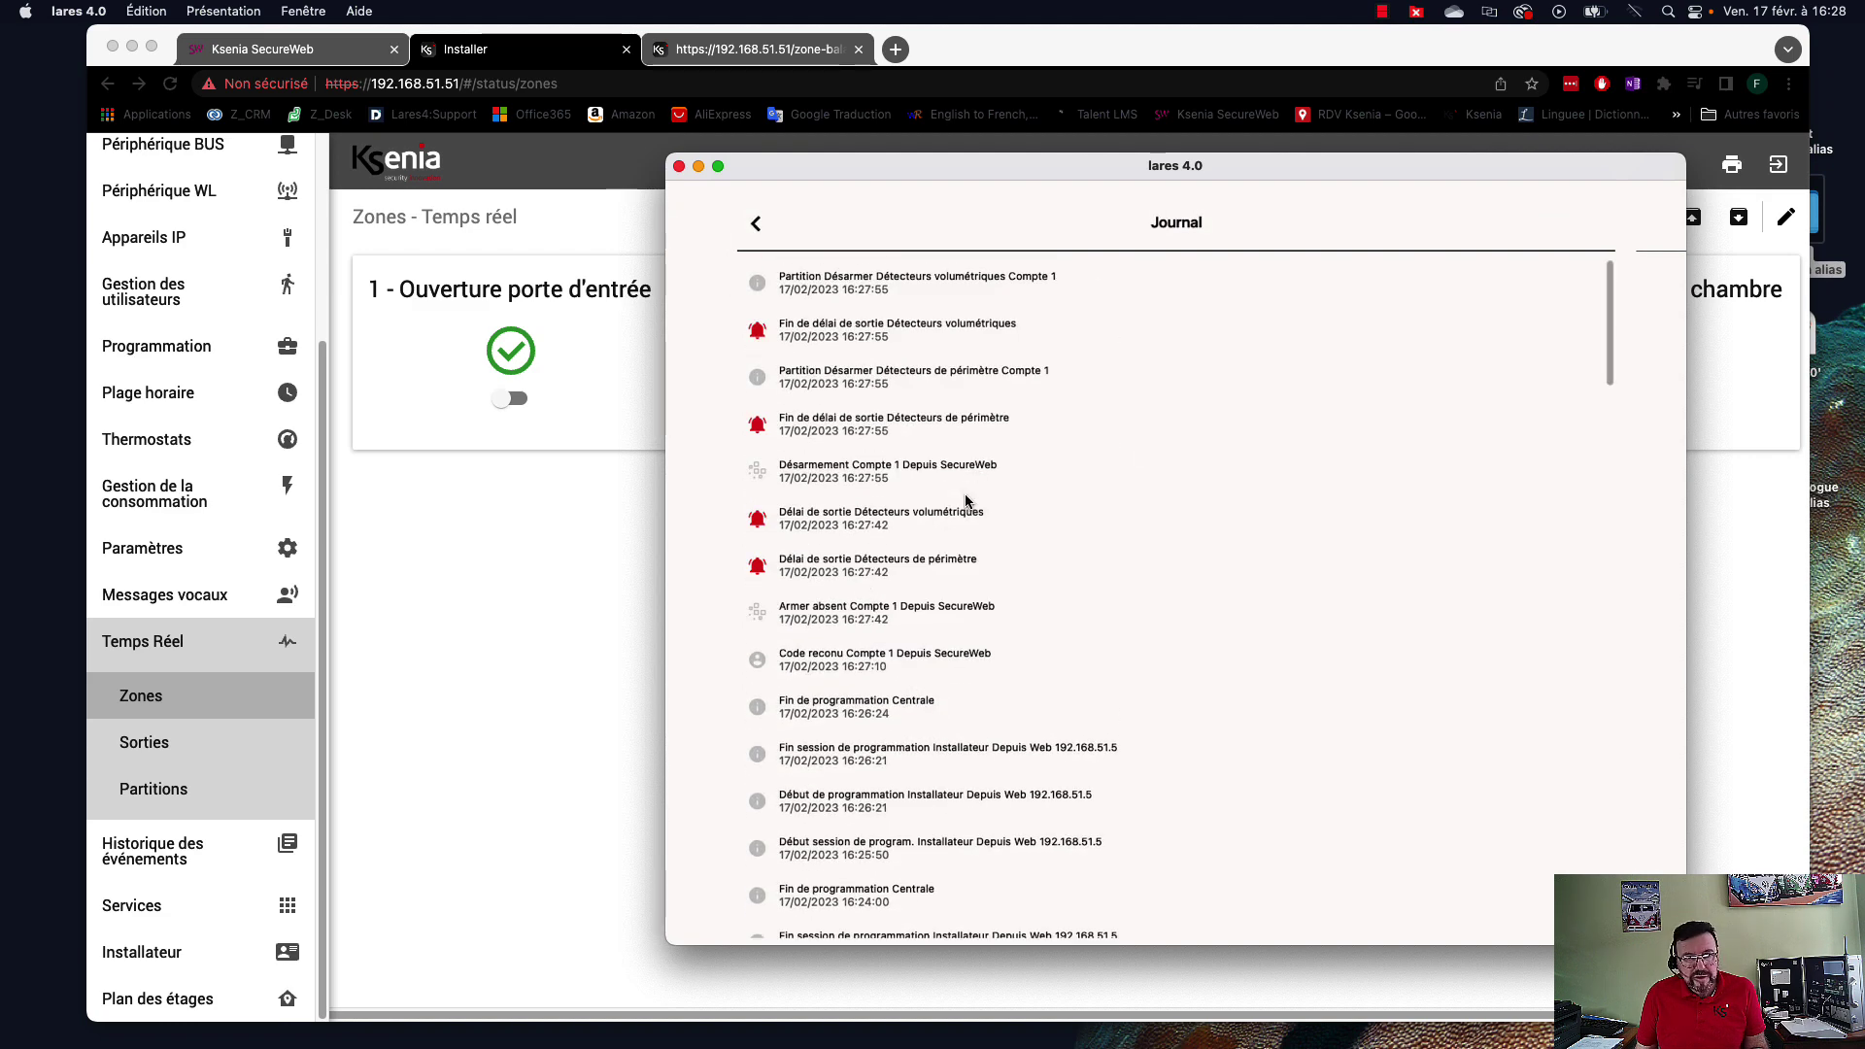
pyautogui.click(756, 231)
pyautogui.click(785, 352)
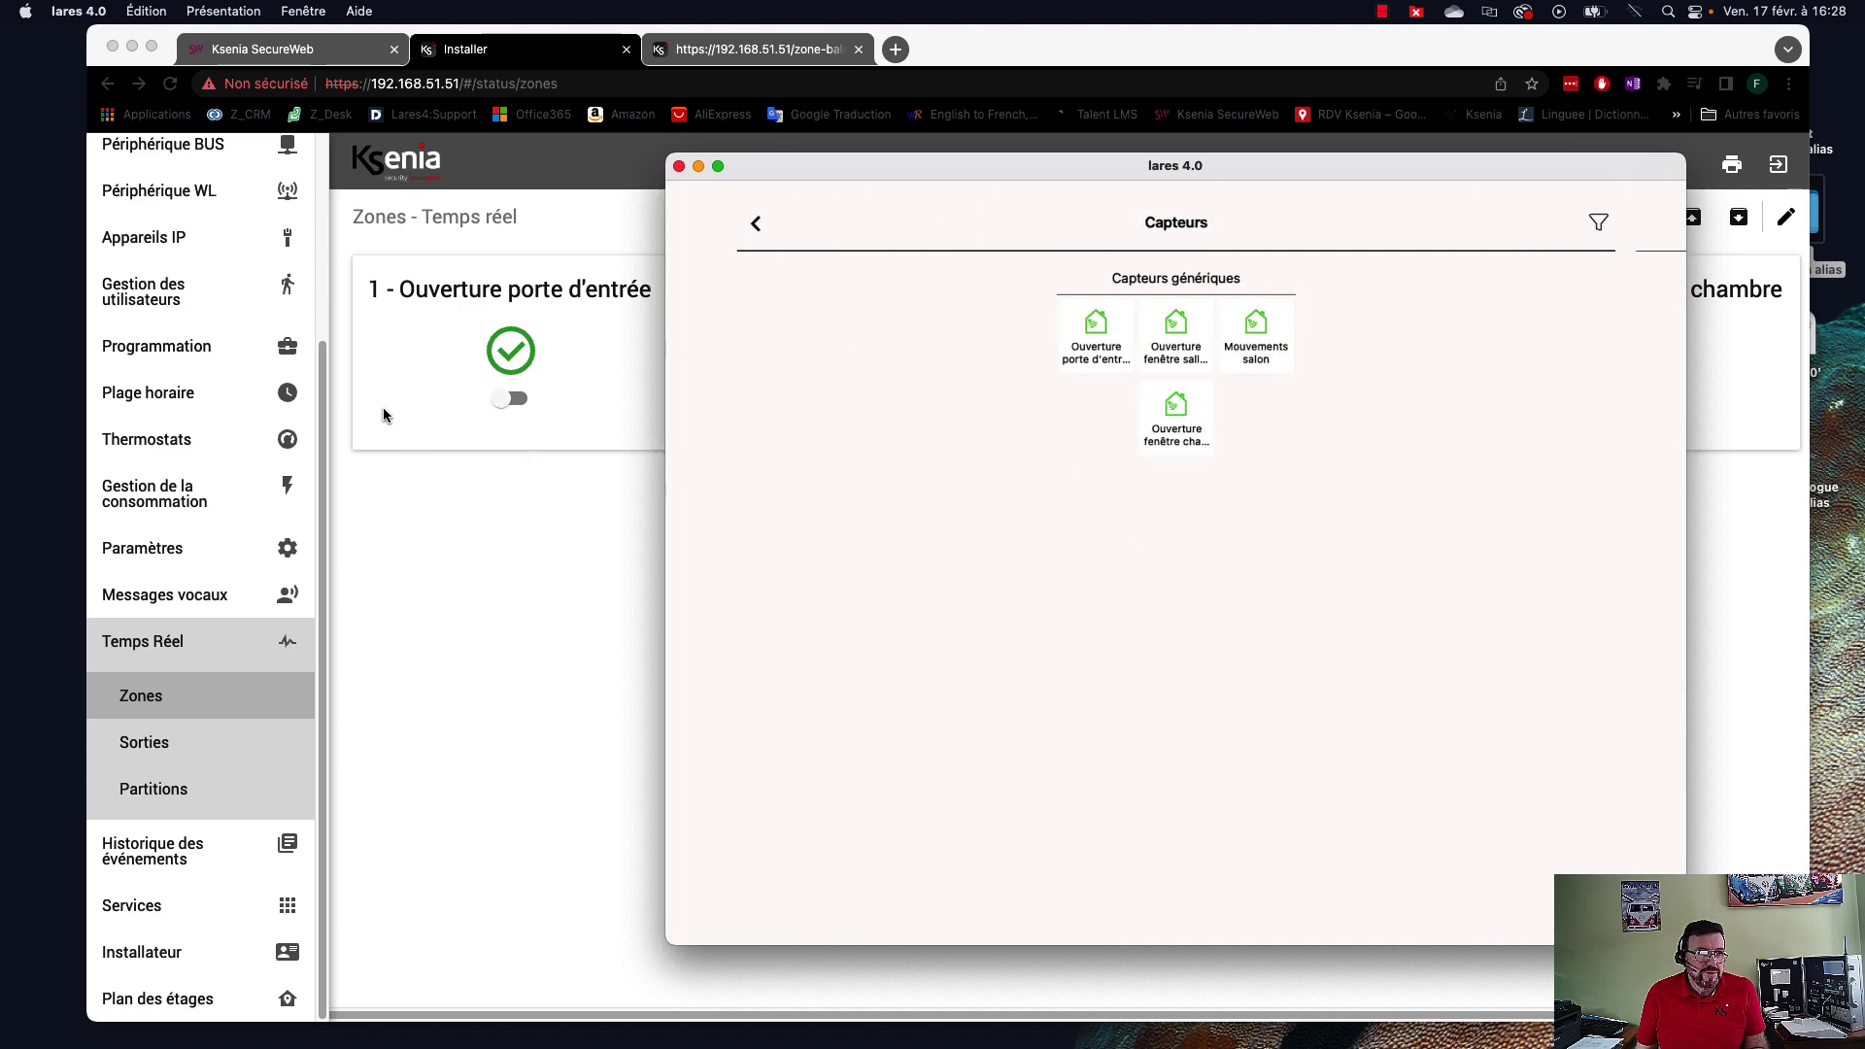
pyautogui.click(754, 227)
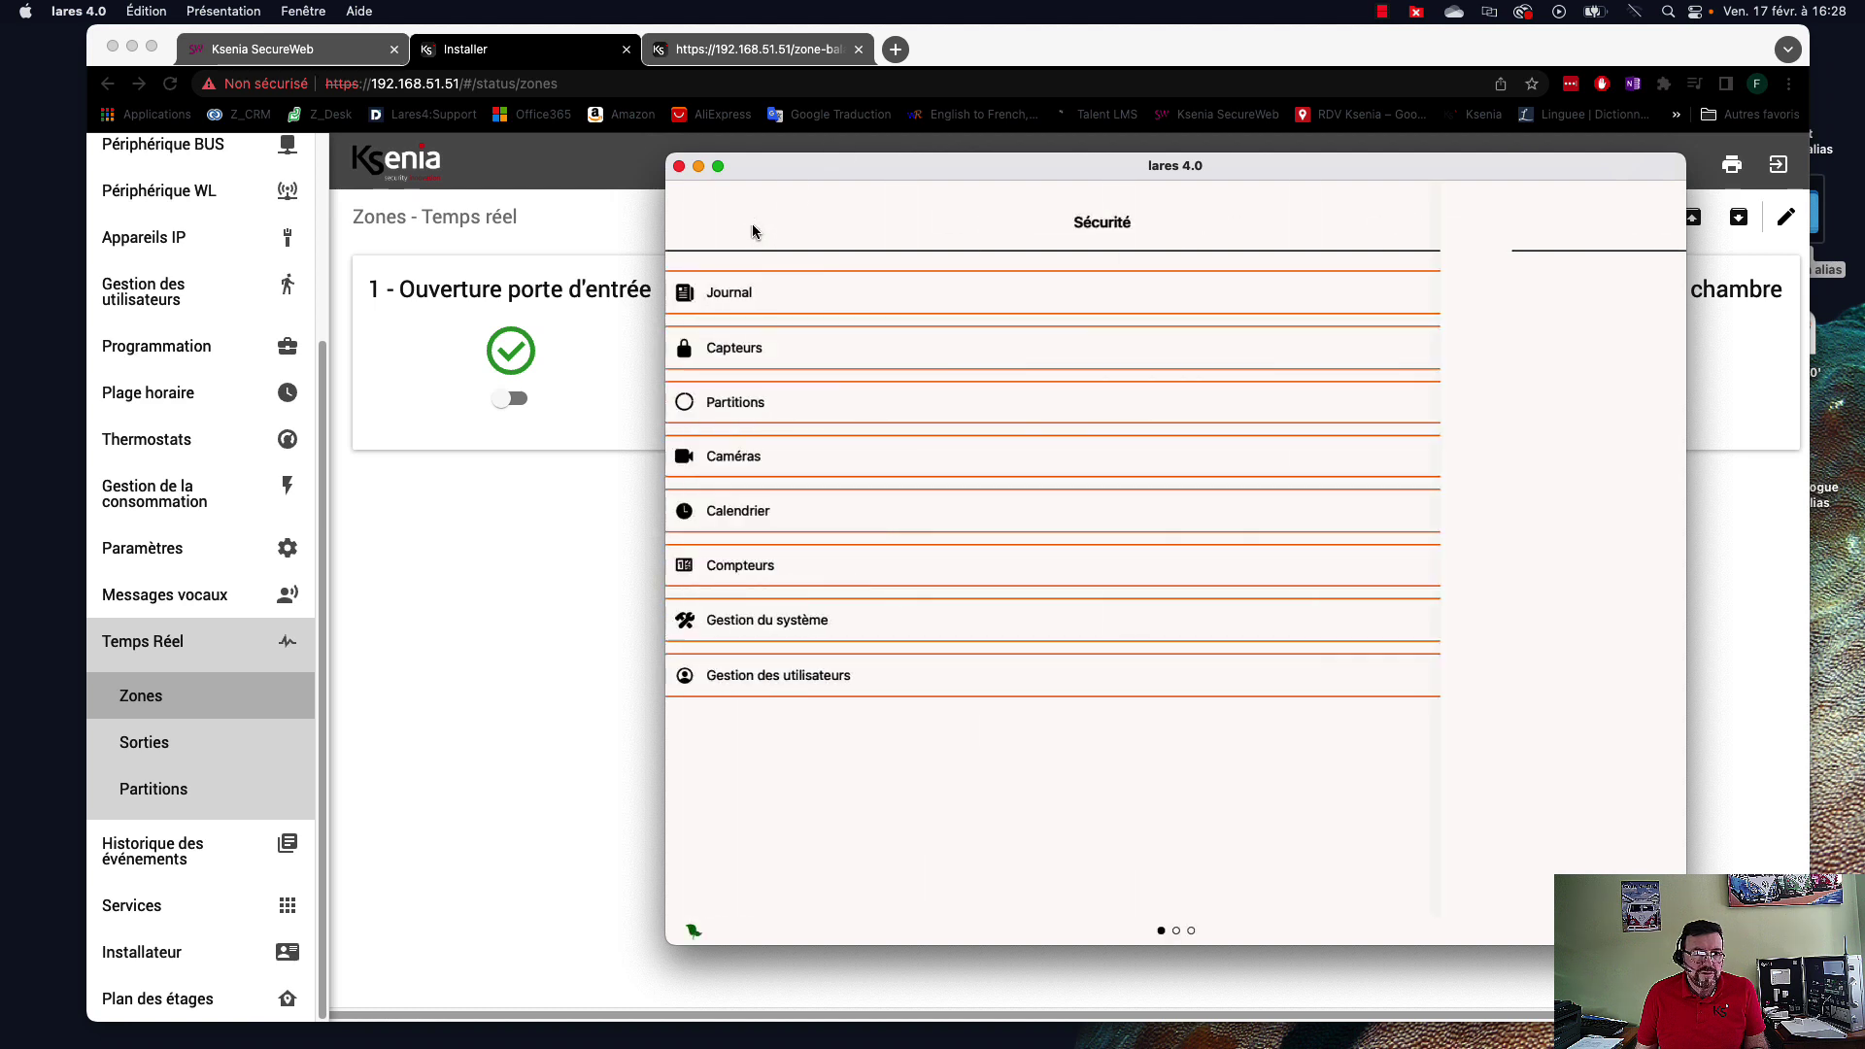
pyautogui.click(871, 414)
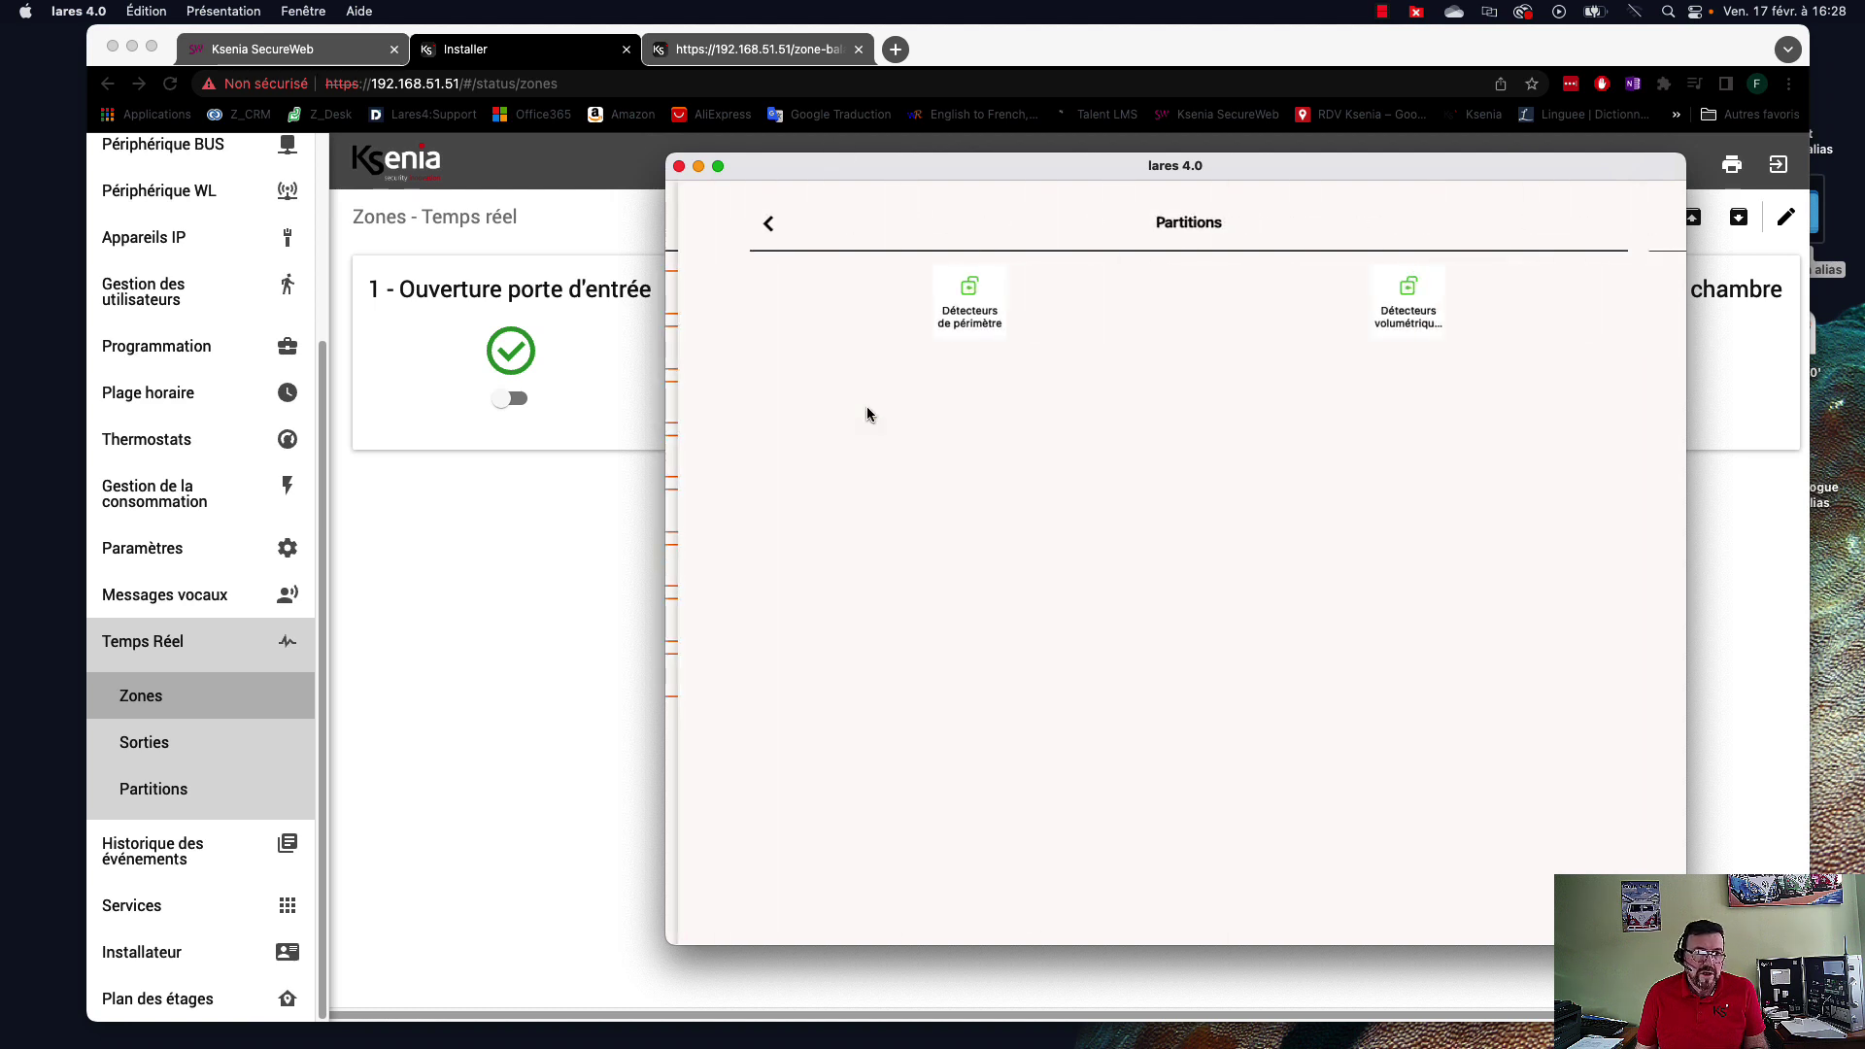
pyautogui.click(754, 227)
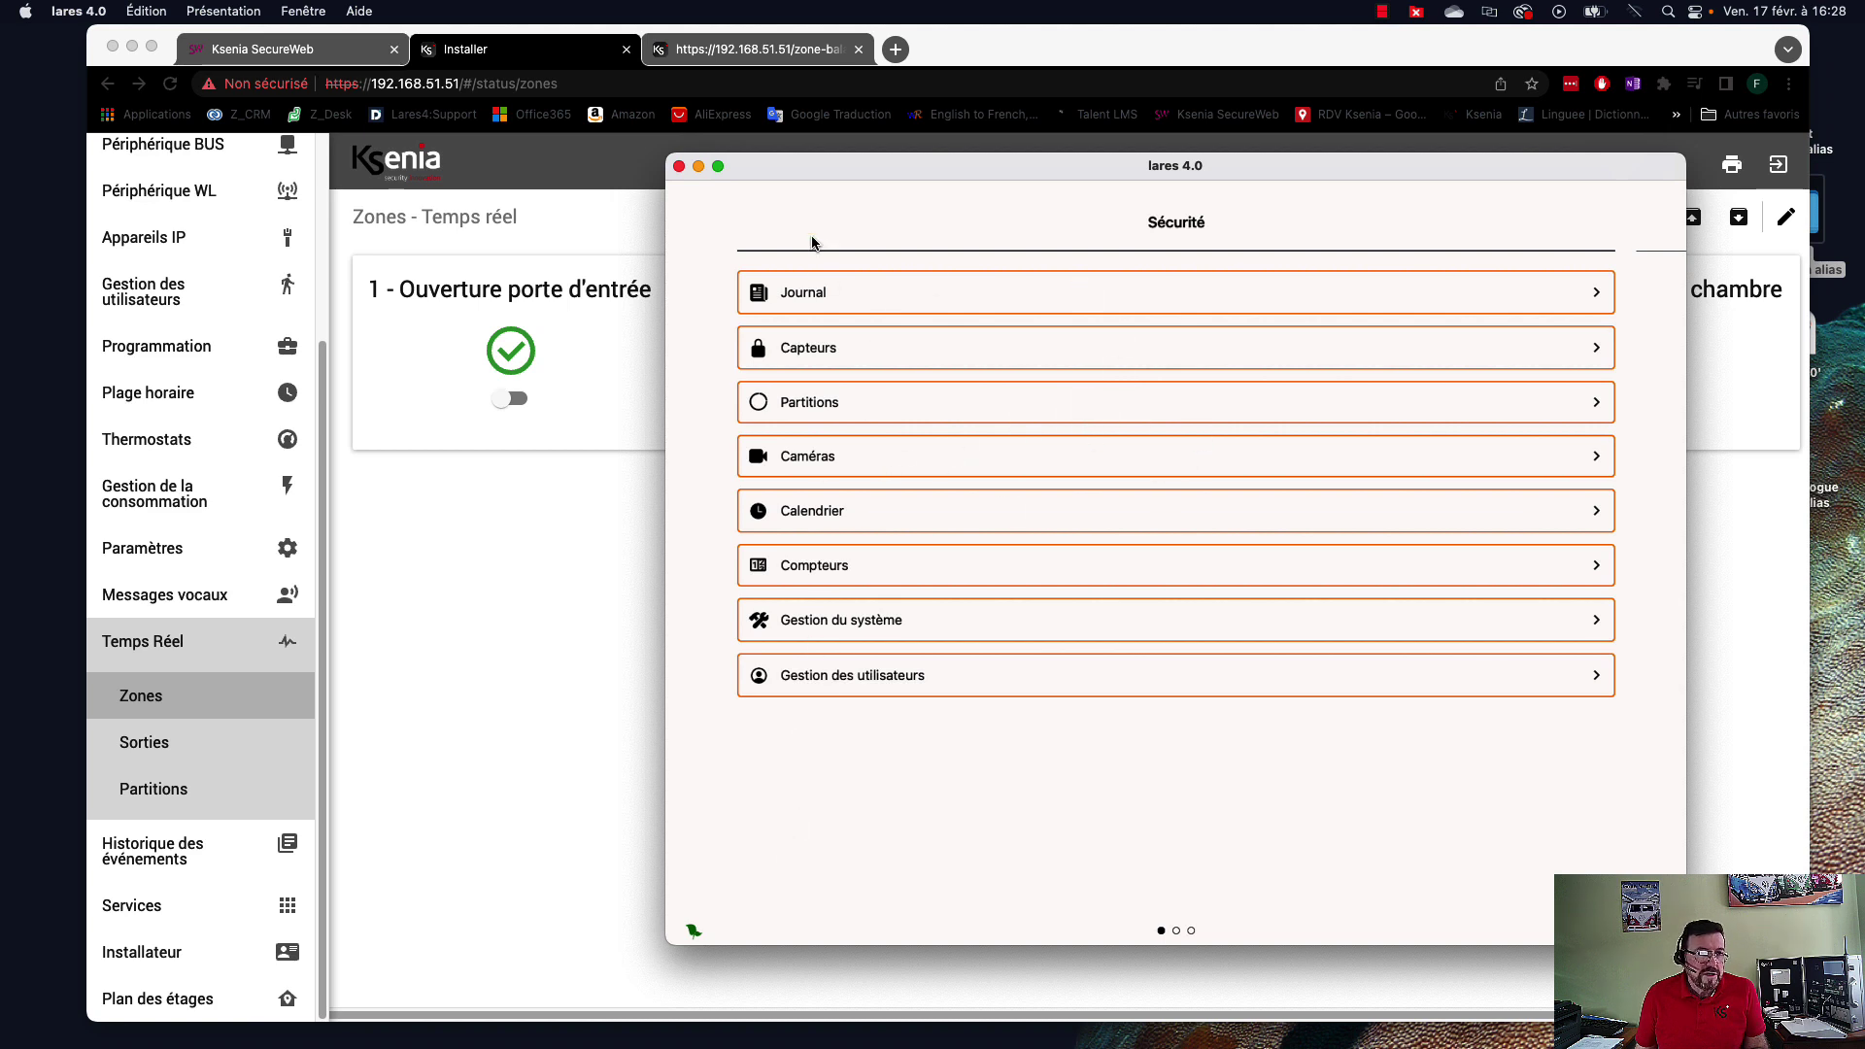
pyautogui.moveTo(1494, 761); pyautogui.dragTo(970, 746)
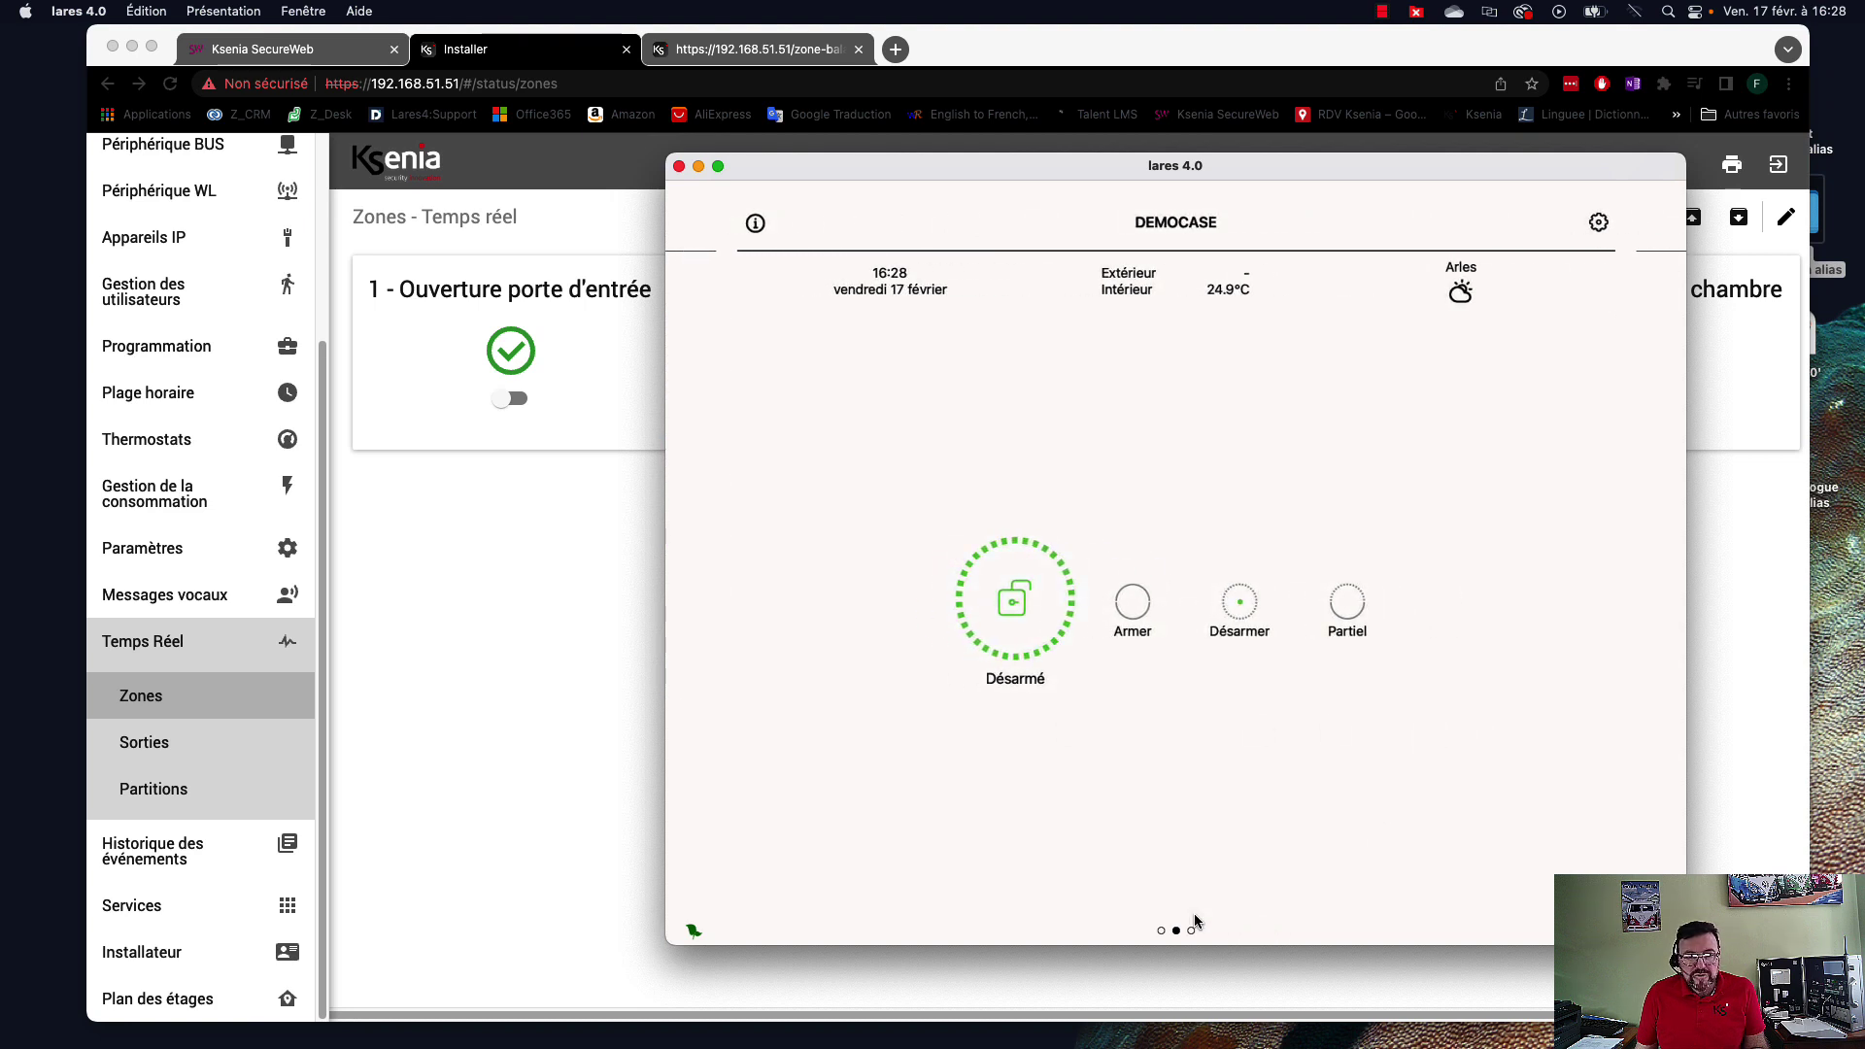
# Browse to the Smart Home page in lares 4.0 and view its scenarios list.
pyautogui.moveTo(1516, 637); pyautogui.dragTo(874, 699)
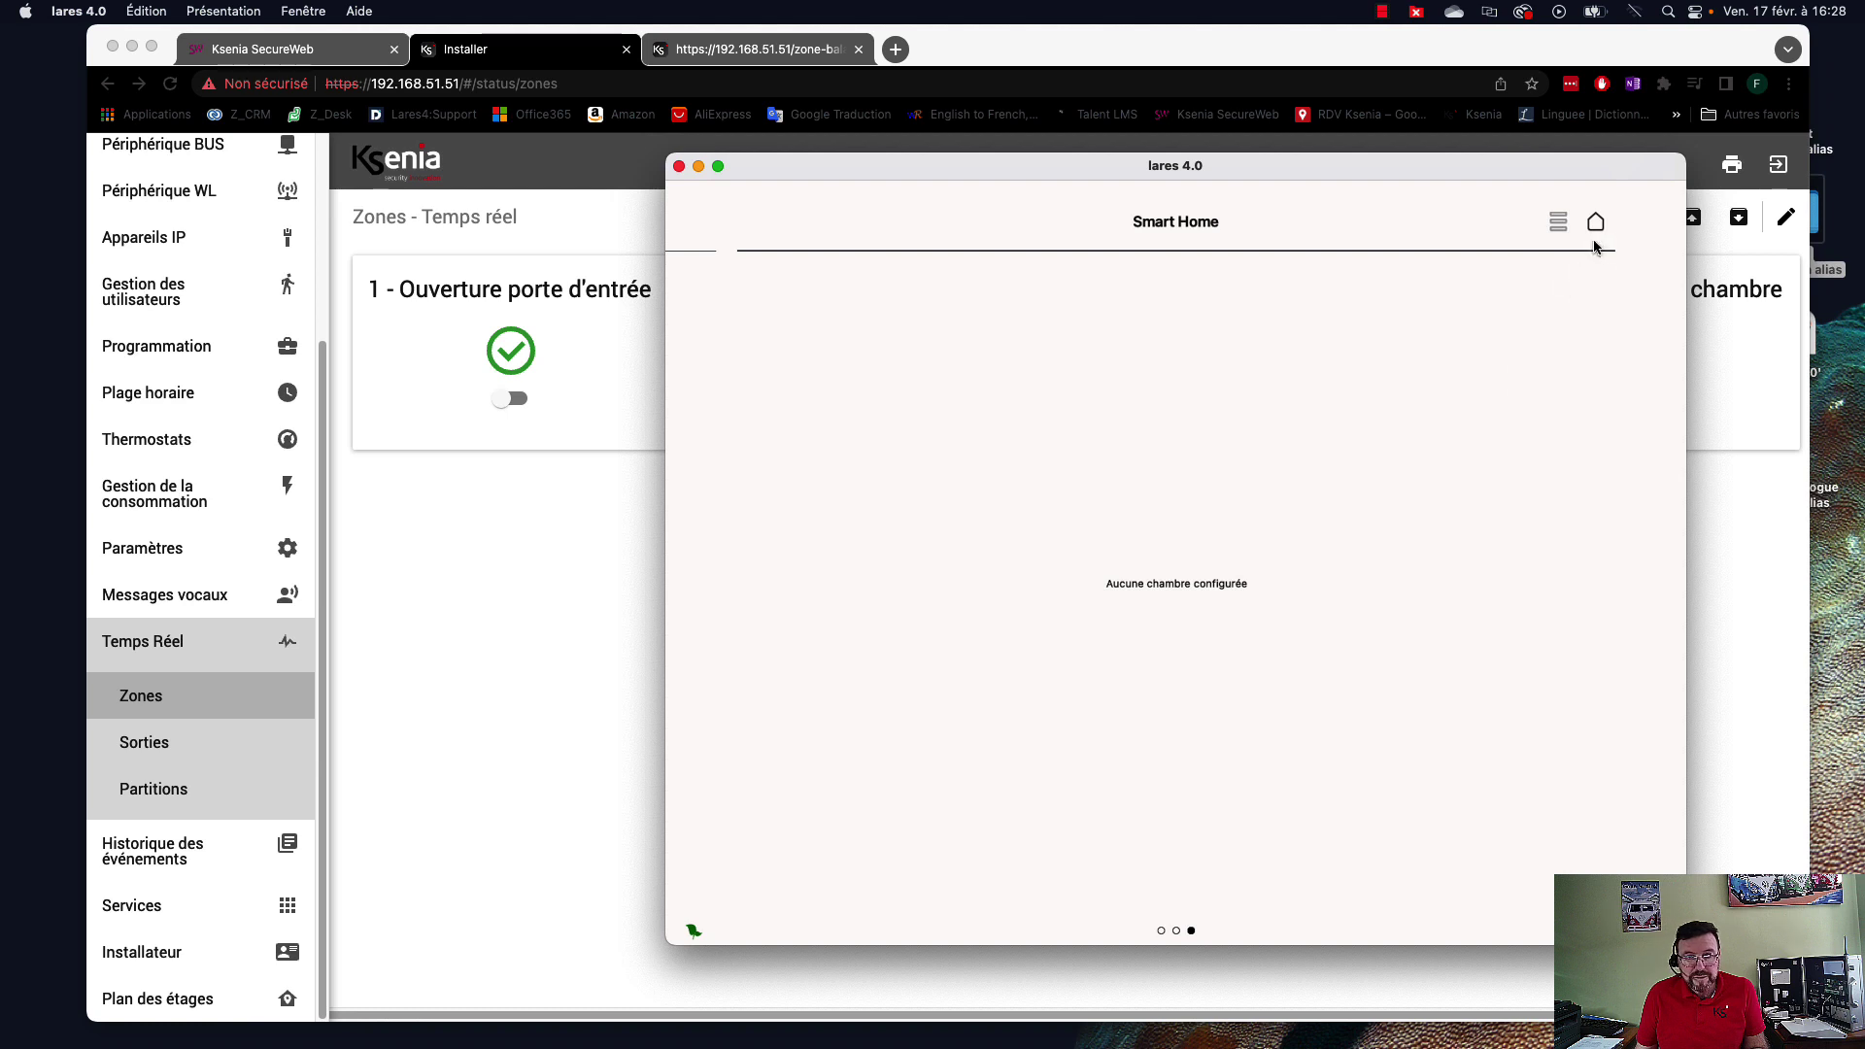
pyautogui.click(1555, 223)
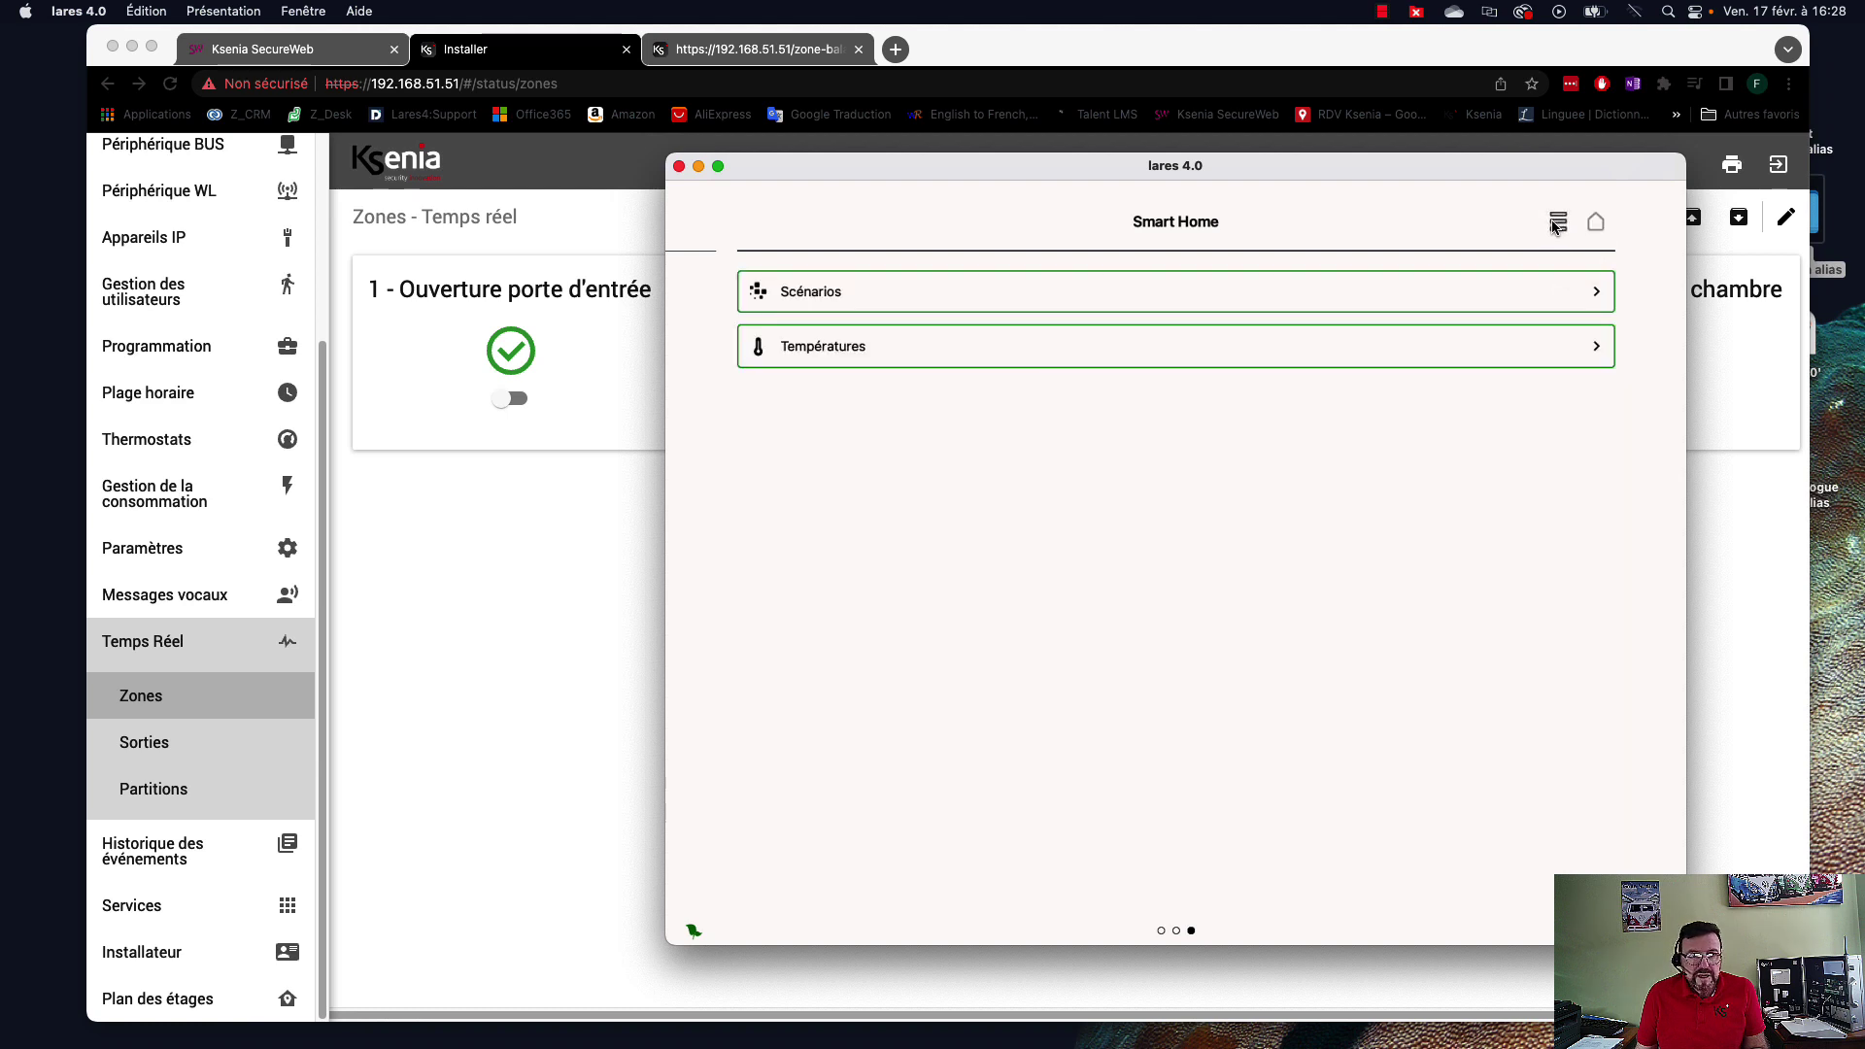
pyautogui.click(971, 311)
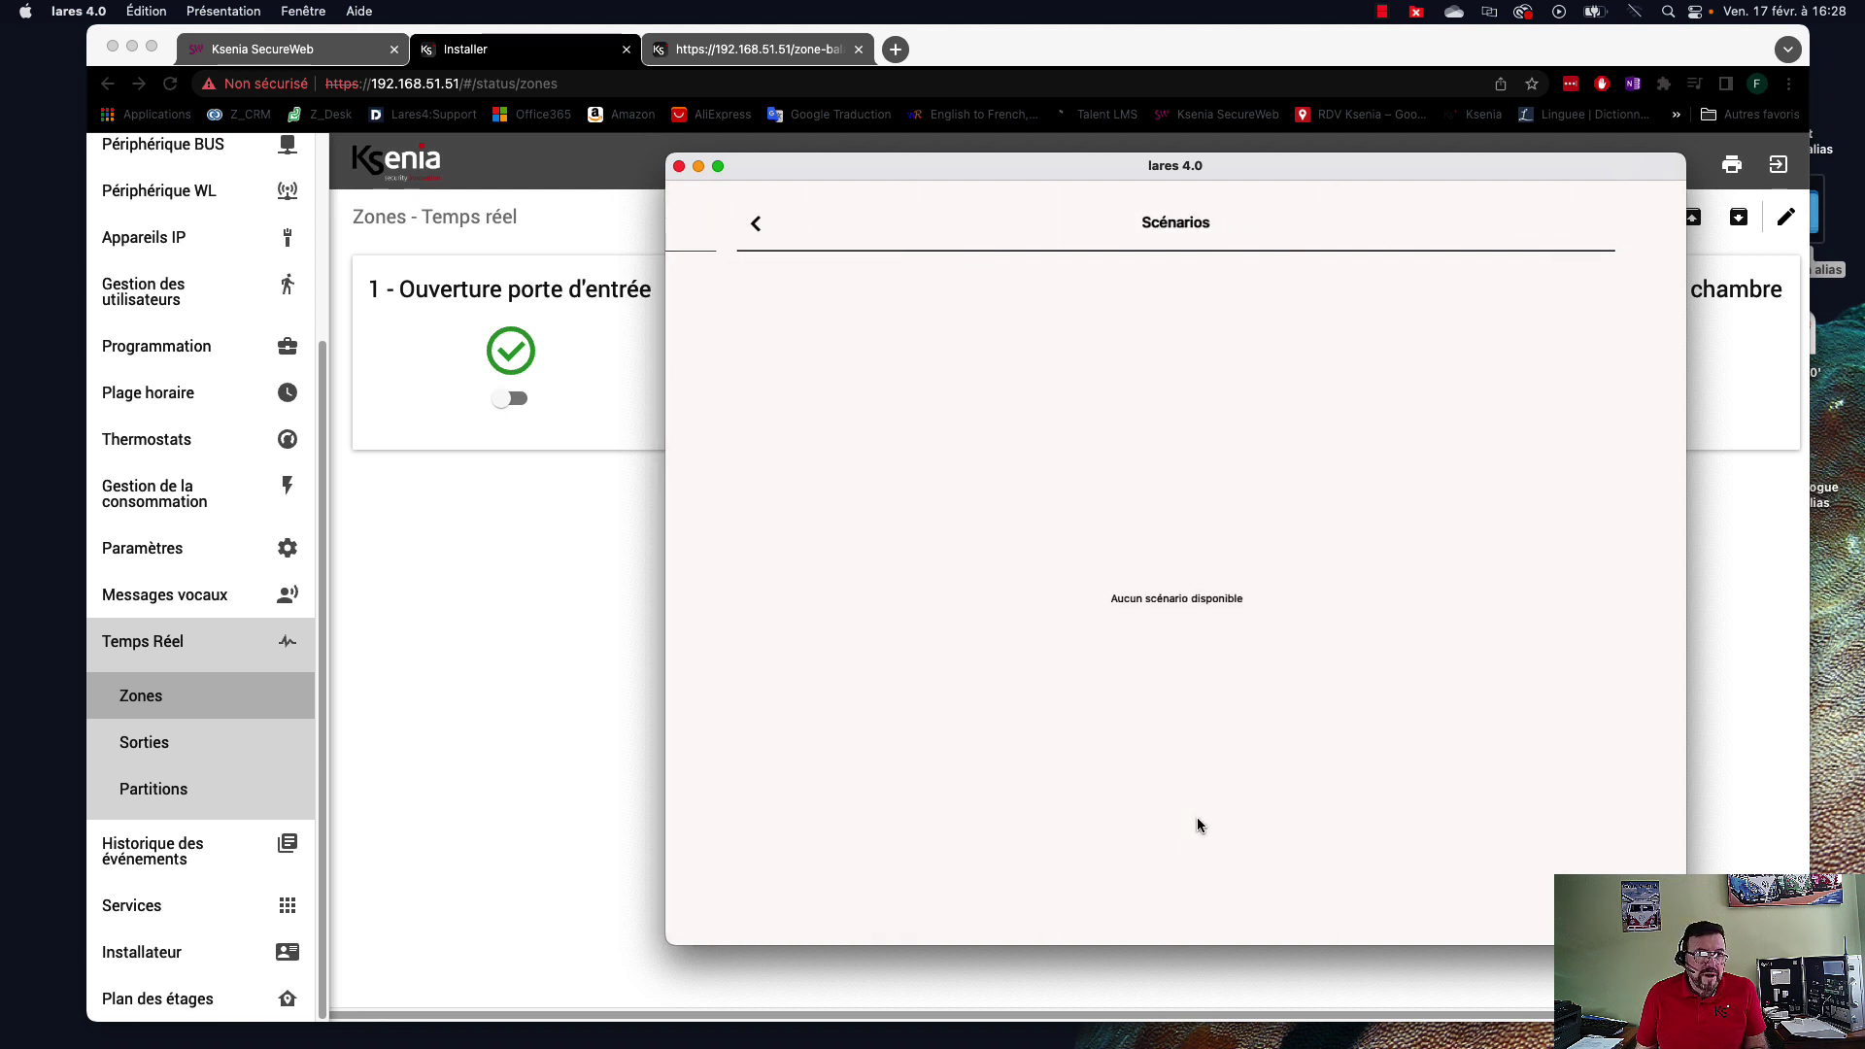
pyautogui.click(758, 223)
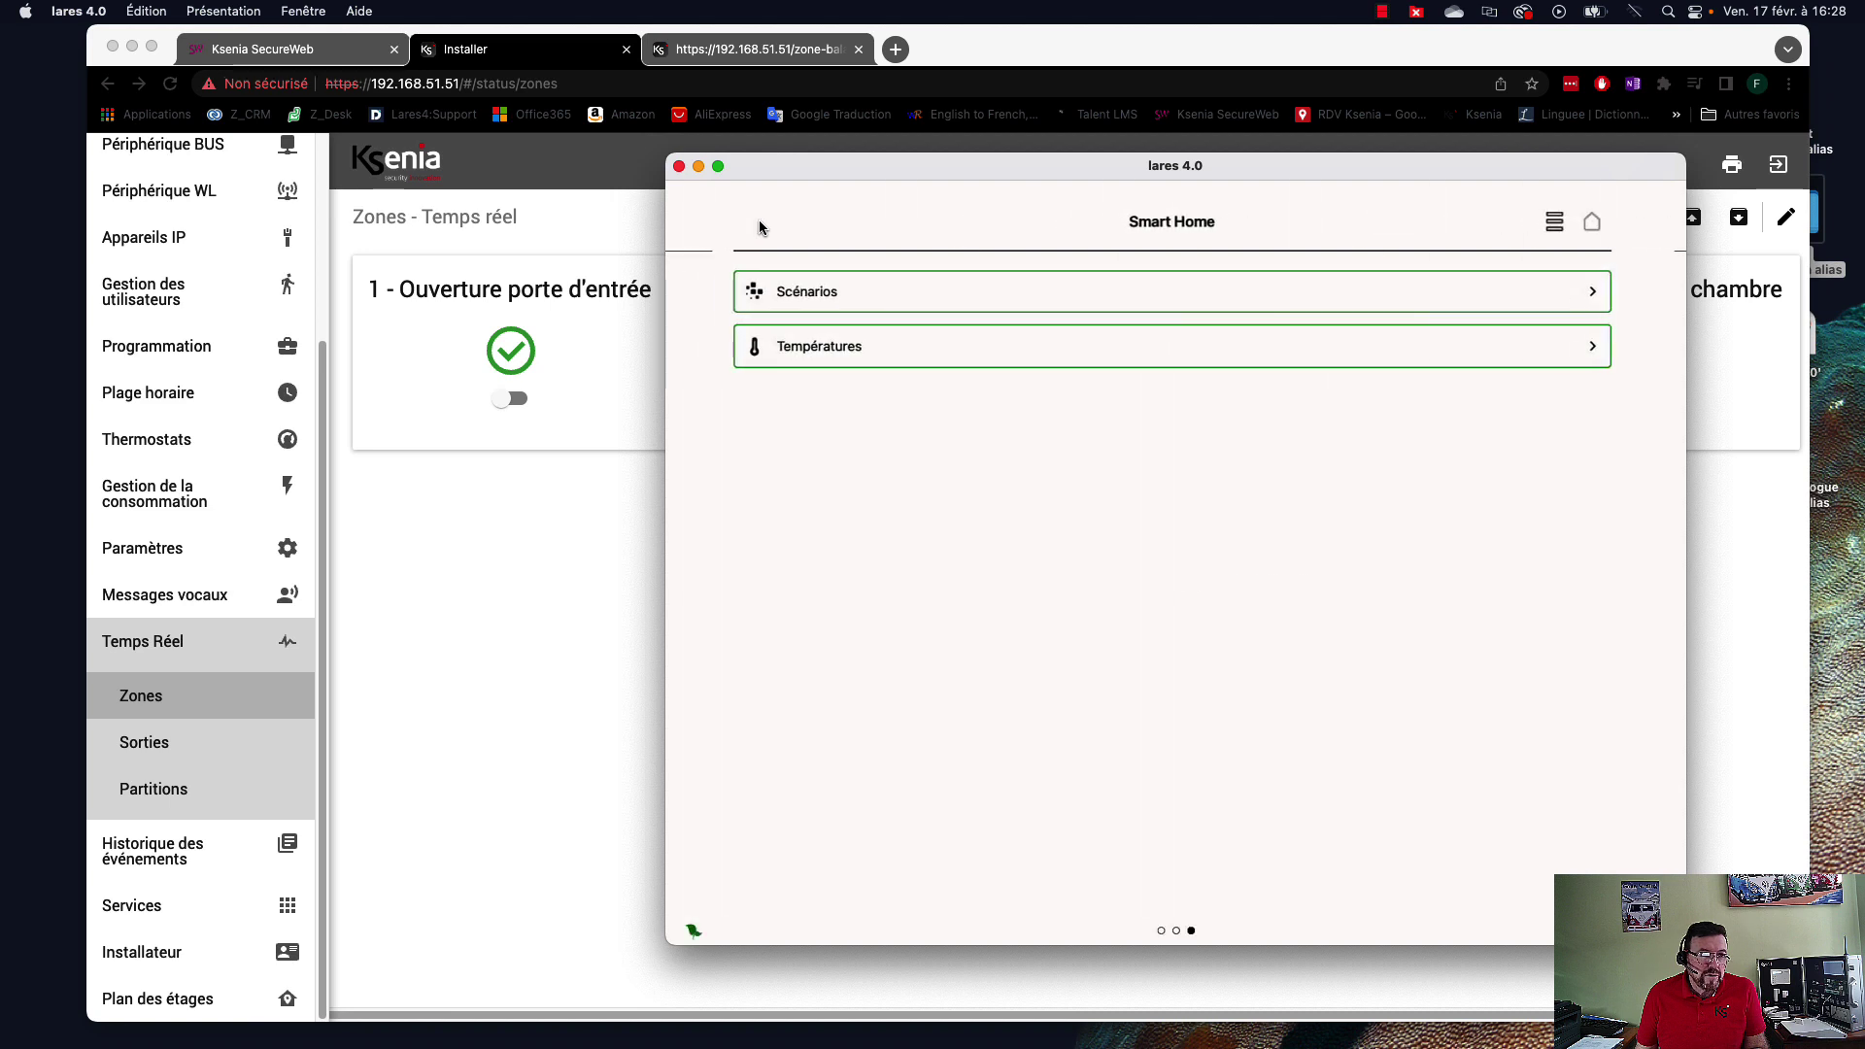
# Check the temperature readings, return to the DEMOCASE alarm page and close lares 4.0.
pyautogui.click(846, 349)
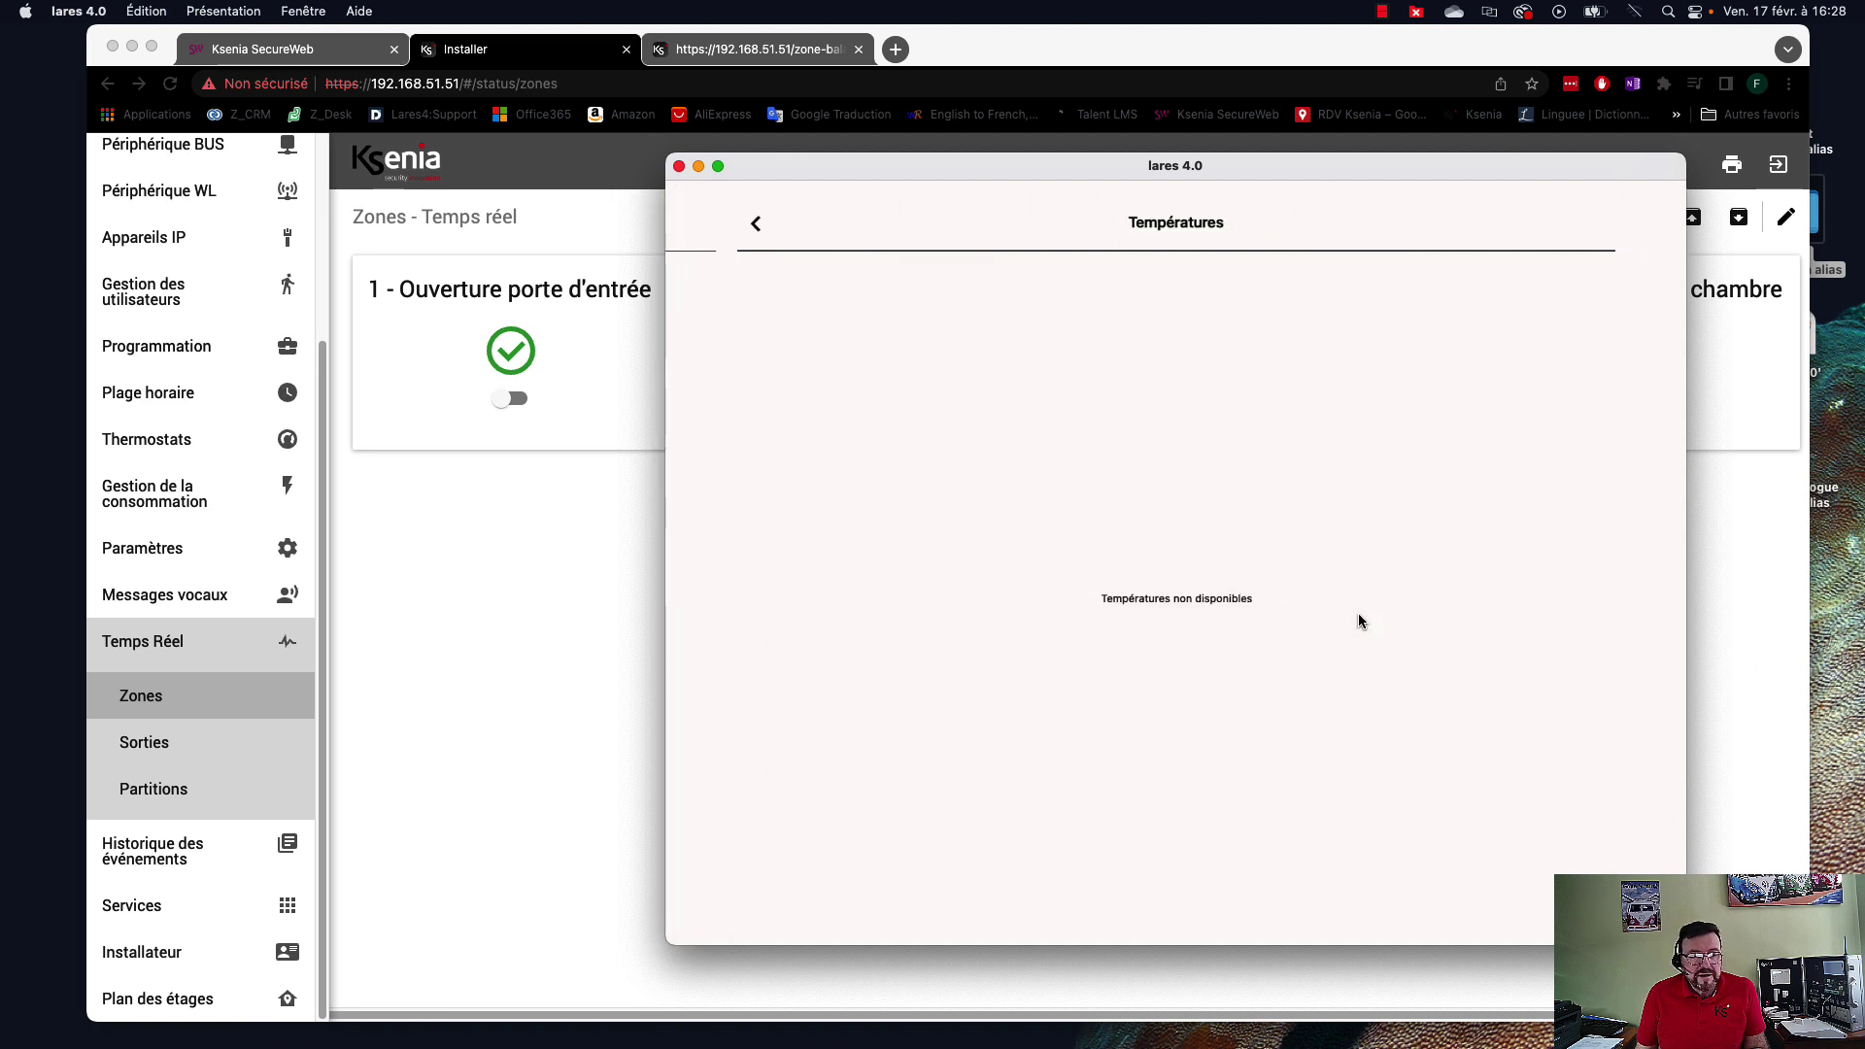
pyautogui.click(756, 225)
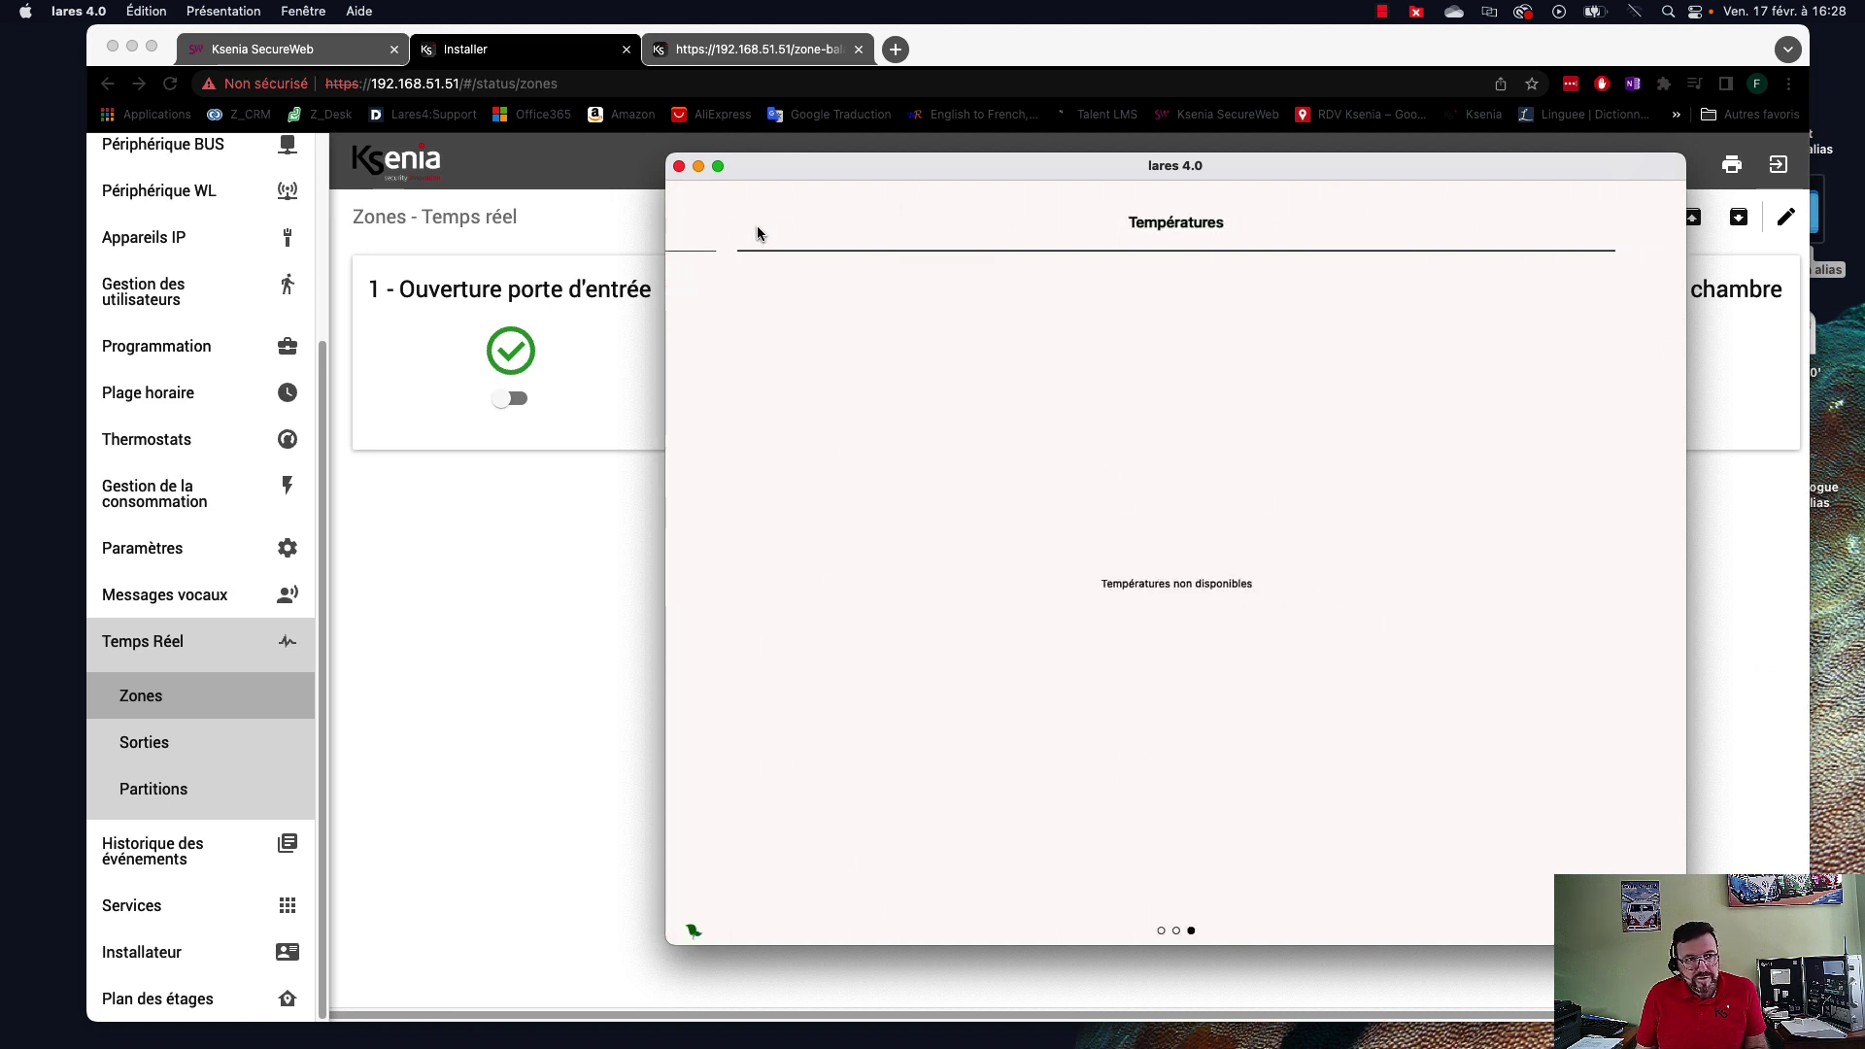
pyautogui.moveTo(774, 250); pyautogui.dragTo(1428, 657)
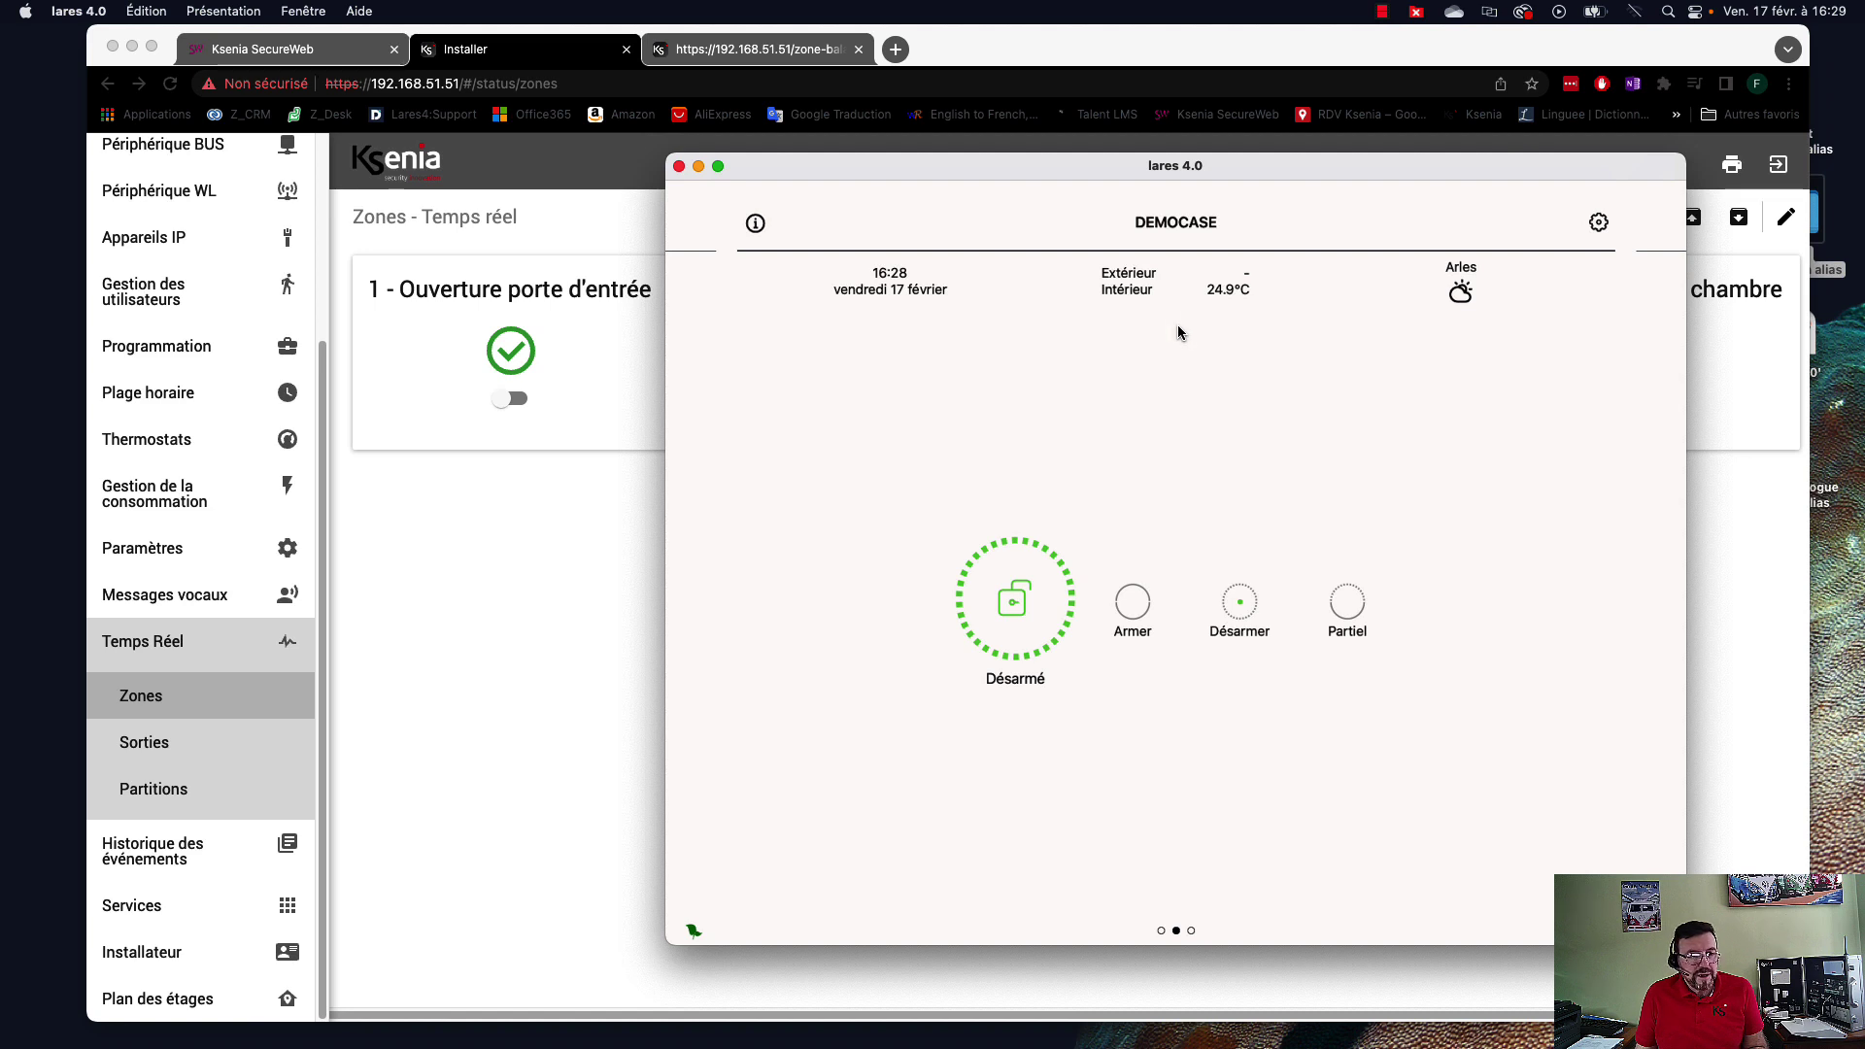
pyautogui.click(679, 168)
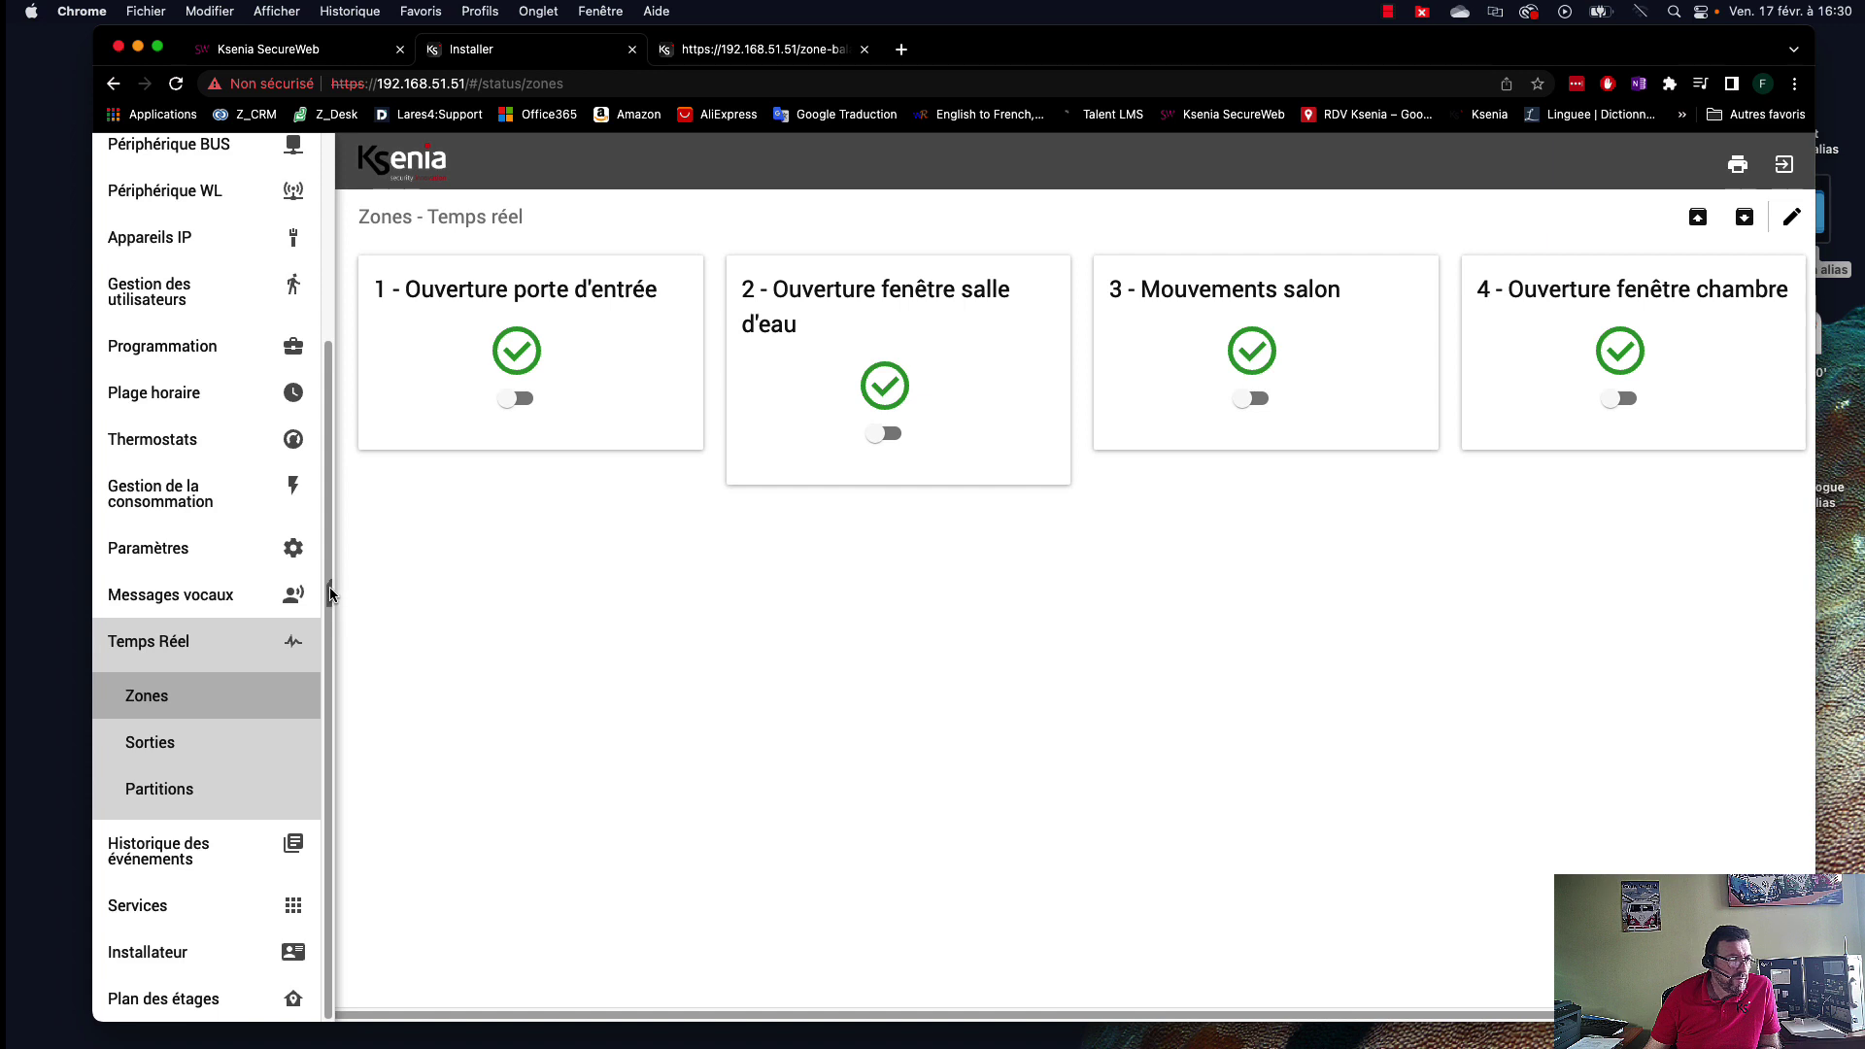
# Enroll the detected ergo-T IP device as 1 - ergo-T, save and apply to the panel.
pyautogui.moveTo(331, 594); pyautogui.dragTo(333, 389)
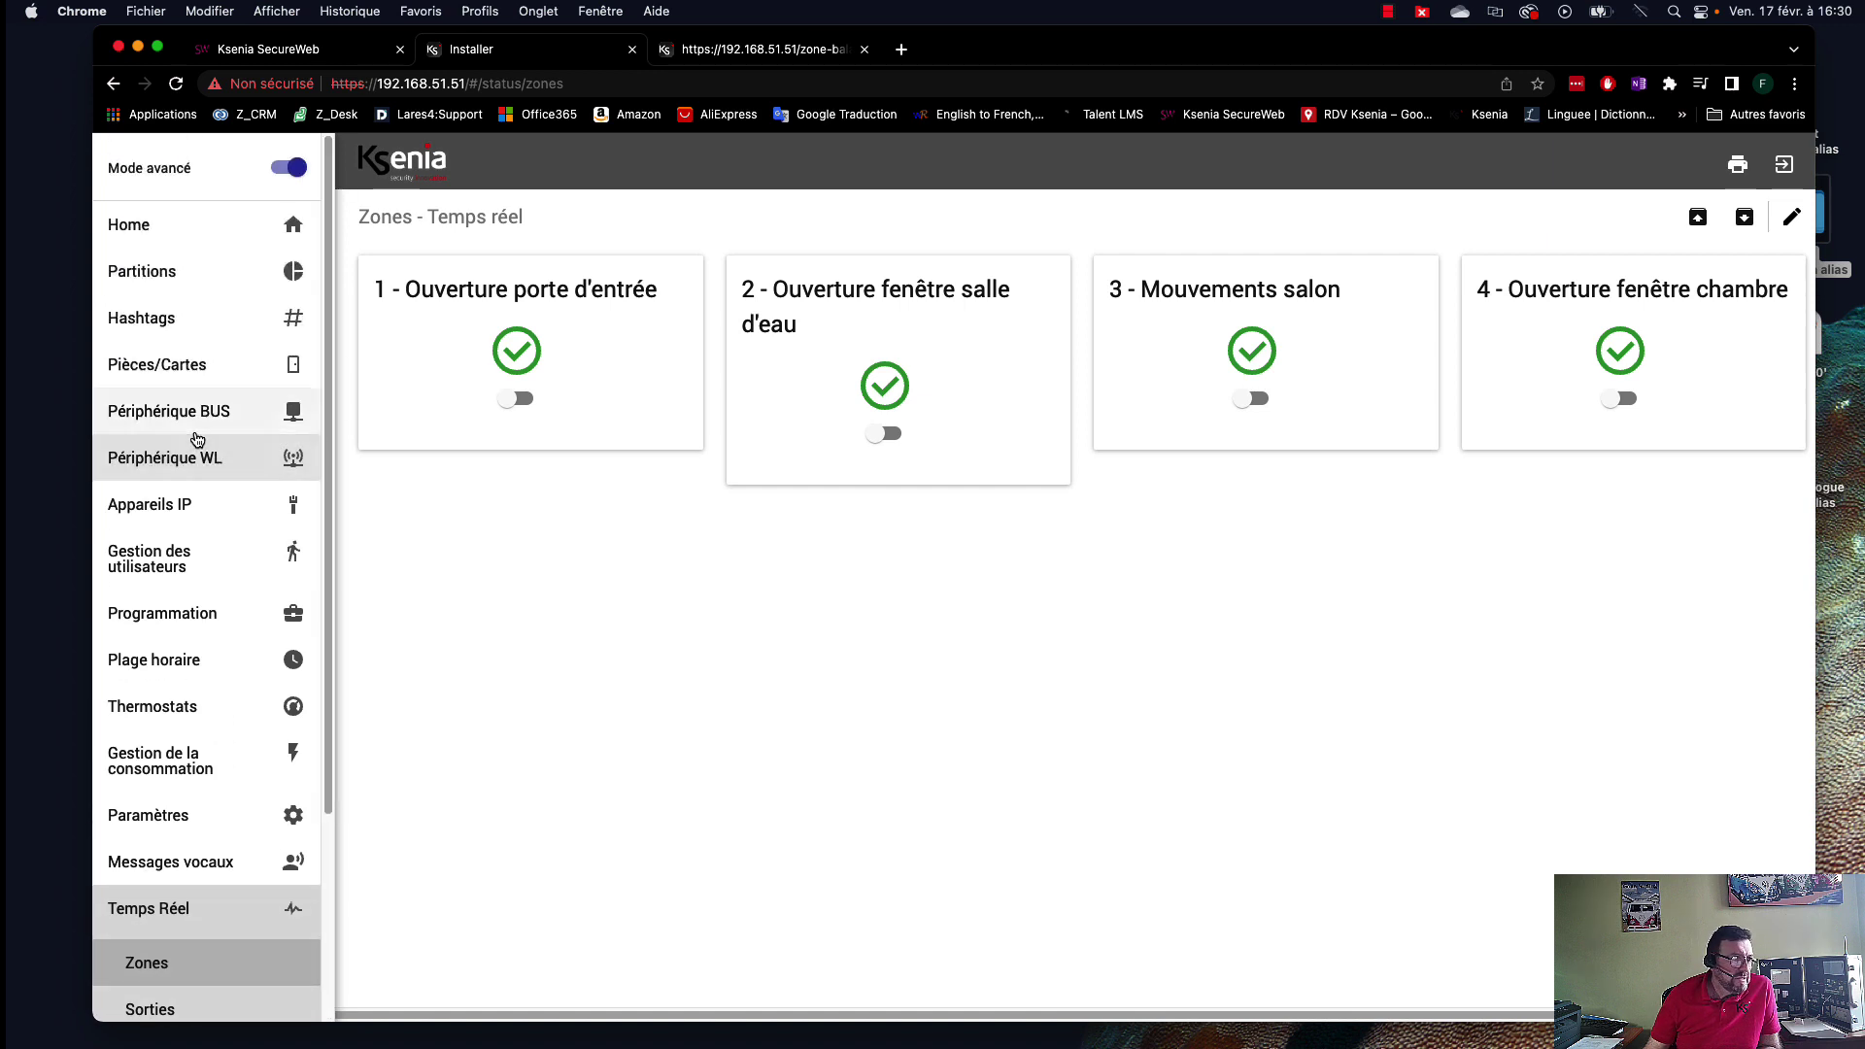
pyautogui.click(159, 508)
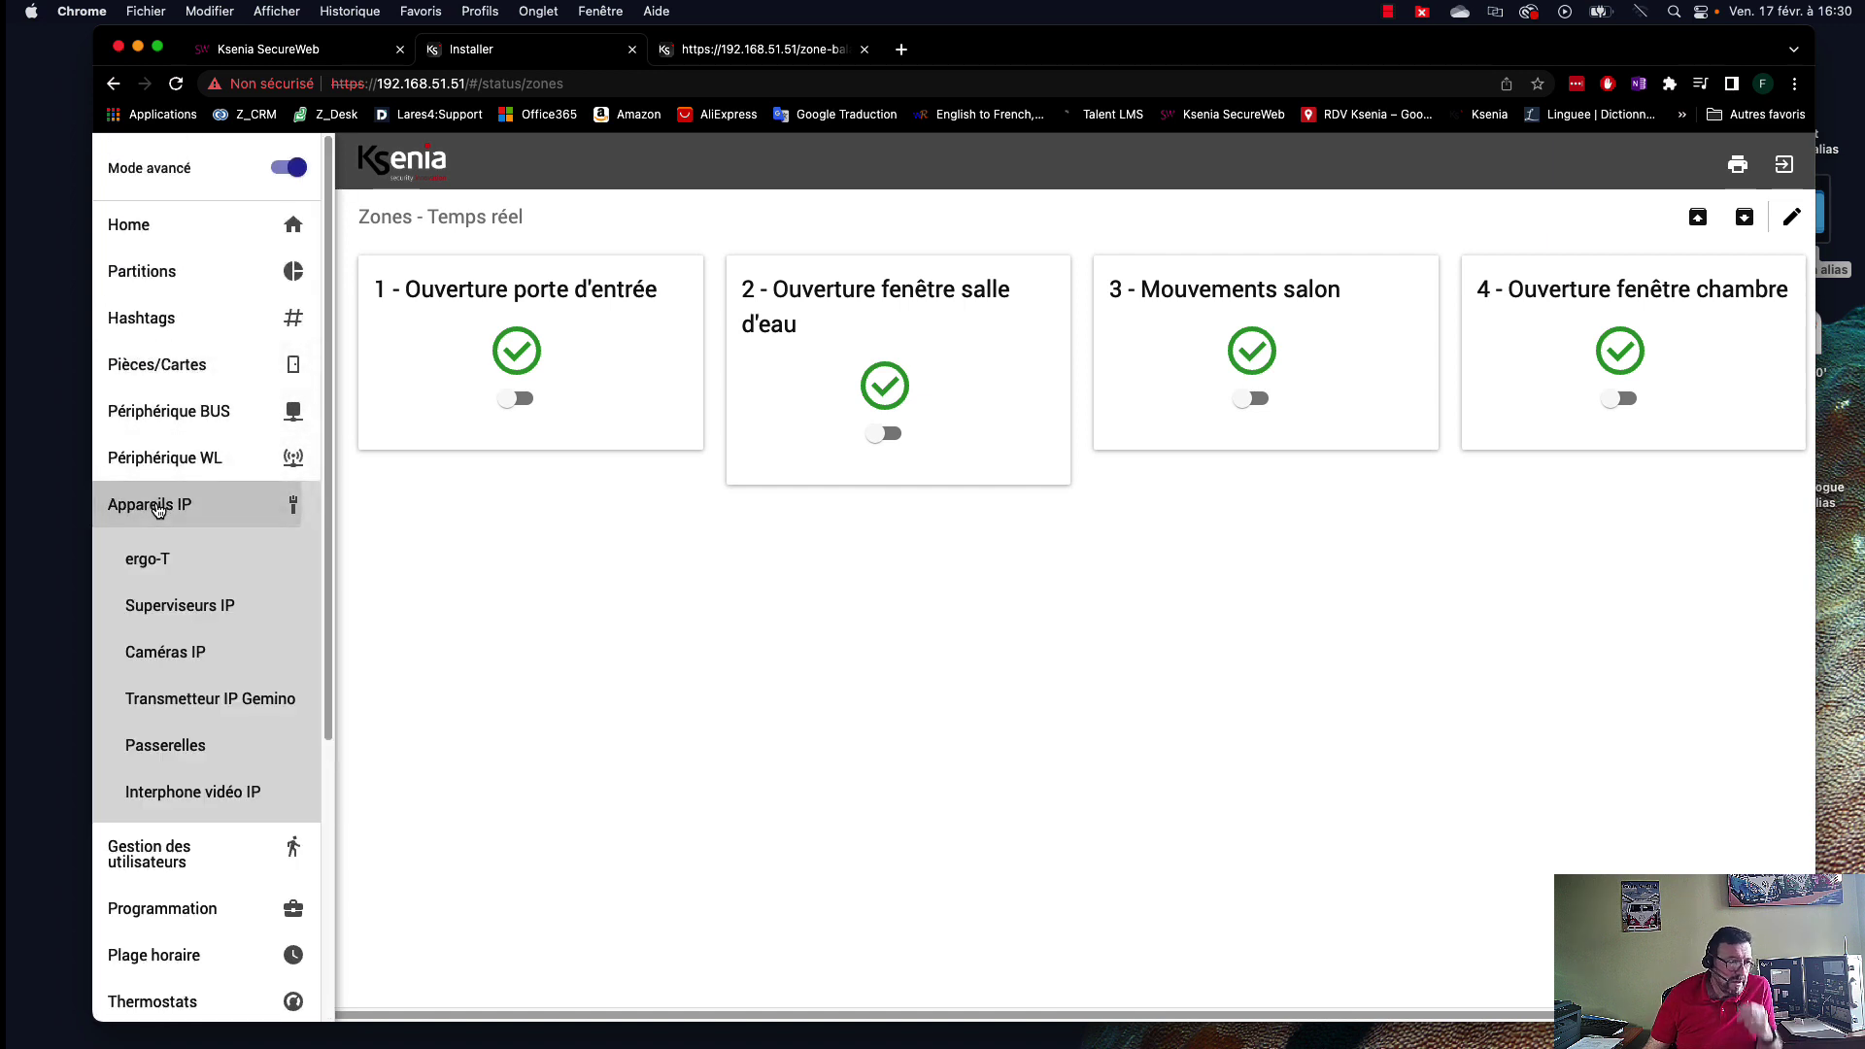
pyautogui.click(173, 561)
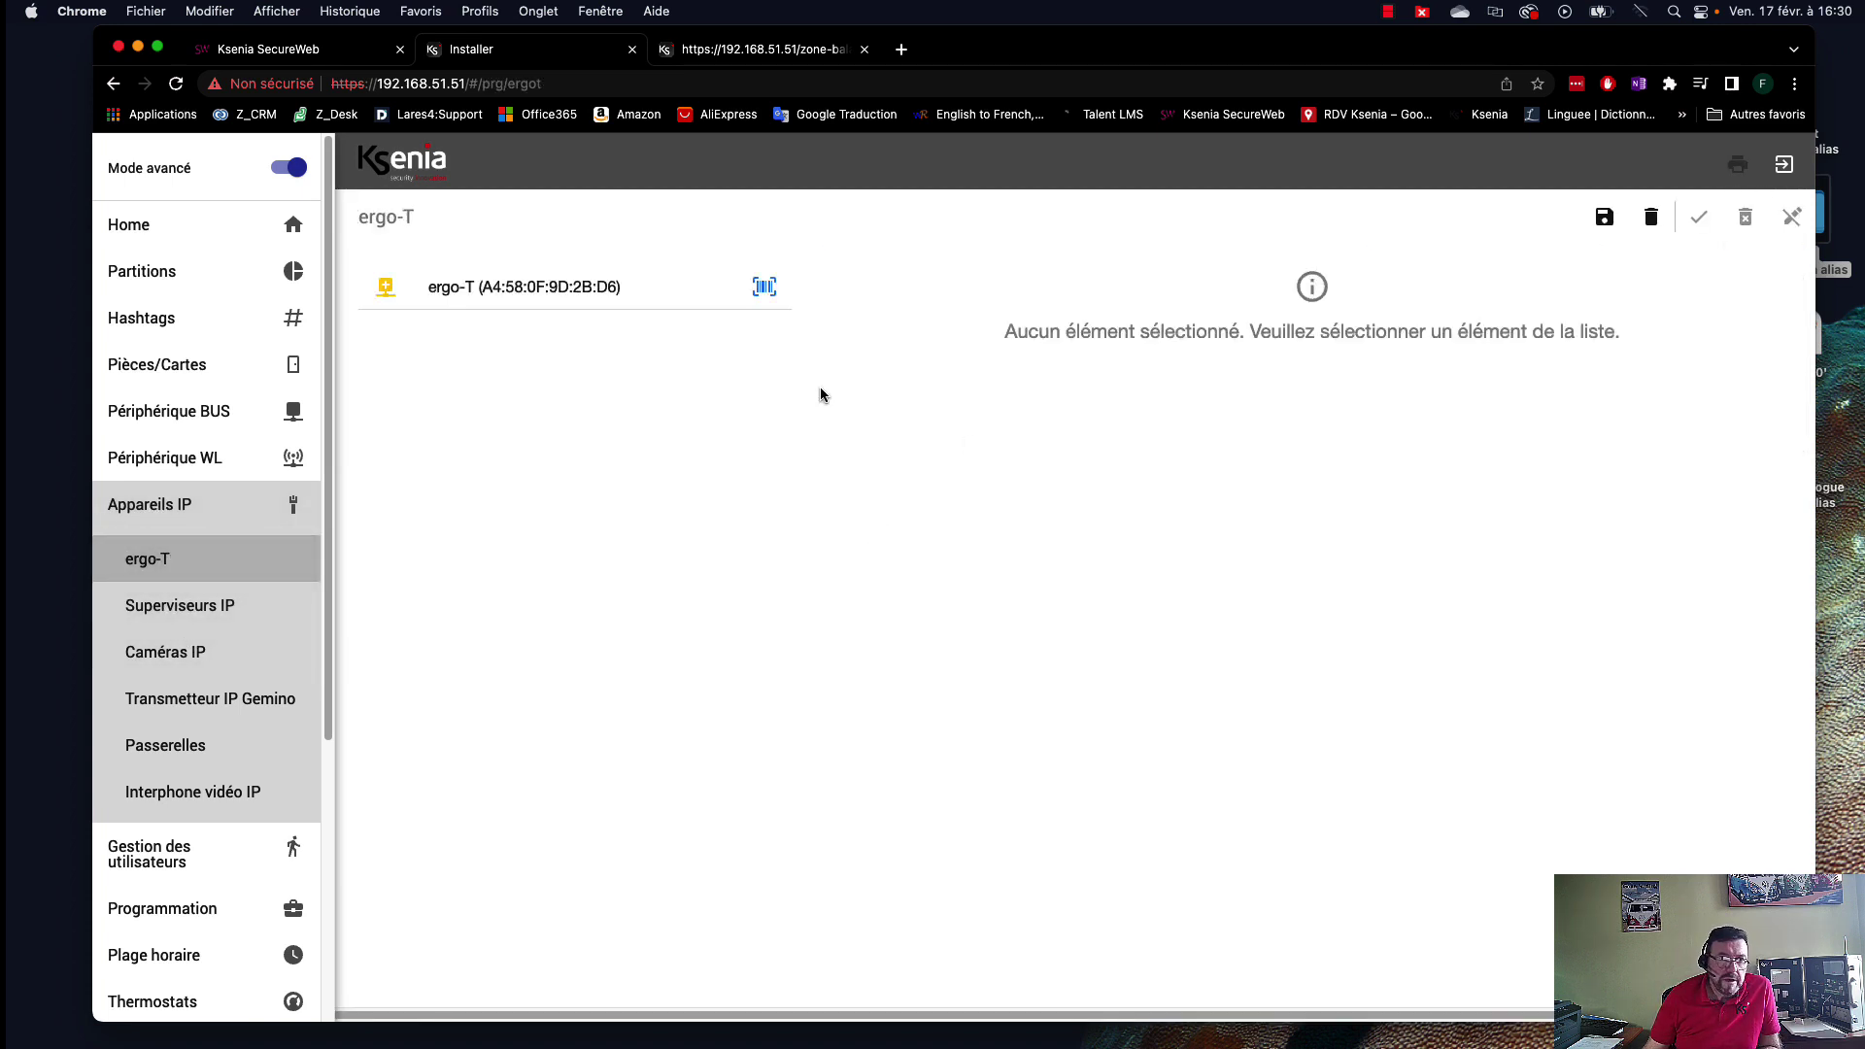
pyautogui.click(765, 289)
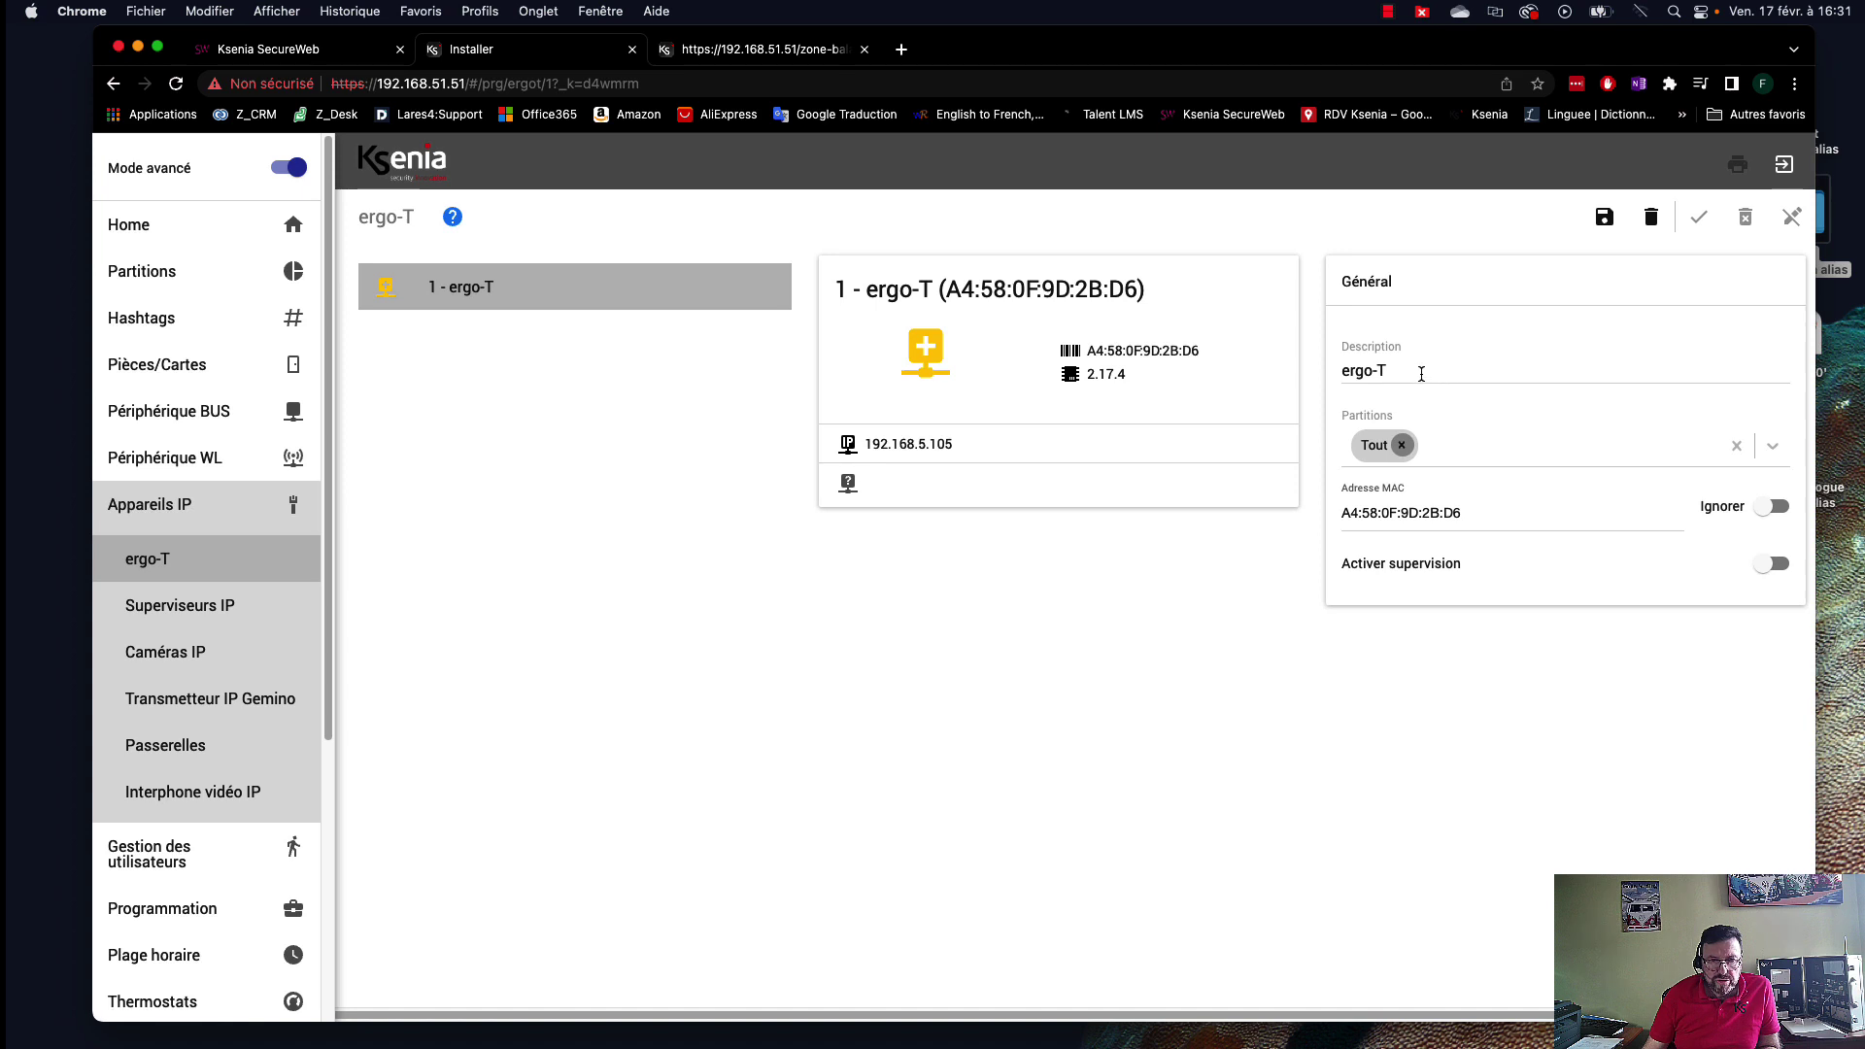
pyautogui.moveTo(1421, 374); pyautogui.dragTo(1335, 379)
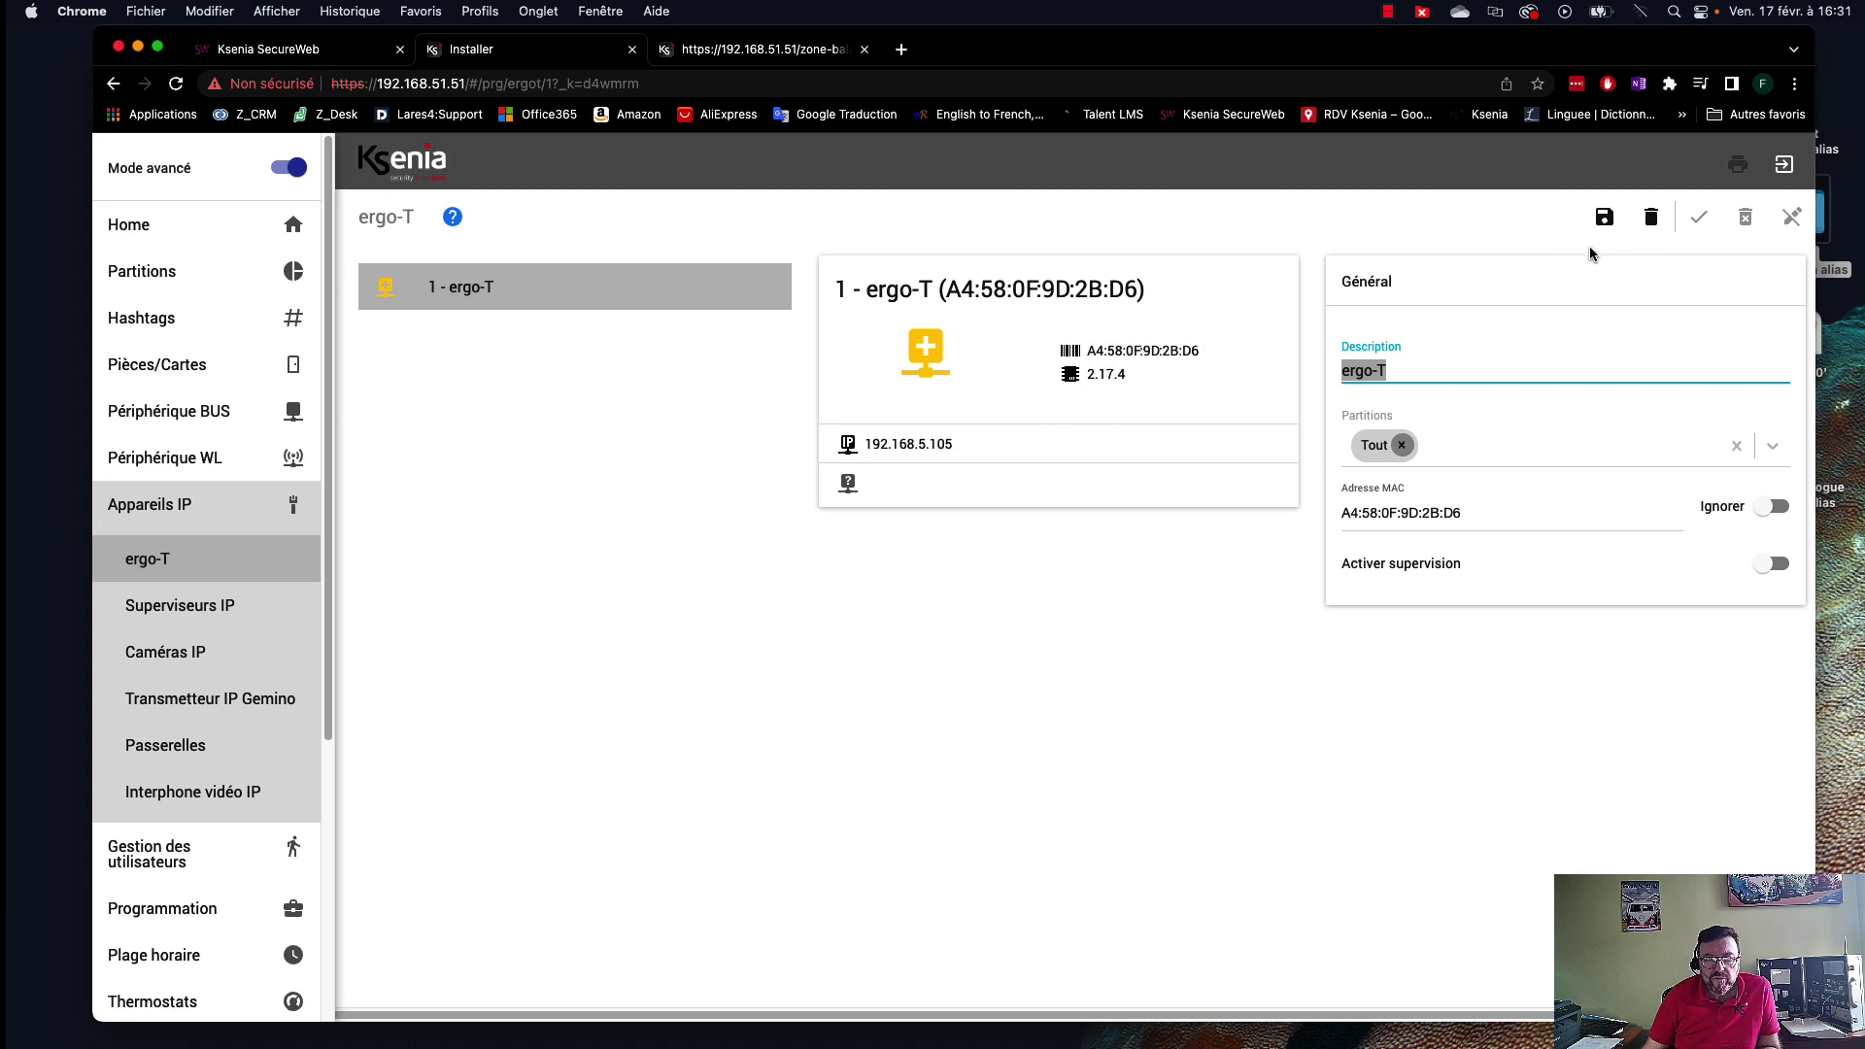
pyautogui.click(1605, 218)
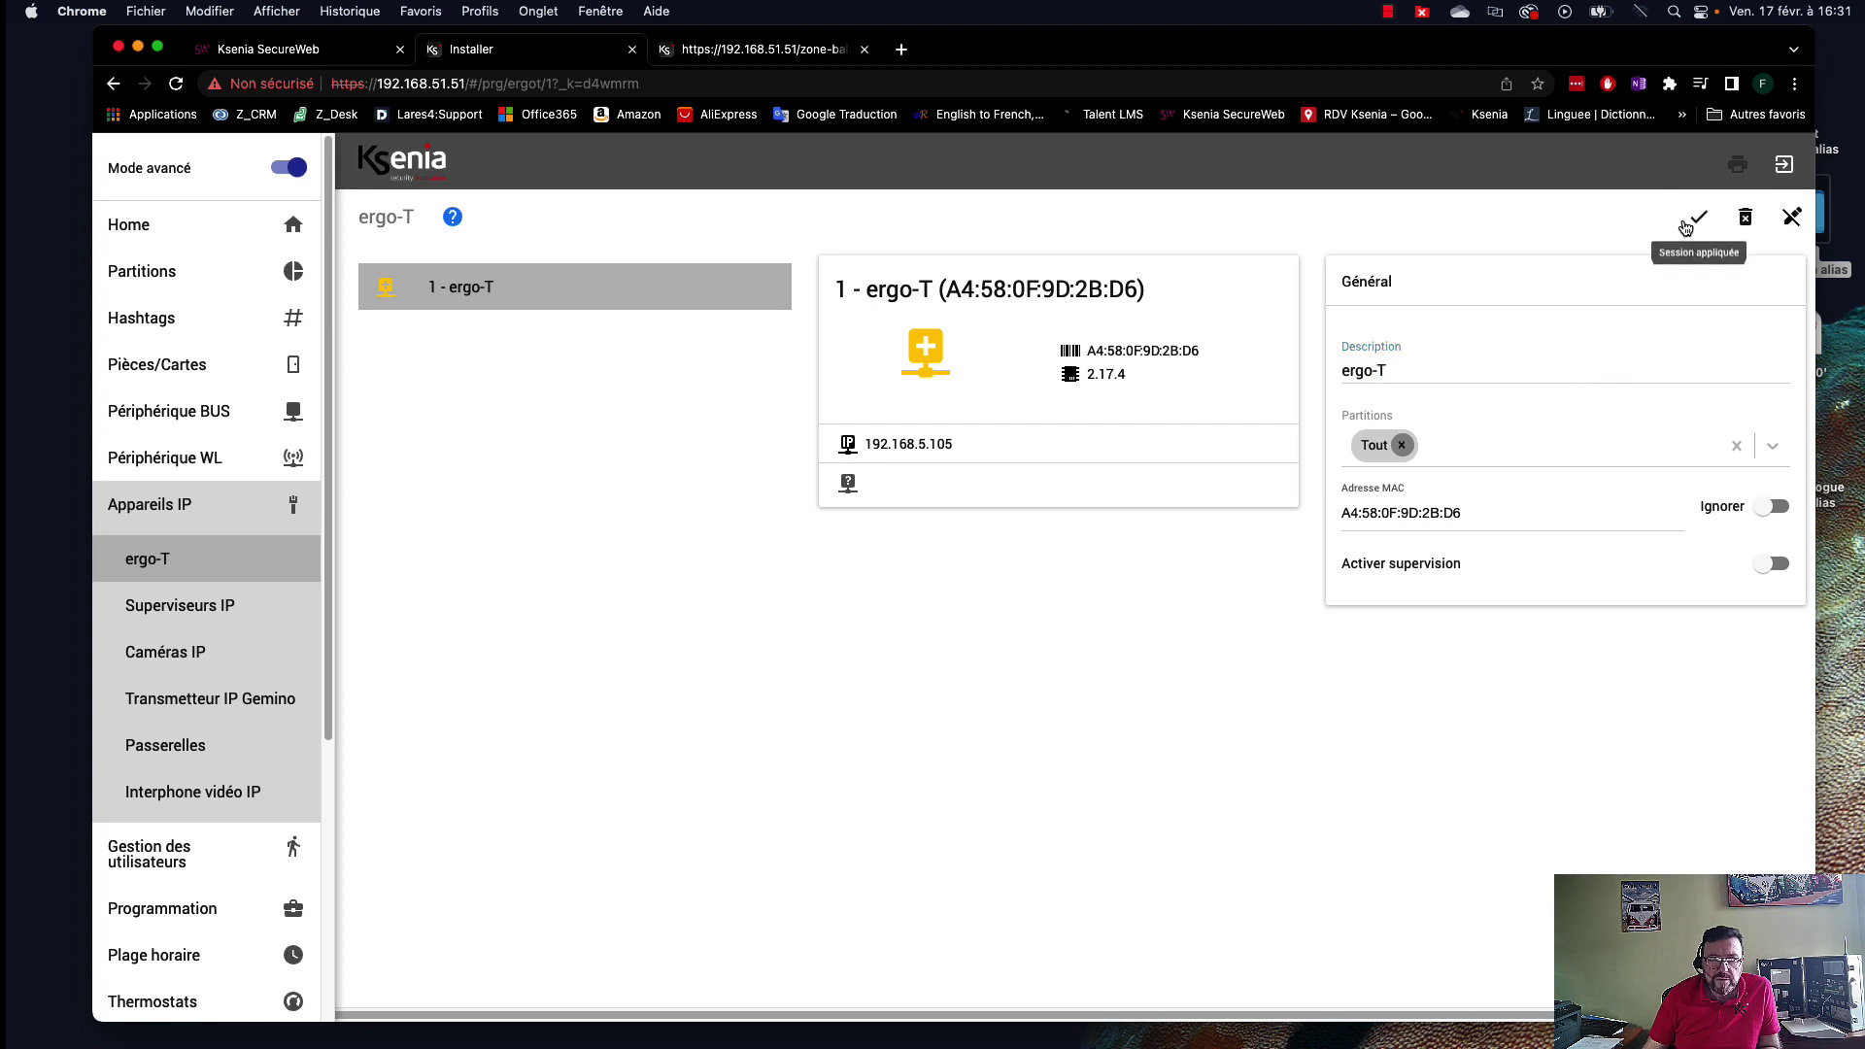
pyautogui.click(1691, 221)
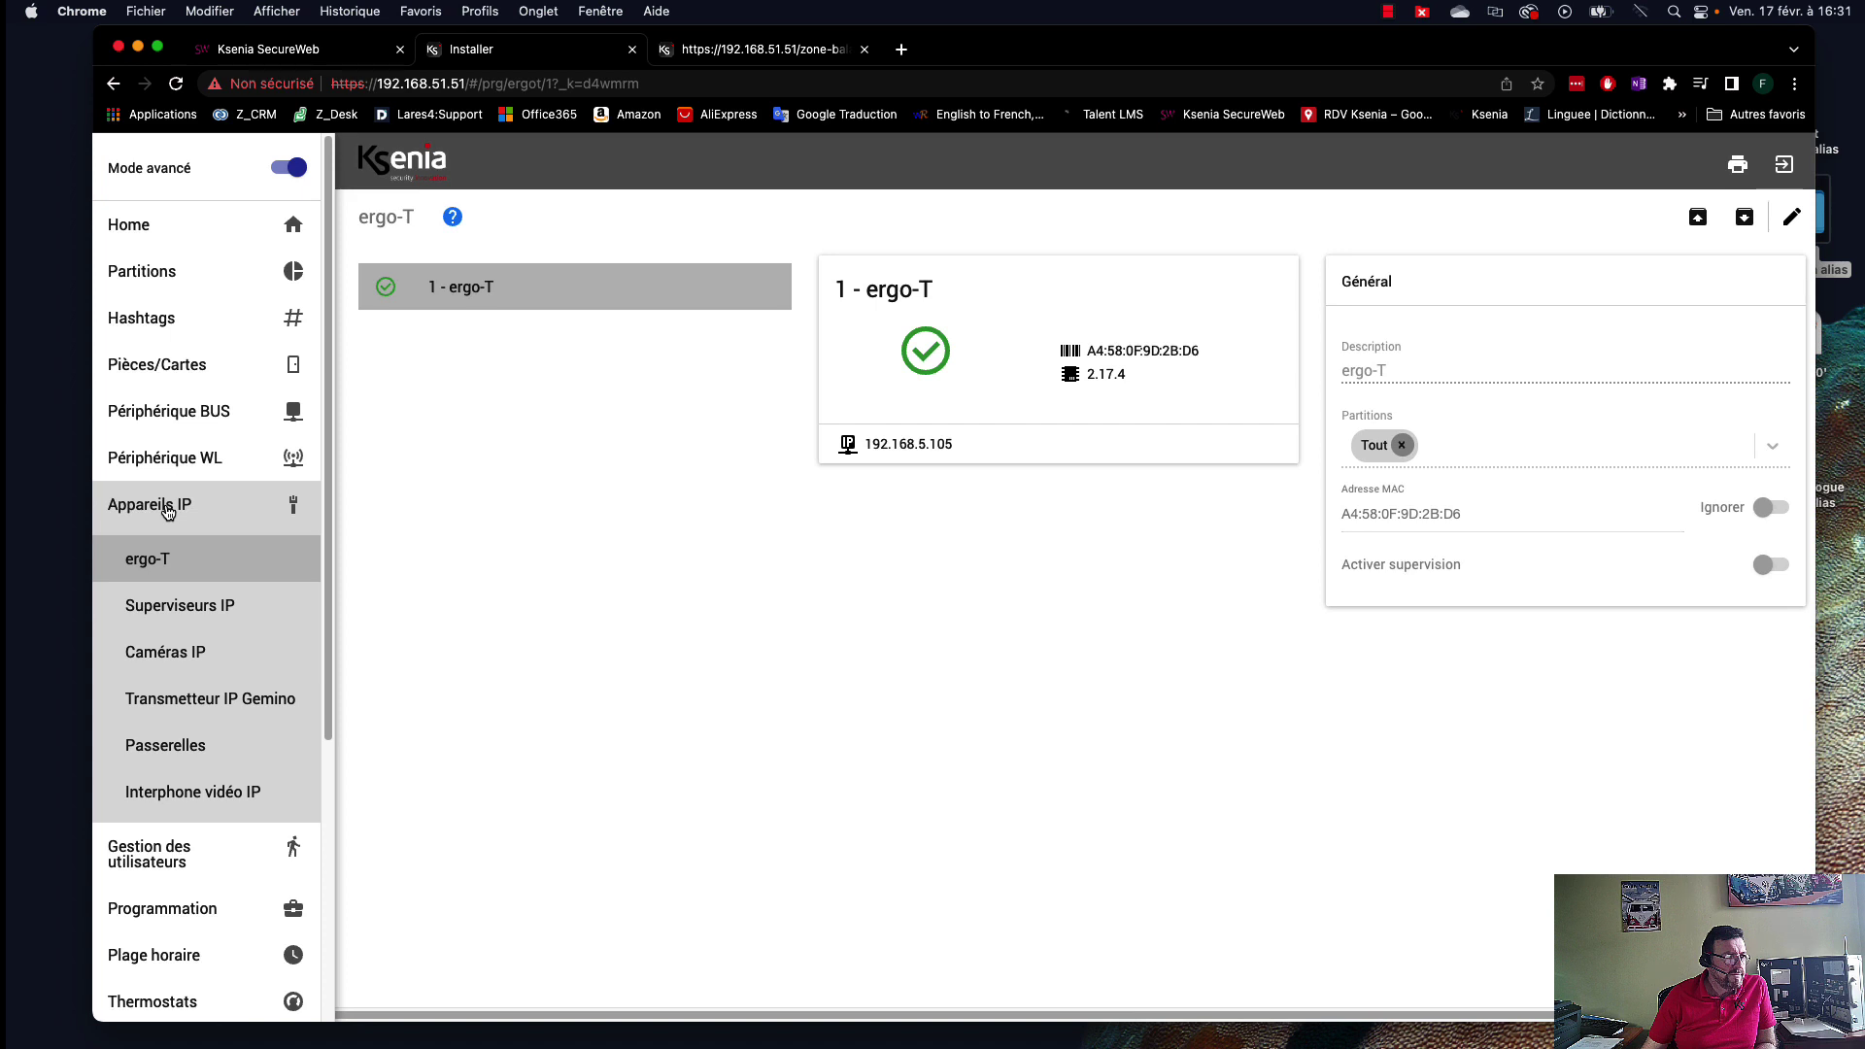
# Open the Programmation > Sorties outputs list.
pyautogui.click(168, 512)
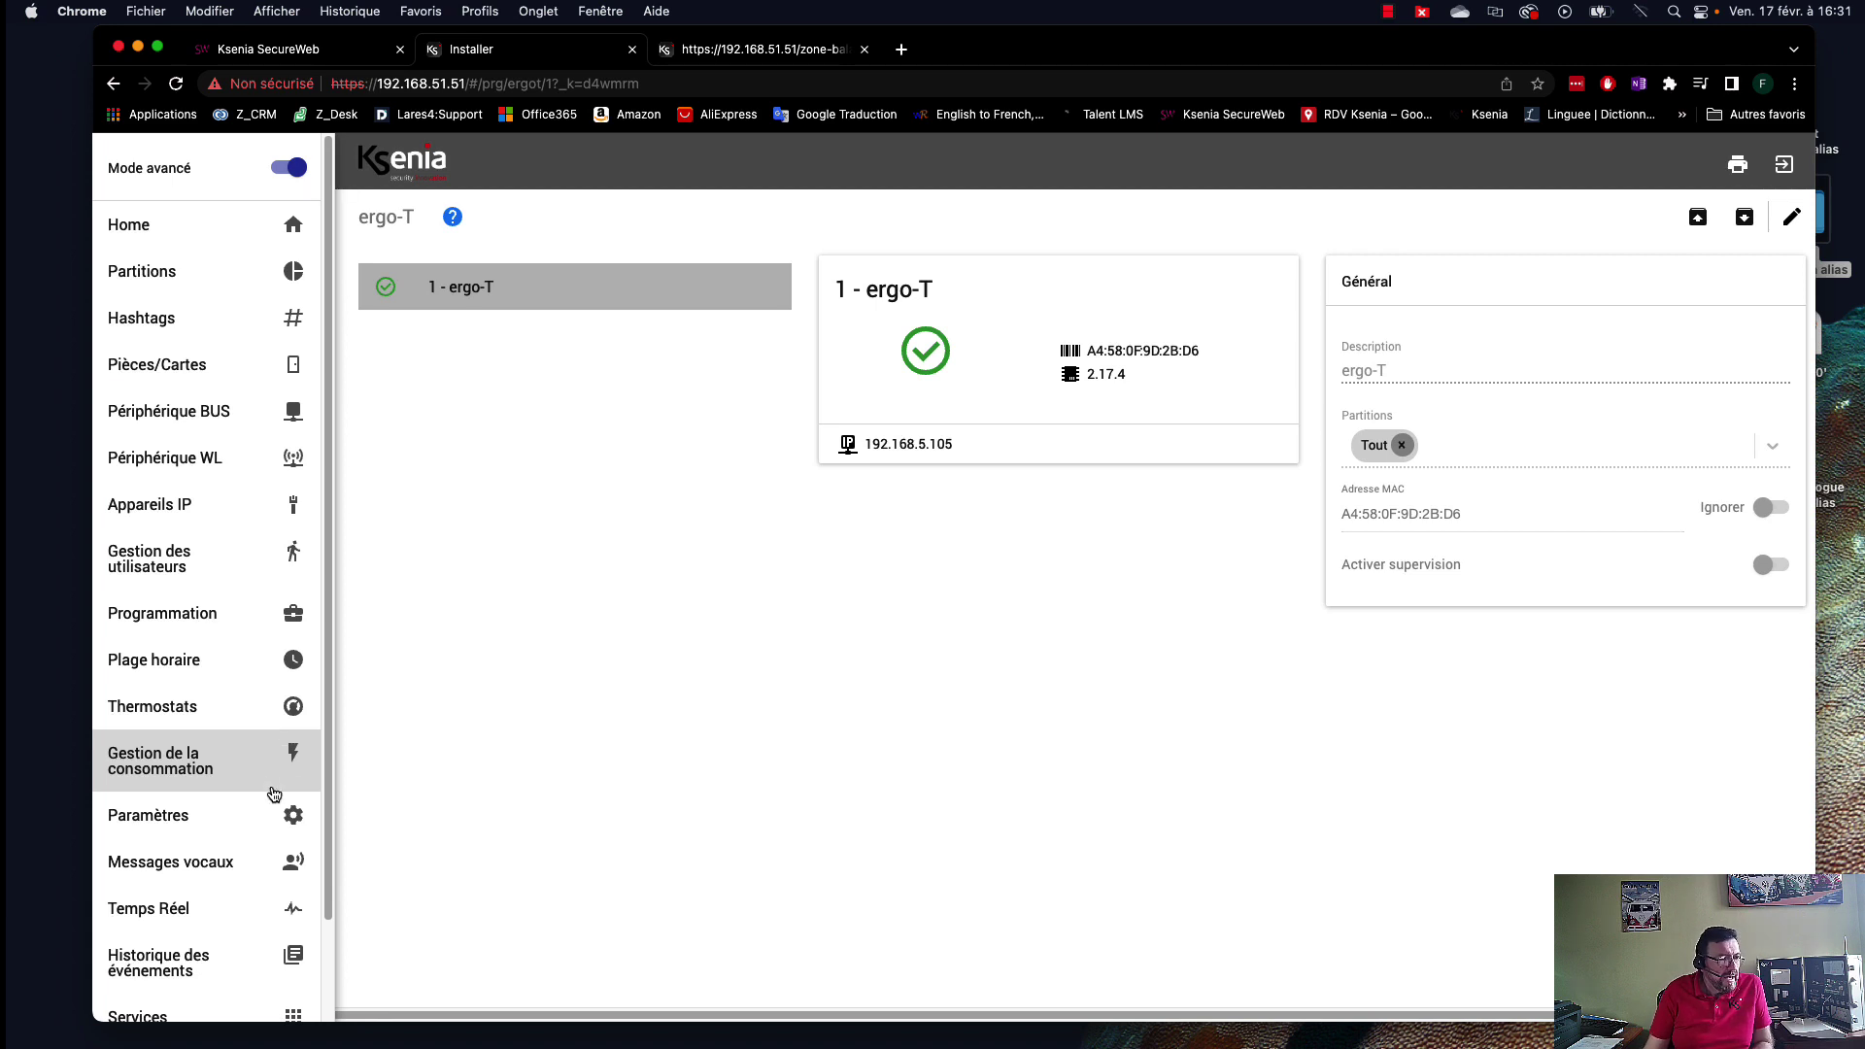
pyautogui.click(160, 615)
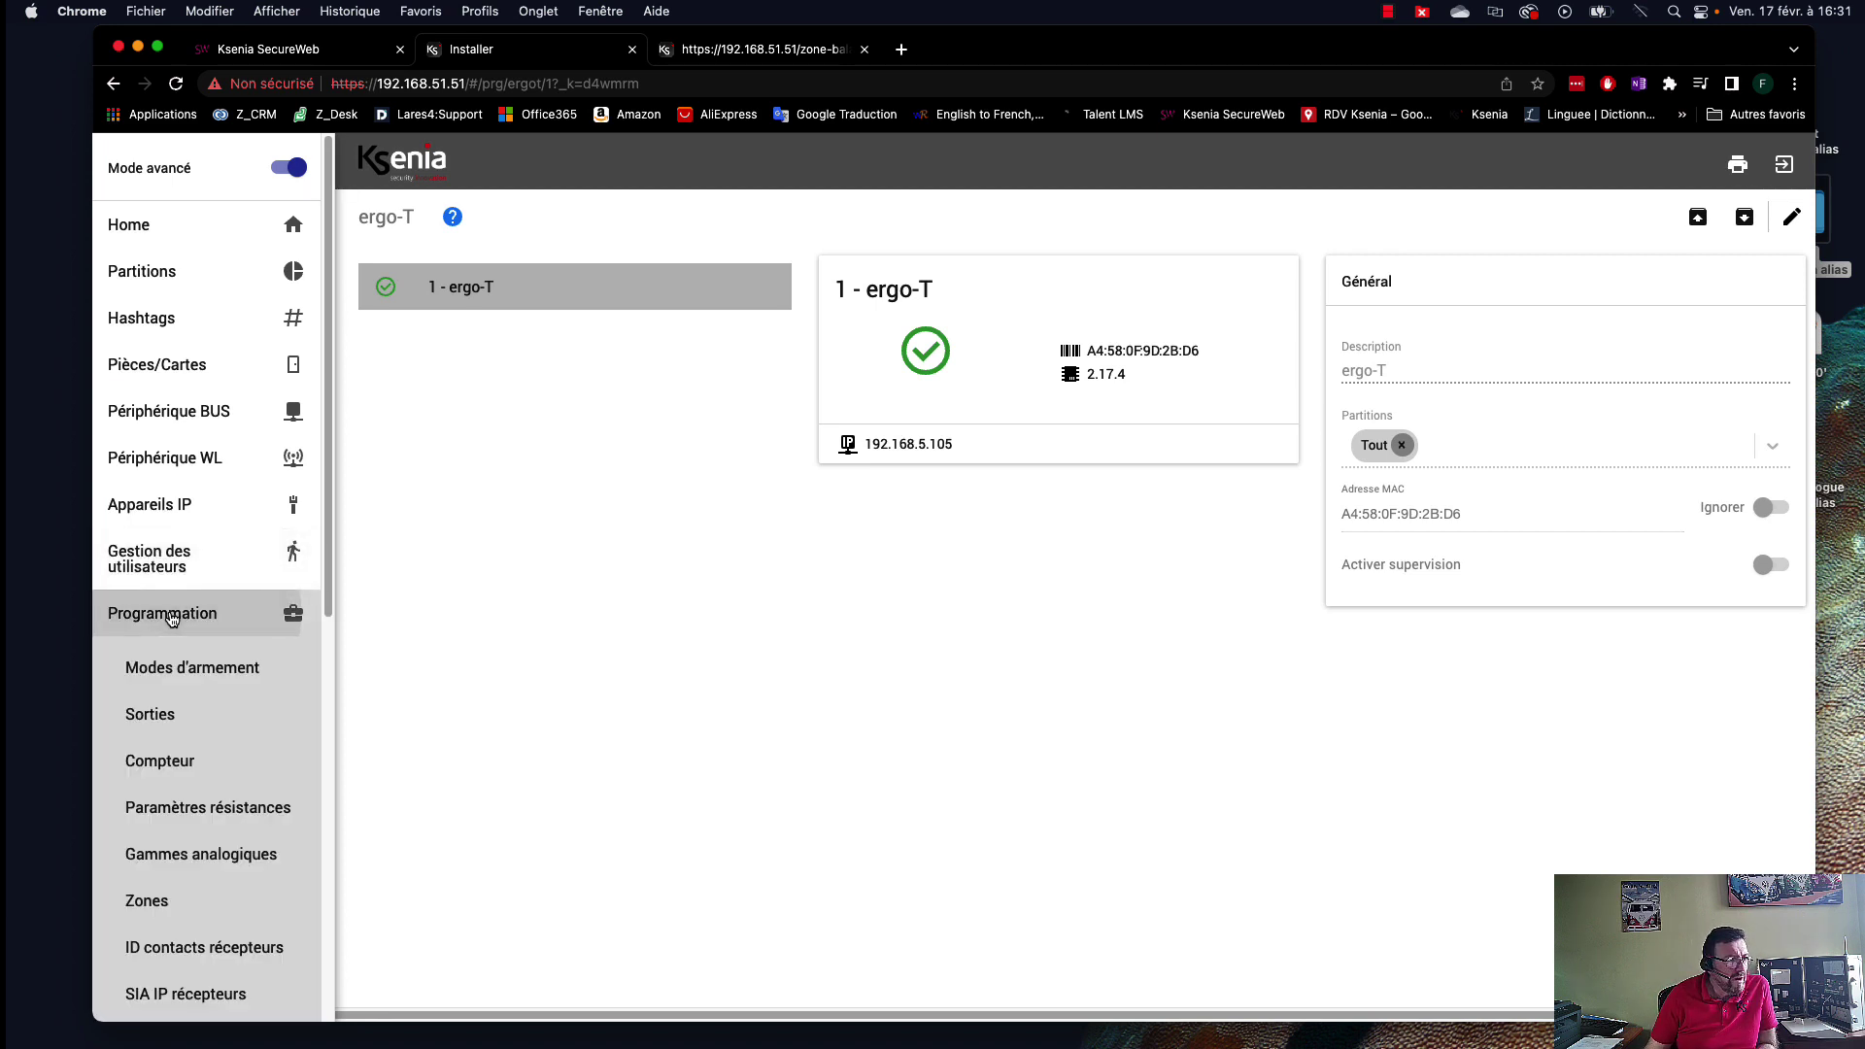
pyautogui.click(170, 717)
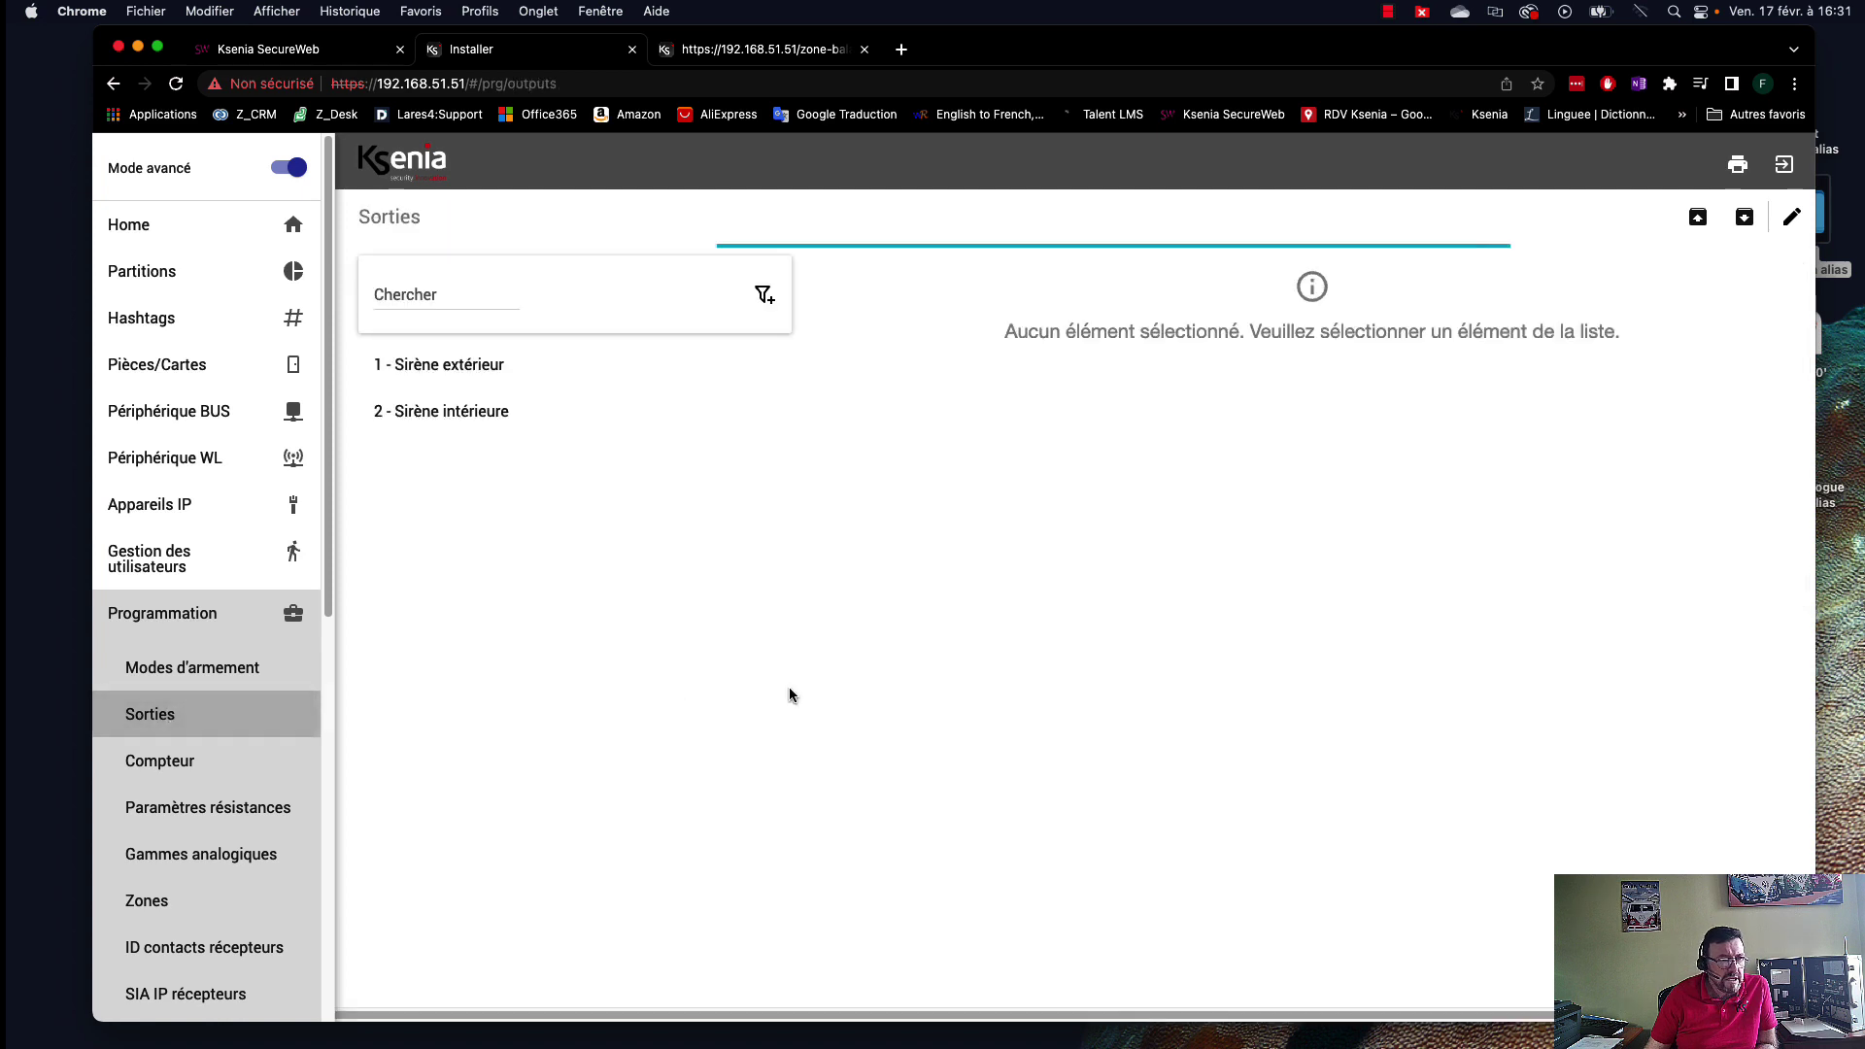
# Add a third output named Lumière jardin on the lares panel, physical output m1.
pyautogui.click(1788, 219)
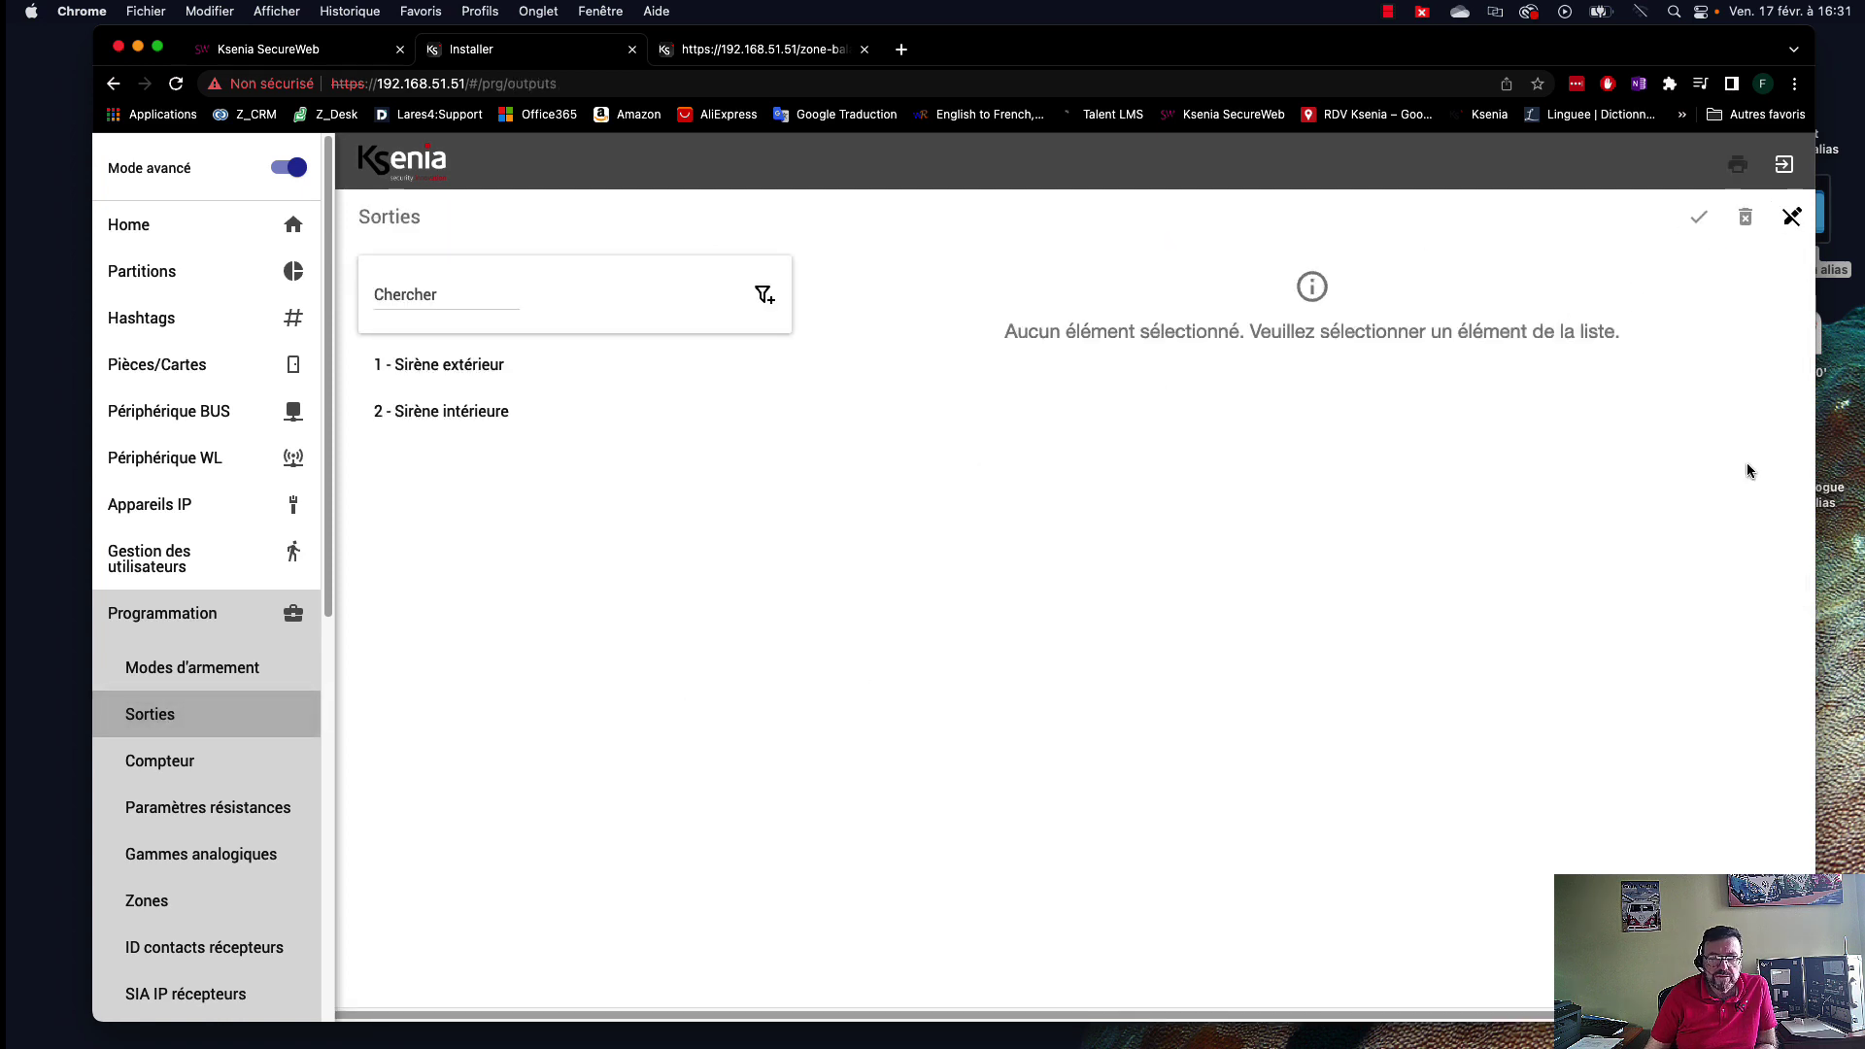
pyautogui.click(1767, 973)
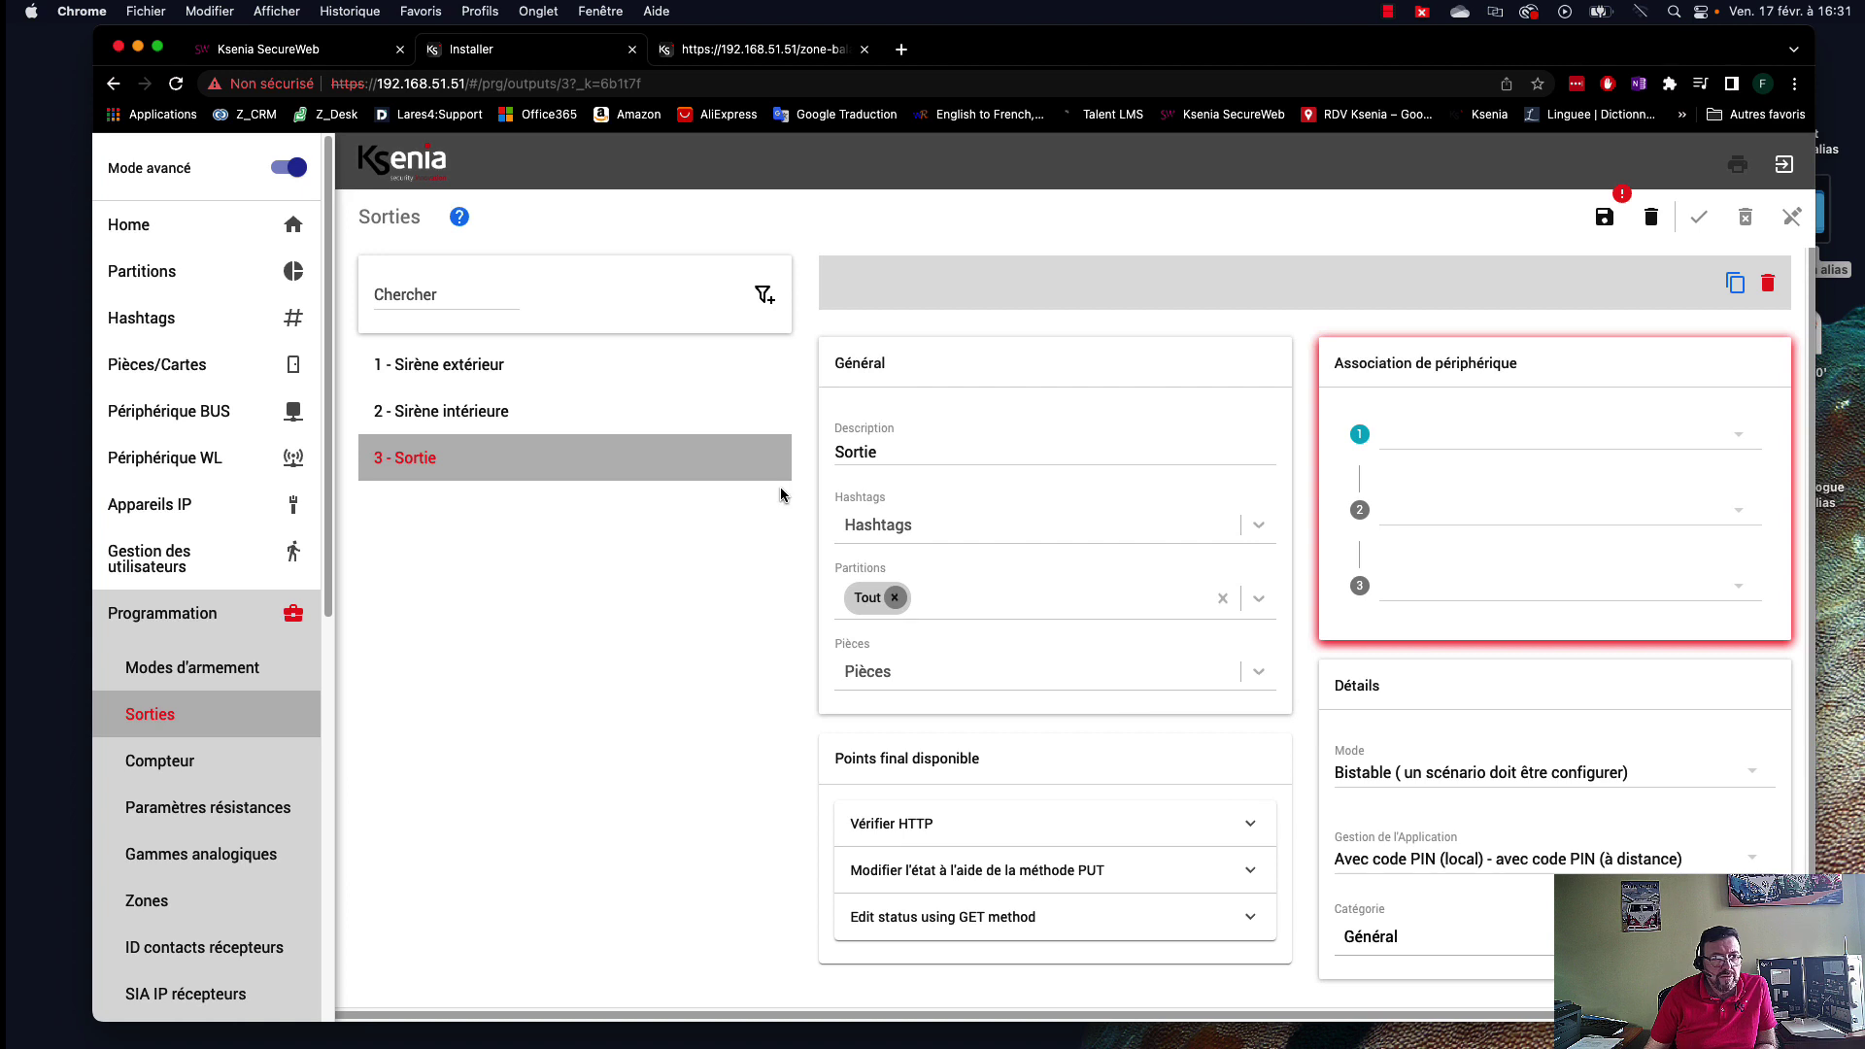
pyautogui.moveTo(940, 451); pyautogui.dragTo(817, 445)
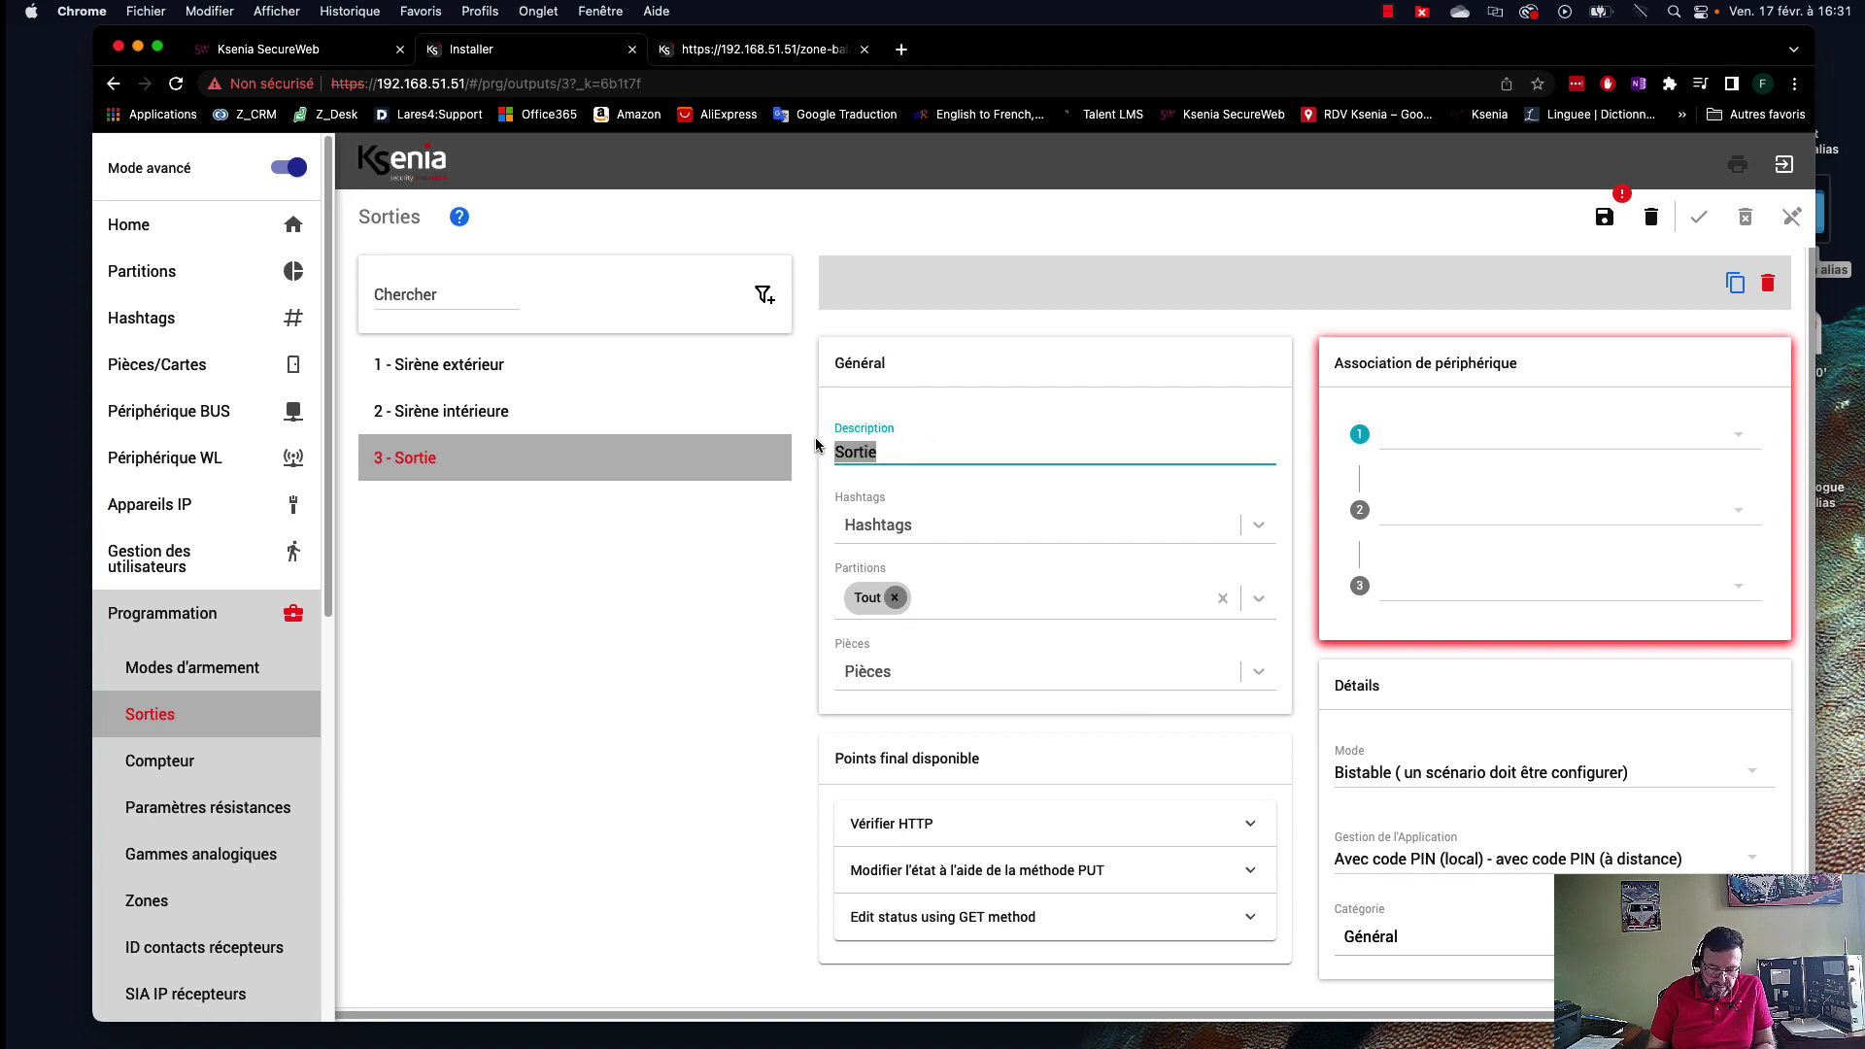
pyautogui.write('Lumière jardin')
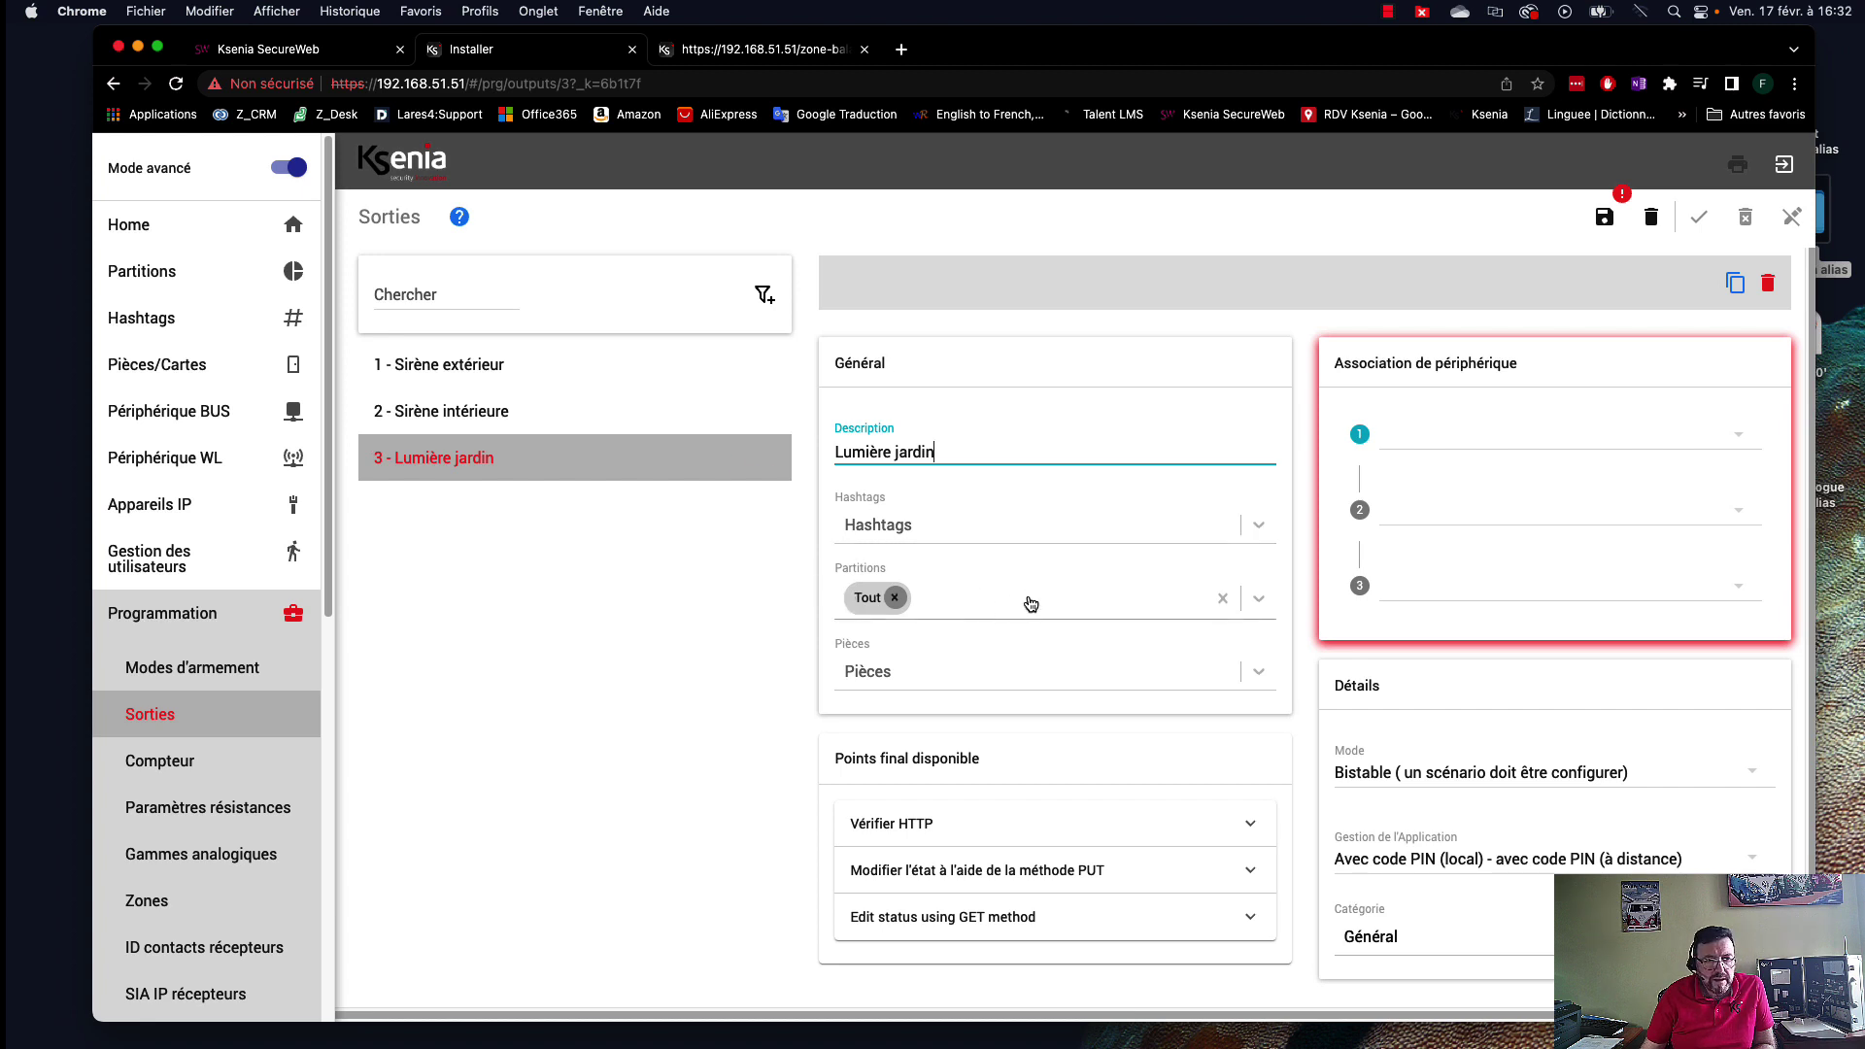
pyautogui.click(1477, 437)
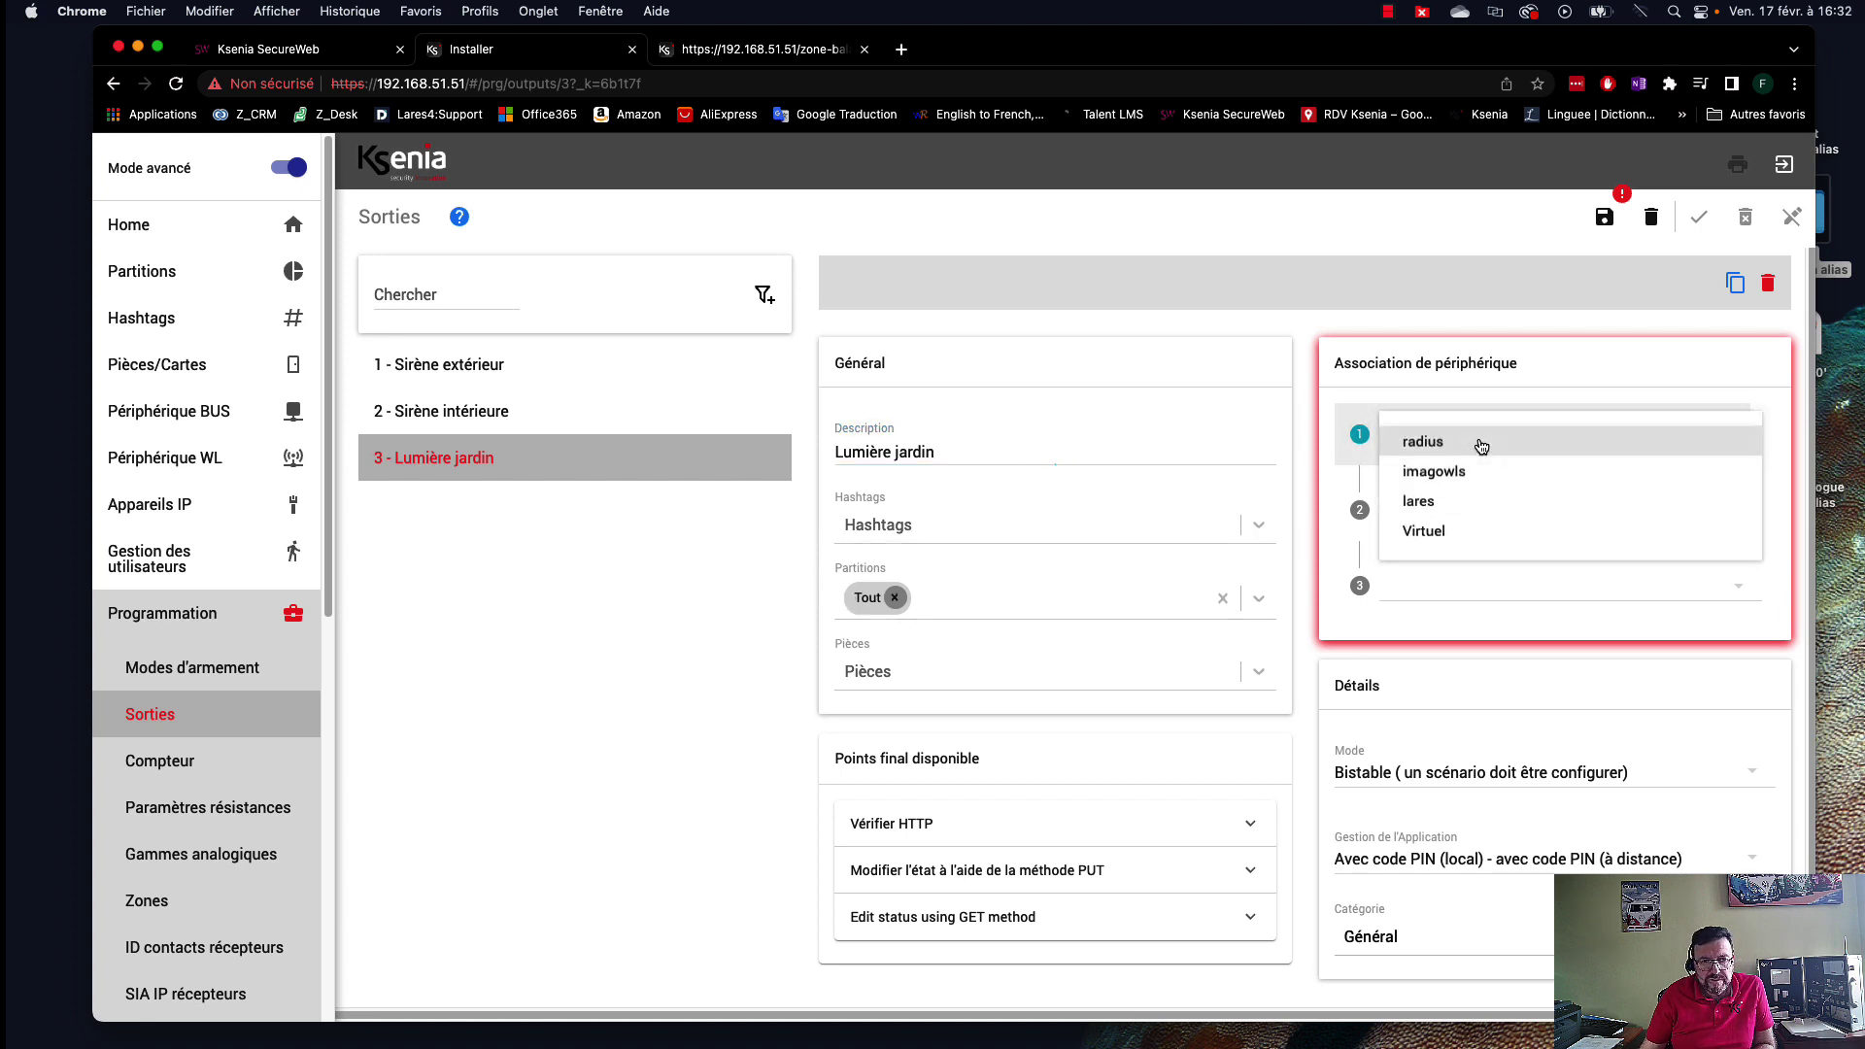
pyautogui.click(1451, 507)
pyautogui.click(1554, 587)
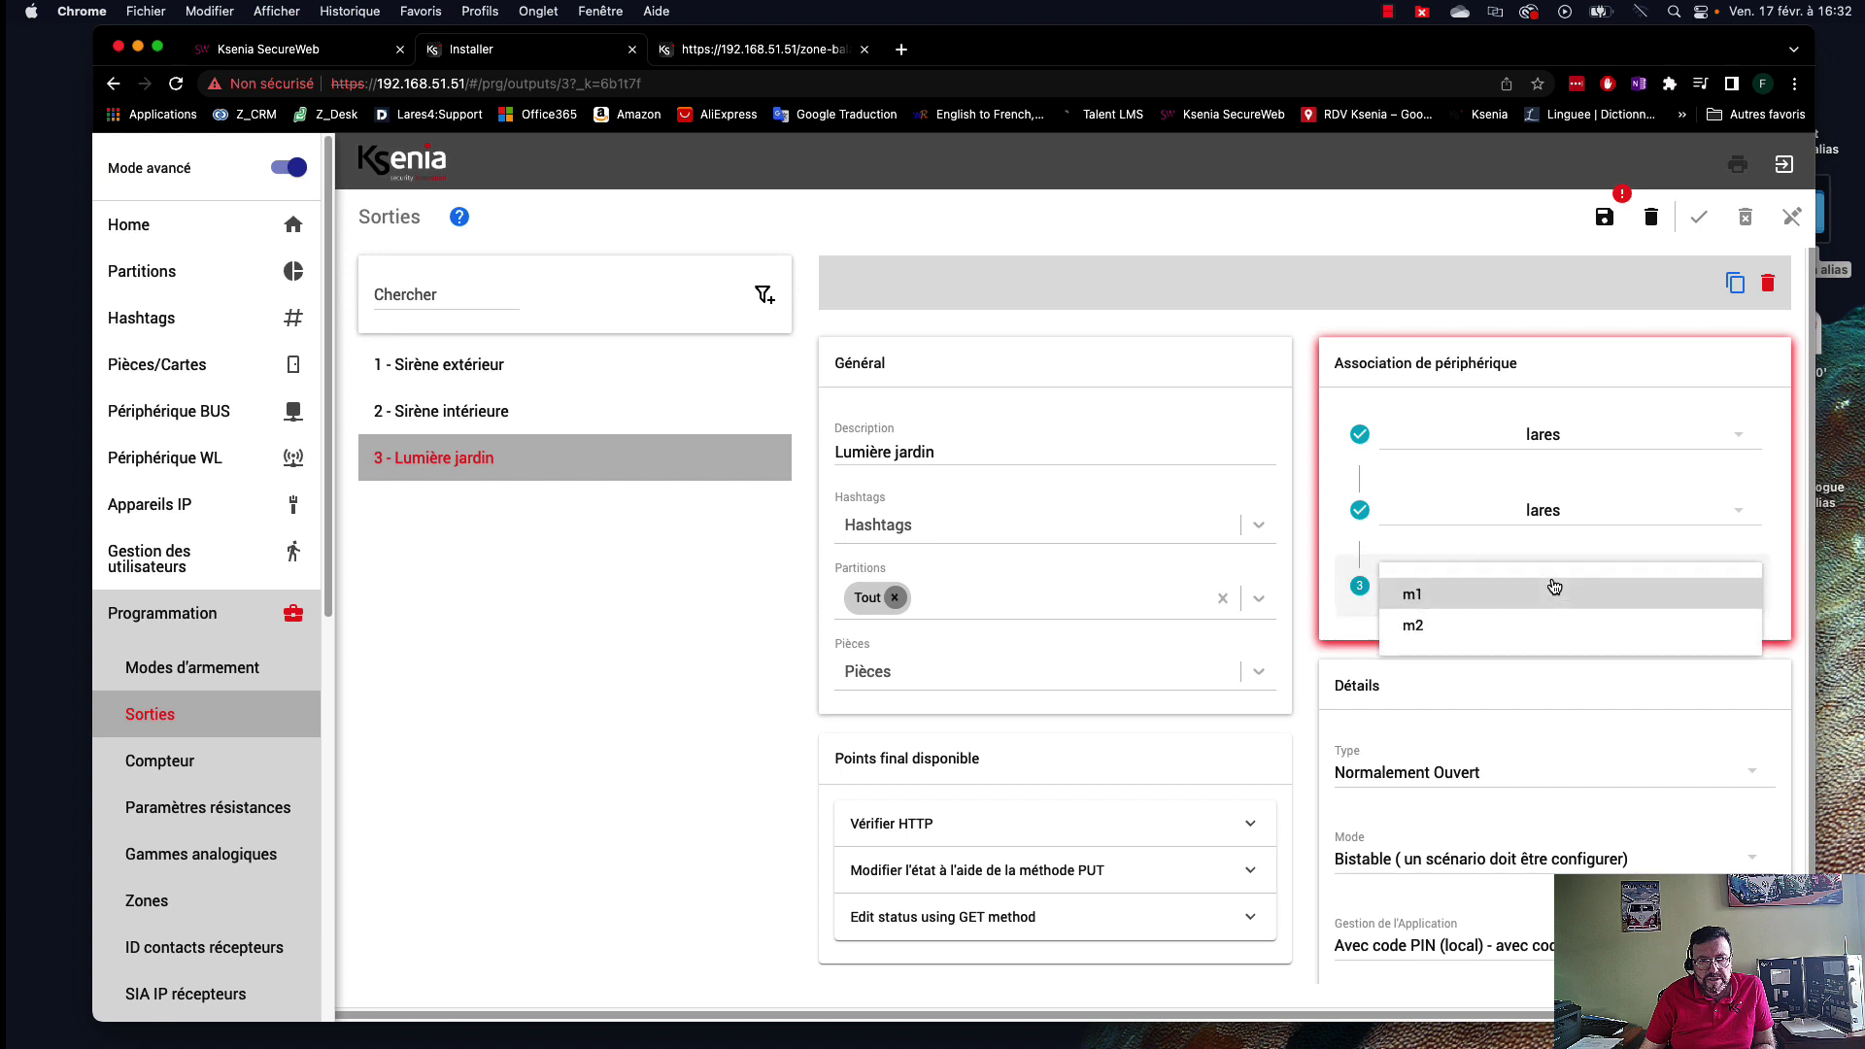
pyautogui.click(1442, 602)
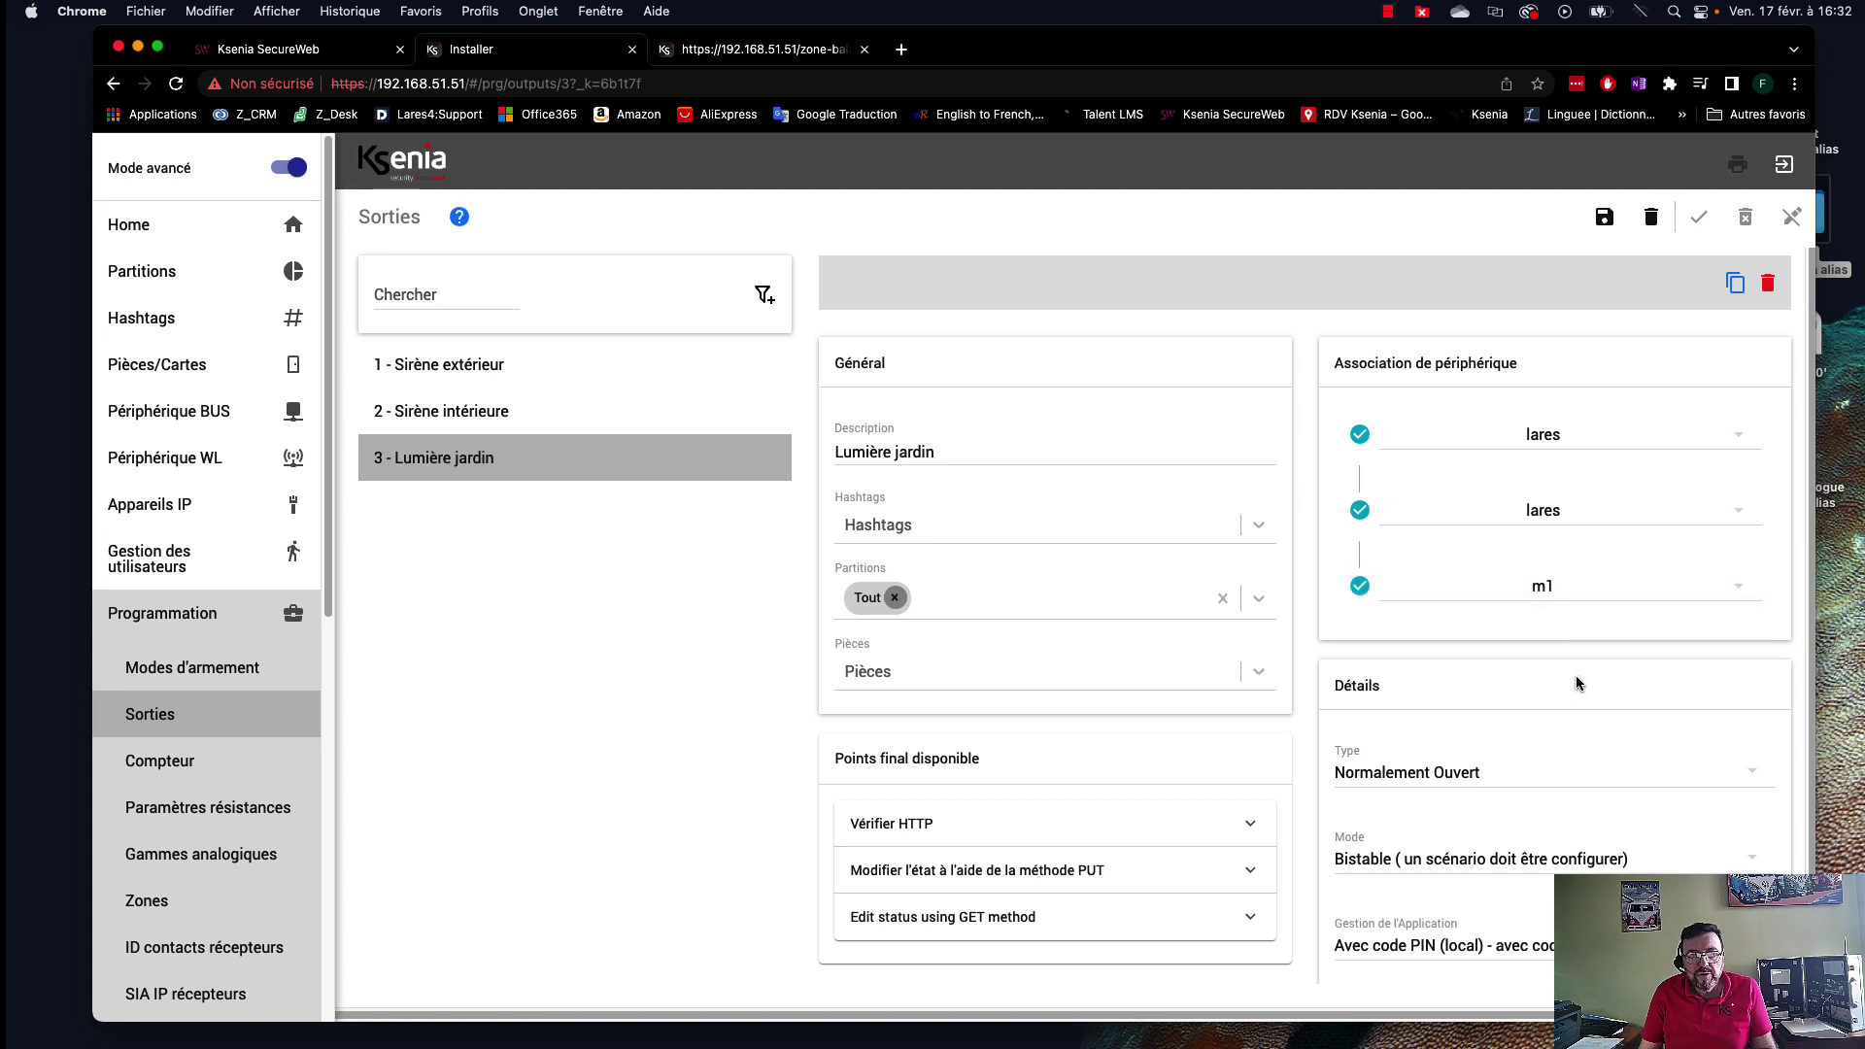
# Set it to Normalement Ouvert, Monostable mode, with app control without PIN, local and remote.
pyautogui.scroll(-2, 1576, 684)
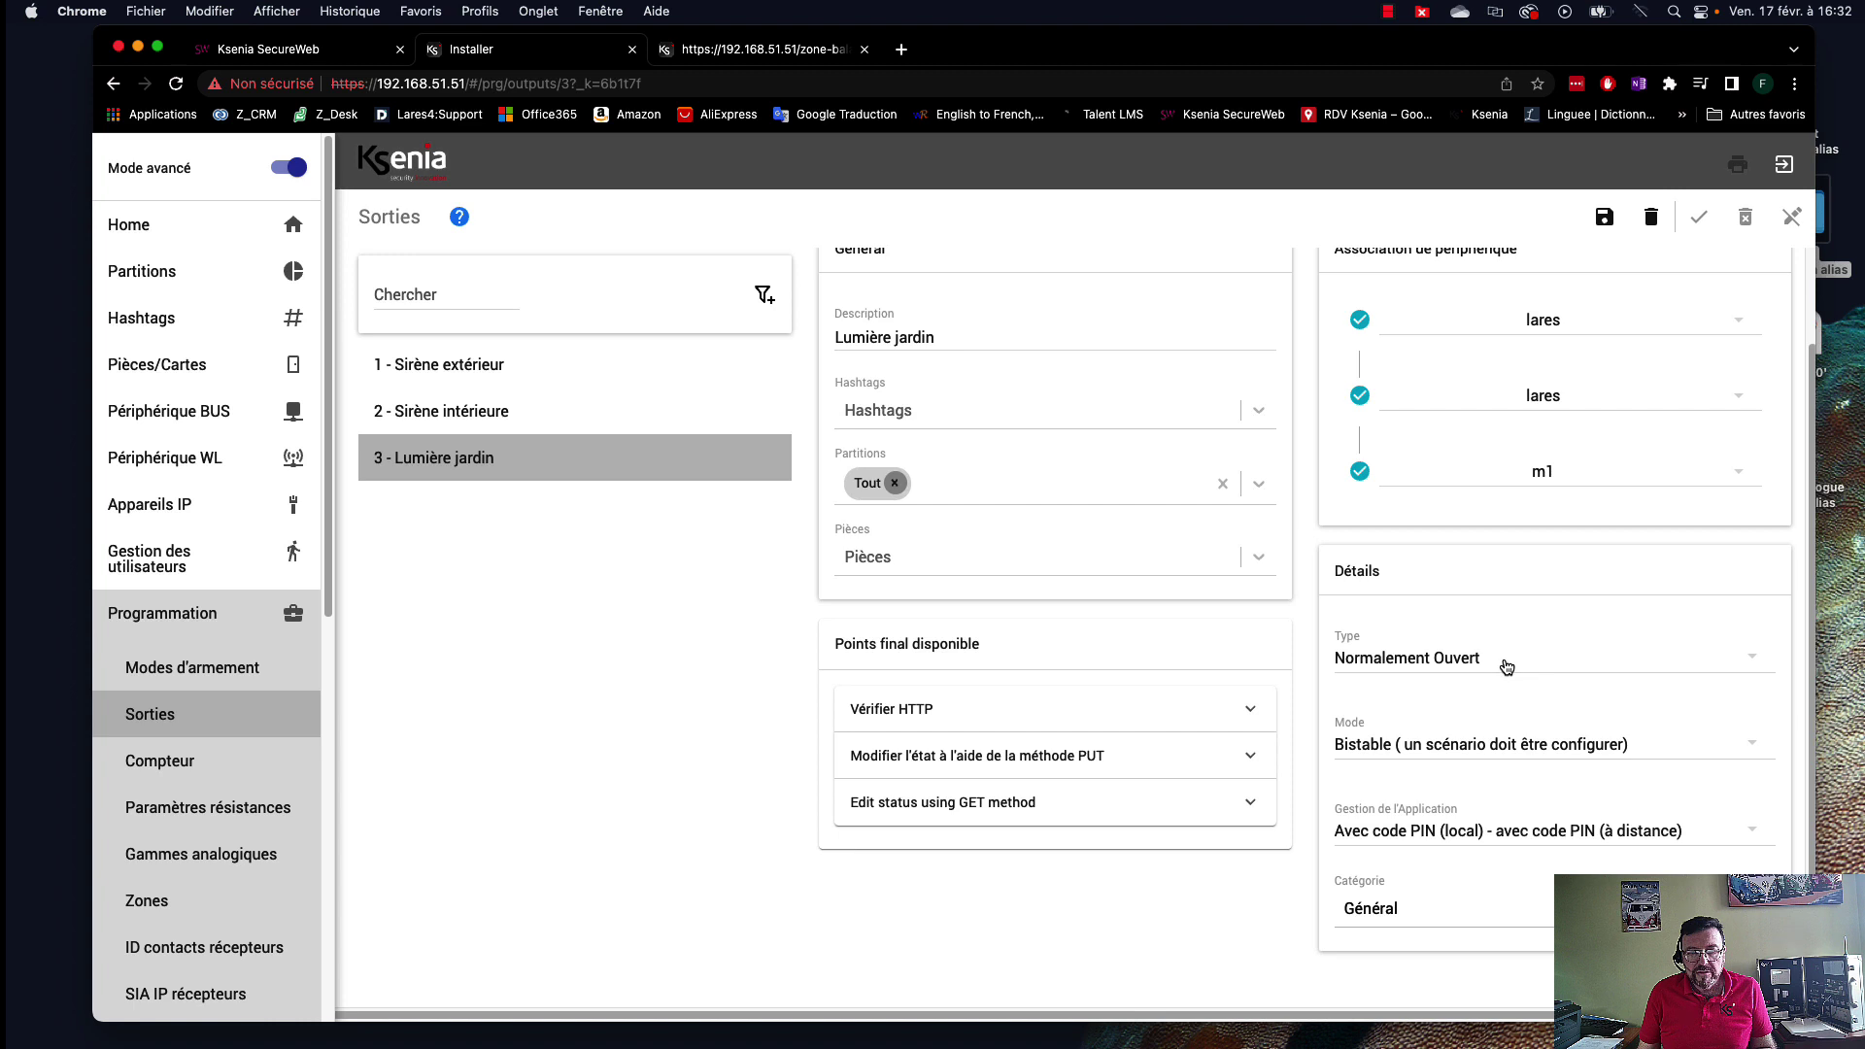
pyautogui.click(1511, 667)
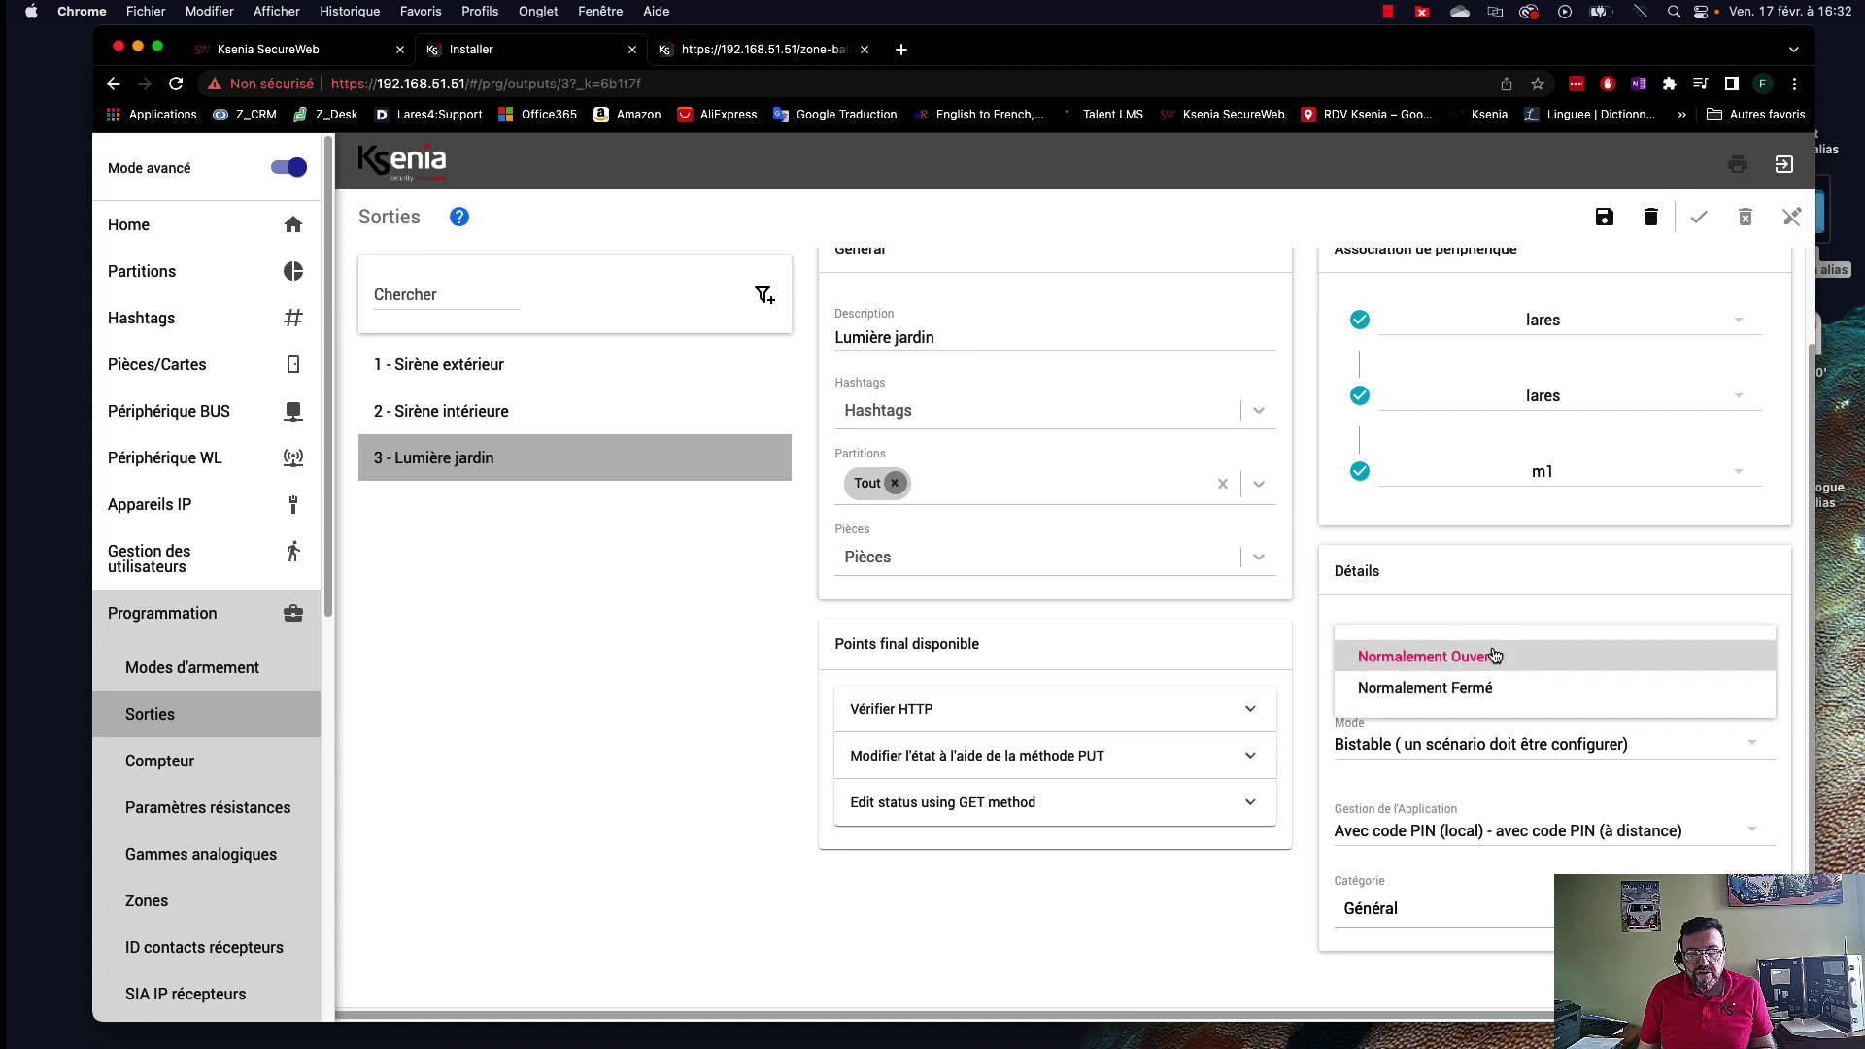
pyautogui.click(1489, 660)
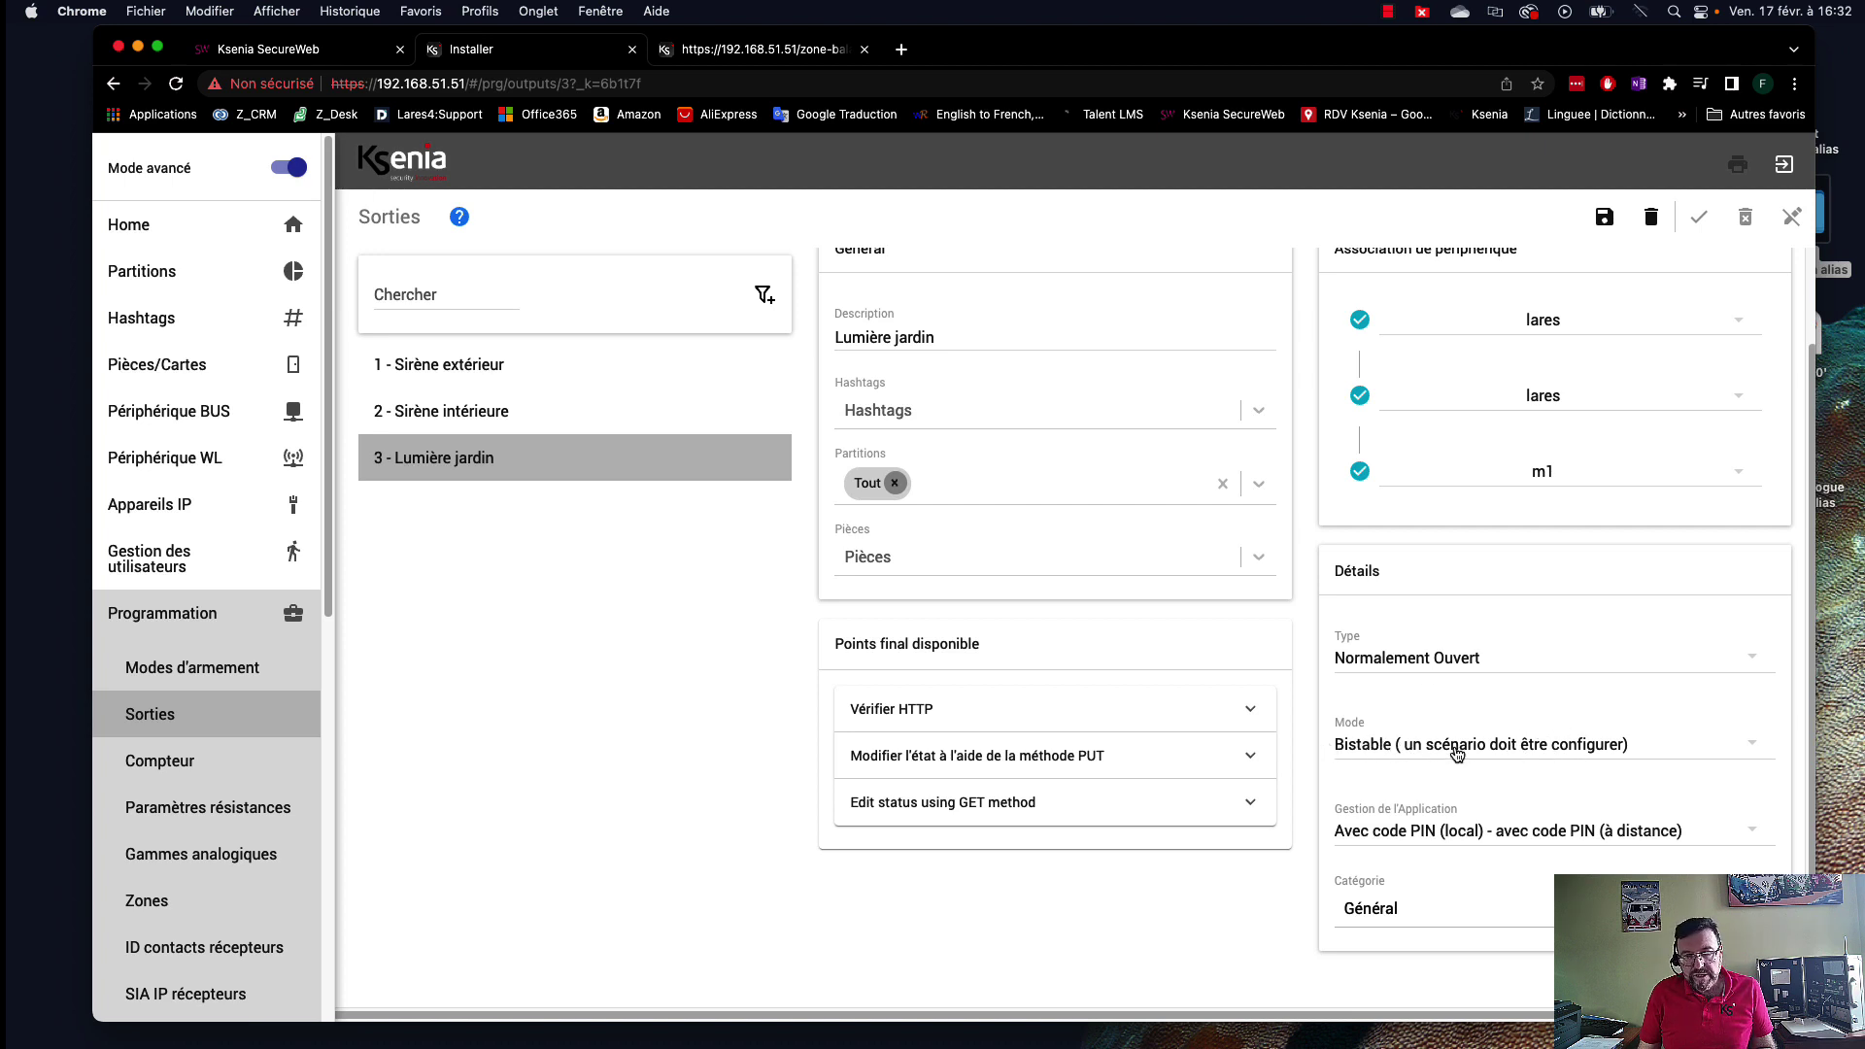
pyautogui.click(1564, 755)
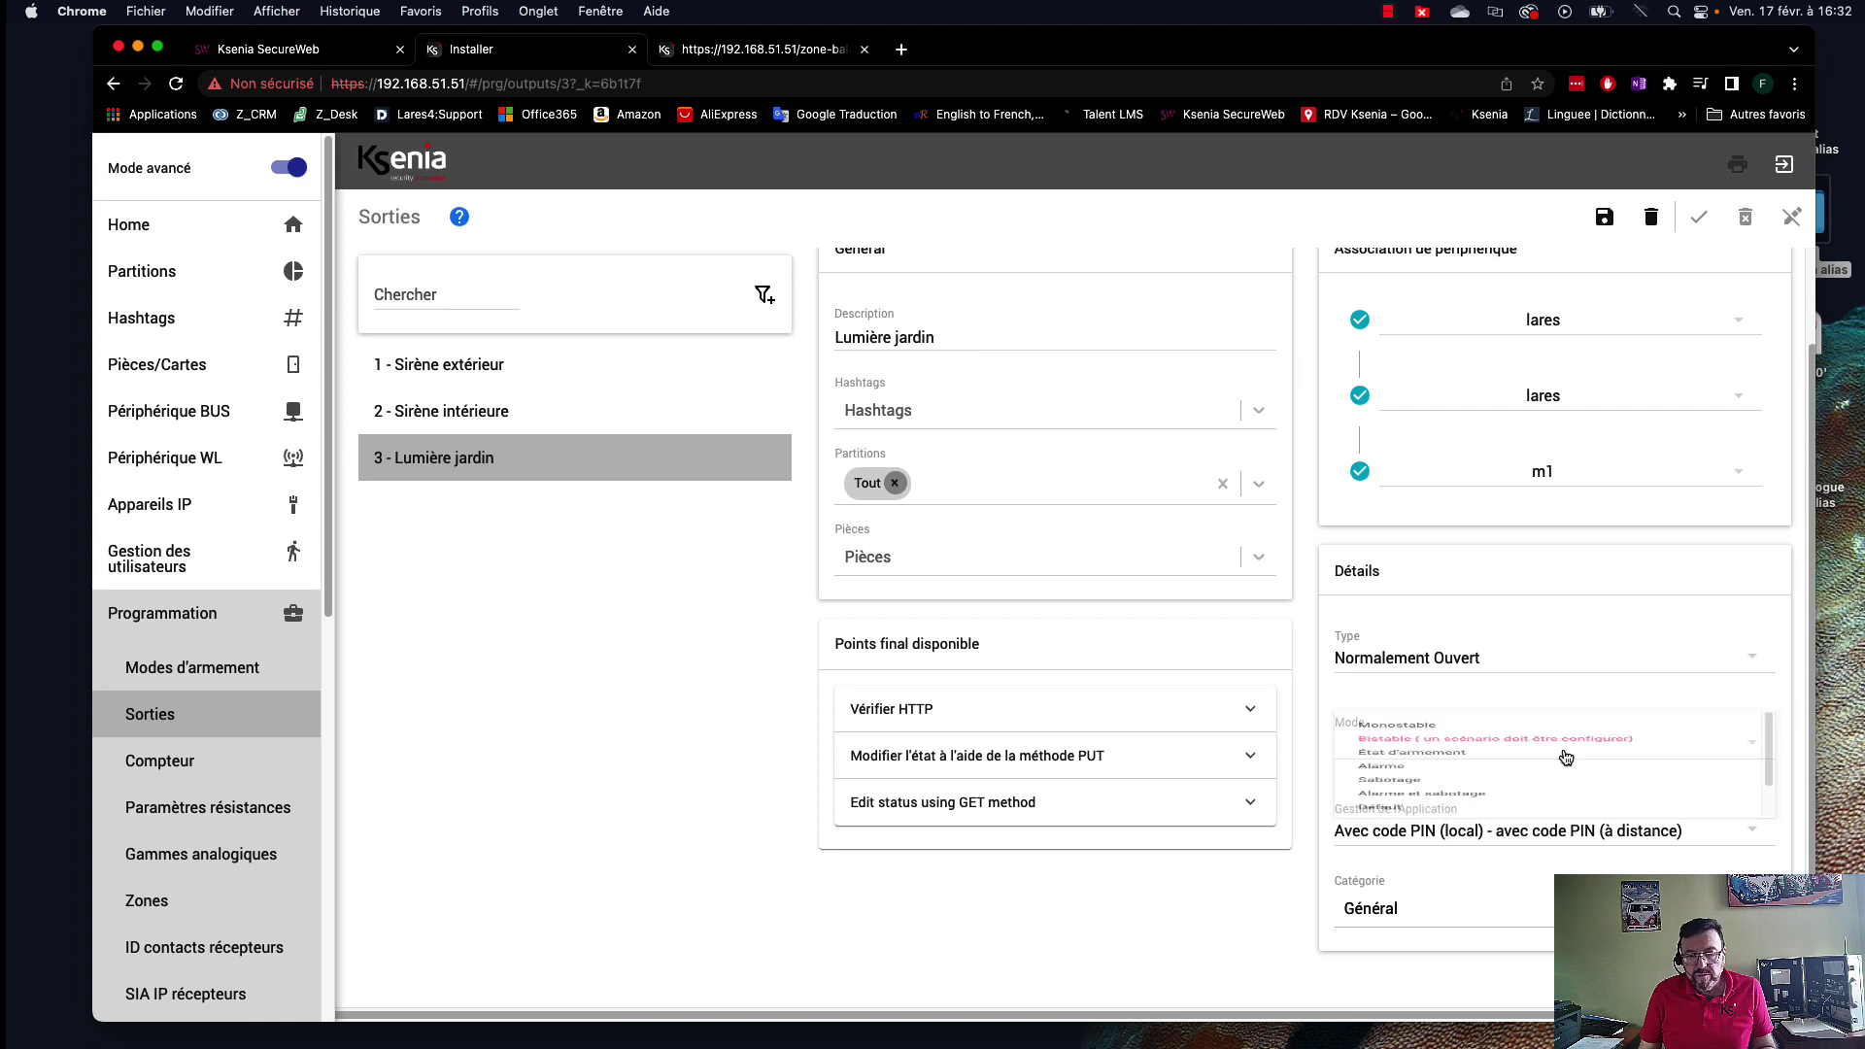
pyautogui.click(1403, 748)
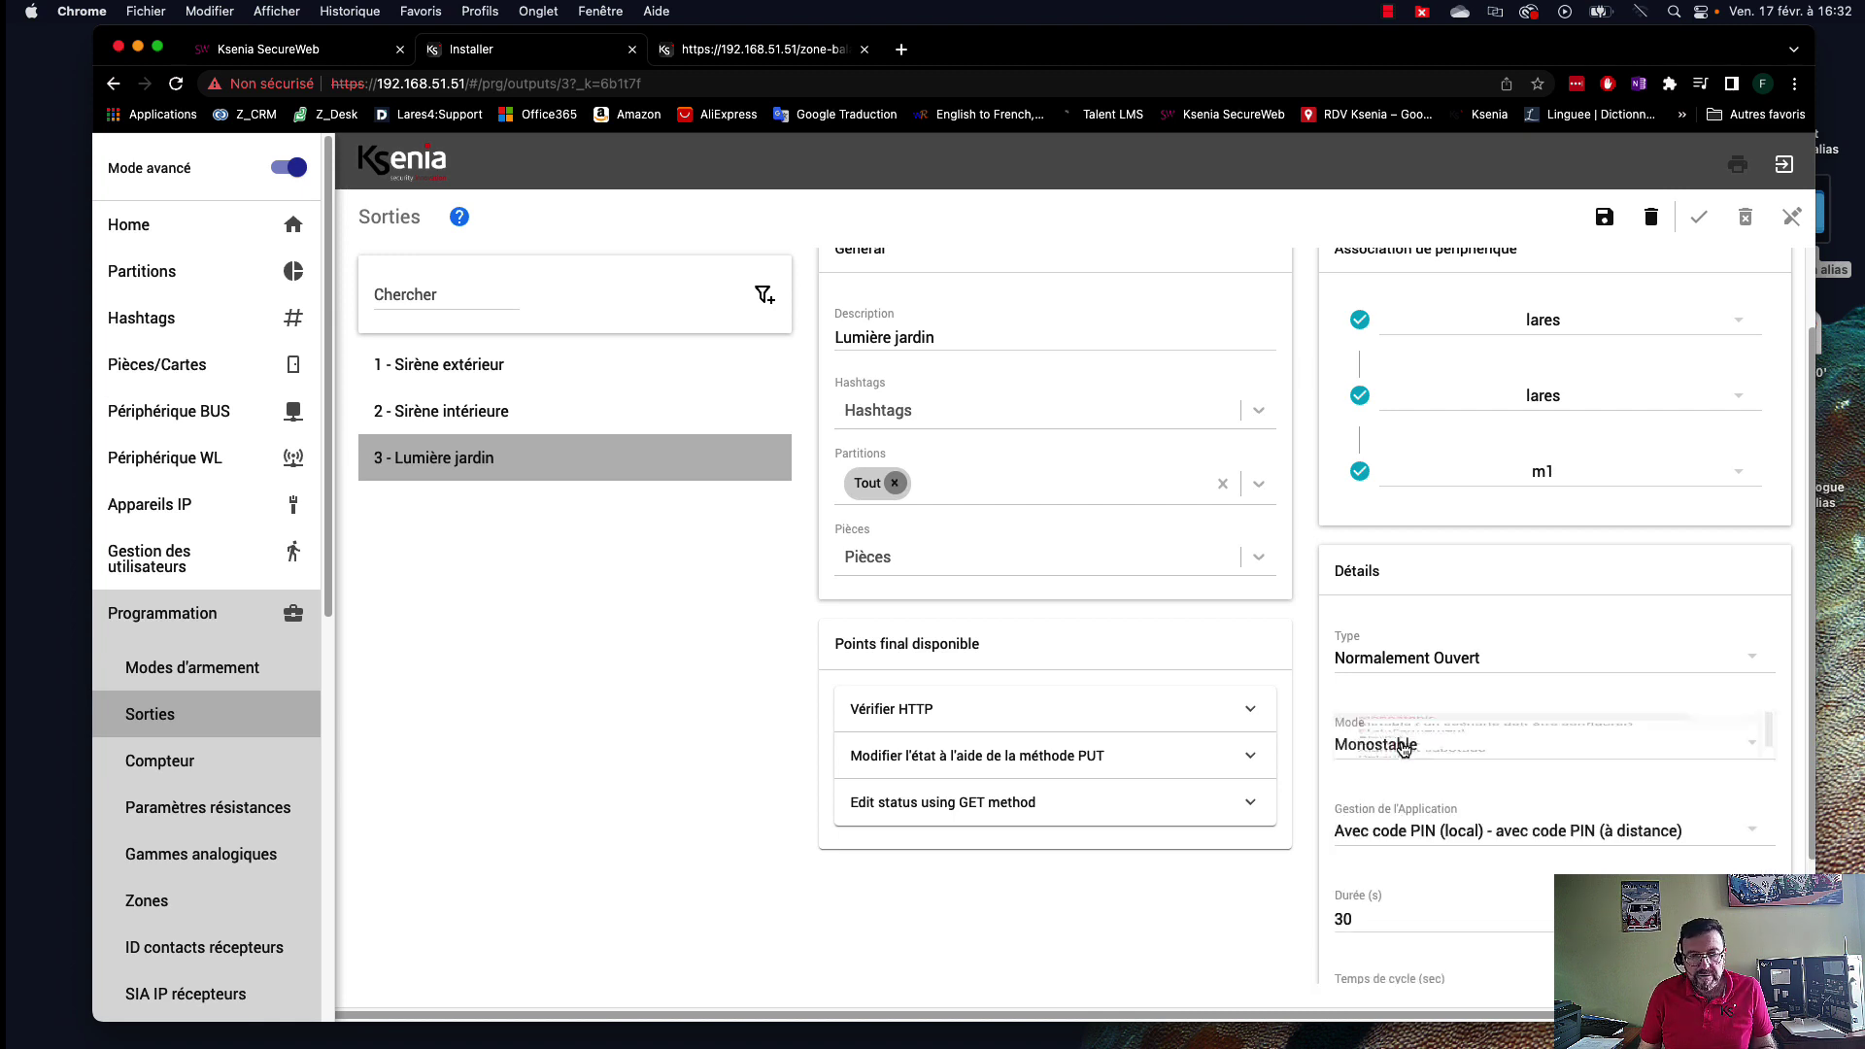
pyautogui.click(1425, 832)
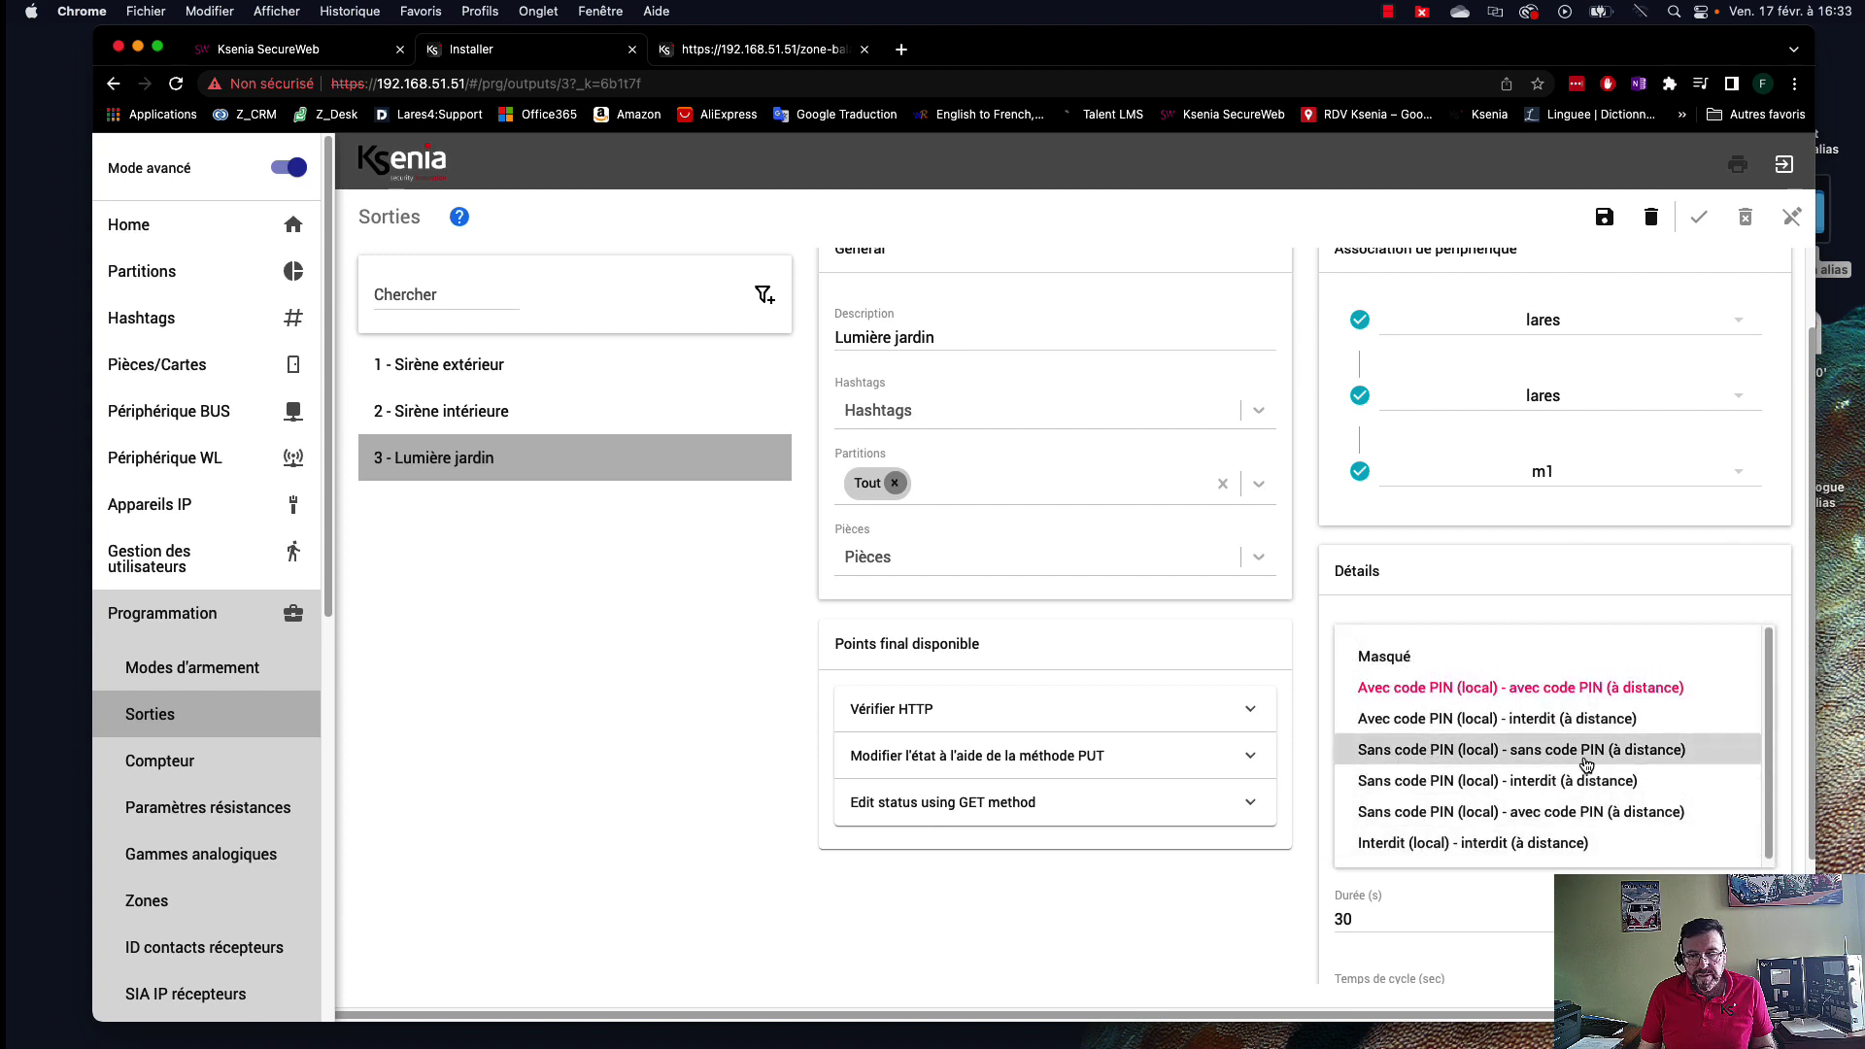
pyautogui.click(1532, 763)
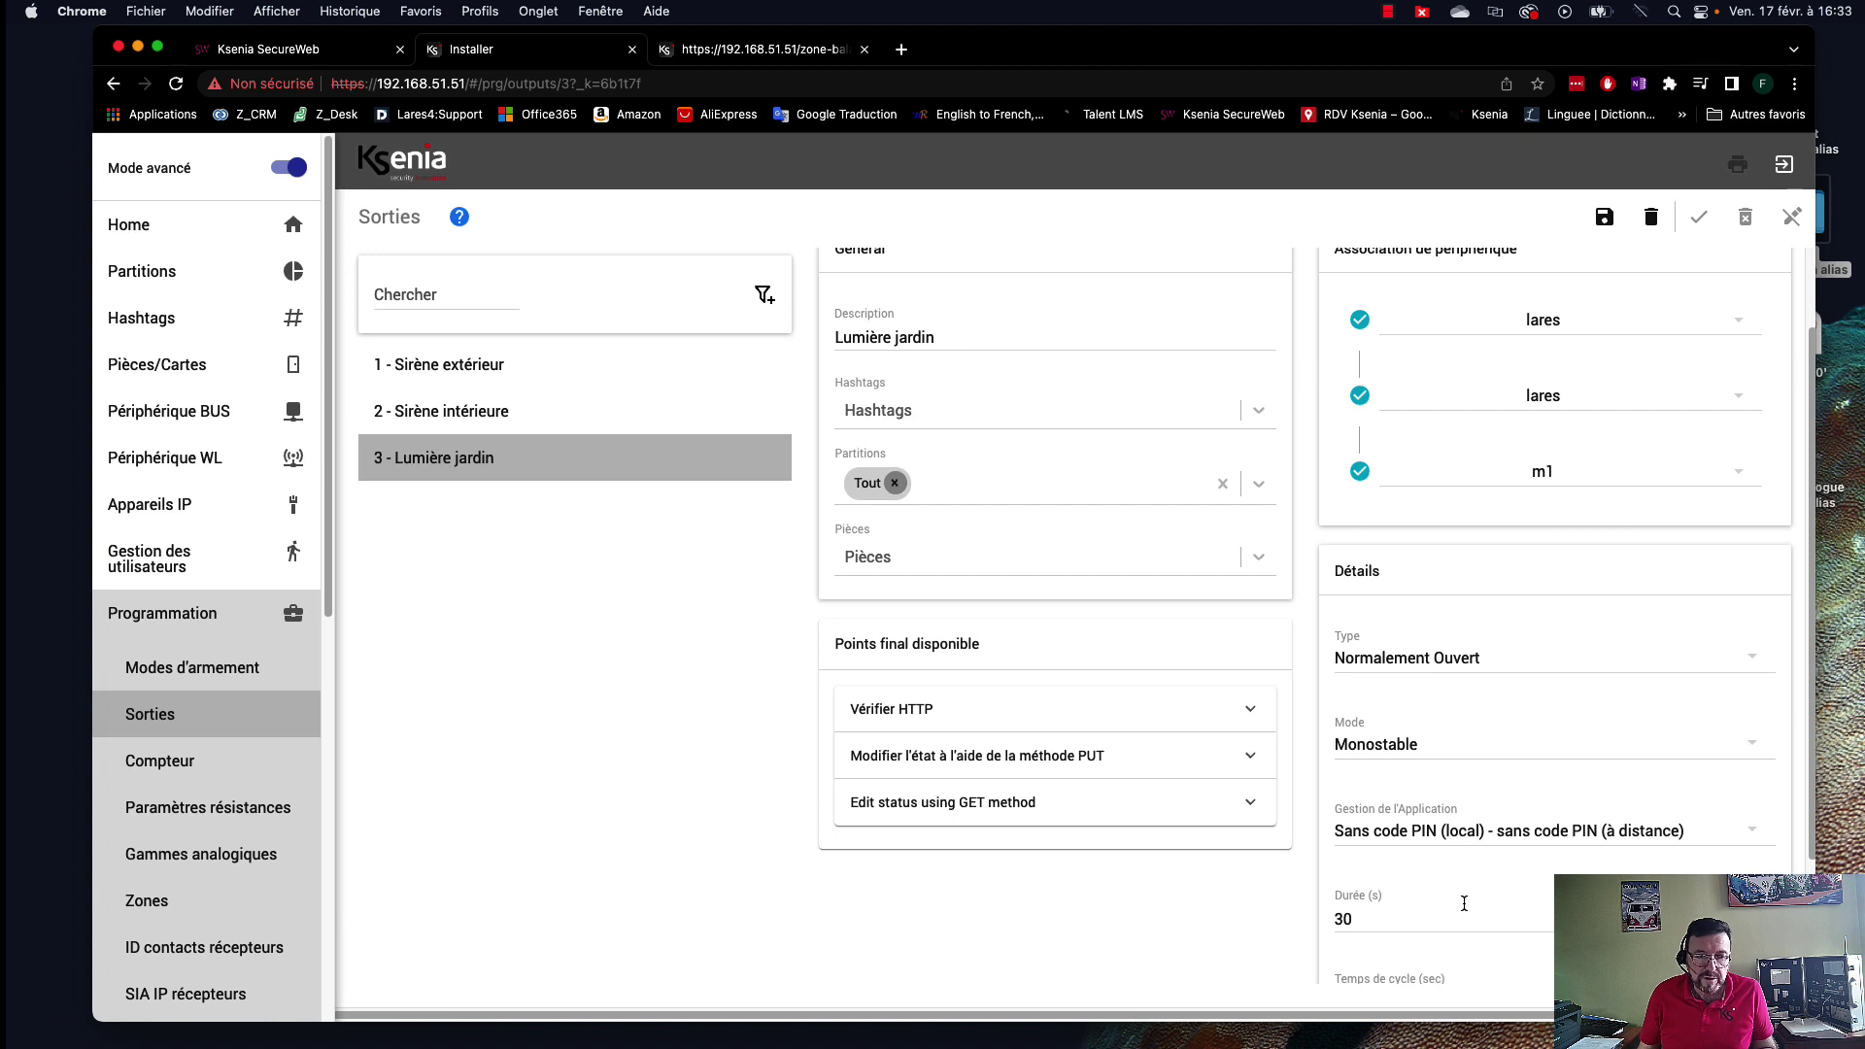
# Change the output duration from 30 to 300 seconds.
pyautogui.scroll(-3, 1464, 904)
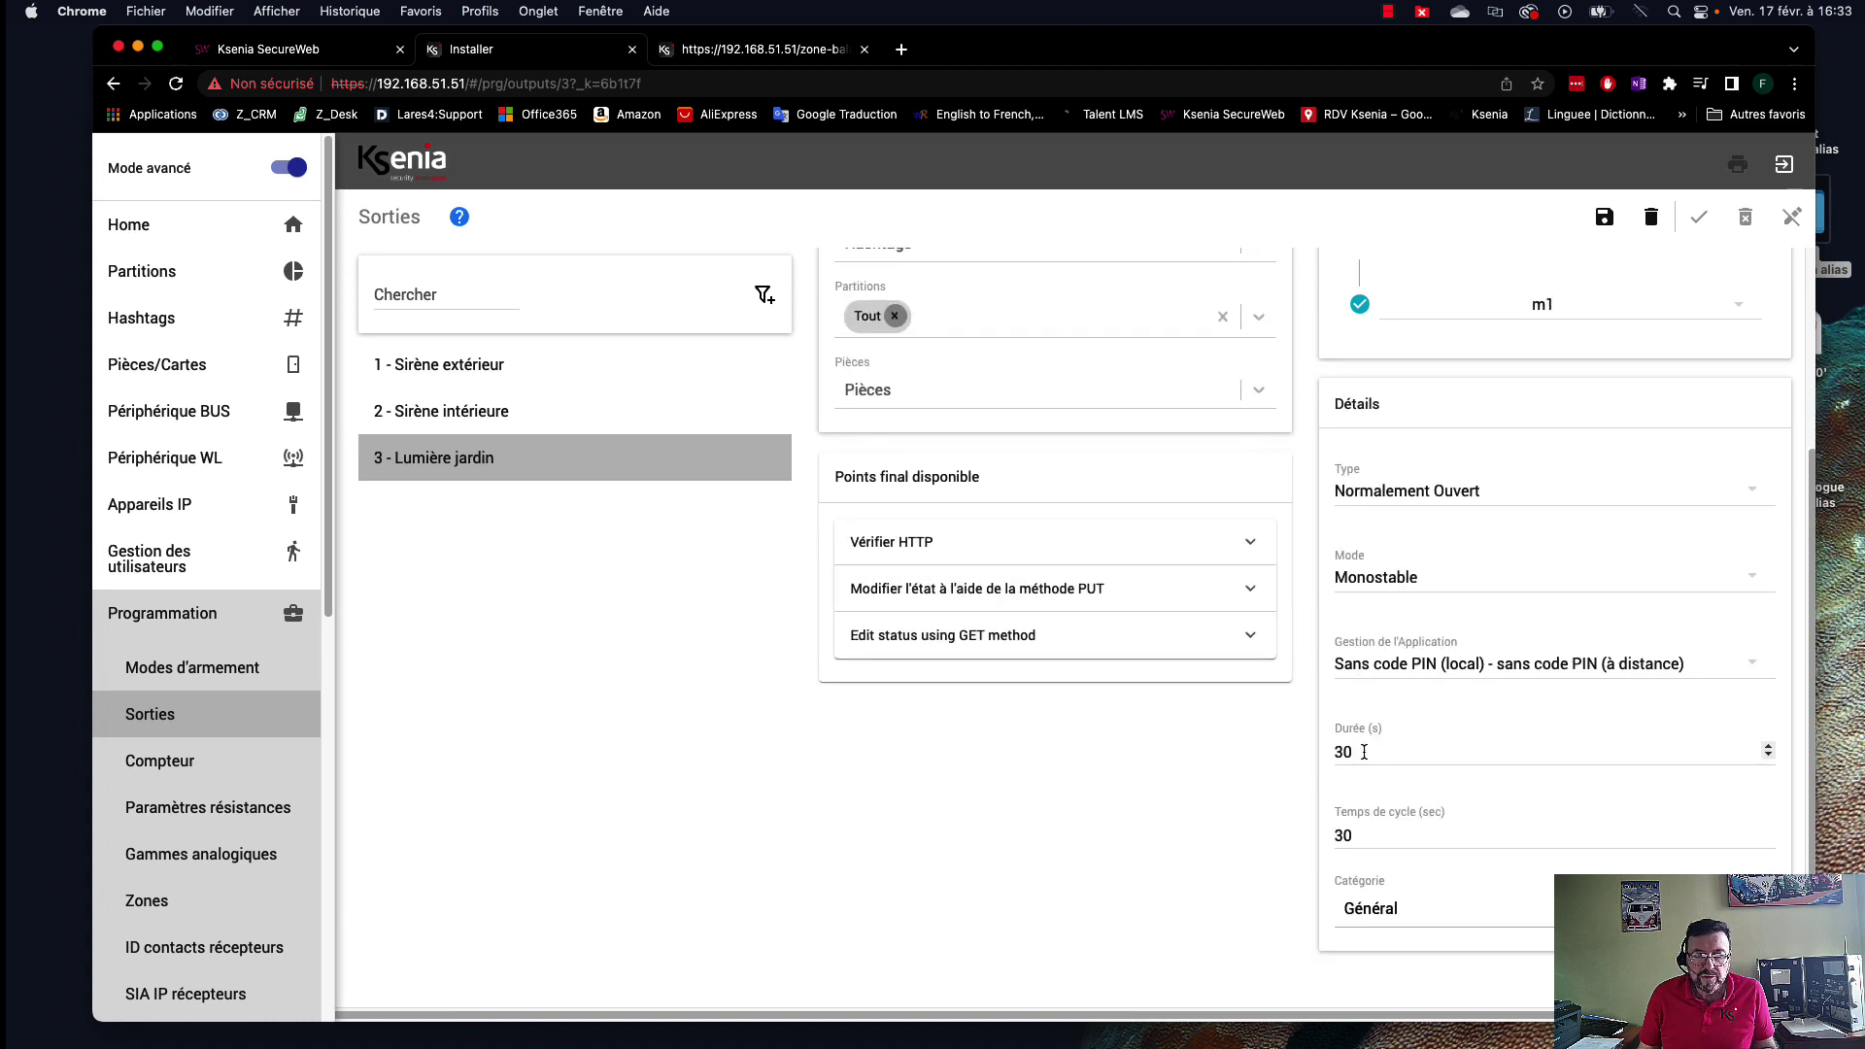
pyautogui.moveTo(1367, 753); pyautogui.dragTo(1335, 753)
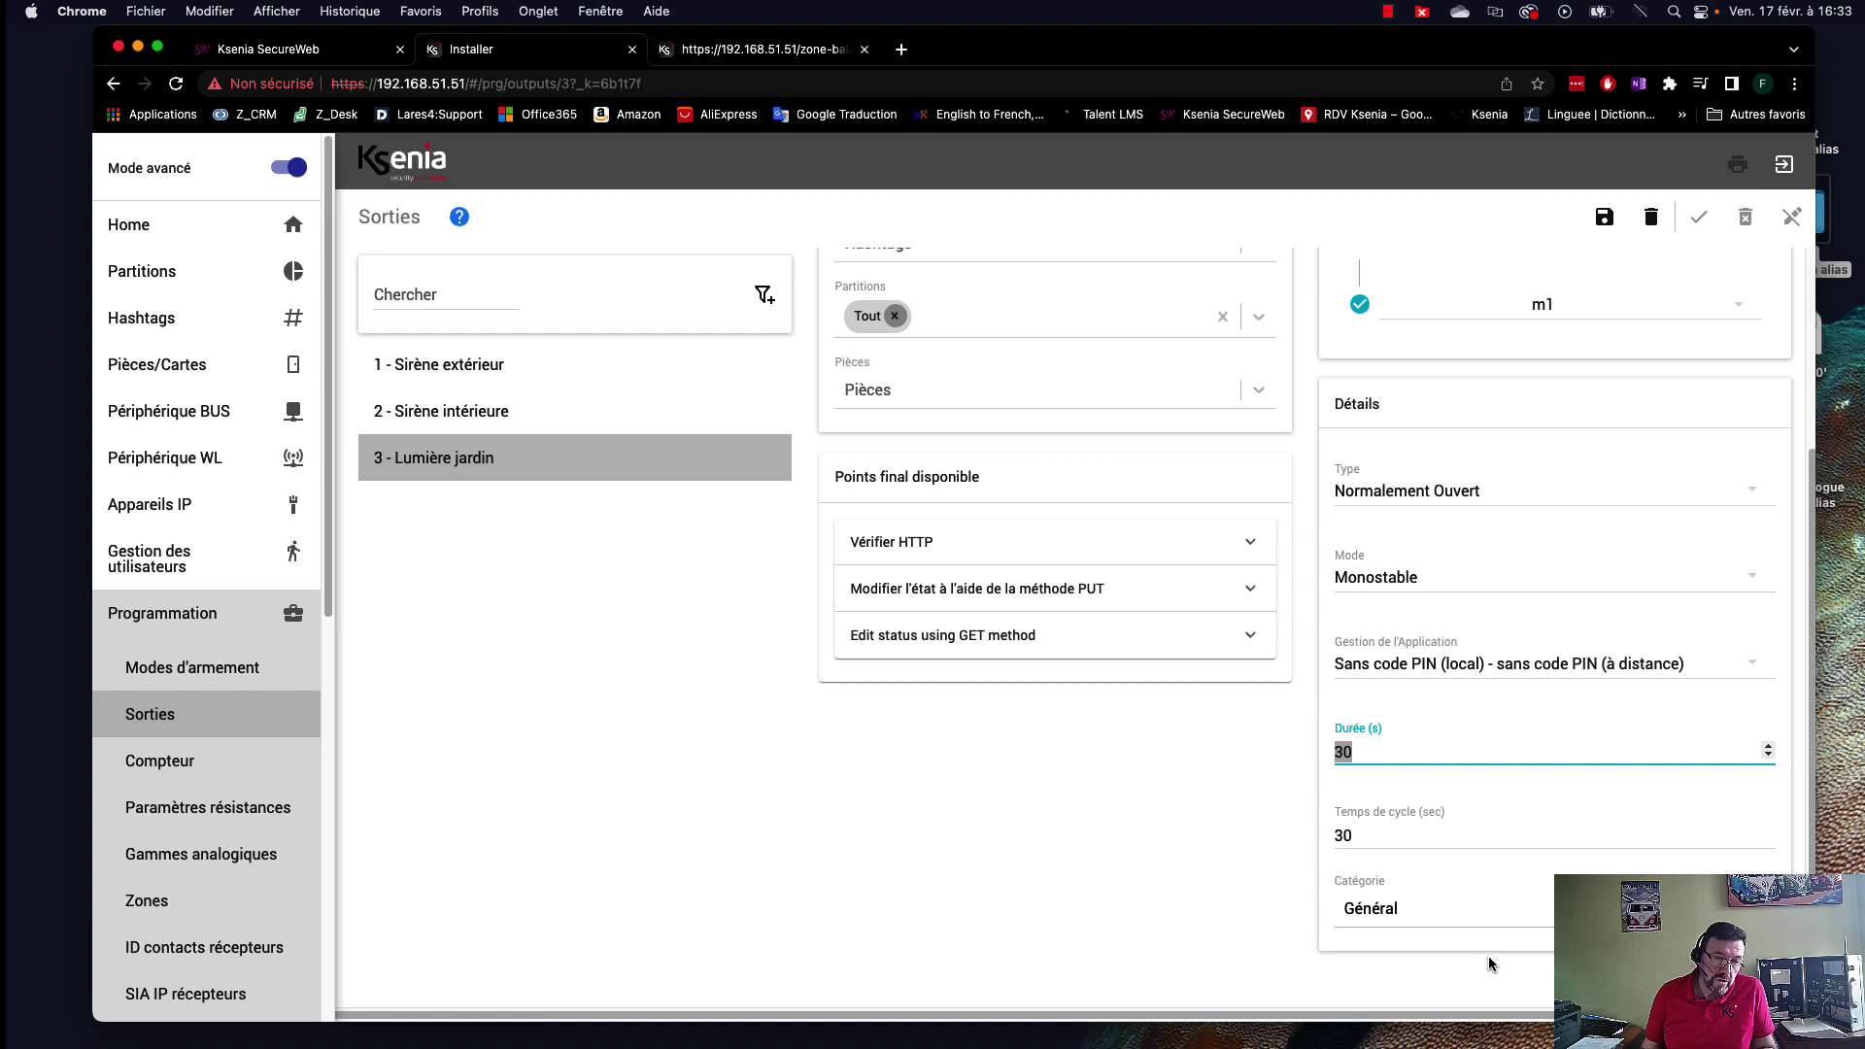
pyautogui.write('0')
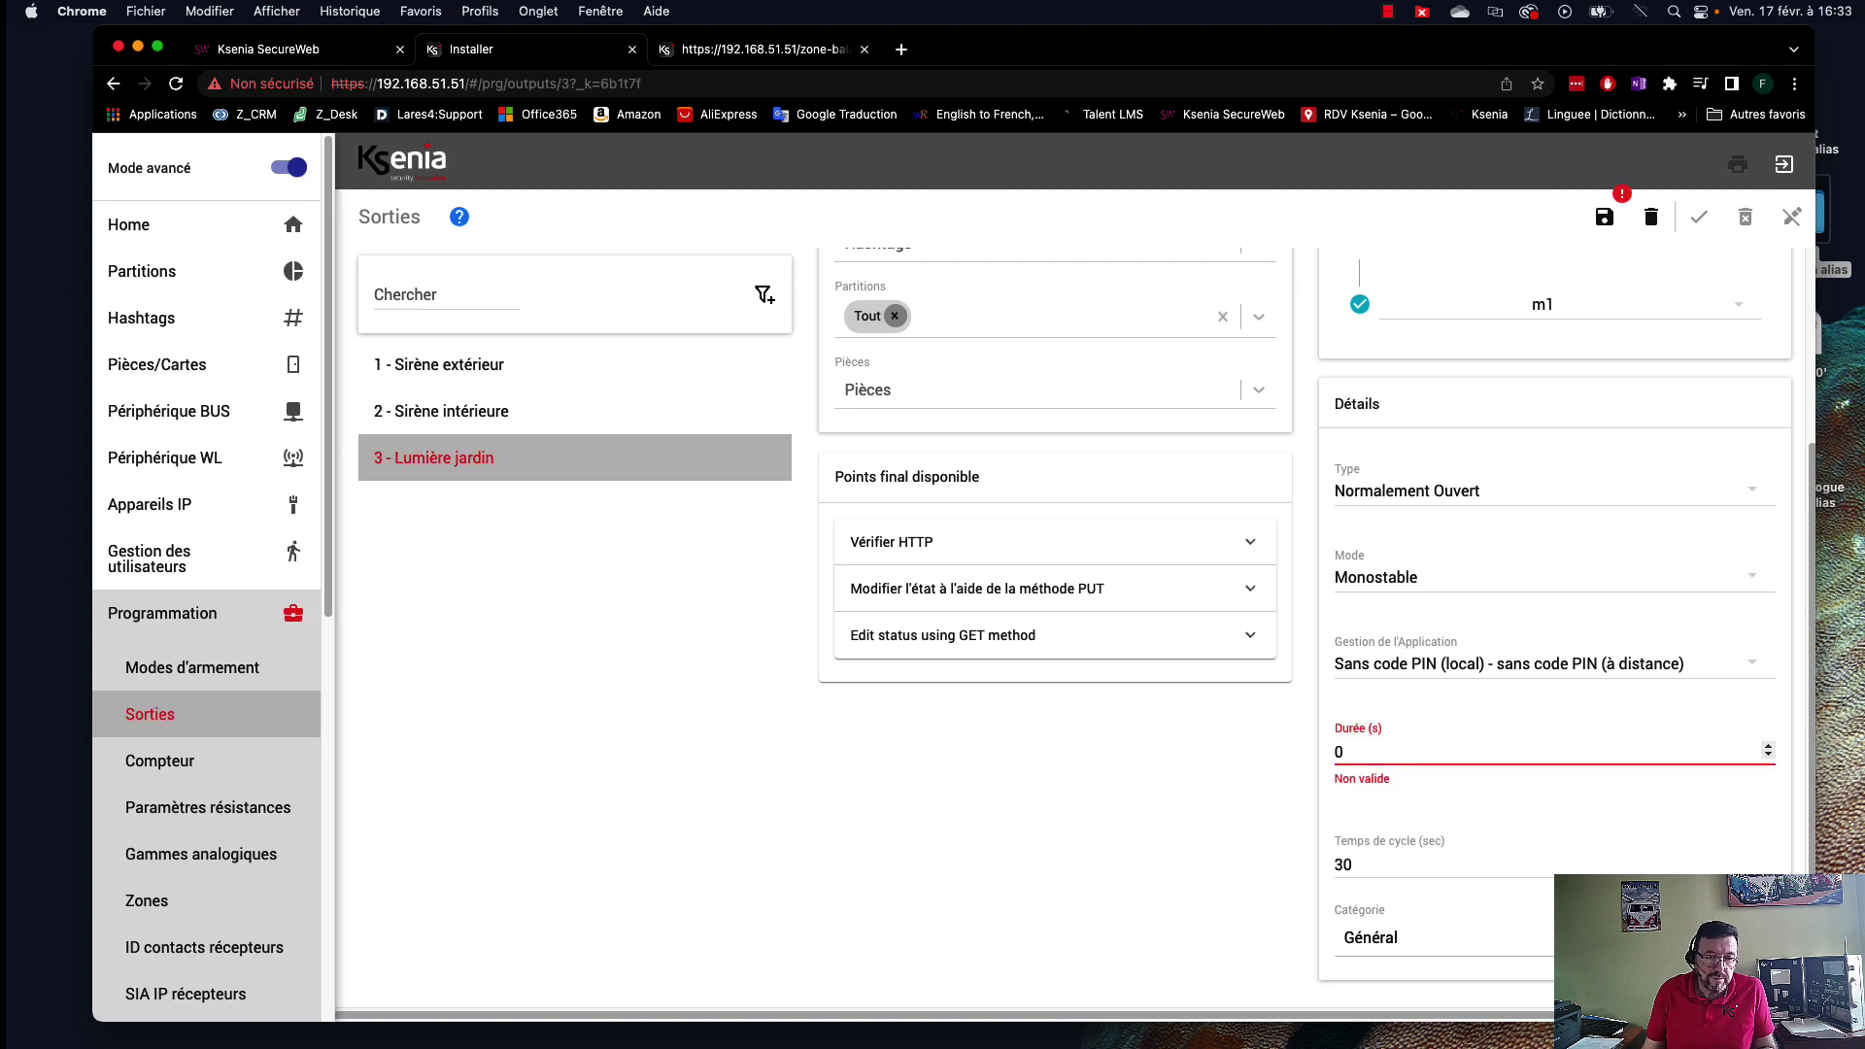
pyautogui.press('BackSpace')
pyautogui.write('300')
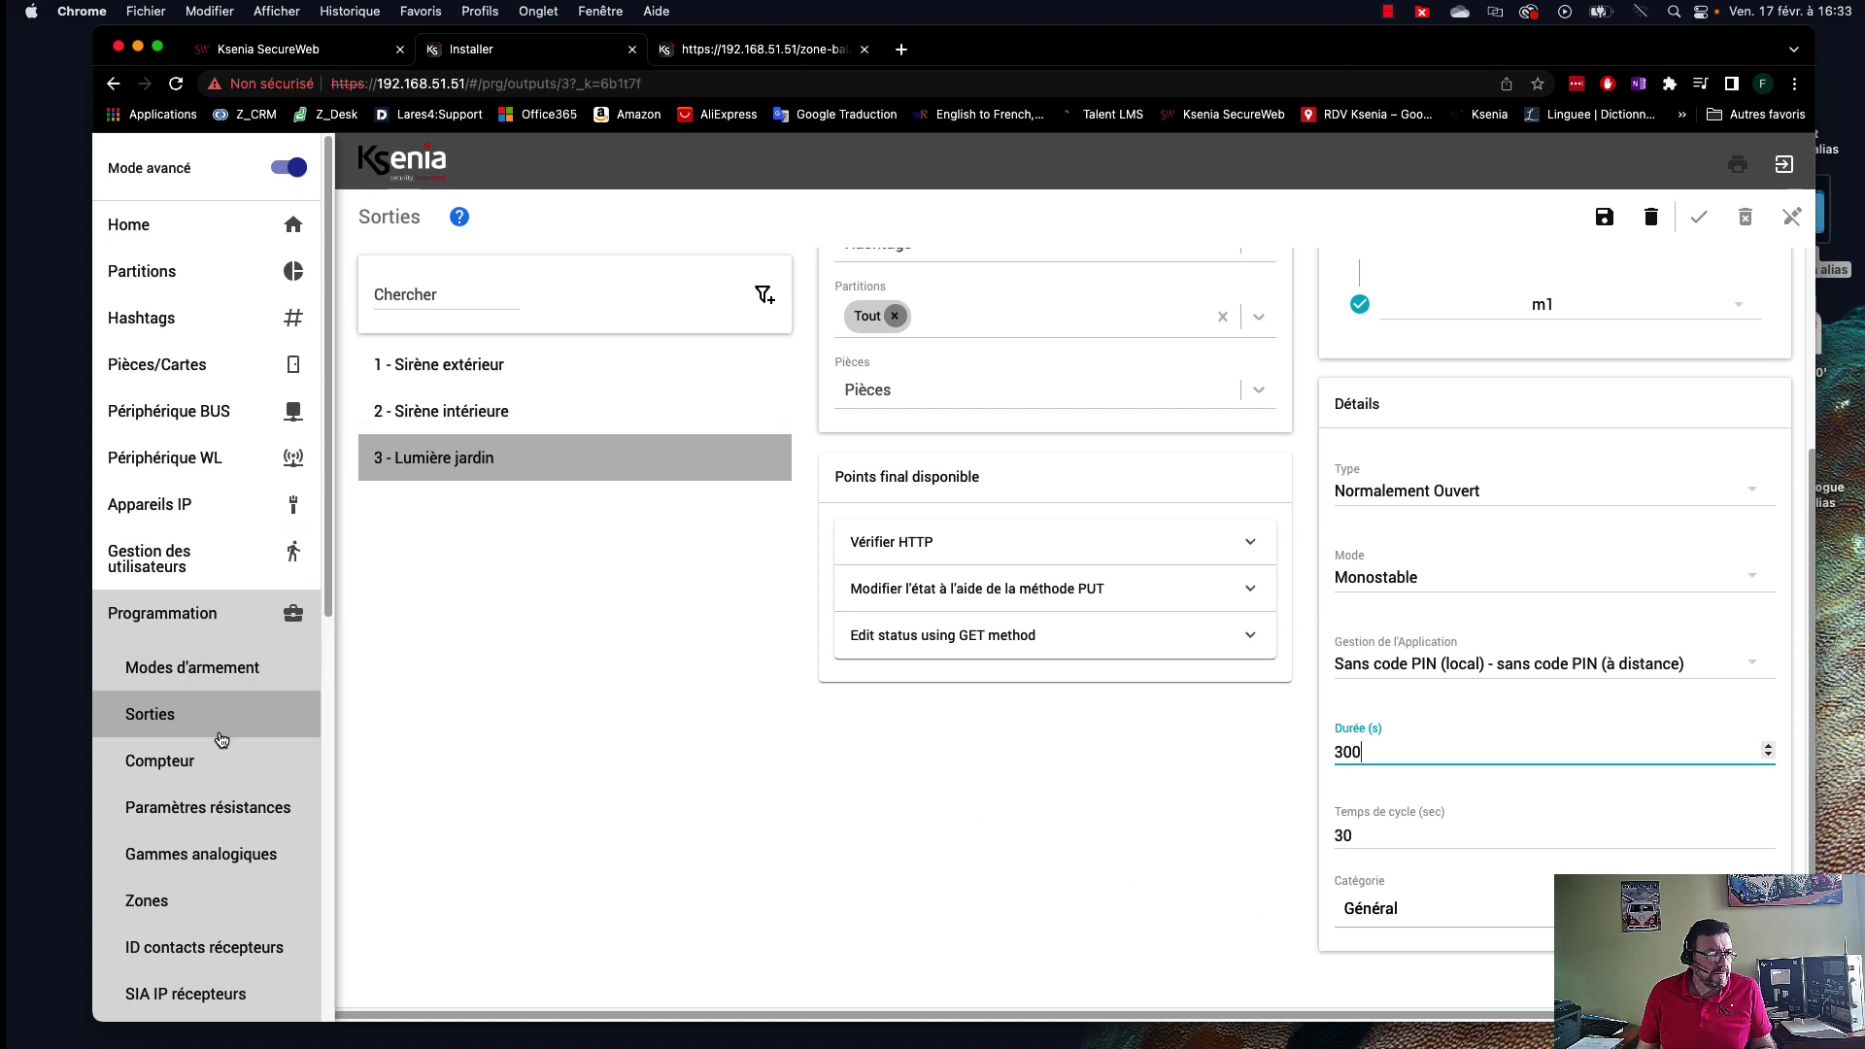
pyautogui.scroll(-3, 233, 802)
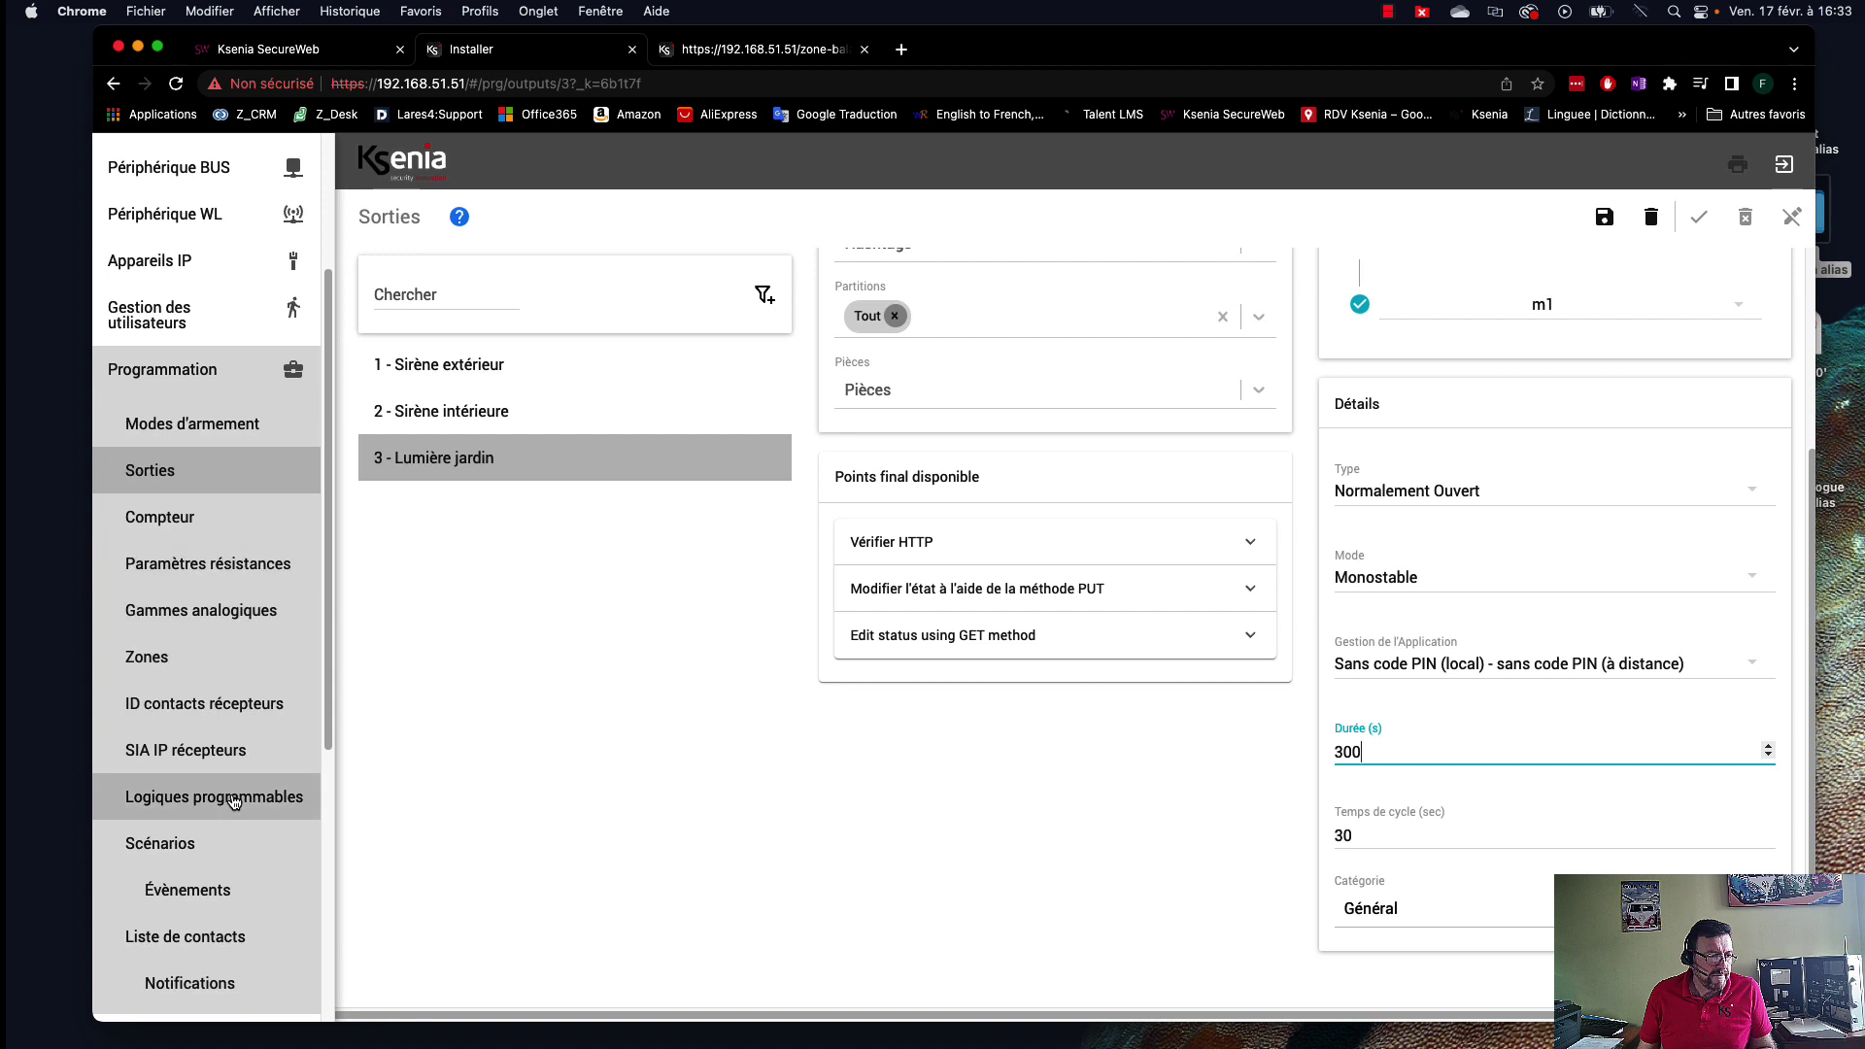
pyautogui.scroll(-1, 224, 812)
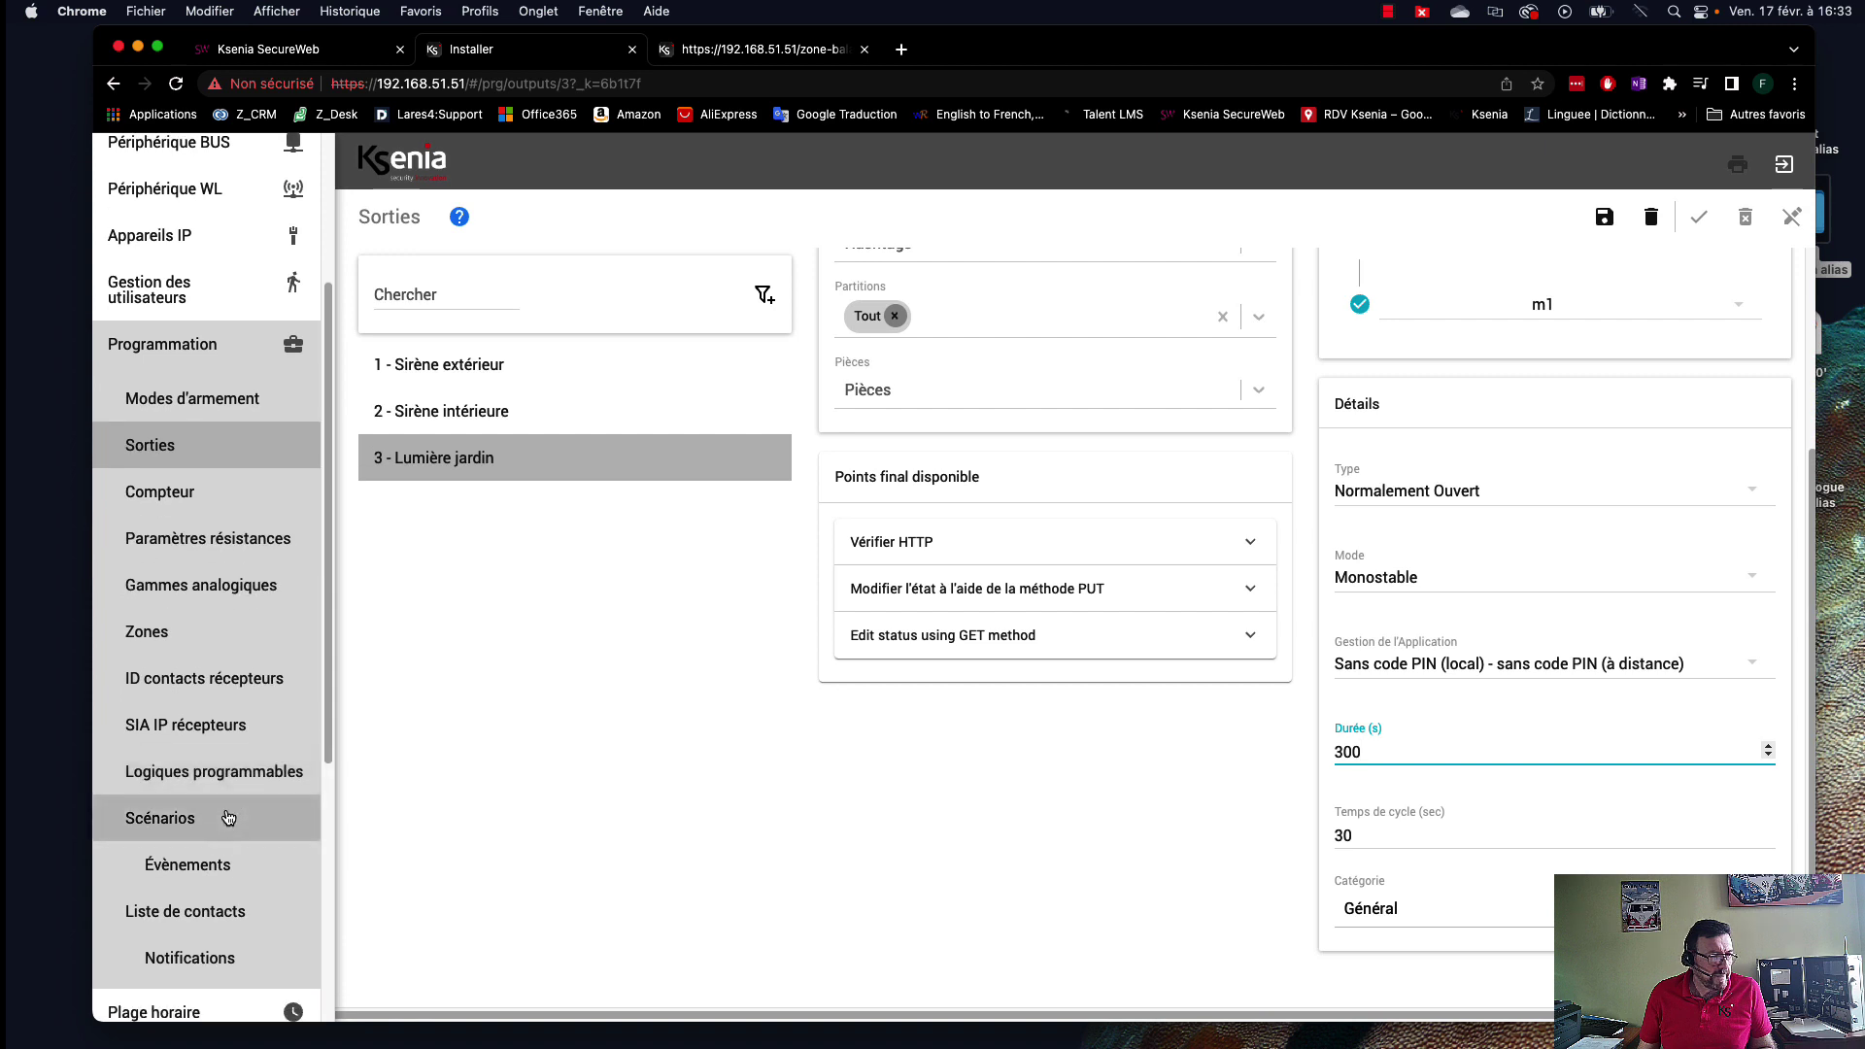
# Open Programmation > Évènements and start a new event with the + button.
pyautogui.click(195, 868)
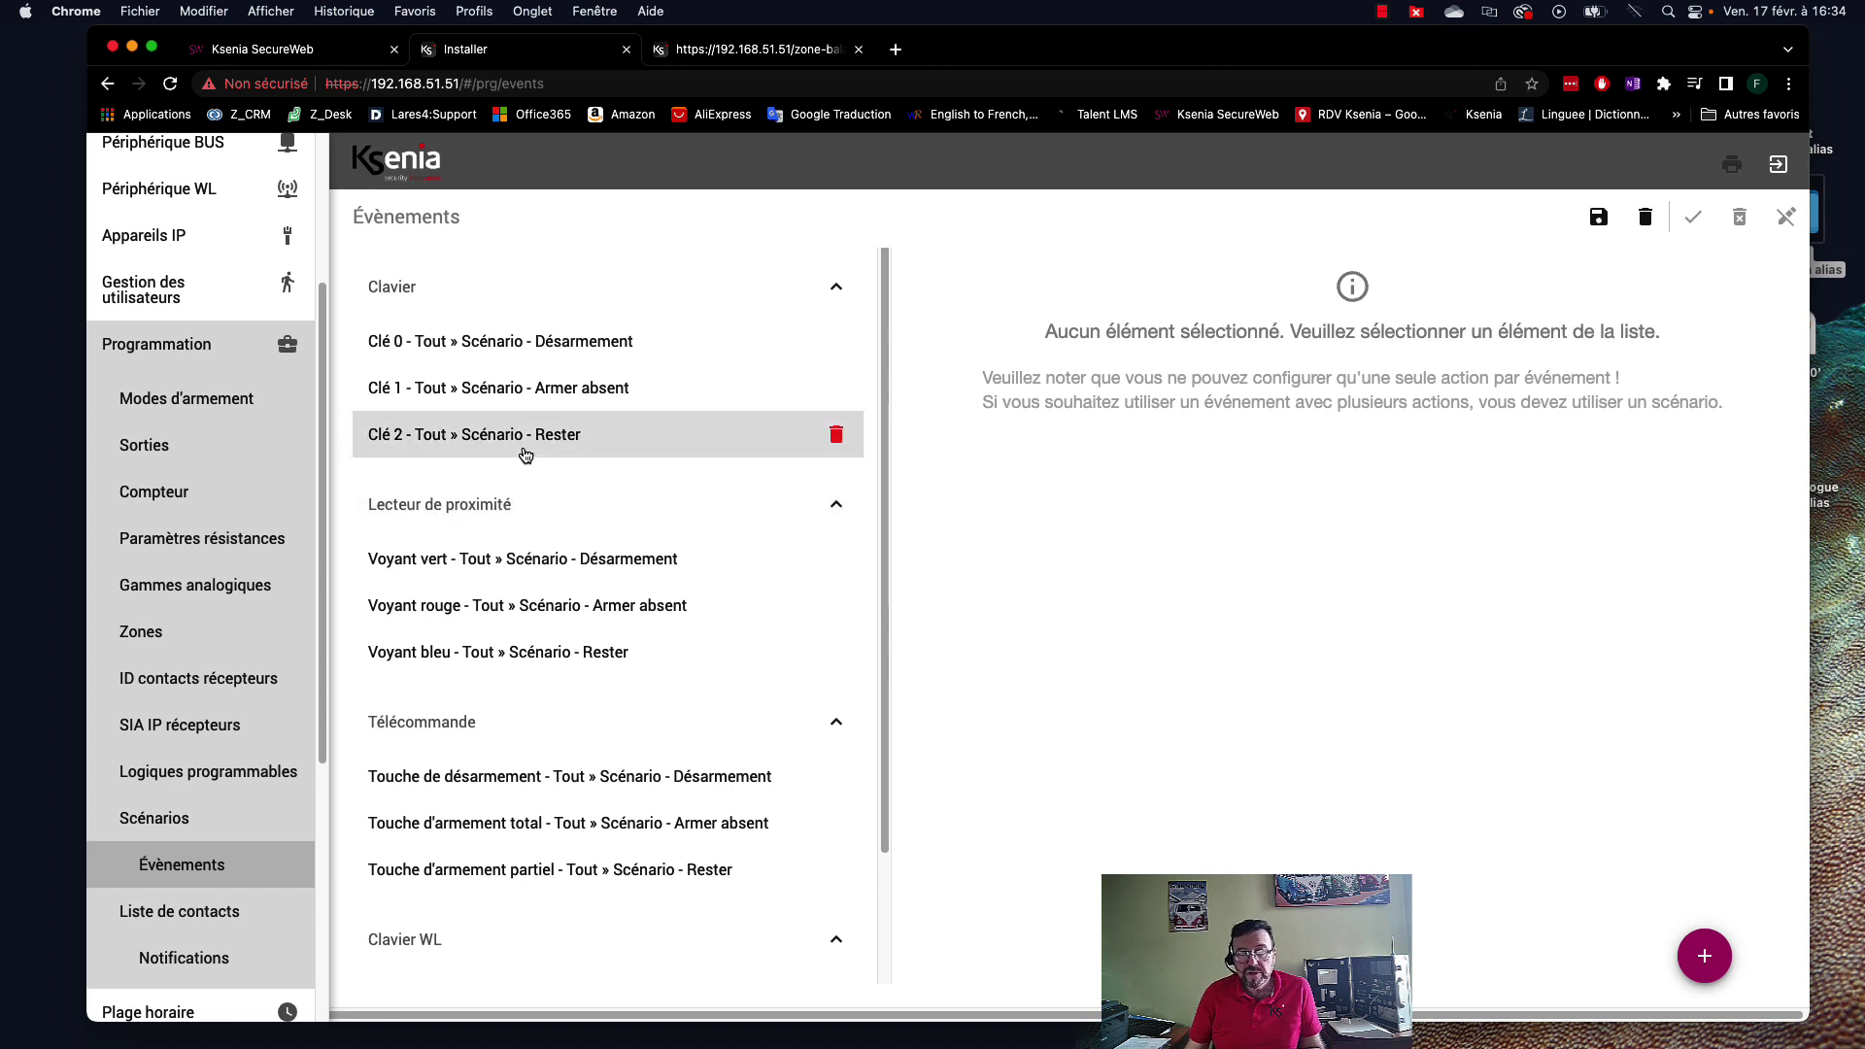
pyautogui.click(1716, 961)
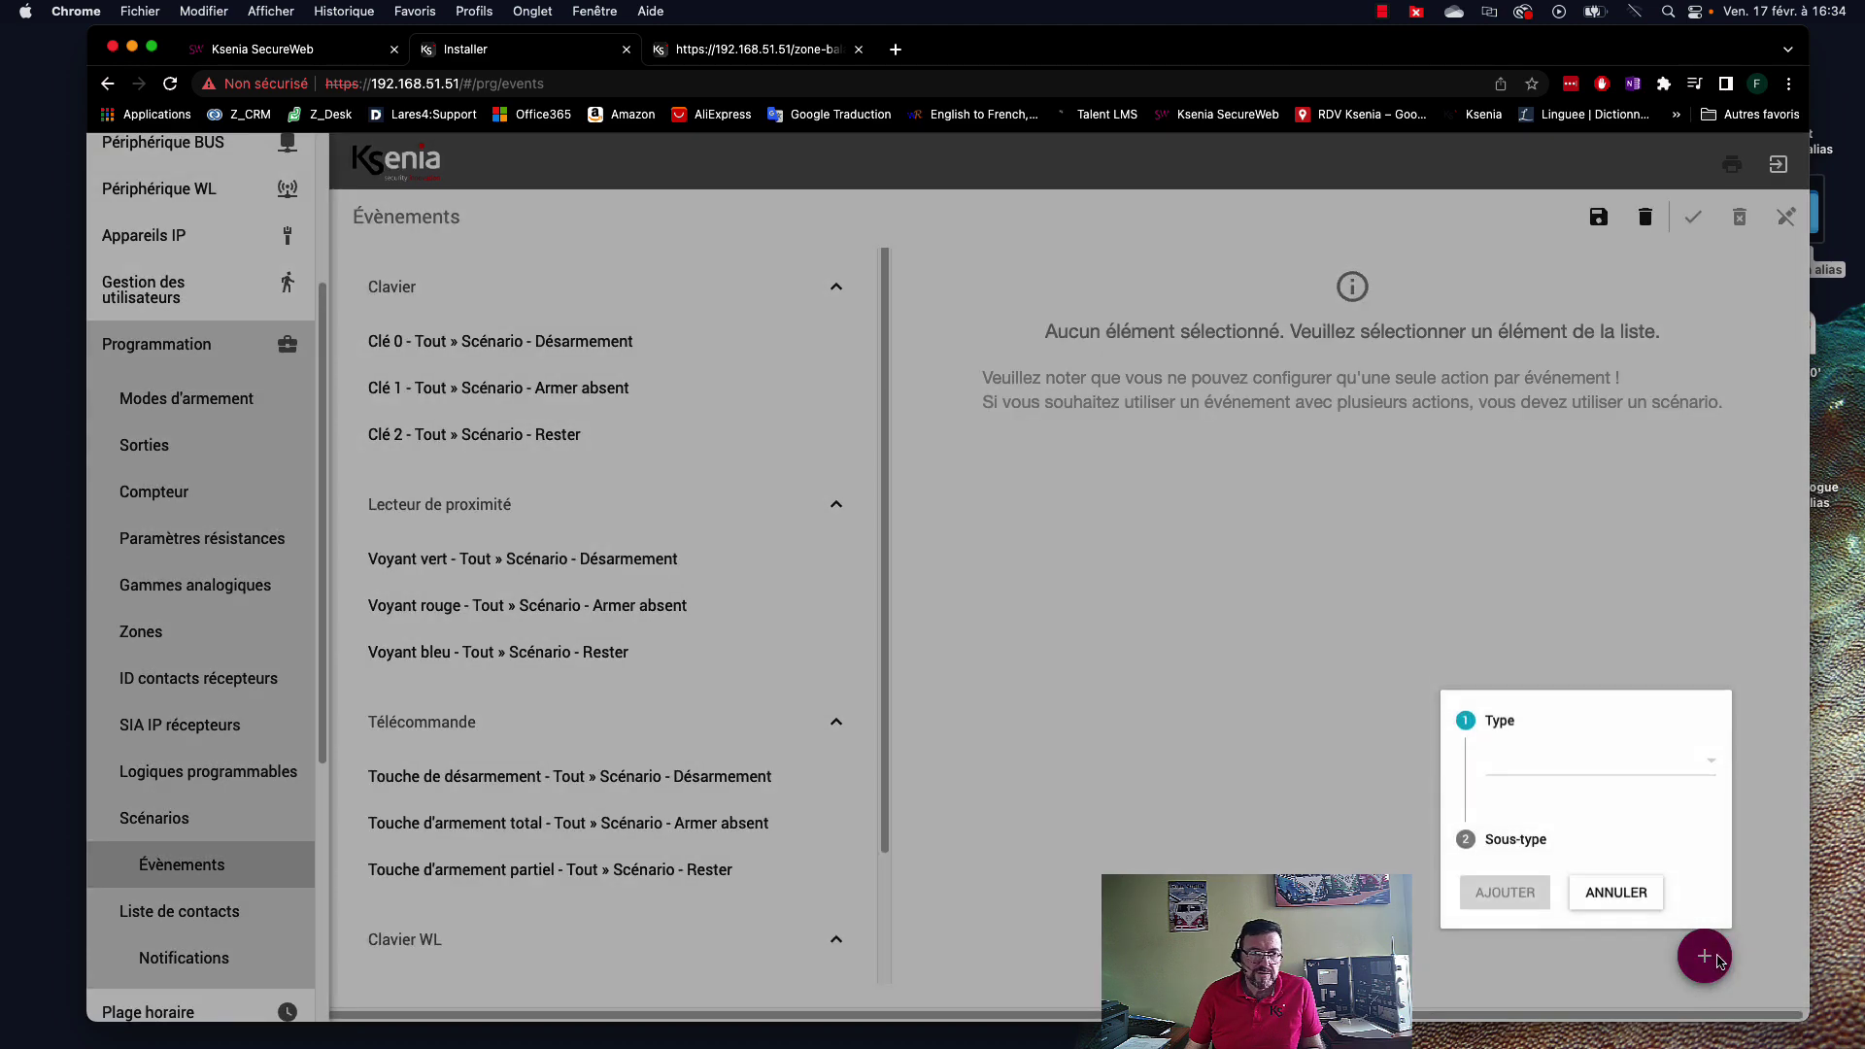
# Add a Partition event of sub-type Alarme targeting the Détecteurs de périmètre partition.
pyautogui.click(1545, 763)
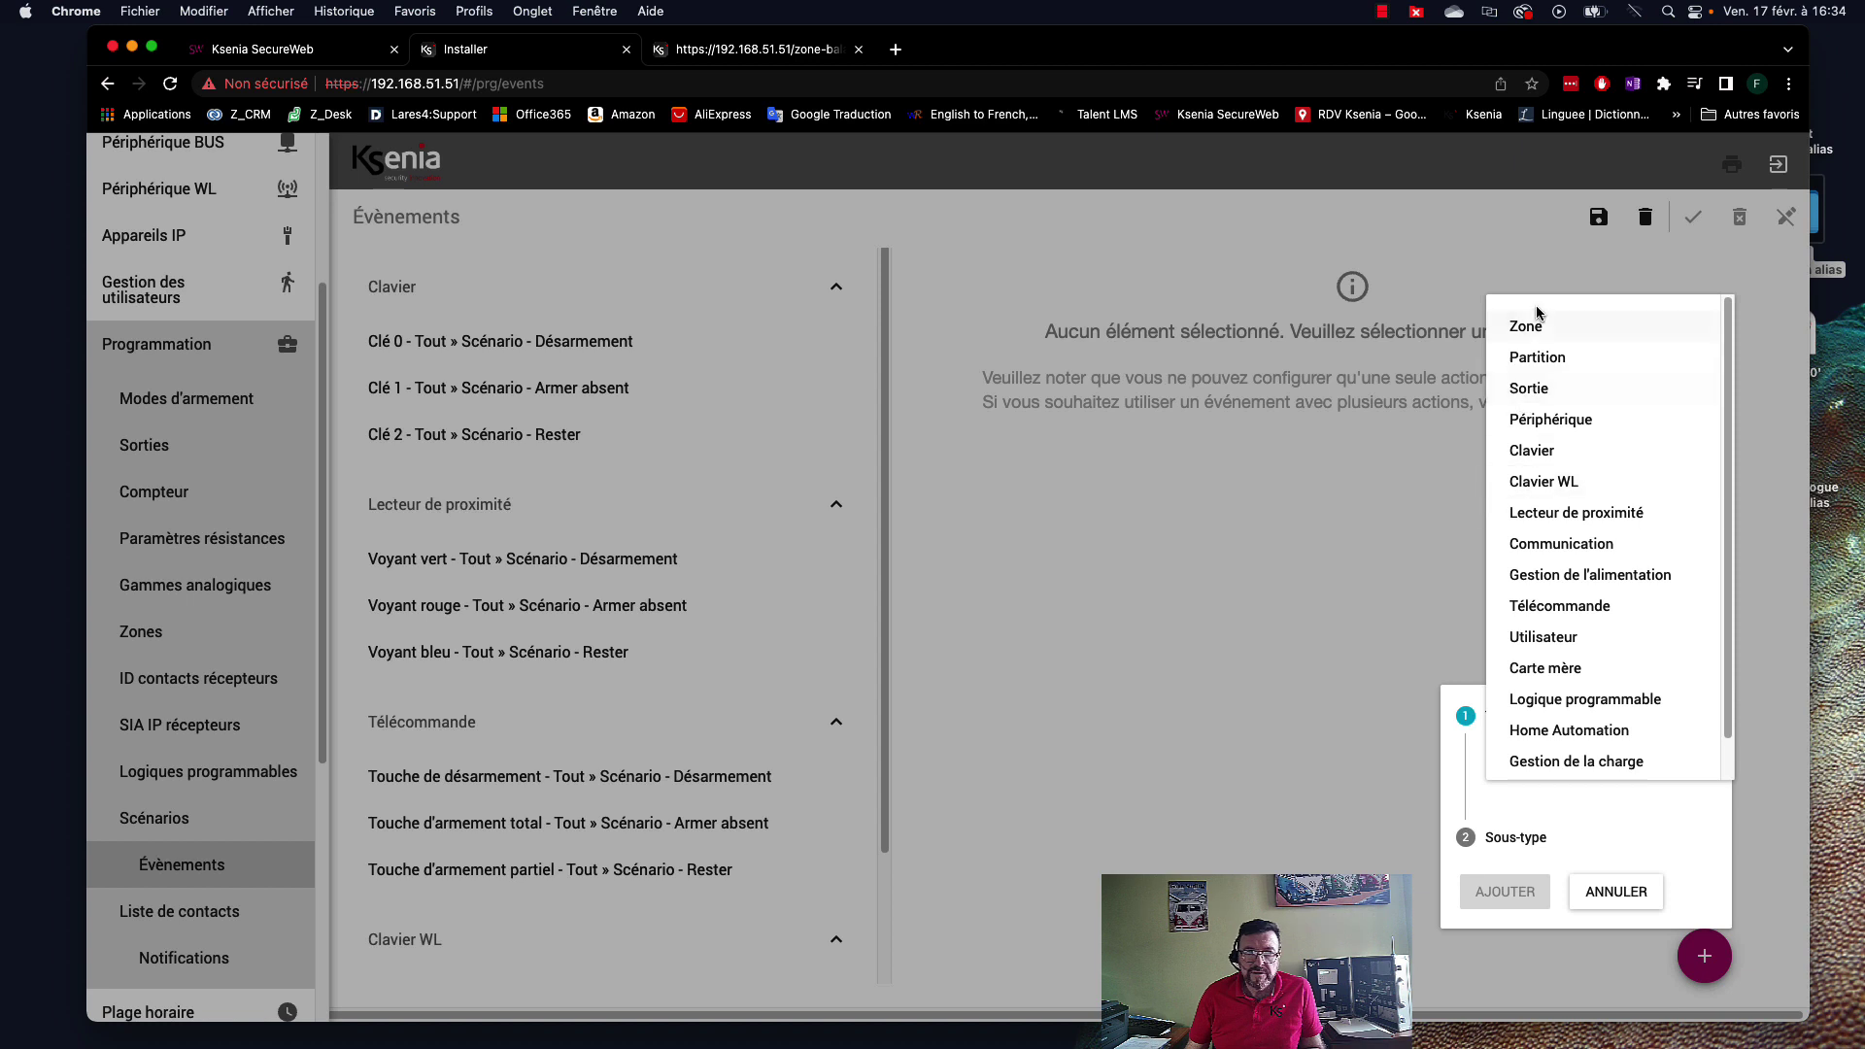
pyautogui.click(1538, 360)
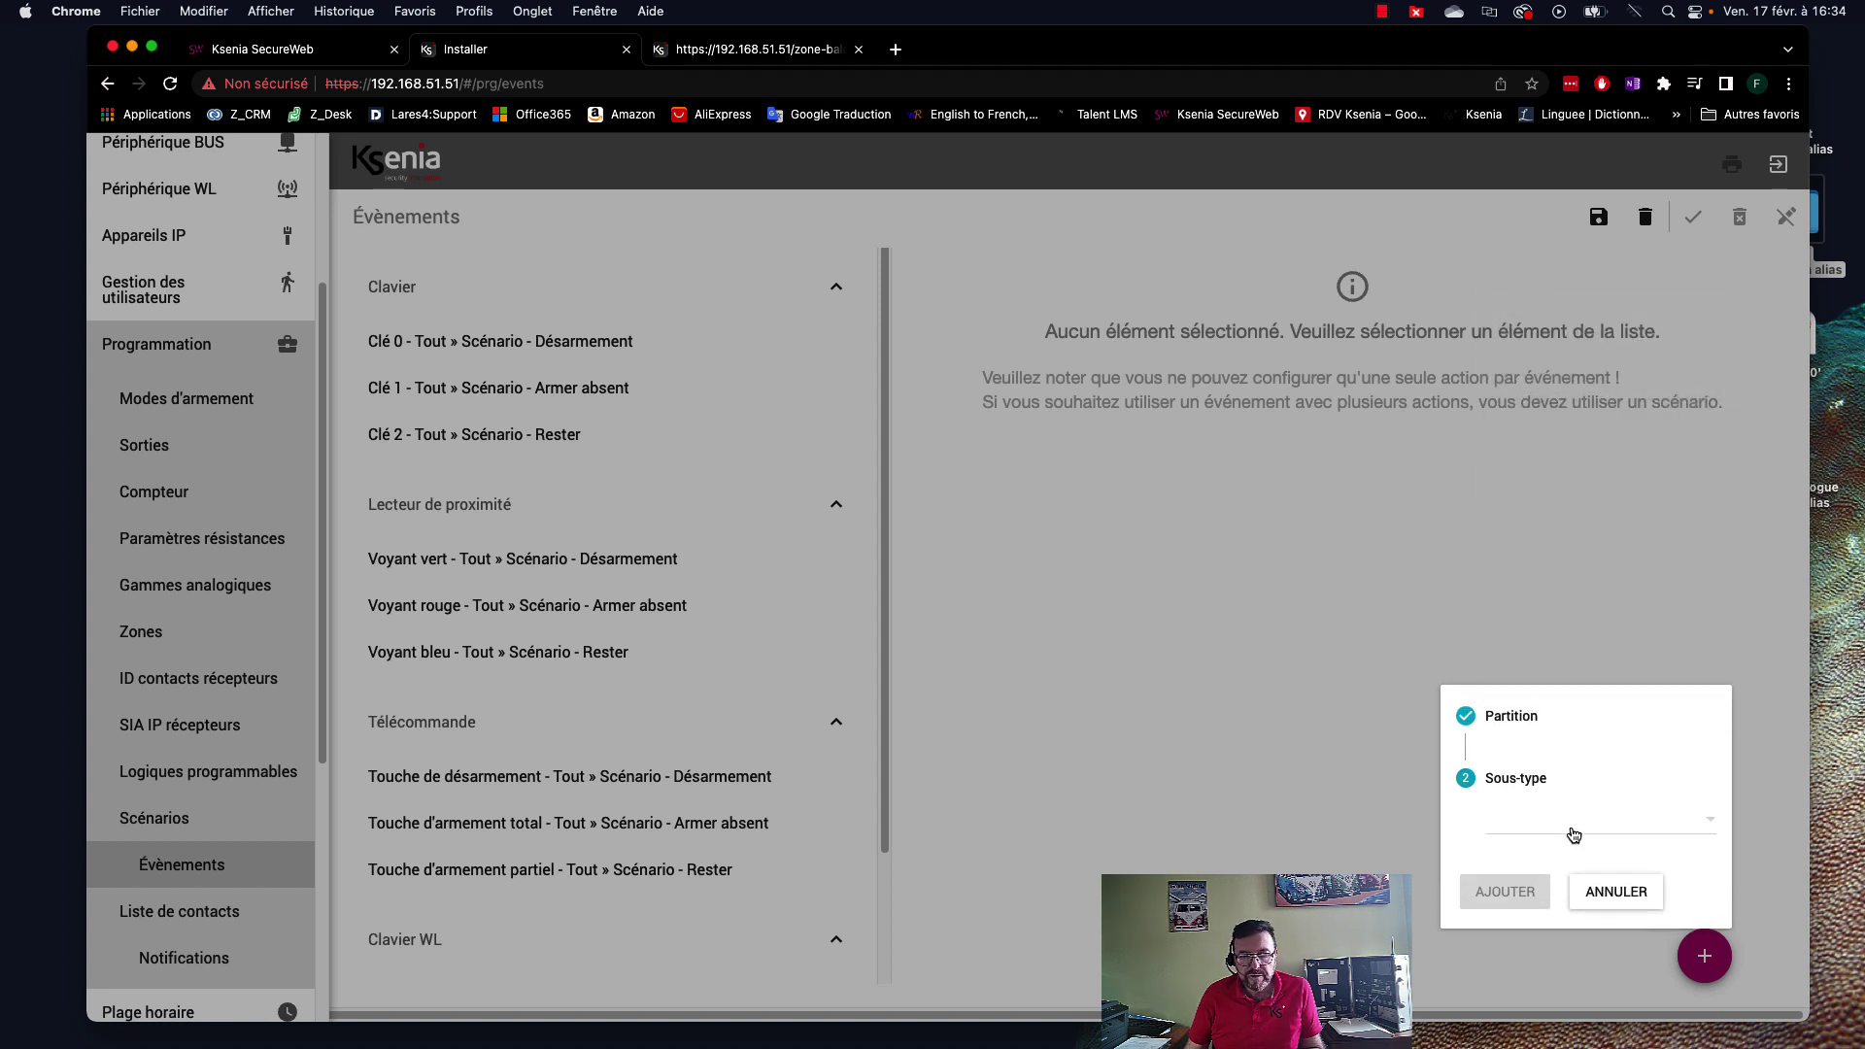
pyautogui.click(1585, 832)
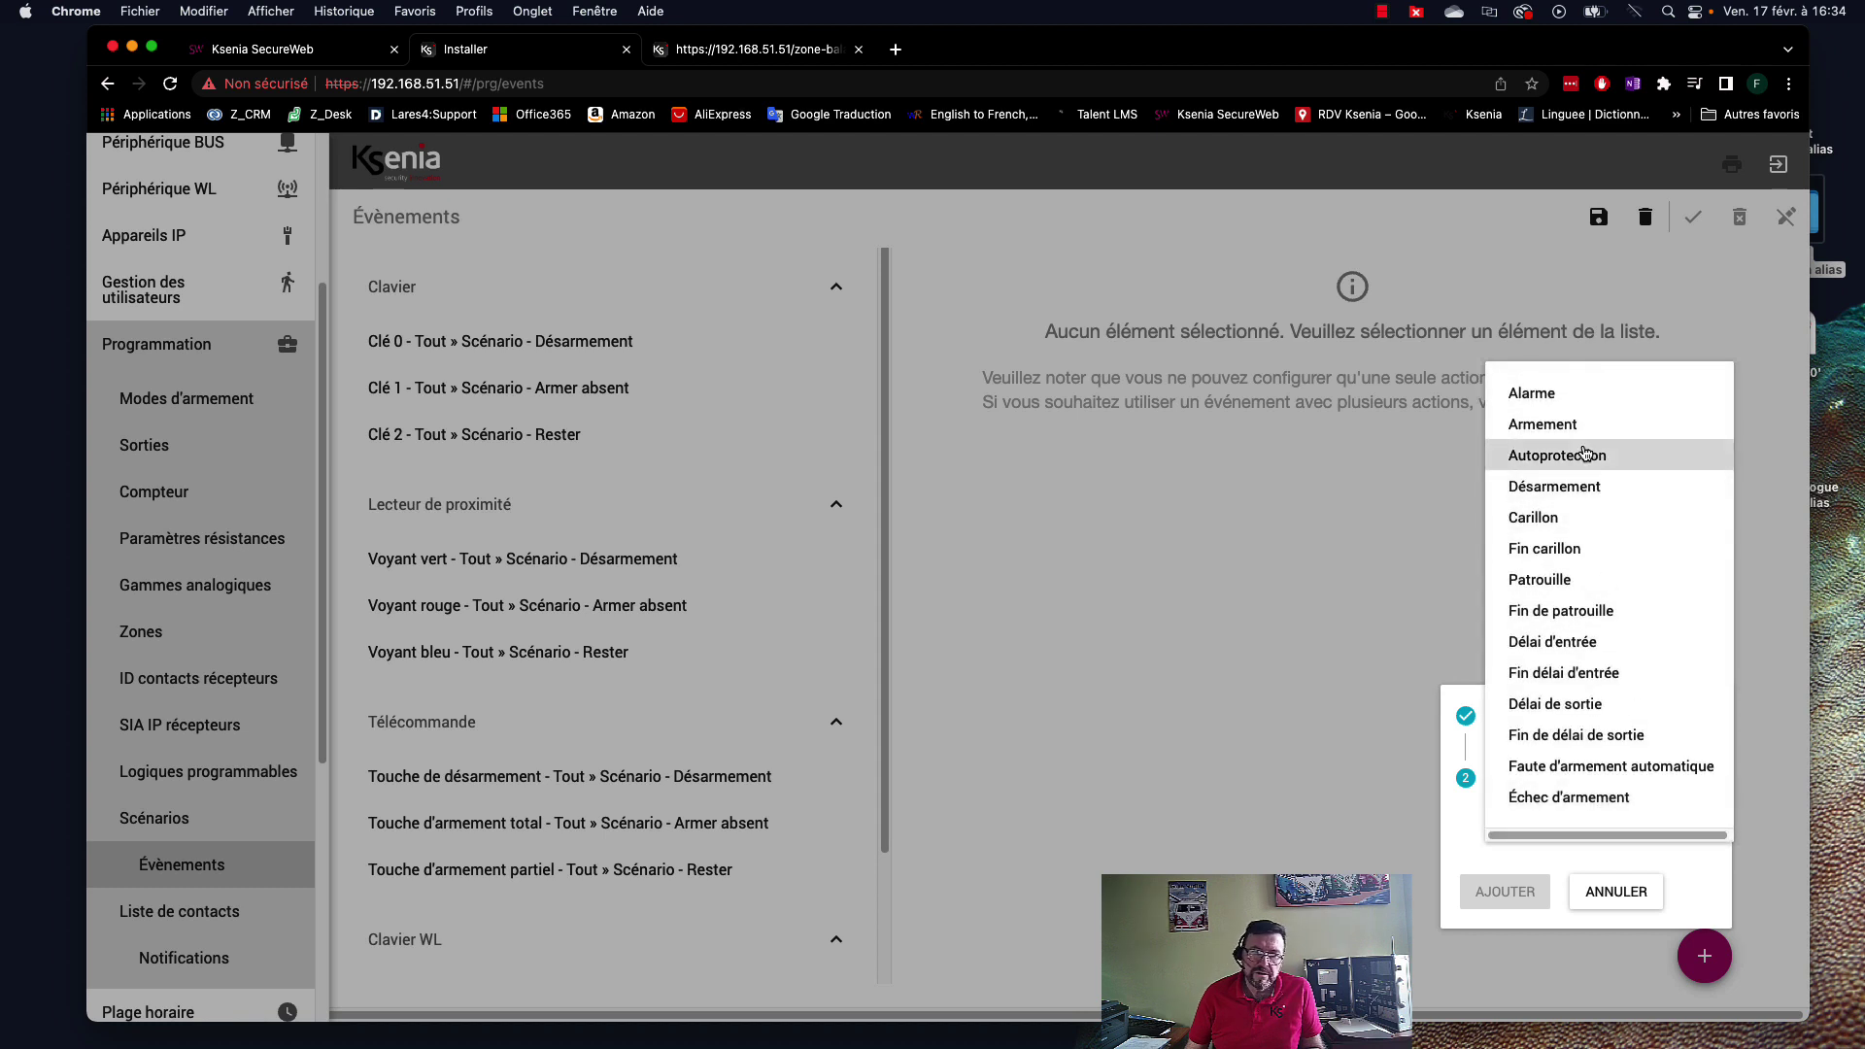
pyautogui.click(1539, 400)
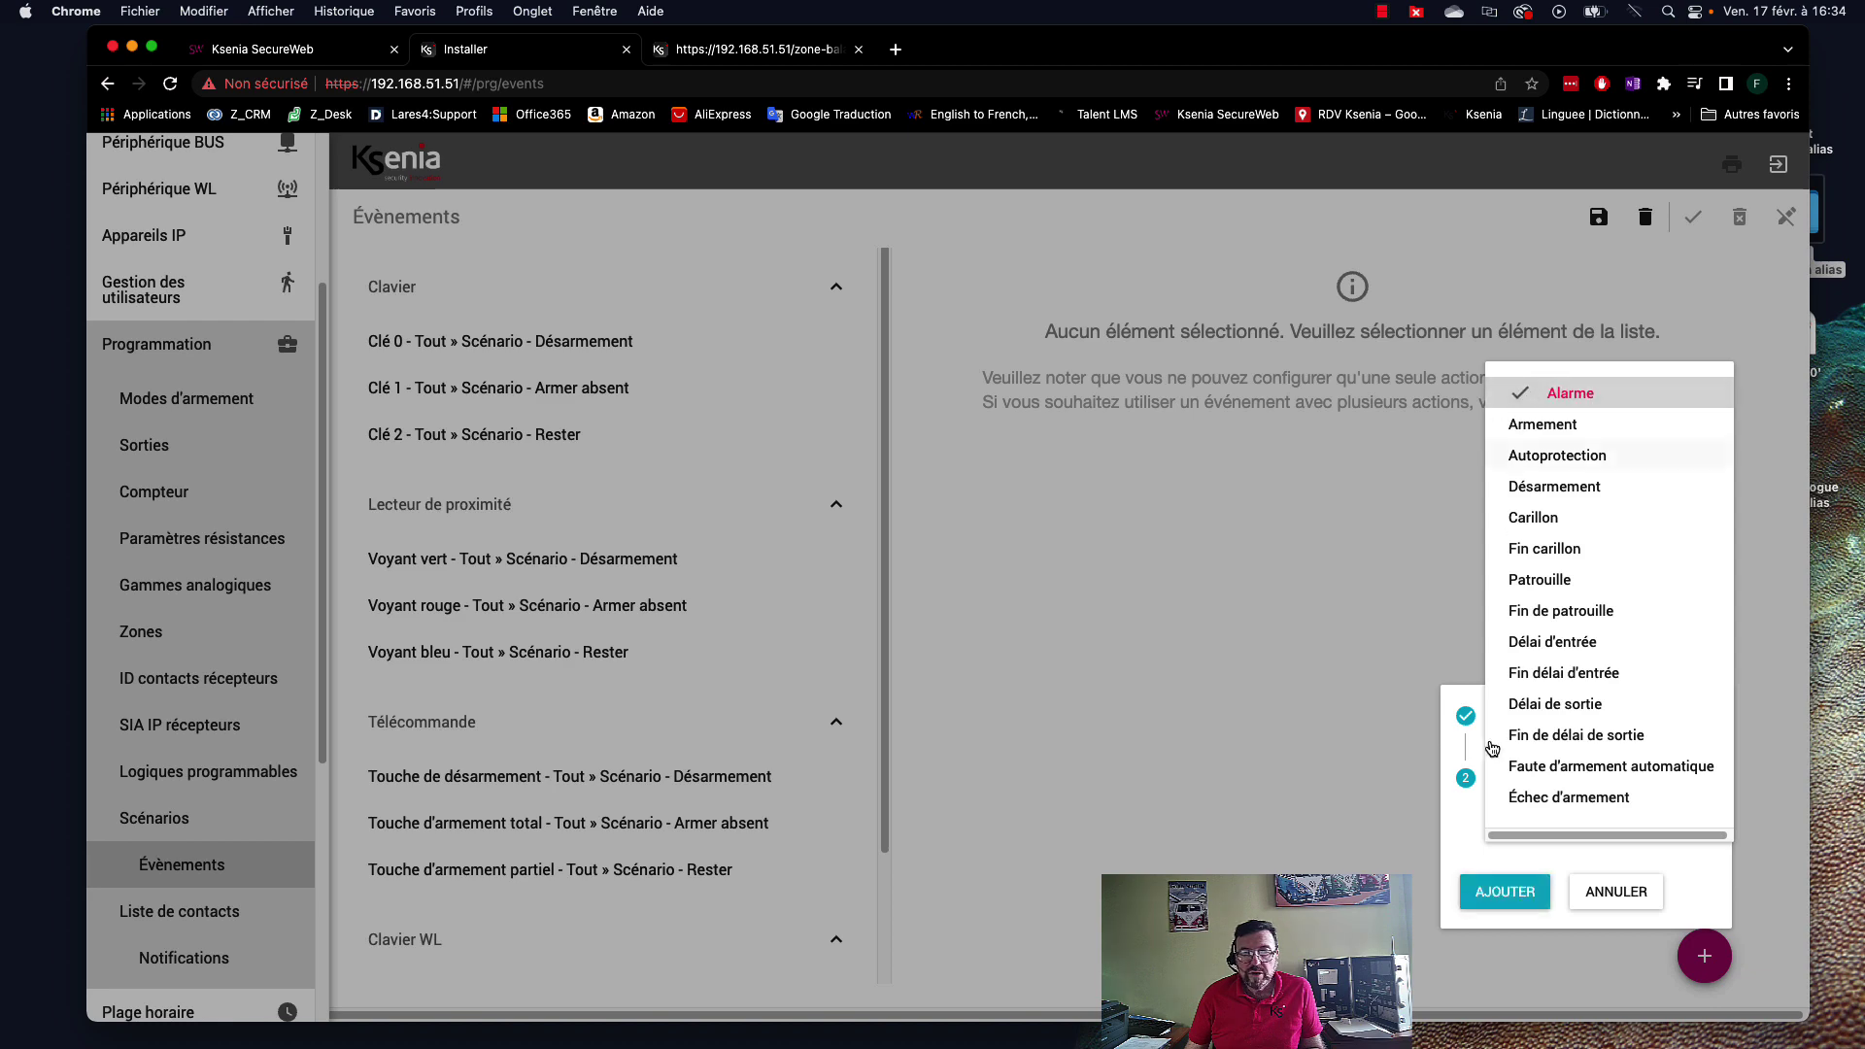
pyautogui.click(1504, 894)
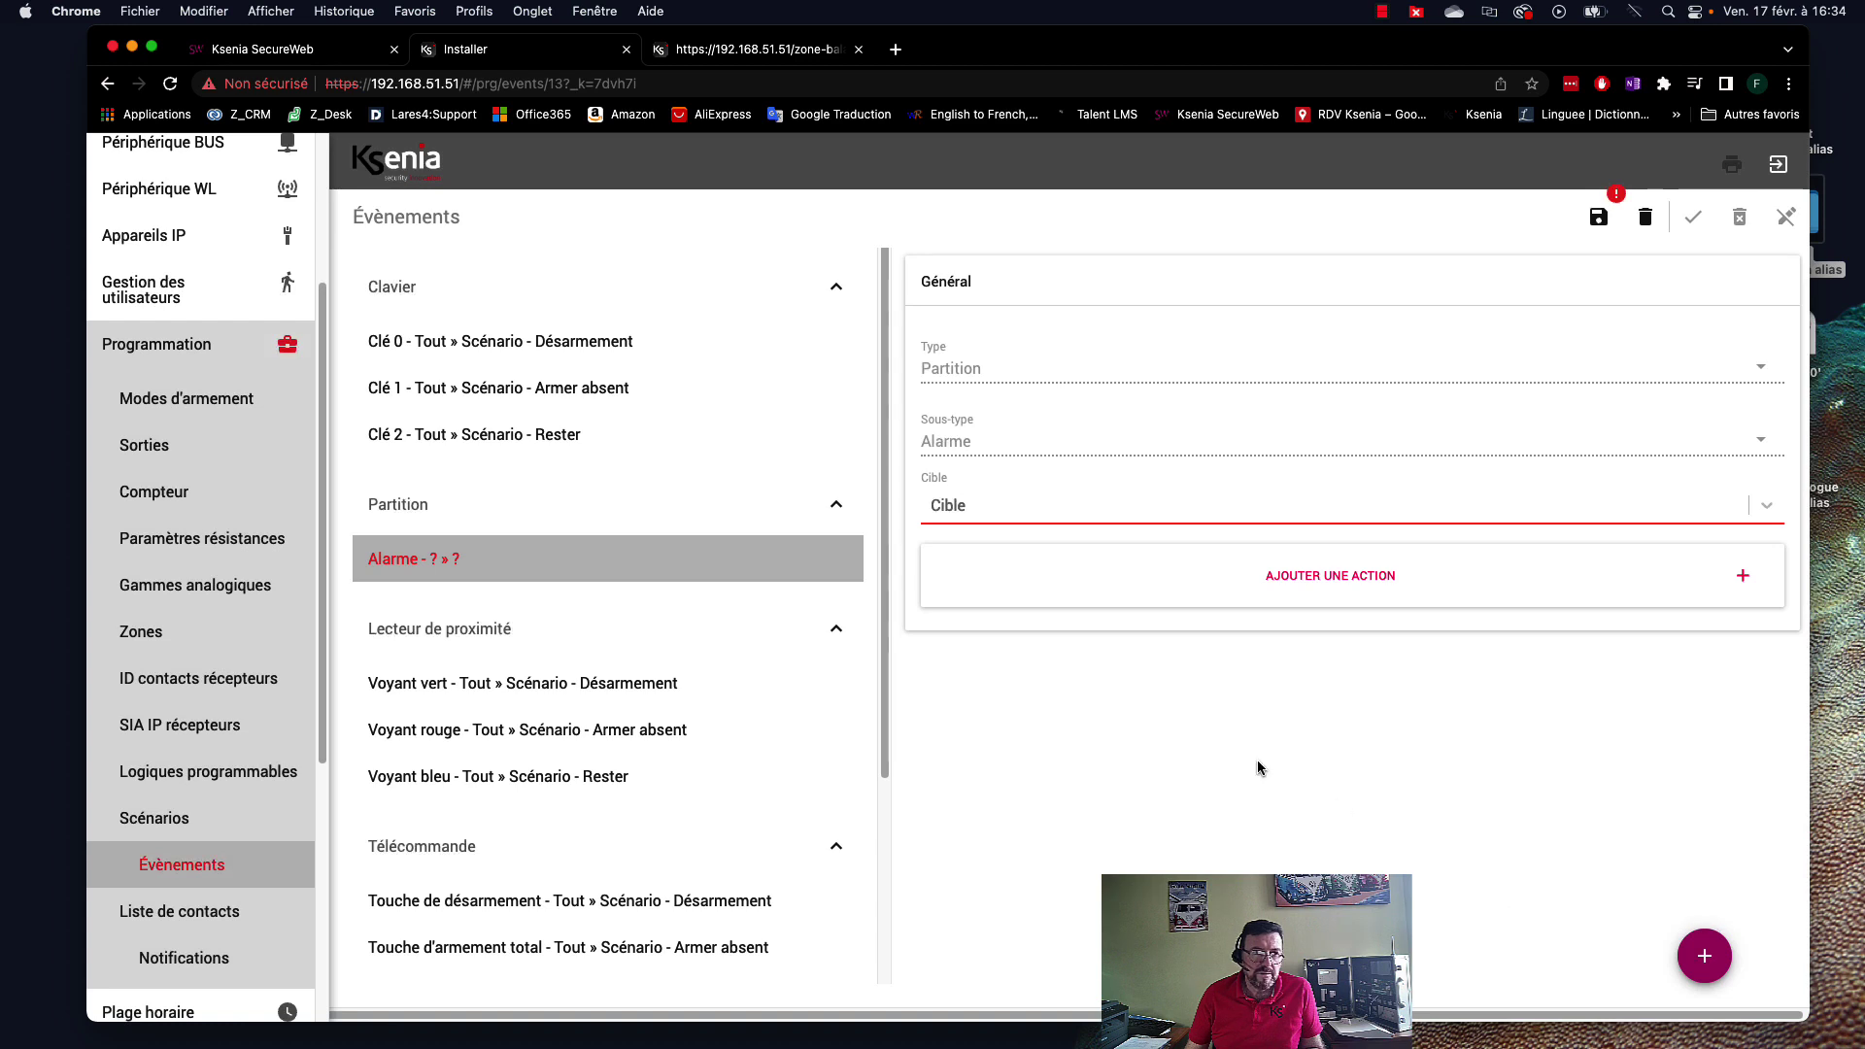
pyautogui.click(1116, 506)
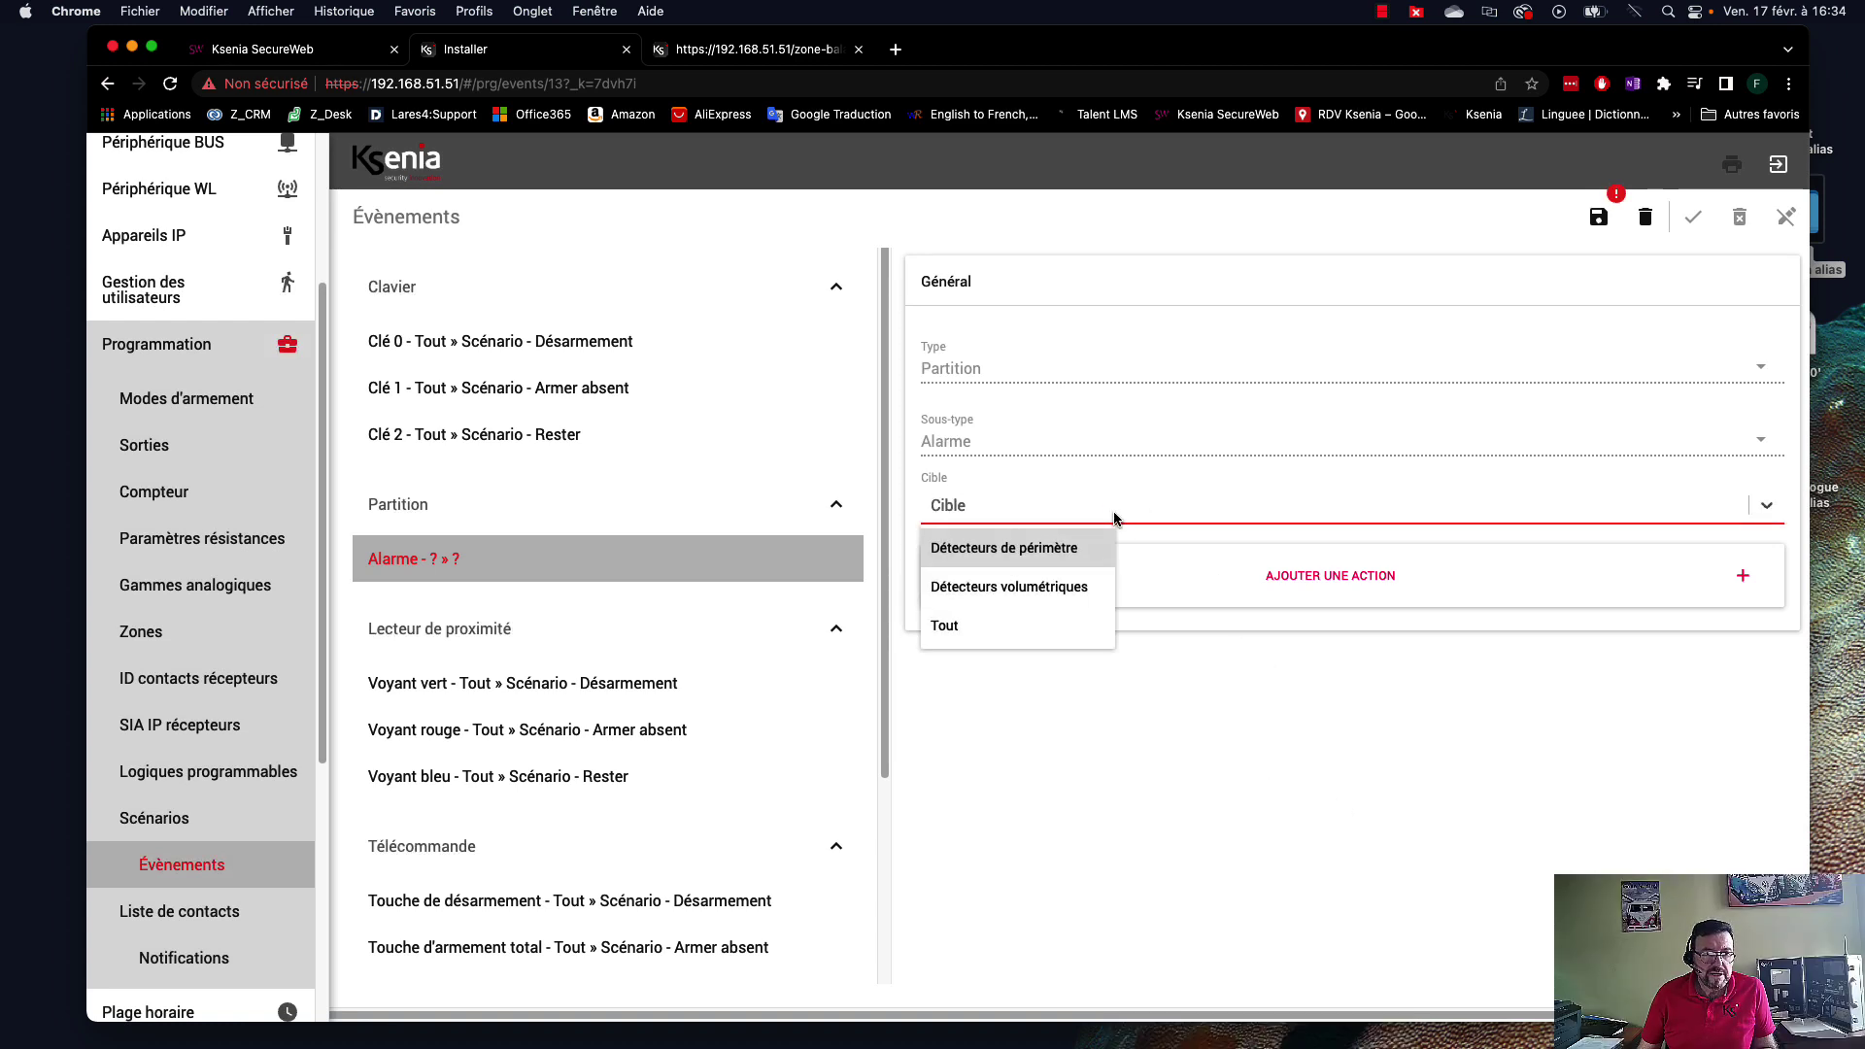
pyautogui.click(1005, 551)
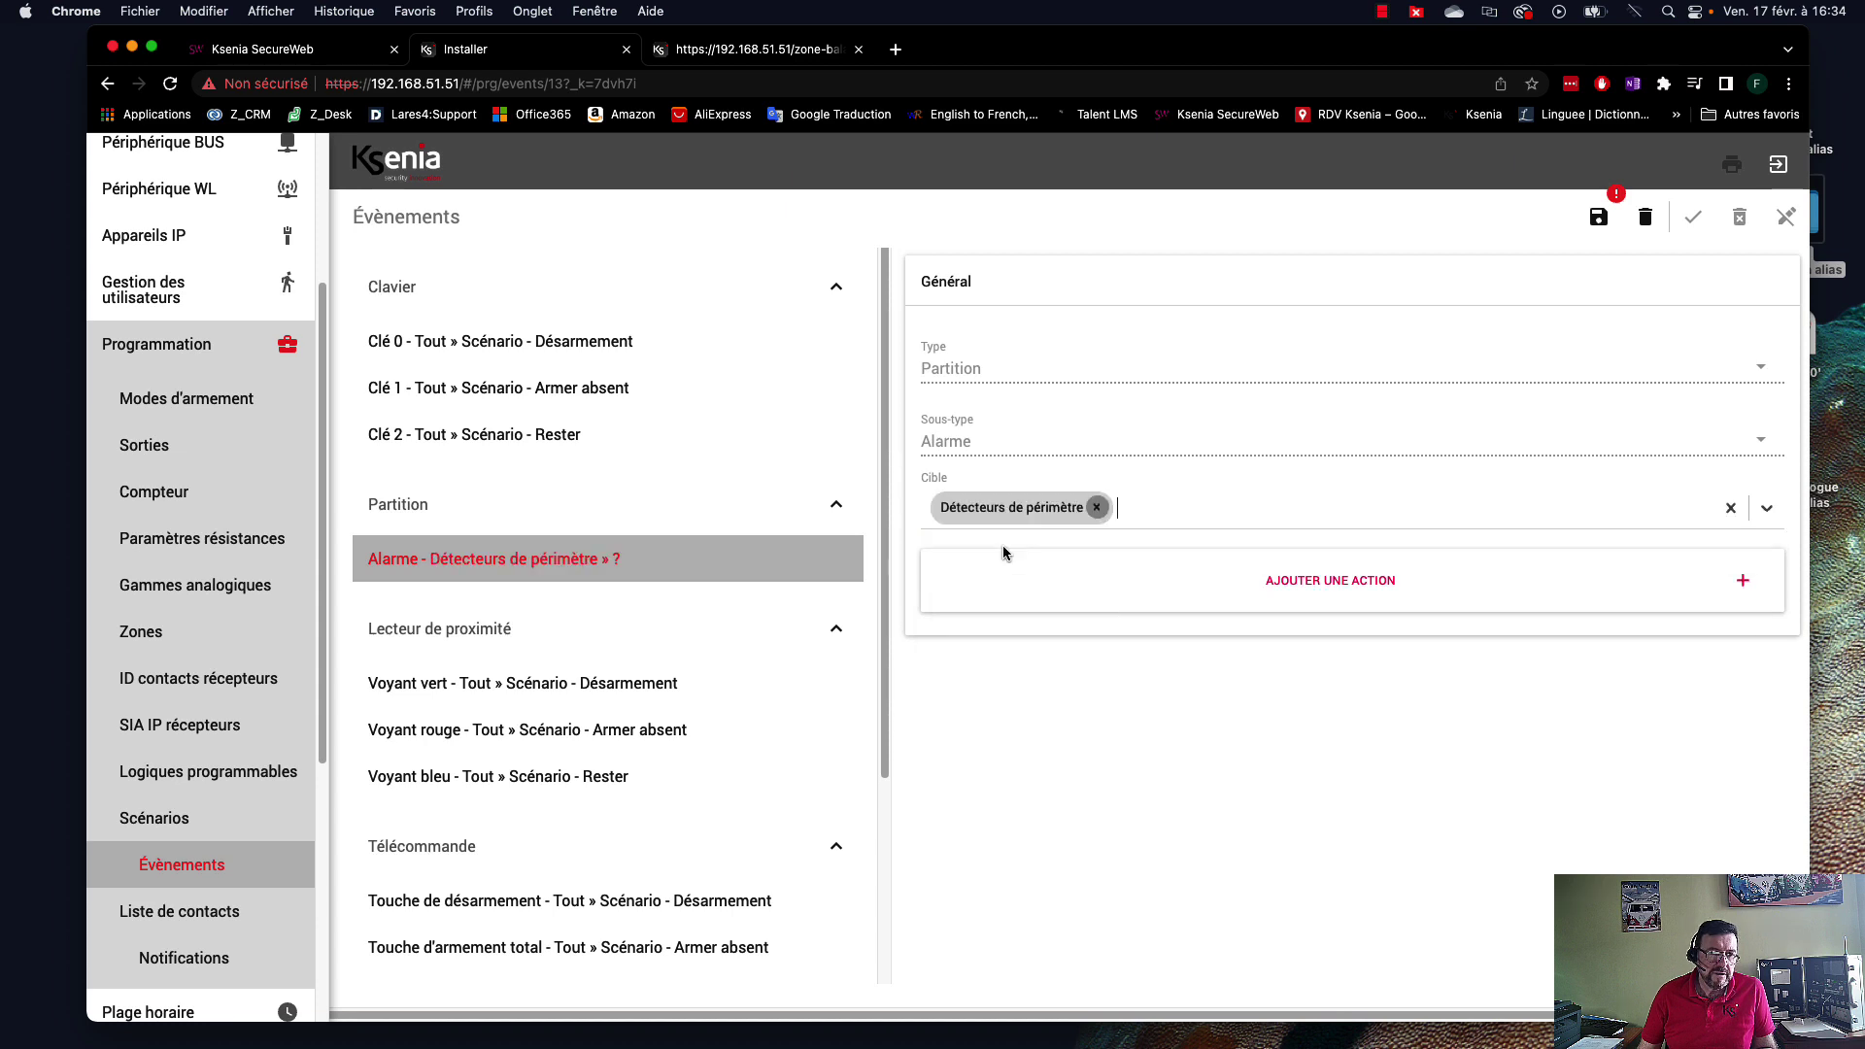
# Give the perimeter alarm event a Sortie ON action for Lumière jardin and save.
pyautogui.click(1365, 583)
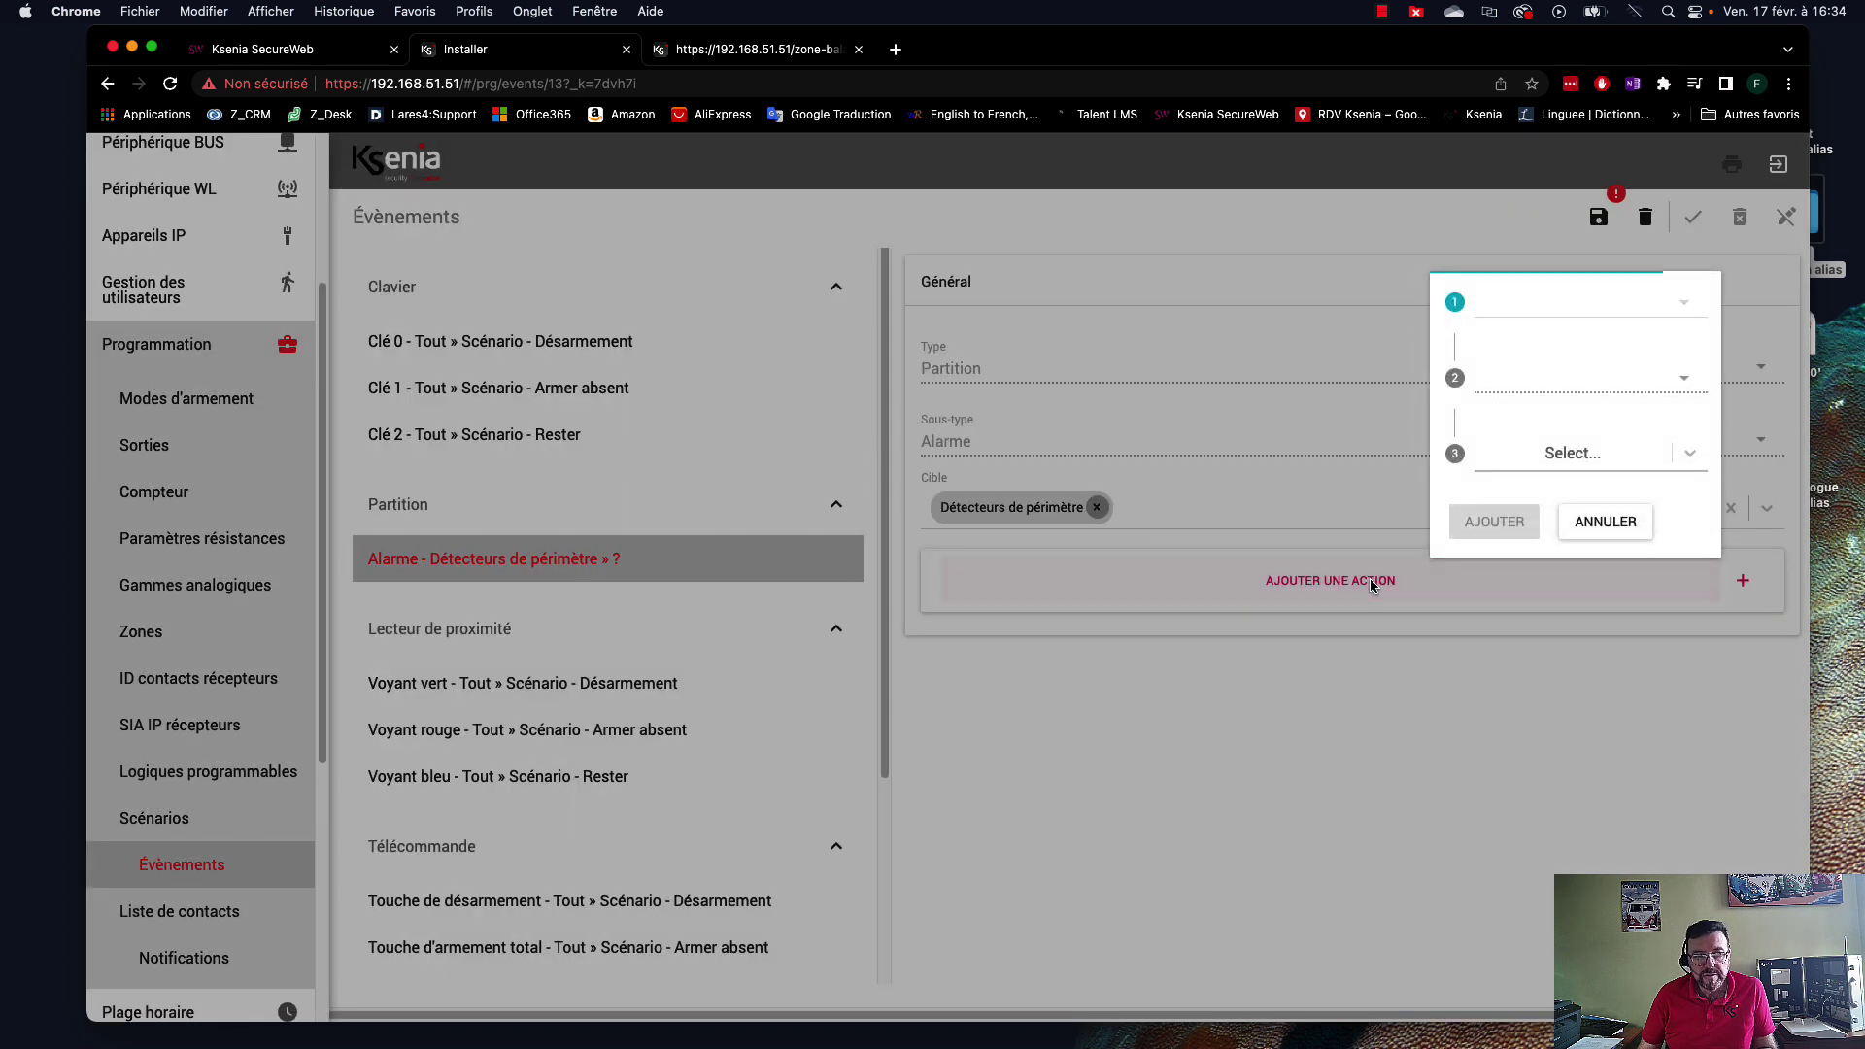
pyautogui.click(1680, 307)
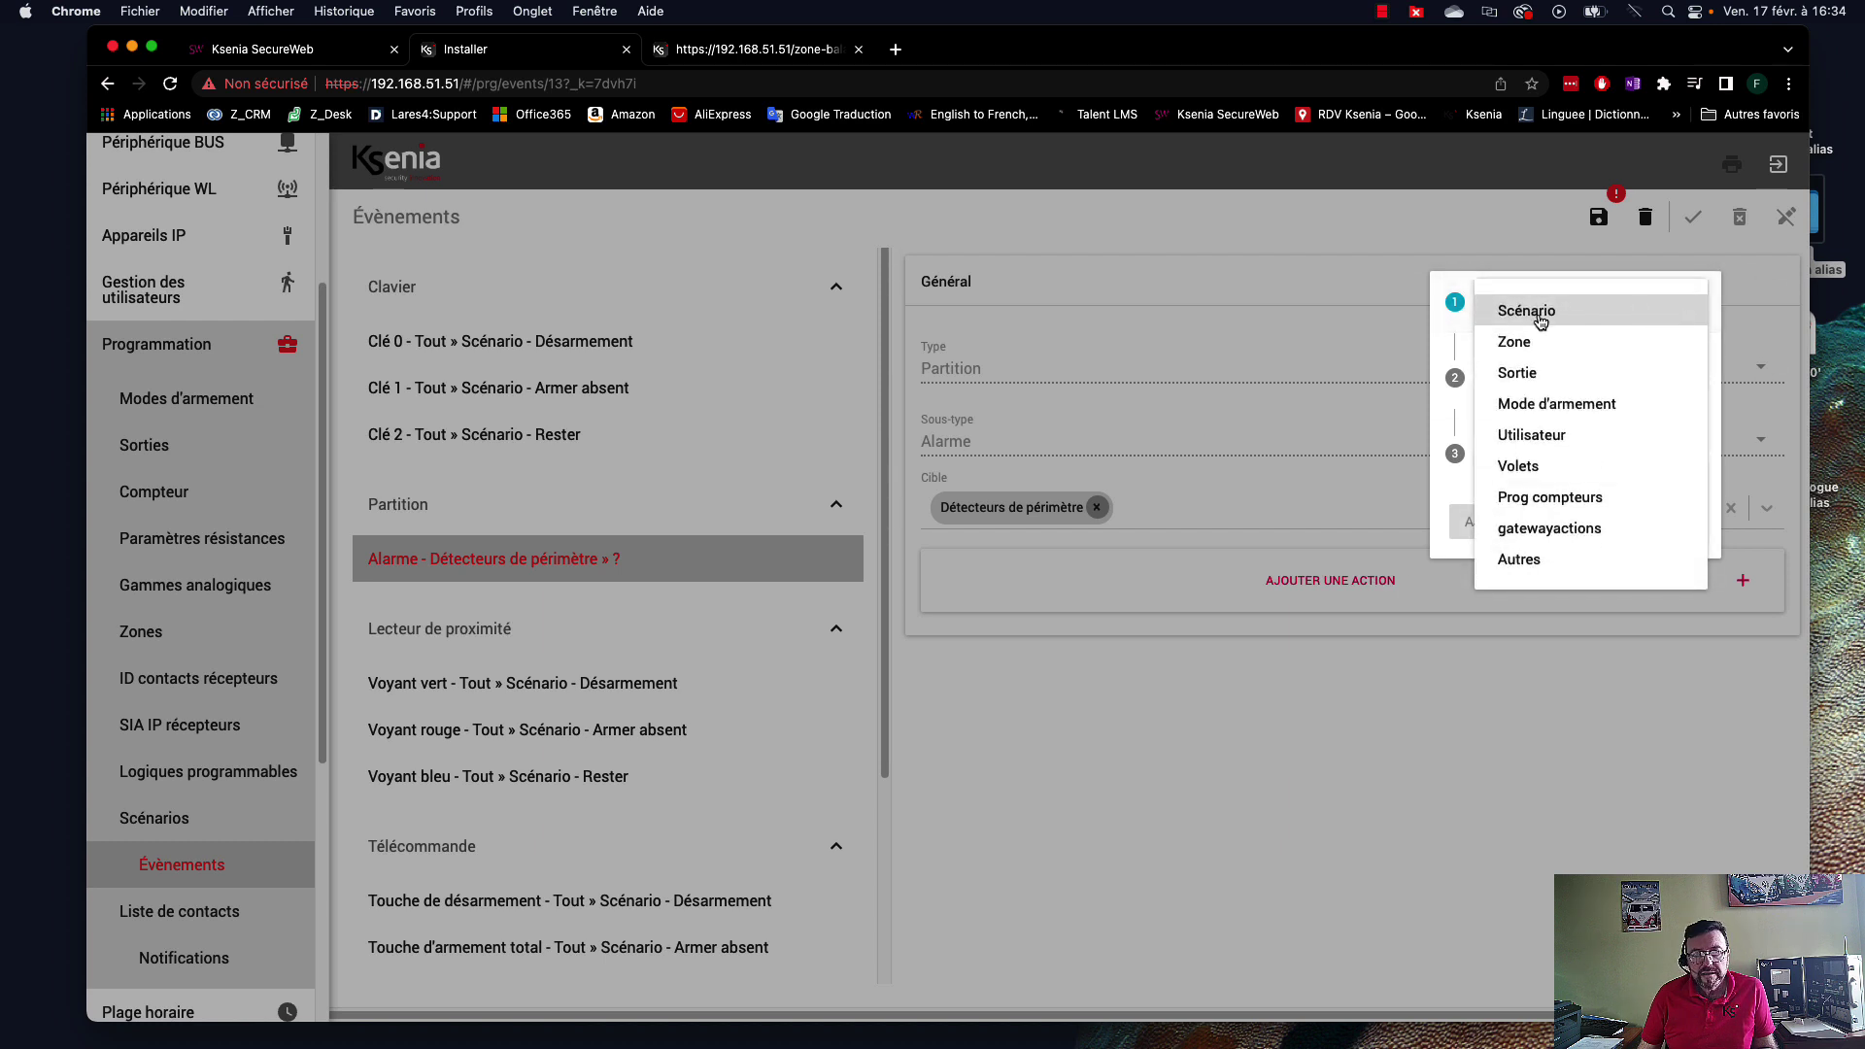
pyautogui.click(1521, 374)
pyautogui.click(1593, 386)
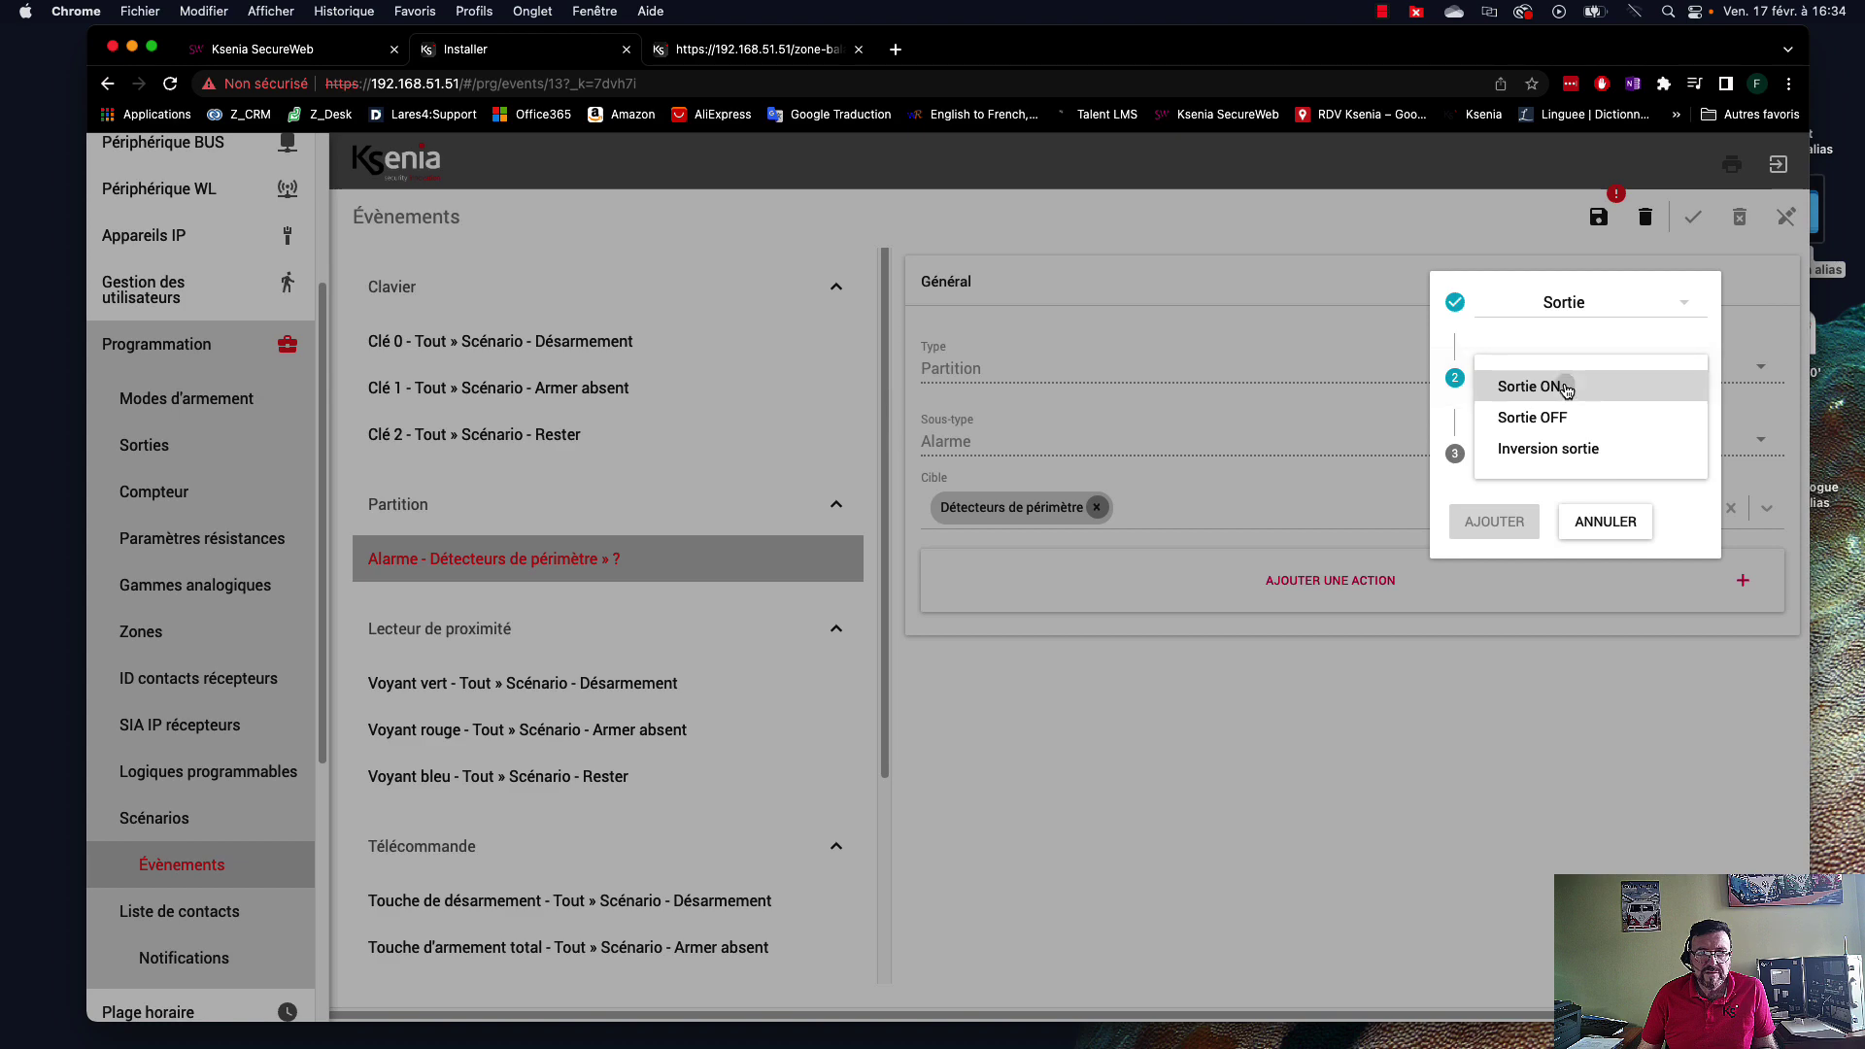
pyautogui.click(1570, 385)
pyautogui.click(1591, 453)
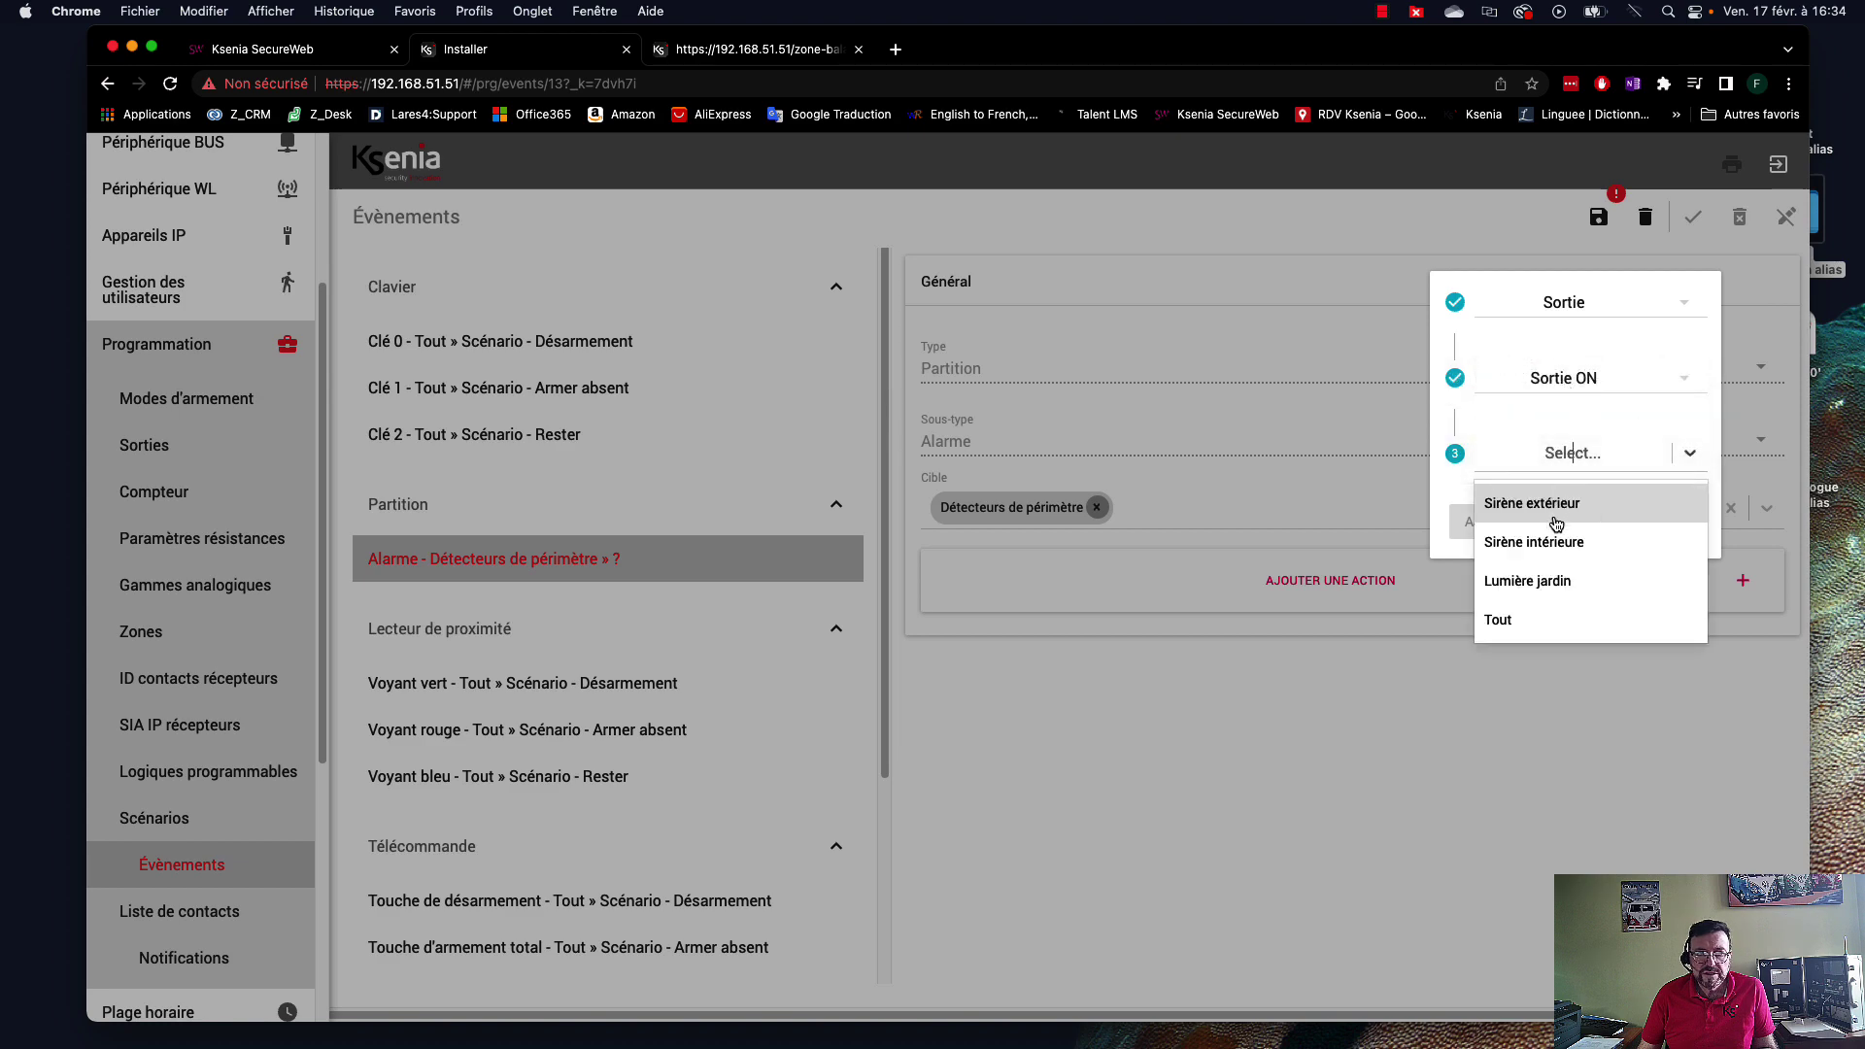
pyautogui.click(1545, 581)
pyautogui.click(1487, 523)
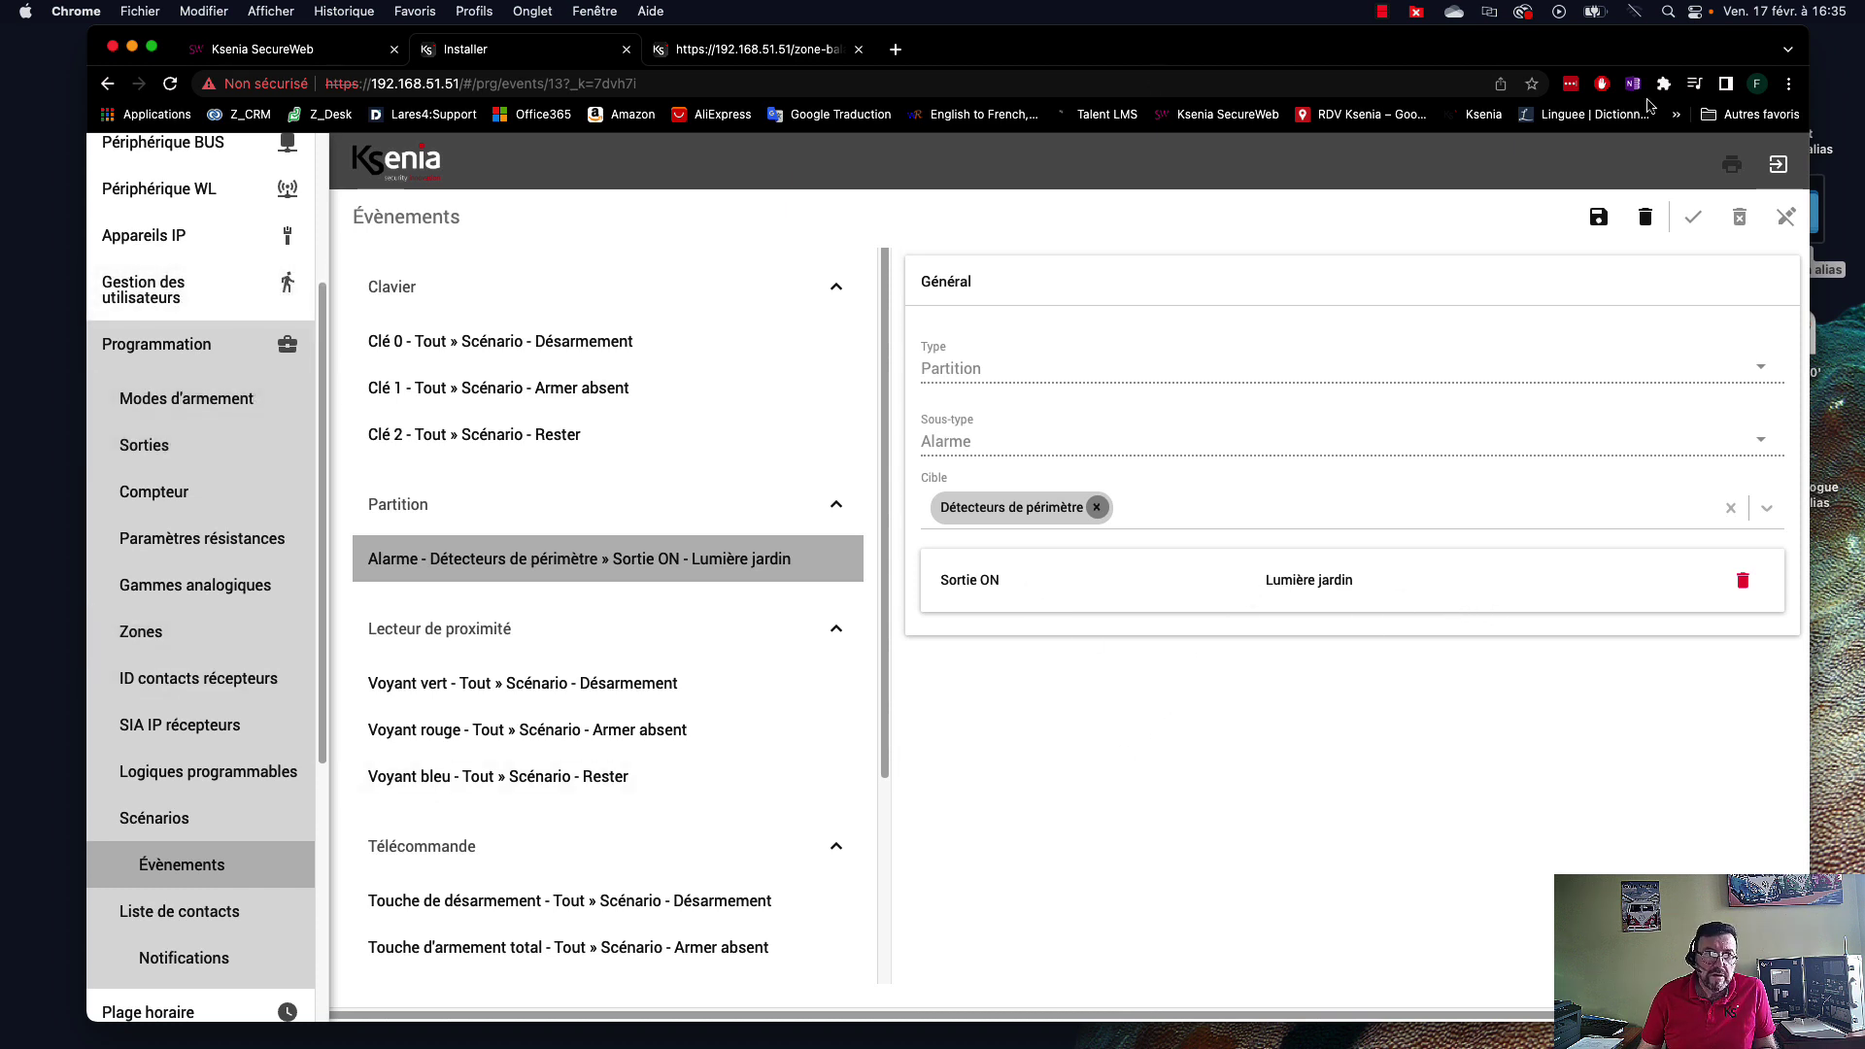
pyautogui.click(1599, 217)
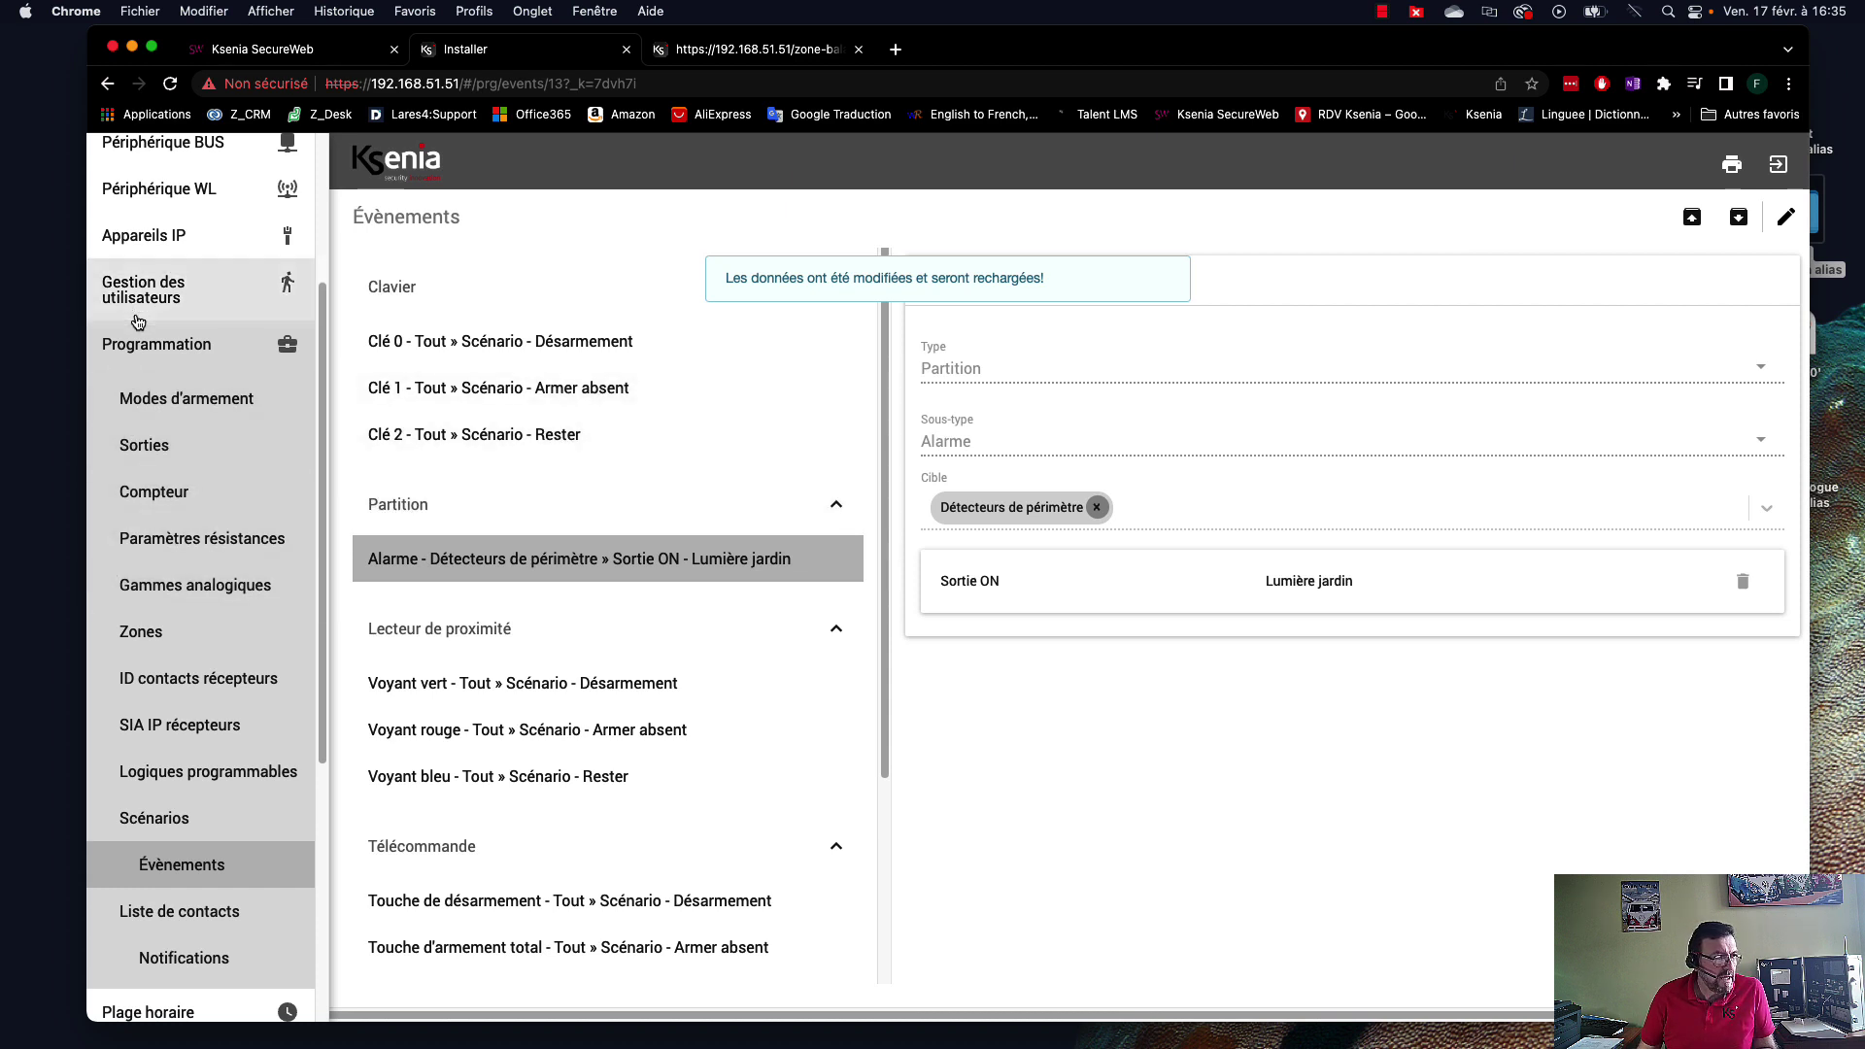
pyautogui.click(156, 344)
# View the real-time Partitions status, then open the Installateur > Maintenance page.
pyautogui.click(167, 801)
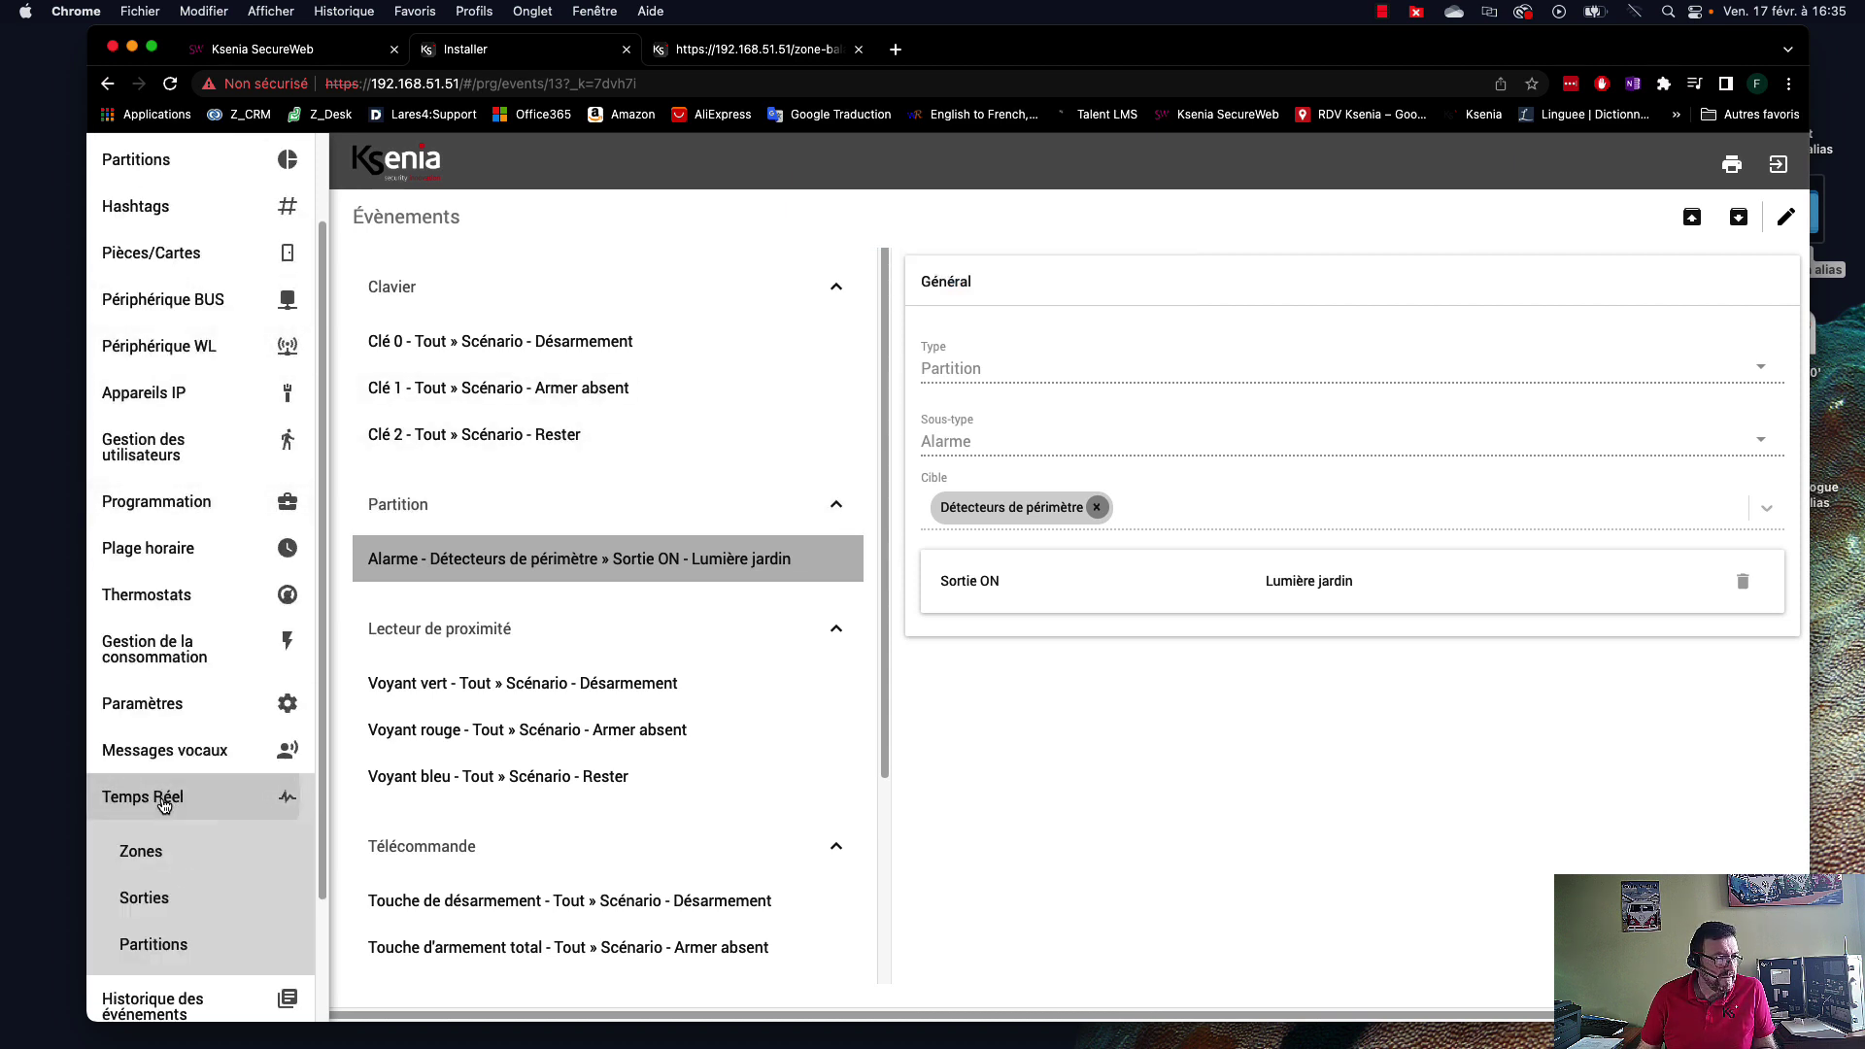
pyautogui.click(173, 947)
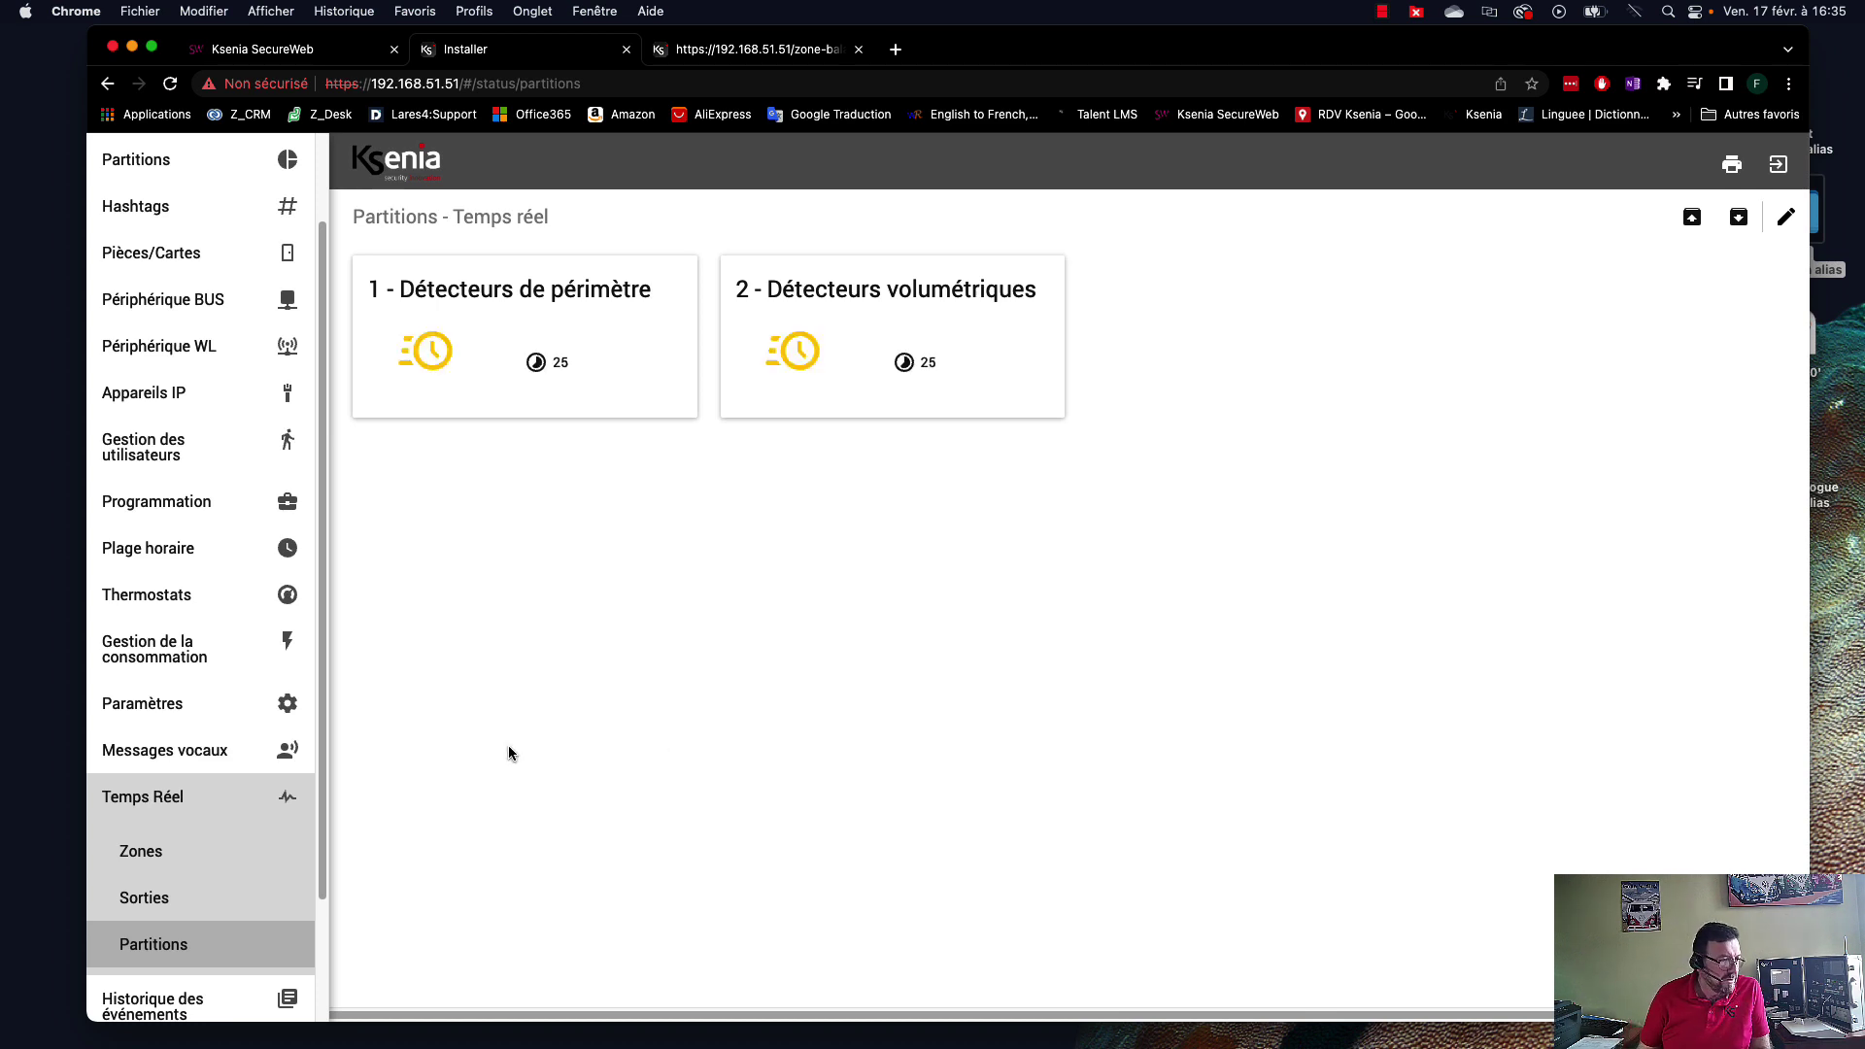
pyautogui.moveTo(325, 729); pyautogui.dragTo(350, 895)
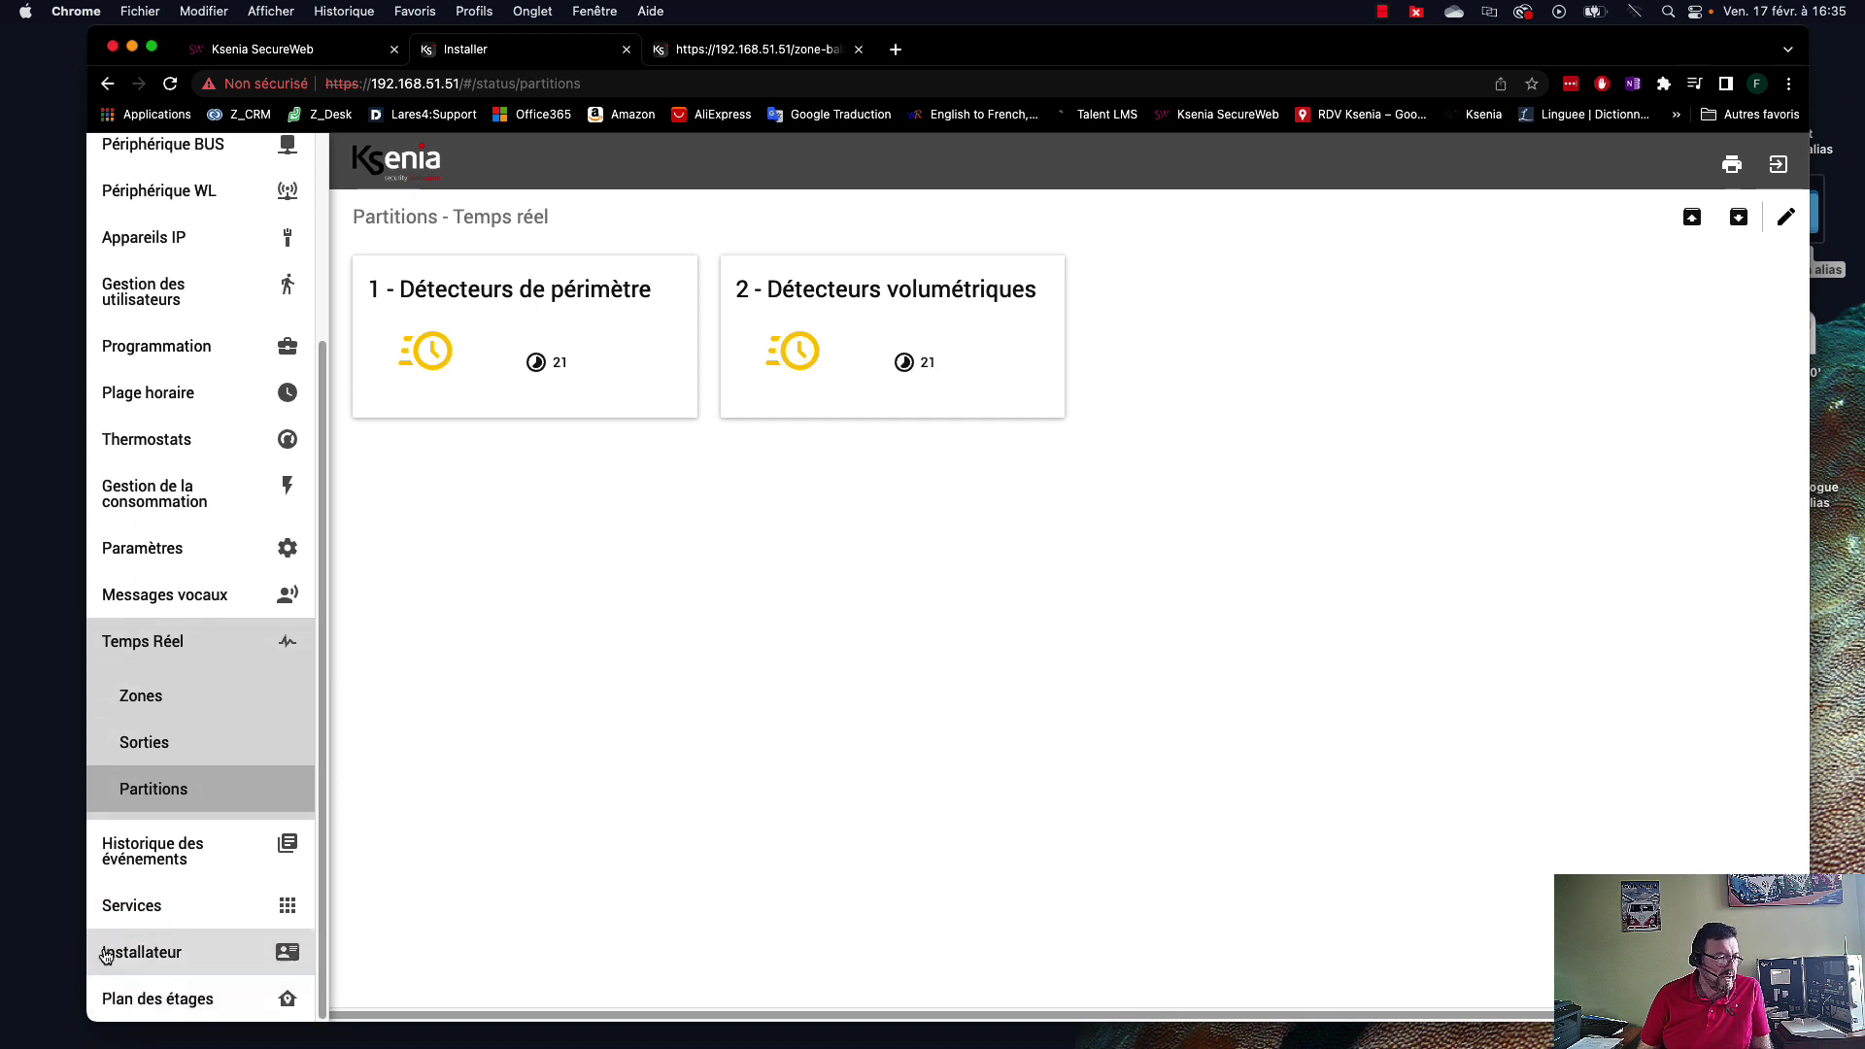
pyautogui.click(151, 960)
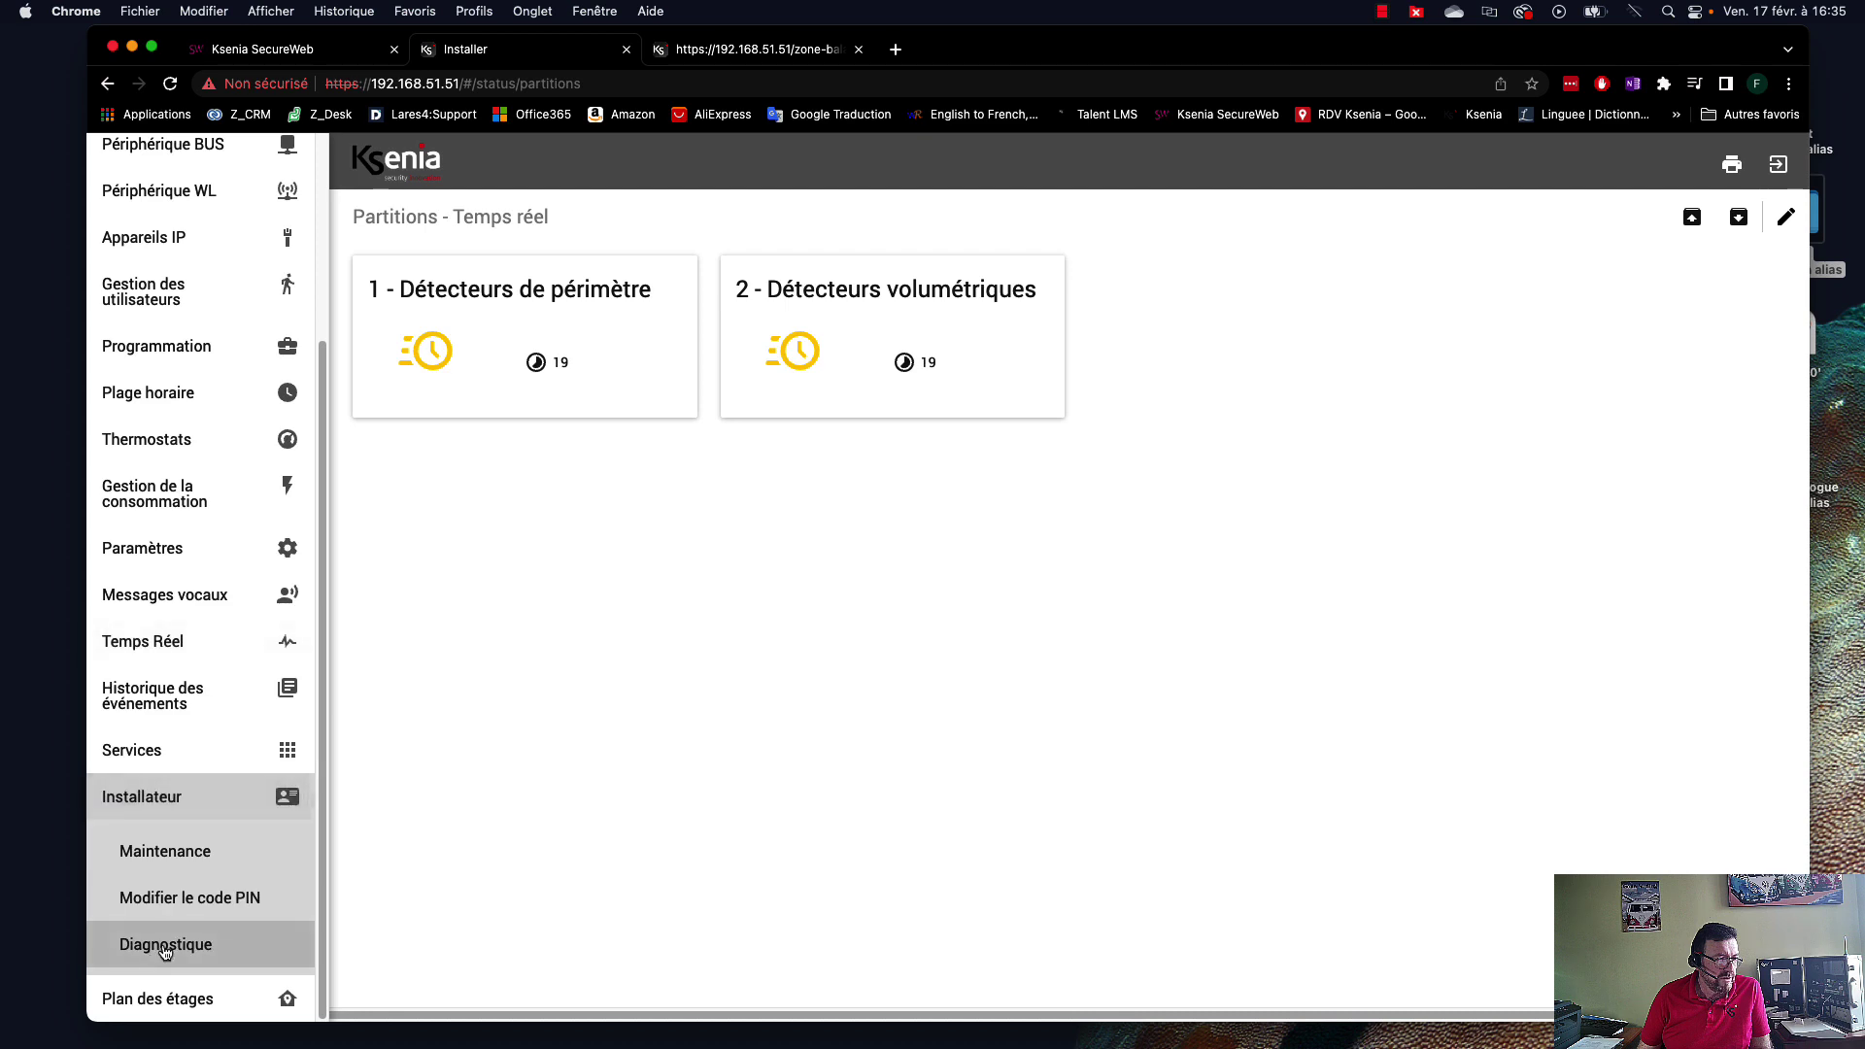
pyautogui.click(161, 855)
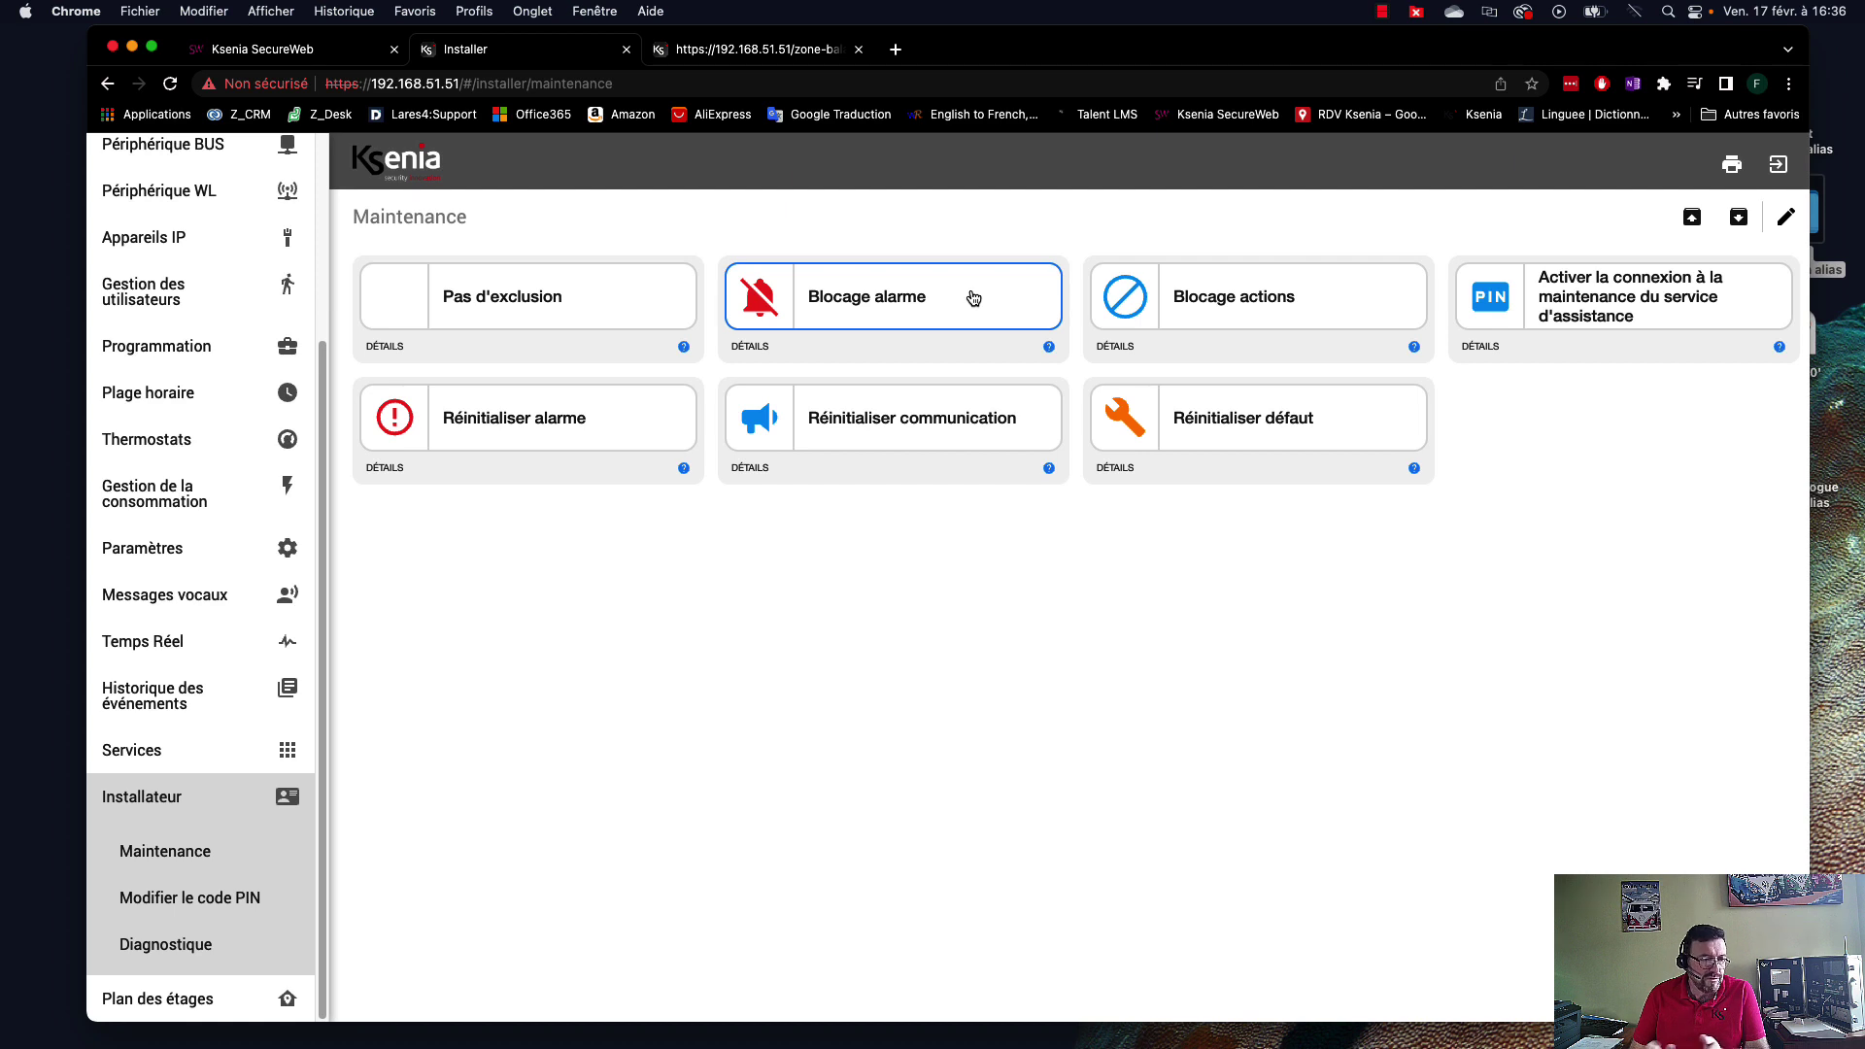
# Return to the real-time Partitions page showing both partitions armed.
pyautogui.click(126, 806)
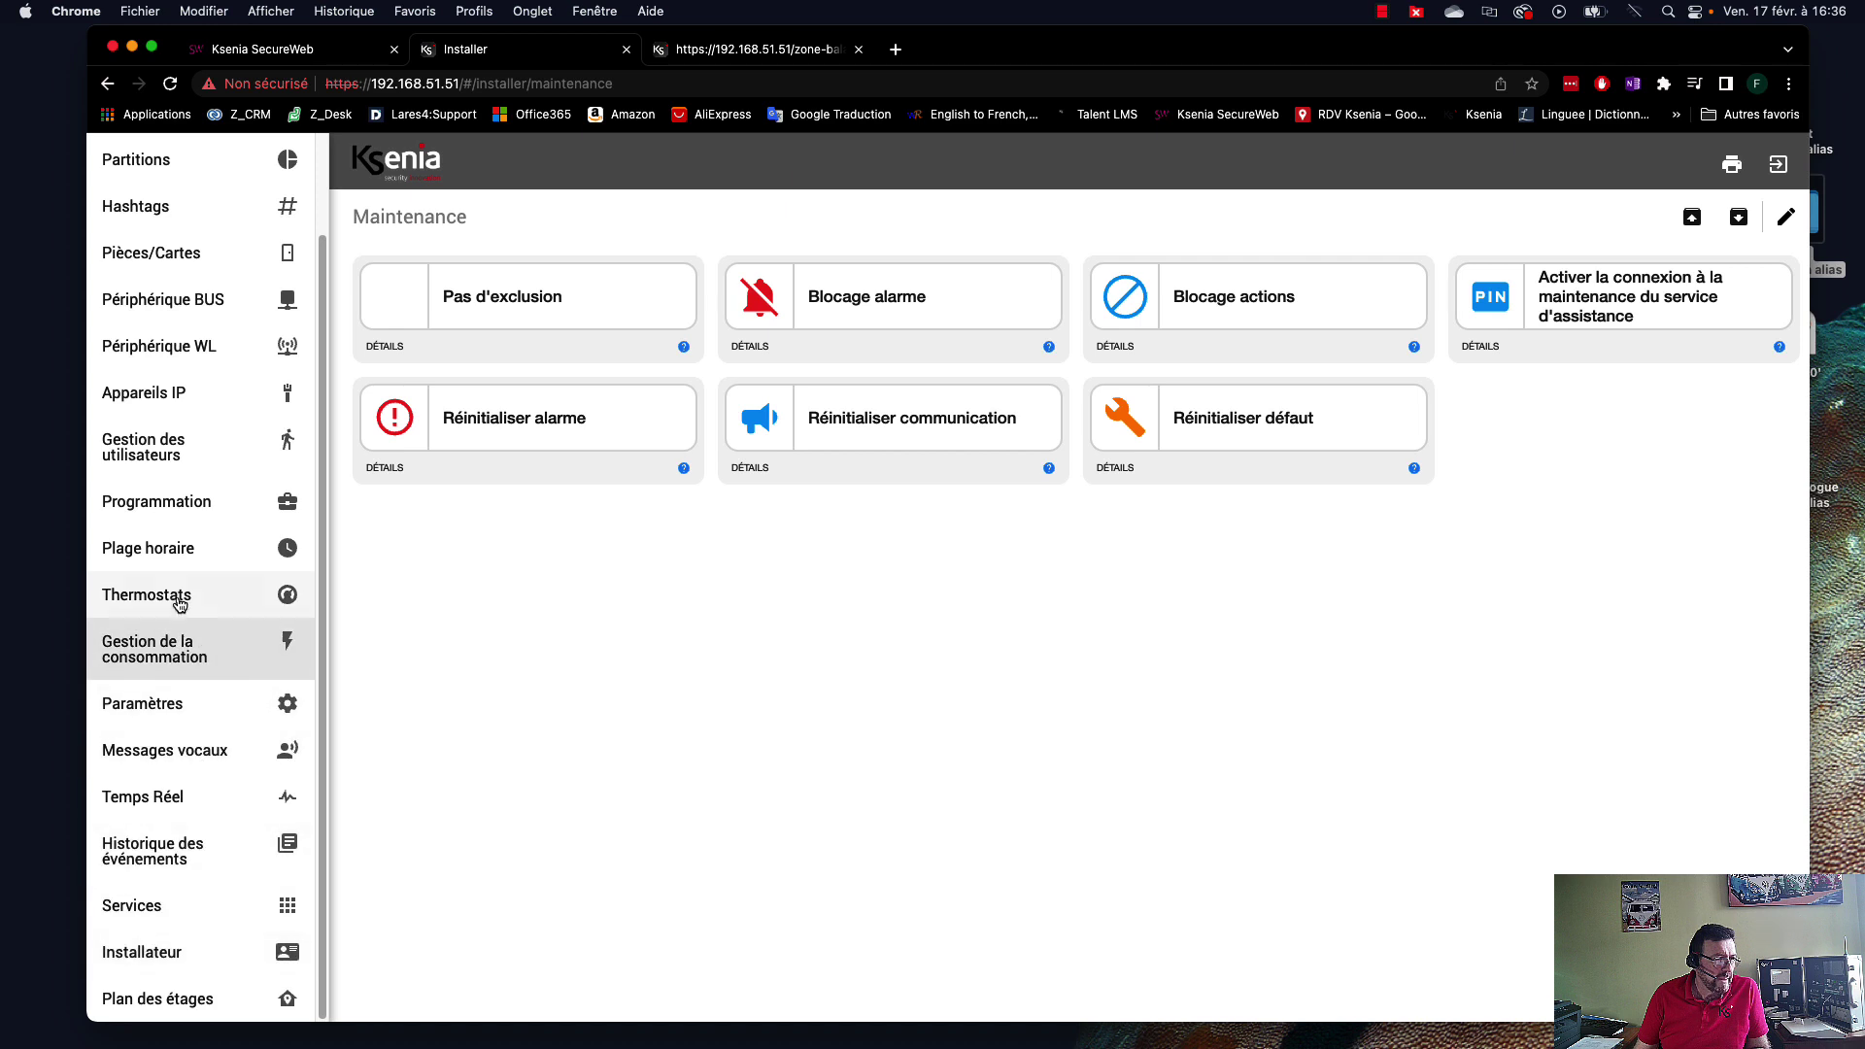
pyautogui.doubleClick(133, 787)
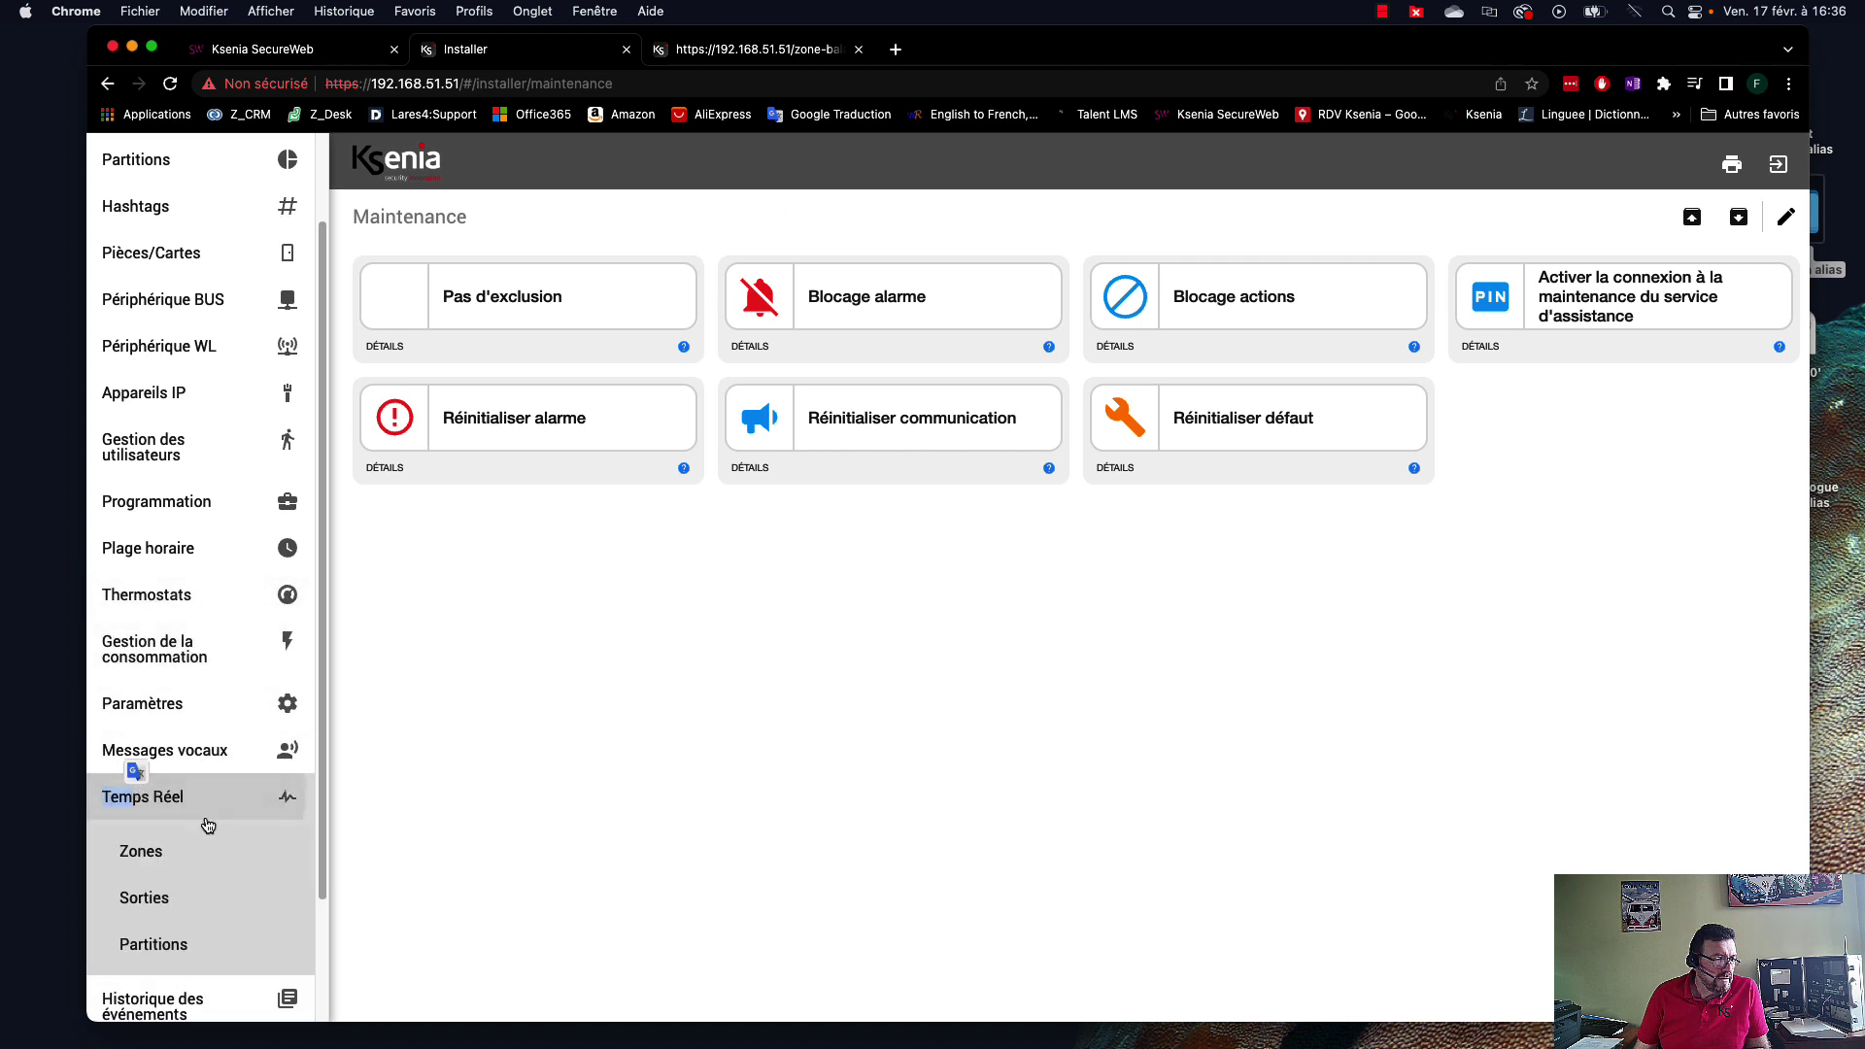
pyautogui.scroll(-2, 206, 855)
pyautogui.click(157, 853)
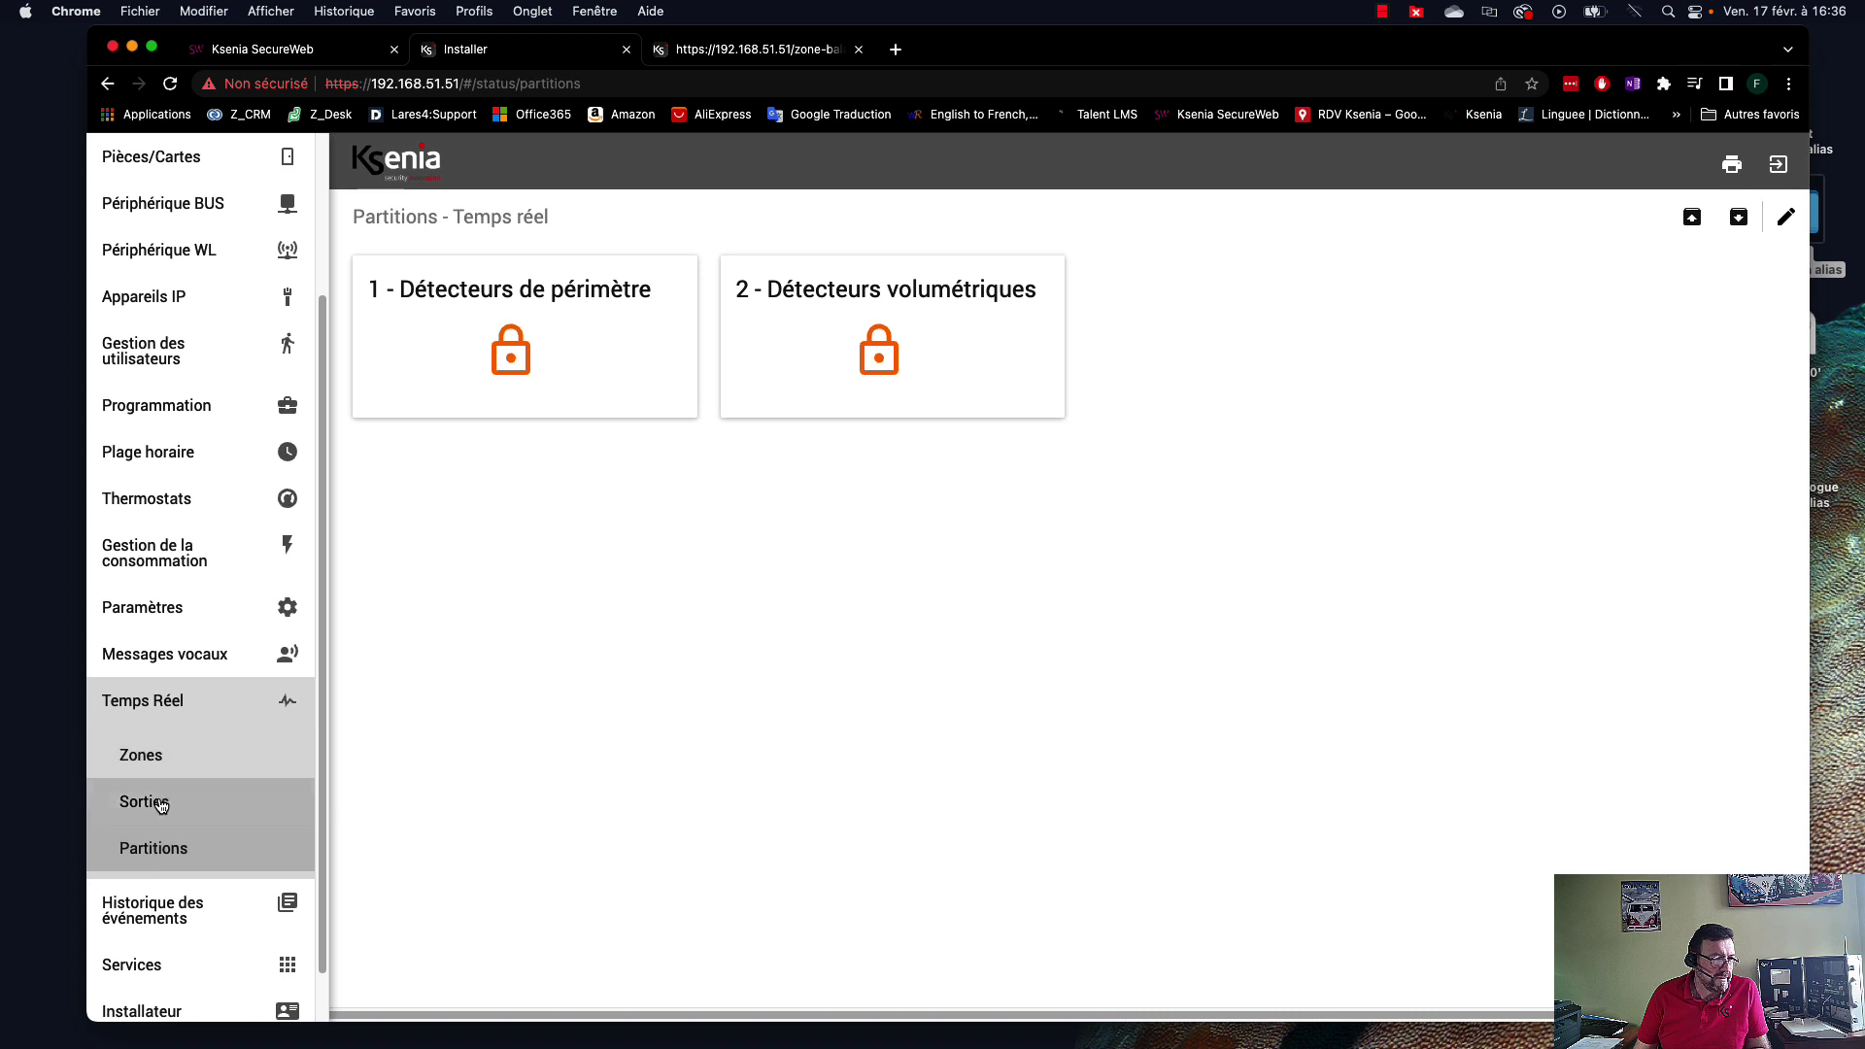
# Switch between real-time Partitions and Sorties until Lumière jardin shows ON, sirens off.
pyautogui.click(161, 804)
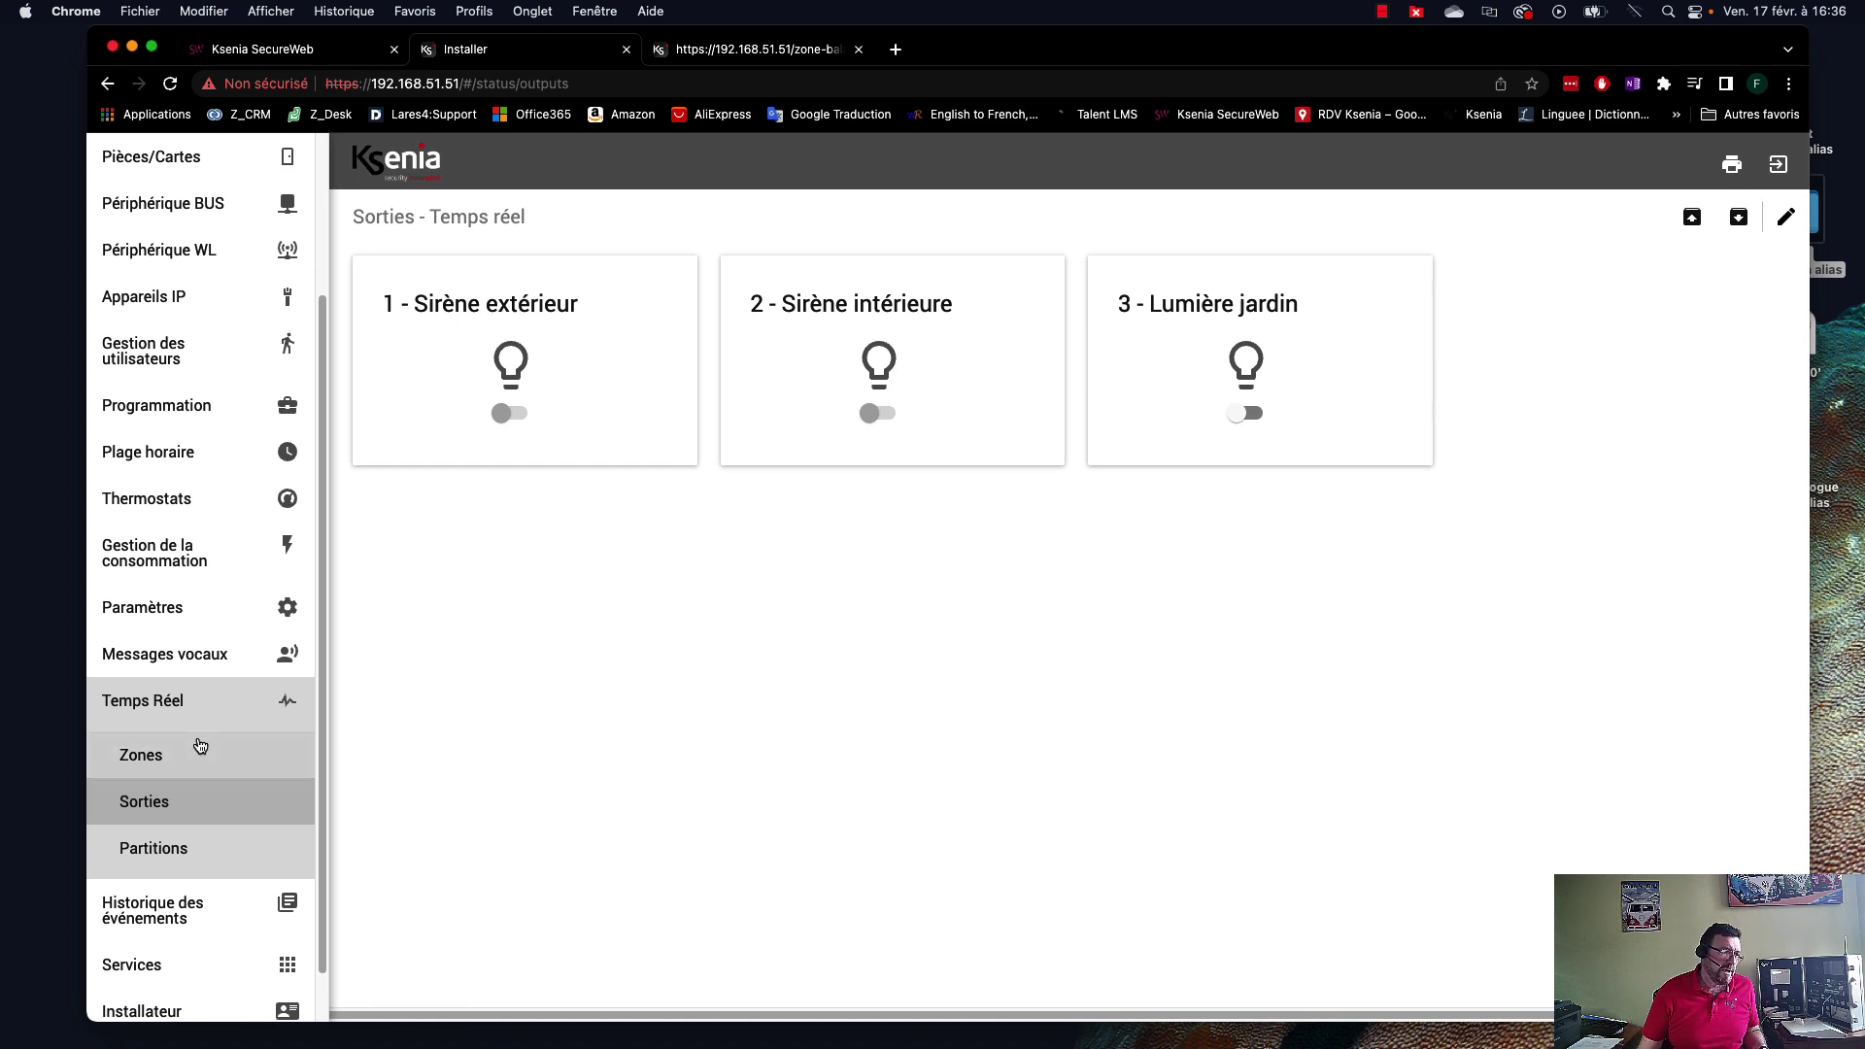
pyautogui.click(163, 852)
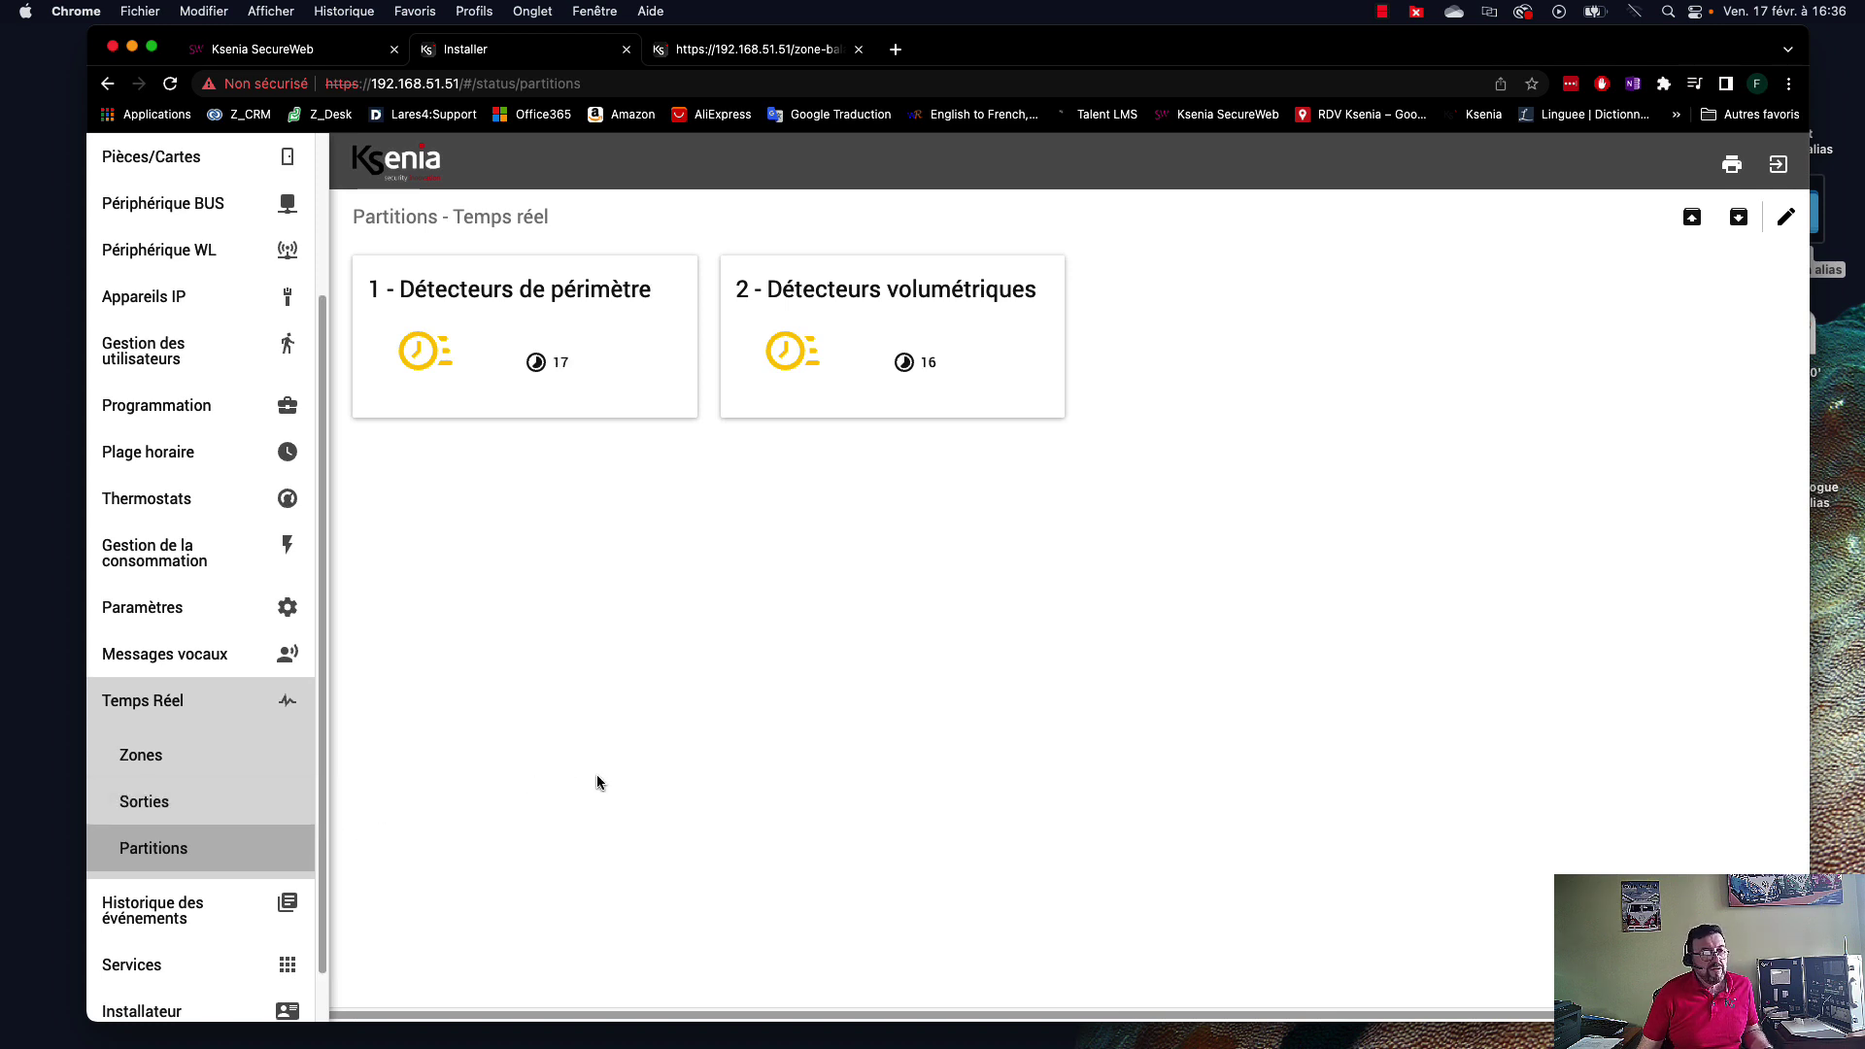
pyautogui.click(164, 808)
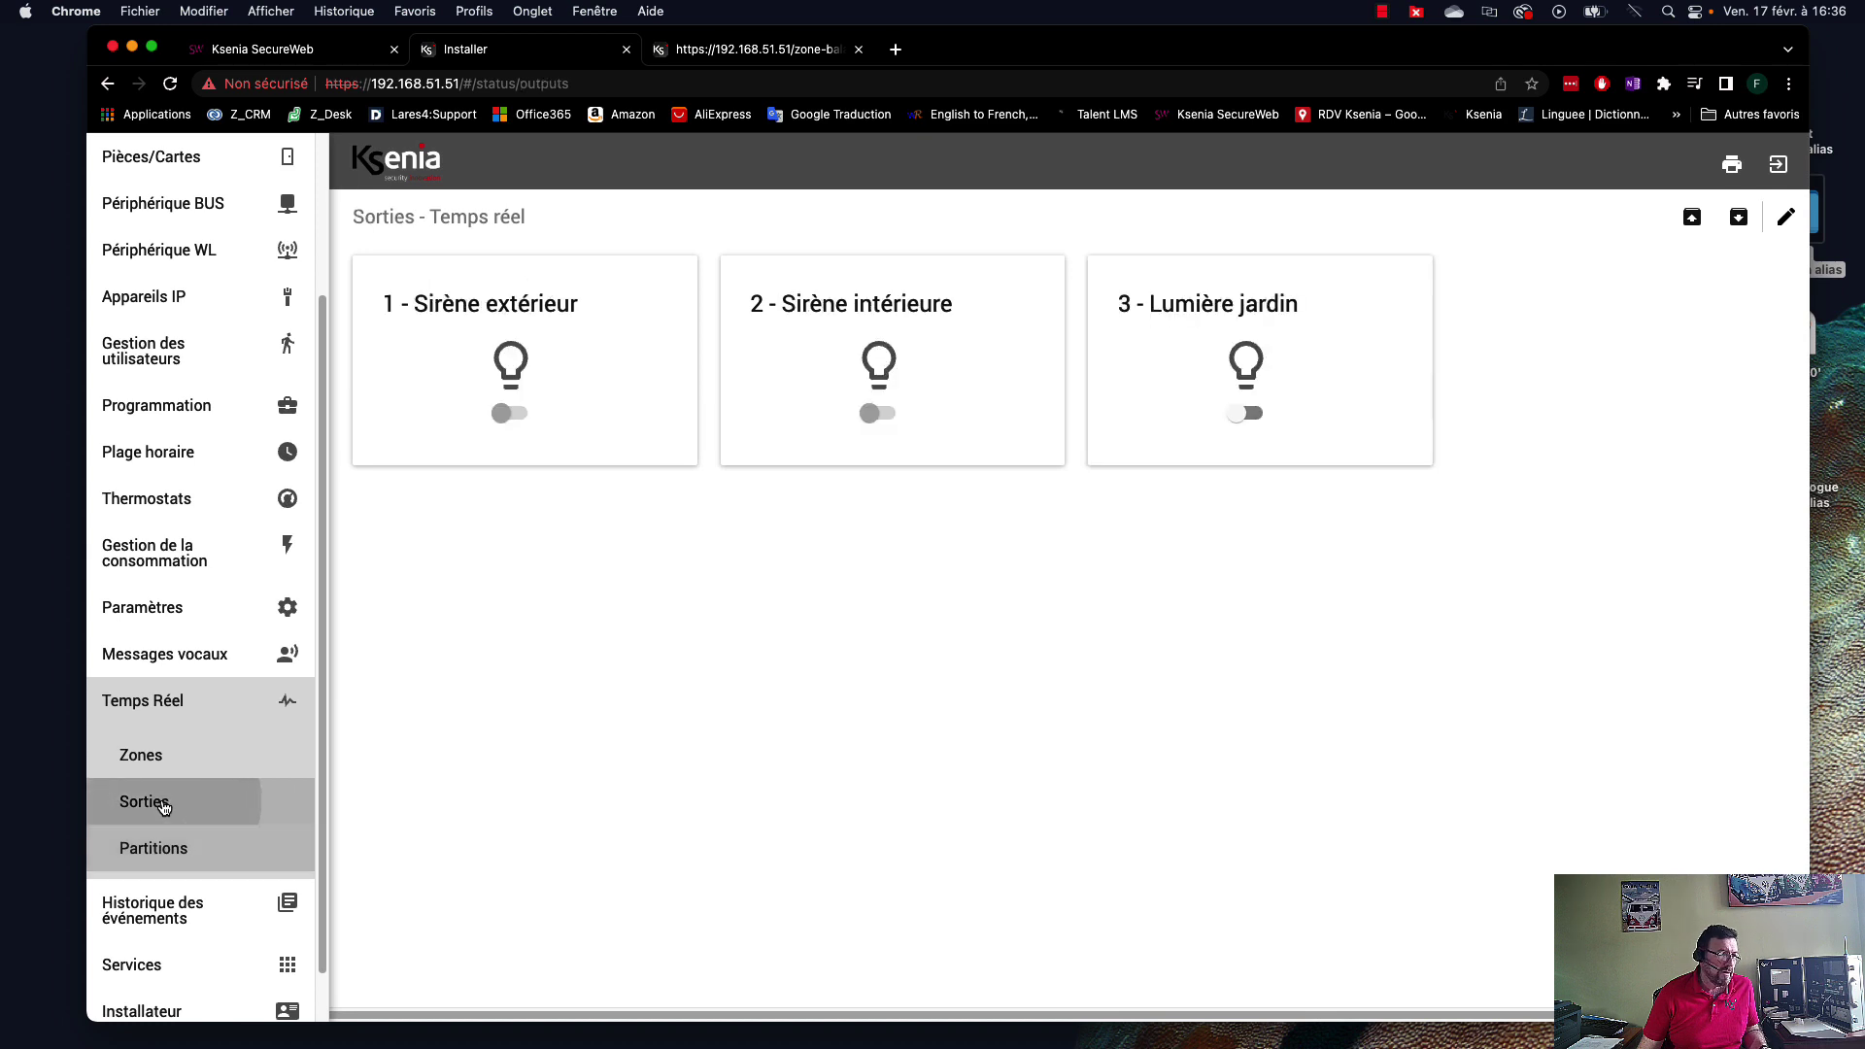
pyautogui.click(151, 855)
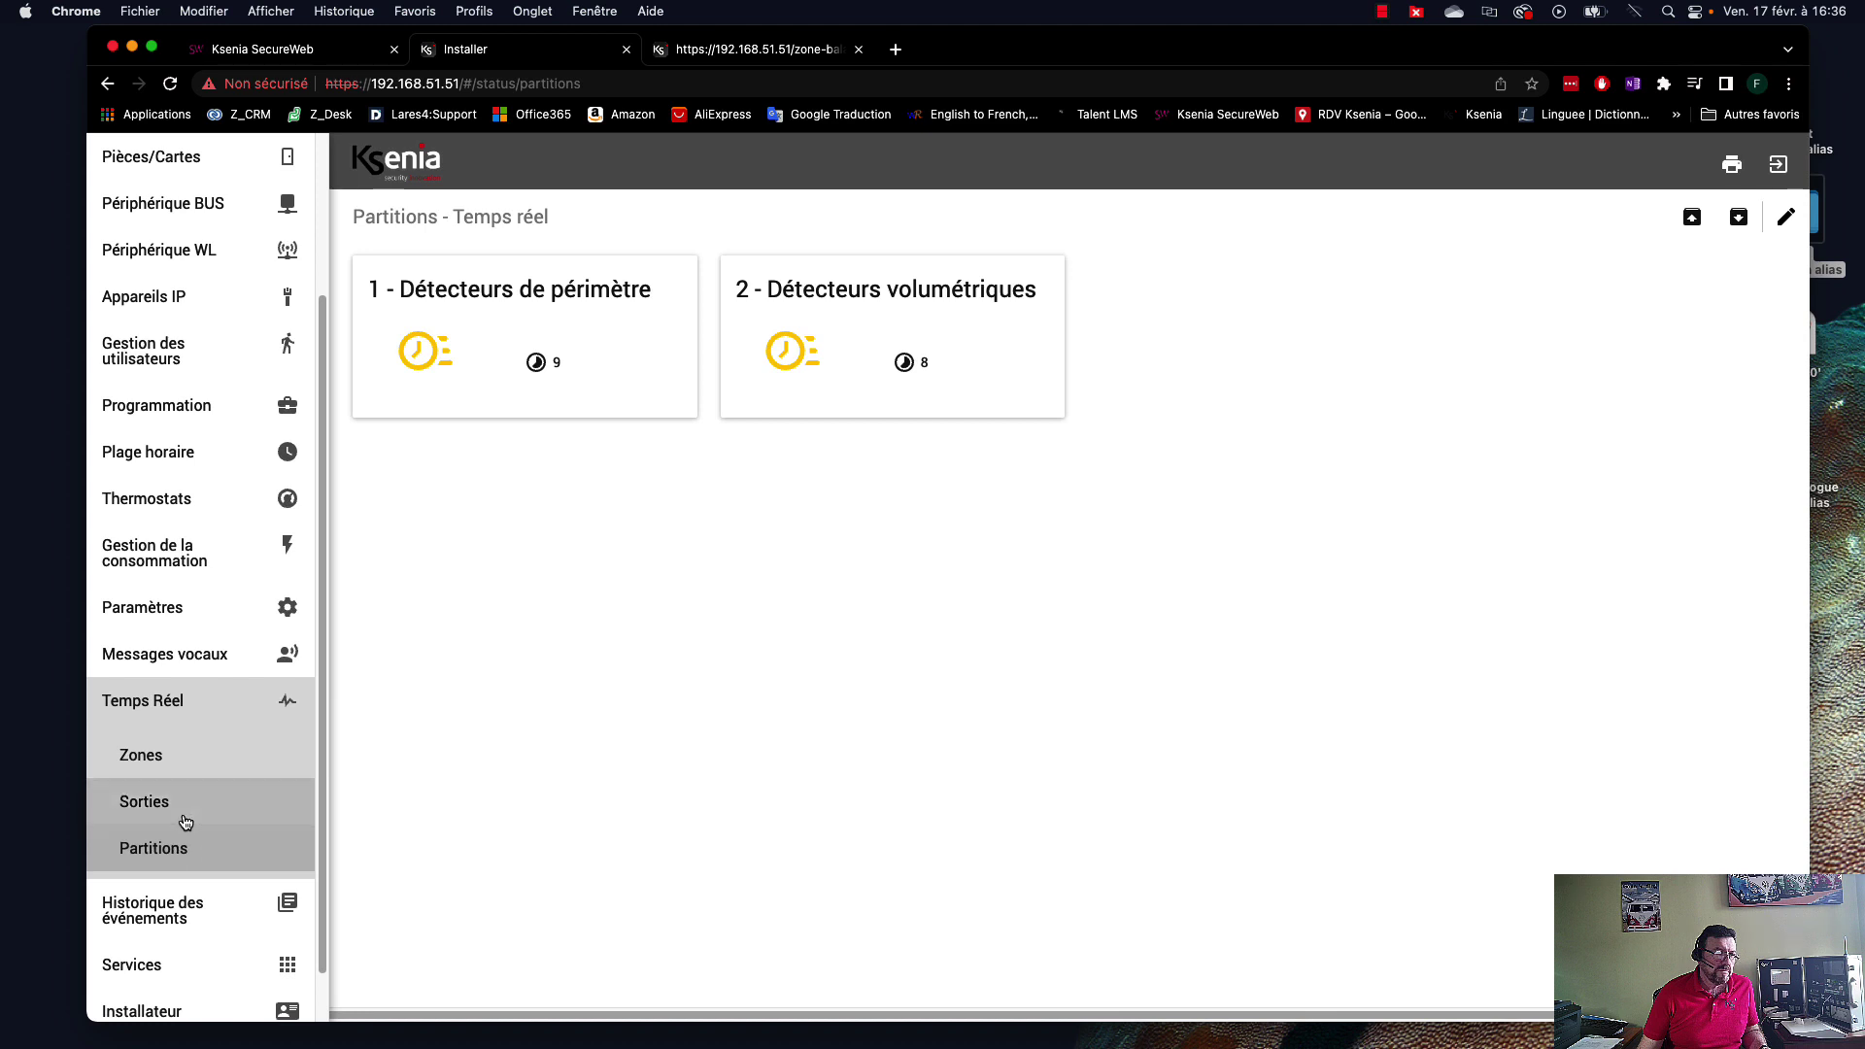
pyautogui.click(155, 803)
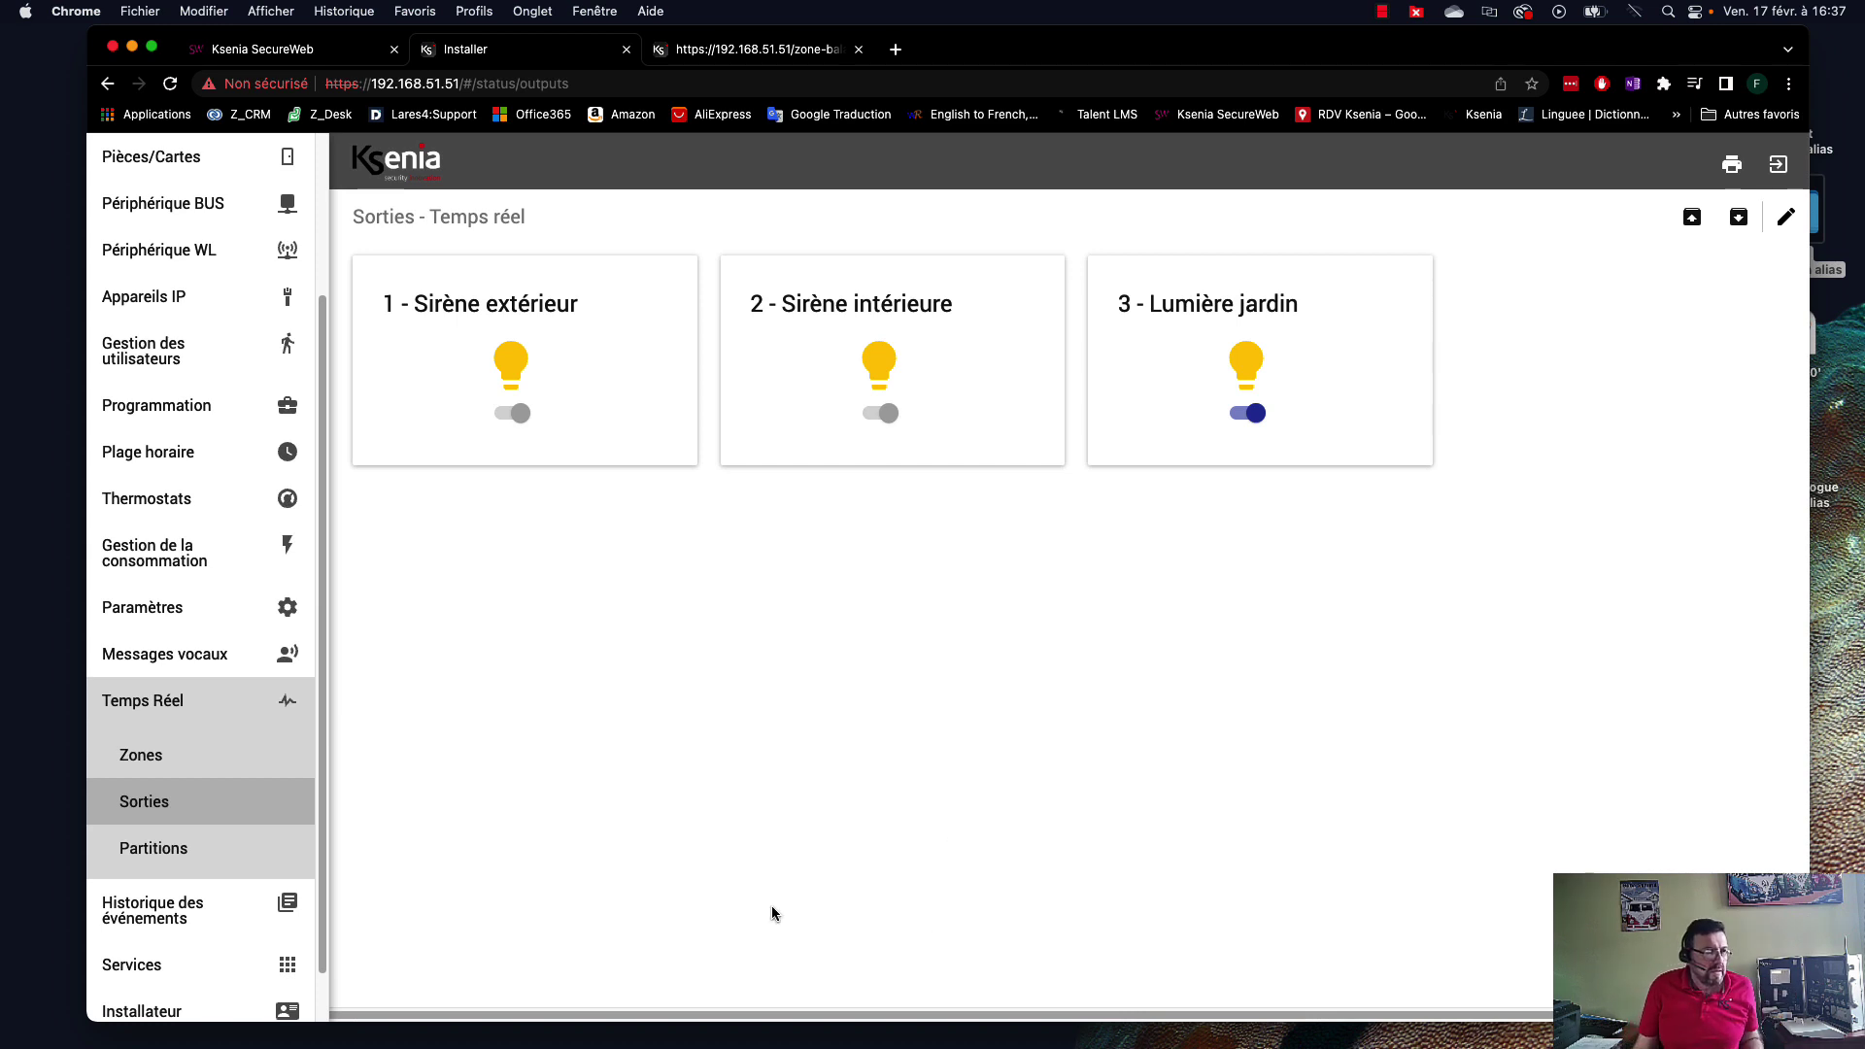
pyautogui.scroll(-1, 136, 614)
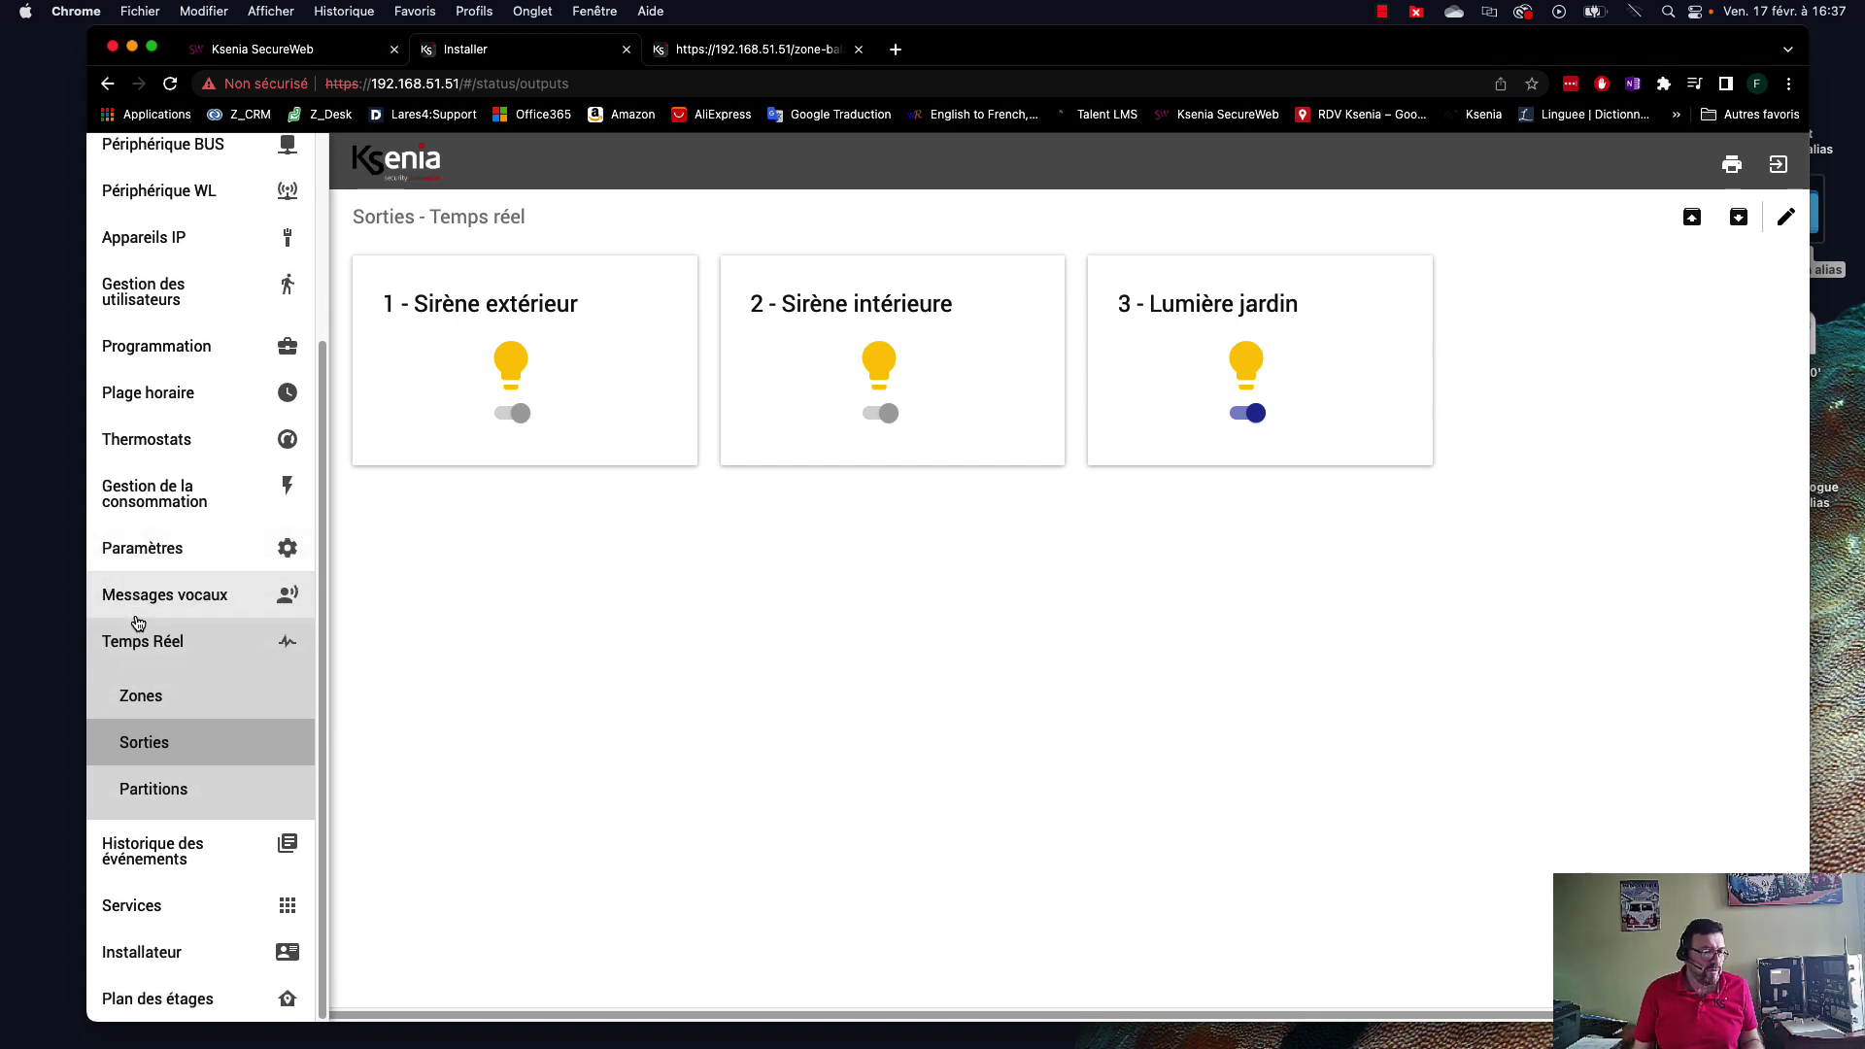